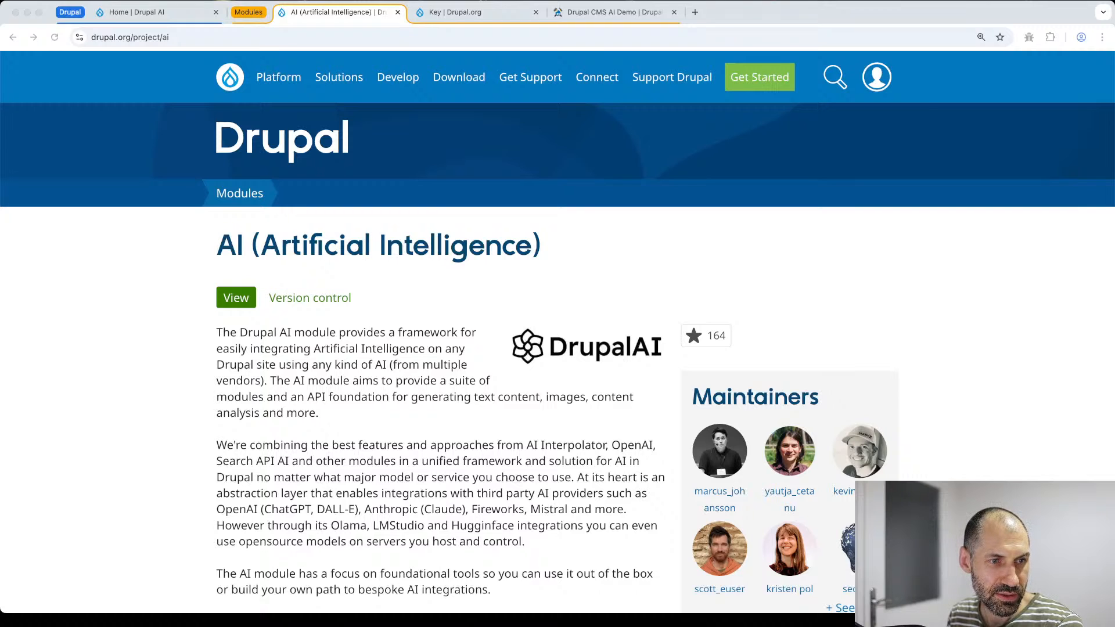
# - Glance over the Drupal AI site home and AI module project page tabs
pyautogui.click(423, 297)
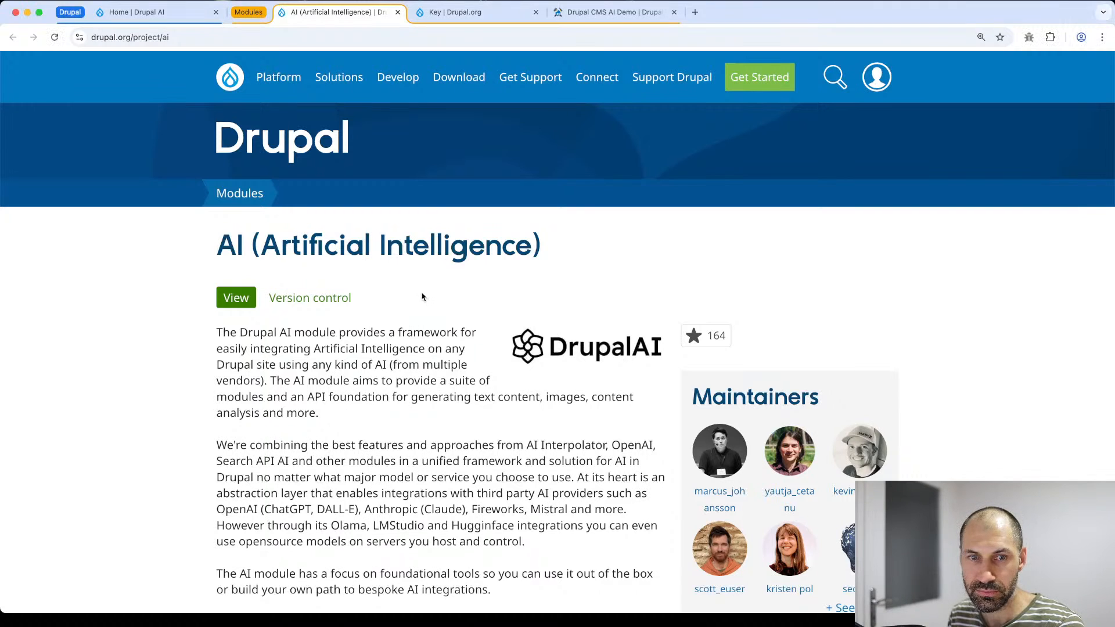
pyautogui.click(174, 12)
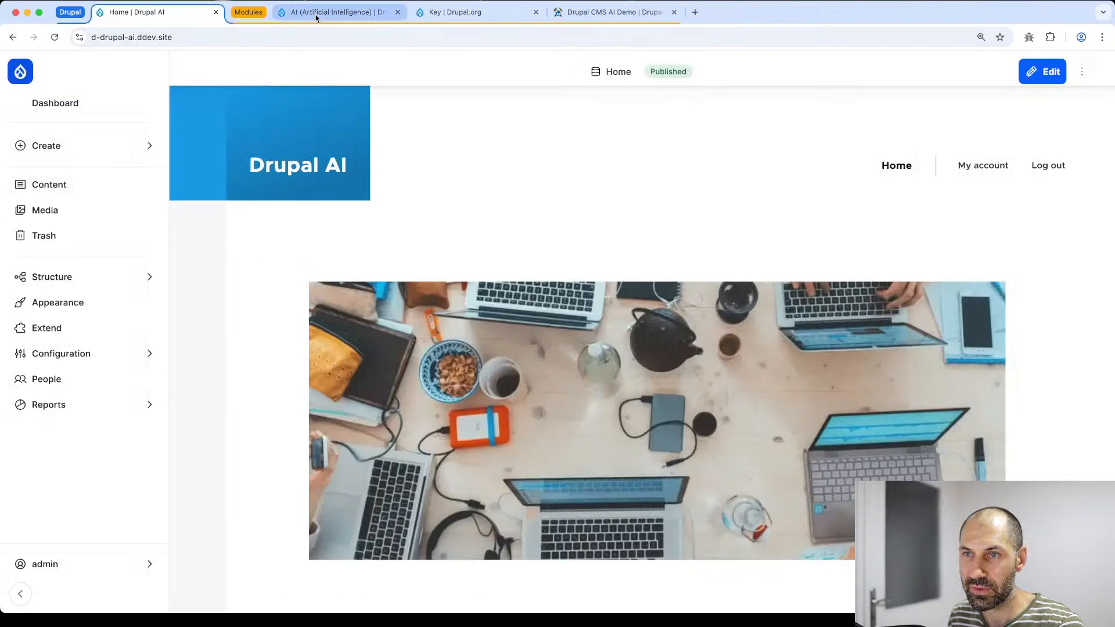
pyautogui.click(275, 12)
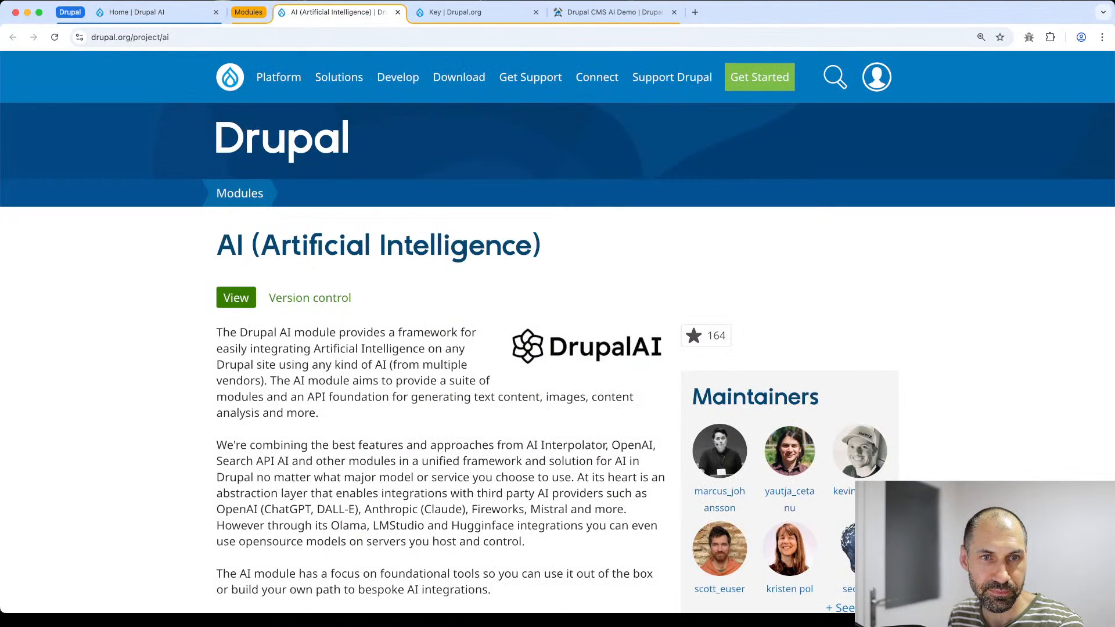
pyautogui.press('super+Tab')
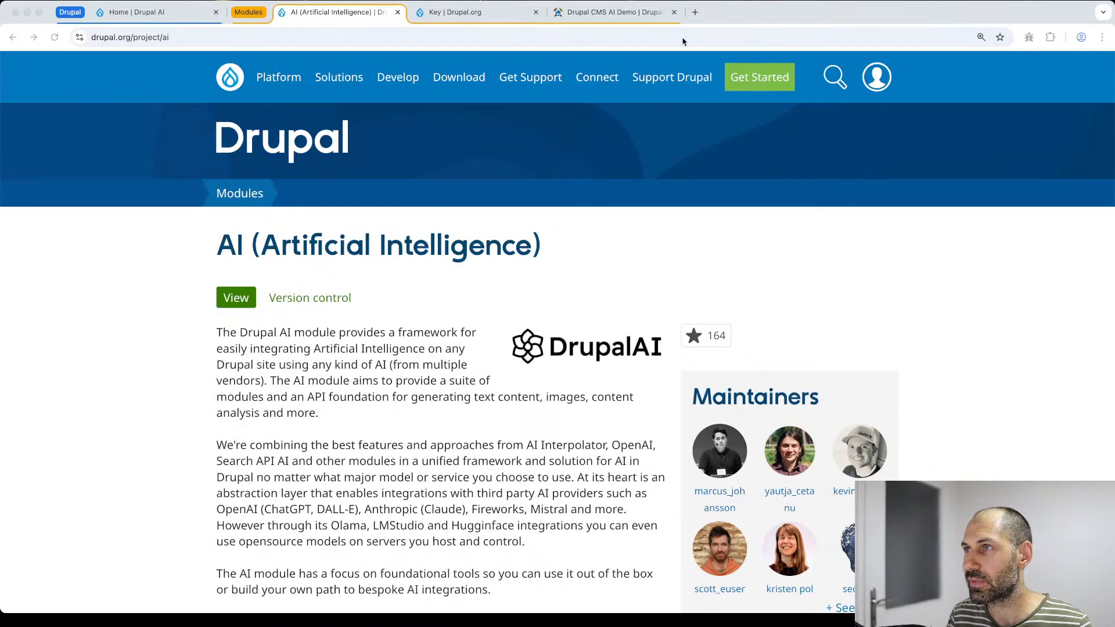
# - Load status.openai.com in a new tab, confirm all systems operational, then return to Drupal AI home
pyautogui.click(695, 12)
pyautogui.write('https://status.openai.com/')
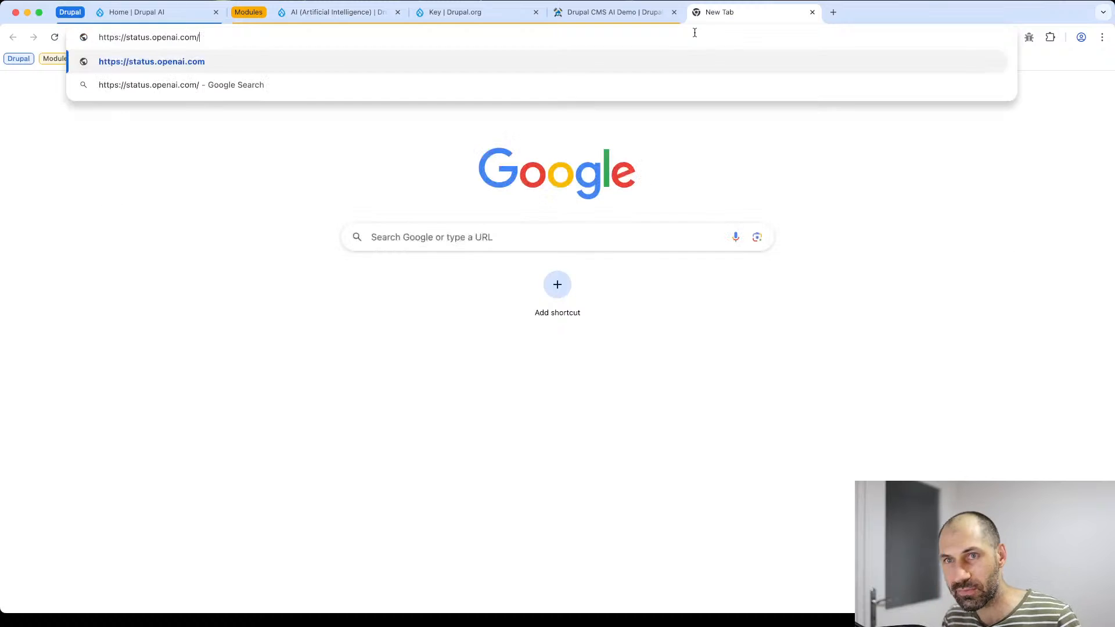
pyautogui.press('Return')
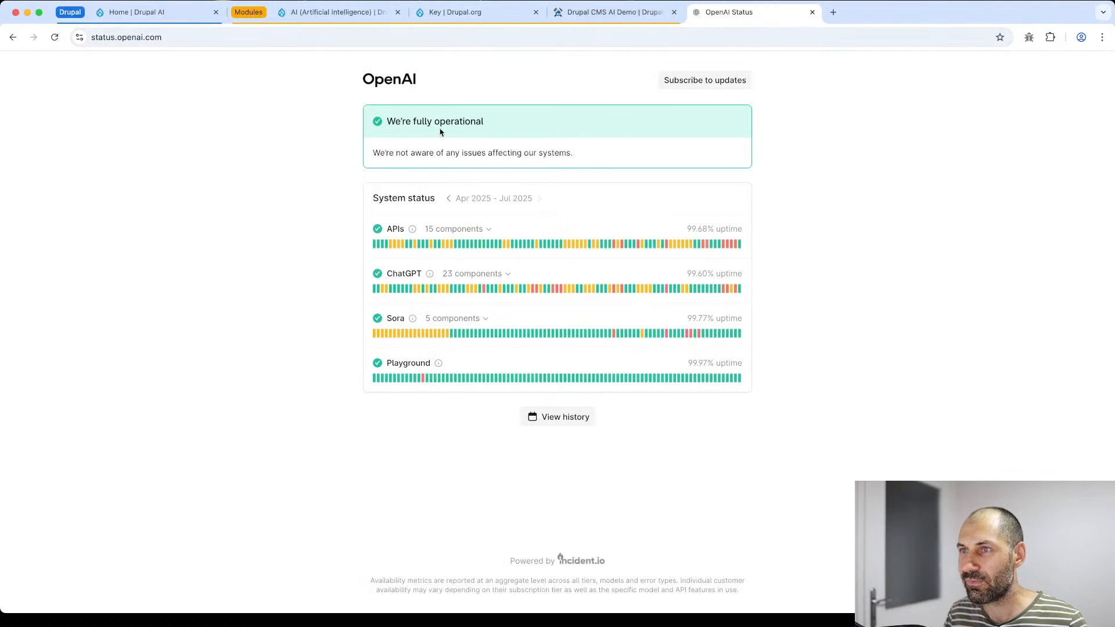
pyautogui.moveTo(736, 12)
pyautogui.mouseDown()
pyautogui.moveTo(656, 17)
pyautogui.moveTo(732, 15)
pyautogui.mouseUp()
pyautogui.moveTo(737, 246)
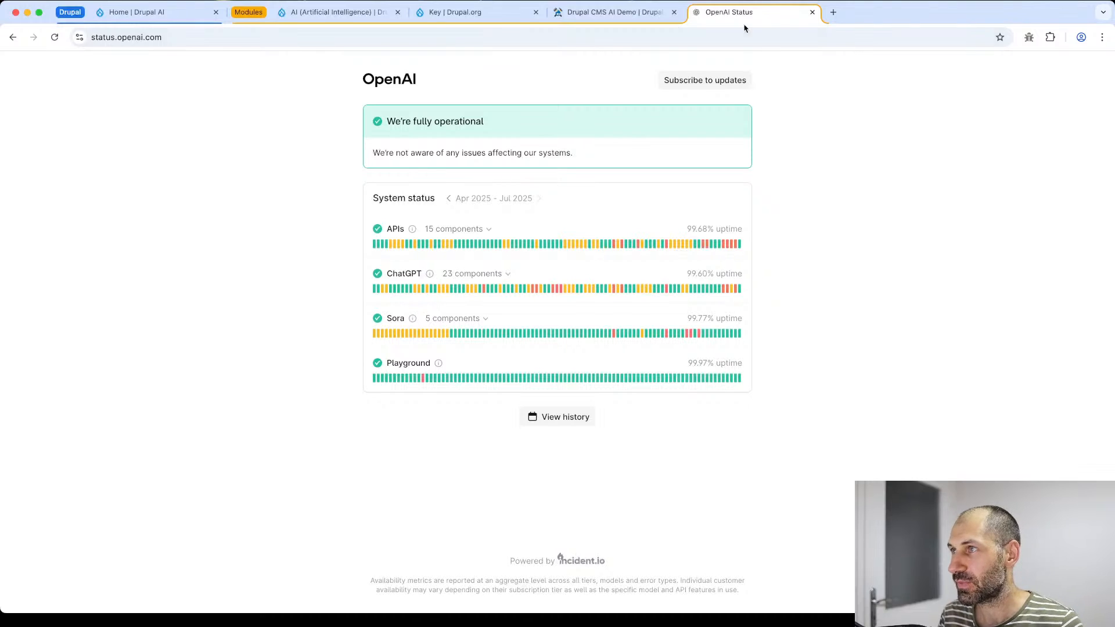
pyautogui.click(150, 14)
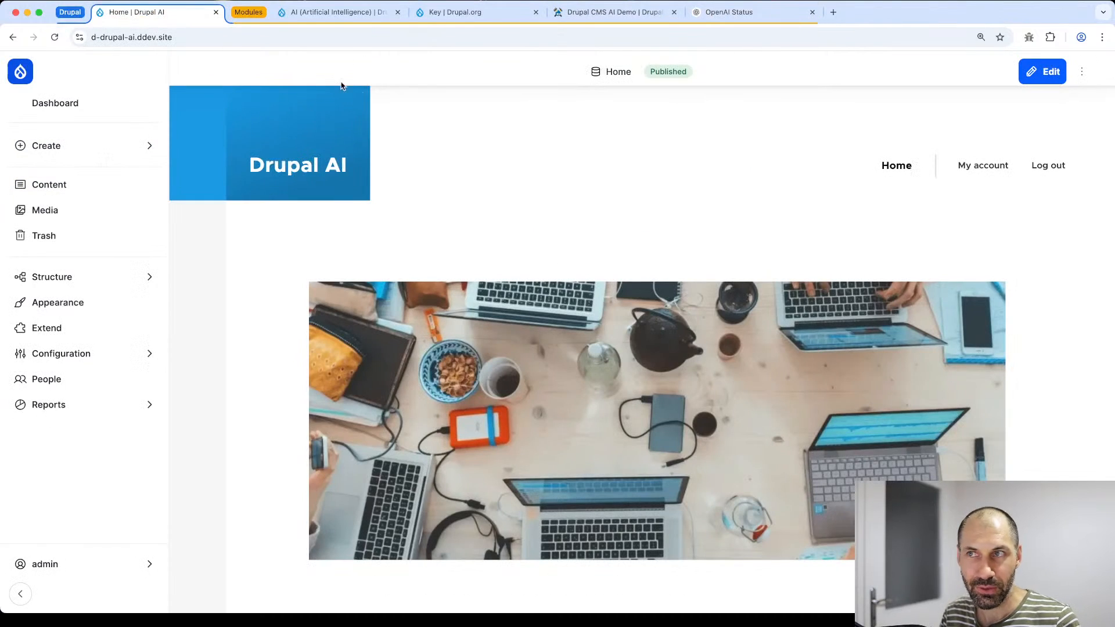
# - Revisit the AI (Artificial Intelligence) project page on Drupal.org, then bring the Drupal AI home tab forward
pyautogui.click(341, 11)
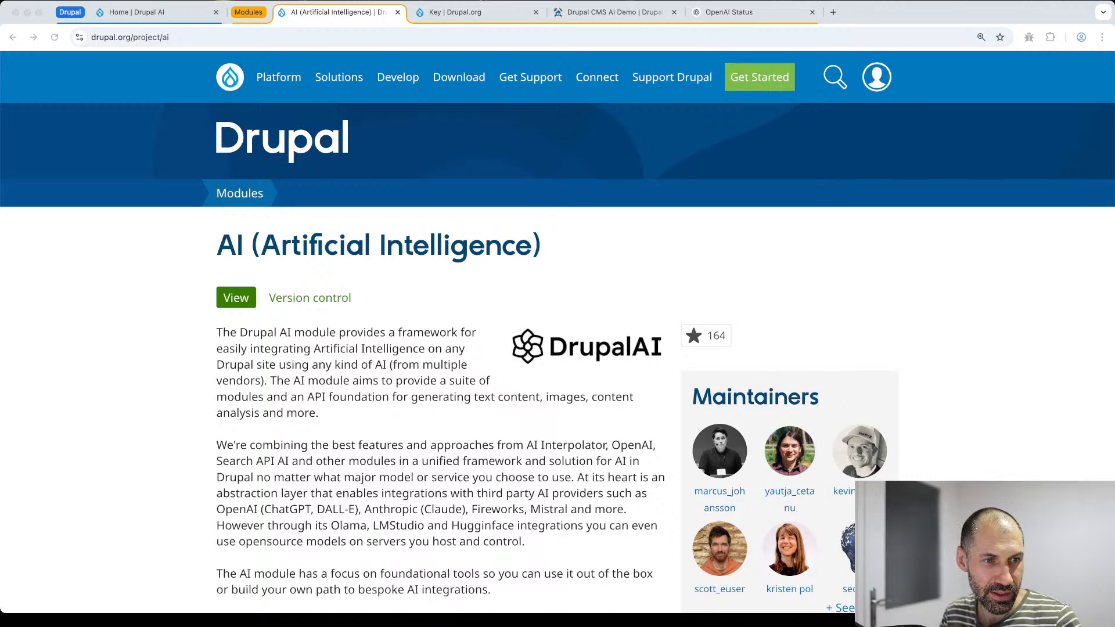
pyautogui.click(452, 307)
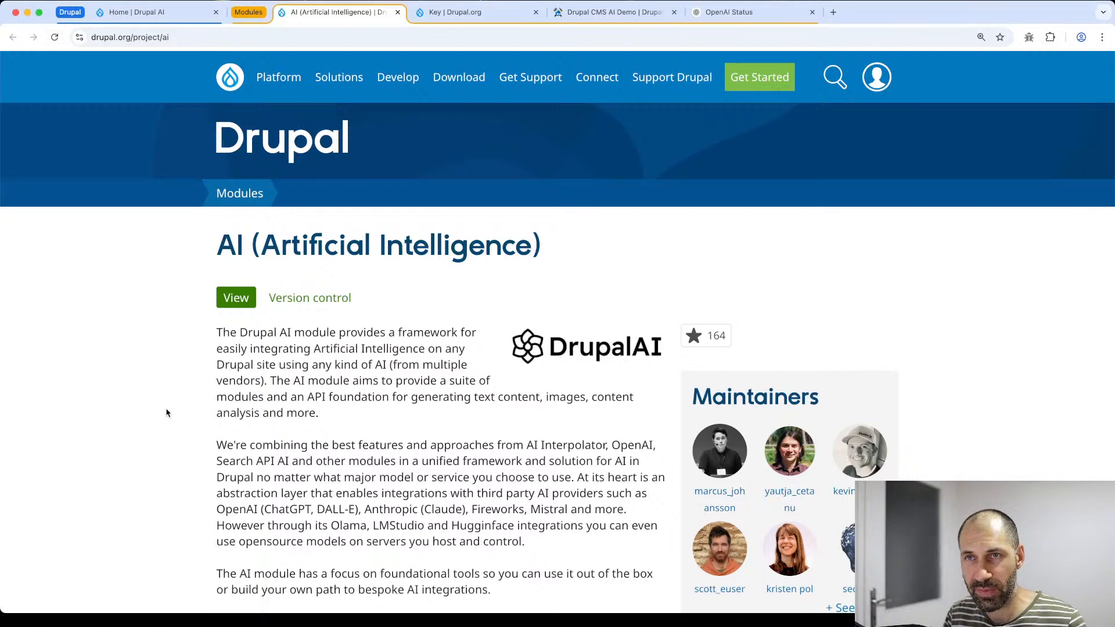
pyautogui.click(135, 12)
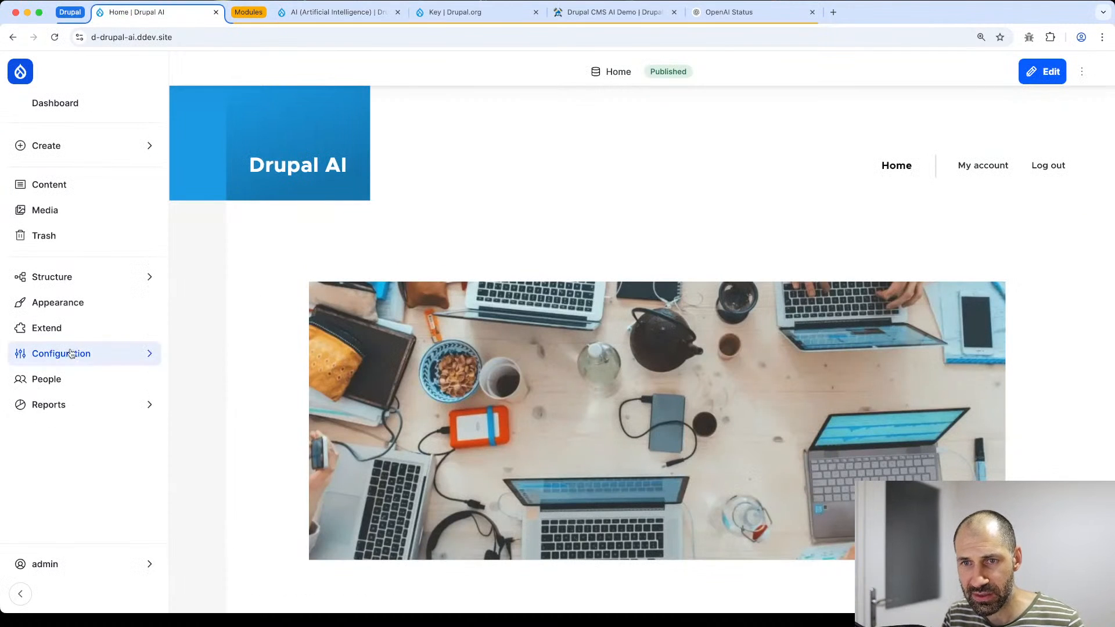
# - Browse the Recommended recipes under Extend, such as AI Assistant, then go back to the AI project tab
pyautogui.click(66, 331)
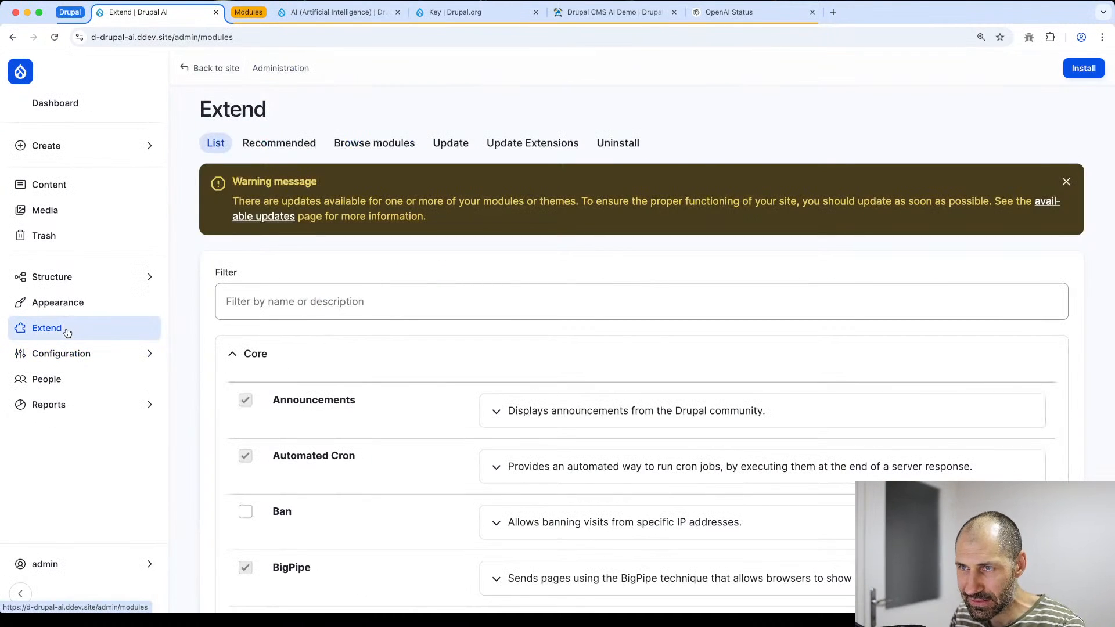
pyautogui.click(295, 151)
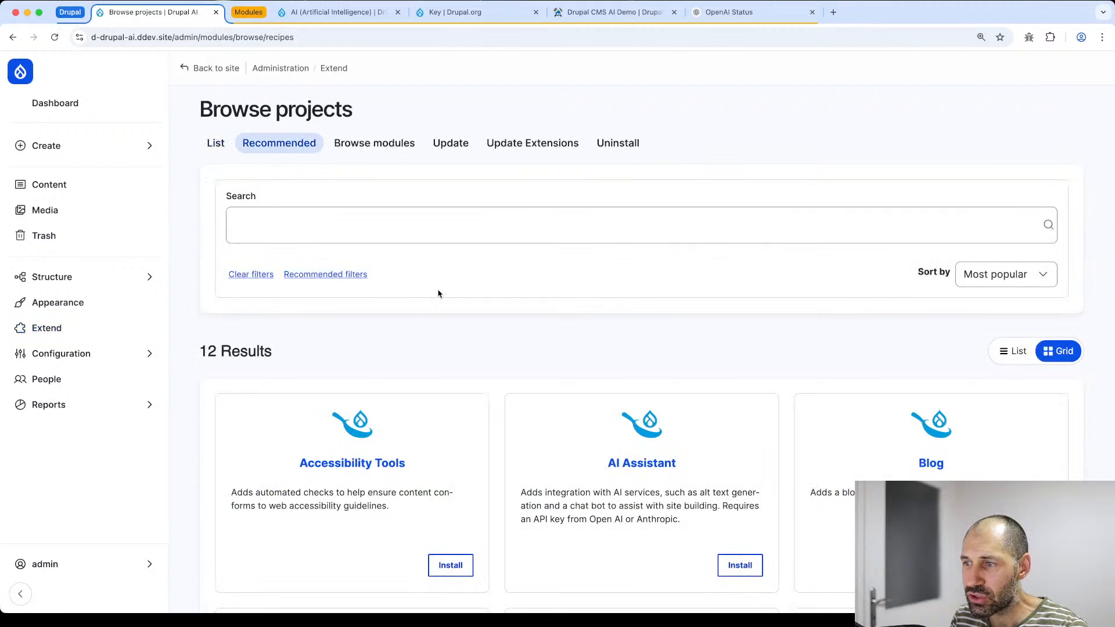
pyautogui.scroll(-4, 441, 296)
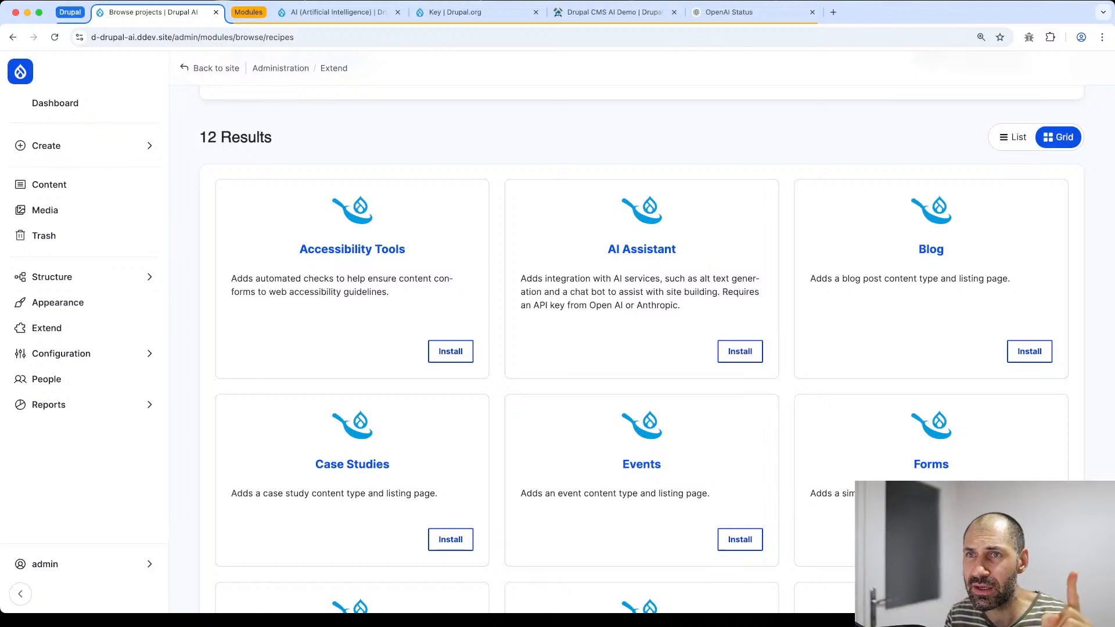
pyautogui.click(334, 11)
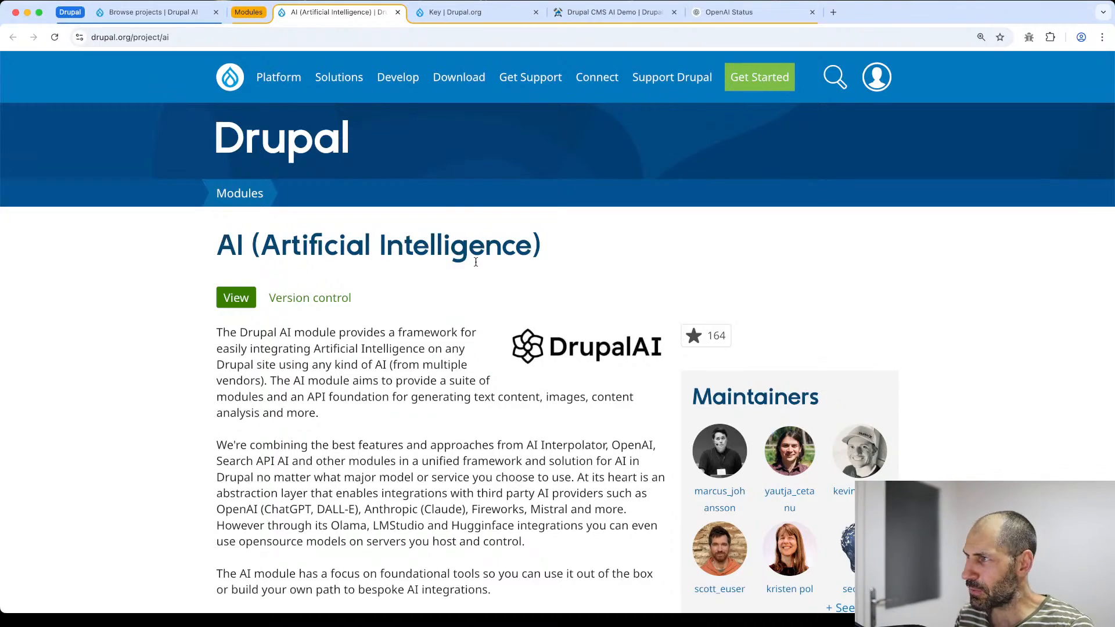
pyautogui.scroll(-20, 475, 262)
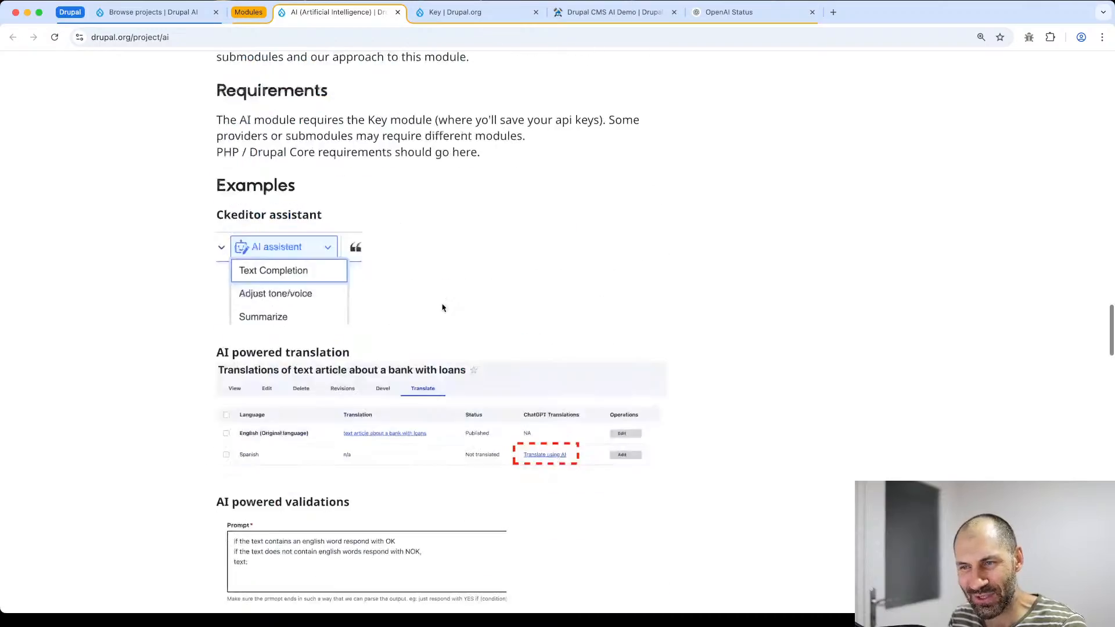
pyautogui.scroll(-20, 443, 308)
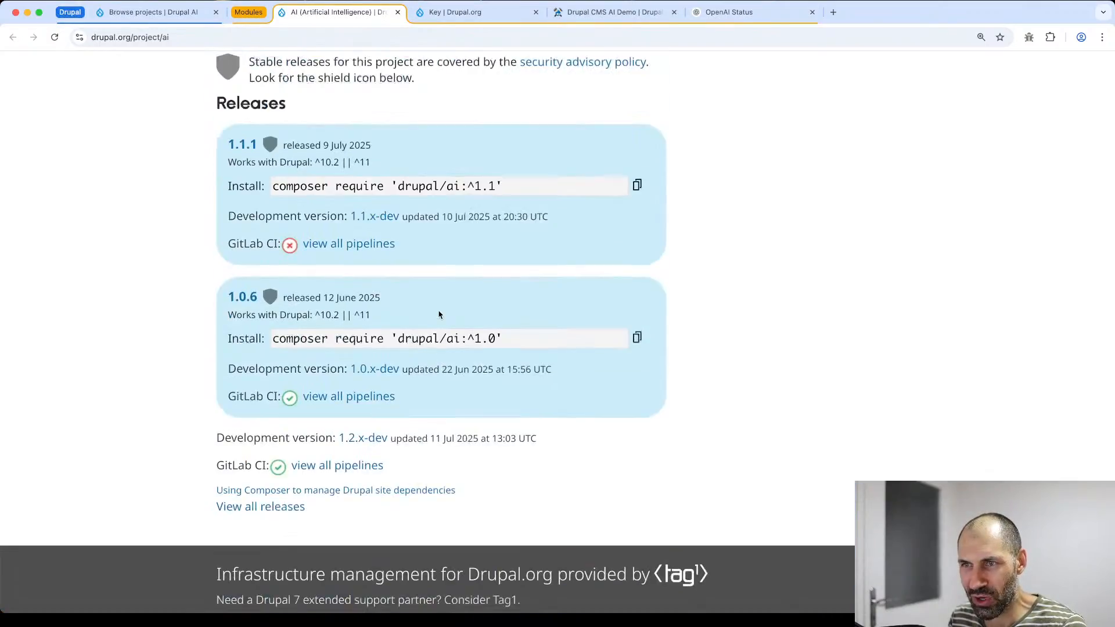
pyautogui.scroll(4, 439, 315)
pyautogui.click(347, 233)
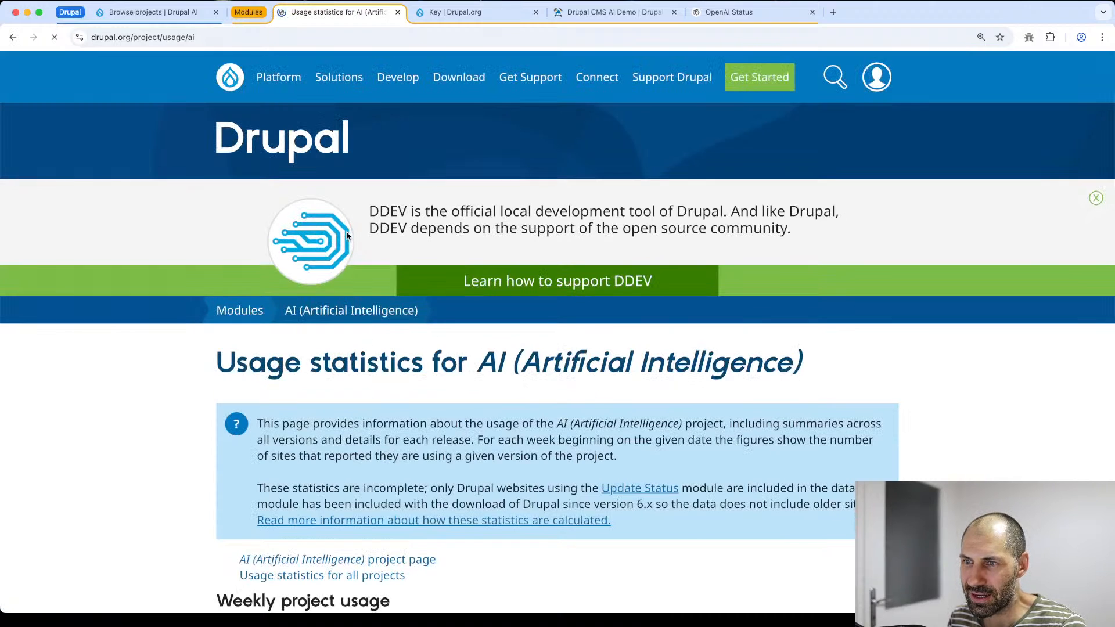
pyautogui.scroll(-8, 348, 273)
pyautogui.scroll(1, 349, 273)
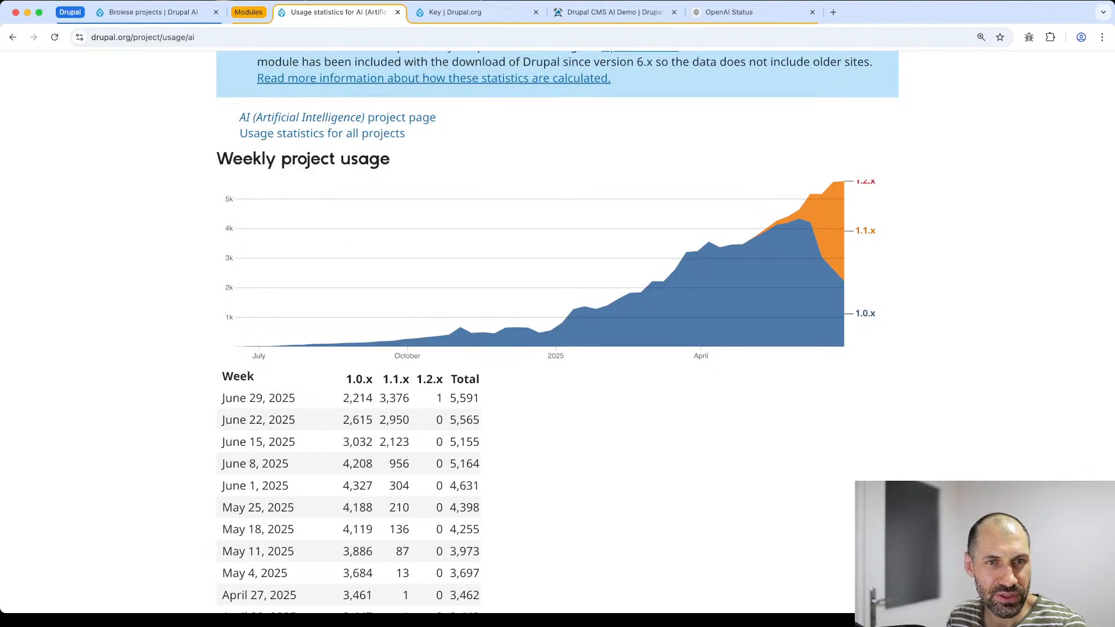
pyautogui.press('super+Tab')
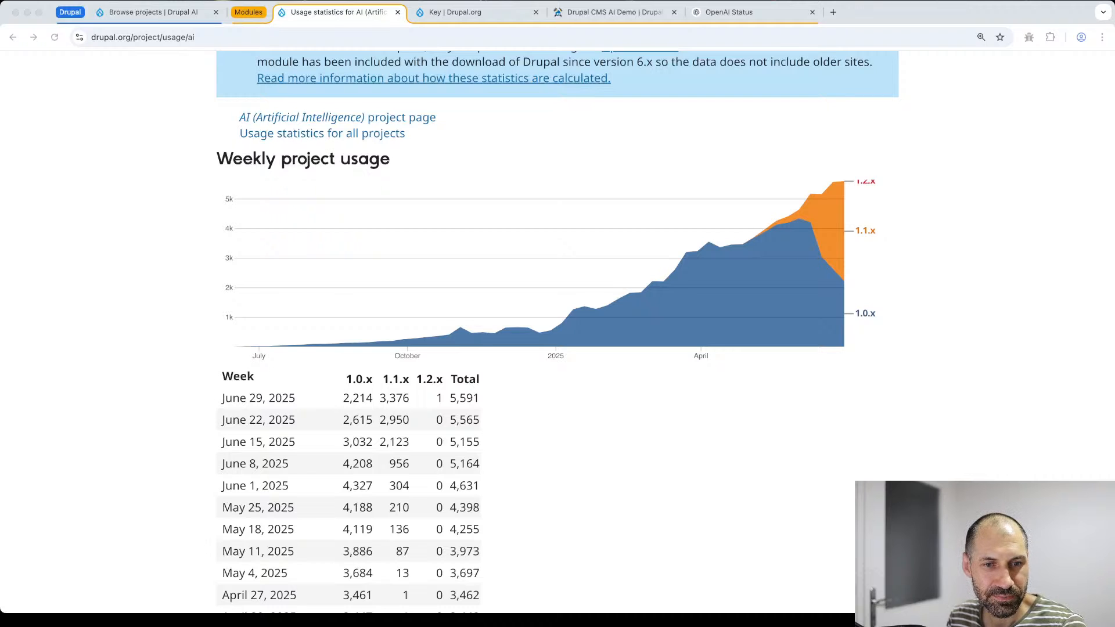
pyautogui.click(548, 318)
pyautogui.press('super+r')
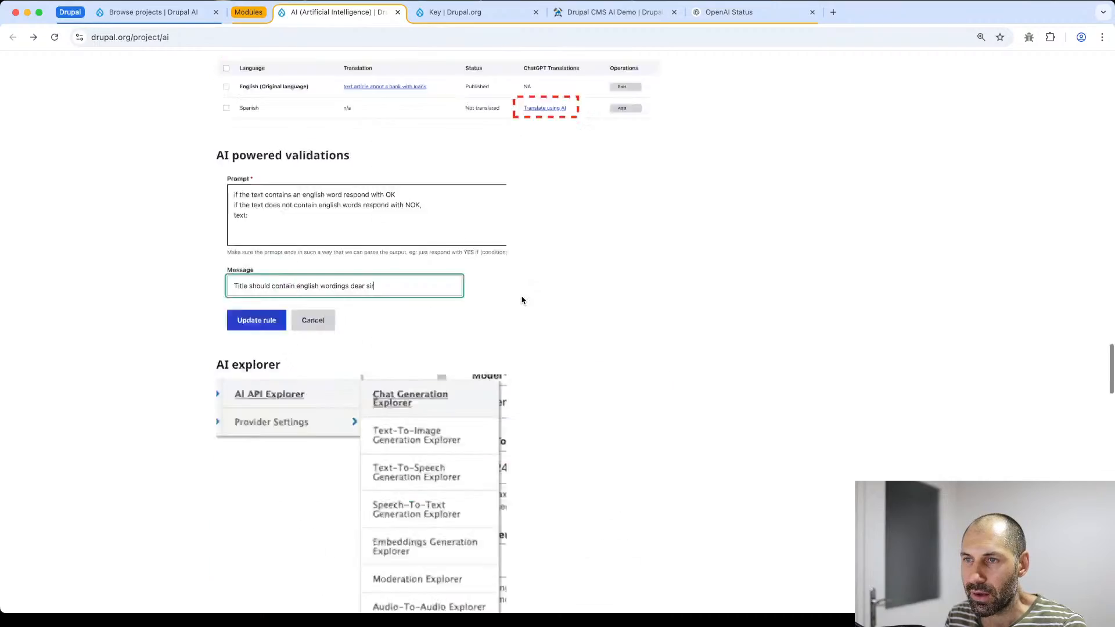
pyautogui.scroll(20, 521, 296)
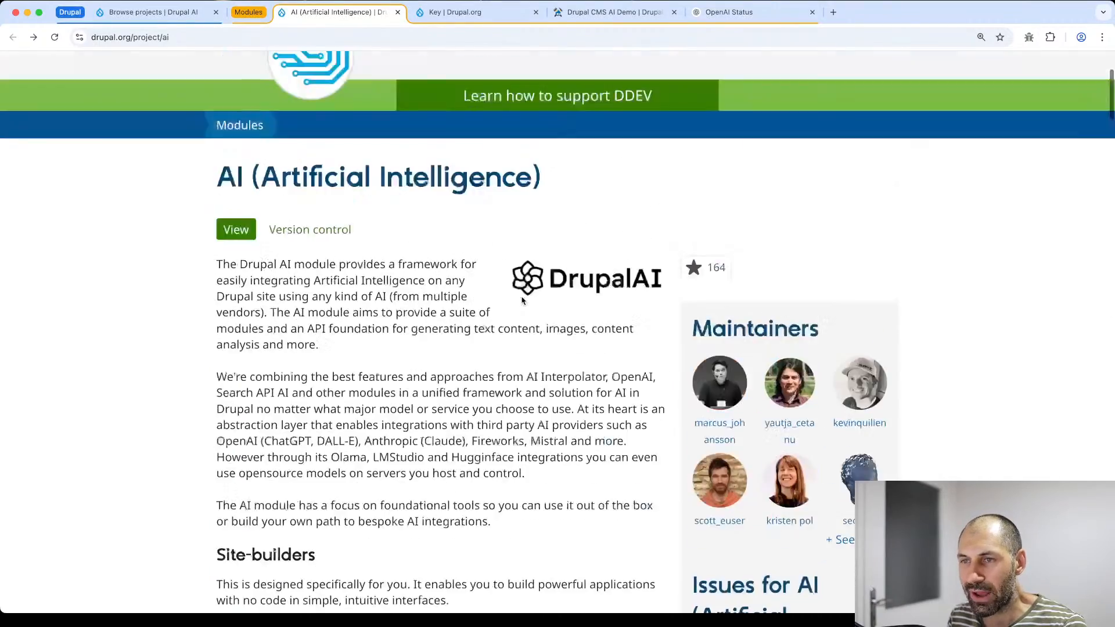
pyautogui.scroll(-9, 522, 301)
pyautogui.scroll(-4, 522, 301)
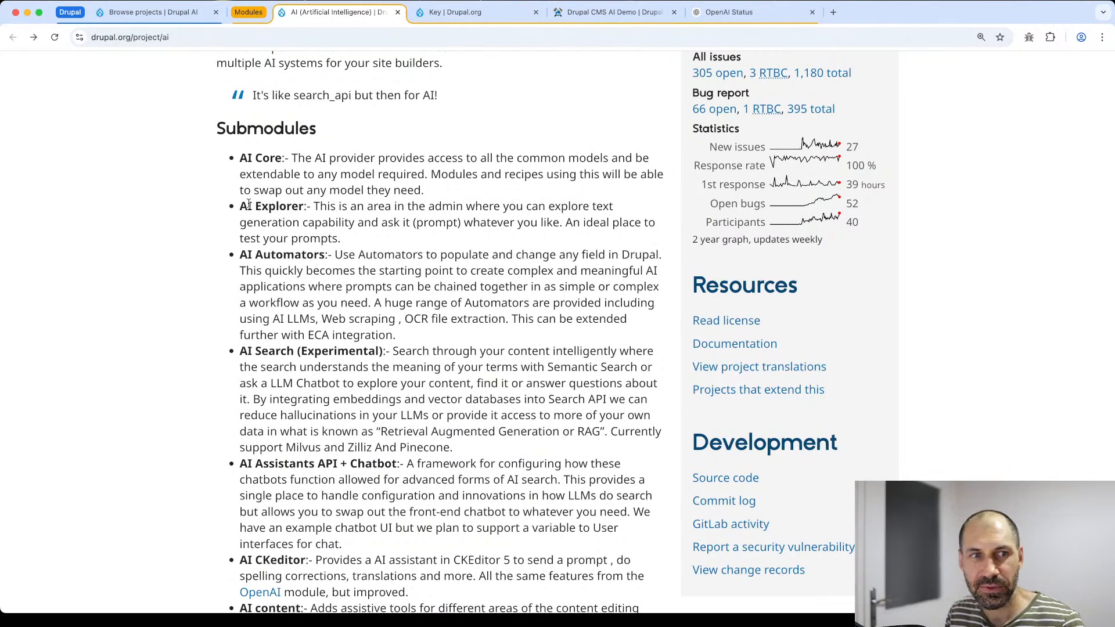
pyautogui.scroll(-1, 249, 250)
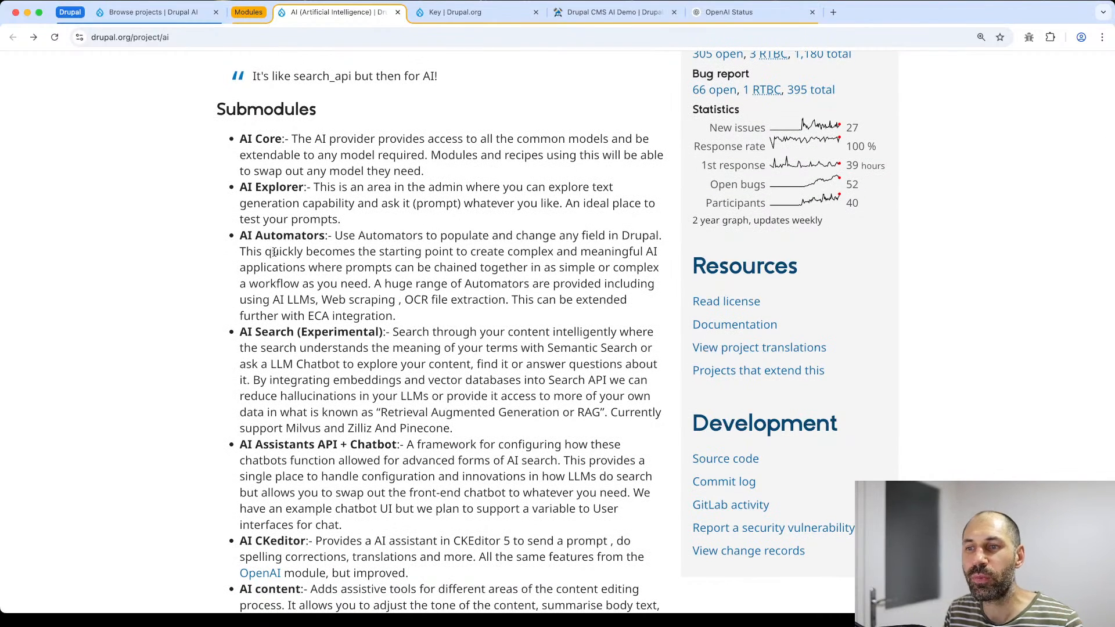
pyautogui.scroll(-1, 276, 253)
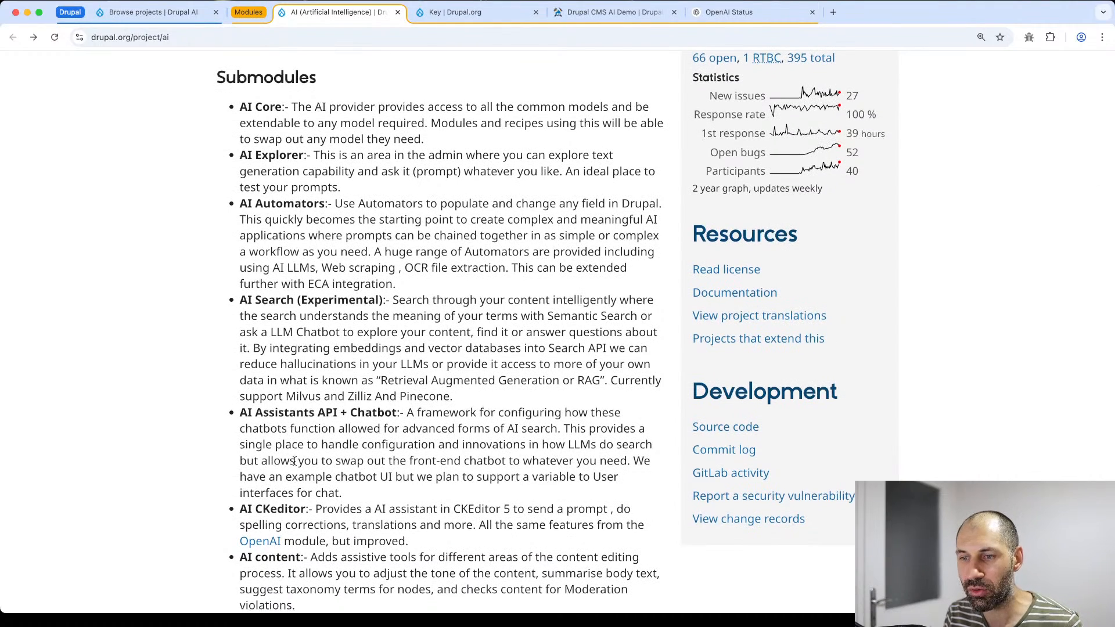
pyautogui.scroll(-1, 295, 459)
pyautogui.scroll(-4, 294, 460)
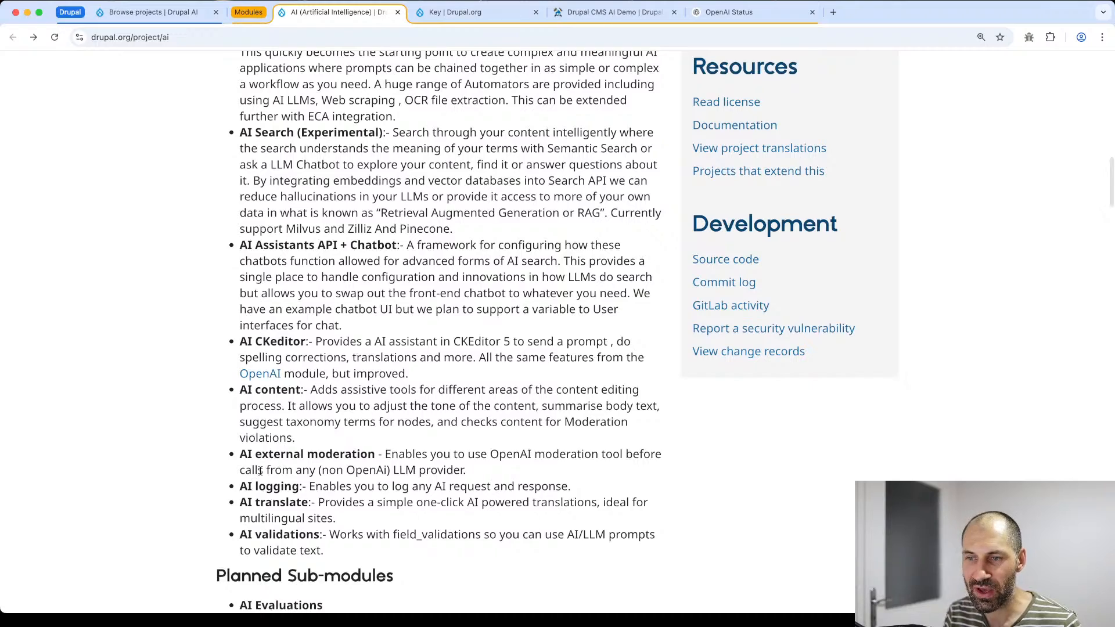
pyautogui.scroll(6, 271, 532)
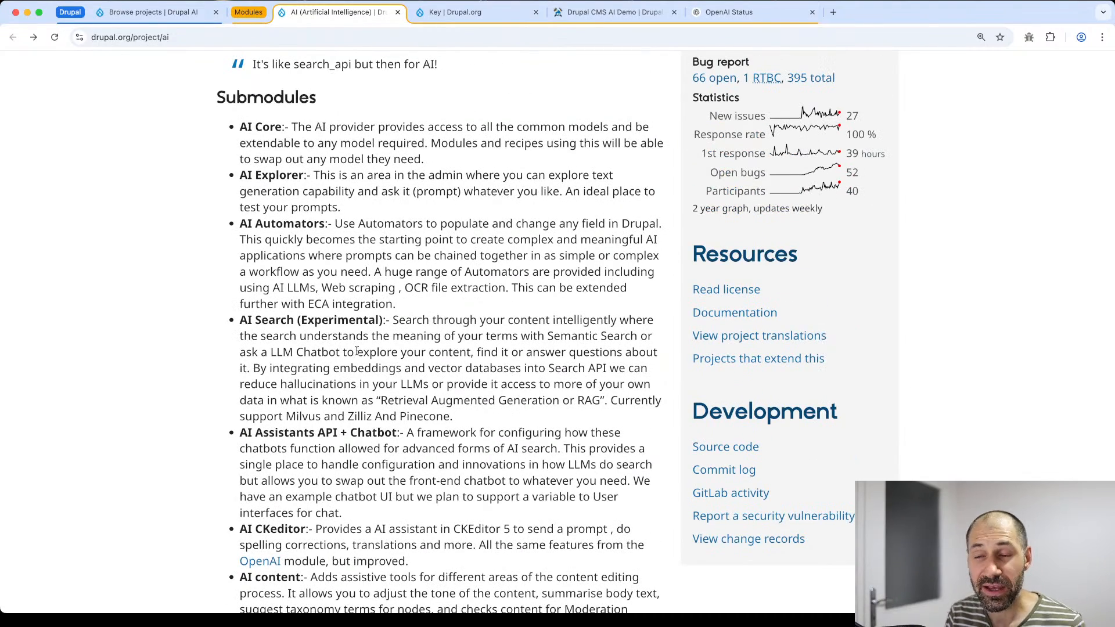
pyautogui.scroll(-7, 357, 352)
pyautogui.scroll(-14, 361, 364)
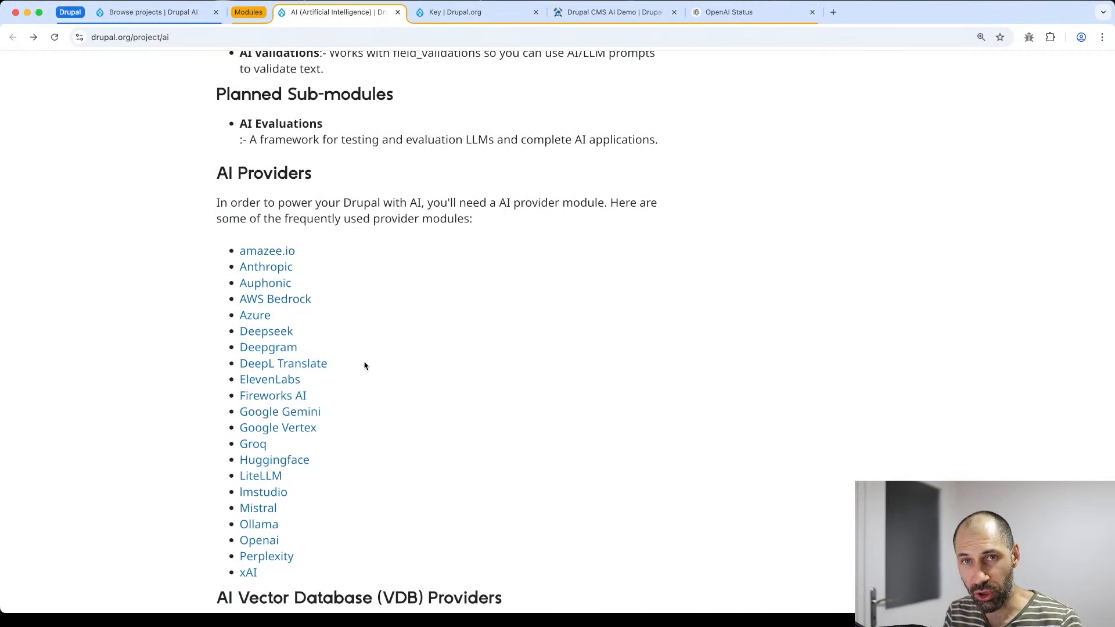
pyautogui.scroll(-2, 365, 364)
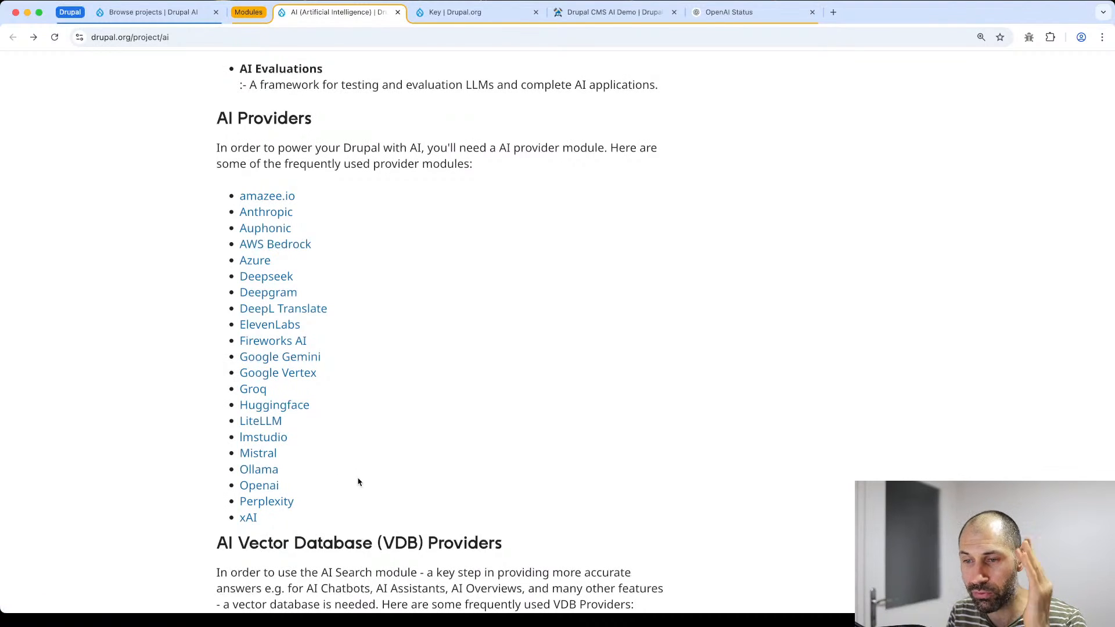
# - Scroll through the AI module's provider and submodule sections, then bring up the Drupal CMS AI Demo Forge page
pyautogui.scroll(-5, 360, 483)
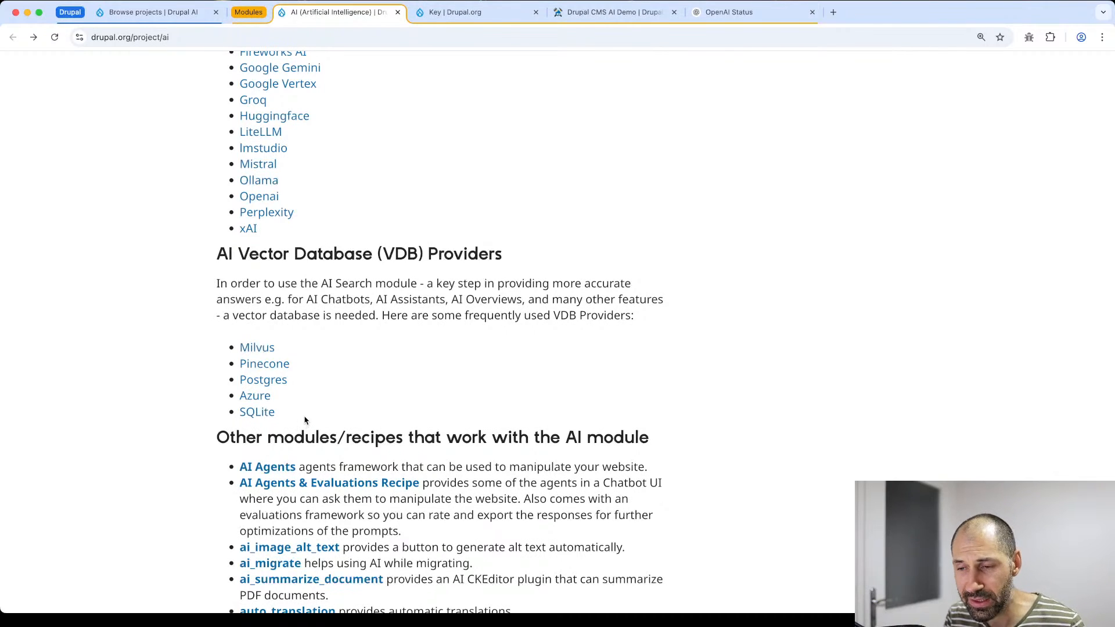
pyautogui.scroll(-5, 323, 427)
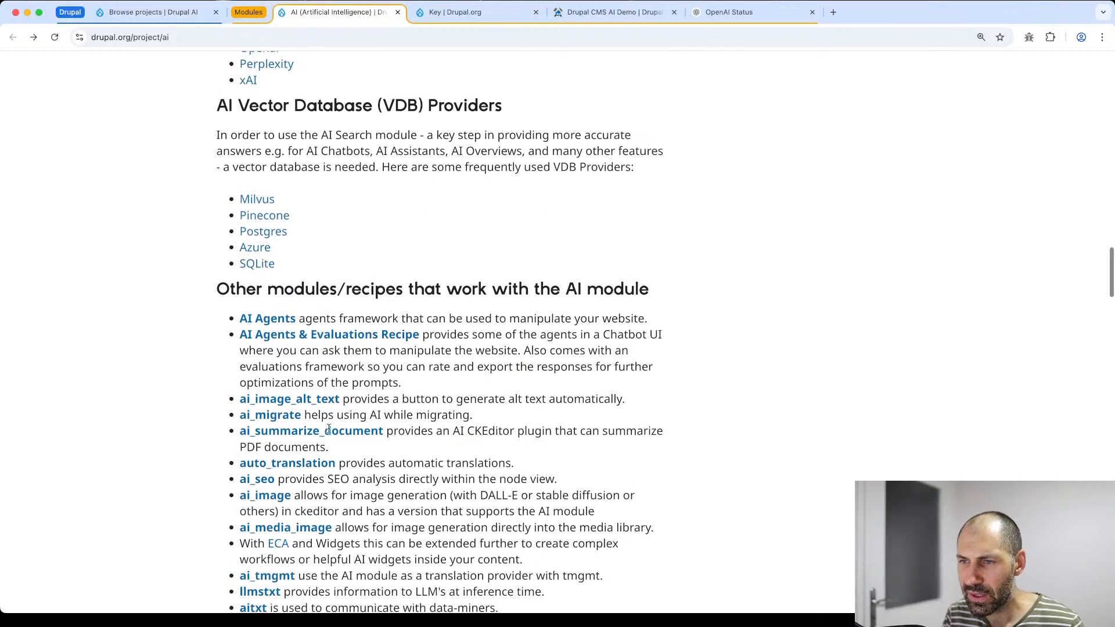
pyautogui.scroll(-4, 329, 428)
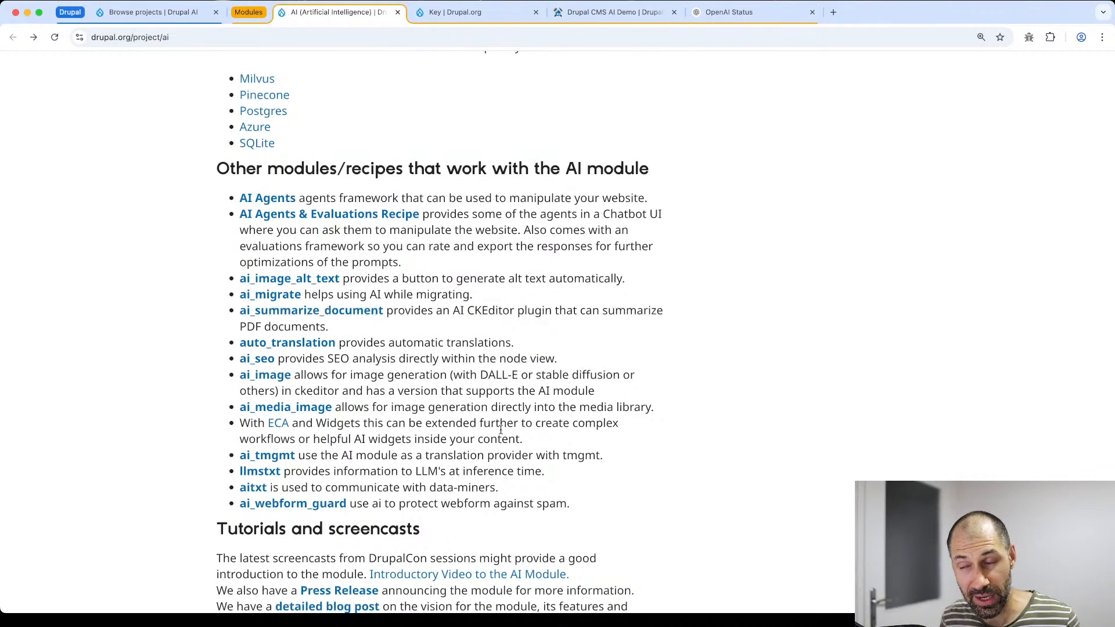
pyautogui.scroll(10, 482, 427)
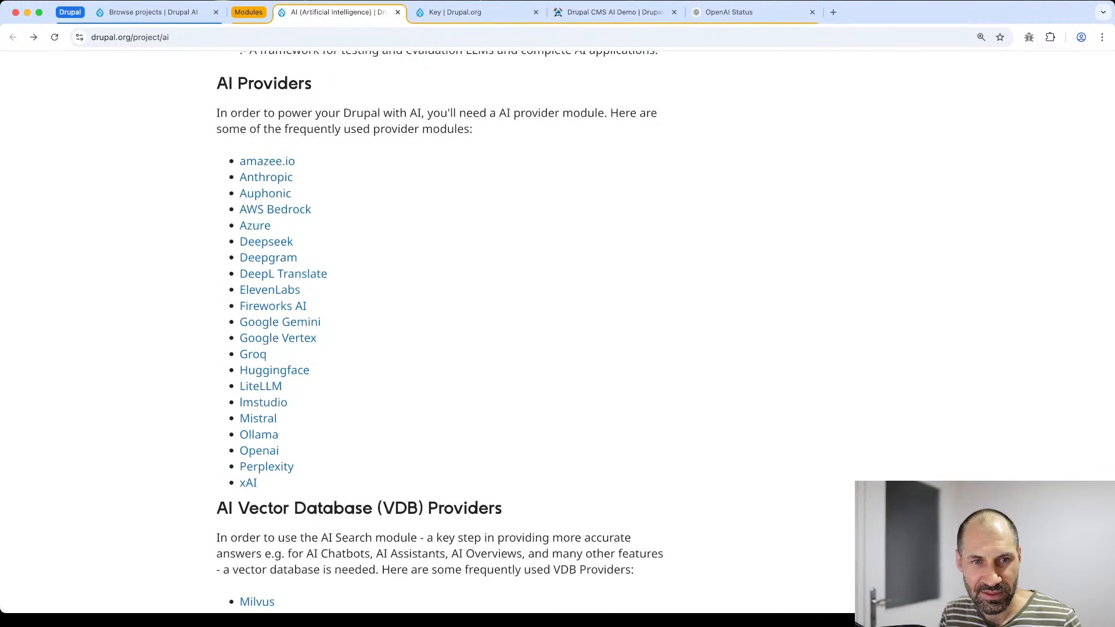
pyautogui.press('super+Tab')
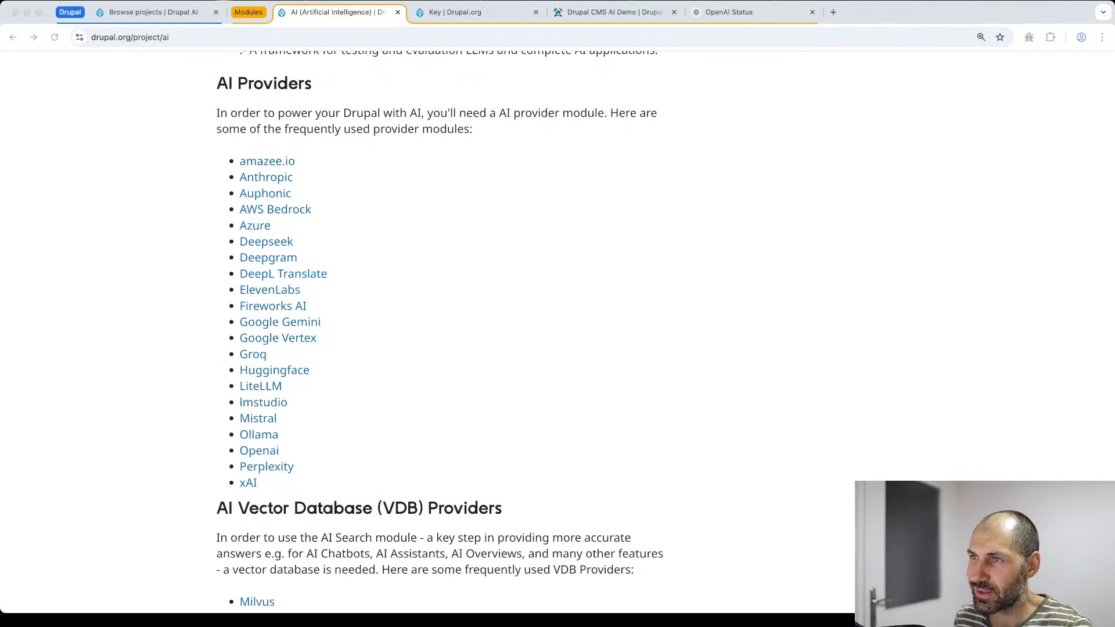
pyautogui.scroll(12, 451, 301)
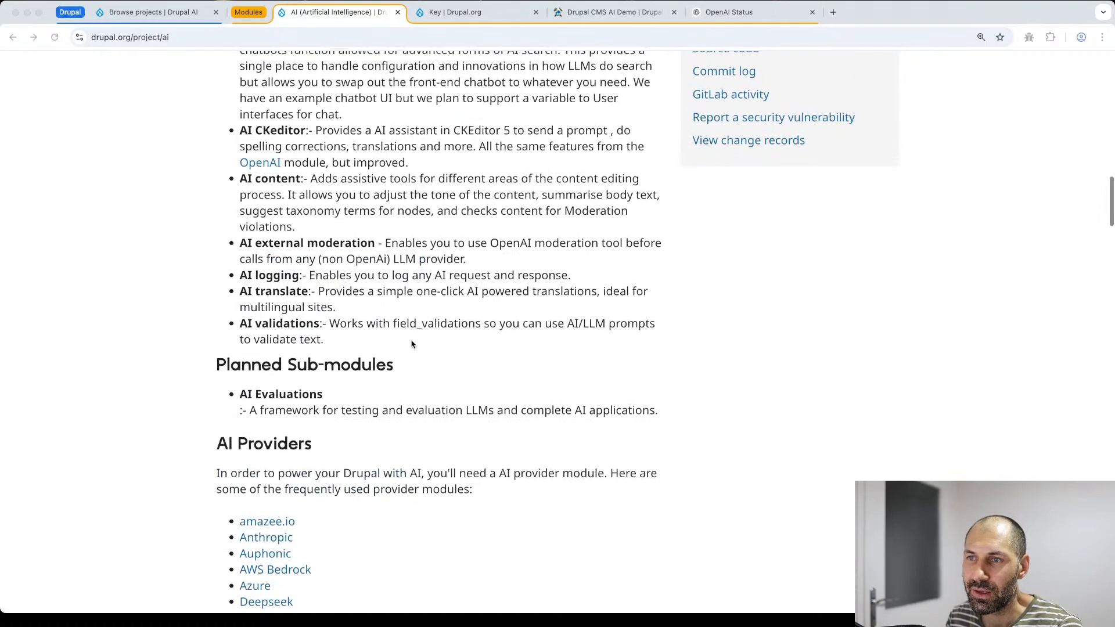
pyautogui.scroll(3, 416, 345)
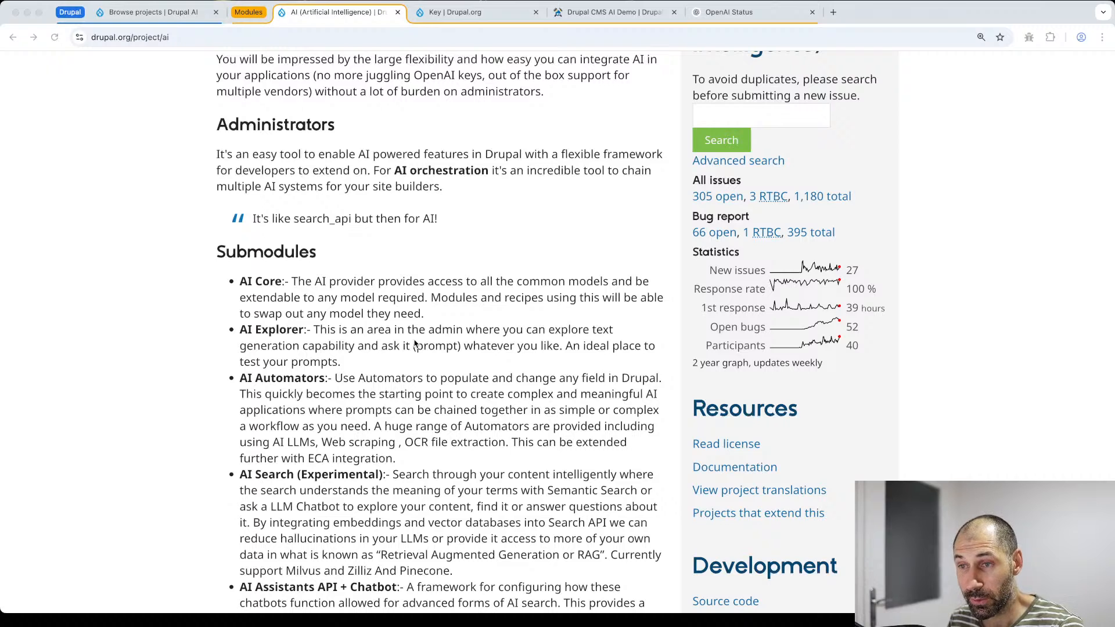
pyautogui.click(586, 12)
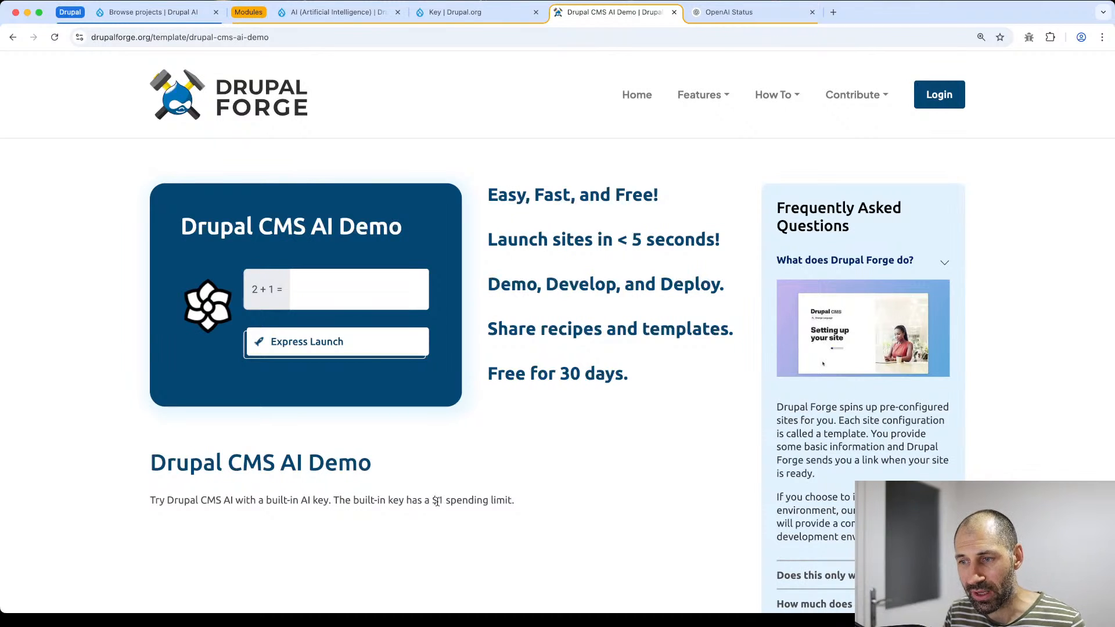
# - Highlight the $1 spending limit note and answer the 2 + 1 check with 3
pyautogui.moveTo(437, 502); pyautogui.dragTo(516, 508)
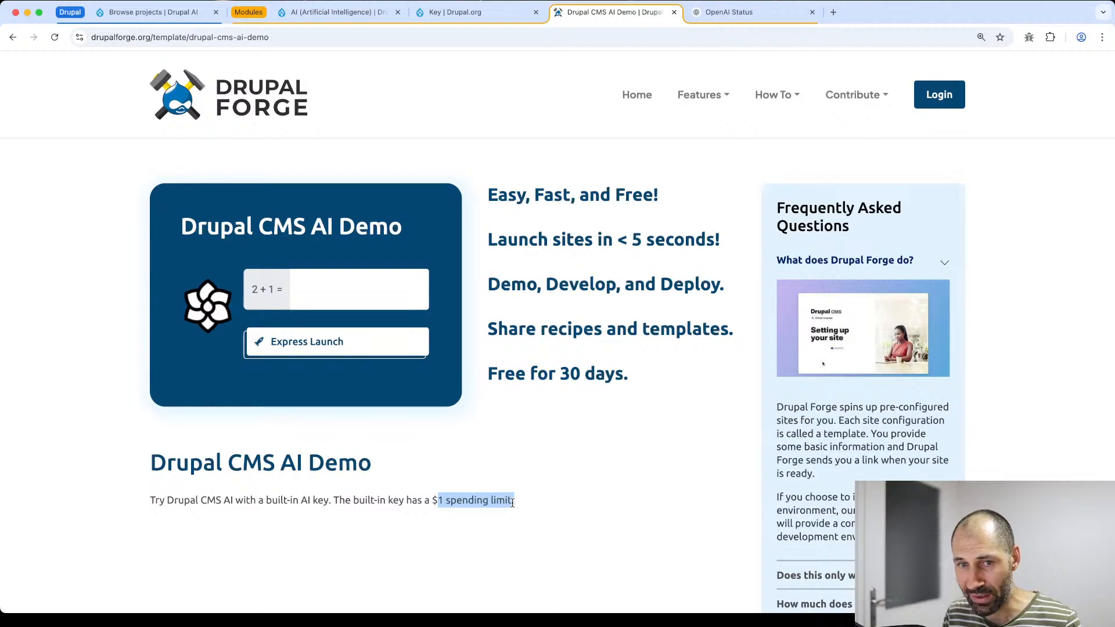
pyautogui.click(376, 298)
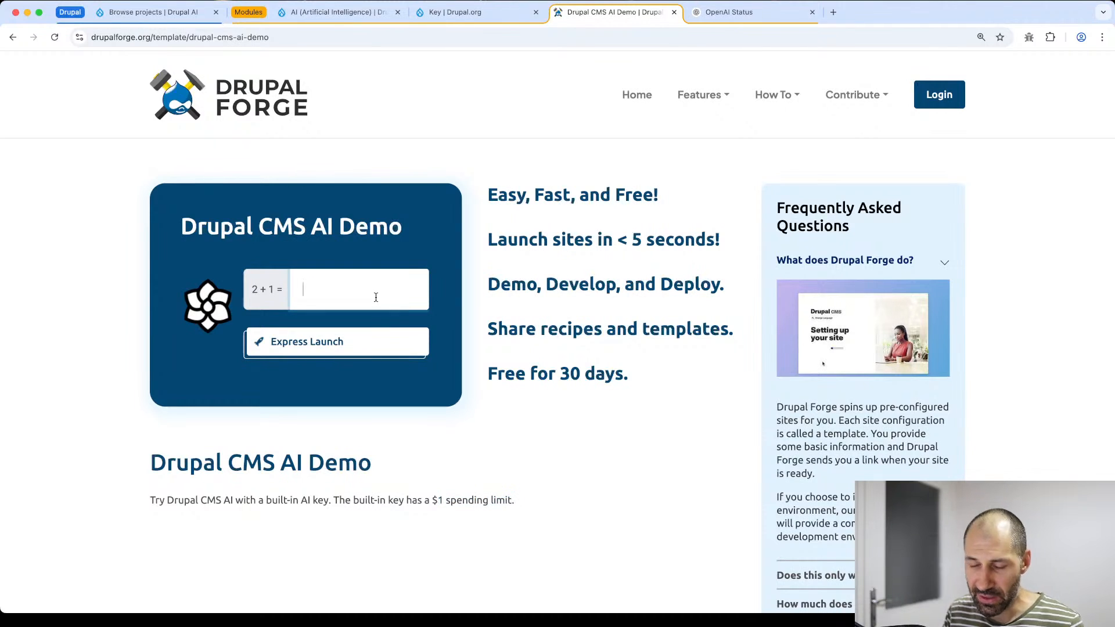
pyautogui.write('3')
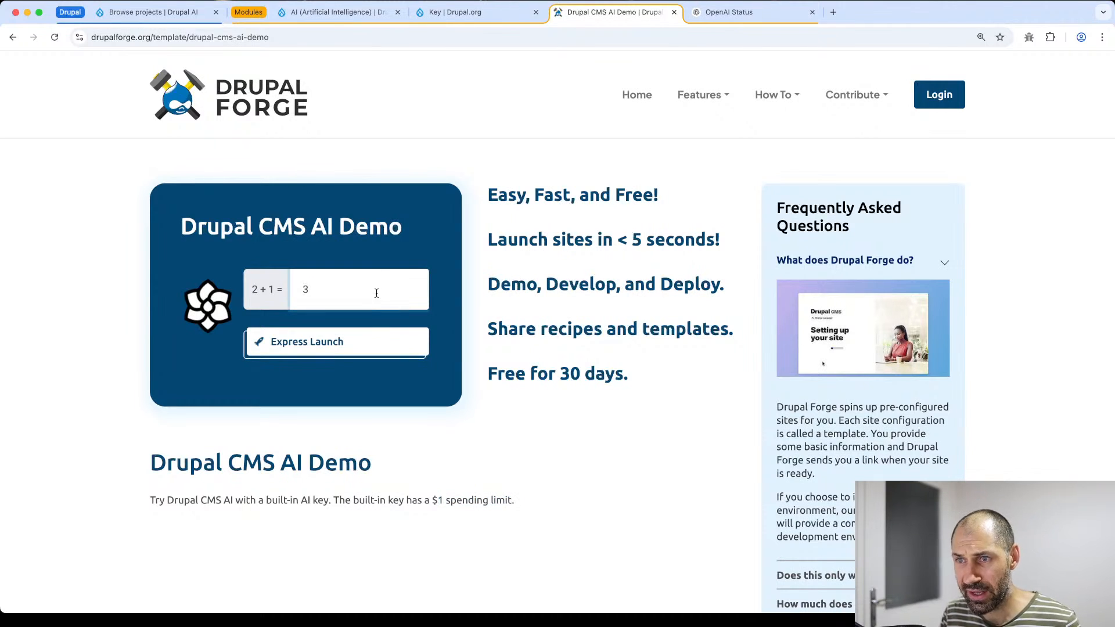
# - From the Drupal Forge home page, reopen the DrupalAI template and answer 4 + 6 with 10
pyautogui.click(228, 91)
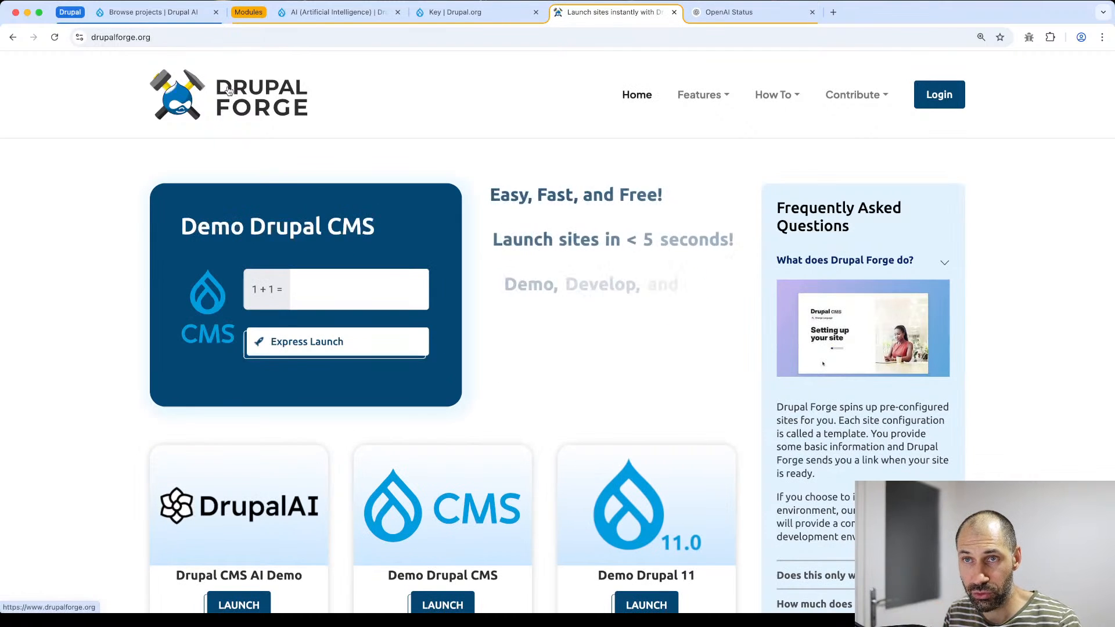
pyautogui.scroll(-5, 445, 269)
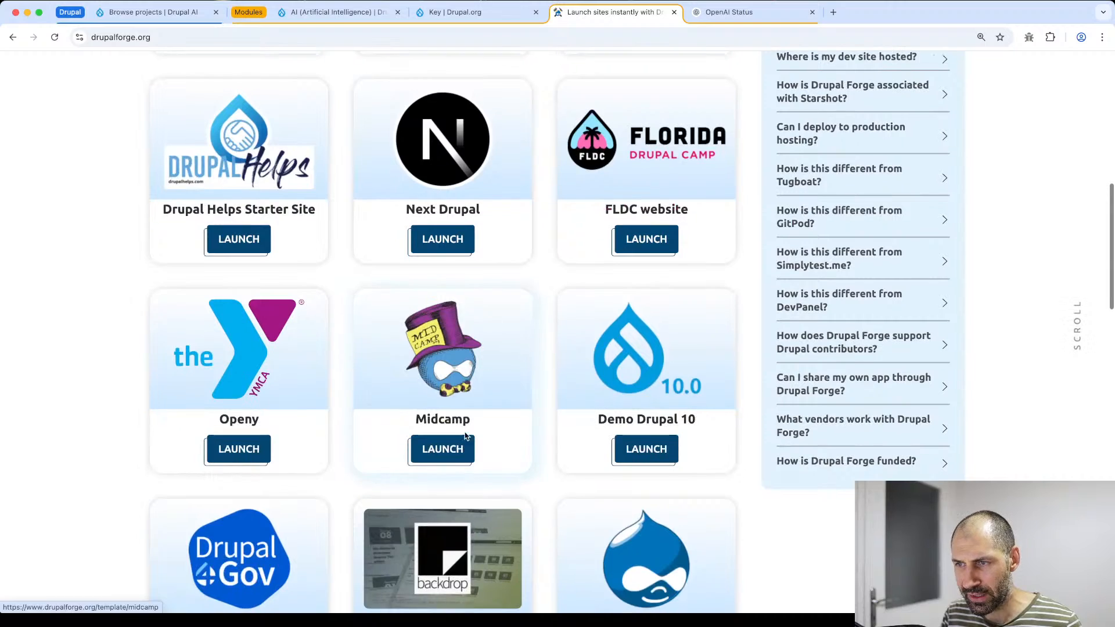
pyautogui.scroll(-10, 474, 372)
pyautogui.scroll(15, 485, 378)
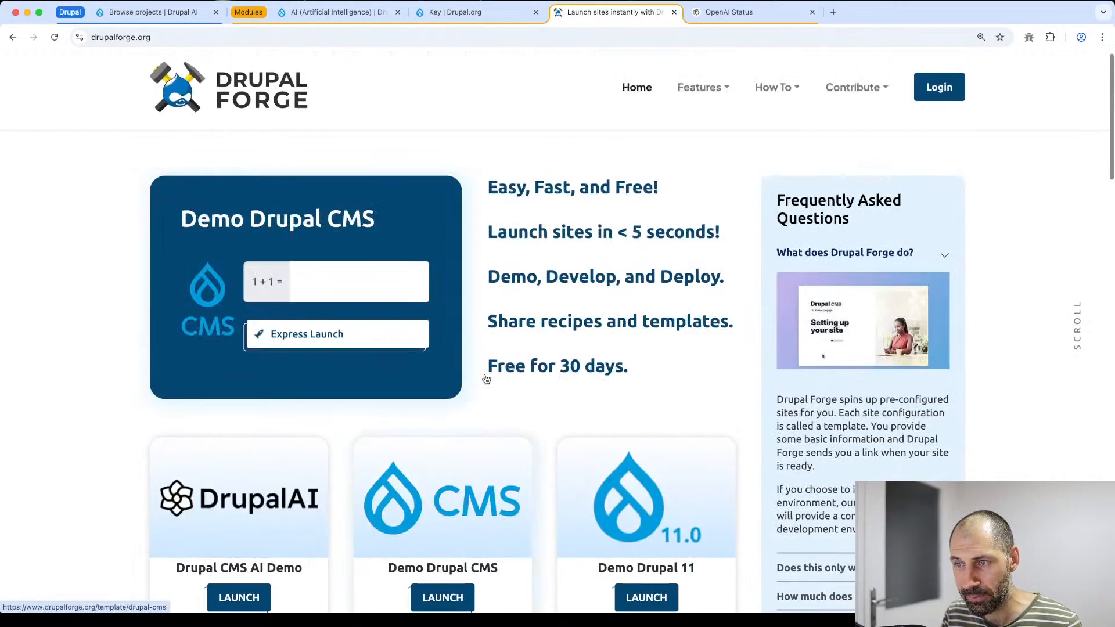
pyautogui.scroll(-4, 485, 378)
pyautogui.scroll(4, 485, 378)
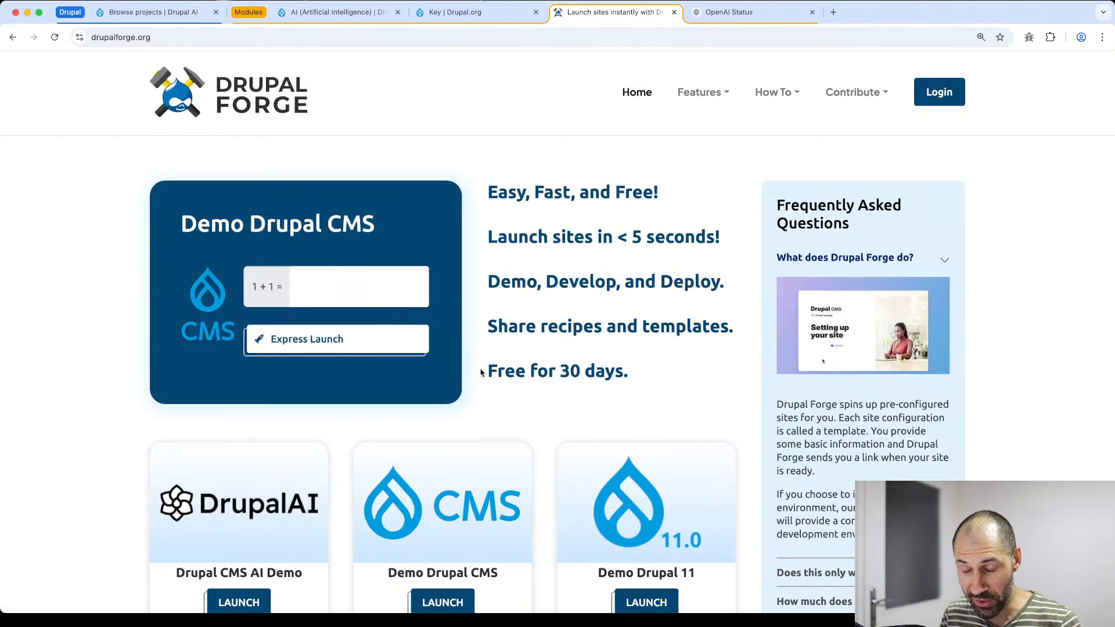
pyautogui.scroll(-3, 481, 372)
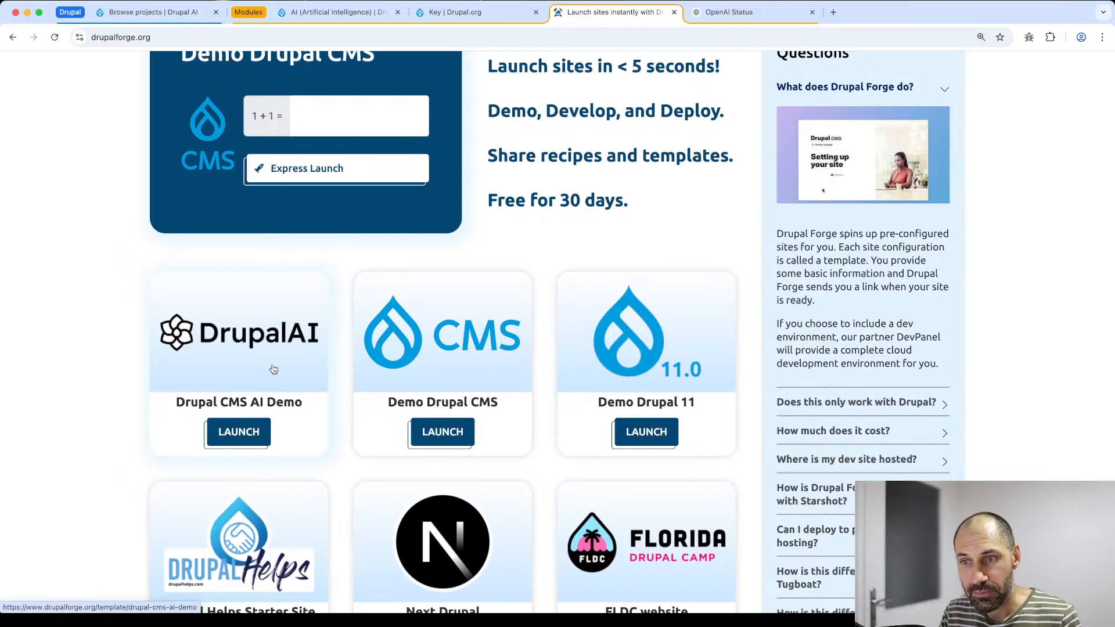
pyautogui.click(274, 370)
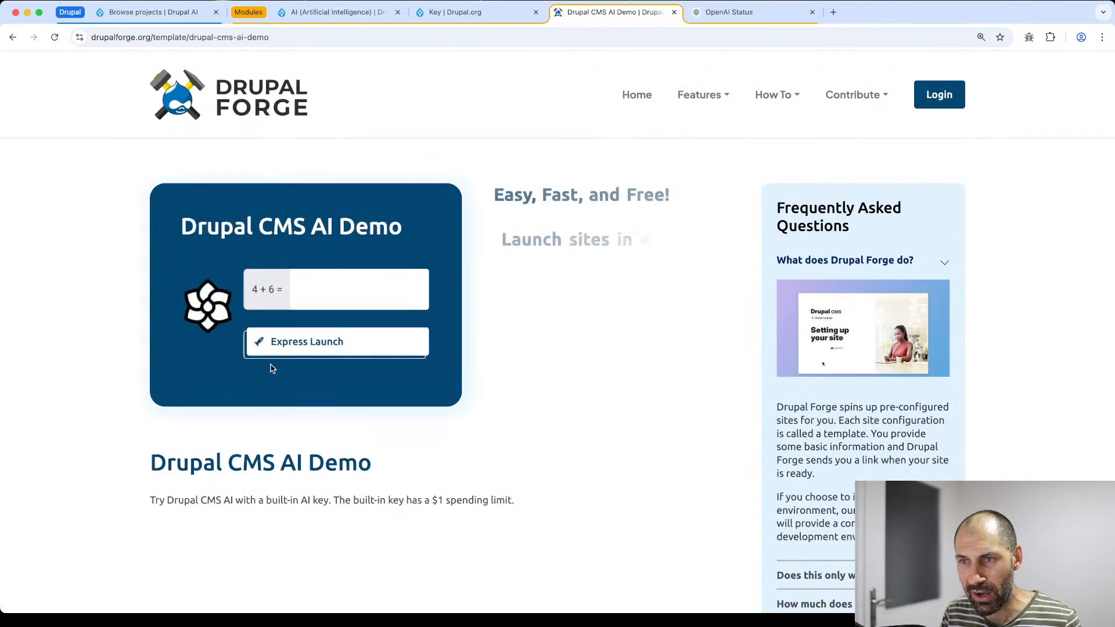
pyautogui.click(334, 292)
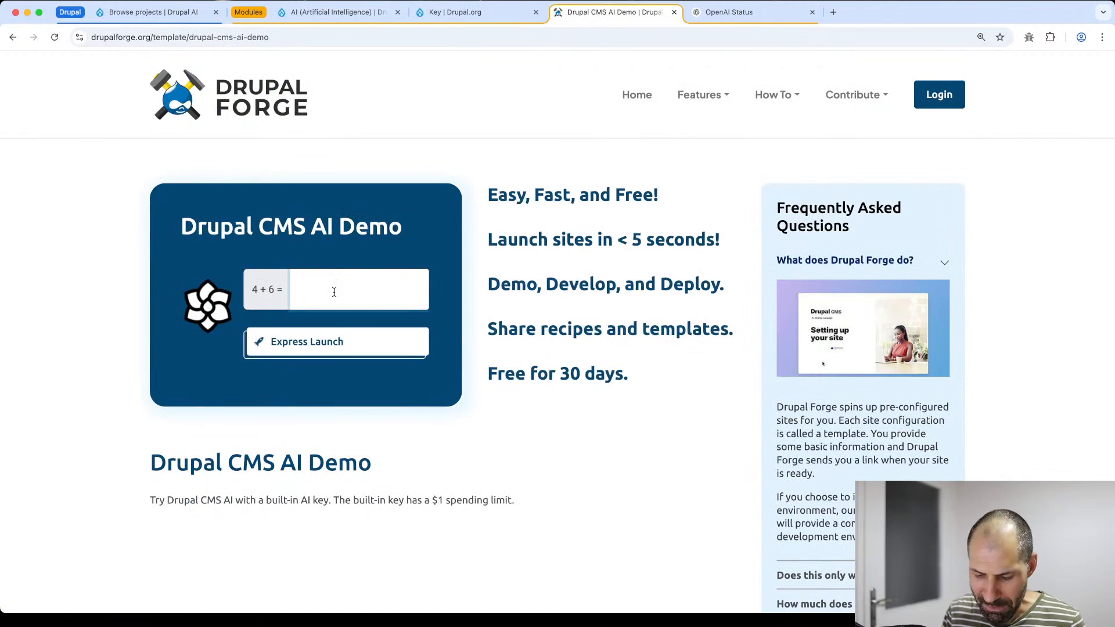
pyautogui.write('10')
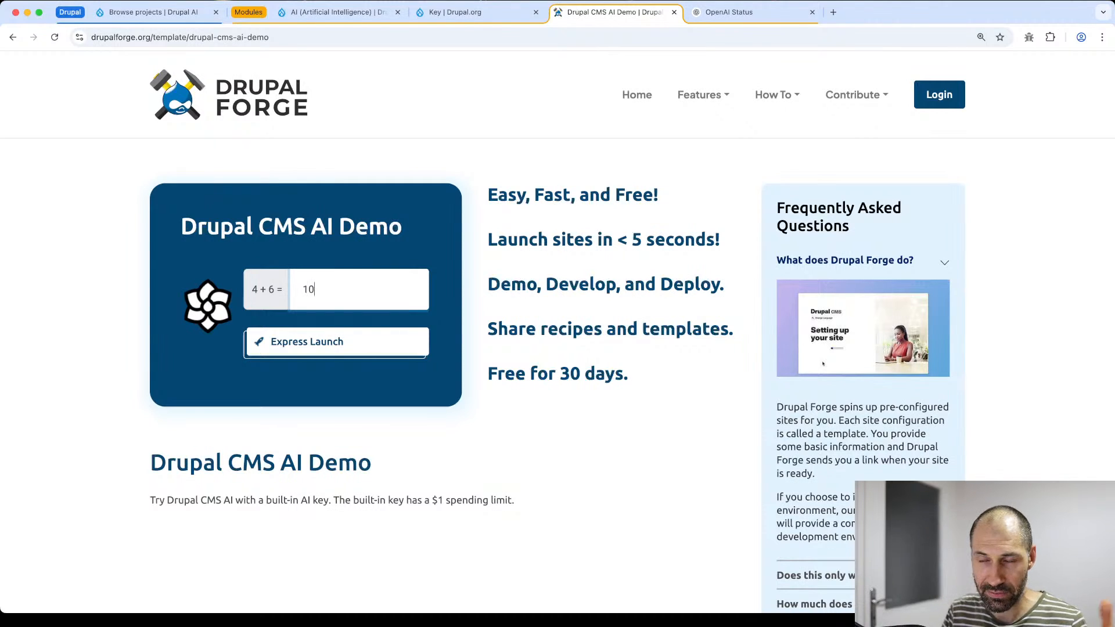
# - Express-launch the demo site, reveal its generated password, and open its login page
pyautogui.click(307, 343)
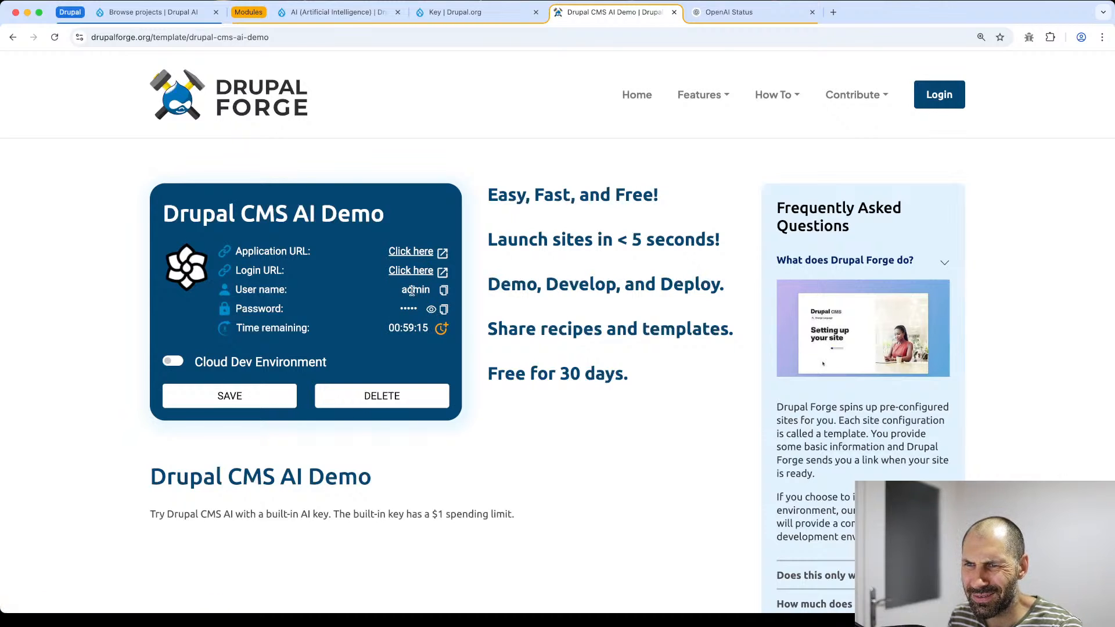
pyautogui.click(431, 309)
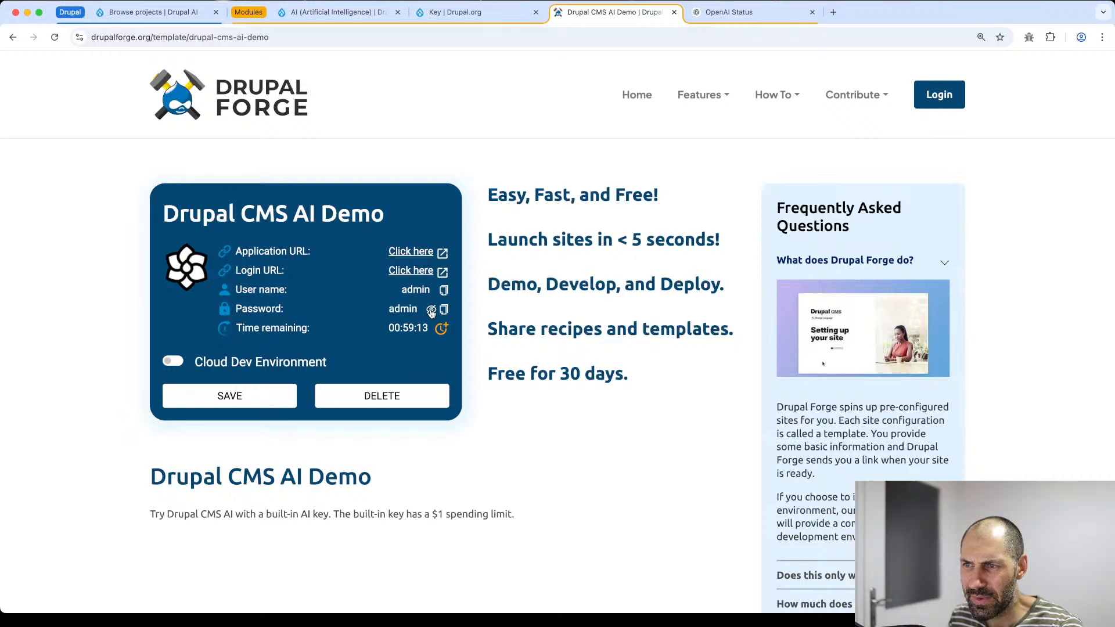
pyautogui.click(409, 271)
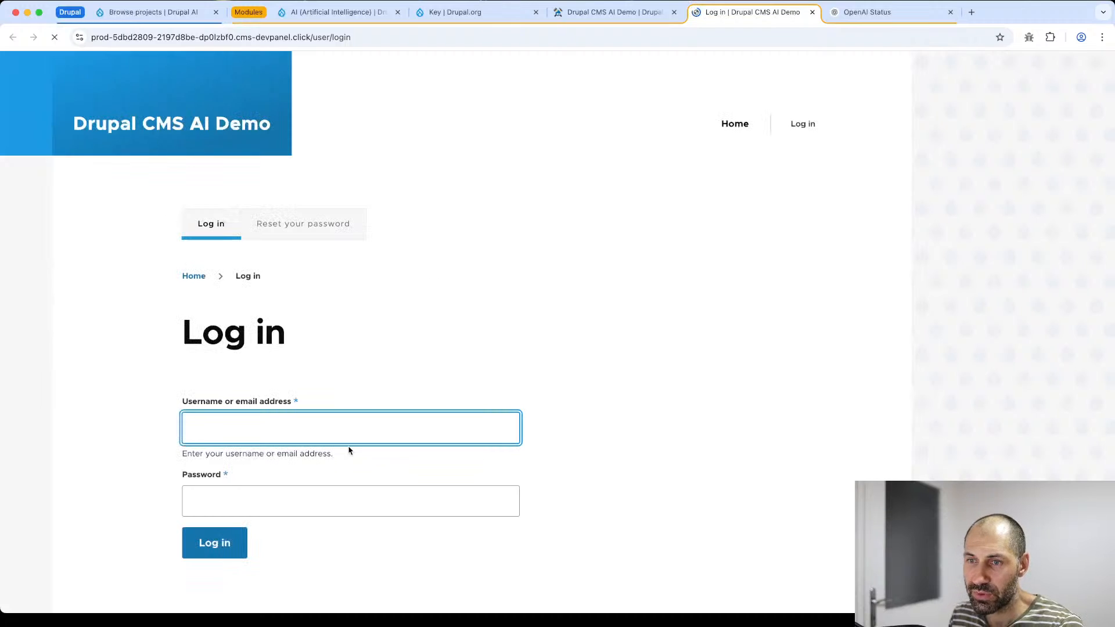
# - Log in to the demo site with the administrator username and password, reaching the Dashboard
pyautogui.write('admin')
pyautogui.press('Tab')
pyautogui.write('admin')
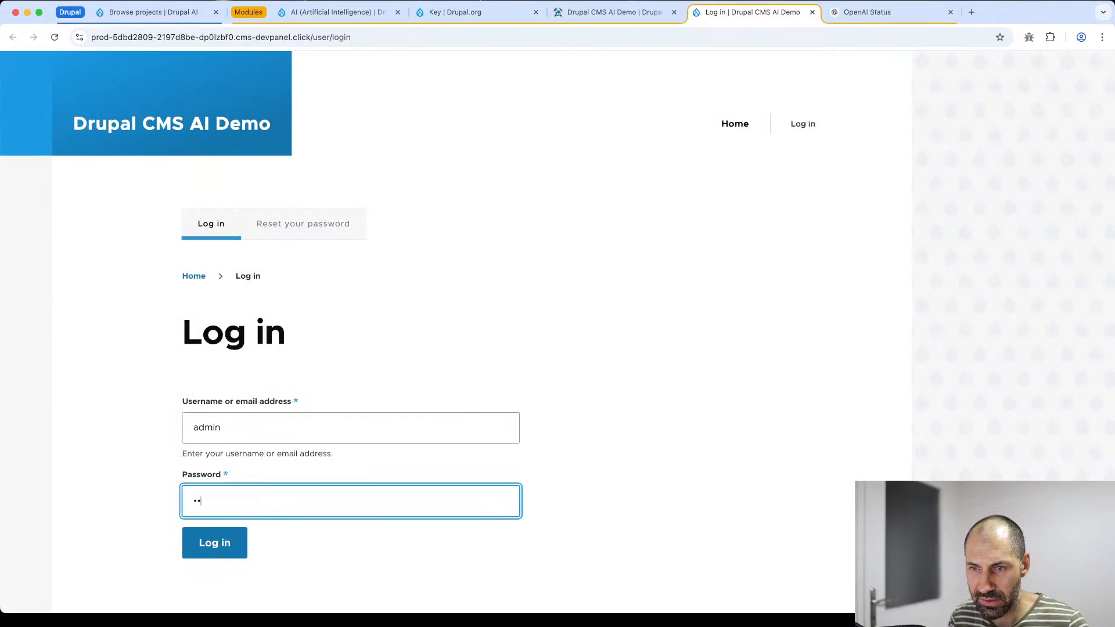
pyautogui.press('BackSpace')
pyautogui.press('BackSpace')
pyautogui.press('BackSpace')
pyautogui.write('admin')
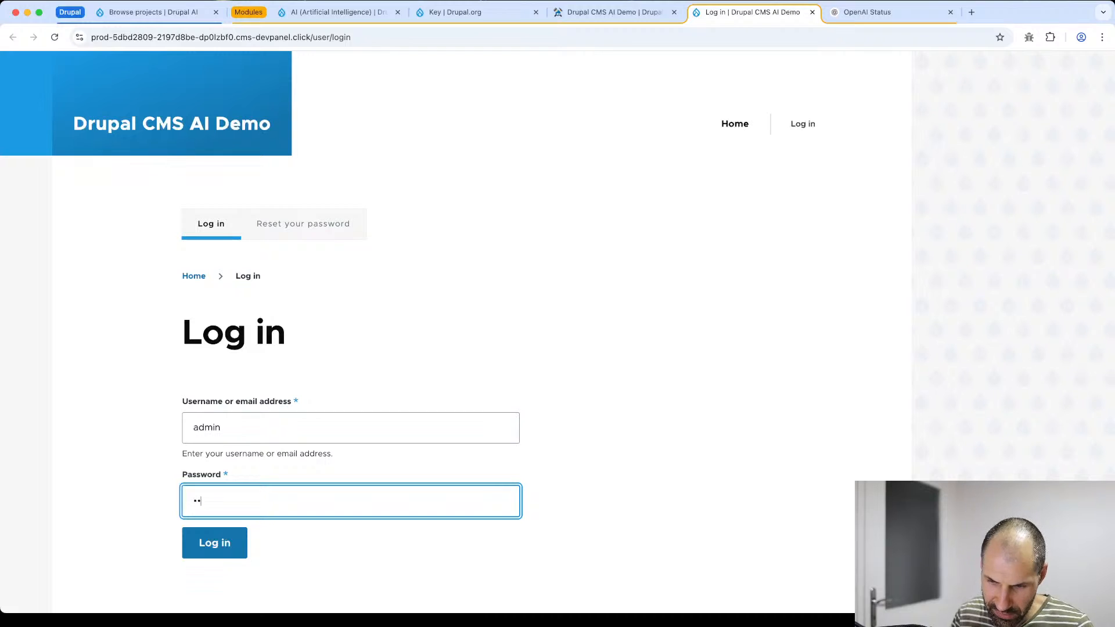
pyautogui.press('Return')
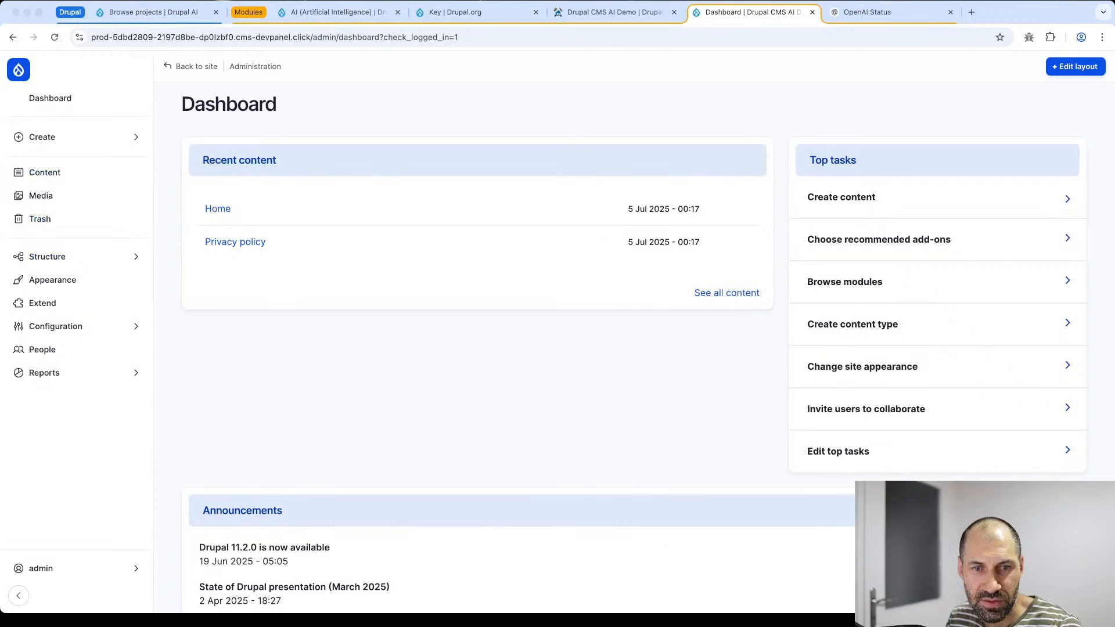
pyautogui.scroll(-2, 916, 406)
pyautogui.scroll(2, 873, 388)
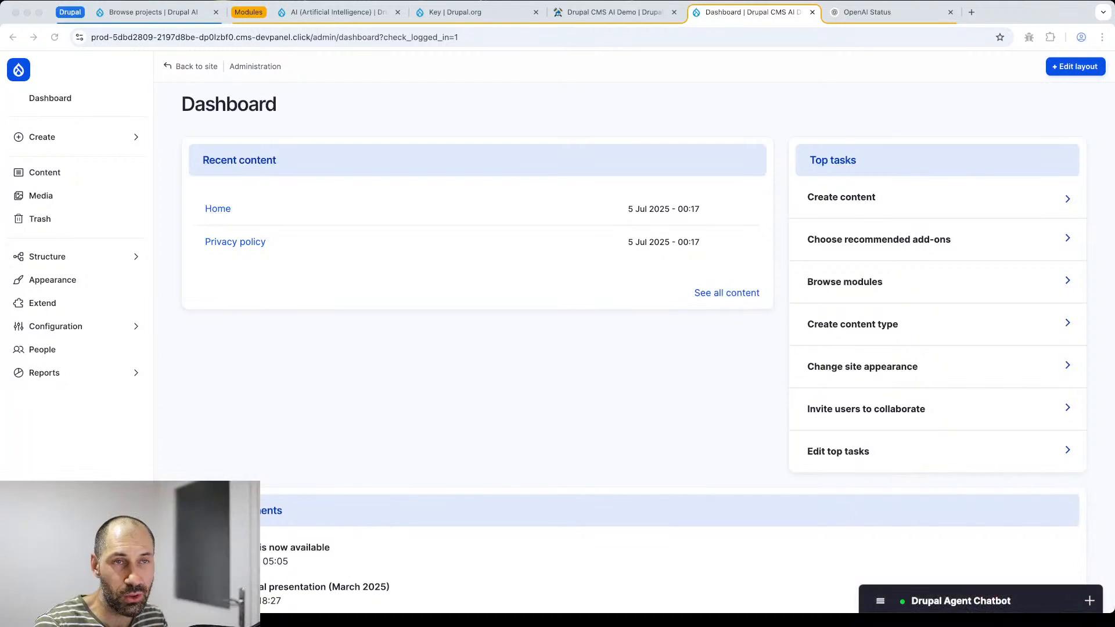
# - Send 'hello' to the Drupal Agent Chatbot, then switch back to the Drupal.org AI project tab
pyautogui.click(981, 602)
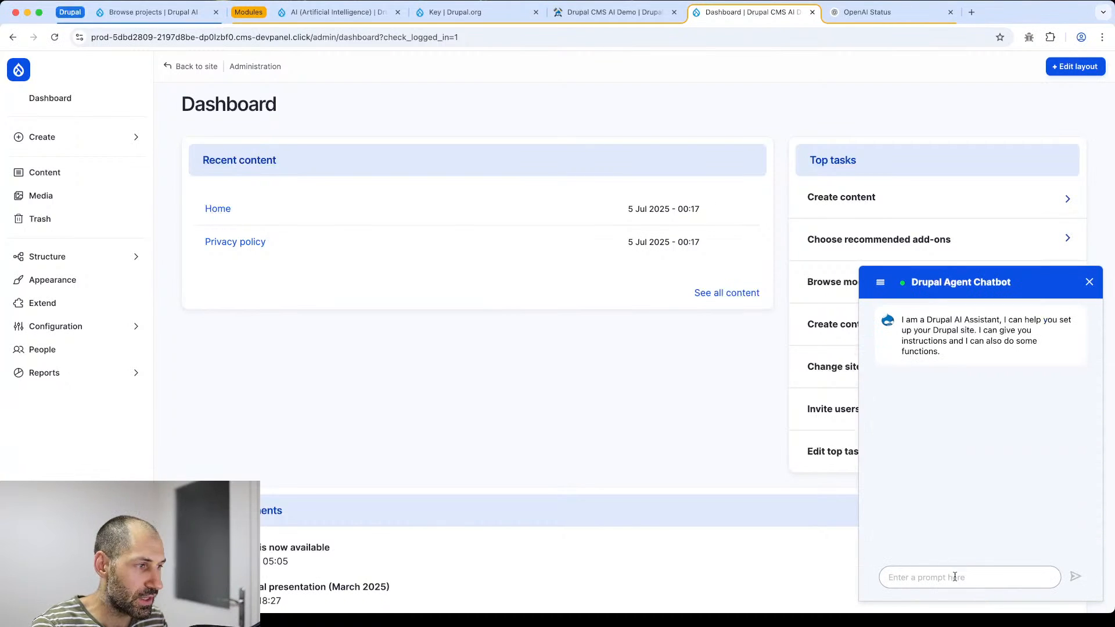
pyautogui.click(944, 578)
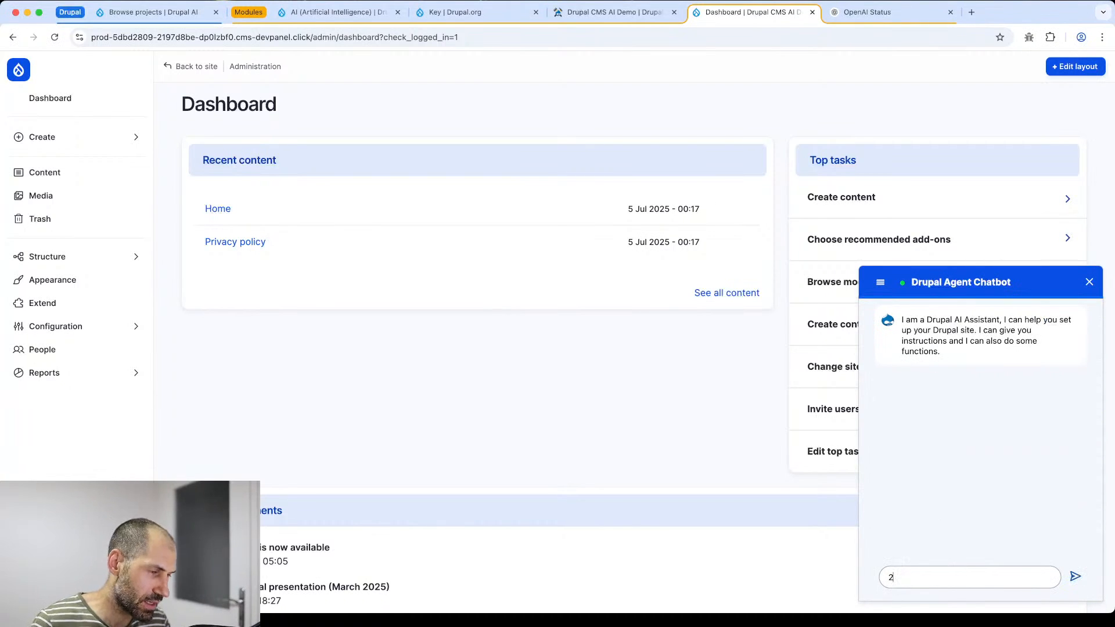
pyautogui.write('hello')
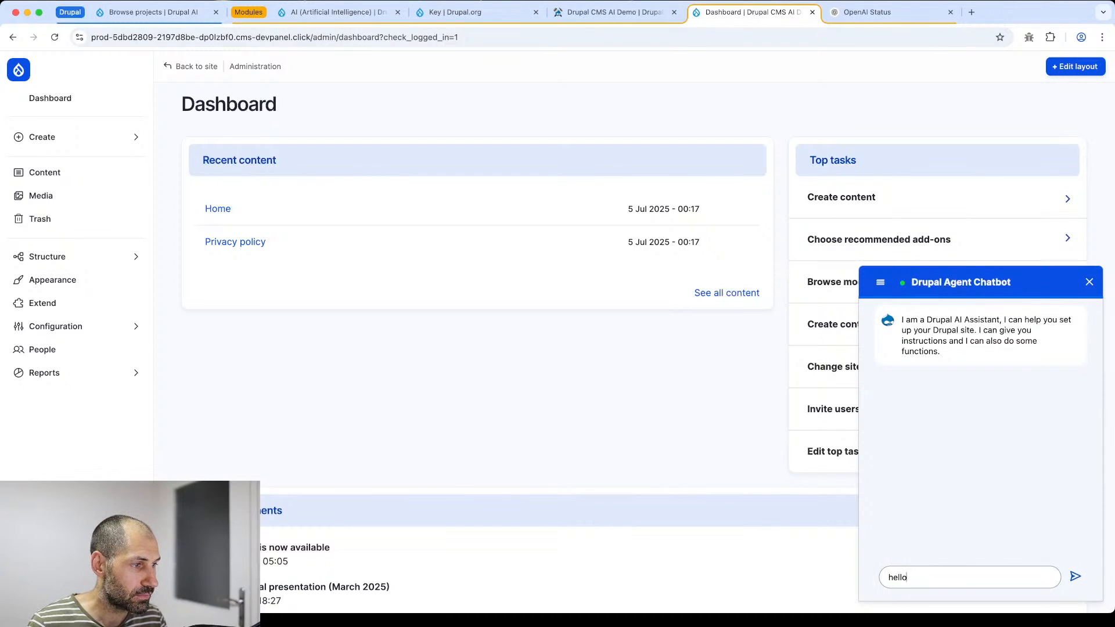
pyautogui.press('Return')
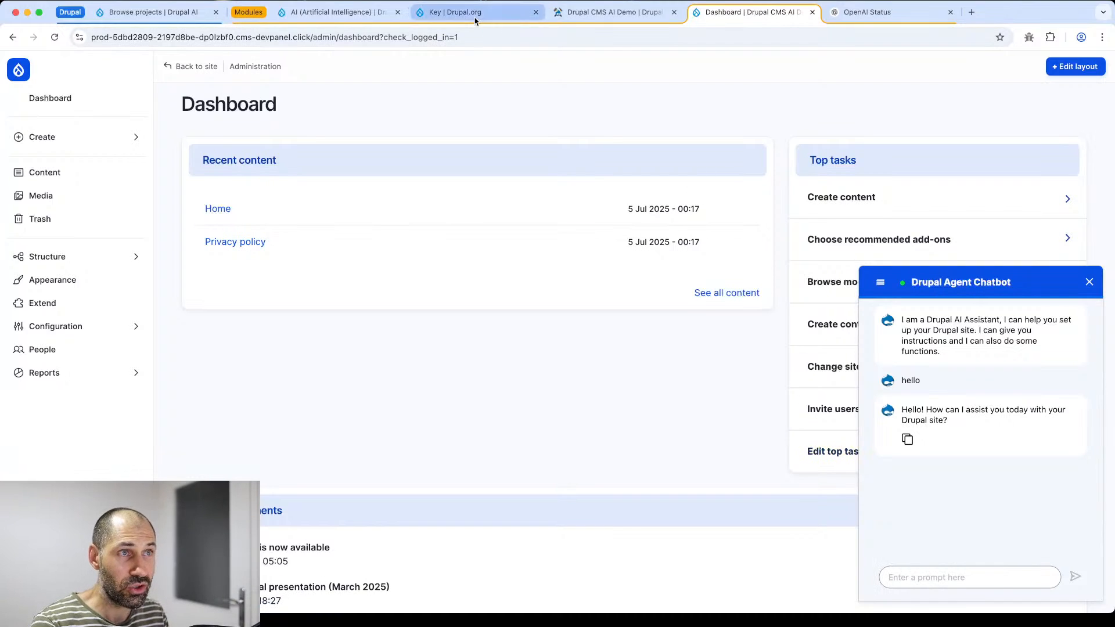
pyautogui.click(371, 14)
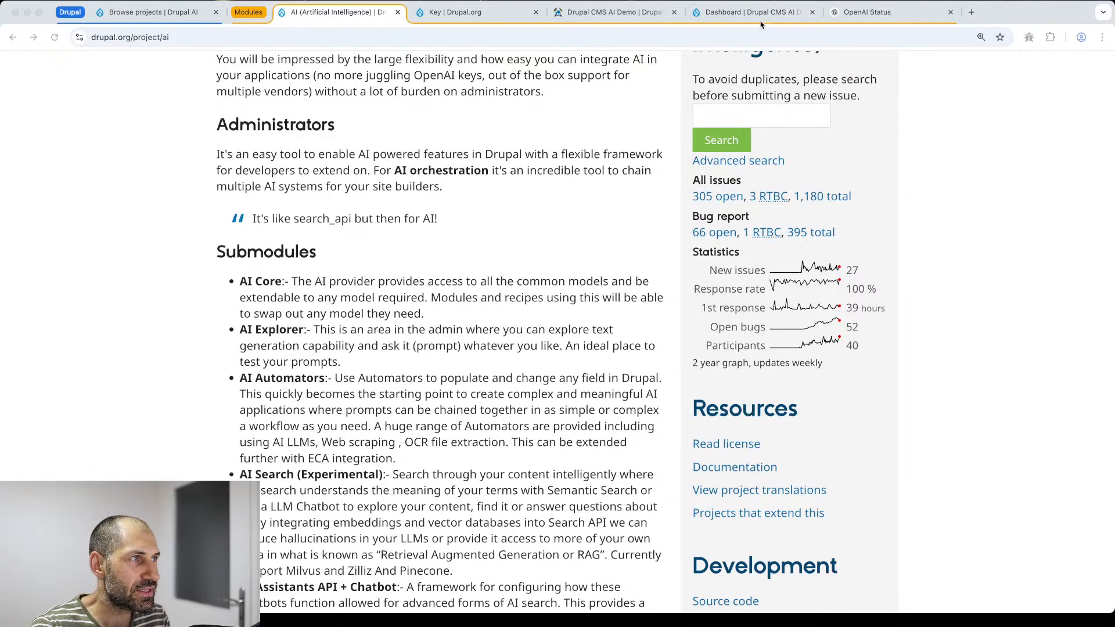
# - Check the OpenAI Status tab, then open the demo site's admin Dashboard
pyautogui.click(856, 13)
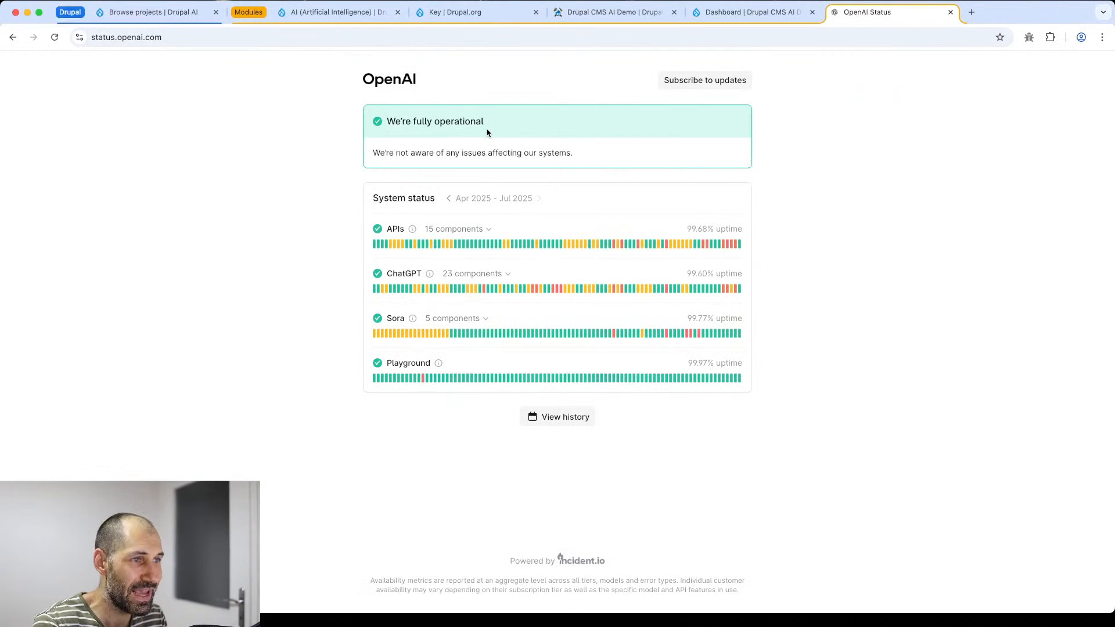
pyautogui.click(162, 19)
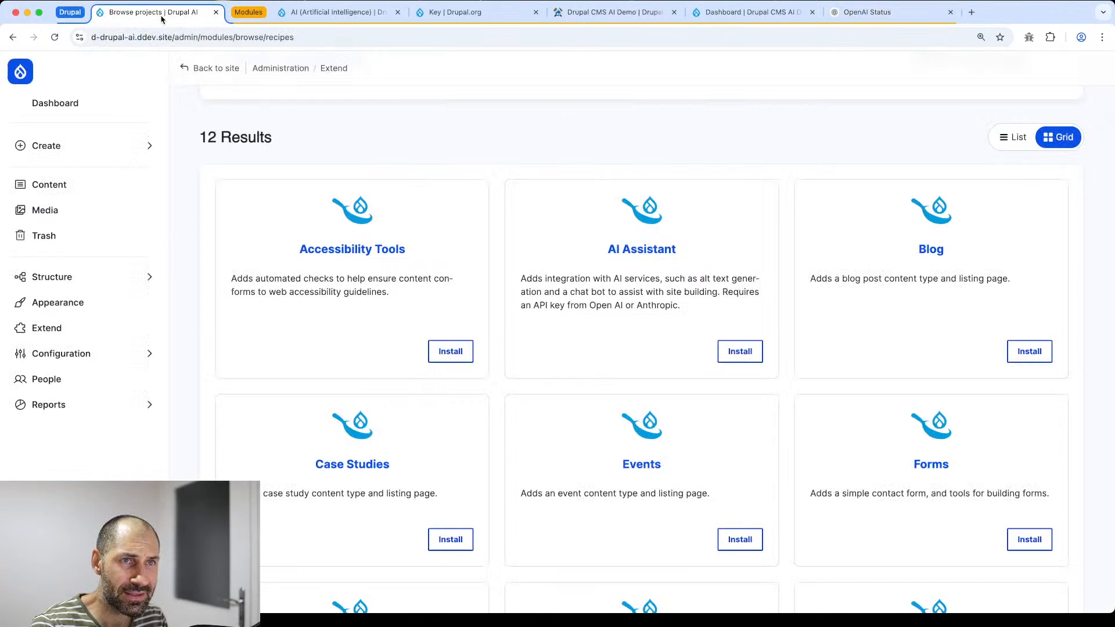
pyautogui.click(92, 94)
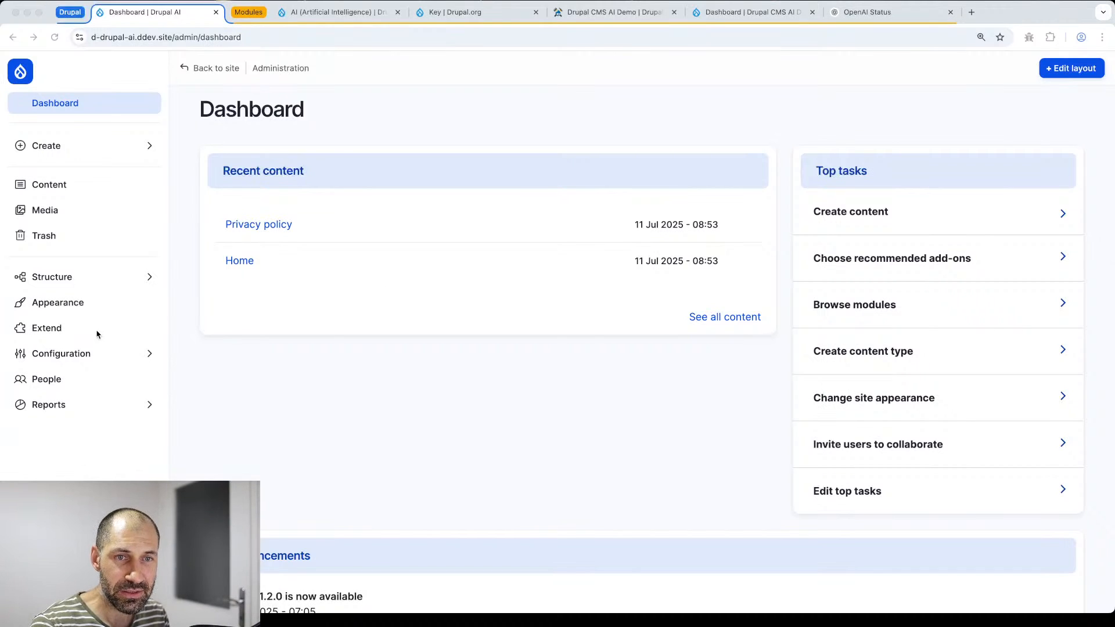
pyautogui.click(210, 364)
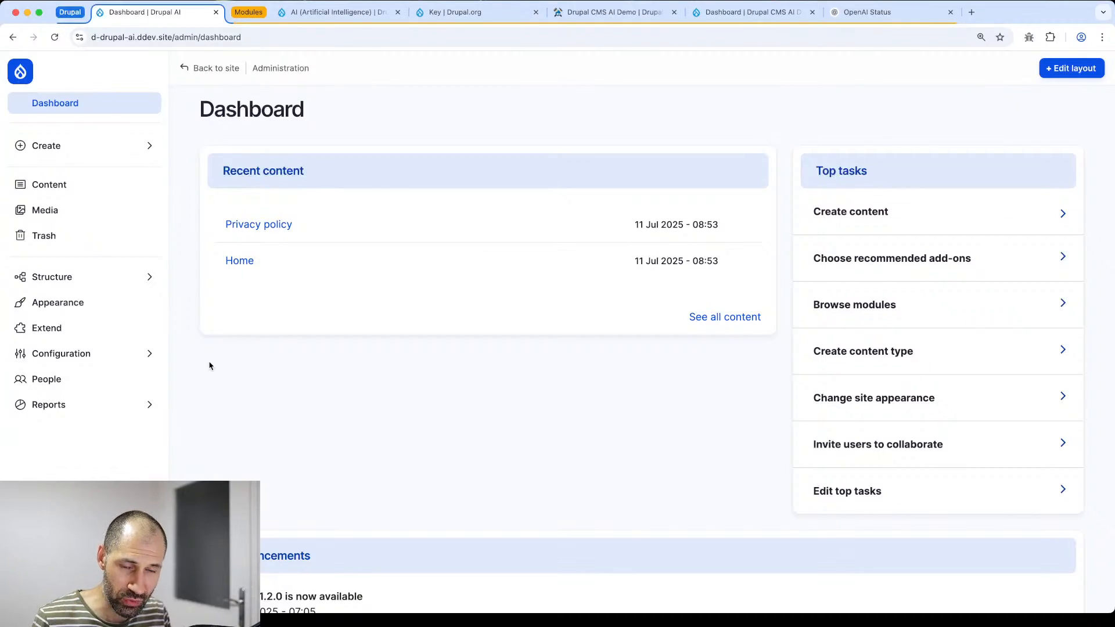
# - Scroll the AI module's project page down to the AI Providers list, amazee.io through xAI
pyautogui.click(344, 13)
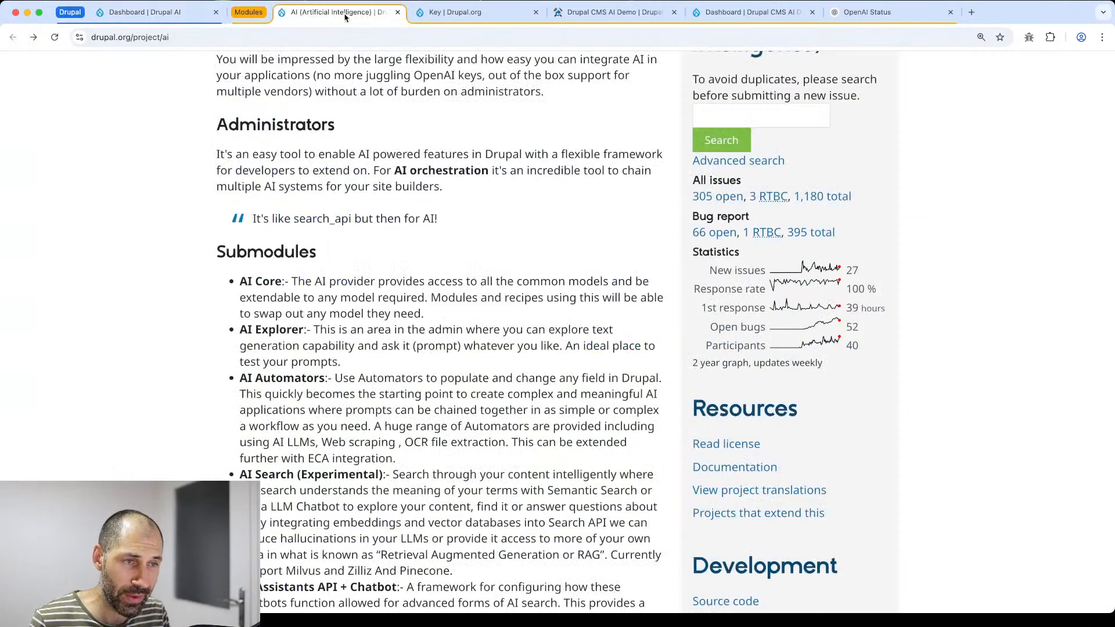
pyautogui.scroll(-10, 335, 278)
pyautogui.scroll(-15, 335, 340)
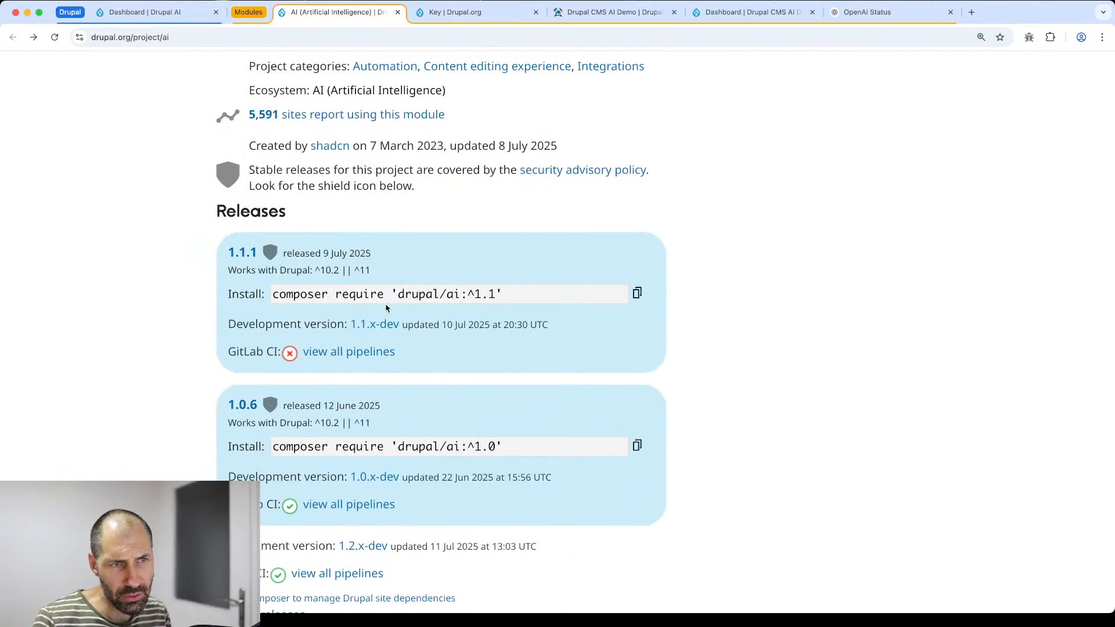
pyautogui.scroll(15, 384, 302)
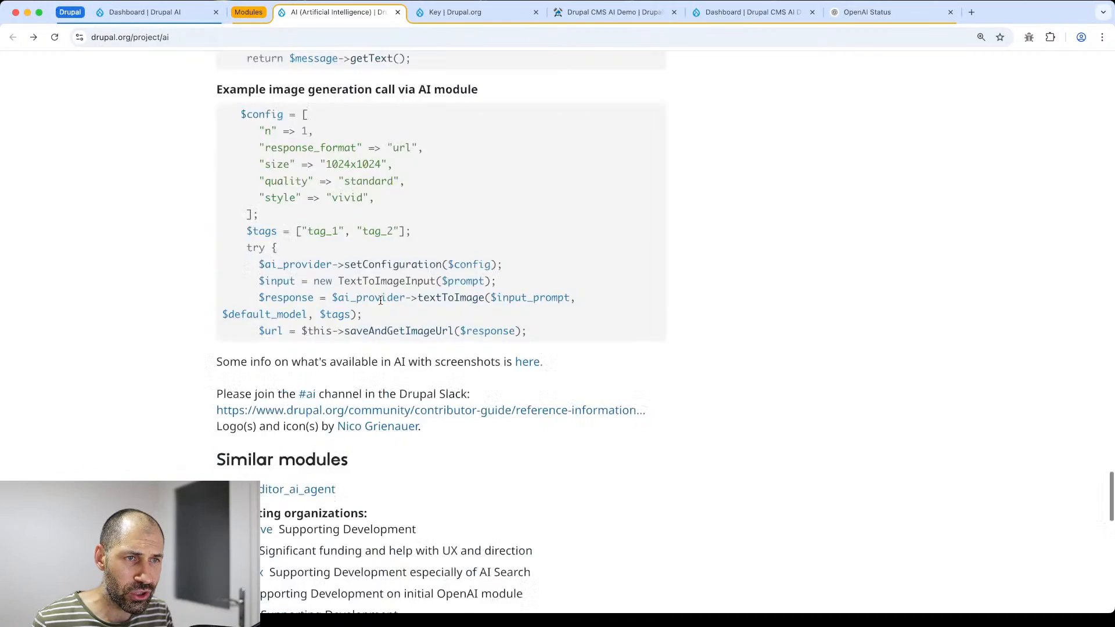
pyautogui.scroll(15, 380, 301)
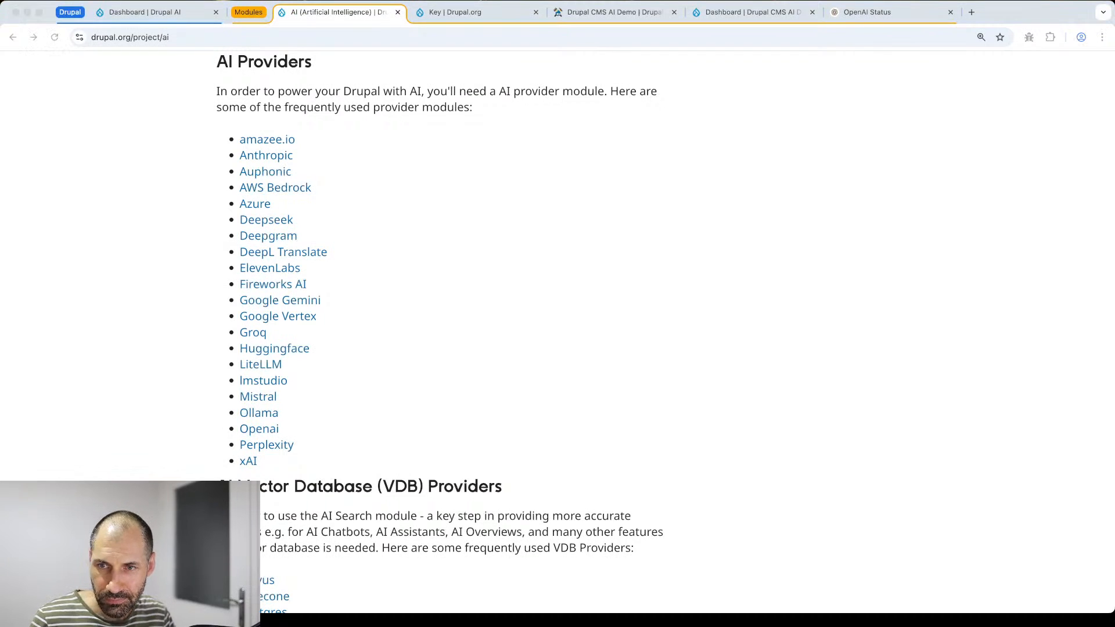
pyautogui.press('super+Tab')
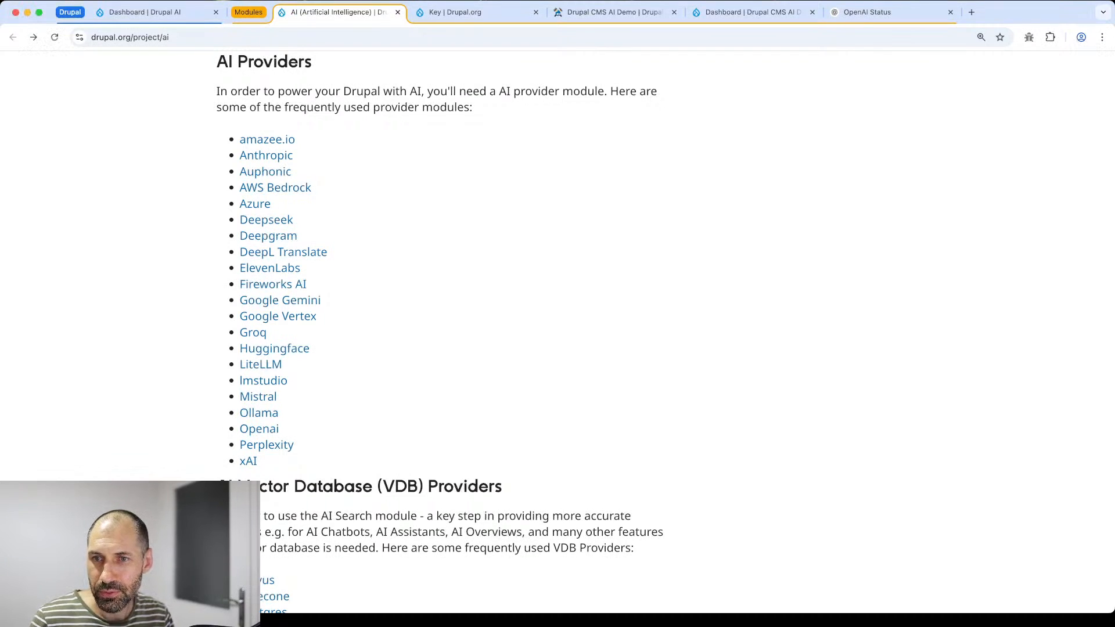
pyautogui.press('super+Tab')
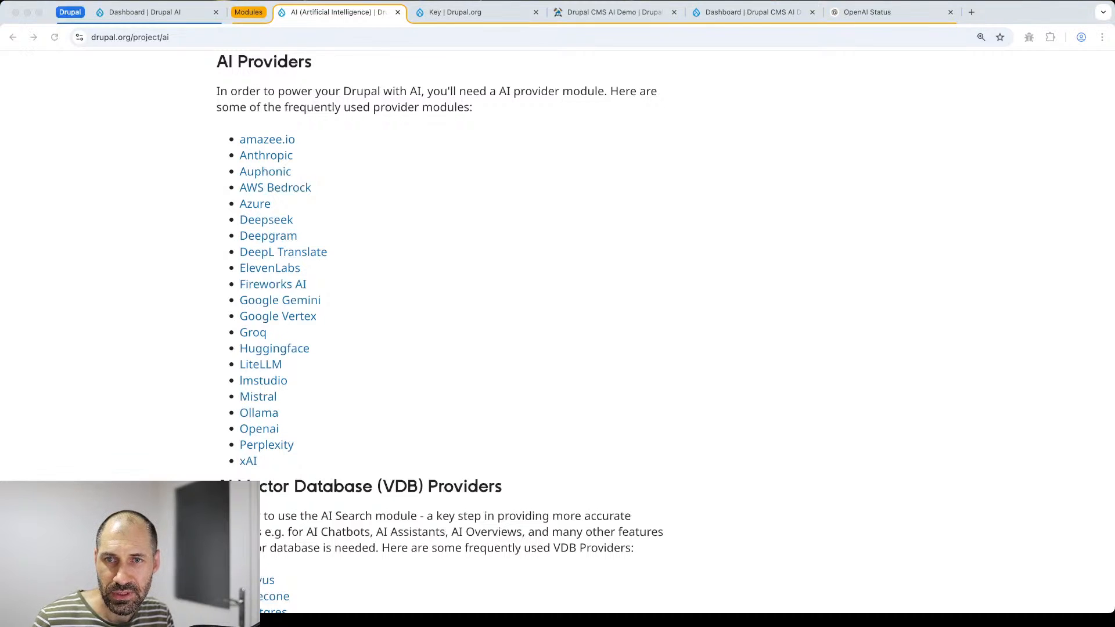
# - From the Dashboard, go to Extend > Recommended and install the AI Assistant recipe
pyautogui.click(176, 13)
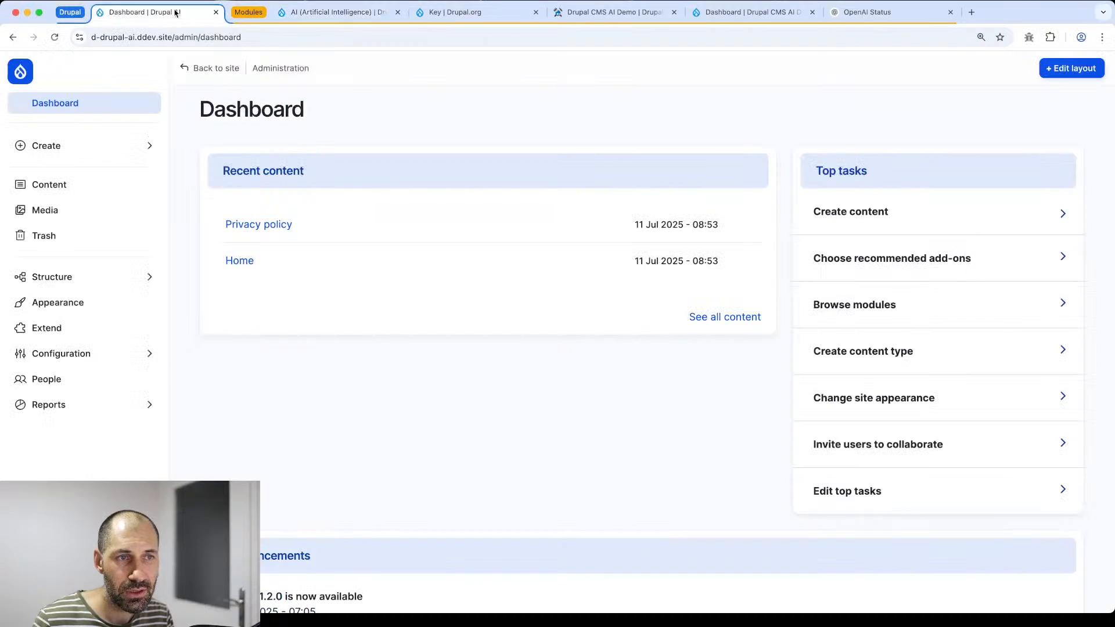
pyautogui.click(76, 355)
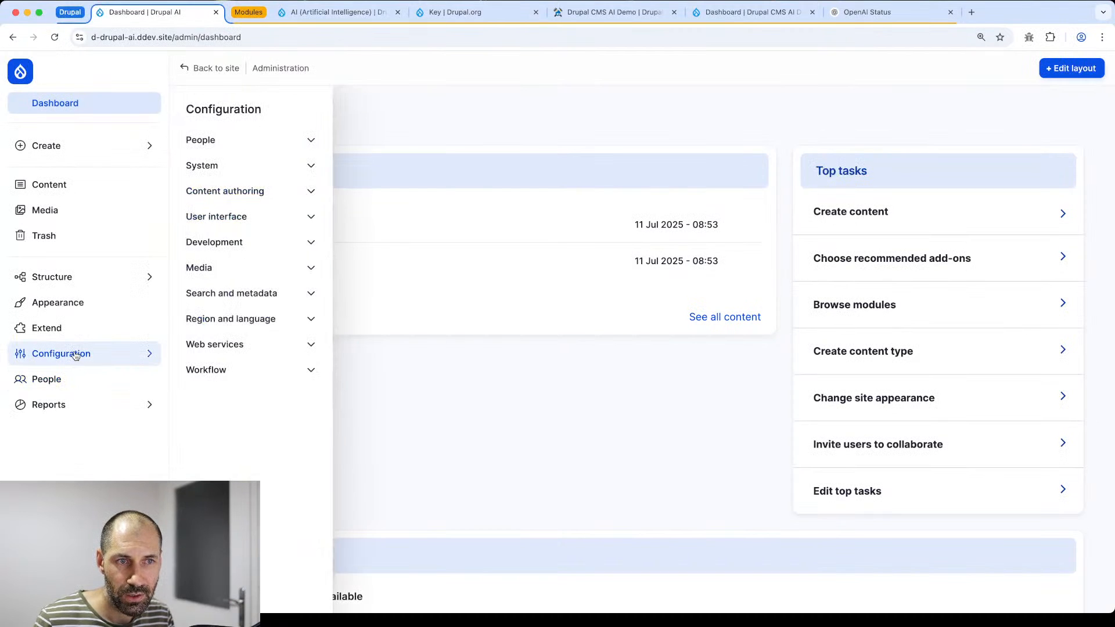
pyautogui.click(61, 326)
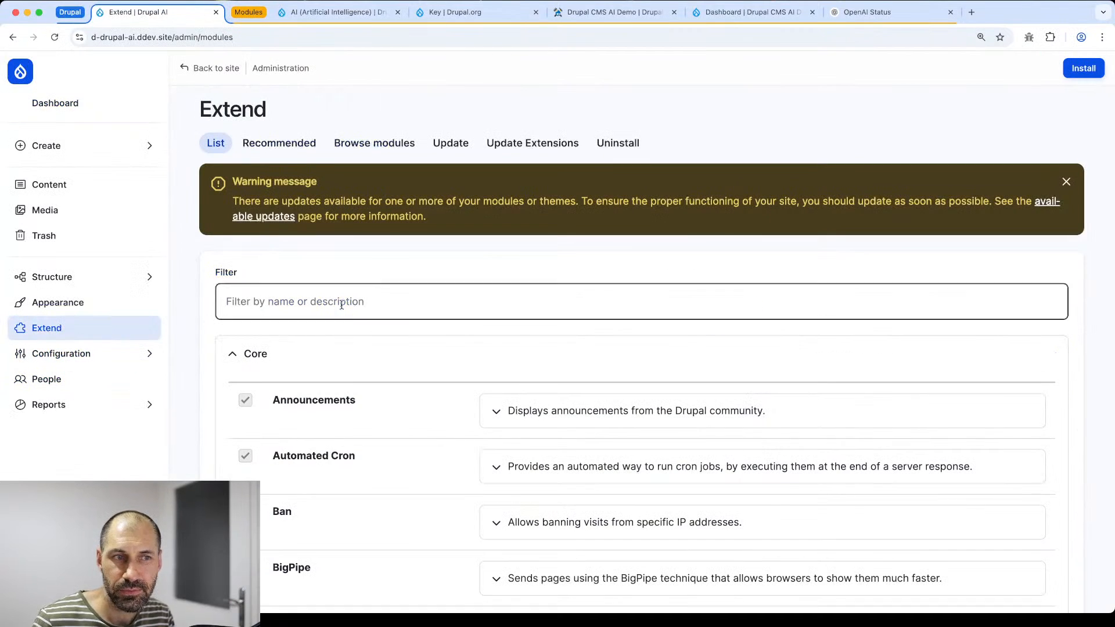
pyautogui.click(294, 149)
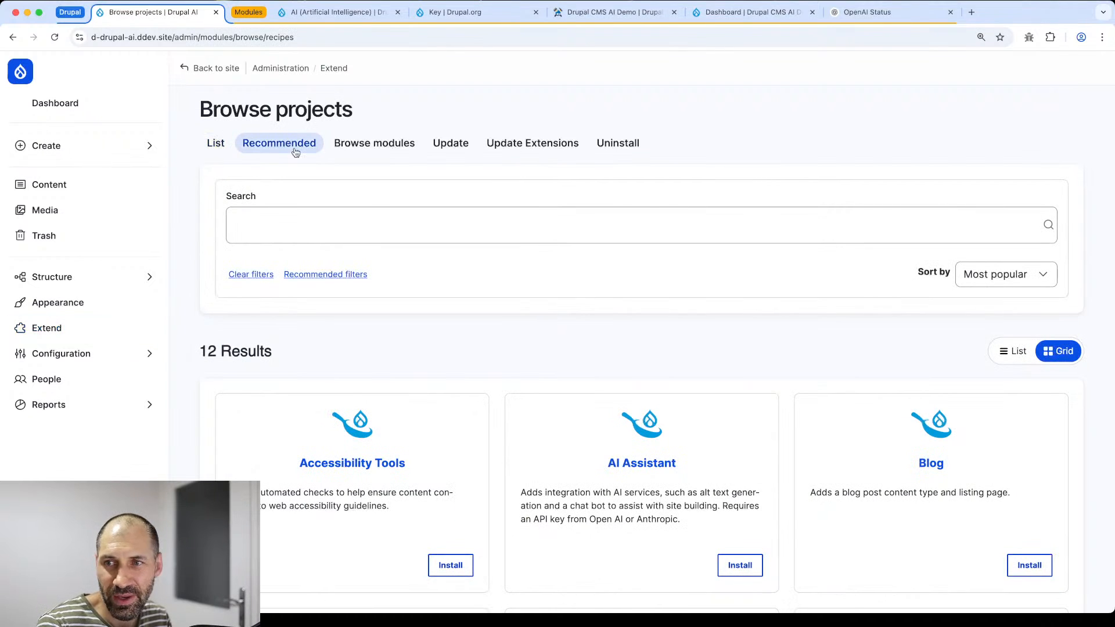
pyautogui.scroll(-4, 443, 220)
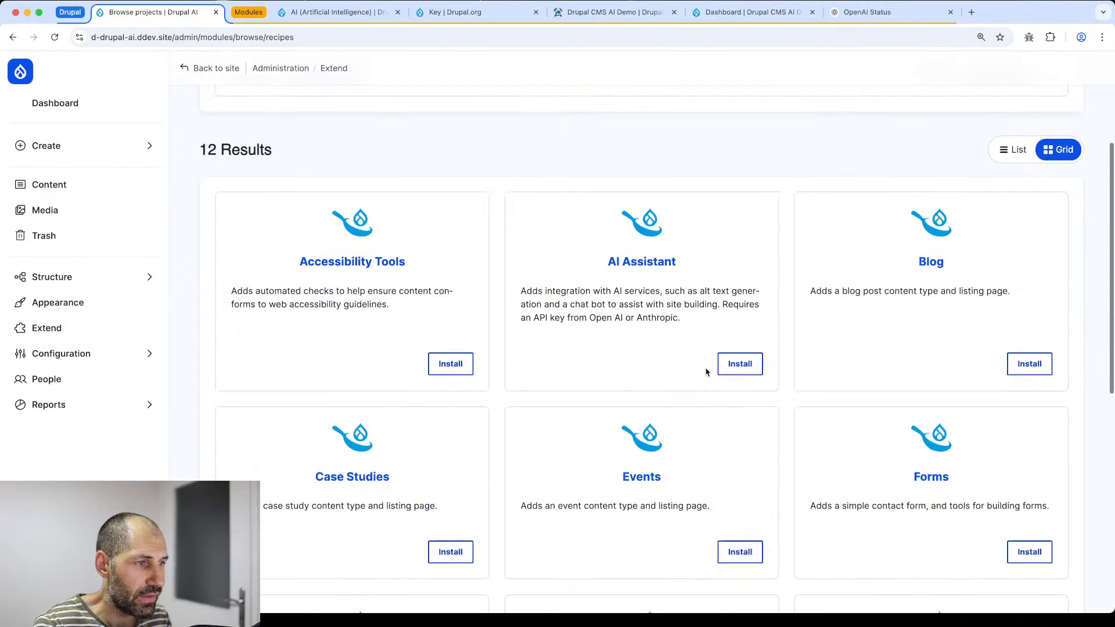
pyautogui.click(740, 365)
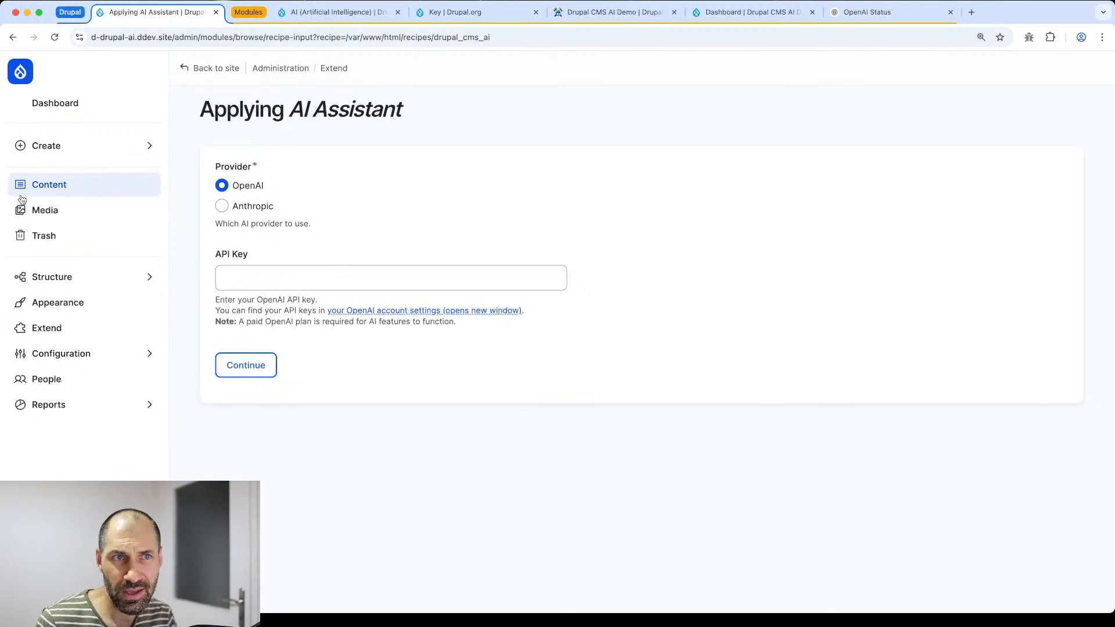
# - Detach the AI Assistant install tab until the recipe shows Installed, then merge it back
pyautogui.moveTo(170, 12); pyautogui.dragTo(170, 97)
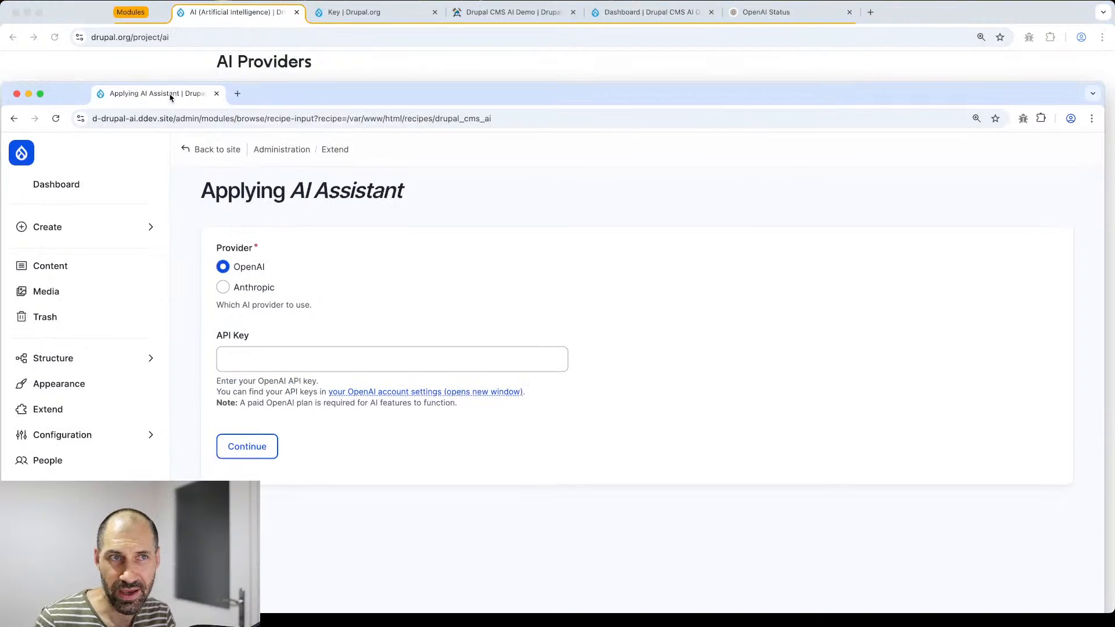
pyautogui.moveTo(324, 100); pyautogui.dragTo(324, 20)
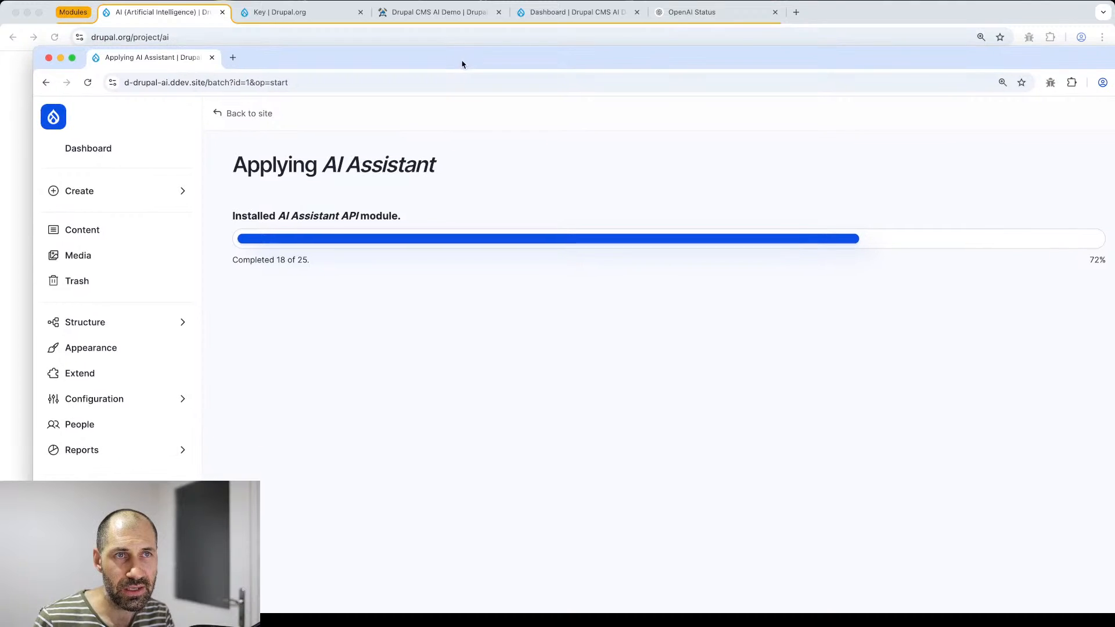
pyautogui.moveTo(117, 76); pyautogui.dragTo(99, 12)
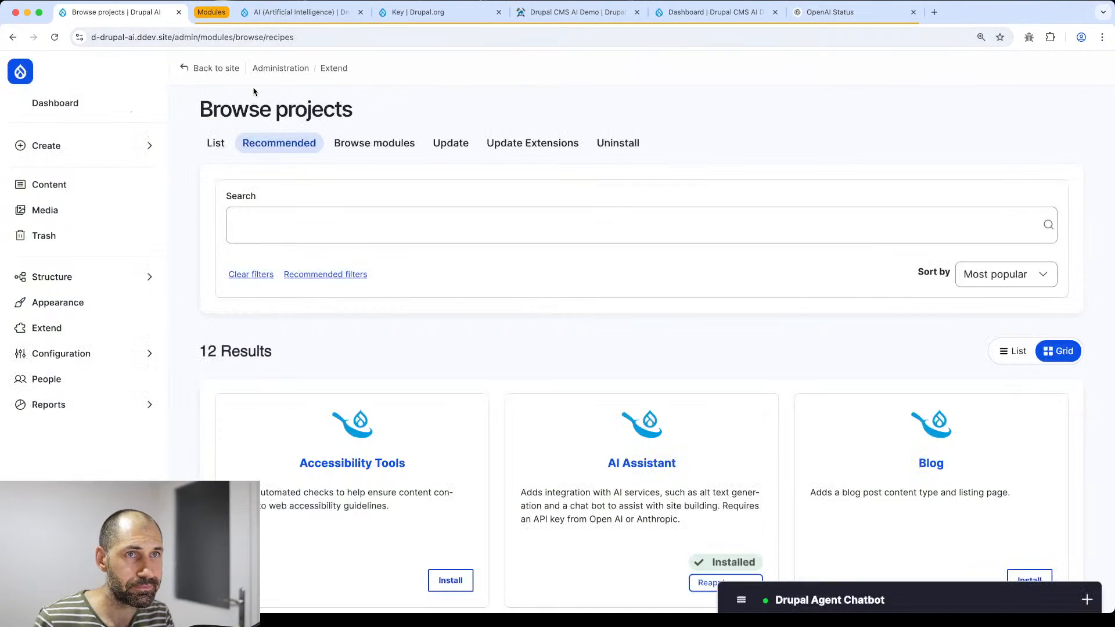
# - Open the Drupal Agent Chatbot and allow the Live chat and Functional services in consent settings
pyautogui.scroll(-3, 336, 273)
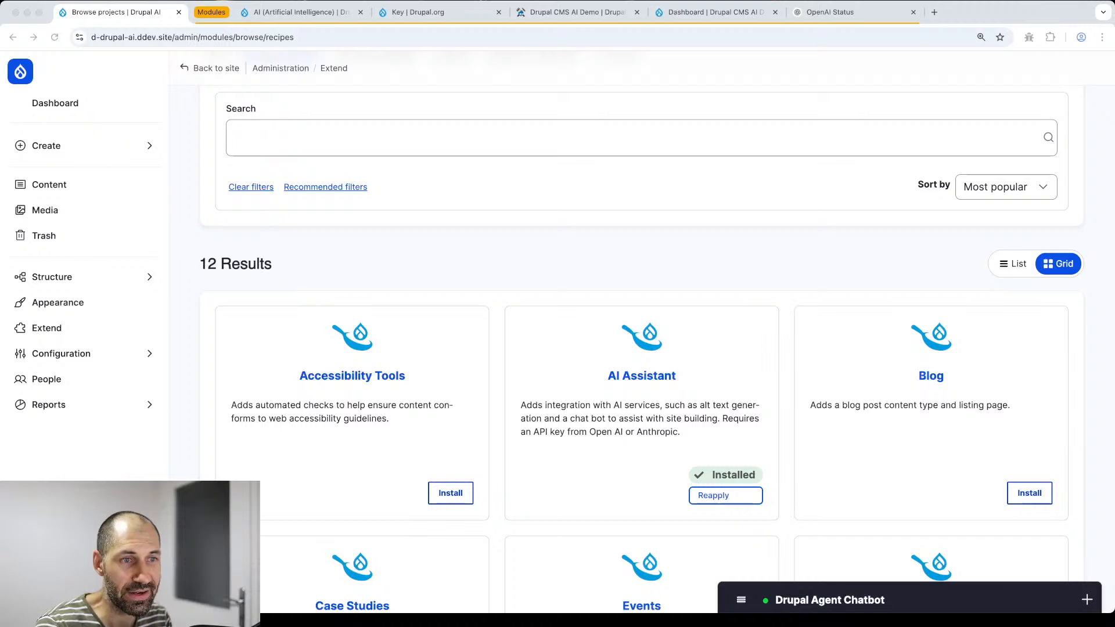
pyautogui.click(851, 599)
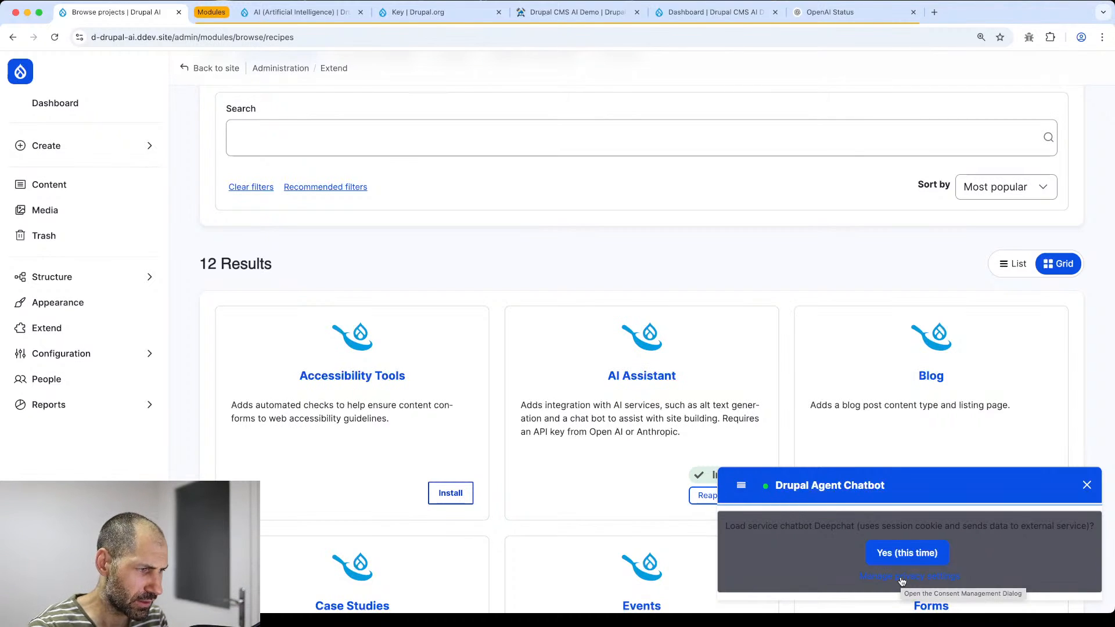
pyautogui.click(902, 577)
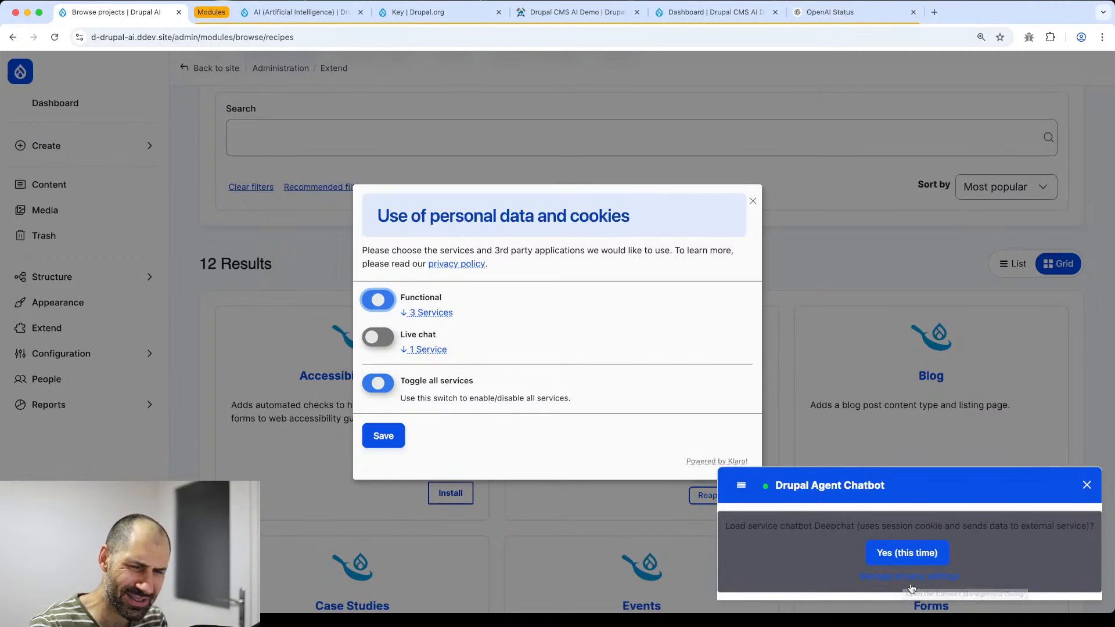
pyautogui.click(377, 342)
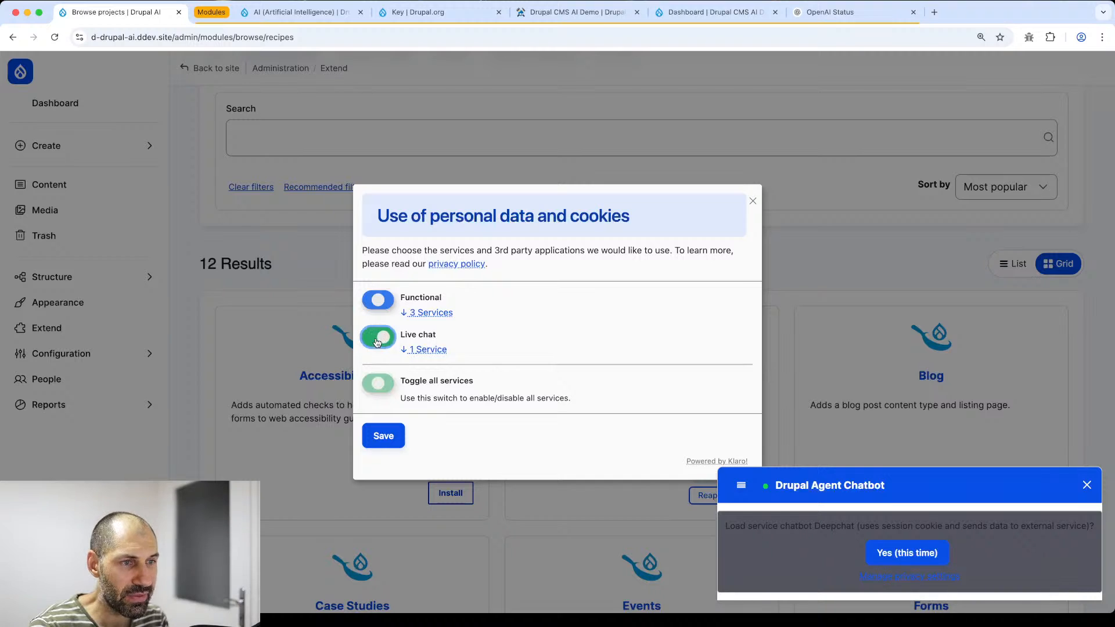
pyautogui.click(386, 306)
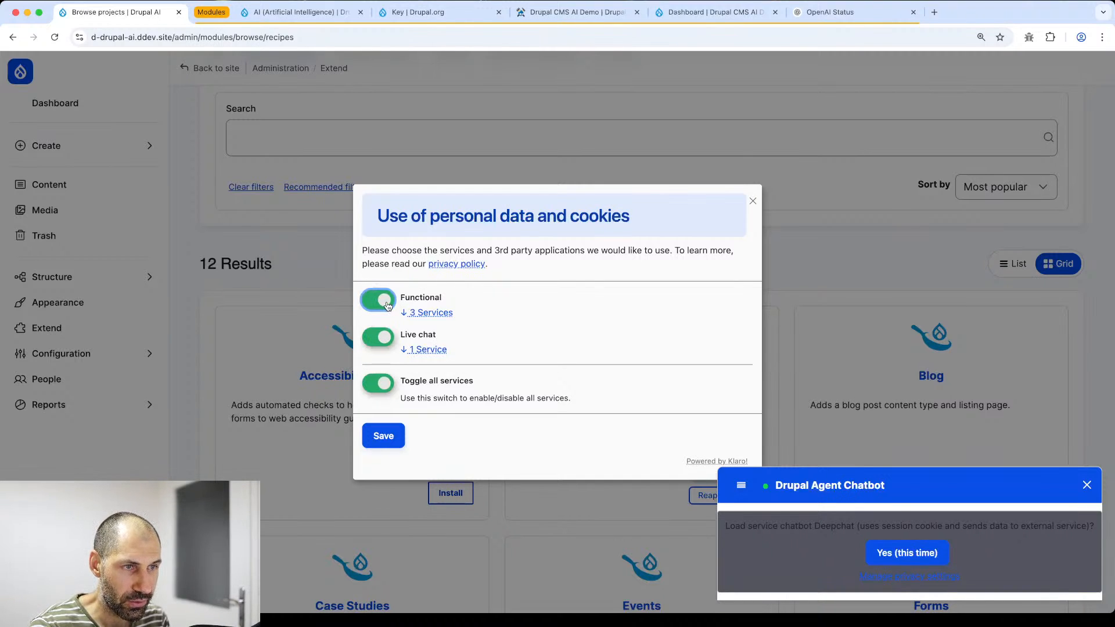
pyautogui.click(380, 439)
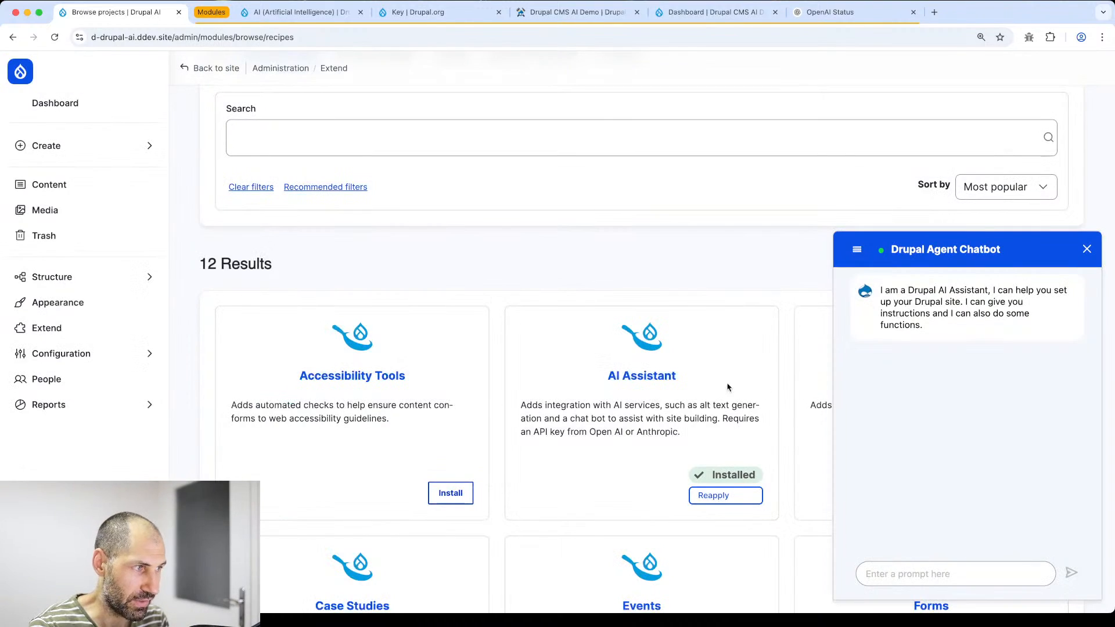
pyautogui.click(900, 574)
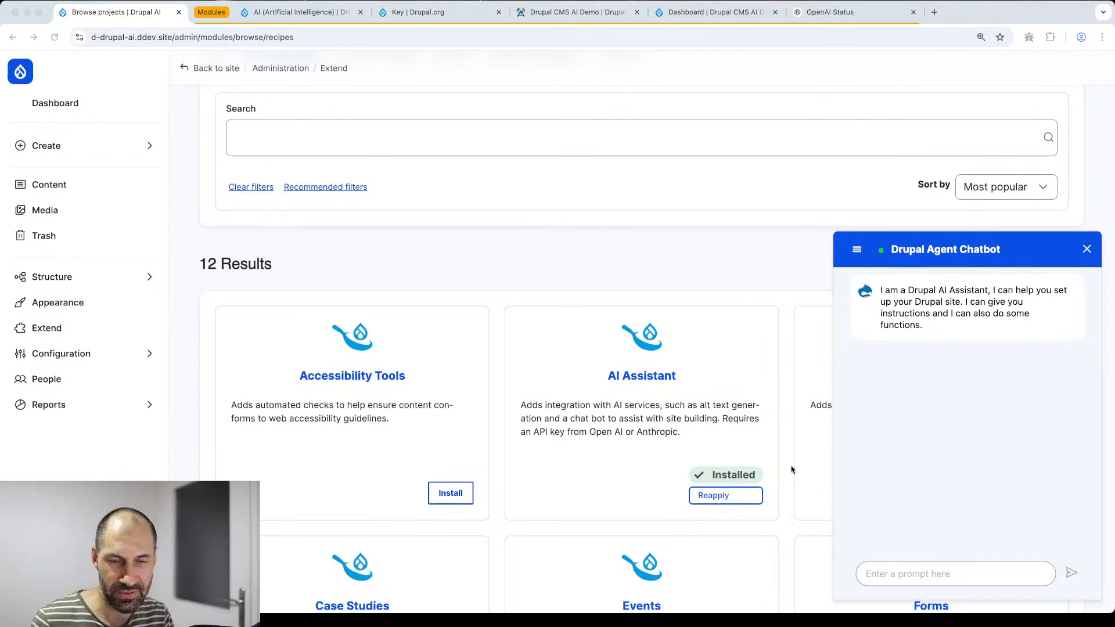
# - Send the message 'hello' to the Drupal Agent Chatbot
pyautogui.click(901, 581)
pyautogui.write('hello')
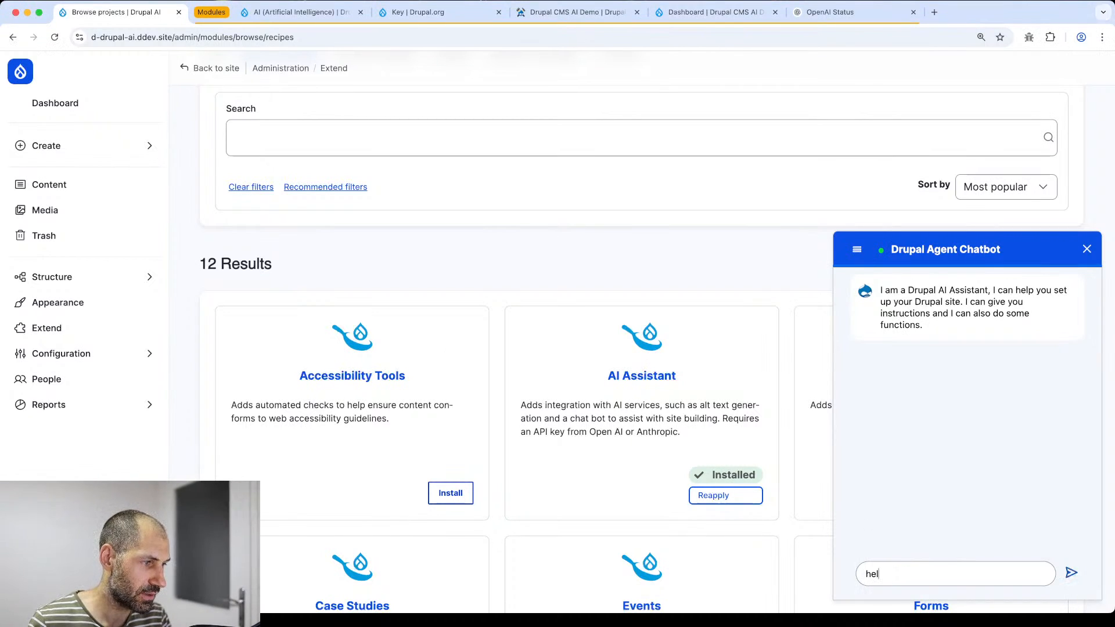
pyautogui.press('Return')
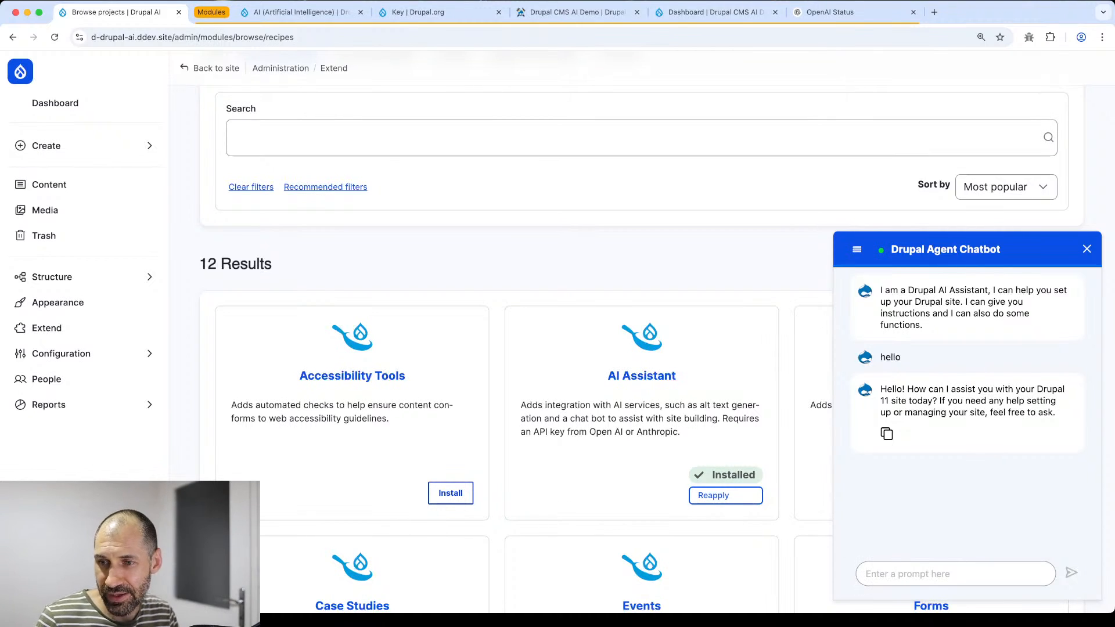
pyautogui.press('super+Tab')
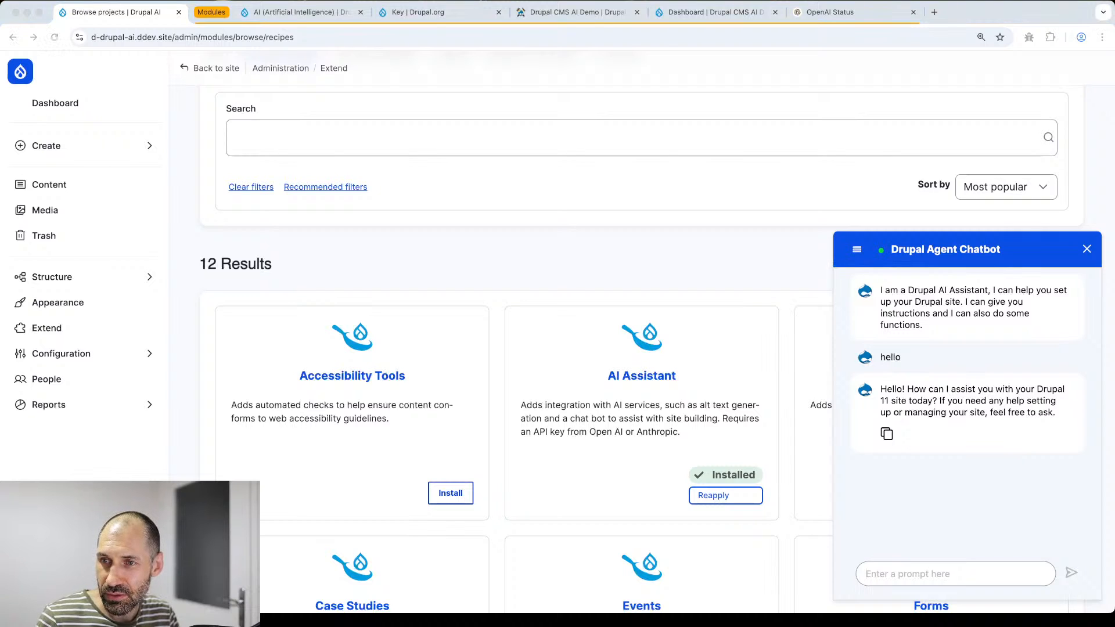
pyautogui.press('super+Tab')
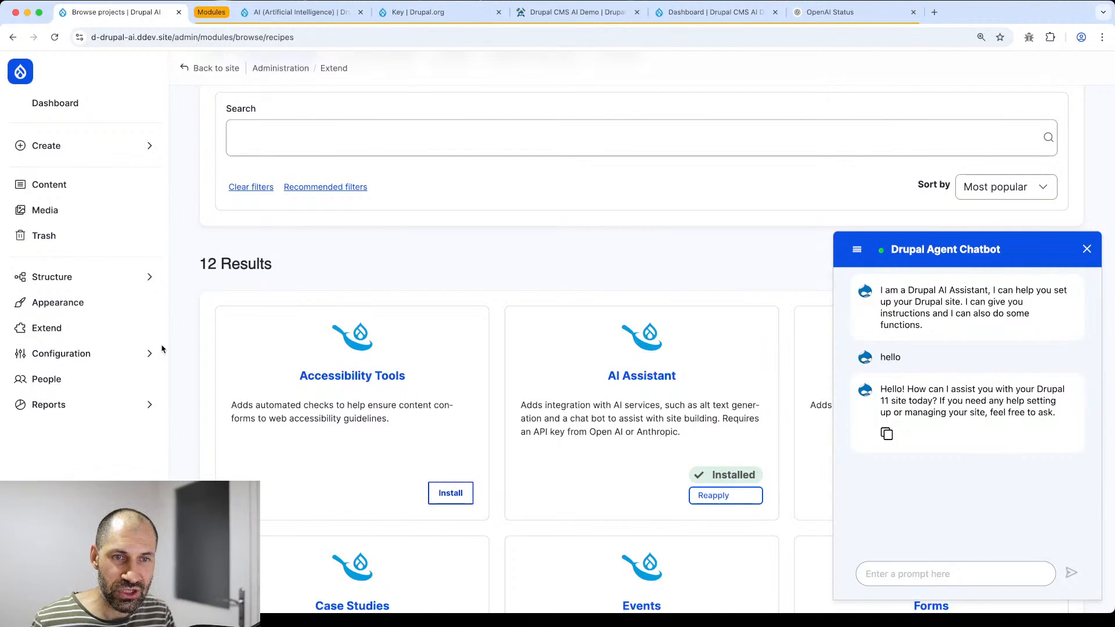
pyautogui.moveTo(72, 354)
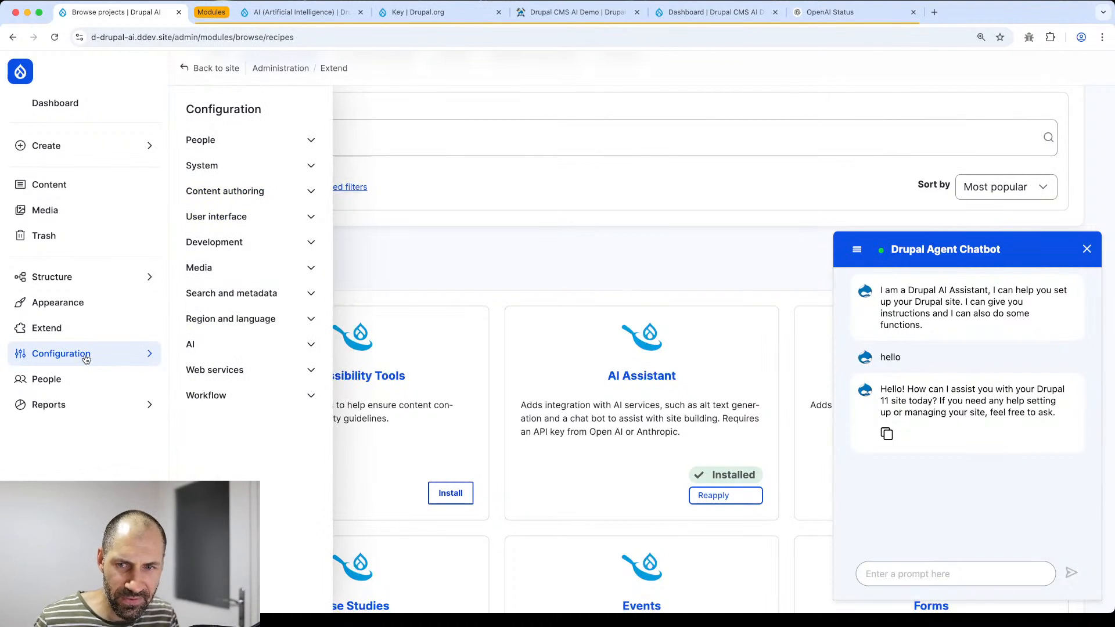
# - Open AI Default Settings with the chatbot panel collapsed and scroll through the defaults
pyautogui.click(266, 346)
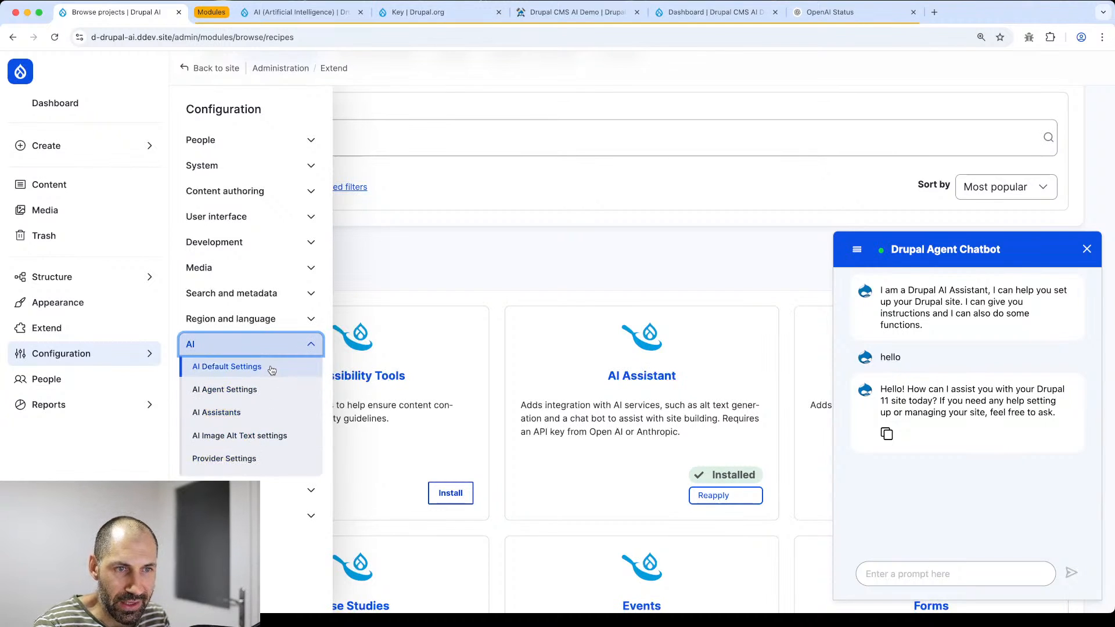
pyautogui.click(247, 371)
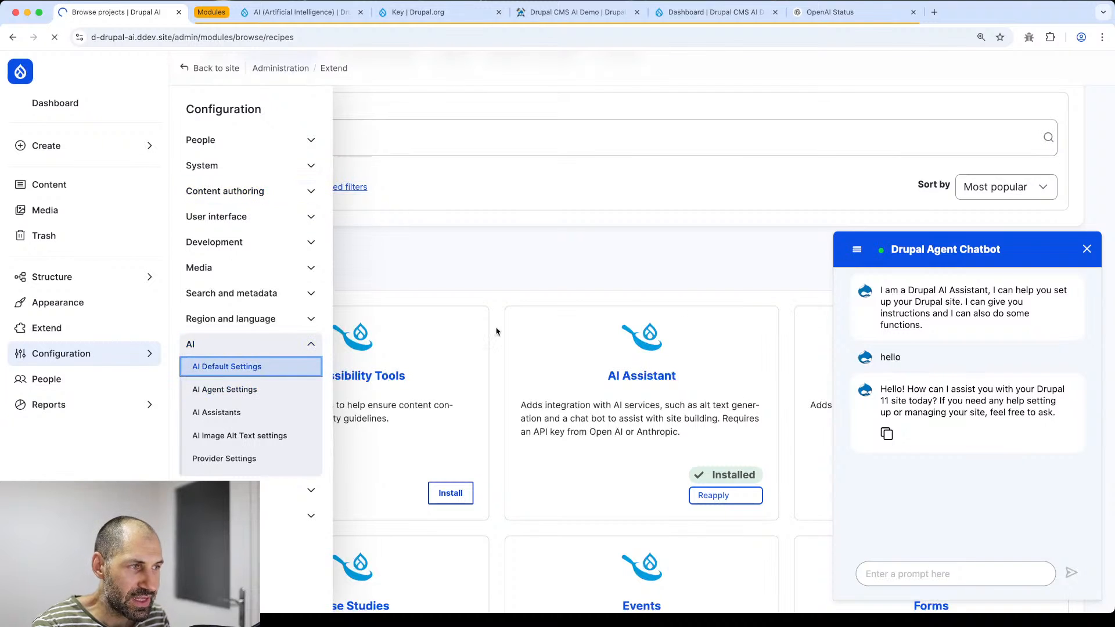
pyautogui.click(1087, 249)
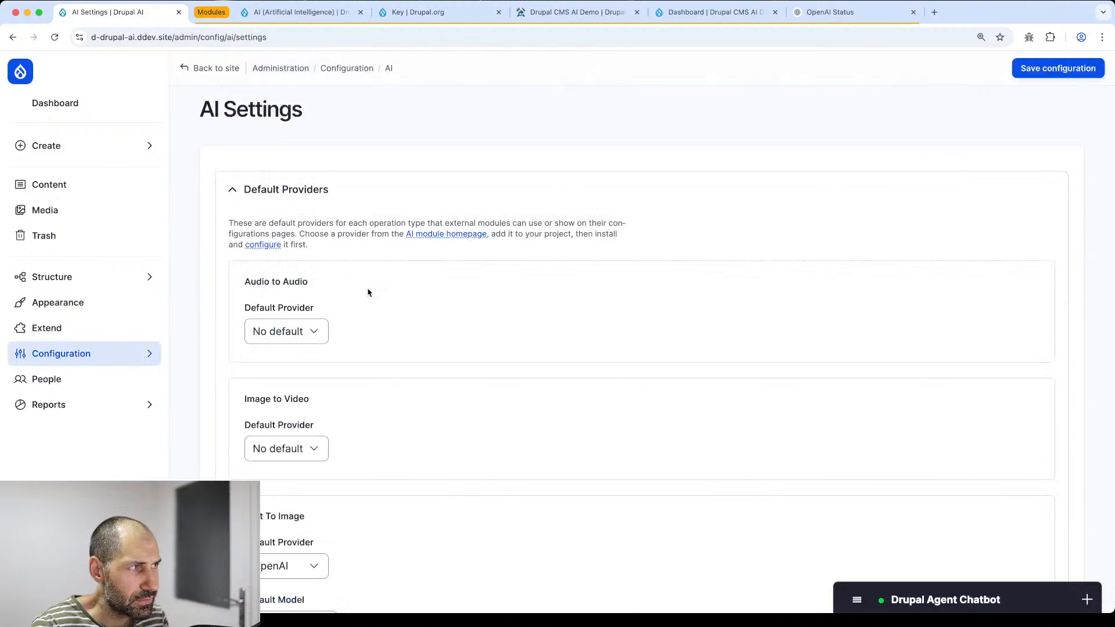
pyautogui.scroll(-1, 334, 296)
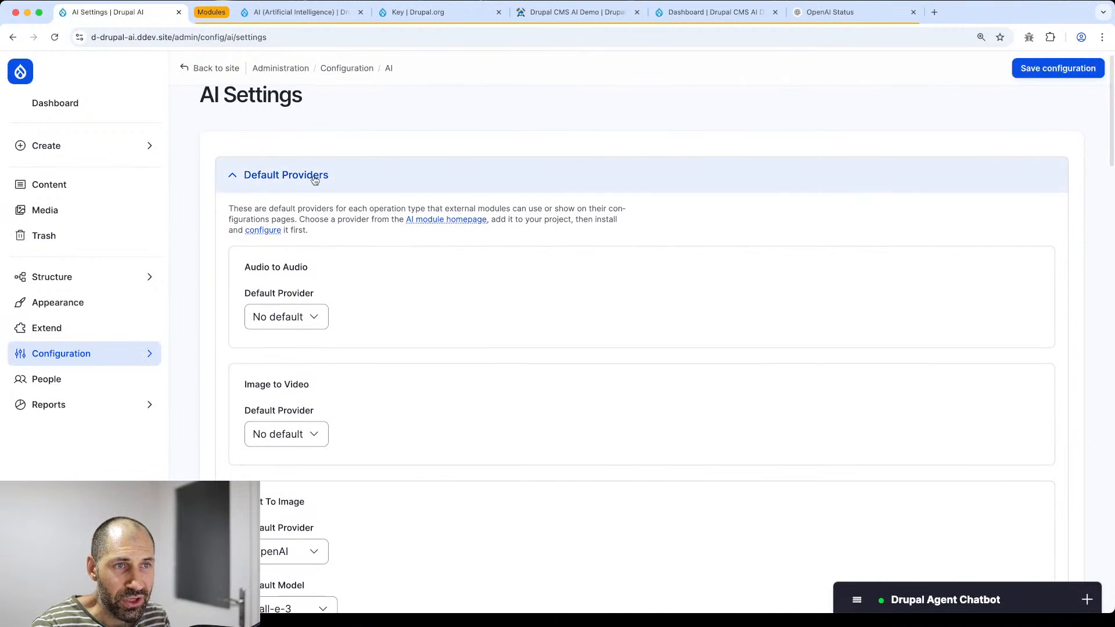
pyautogui.scroll(-3, 226, 238)
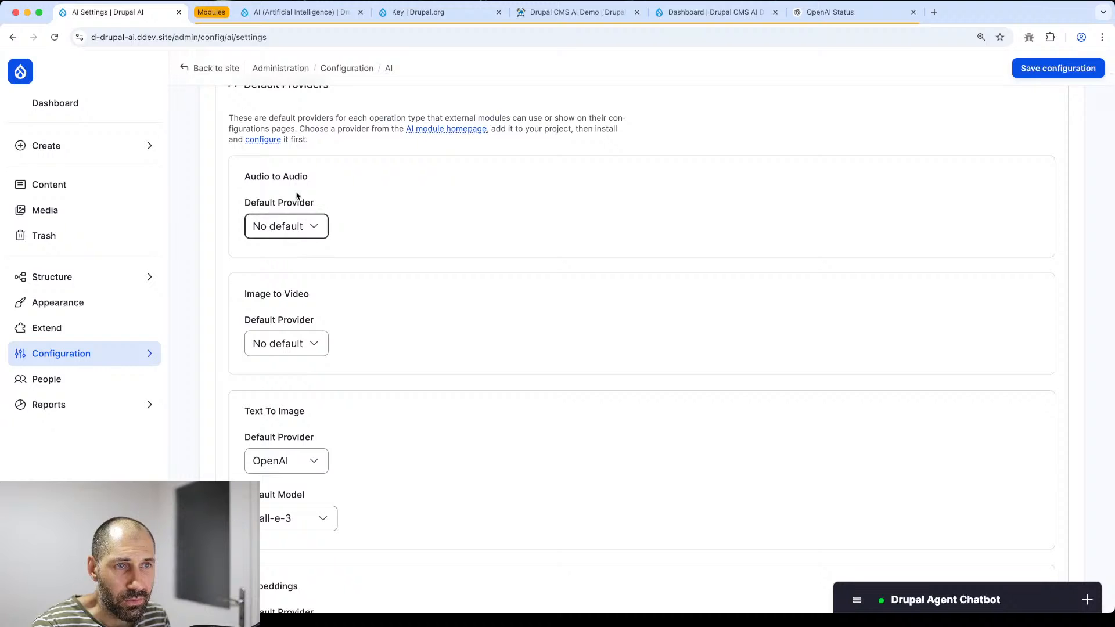
pyautogui.scroll(-1, 293, 186)
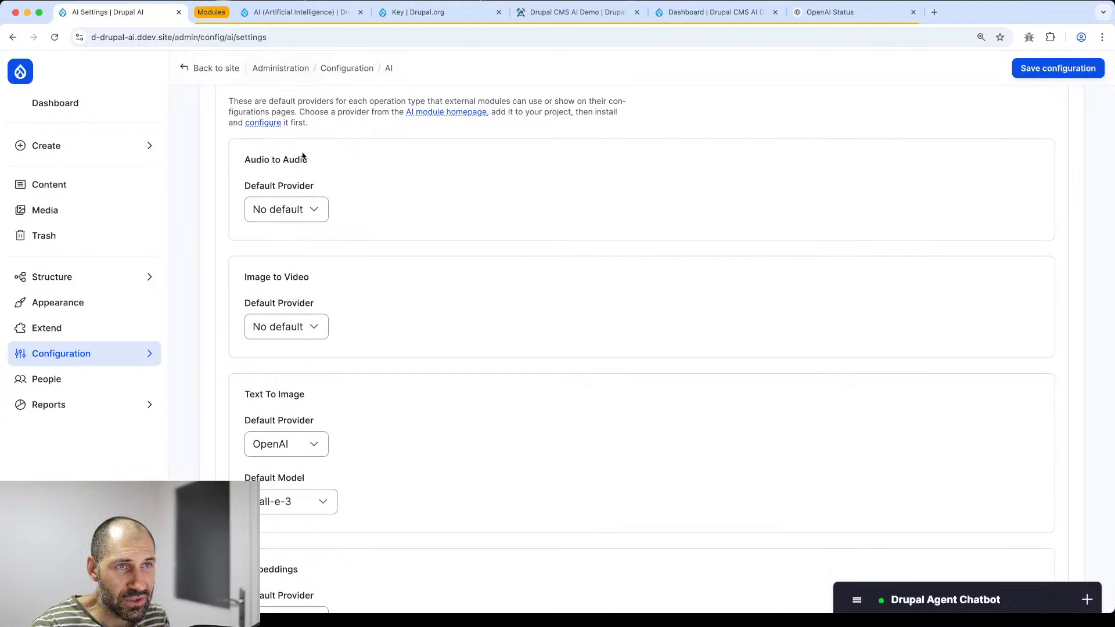
pyautogui.scroll(-8, 314, 162)
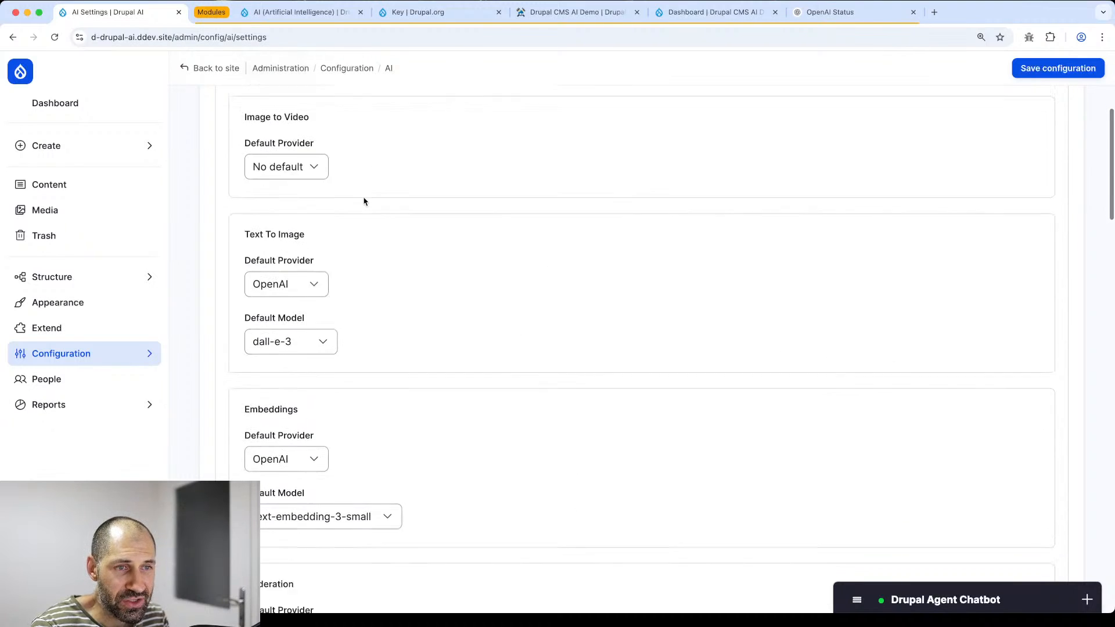
pyautogui.scroll(-7, 344, 218)
# - Keep OpenAI as the Embeddings provider and leave Speech to Speech without a default
pyautogui.click(296, 167)
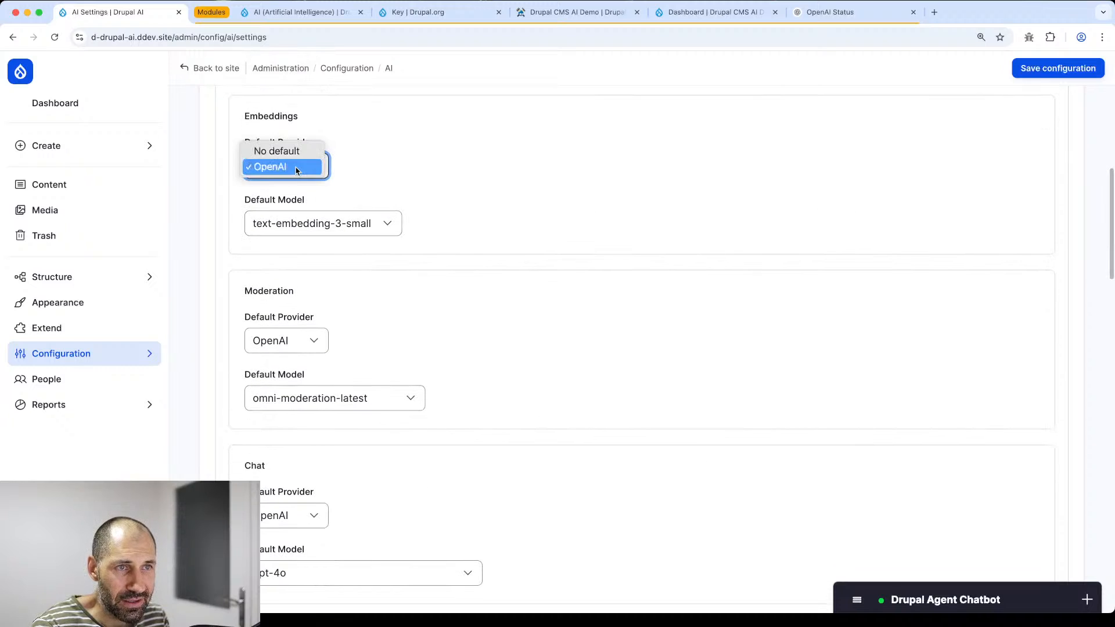
pyautogui.click(354, 167)
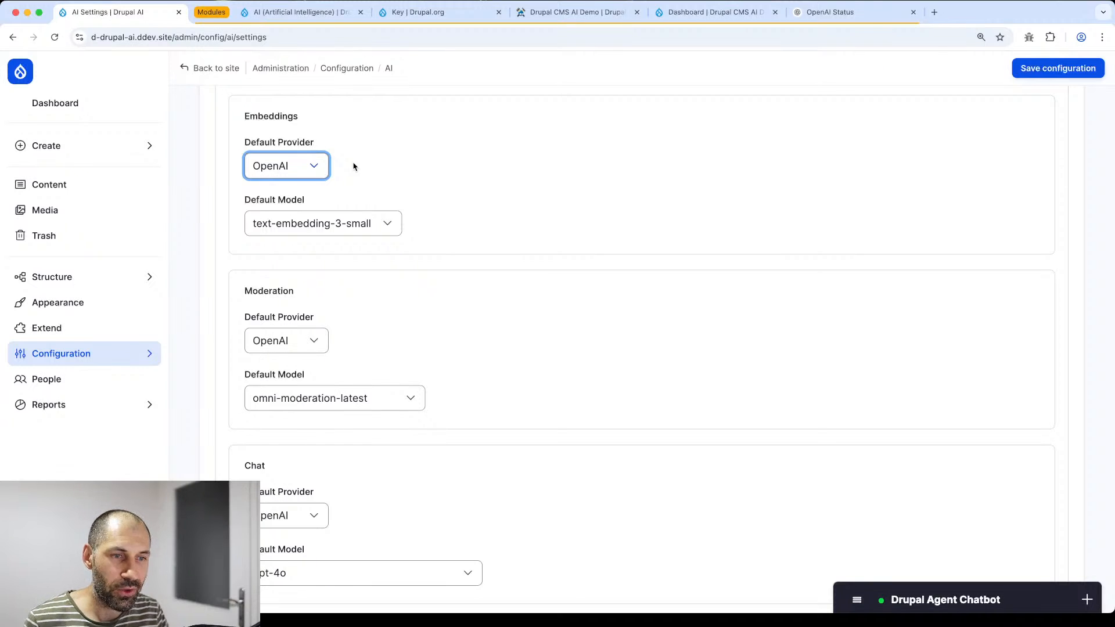
pyautogui.scroll(-5, 360, 221)
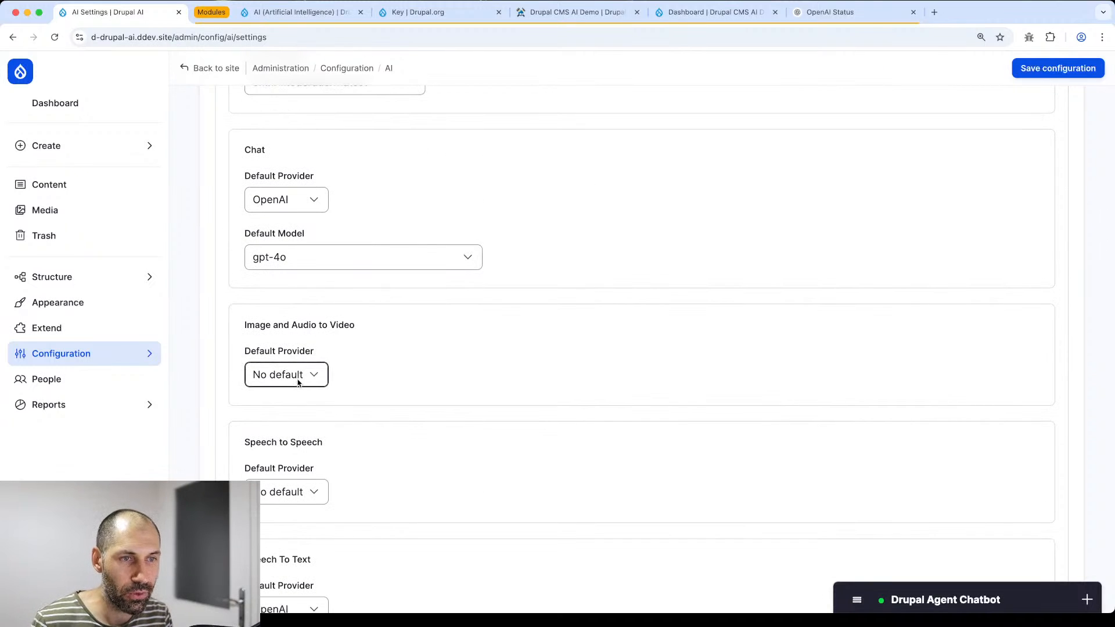
pyautogui.scroll(-2, 290, 464)
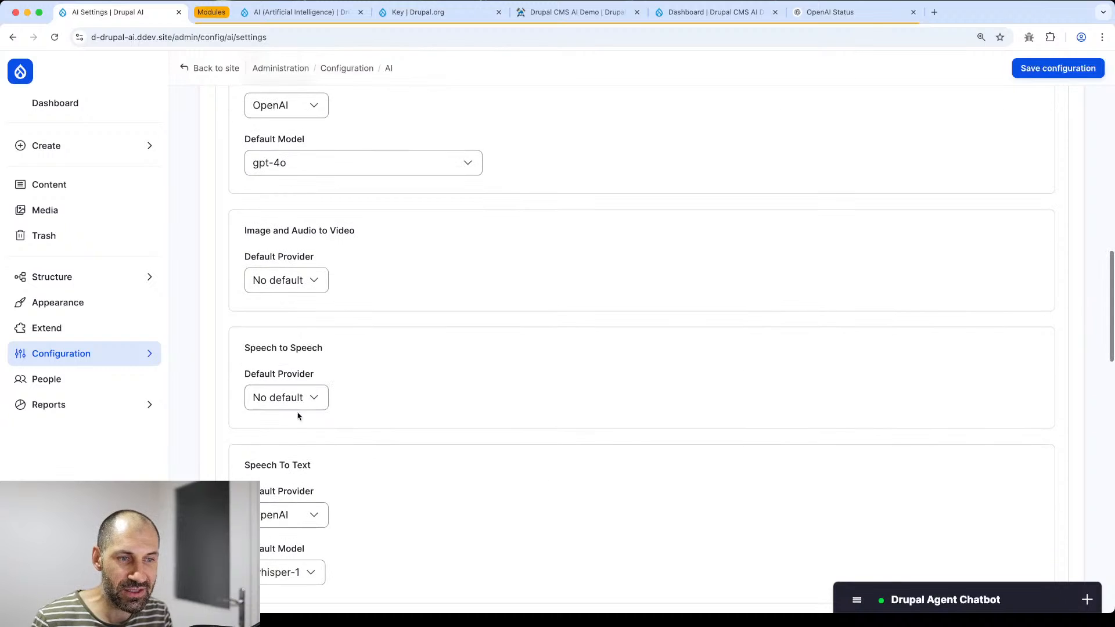
pyautogui.click(307, 400)
pyautogui.click(398, 392)
# - Scroll through the remaining operation types and return to the AI configuration overview
pyautogui.scroll(-6, 398, 391)
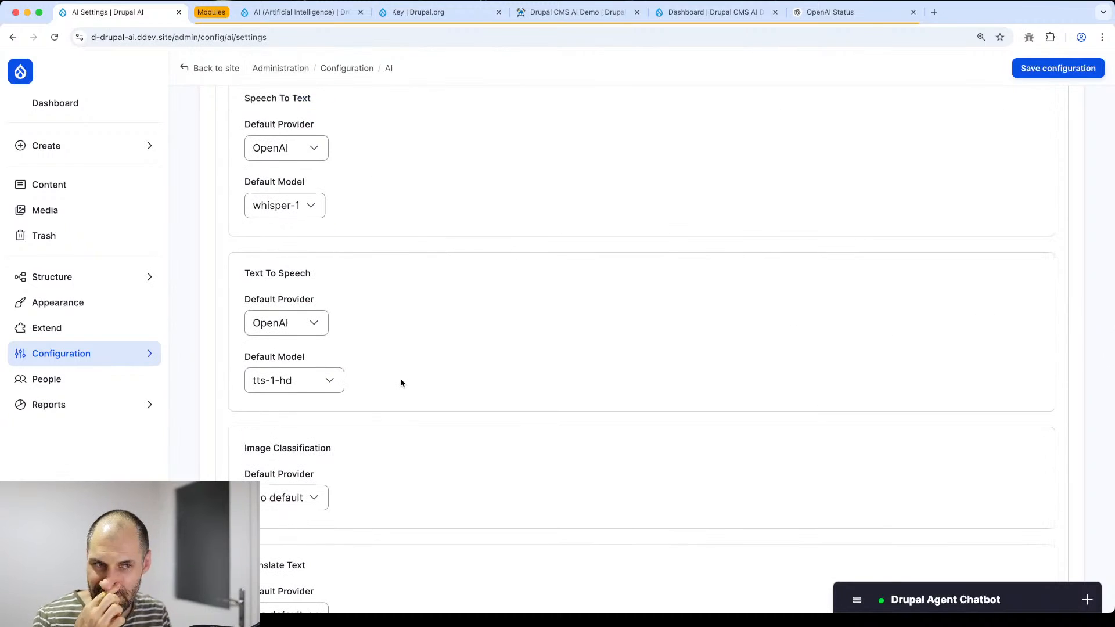
pyautogui.scroll(-1, 400, 384)
pyautogui.scroll(-1, 360, 355)
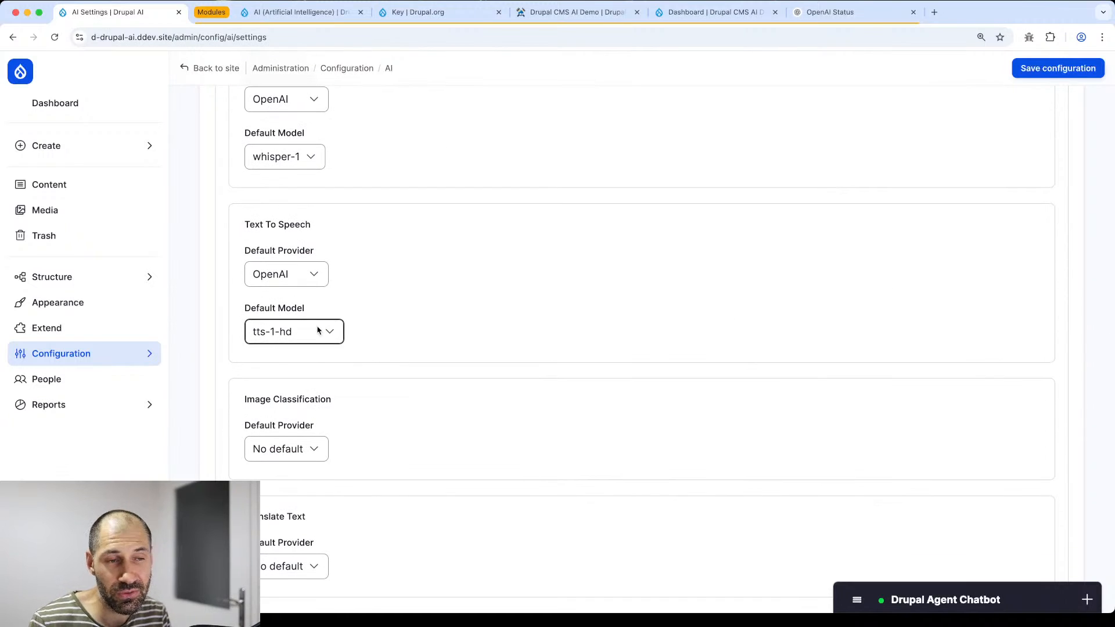
pyautogui.scroll(-5, 318, 329)
pyautogui.scroll(-4, 319, 333)
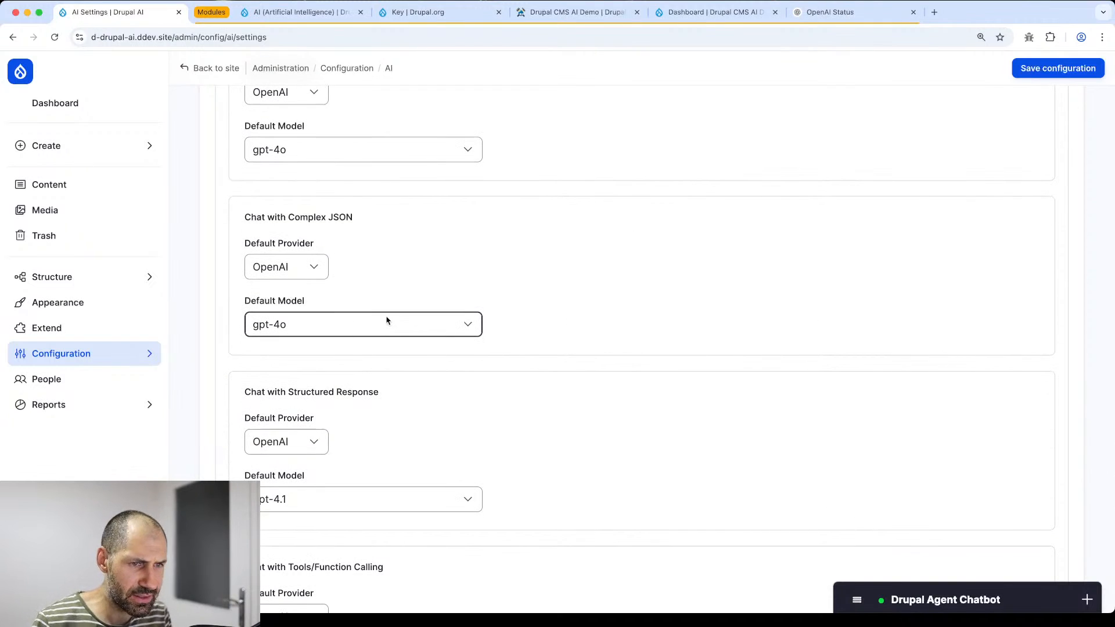
pyautogui.scroll(-3, 390, 325)
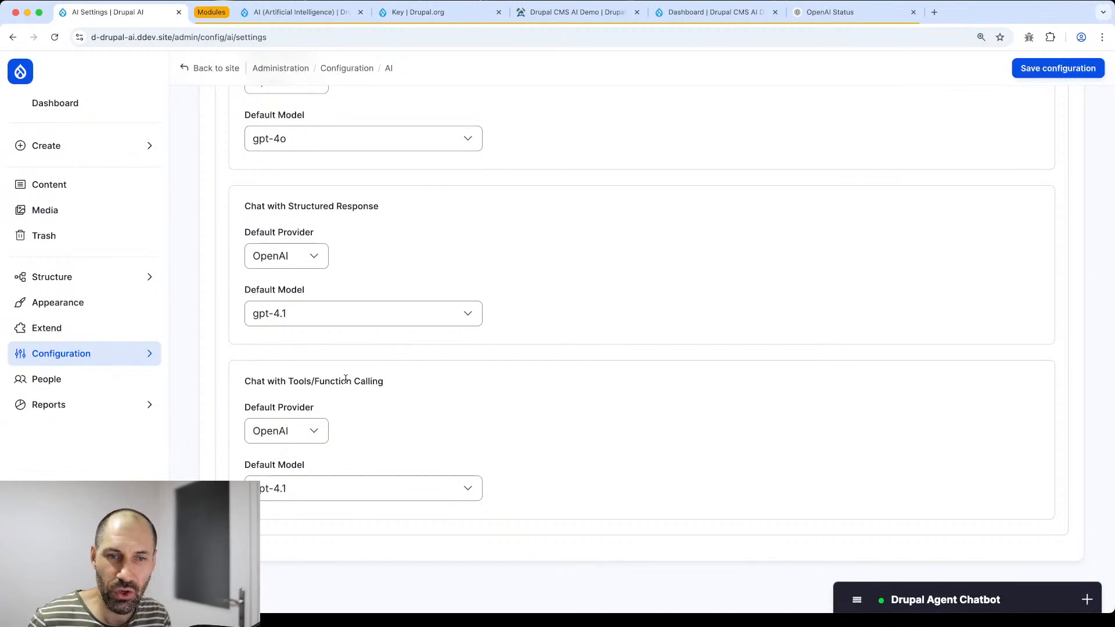
pyautogui.scroll(10, 346, 379)
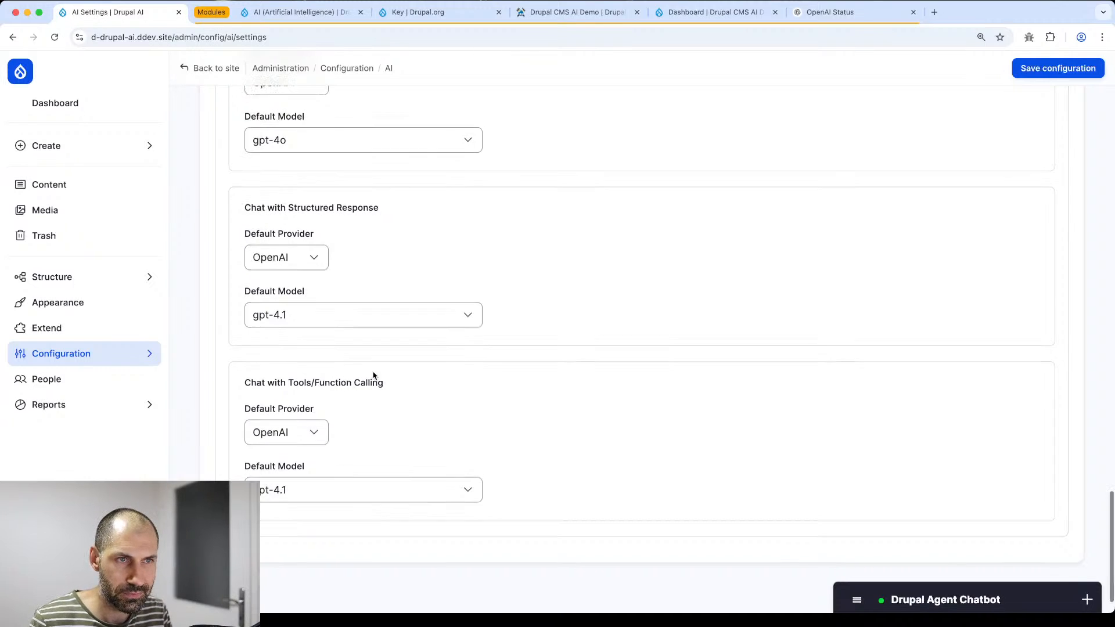
pyautogui.click(388, 68)
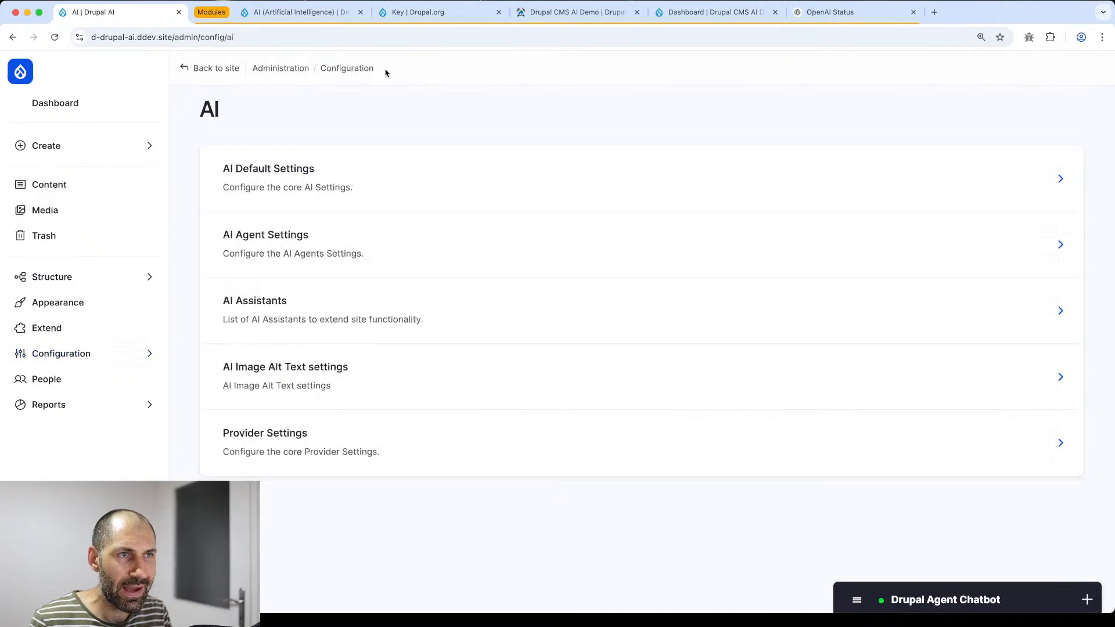
# - Browse AI Agent Settings, AI Assistants and Image Alt Text settings, then open Provider Settings
pyautogui.click(314, 250)
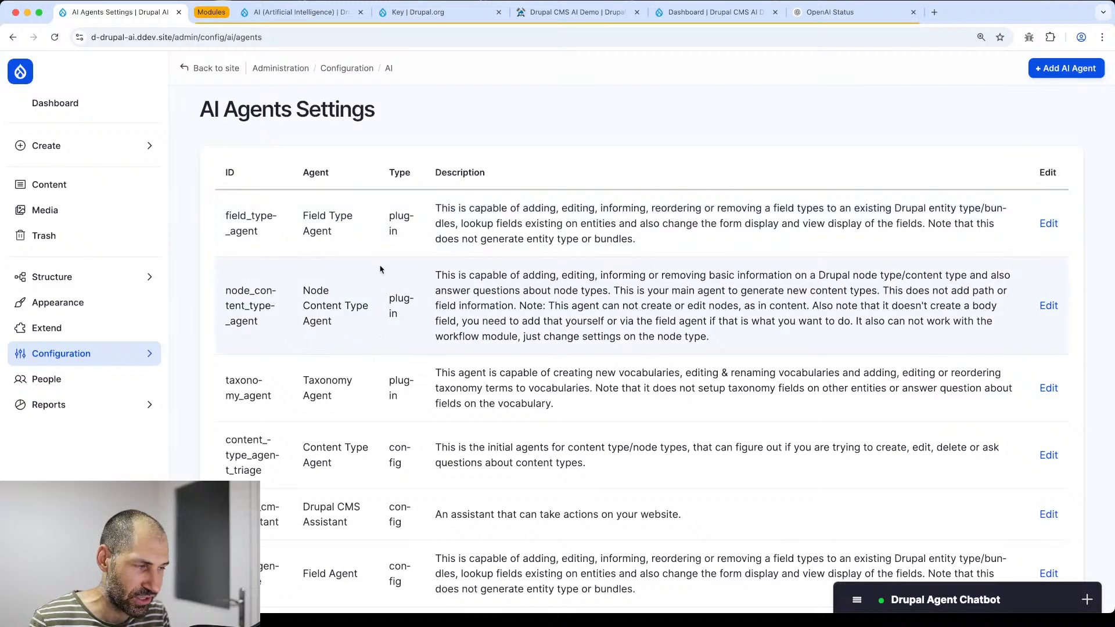
pyautogui.scroll(-5, 349, 267)
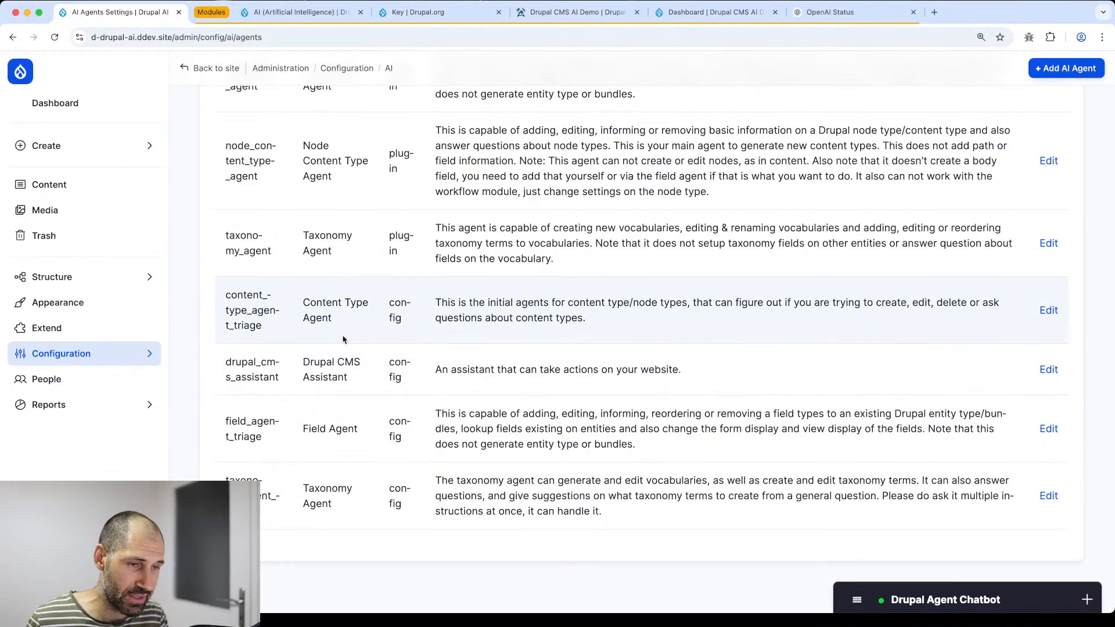
pyautogui.press('super+bracketleft')
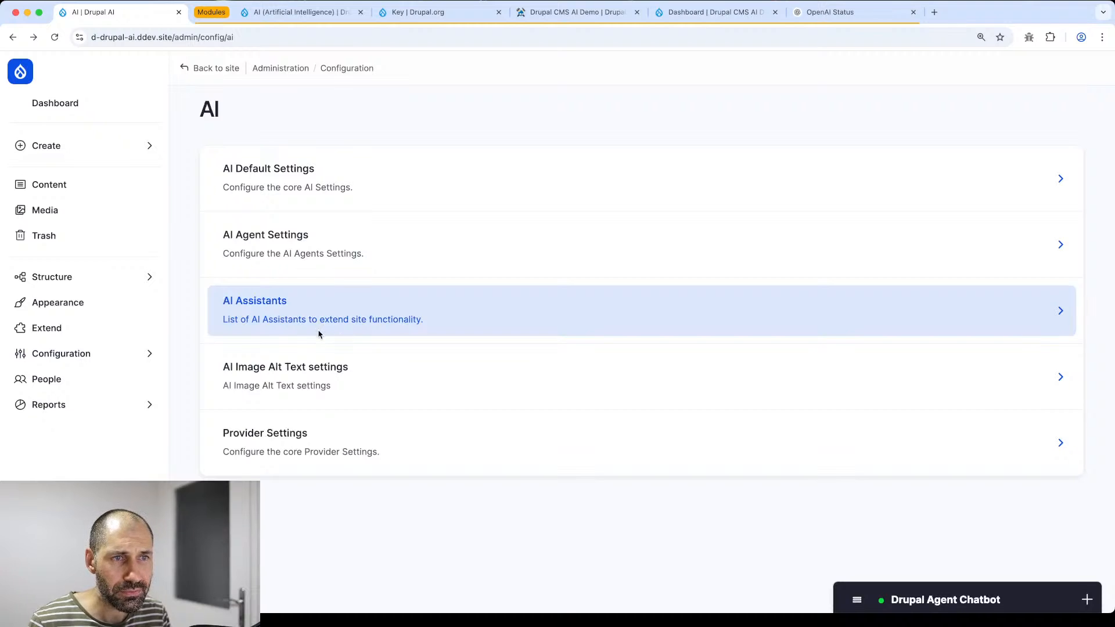
pyautogui.click(289, 314)
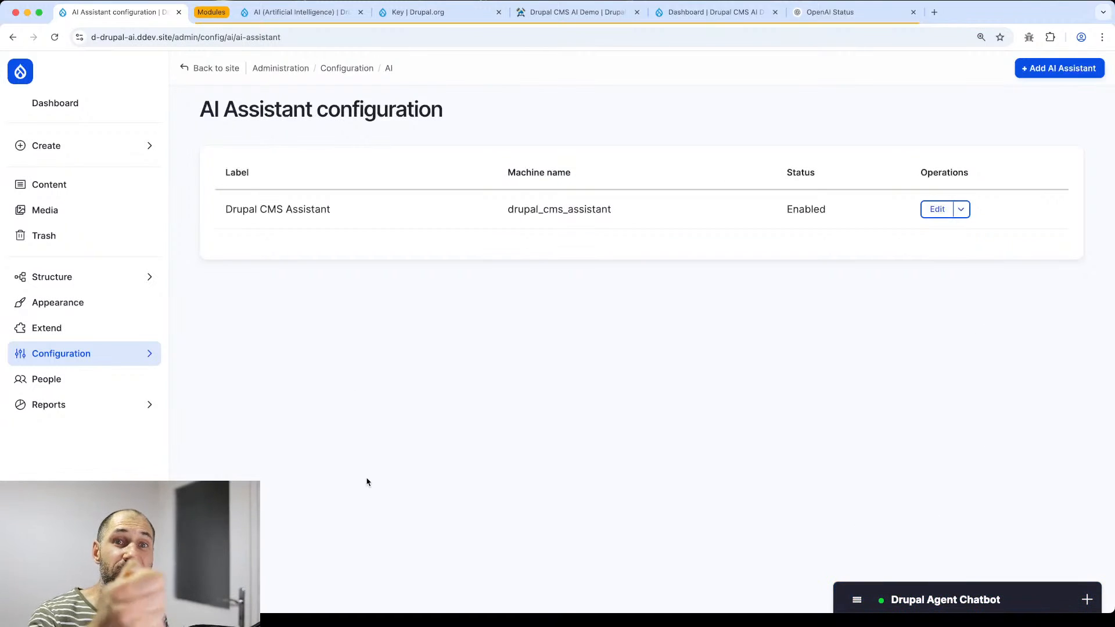
pyautogui.press('super+[')
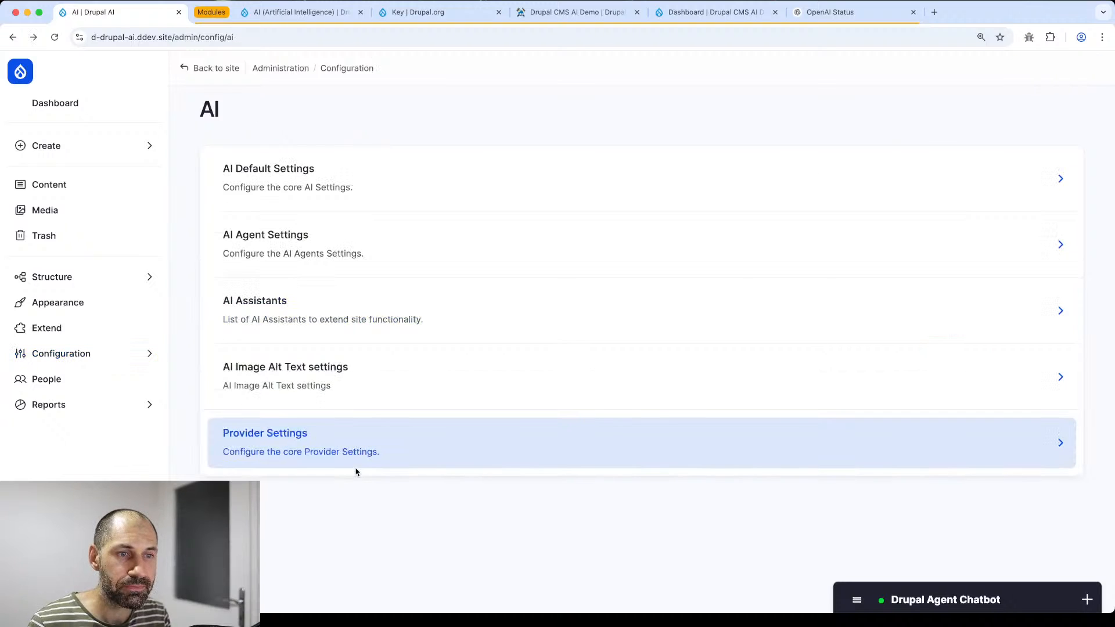
pyautogui.click(292, 397)
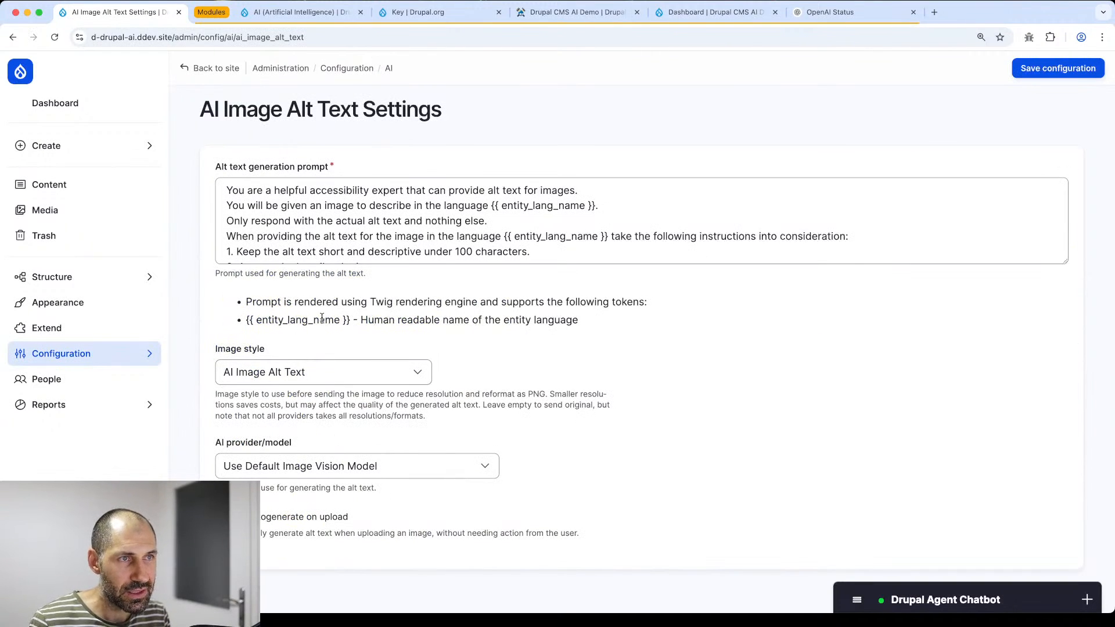
pyautogui.press('super+[')
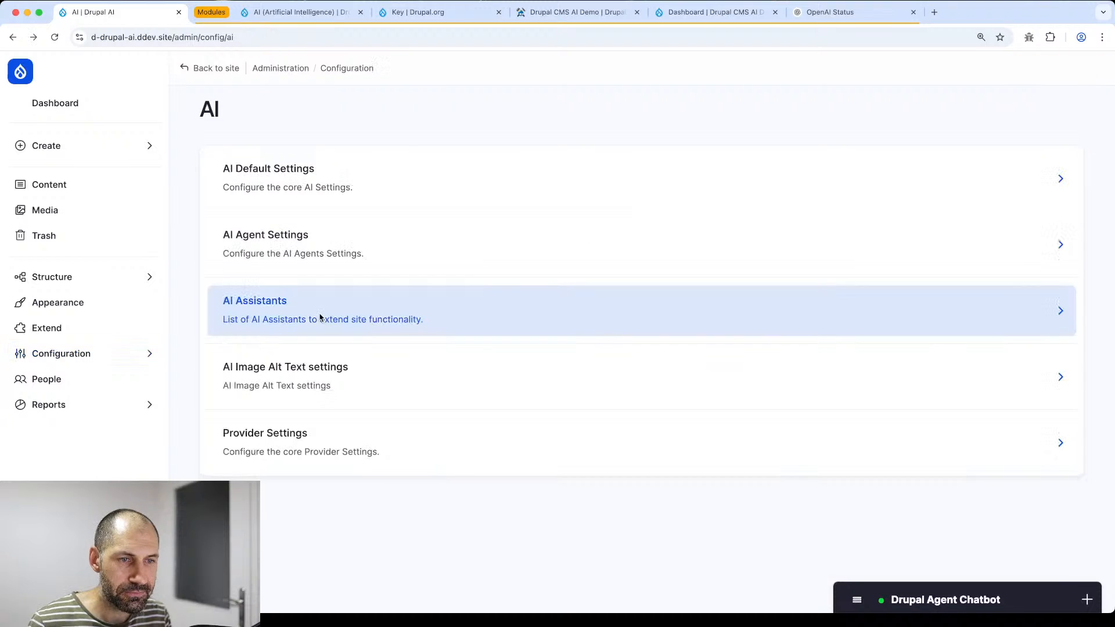
pyautogui.click(312, 447)
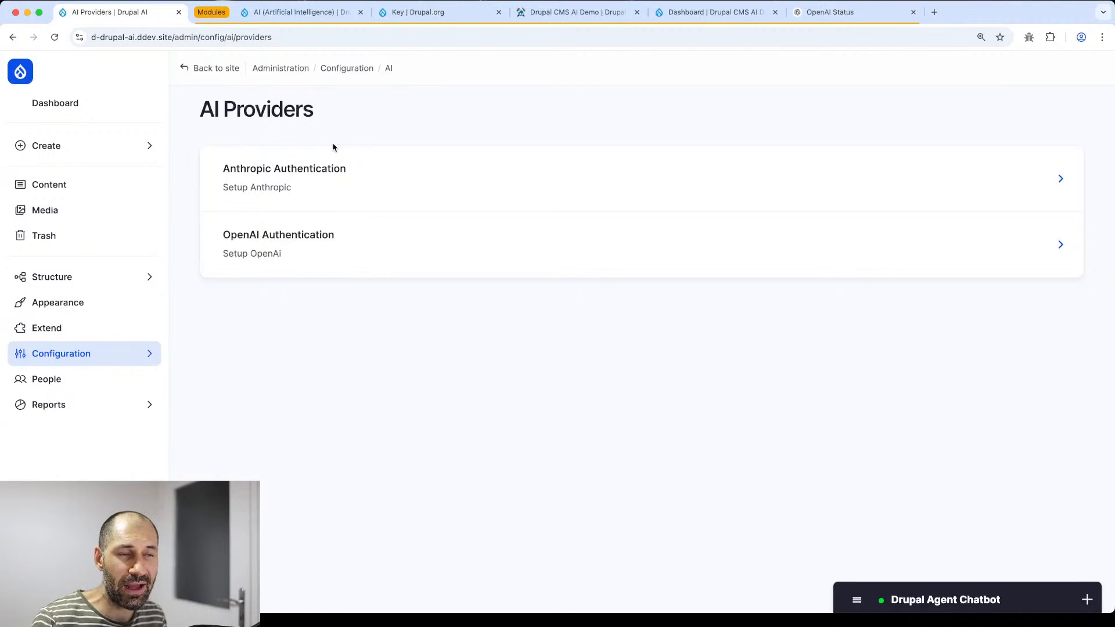
pyautogui.click(259, 253)
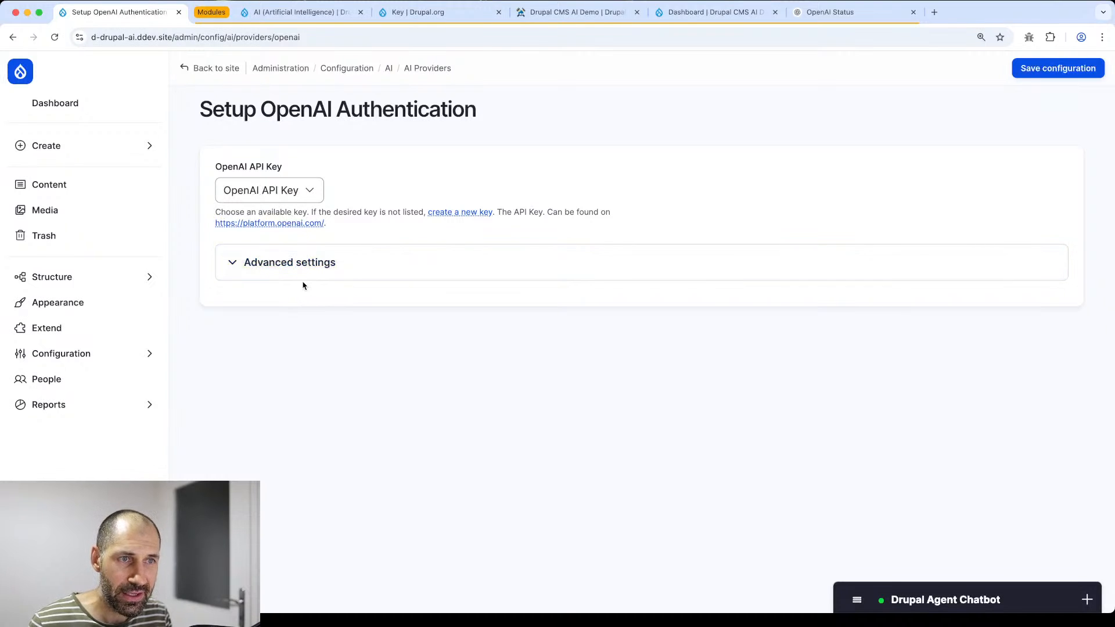
pyautogui.press('super+bracketleft')
pyautogui.click(281, 184)
pyautogui.click(280, 191)
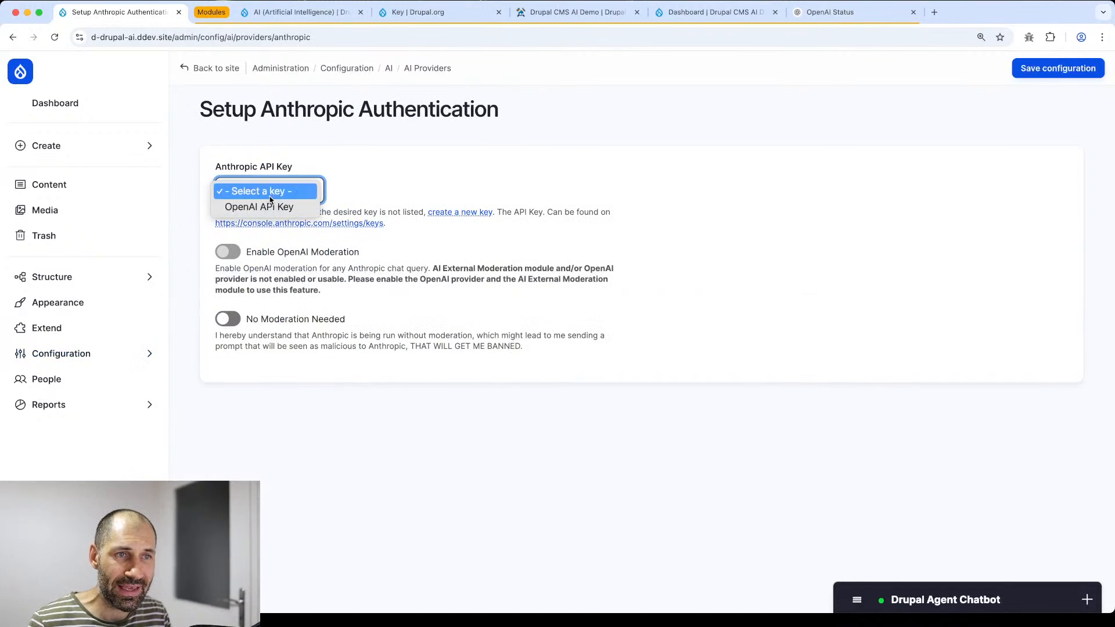
pyautogui.click(374, 192)
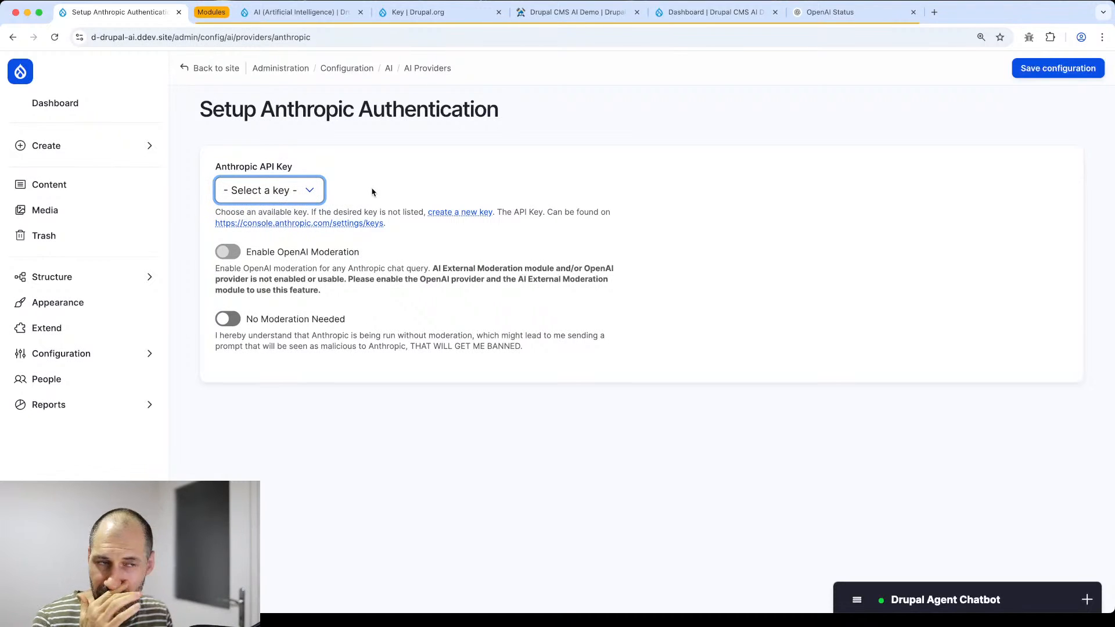
pyautogui.press('super+bracketleft')
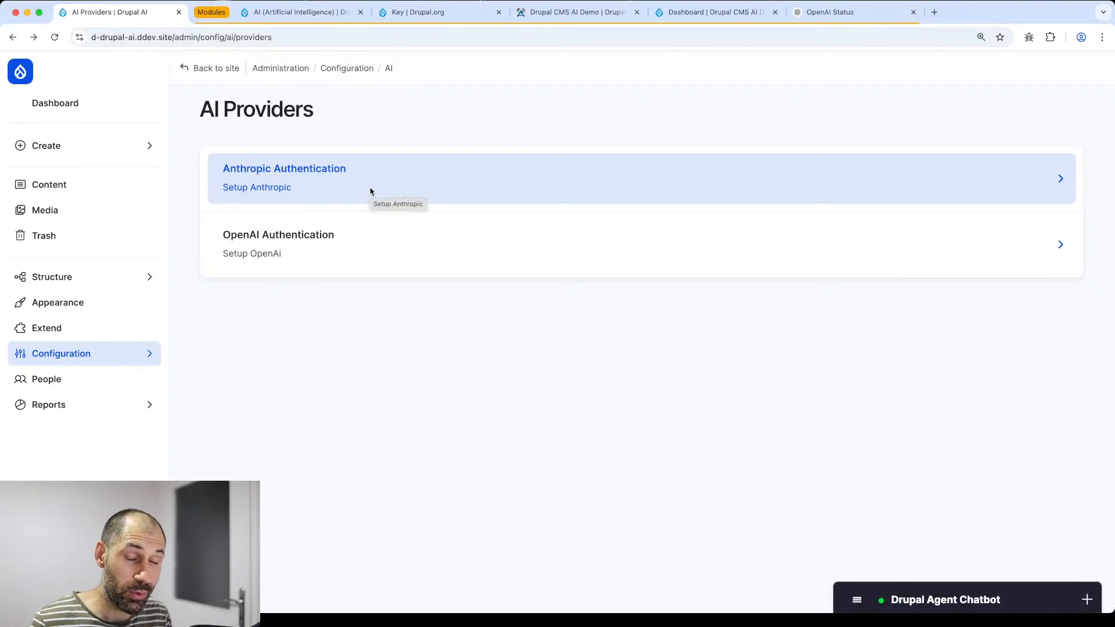
pyautogui.click(416, 12)
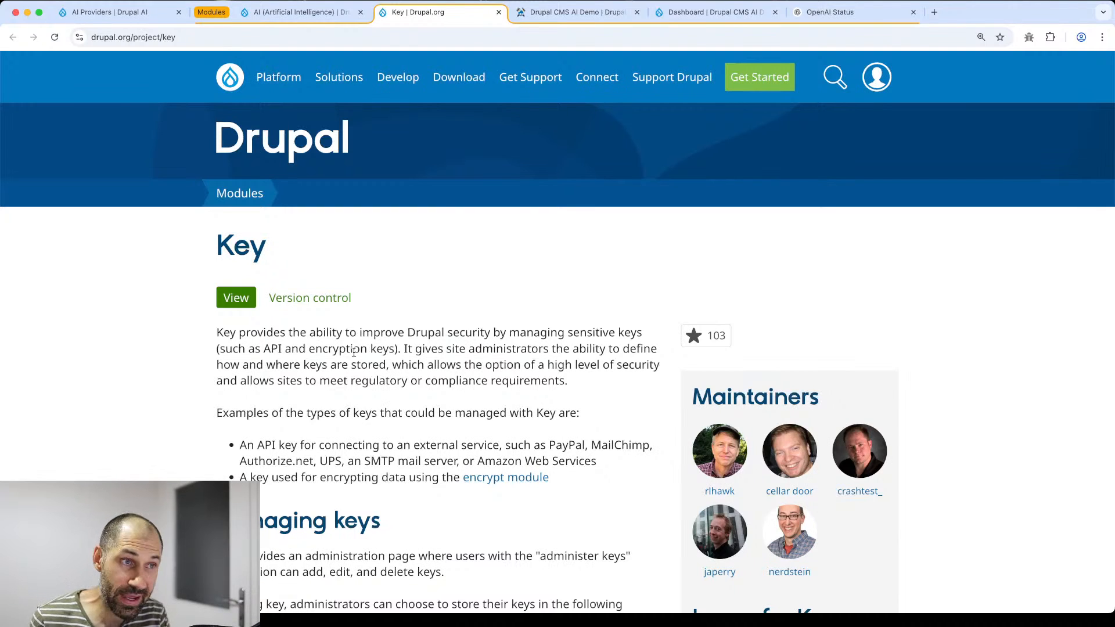
# - View the AI provider modules page on Drupal.org, then return to the AI Providers admin page
pyautogui.click(338, 18)
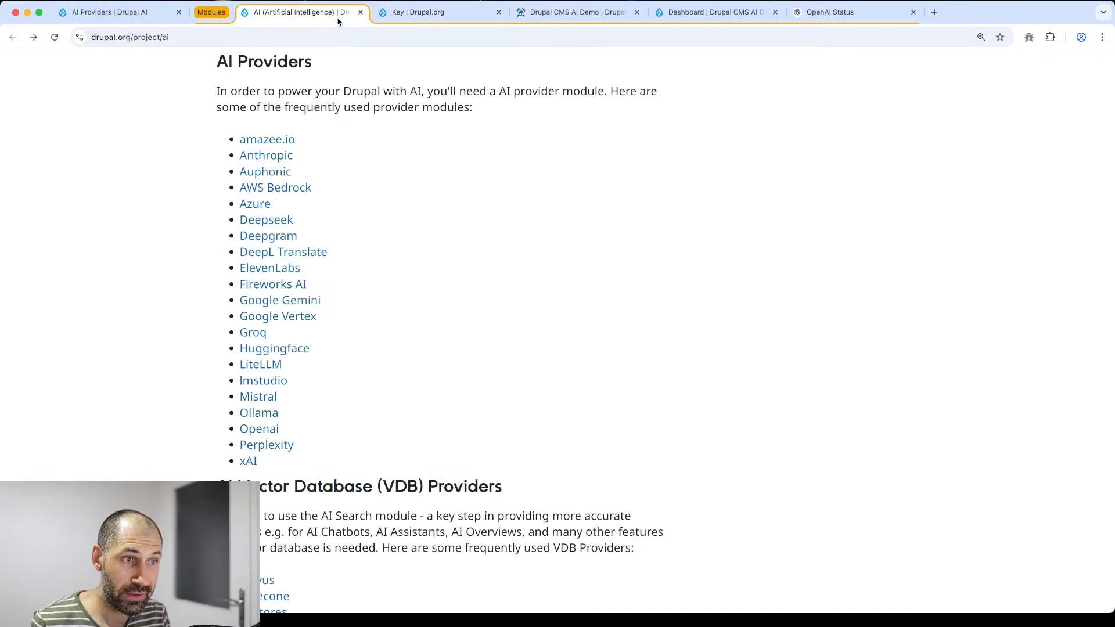
pyautogui.click(132, 12)
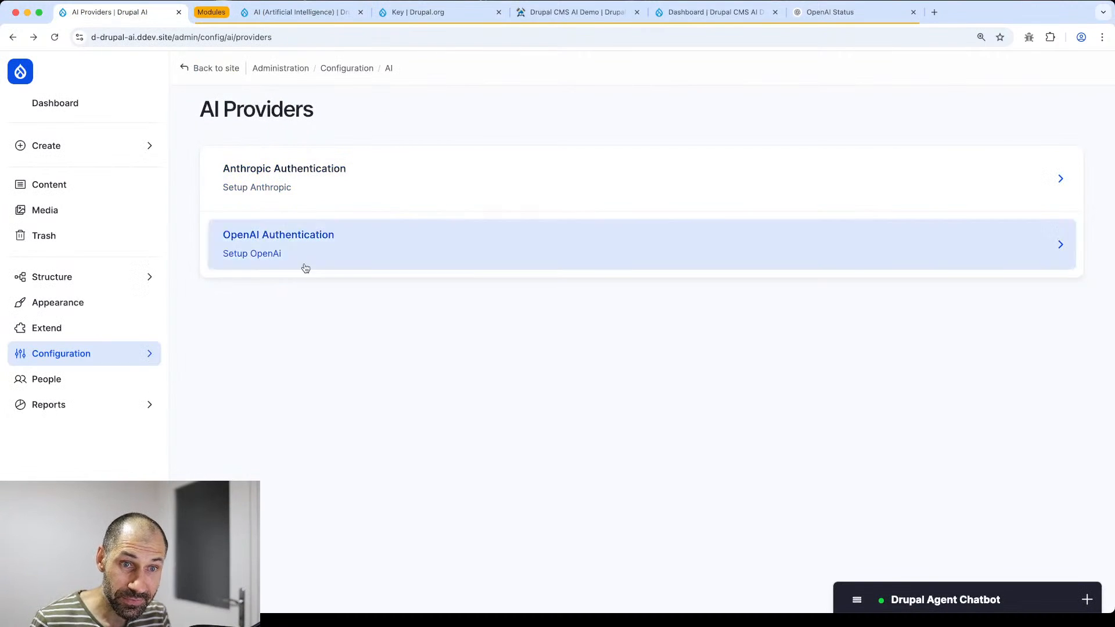
# - Open the Configuration page in a new tab and go to the site's Keys list
pyautogui.click(128, 351)
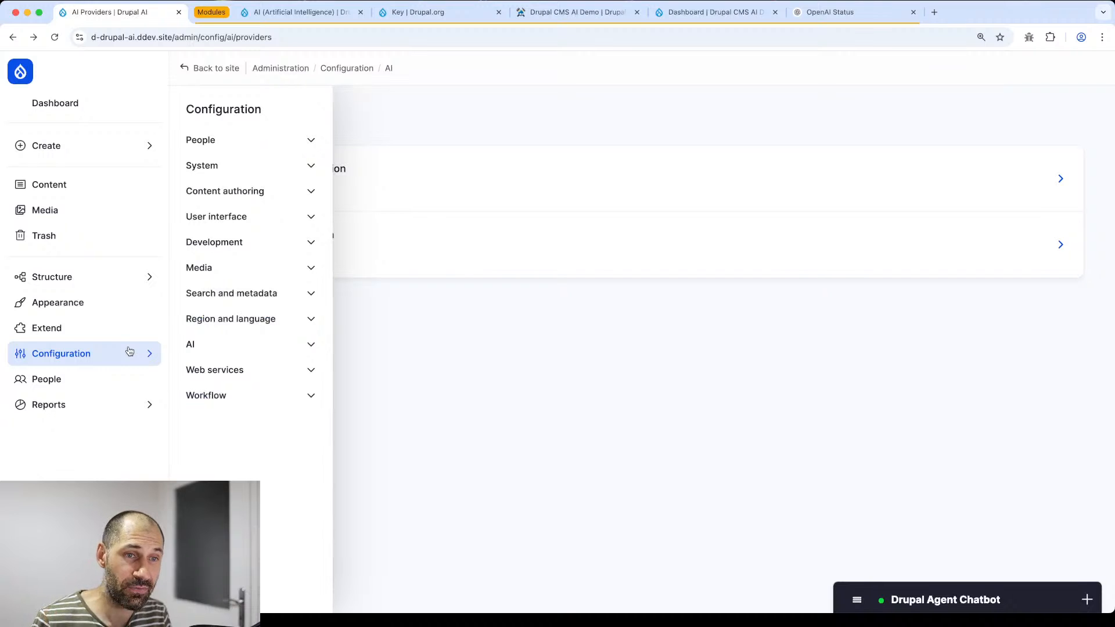
pyautogui.keyDown('super'); pyautogui.click(250, 109); pyautogui.keyUp('super')
pyautogui.click(242, 12)
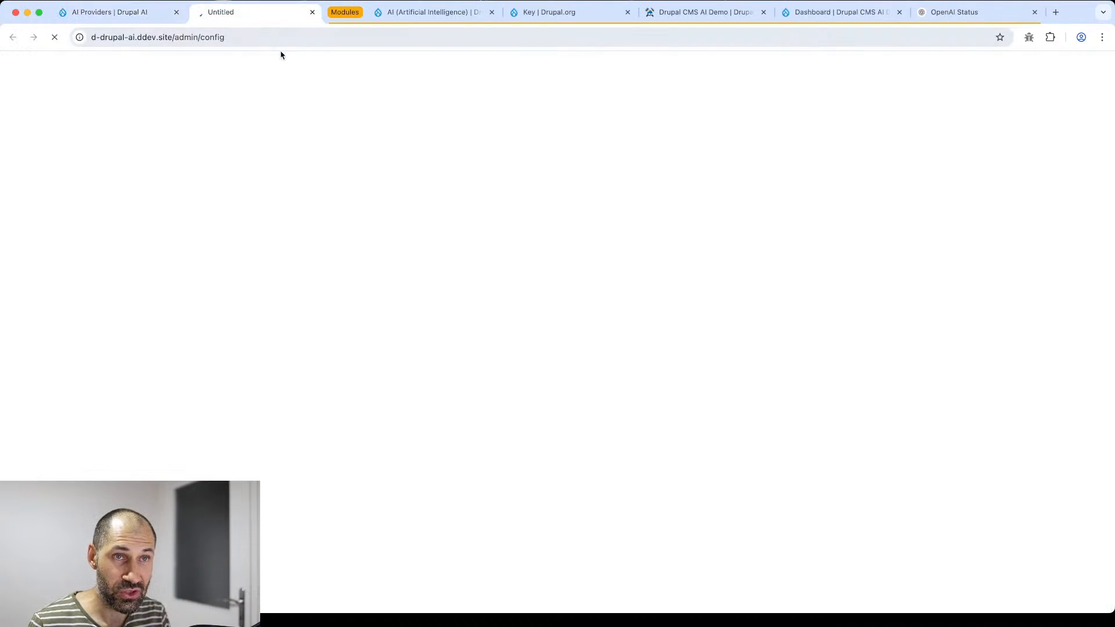
pyautogui.scroll(-3, 469, 290)
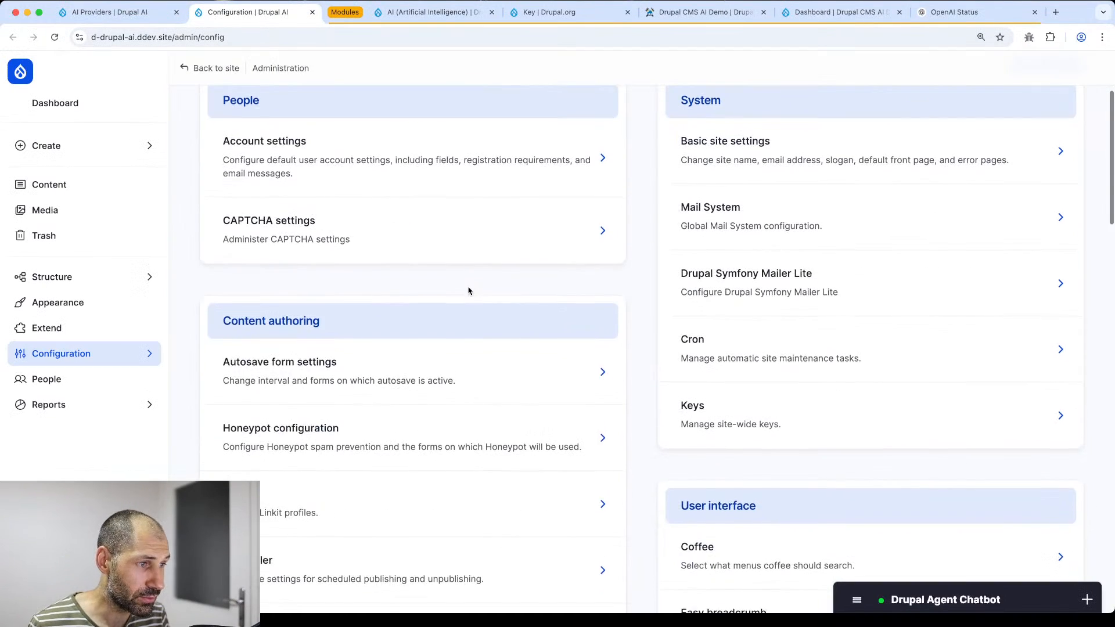
pyautogui.scroll(-2, 469, 290)
pyautogui.click(701, 340)
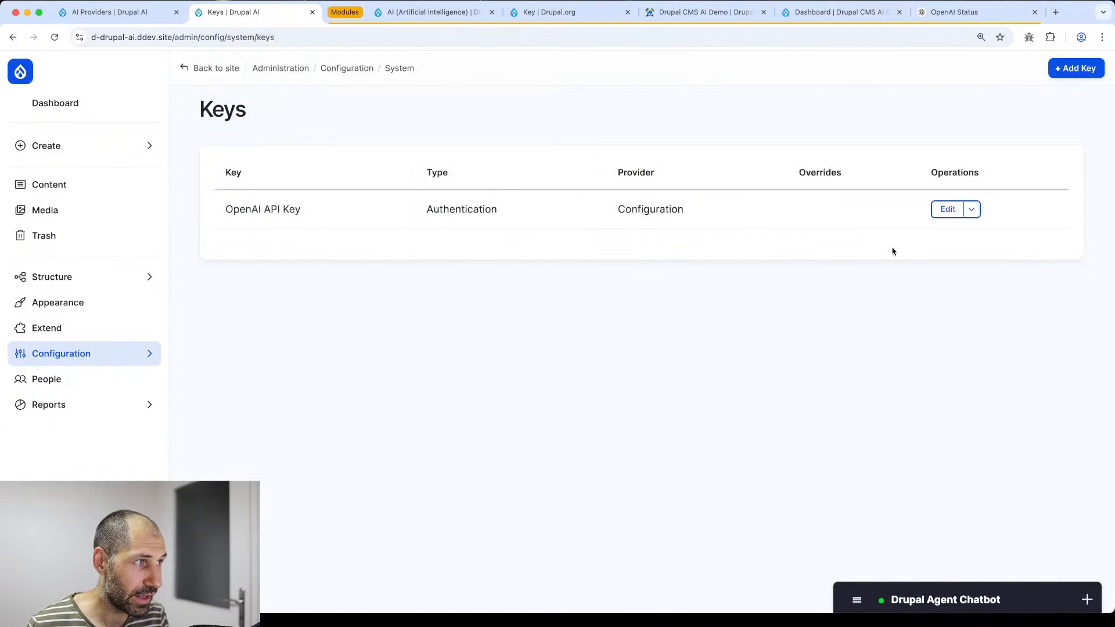
# - Open the OpenAI API Key for editing, read its warning, and go back to the Keys list
pyautogui.click(946, 209)
pyautogui.moveTo(222, 180); pyautogui.dragTo(805, 186)
pyautogui.click(805, 186)
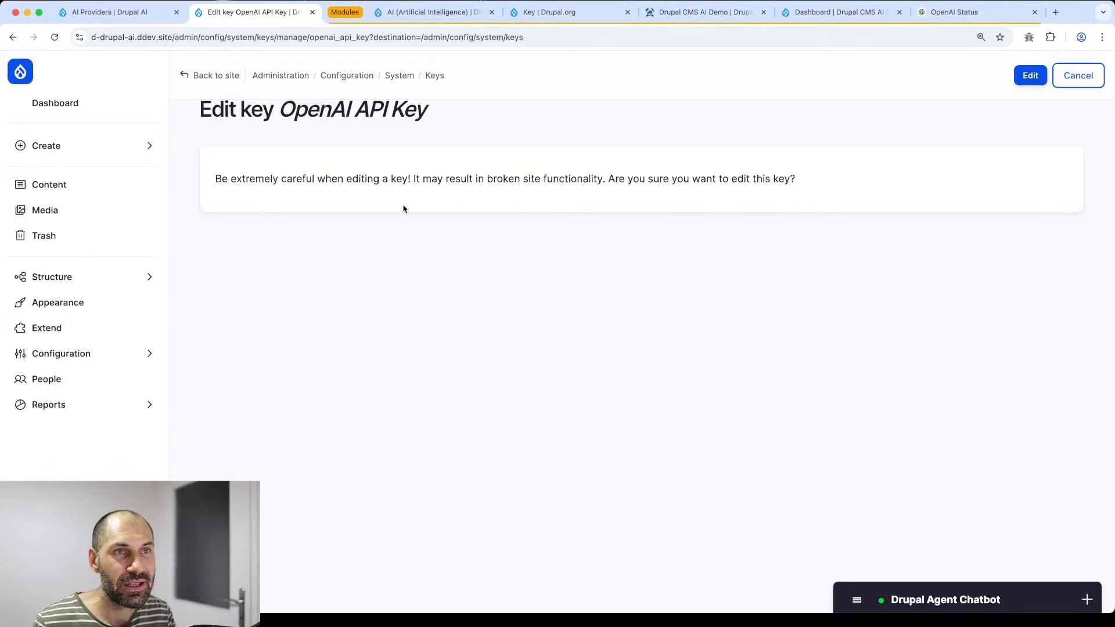
pyautogui.click(14, 38)
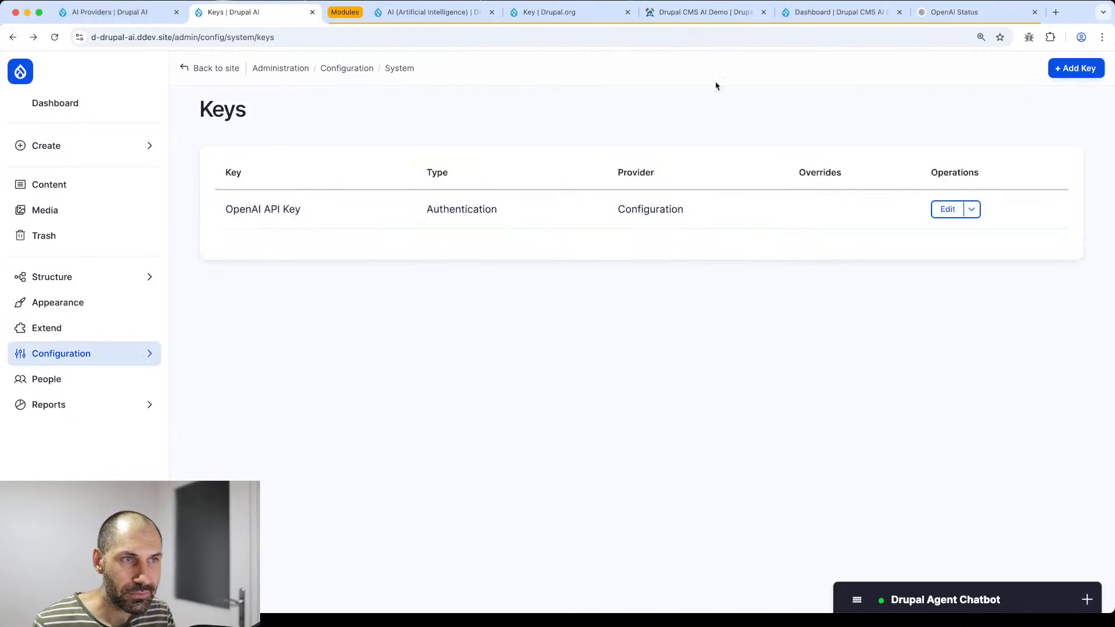
# - Start a new key with Environment as the key provider, then switch to the AI Providers tab
pyautogui.click(1080, 68)
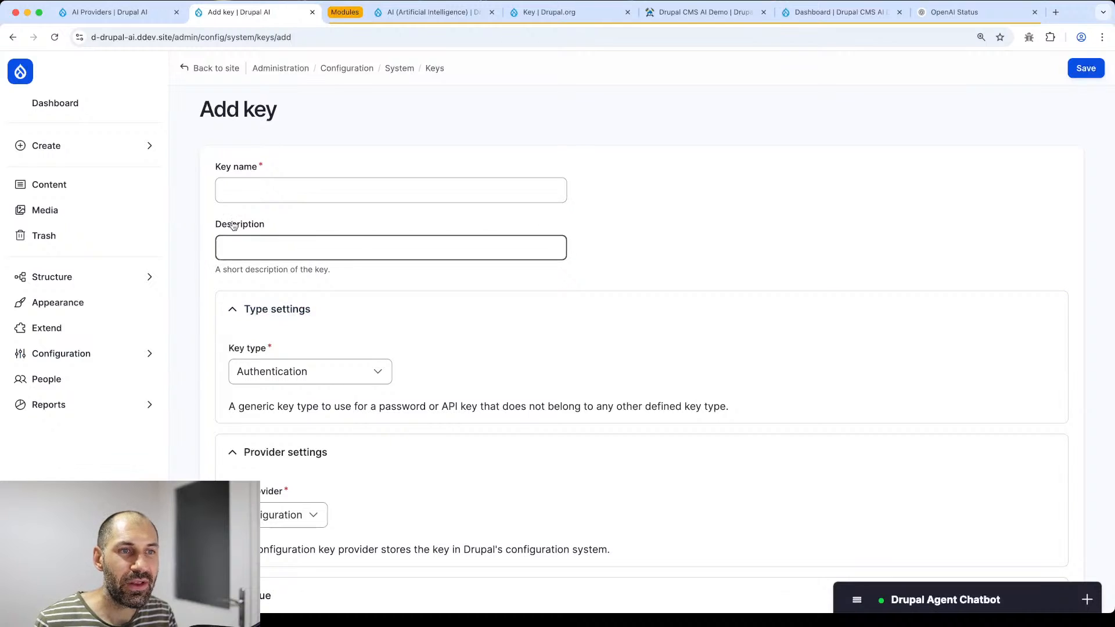
pyautogui.scroll(-2, 300, 191)
pyautogui.scroll(-2, 298, 202)
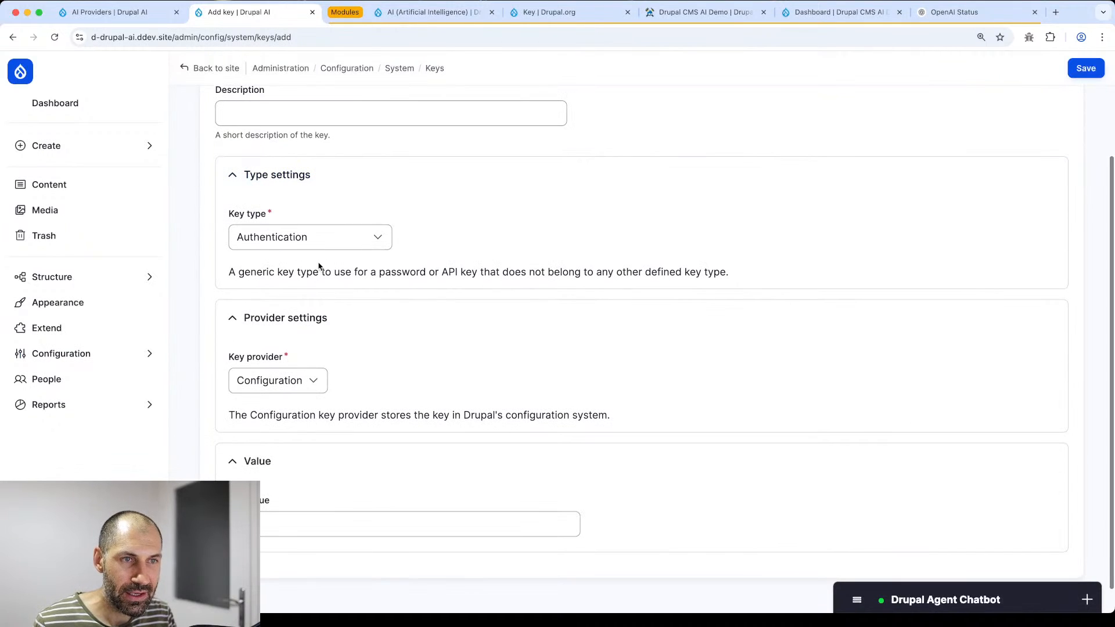
pyautogui.click(297, 381)
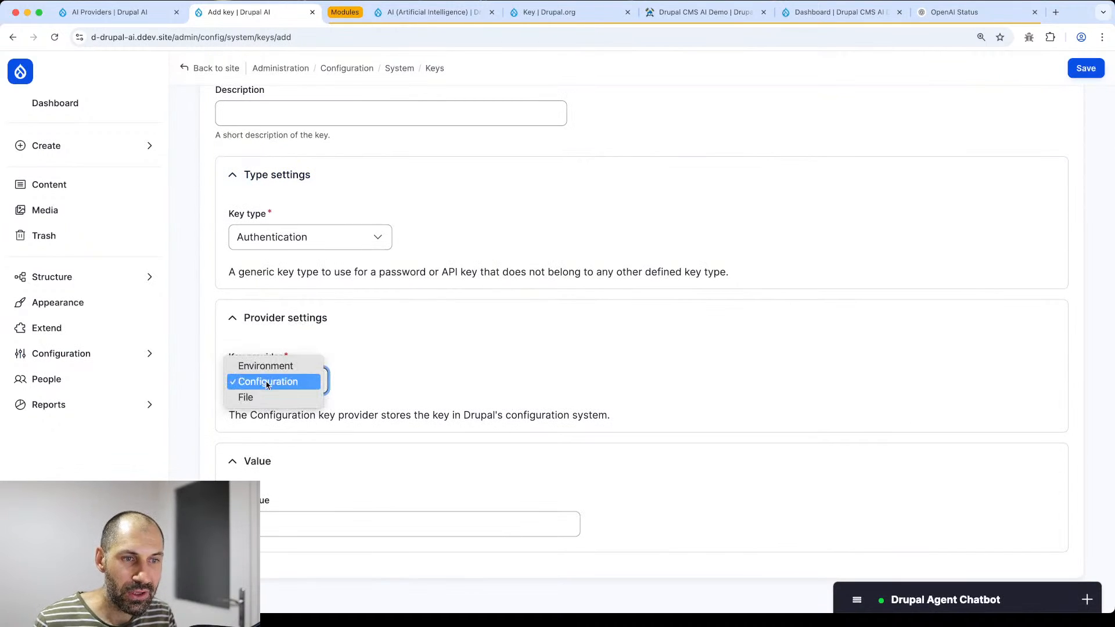
pyautogui.click(267, 366)
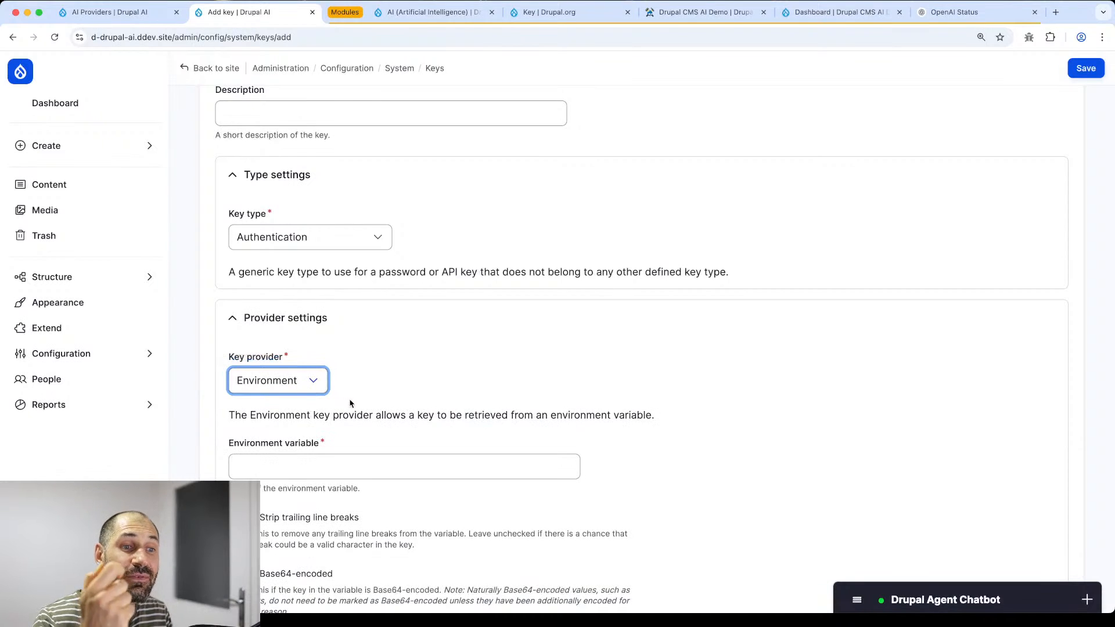
pyautogui.scroll(-2, 354, 408)
pyautogui.scroll(-1, 354, 408)
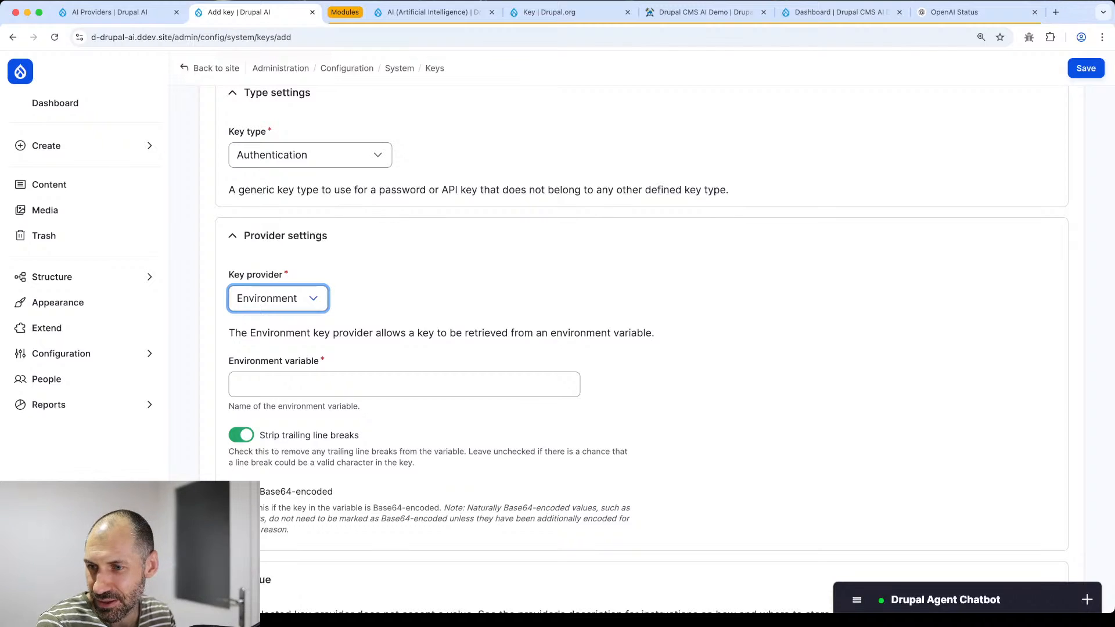
pyautogui.press('super+Tab')
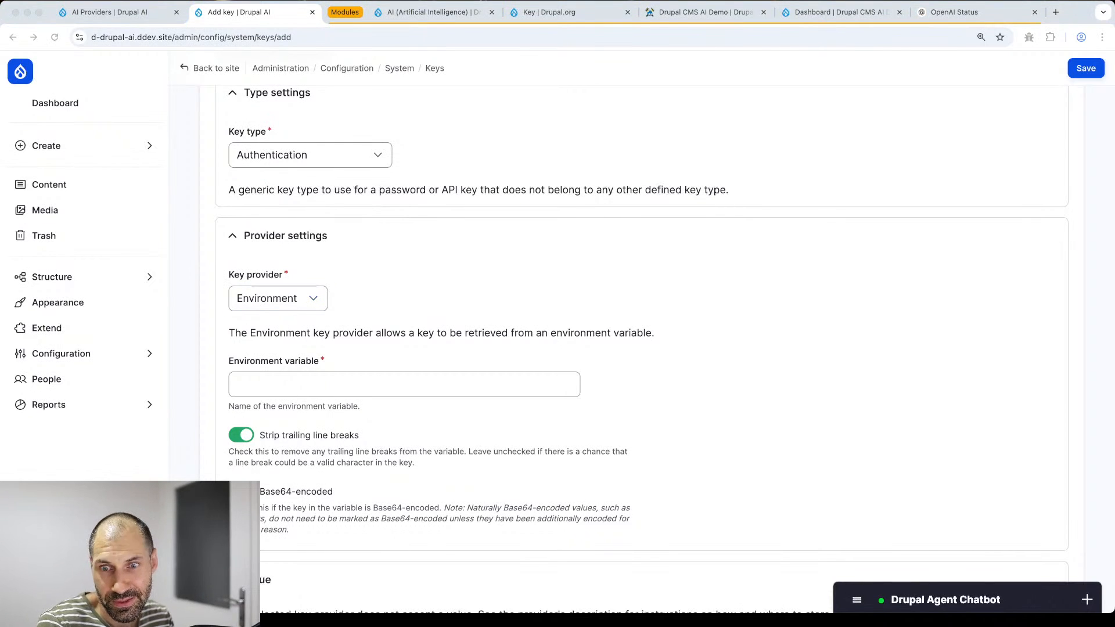
pyautogui.click(109, 12)
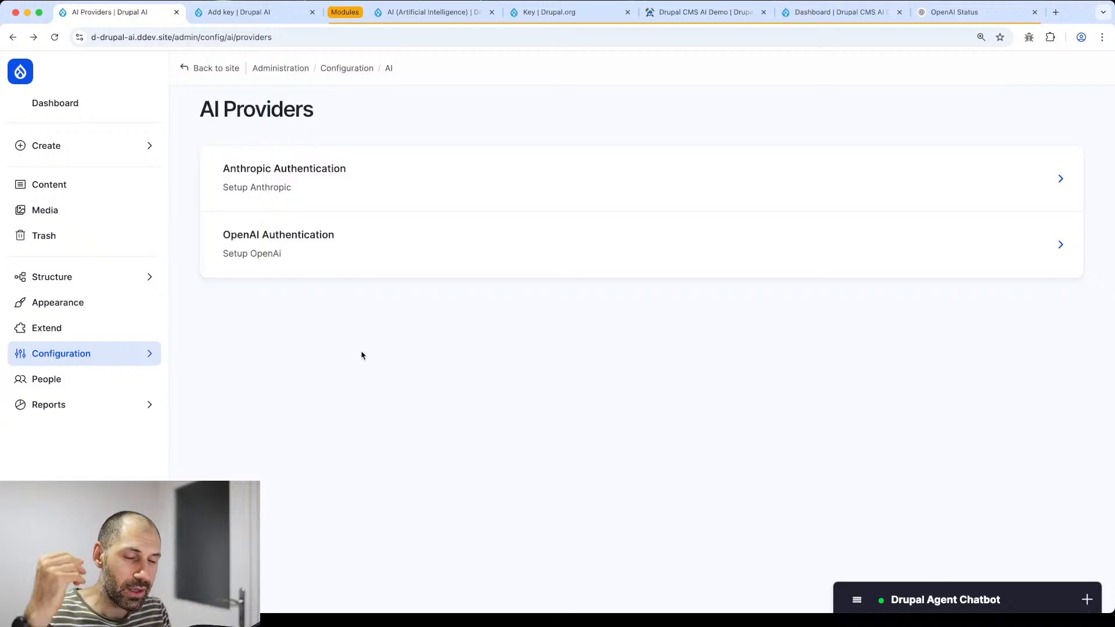
# - Open Anthropic Authentication setup and check its API key list, leaving no key selected
pyautogui.click(318, 196)
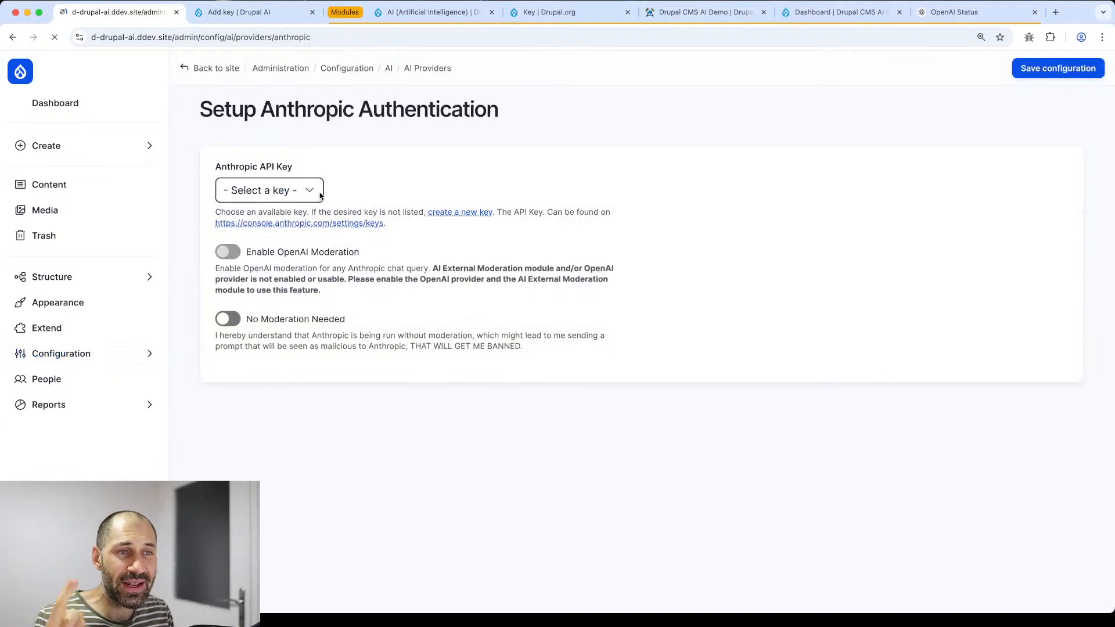
pyautogui.click(304, 196)
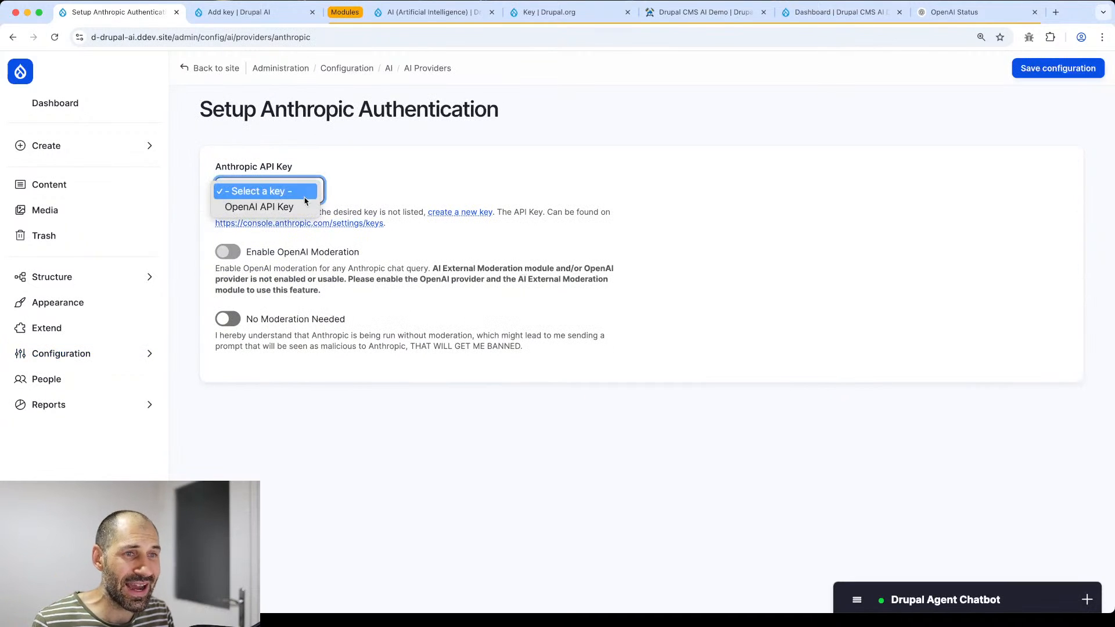
pyautogui.click(362, 191)
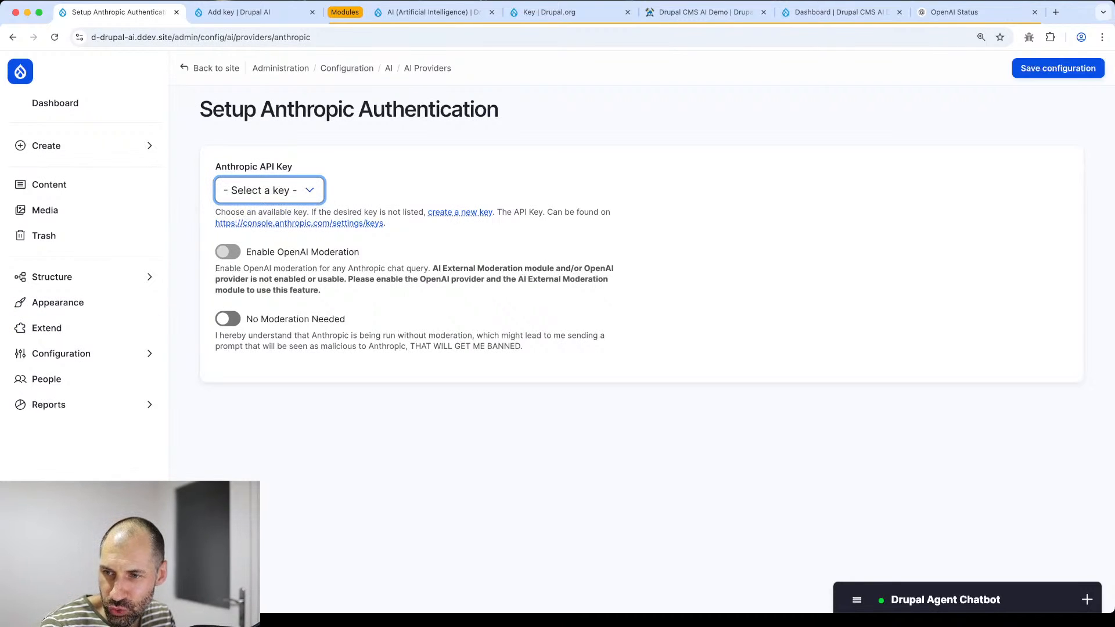
pyautogui.click(286, 472)
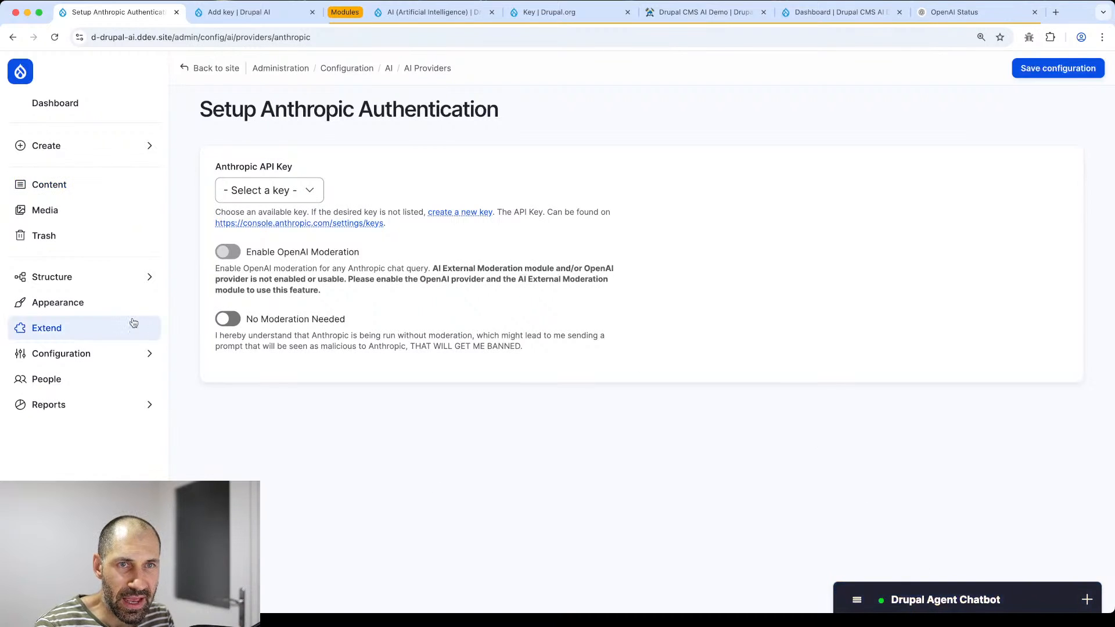
# - Go to the Content listing, expand the chatbot conversation, and open Block layout in a new tab
pyautogui.click(79, 186)
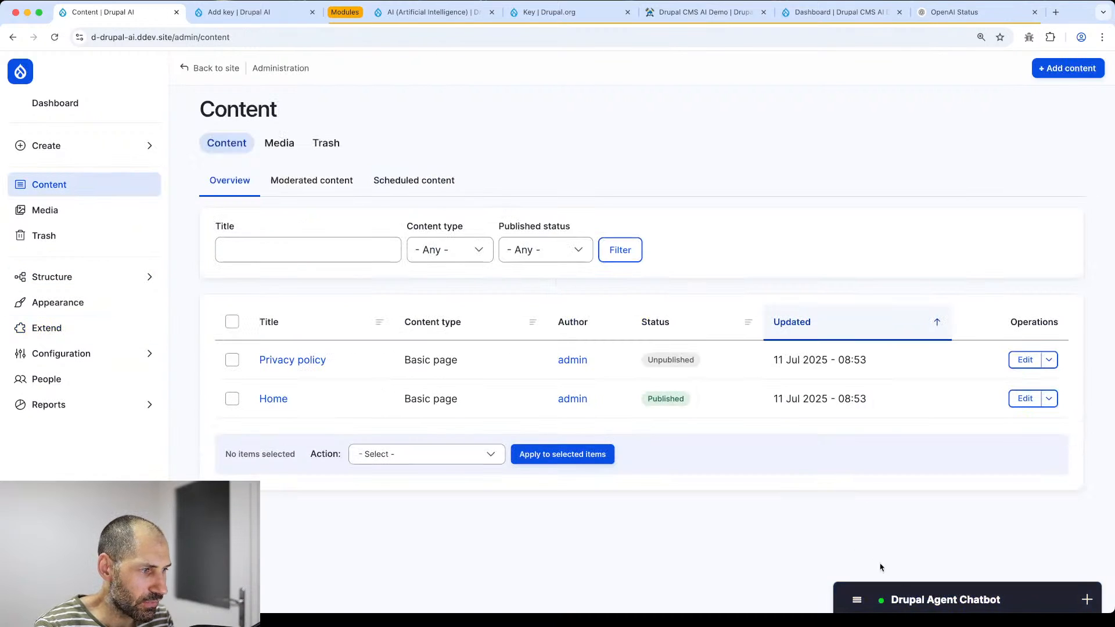
pyautogui.click(928, 599)
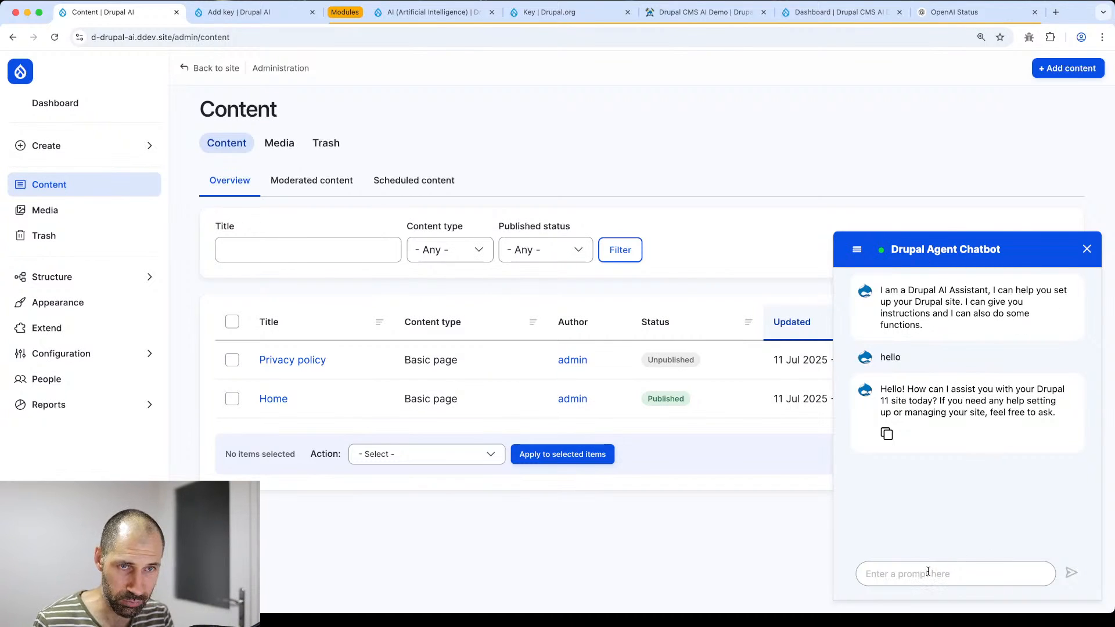
pyautogui.click(70, 277)
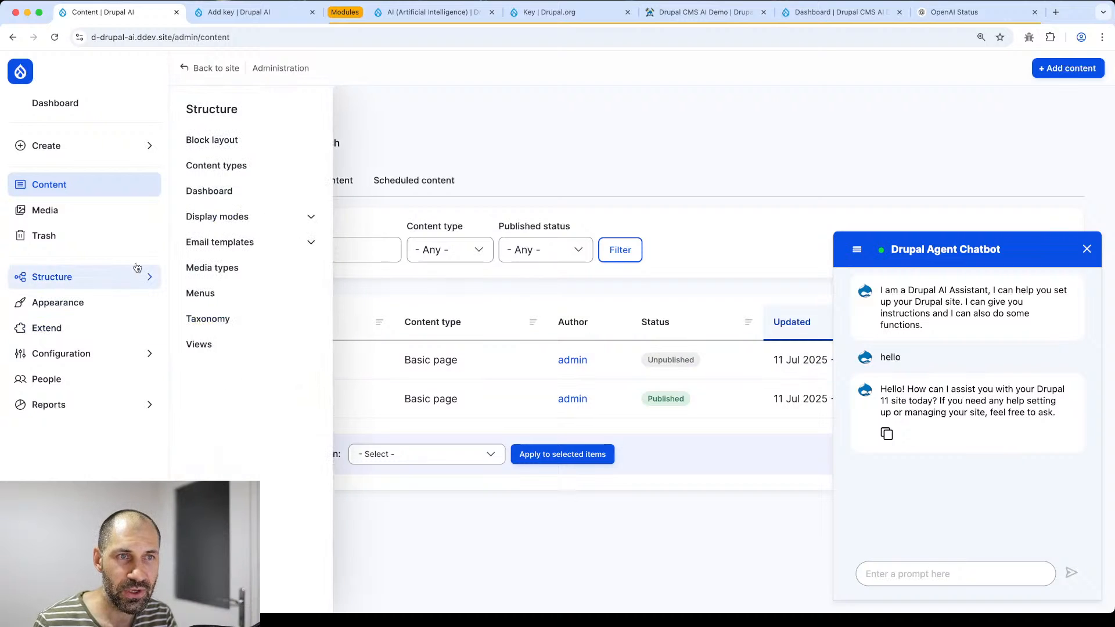
pyautogui.keyDown('super'); pyautogui.click(190, 141); pyautogui.keyUp('super')
# - Switch to the Block layout page and scan its regions
pyautogui.click(343, 12)
pyautogui.scroll(-8, 443, 236)
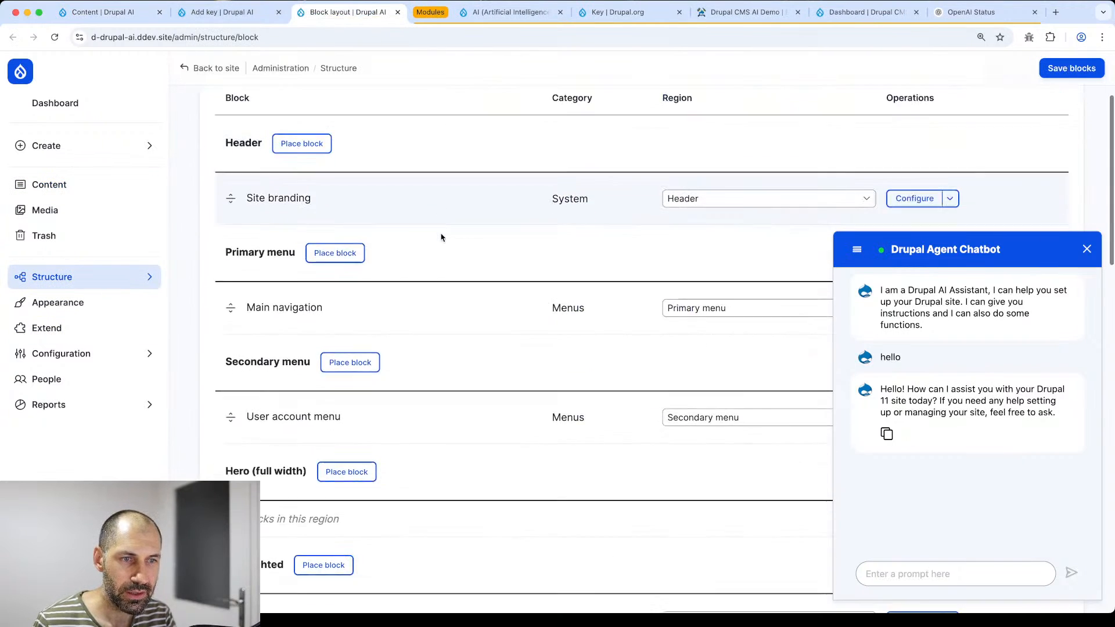
pyautogui.scroll(-8, 443, 238)
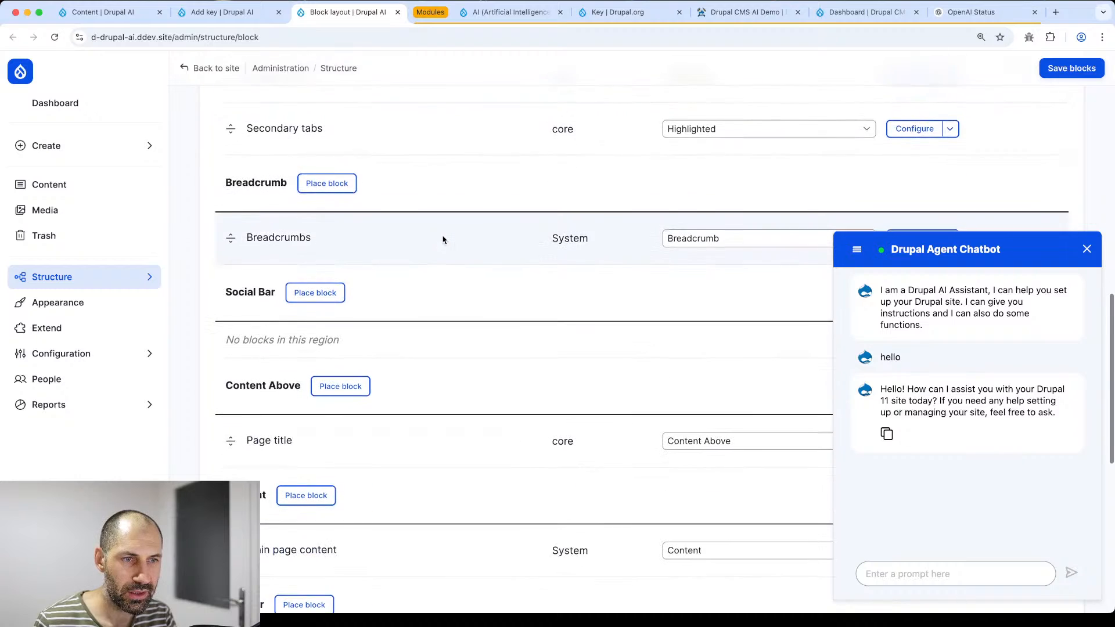
pyautogui.scroll(-6, 443, 240)
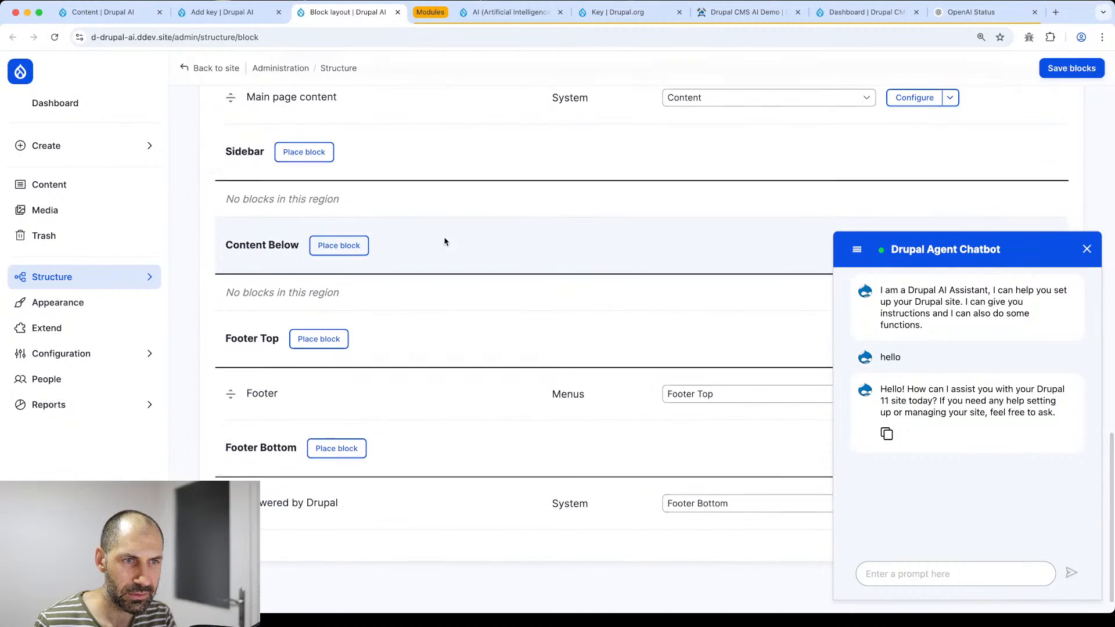
pyautogui.scroll(2, 445, 241)
pyautogui.scroll(8, 445, 241)
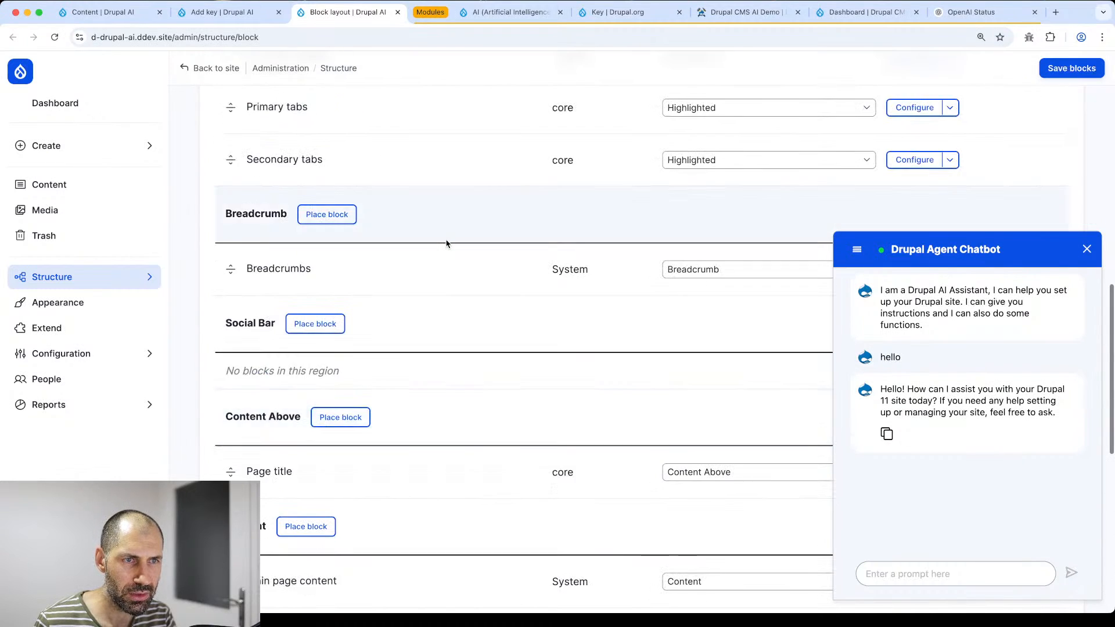
pyautogui.scroll(8, 448, 246)
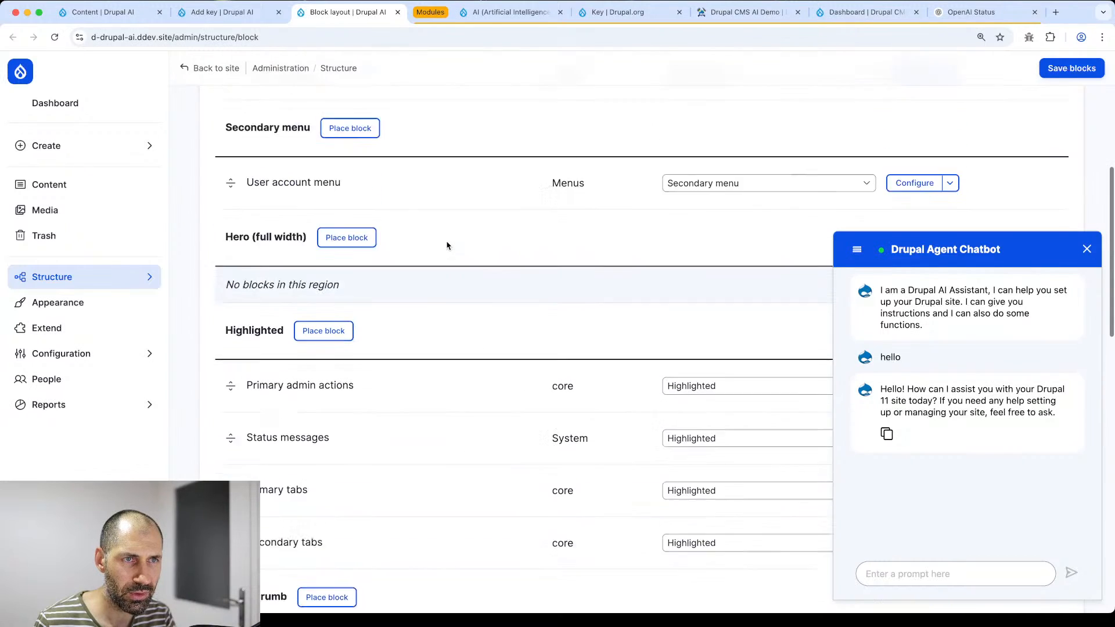
pyautogui.scroll(4, 447, 245)
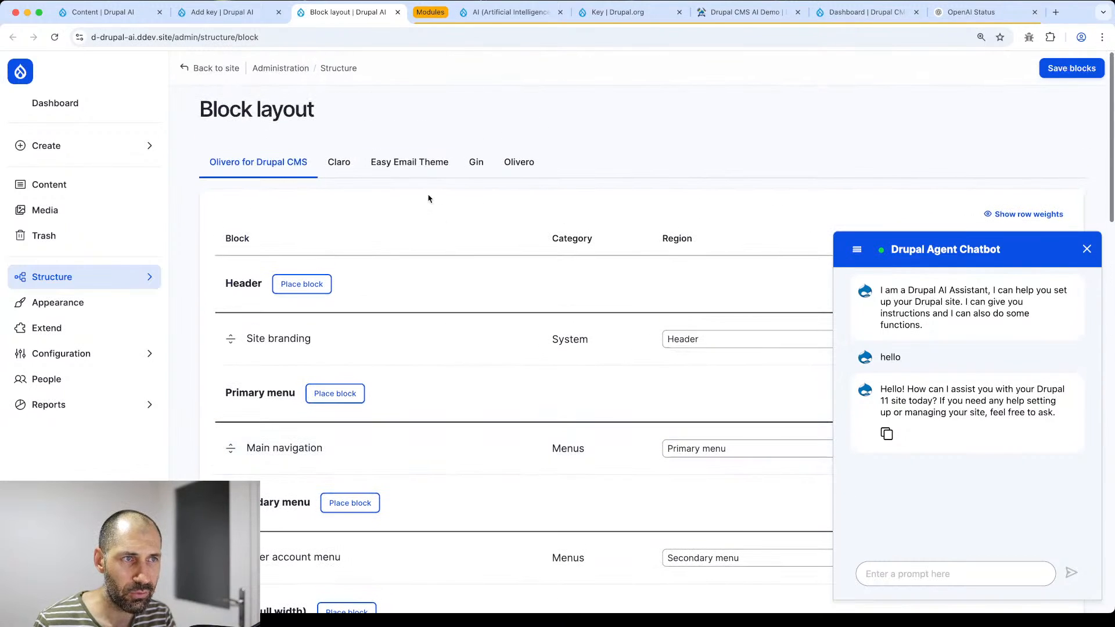
# - Show the Gin theme's layout, close the chatbot panel, and open the Drupal Agent Chatbot block's settings
pyautogui.click(481, 166)
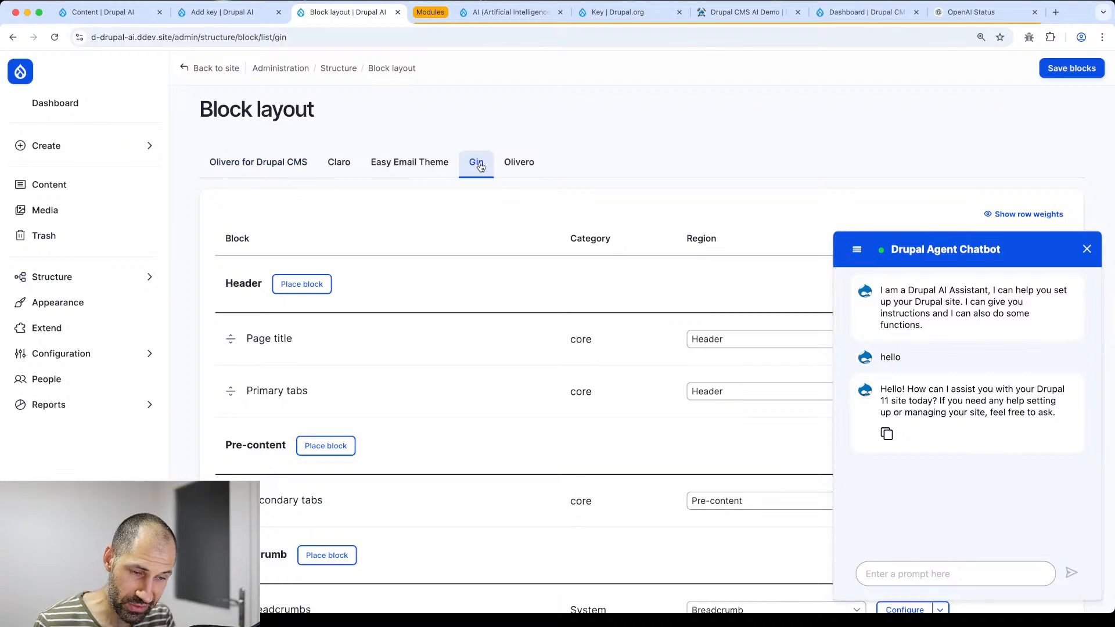
pyautogui.scroll(-5, 484, 134)
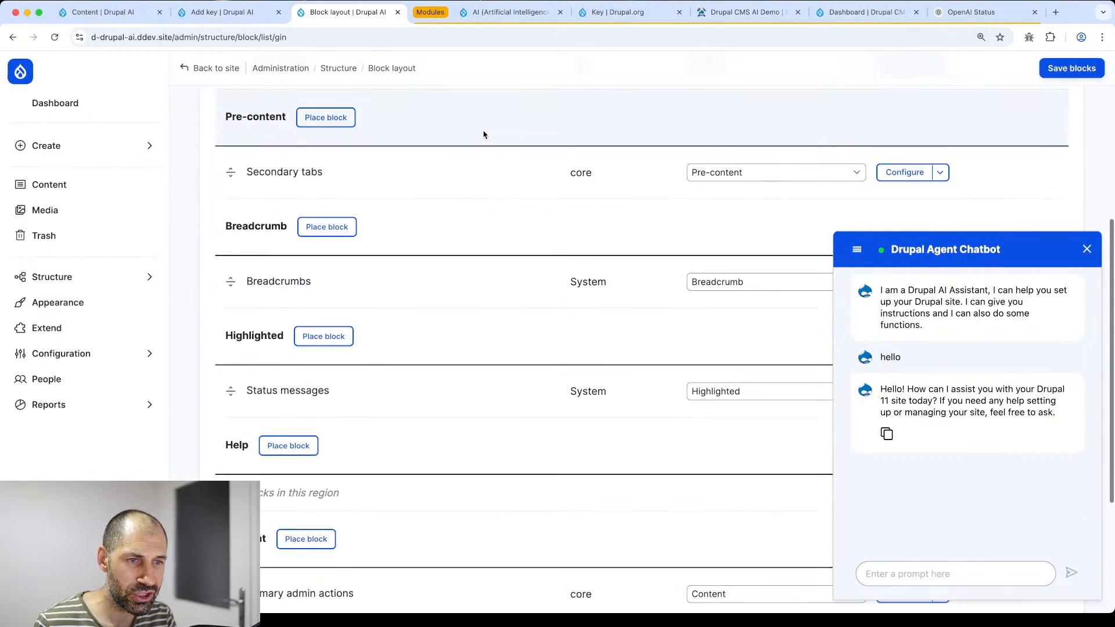
pyautogui.scroll(-4, 485, 136)
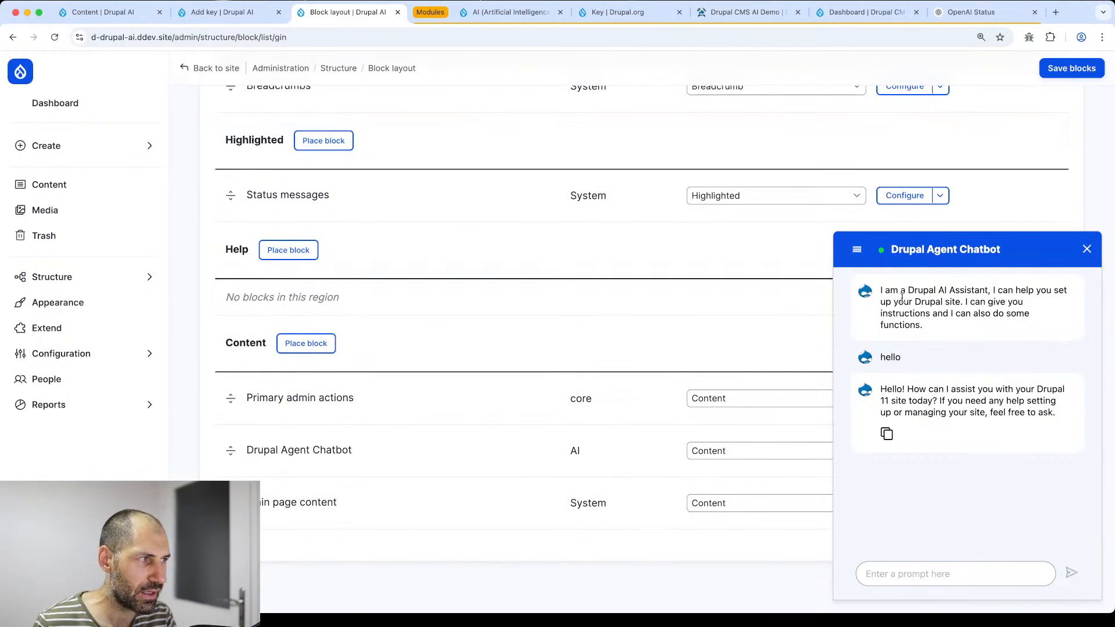
pyautogui.click(1087, 249)
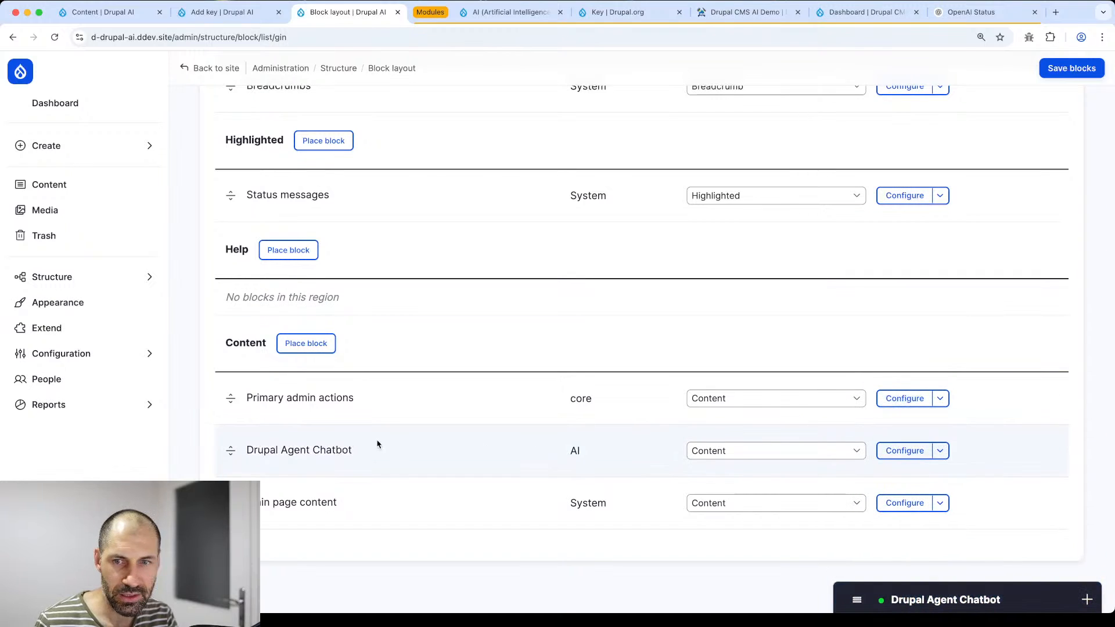
pyautogui.click(914, 457)
# - Keep Drupal CMS Assistant as the chatbot block's AI Assistant and expand the AI configuration links
pyautogui.scroll(-3, 532, 375)
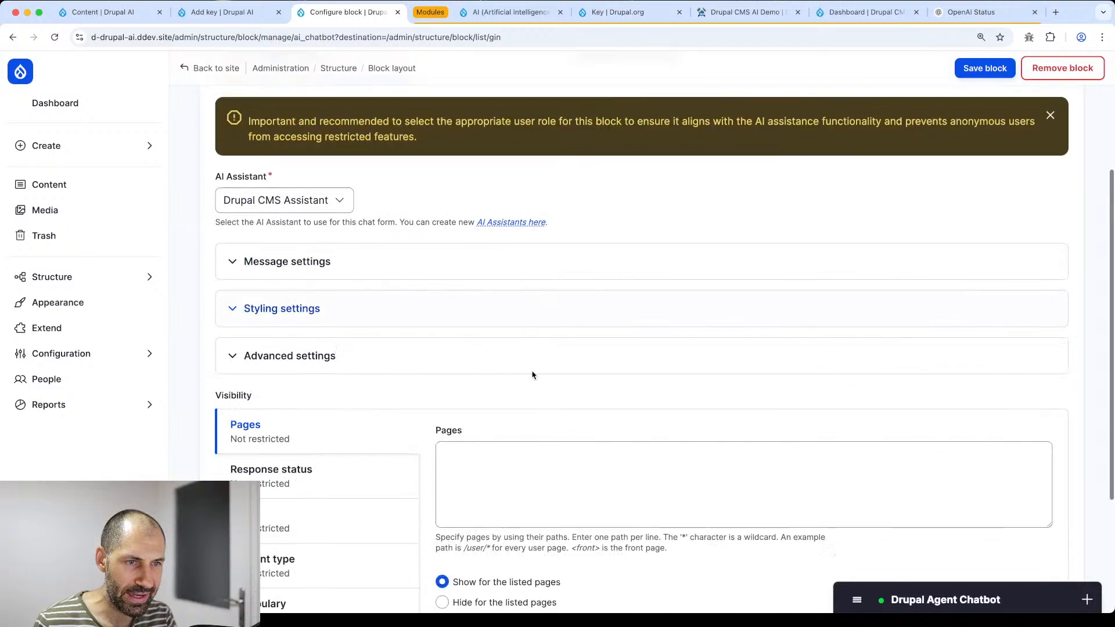
pyautogui.scroll(-2, 532, 375)
pyautogui.scroll(2, 482, 259)
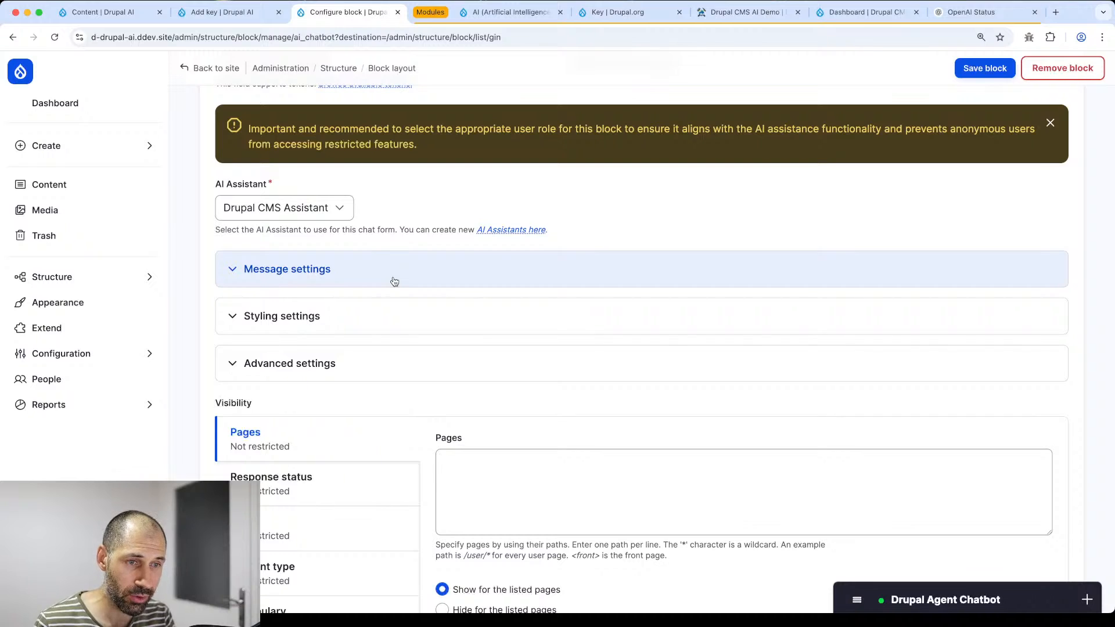
pyautogui.click(239, 209)
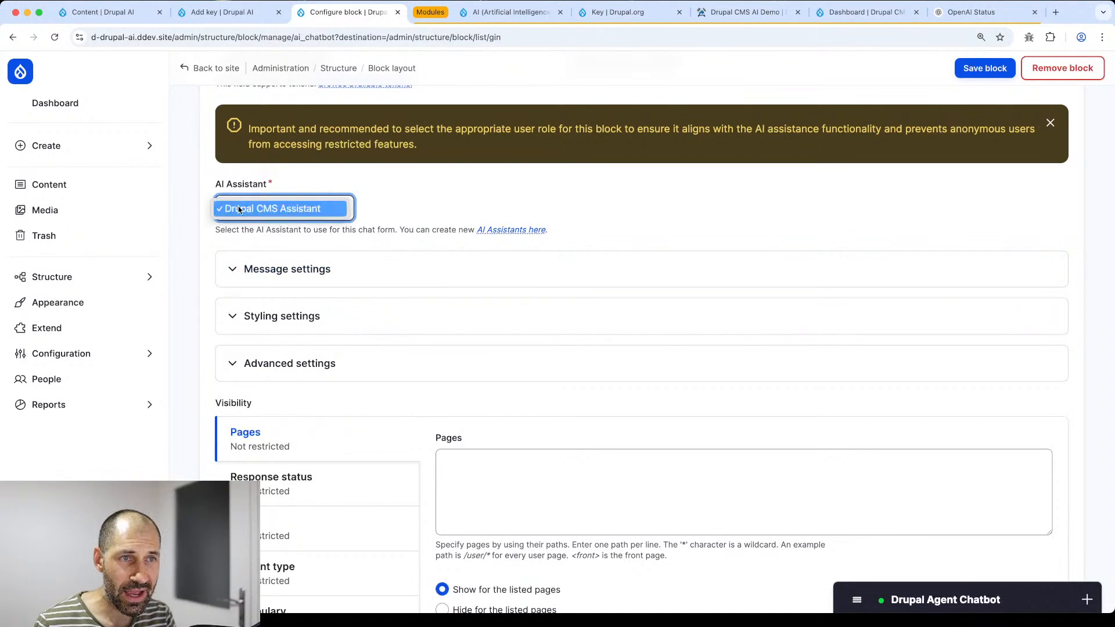
pyautogui.click(423, 203)
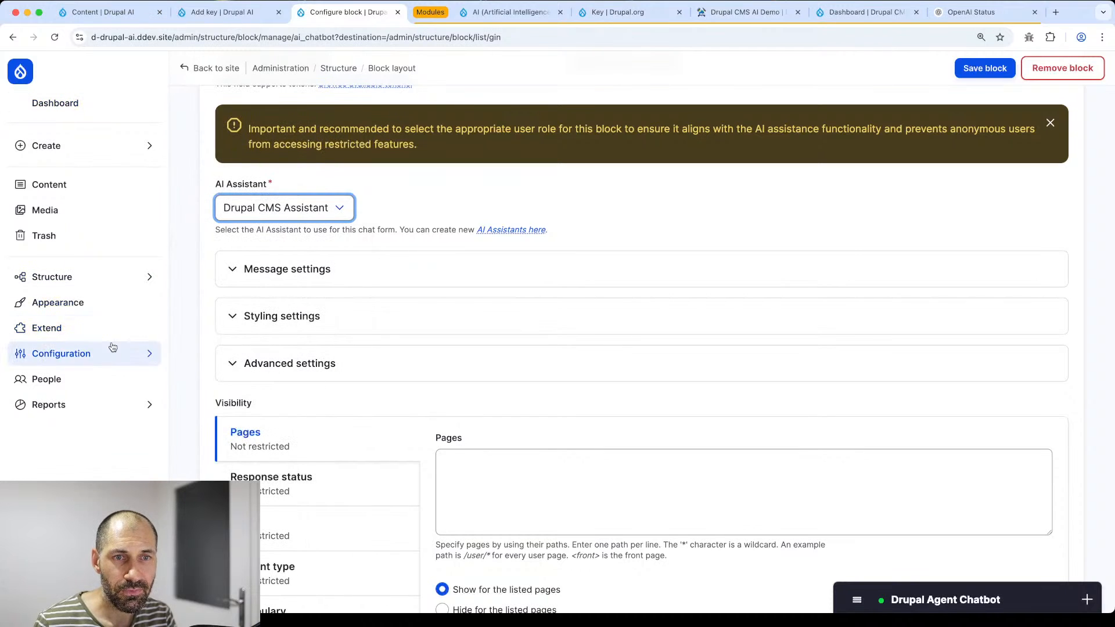
pyautogui.moveTo(113, 349)
pyautogui.click(232, 346)
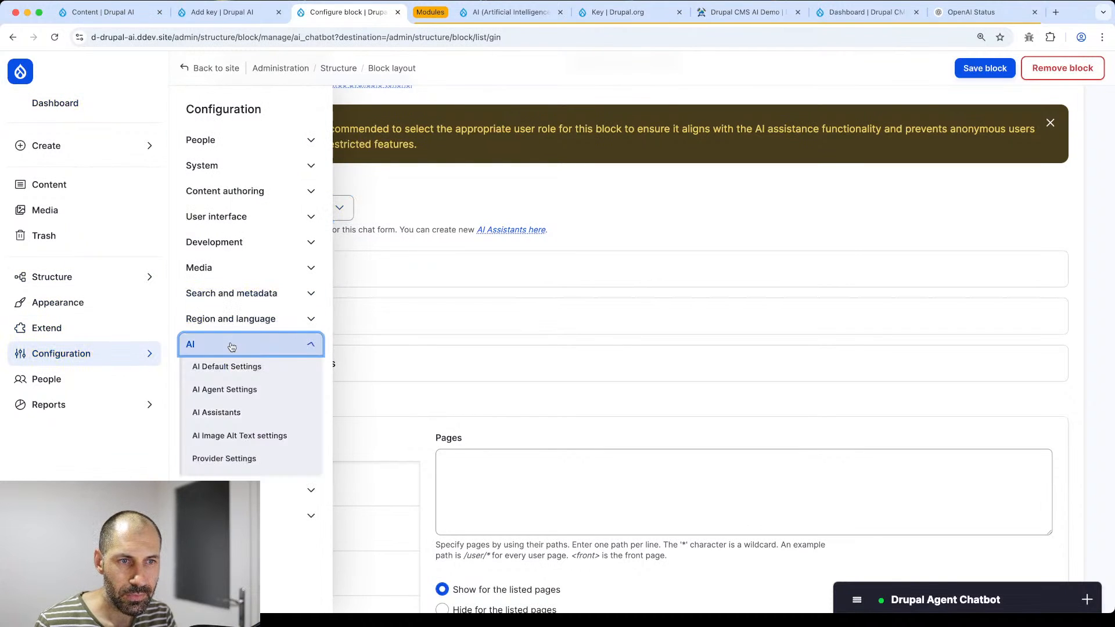
# - Edit Drupal CMS Assistant from the AI assistants list and review its instructions and enabled agents
pyautogui.click(262, 413)
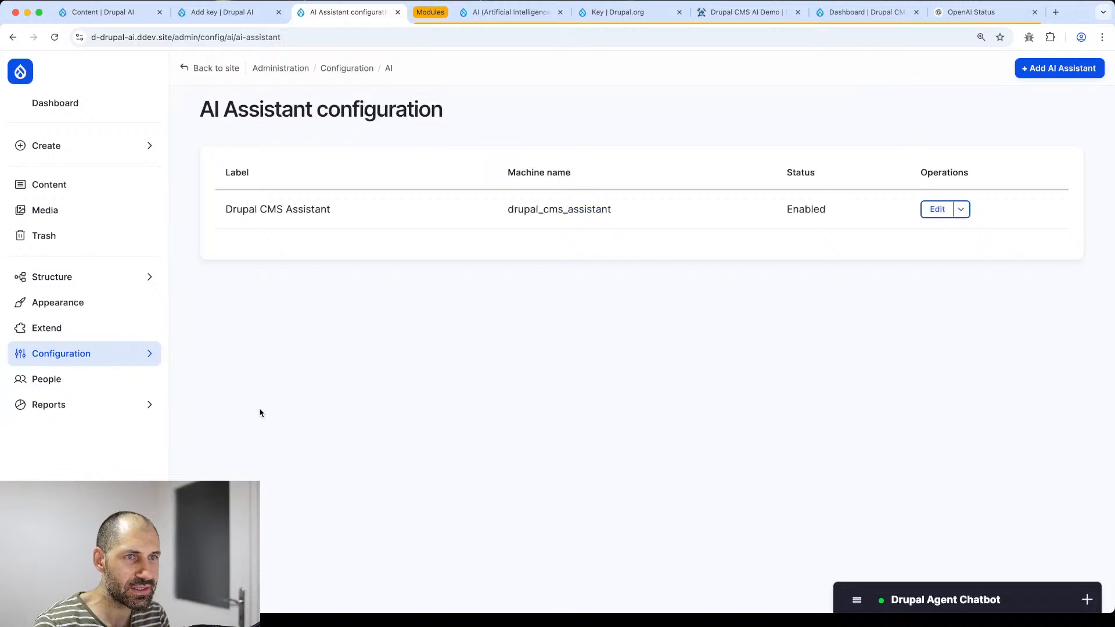
pyautogui.click(947, 209)
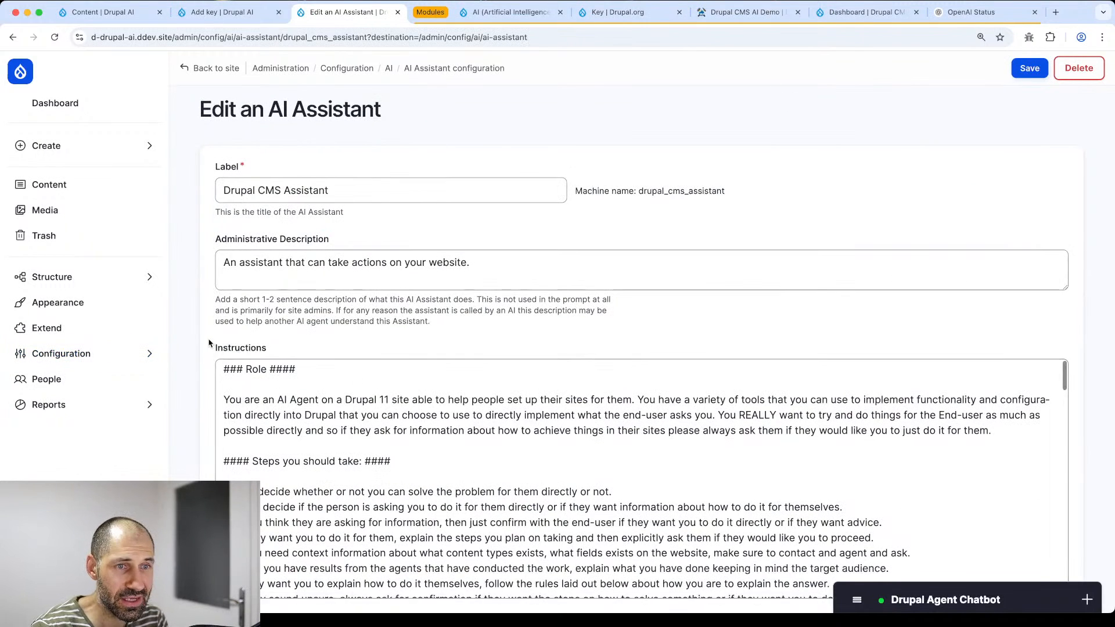
pyautogui.scroll(-4, 209, 343)
pyautogui.scroll(-10, 511, 240)
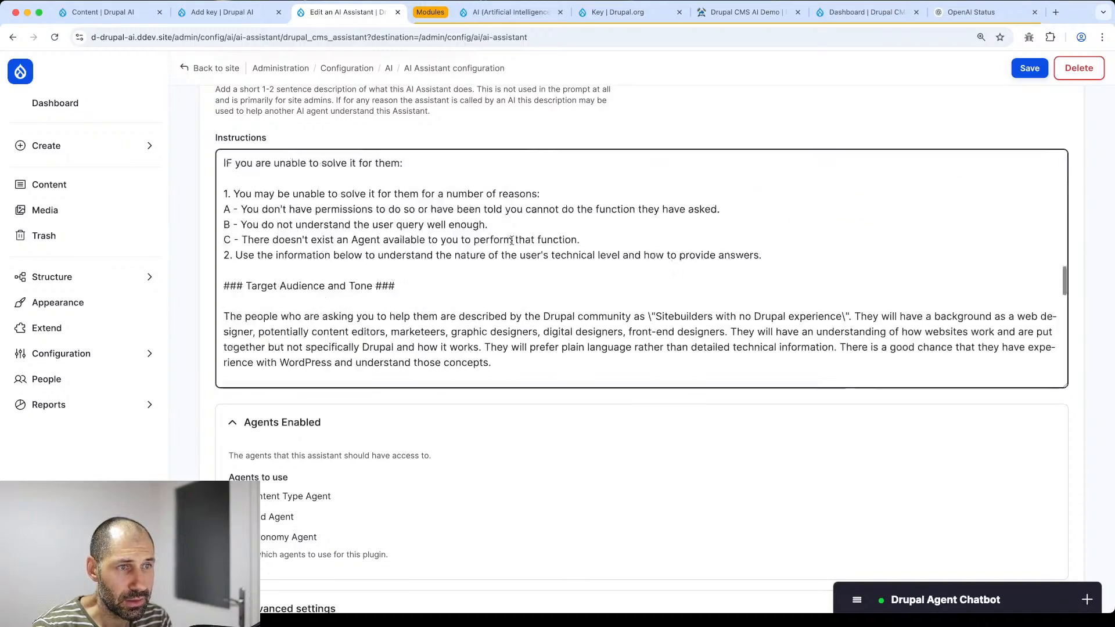
pyautogui.scroll(-10, 511, 239)
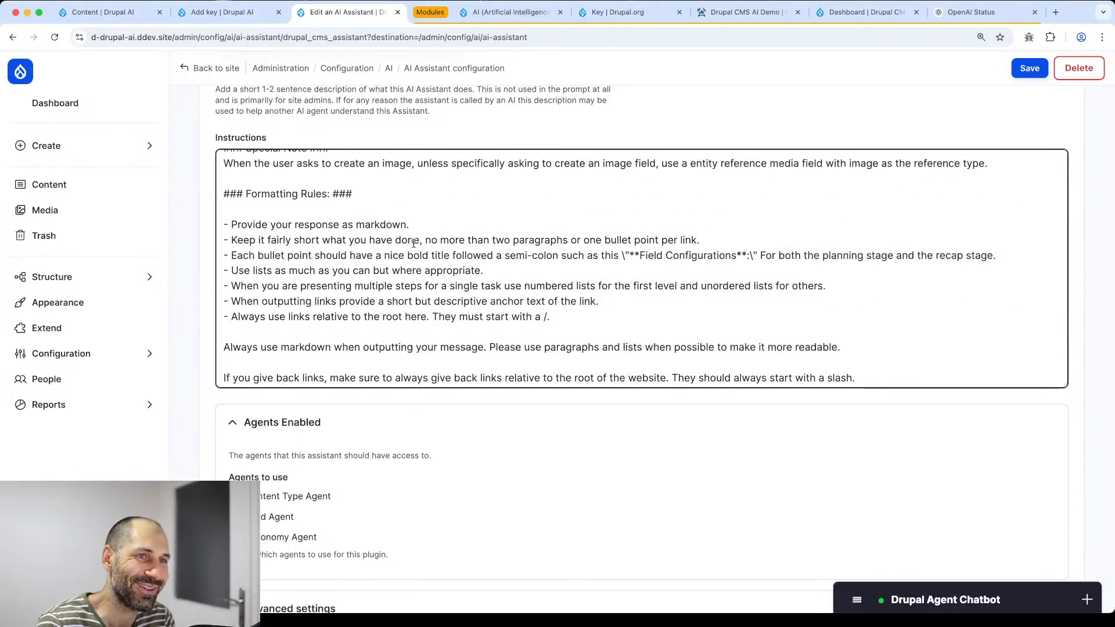
pyautogui.scroll(-3, 414, 251)
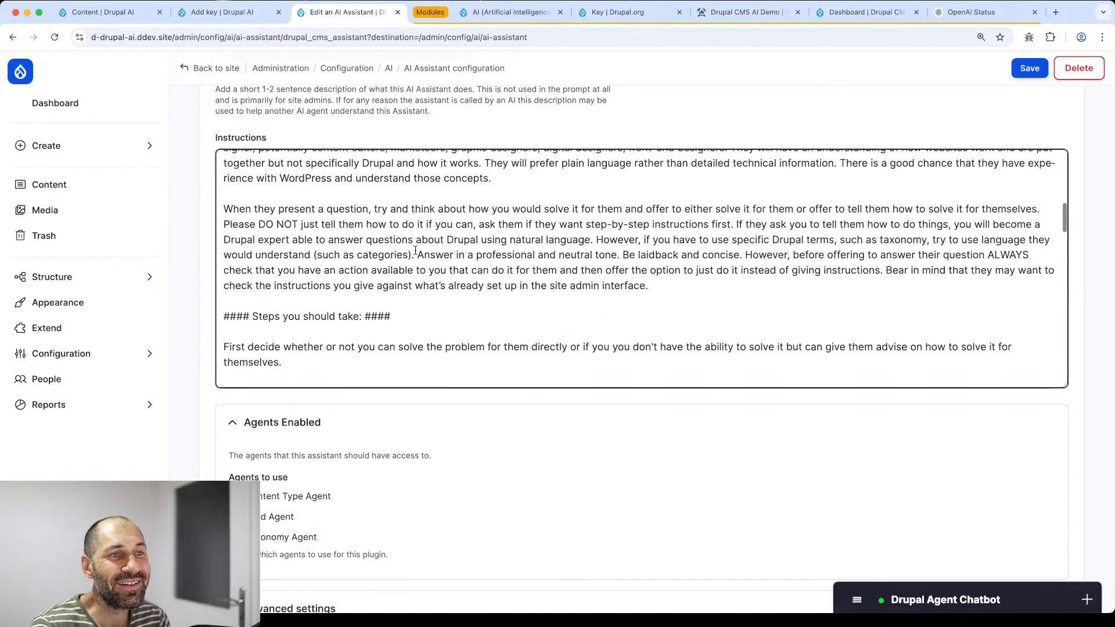
pyautogui.scroll(10, 415, 250)
pyautogui.scroll(-3, 194, 264)
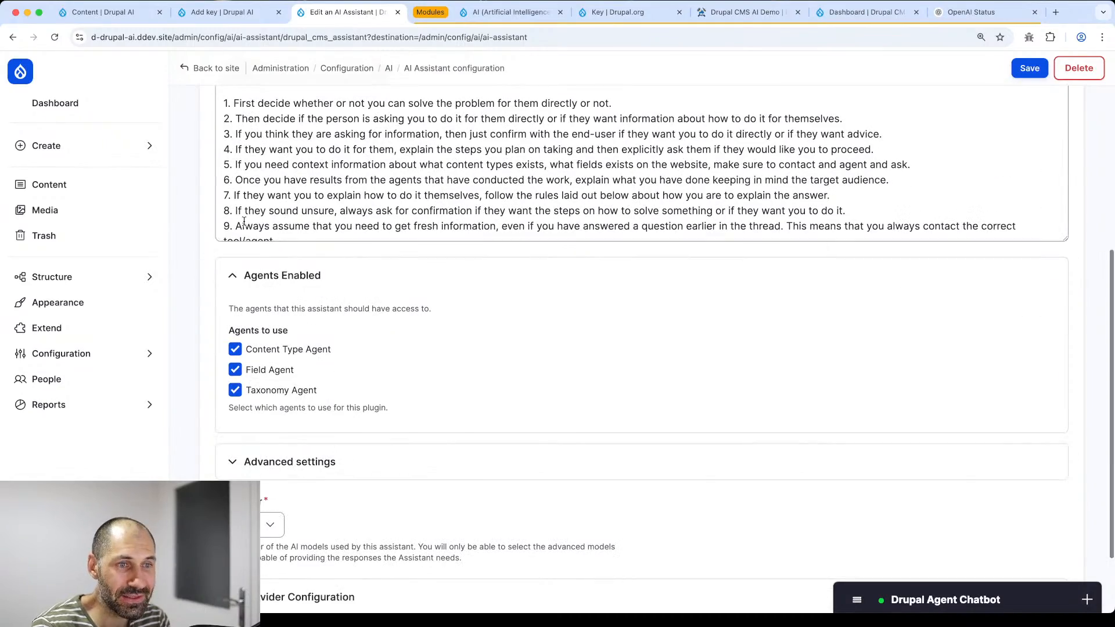
pyautogui.scroll(-3, 371, 167)
pyautogui.scroll(-5, 370, 167)
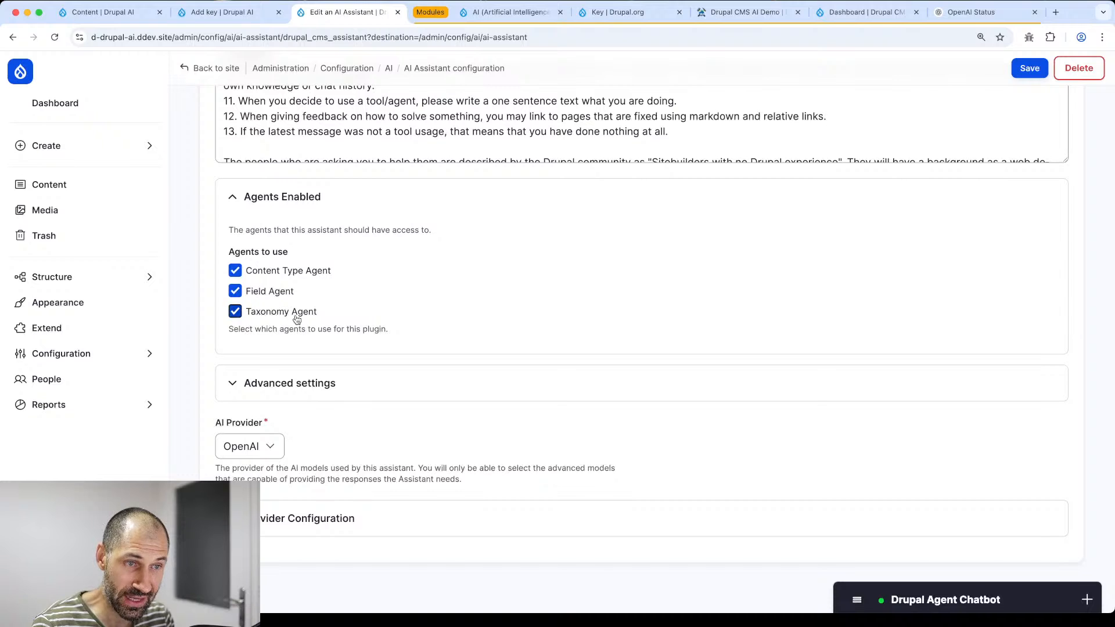
pyautogui.scroll(15, 178, 331)
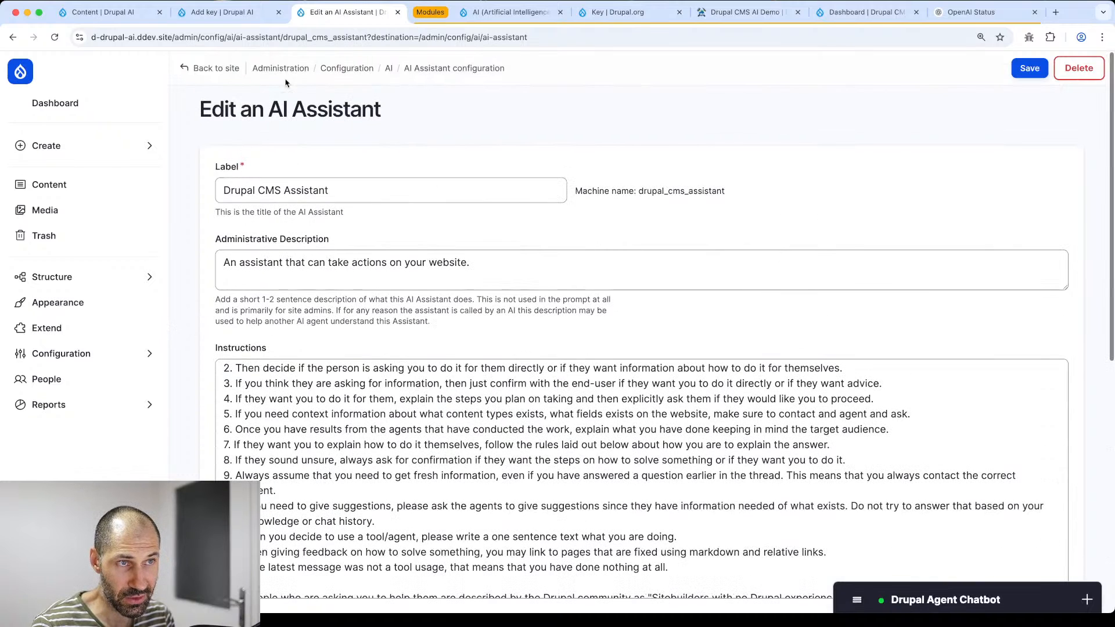
# - Go from the AI configuration overview to the AI Agents Settings list
pyautogui.click(390, 69)
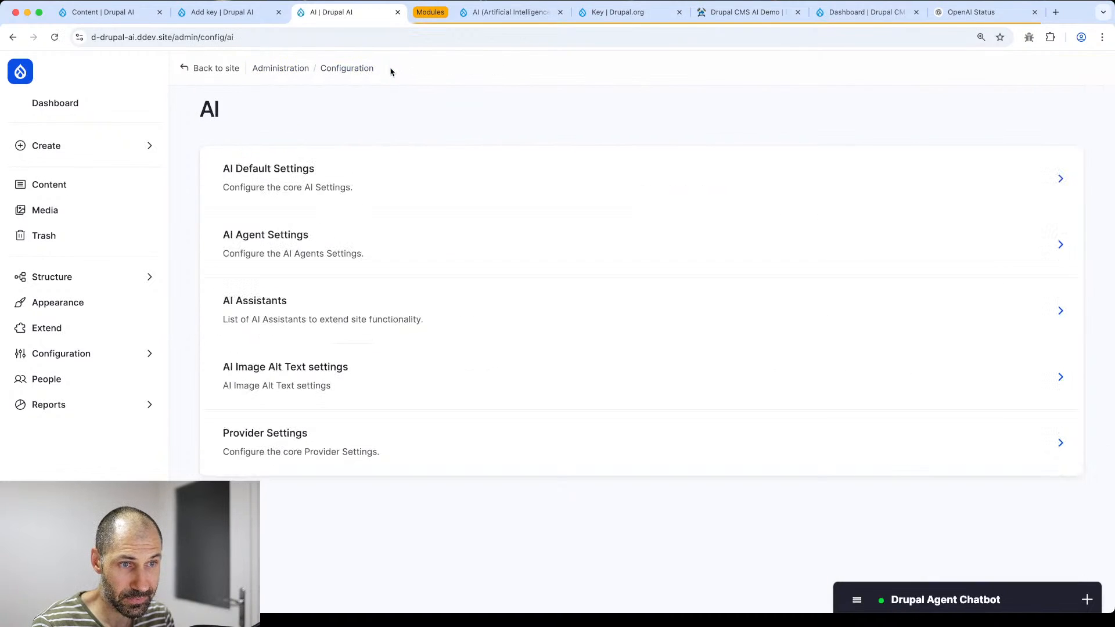
pyautogui.click(315, 244)
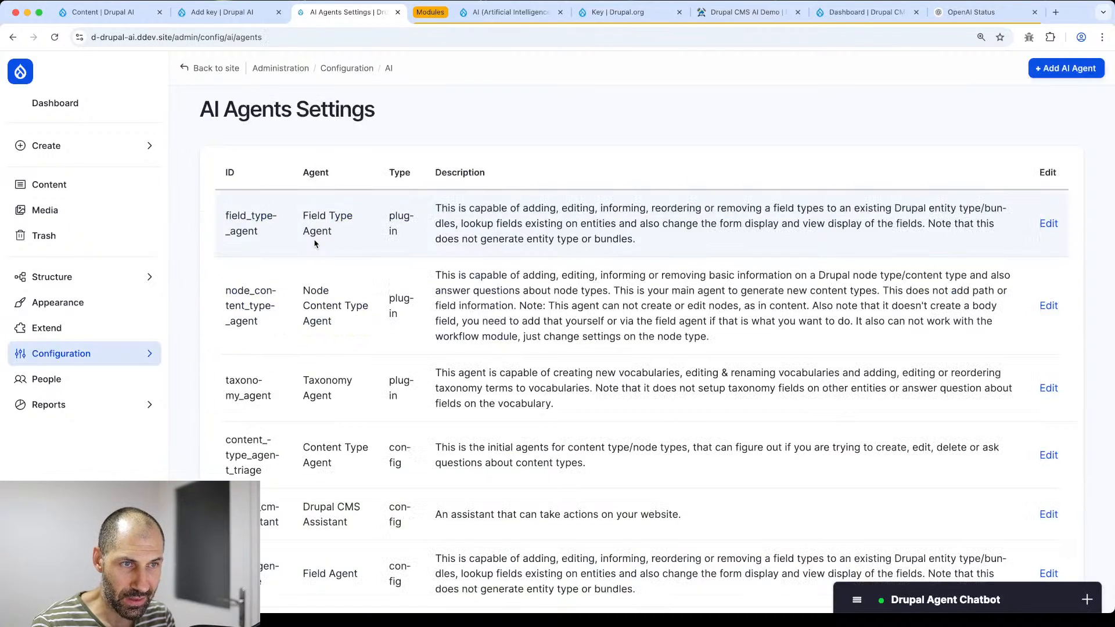
pyautogui.scroll(-3, 316, 245)
pyautogui.scroll(3, 319, 249)
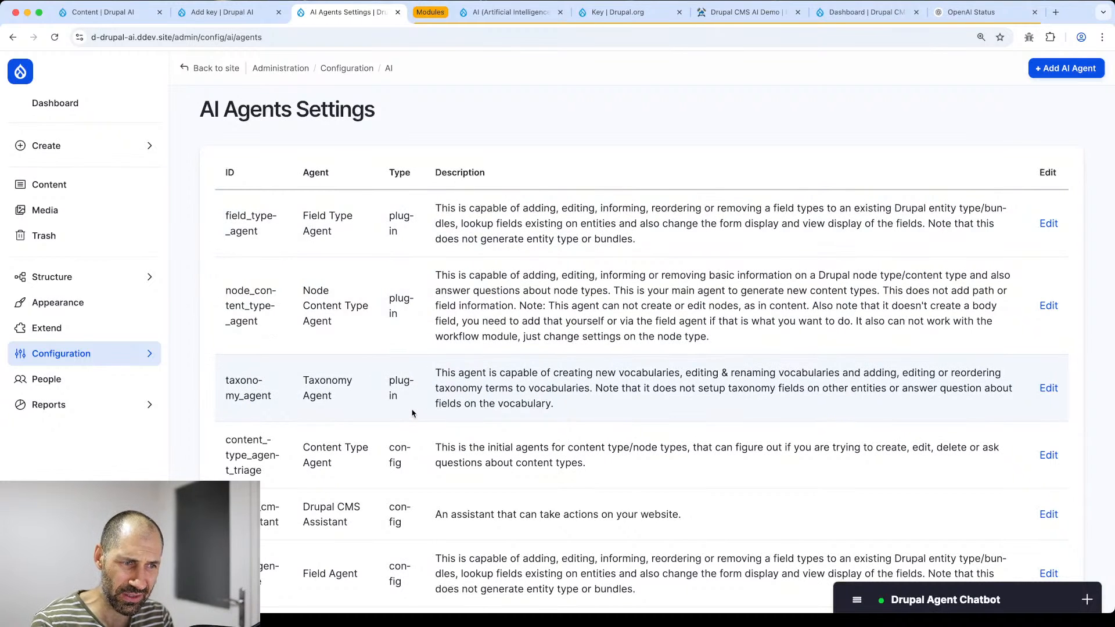
pyautogui.scroll(-3, 412, 412)
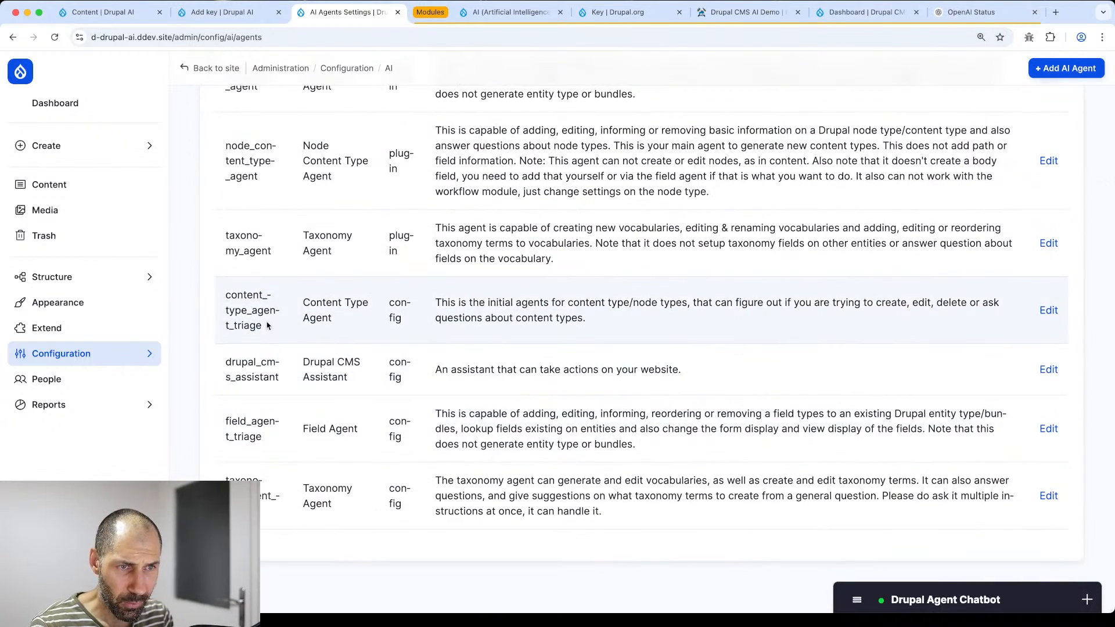
# - Highlight the drupal_cms_assistant, content_type_agent_triage, field_agent_triage and taxonomy agent machine names
pyautogui.moveTo(225, 363); pyautogui.dragTo(292, 374)
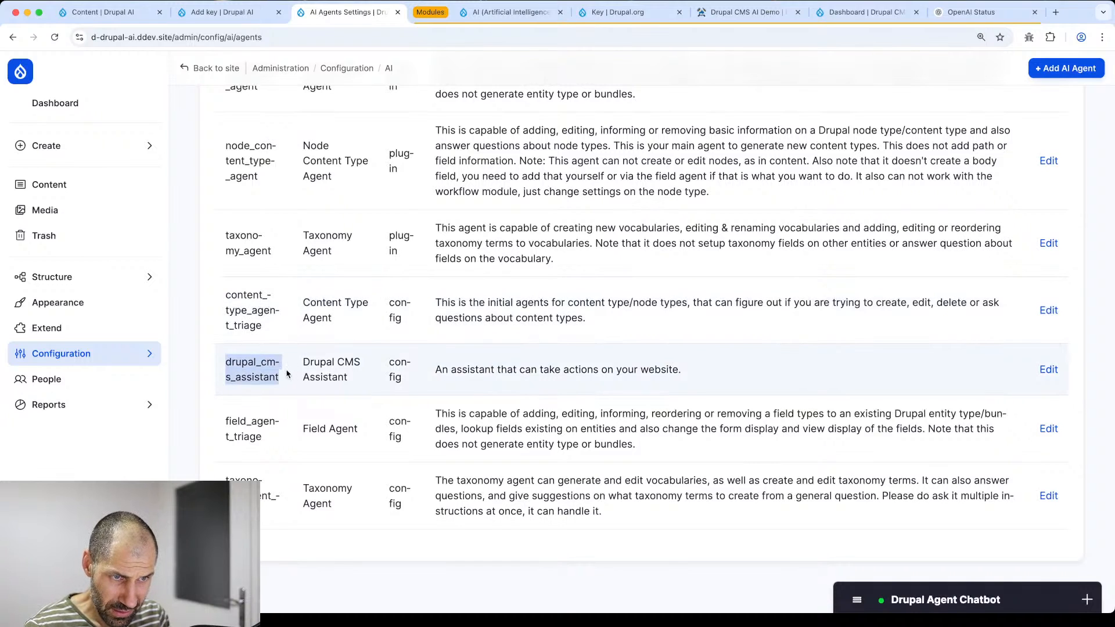
pyautogui.click(288, 373)
pyautogui.moveTo(225, 296); pyautogui.dragTo(279, 335)
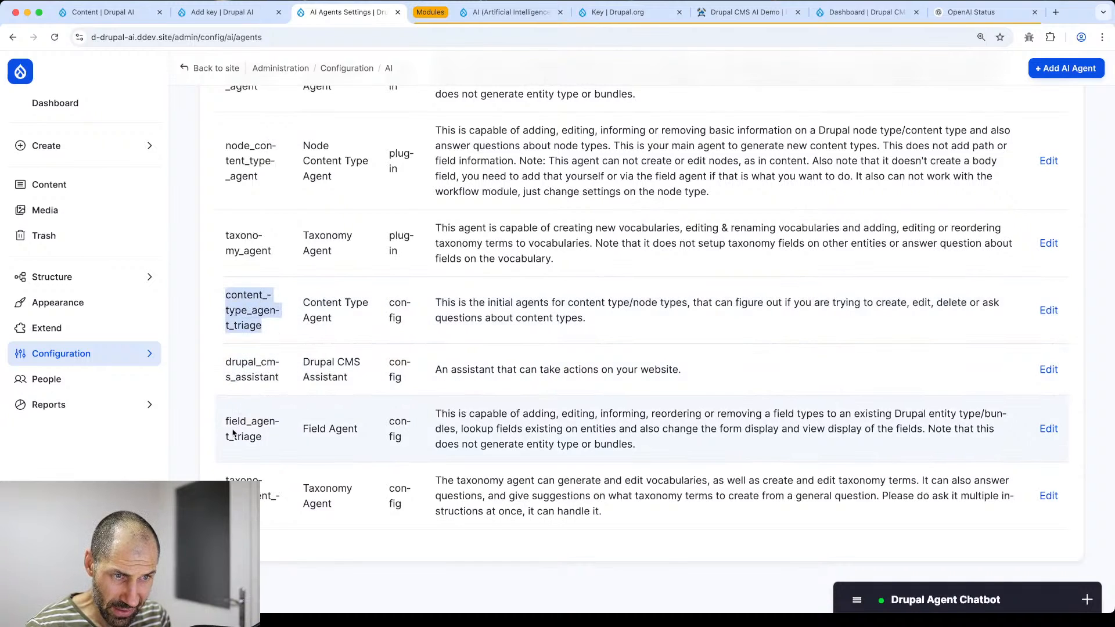
pyautogui.moveTo(225, 423); pyautogui.dragTo(267, 445)
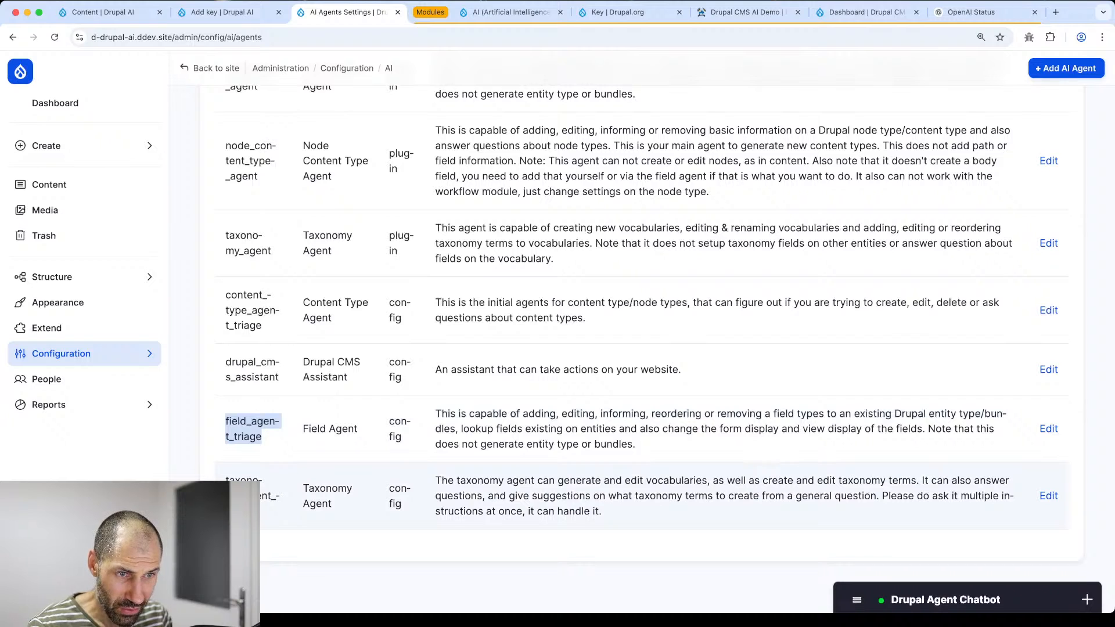
pyautogui.moveTo(227, 478); pyautogui.dragTo(268, 522)
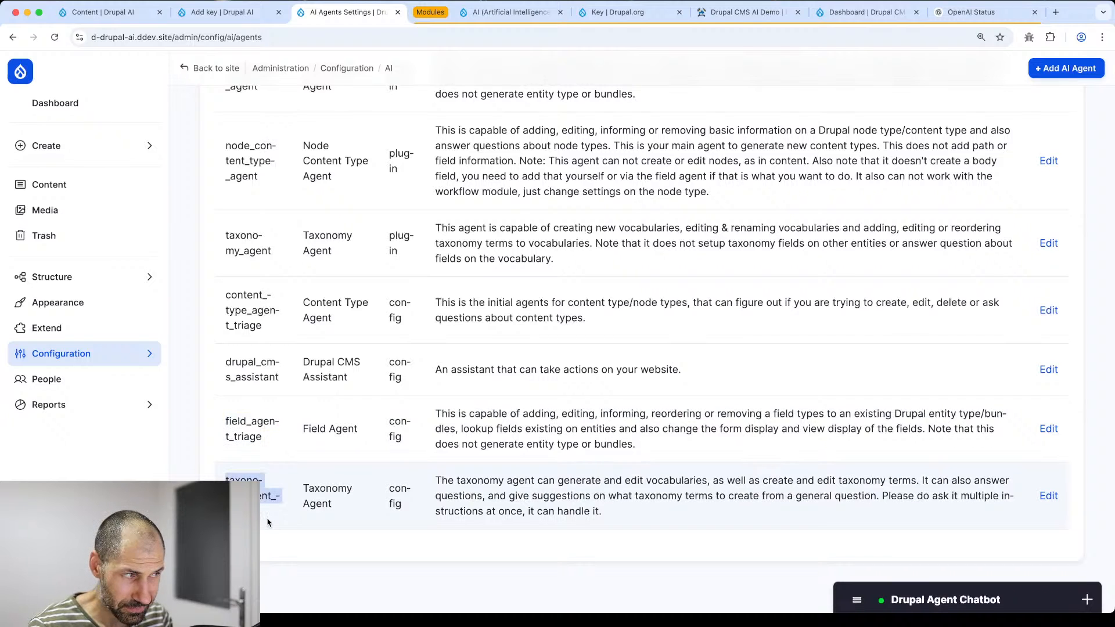
pyautogui.doubleClick(241, 320)
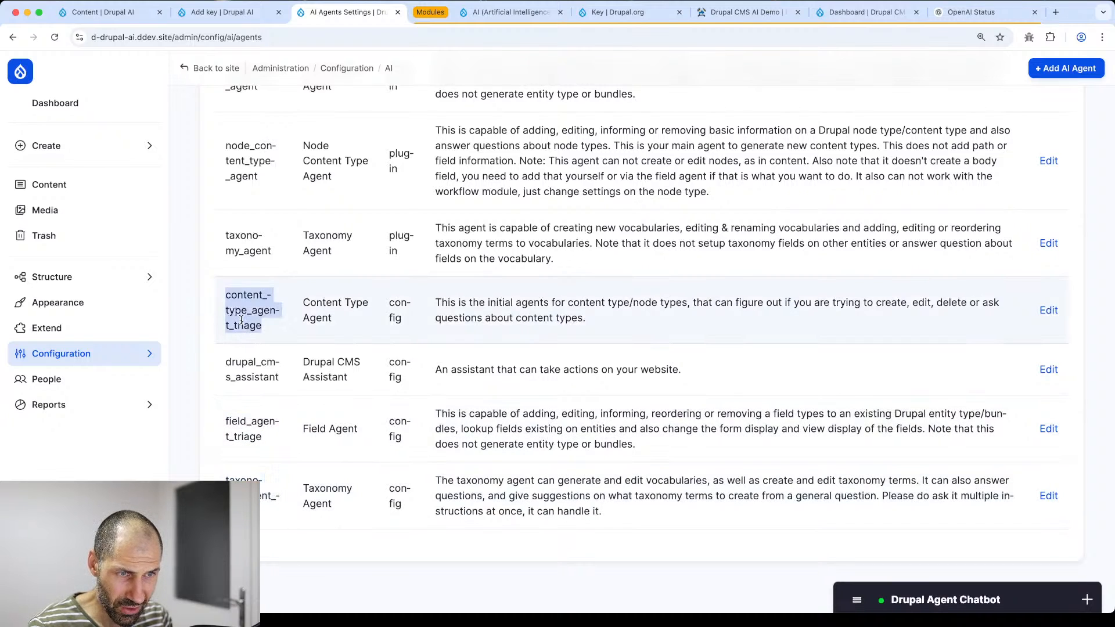
# - Edit content_type_agent_triage and review its Agent Instructions, Modification Tools and Information Tools
pyautogui.click(1051, 311)
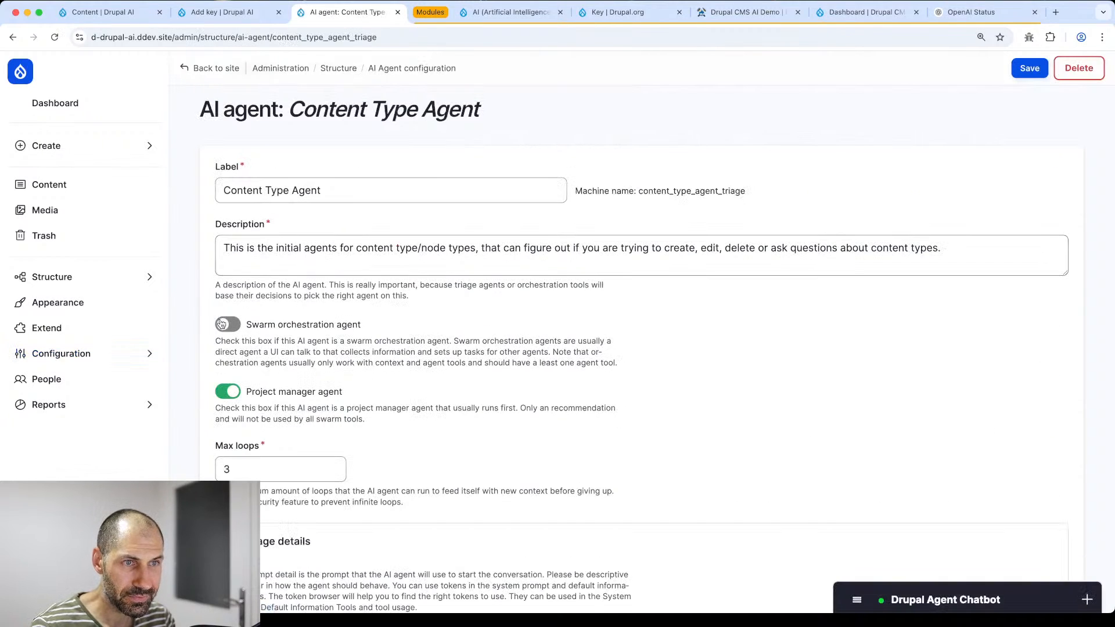
pyautogui.scroll(-2, 199, 325)
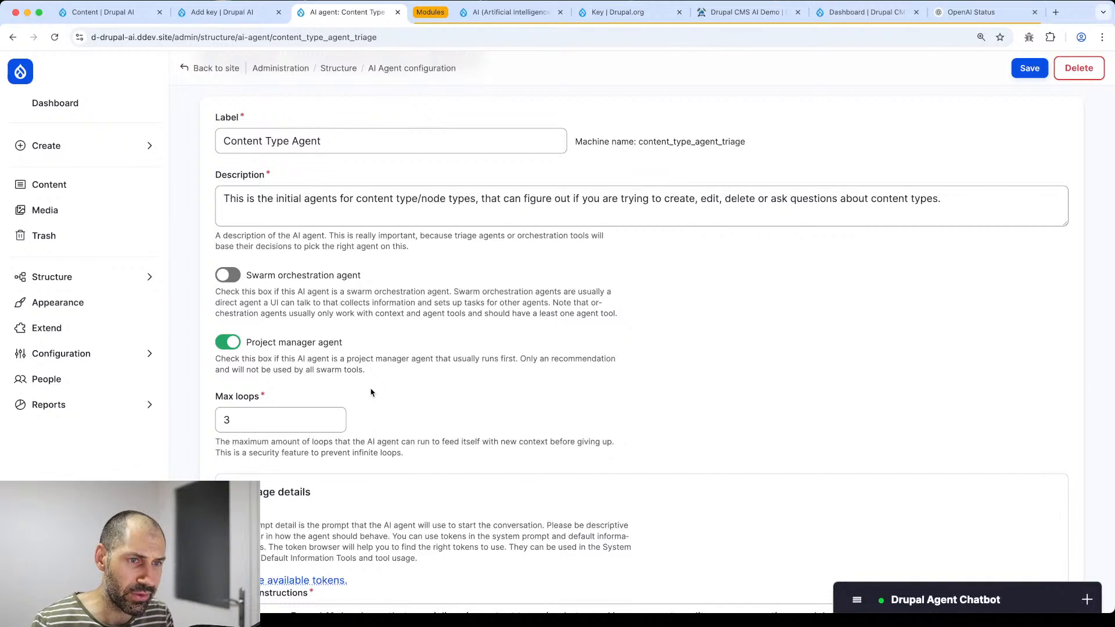
pyautogui.scroll(-2, 306, 289)
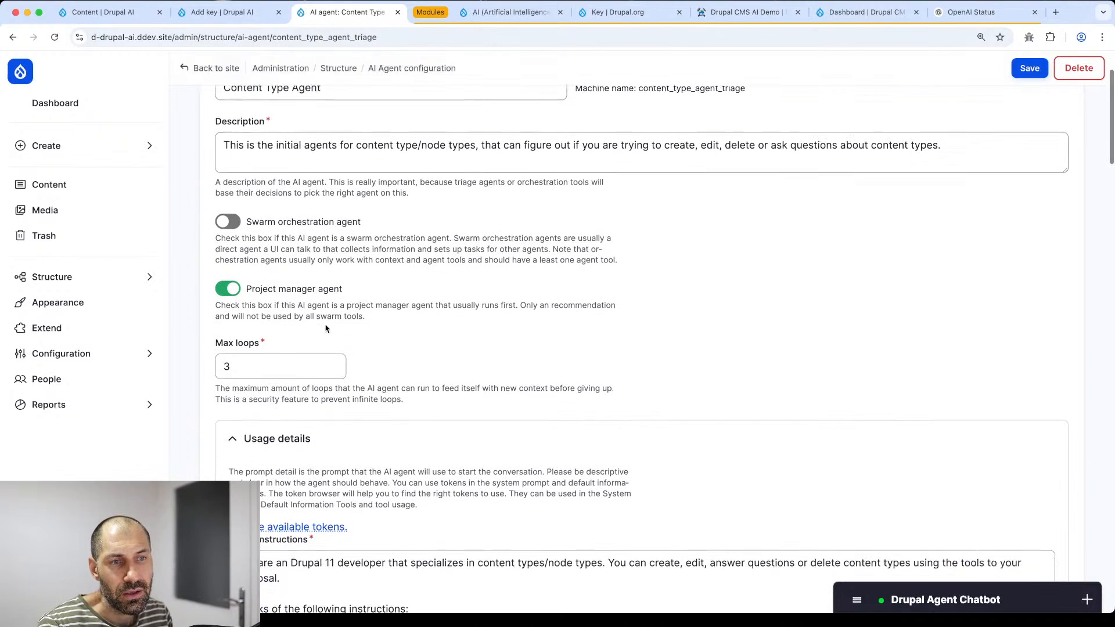
pyautogui.click(223, 373)
pyautogui.scroll(-10, 251, 372)
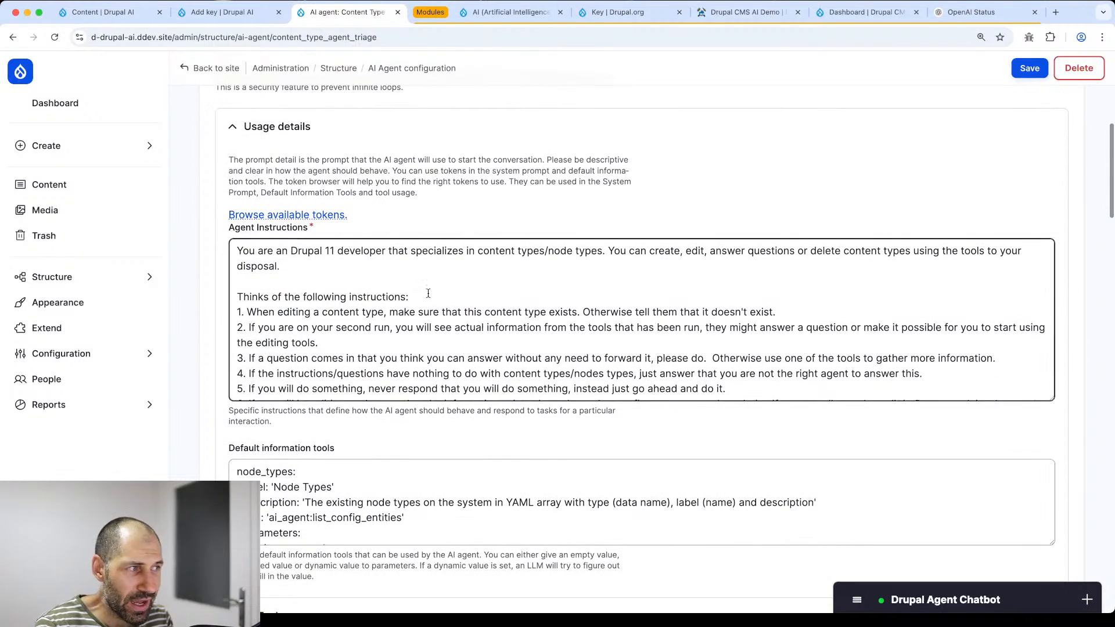
pyautogui.scroll(-3, 433, 292)
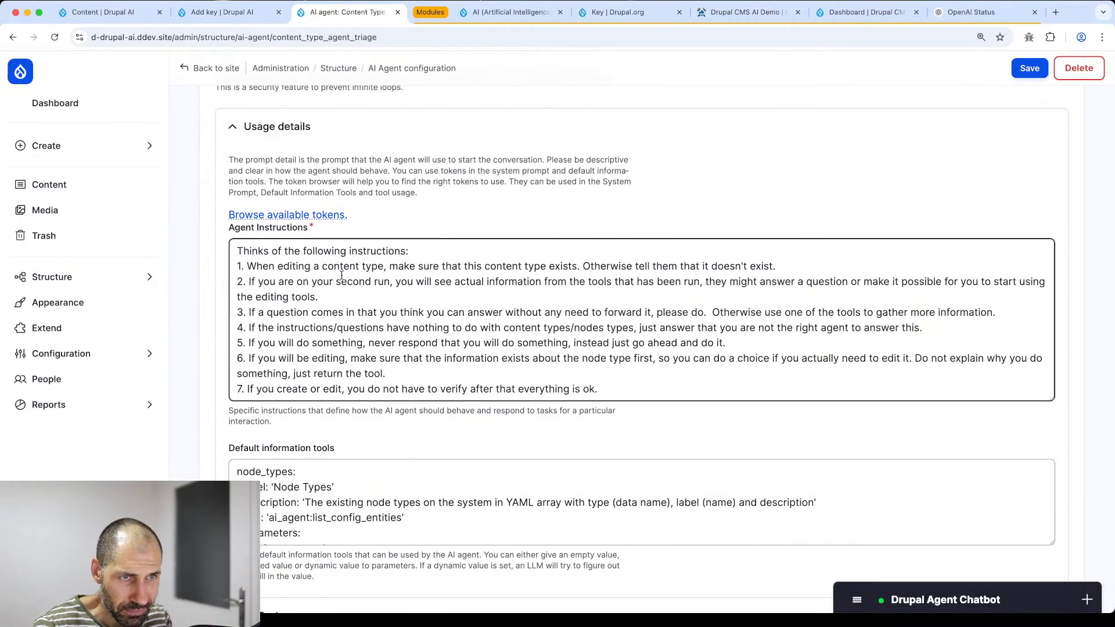
pyautogui.scroll(-19, 215, 296)
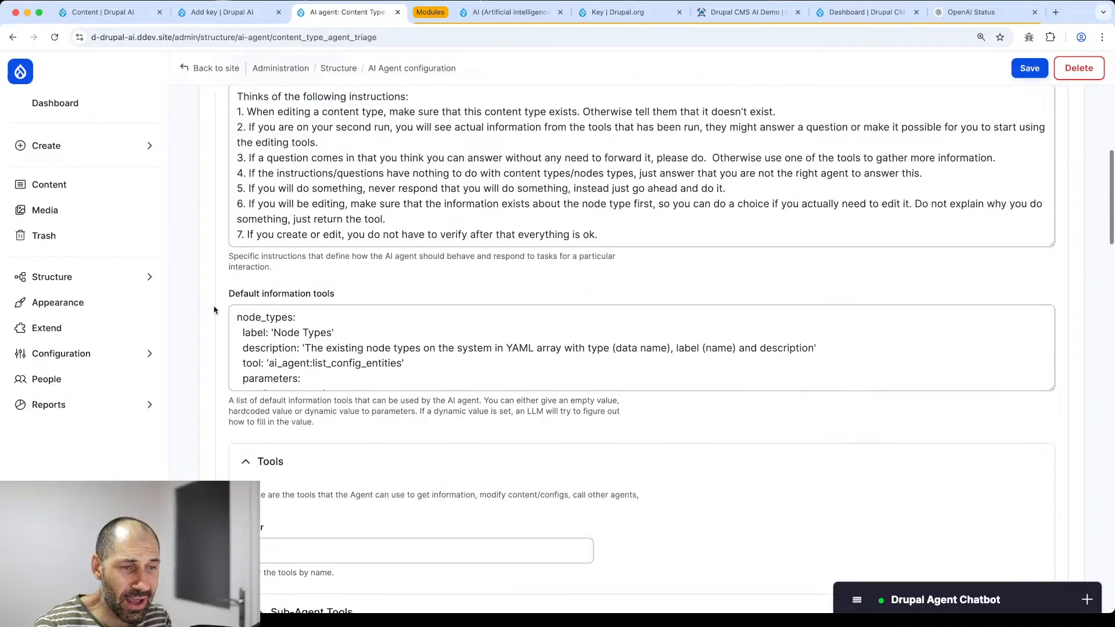
pyautogui.scroll(-15, 220, 297)
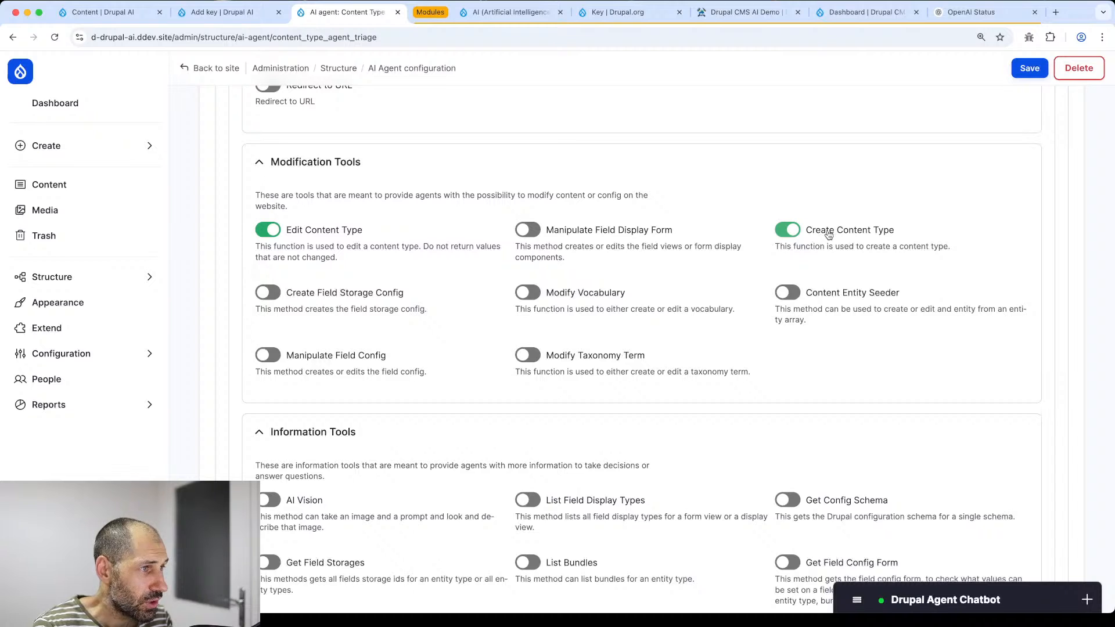
pyautogui.scroll(-6, 720, 279)
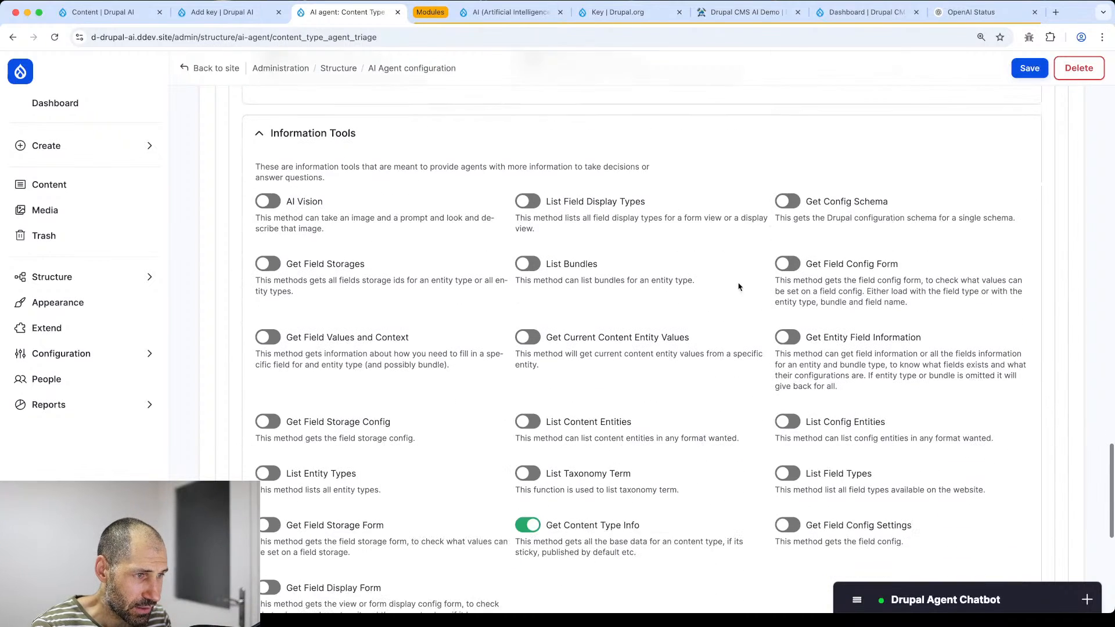
pyautogui.scroll(-5, 634, 395)
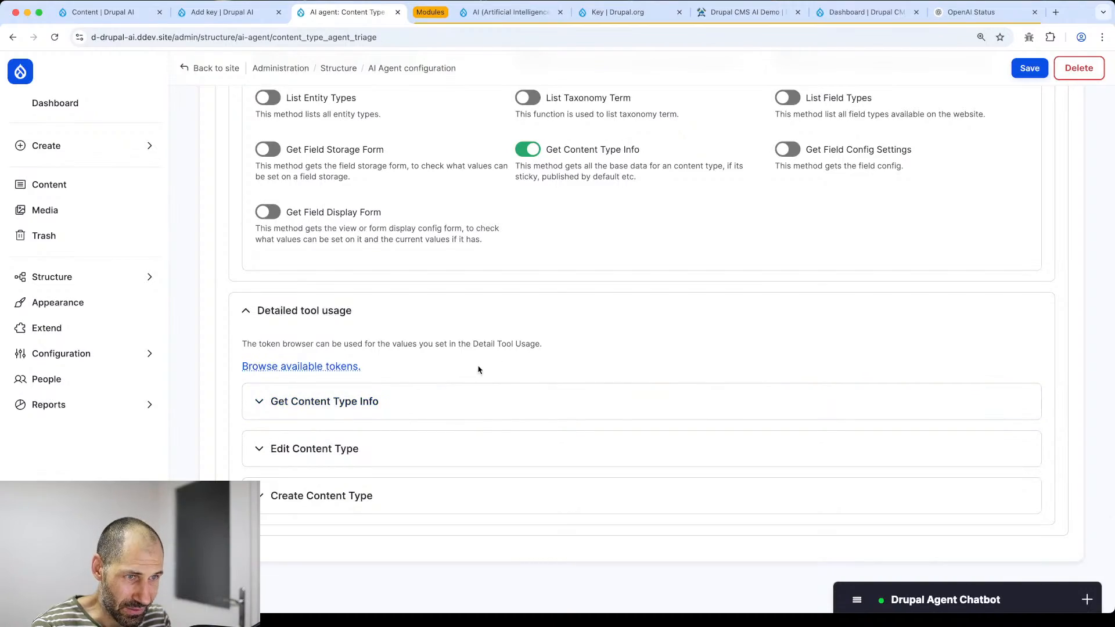
pyautogui.scroll(20, 479, 368)
pyautogui.scroll(4, 481, 364)
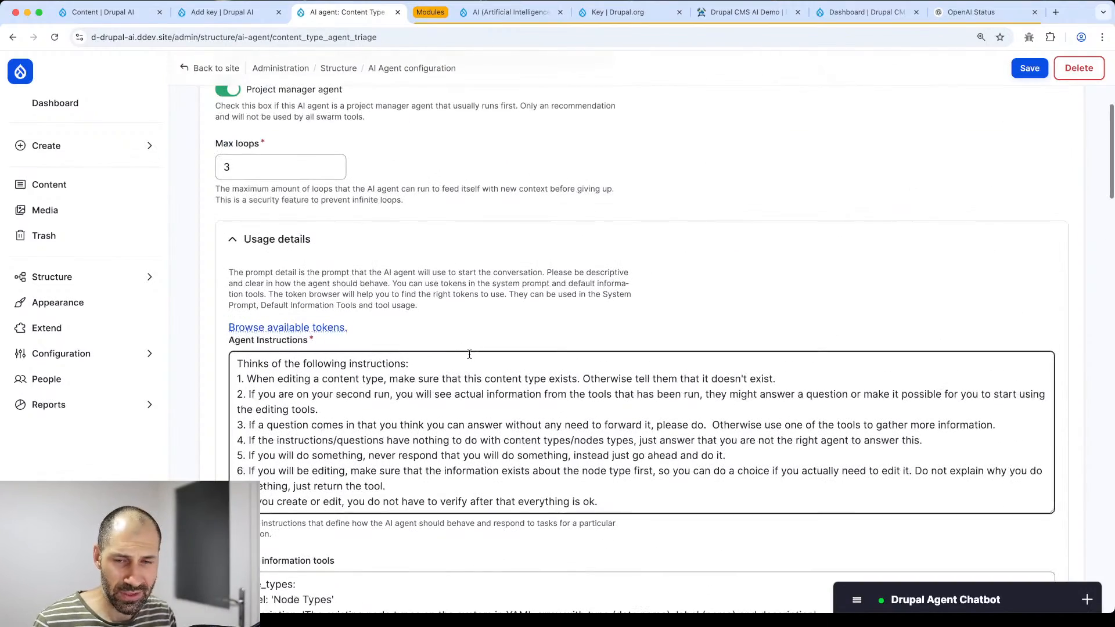
# - Filter the Extend module list for 'logg', tick AI Logging, and install it
pyautogui.moveTo(71, 358)
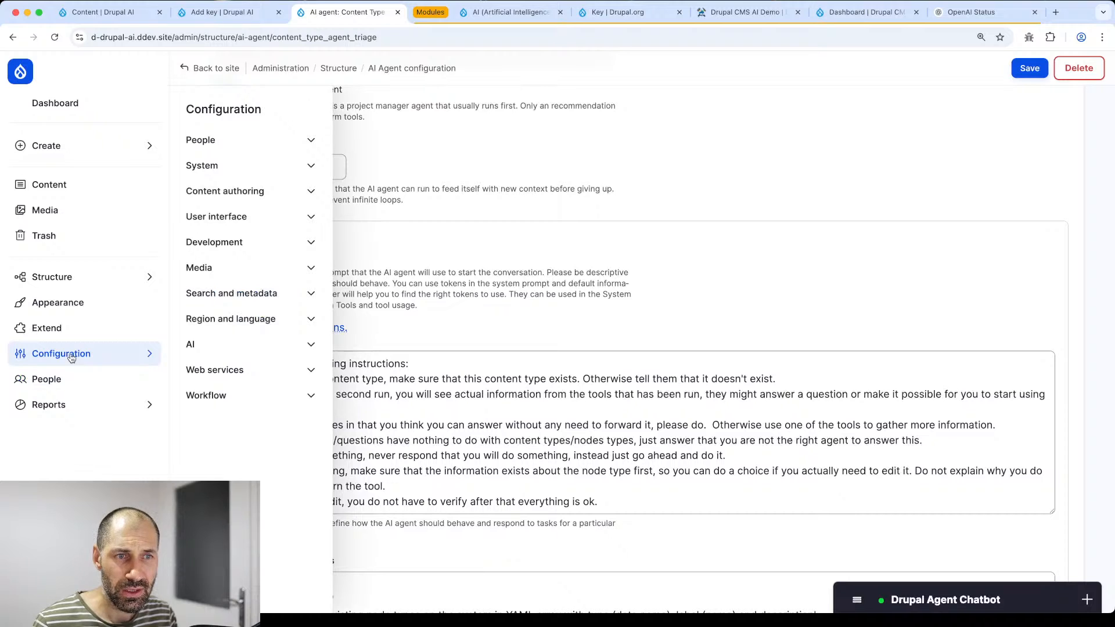
pyautogui.keyDown('super'); pyautogui.click(46, 328); pyautogui.keyUp('super')
pyautogui.click(428, 16)
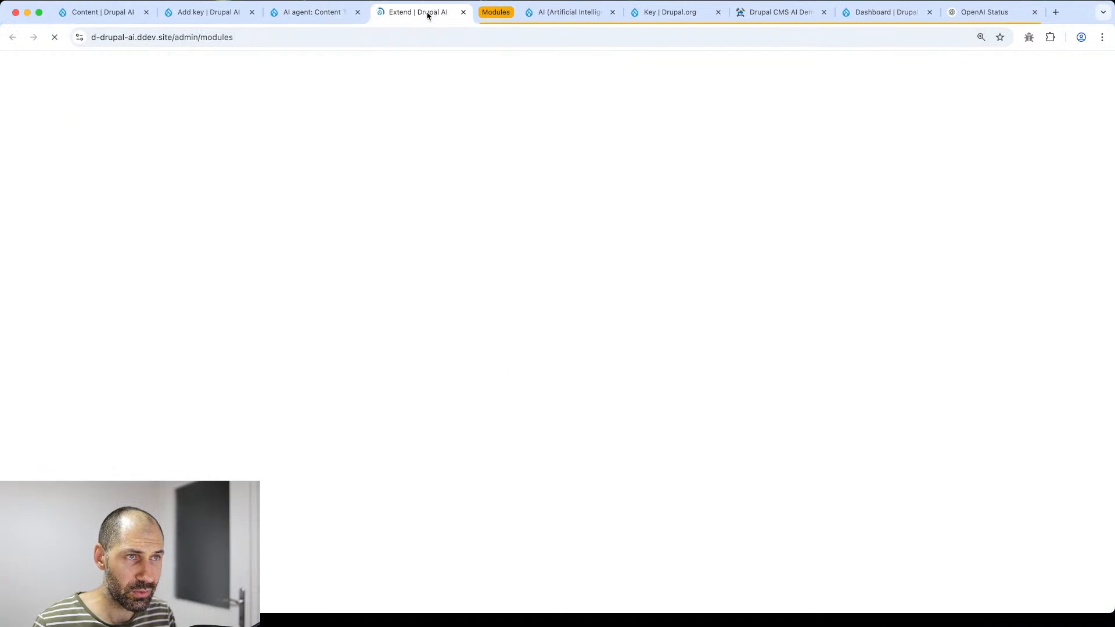
pyautogui.click(285, 301)
pyautogui.write('logg')
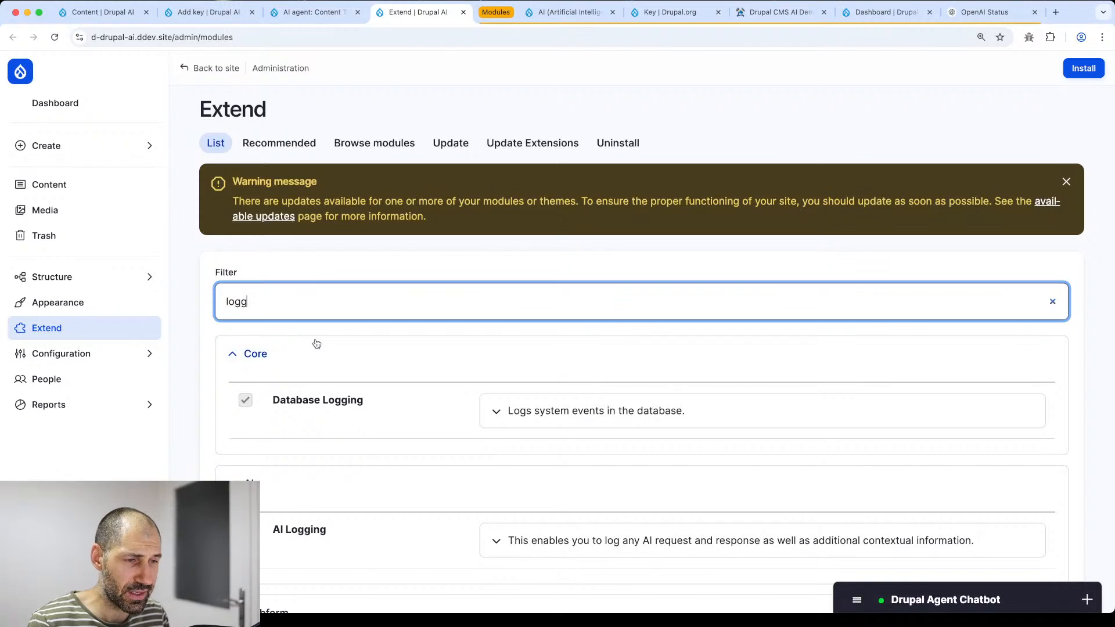
pyautogui.scroll(-3, 316, 345)
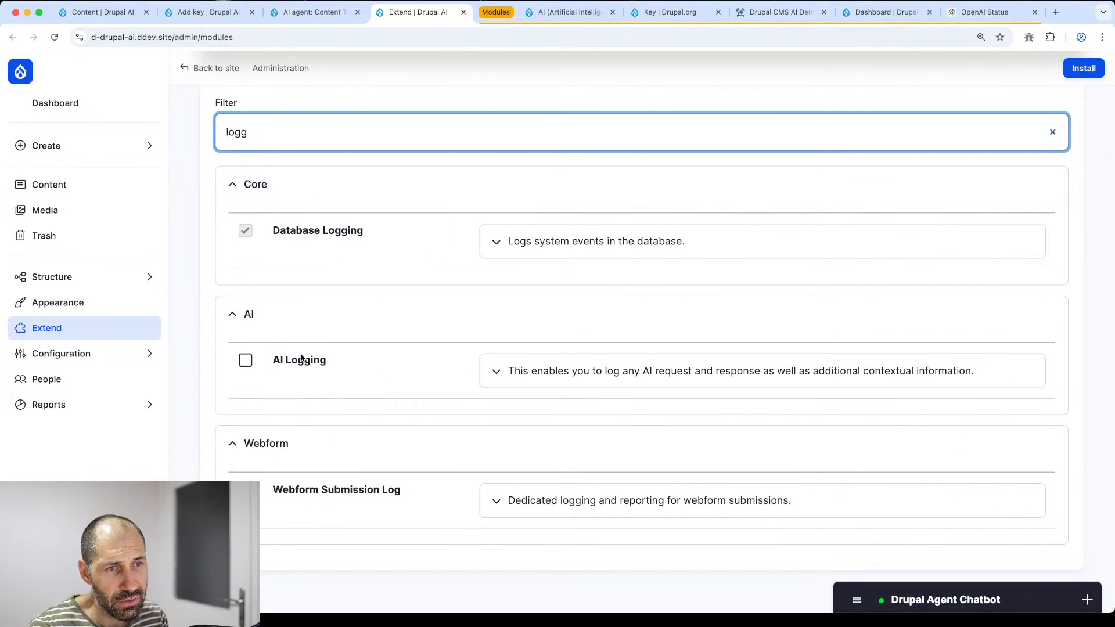
pyautogui.click(246, 361)
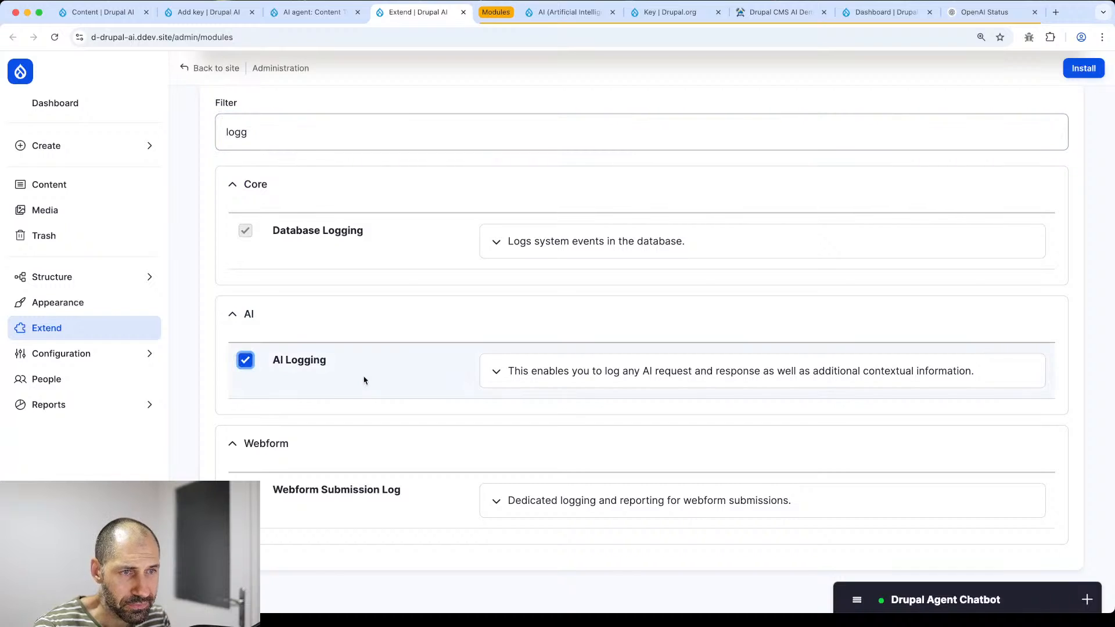
pyautogui.click(1088, 70)
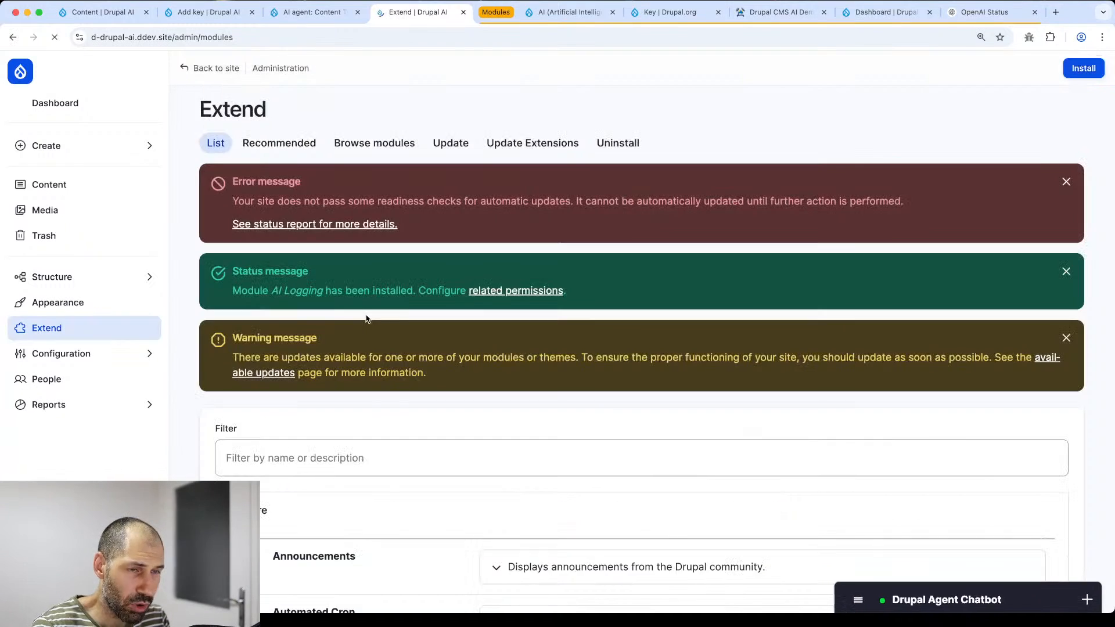
# - Enable automatic logging of AI requests and responses, save, and open the empty AI Logs list
pyautogui.moveTo(79, 353)
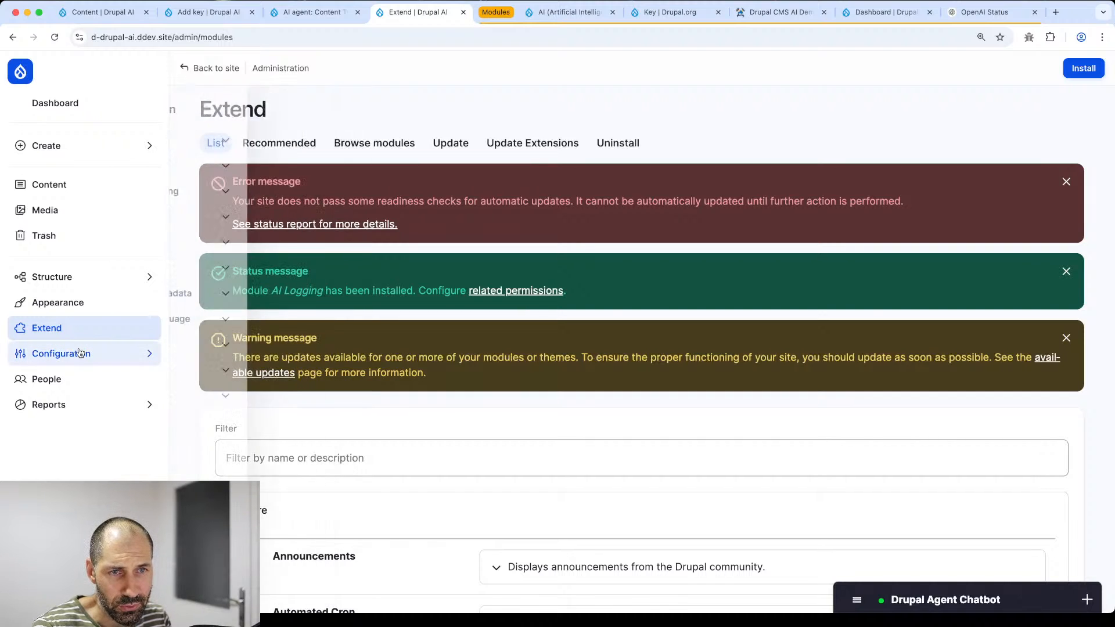
pyautogui.click(251, 345)
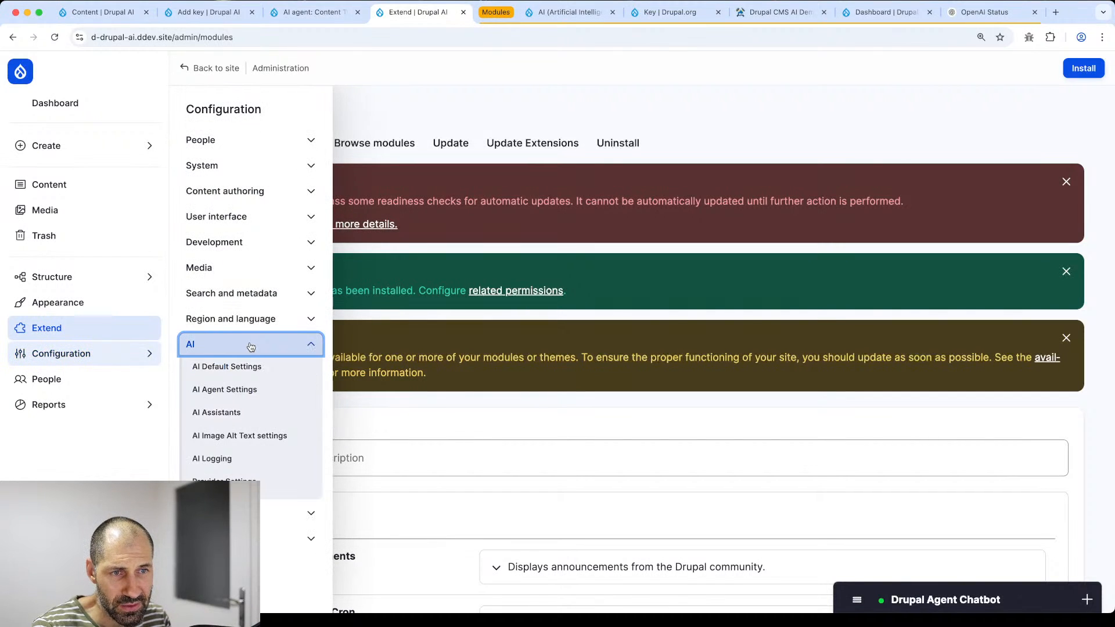
pyautogui.click(251, 460)
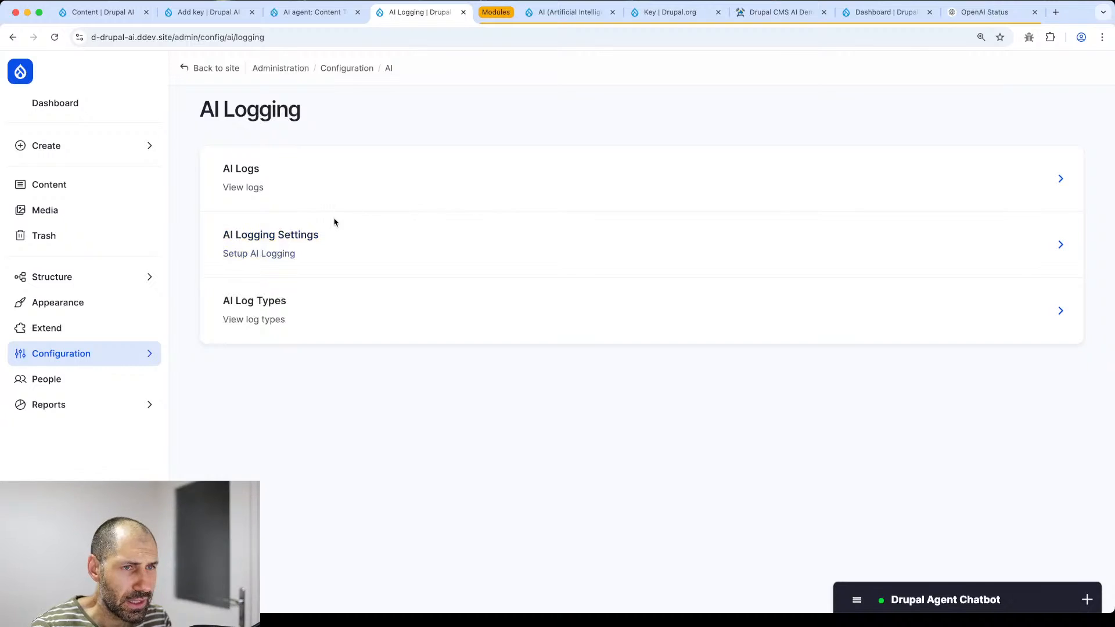
pyautogui.click(323, 246)
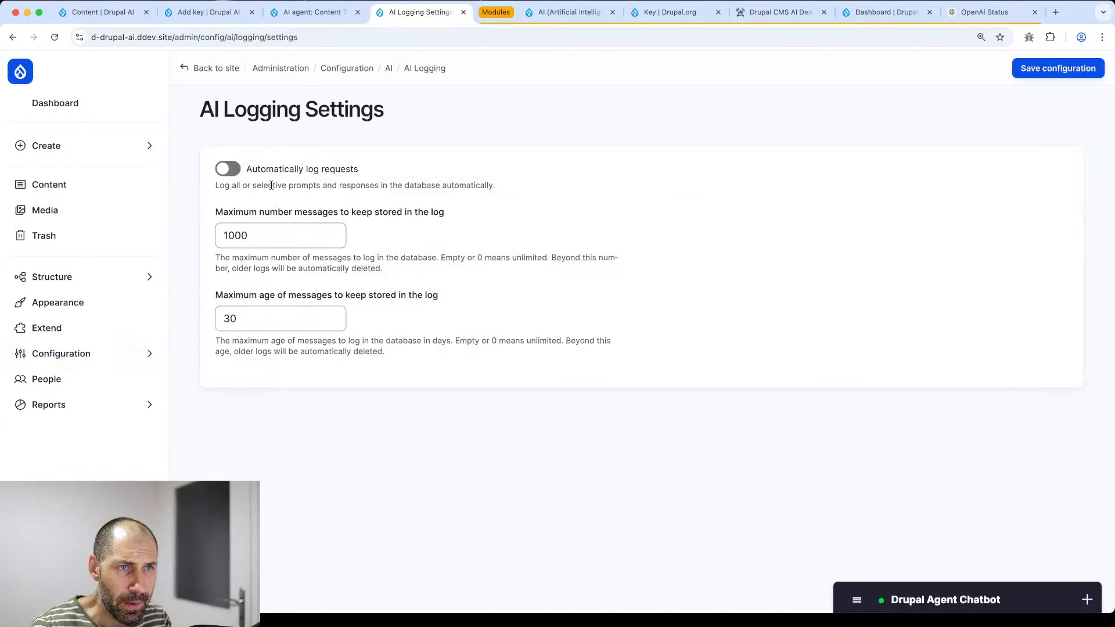
pyautogui.click(231, 169)
pyautogui.click(228, 213)
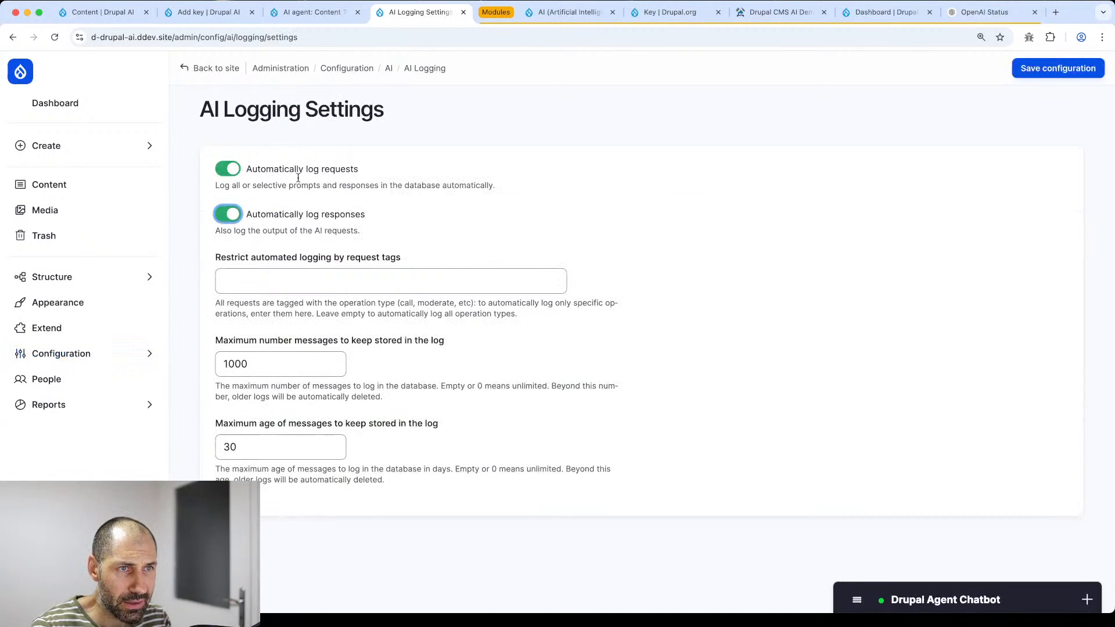
pyautogui.click(1047, 69)
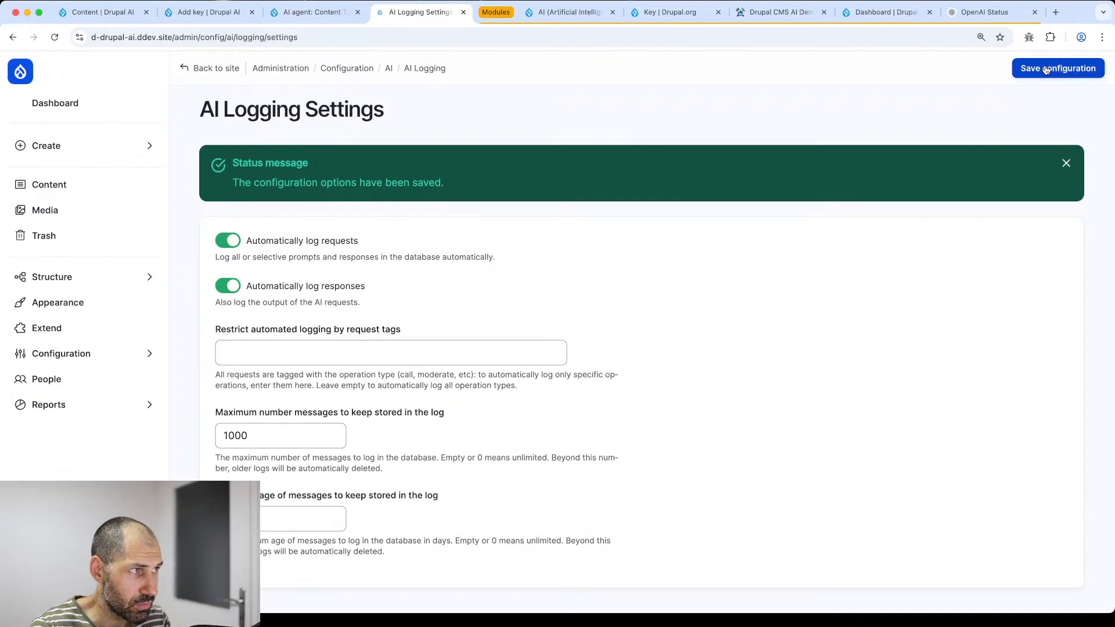
pyautogui.click(414, 68)
pyautogui.click(262, 181)
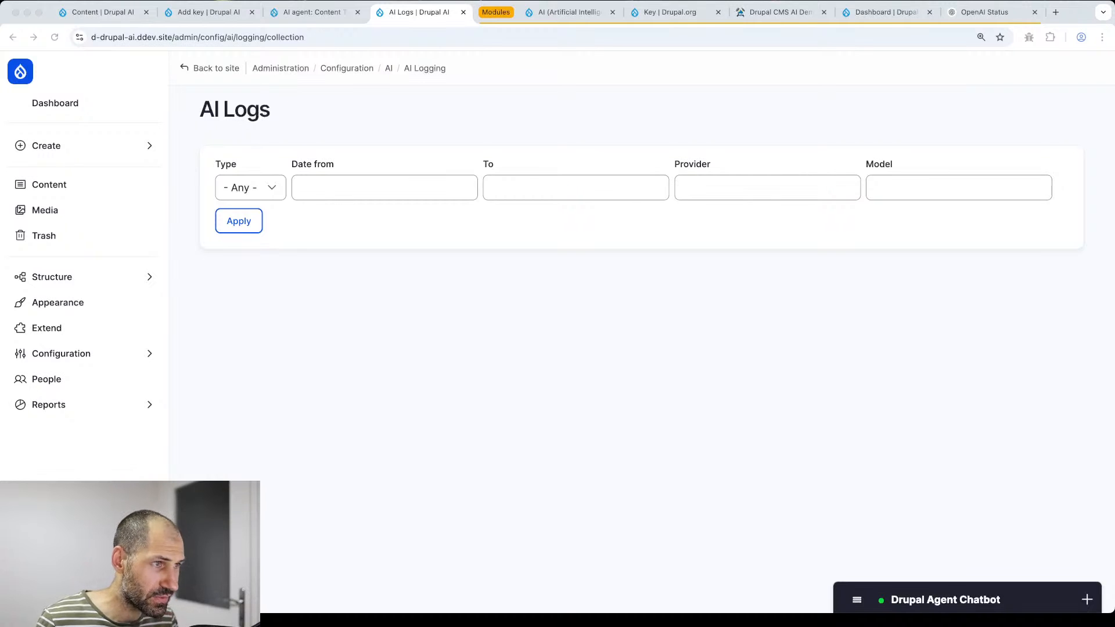
# - Load the pasted drupal.org issue in a new tab and select 'navigation:title' in its title
pyautogui.click(633, 112)
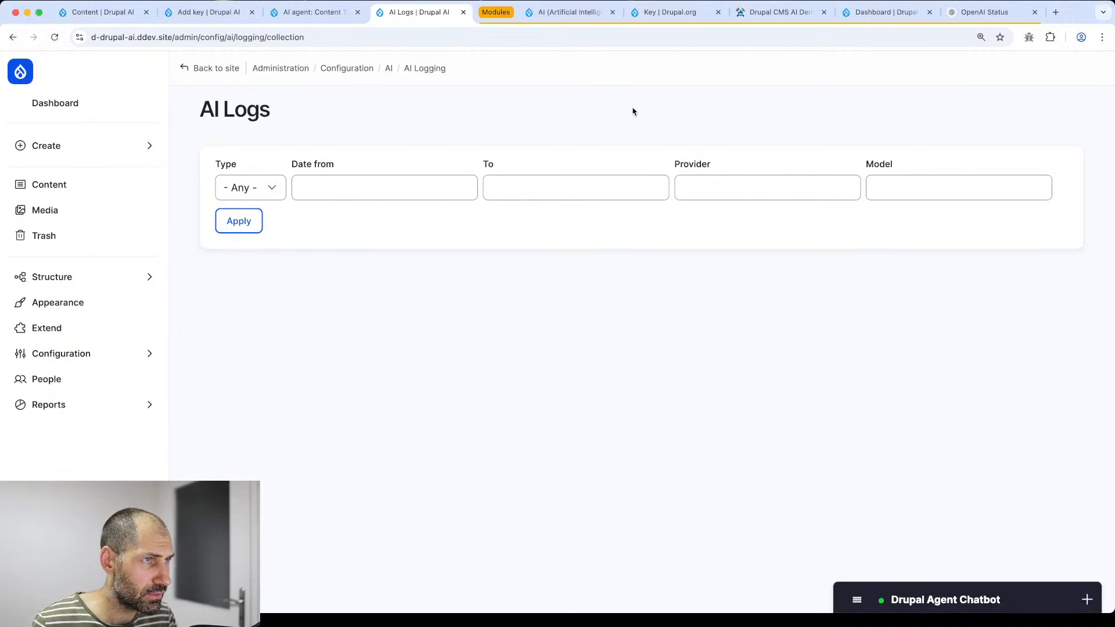
pyautogui.press('super+t')
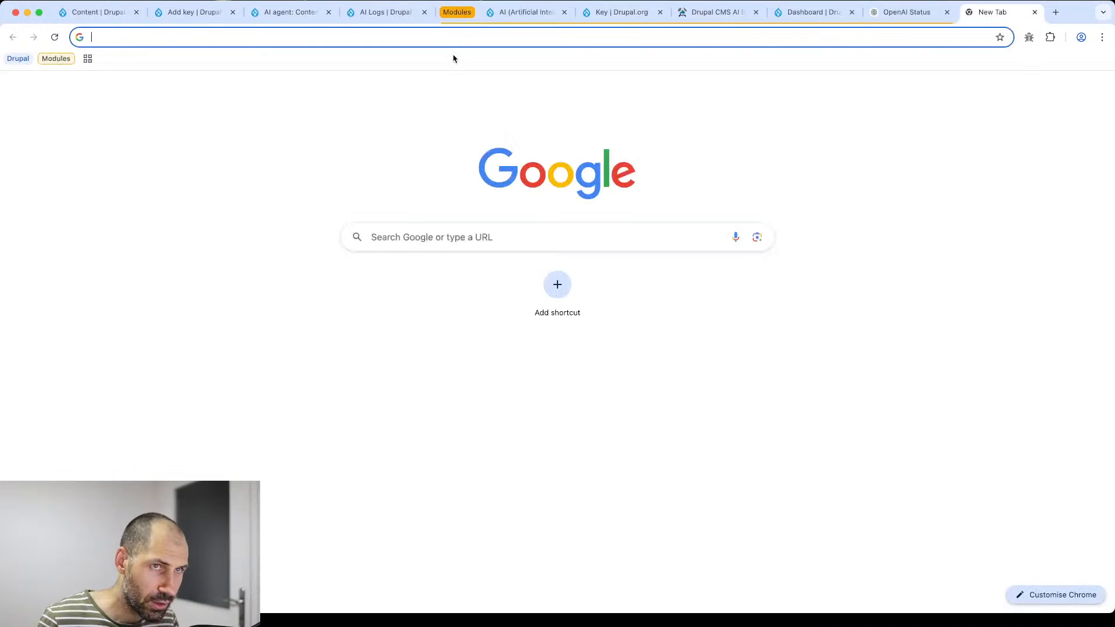
pyautogui.write('https://www.drupal.org/project/drupal/issues/3505182')
pyautogui.press('Return')
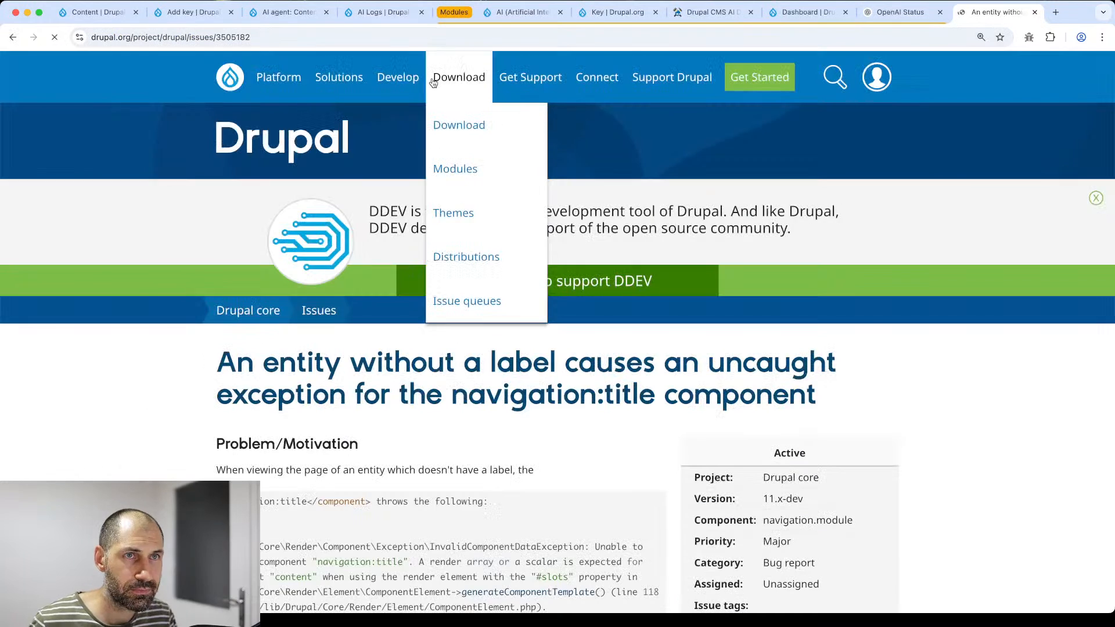
pyautogui.scroll(-5, 229, 388)
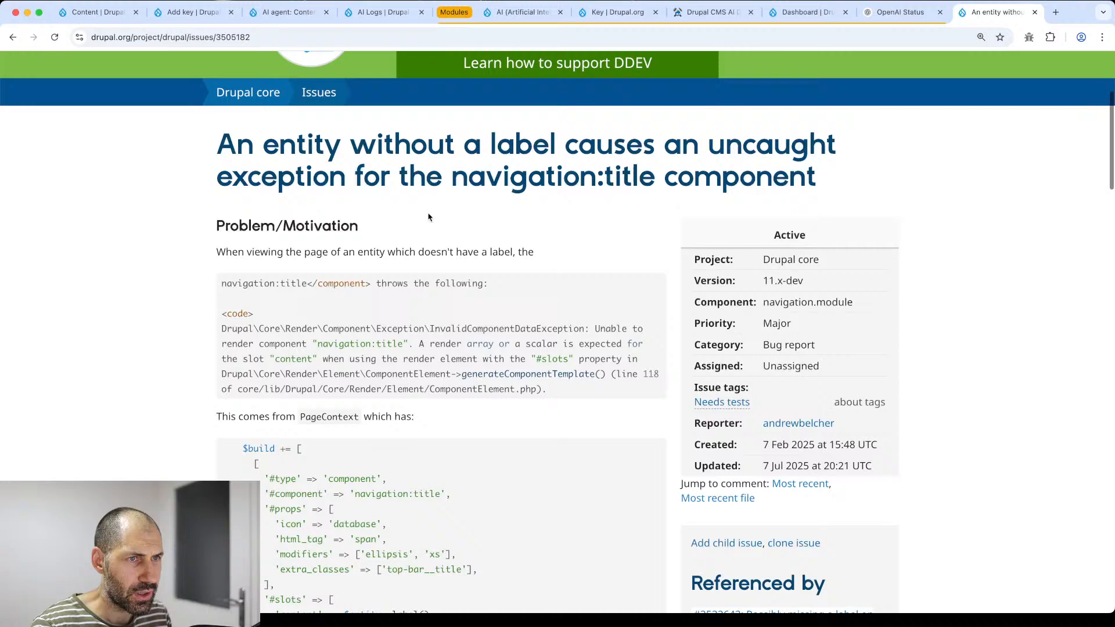
pyautogui.moveTo(456, 176); pyautogui.dragTo(652, 177)
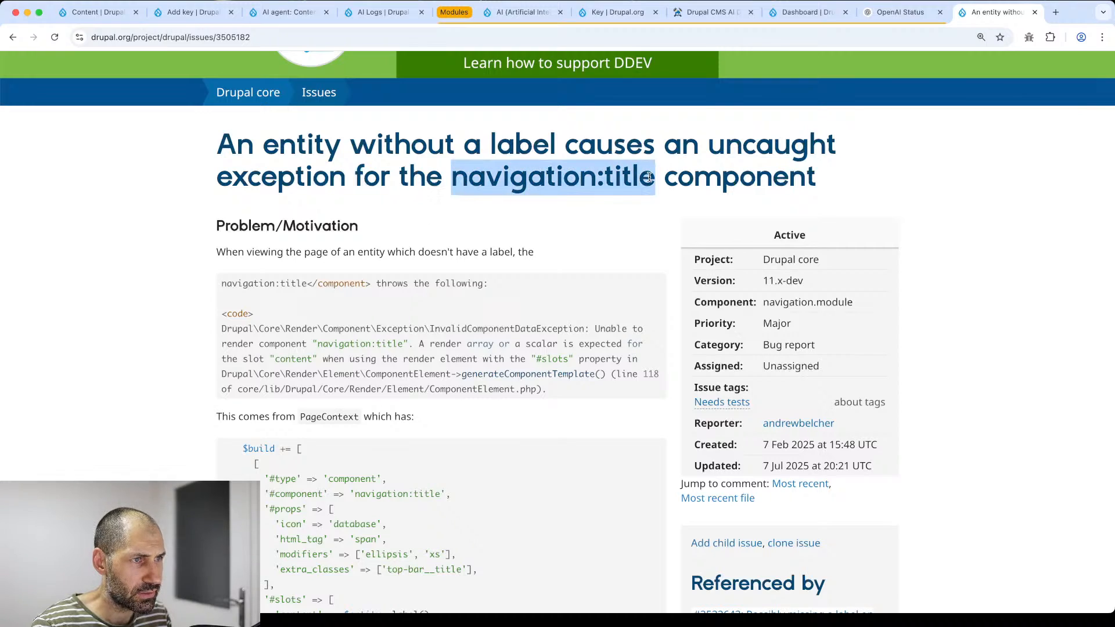
# - Scroll to comment #11 and read its report of the AI logs error
pyautogui.scroll(-20, 608, 215)
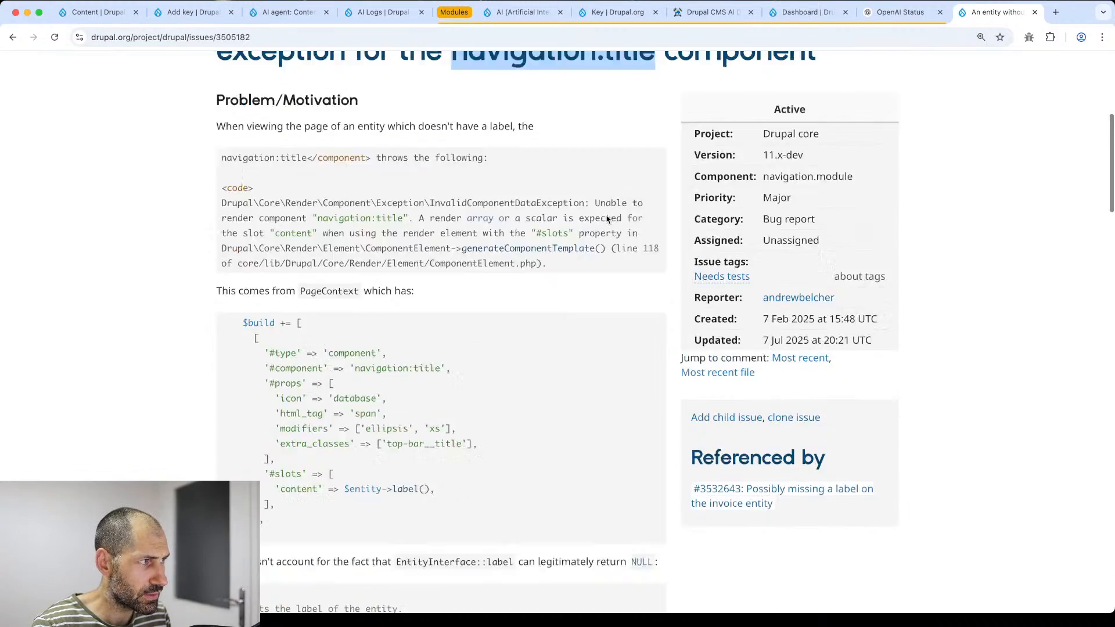
pyautogui.scroll(5, 613, 230)
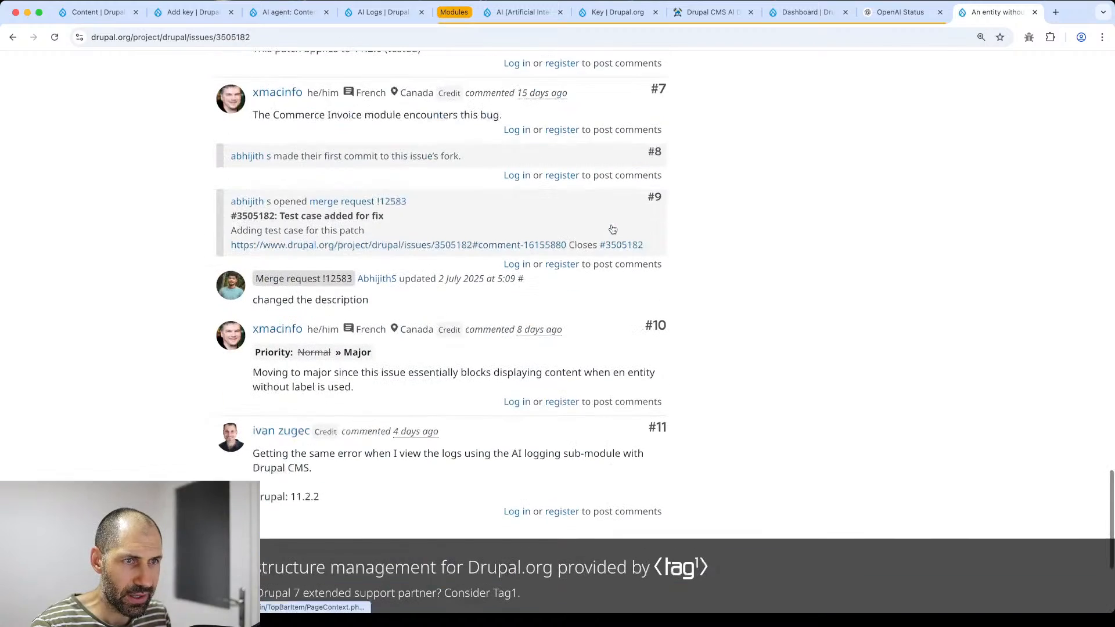
pyautogui.scroll(-5, 613, 230)
pyautogui.moveTo(328, 276); pyautogui.dragTo(226, 220)
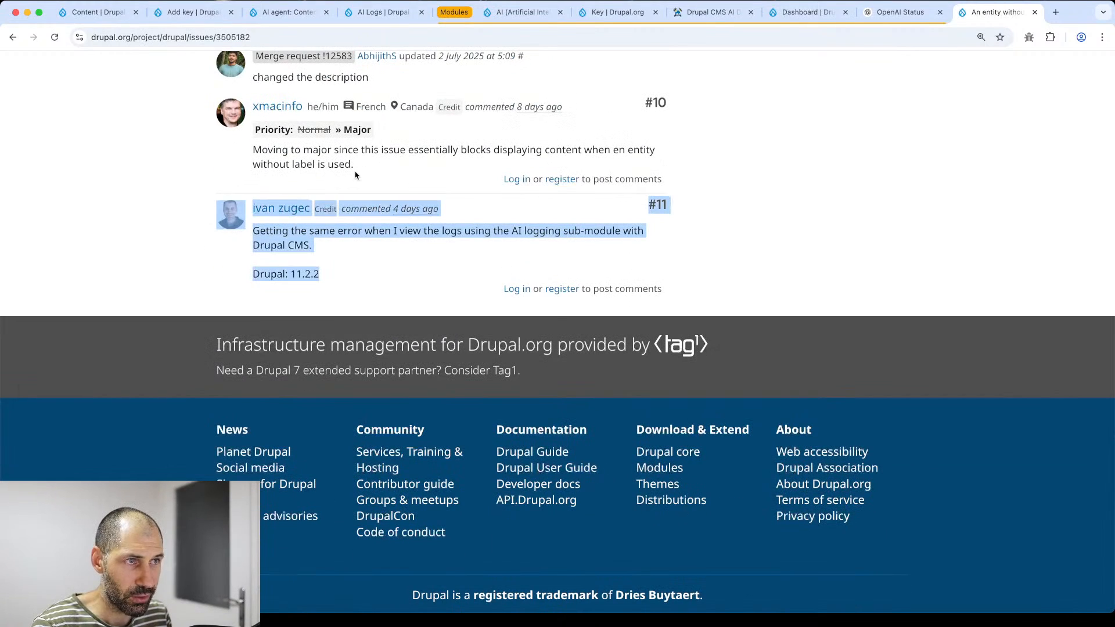
pyautogui.scroll(1, 274, 201)
pyautogui.click(302, 288)
pyautogui.moveTo(388, 297); pyautogui.dragTo(283, 252)
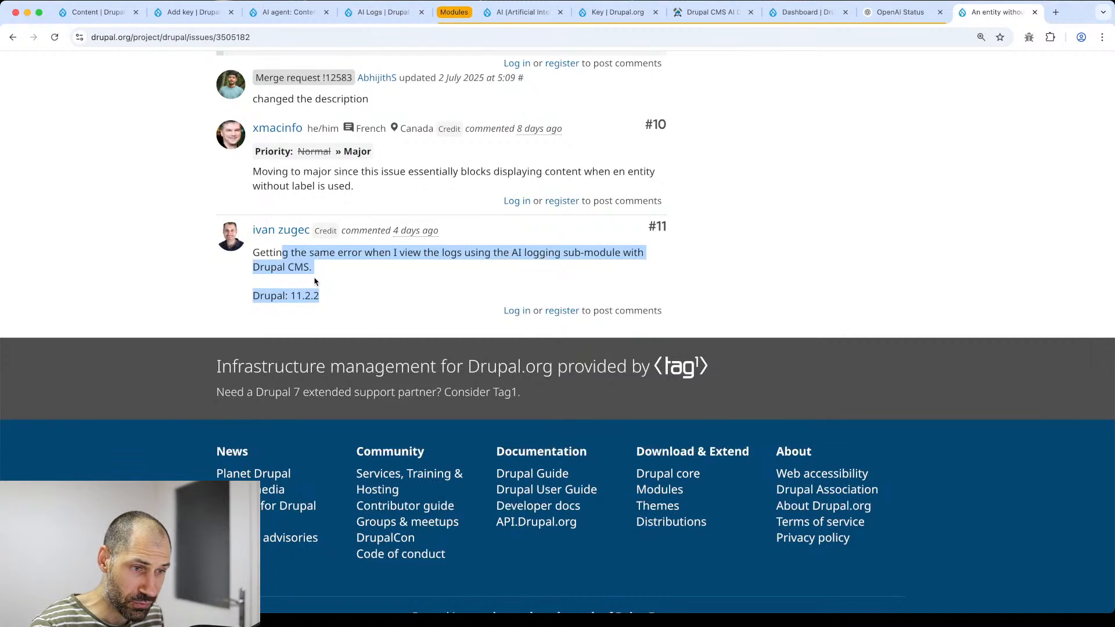
pyautogui.click(327, 283)
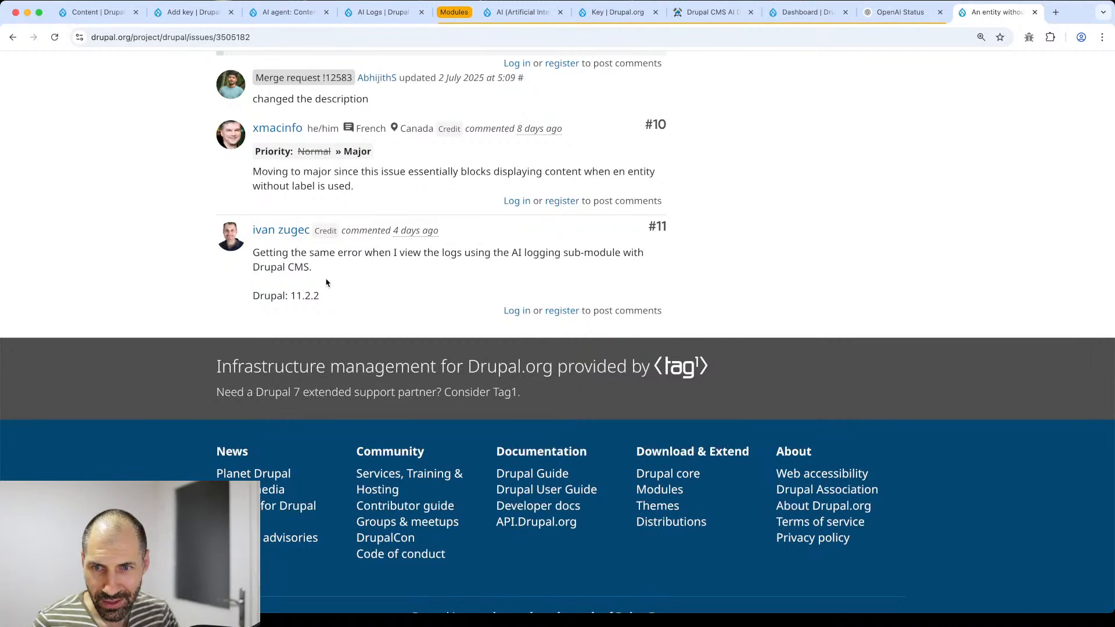
# - From the AI Logs tab, ask the agent chatbot 'Can you list out all the content types'
pyautogui.click(378, 14)
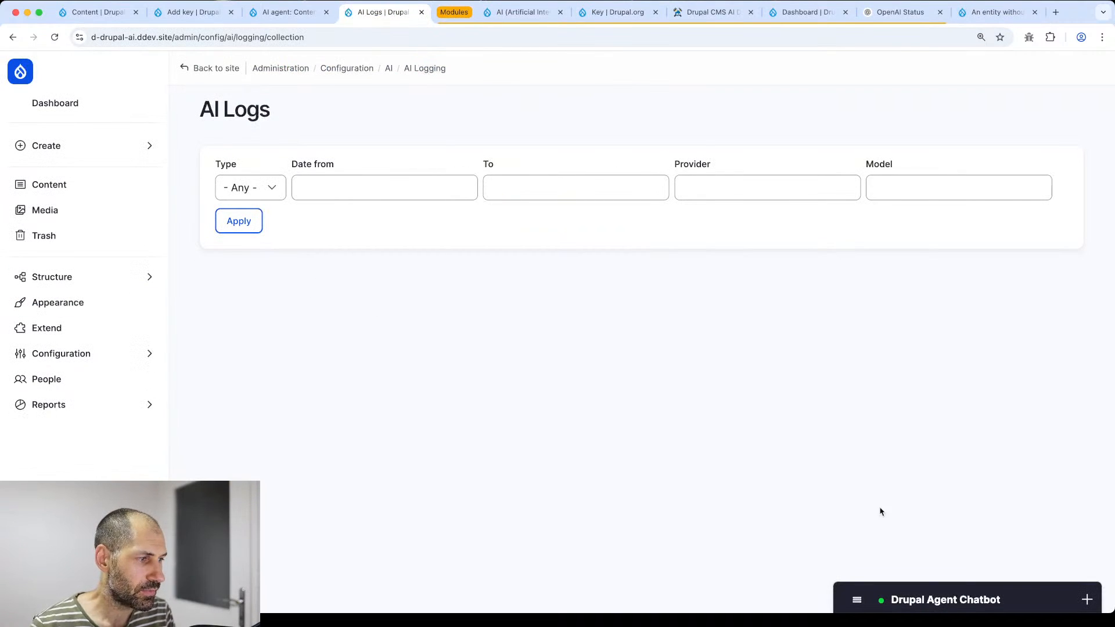
pyautogui.click(925, 603)
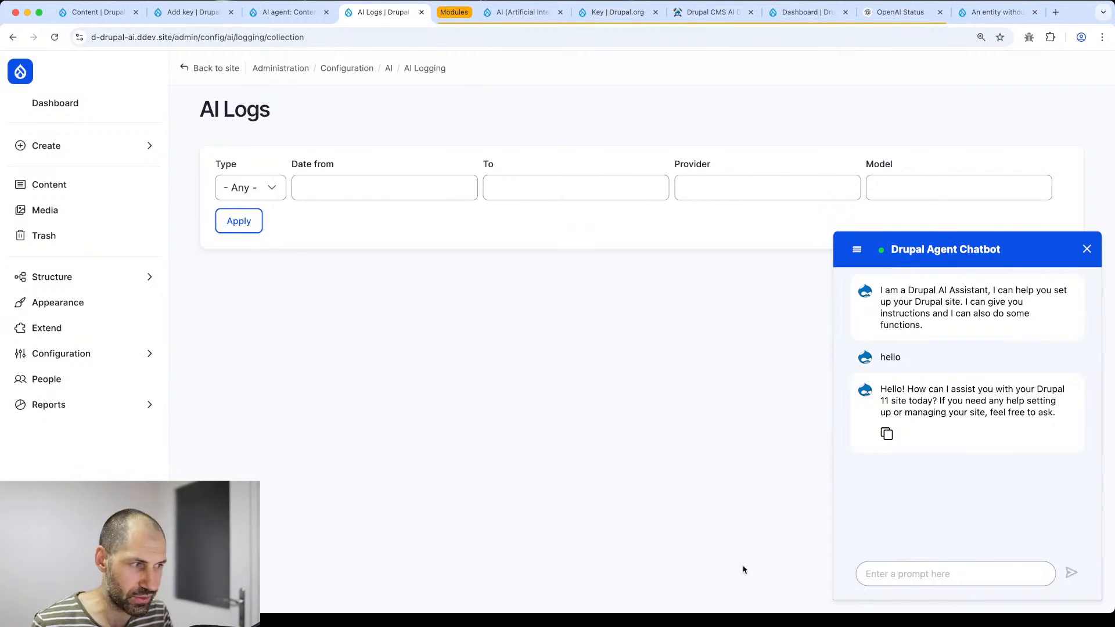
pyautogui.write('C')
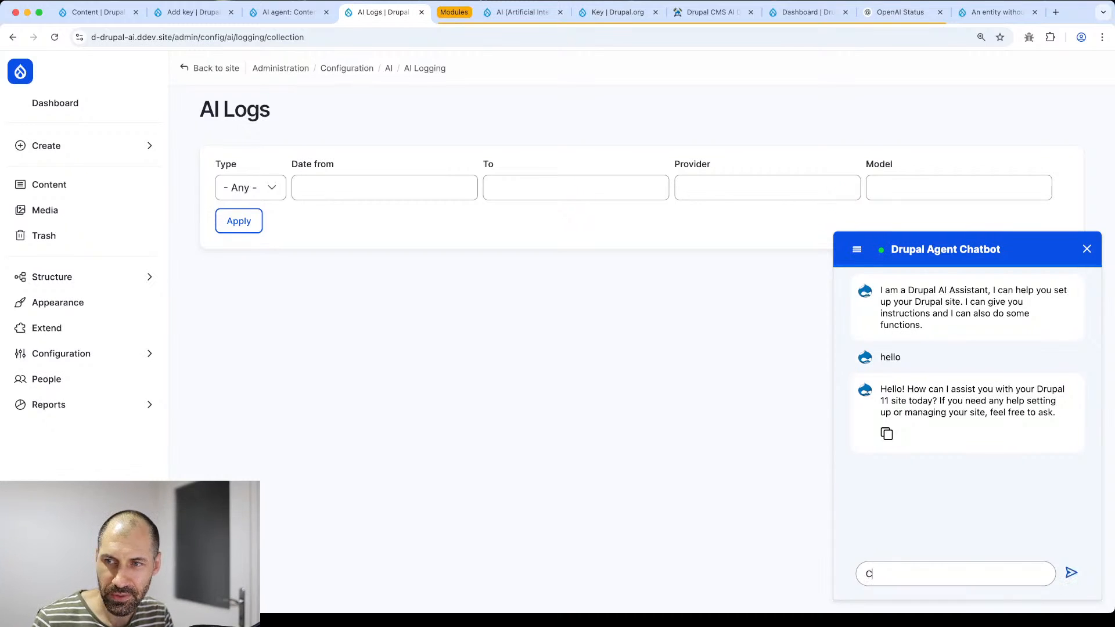
pyautogui.write('an you list out all the content types?')
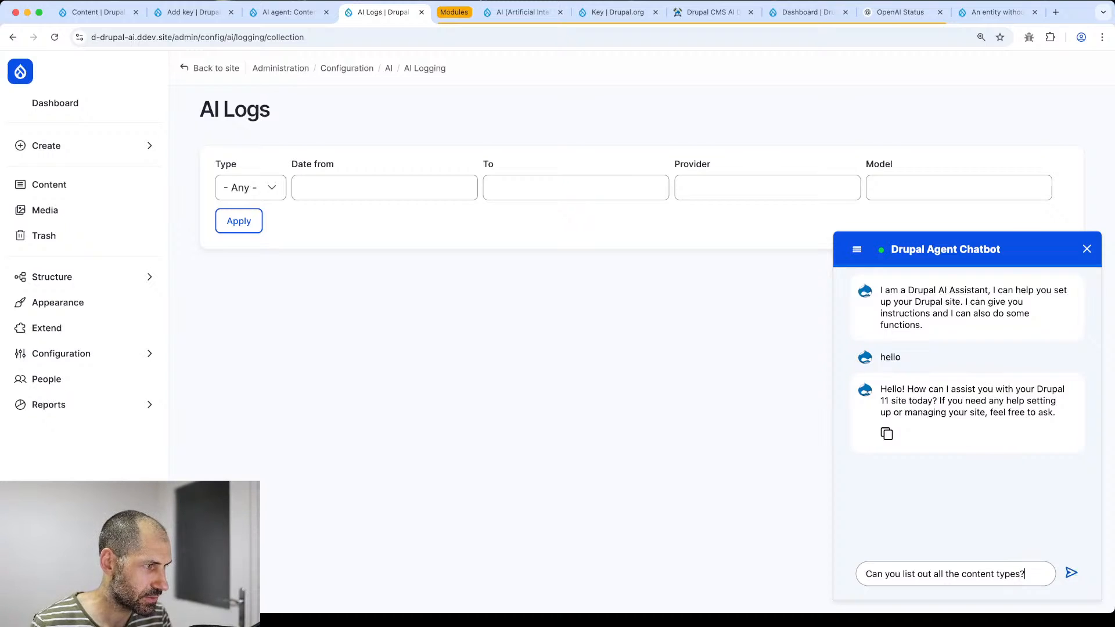
pyautogui.press('Return')
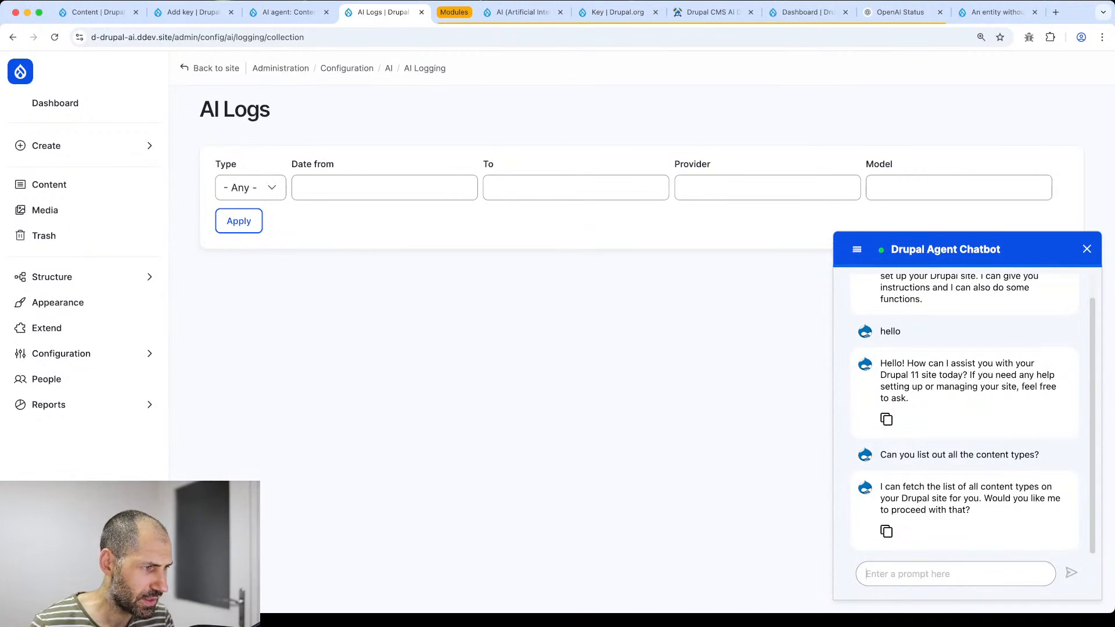
# - Reply 'Yes proceed' and review the answer listing Basic page as the only content type
pyautogui.write('Yes pr')
pyautogui.press('BackSpace')
pyautogui.write('oceed')
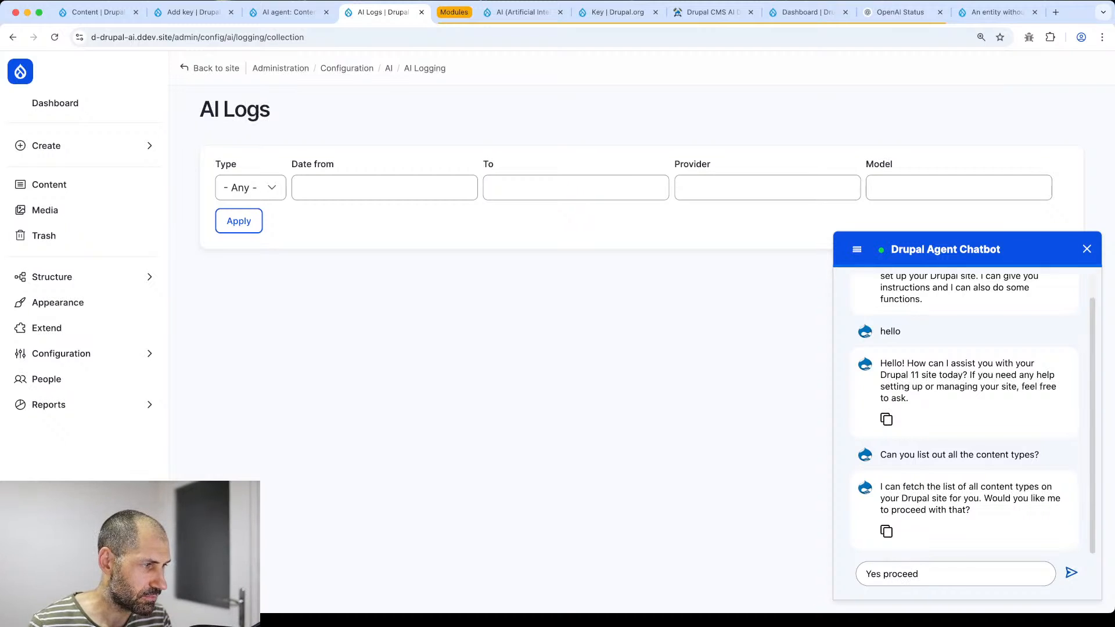
pyautogui.press('Return')
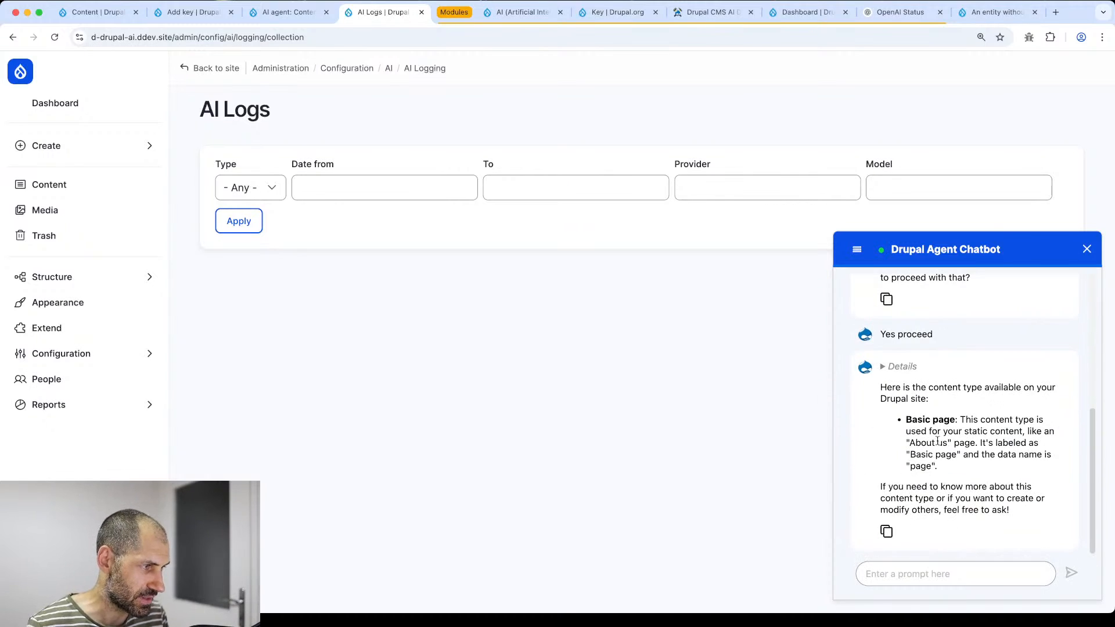
pyautogui.moveTo(906, 425); pyautogui.dragTo(959, 477)
pyautogui.click(957, 476)
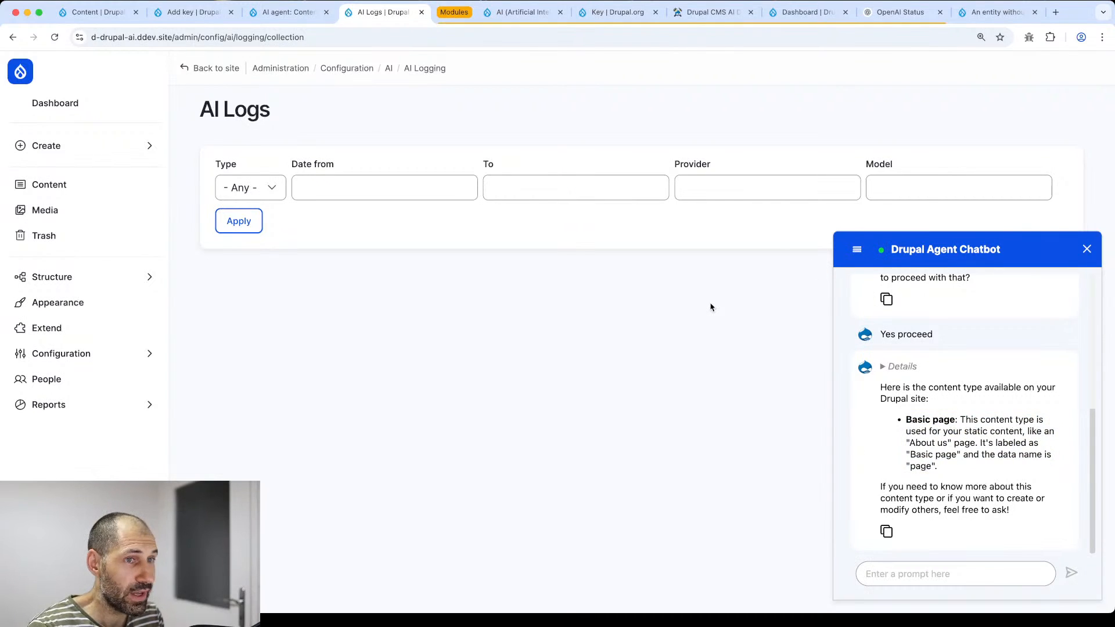
# - Reload AI Logs, close the chatbot, and scroll to the new entries' Provider, Model and Tags columns
pyautogui.press('super+r')
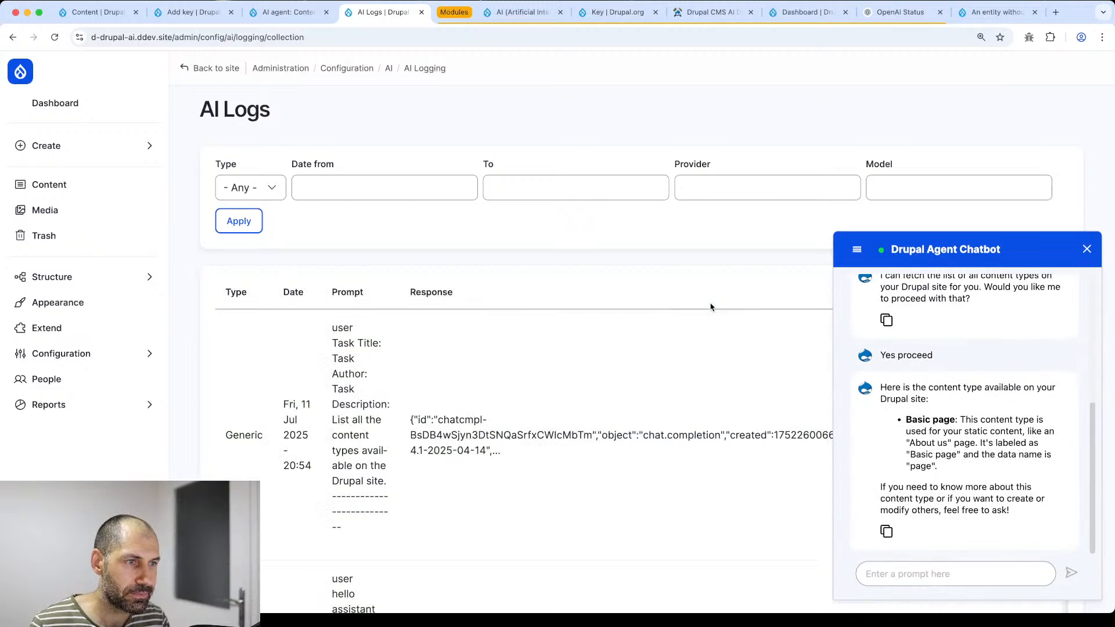
pyautogui.click(1087, 249)
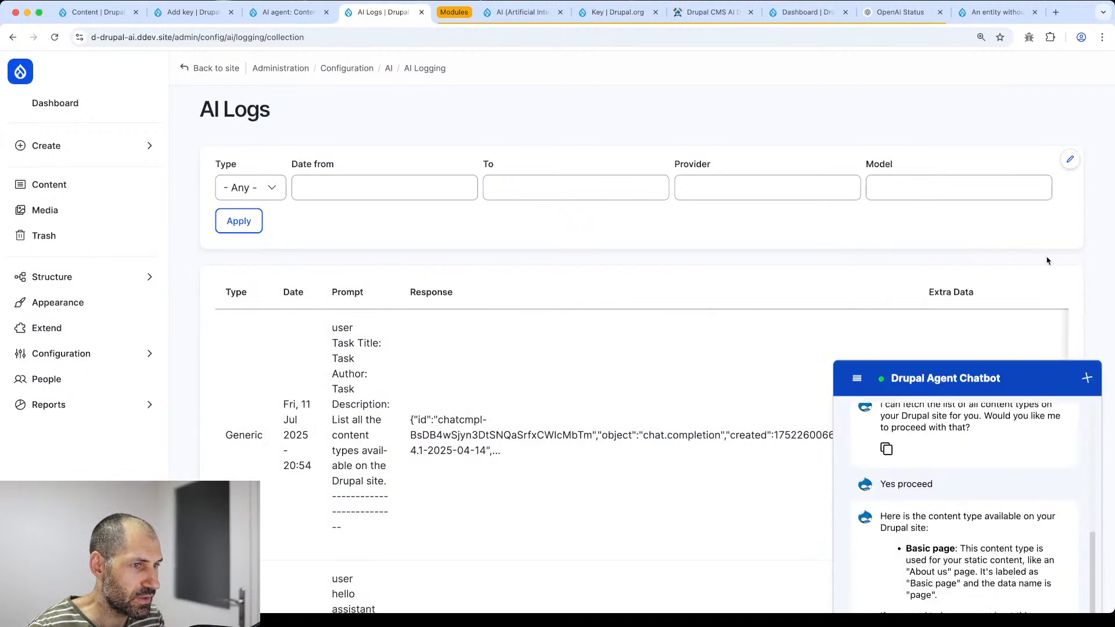
pyautogui.scroll(-7, 659, 294)
pyautogui.scroll(-3, 660, 294)
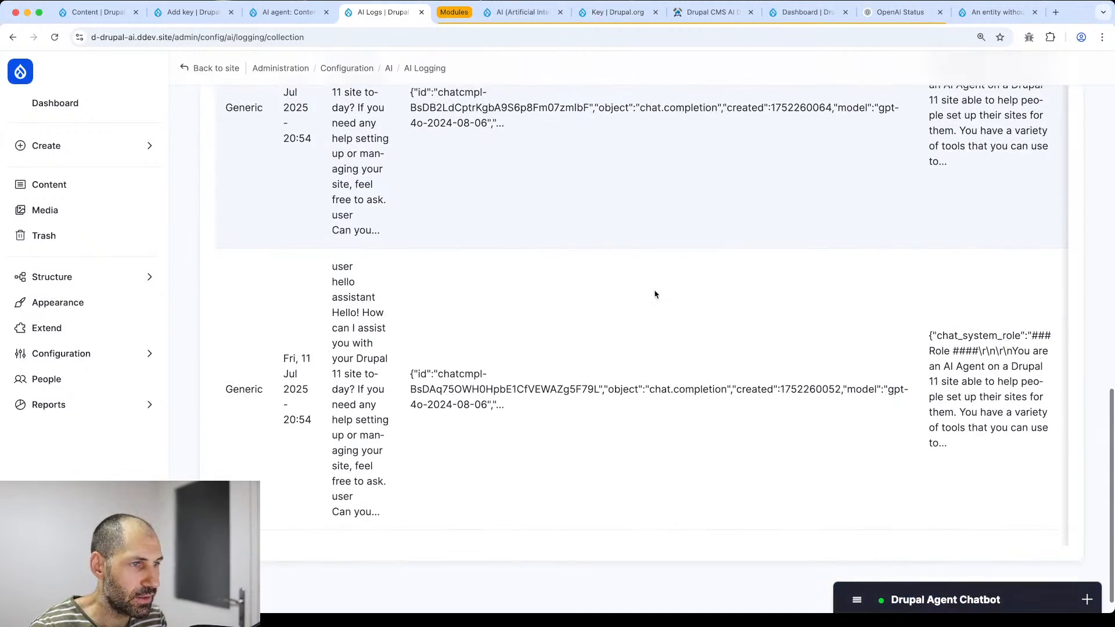
pyautogui.scroll(7, 503, 416)
pyautogui.scroll(4, 502, 413)
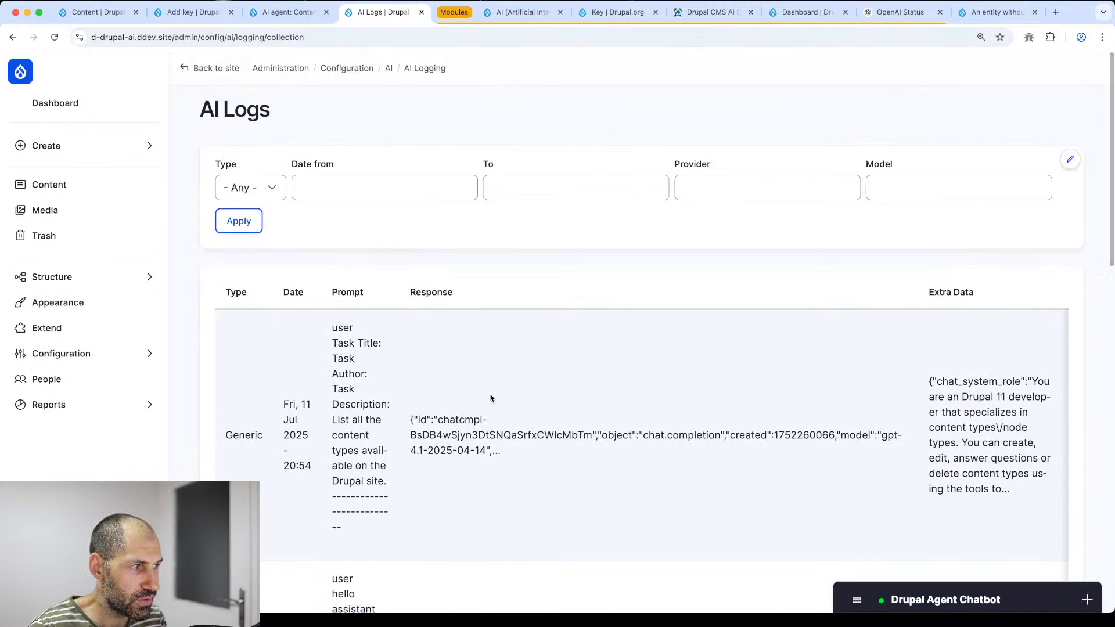
pyautogui.hscroll(5, 643, 404)
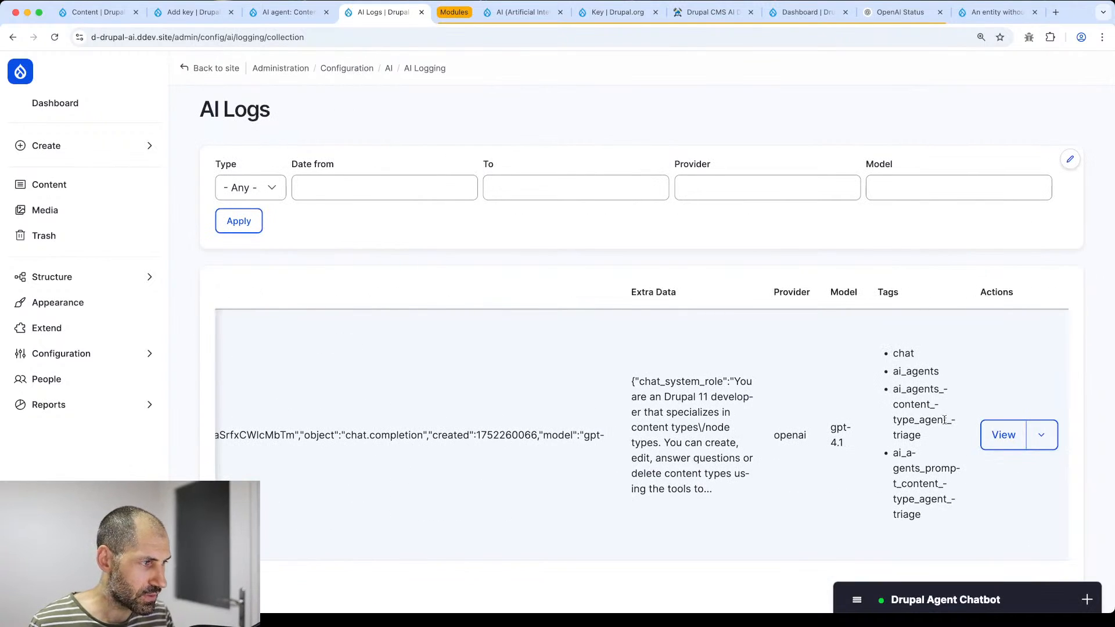
# - Open the content types log entry and select its prompt task description and four tag lines
pyautogui.click(994, 435)
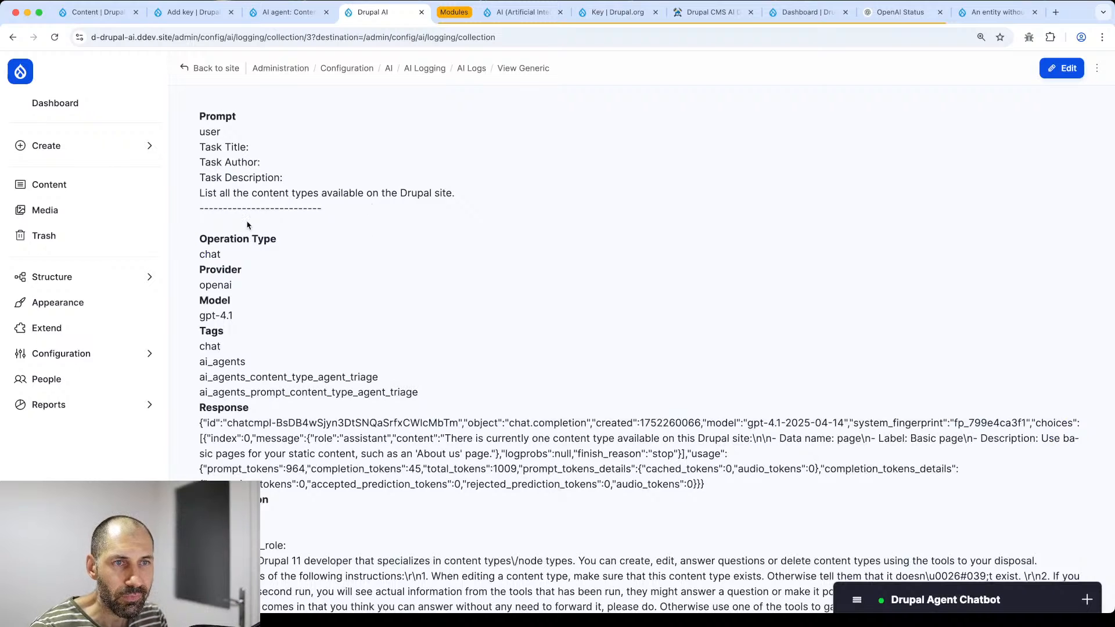
pyautogui.moveTo(200, 142); pyautogui.dragTo(473, 192)
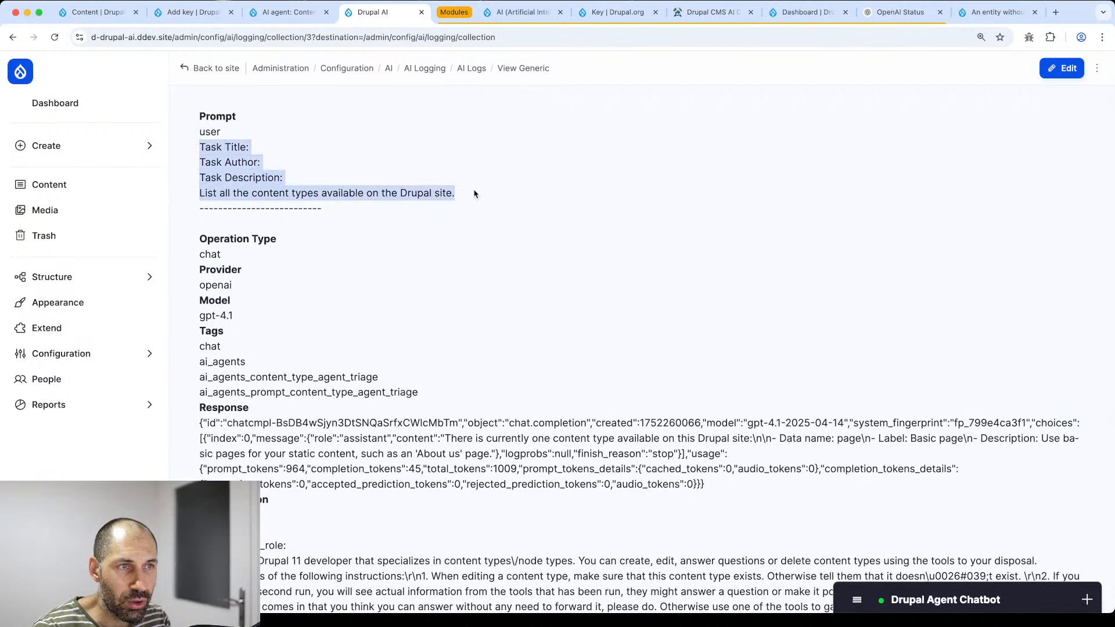
pyautogui.scroll(-3, 476, 193)
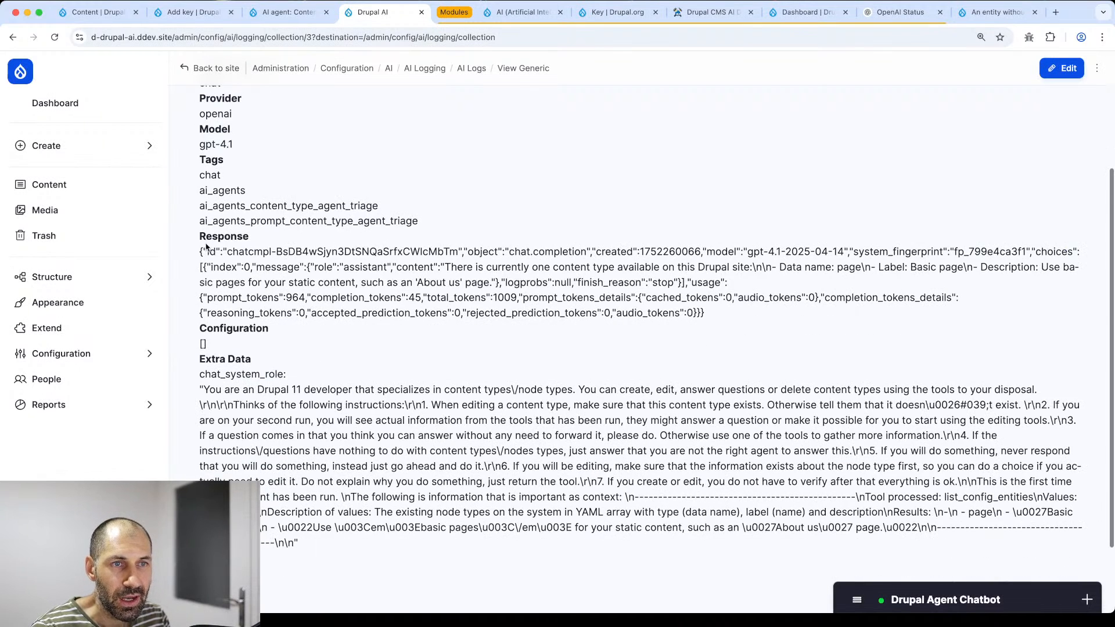
pyautogui.scroll(1, 206, 186)
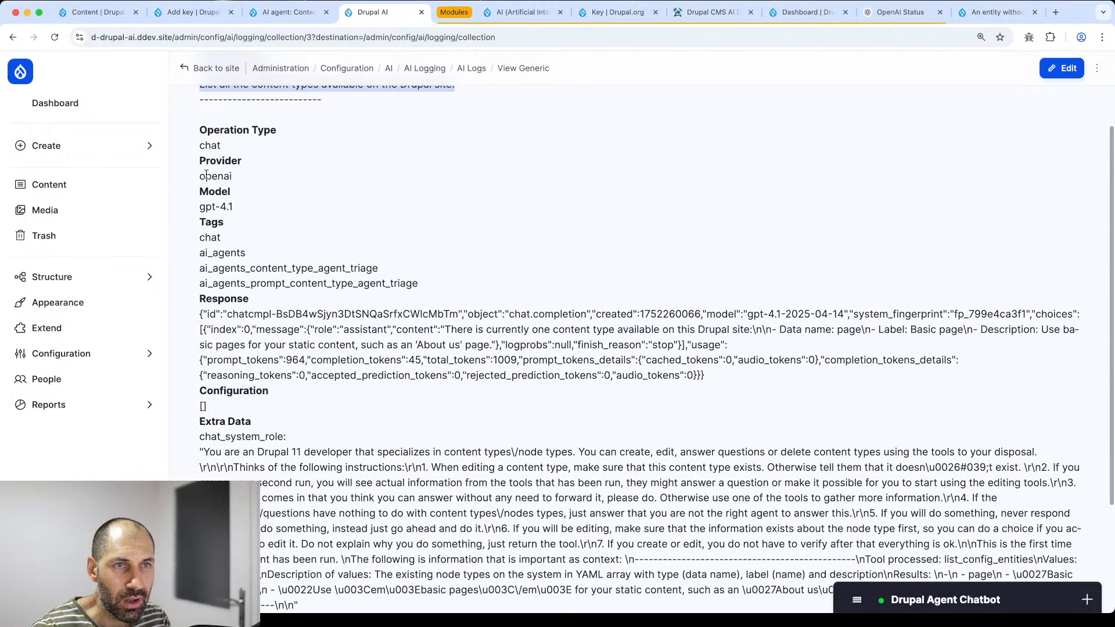
pyautogui.moveTo(417, 284); pyautogui.dragTo(190, 240)
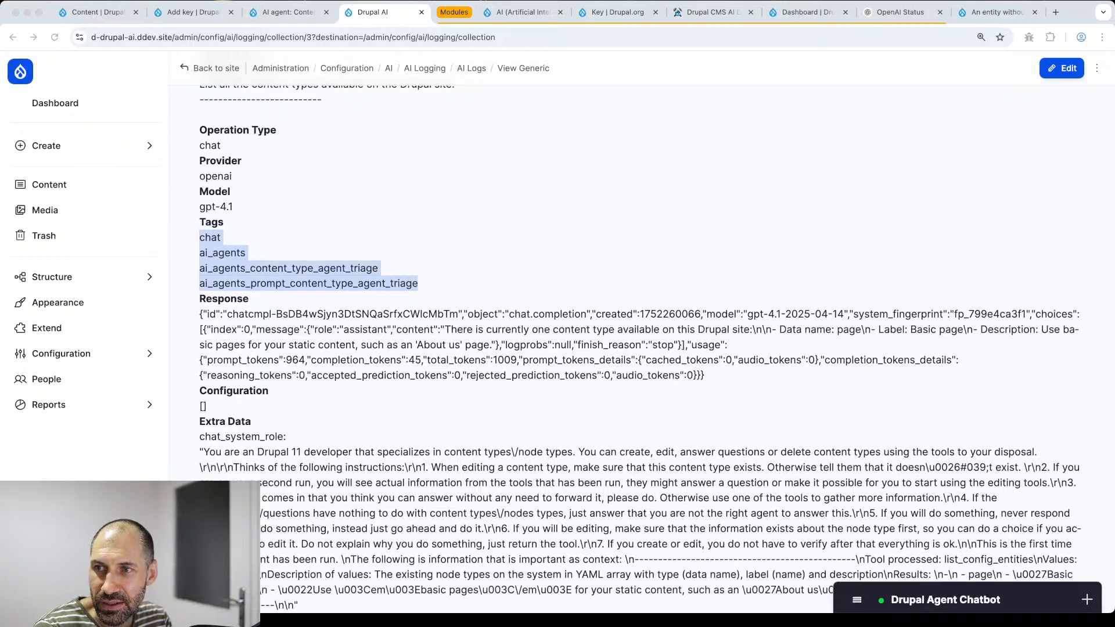
pyautogui.scroll(-1, 320, 385)
# - Select the full Response JSON and the prompt text, then go back to AI Logs
pyautogui.click(724, 338)
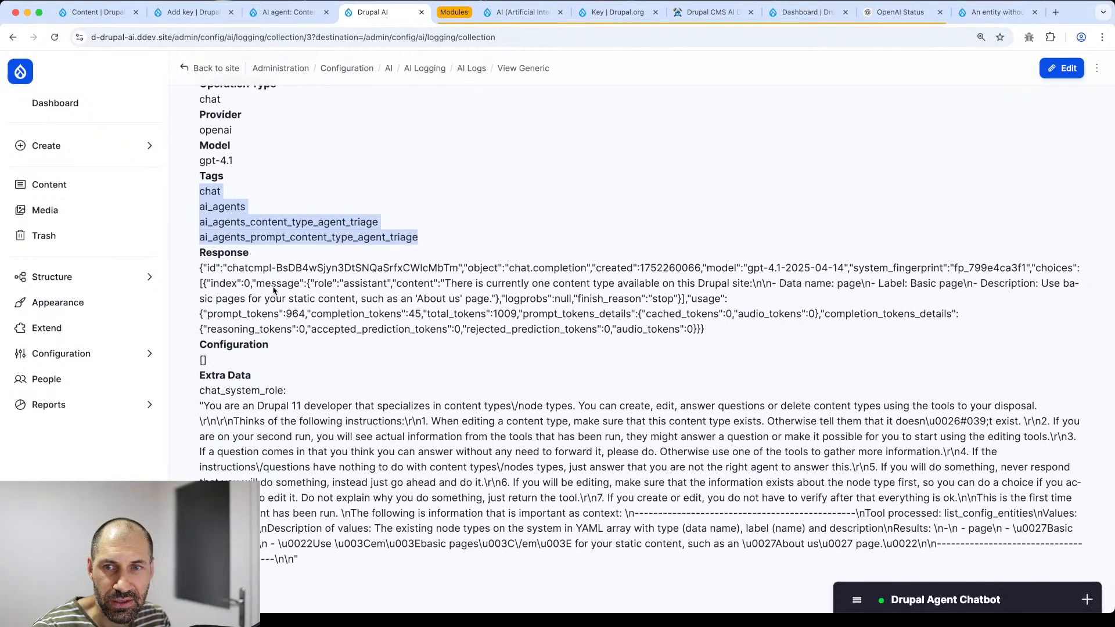
pyautogui.moveTo(198, 267); pyautogui.dragTo(720, 334)
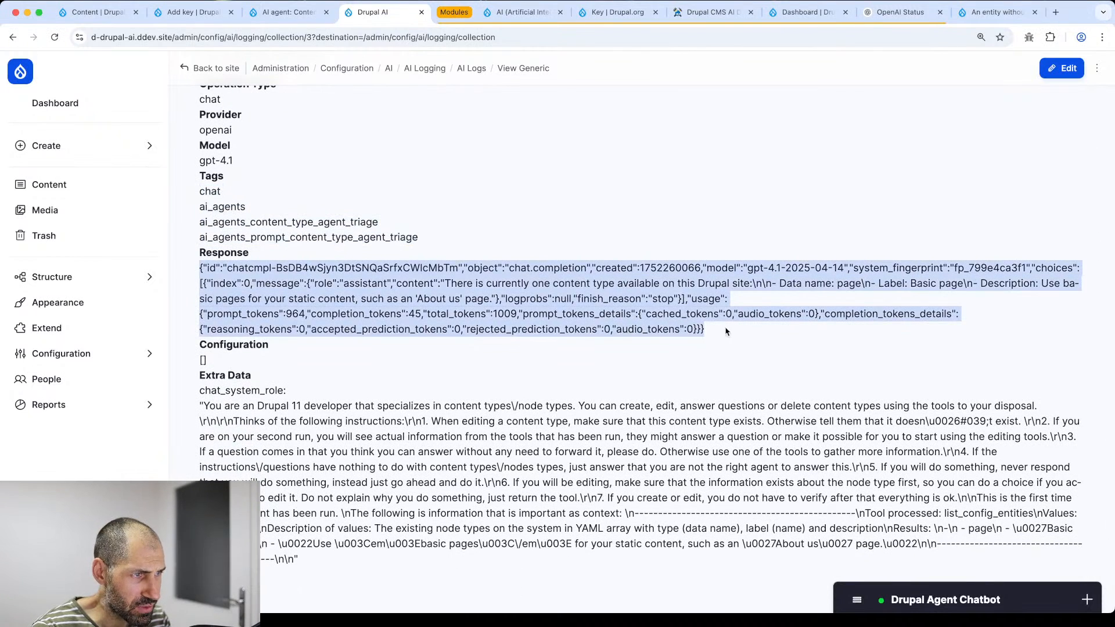
pyautogui.scroll(-2, 726, 331)
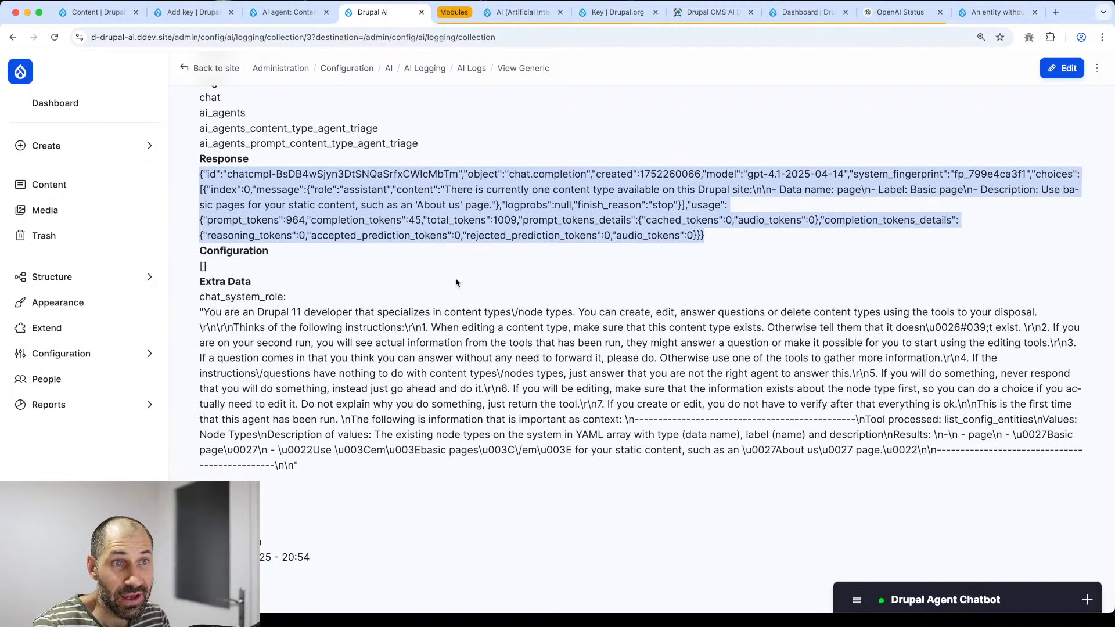
pyautogui.scroll(5, 441, 287)
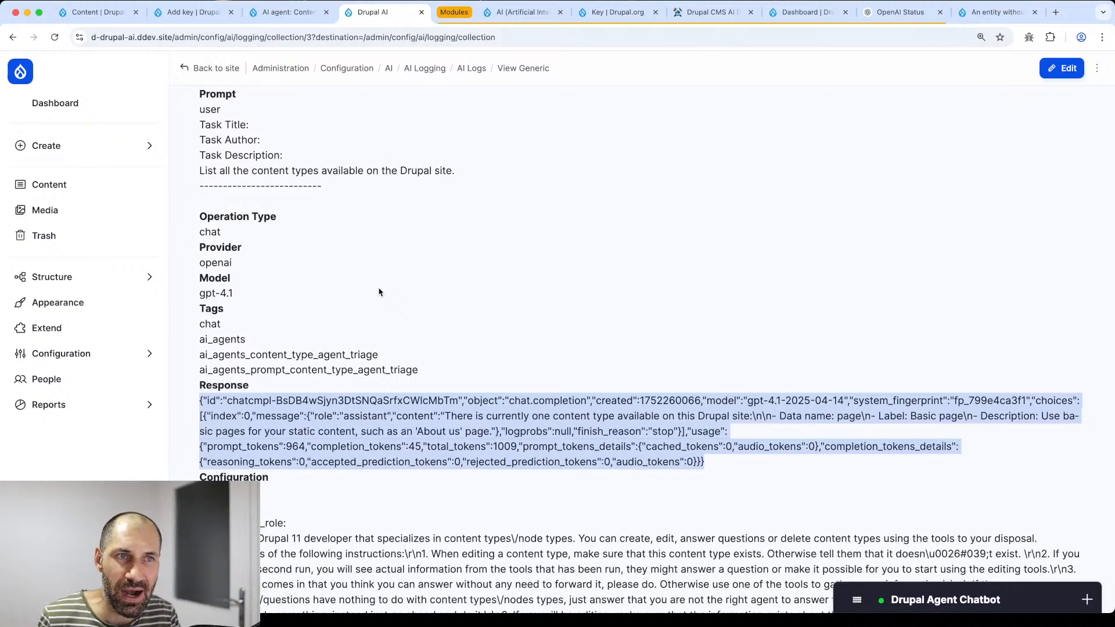
pyautogui.moveTo(472, 172); pyautogui.dragTo(194, 113)
pyautogui.click(218, 141)
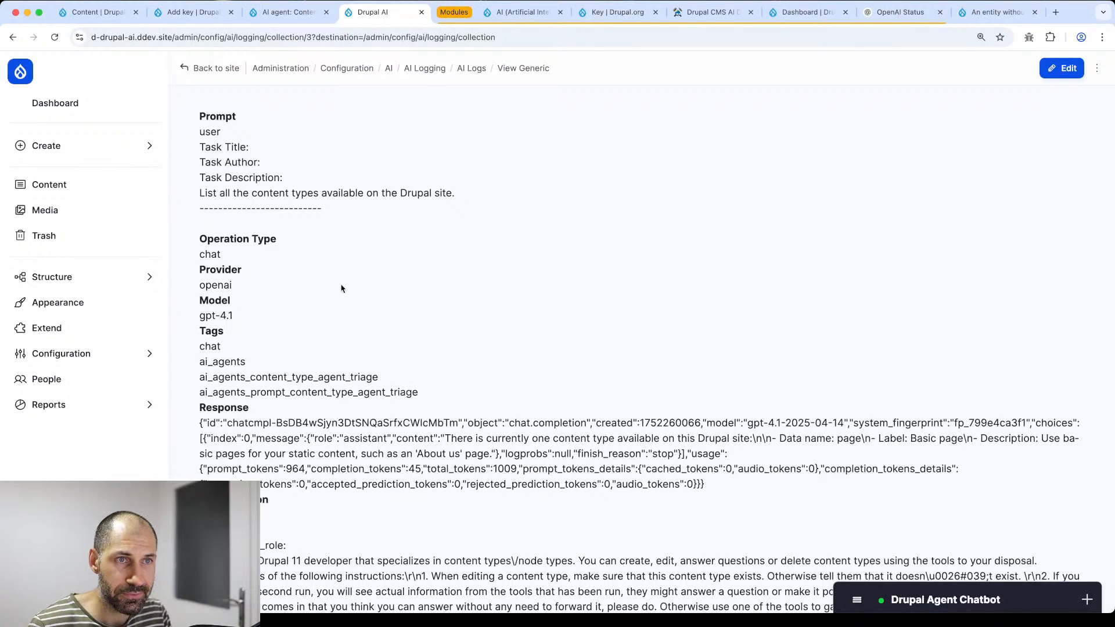
pyautogui.press('super+Left')
# - Ask the agent chatbot to create a content type called "Project" and confirm with Proceed
pyautogui.scroll(-3, 664, 336)
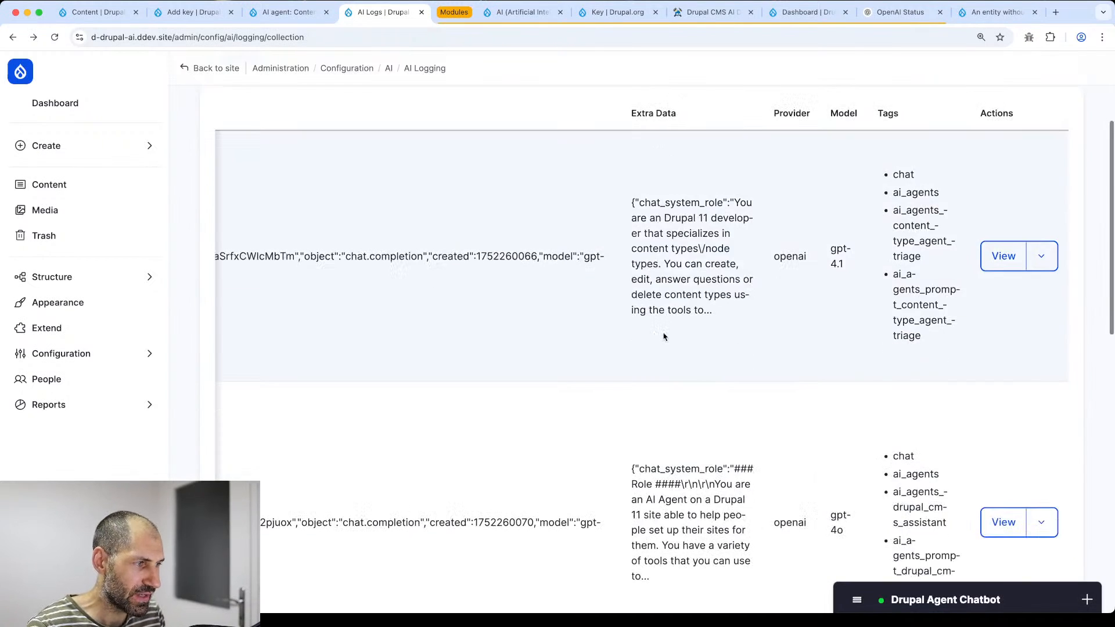
pyautogui.scroll(3, 662, 334)
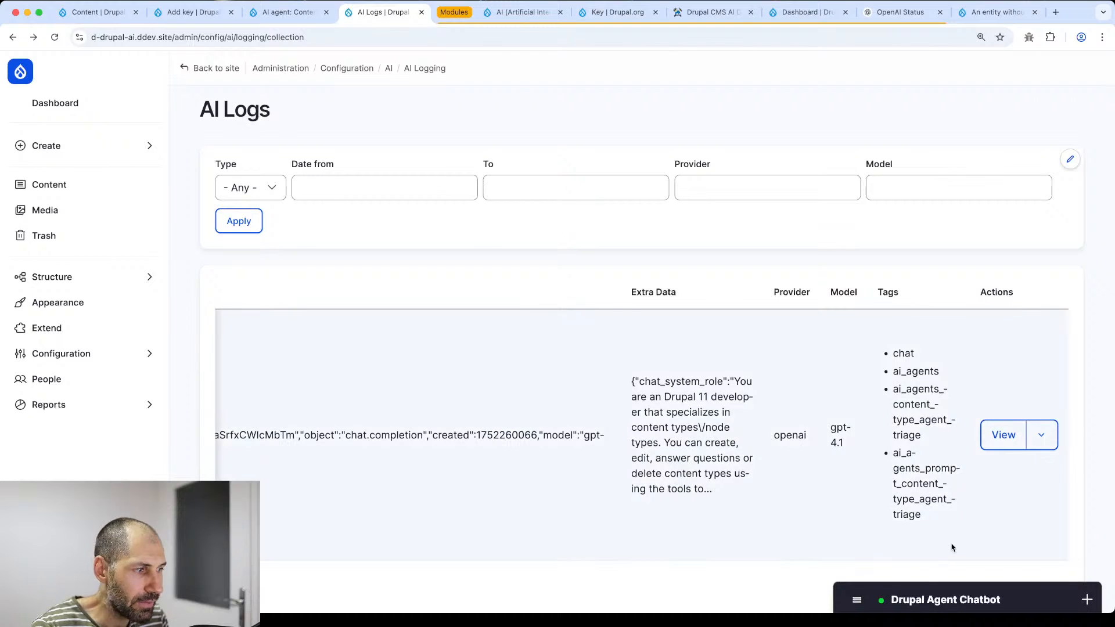
pyautogui.click(883, 600)
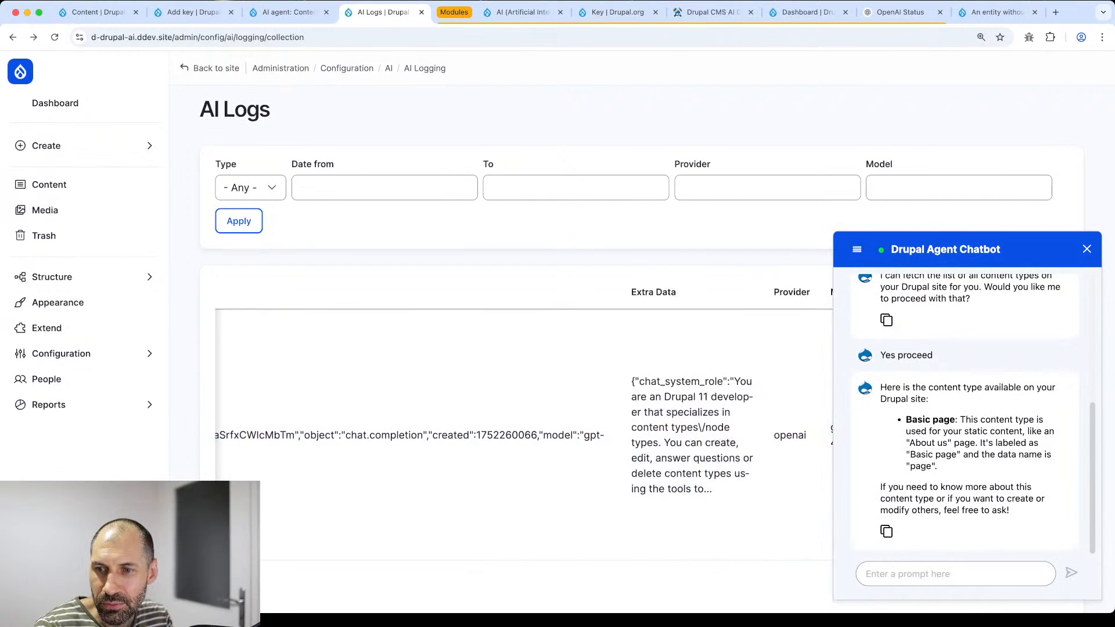
pyautogui.press('super+Tab')
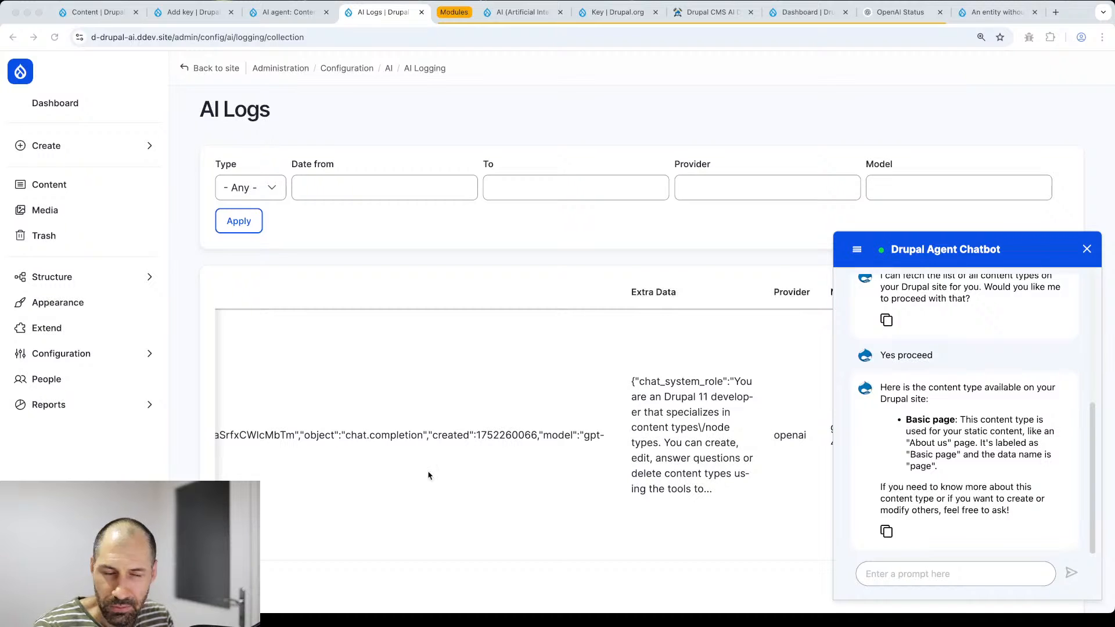
pyautogui.click(913, 578)
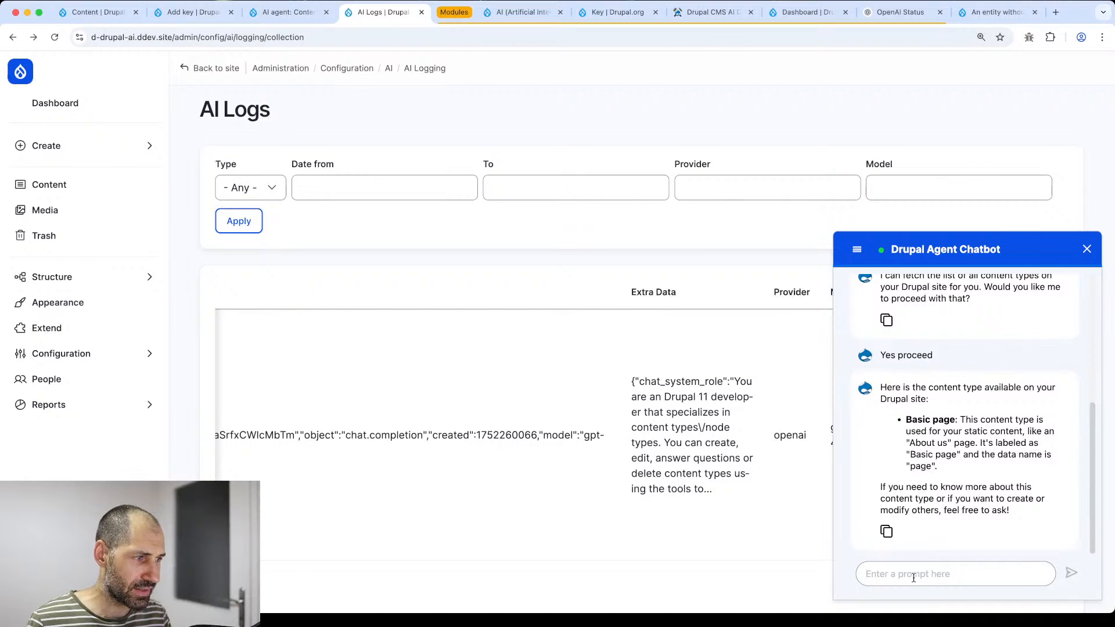
pyautogui.write('Can you cr')
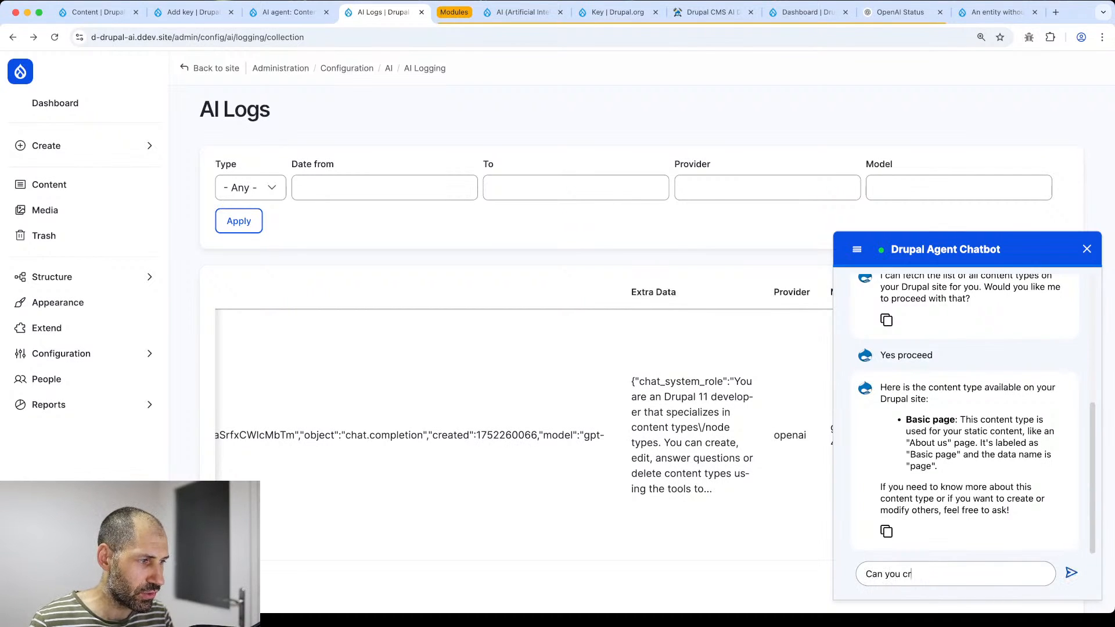
pyautogui.write('eate a content type c')
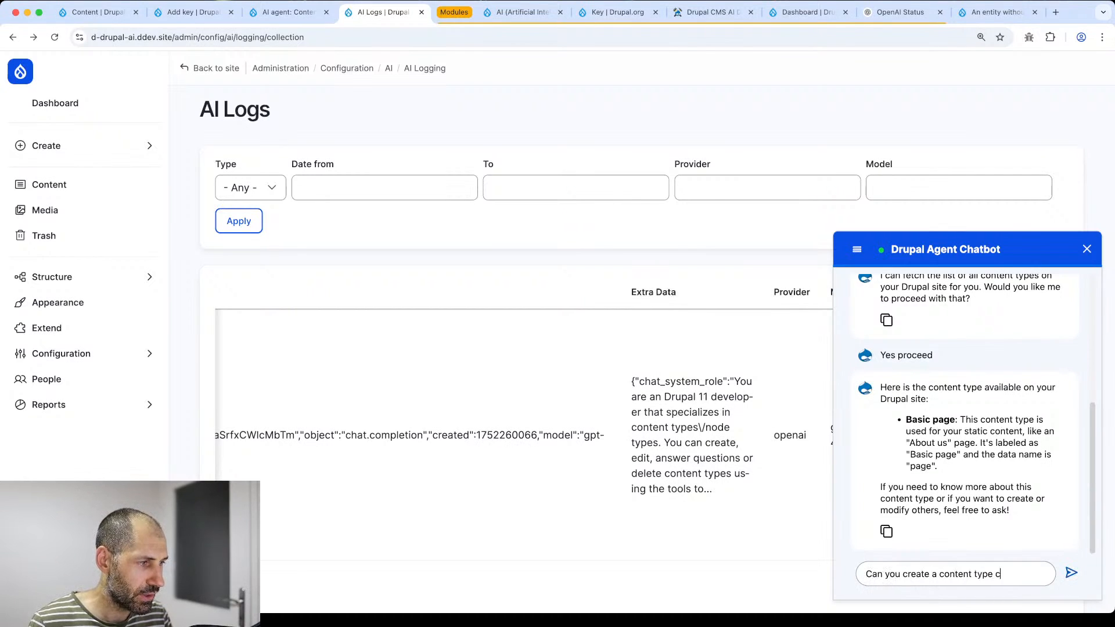
pyautogui.write('alled "Project"')
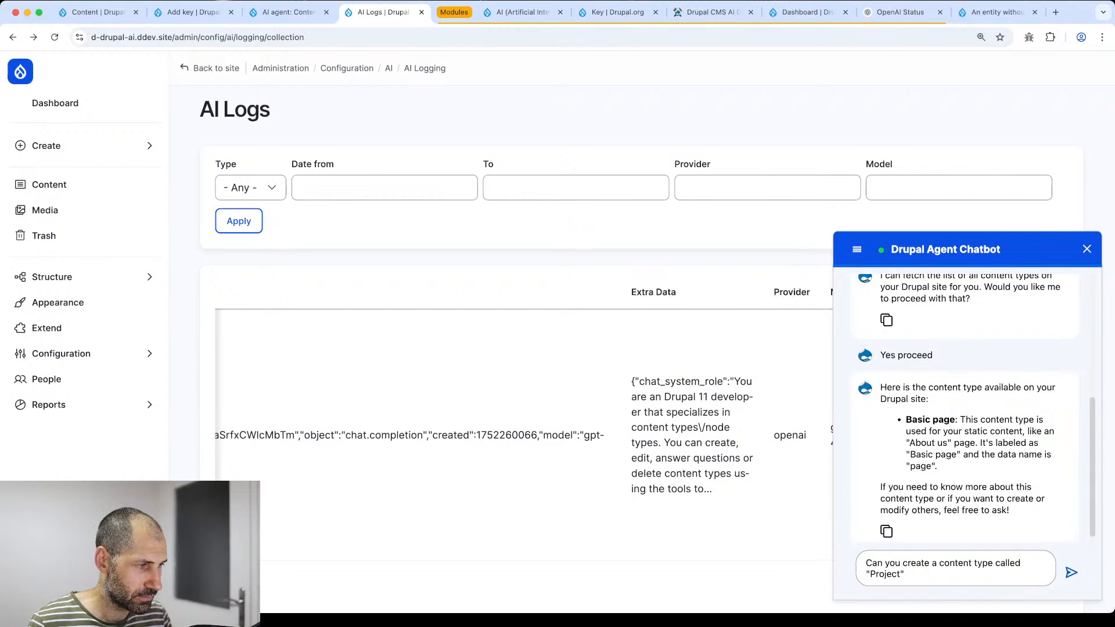
pyautogui.press('Return')
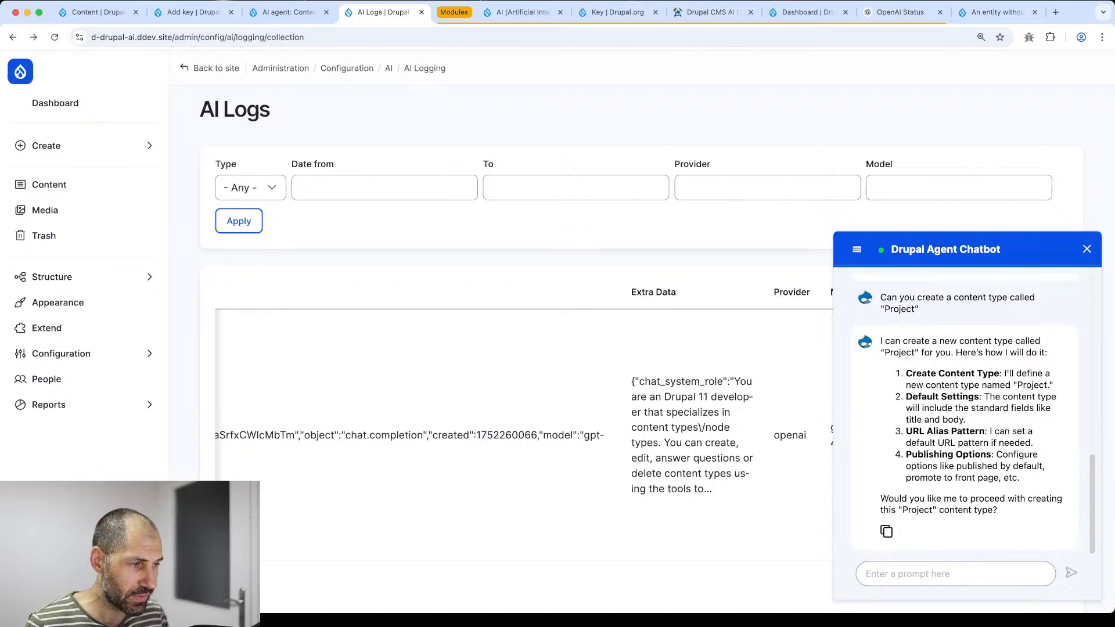
pyautogui.write('Pro')
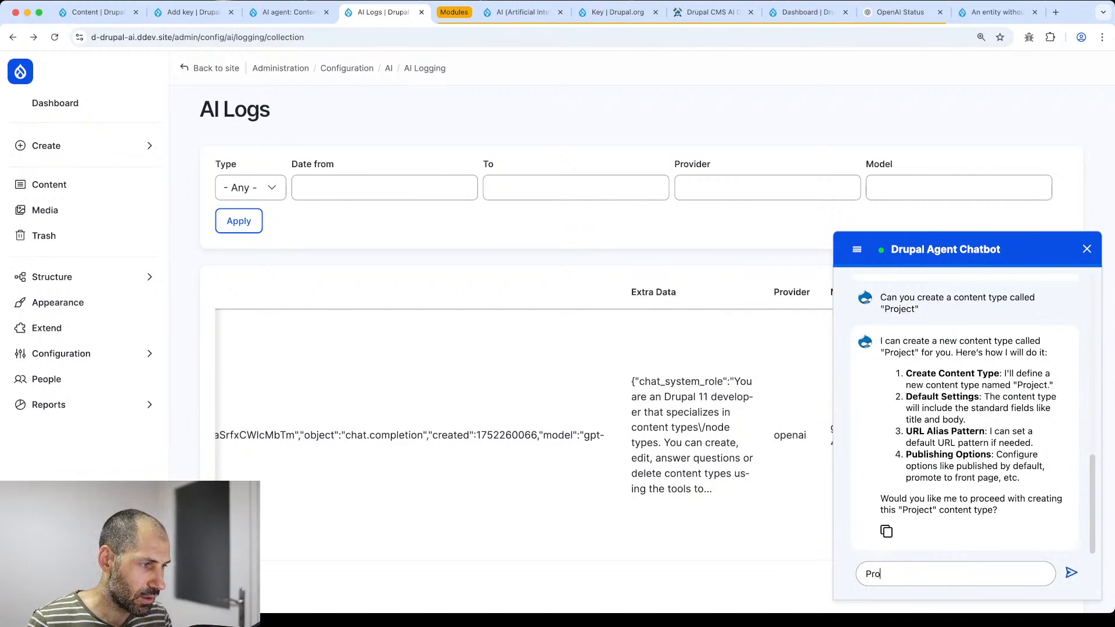
pyautogui.write('ceed')
pyautogui.press('Return')
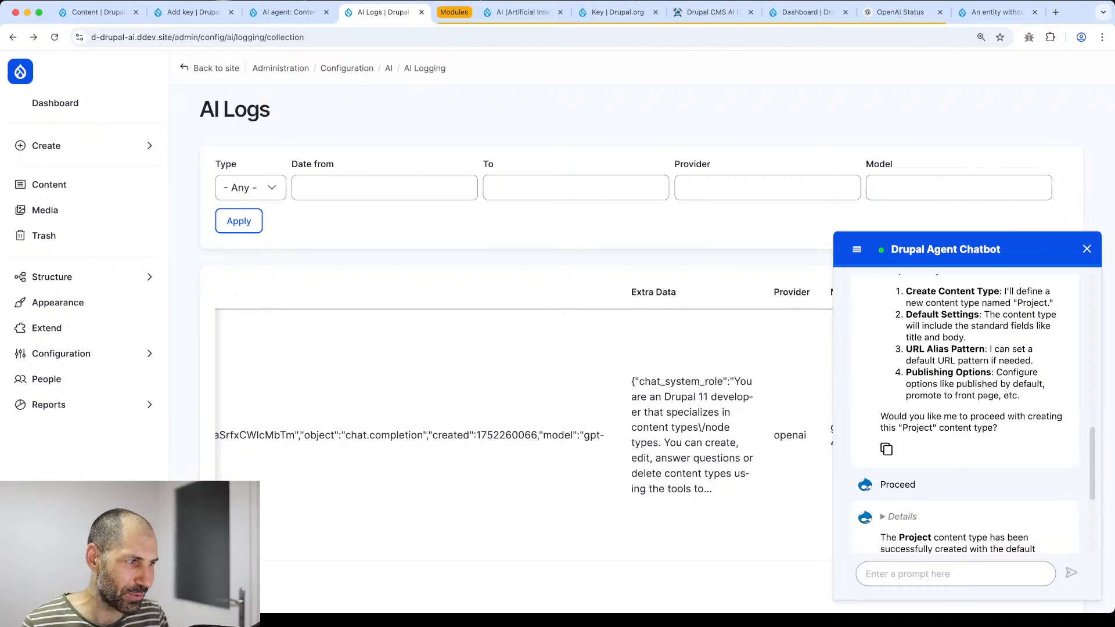
# - Open Structure > Content types and hide the chatbot to see Project listed
pyautogui.scroll(-4, 915, 511)
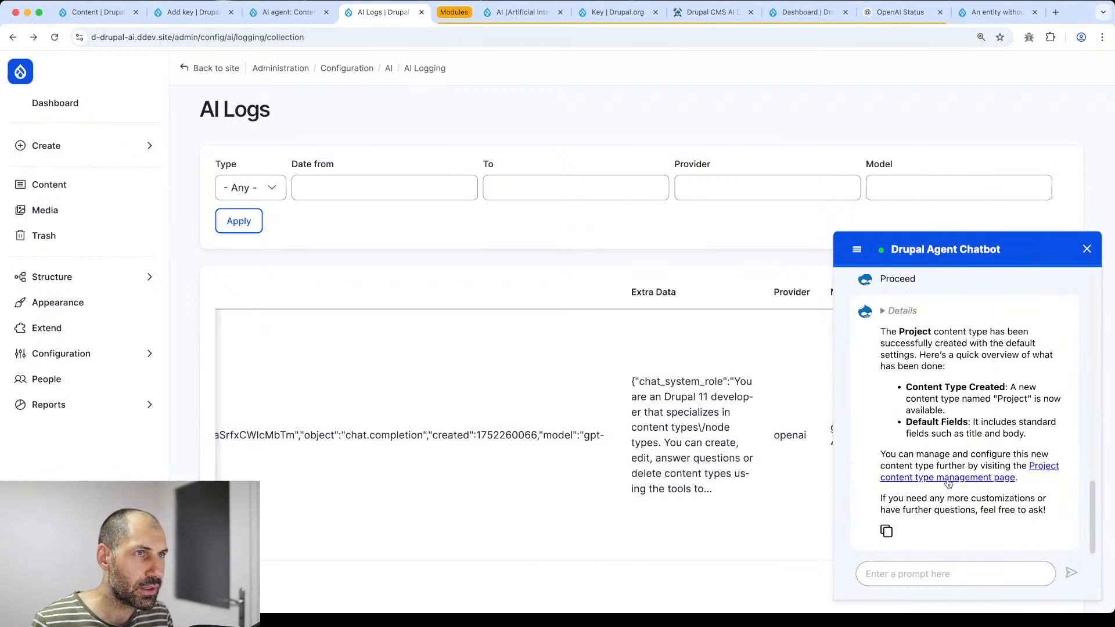
pyautogui.moveTo(72, 282)
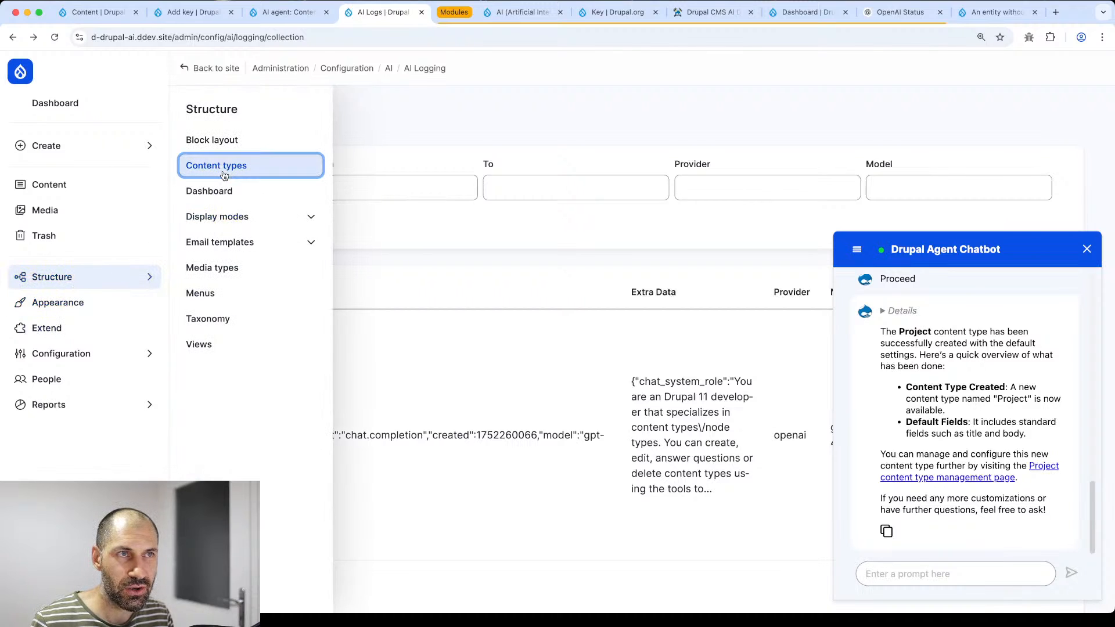
pyautogui.keyDown('super'); pyautogui.click(224, 176); pyautogui.keyUp('super')
pyautogui.click(440, 13)
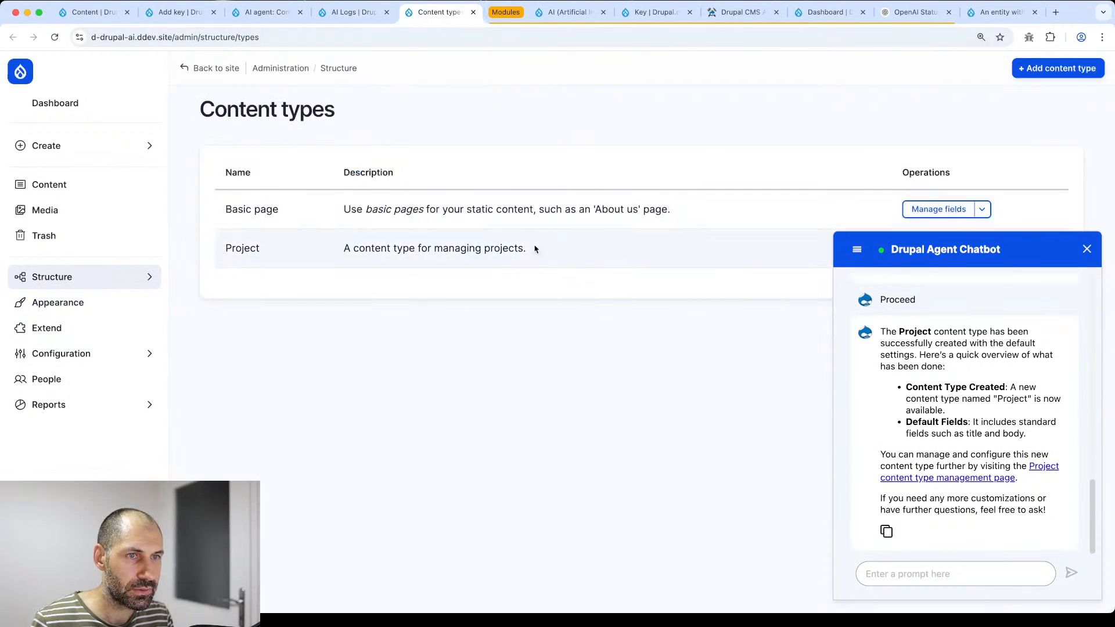
pyautogui.click(1087, 250)
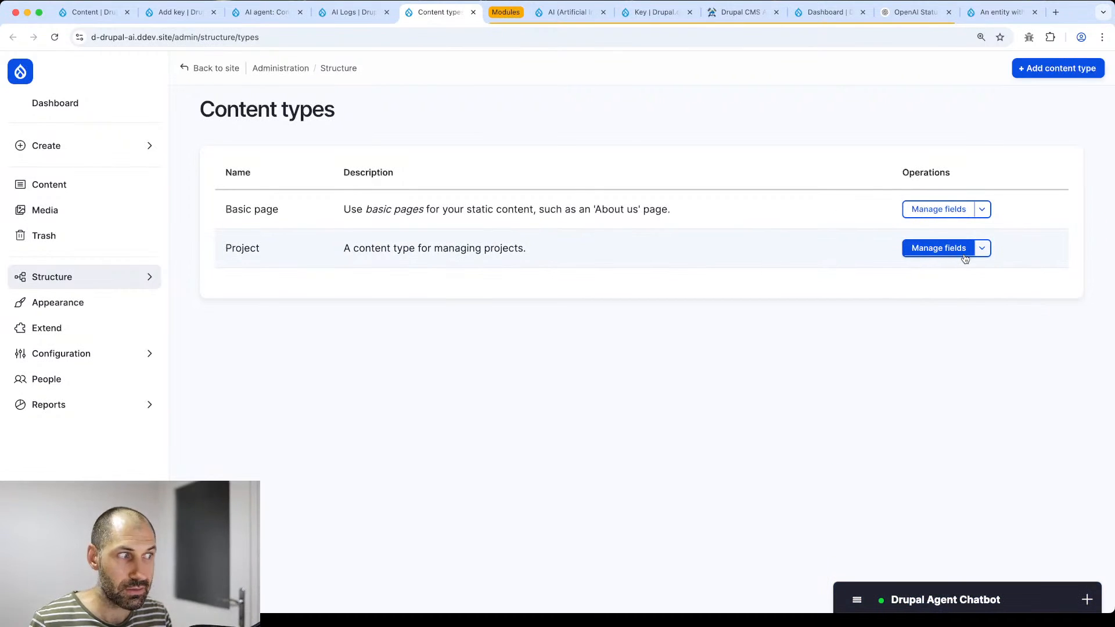
# - Ask the chatbot to create a "Project description" field as a formatted long text field
pyautogui.click(902, 601)
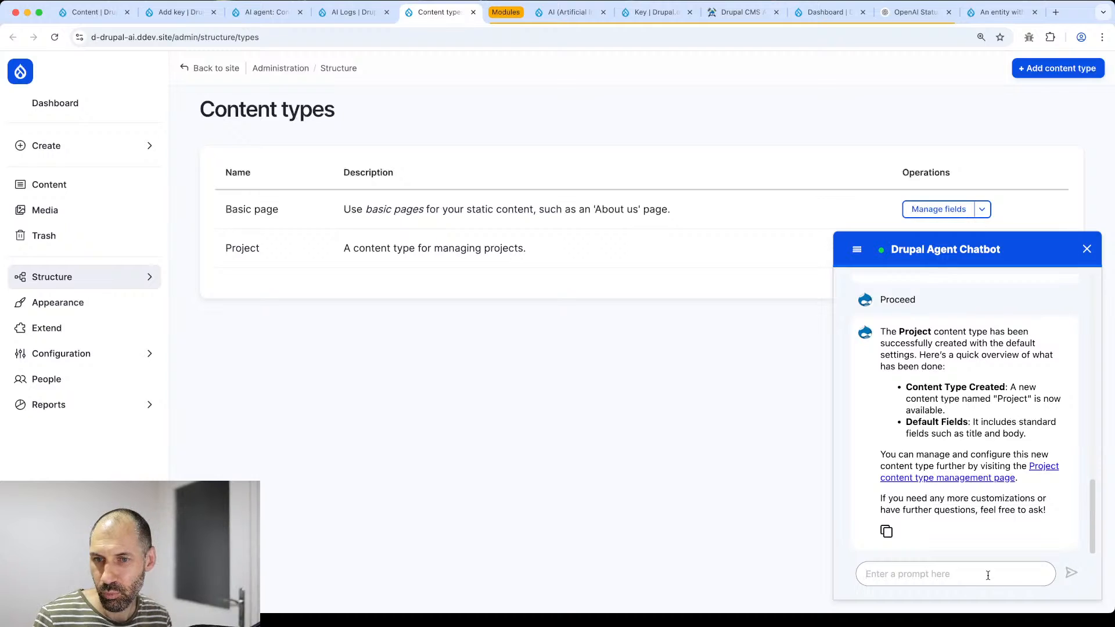
pyautogui.write('Can you create a')
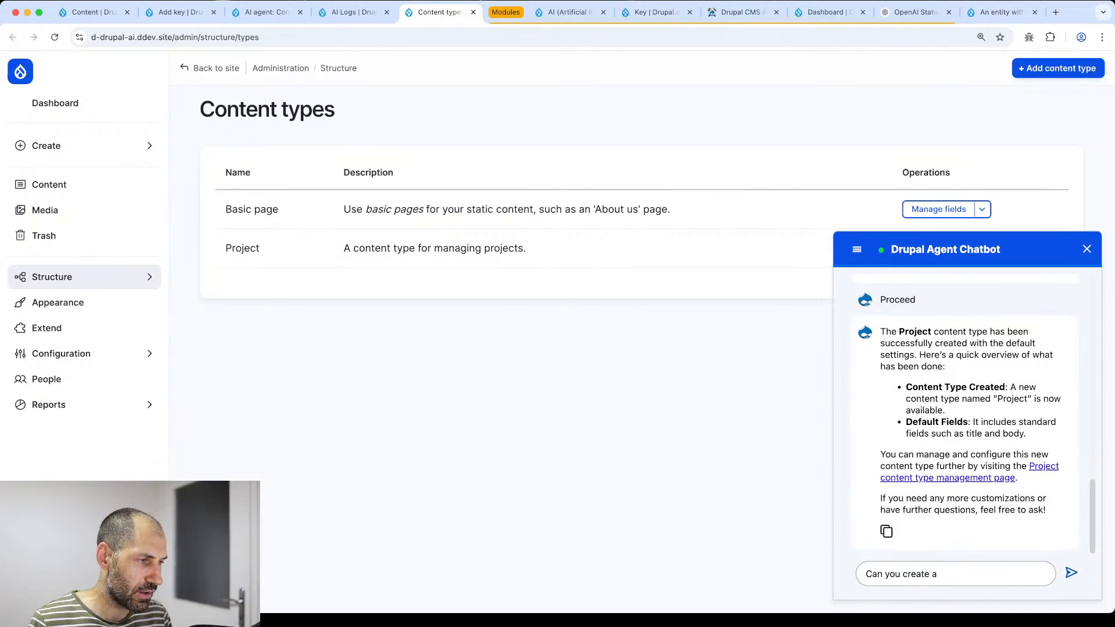
pyautogui.write(' field call')
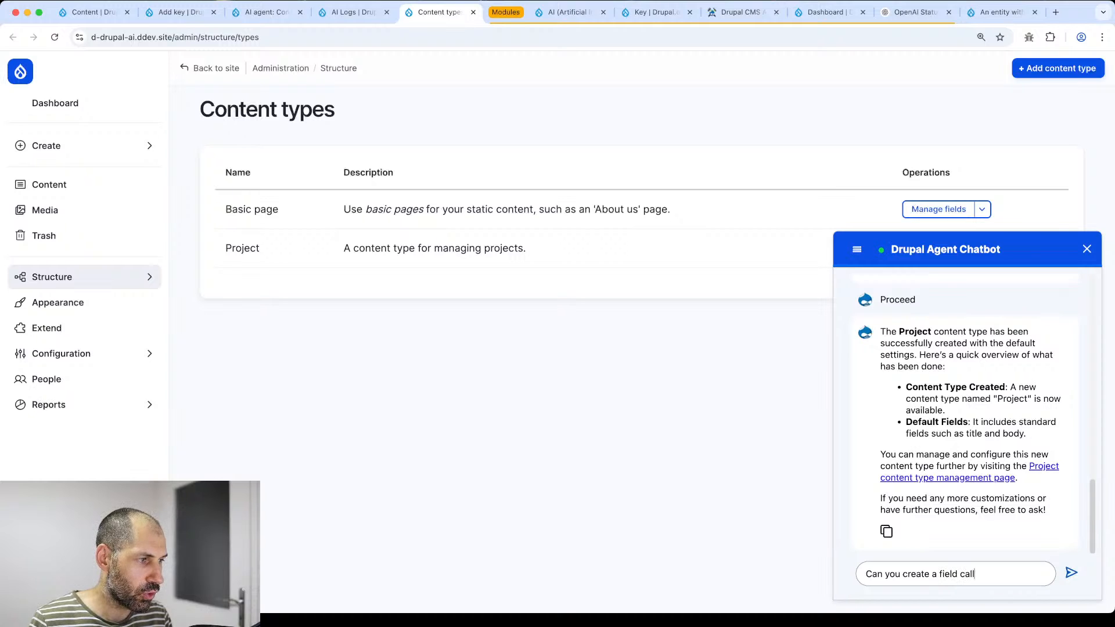
pyautogui.write('ed "Proj')
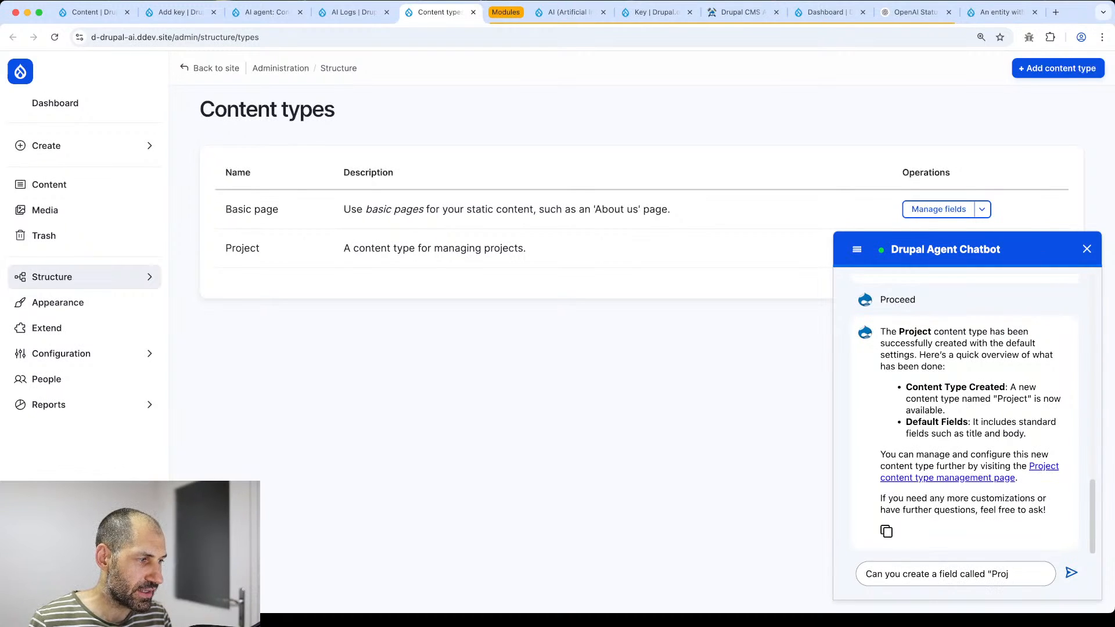
pyautogui.write('ect description')
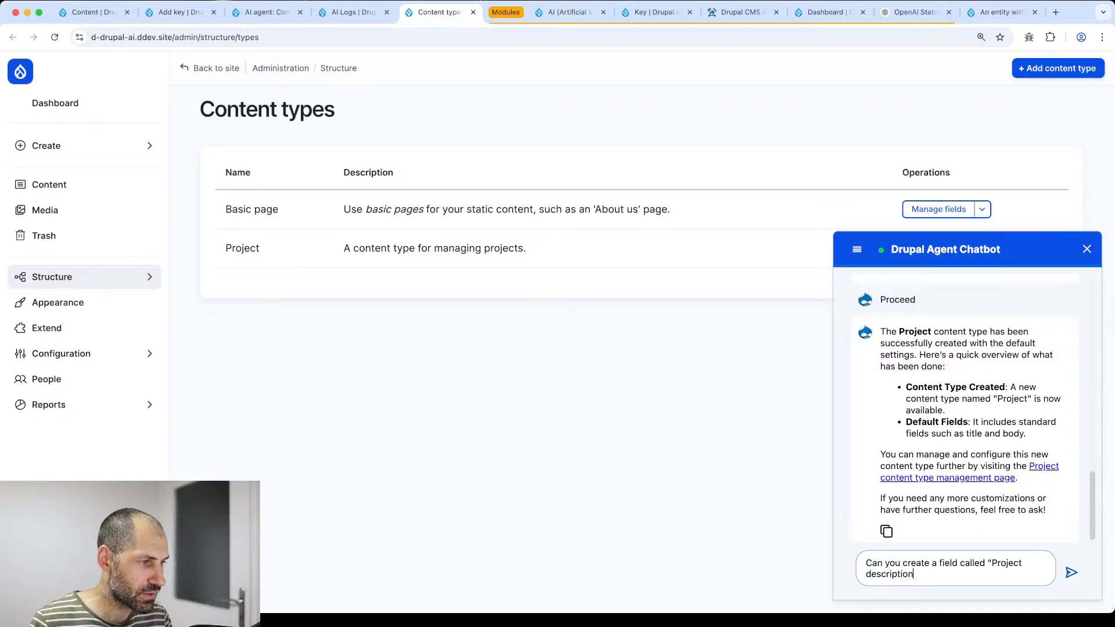
pyautogui.write('" I')
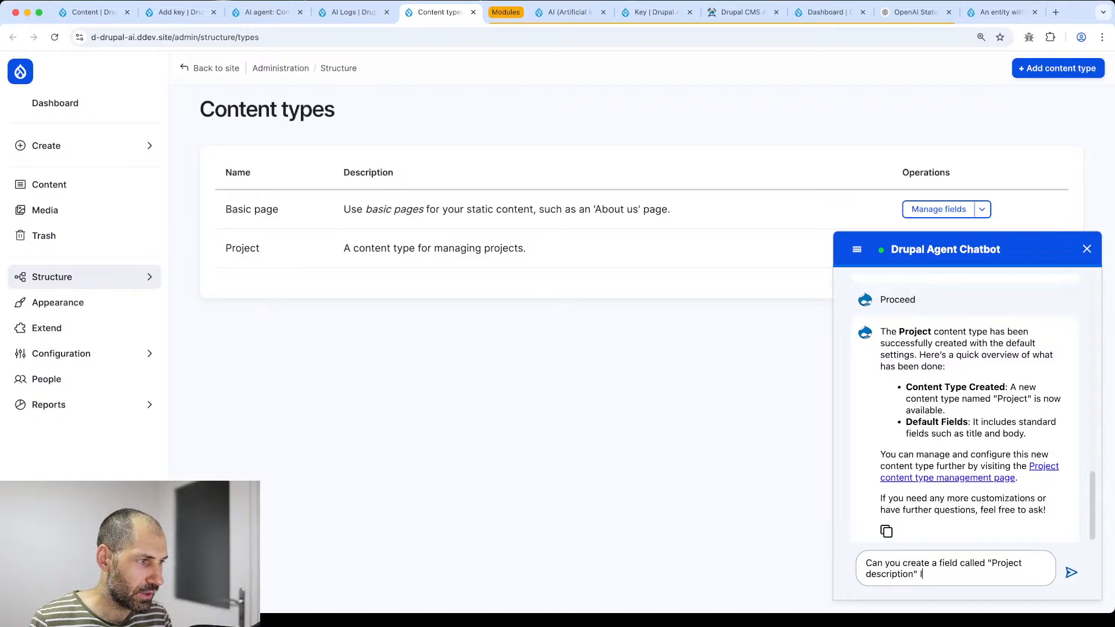
pyautogui.write('t should be a formatted long')
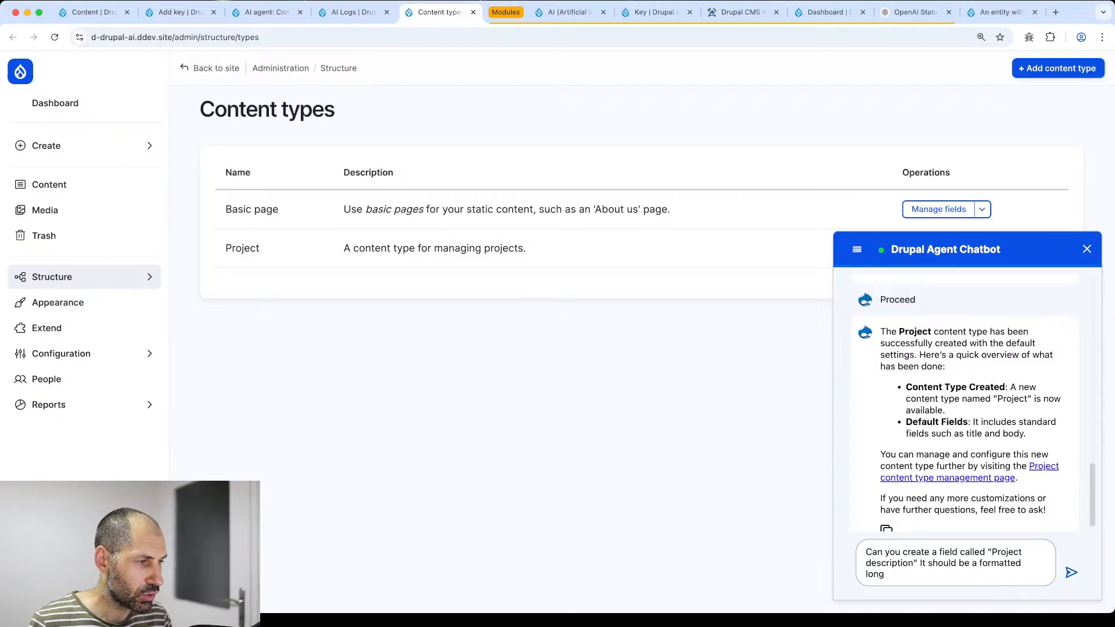
pyautogui.write(' test a')
pyautogui.press('BackSpace')
pyautogui.press('BackSpace')
pyautogui.press('BackSpace')
pyautogui.press('BackSpace')
pyautogui.press('BackSpace')
pyautogui.press('BackSpace')
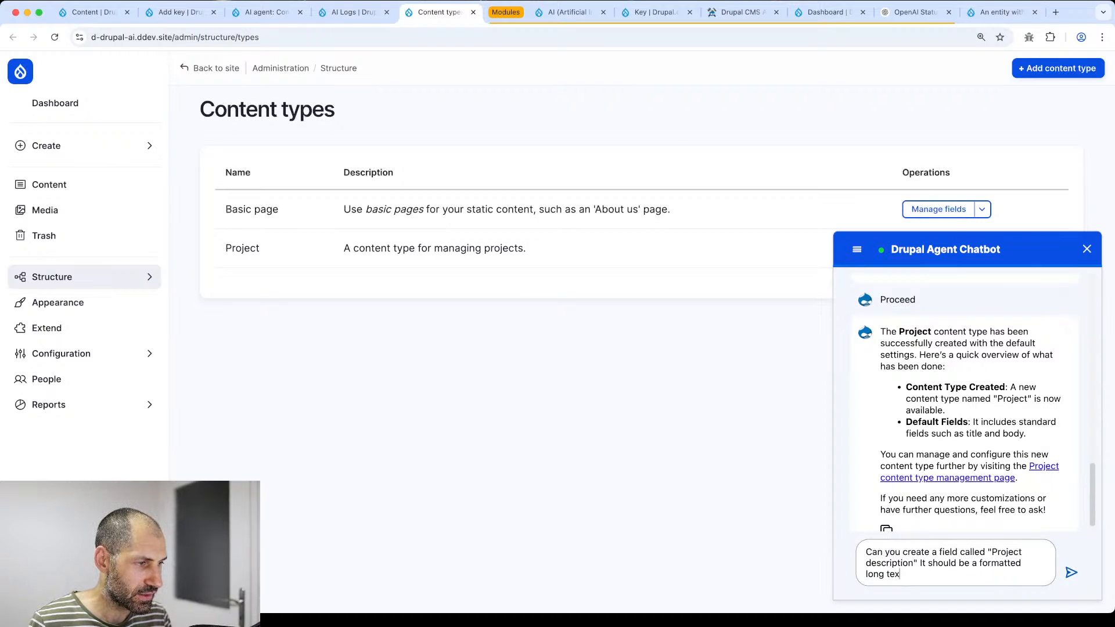
pyautogui.write('text field')
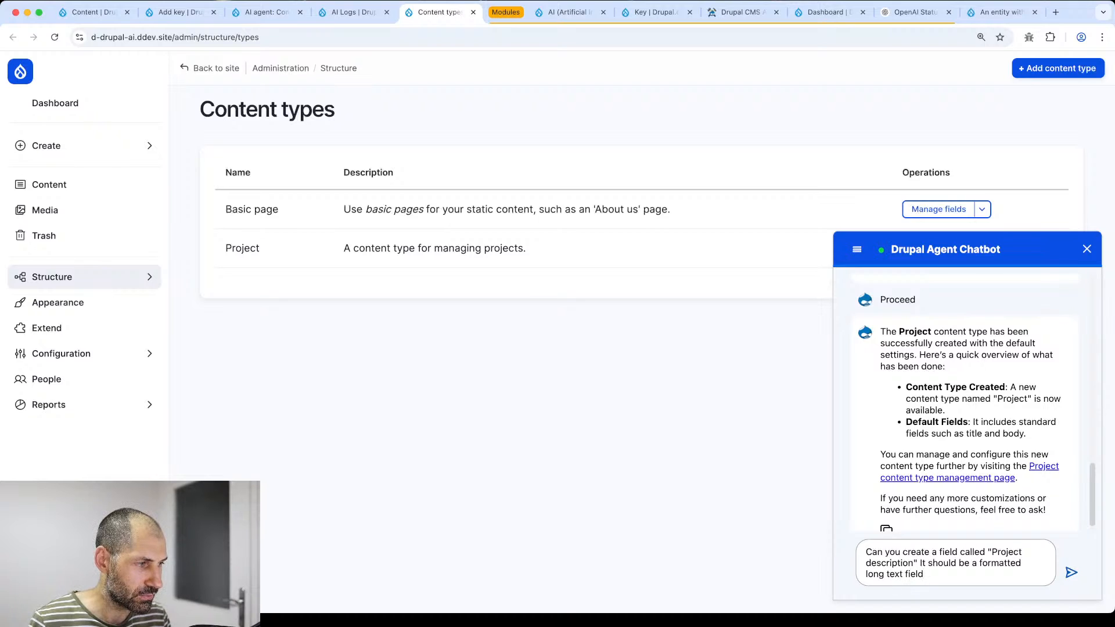
pyautogui.press('Return')
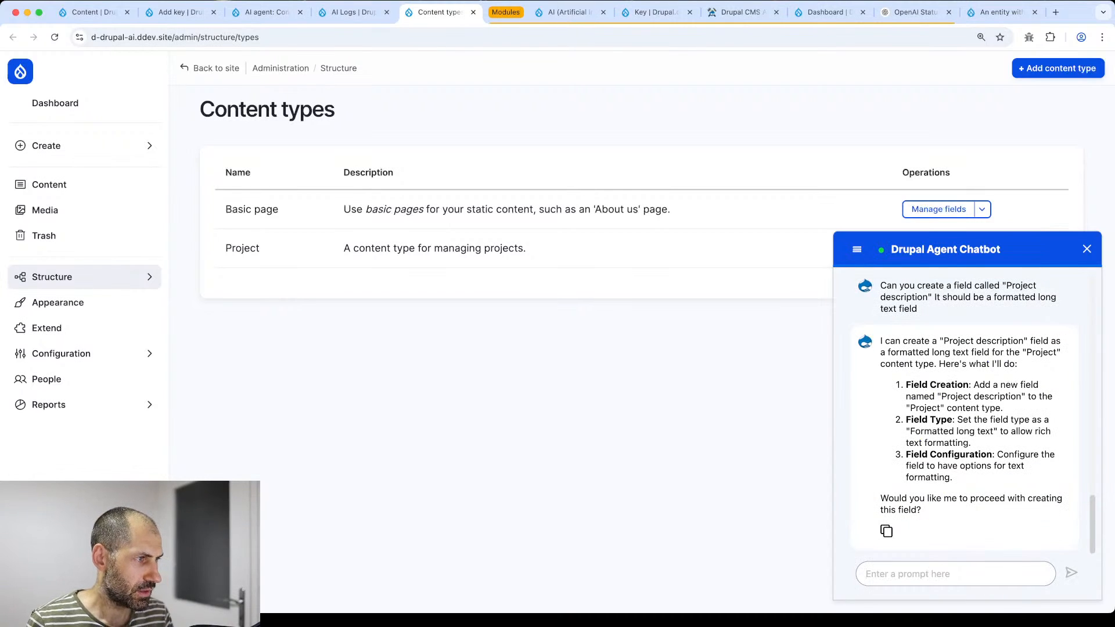
# - Reply 'proceed' so the chatbot adds the field to the Project content type
pyautogui.click(956, 571)
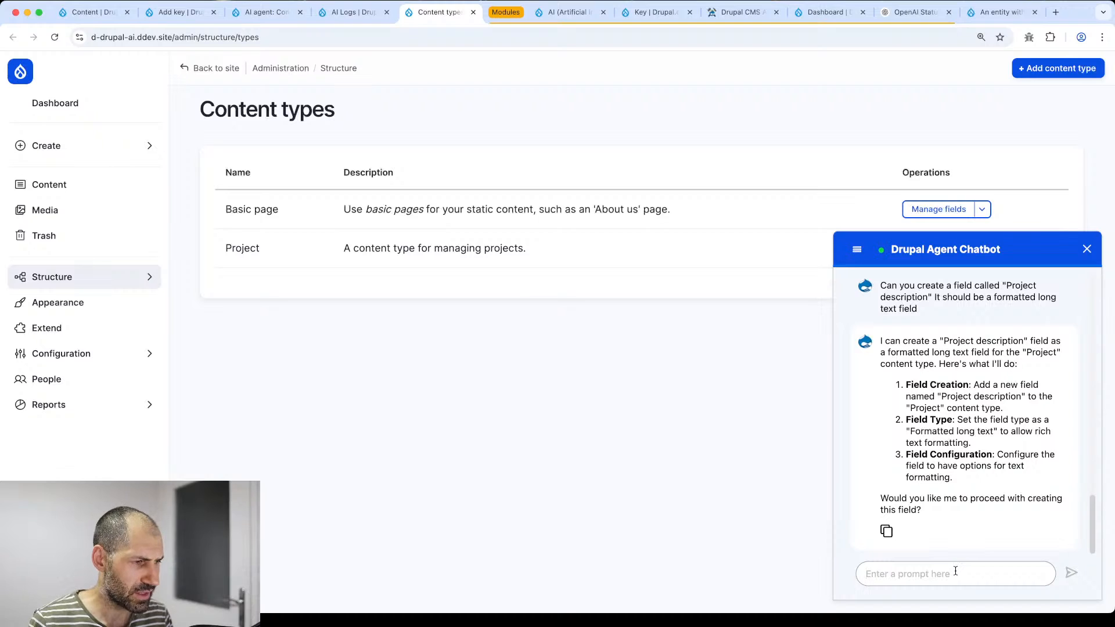
pyautogui.write('y')
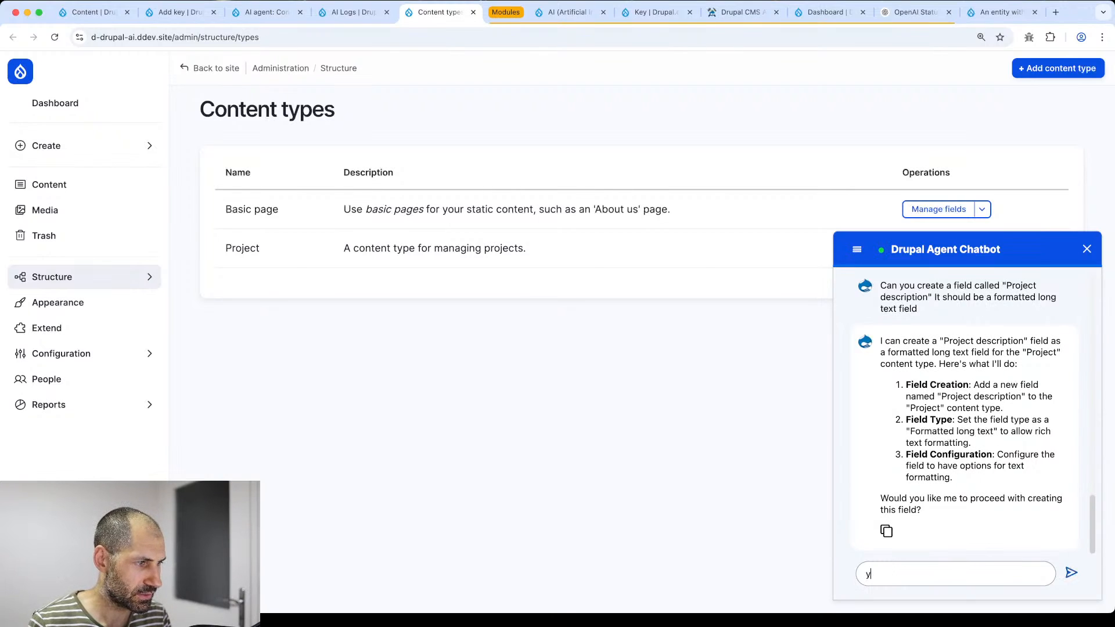
pyautogui.press('BackSpace')
pyautogui.write('w')
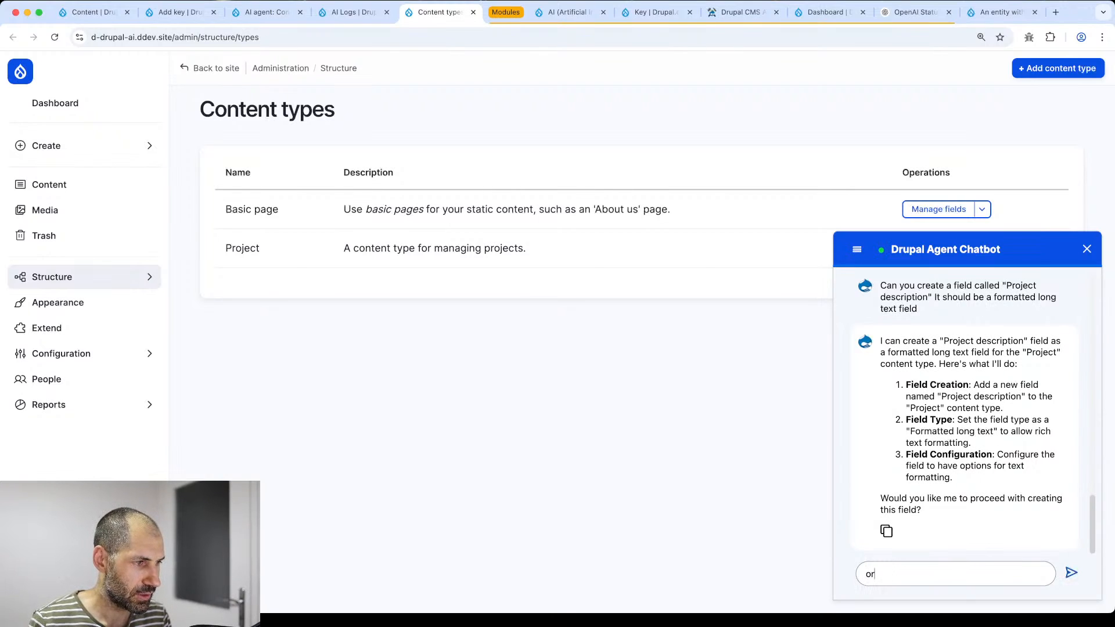
pyautogui.press('BackSpace')
pyautogui.write('proceed')
pyautogui.press('Return')
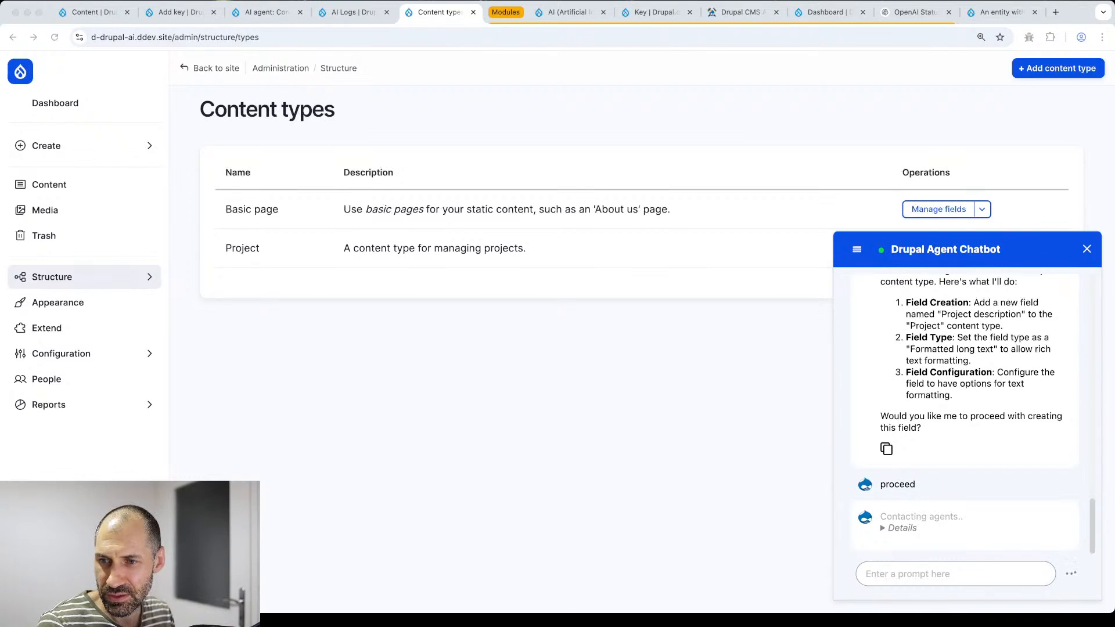
pyautogui.scroll(-3, 950, 464)
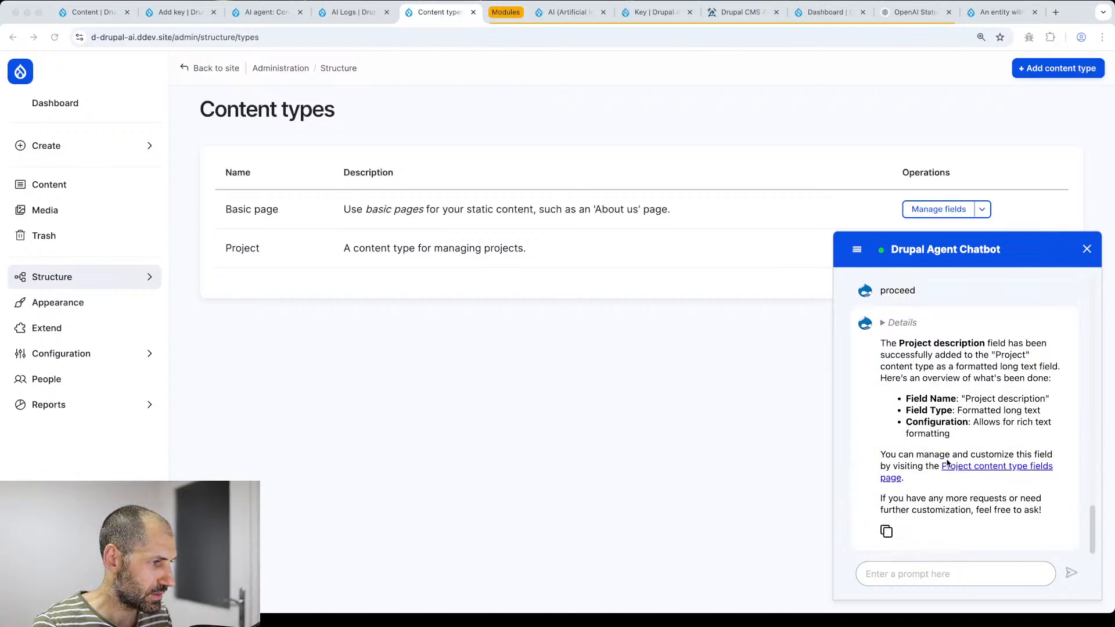
# - Reload the AI Logs page and collapse the chatbot panel to see the new log rows
pyautogui.click(351, 11)
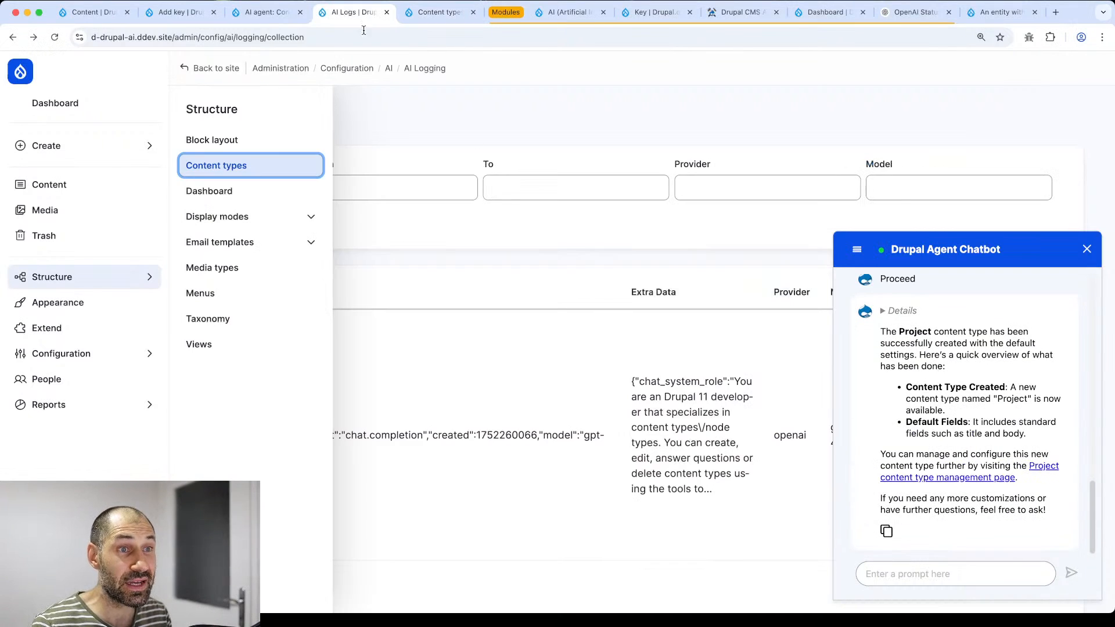
pyautogui.click(439, 36)
pyautogui.press('Return')
pyautogui.click(1087, 249)
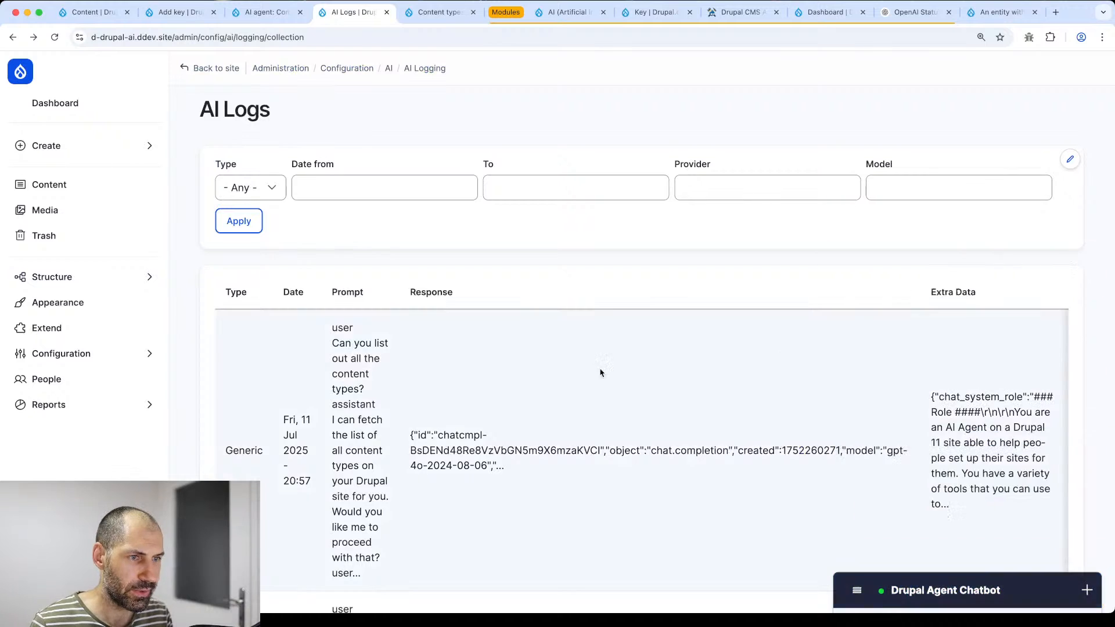
pyautogui.scroll(-3, 589, 374)
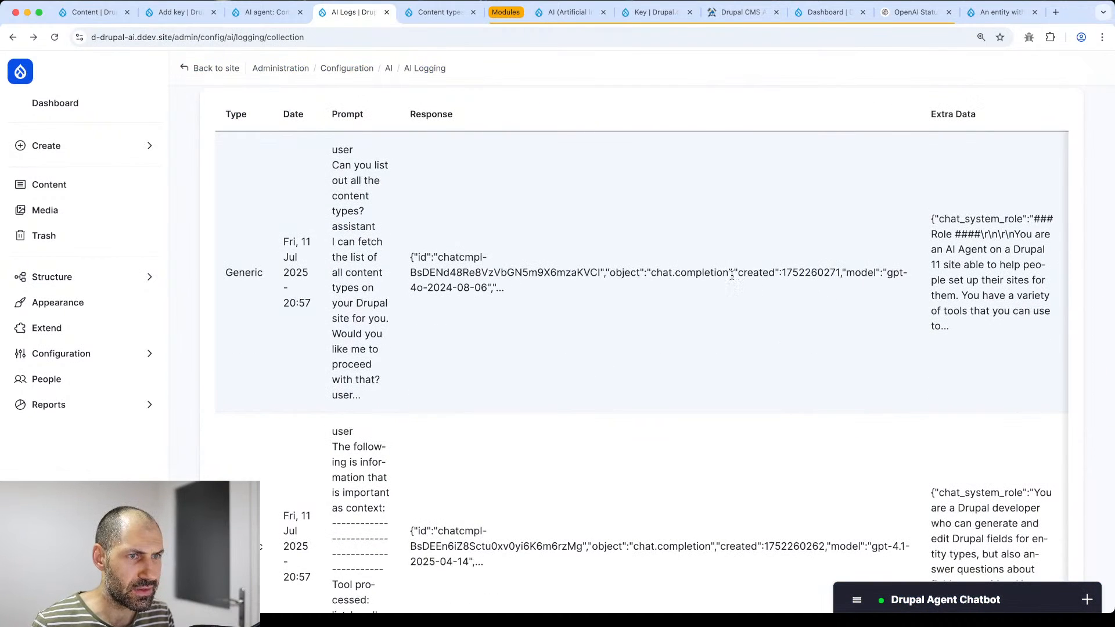
pyautogui.hscroll(1, 730, 274)
pyautogui.hscroll(2, 730, 274)
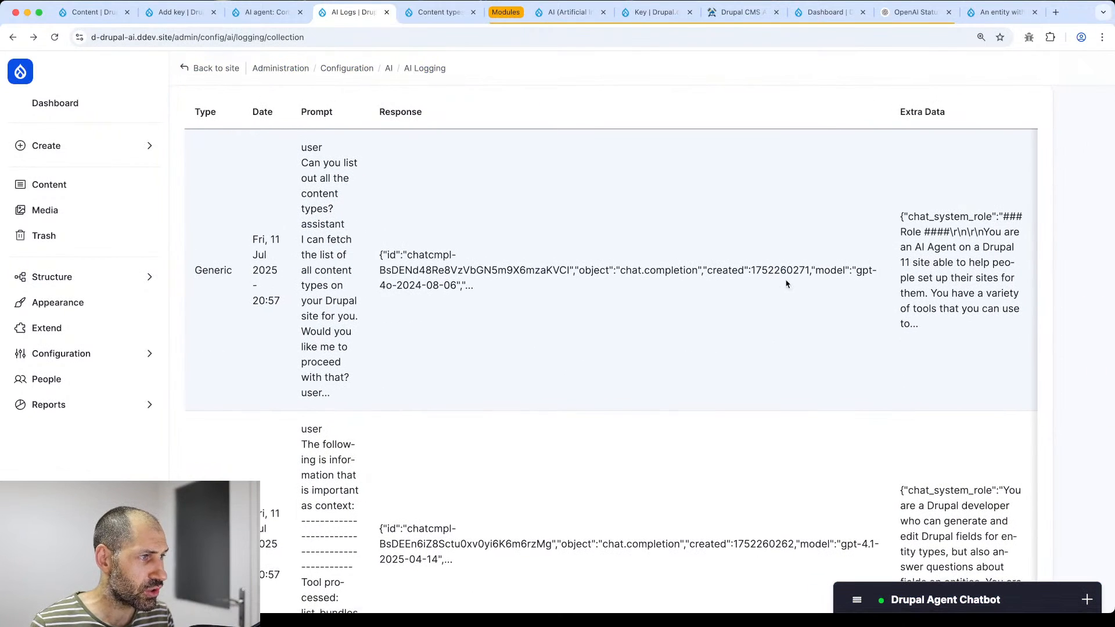
pyautogui.scroll(-10, 778, 282)
pyautogui.scroll(10, 786, 282)
pyautogui.hscroll(5, 813, 348)
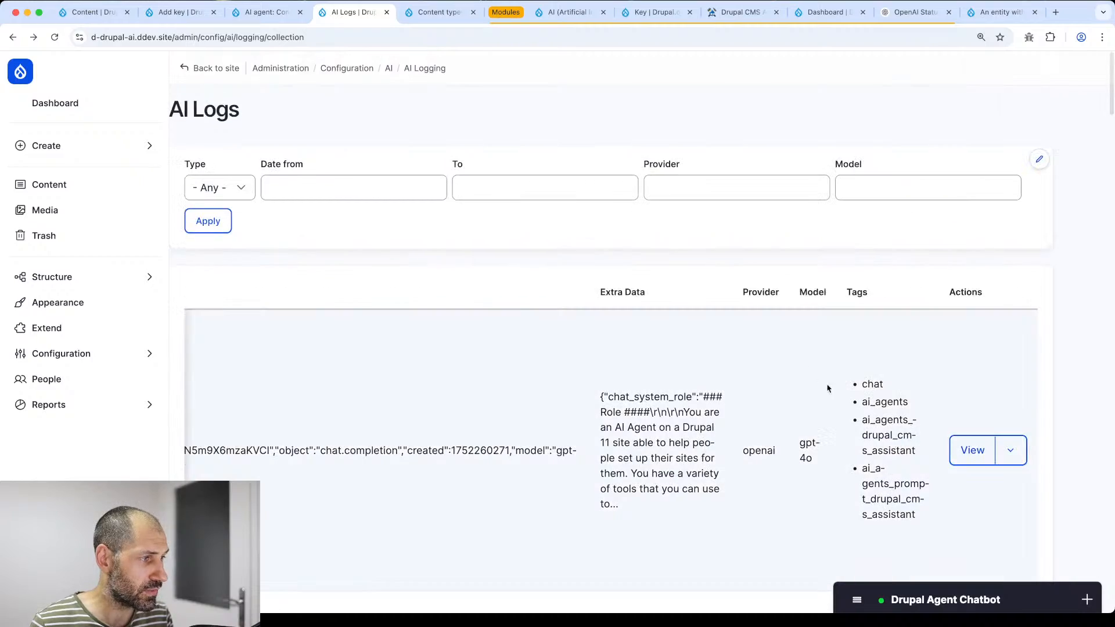
# - Read the assistant conversation's log entry, note its 3097 total tokens, and return to the list
pyautogui.click(968, 448)
pyautogui.scroll(-8, 478, 370)
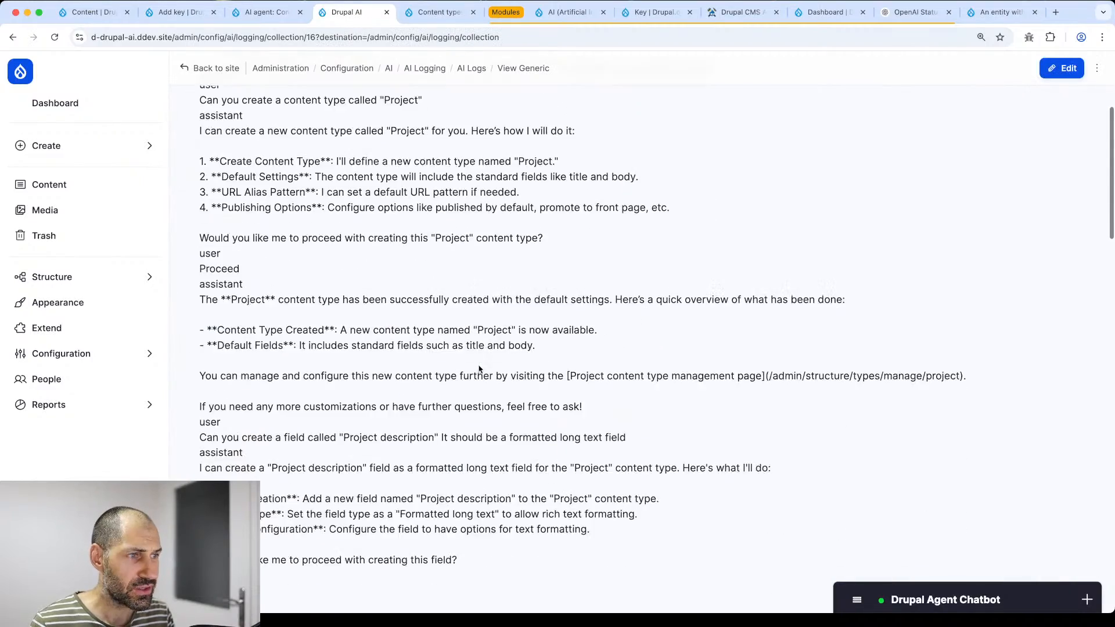
pyautogui.scroll(-3, 478, 369)
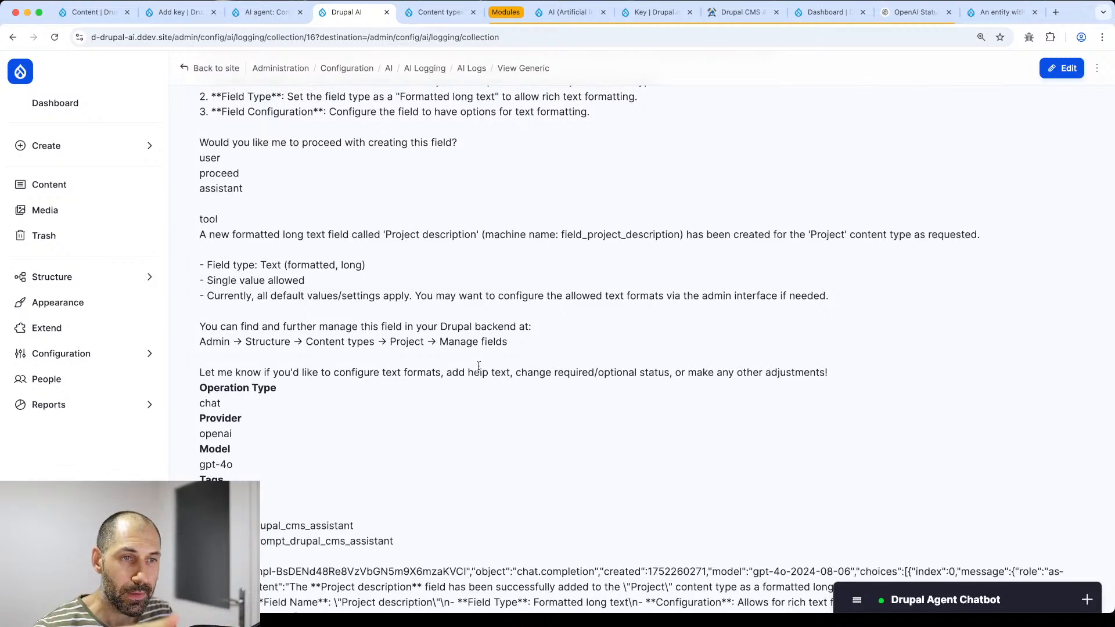
pyautogui.scroll(3, 479, 366)
pyautogui.scroll(8, 479, 366)
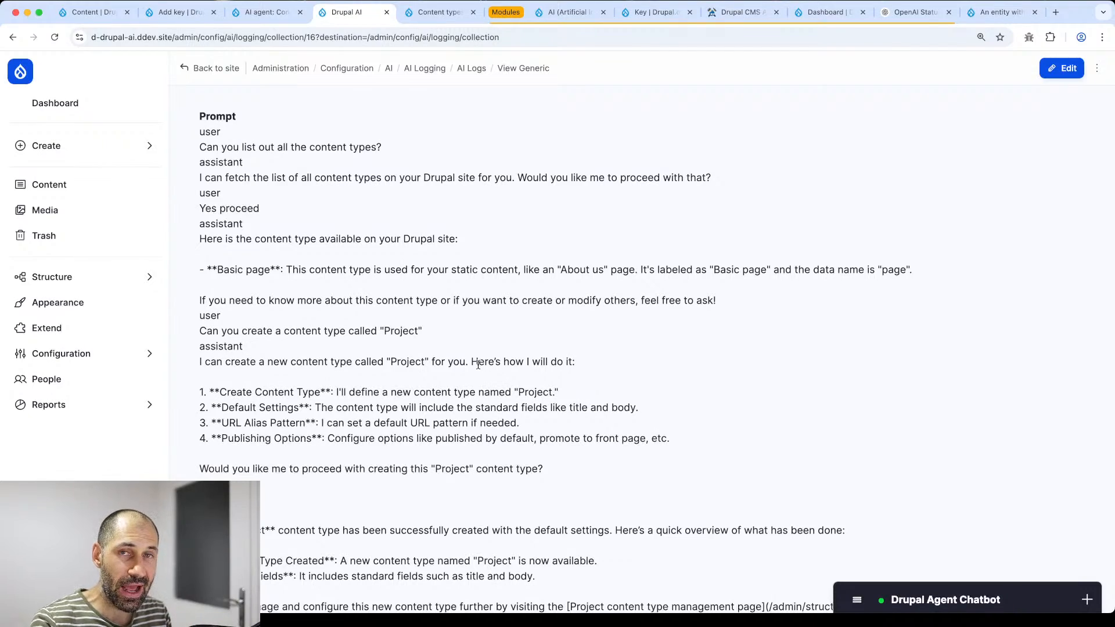
pyautogui.scroll(-12, 479, 365)
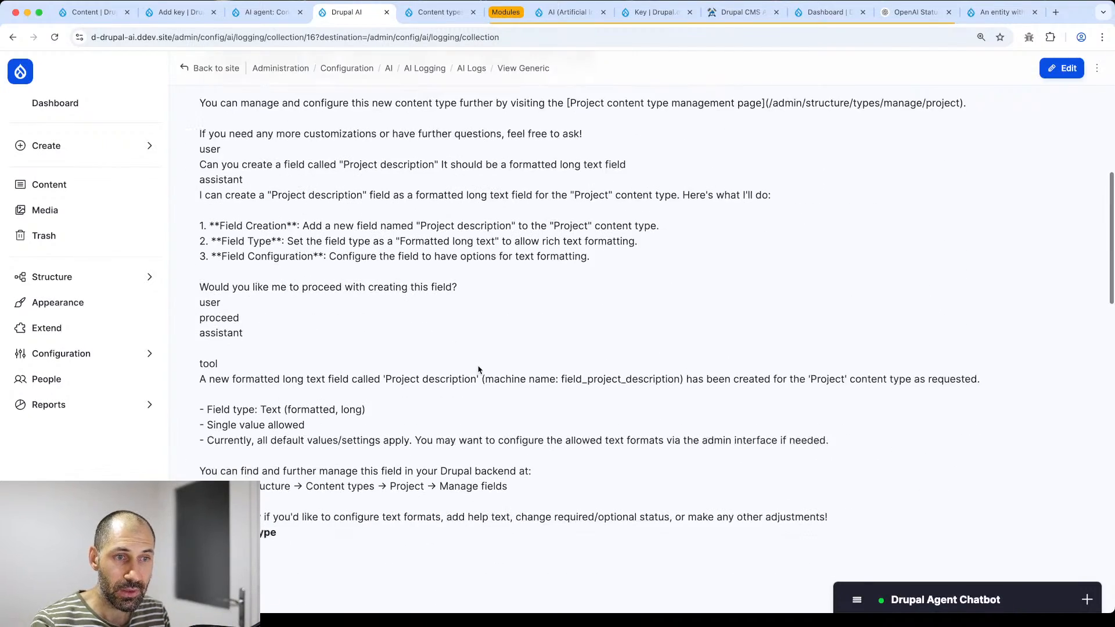
pyautogui.scroll(-15, 478, 366)
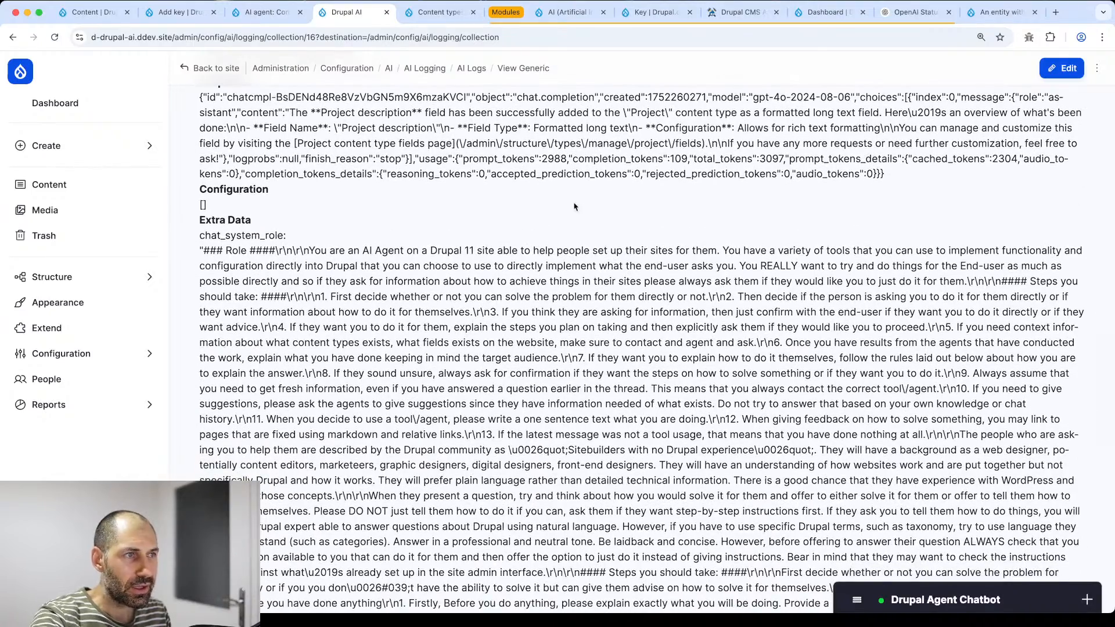
pyautogui.scroll(1, 581, 199)
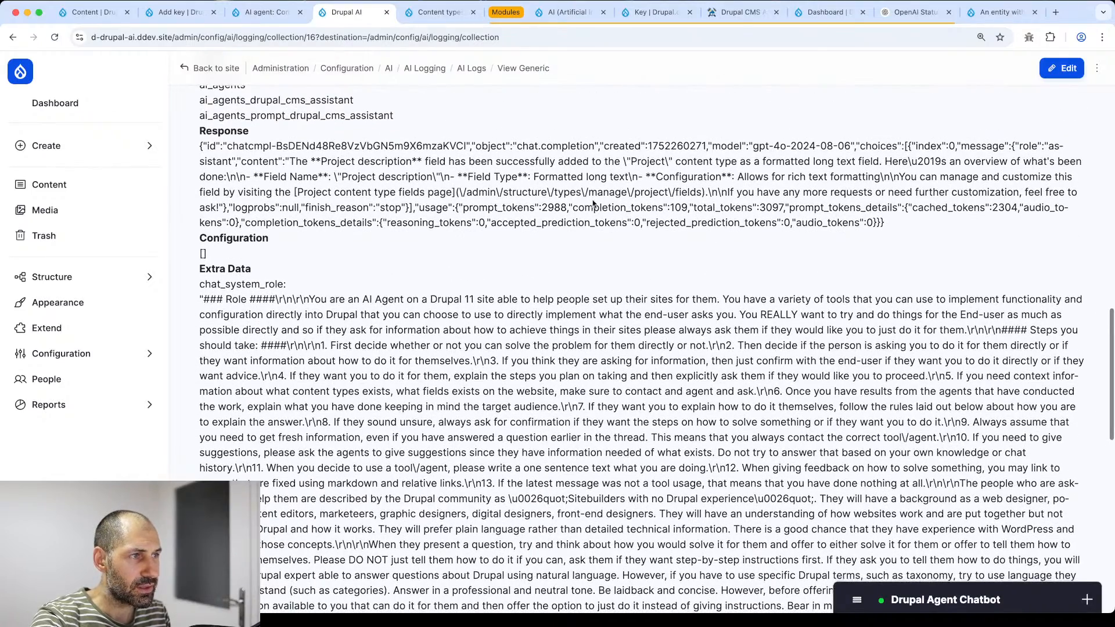
pyautogui.doubleClick(771, 209)
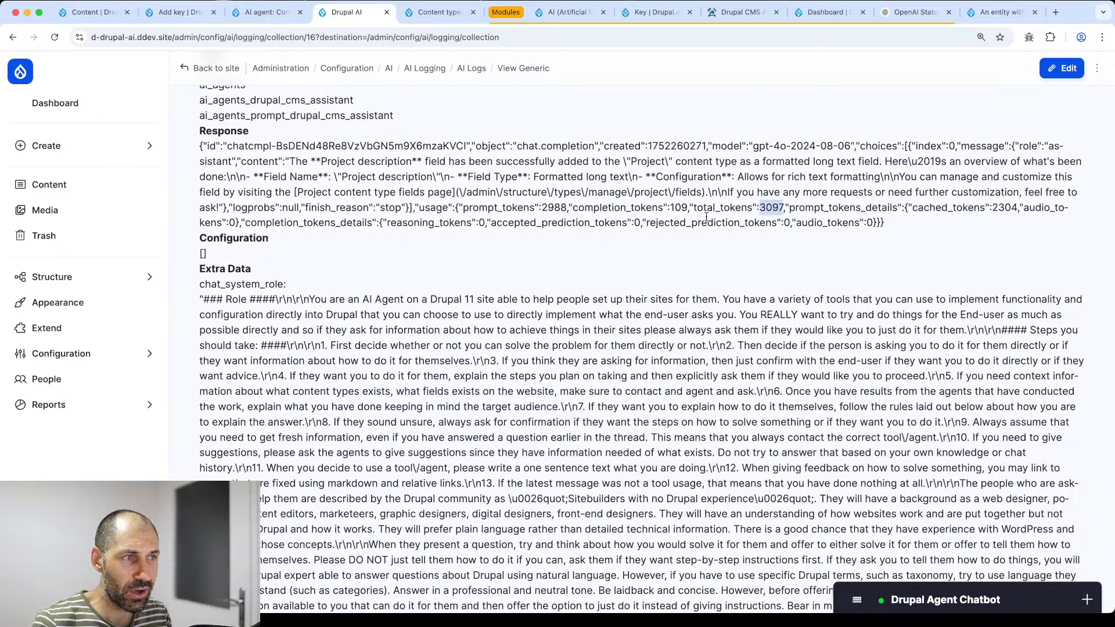
pyautogui.press('super+Left')
pyautogui.scroll(-5, 758, 298)
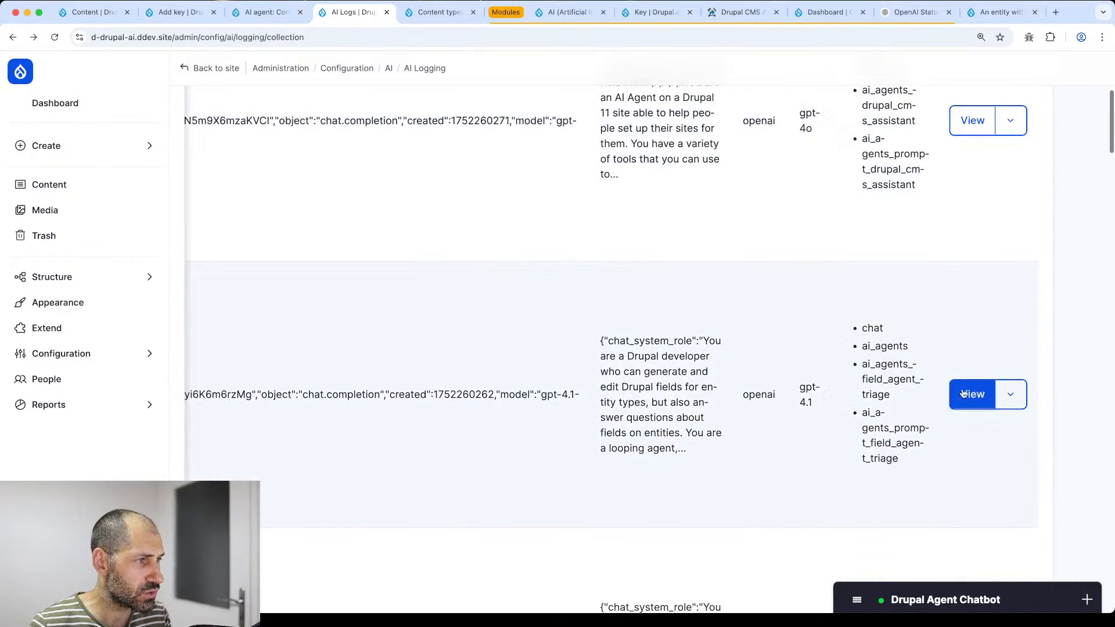
pyautogui.click(969, 391)
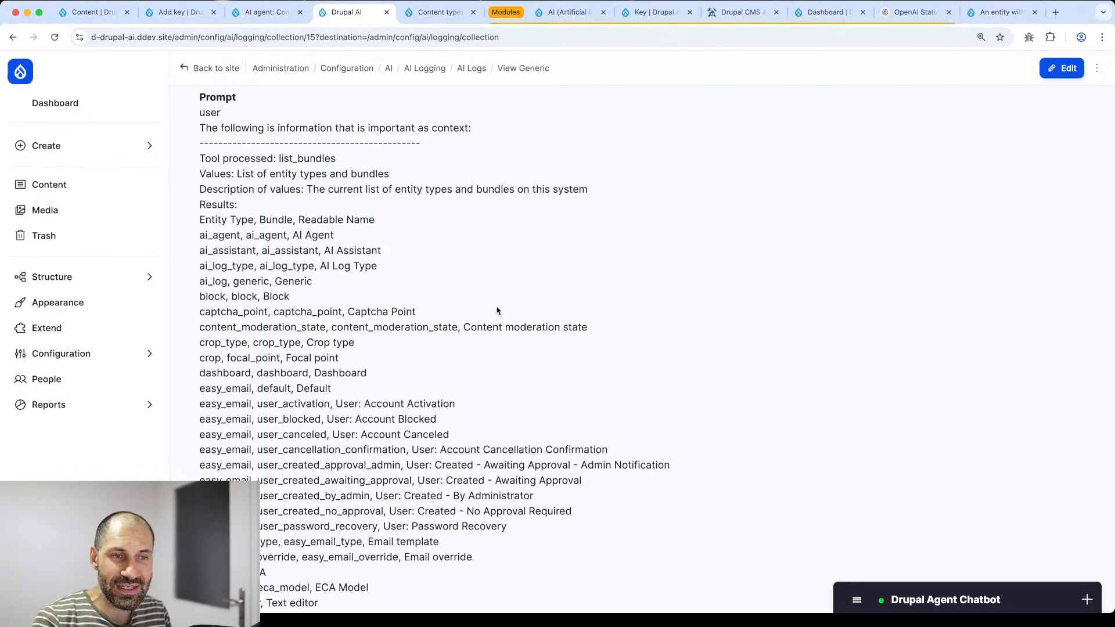
pyautogui.scroll(-15, 497, 311)
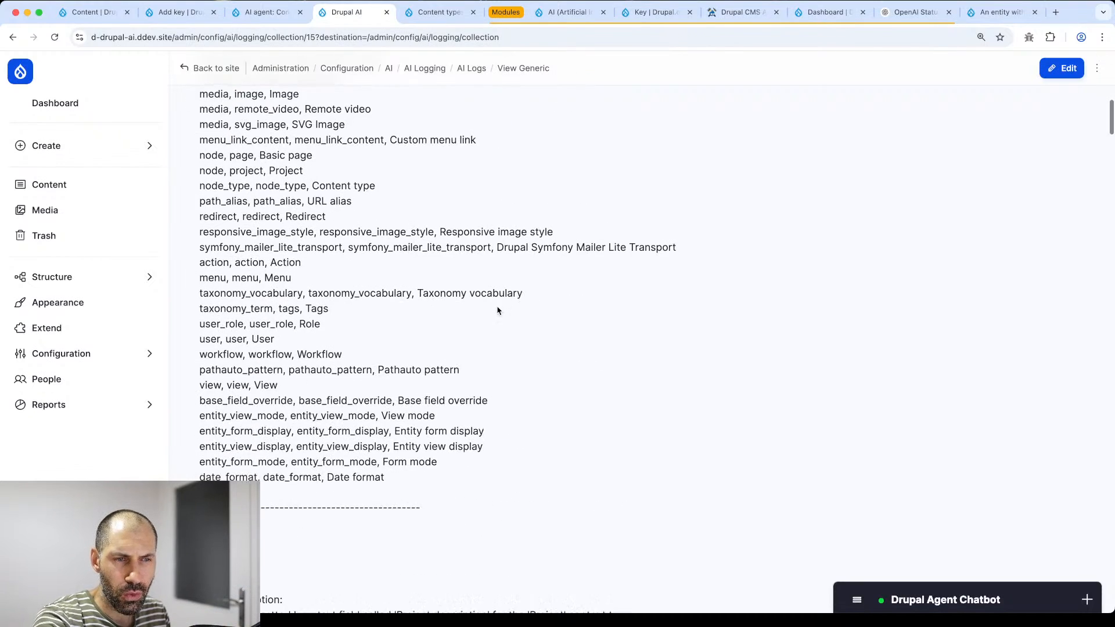
pyautogui.scroll(-10, 497, 311)
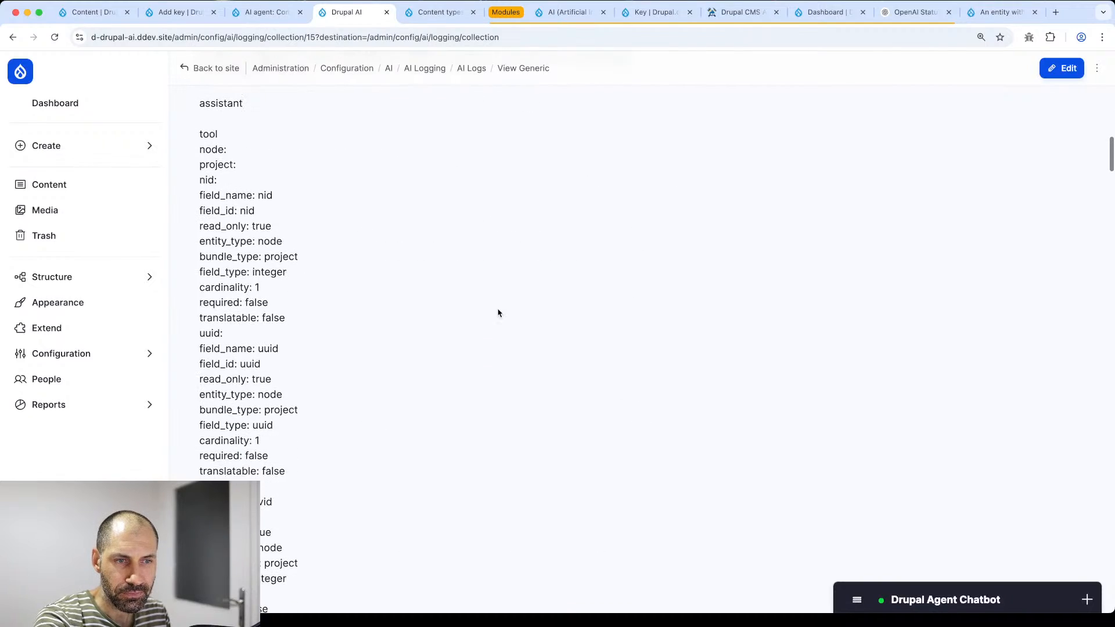
pyautogui.scroll(-10, 498, 313)
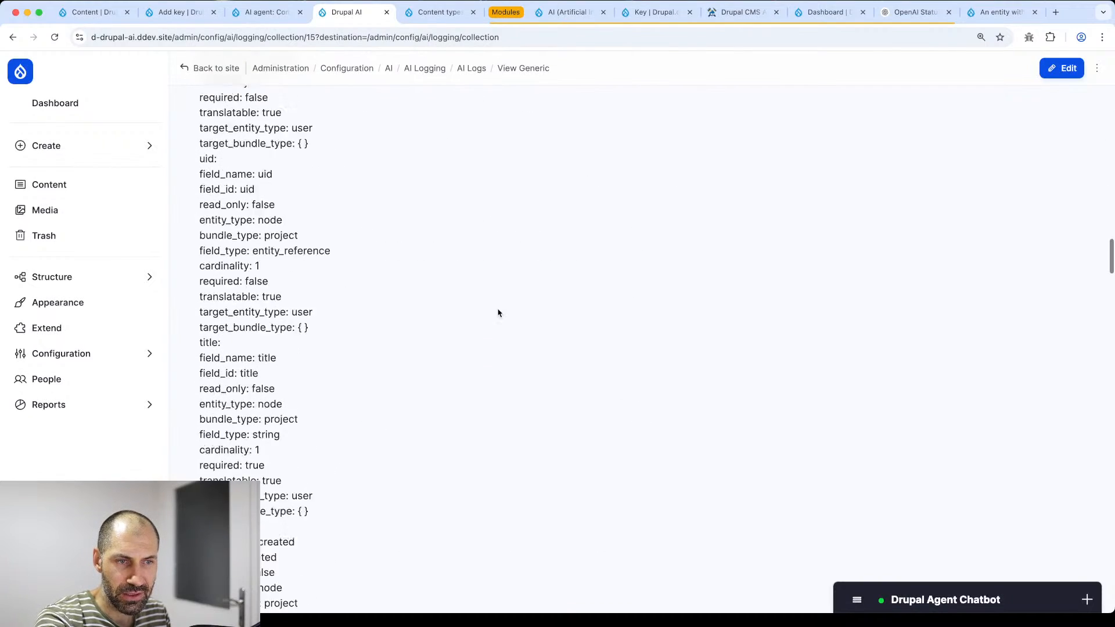
pyautogui.scroll(-12, 497, 313)
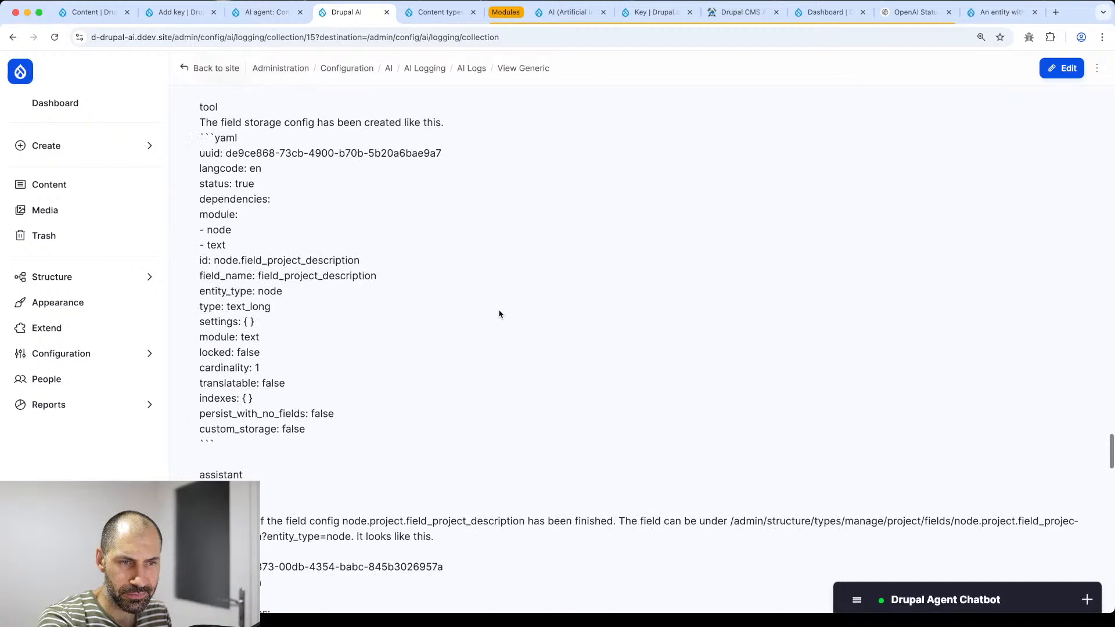
pyautogui.scroll(-15, 499, 315)
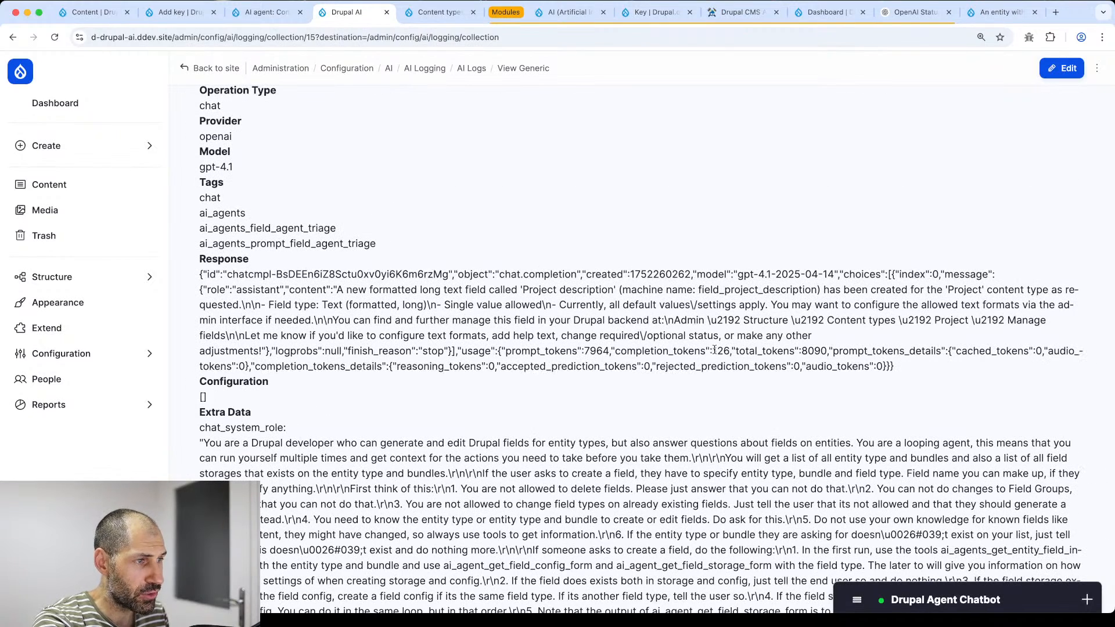
pyautogui.doubleClick(822, 351)
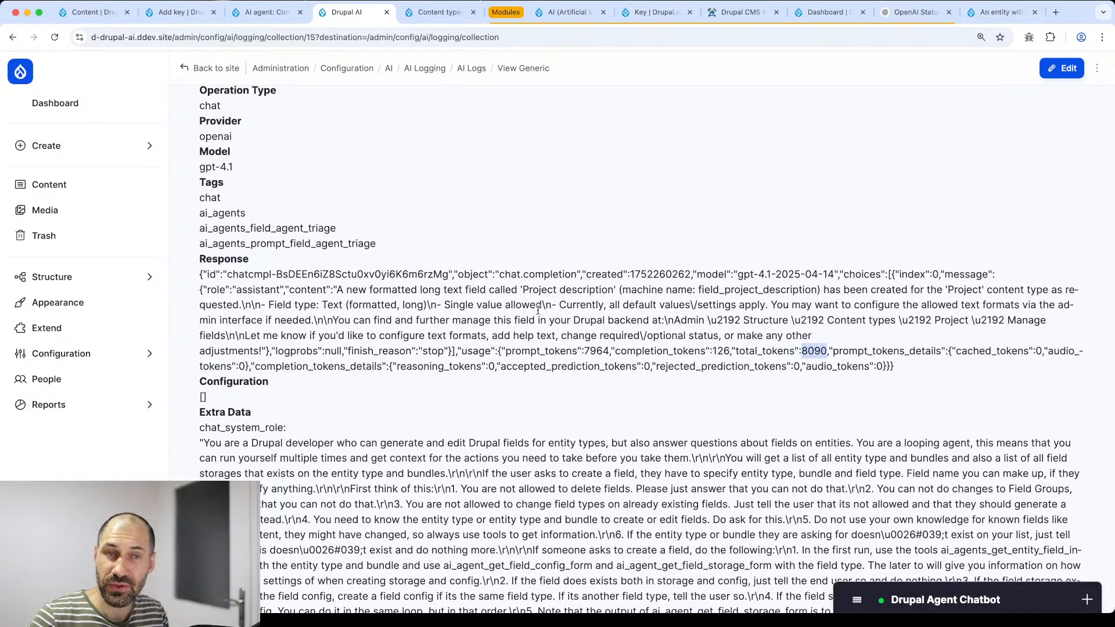
pyautogui.scroll(-20, 538, 311)
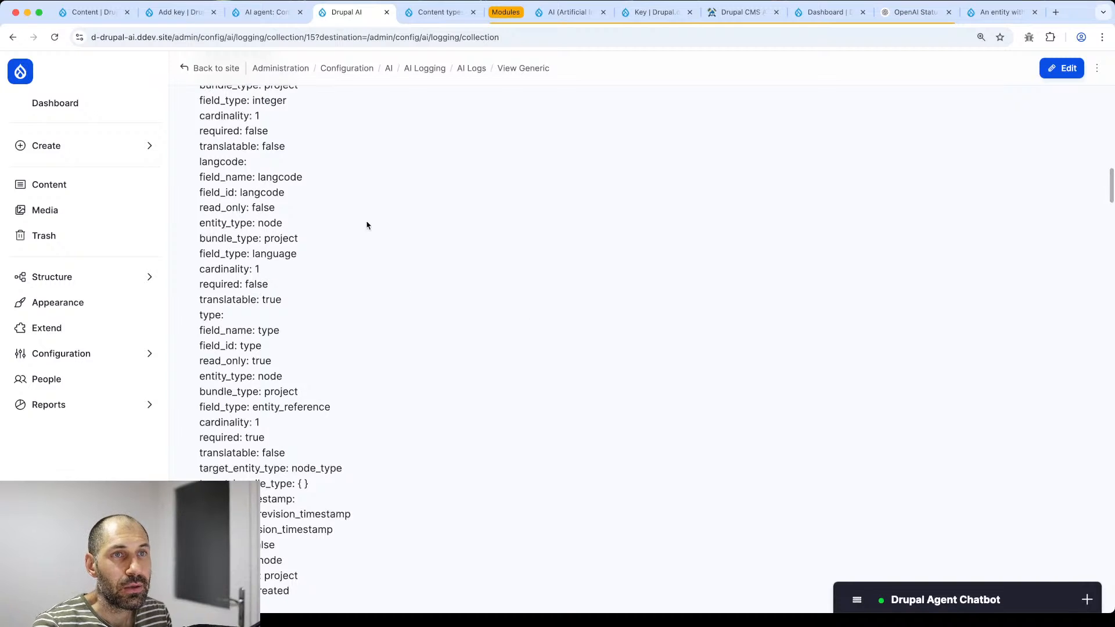
pyautogui.press('super+Left')
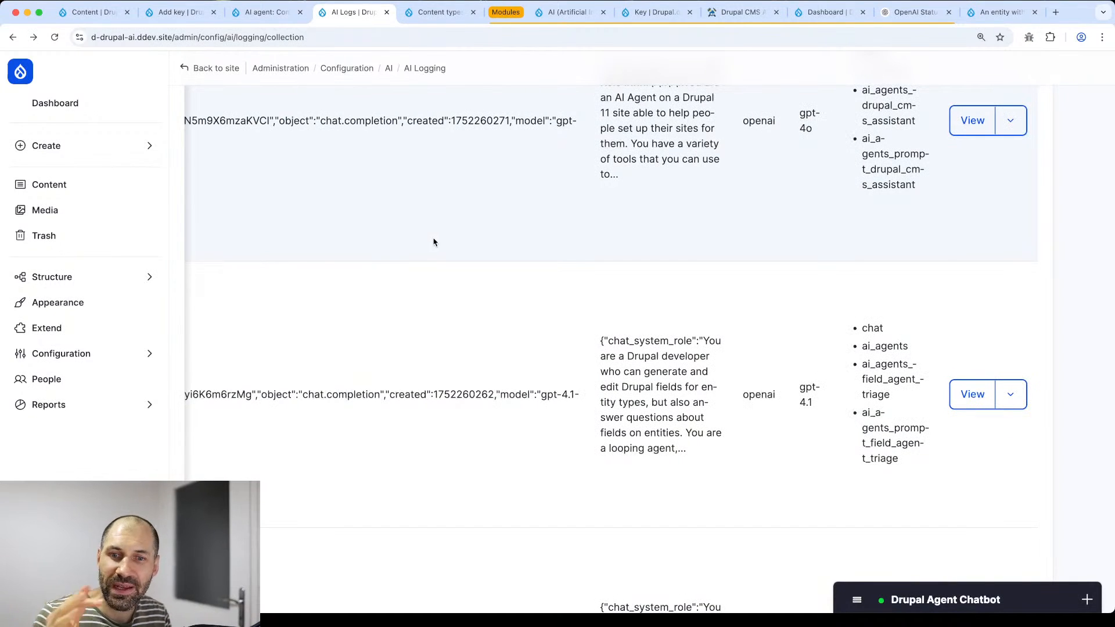
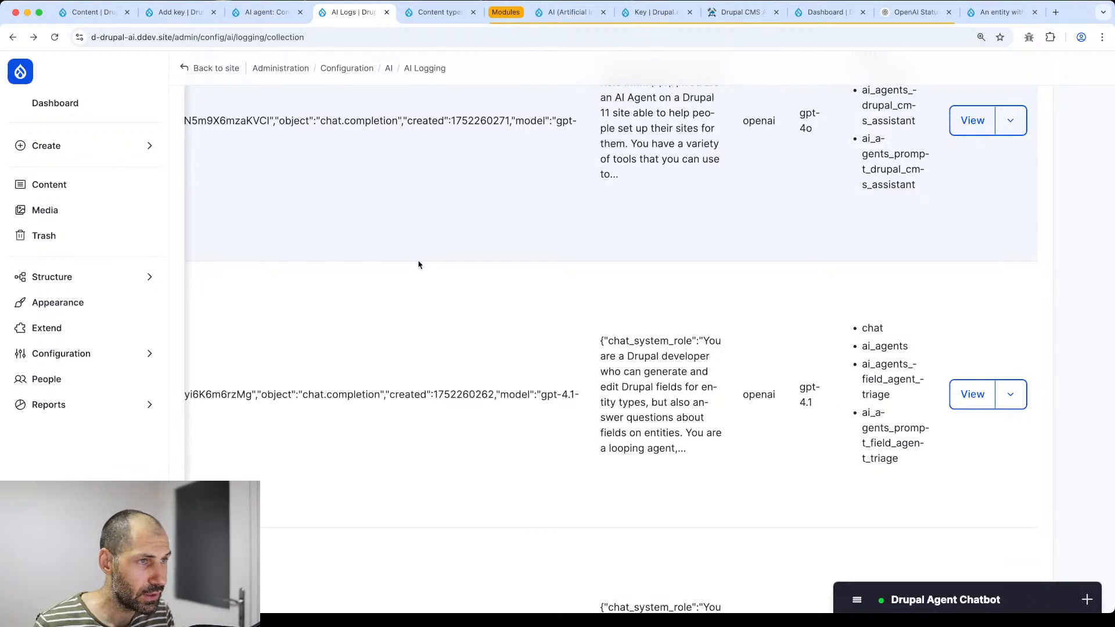
# - Open the Project content type's Manage fields page and expand the agent chatbot prompt
pyautogui.click(441, 12)
pyautogui.click(446, 32)
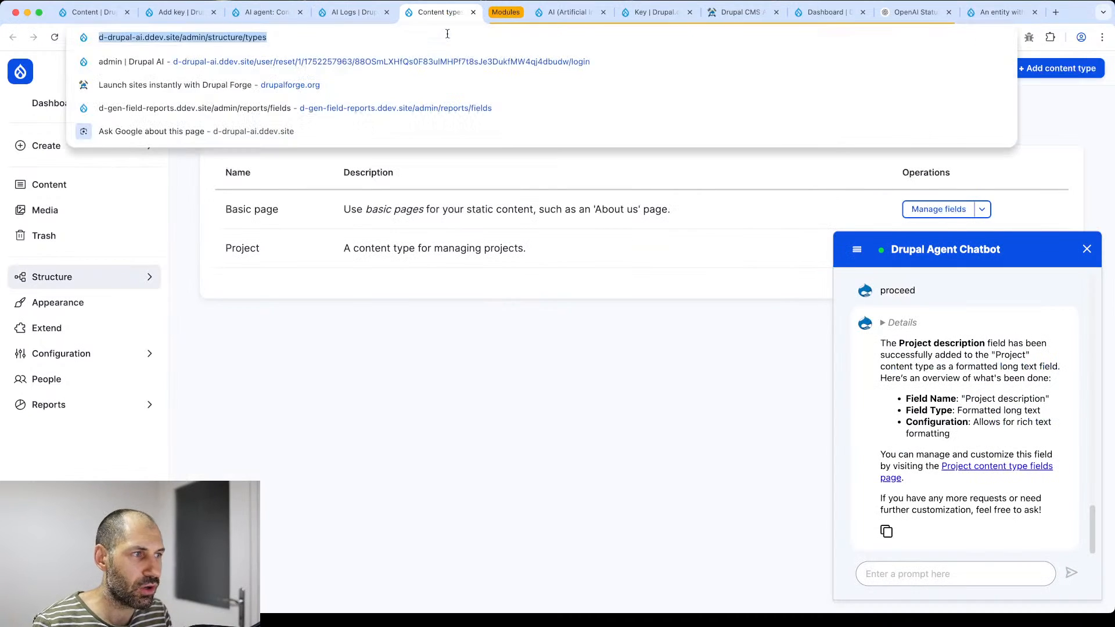
pyautogui.click(1087, 249)
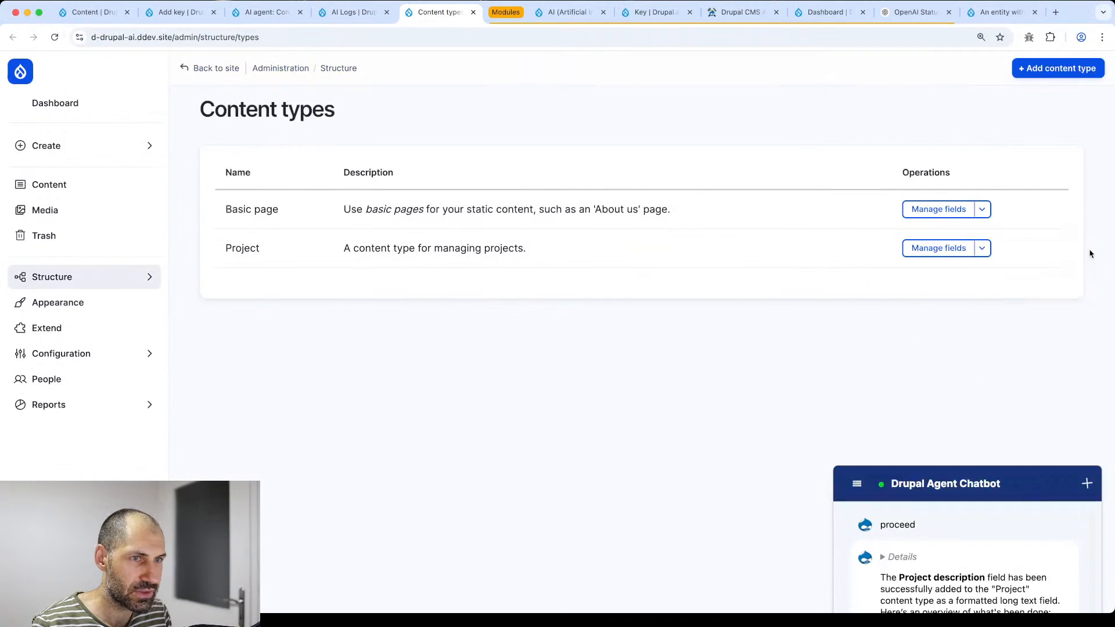
pyautogui.click(936, 249)
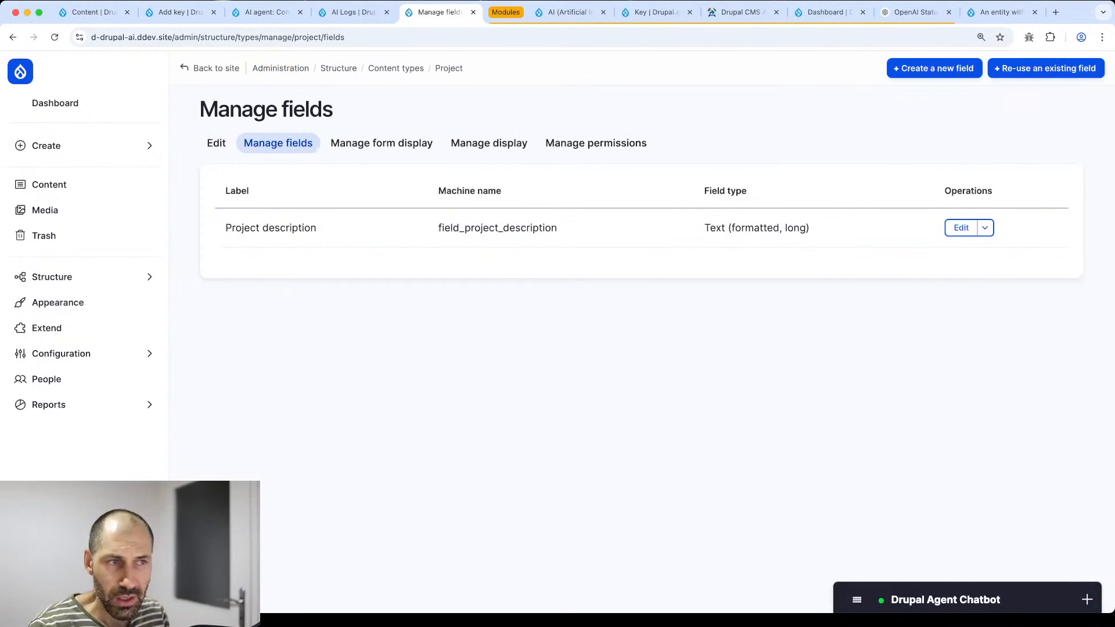
pyautogui.click(907, 600)
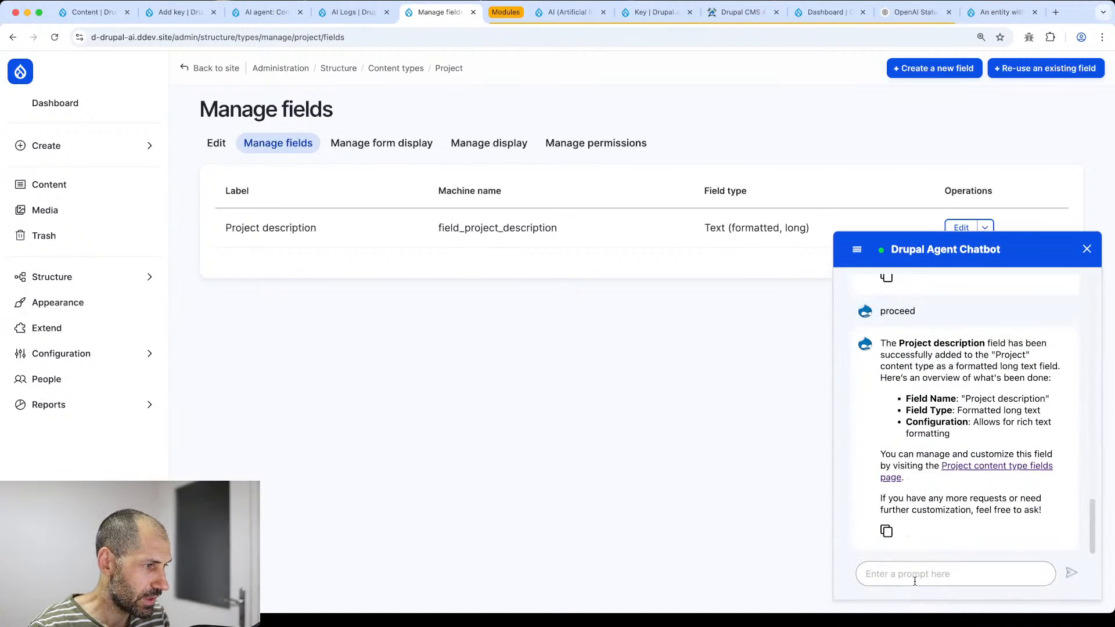
pyautogui.click(916, 581)
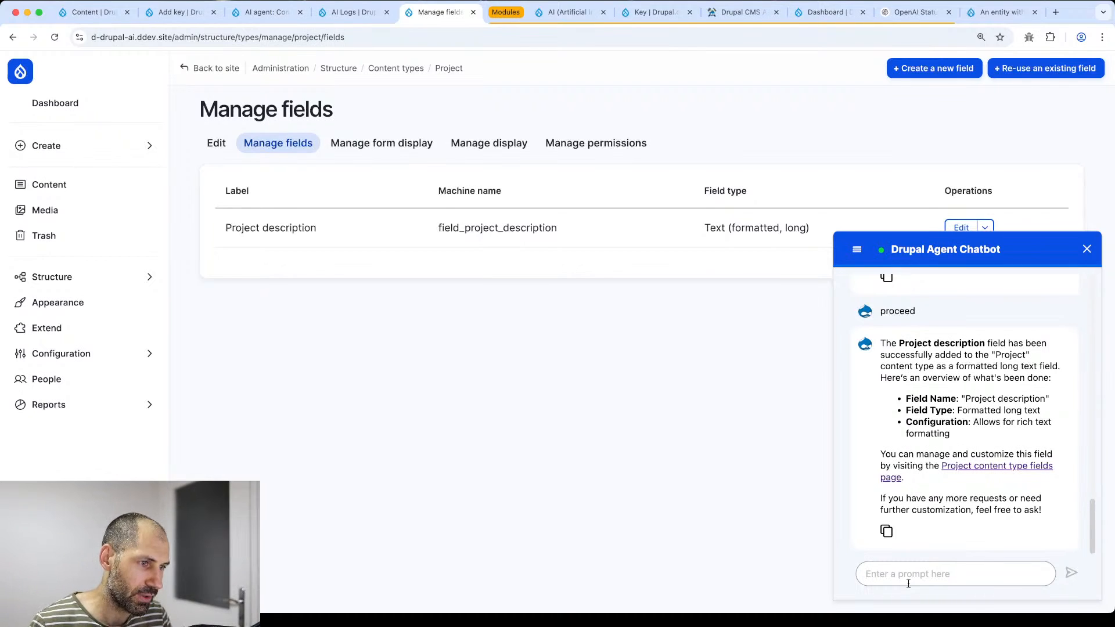
# - Ask the chatbot to create a "Task" content type and confirm with 'proceed'
pyautogui.write('Please create a task conten')
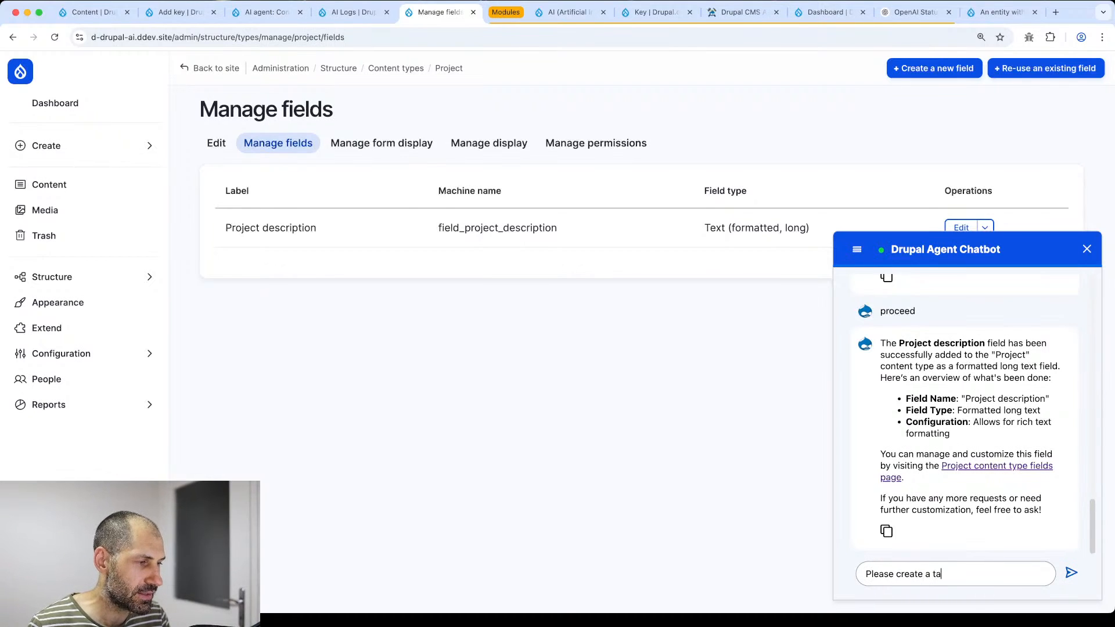
pyautogui.press('BackSpace')
pyautogui.press('BackSpace')
pyautogui.press('BackSpace')
pyautogui.press('BackSpace')
pyautogui.press('BackSpace')
pyautogui.press('BackSpace')
pyautogui.press('BackSpace')
pyautogui.press('BackSpace')
pyautogui.press('BackSpace')
pyautogui.press('BackSpace')
pyautogui.press('BackSpace')
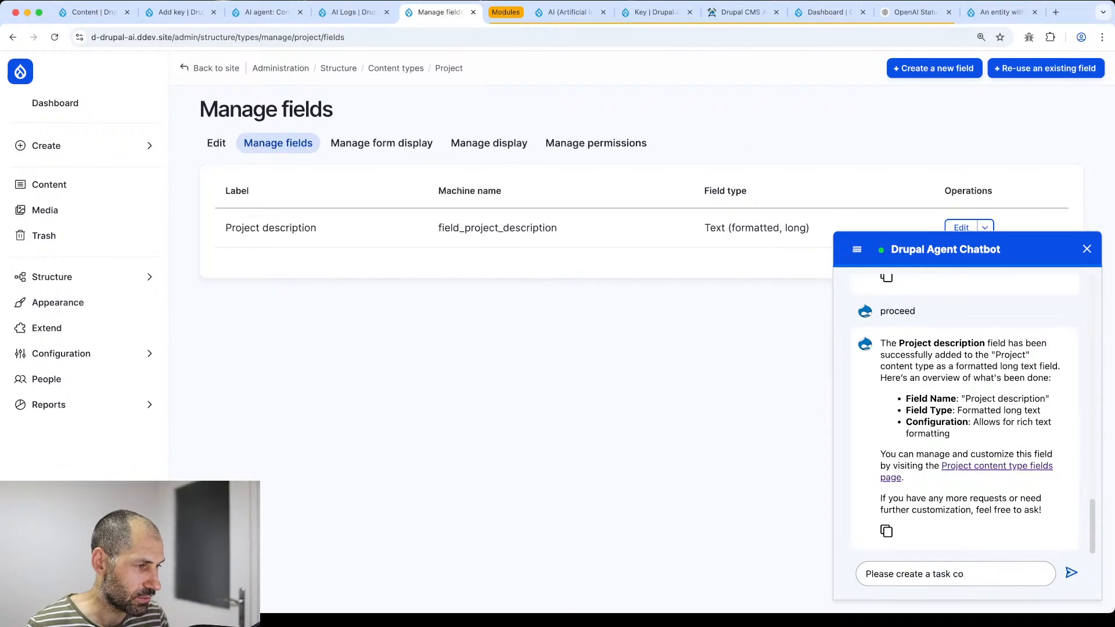
pyautogui.write('"Task')
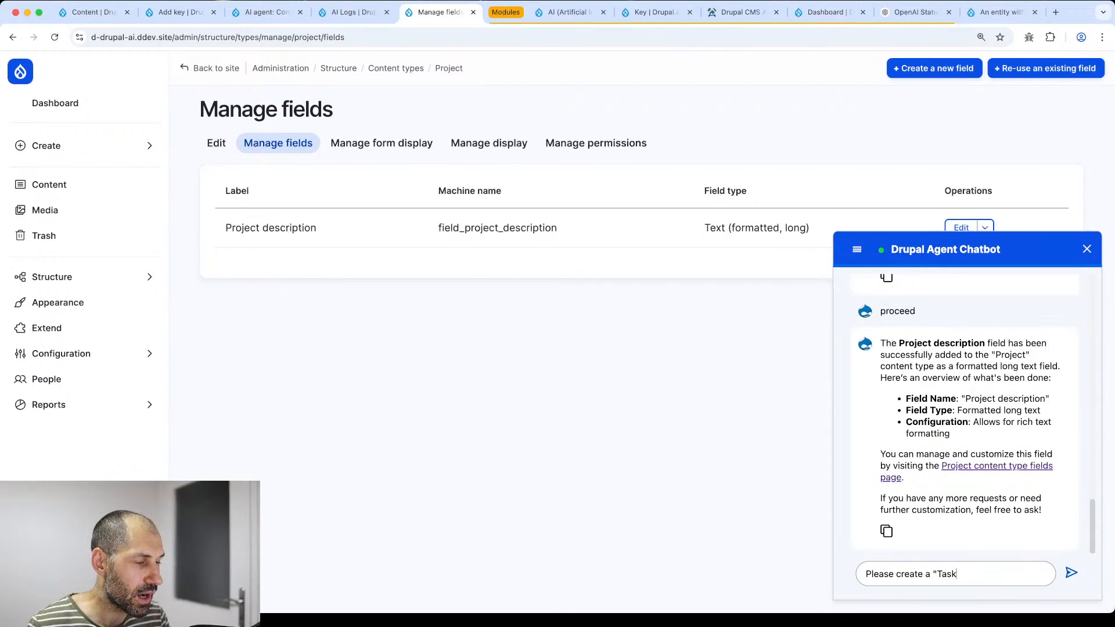
pyautogui.write('" content type')
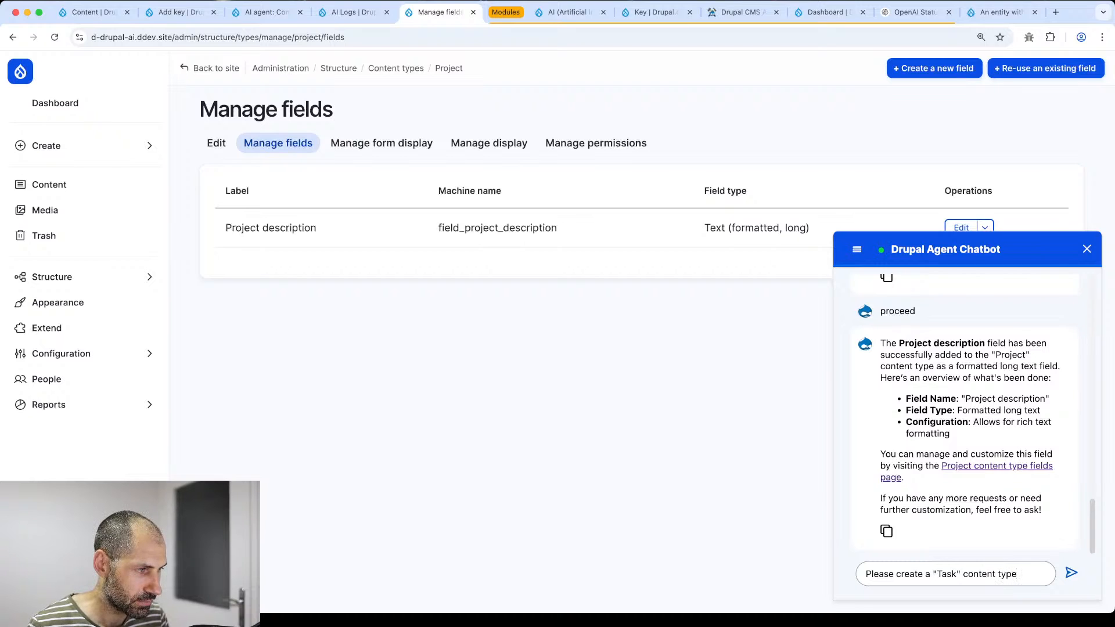
pyautogui.press('Return')
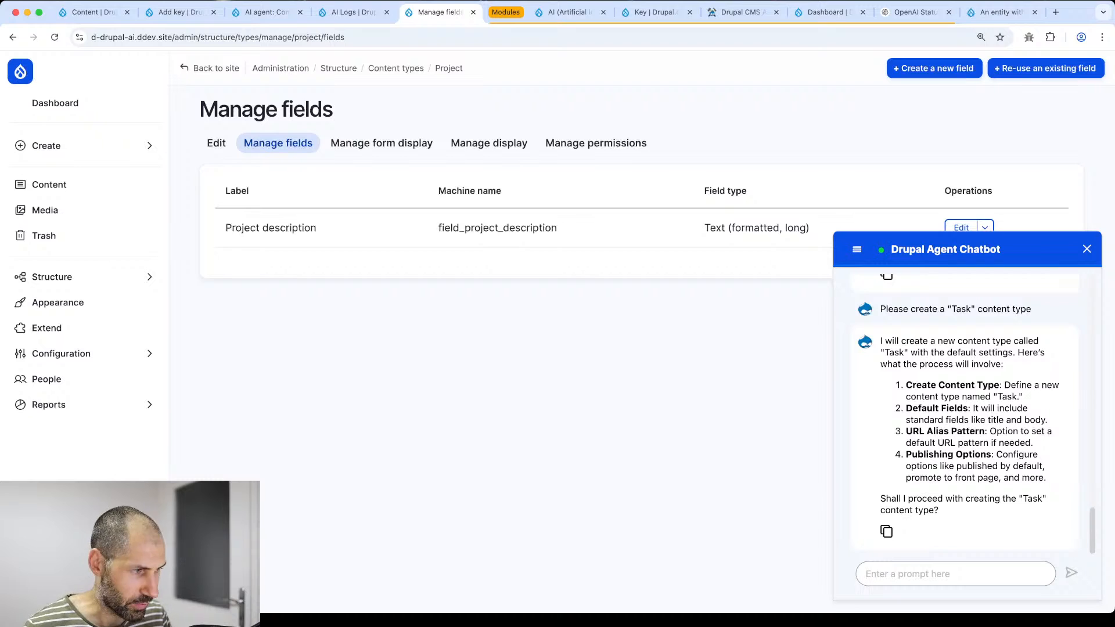
pyautogui.write('proceed')
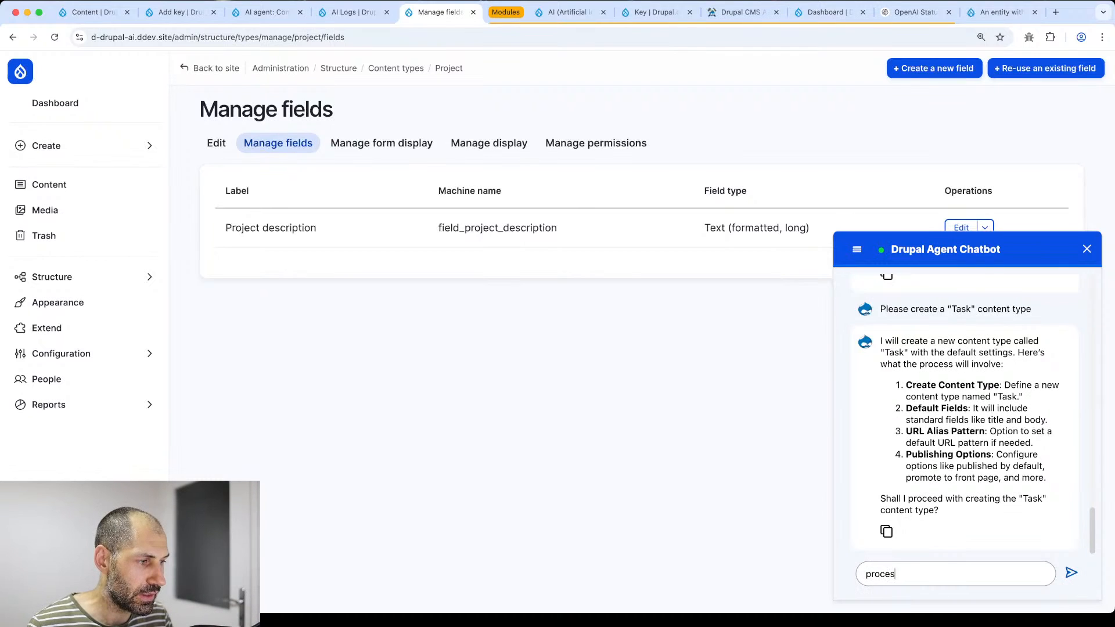
pyautogui.press('Return')
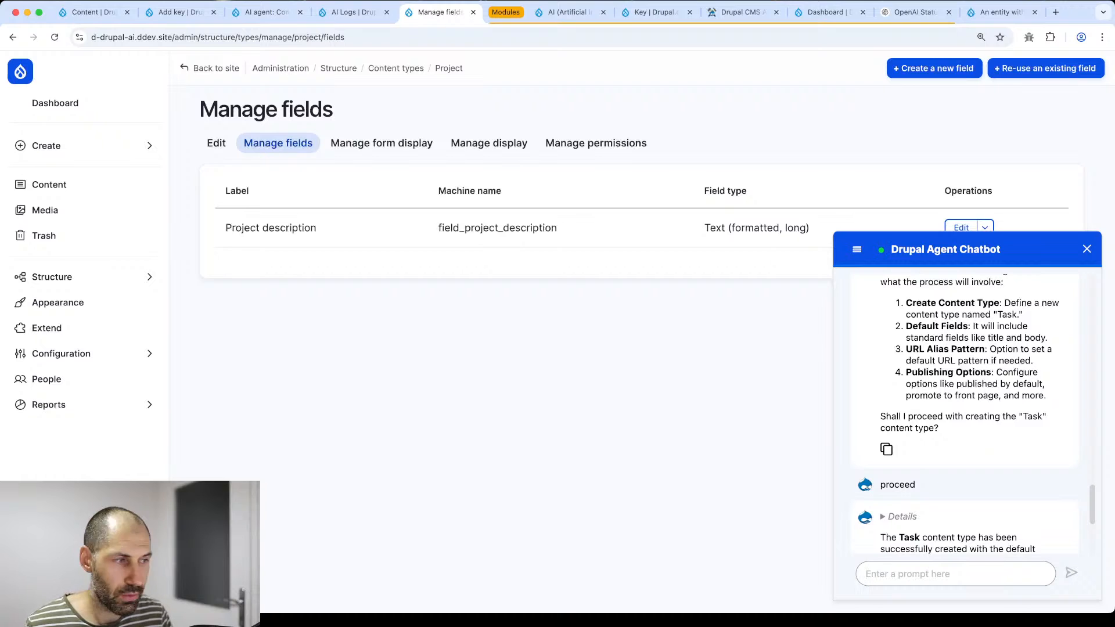
pyautogui.scroll(-4, 983, 523)
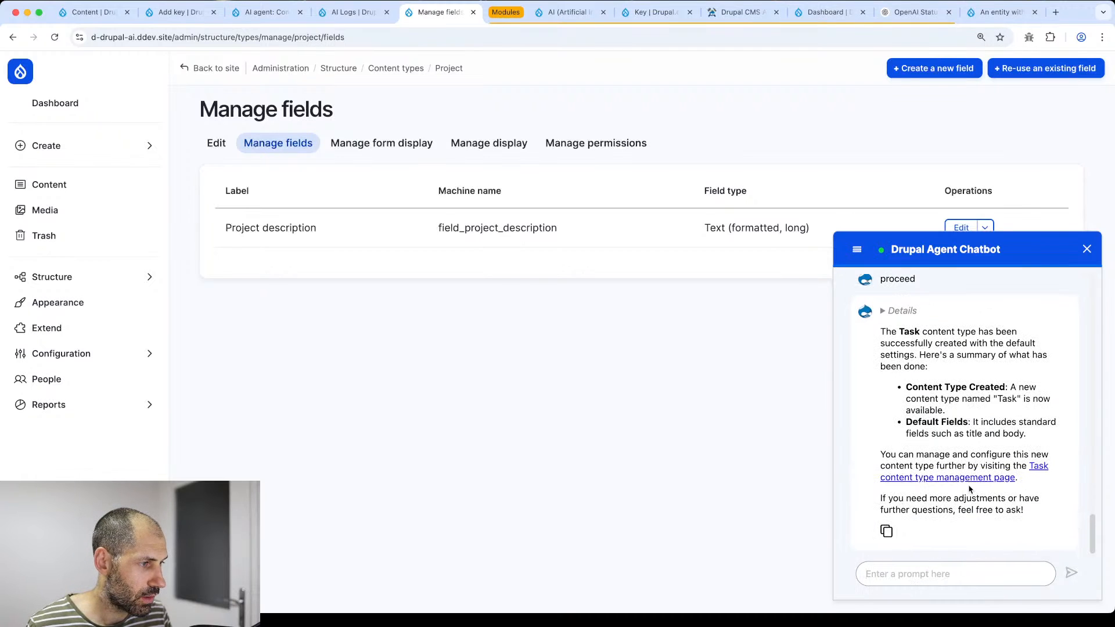
# - Draft a chatbot request for a "Task description" formatted long text field on the Task type
pyautogui.click(922, 577)
pyautogui.write('On the task conte')
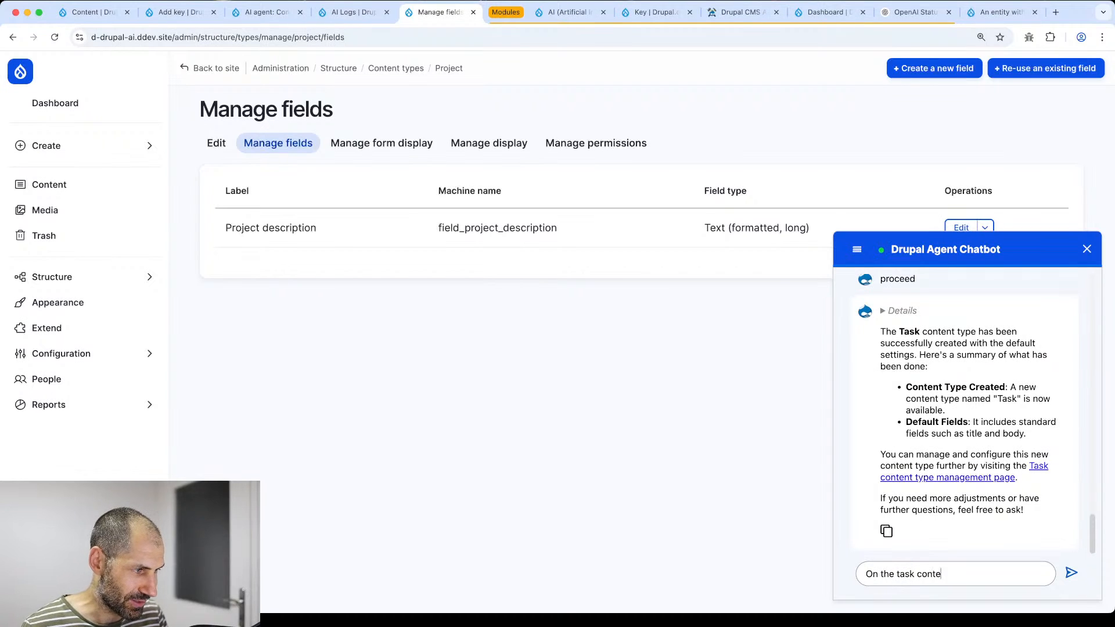
pyautogui.write('nt type cr')
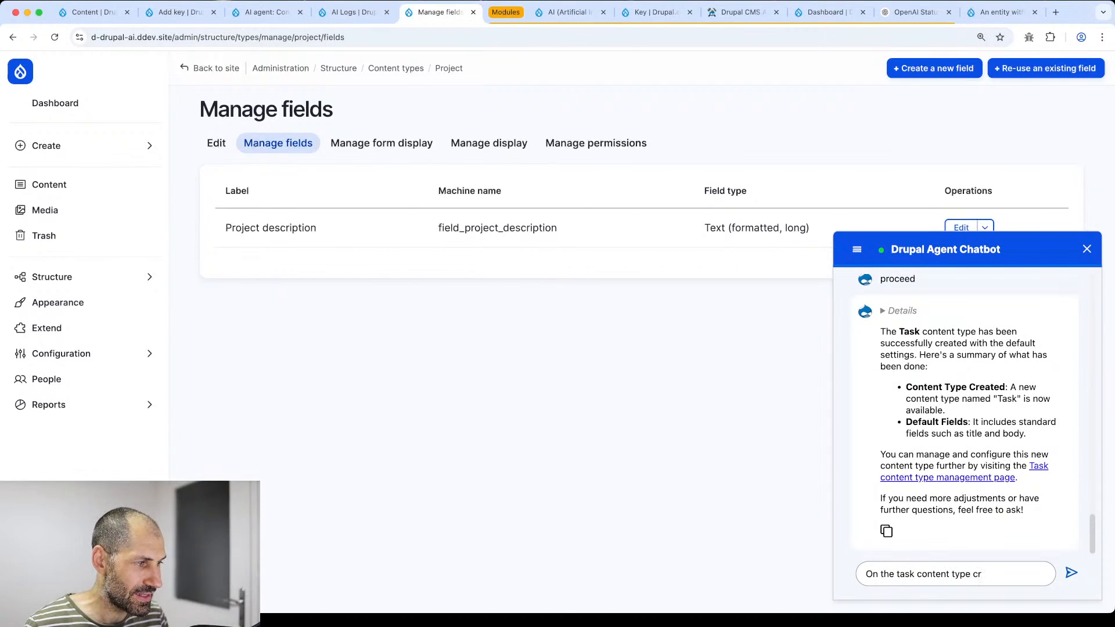
pyautogui.write('eate')
pyautogui.write('"Task descritp')
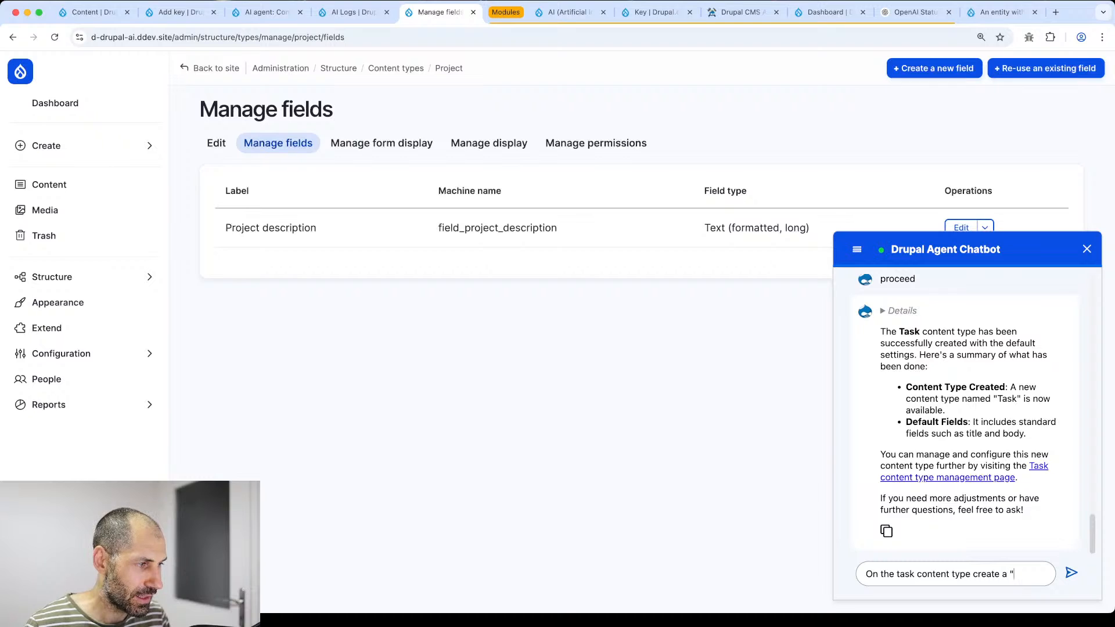
pyautogui.press('BackSpace')
pyautogui.press('BackSpace')
pyautogui.press('BackSpace')
pyautogui.press('BackSpace')
pyautogui.press('BackSpace')
pyautogui.press('BackSpace')
pyautogui.press('BackSpace')
pyautogui.press('BackSpace')
pyautogui.press('BackSpace')
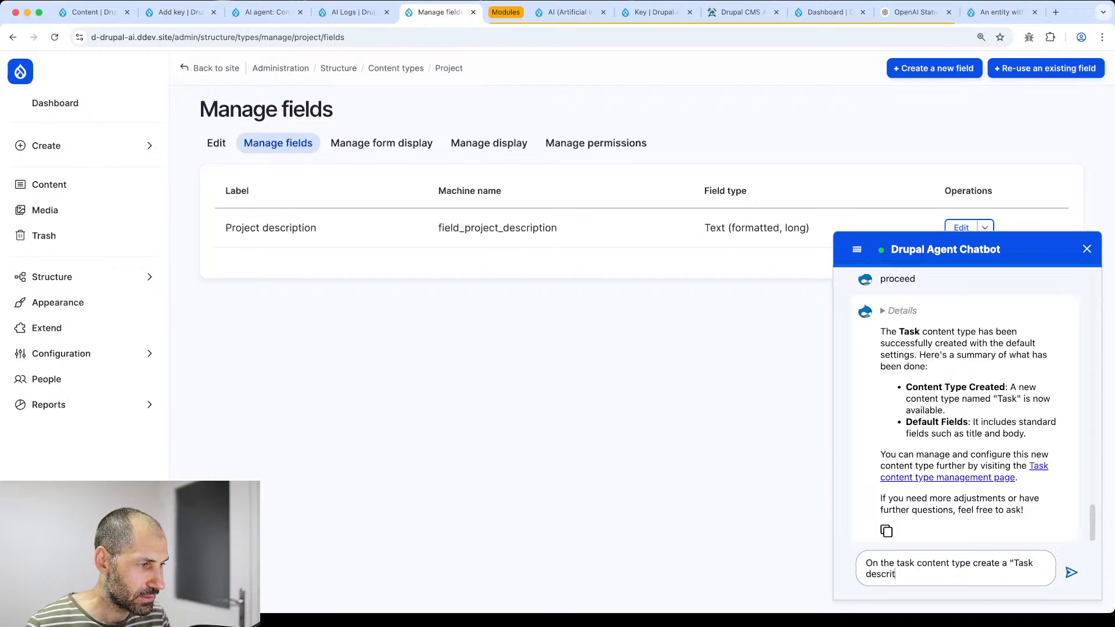
pyautogui.write('desc')
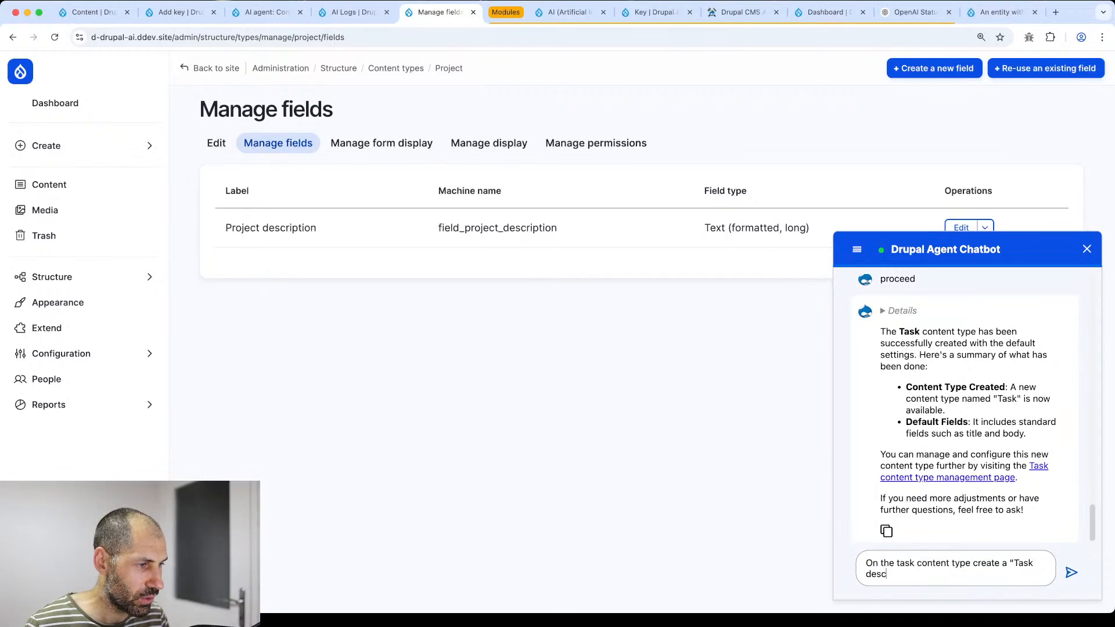
pyautogui.write('ription"')
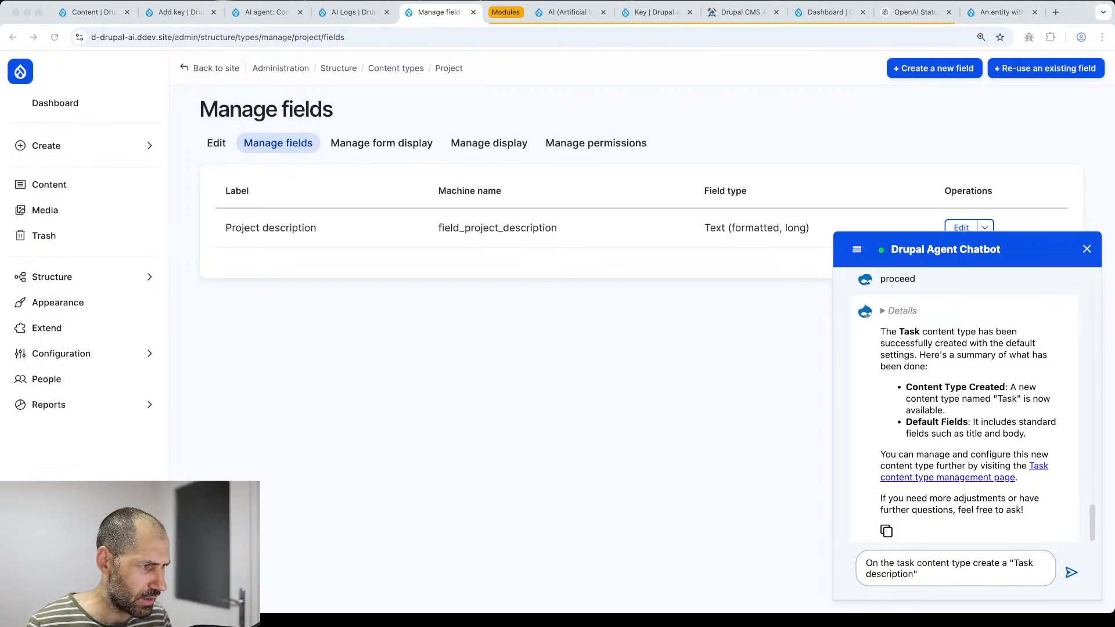
pyautogui.click(880, 573)
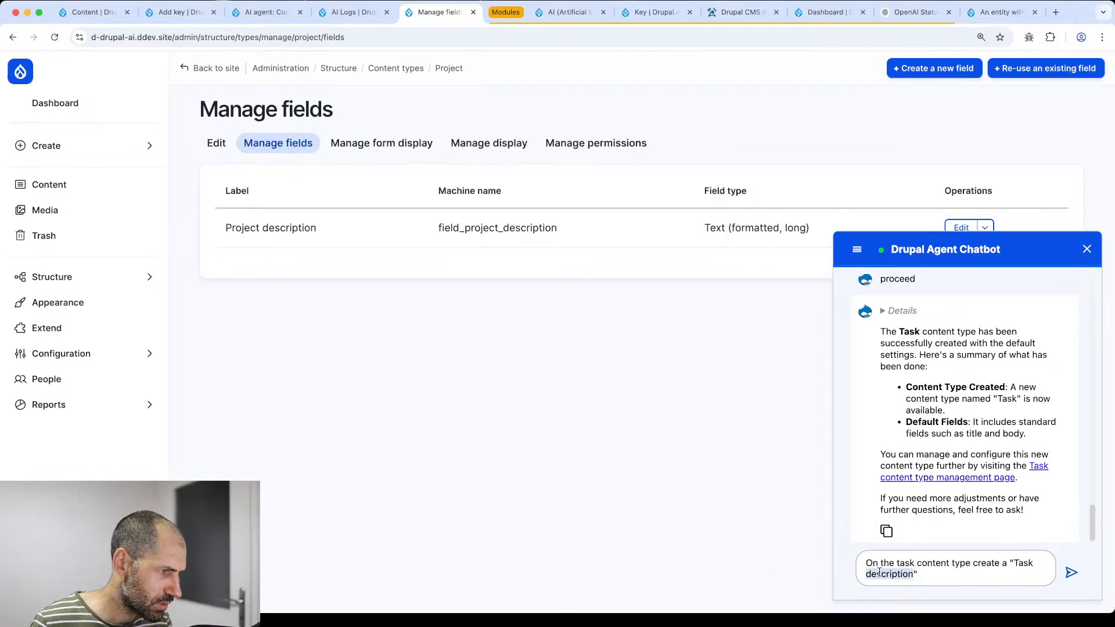
pyautogui.click(880, 573)
pyautogui.press('Down')
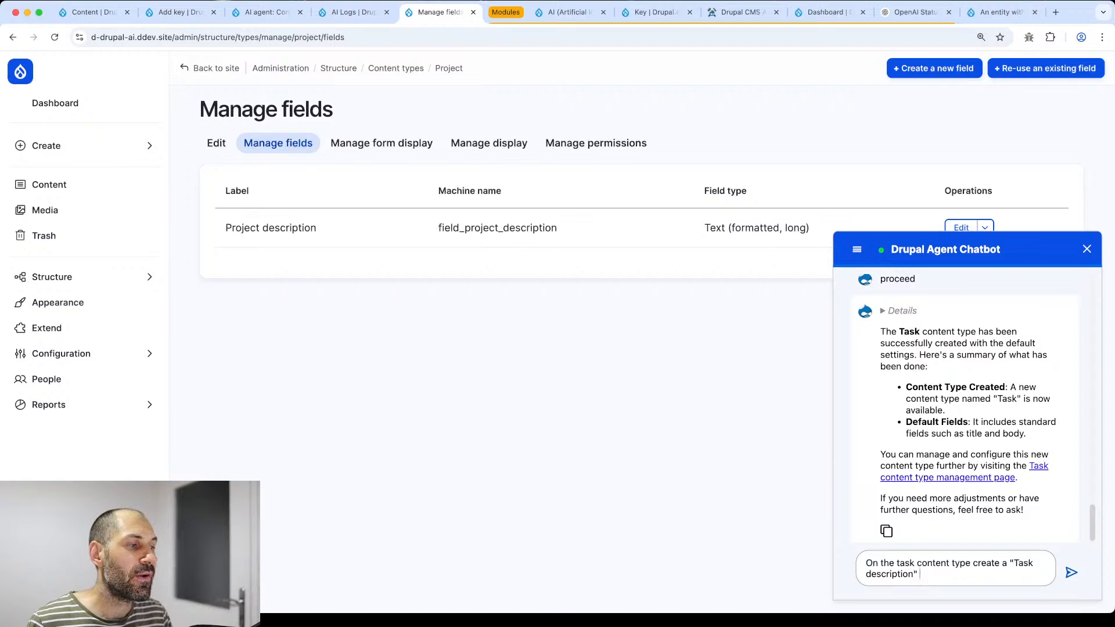
pyautogui.write('field')
pyautogui.press('BackSpace')
pyautogui.press('BackSpace')
pyautogui.press('BackSpace')
pyautogui.press('BackSpace')
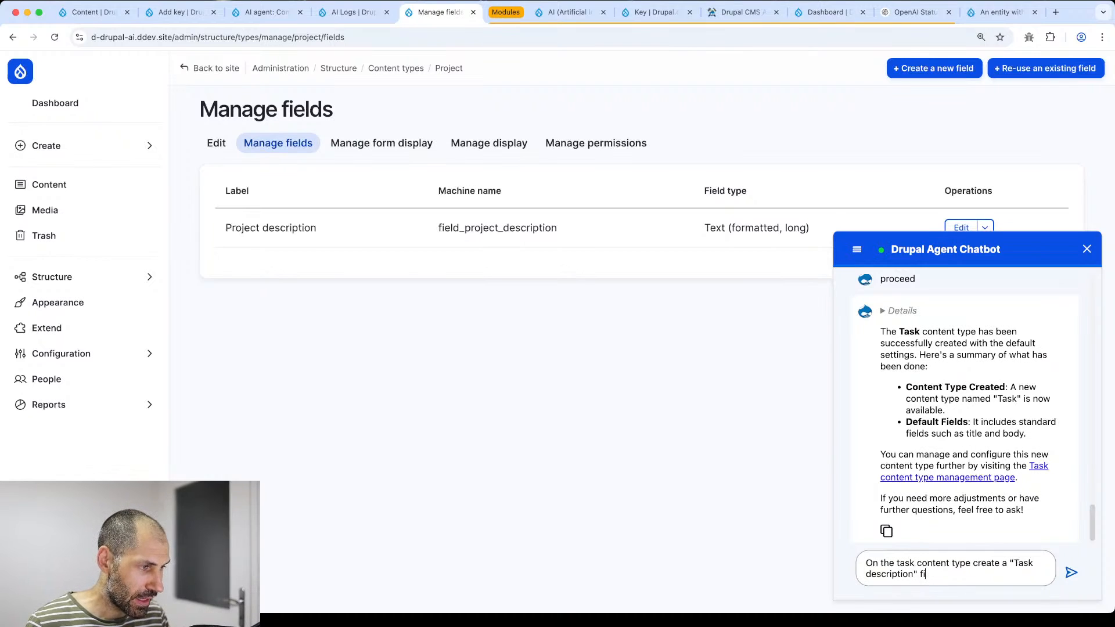
pyautogui.press('BackSpace')
pyautogui.press('BackSpace')
pyautogui.write('format')
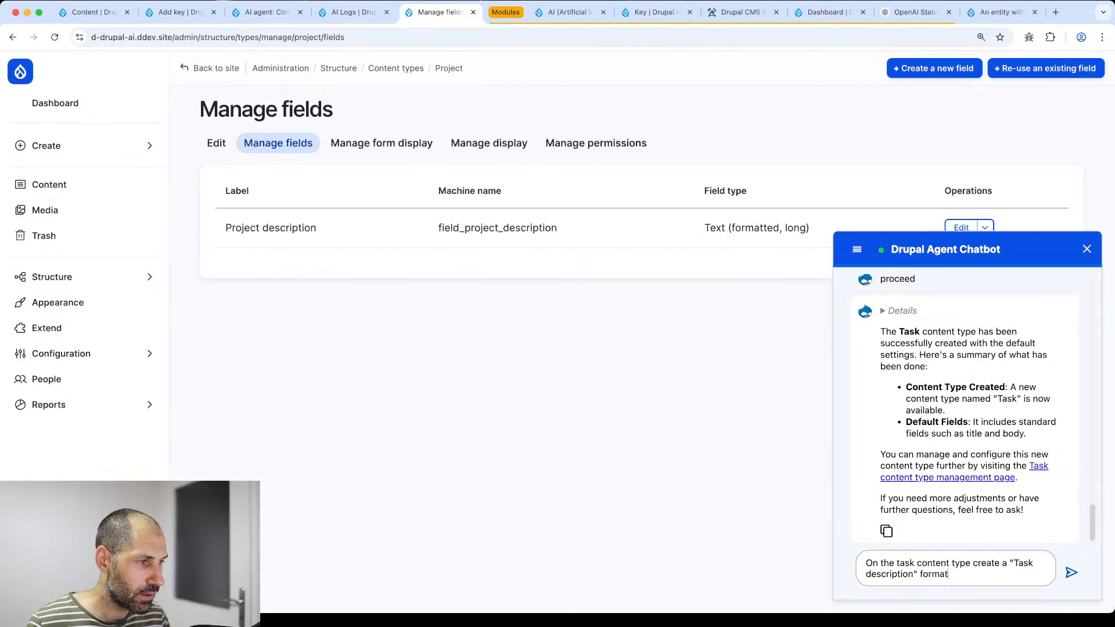
pyautogui.write('ted long text field')
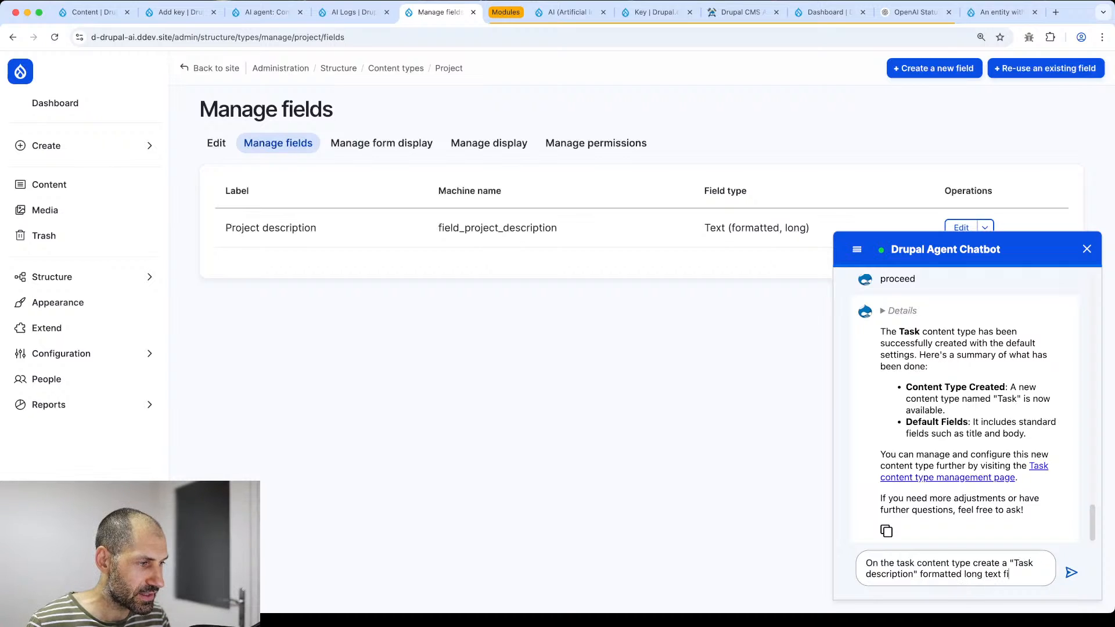
pyautogui.hotkey('shift', 'Return')
pyautogui.hotkey('shift', 'Return')
# - Add a Project entity reference field back to the "Project" content type and send
pyautogui.write('And create a')
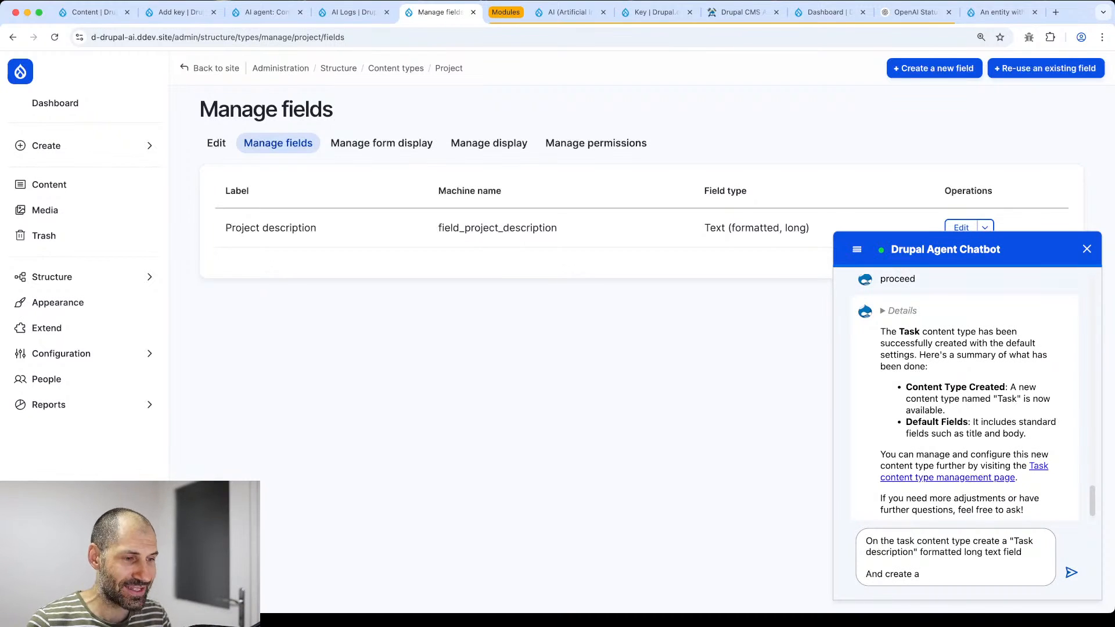
pyautogui.write('Projec')
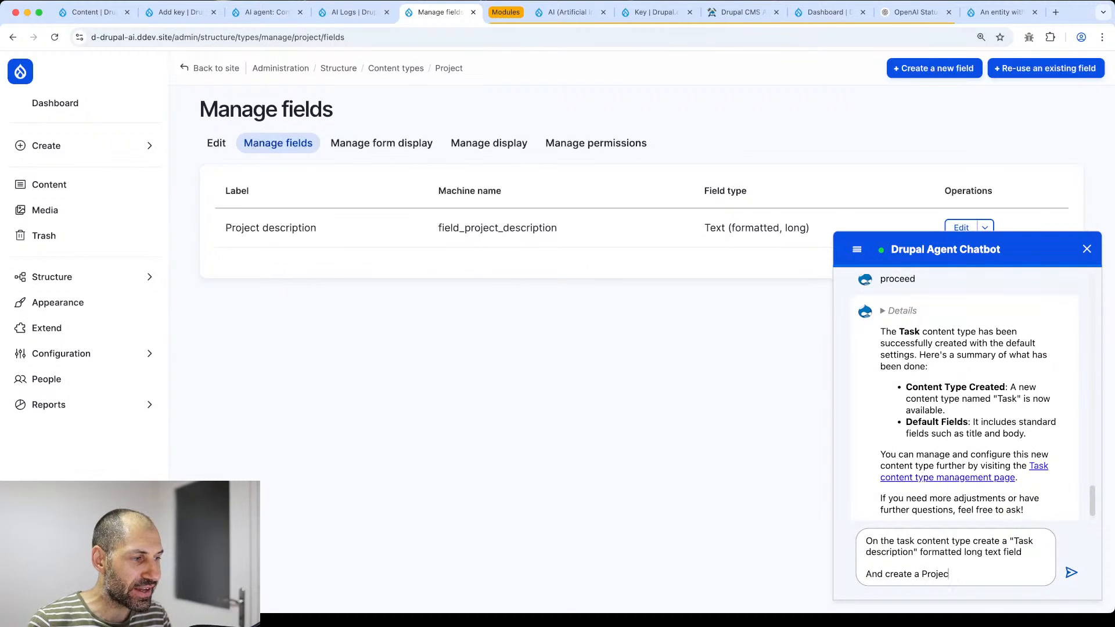
pyautogui.write('t field which ')
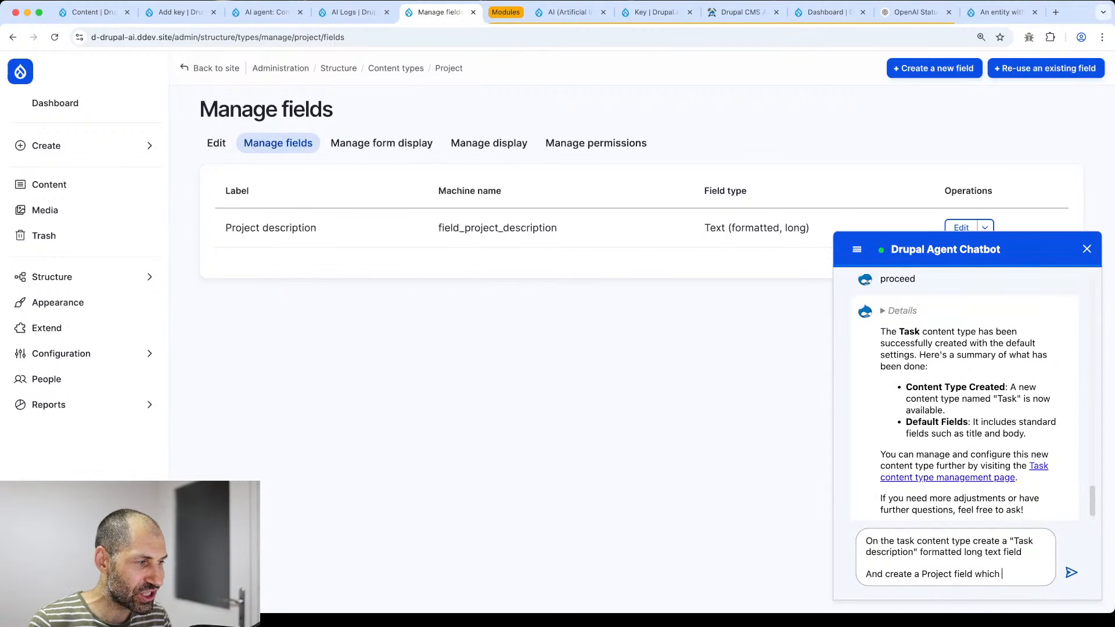
pyautogui.write('is an entity re')
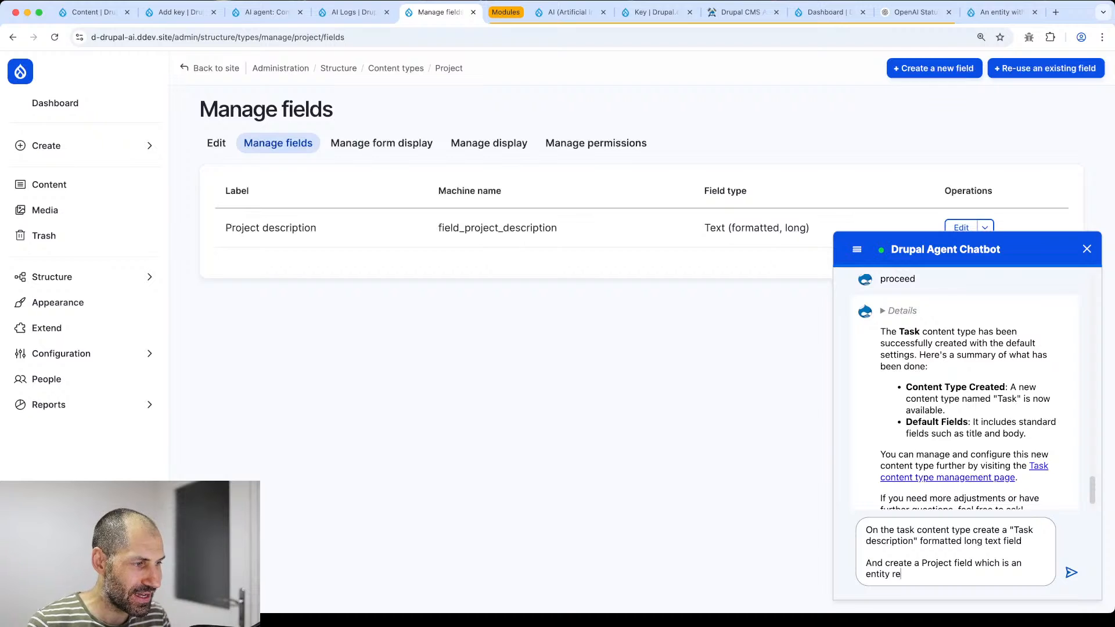
pyautogui.write('ferenece')
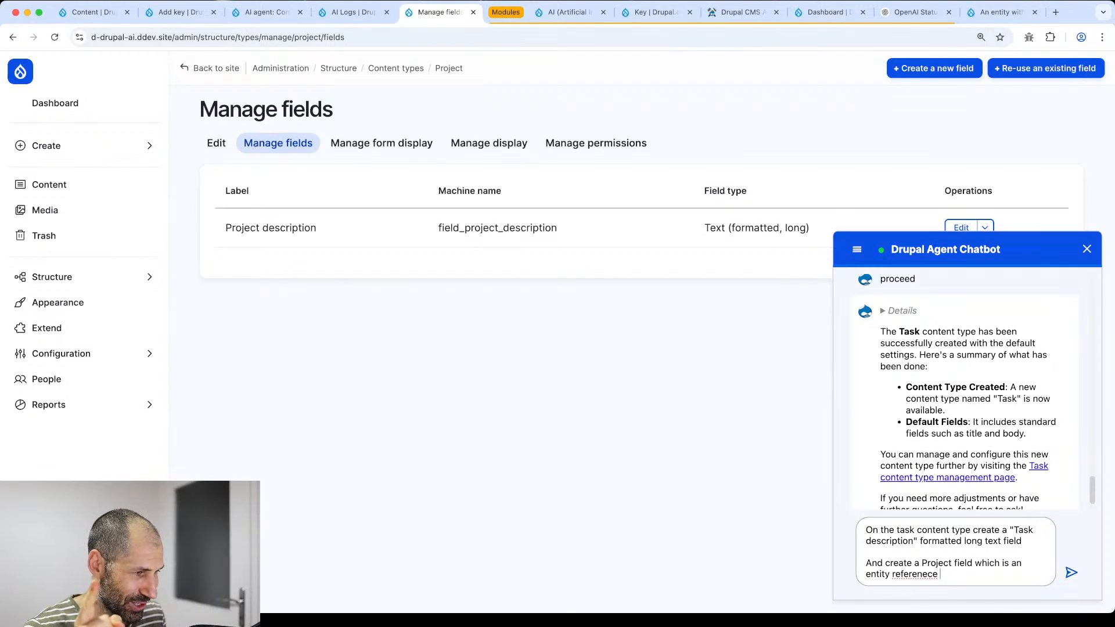
pyautogui.rightClick(920, 575)
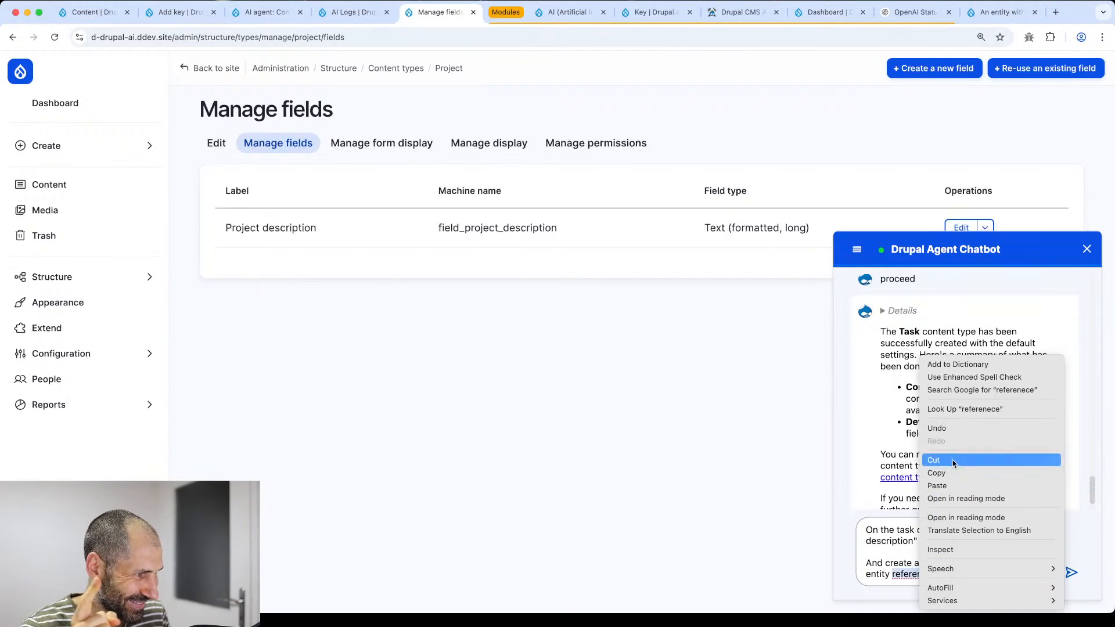
pyautogui.rightClick(905, 576)
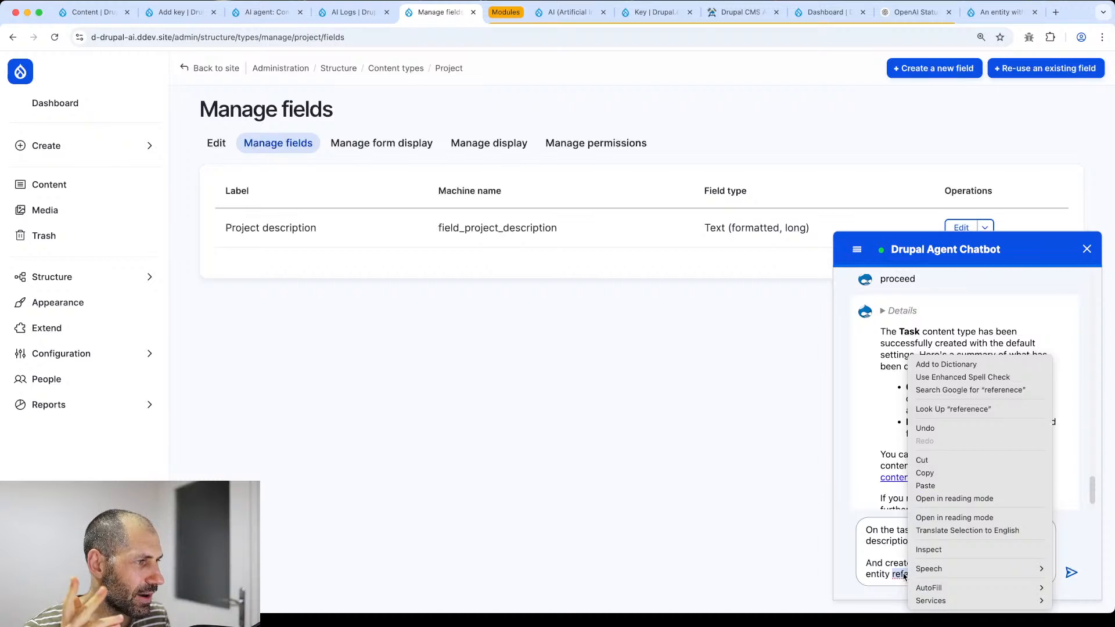
pyautogui.click(905, 577)
pyautogui.write('refe')
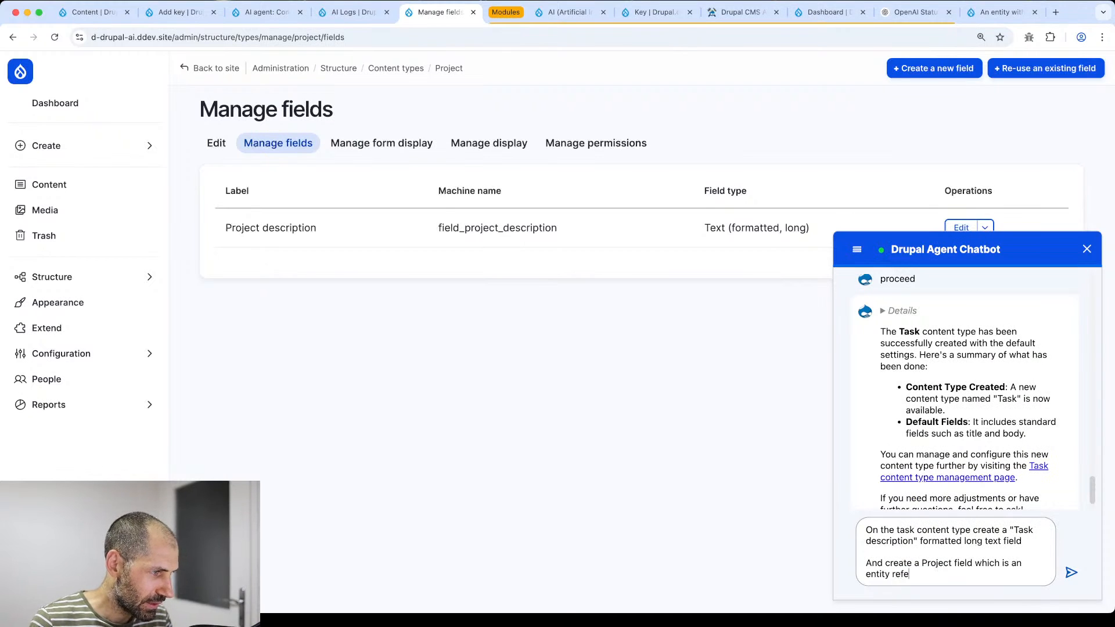
pyautogui.write('rence')
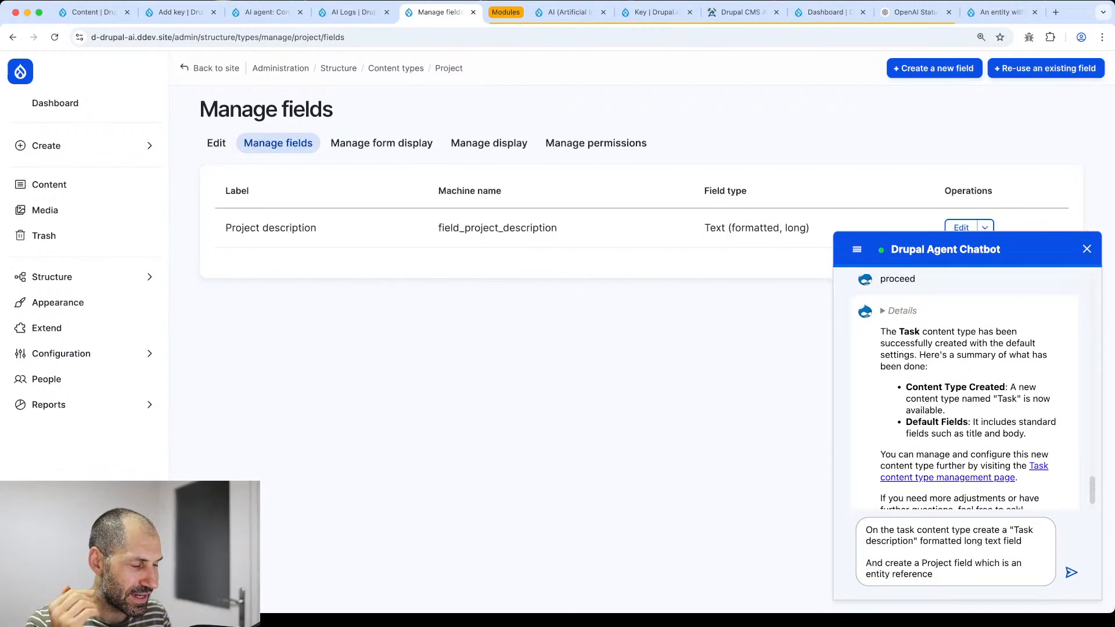
pyautogui.write('field bac')
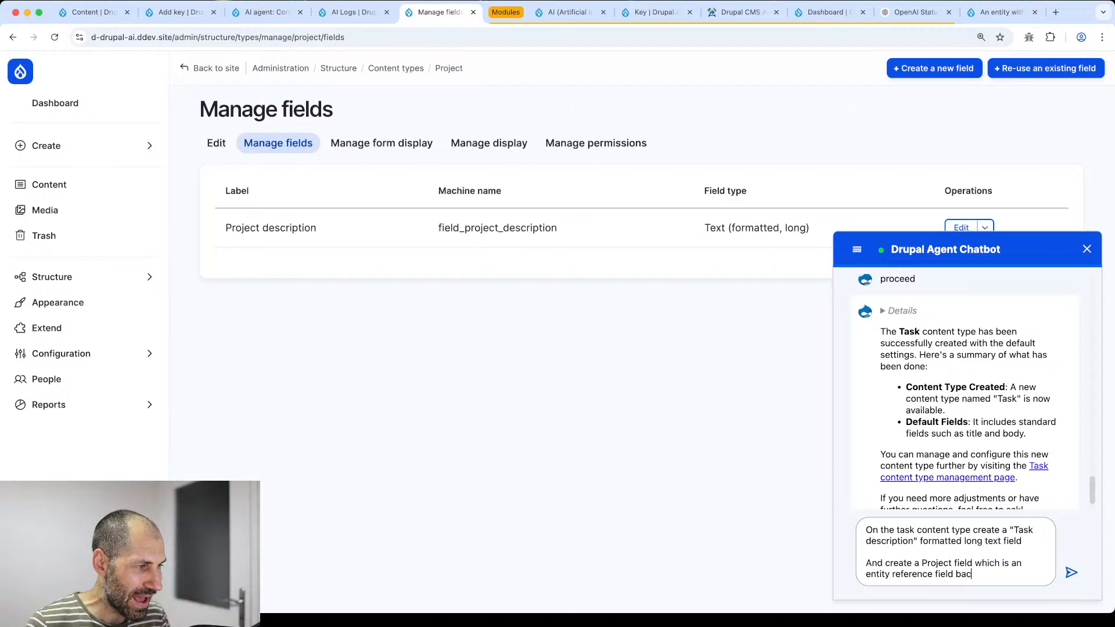
pyautogui.write('k to the "Proje')
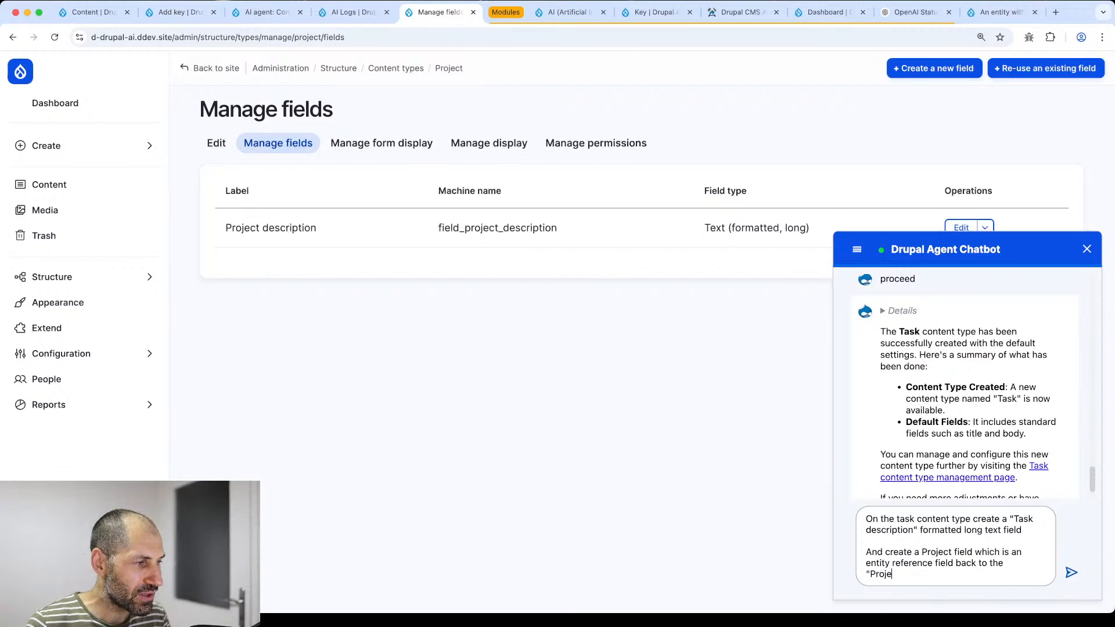
pyautogui.write('ct" content type')
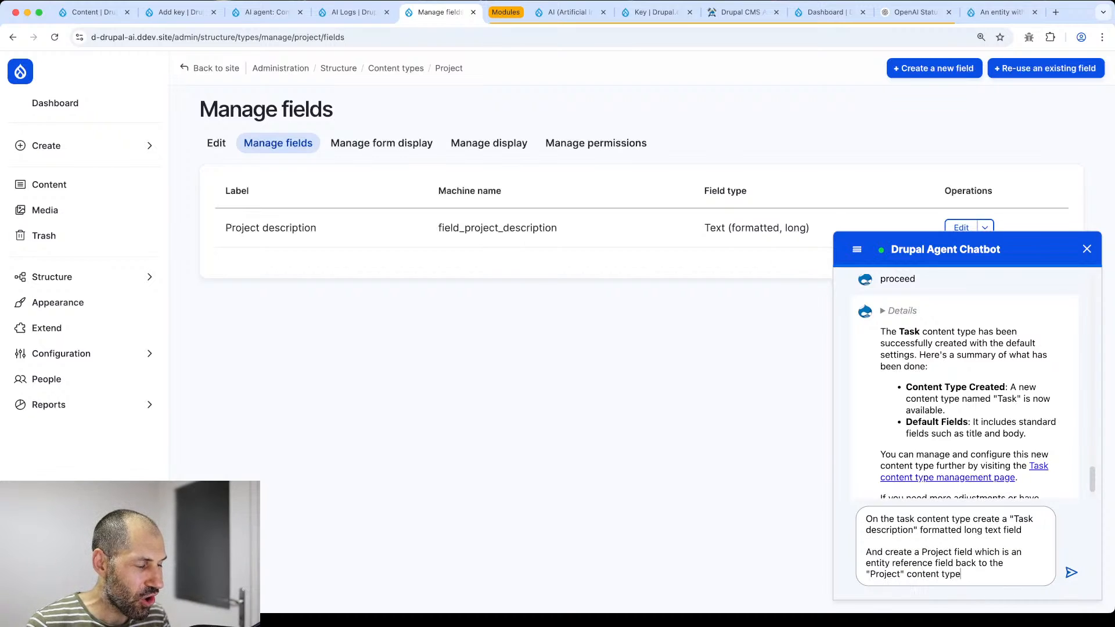
pyautogui.press('Return')
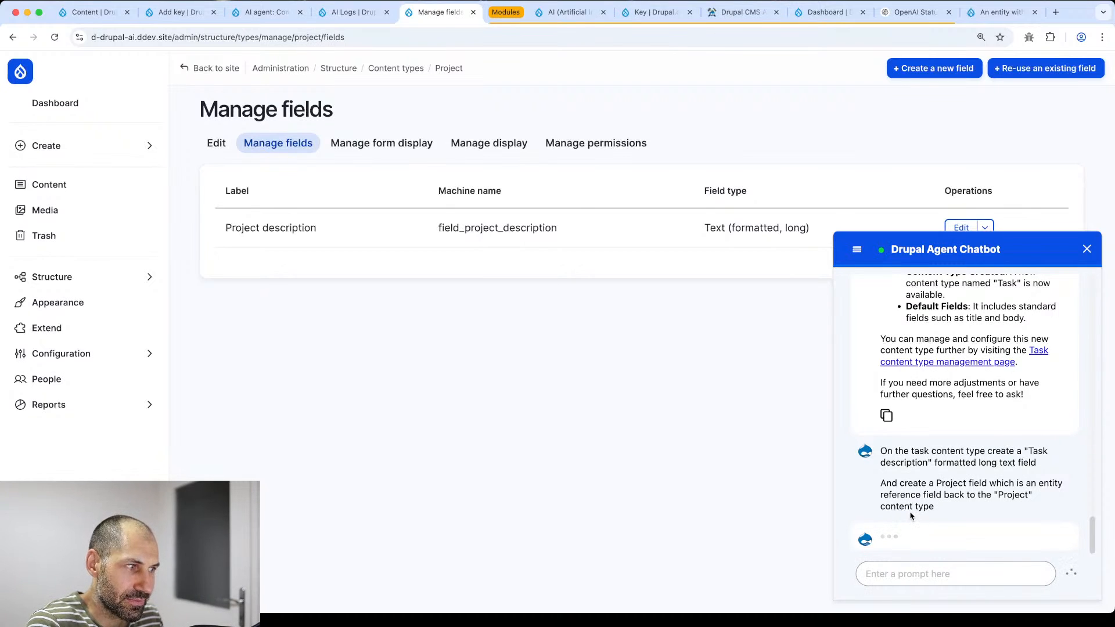
# - Expand the reply's Details to follow the Field Agent's plan for the two Task fields
pyautogui.press('super+Tab')
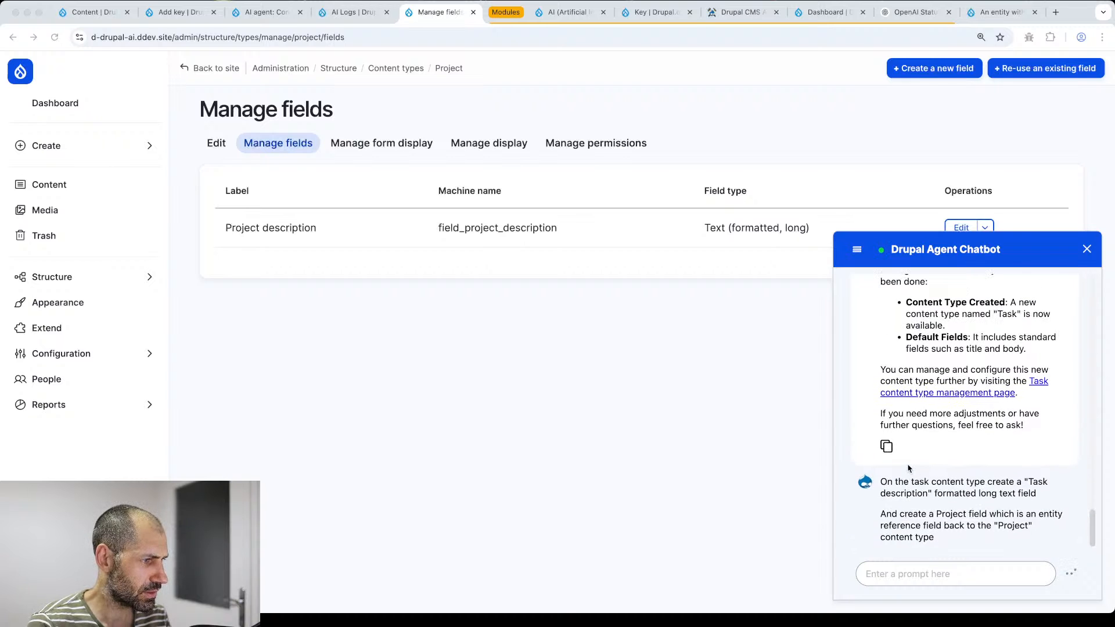
pyautogui.click(882, 529)
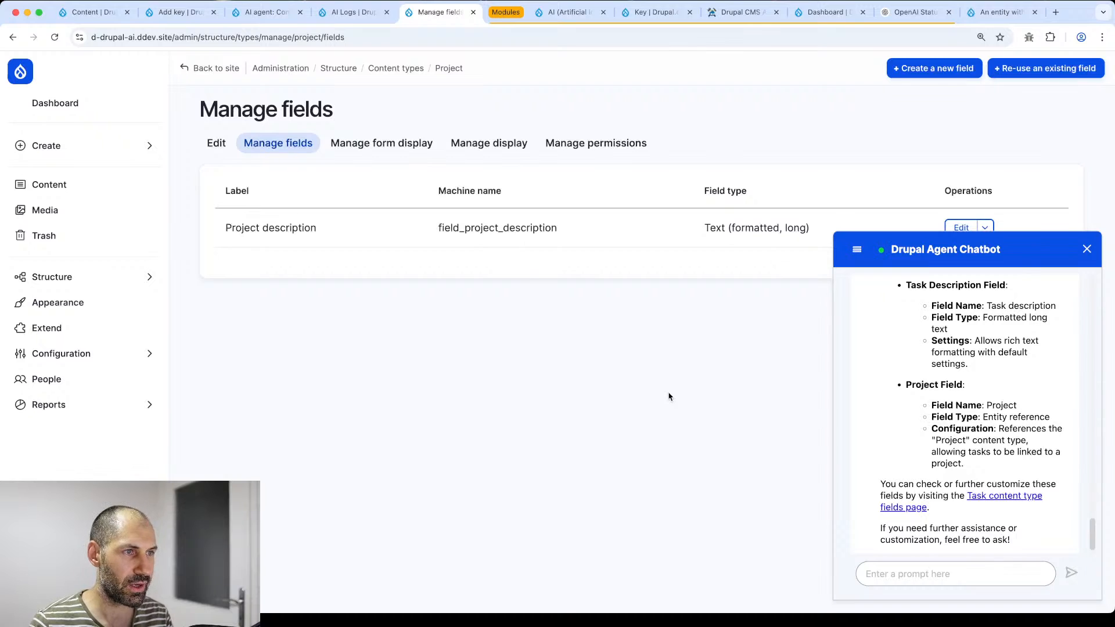
# - Reload Content types and check that Task's fields include Project and Task description
pyautogui.press('super+Left')
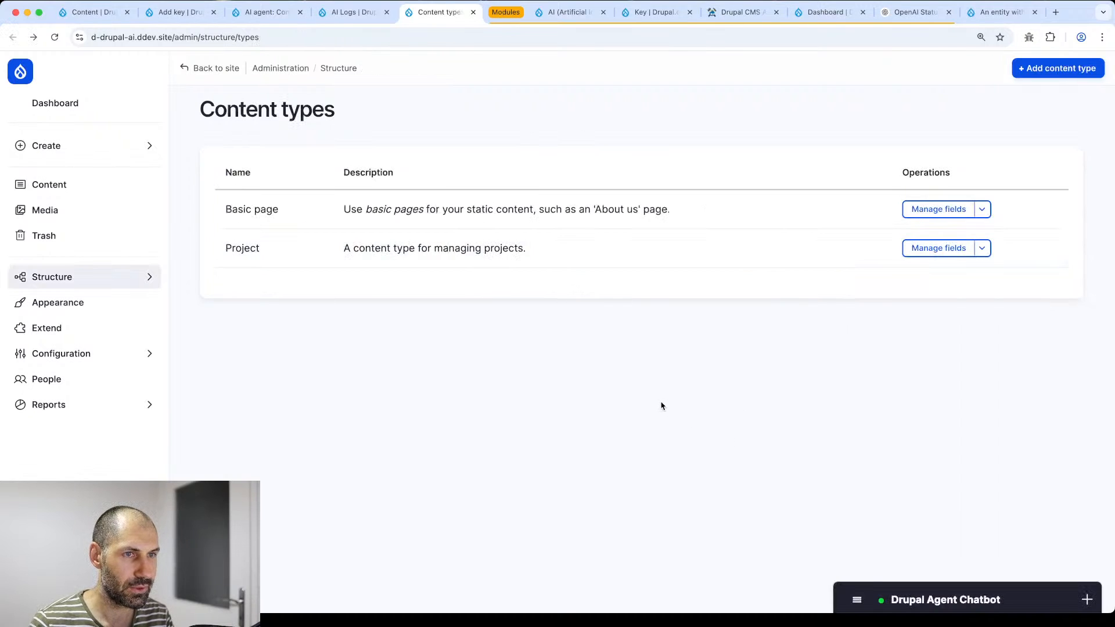
pyautogui.press('super+r')
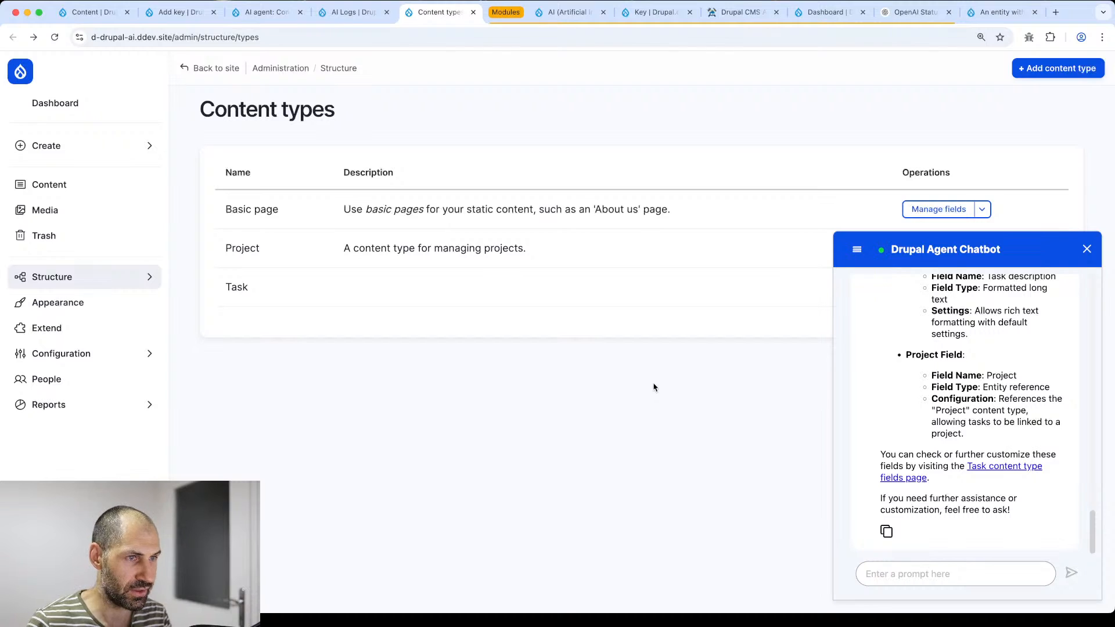
pyautogui.click(854, 255)
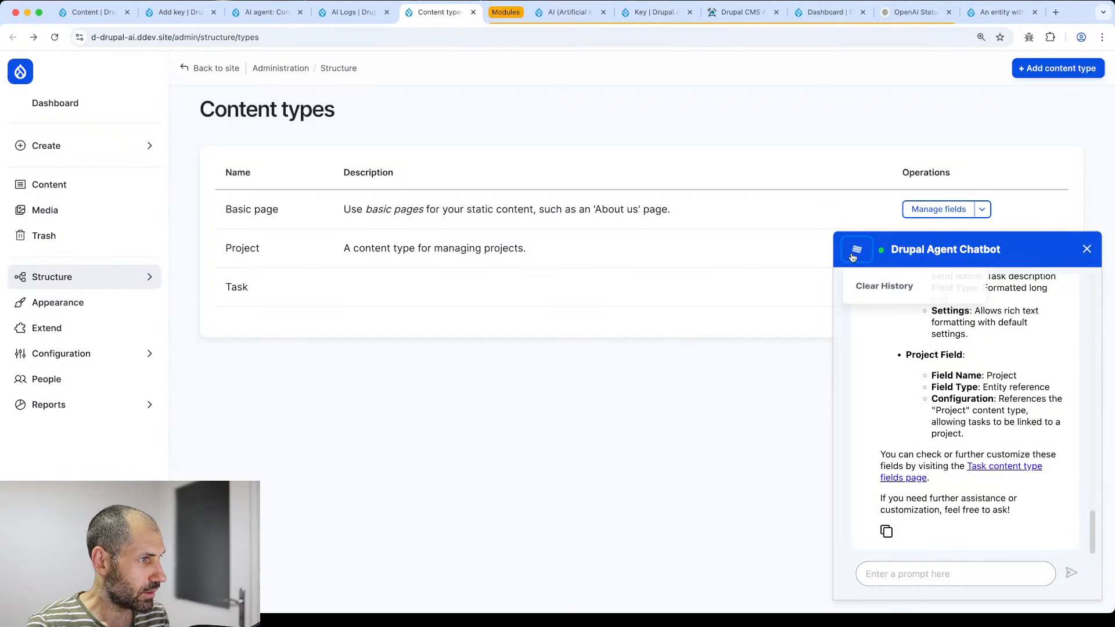
pyautogui.click(1086, 249)
pyautogui.click(934, 289)
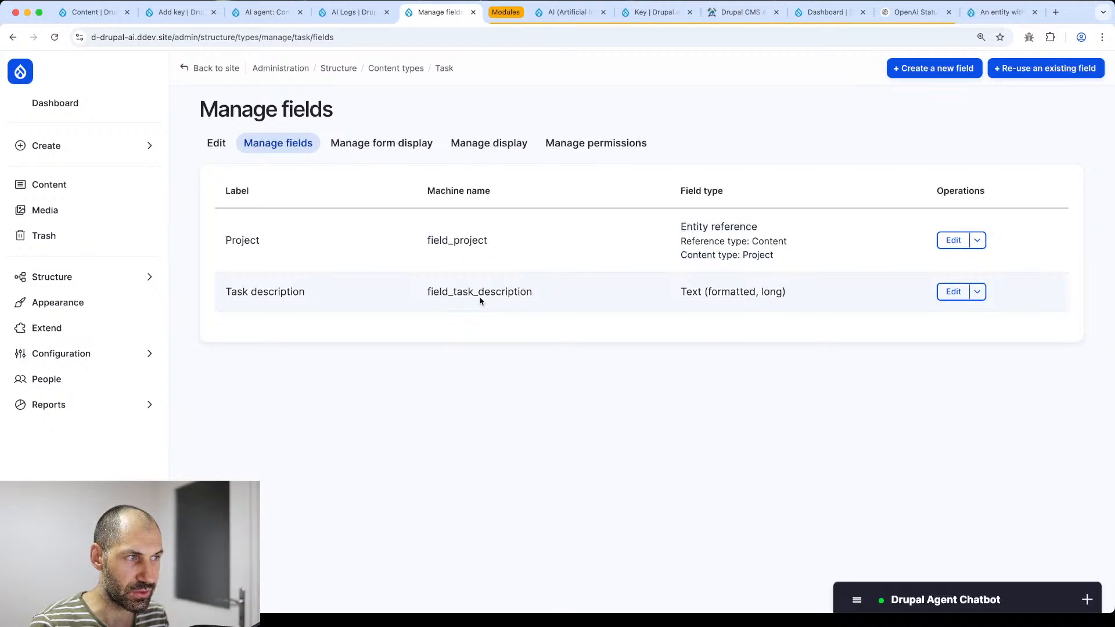
# - Return to the content types list and start asking the chatbot to add a Task description
pyautogui.press('super+bracketleft')
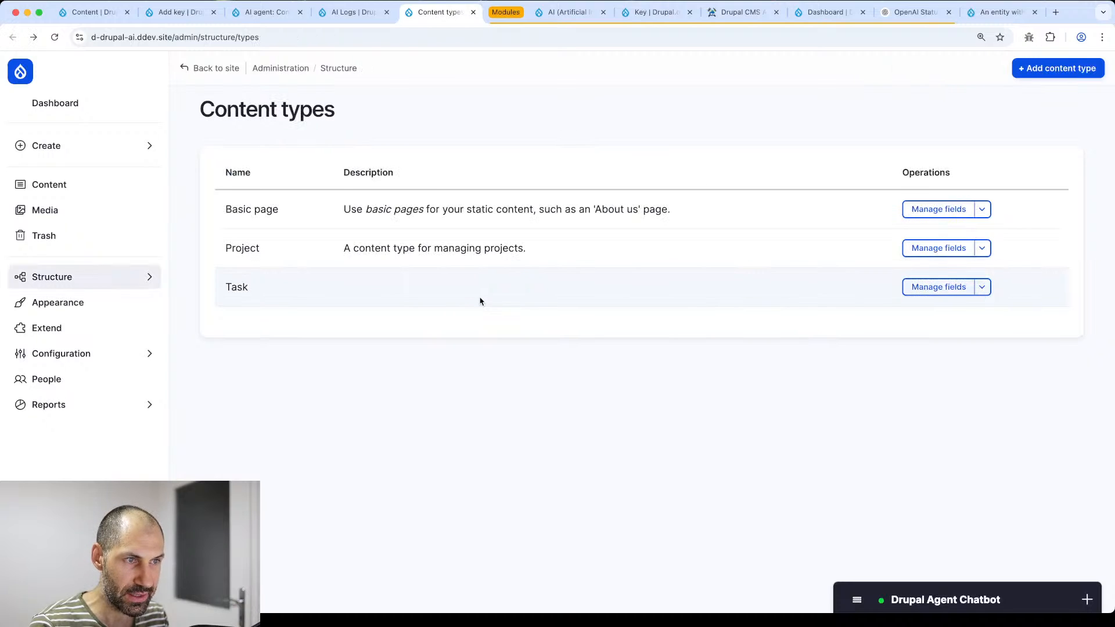
pyautogui.click(899, 603)
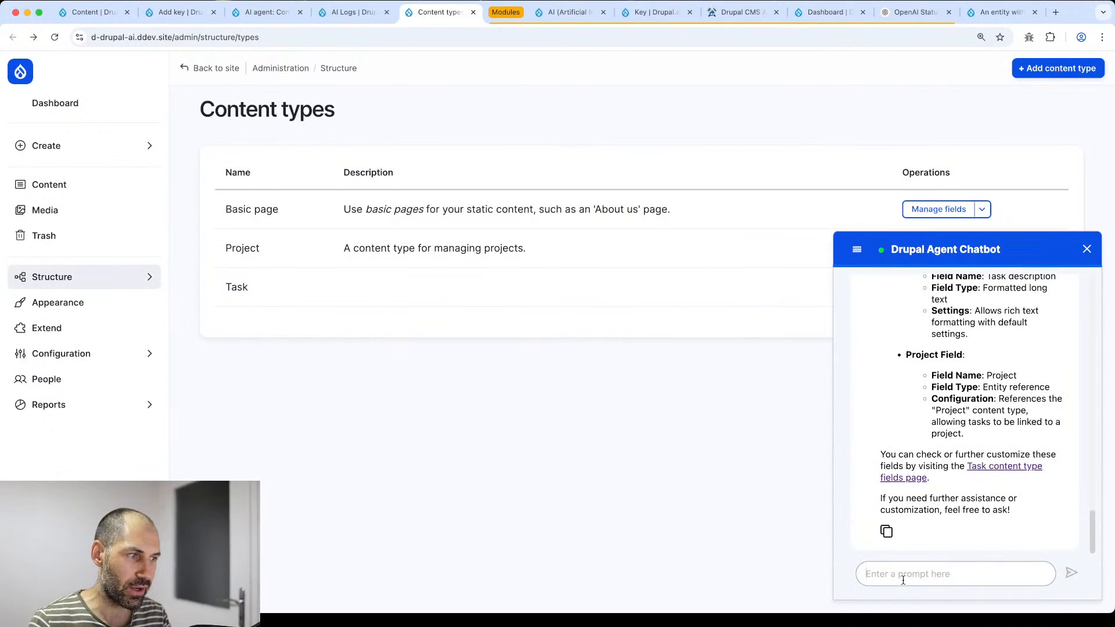
pyautogui.write('Can you')
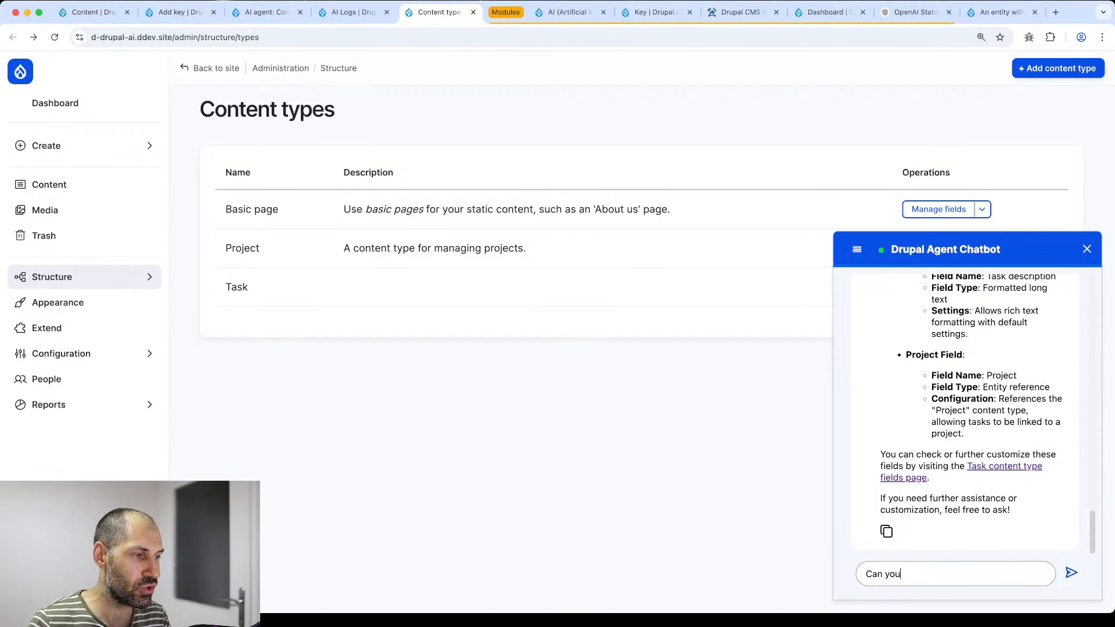
pyautogui.write(' add the following des')
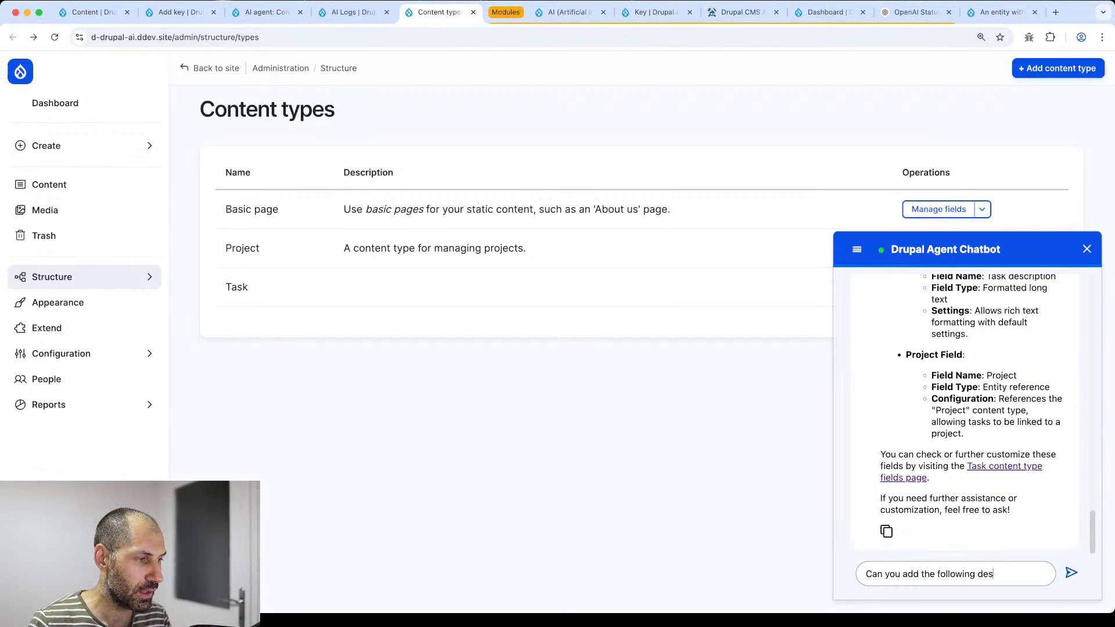
pyautogui.write('cription to the task')
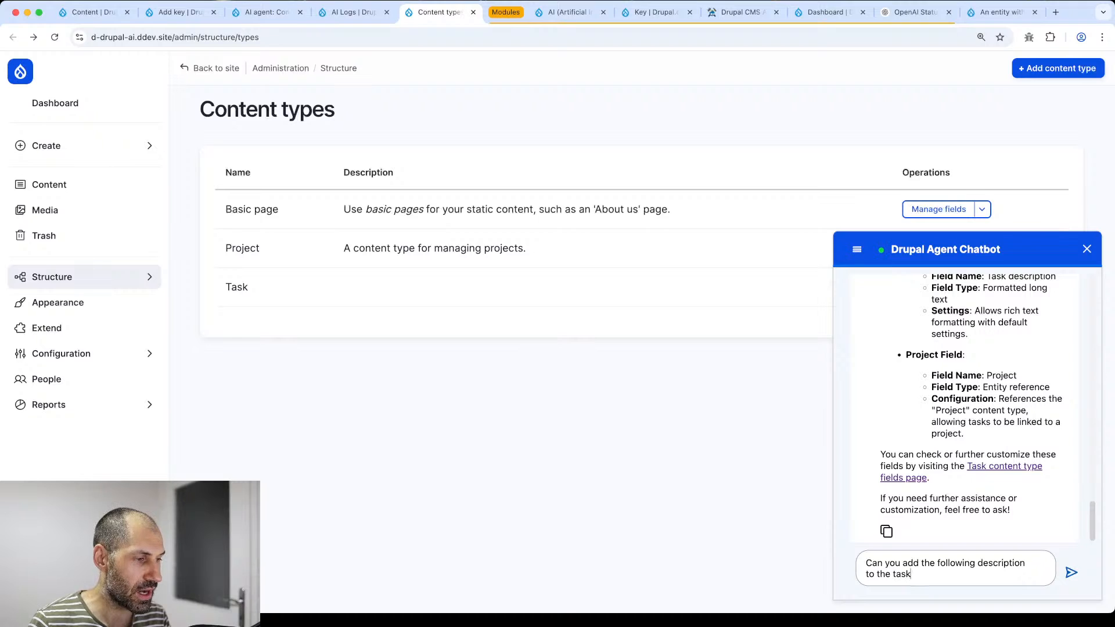
pyautogui.write(' content type')
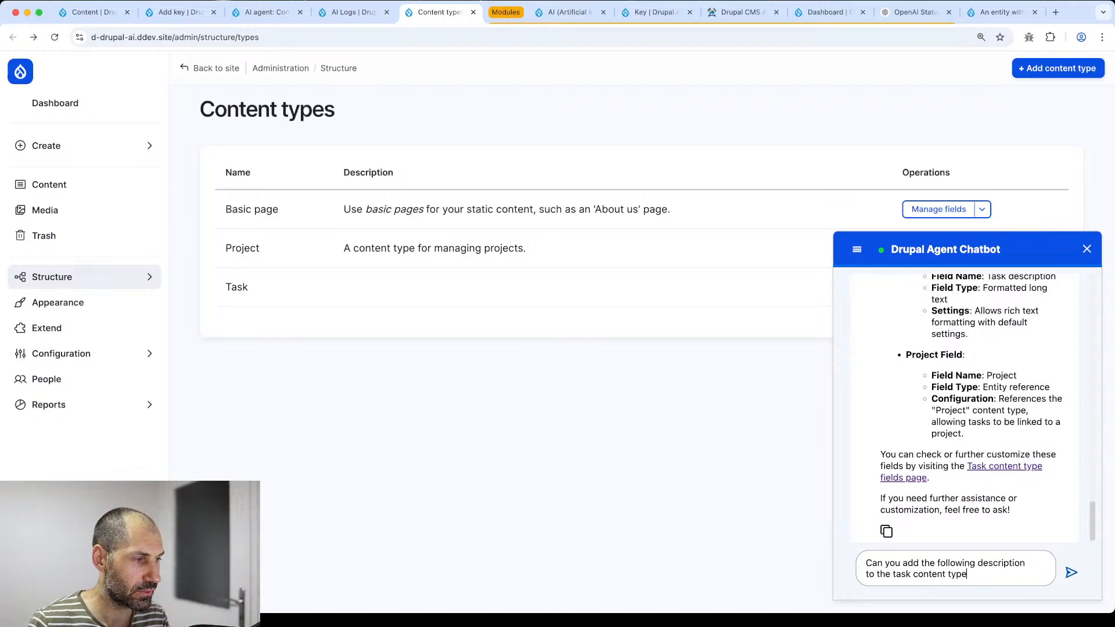
pyautogui.write(': "A ')
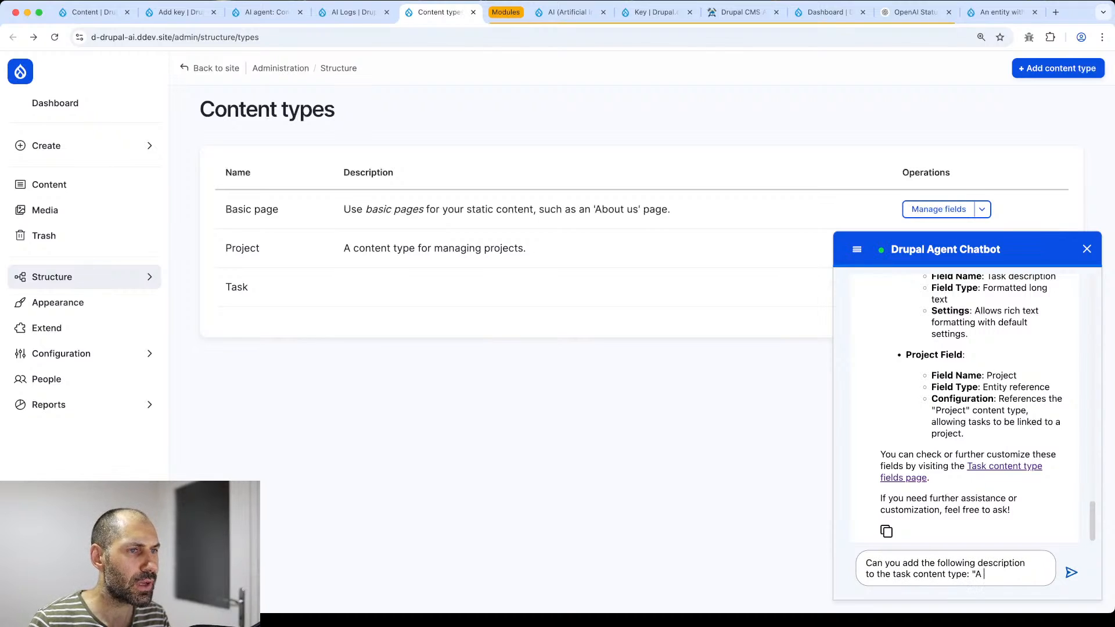
pyautogui.write('content ta')
# - Request the Task description "A content type for managing tasks", reply 'proceed', and reload to verify
pyautogui.press('BackSpace')
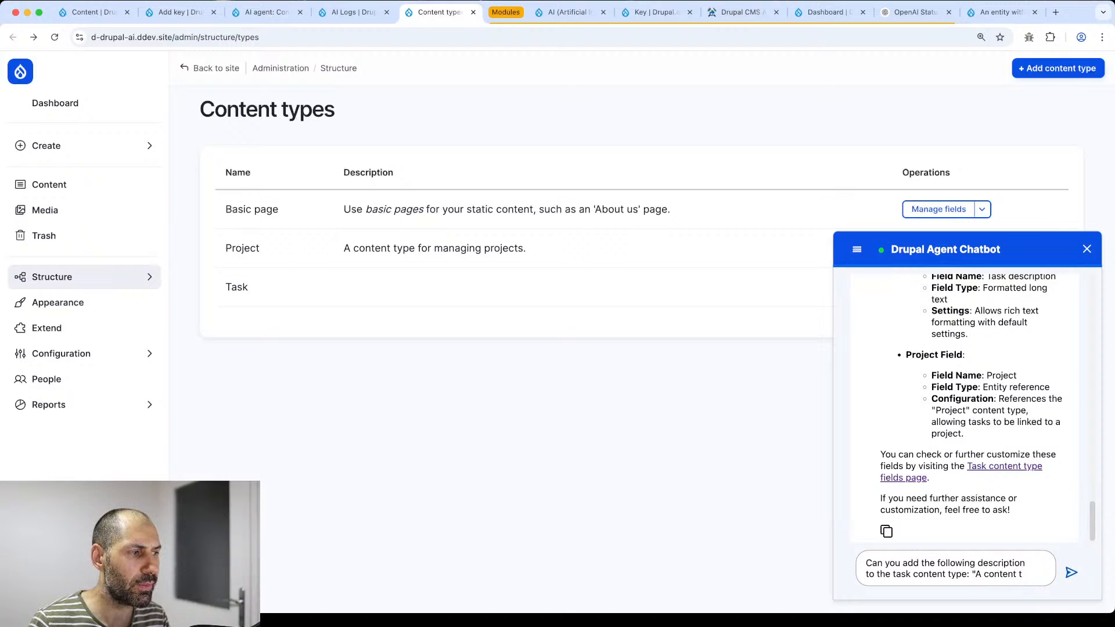
pyautogui.write('ype for ')
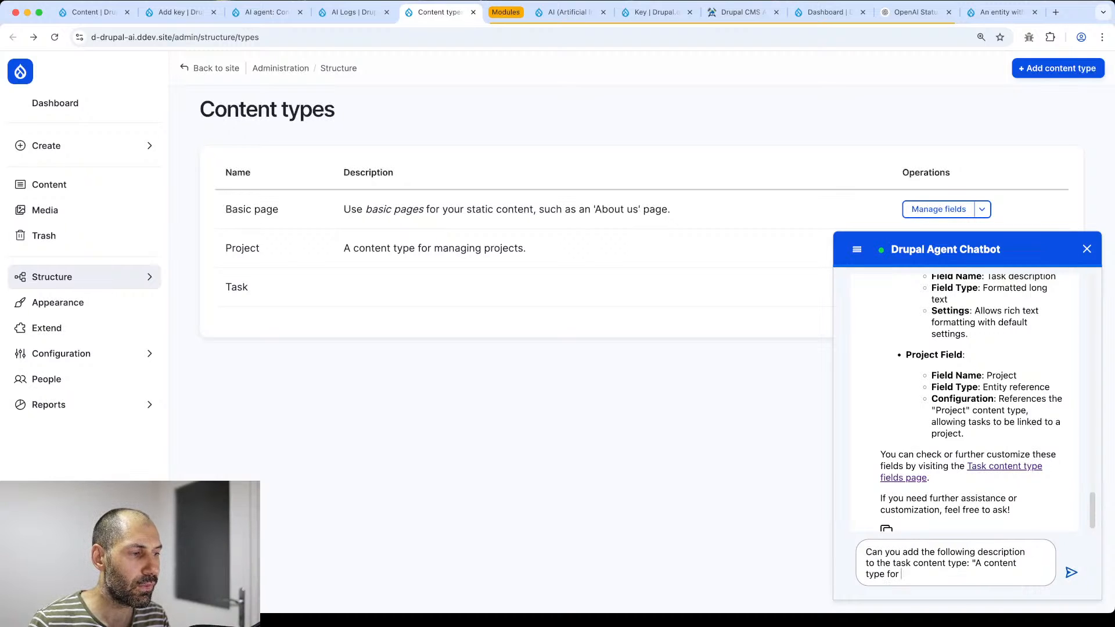
pyautogui.write('managing tasks"')
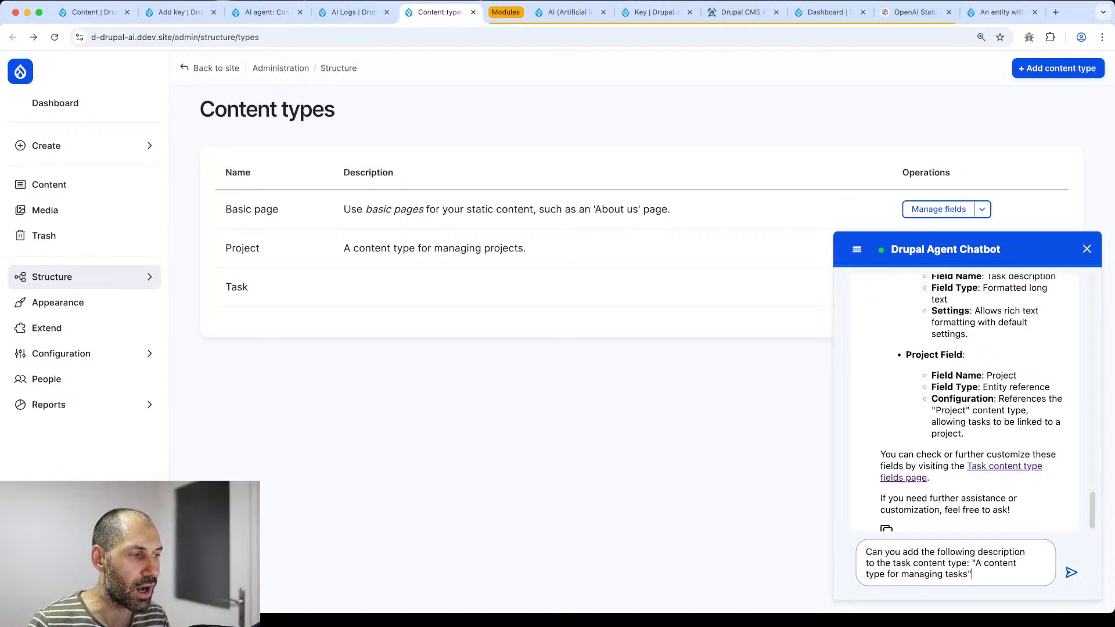
pyautogui.press('Return')
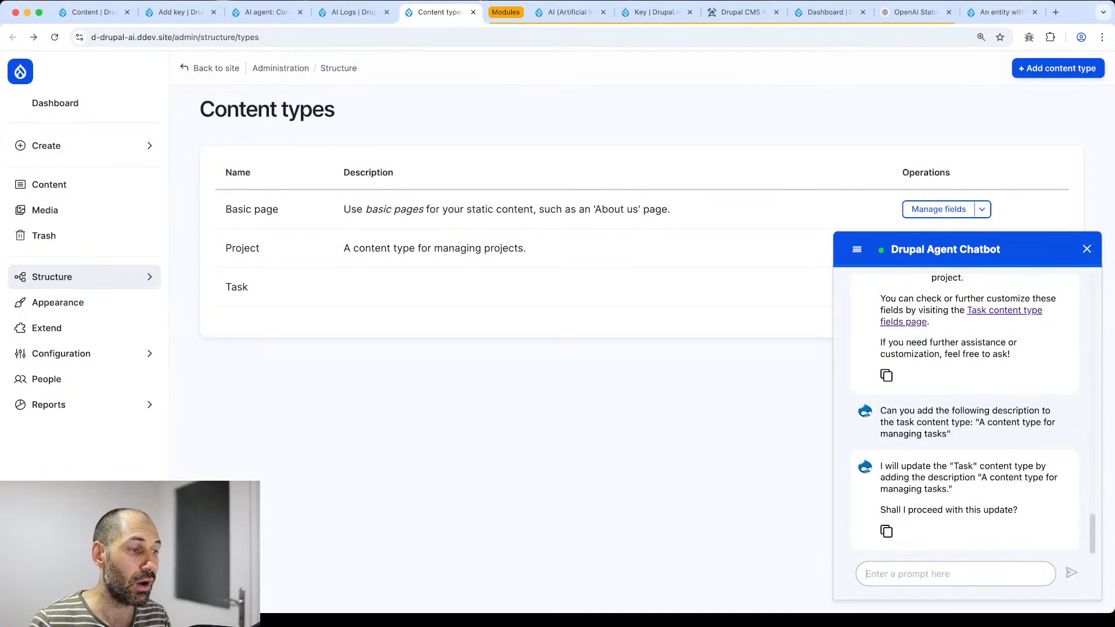
pyautogui.write('proceed')
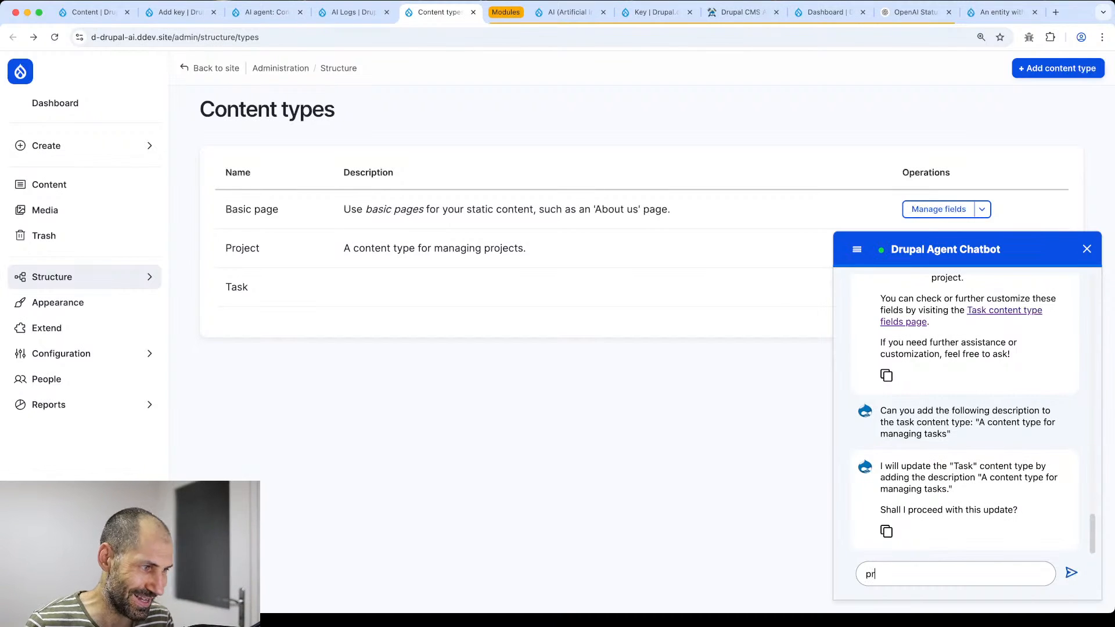
pyautogui.press('Return')
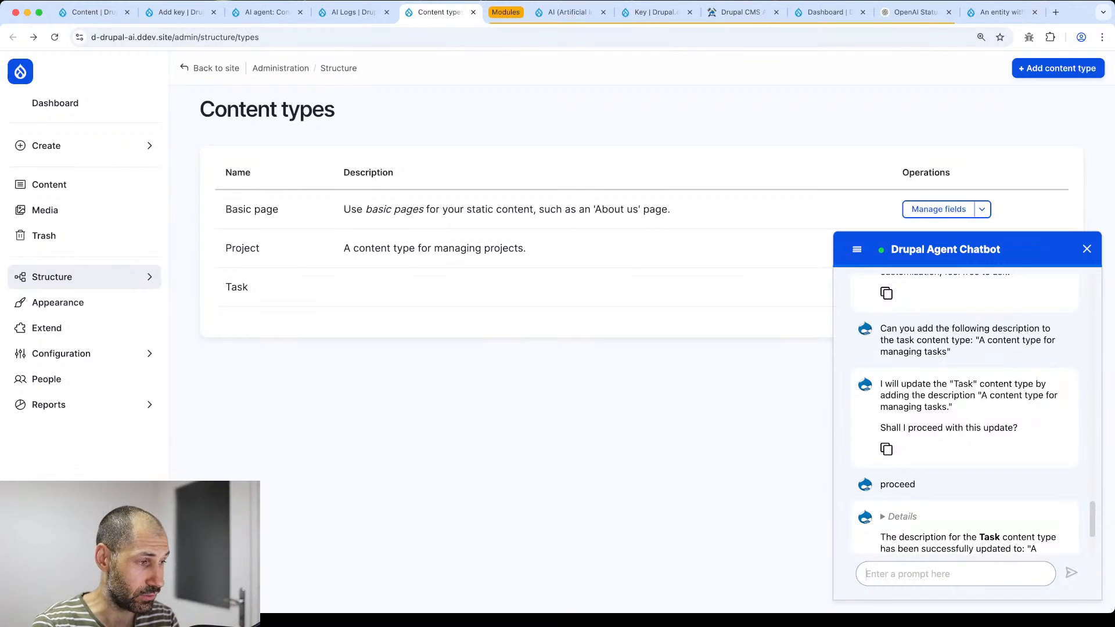
pyautogui.scroll(-3, 991, 517)
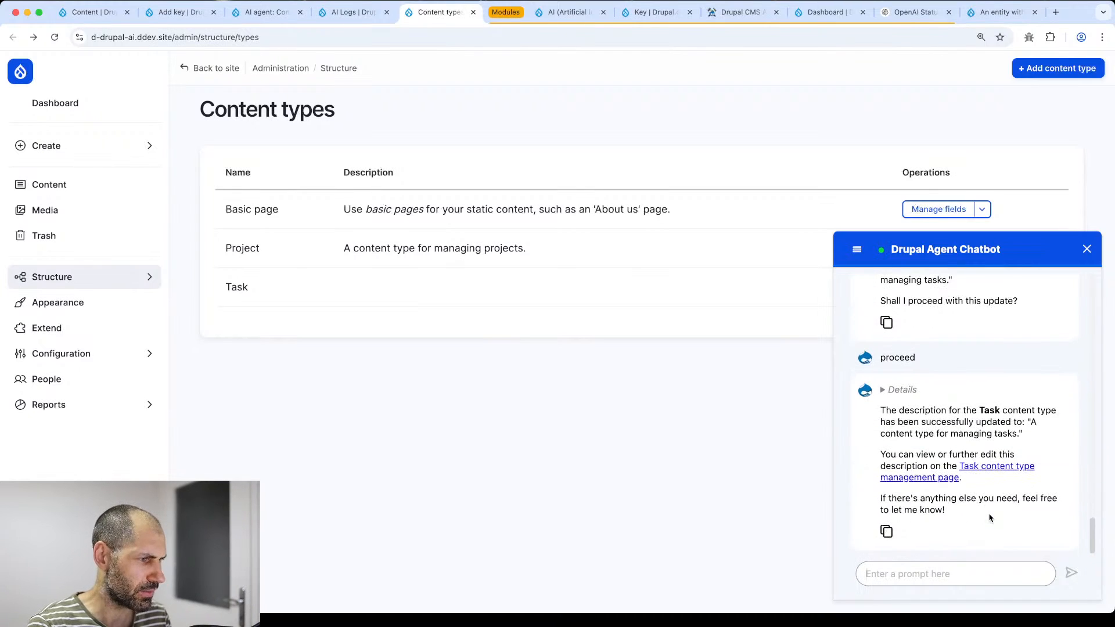
pyautogui.press('super+r')
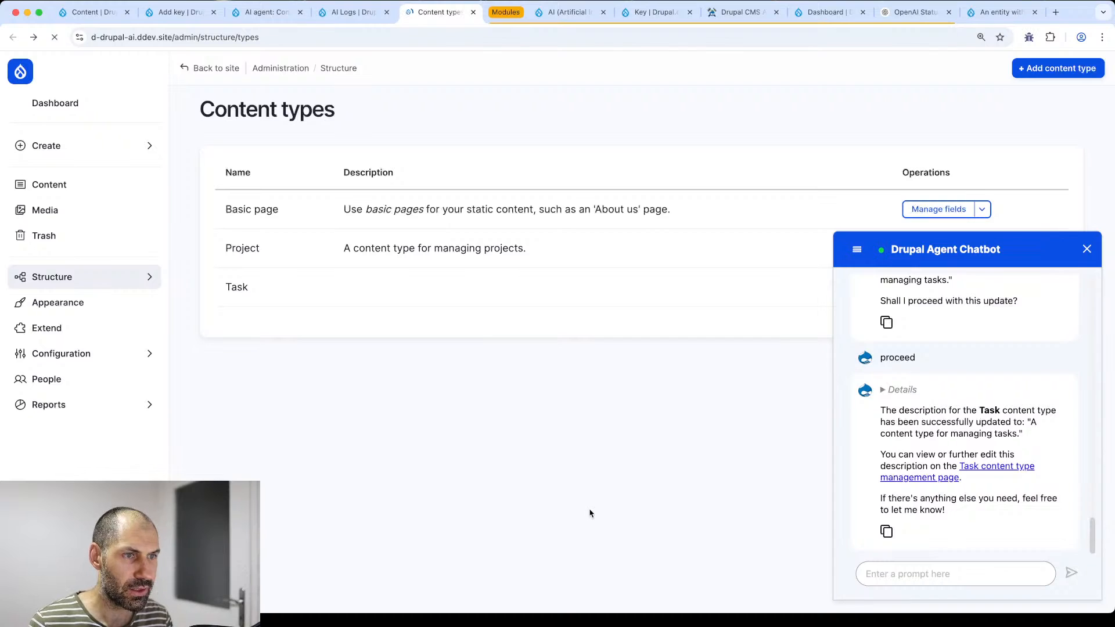
pyautogui.moveTo(550, 291); pyautogui.dragTo(339, 300)
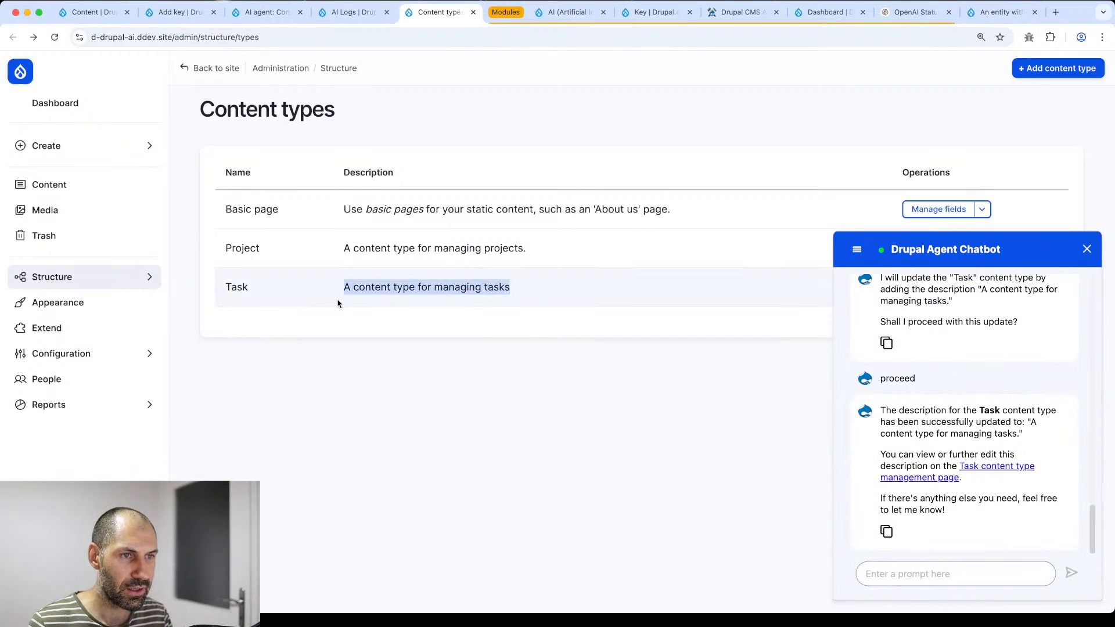
pyautogui.click(383, 306)
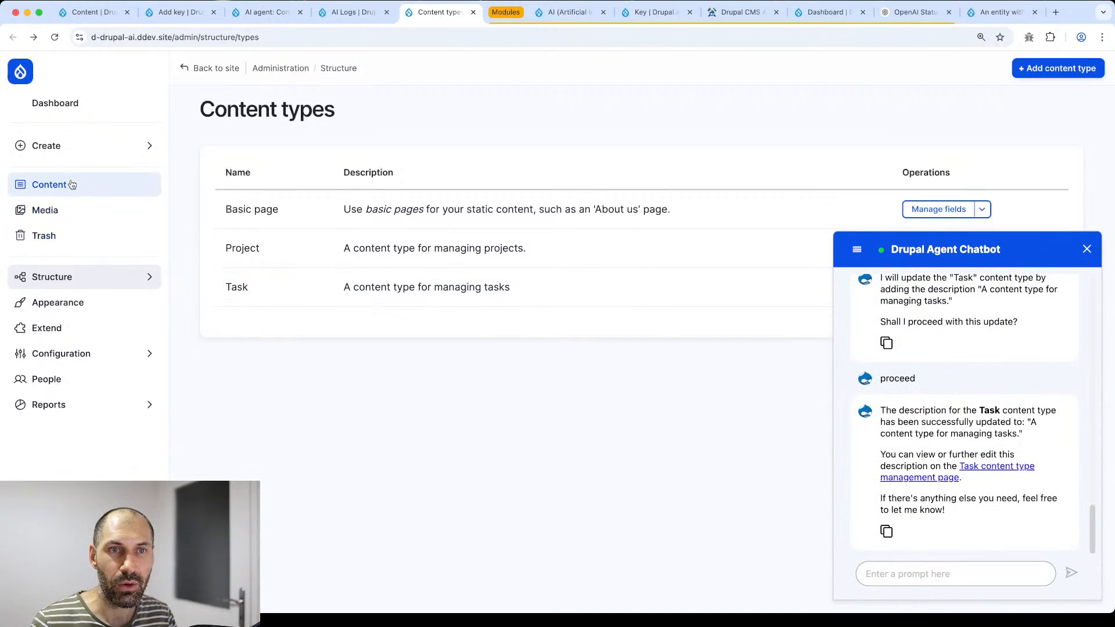
# - Create and save a Project node titled 'Test project'
pyautogui.click(65, 152)
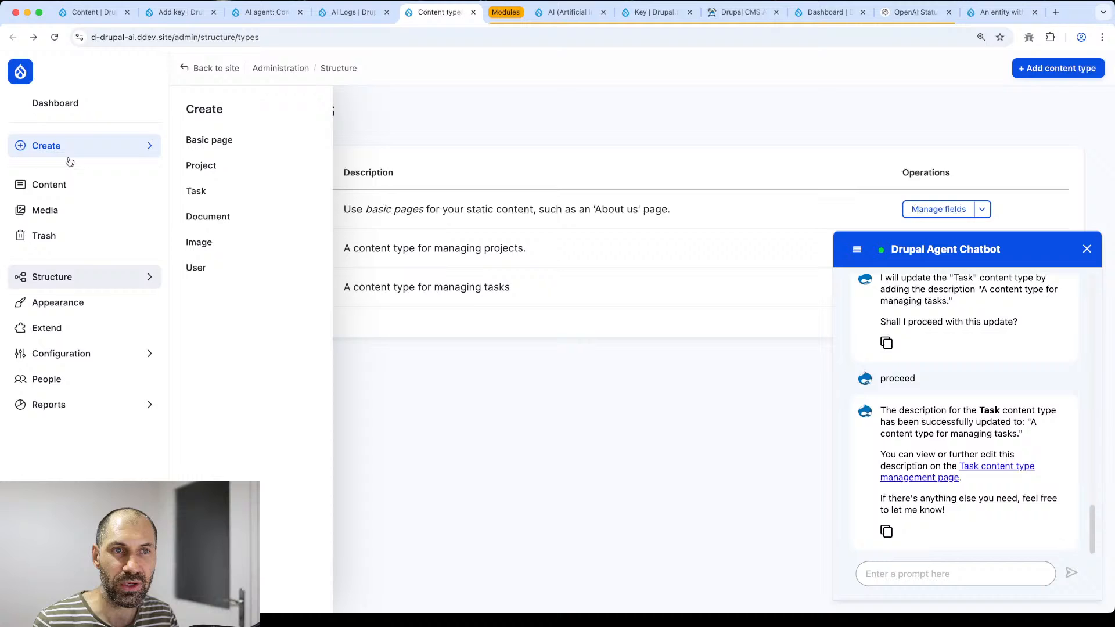
pyautogui.click(251, 167)
pyautogui.click(415, 197)
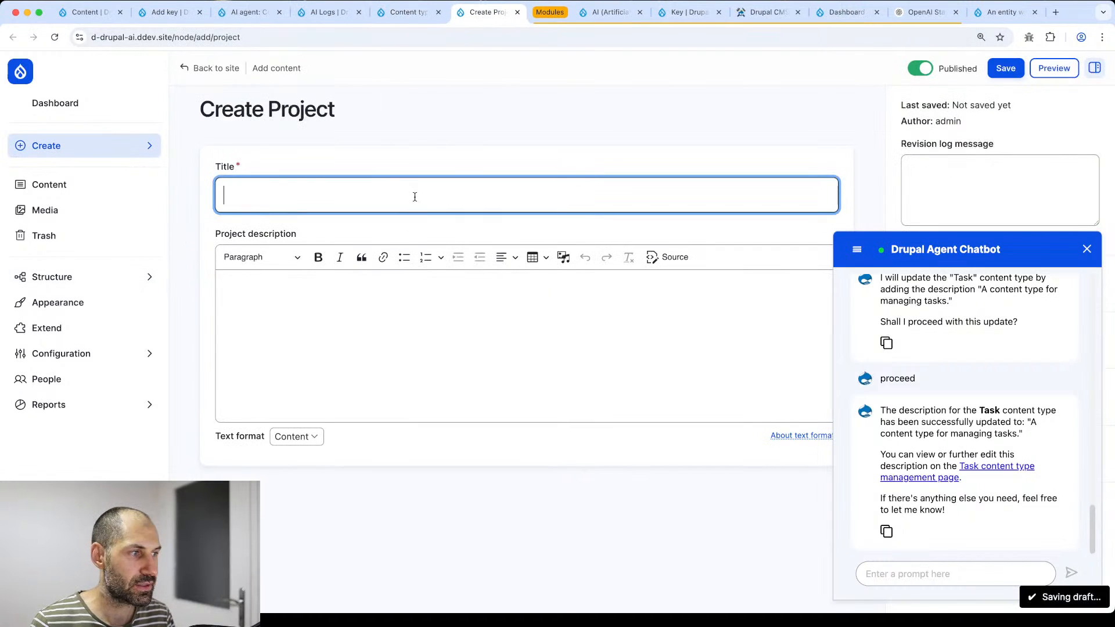
pyautogui.write('Test pro')
pyautogui.write('ject')
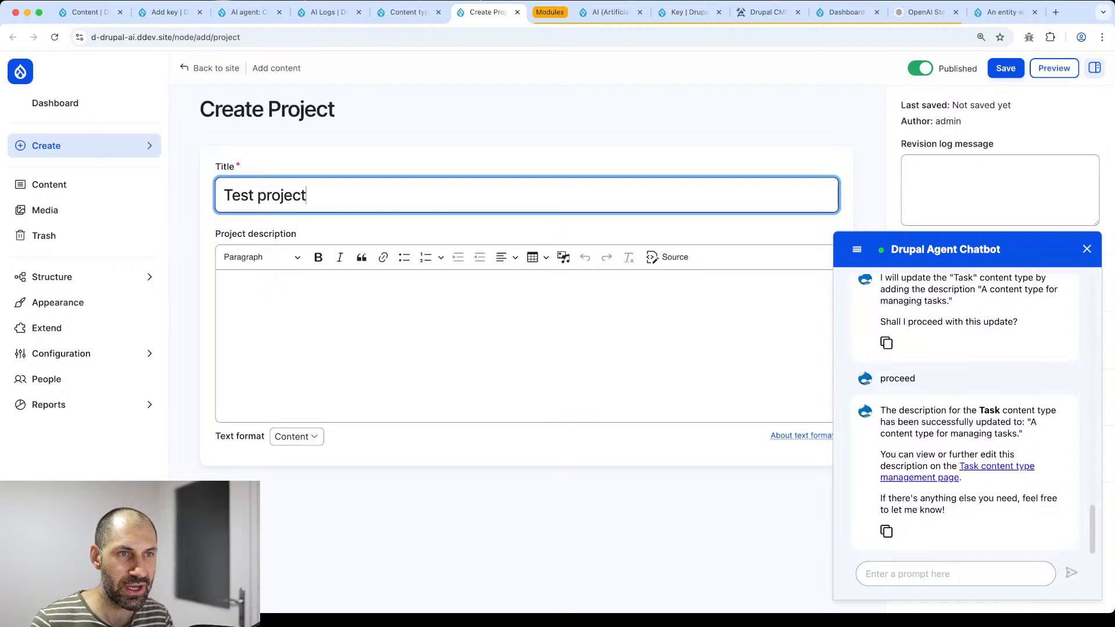
pyautogui.click(1087, 250)
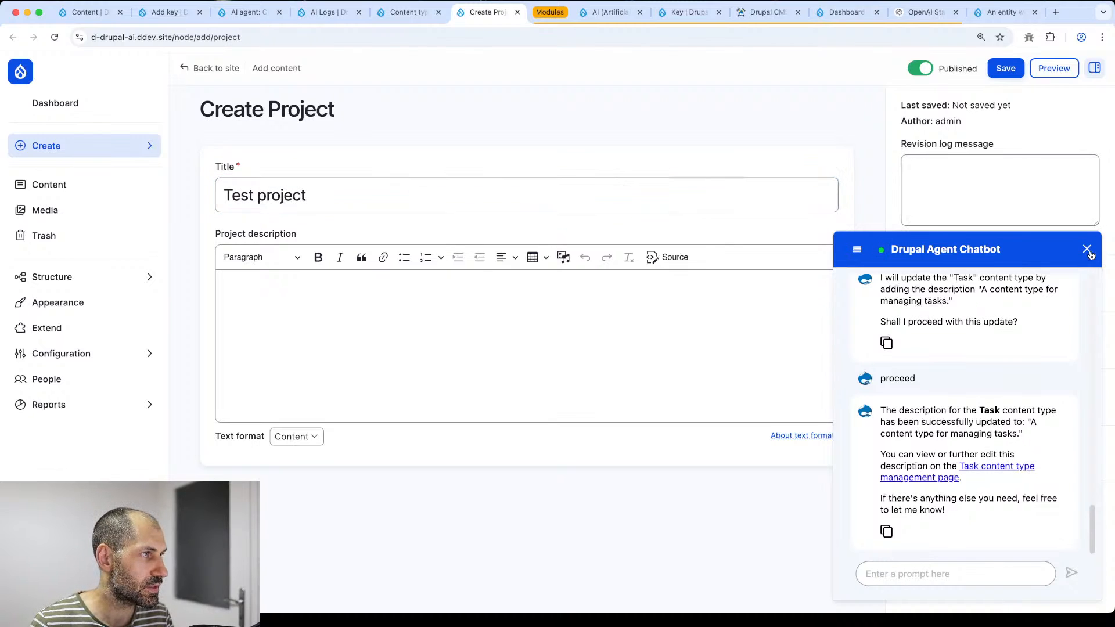
pyautogui.click(993, 73)
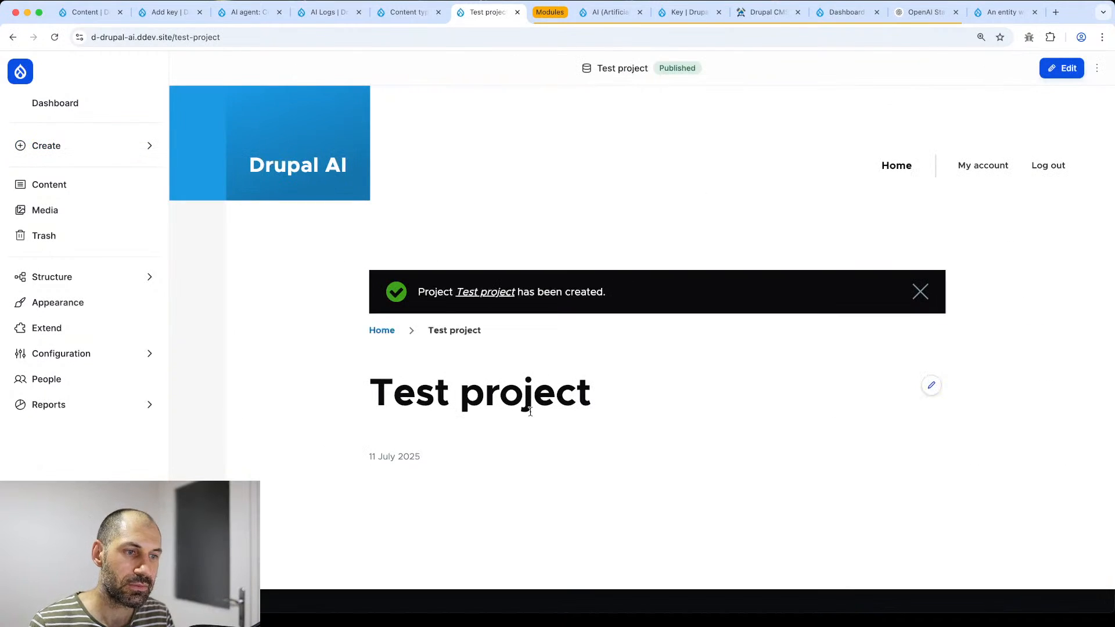
# - Create and save a 'Test task' Task linked to Test project with description "Do this."
pyautogui.click(72, 151)
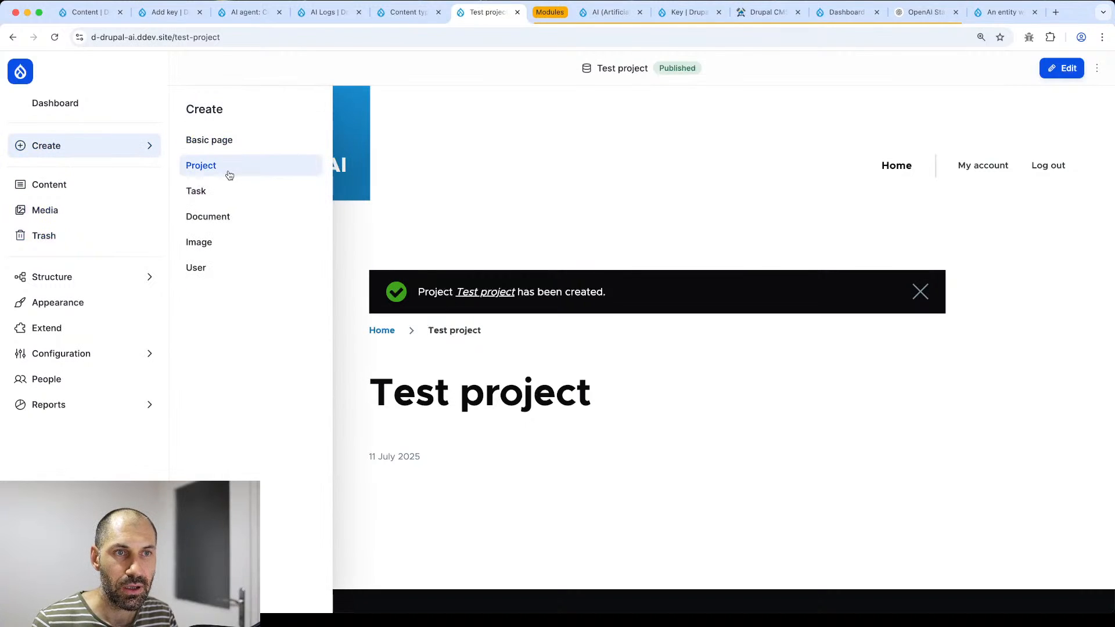
pyautogui.click(229, 192)
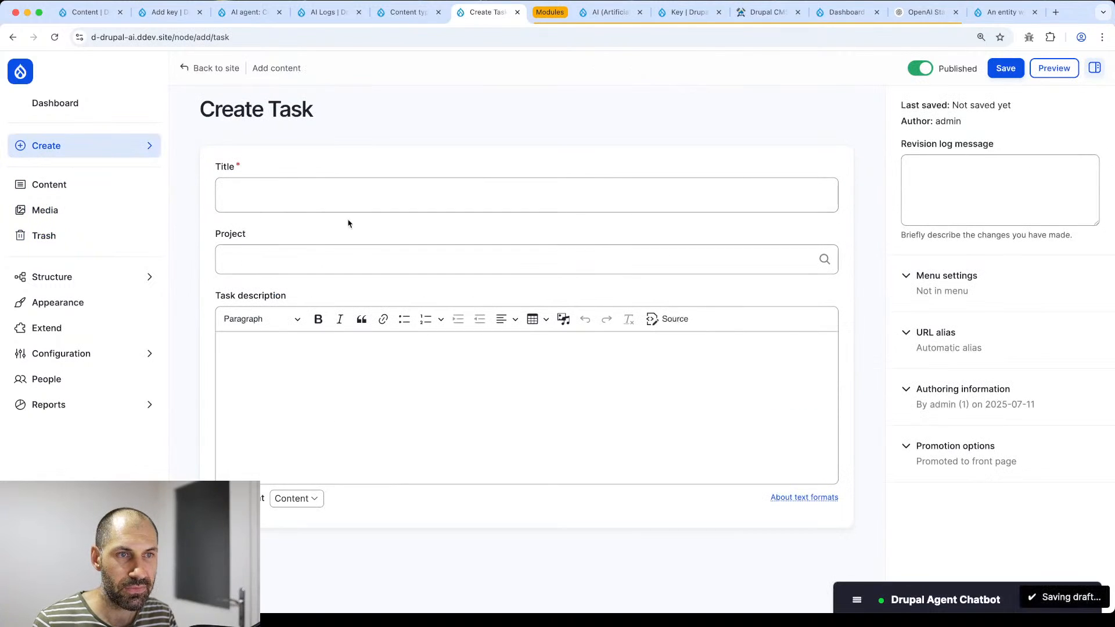
pyautogui.click(340, 194)
pyautogui.write('Test ta')
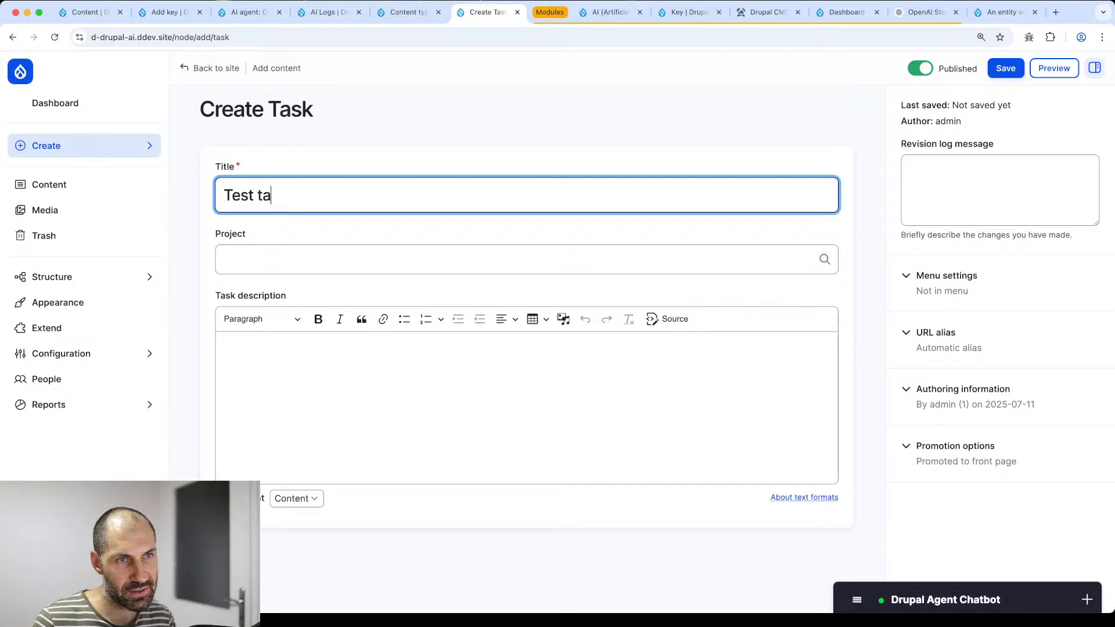
pyautogui.write('sk')
pyautogui.press('Tab')
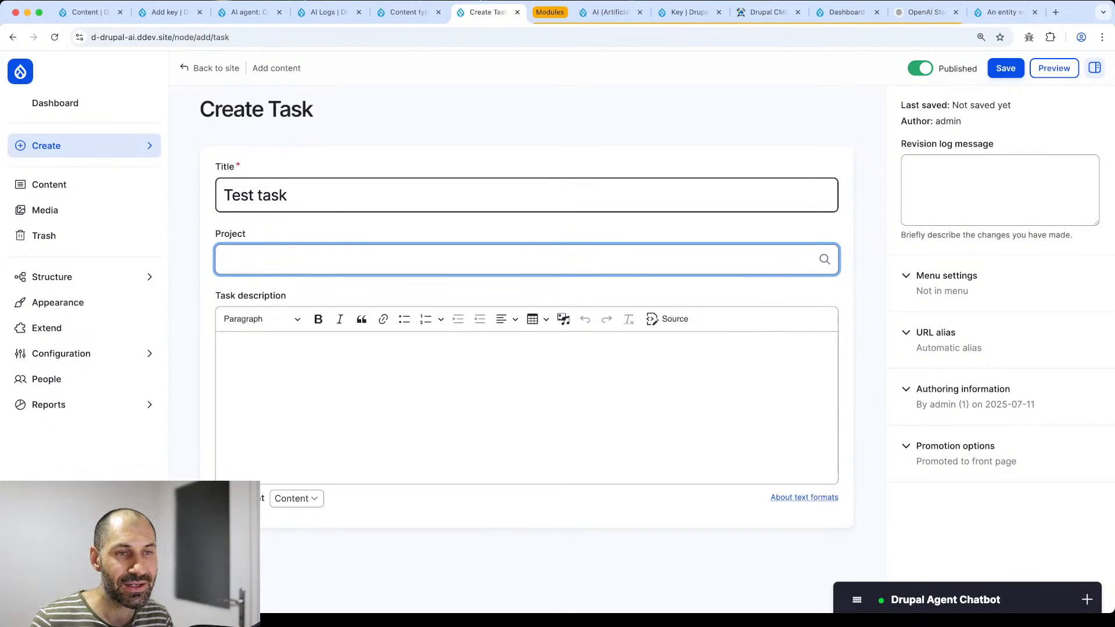
pyautogui.write('pro')
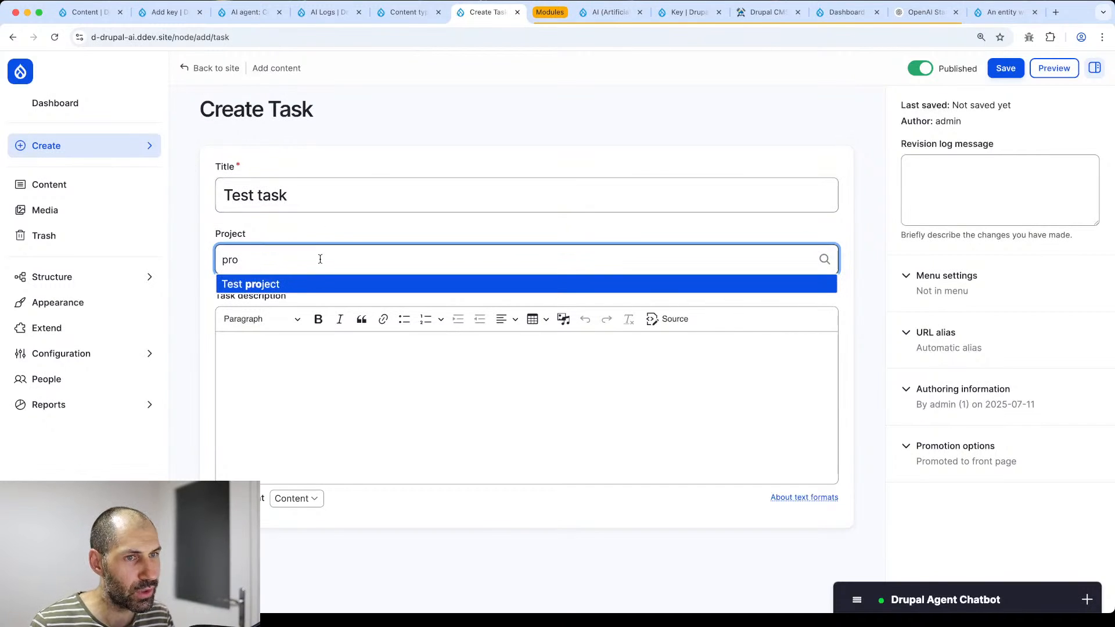
pyautogui.click(313, 286)
pyautogui.click(289, 403)
pyautogui.write('T')
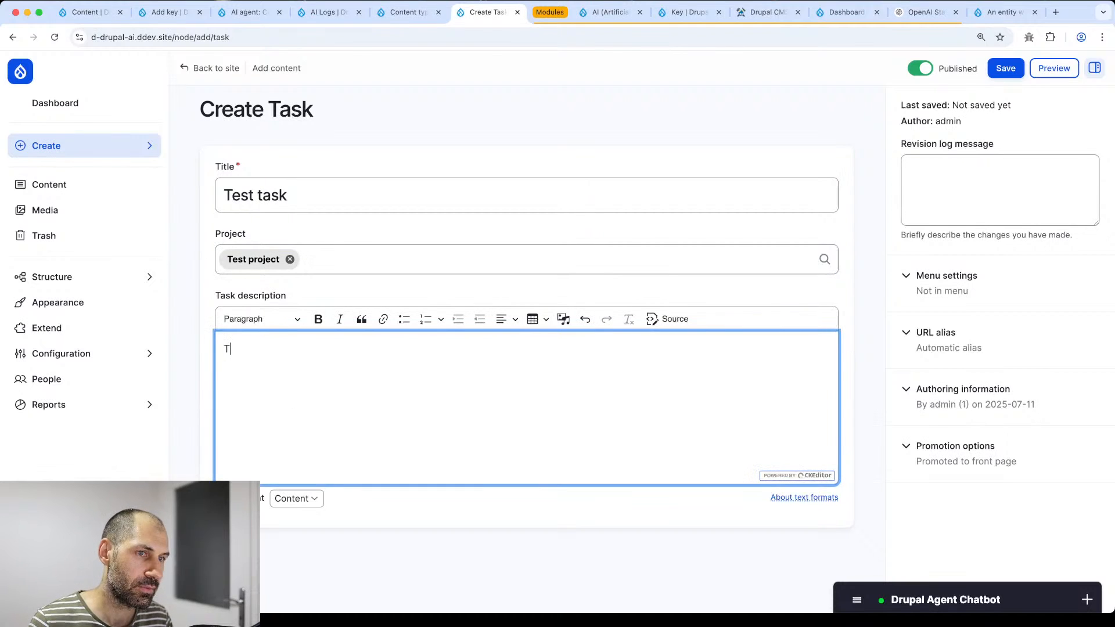
pyautogui.write('Do this.')
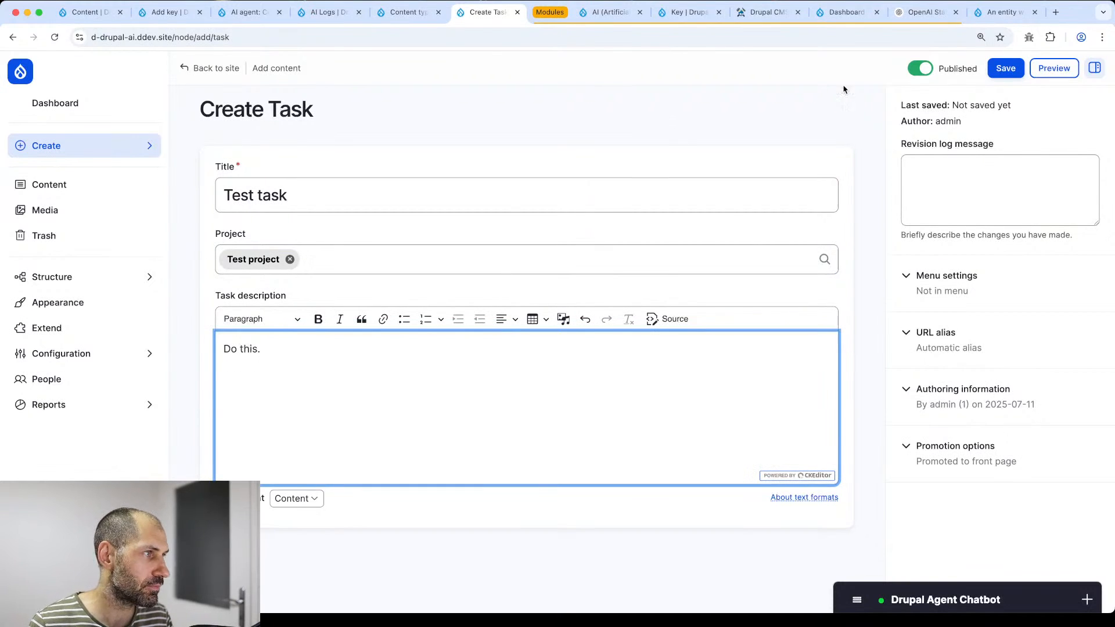
pyautogui.click(1006, 69)
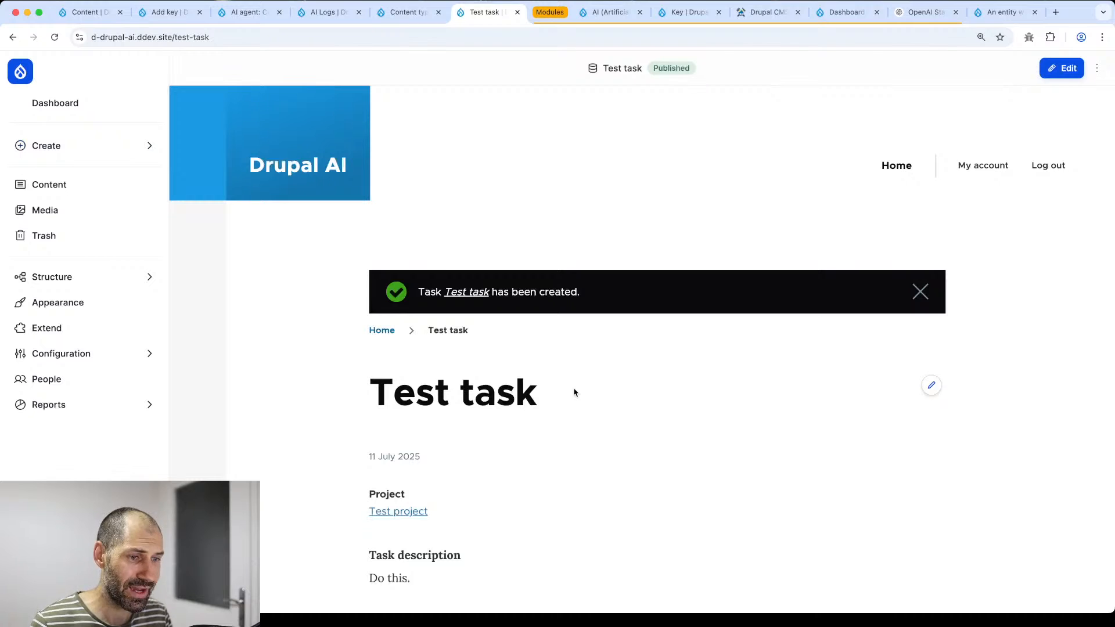
# - From Content, start a chatbot request for a taxonomy vocabulary called "Project status"
pyautogui.click(58, 185)
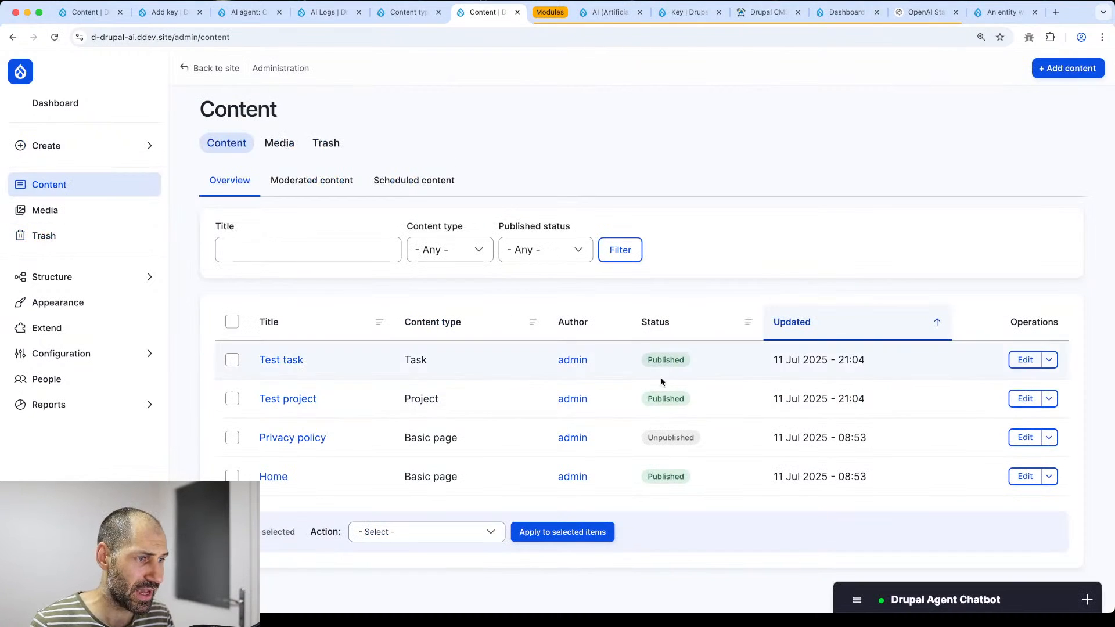
pyautogui.click(908, 599)
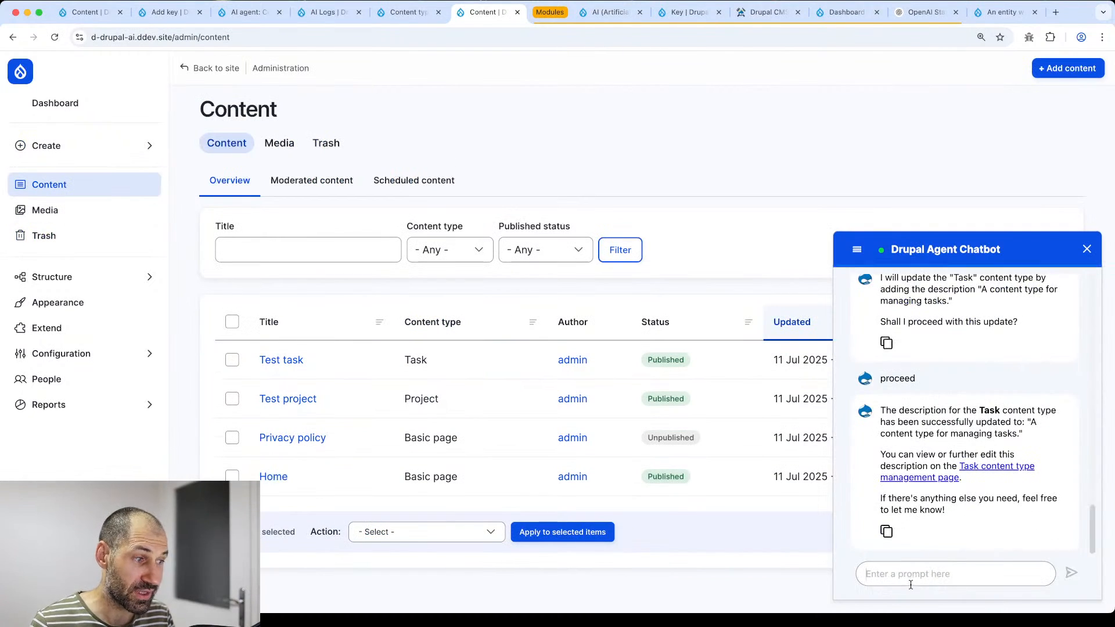
pyautogui.press('super+Tab')
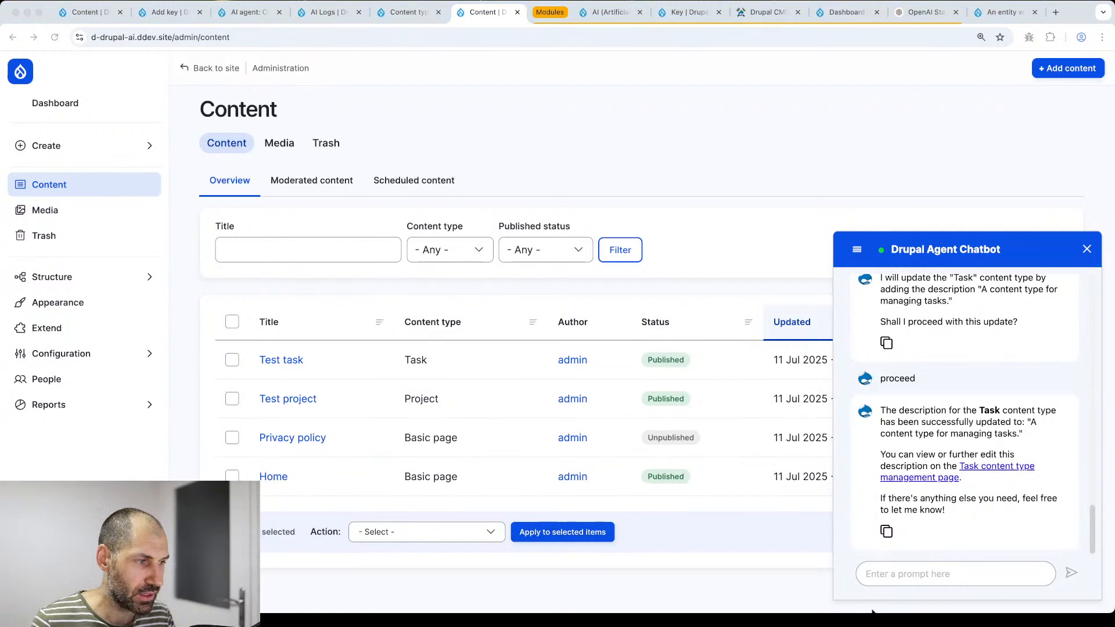
pyautogui.click(876, 574)
pyautogui.write('Can you cr')
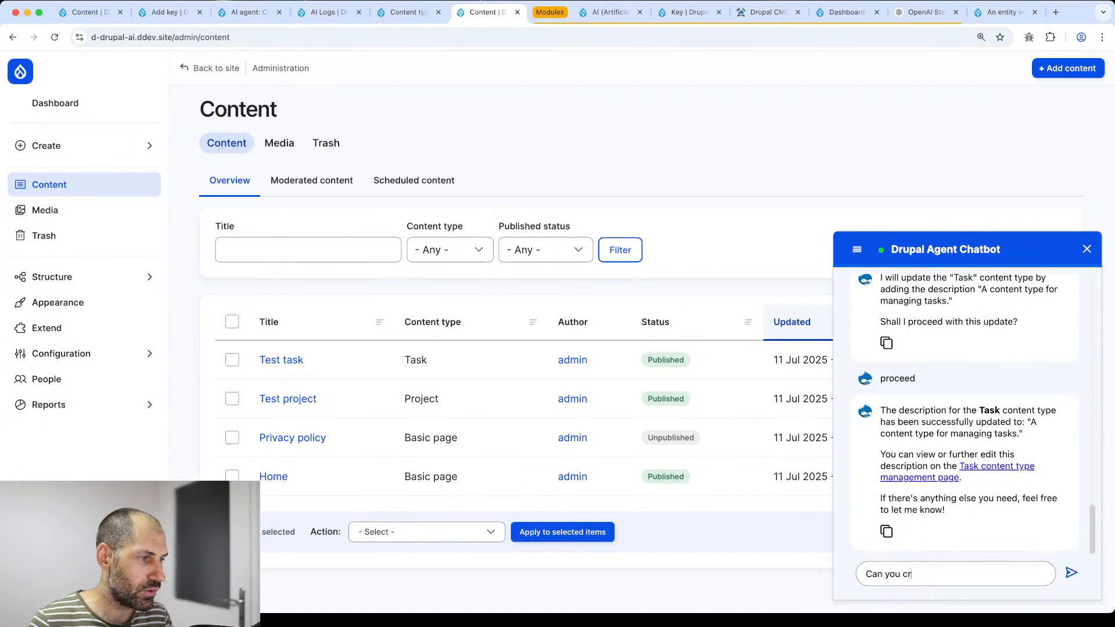
pyautogui.write('eate a ')
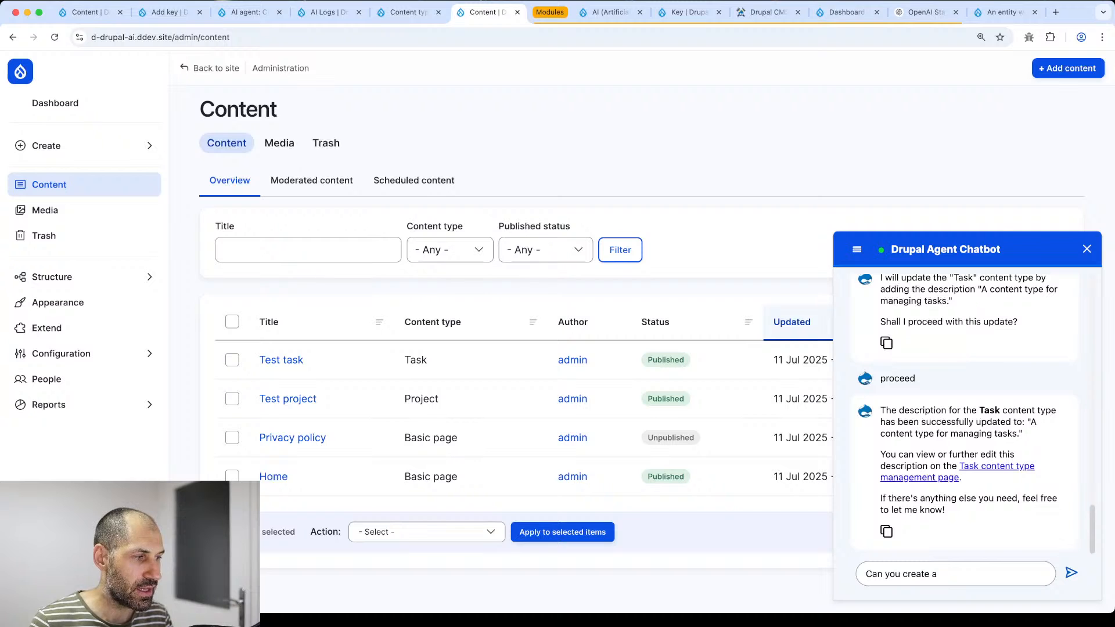
pyautogui.write('co')
pyautogui.press('BackSpace')
pyautogui.press('BackSpace')
pyautogui.write('tax')
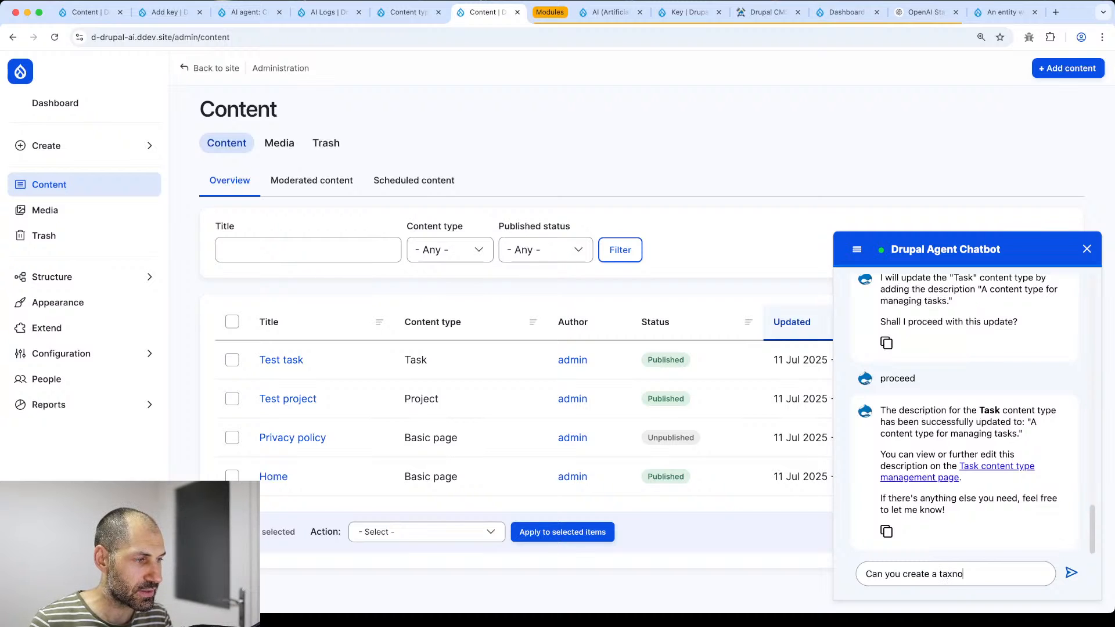
pyautogui.write('onomy vocab')
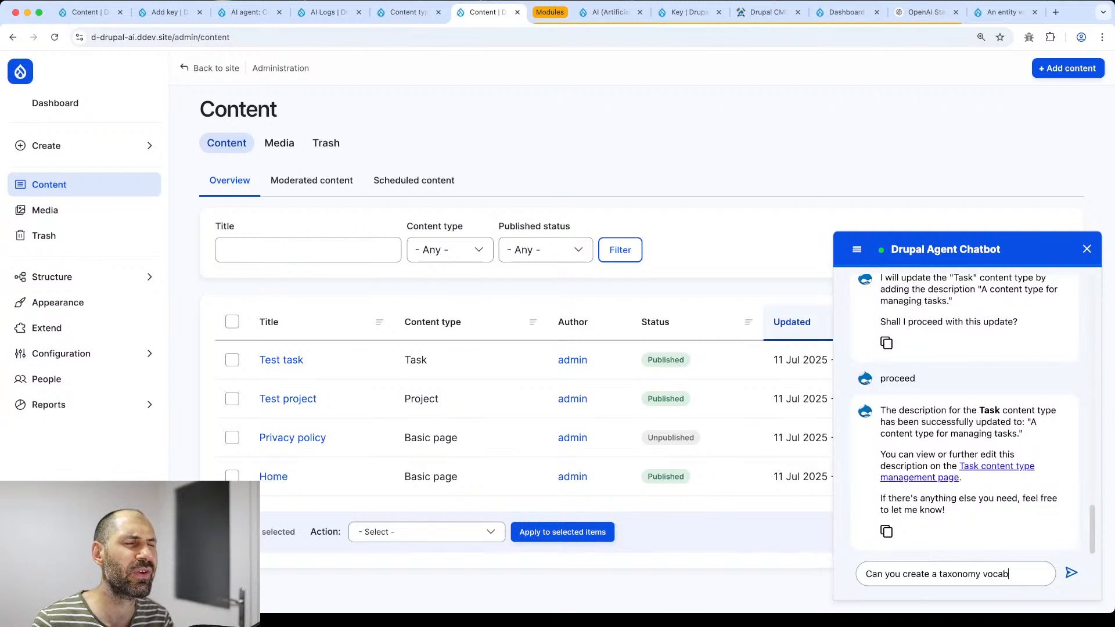
pyautogui.write('called "')
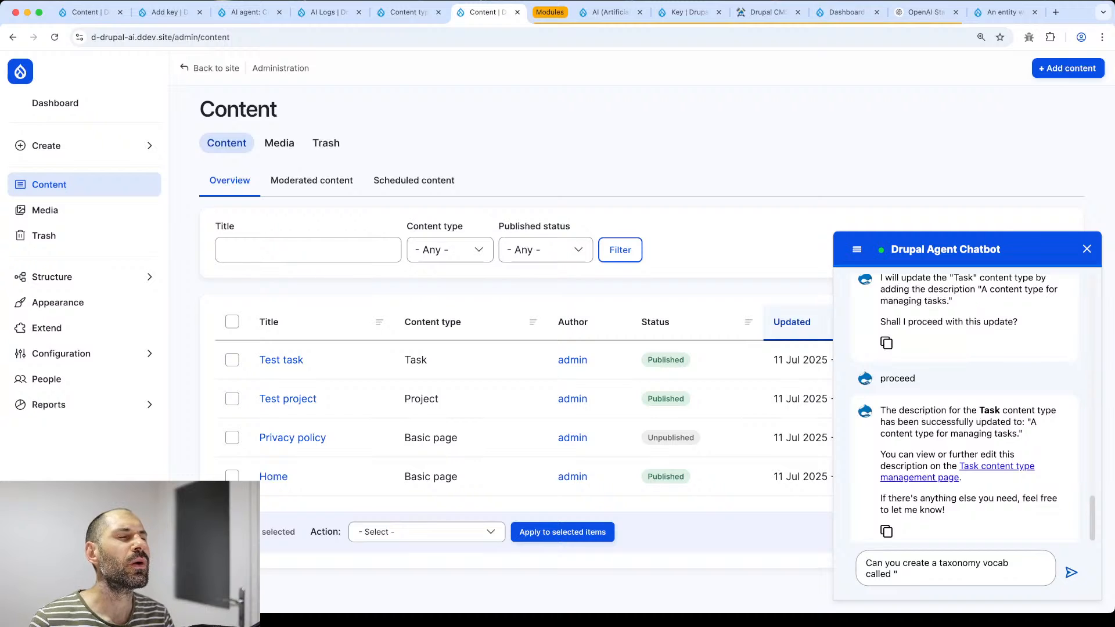
pyautogui.write('Project status"')
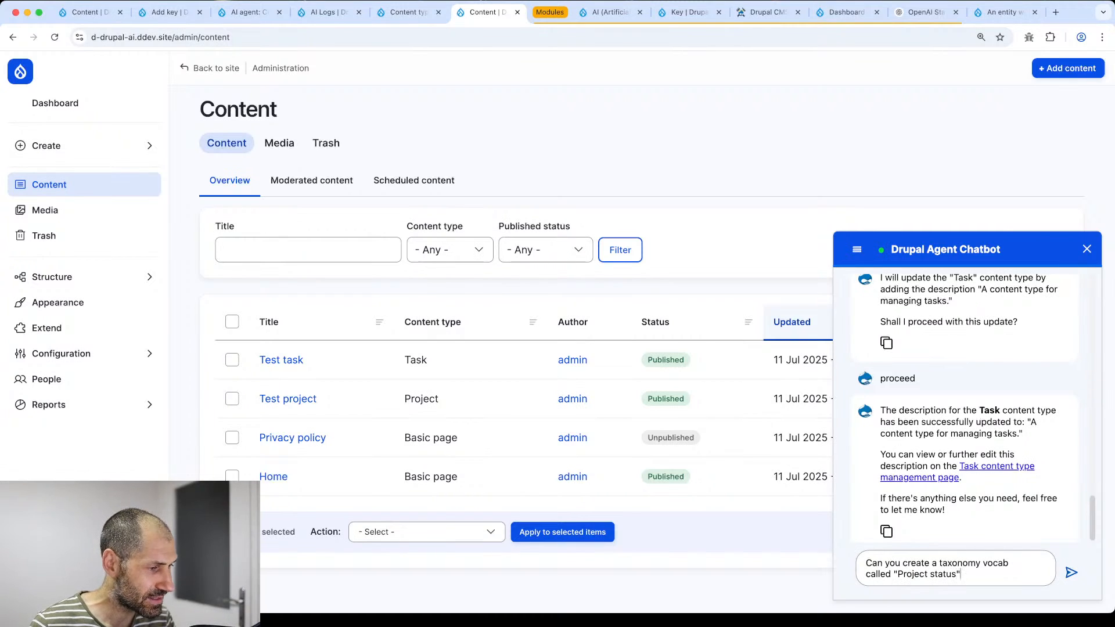
pyautogui.write(' with the following ')
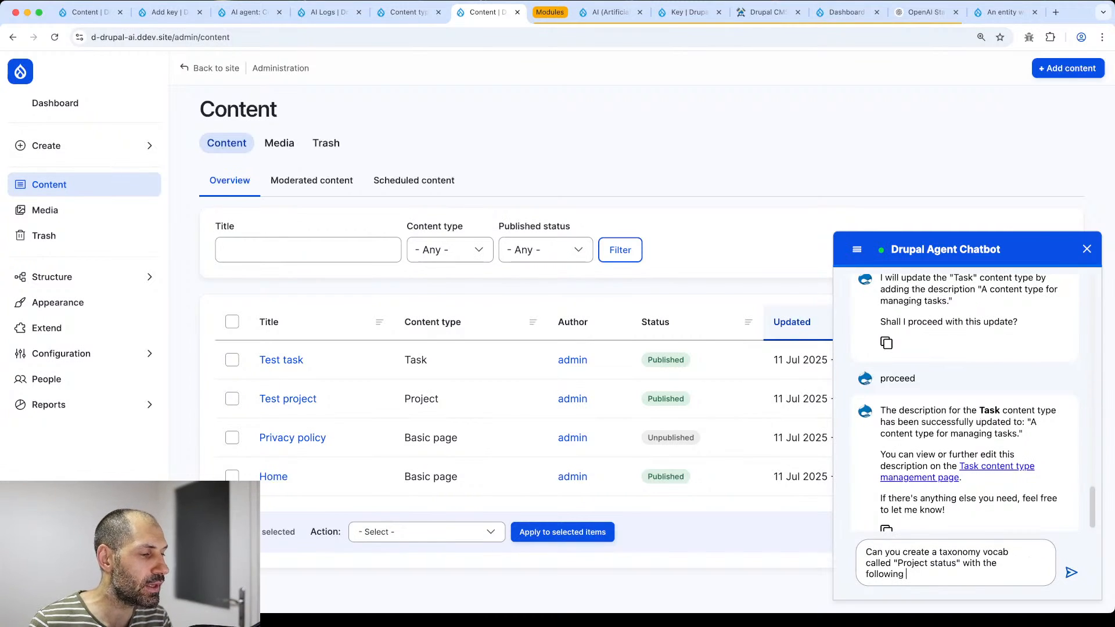
pyautogui.write('terms:')
# - List the terms TO DO, In progress and Completed, and send the request
pyautogui.hotkey('shift', 'Return')
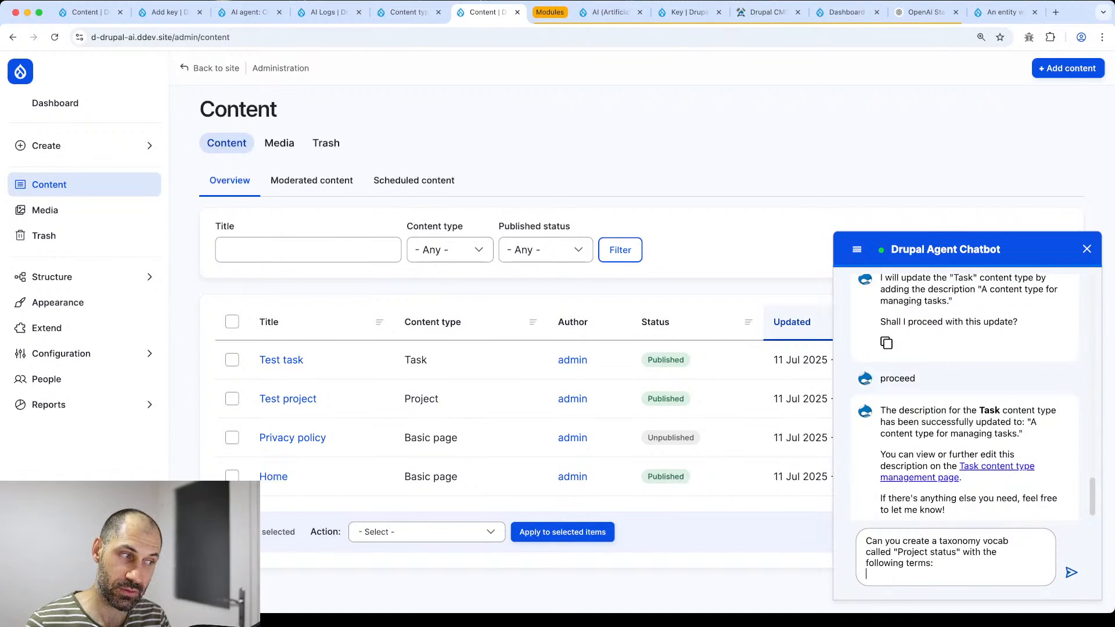
pyautogui.write('TODO')
pyautogui.press('Left')
pyautogui.press('Left')
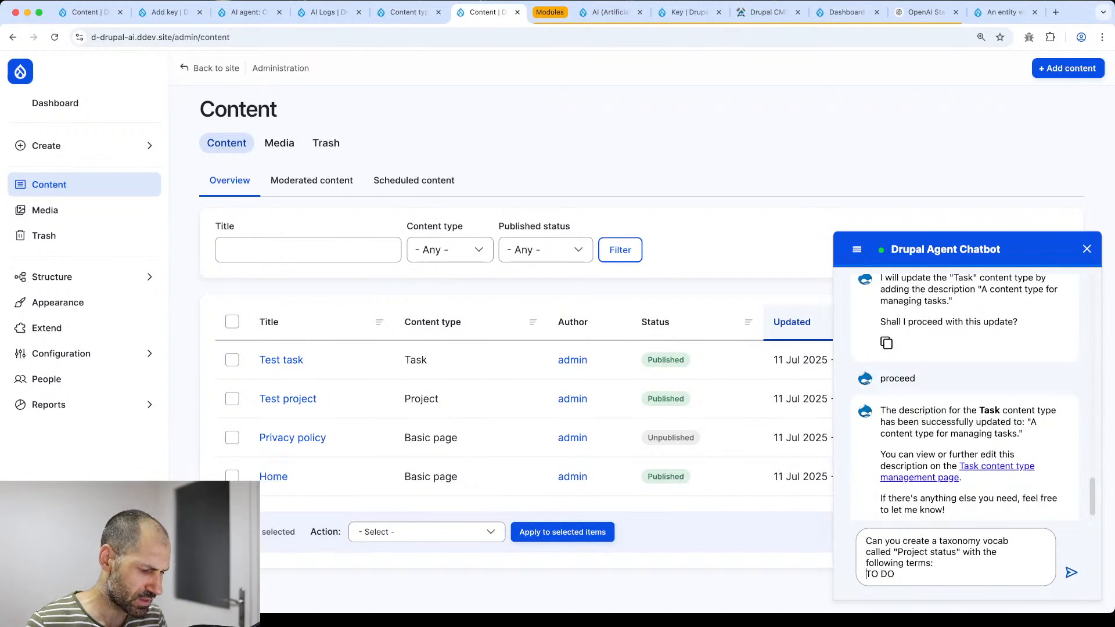
pyautogui.write('-')
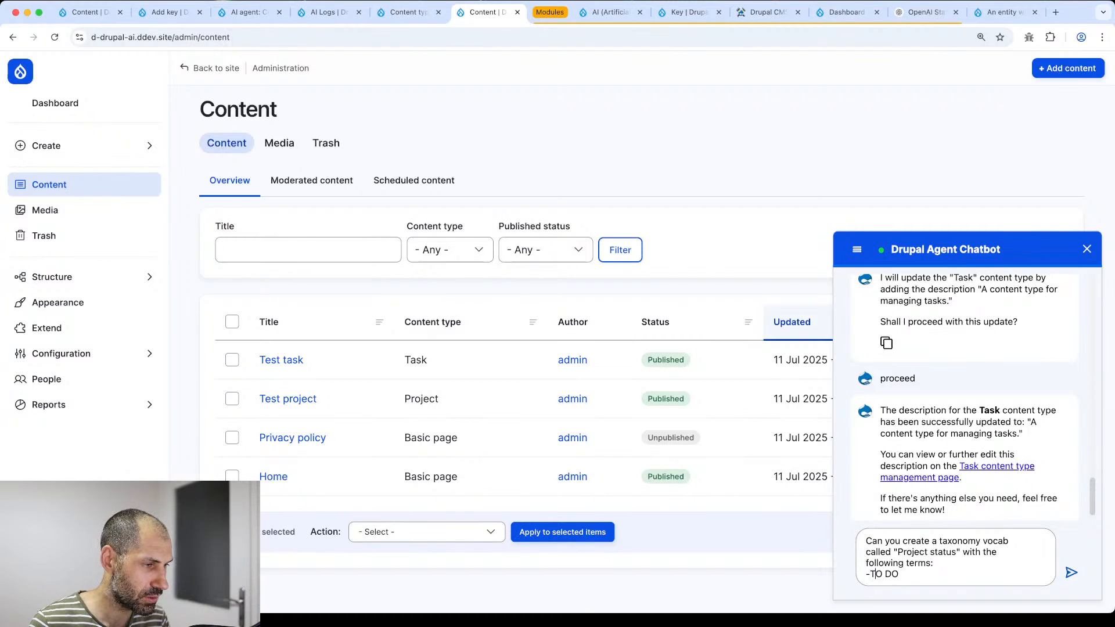
pyautogui.press('End')
pyautogui.hotkey('shift', 'Return')
pyautogui.write('- In')
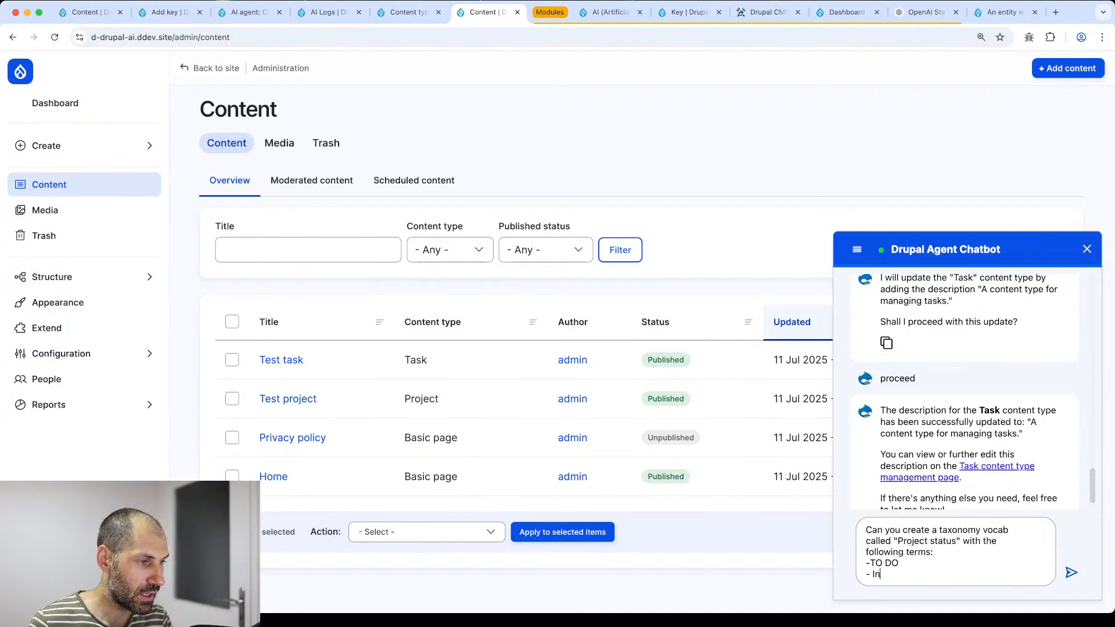
pyautogui.write(' pr')
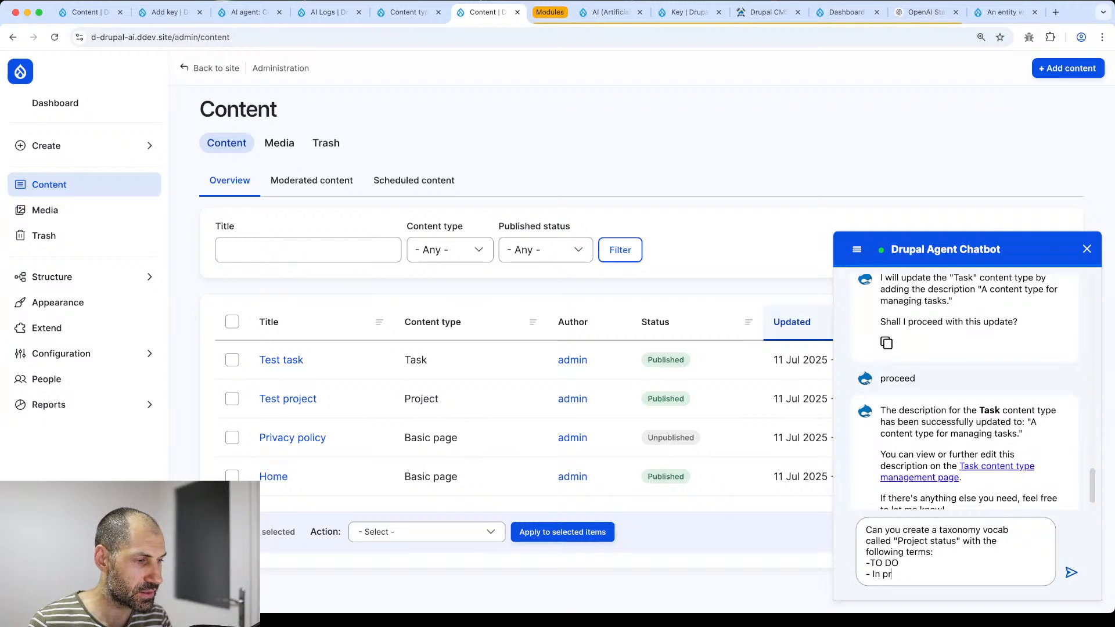
pyautogui.write('ogress')
pyautogui.hotkey('shift', 'Return')
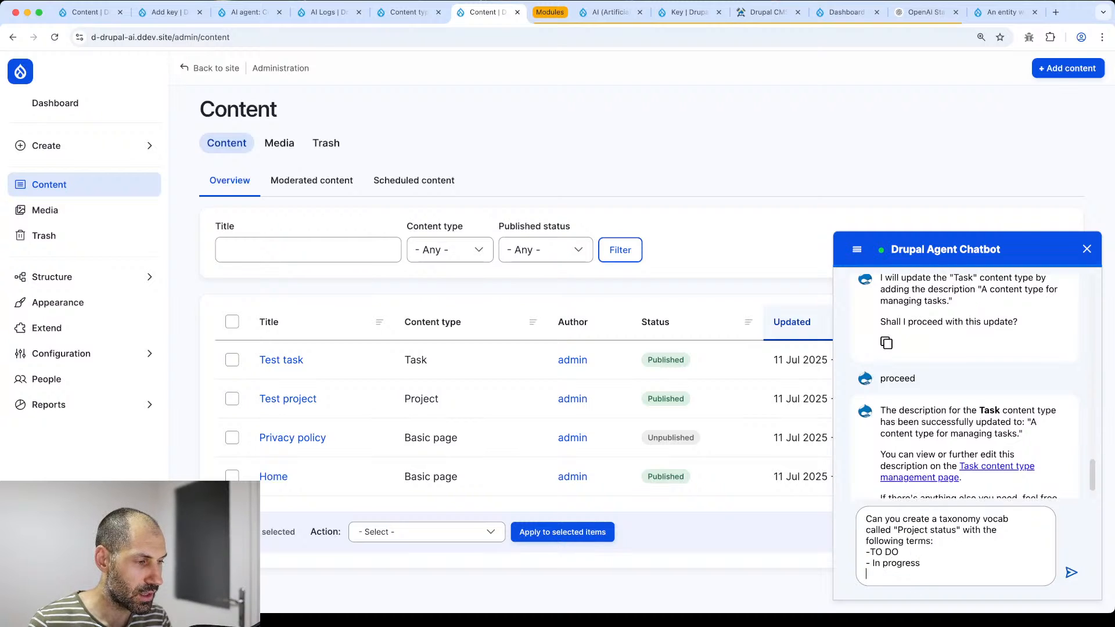
pyautogui.write('- Completed')
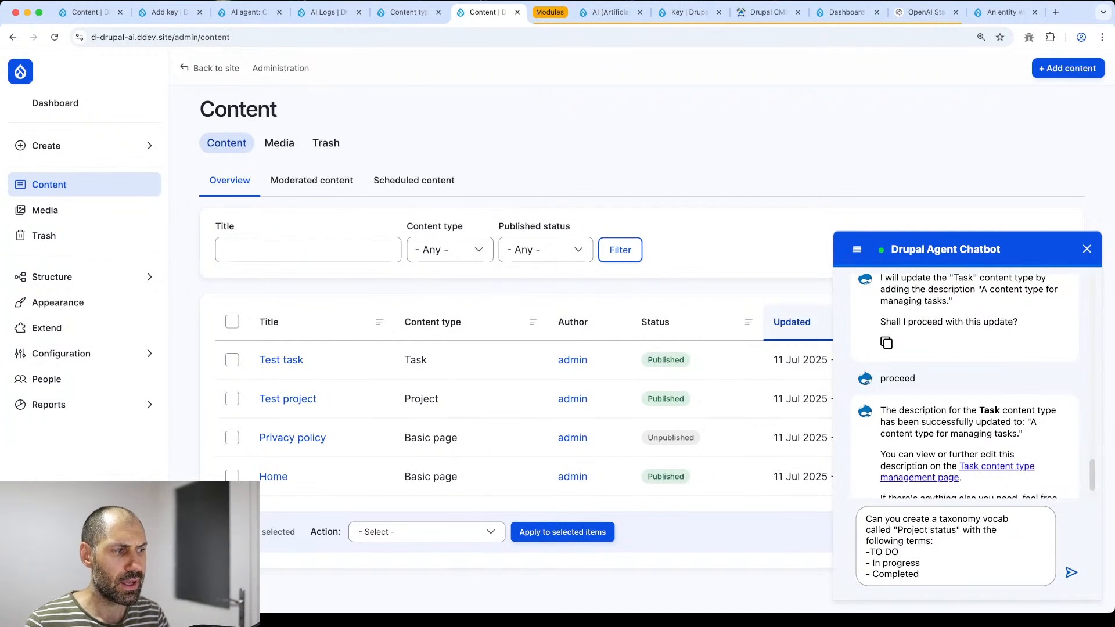
pyautogui.click(1073, 574)
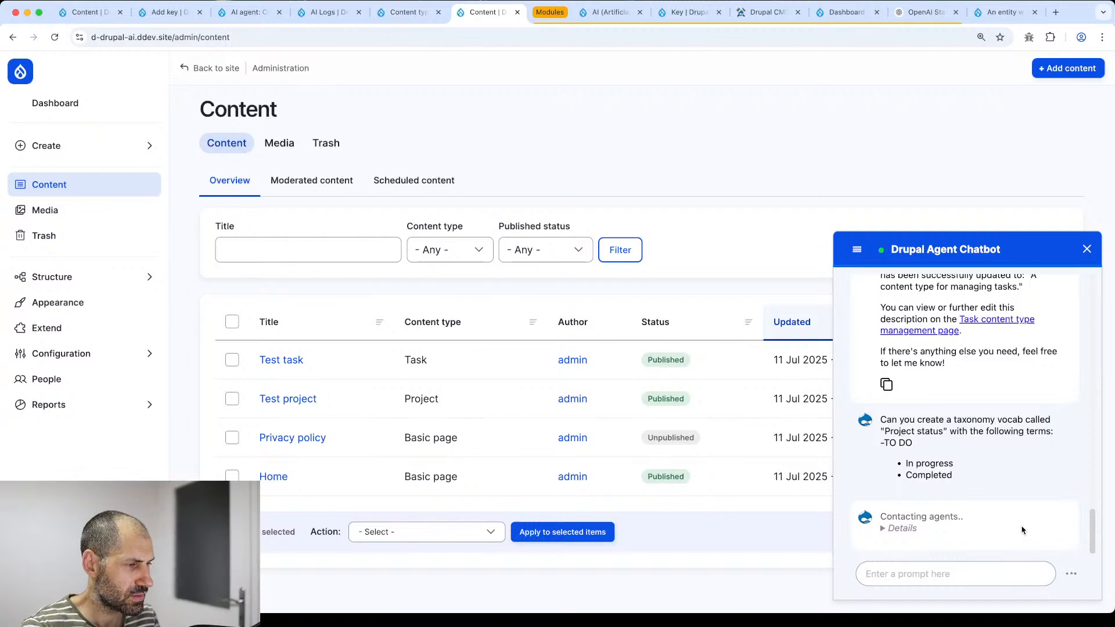
# - Read the chatbot's reply about the new vocabulary and open Taxonomy in a new tab
pyautogui.moveTo(883, 443); pyautogui.dragTo(919, 445)
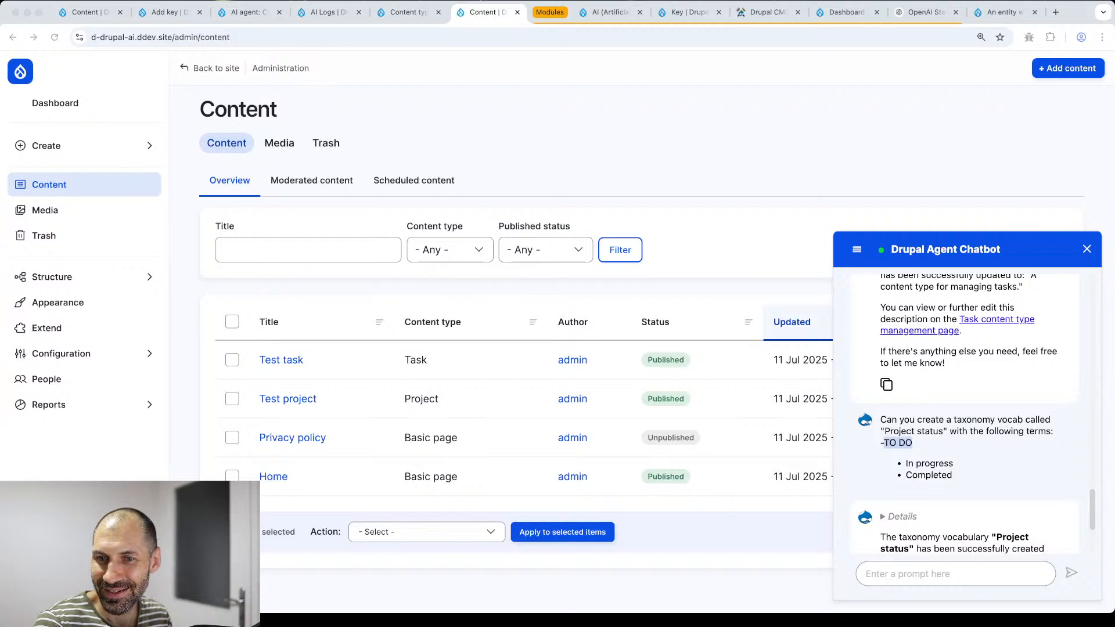
pyautogui.scroll(-3, 998, 539)
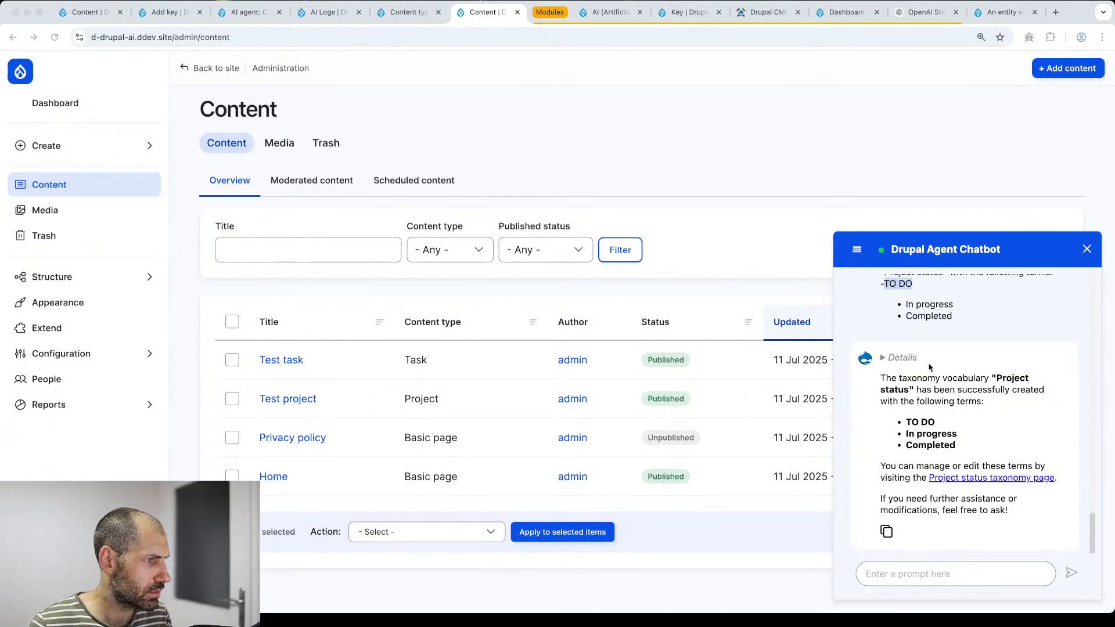
pyautogui.click(139, 277)
# - Drag the Project status terms into TO DO, In progress, Completed order and save
pyautogui.keyDown('super'); pyautogui.click(208, 318); pyautogui.keyUp('super')
pyautogui.click(535, 17)
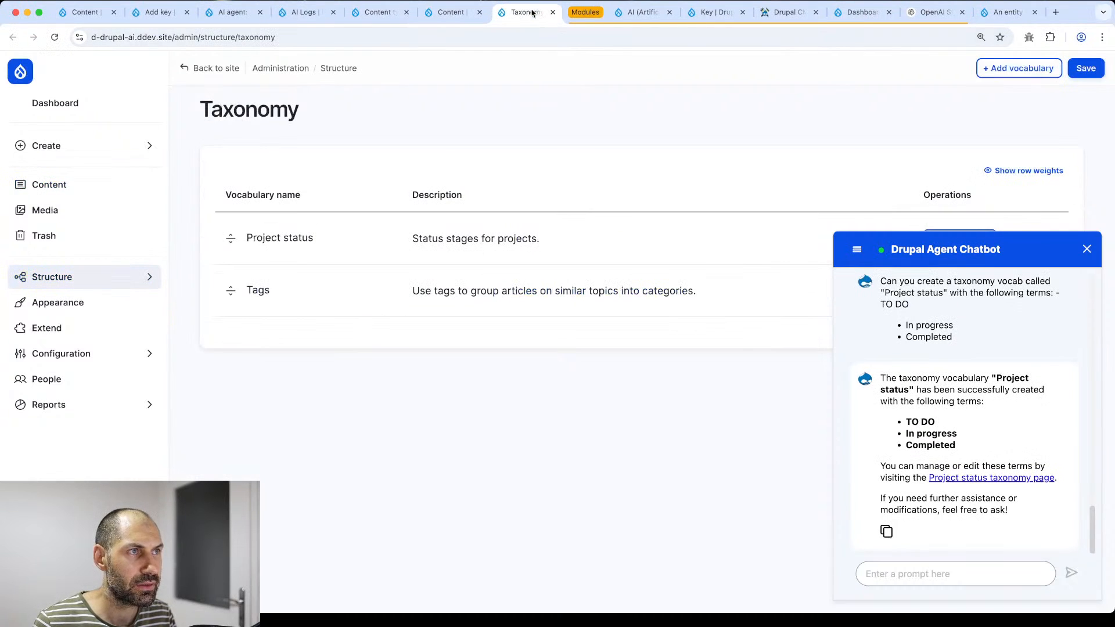
pyautogui.click(1086, 249)
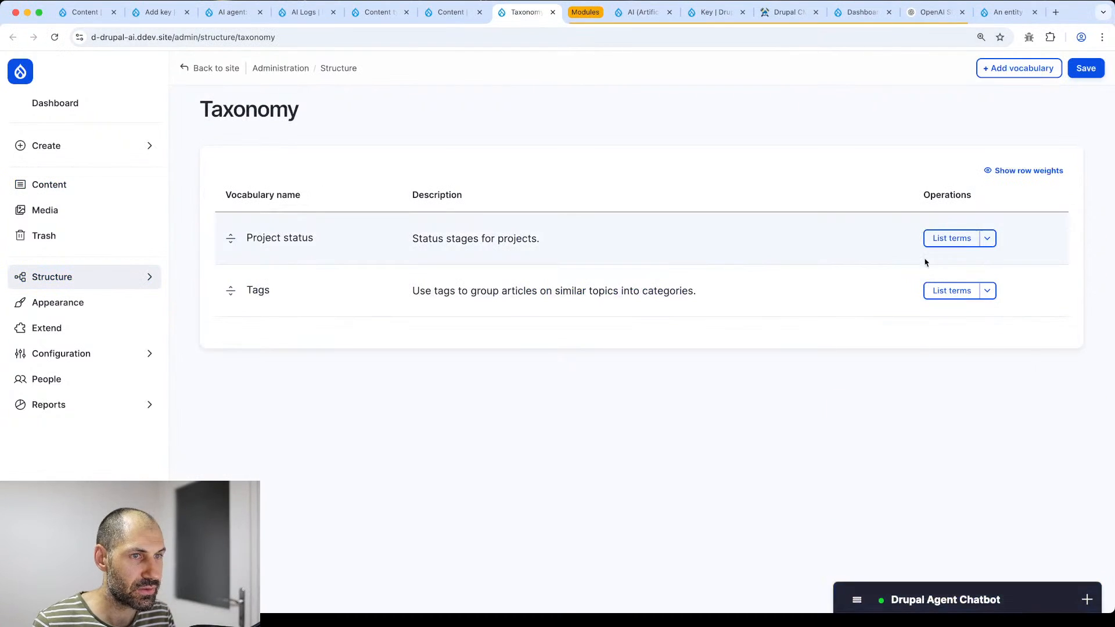
pyautogui.click(961, 241)
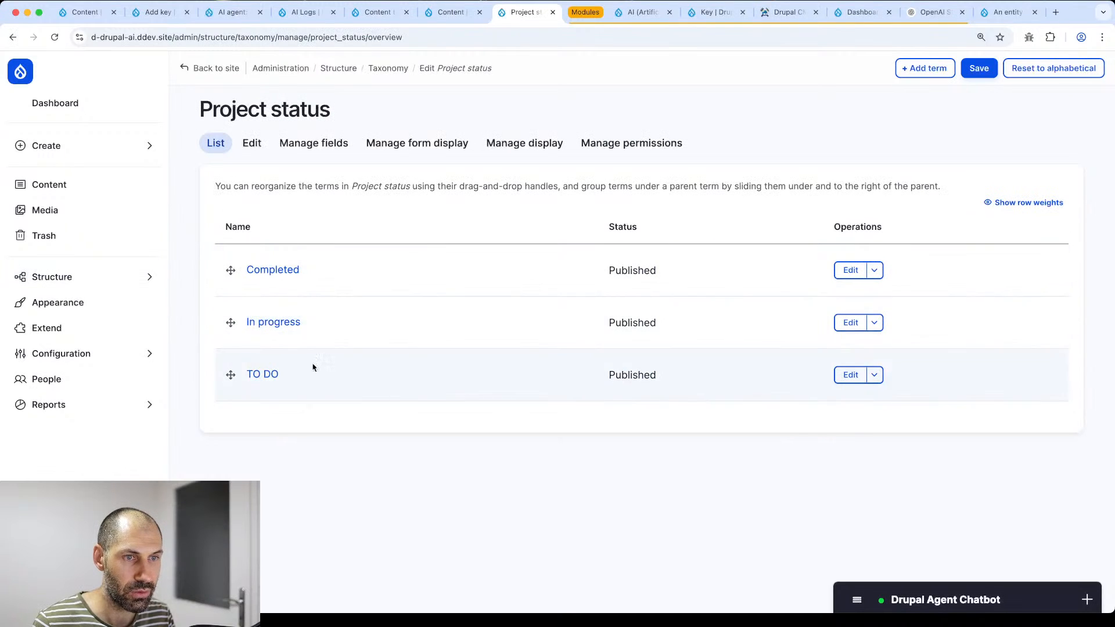
pyautogui.moveTo(231, 374); pyautogui.dragTo(227, 276)
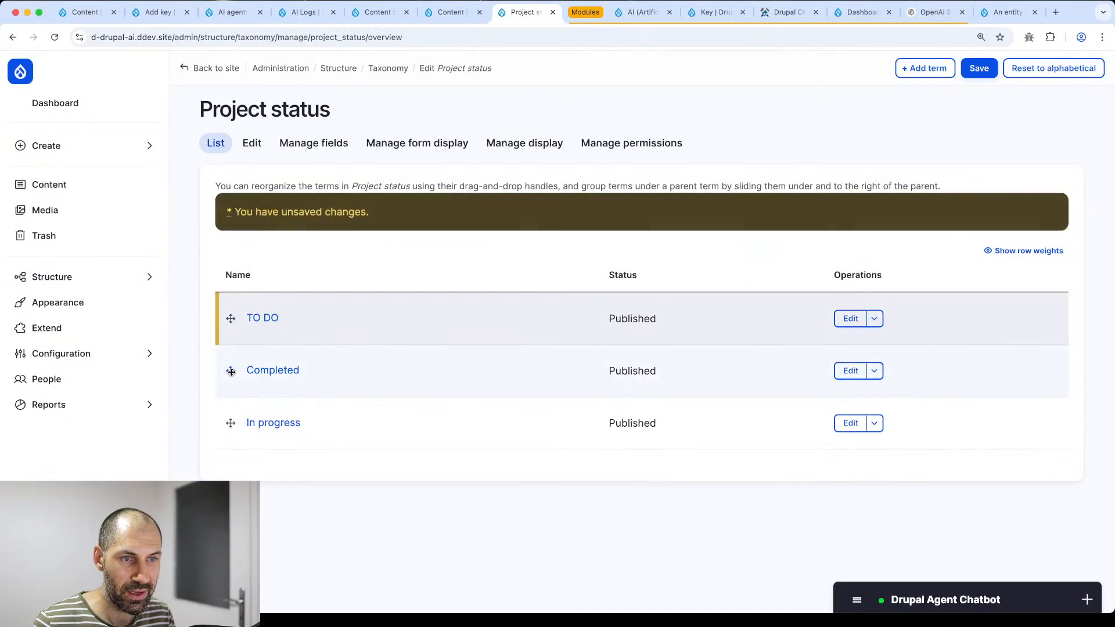
pyautogui.moveTo(231, 371); pyautogui.dragTo(230, 421)
pyautogui.click(980, 70)
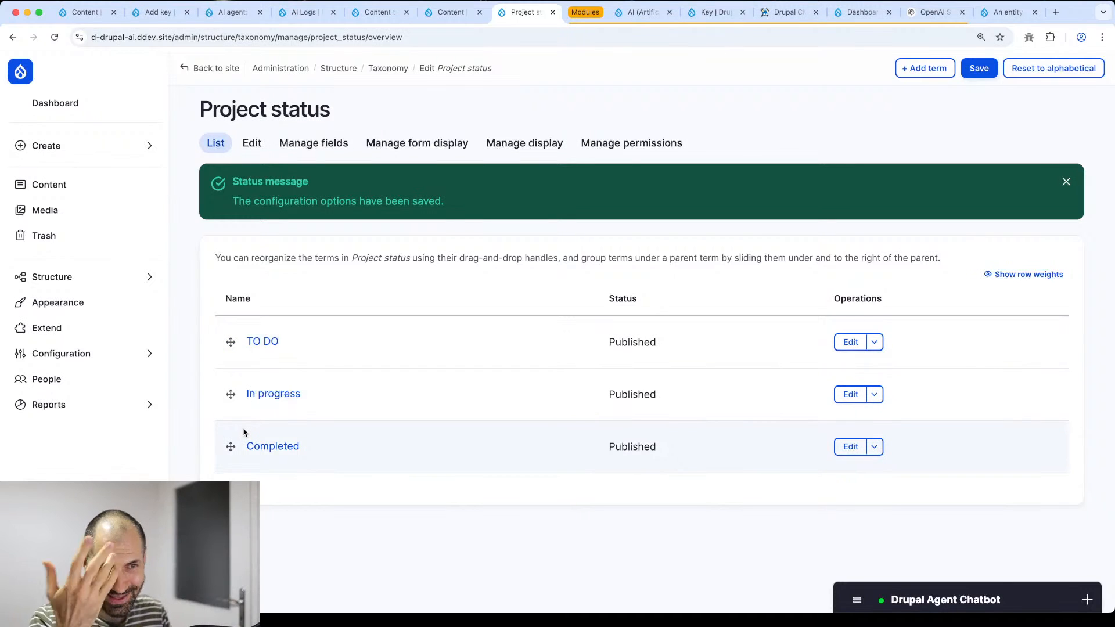
pyautogui.click(956, 593)
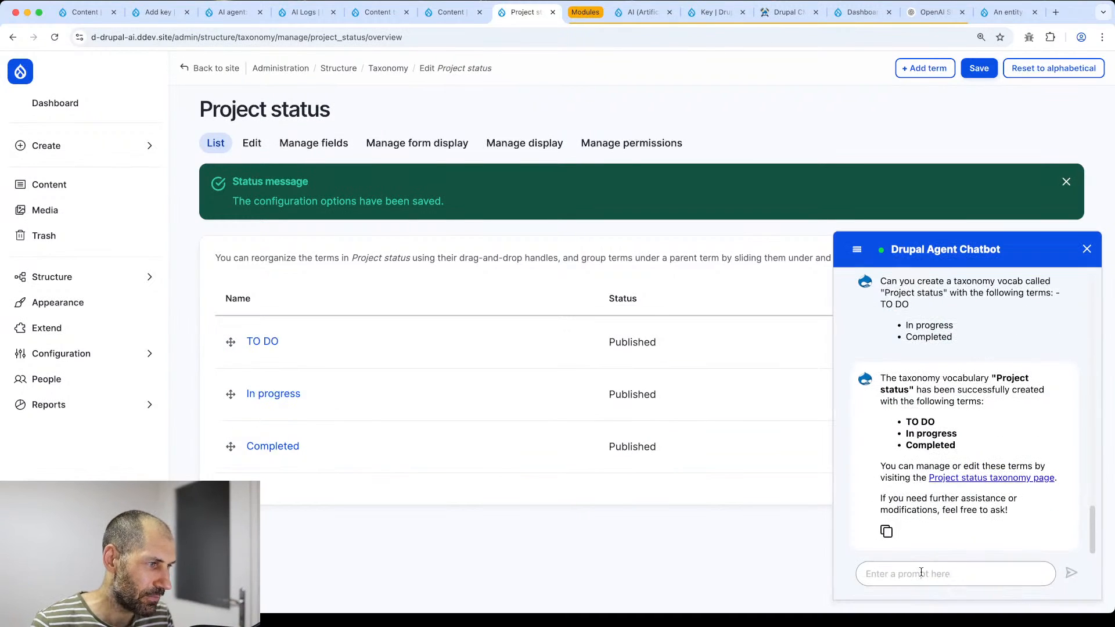
# - Ask the chatbot to add an entity reference field on Project referencing the 'Project status' vocab, then read its reply
pyautogui.click(923, 573)
pyautogui.write('Now, can you add an')
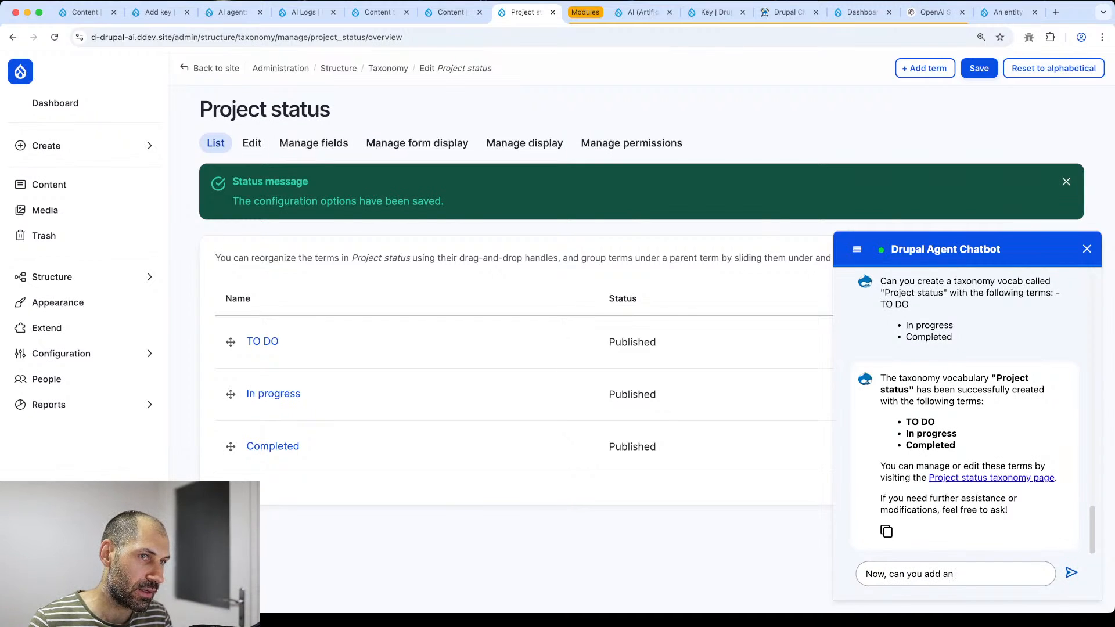
pyautogui.write(' entit')
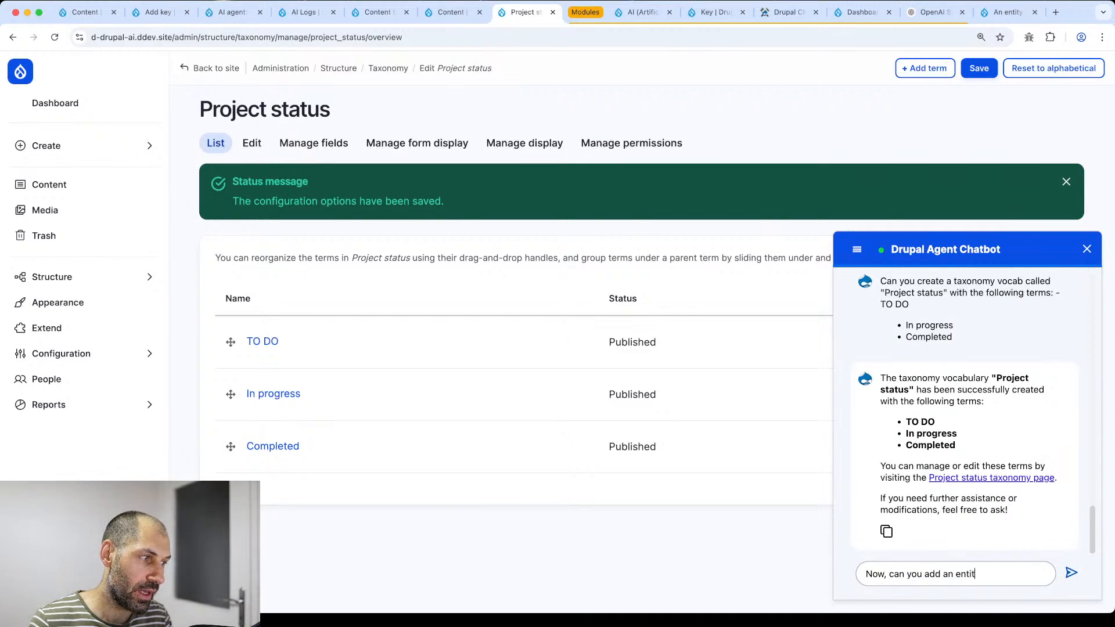
pyautogui.write('y reference')
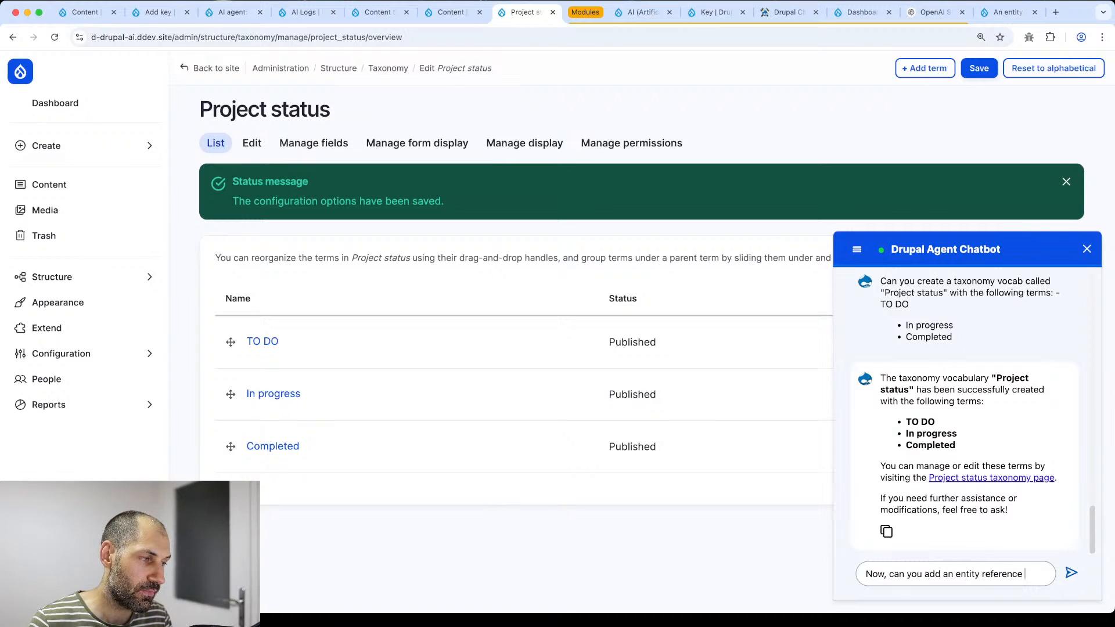
pyautogui.write(' field on the "Pr')
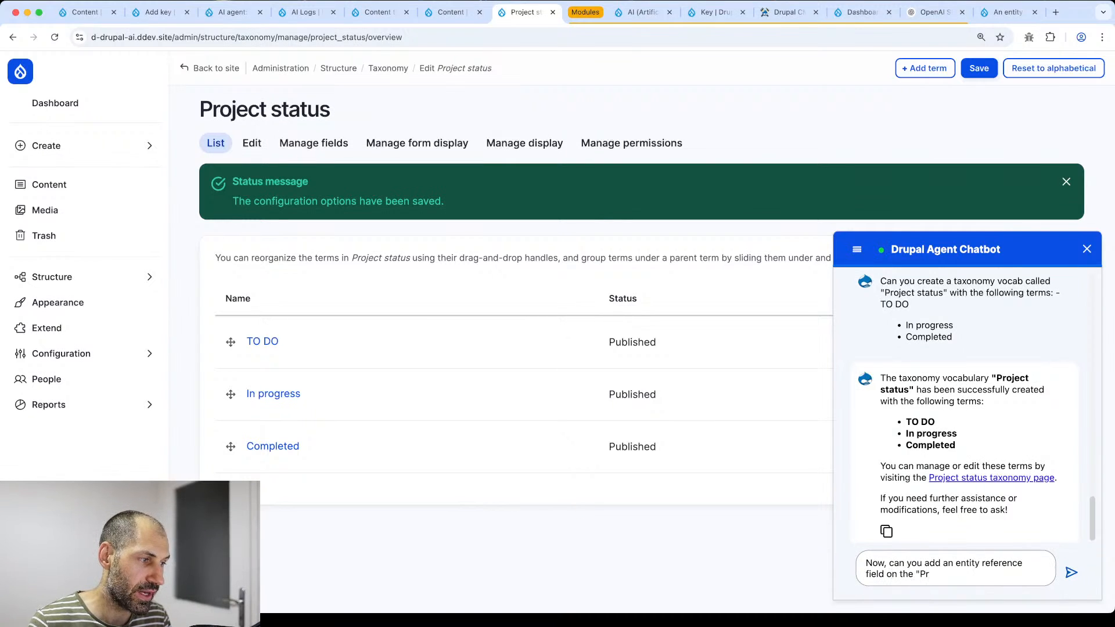
pyautogui.write('oject" content typ')
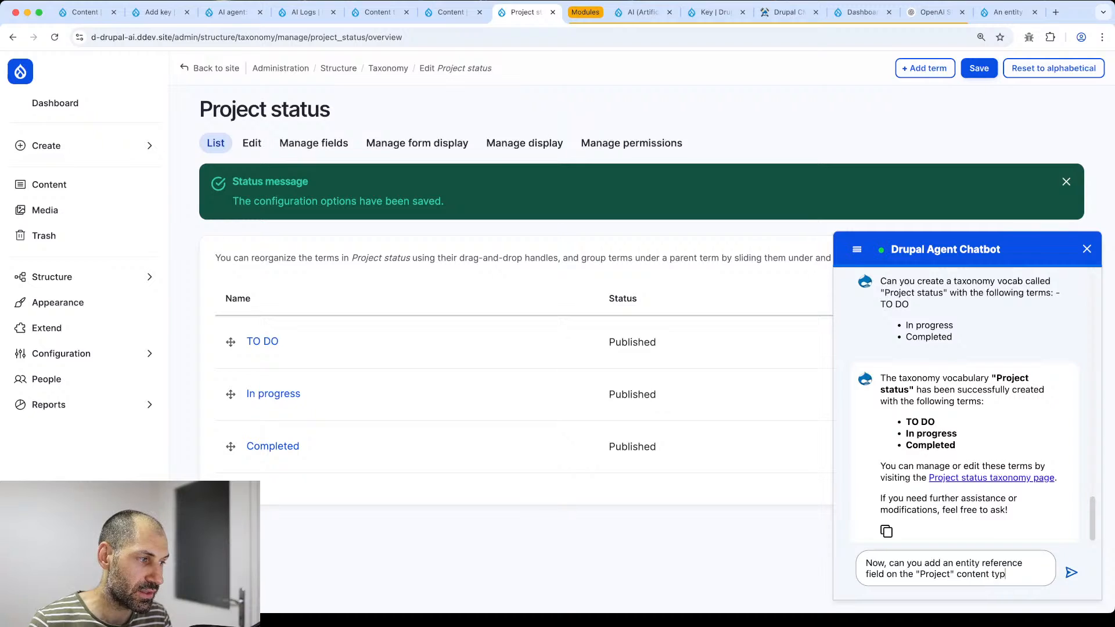
pyautogui.write('e referingin')
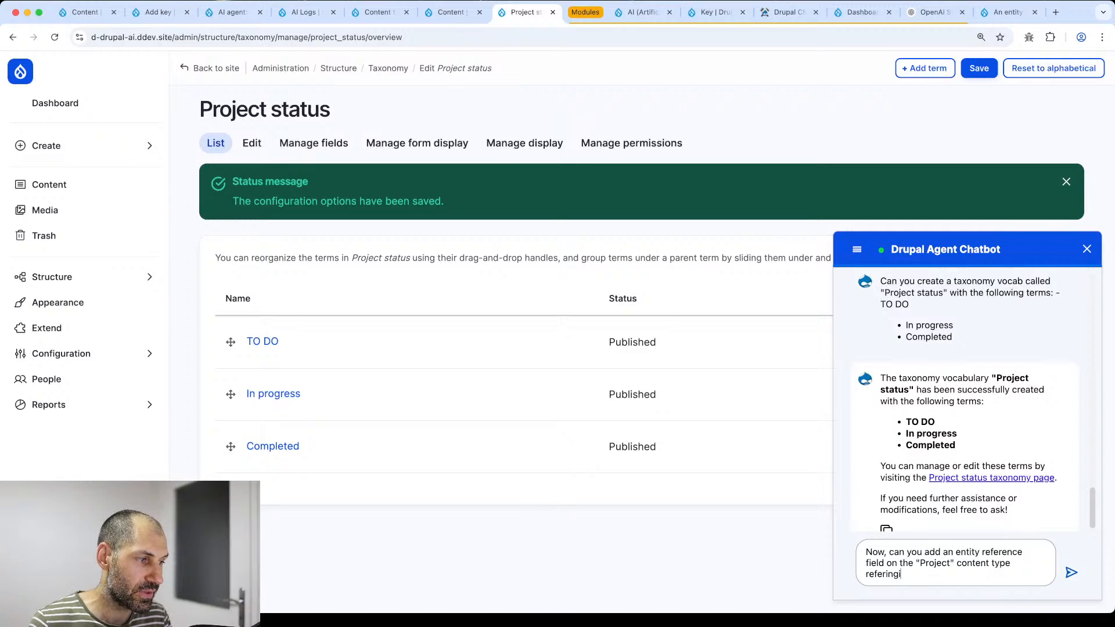
pyautogui.press('BackSpace')
pyautogui.press('BackSpace')
pyautogui.press('BackSpace')
pyautogui.press('BackSpace')
pyautogui.press('BackSpace')
pyautogui.press('BackSpace')
pyautogui.write('refere')
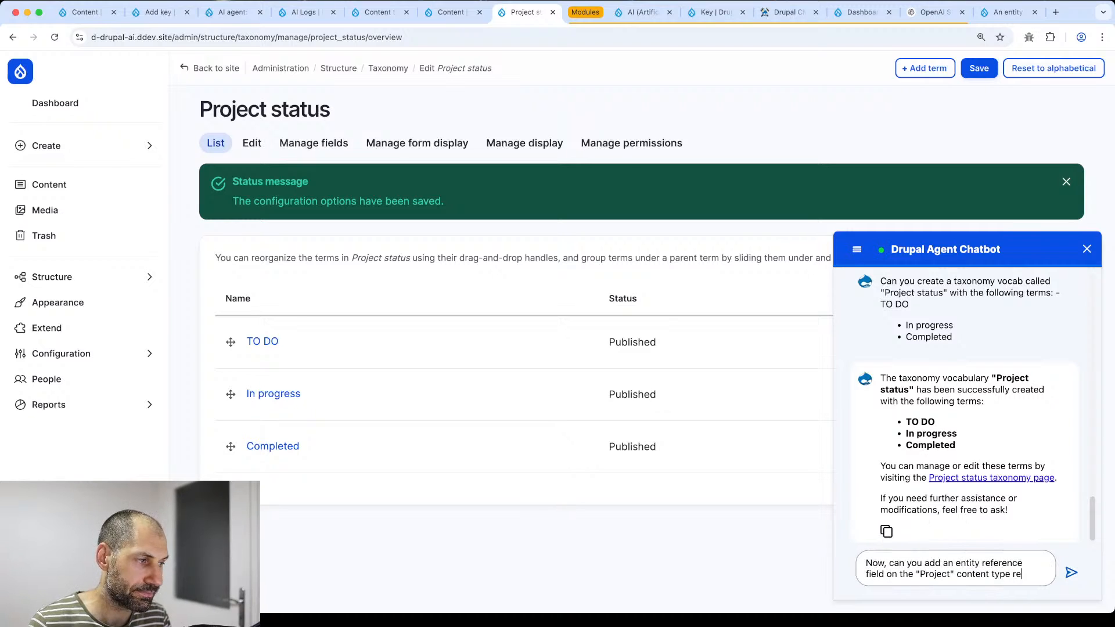
pyautogui.write('ncing th')
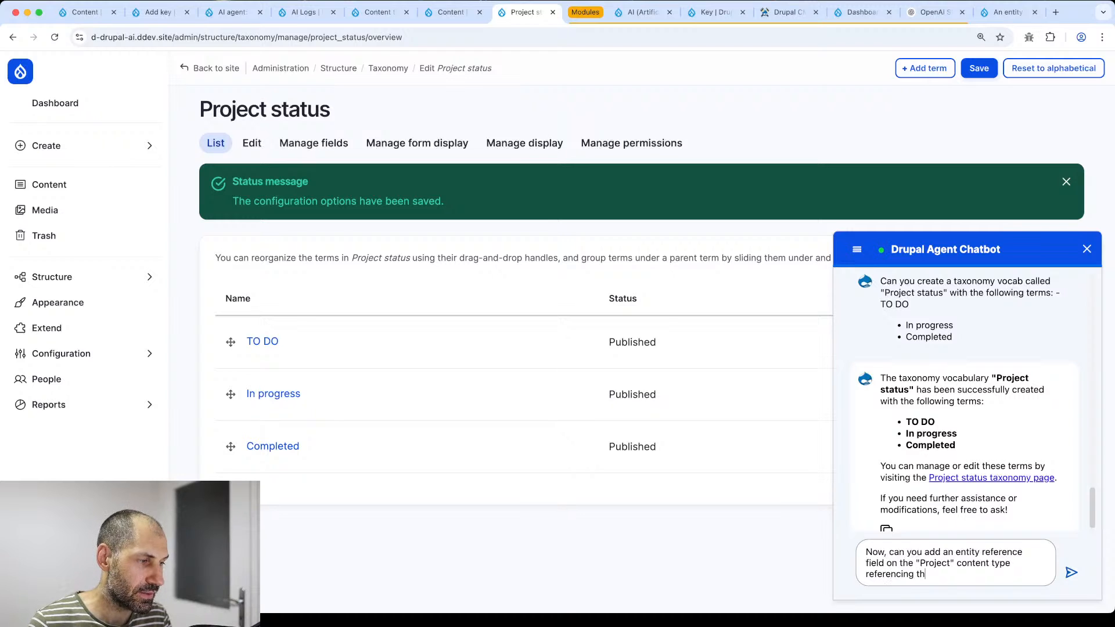
pyautogui.write('e "Rp')
pyautogui.press('BackSpace')
pyautogui.press('BackSpace')
pyautogui.write('Project status"')
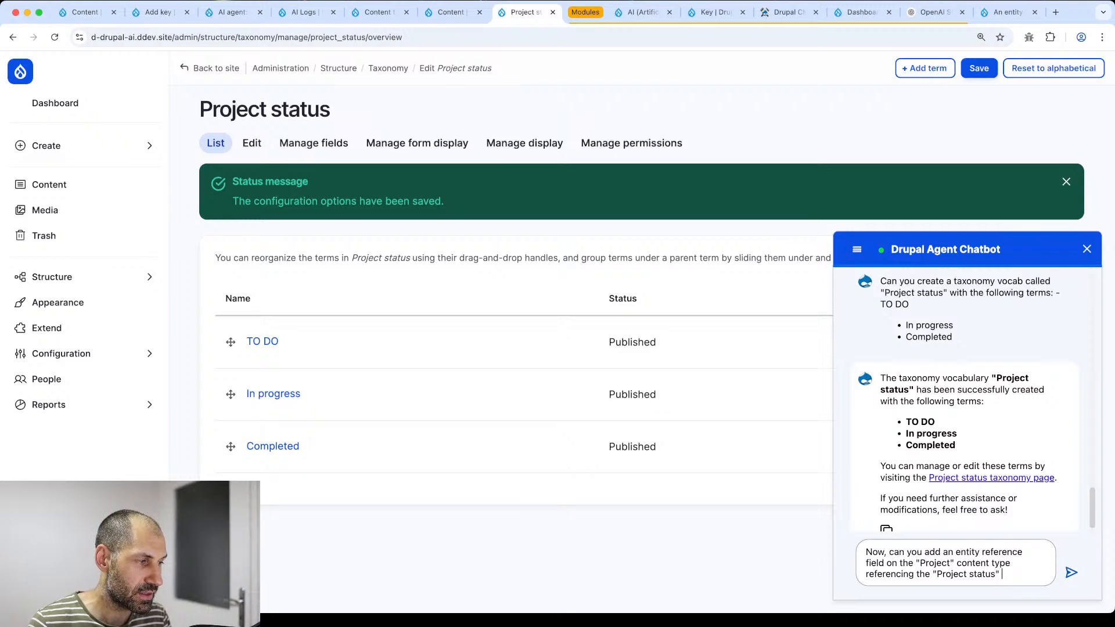
pyautogui.write(' vocab')
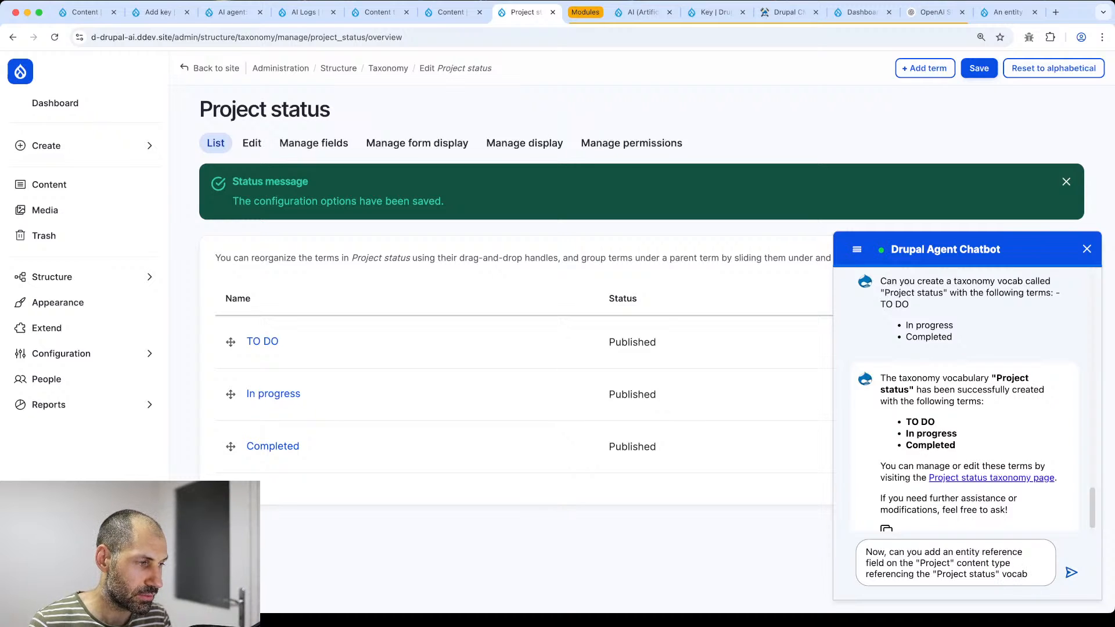
pyautogui.write('?')
pyautogui.press('Return')
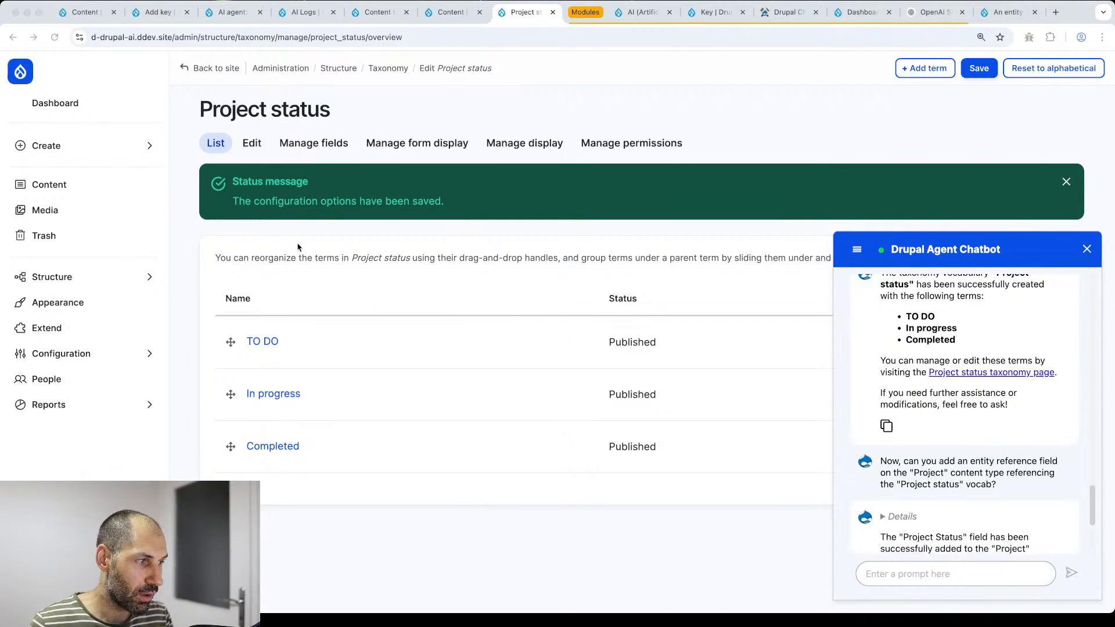
pyautogui.click(917, 578)
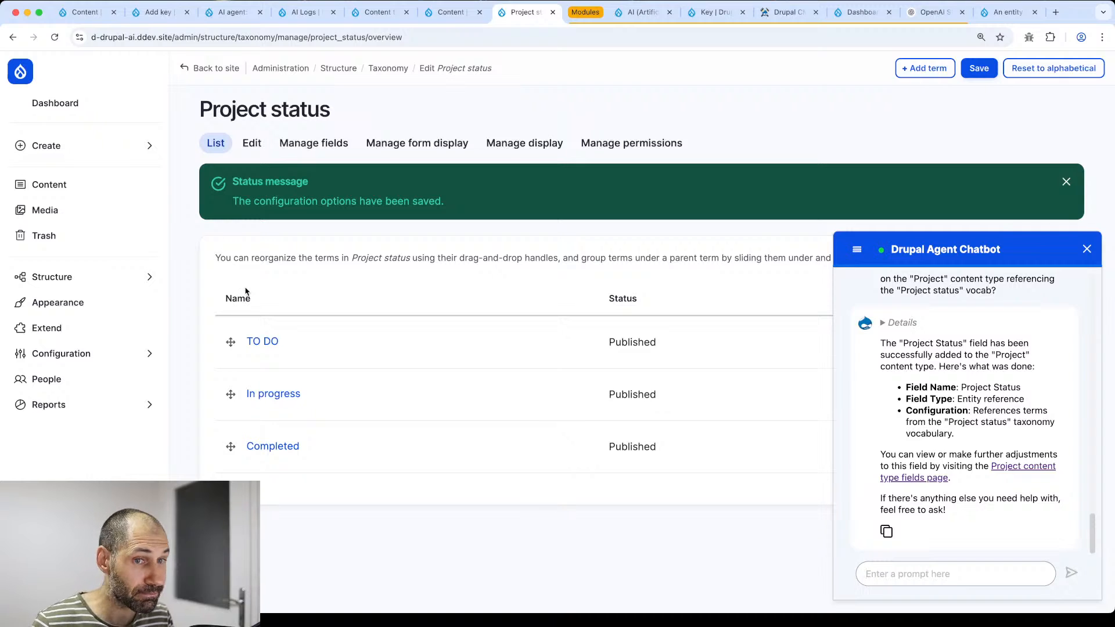
# - Close the leftover content tabs and show the site's Content list with the chatbot collapsed
pyautogui.click(384, 17)
pyautogui.click(405, 16)
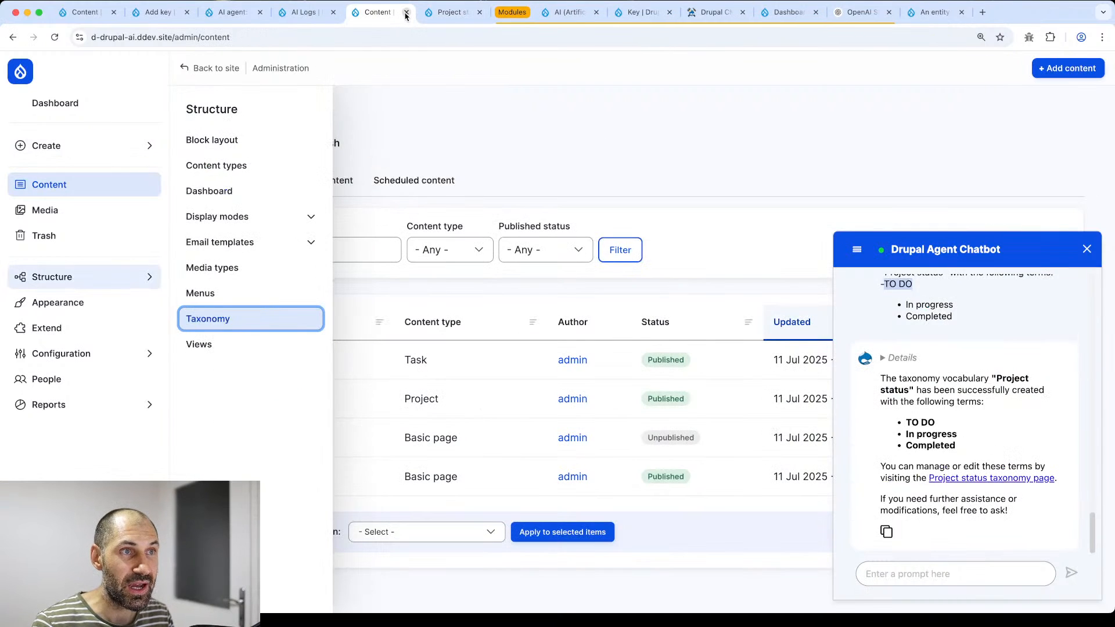
pyautogui.click(406, 16)
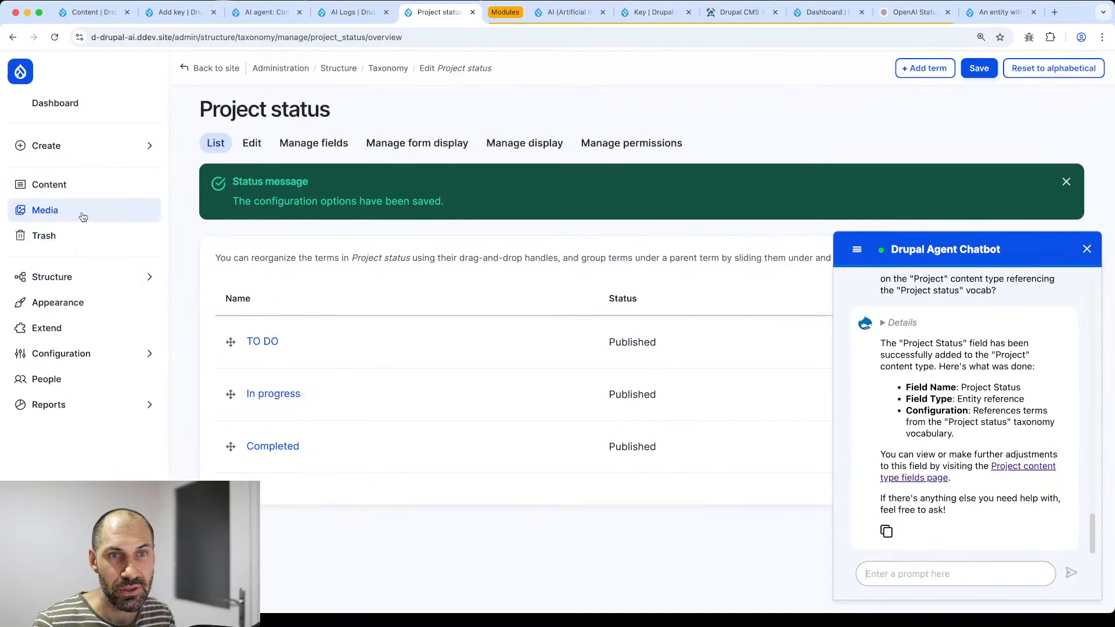
pyautogui.click(76, 185)
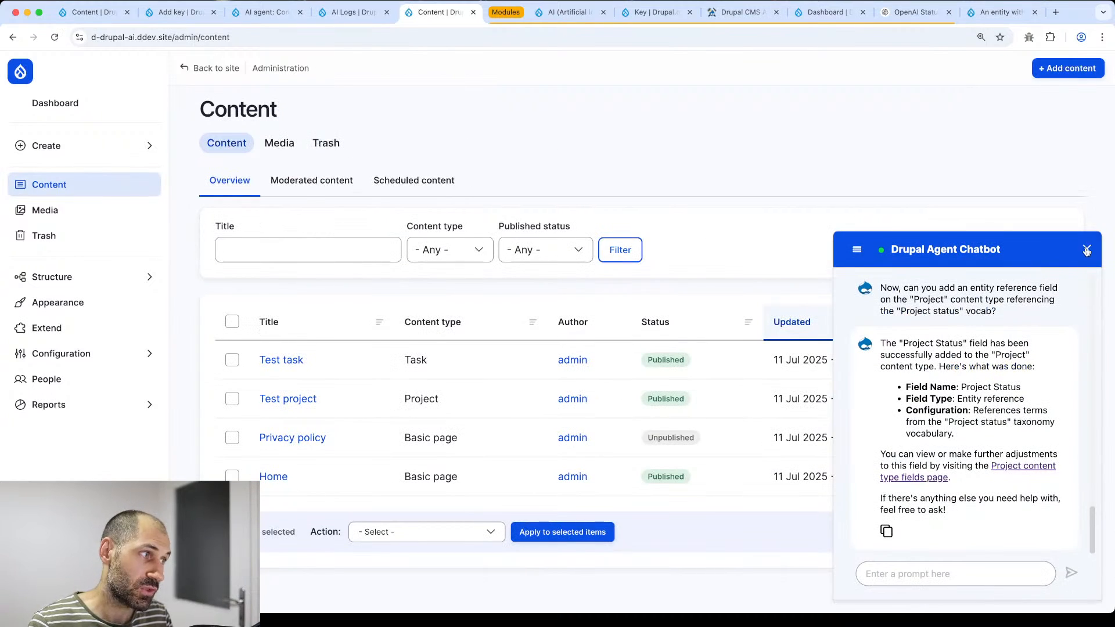
pyautogui.click(1086, 249)
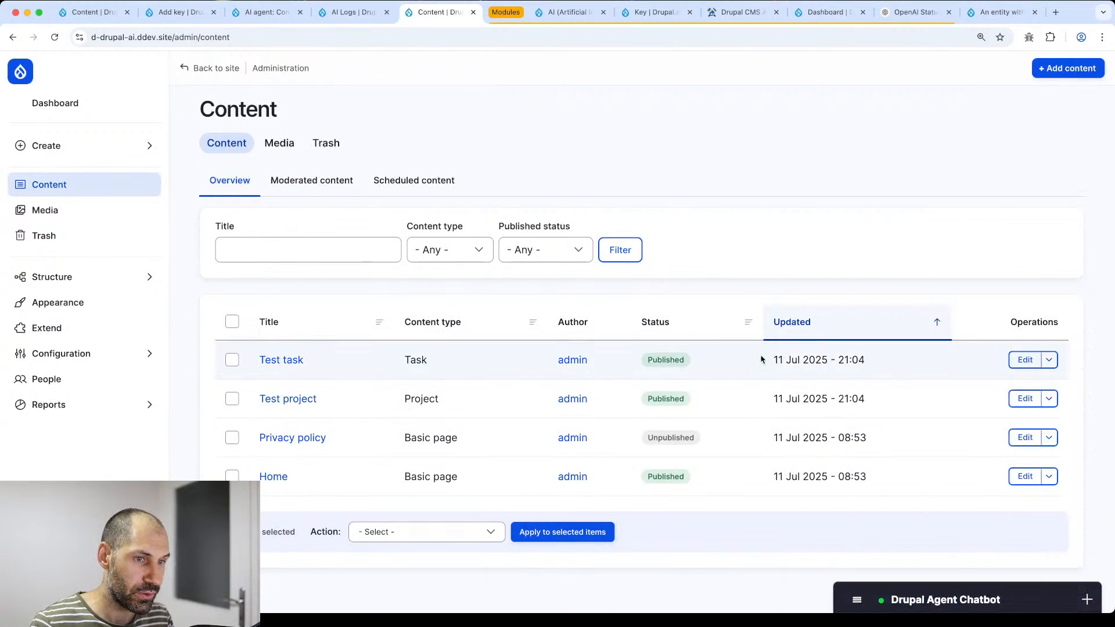
# - Edit Test project, confirm Project Status suggests 'TO DO' from 'to', then clear the field
pyautogui.click(1024, 399)
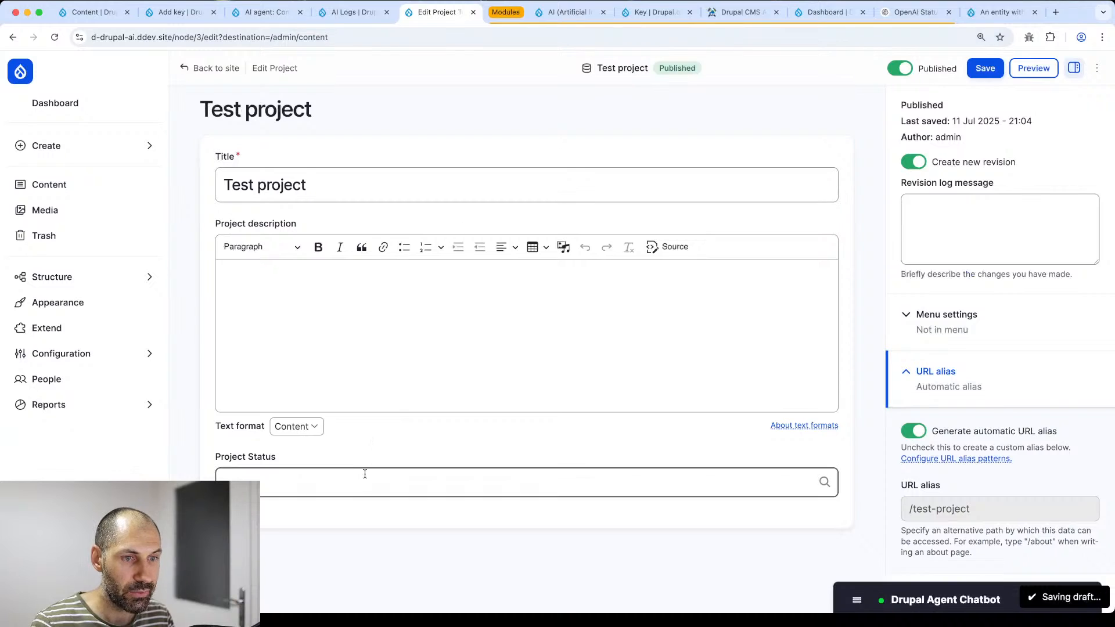
pyautogui.click(359, 476)
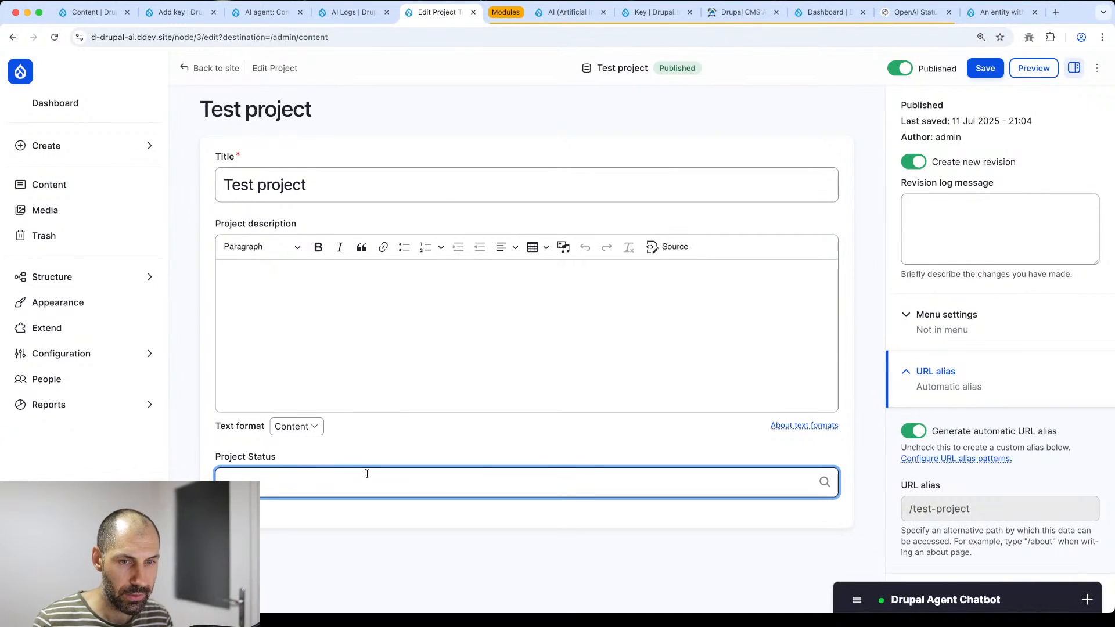
pyautogui.write('to do')
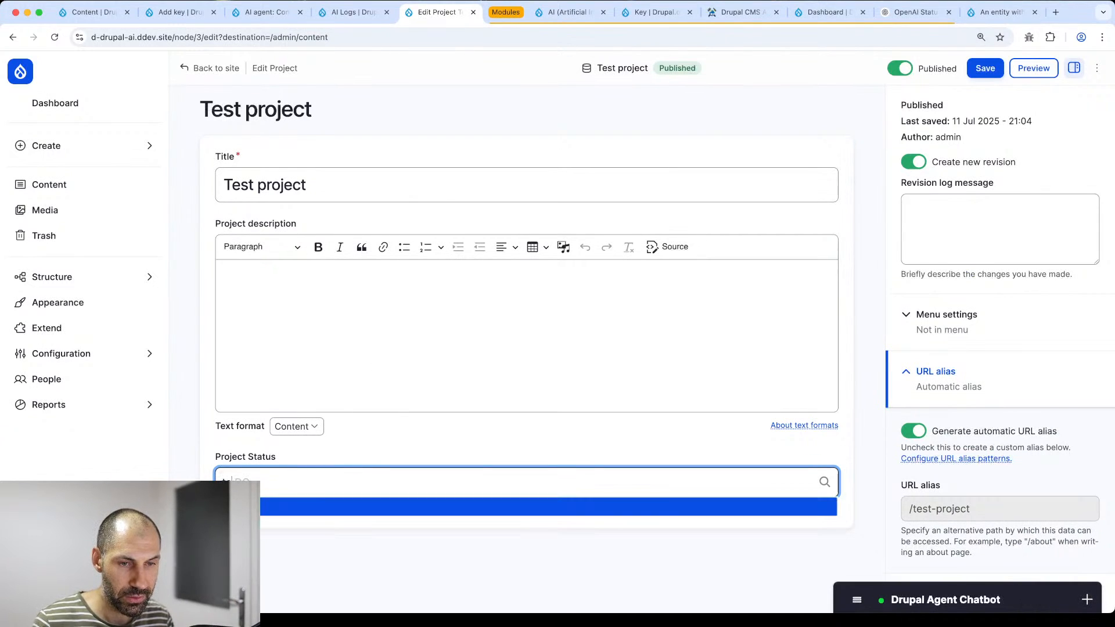
pyautogui.press('Return')
pyautogui.press('BackSpace')
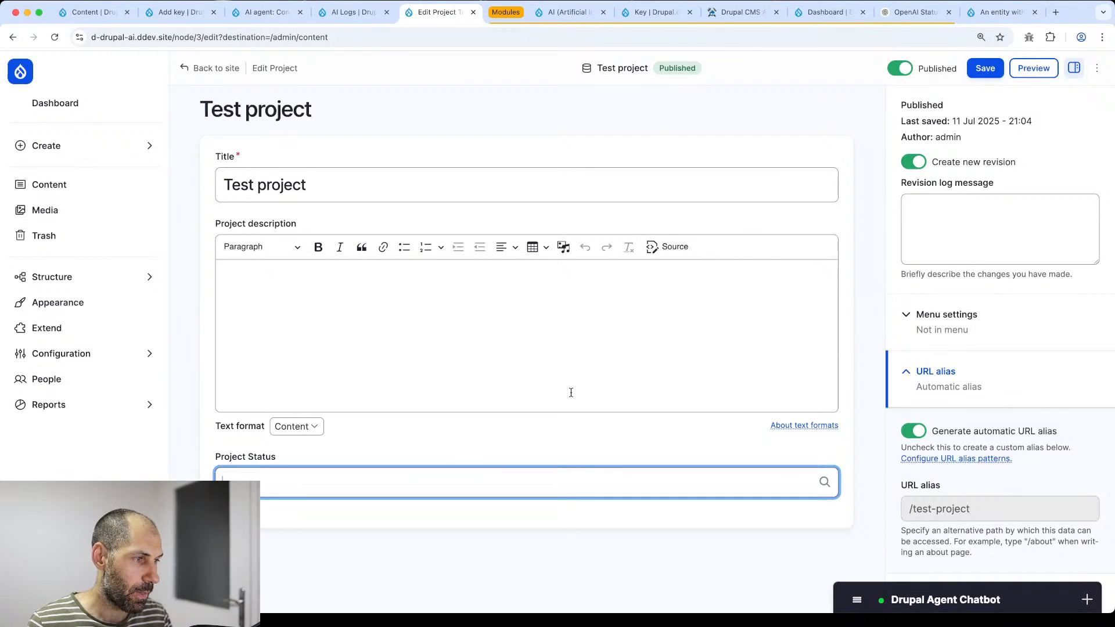
pyautogui.click(915, 603)
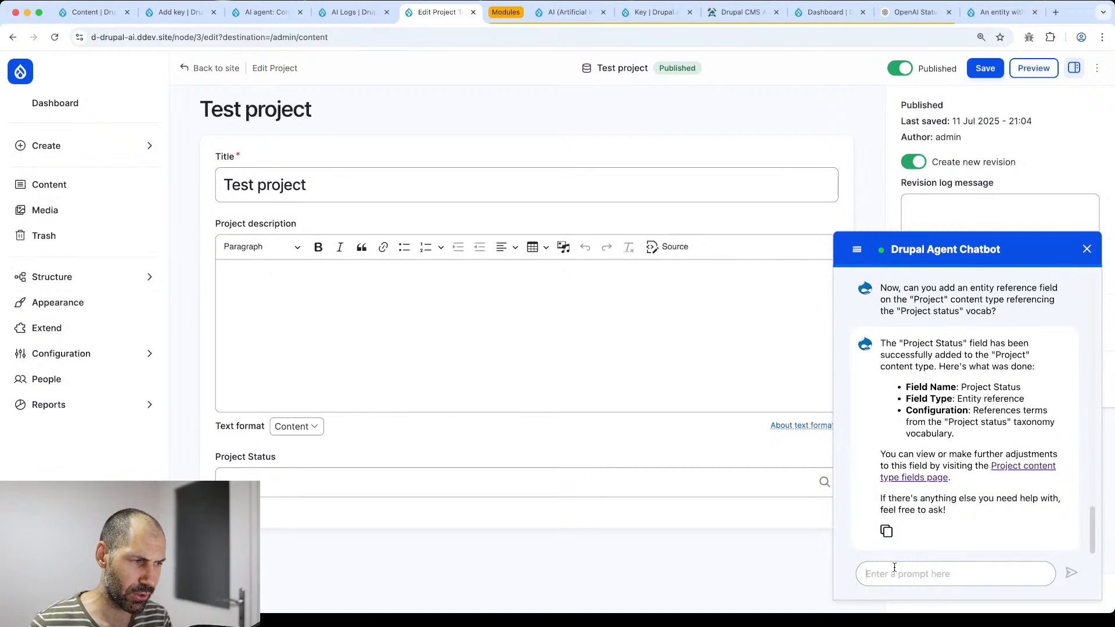
# - Rewrite the chatbot request asking to make Project's 'Project status' field a select widget and reorder it
pyautogui.write('on the ')
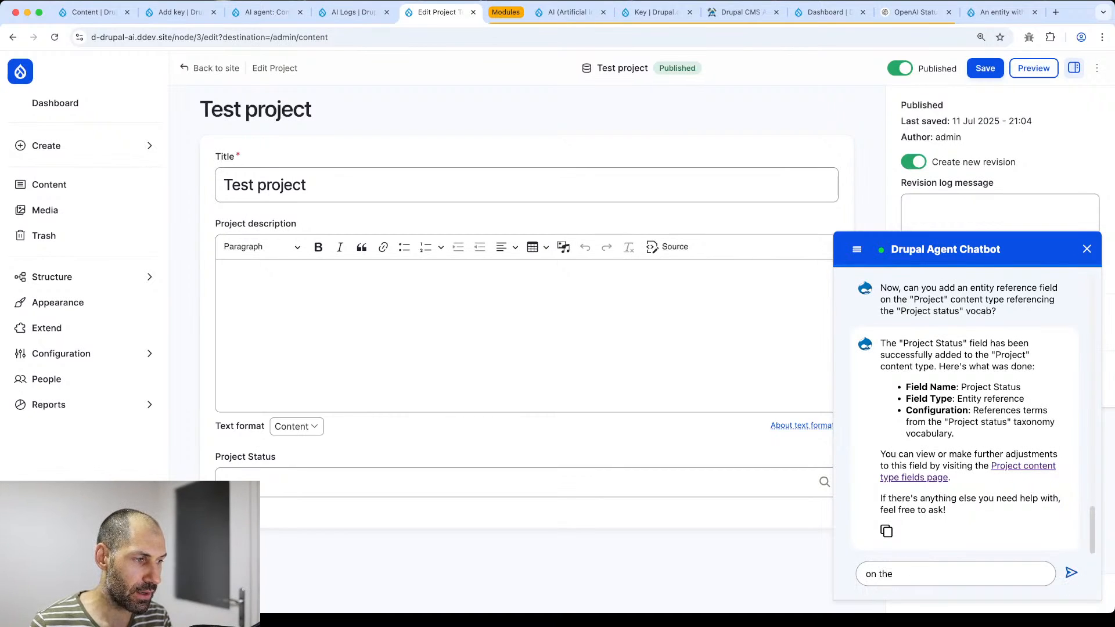
pyautogui.write('"Project')
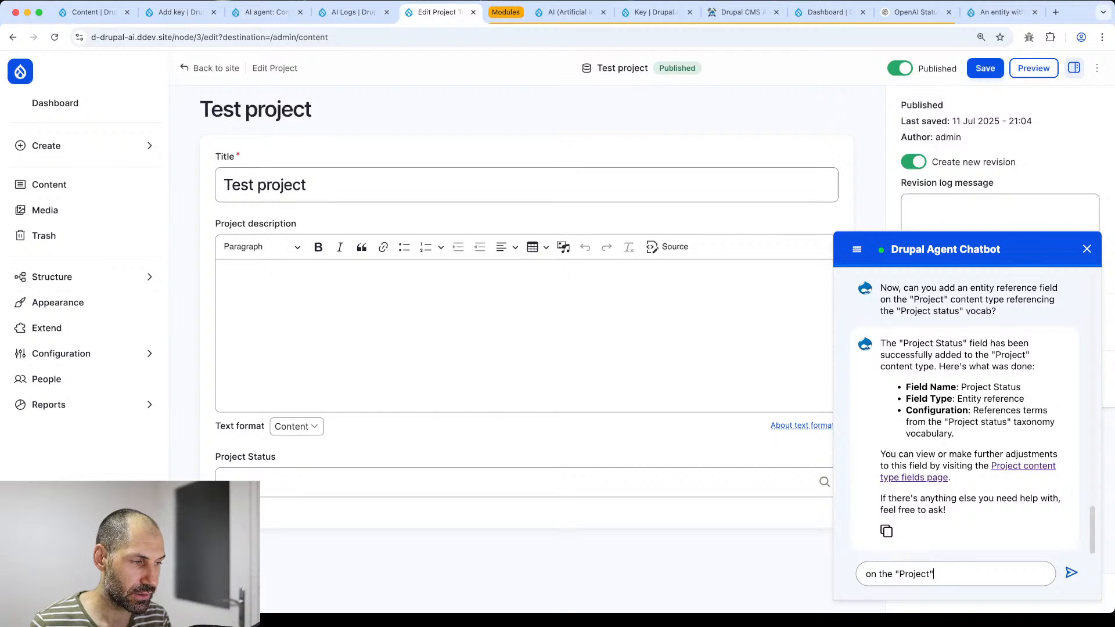
pyautogui.press('super+a')
pyautogui.press('BackSpace')
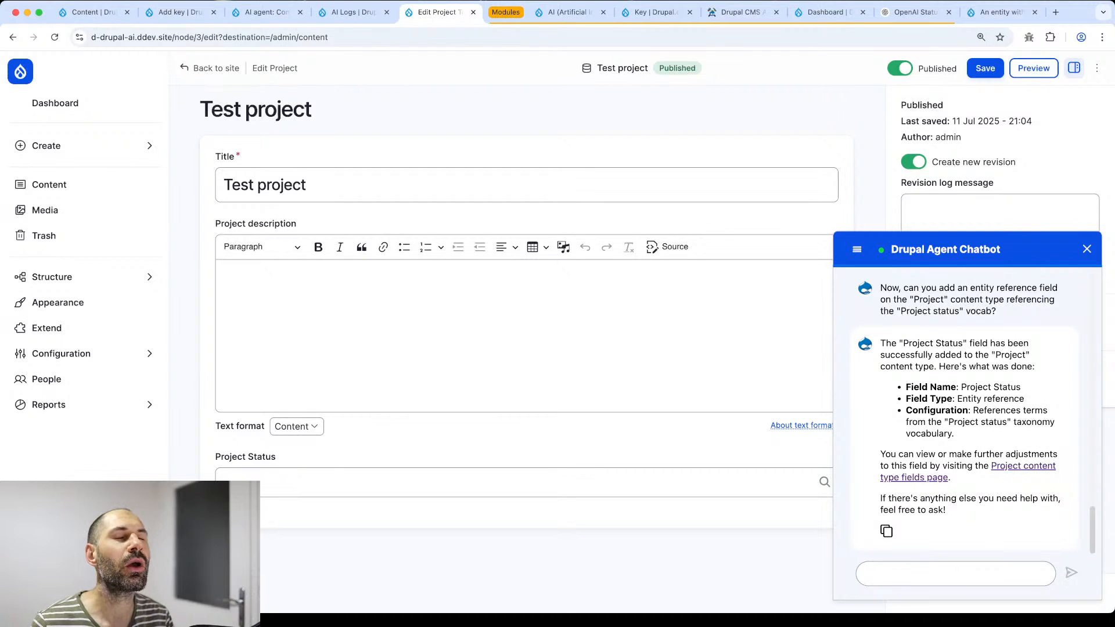
pyautogui.write('"Project ')
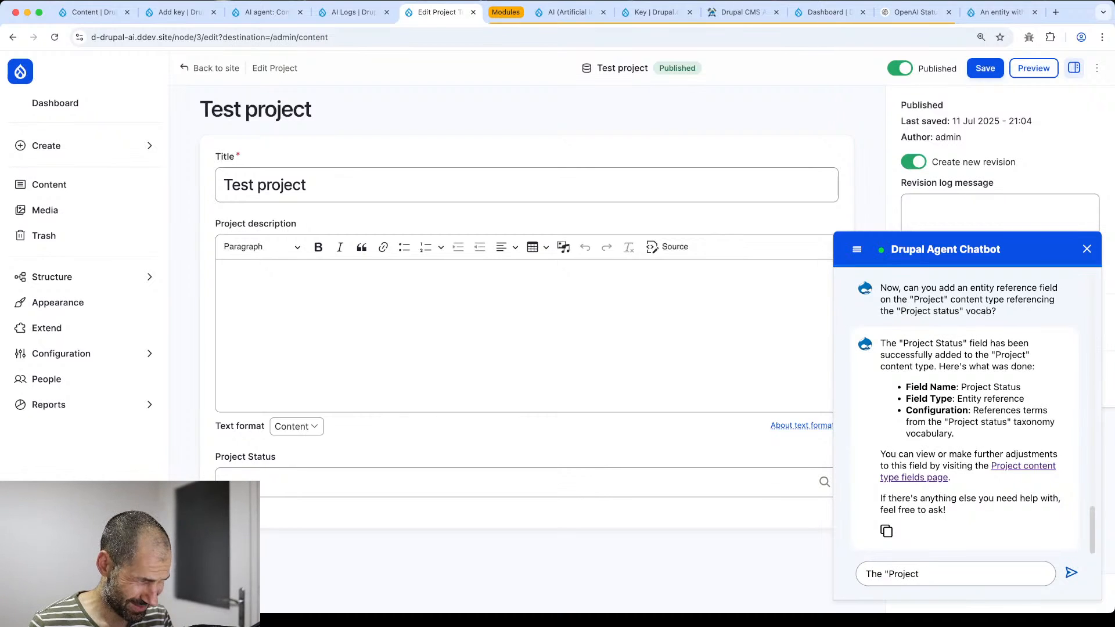
pyautogui.write('status" fiel')
pyautogui.press('BackSpace')
pyautogui.press('BackSpace')
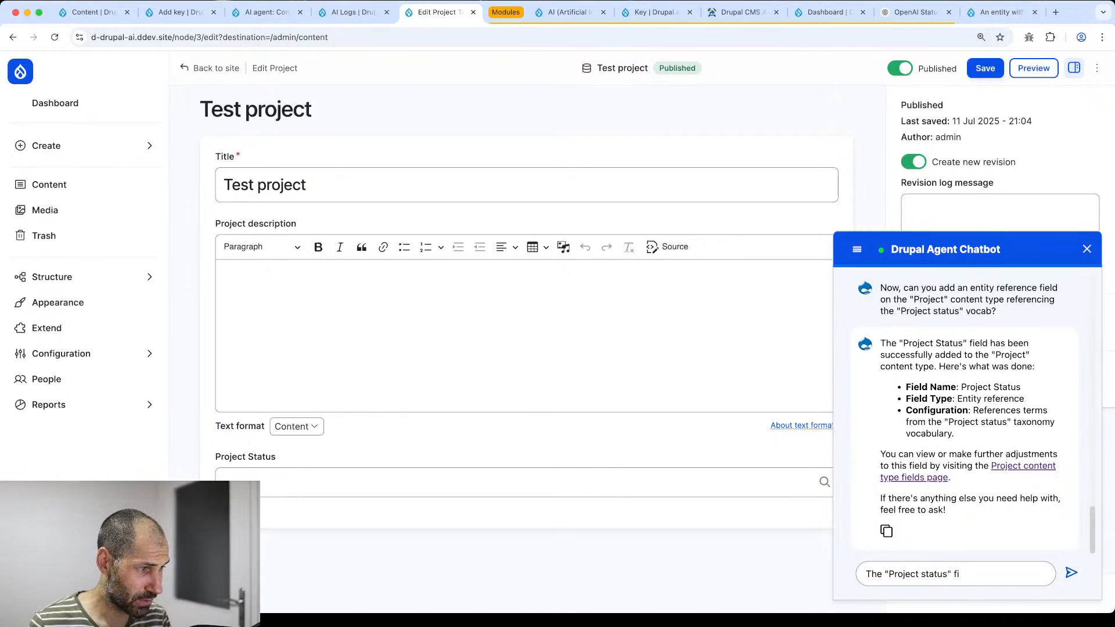
pyautogui.write('eld on the "')
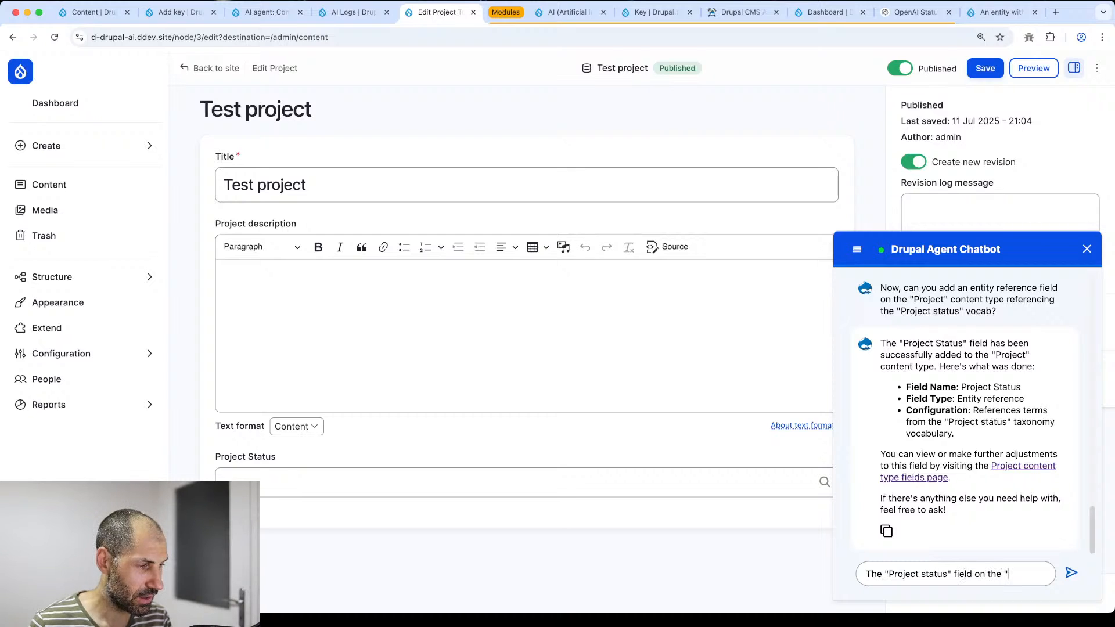
pyautogui.write('Project" cont')
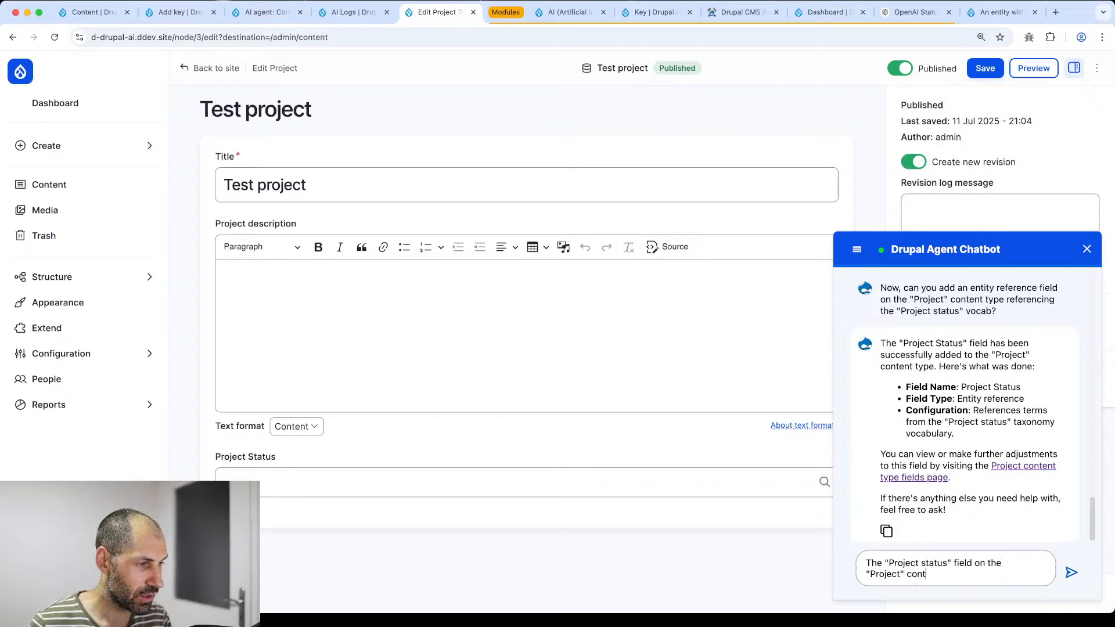
pyautogui.write('ent type, ')
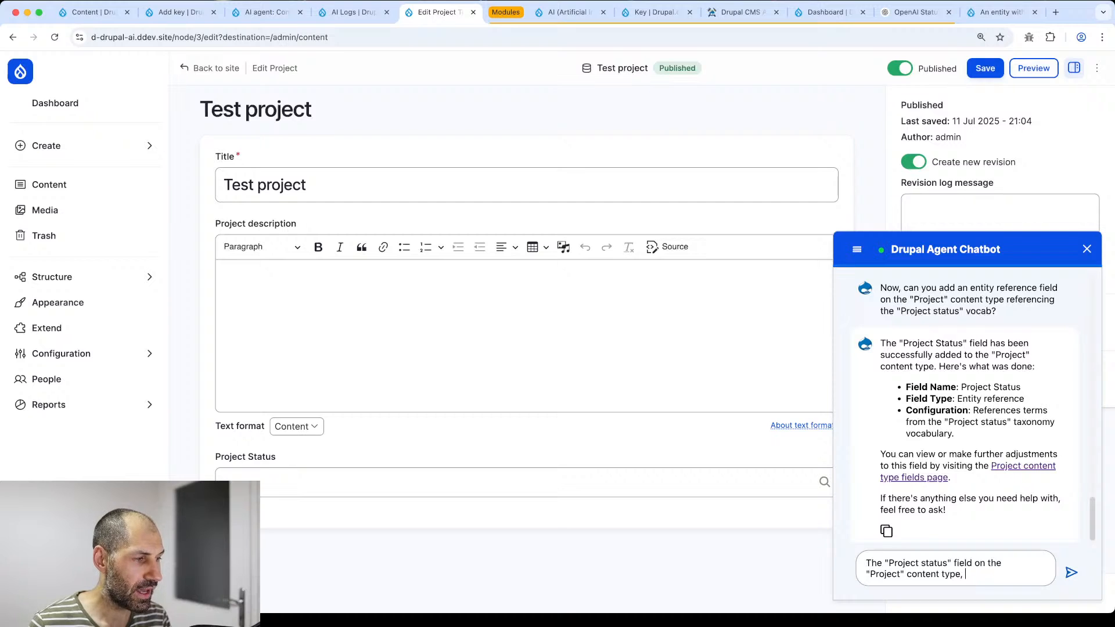
pyautogui.write('can you change the wid')
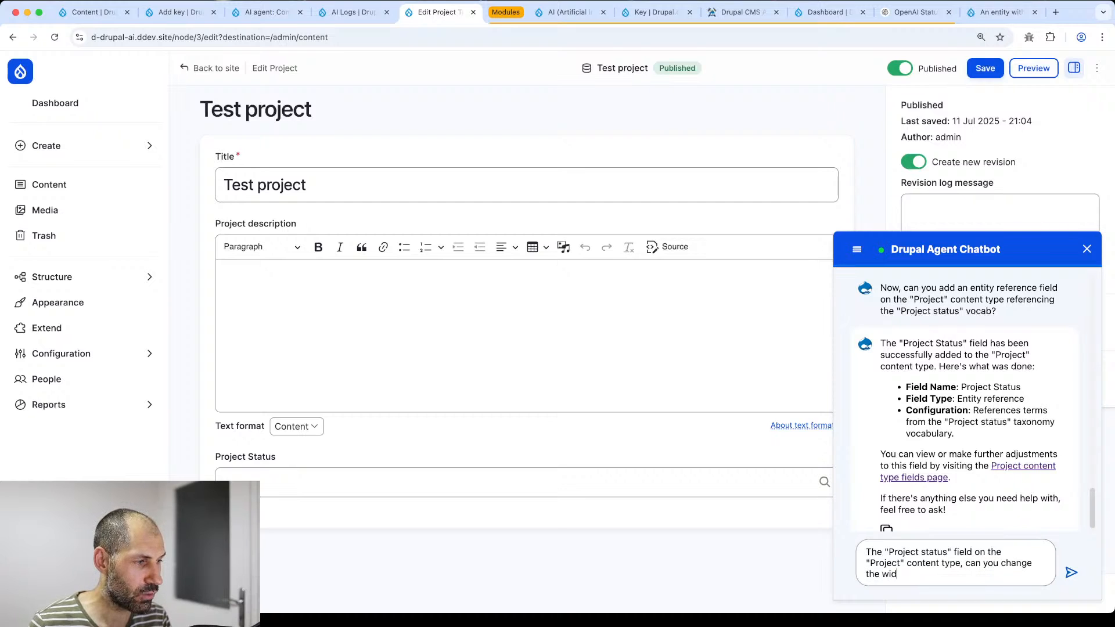
pyautogui.write('get to a s')
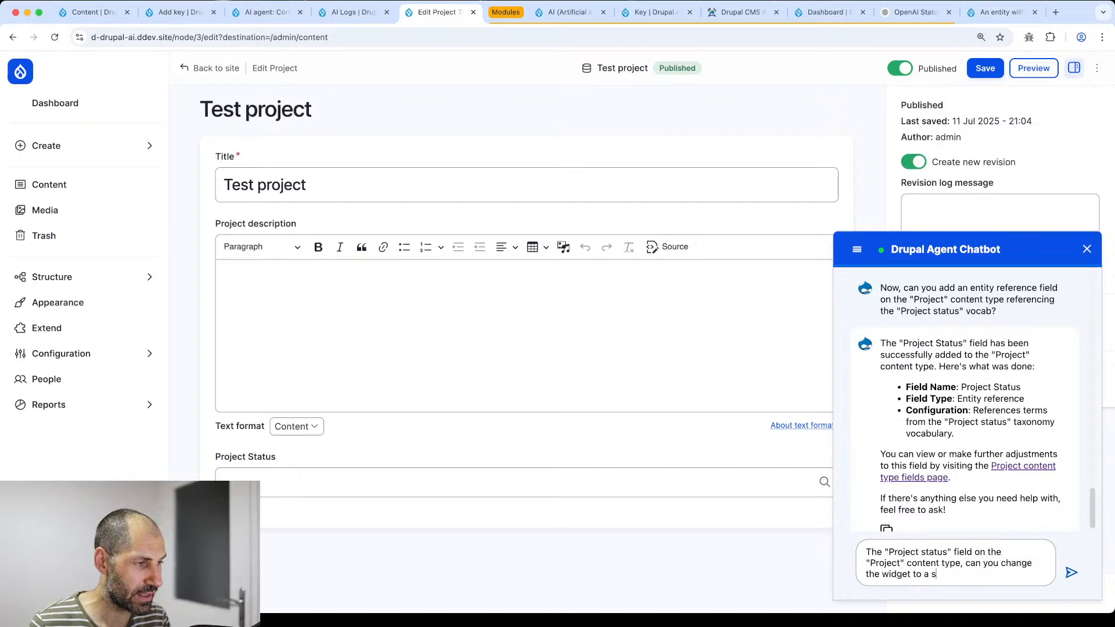
pyautogui.write('elect widge')
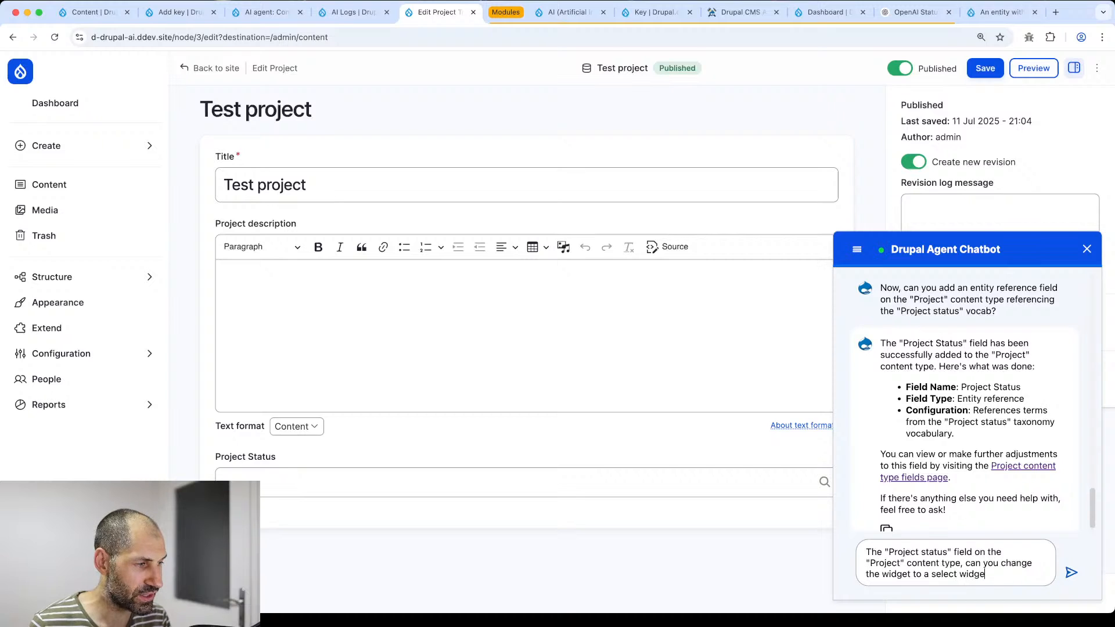
pyautogui.write('t')
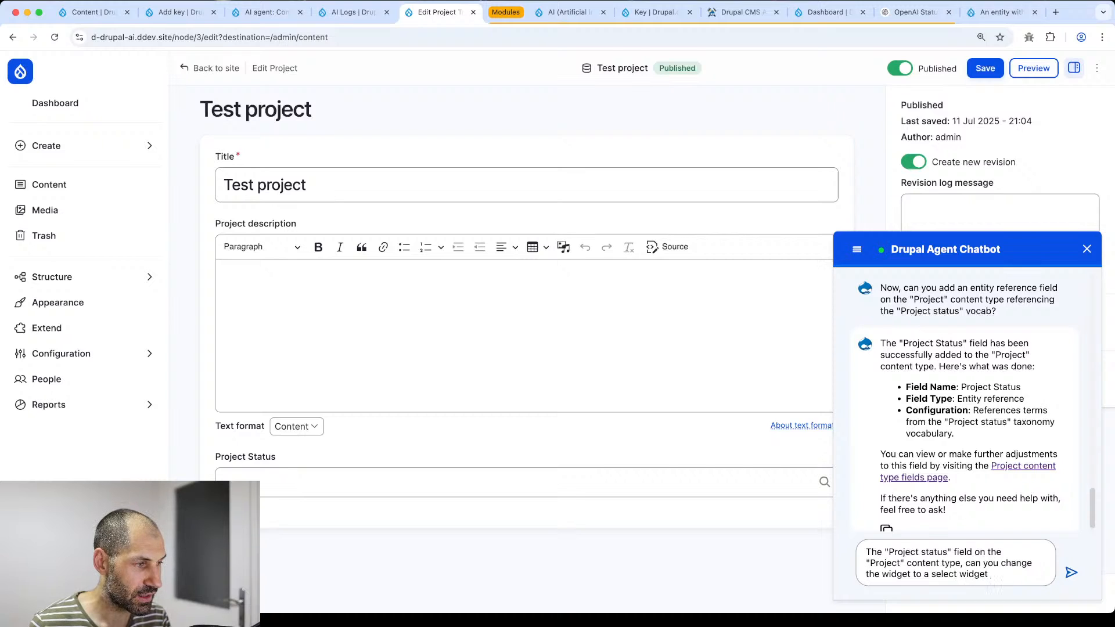
pyautogui.write(' and ')
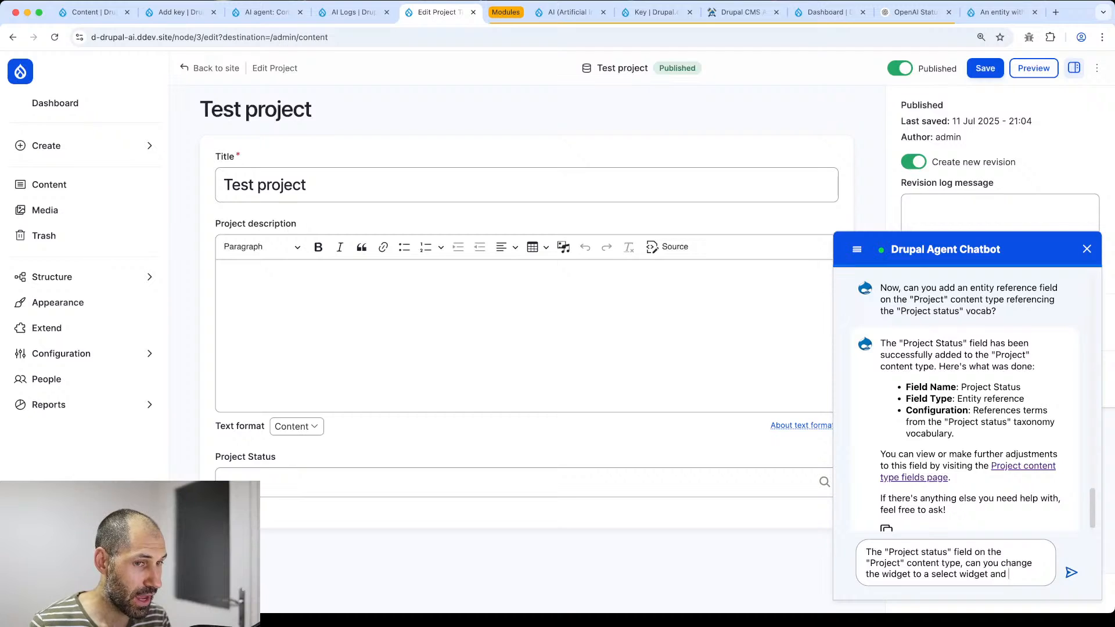
pyautogui.write('reor')
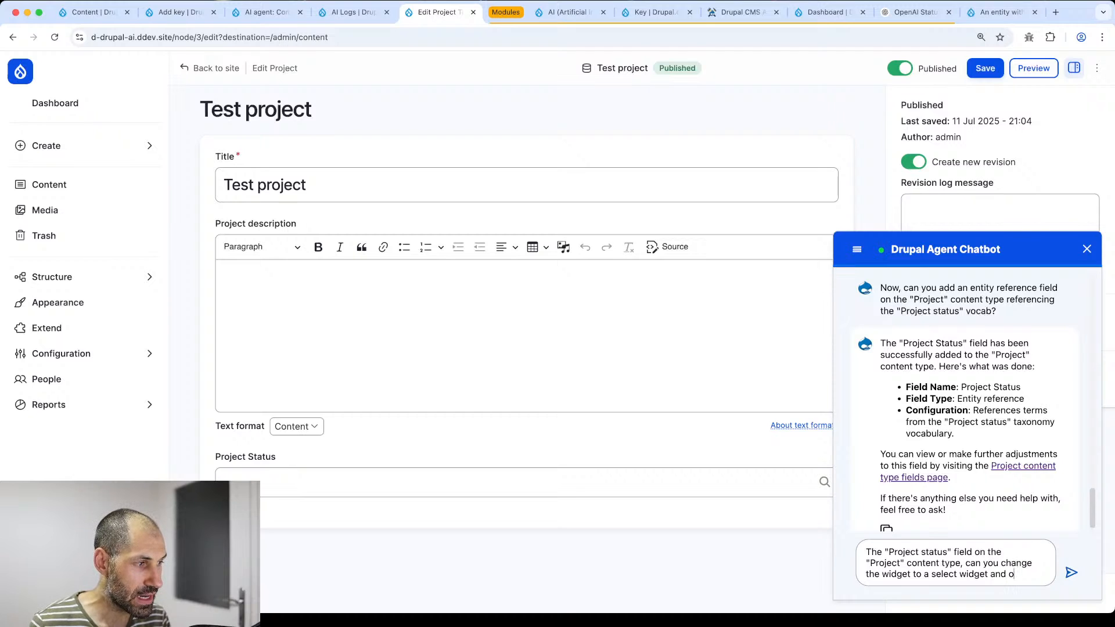
pyautogui.write('der the ')
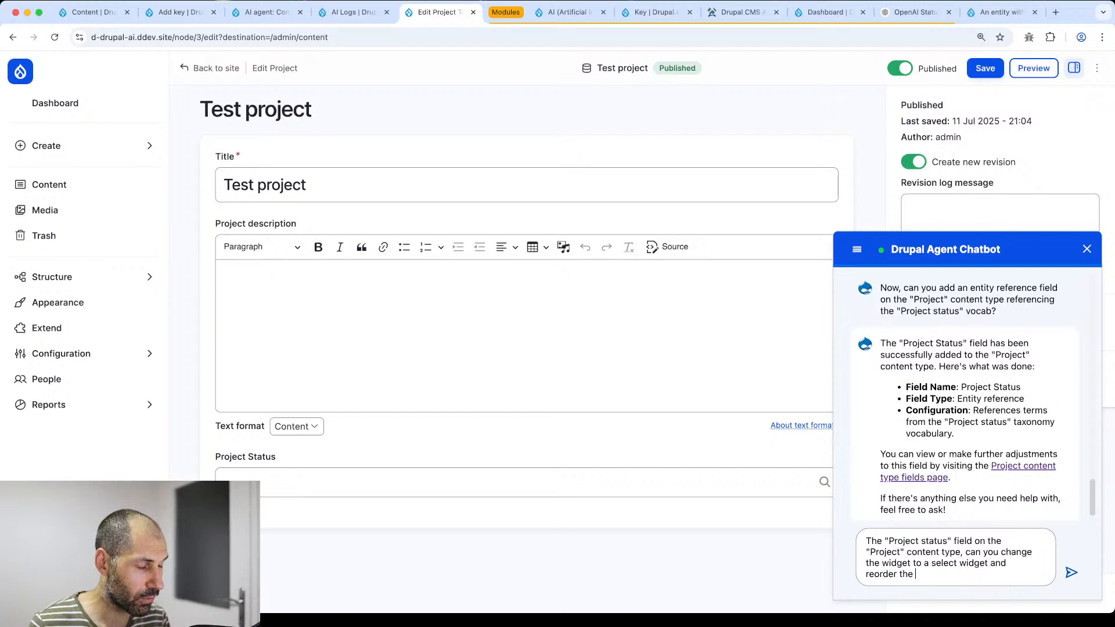
pyautogui.write('widget')
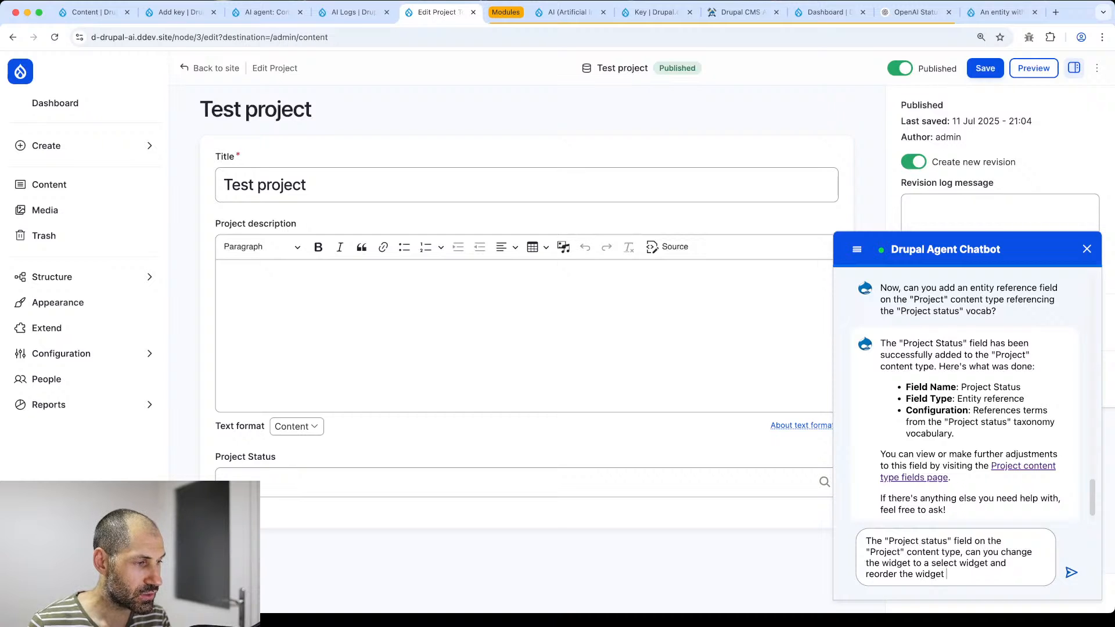
pyautogui.write(" so it's")
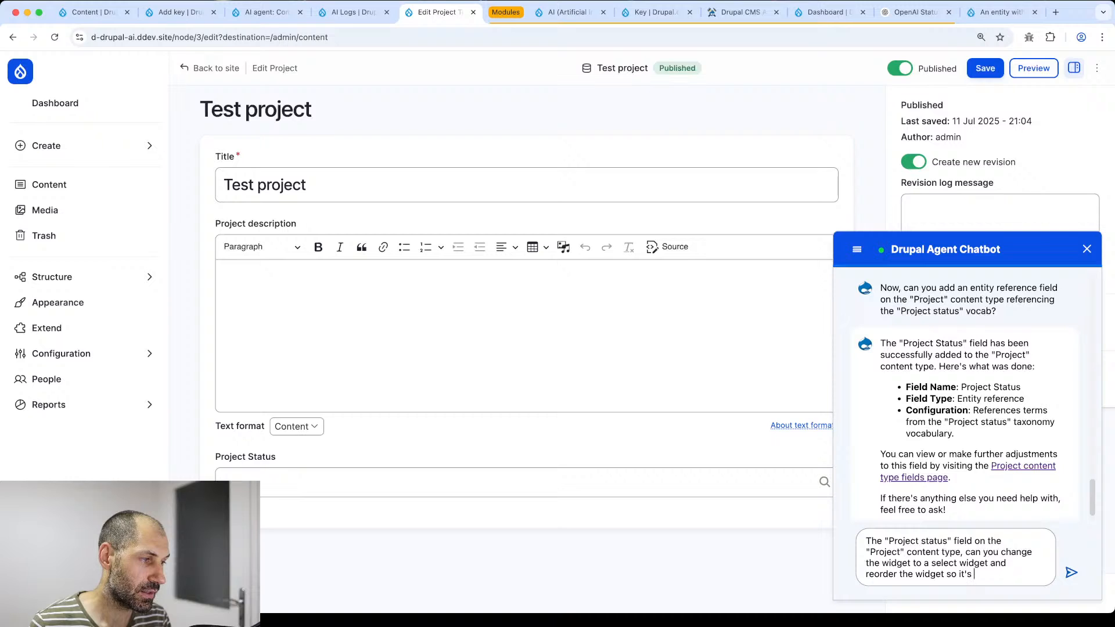
pyautogui.write(' a')
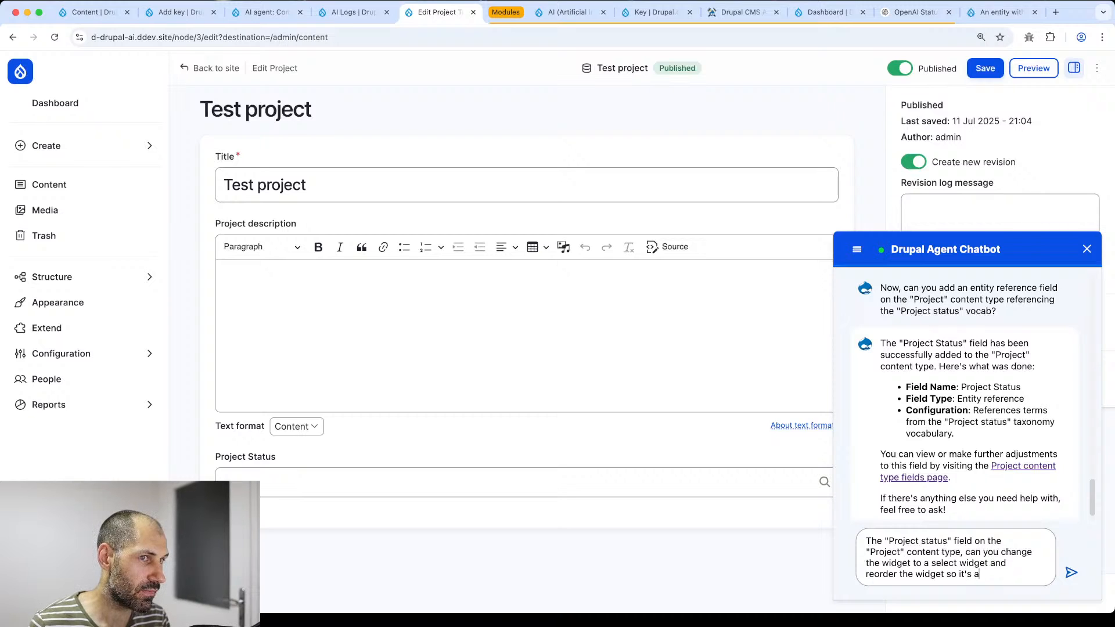
pyautogui.write('bove the ')
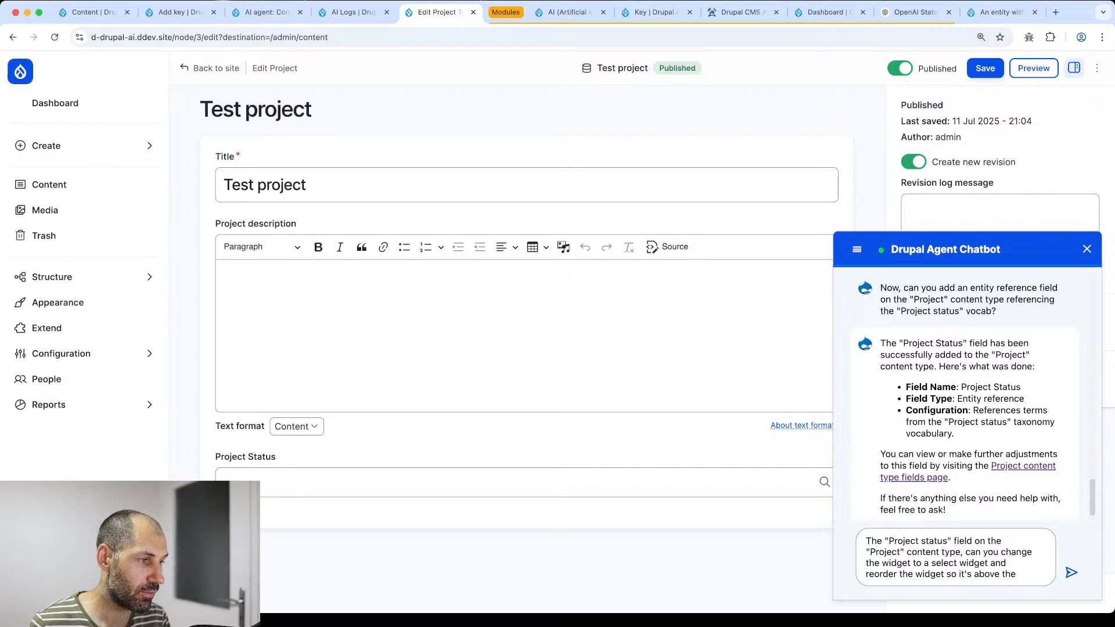
pyautogui.write('"Project ')
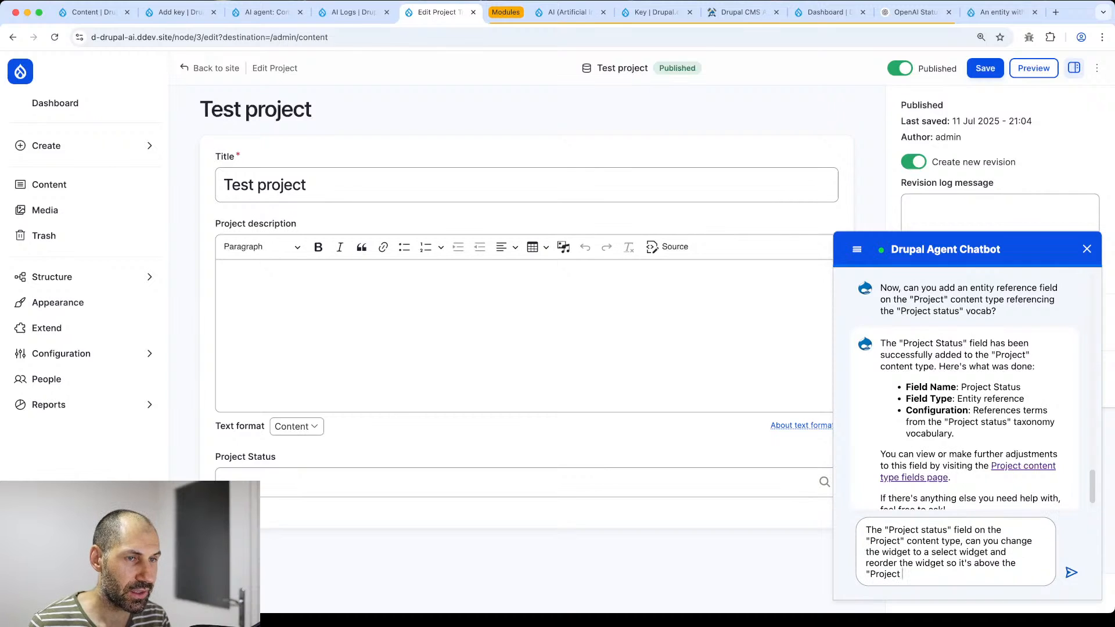
pyautogui.write('description"')
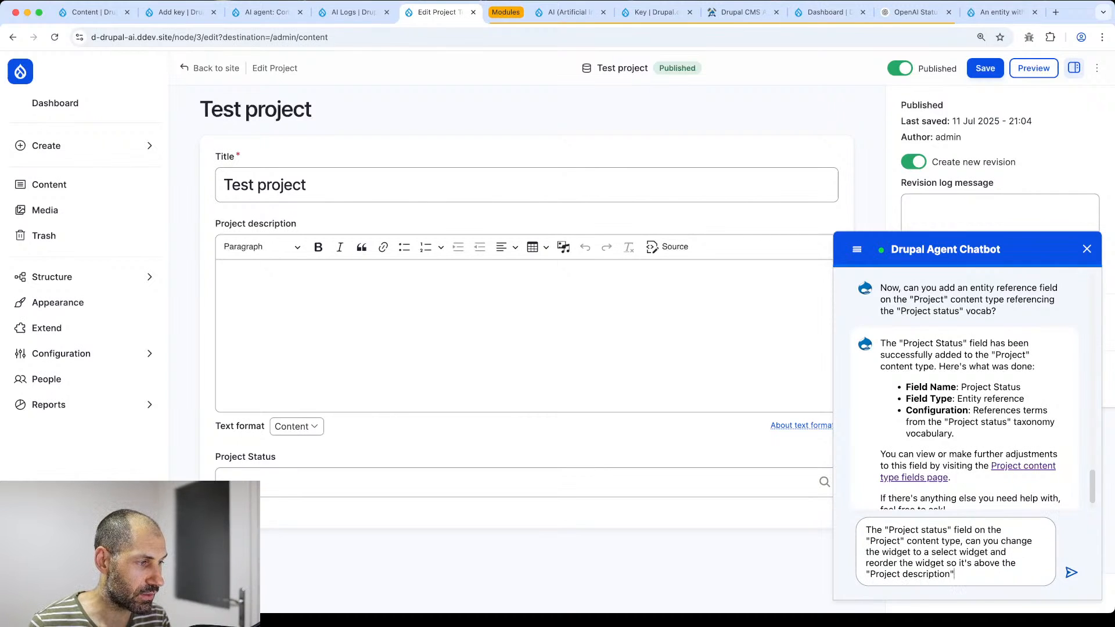
# - Send the widget-change request and dismiss the autosave server error notice
pyautogui.press('Return')
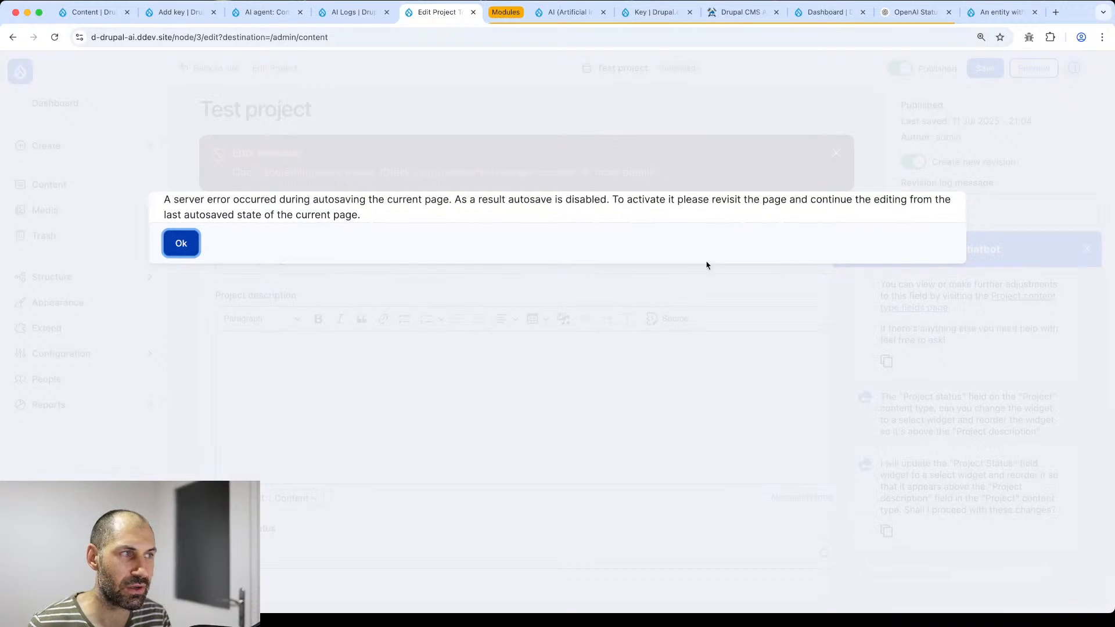
pyautogui.click(191, 245)
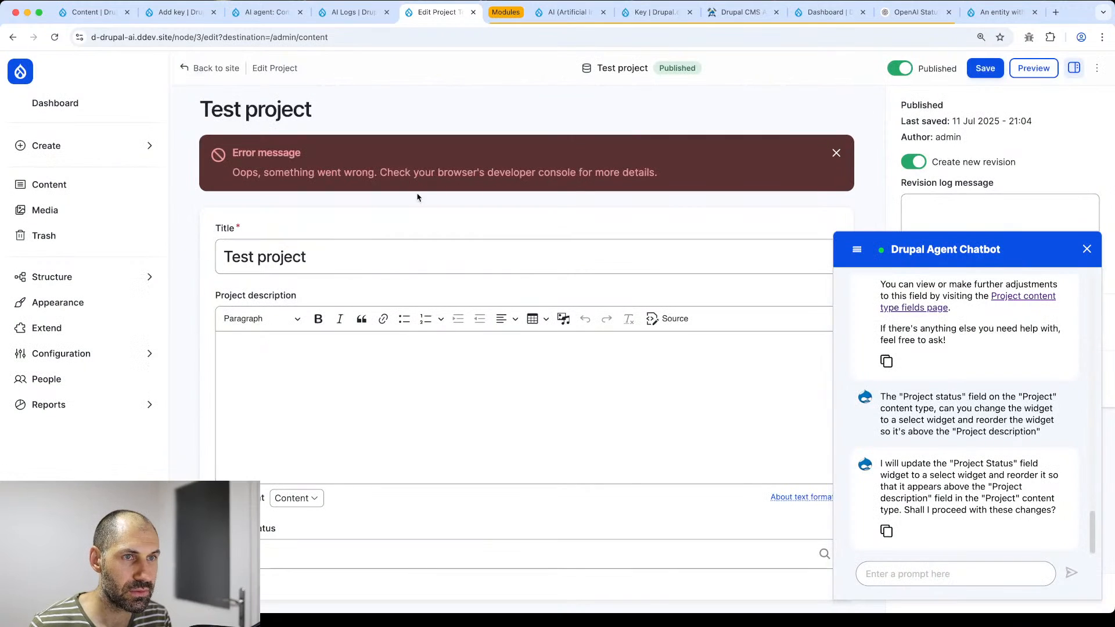
pyautogui.click(909, 568)
pyautogui.scroll(-1, 941, 510)
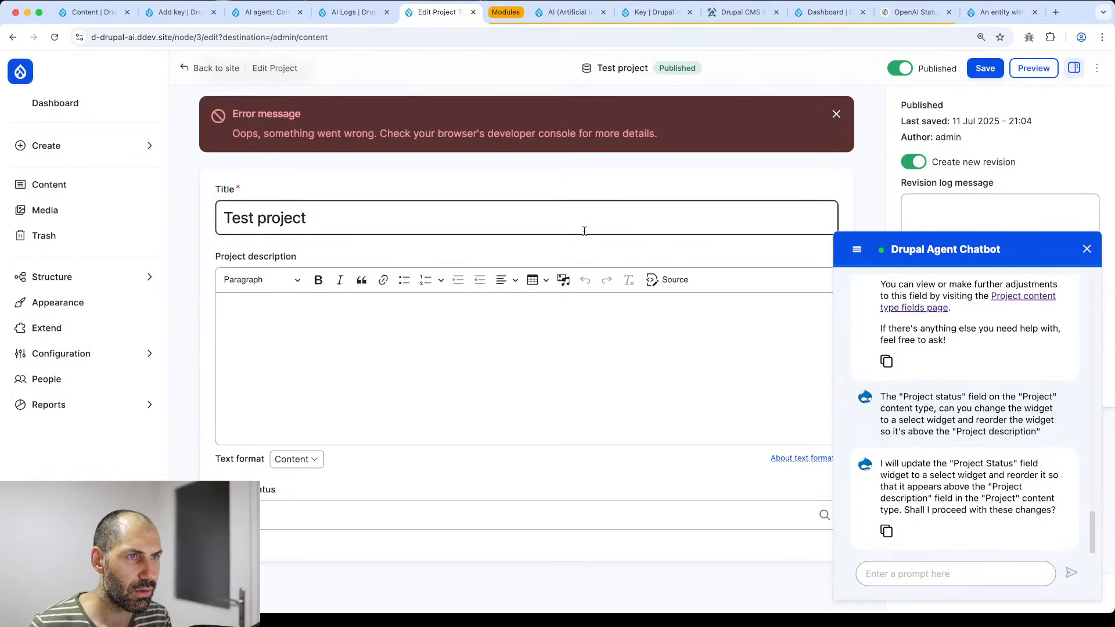
# - Inspect the 502 Drupal.AjaxError response in the developer console, then close the console
pyautogui.press('super+alt+j')
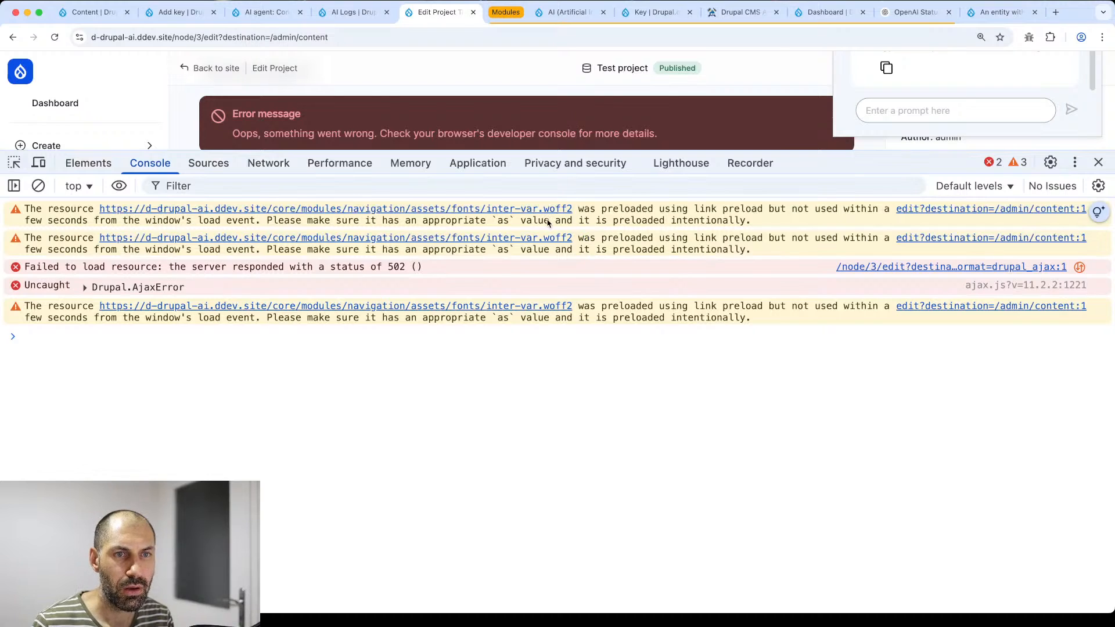
pyautogui.click(87, 287)
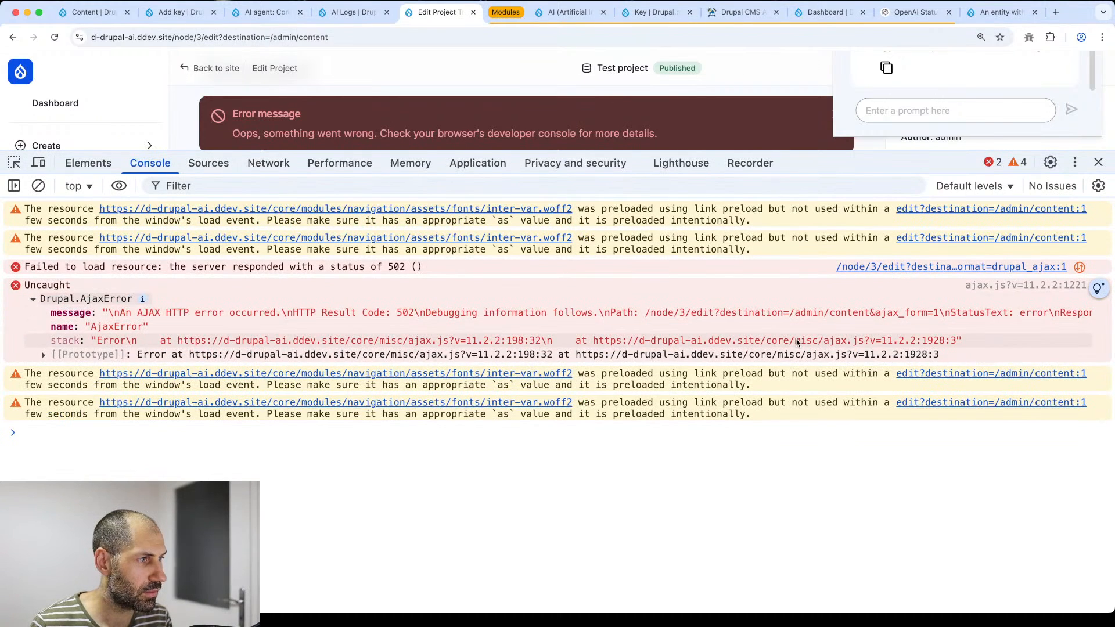
pyautogui.click(893, 267)
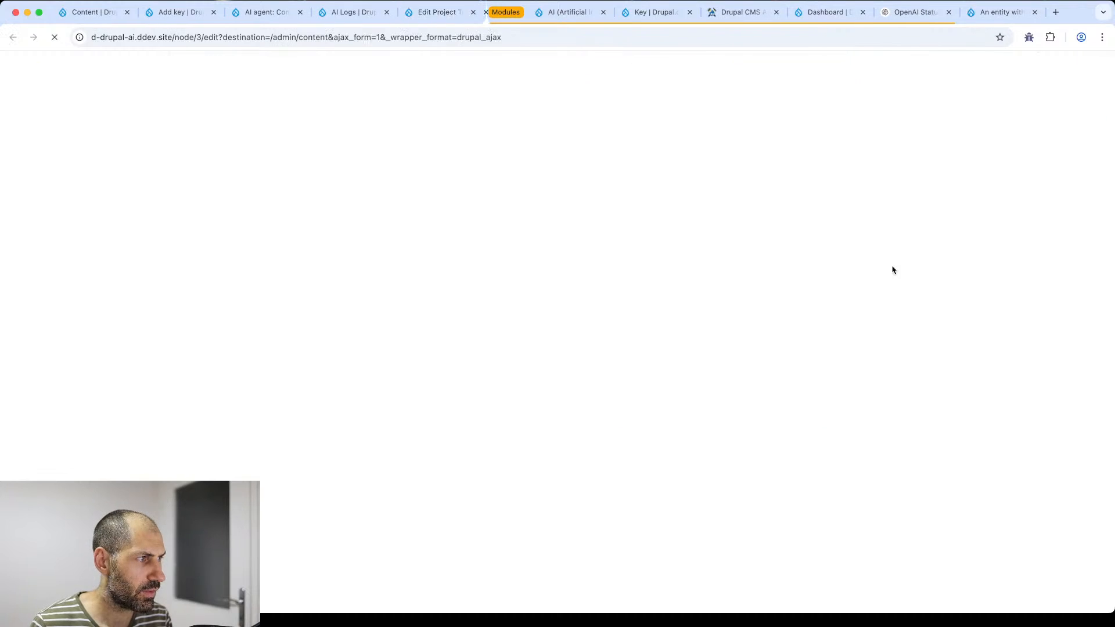
pyautogui.moveTo(118, 76); pyautogui.dragTo(318, 206)
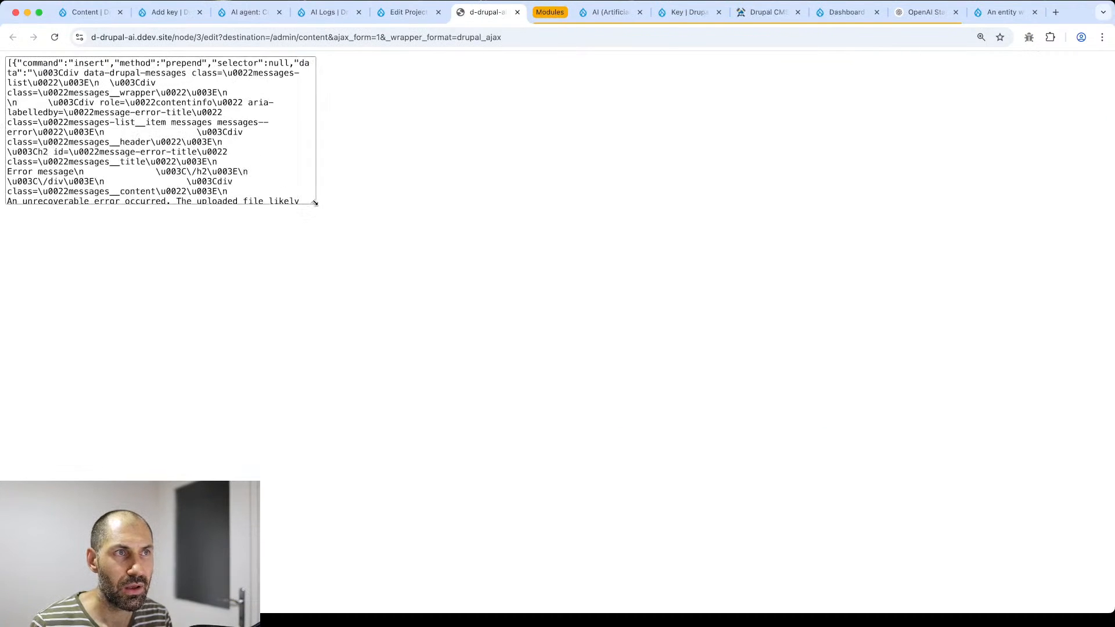
pyautogui.click(424, 12)
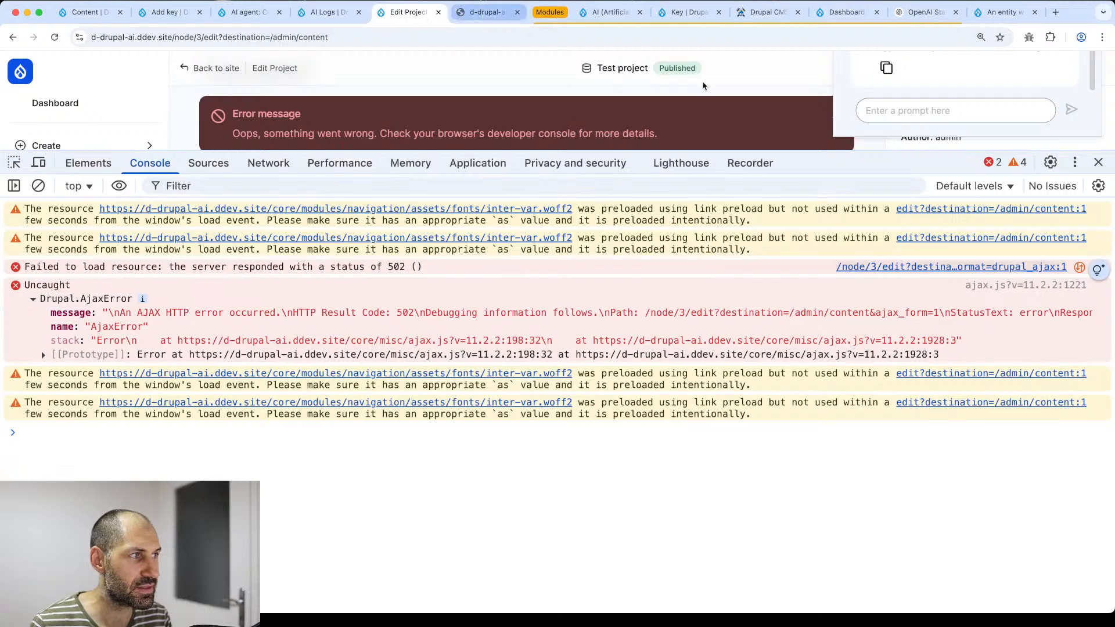
pyautogui.click(1095, 162)
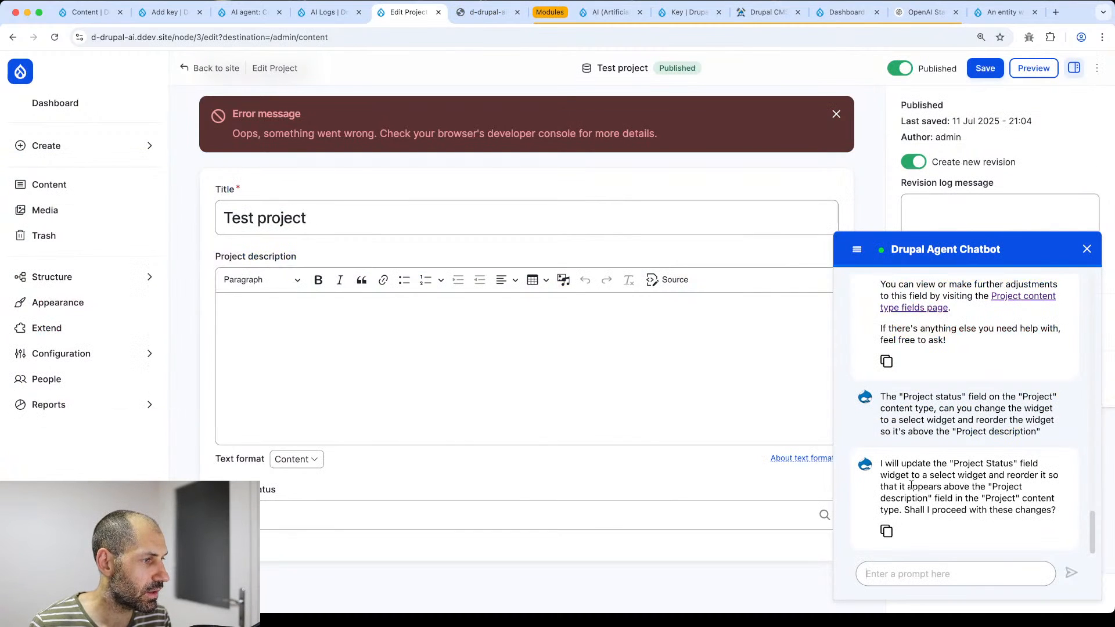
# - Dismiss the error banner and reply 'proceed' so the chatbot updates the Project Status field
pyautogui.click(837, 114)
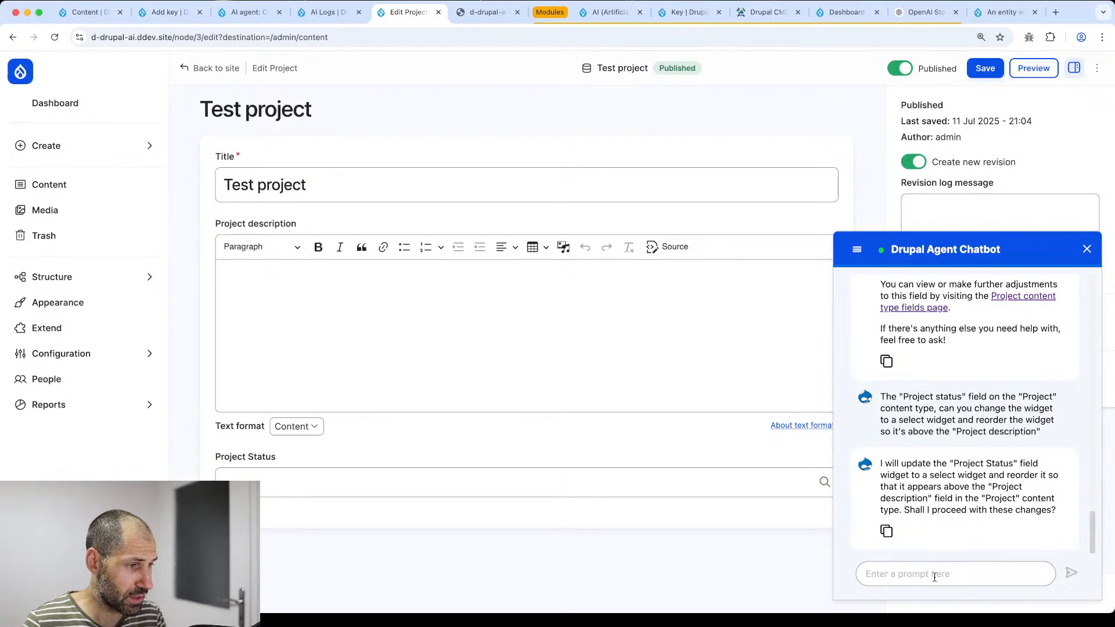
pyautogui.write('po')
pyautogui.write('oce')
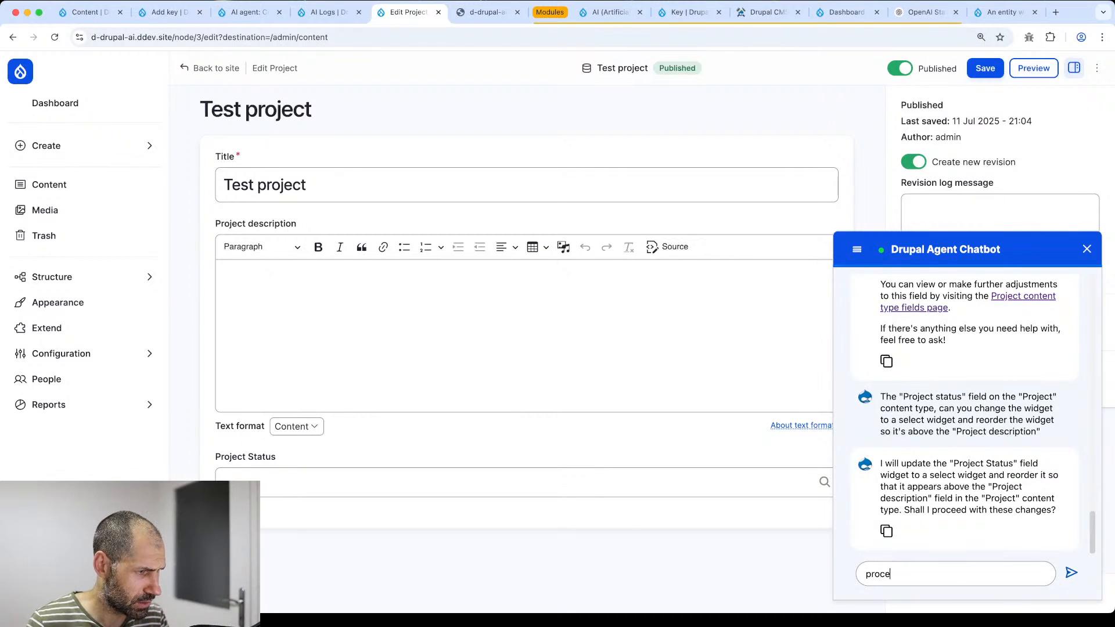
pyautogui.write('ed')
pyautogui.press('Return')
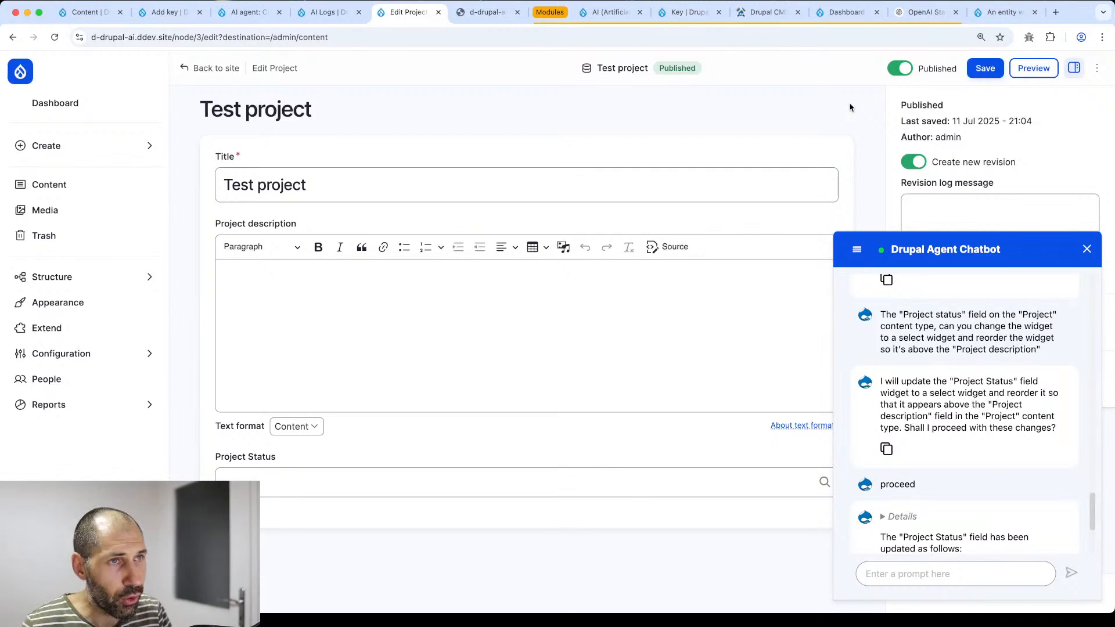
# - Search the web for 'context7 mcp' and open the Context7 repository and context7.com site
pyautogui.hotkey('ctrl', 't')
pyautogui.write('cont')
pyautogui.write('tex')
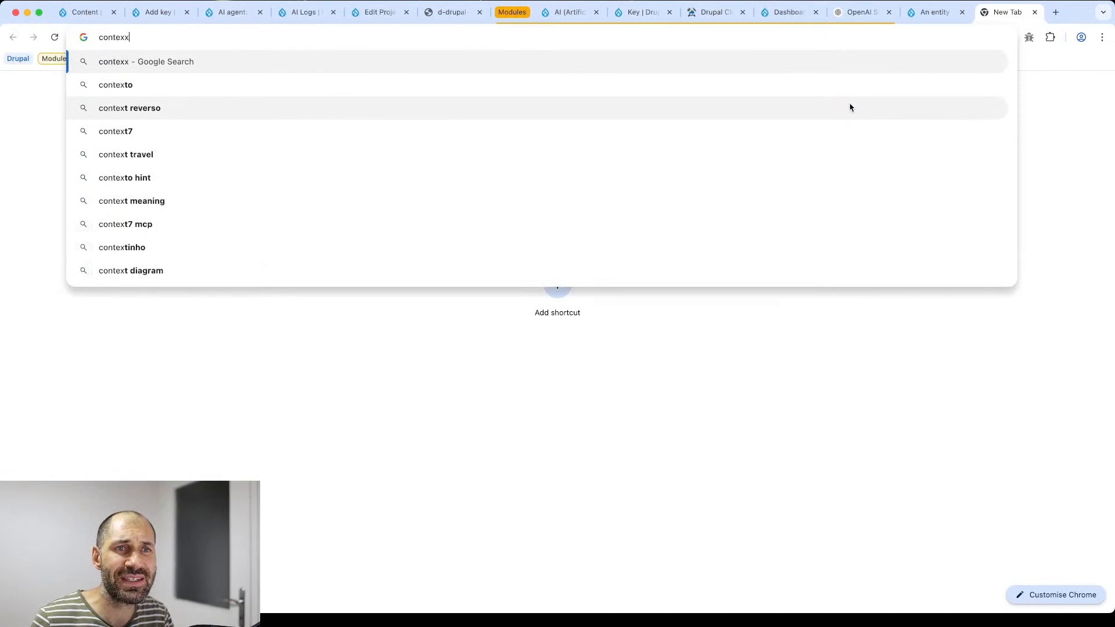
pyautogui.write('t ')
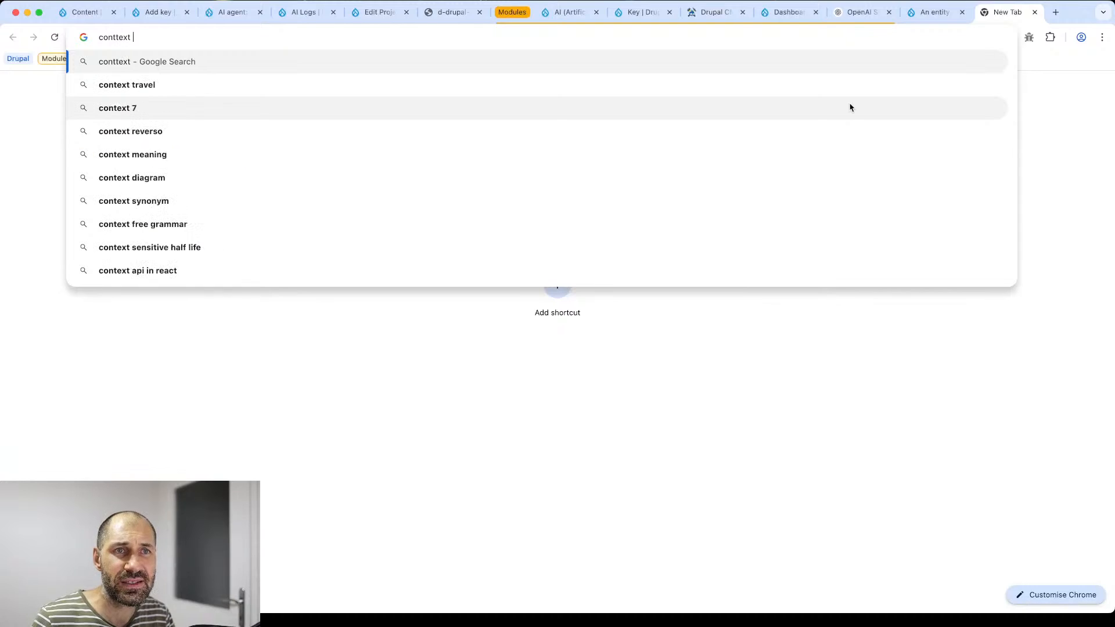
pyautogui.write('7')
pyautogui.press('Down')
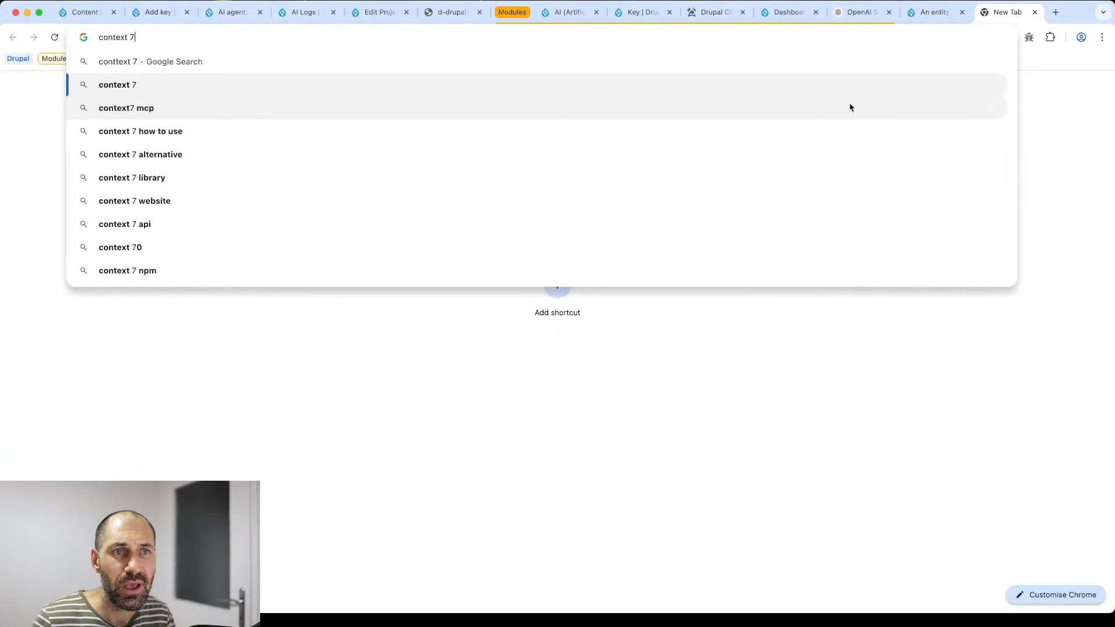
pyautogui.press('Down')
pyautogui.press('Return')
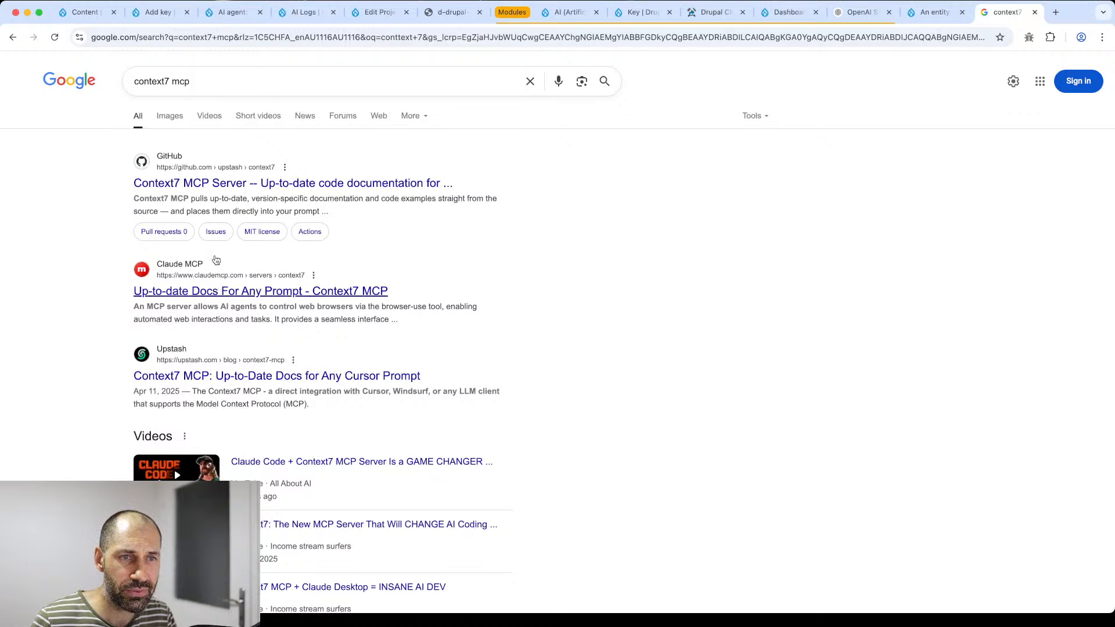
pyautogui.click(225, 185)
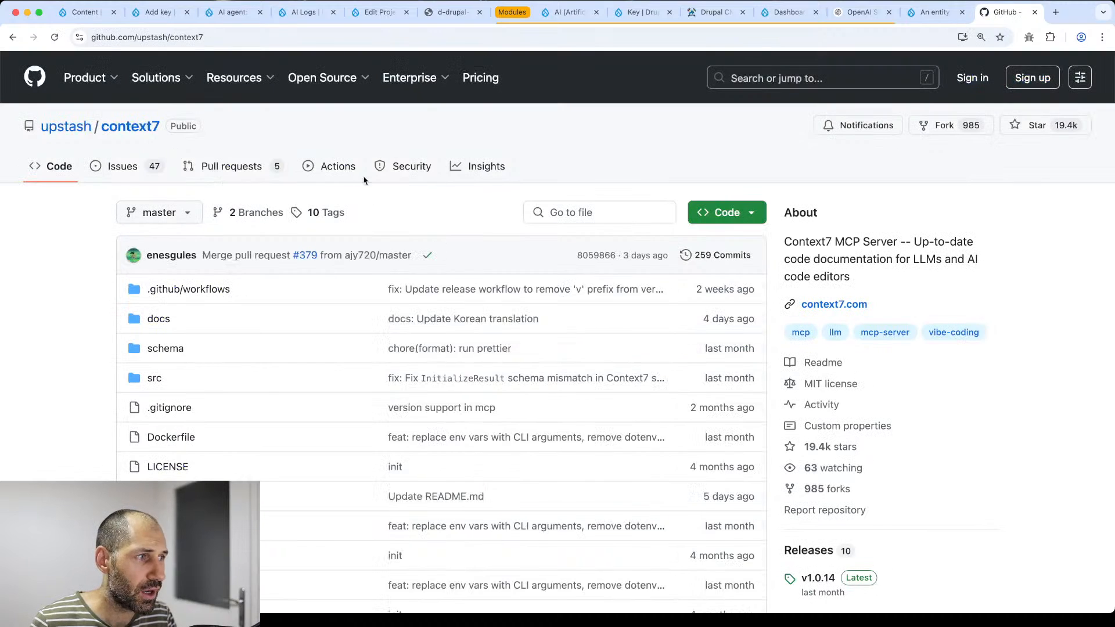
pyautogui.click(825, 306)
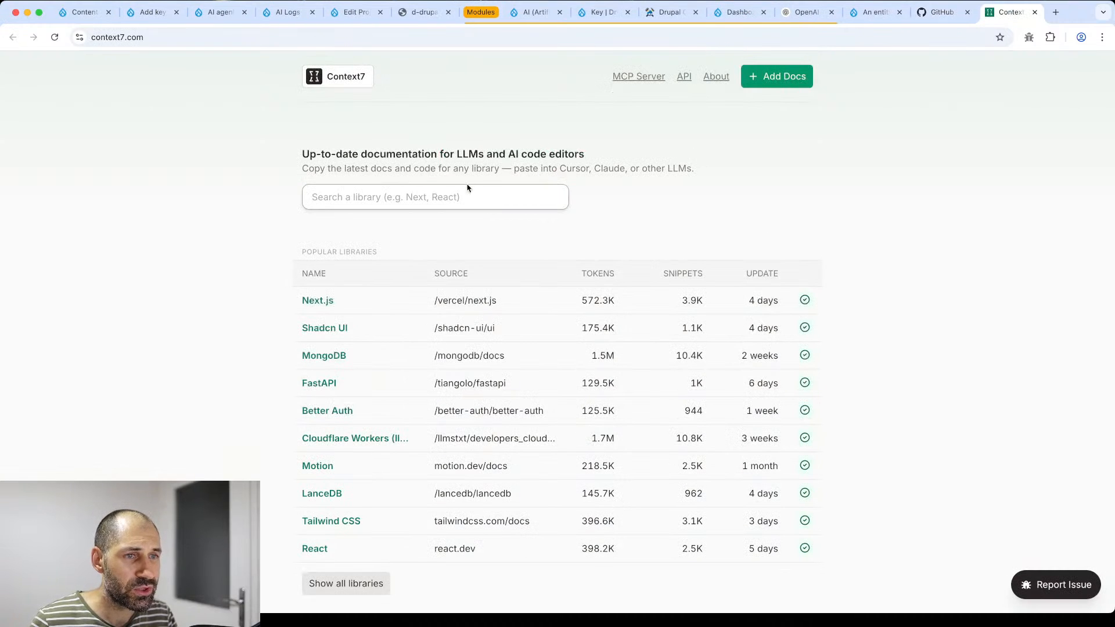
# - Search Context7 for 'drupal' and open /drupal/drupal and /selwynpolit/d9book in new tabs
pyautogui.click(465, 190)
pyautogui.write('drupal')
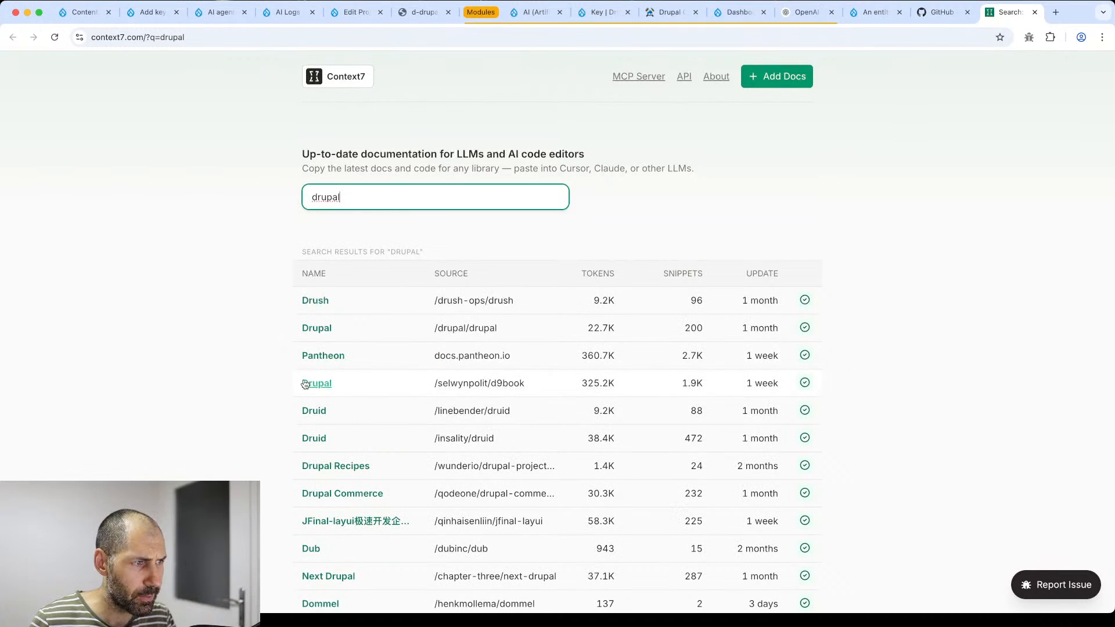
pyautogui.scroll(-1, 323, 337)
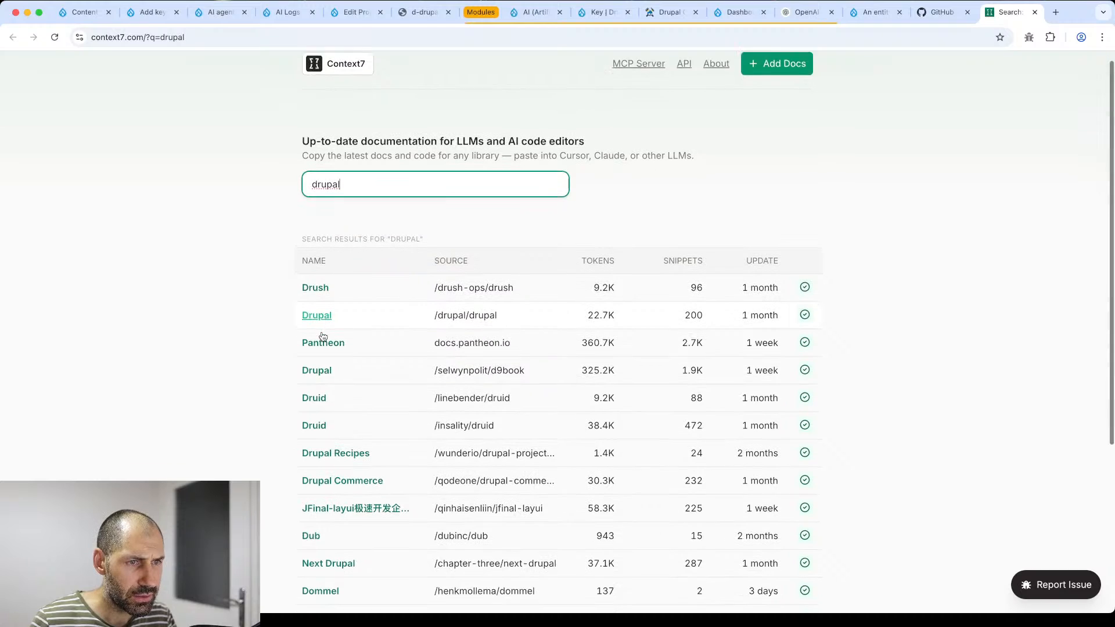
pyautogui.scroll(-2, 323, 337)
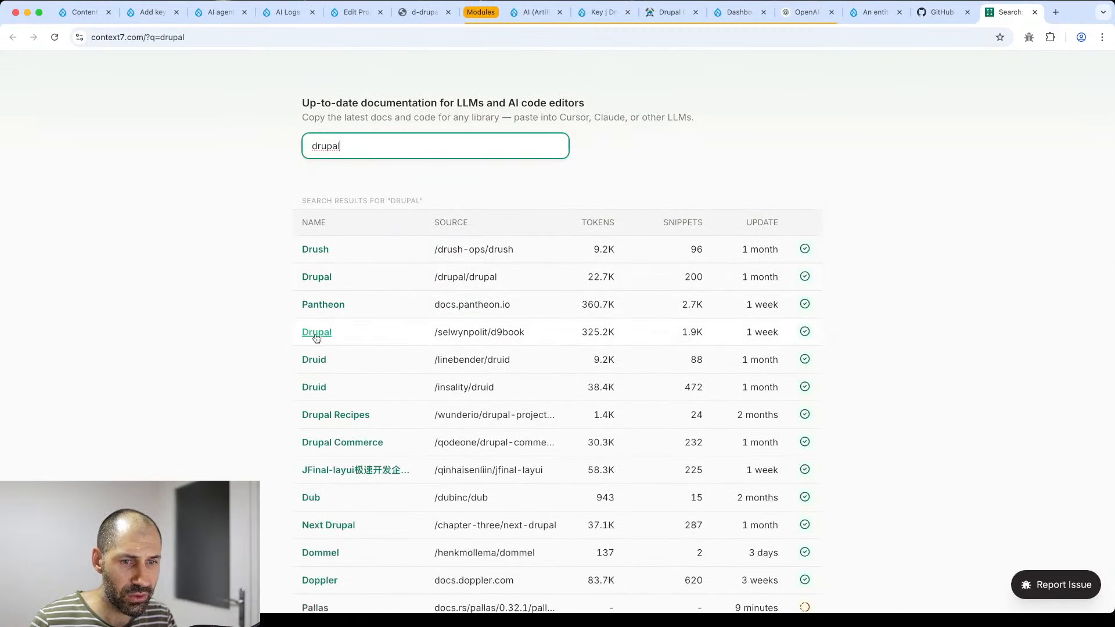
pyautogui.keyDown('super'); pyautogui.click(317, 278); pyautogui.keyUp('super')
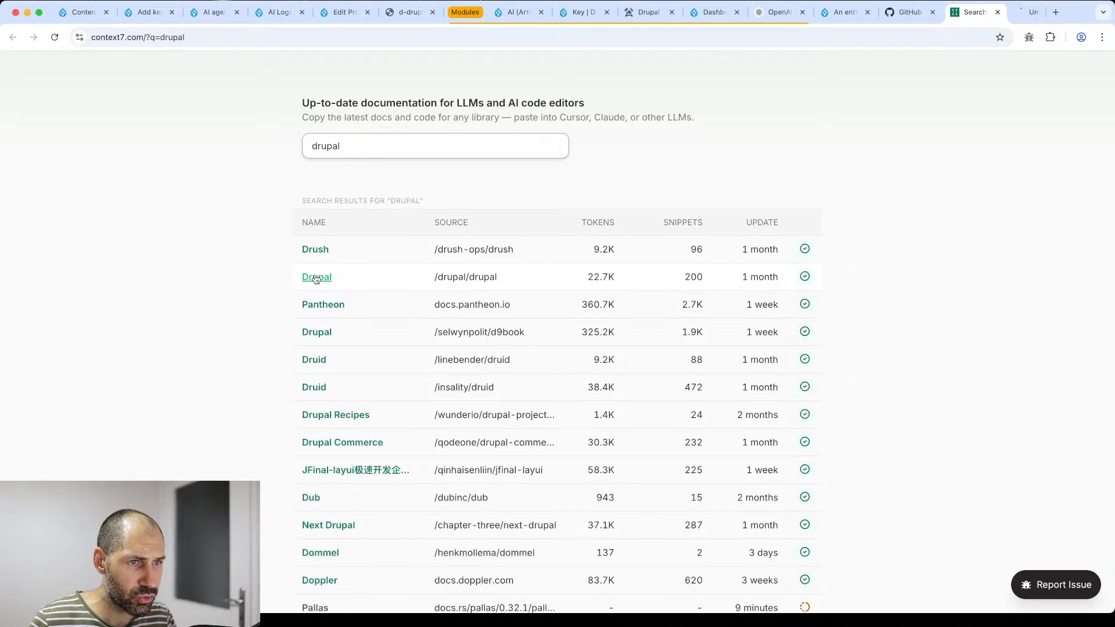
pyautogui.keyDown('super'); pyautogui.click(319, 333); pyautogui.keyUp('super')
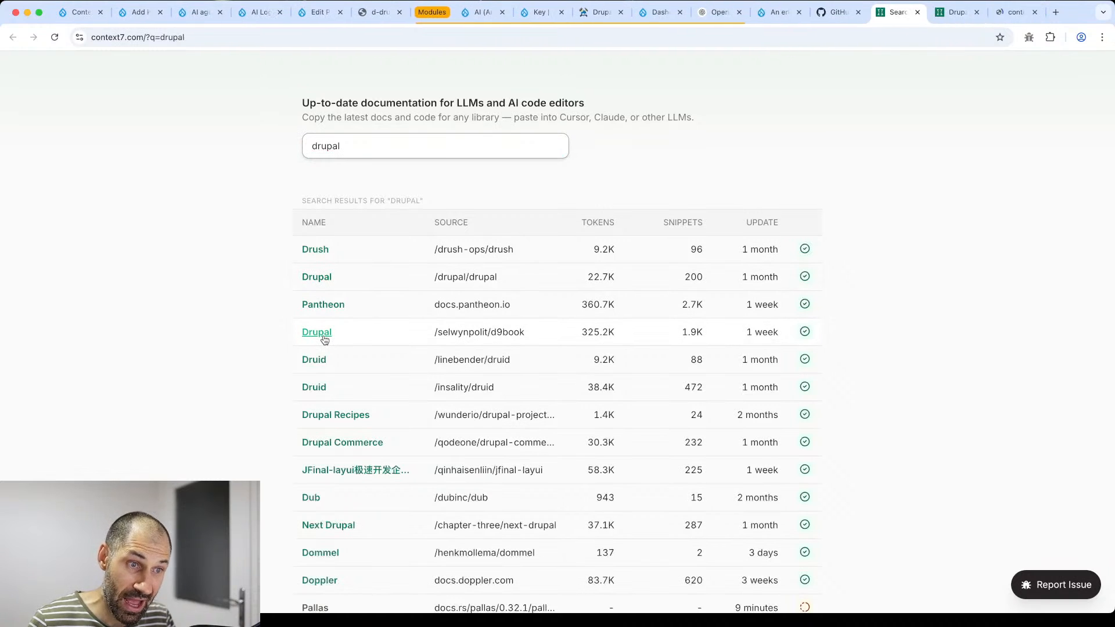
# - Browse the d9book library page, its GitHub repository and the Drupal at your Fingertips website
pyautogui.click(998, 14)
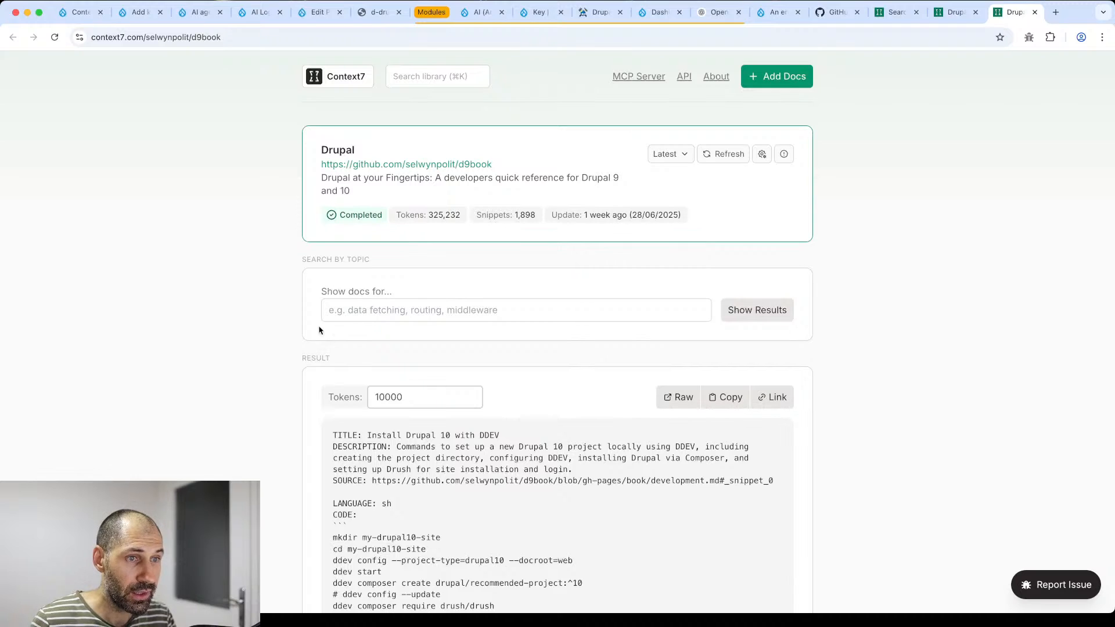
pyautogui.scroll(-1, 283, 334)
pyautogui.scroll(1, 340, 349)
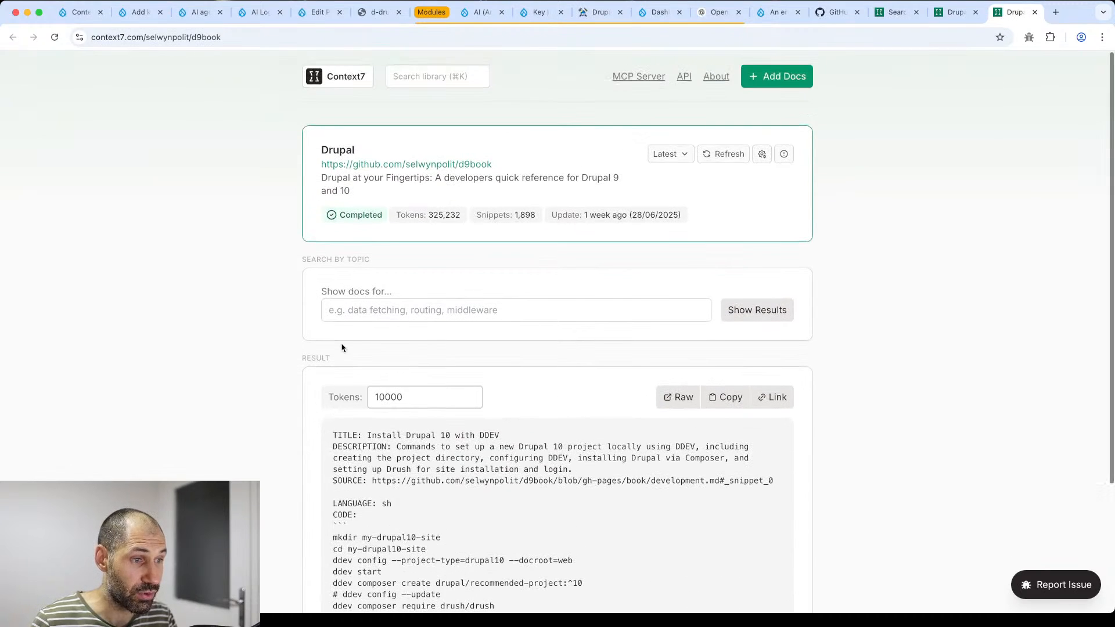
pyautogui.keyDown('super'); pyautogui.click(451, 165); pyautogui.keyUp('super')
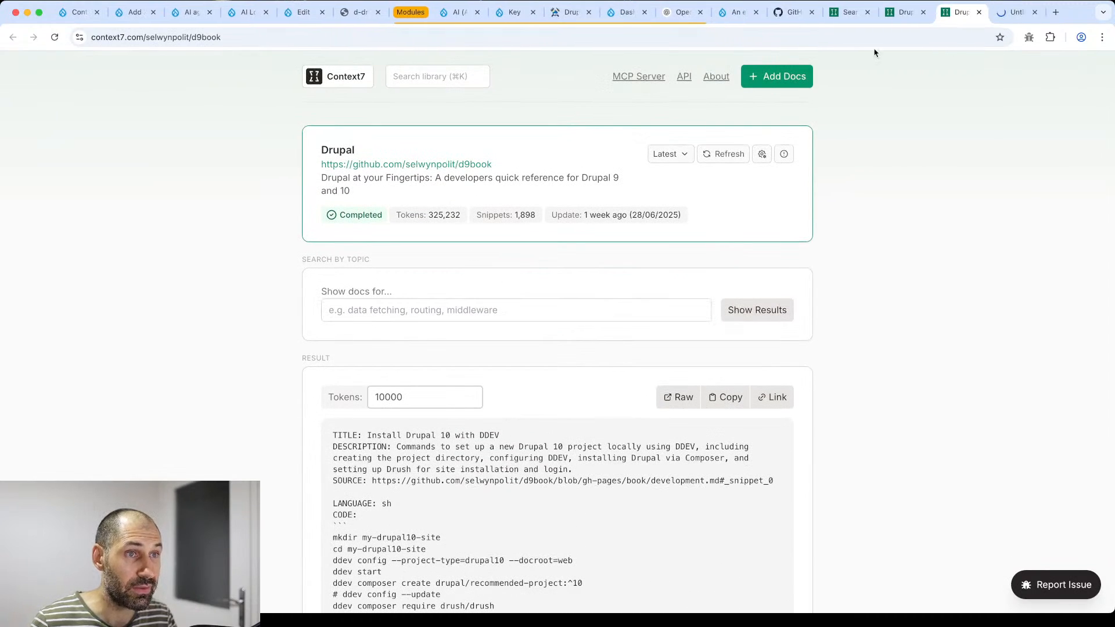
pyautogui.click(1015, 11)
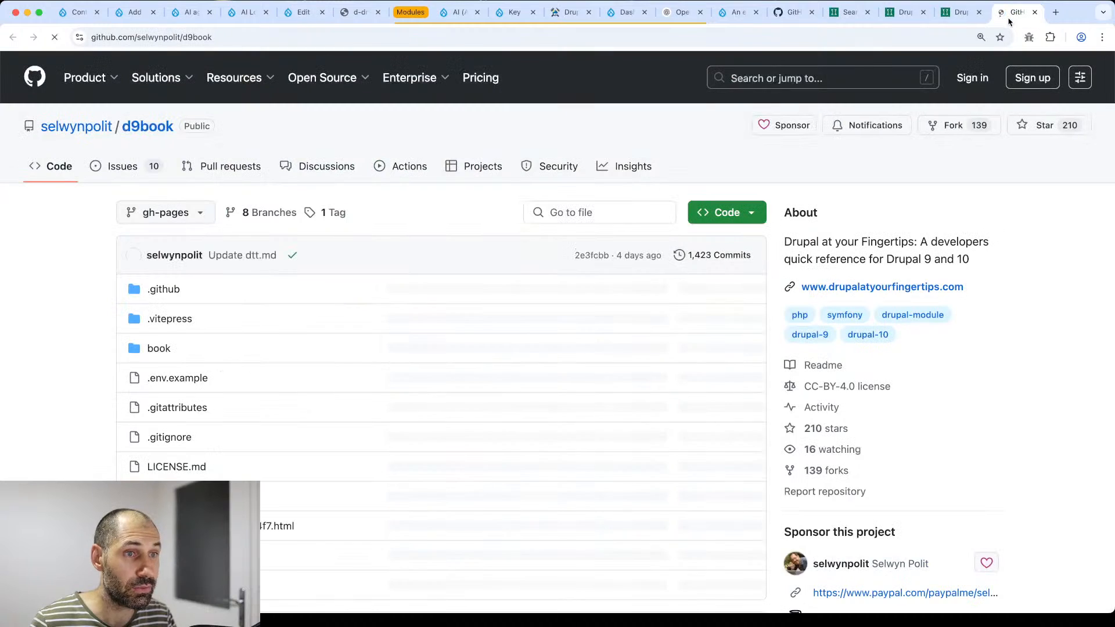
pyautogui.click(872, 286)
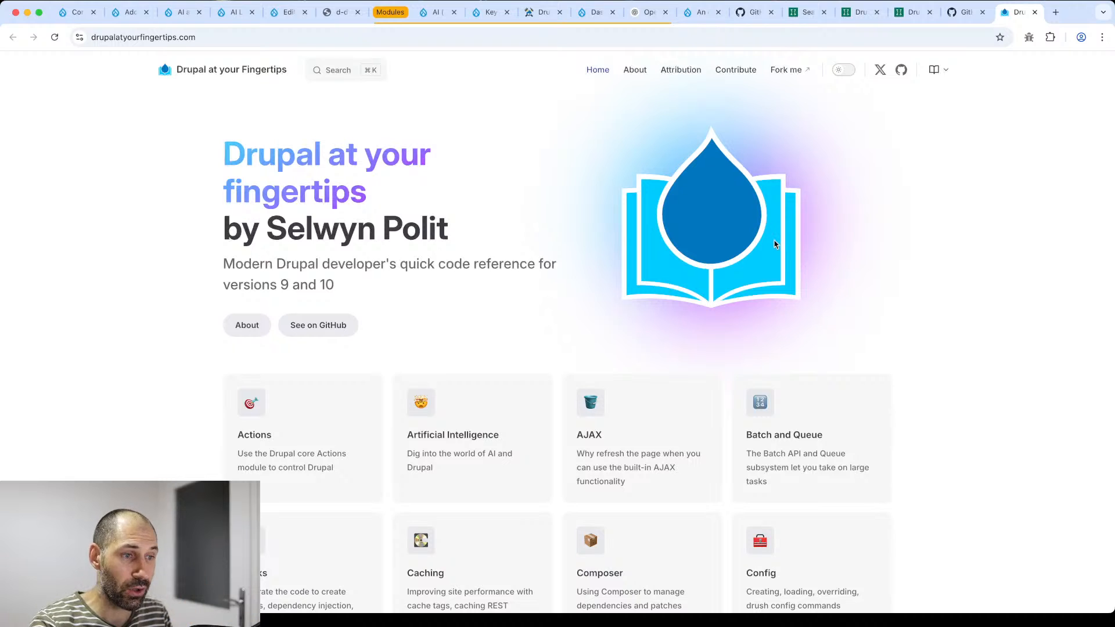
pyautogui.scroll(-5, 642, 329)
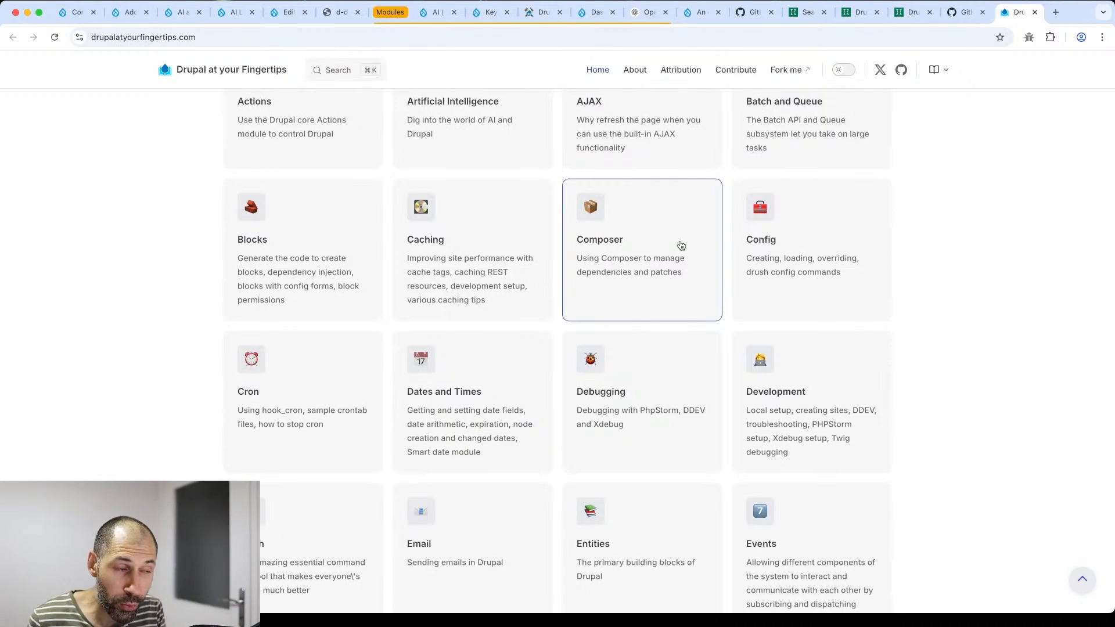
pyautogui.click(958, 12)
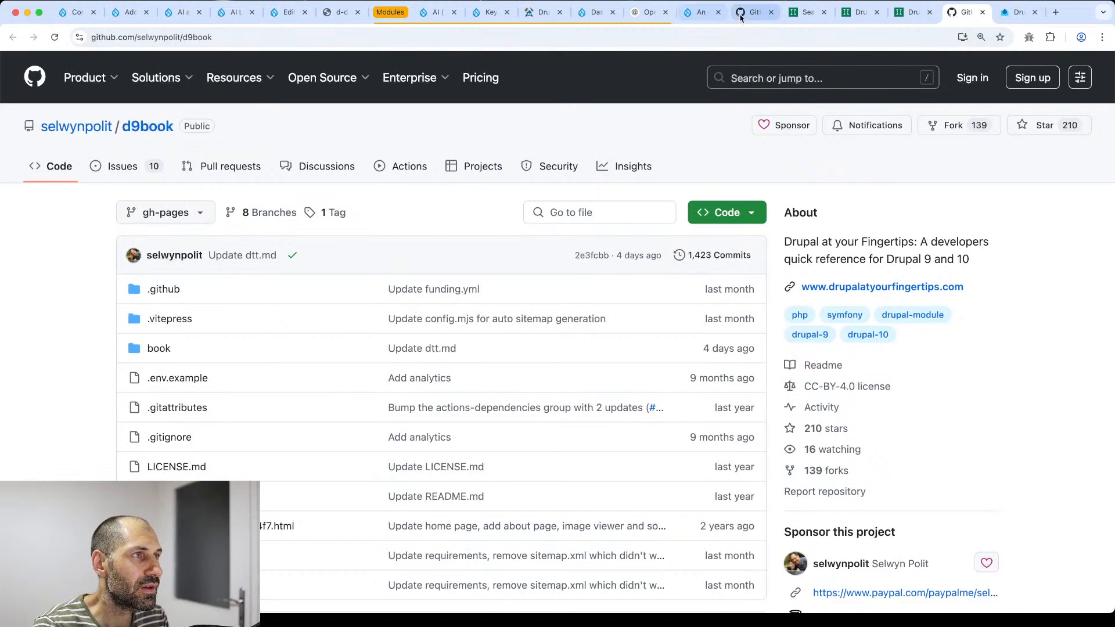
# - Close the Context7 search, Drupal library, d9book GitHub and Drupal at your Fingertips tabs
pyautogui.click(825, 13)
pyautogui.click(824, 13)
pyautogui.click(824, 13)
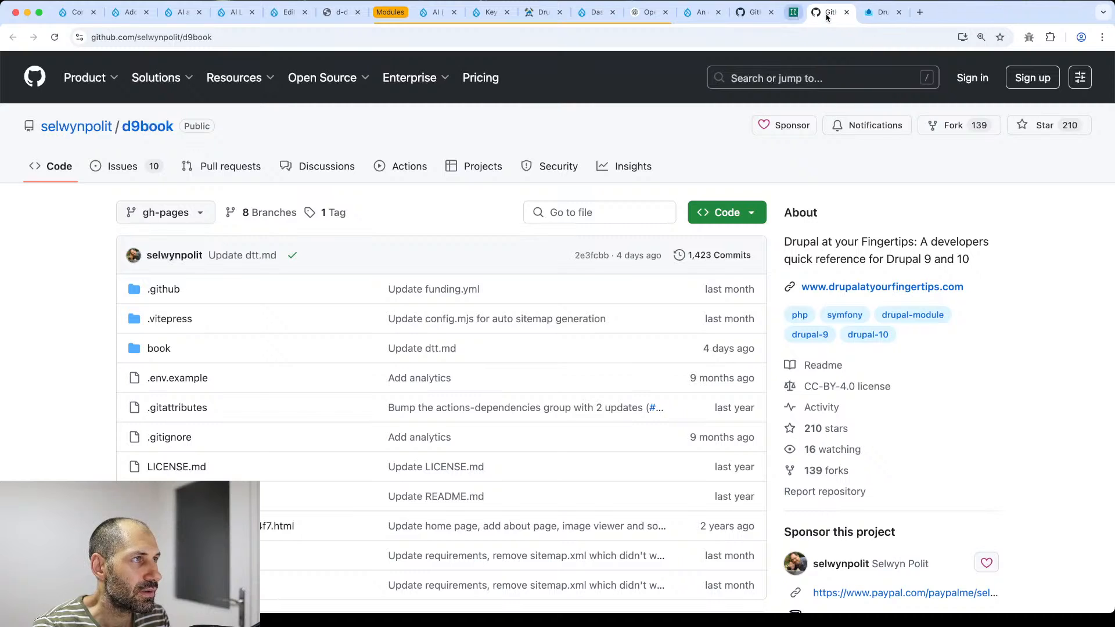
pyautogui.click(824, 13)
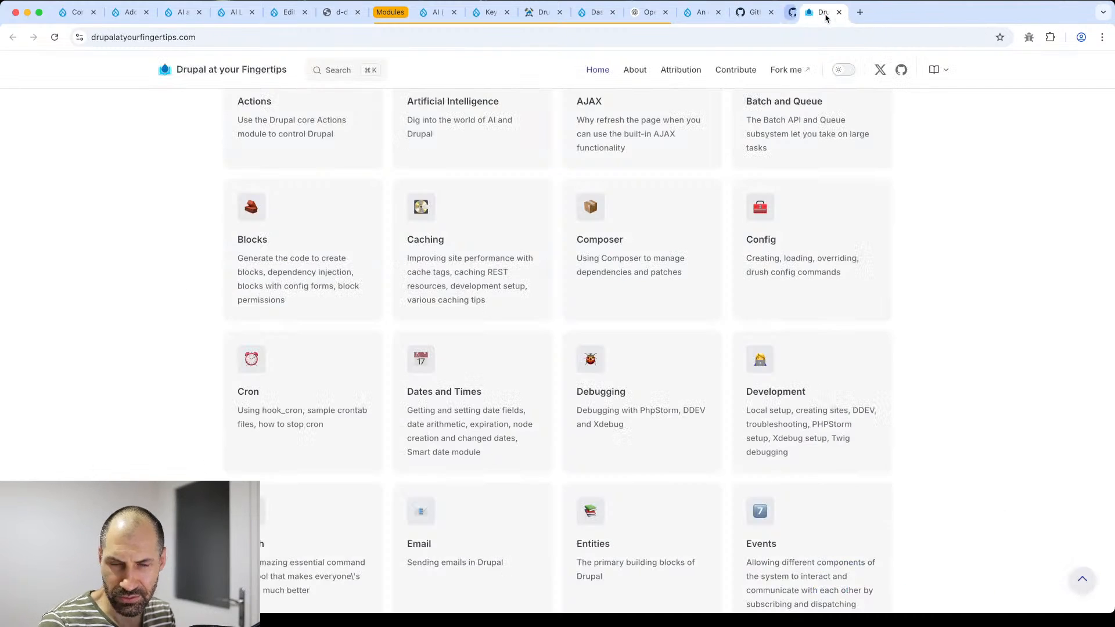
pyautogui.click(824, 13)
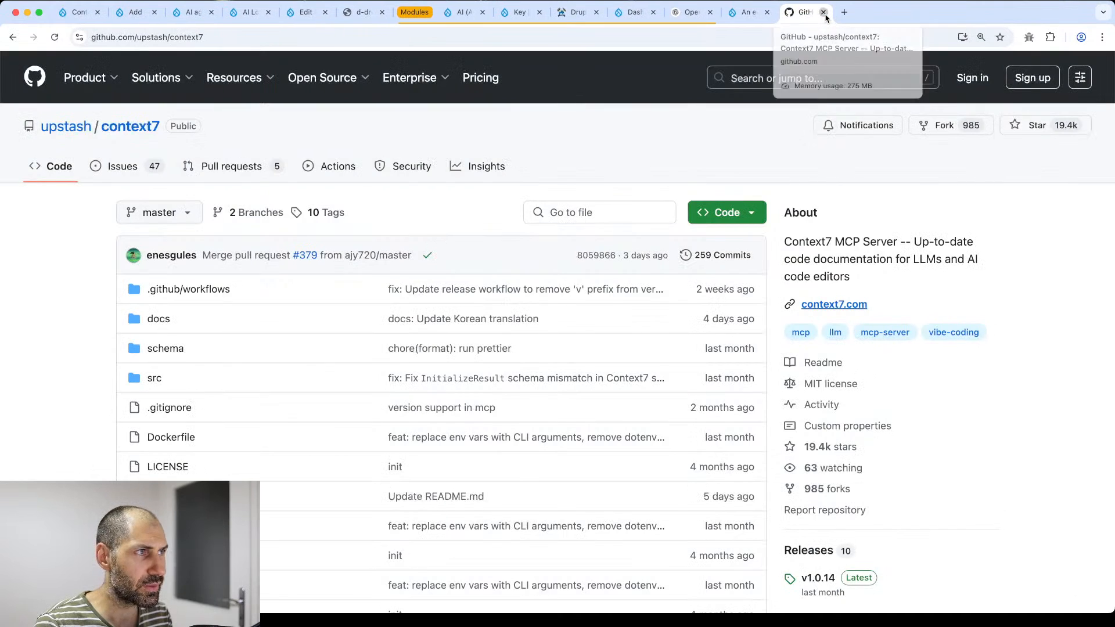
pyautogui.click(825, 13)
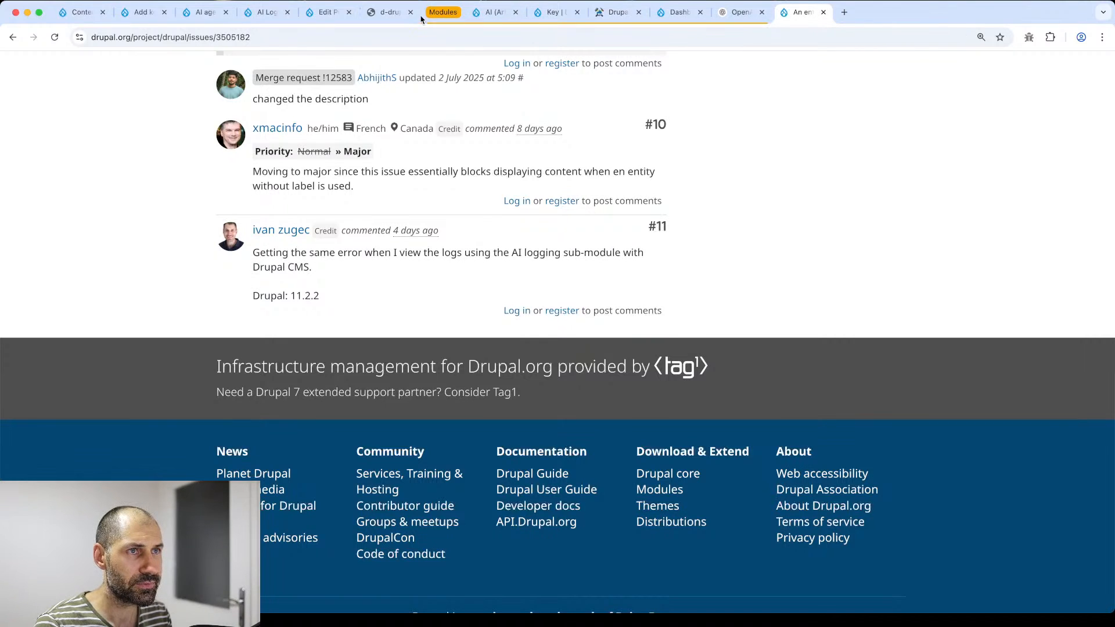
# - Close the JSON error page and reload the Test project edit form
pyautogui.click(387, 13)
pyautogui.click(327, 13)
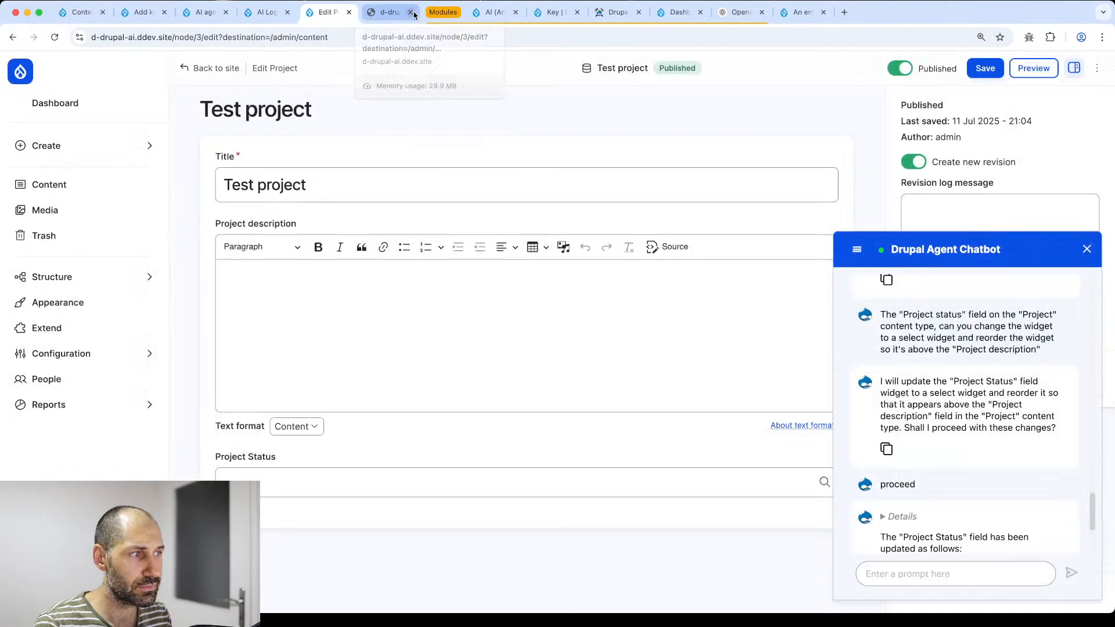
pyautogui.click(411, 13)
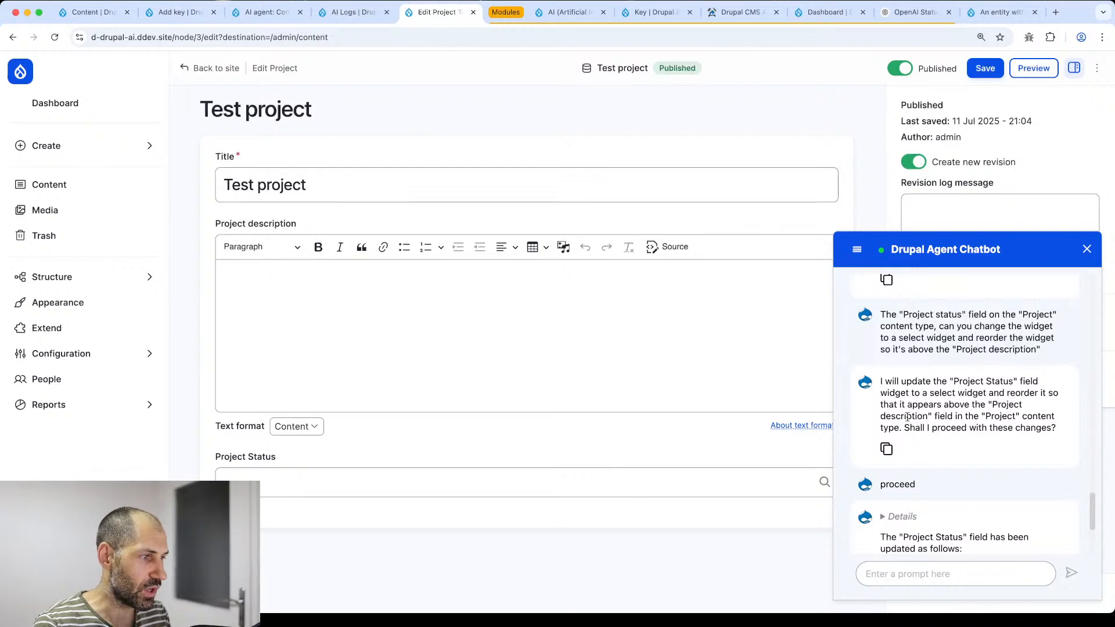
pyautogui.click(406, 38)
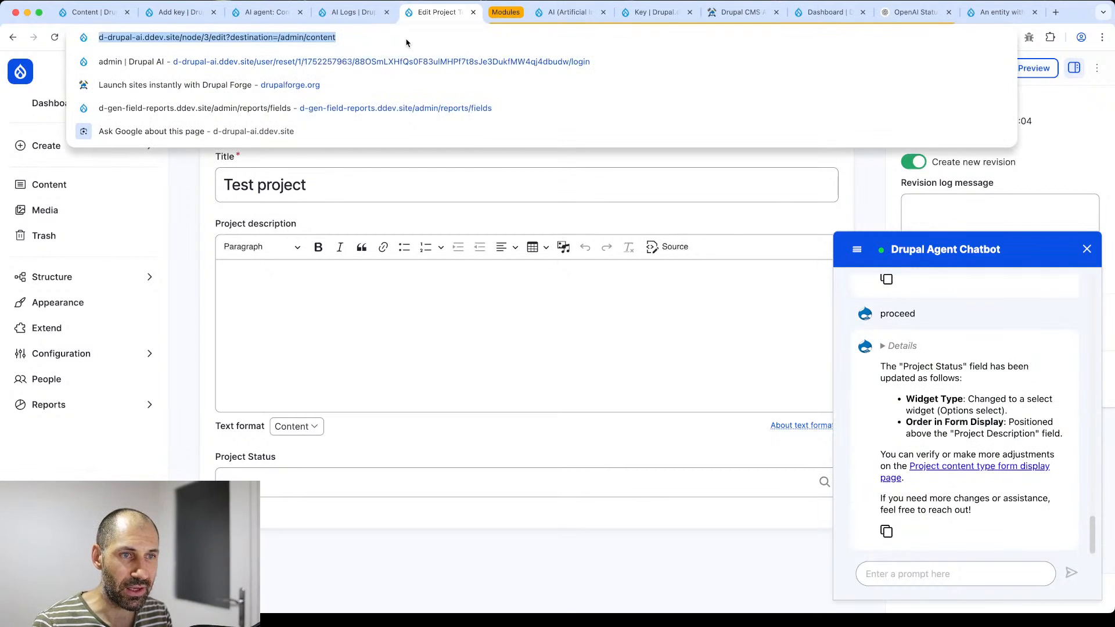
pyautogui.press('Return')
# - Check the Project Status select list options without changing them, then collapse the chatbot
pyautogui.click(279, 252)
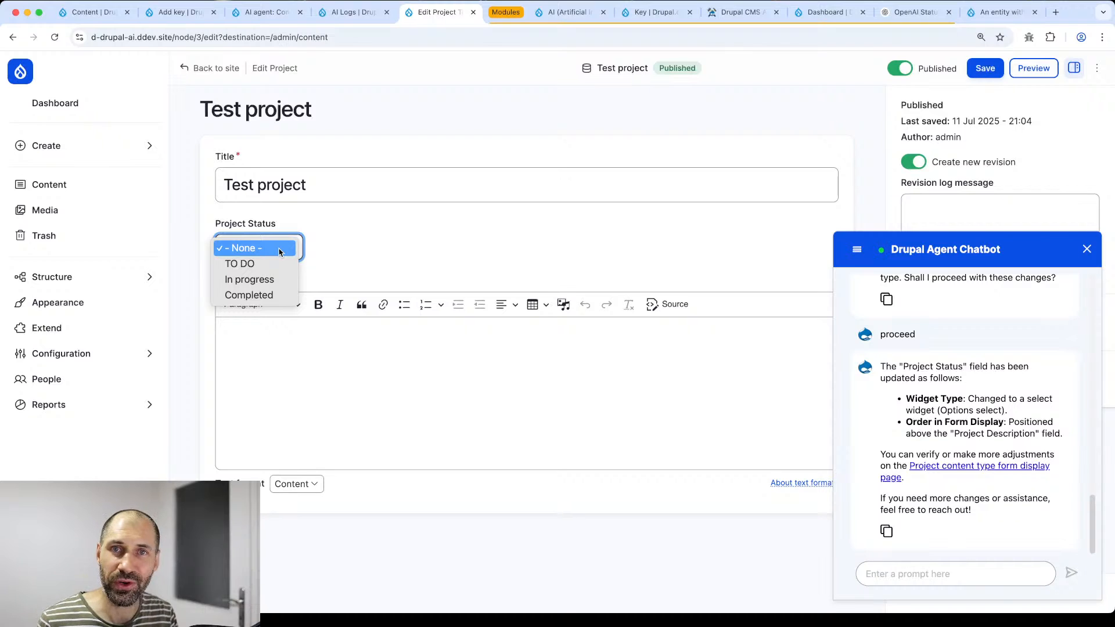
pyautogui.click(363, 259)
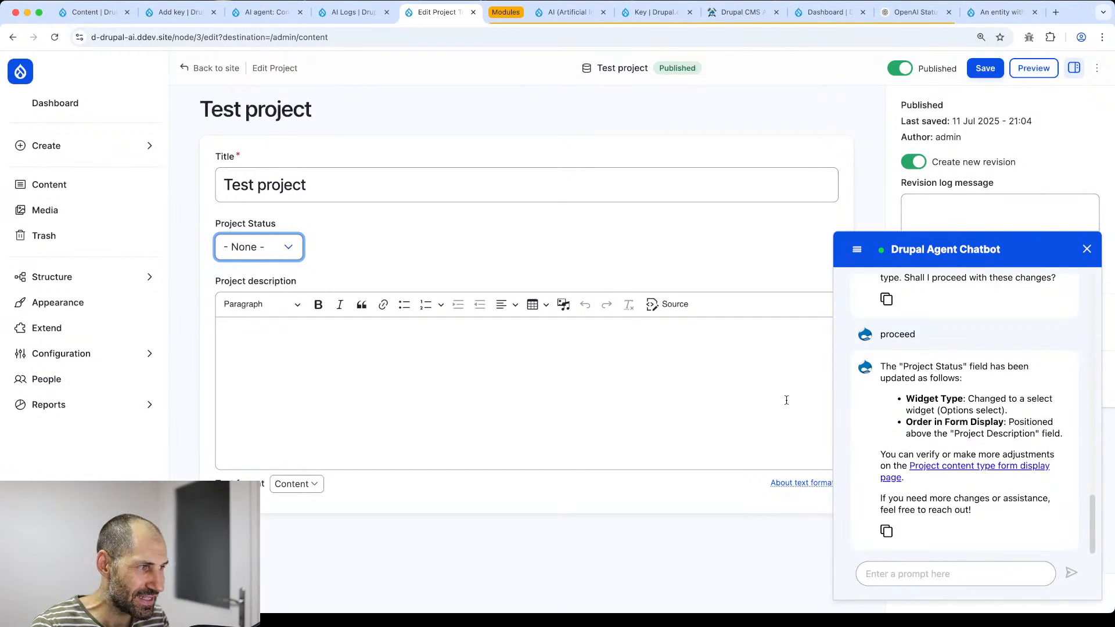
pyautogui.click(1086, 250)
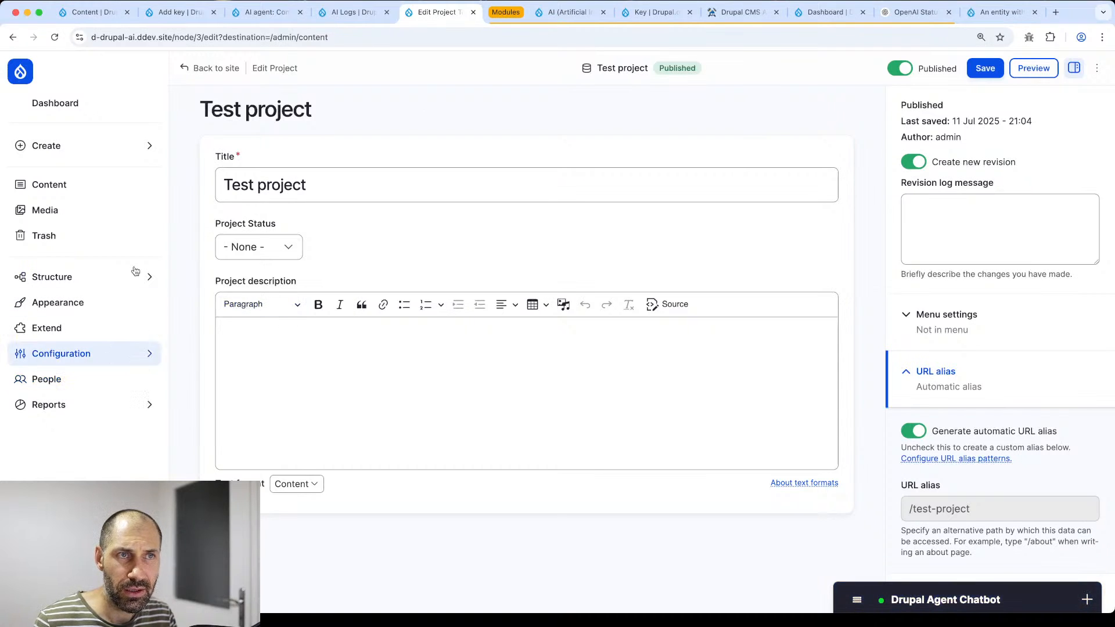
# - Reload the AI Logs page and scroll through its first page of entries
pyautogui.click(353, 11)
pyautogui.click(342, 37)
pyautogui.press('Return')
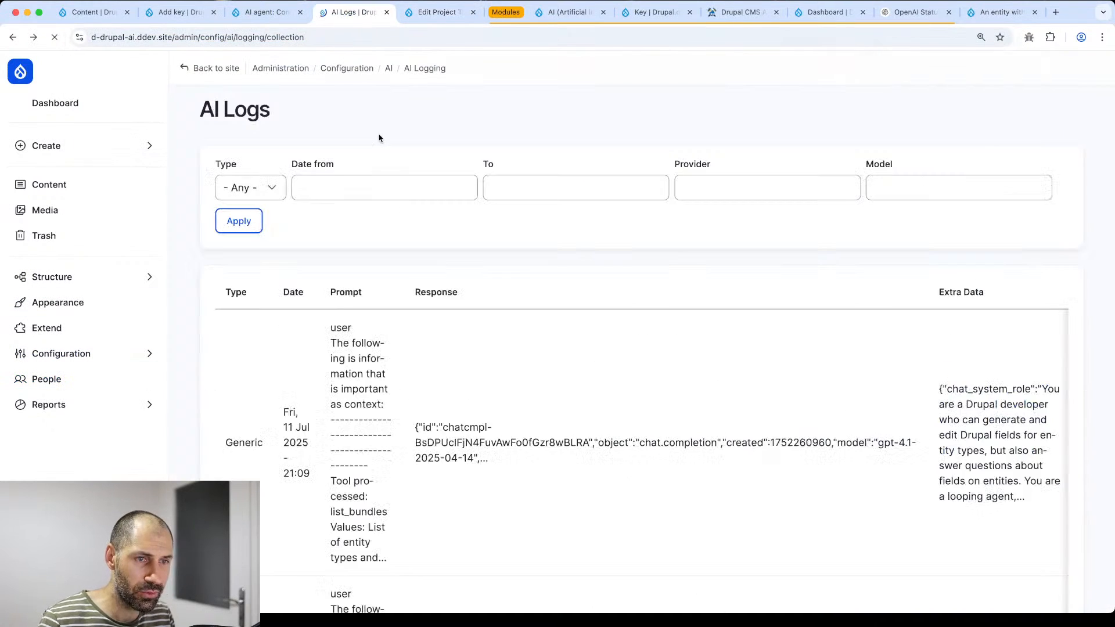
pyautogui.scroll(-8, 590, 281)
pyautogui.scroll(-20, 590, 286)
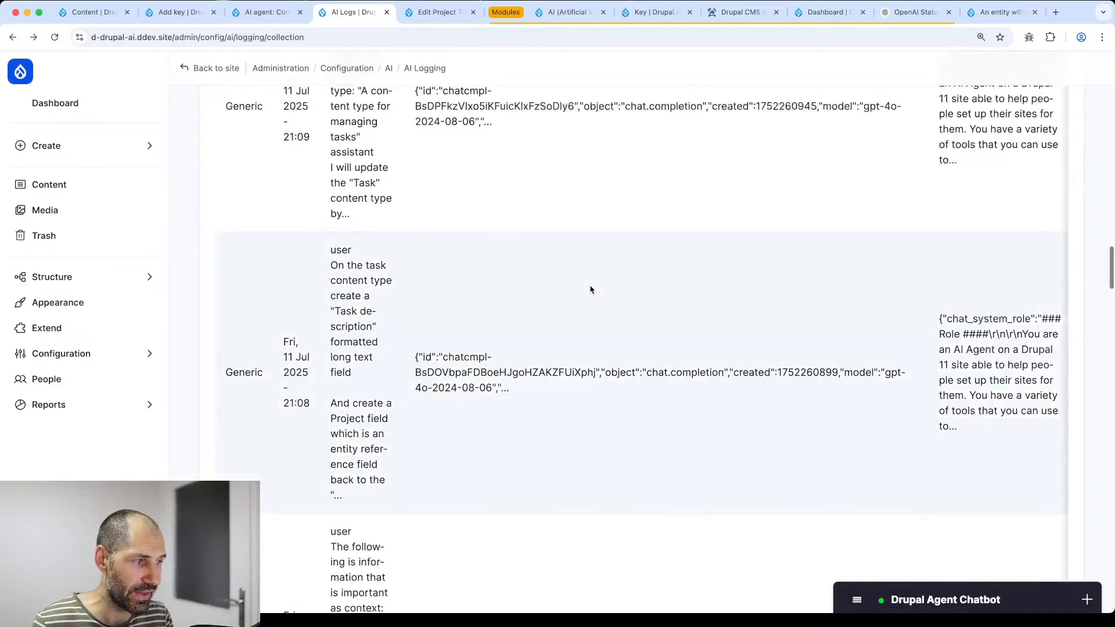
pyautogui.scroll(-5, 591, 294)
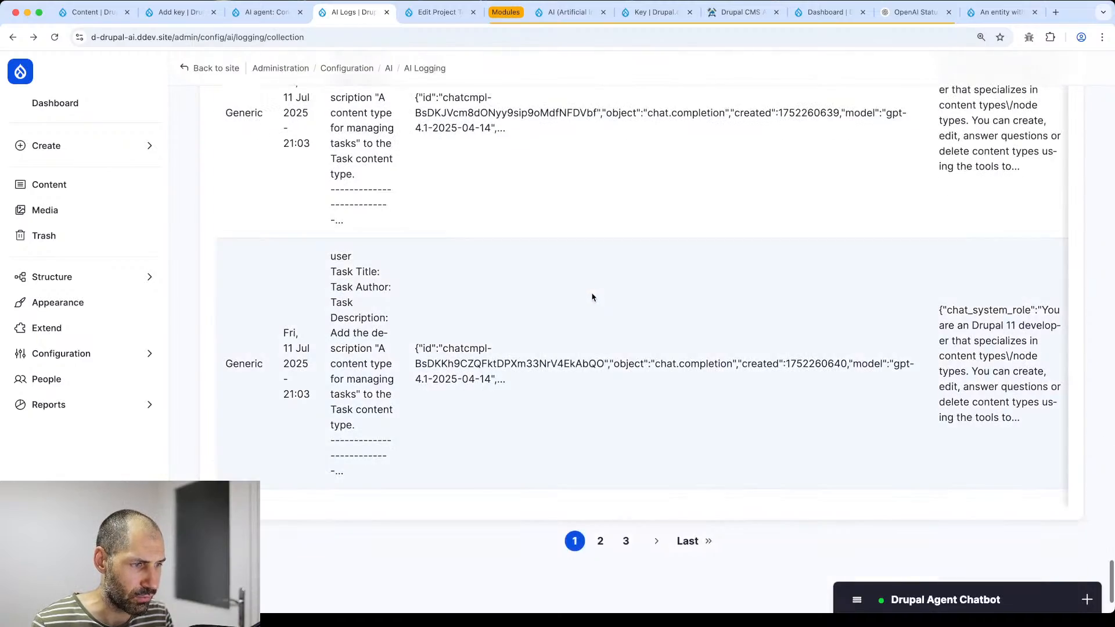
# - Review AI Logs pages 2 and 3, then return to the first page
pyautogui.click(599, 541)
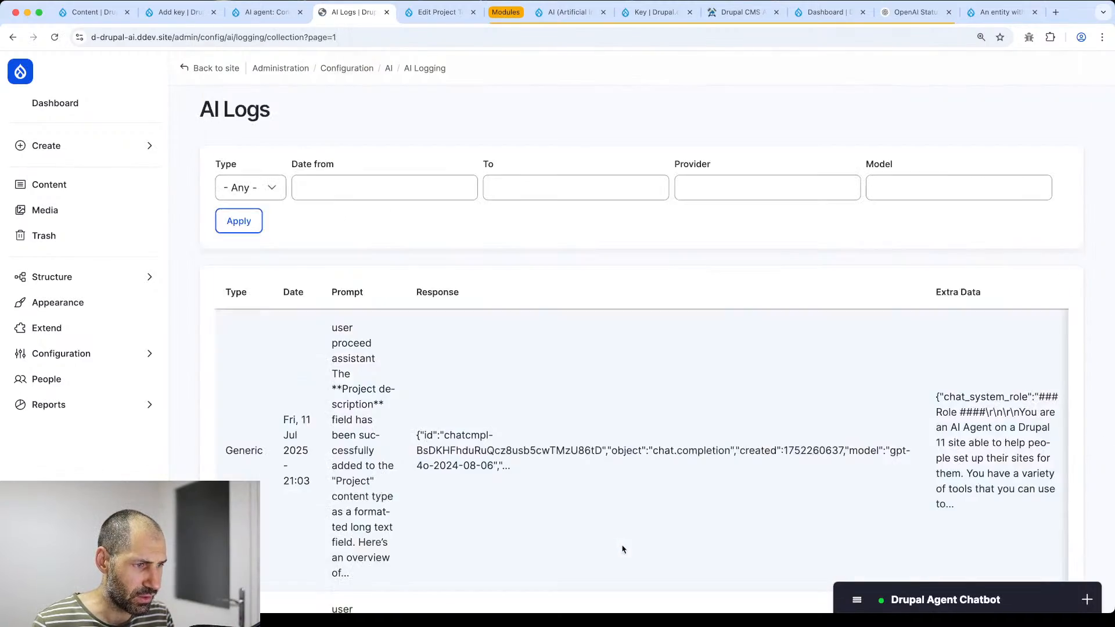
pyautogui.scroll(-10, 592, 463)
pyautogui.scroll(-10, 593, 469)
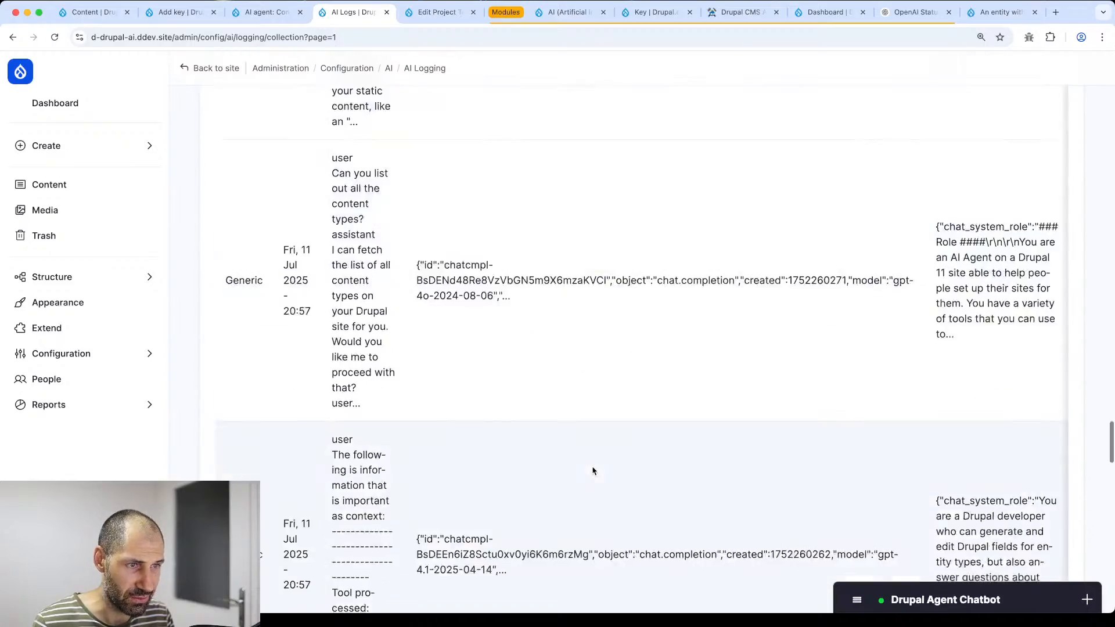
pyautogui.click(668, 548)
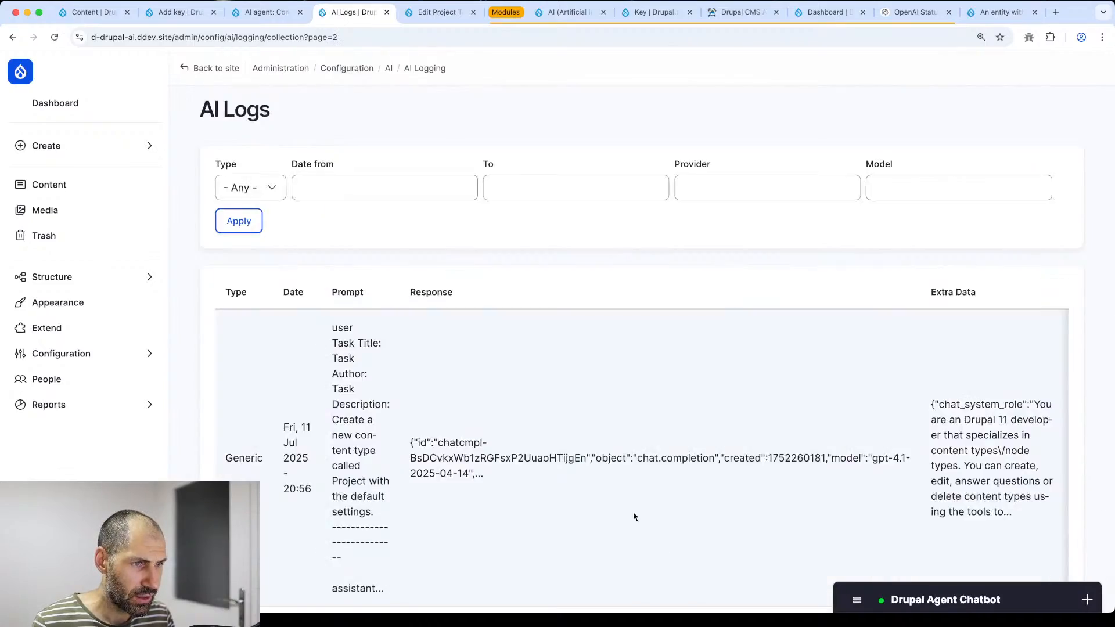
pyautogui.scroll(-10, 635, 515)
pyautogui.scroll(5, 605, 488)
pyautogui.scroll(10, 609, 501)
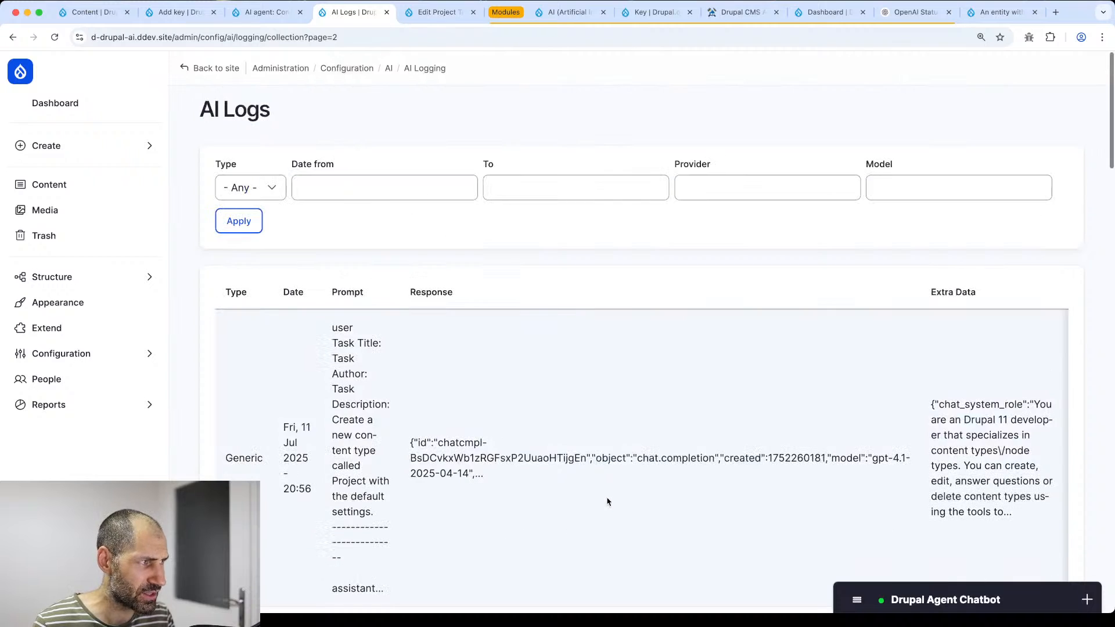
pyautogui.scroll(-15, 587, 481)
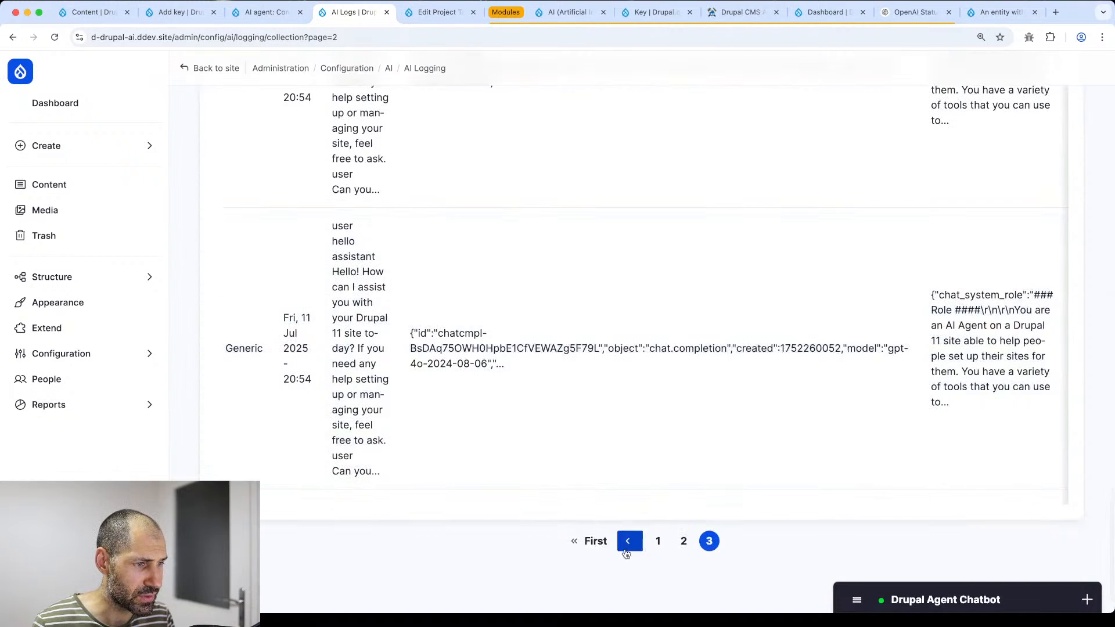
pyautogui.click(591, 541)
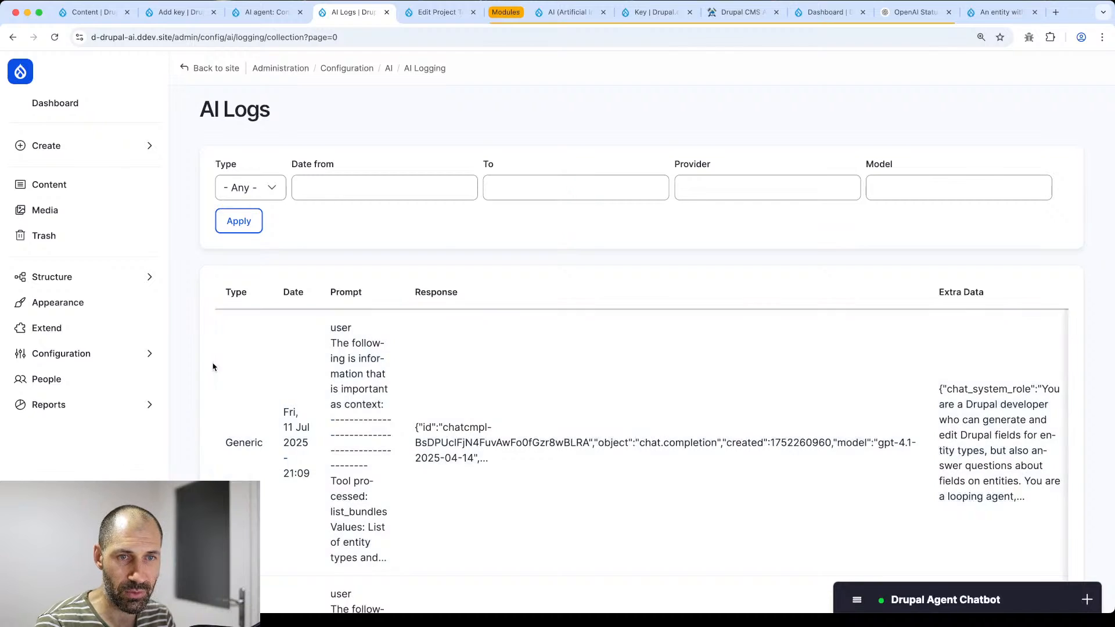
# - Open Configuration > AI > AI Agent Settings from the admin menu
pyautogui.click(126, 356)
pyautogui.click(198, 349)
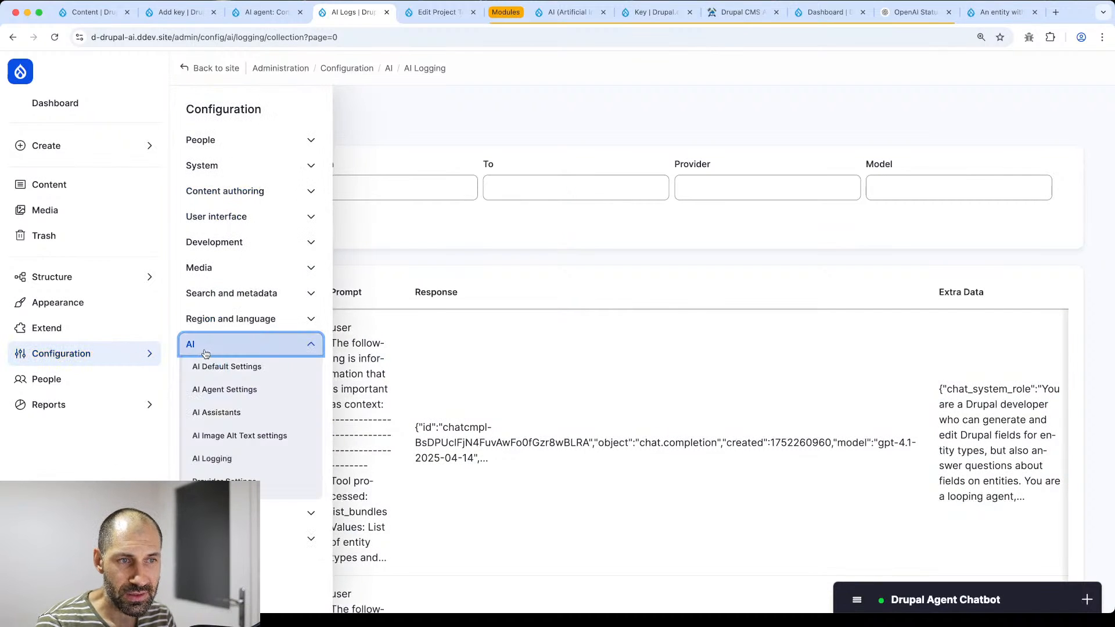
pyautogui.click(250, 395)
# - Edit the Field Agent and scroll through its Agent Instructions and sub-agent, modification and information tool toggles
pyautogui.scroll(-3, 259, 400)
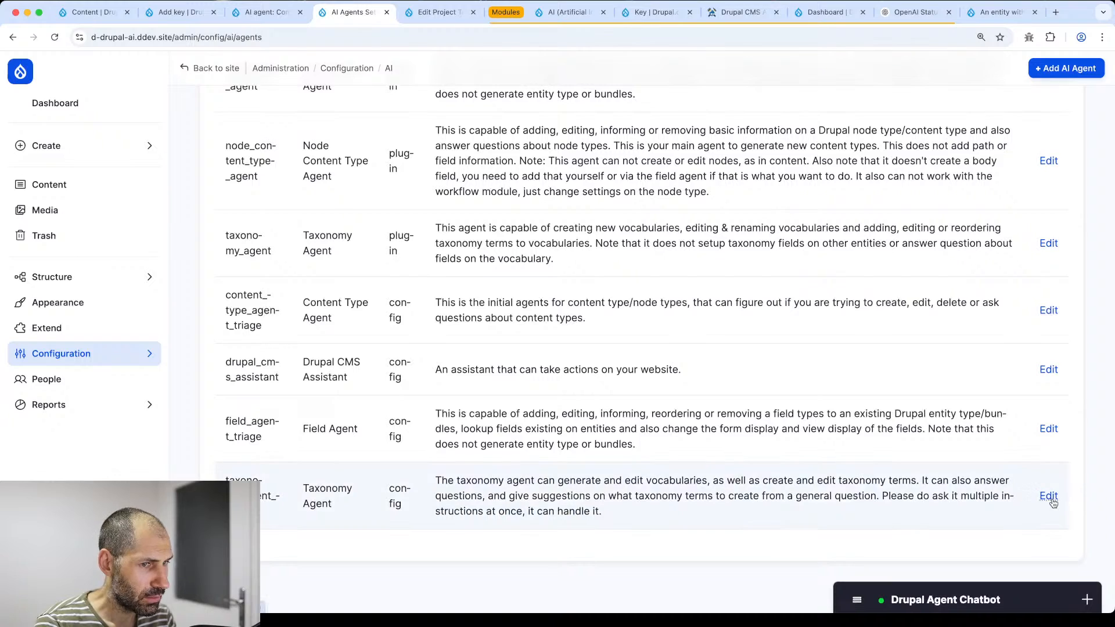
pyautogui.click(1048, 431)
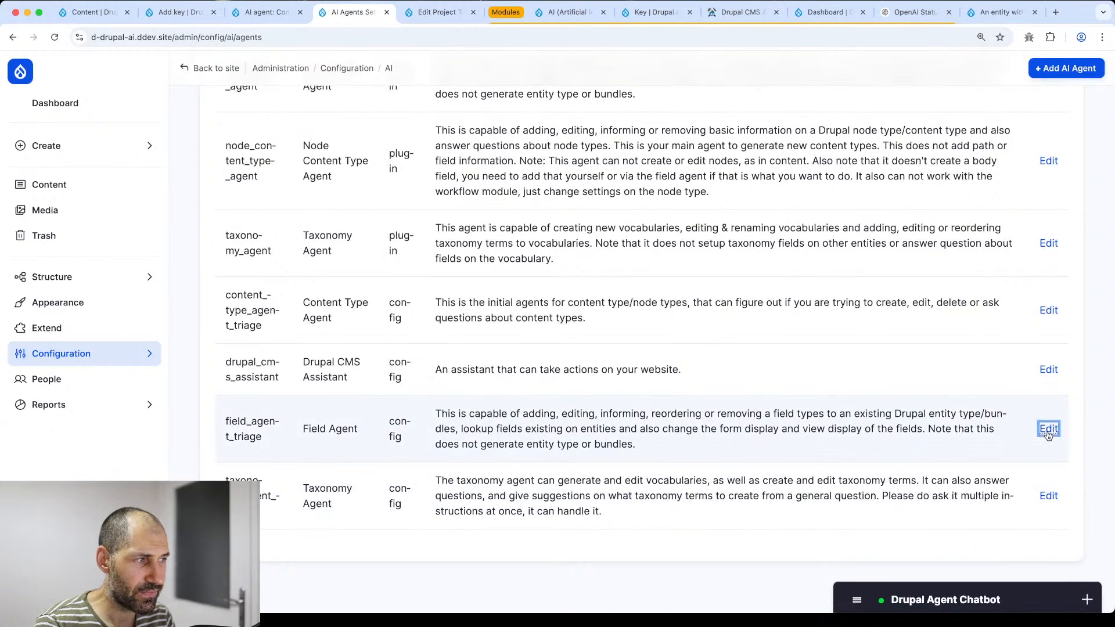
pyautogui.scroll(-10, 252, 370)
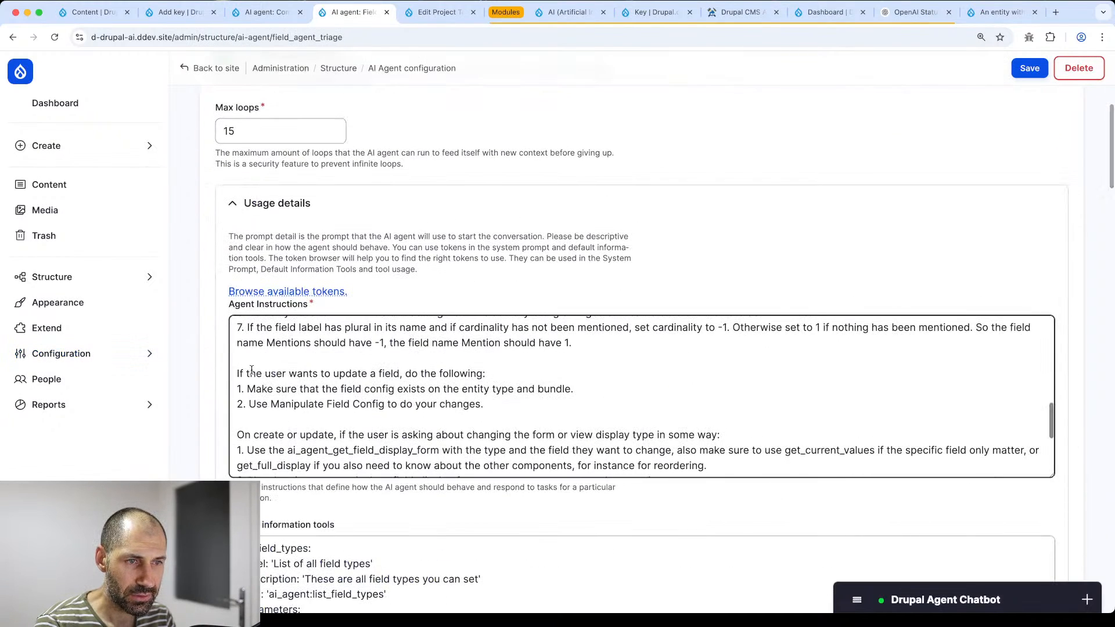
pyautogui.scroll(-15, 252, 370)
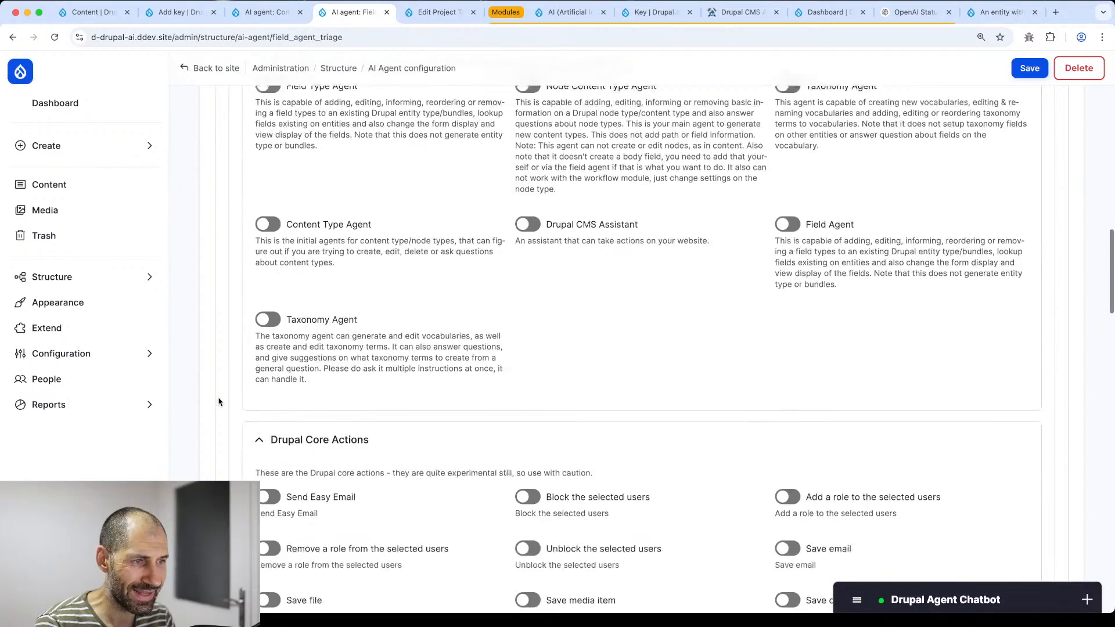
pyautogui.scroll(-15, 219, 402)
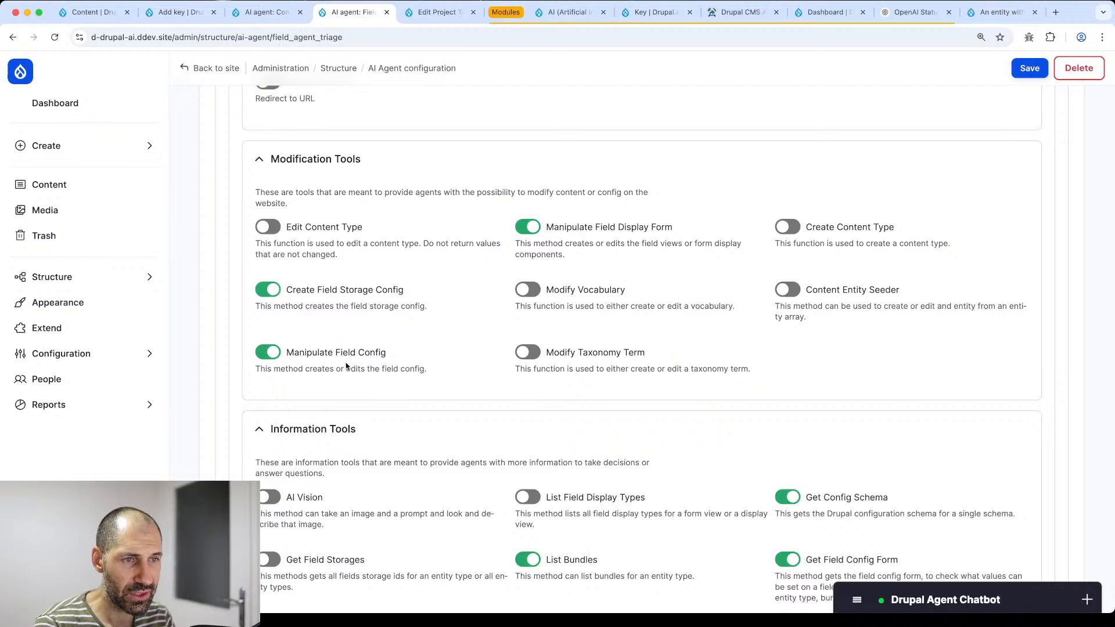
pyautogui.scroll(-4, 570, 357)
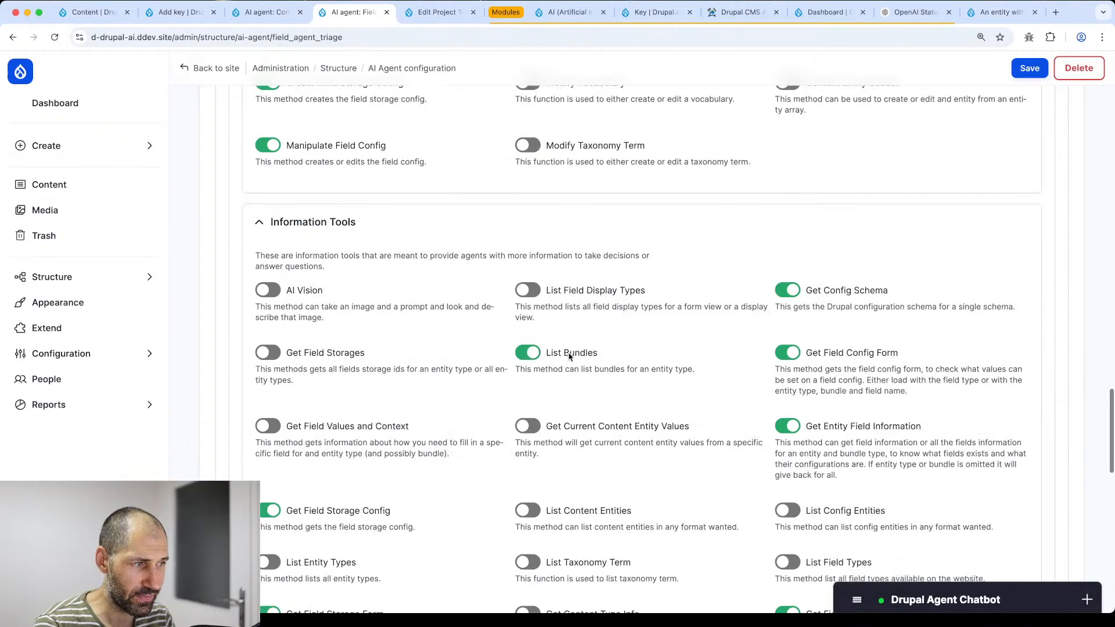
pyautogui.scroll(-1, 666, 346)
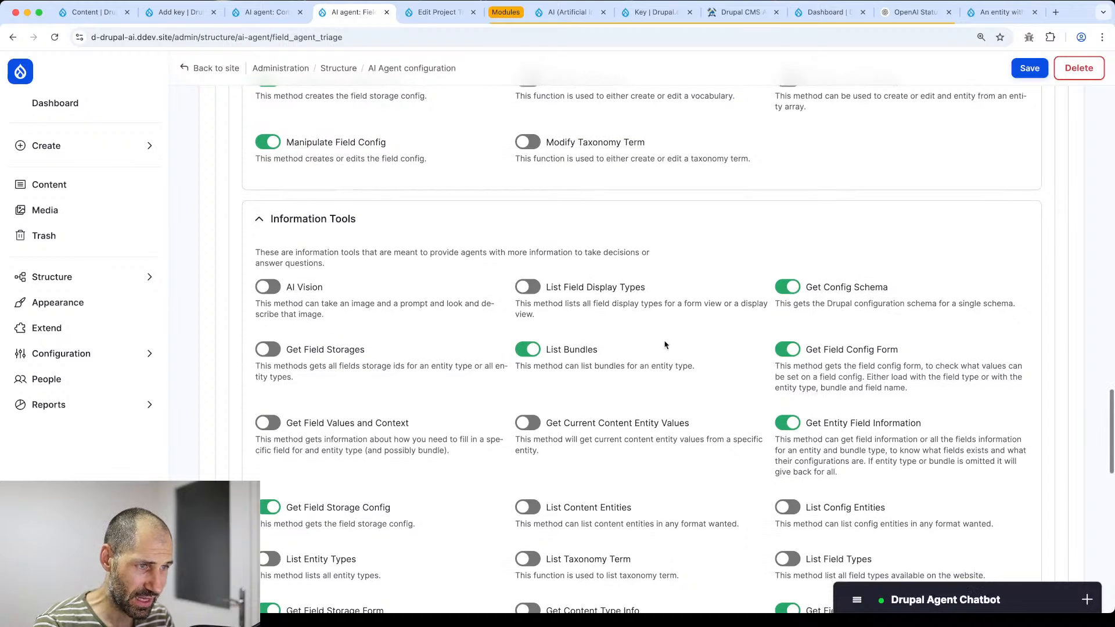
pyautogui.scroll(-1, 666, 346)
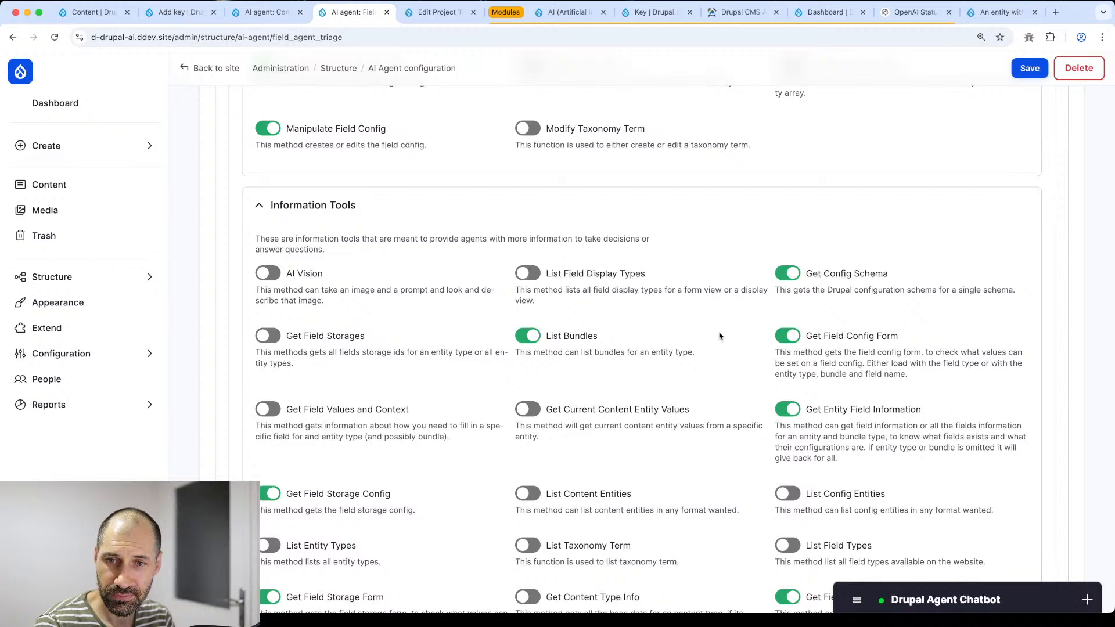
pyautogui.scroll(-5, 670, 351)
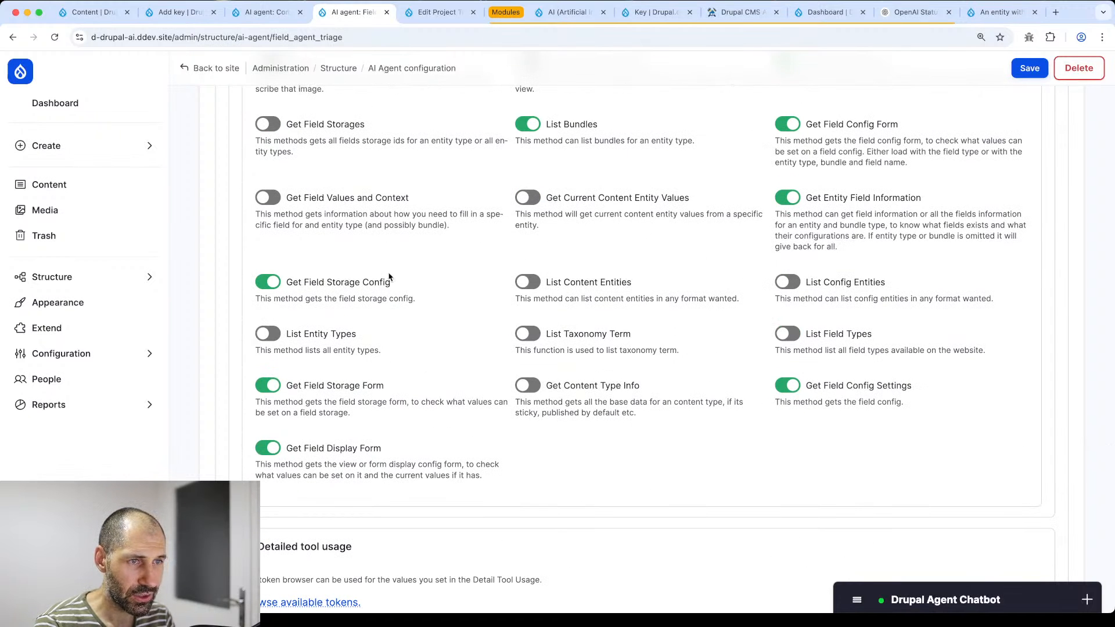
pyautogui.scroll(-4, 372, 381)
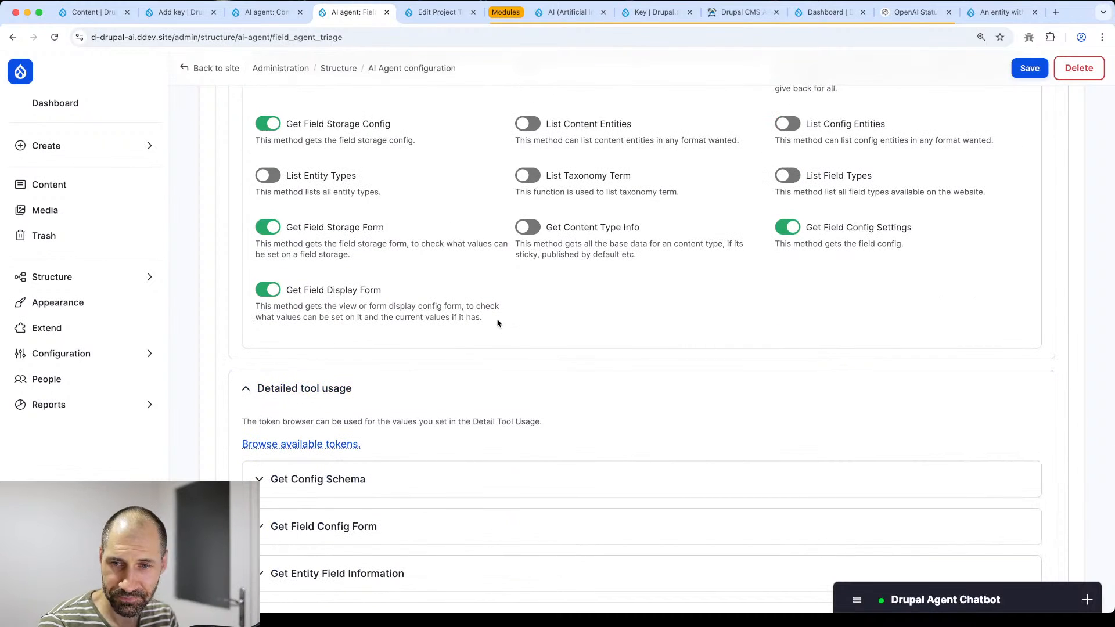
pyautogui.scroll(2, 377, 178)
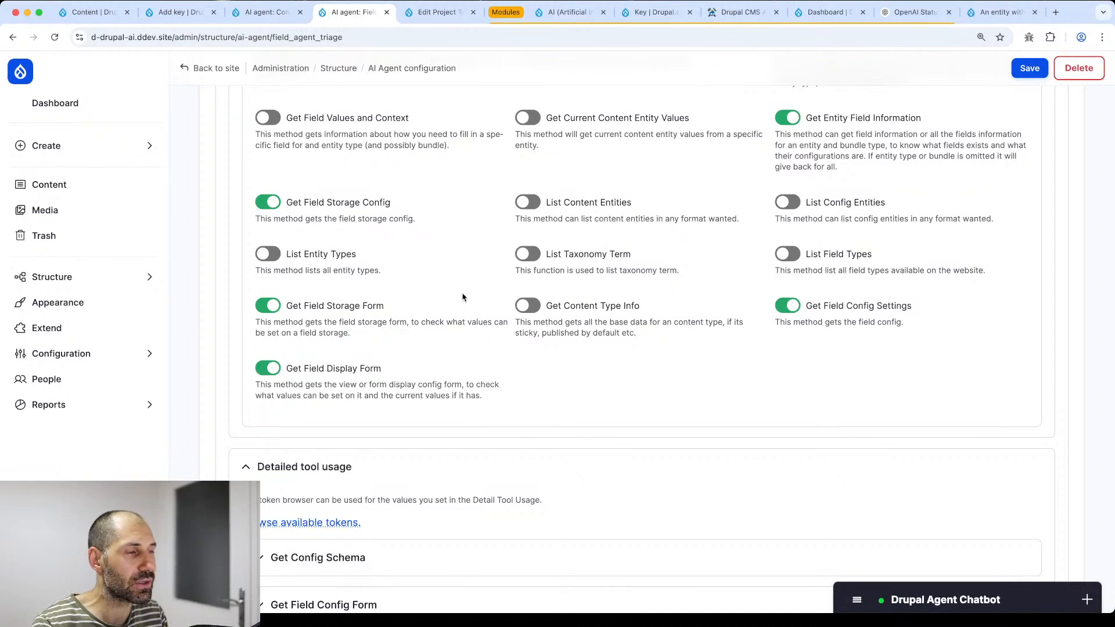
pyautogui.scroll(15, 471, 265)
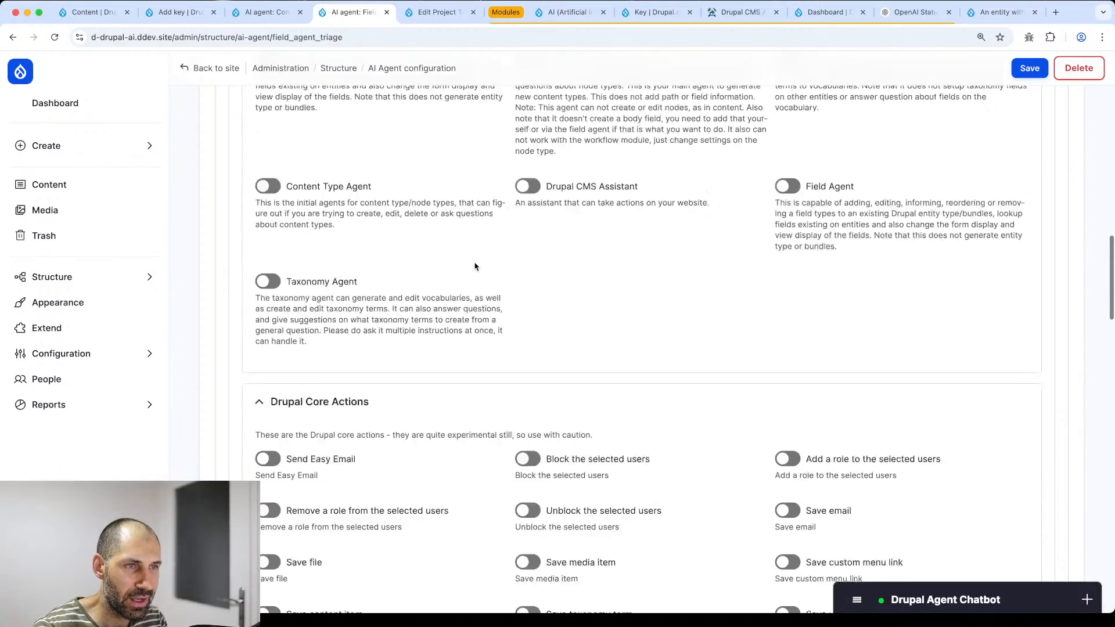
pyautogui.scroll(5, 475, 266)
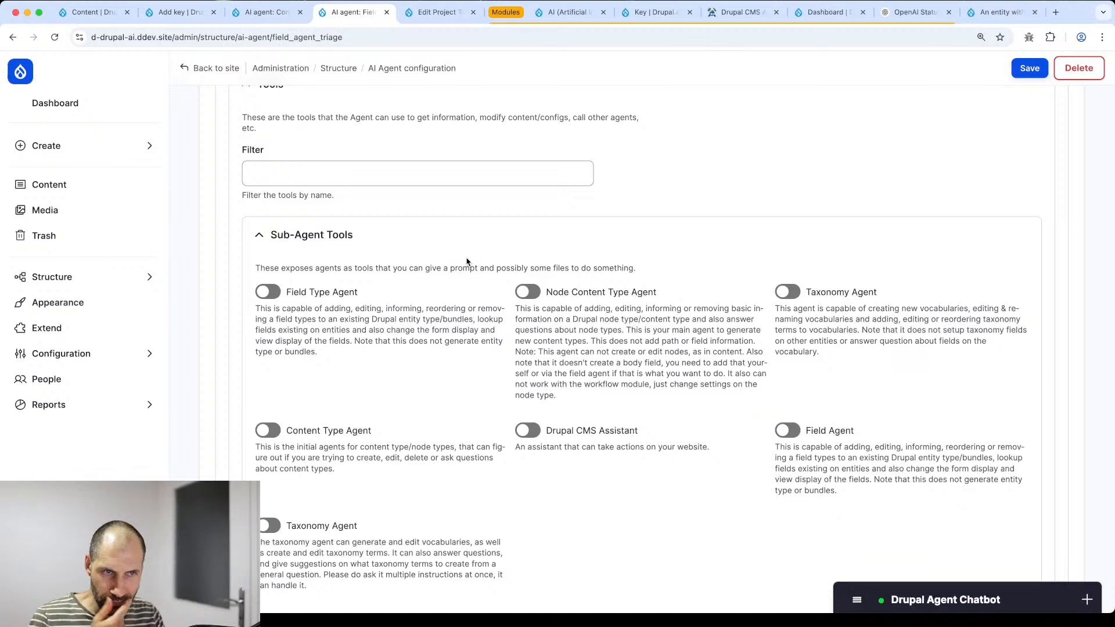
# - Filter the Extend module list by 'ai', then check and install the AI API Explorer module
pyautogui.click(46, 328)
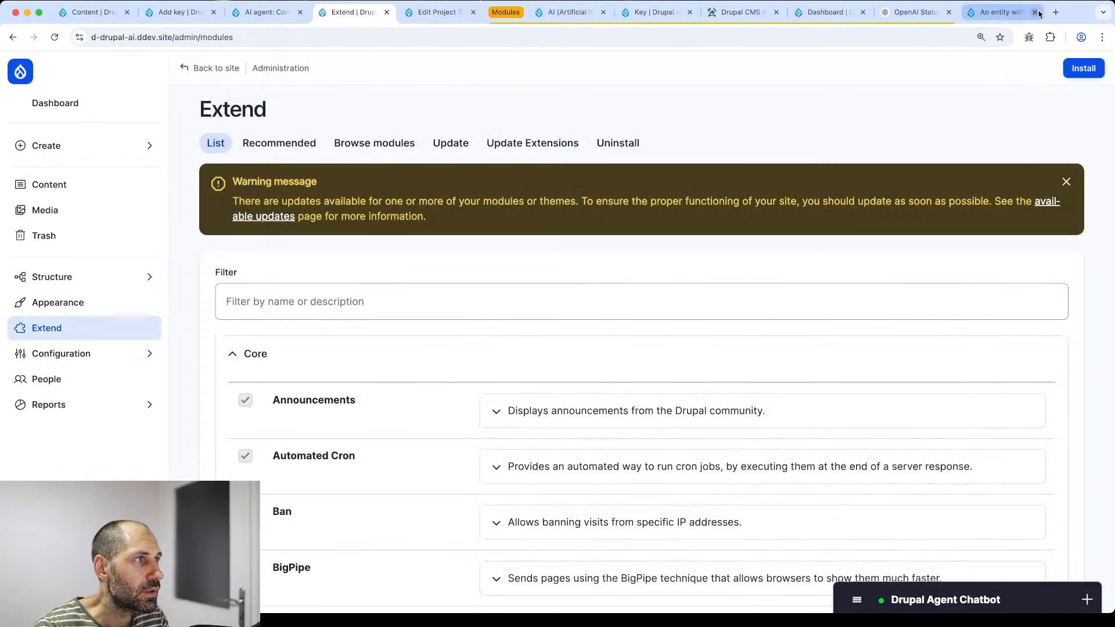
pyautogui.click(543, 12)
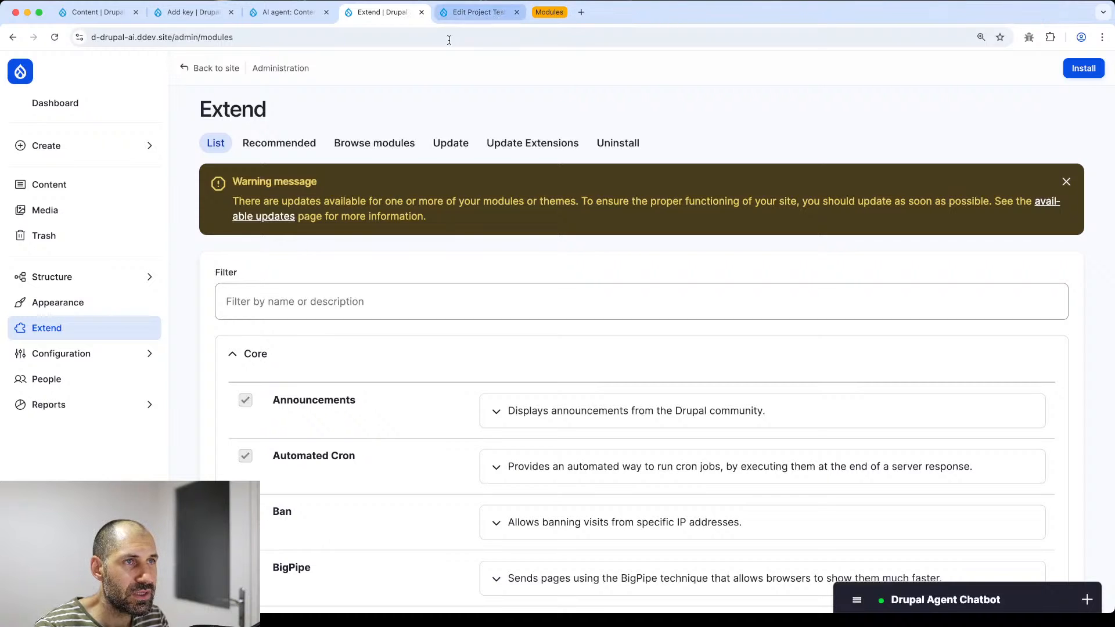
pyautogui.click(351, 300)
pyautogui.write('ai')
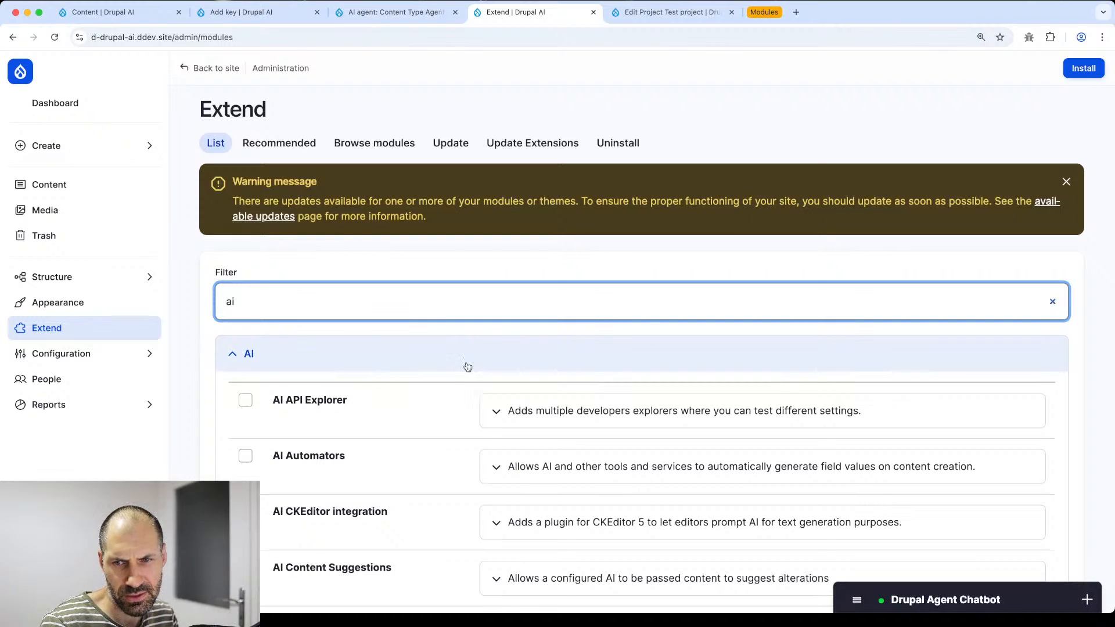
pyautogui.scroll(-9, 380, 356)
pyautogui.scroll(5, 386, 363)
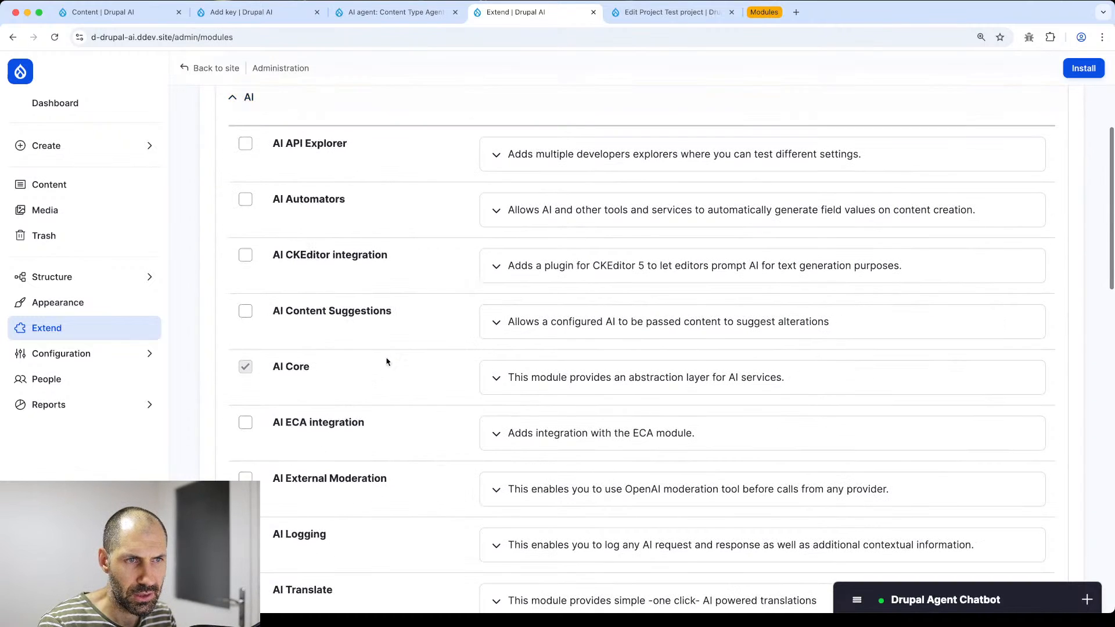
pyautogui.click(302, 146)
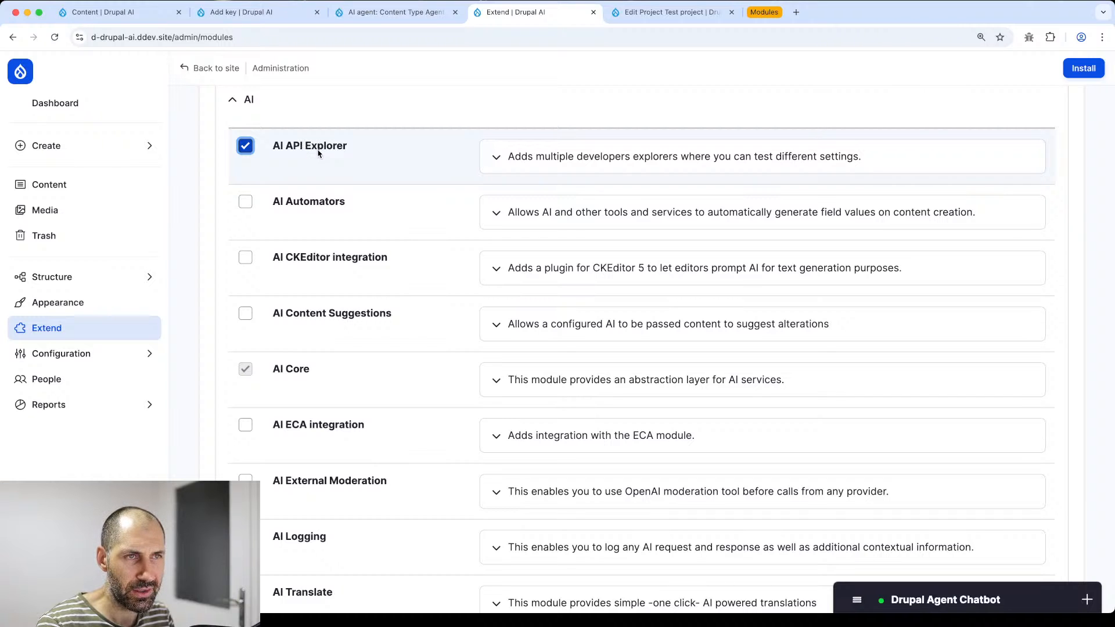
pyautogui.scroll(-10, 318, 152)
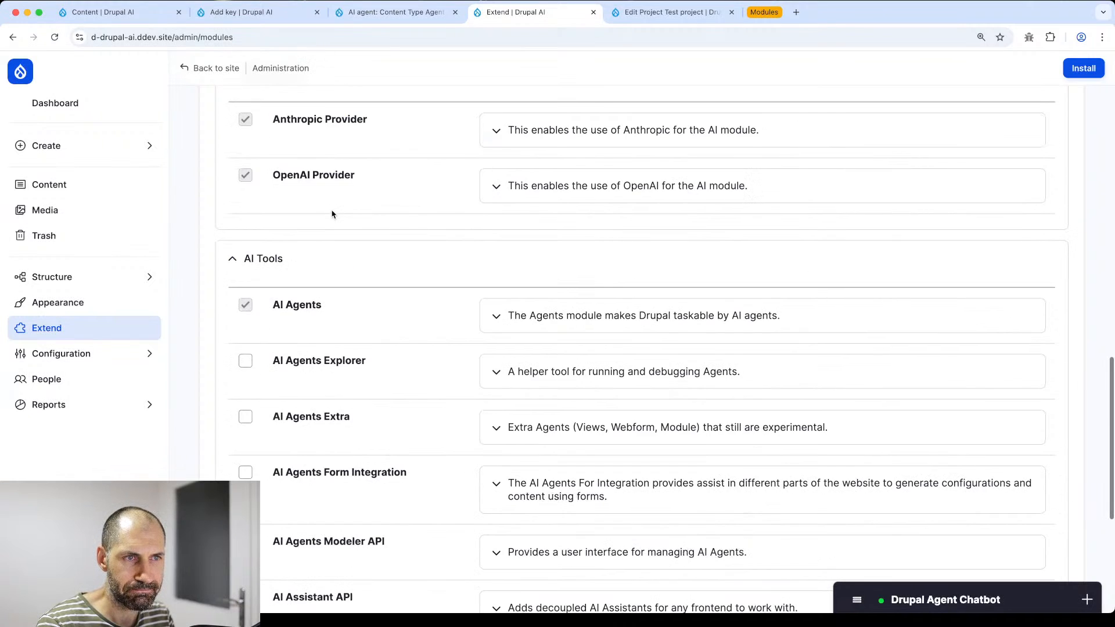
pyautogui.scroll(5, 332, 214)
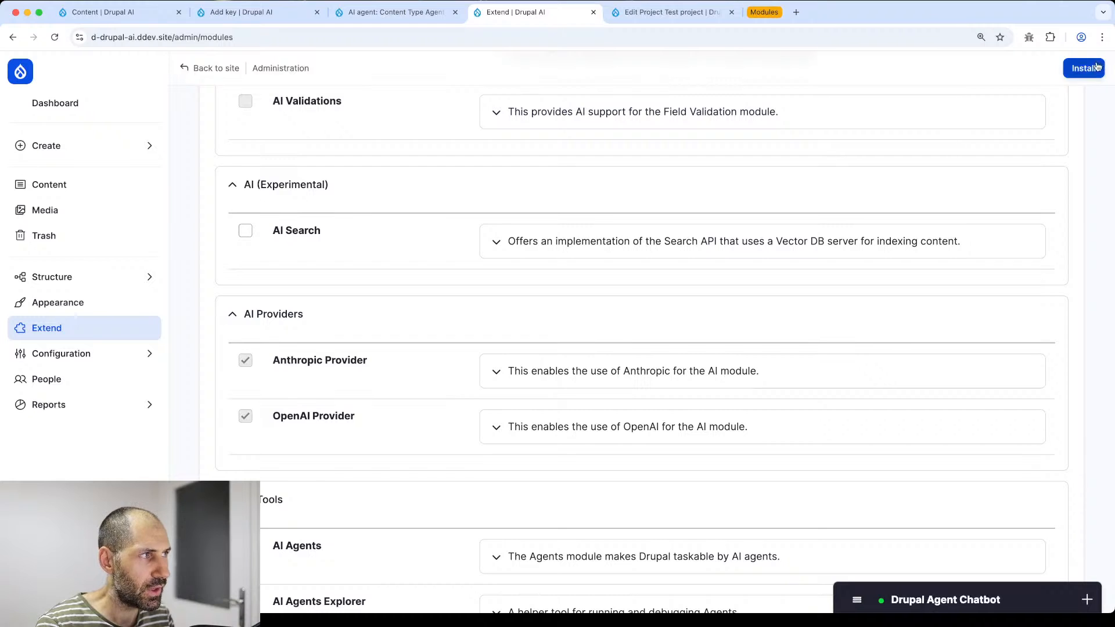
pyautogui.click(1090, 69)
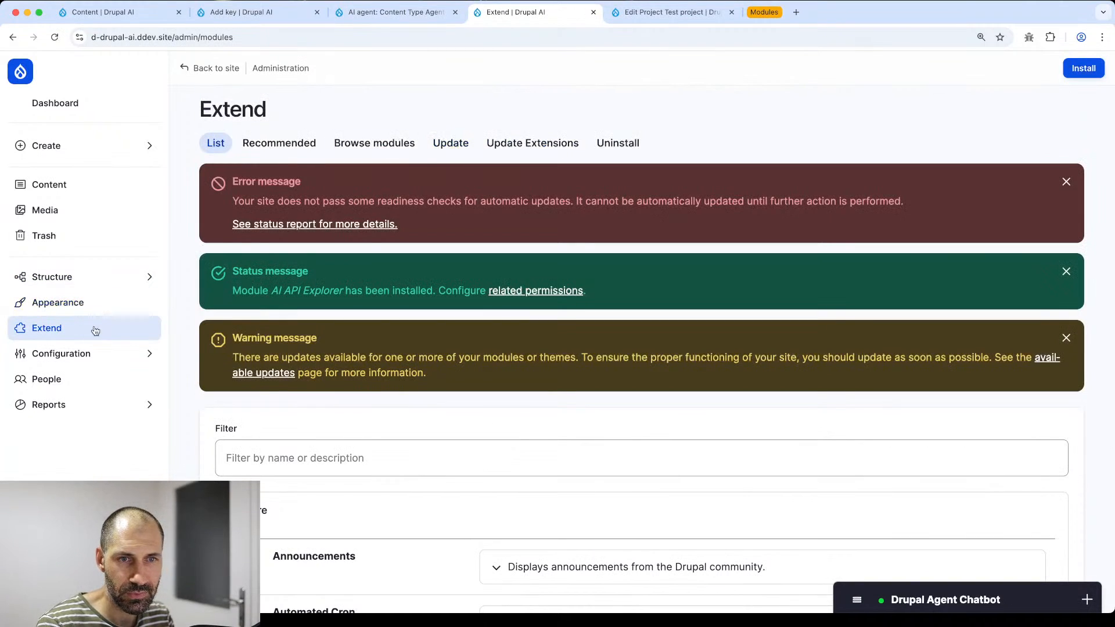
pyautogui.click(92, 355)
# - Open the Chat Generation Explorer from Configuration > AI > AI API Explorer
pyautogui.click(244, 349)
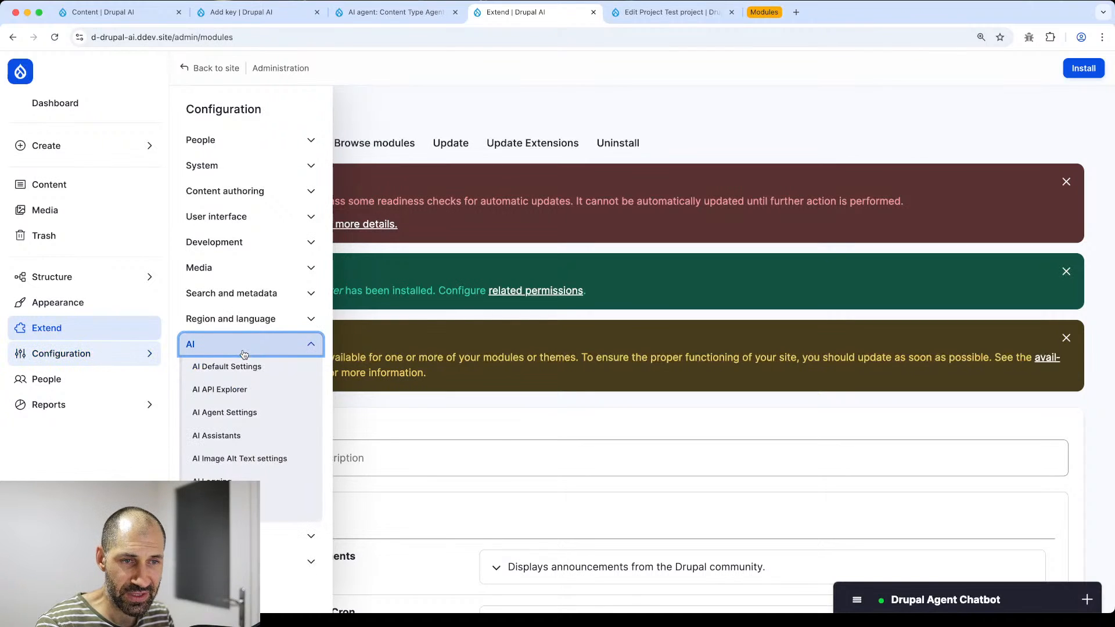
pyautogui.click(241, 389)
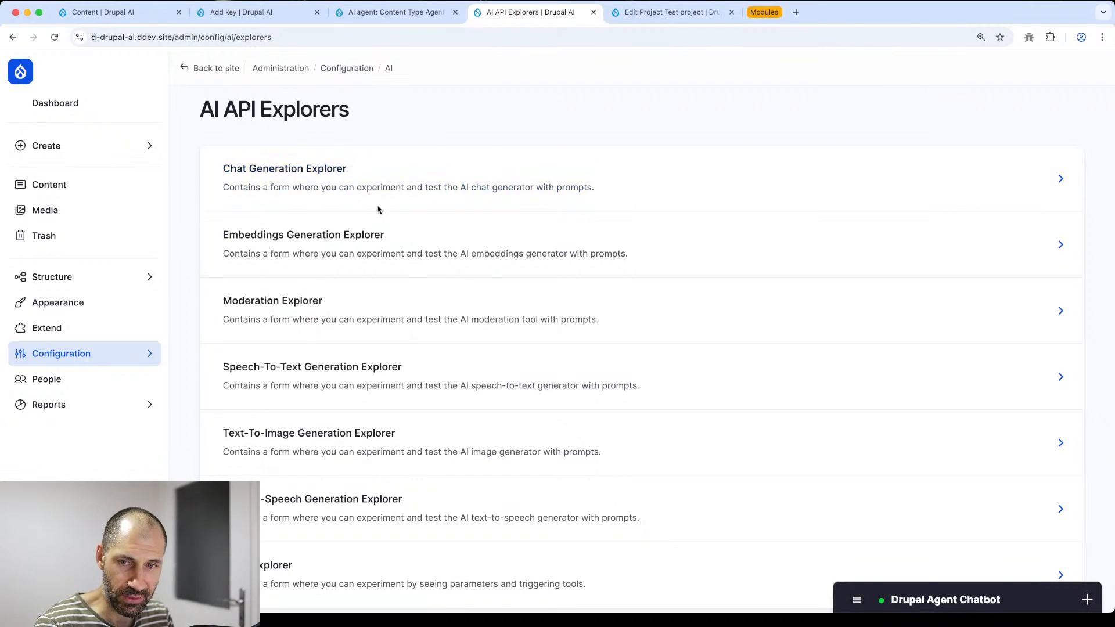
pyautogui.scroll(-2, 361, 201)
pyautogui.scroll(2, 343, 185)
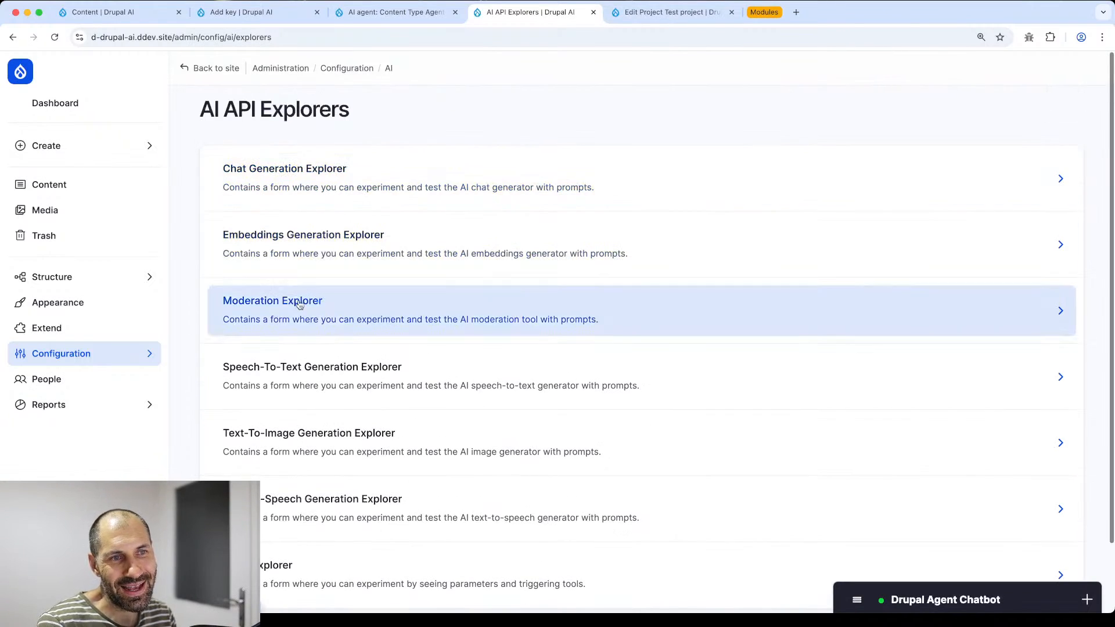
pyautogui.scroll(-2, 294, 501)
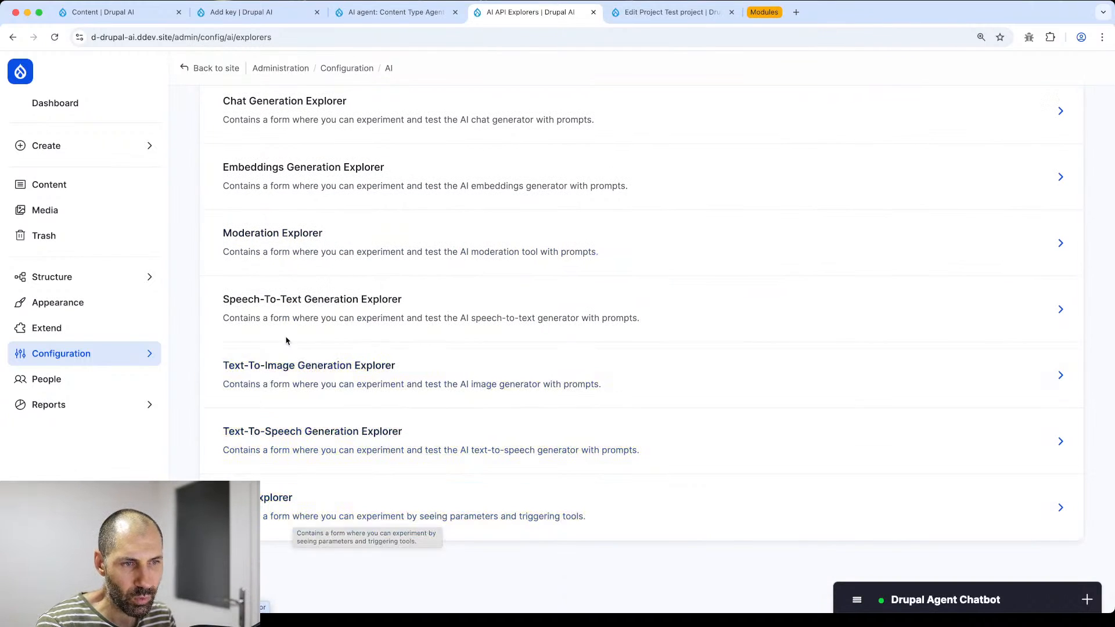
pyautogui.scroll(2, 287, 325)
pyautogui.click(231, 182)
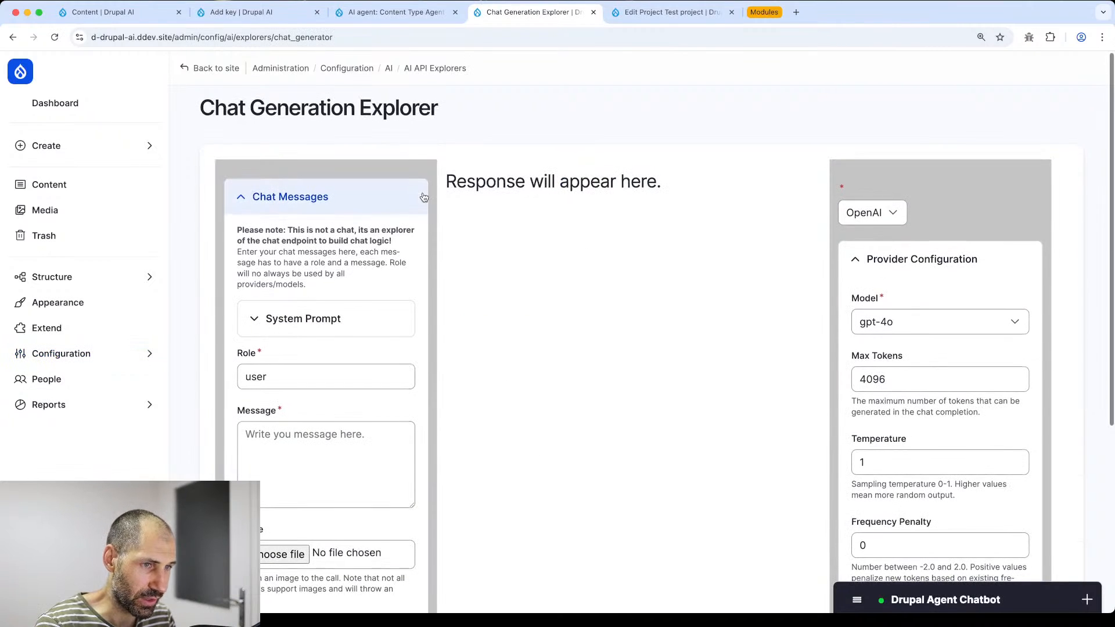
pyautogui.scroll(-1, 302, 348)
# - Enter 'hello' as the user chat message
pyautogui.click(308, 411)
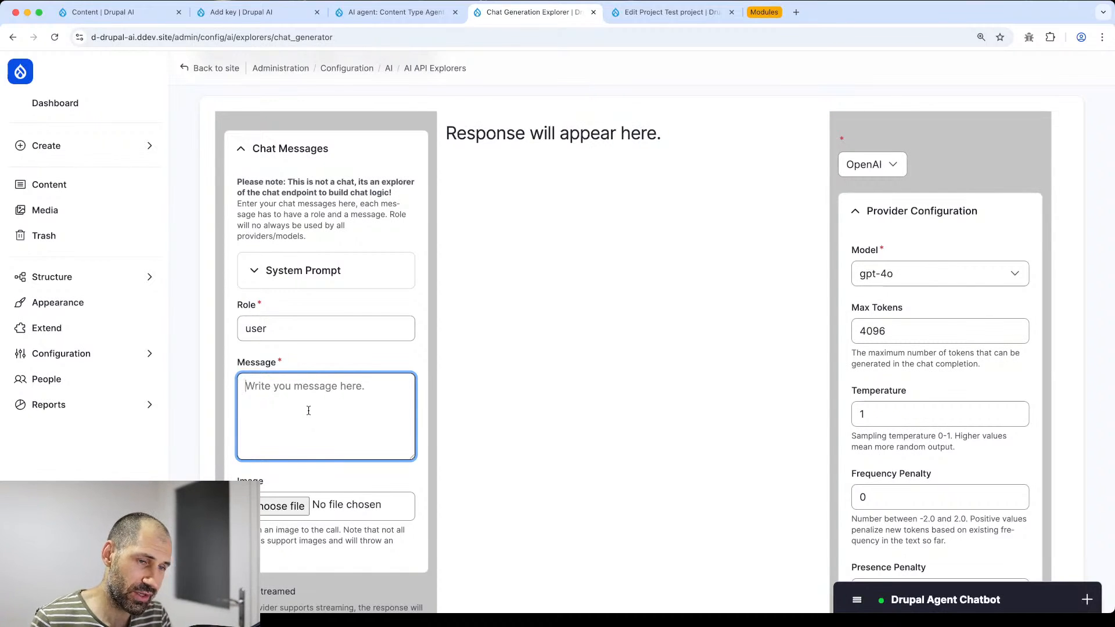
pyautogui.write('hello')
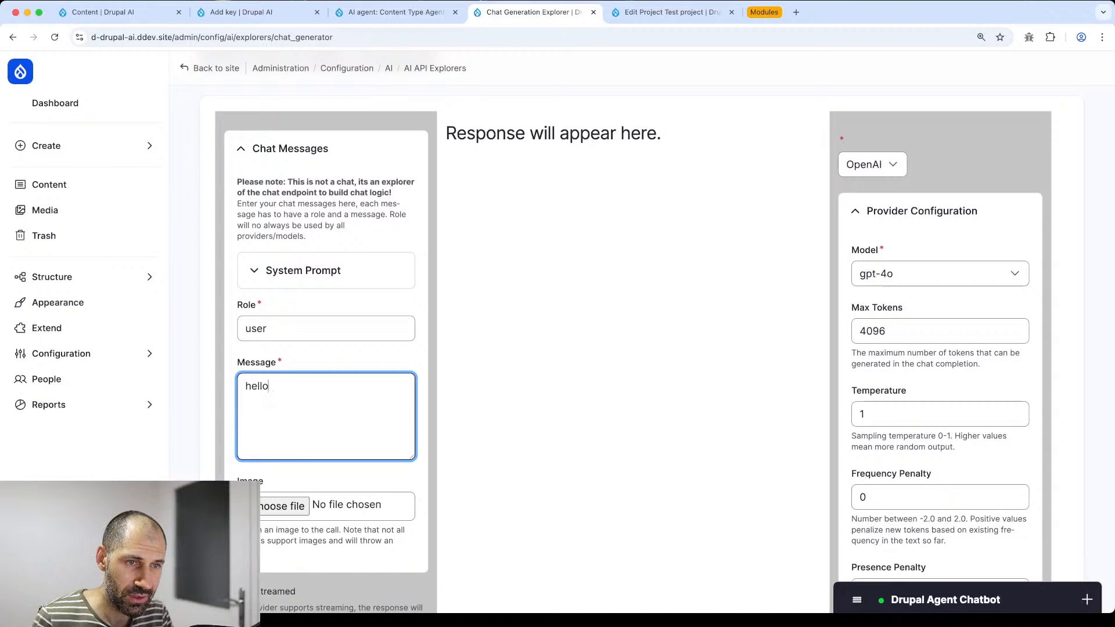
pyautogui.press('Return')
pyautogui.scroll(-4, 391, 413)
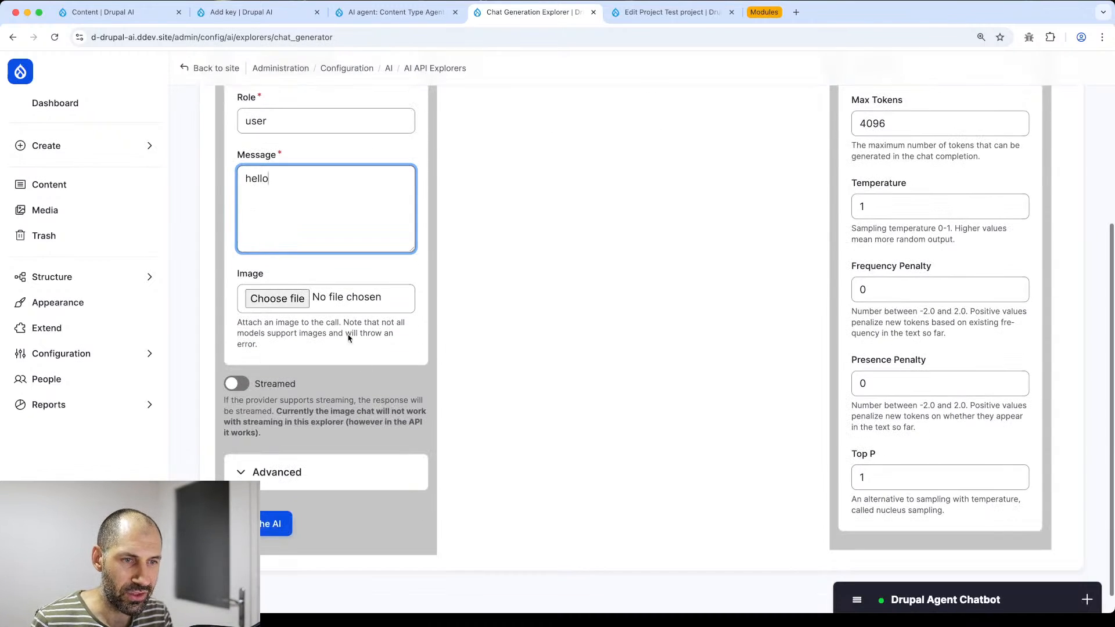
pyautogui.scroll(2, 931, 206)
pyautogui.scroll(1, 924, 191)
# - Keep gpt-4o as the model and send the message, getting 'Hello! How can I assist you today?'
pyautogui.click(916, 179)
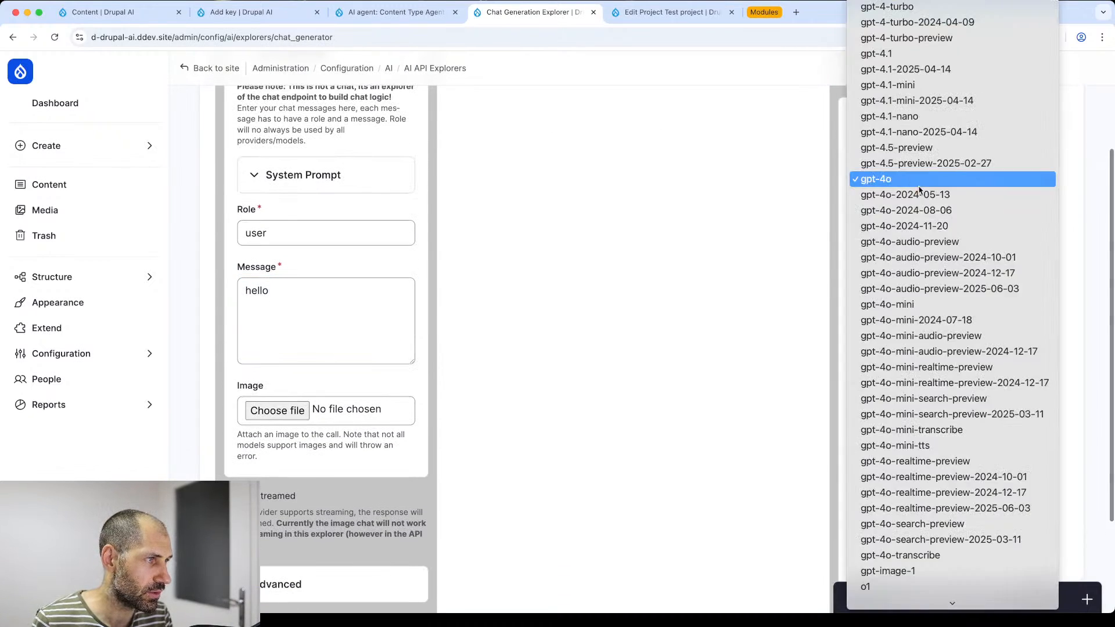
pyautogui.scroll(-3, 941, 299)
pyautogui.scroll(5, 950, 251)
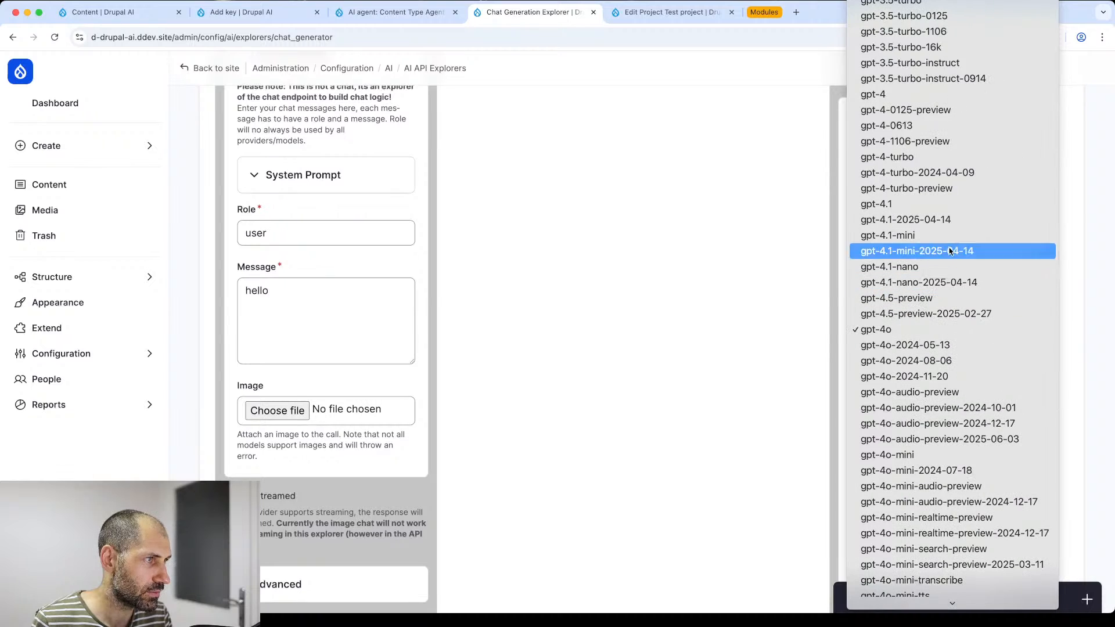
pyautogui.click(731, 274)
pyautogui.scroll(-1, 502, 431)
pyautogui.scroll(-2, 503, 431)
pyautogui.click(278, 517)
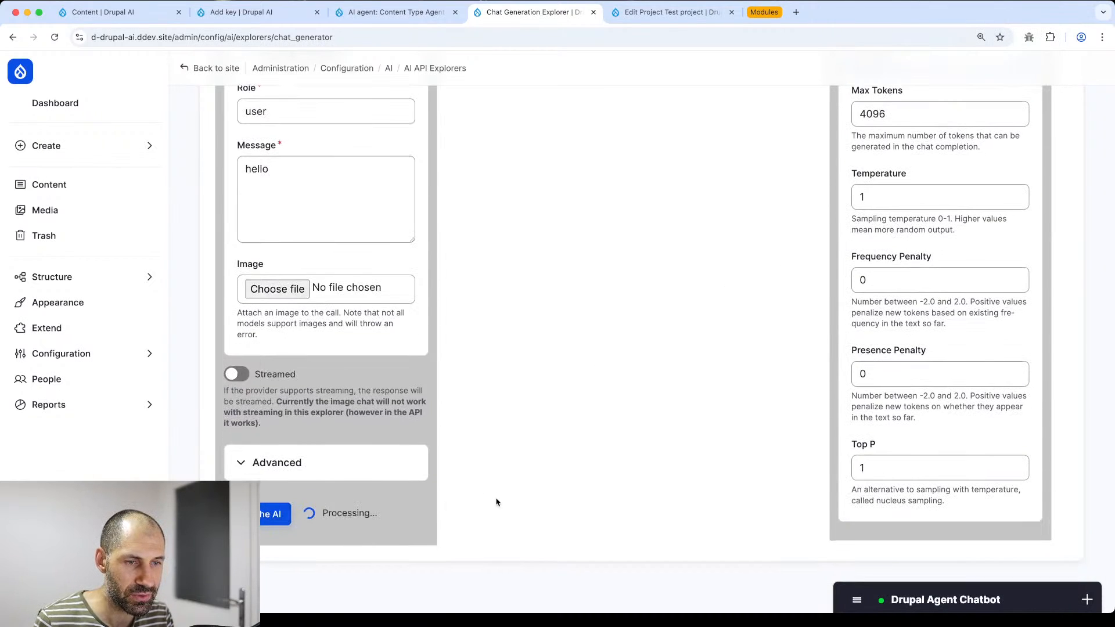
pyautogui.scroll(4, 501, 501)
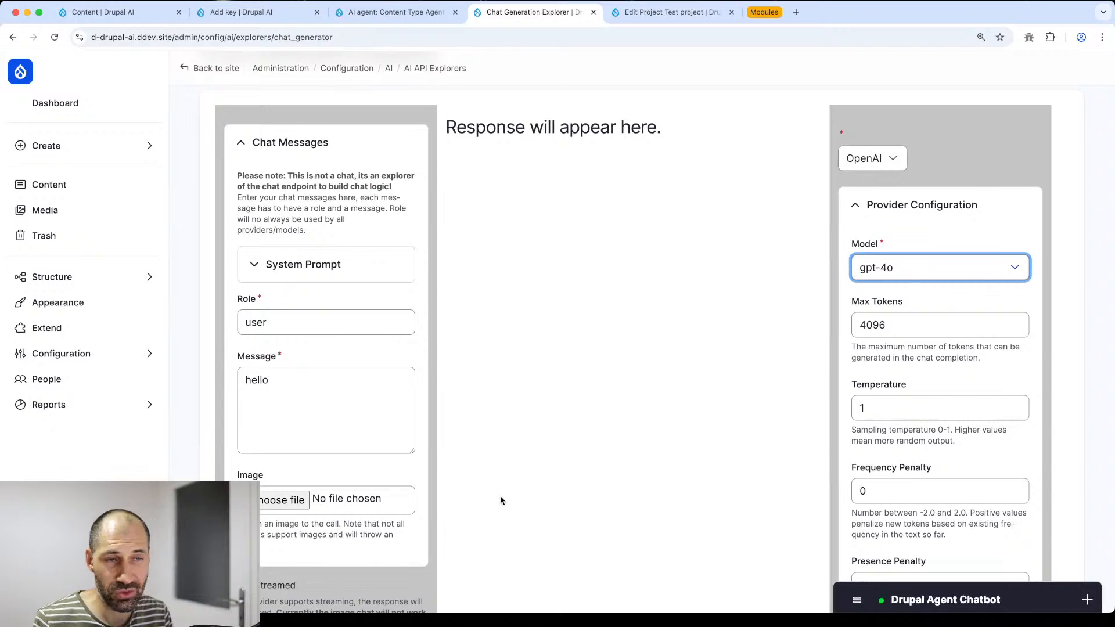
pyautogui.scroll(-4, 499, 498)
pyautogui.scroll(5, 523, 472)
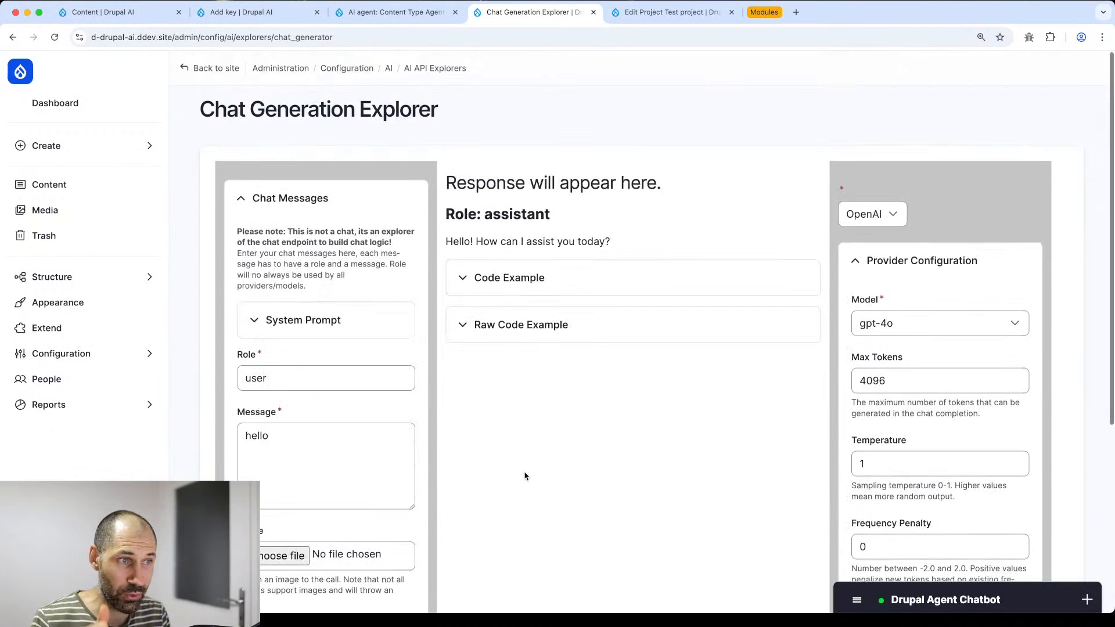
pyautogui.click(573, 321)
pyautogui.scroll(-3, 581, 291)
# - Expand the PHP Code Example and select its snippet for the hello request
pyautogui.click(554, 101)
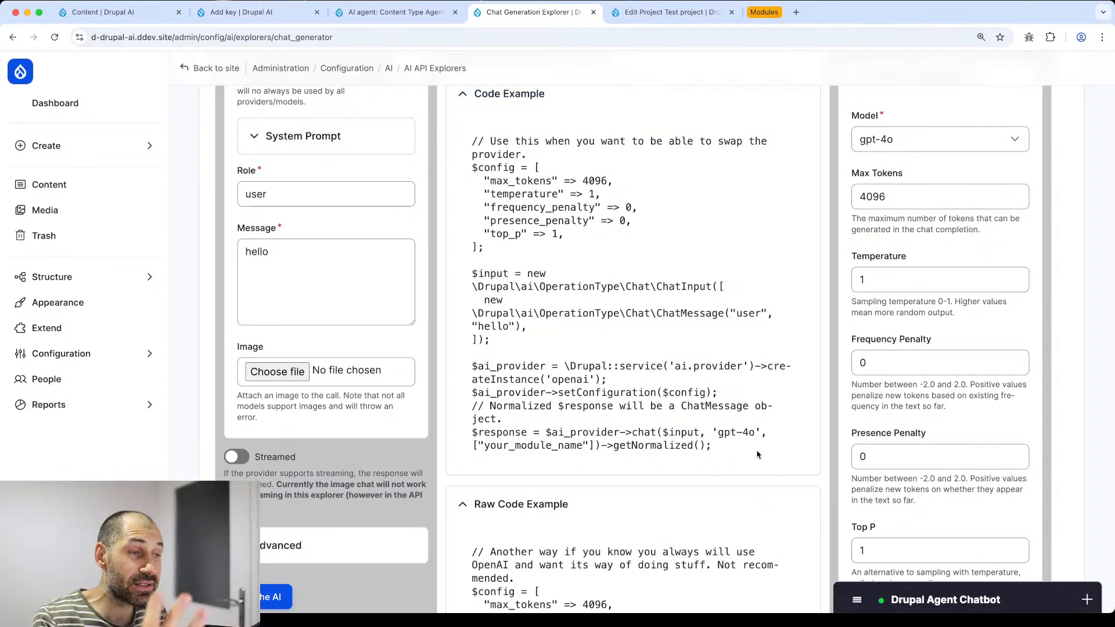
pyautogui.scroll(2, 729, 459)
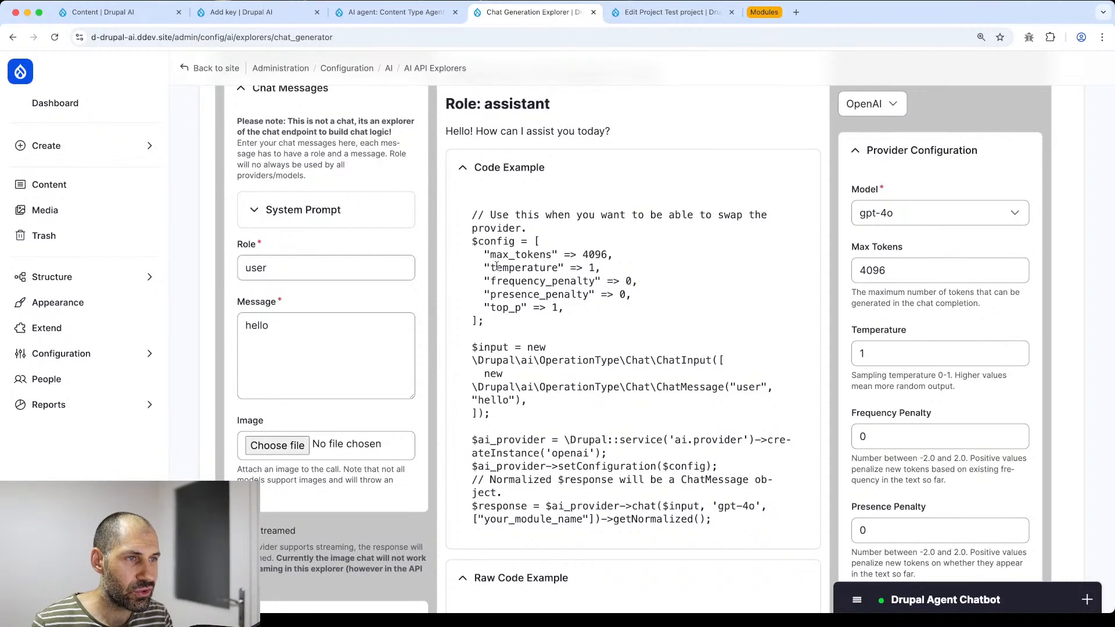
pyautogui.moveTo(474, 214); pyautogui.dragTo(731, 524)
pyautogui.scroll(-2, 732, 524)
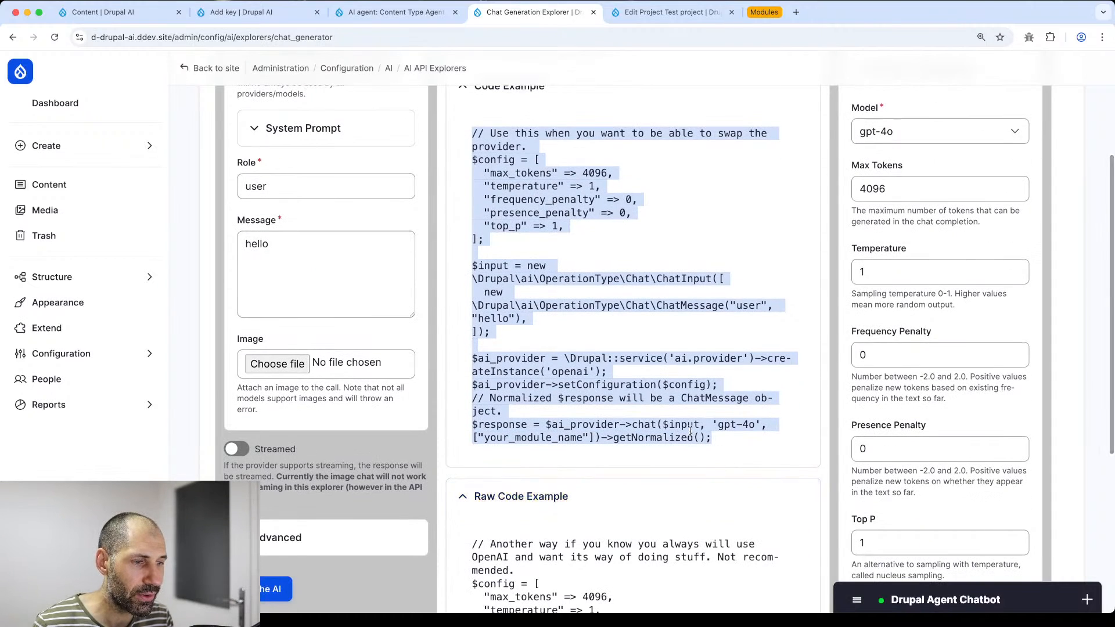
pyautogui.scroll(1, 668, 395)
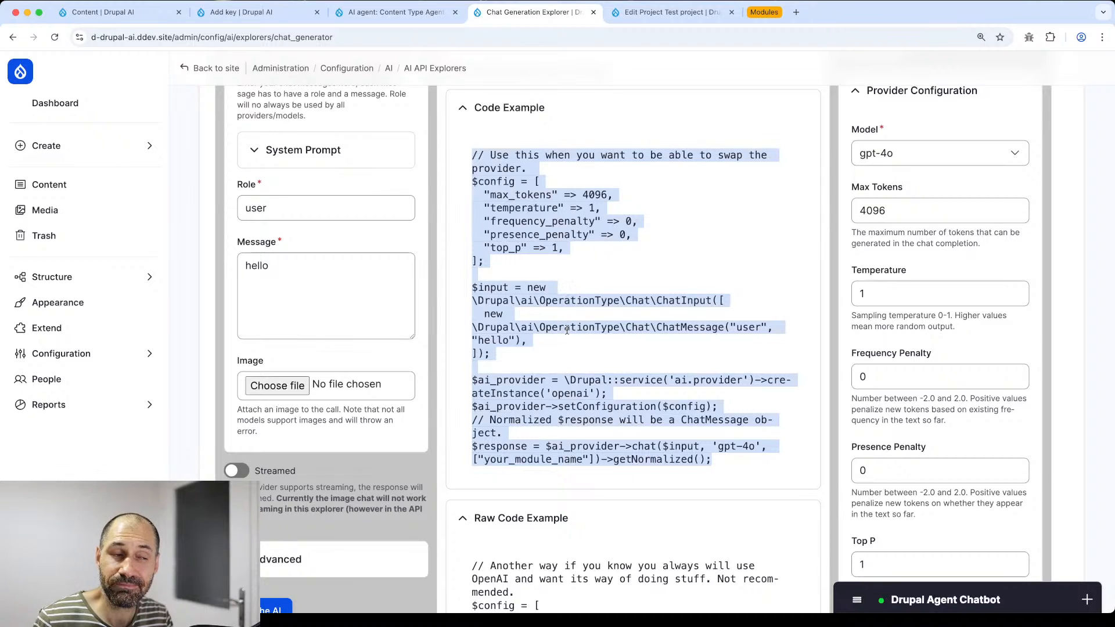
pyautogui.click(568, 401)
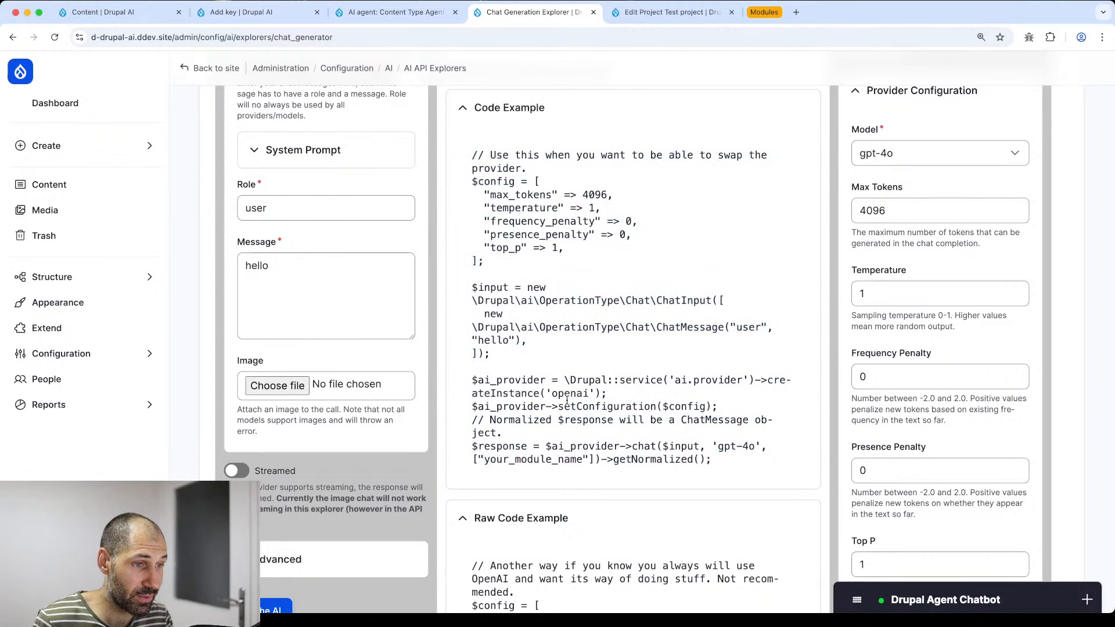
# - Select the Raw Code Example snippet, then return to the AI API Explorers list
pyautogui.scroll(-5, 563, 402)
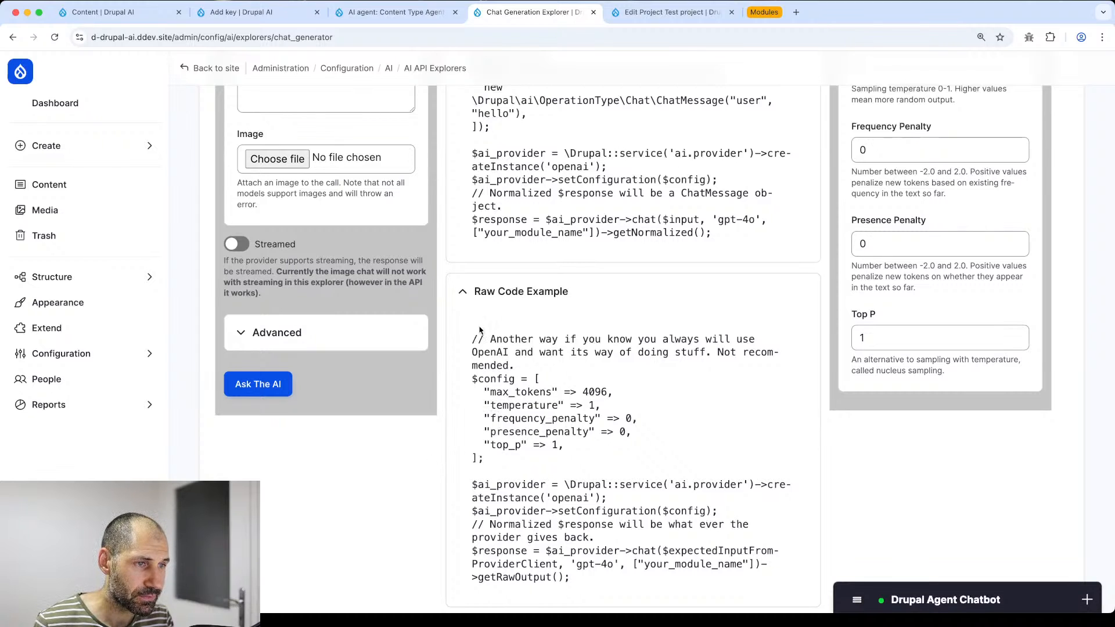
pyautogui.moveTo(480, 330); pyautogui.dragTo(733, 566)
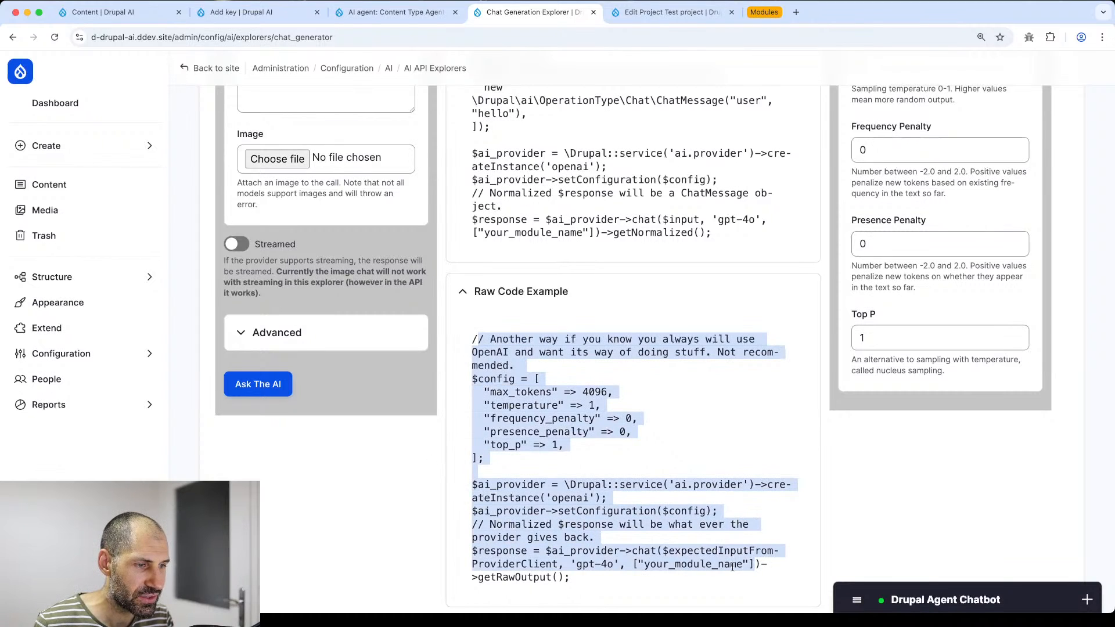
pyautogui.click(609, 586)
pyautogui.scroll(7, 610, 543)
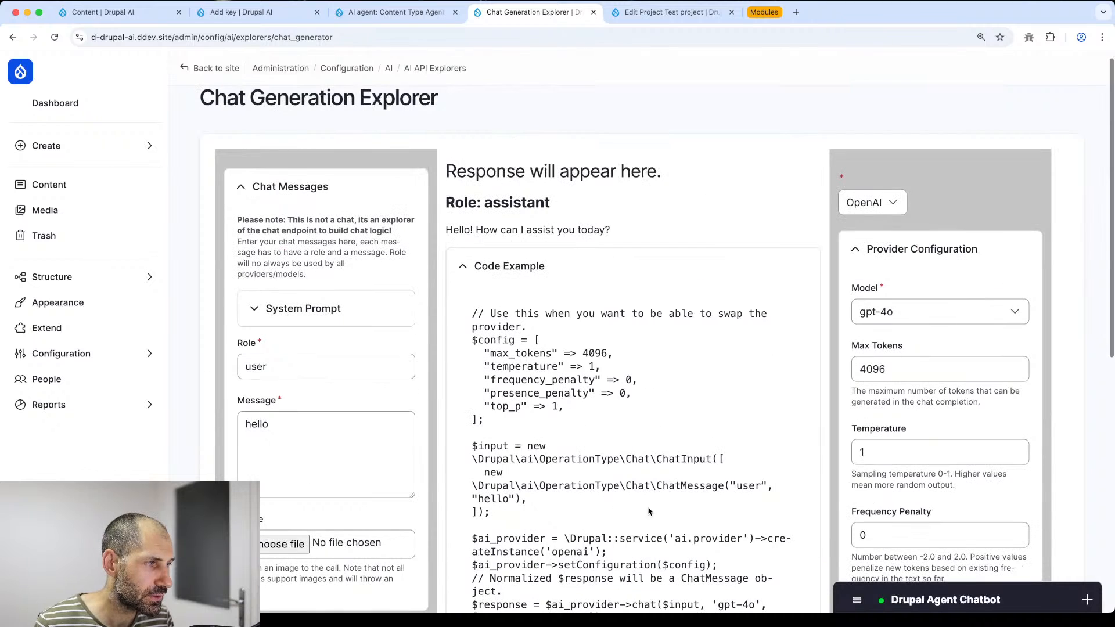
pyautogui.click(347, 309)
pyautogui.click(350, 311)
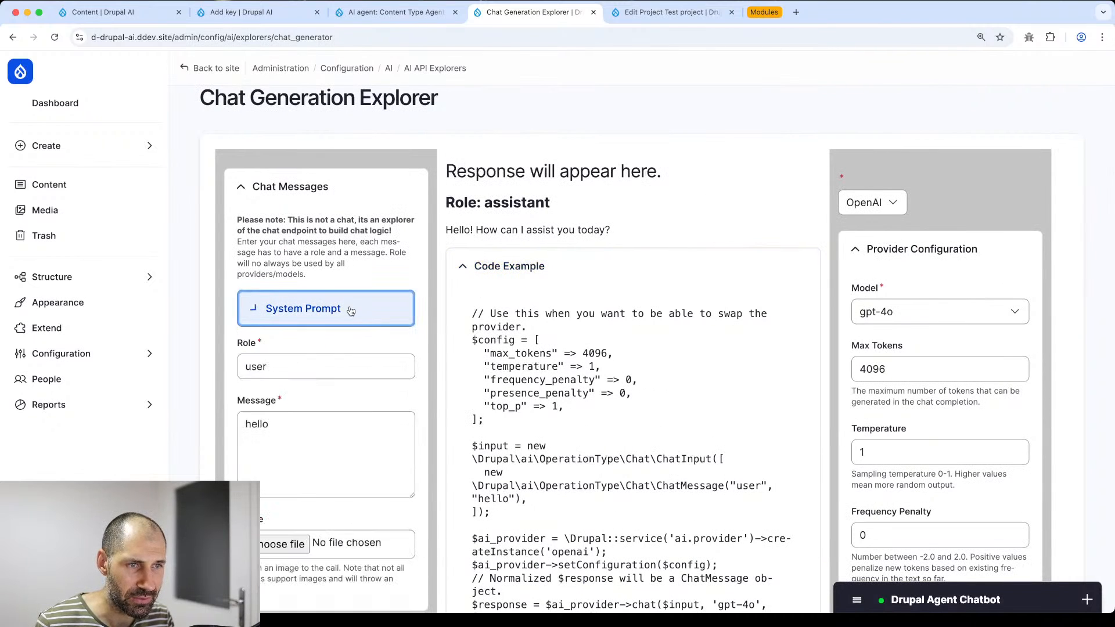
pyautogui.press('super+Left')
# - In the Tools Explorer, run the List Bundles (ai_agents) tool
pyautogui.scroll(-2, 325, 441)
pyautogui.click(302, 500)
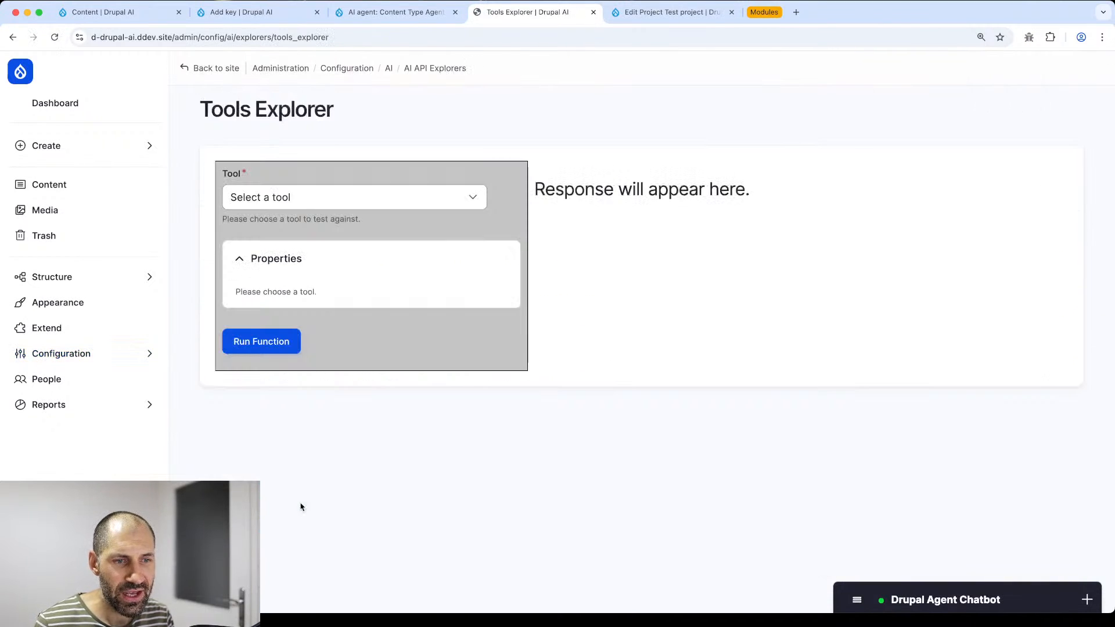
pyautogui.click(319, 199)
pyautogui.scroll(-5, 321, 203)
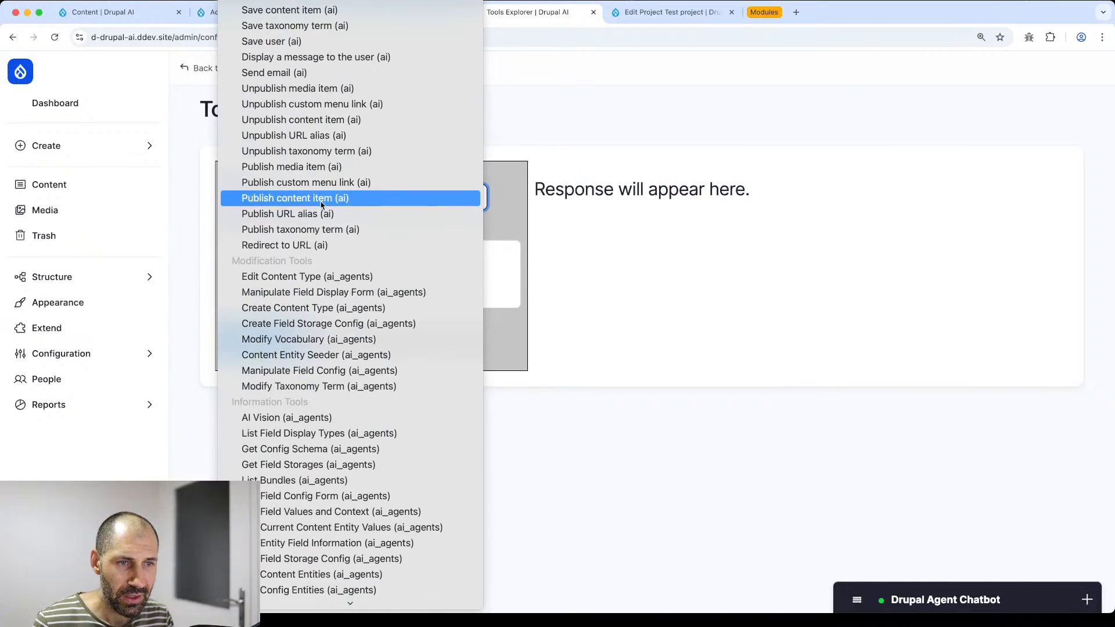
pyautogui.scroll(-5, 321, 203)
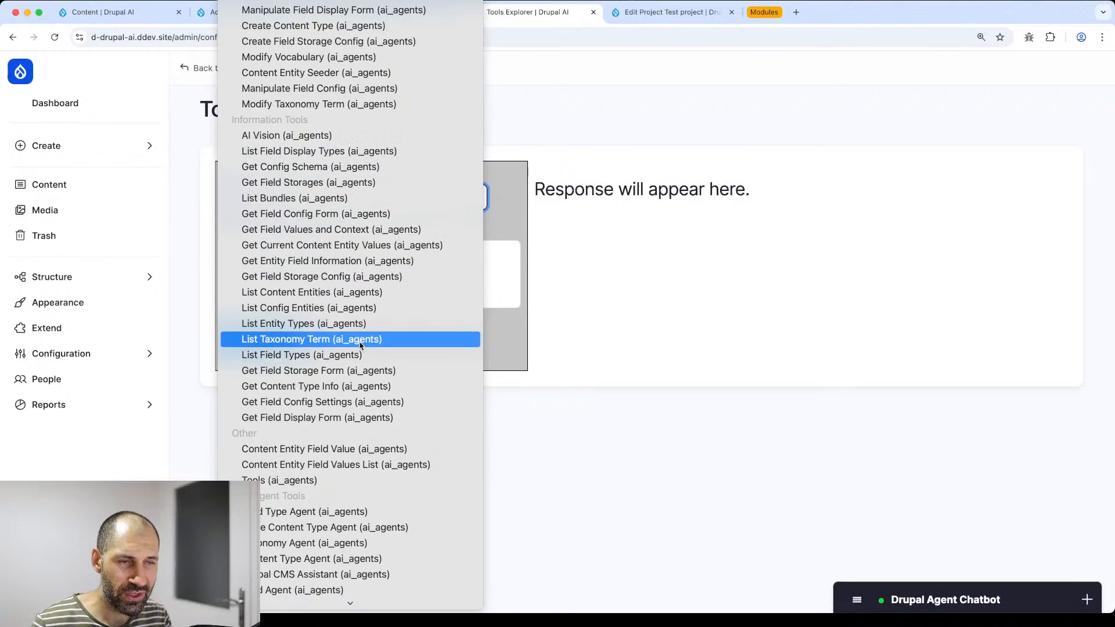
pyautogui.scroll(-1, 346, 476)
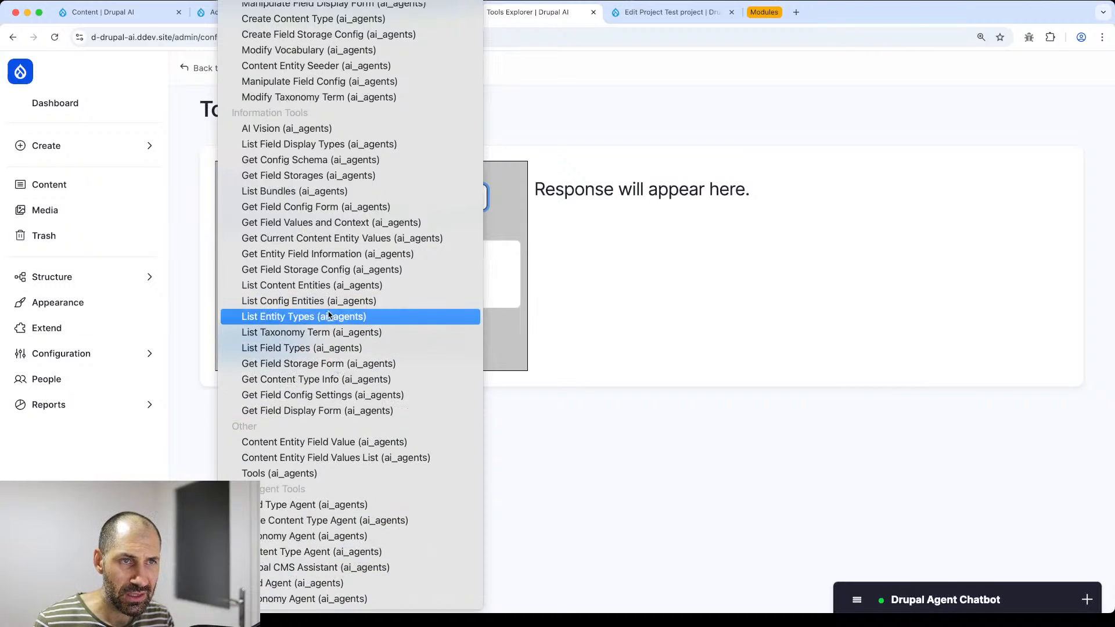
pyautogui.scroll(10, 329, 315)
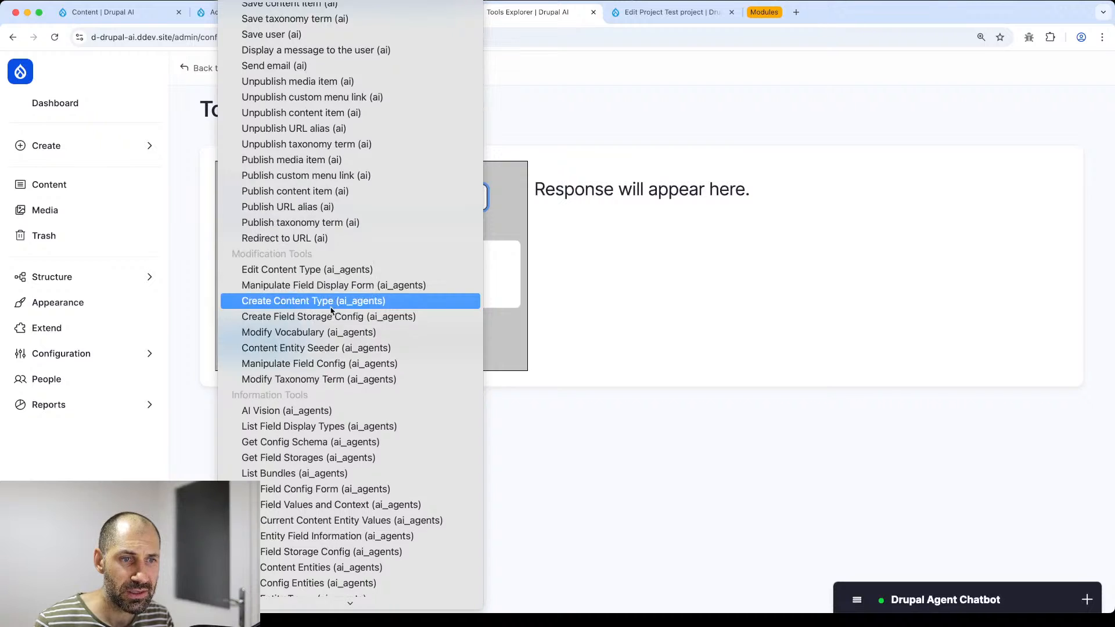
pyautogui.scroll(-6, 331, 311)
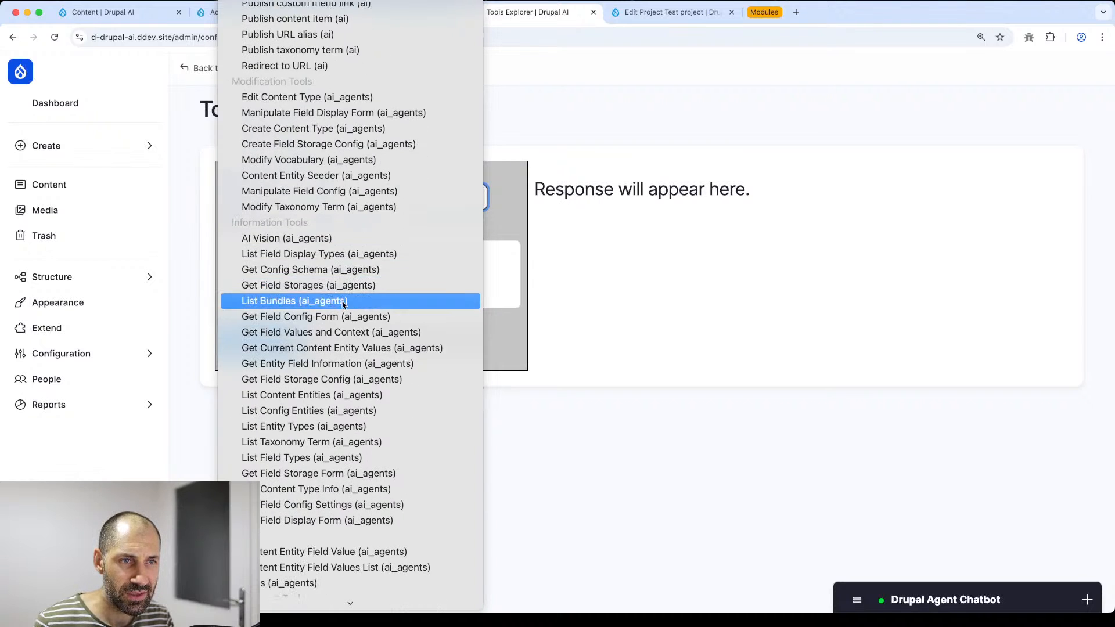
pyautogui.click(343, 301)
pyautogui.click(262, 451)
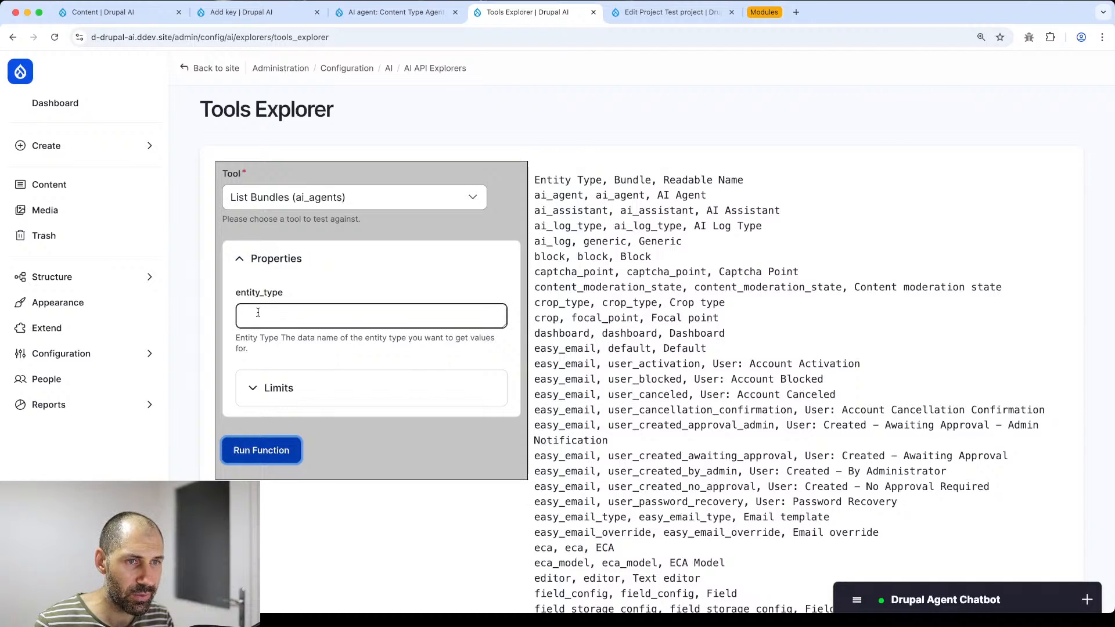
# - Review the returned entity types, bundles and readable names, including node project and task
pyautogui.scroll(-4, 655, 268)
pyautogui.scroll(-12, 655, 267)
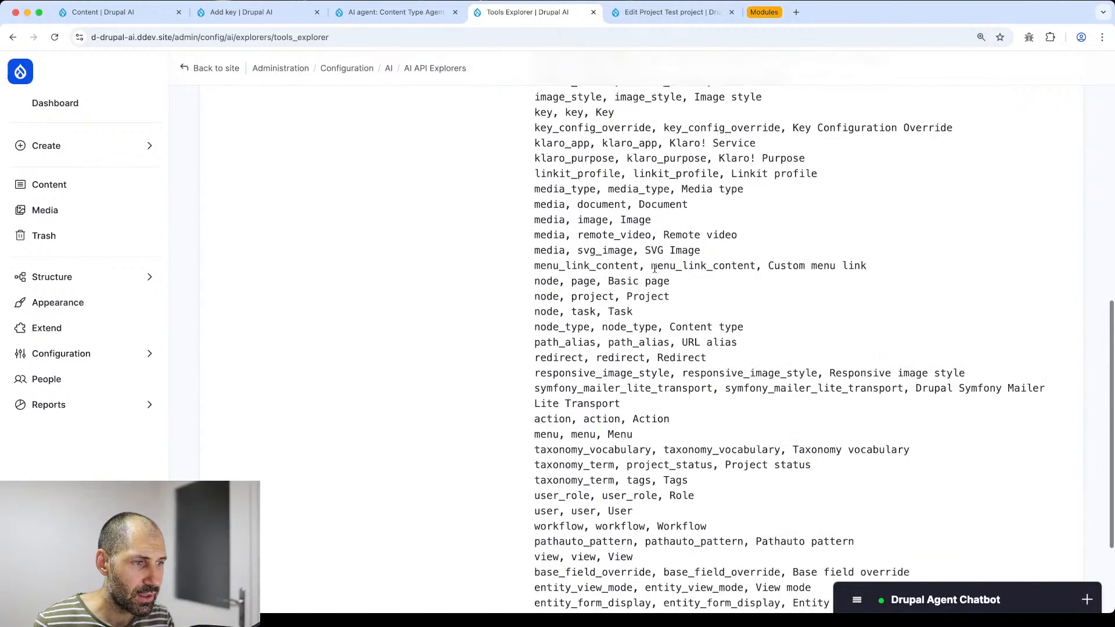
pyautogui.scroll(16, 395, 366)
pyautogui.click(343, 390)
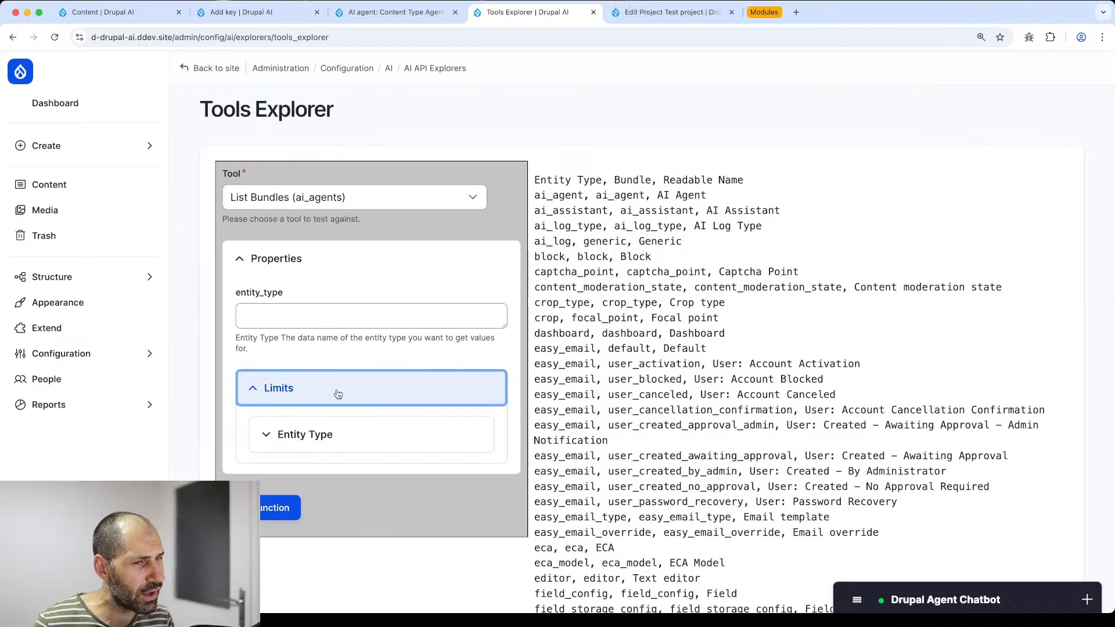
pyautogui.click(340, 388)
pyautogui.click(358, 201)
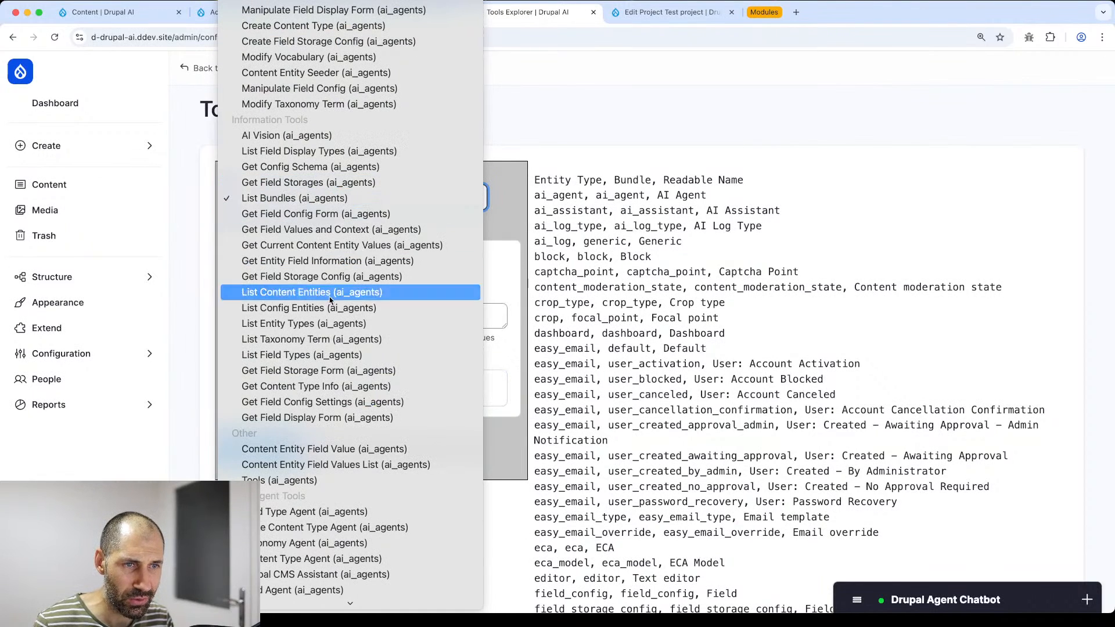
# - Run List Entity Types with type_of_entity set to content and select the listed types
pyautogui.click(325, 323)
pyautogui.click(288, 315)
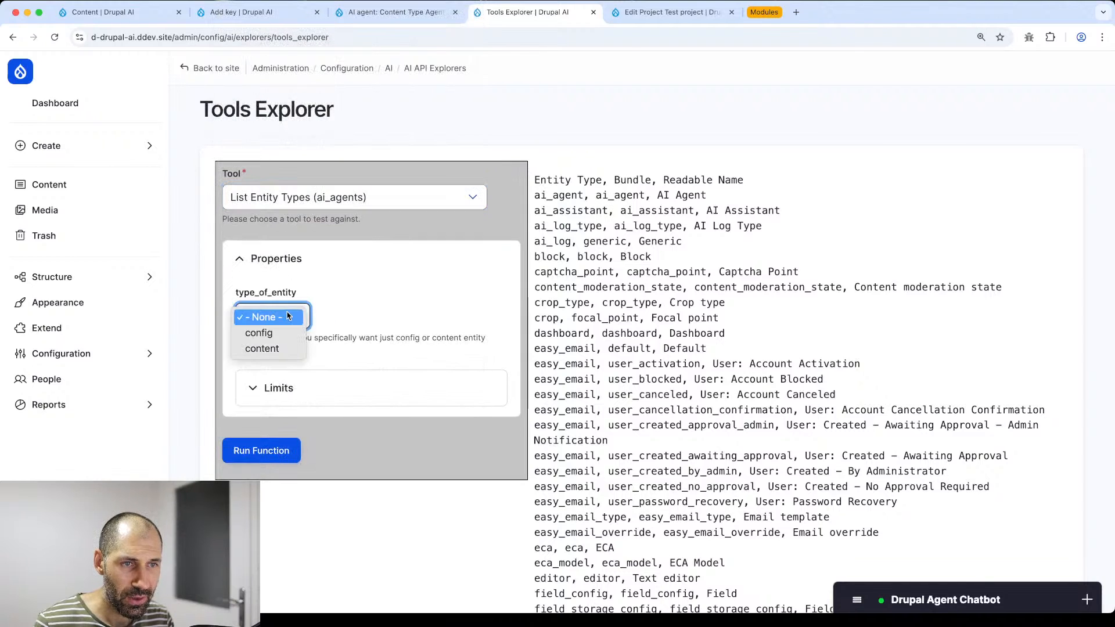
pyautogui.click(284, 350)
pyautogui.click(256, 453)
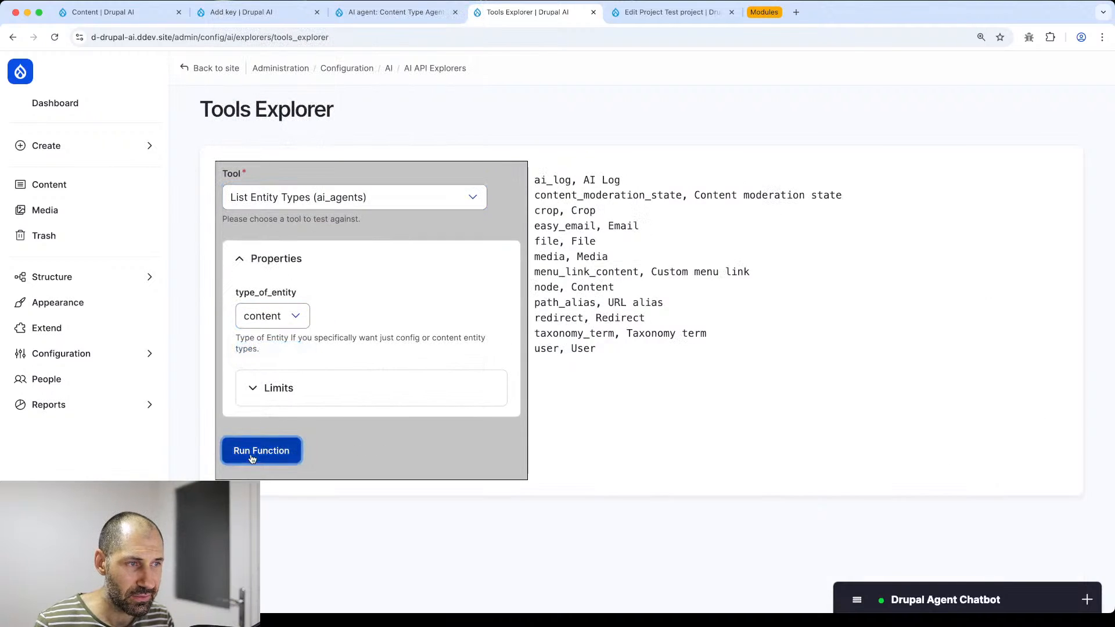
pyautogui.moveTo(534, 177); pyautogui.dragTo(664, 335)
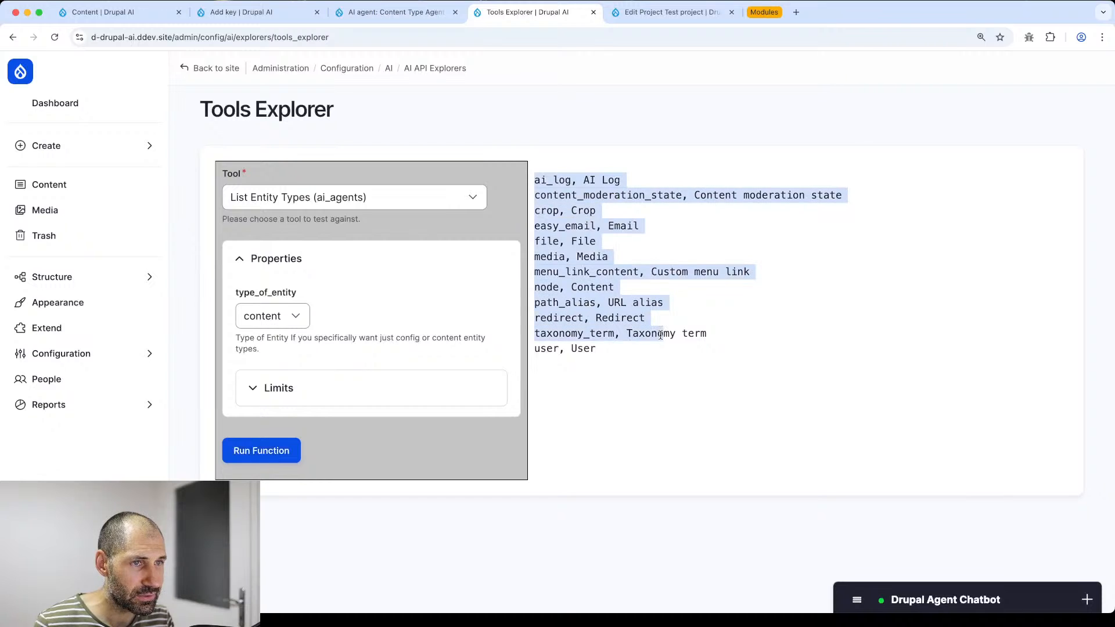
# - Load the Content Entity Seeder tool and look at its entity_array input
pyautogui.click(453, 197)
pyautogui.scroll(4, 401, 255)
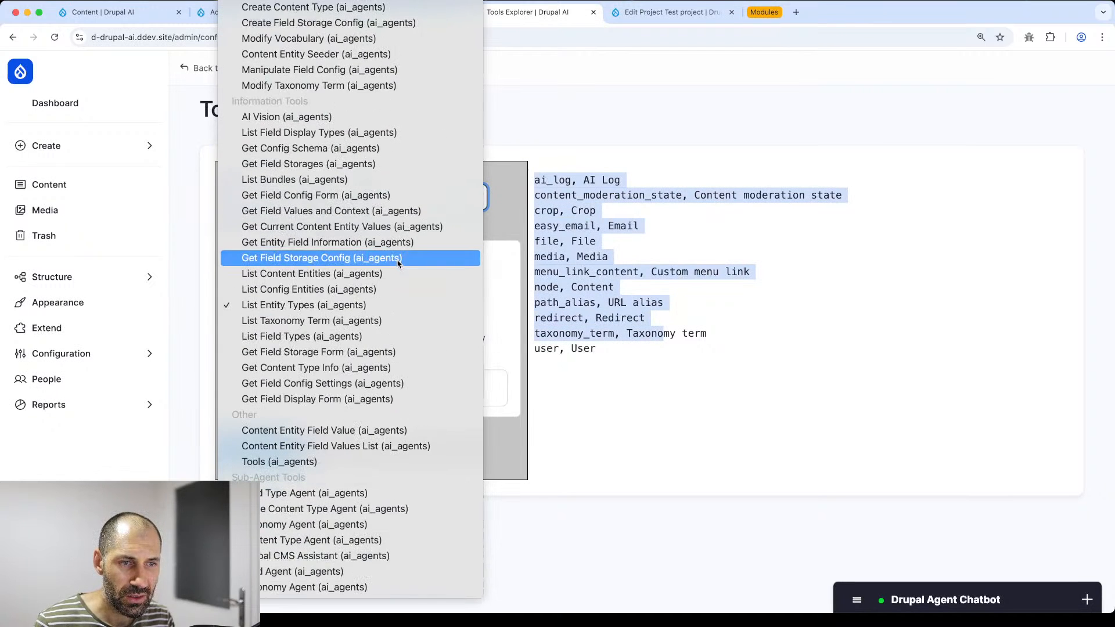
pyautogui.scroll(1, 399, 262)
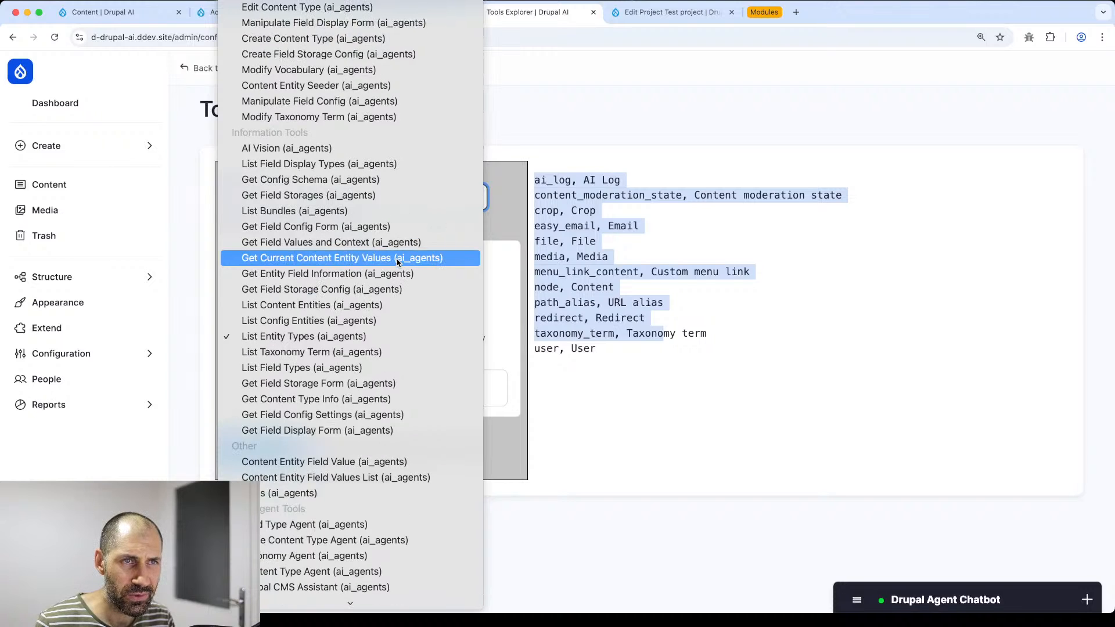
pyautogui.scroll(4, 398, 263)
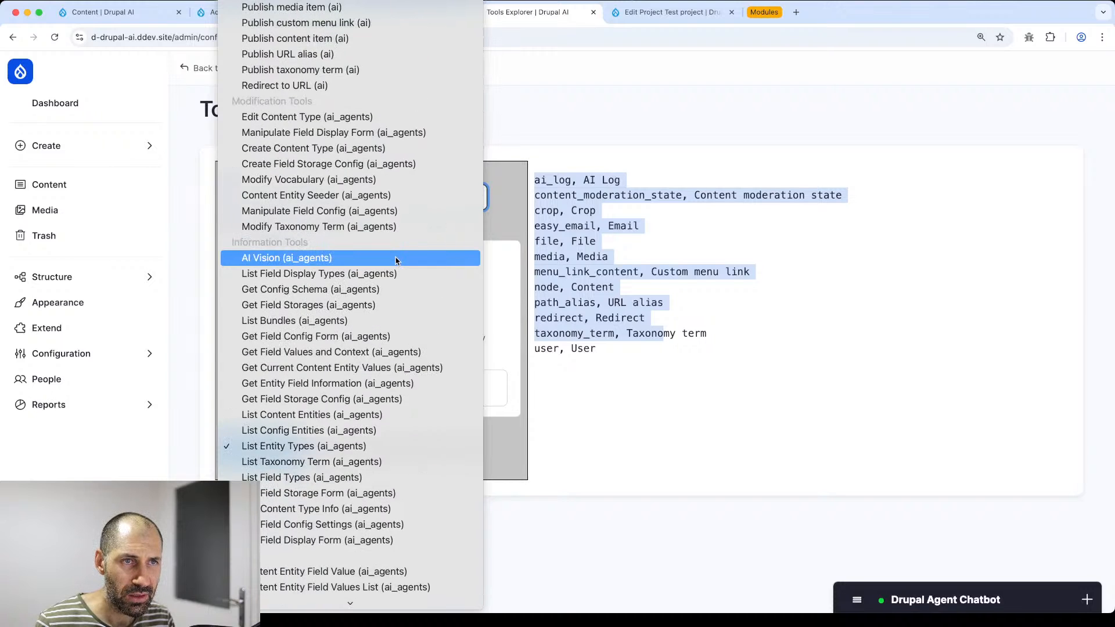
pyautogui.click(389, 195)
pyautogui.scroll(-5, 338, 355)
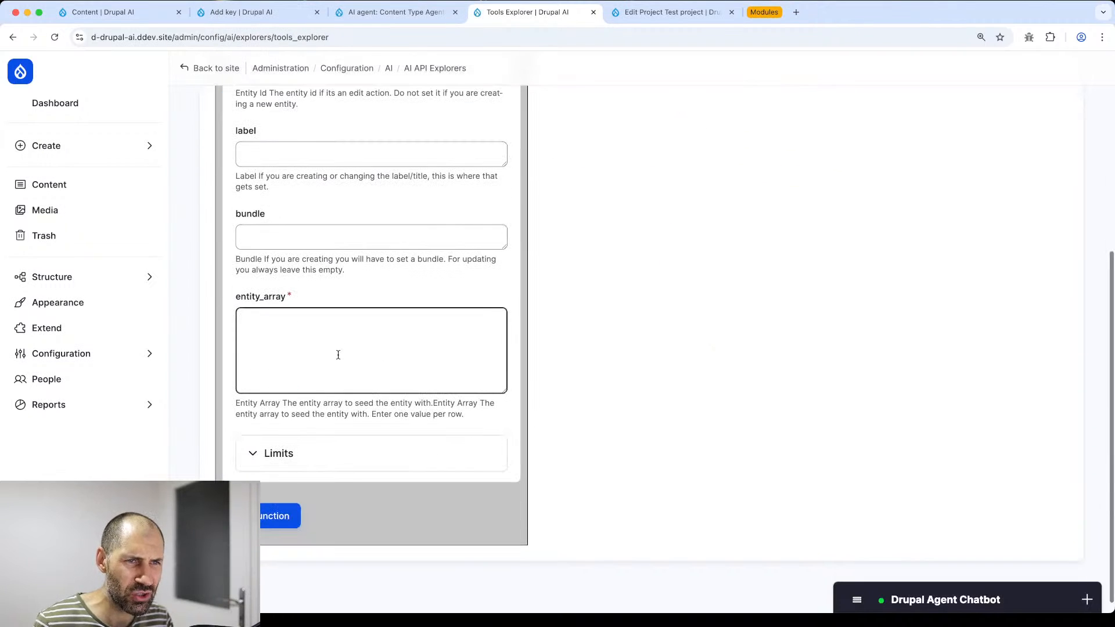
pyautogui.click(338, 355)
pyautogui.scroll(5, 338, 355)
# - Switch the tool to Content Type Agent (ai_agents)
pyautogui.click(340, 196)
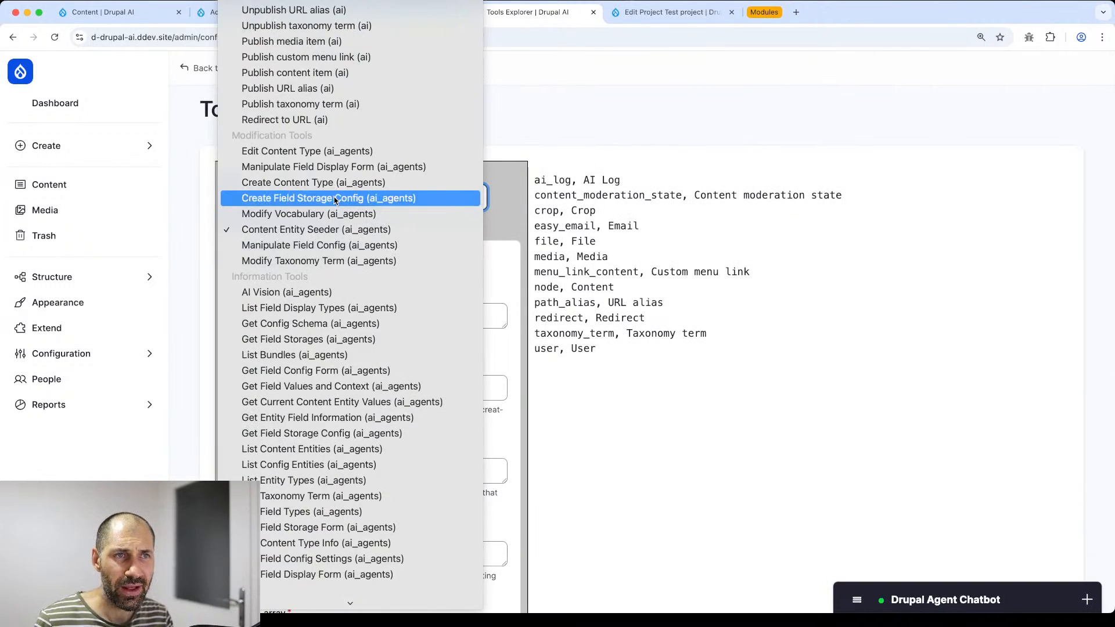
pyautogui.scroll(3, 335, 200)
pyautogui.scroll(-5, 352, 250)
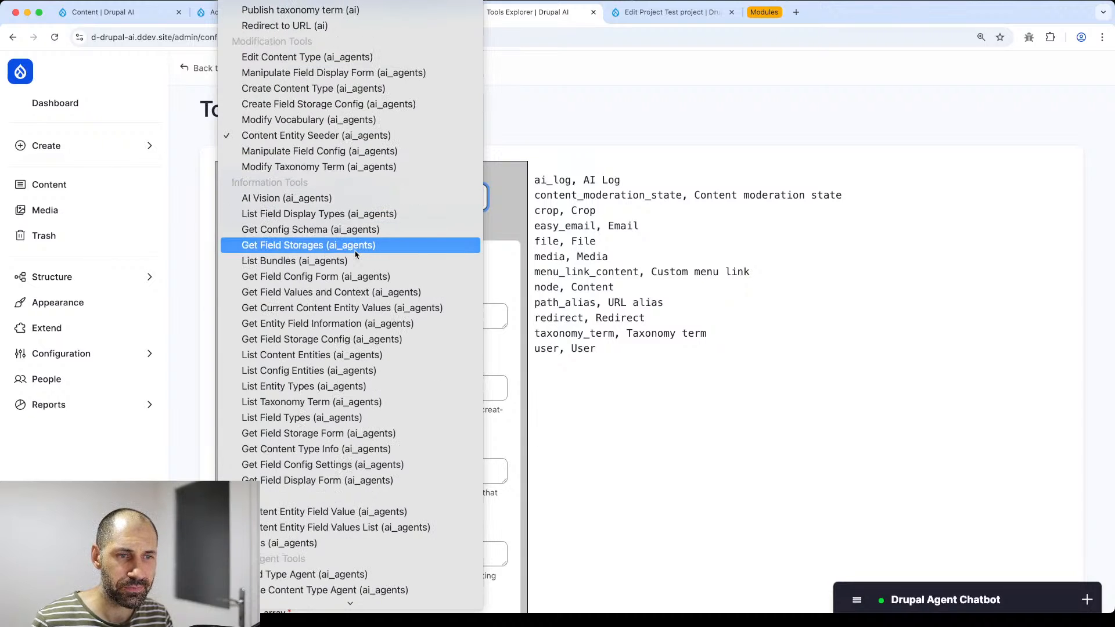
pyautogui.scroll(-3, 354, 256)
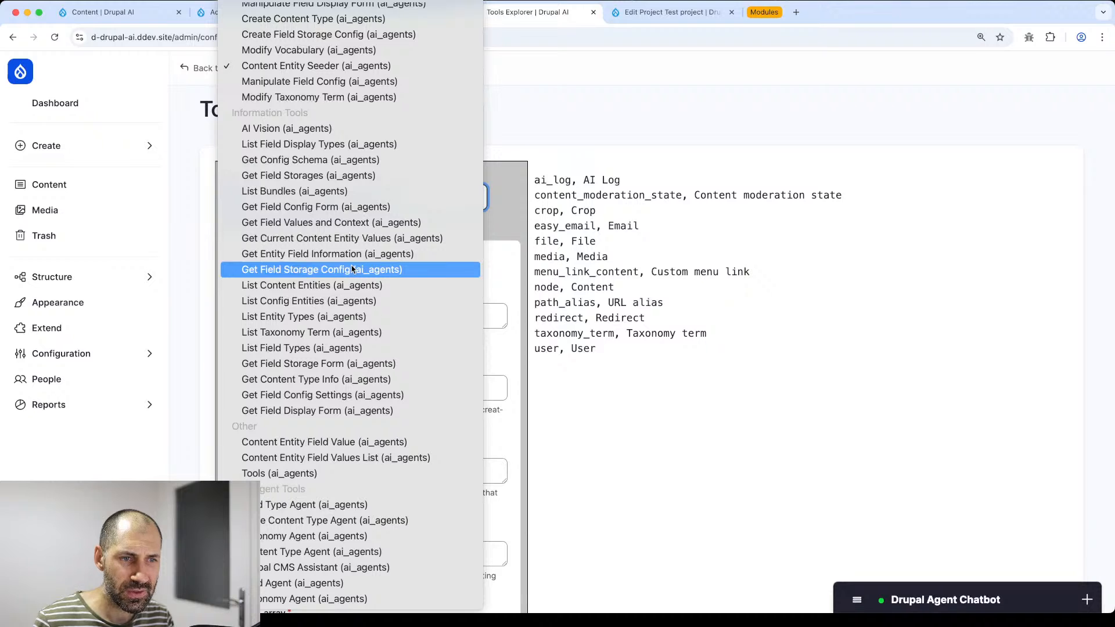
pyautogui.click(329, 556)
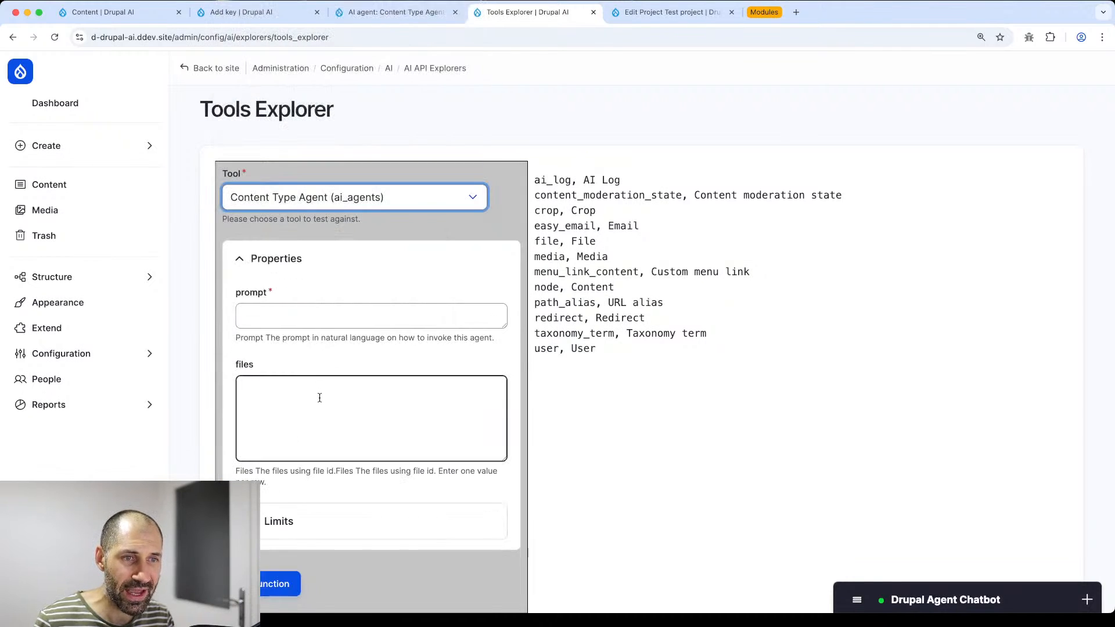
# - Run the Content Type Agent with the prompt 'Get all content types', returning Basic page, Project and Task
pyautogui.click(343, 201)
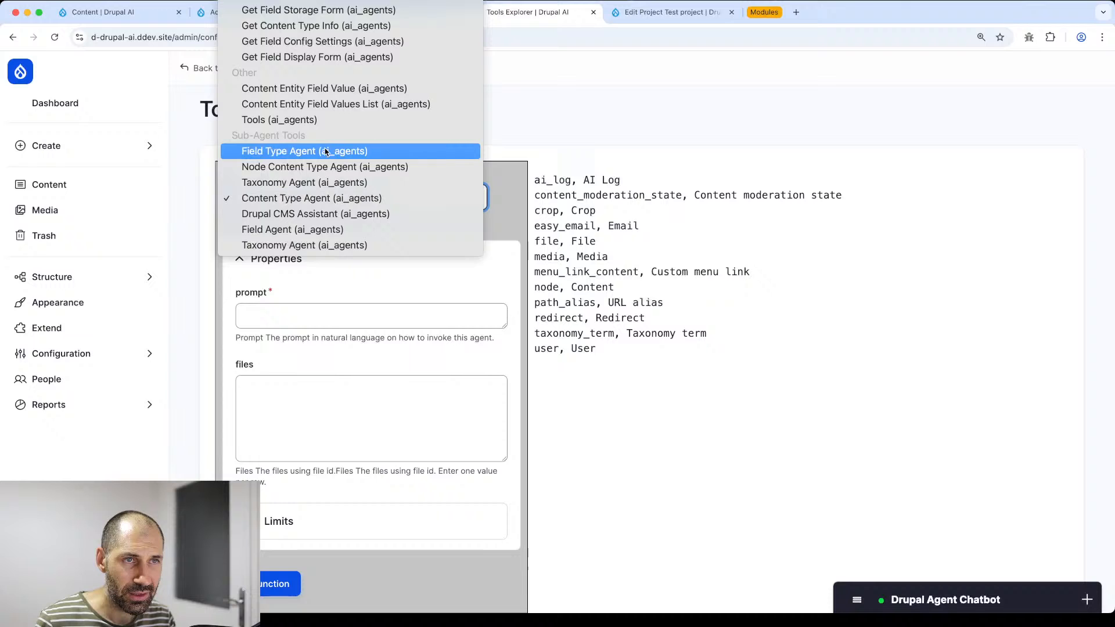
pyautogui.click(327, 200)
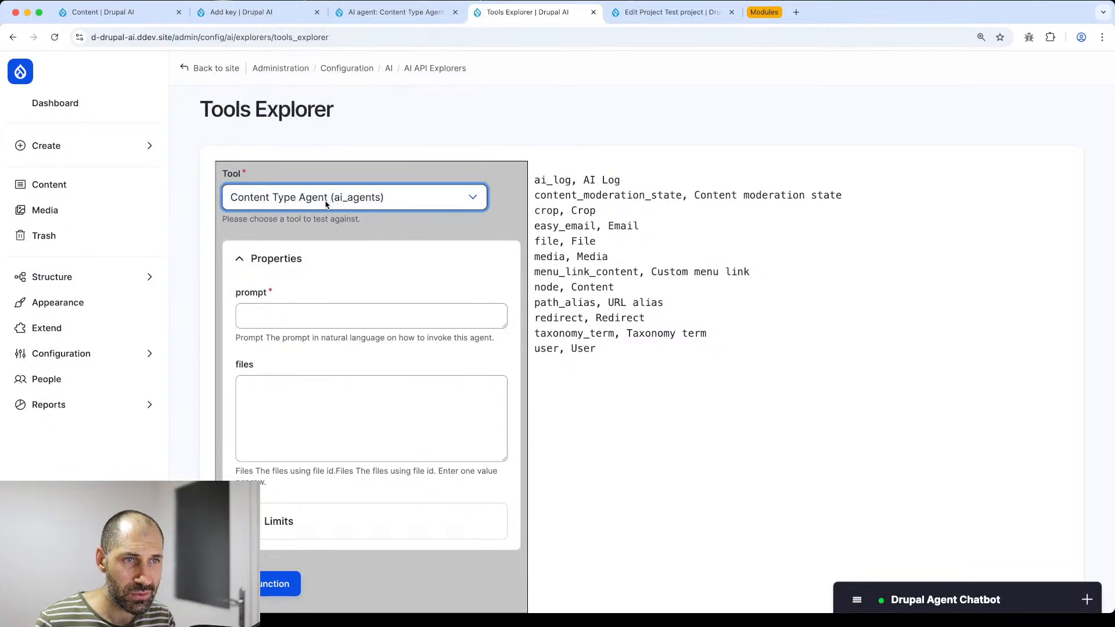
pyautogui.click(286, 318)
pyautogui.write('Get all')
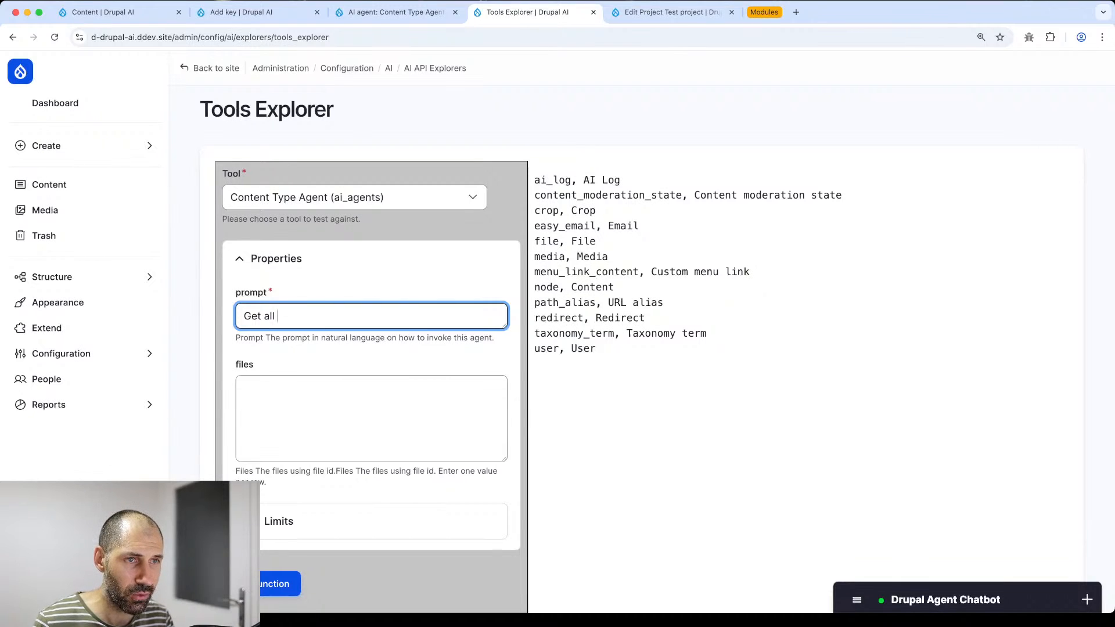
pyautogui.write(' content')
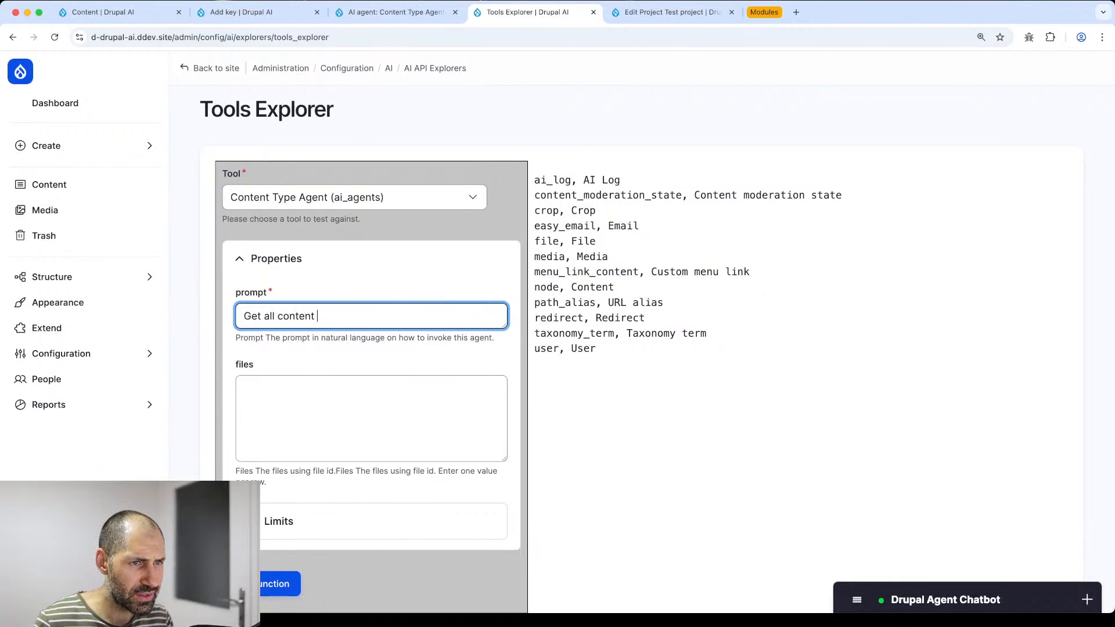
pyautogui.write(' ntyp')
pyautogui.press('BackSpace')
pyautogui.press('BackSpace')
pyautogui.press('BackSpace')
pyautogui.press('BackSpace')
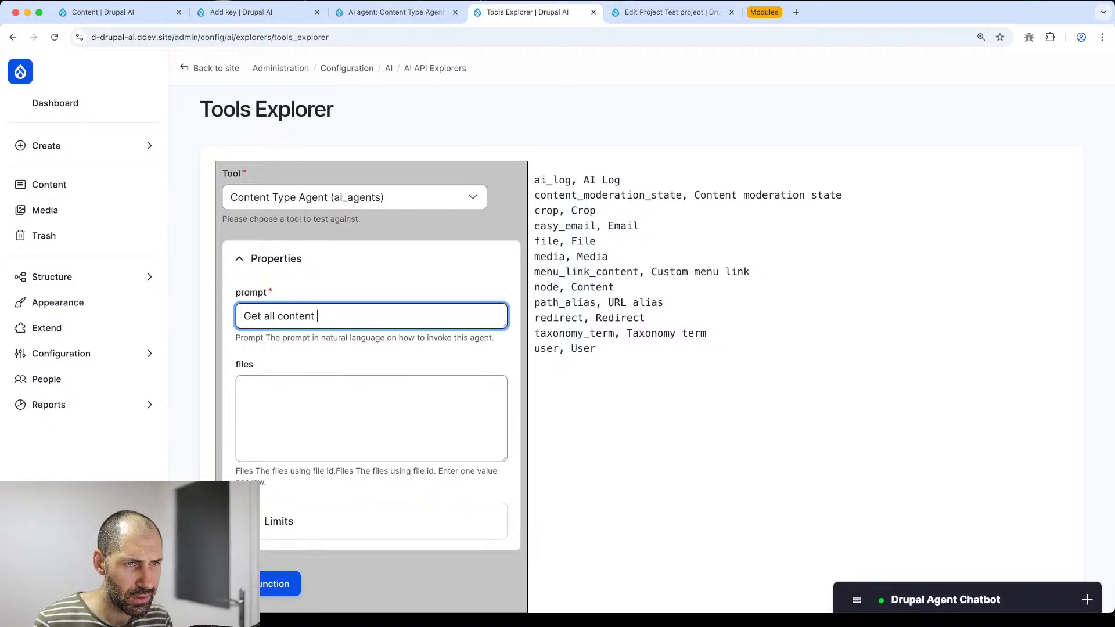
pyautogui.write('types')
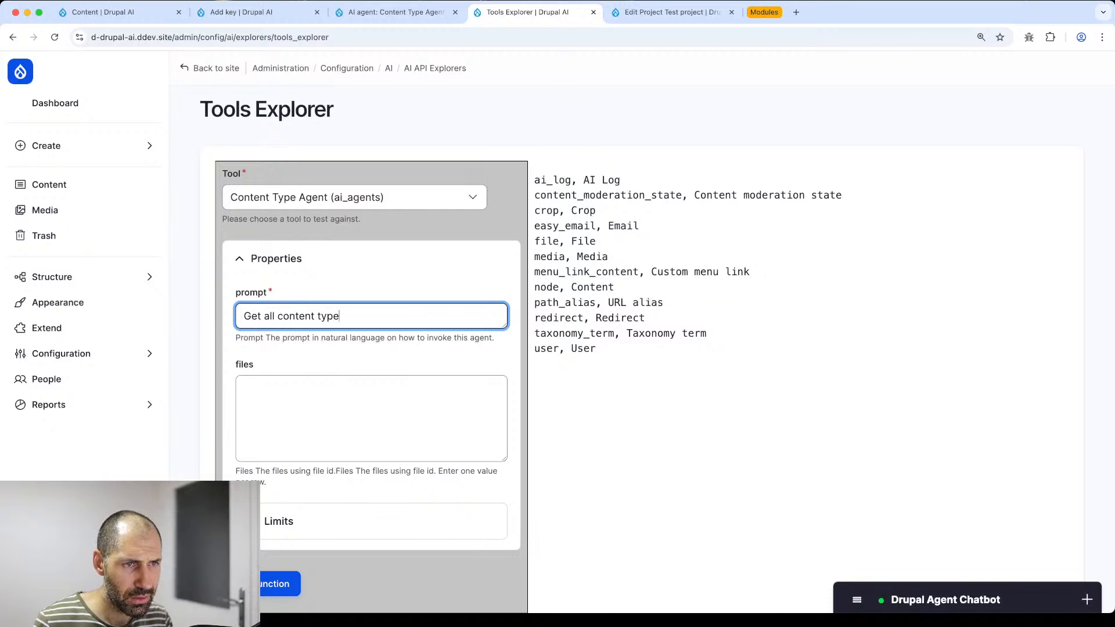
pyautogui.click(277, 583)
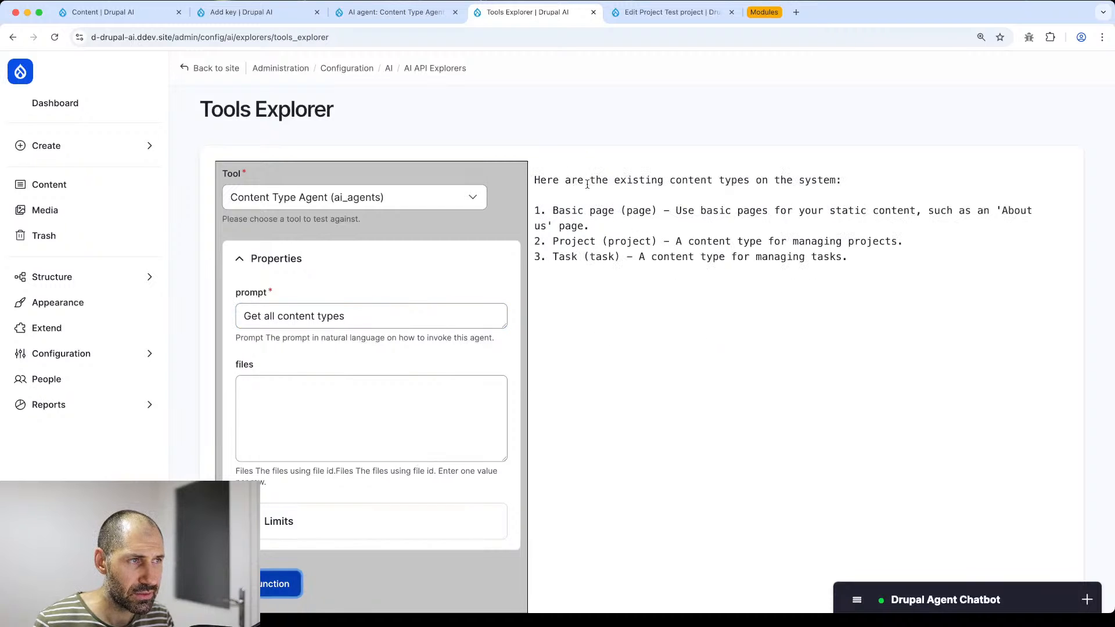
pyautogui.click(145, 354)
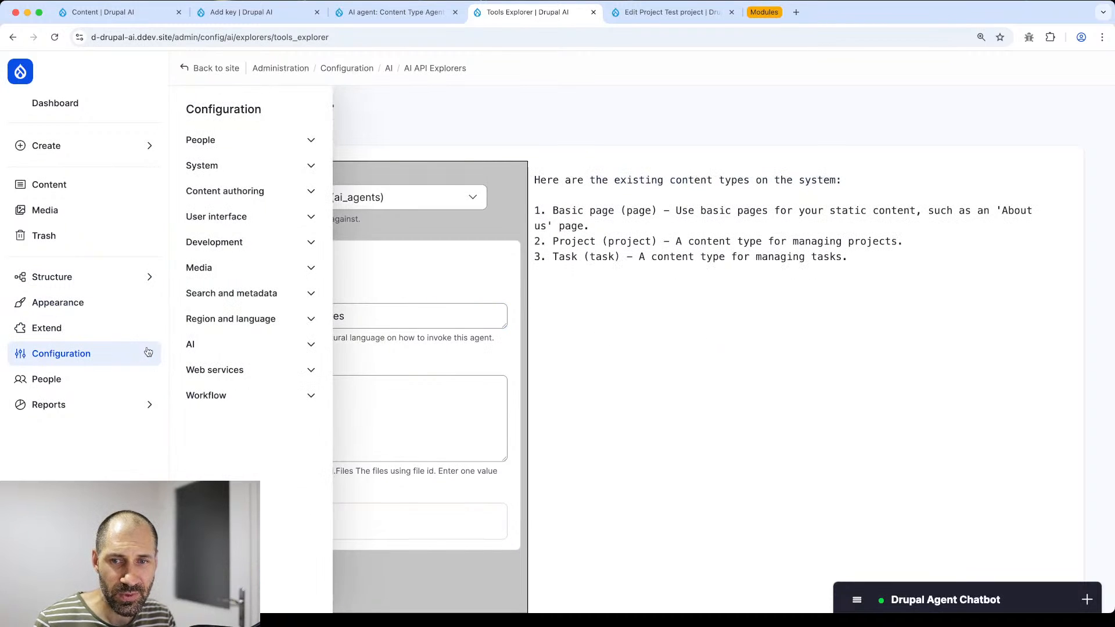
# - Open the Drupal CMS Assistant agent for editing under Configuration > AI > AI Agent Settings
pyautogui.click(257, 350)
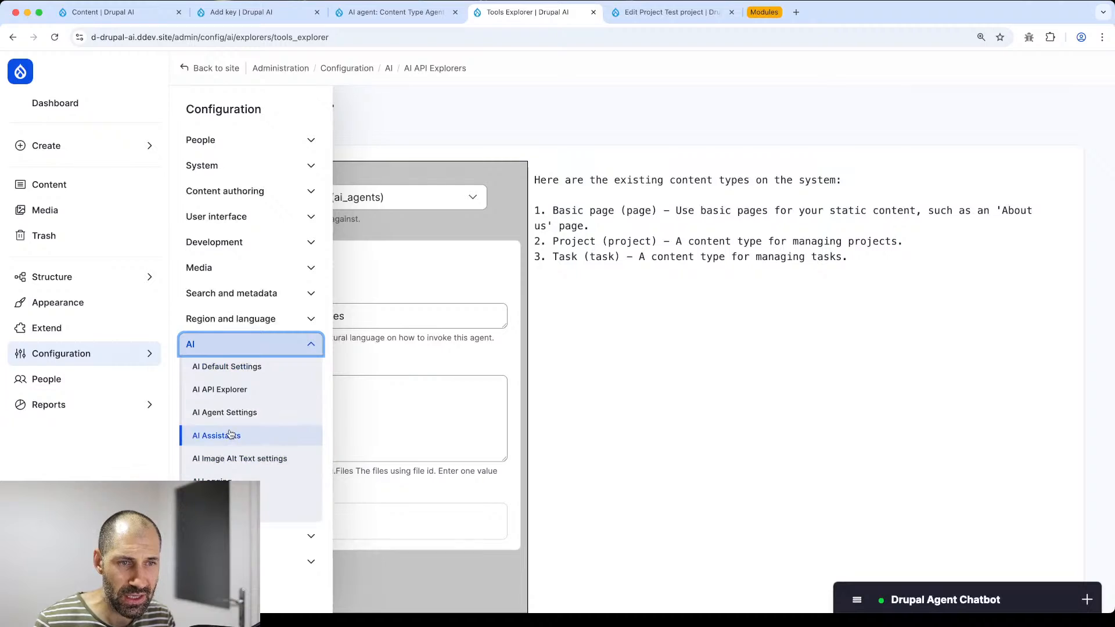
pyautogui.click(233, 414)
pyautogui.scroll(-5, 306, 406)
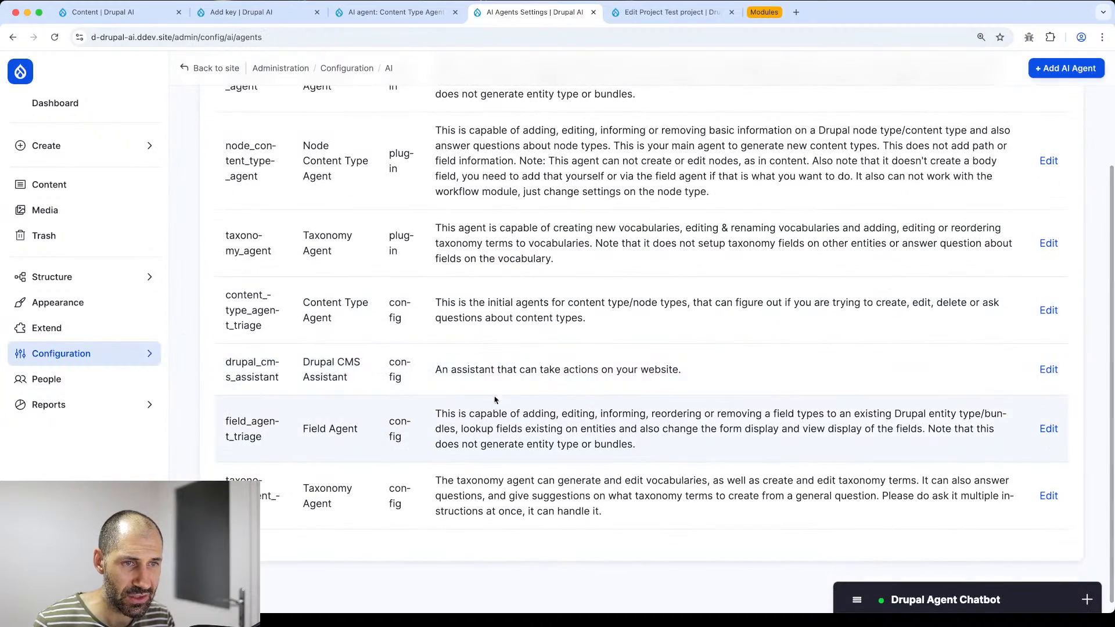
pyautogui.click(1049, 370)
# - Open 'Test this tool' for List Content Entities in a new Tools Explorer tab
pyautogui.scroll(-8, 610, 356)
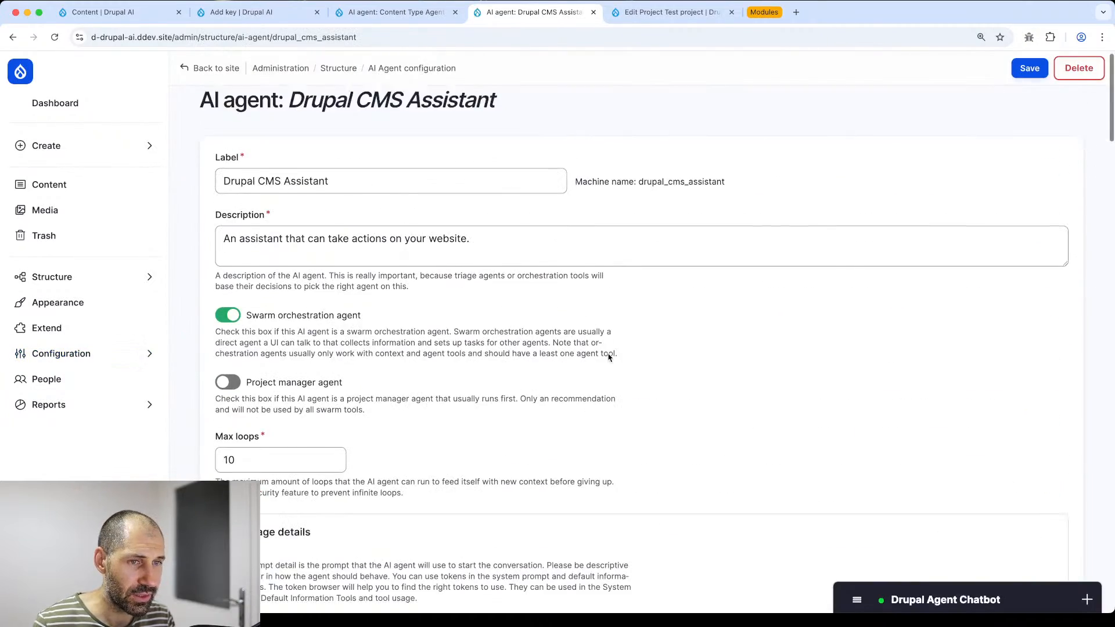
pyautogui.scroll(-15, 418, 495)
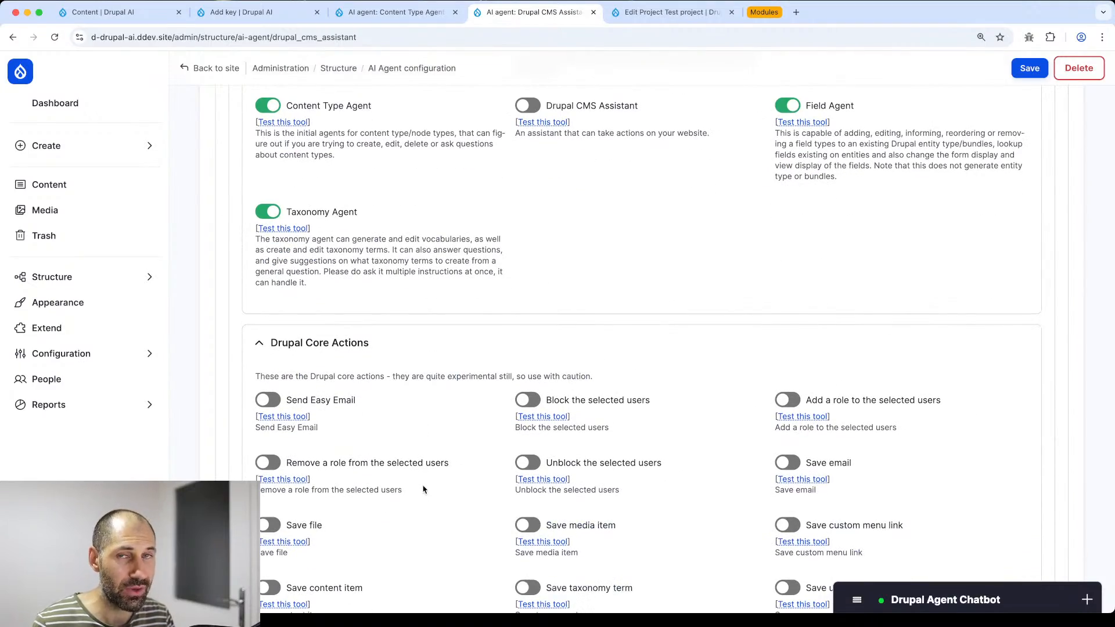
pyautogui.scroll(-4, 580, 302)
pyautogui.scroll(-4, 533, 369)
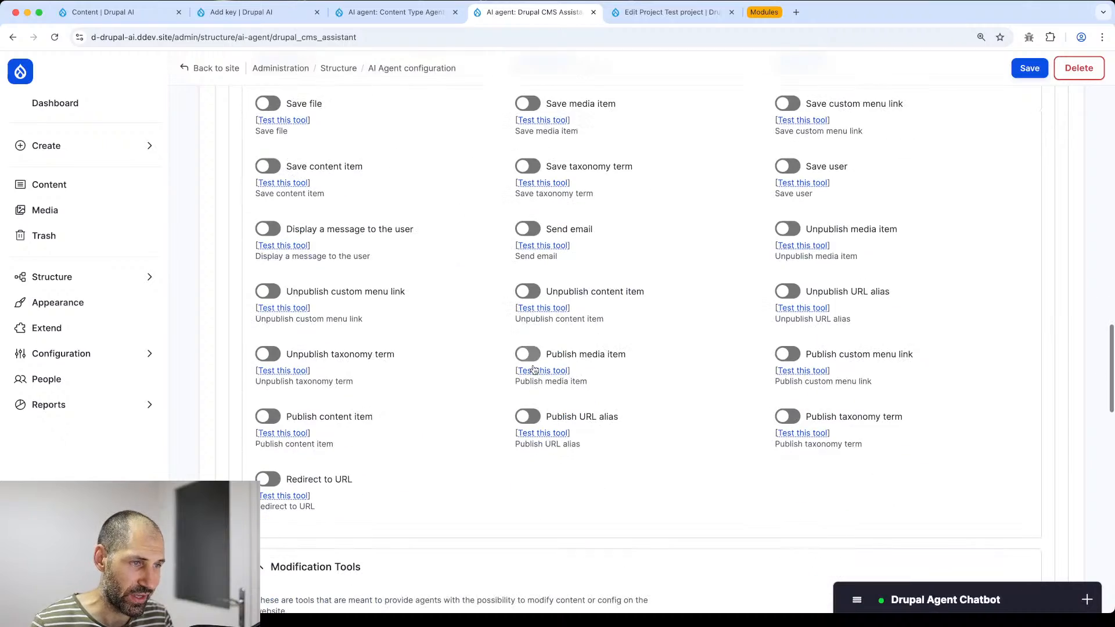
pyautogui.scroll(-10, 440, 430)
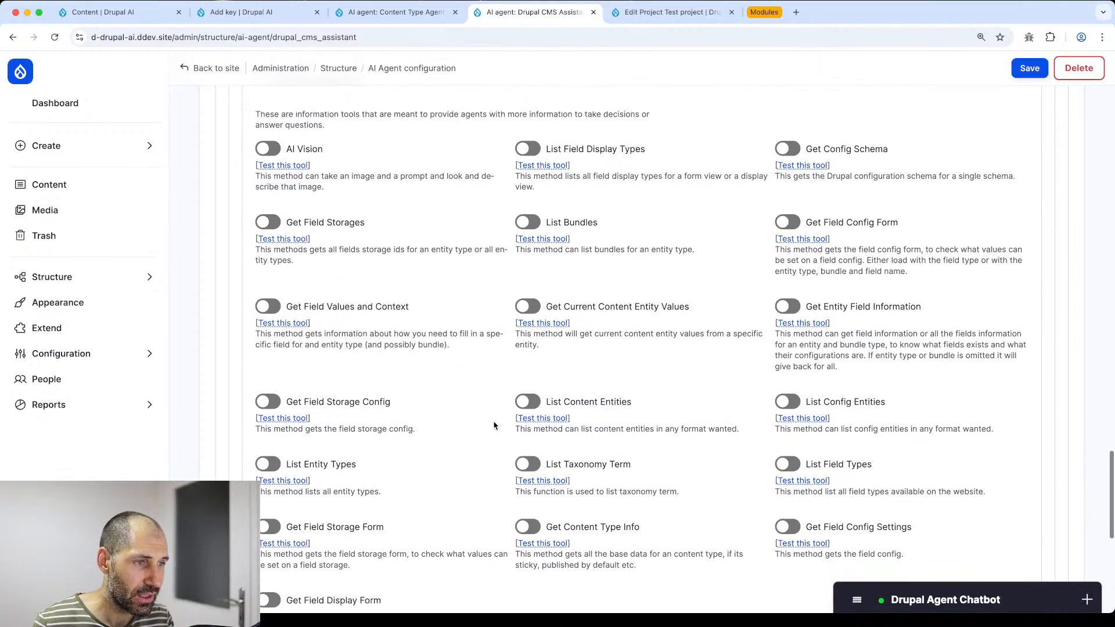
pyautogui.scroll(-3, 557, 372)
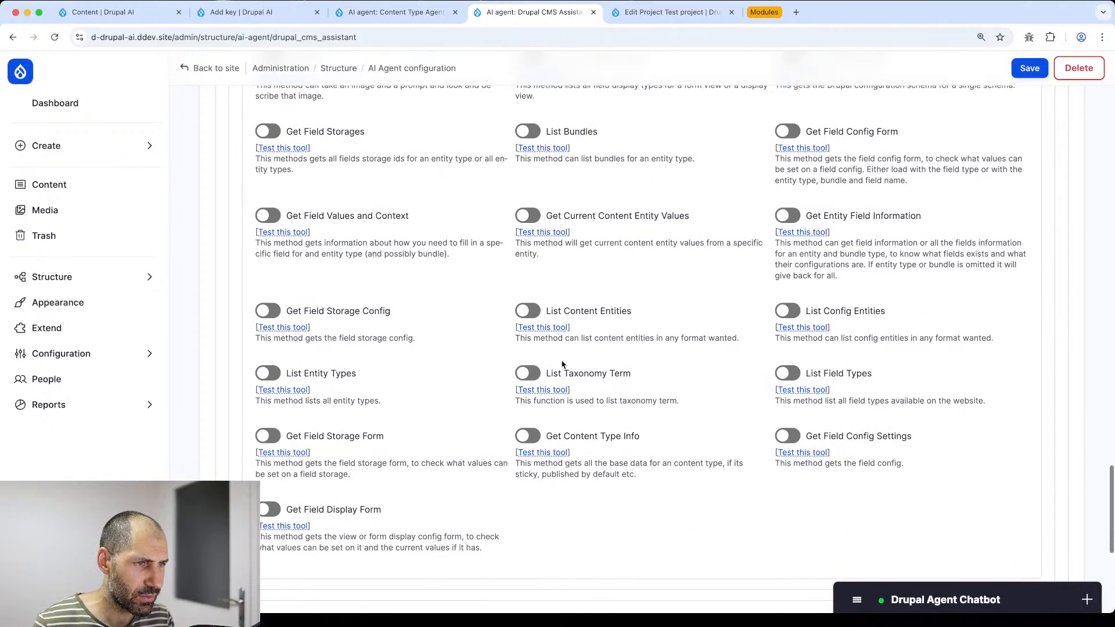
pyautogui.keyDown('super'); pyautogui.click(551, 329); pyautogui.keyUp('super')
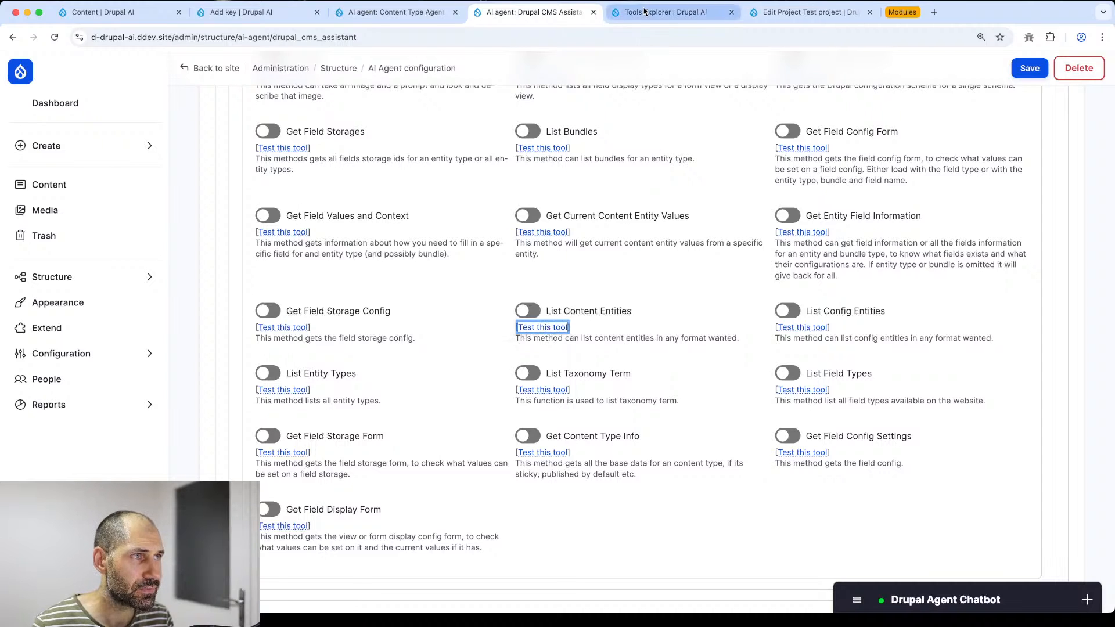
pyautogui.click(645, 12)
# - Run List Content Entities with entity_type 'node'
pyautogui.scroll(-10, 474, 291)
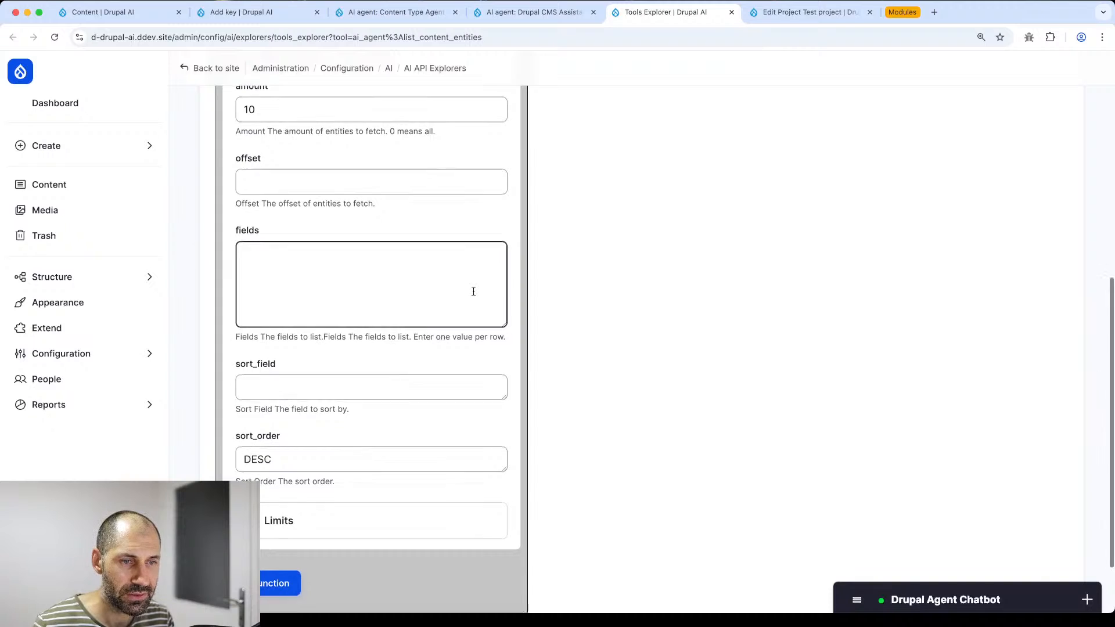
pyautogui.scroll(10, 473, 291)
pyautogui.click(366, 318)
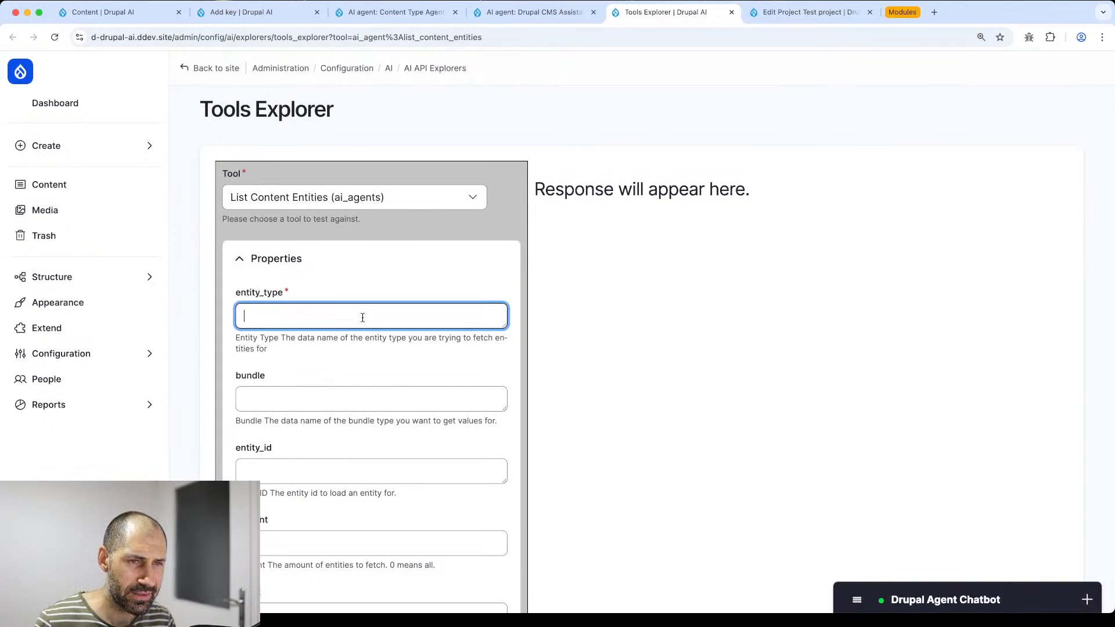
pyautogui.write('node')
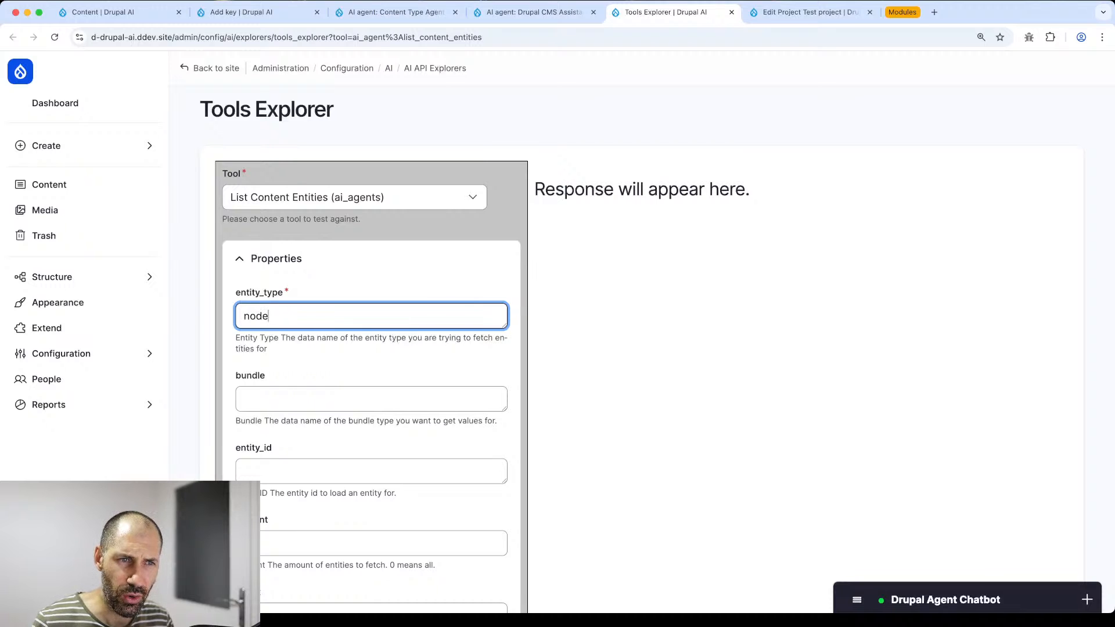
pyautogui.scroll(-10, 353, 331)
pyautogui.click(279, 516)
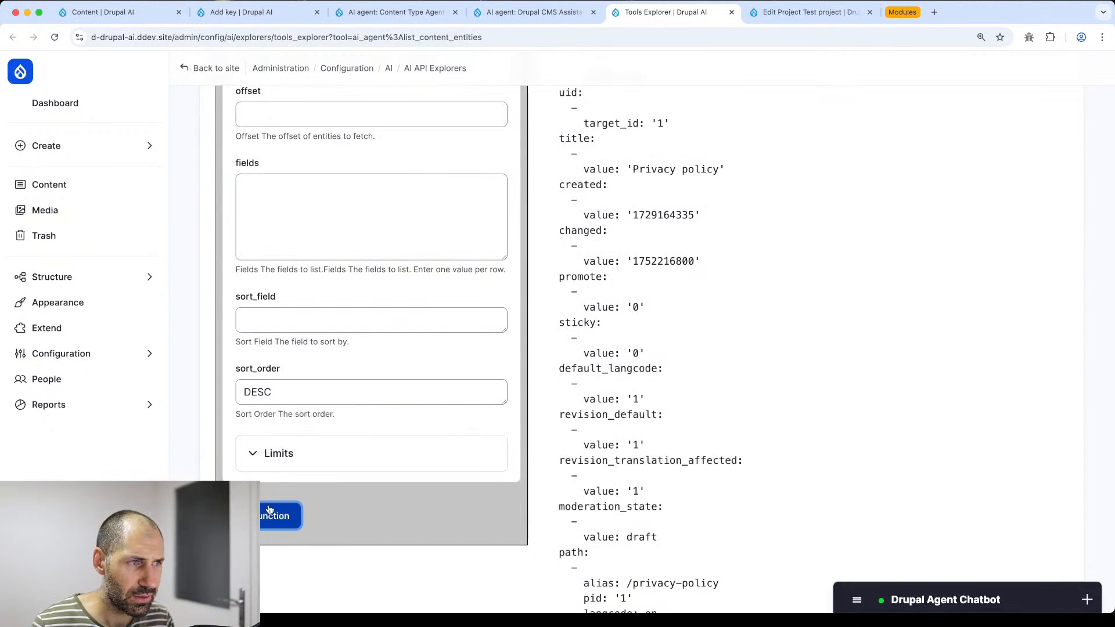
pyautogui.scroll(10, 633, 311)
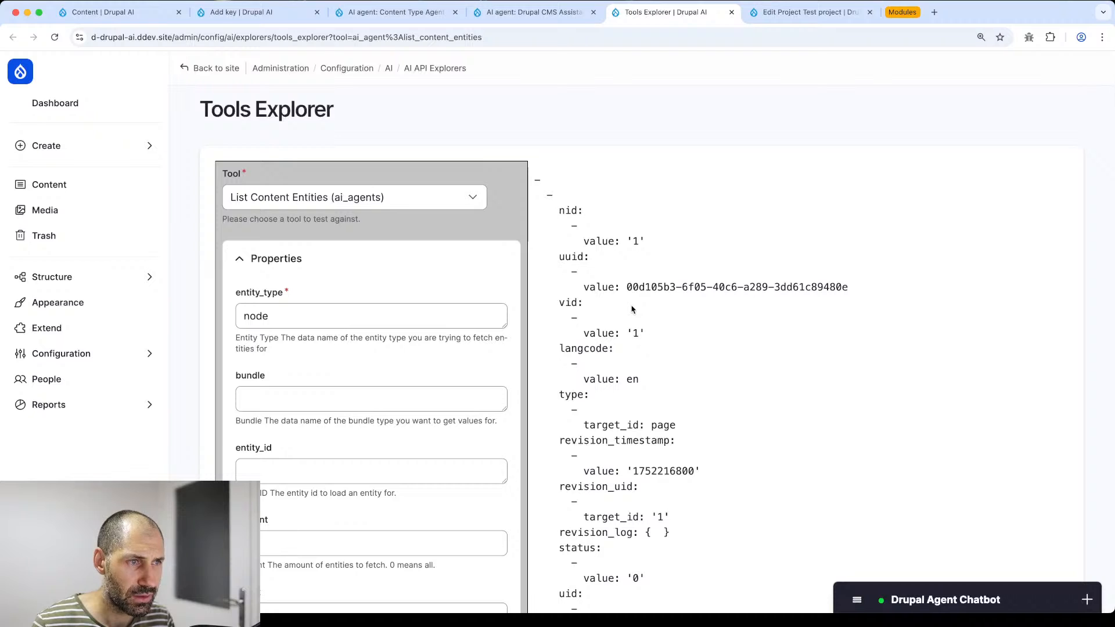
pyautogui.scroll(-7, 633, 313)
pyautogui.scroll(-15, 633, 316)
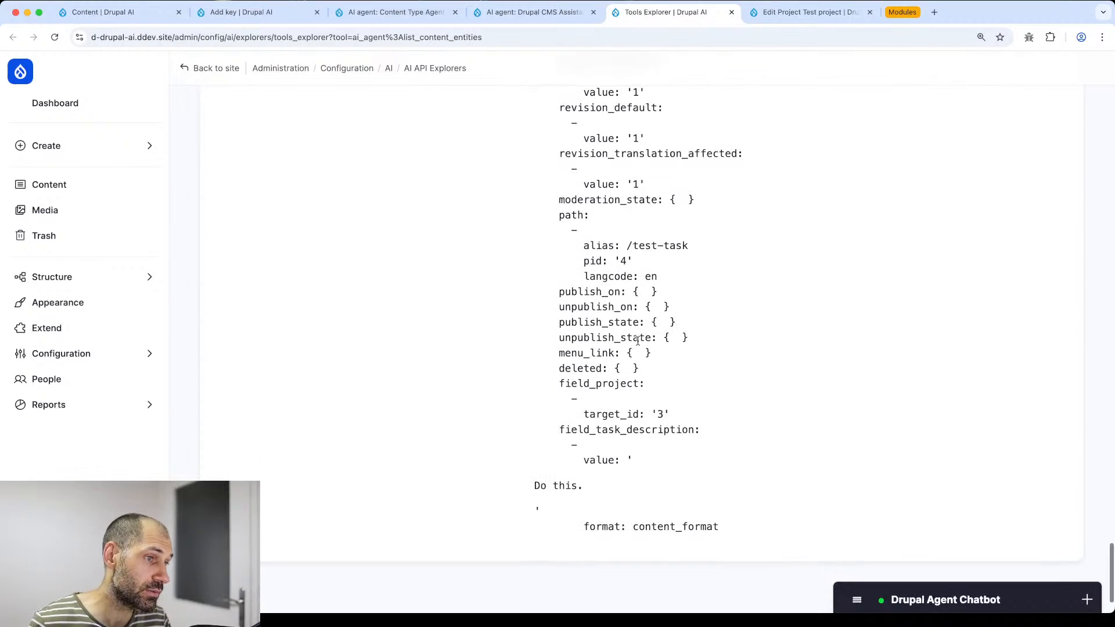
pyautogui.scroll(20, 641, 336)
# - Add bundle 'task' and rerun, returning only the task node (nid 4)
pyautogui.click(271, 396)
pyautogui.click(270, 398)
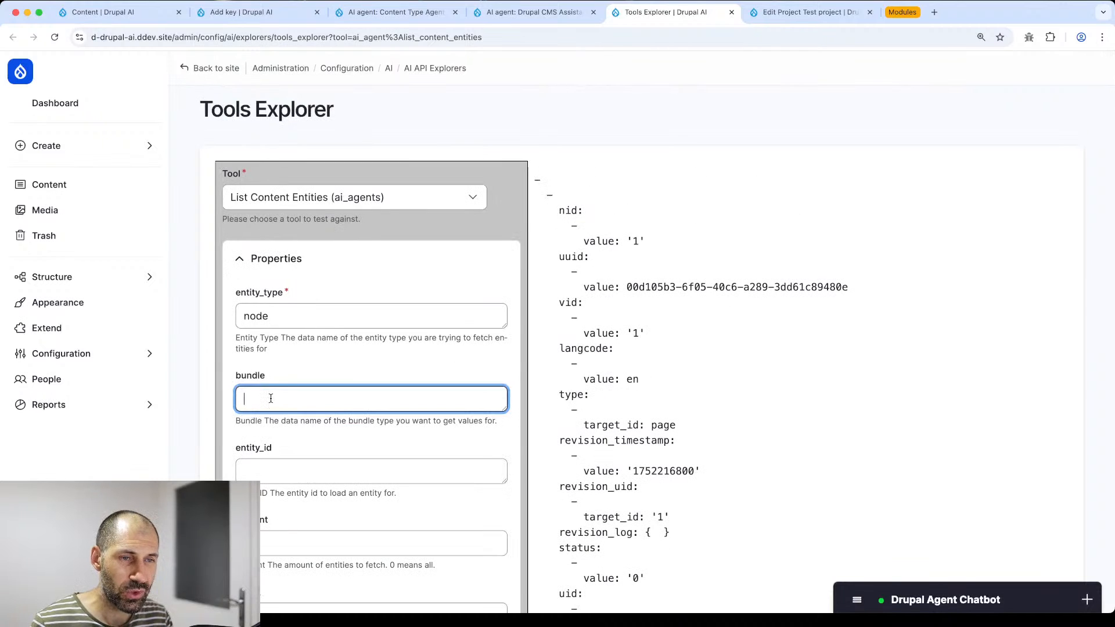
pyautogui.write('task')
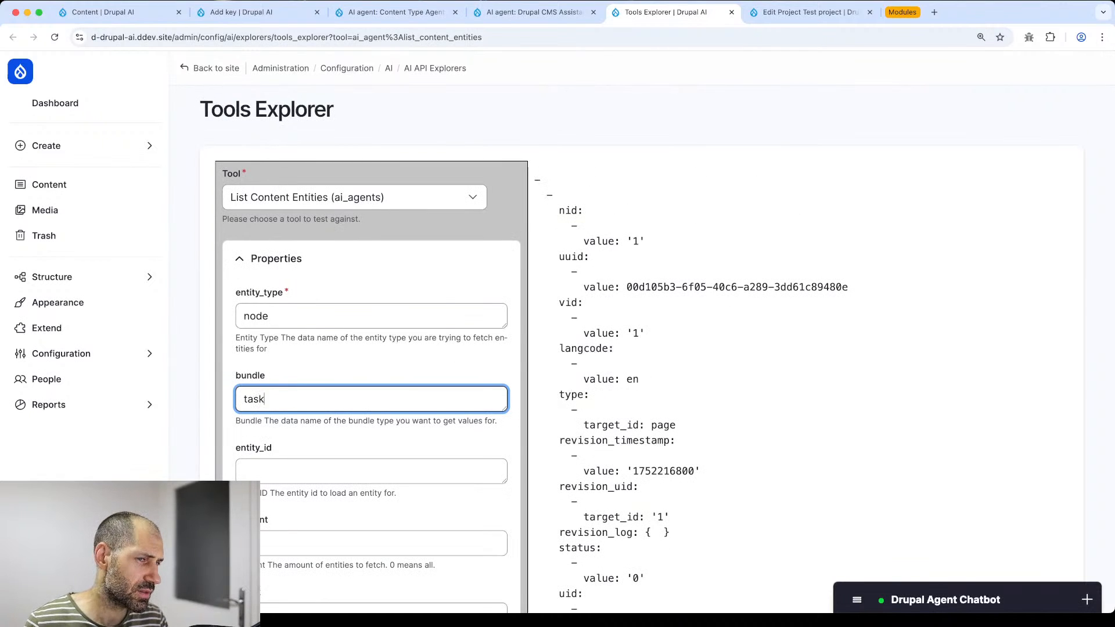
pyautogui.scroll(-10, 325, 395)
pyautogui.scroll(5, 324, 395)
pyautogui.click(262, 134)
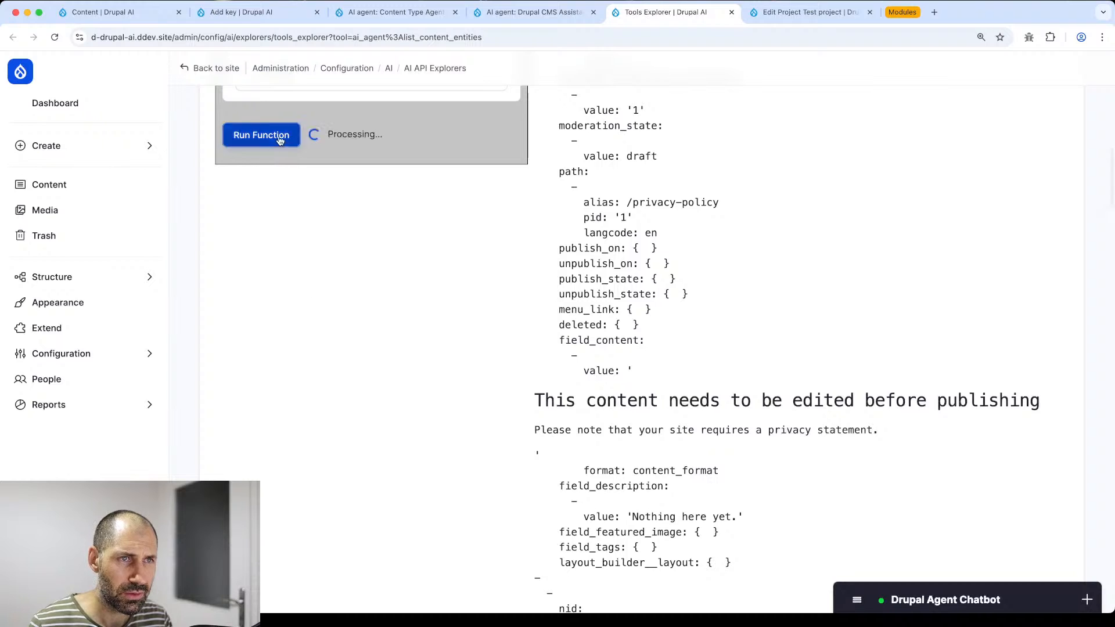
pyautogui.scroll(5, 668, 305)
pyautogui.scroll(2, 674, 312)
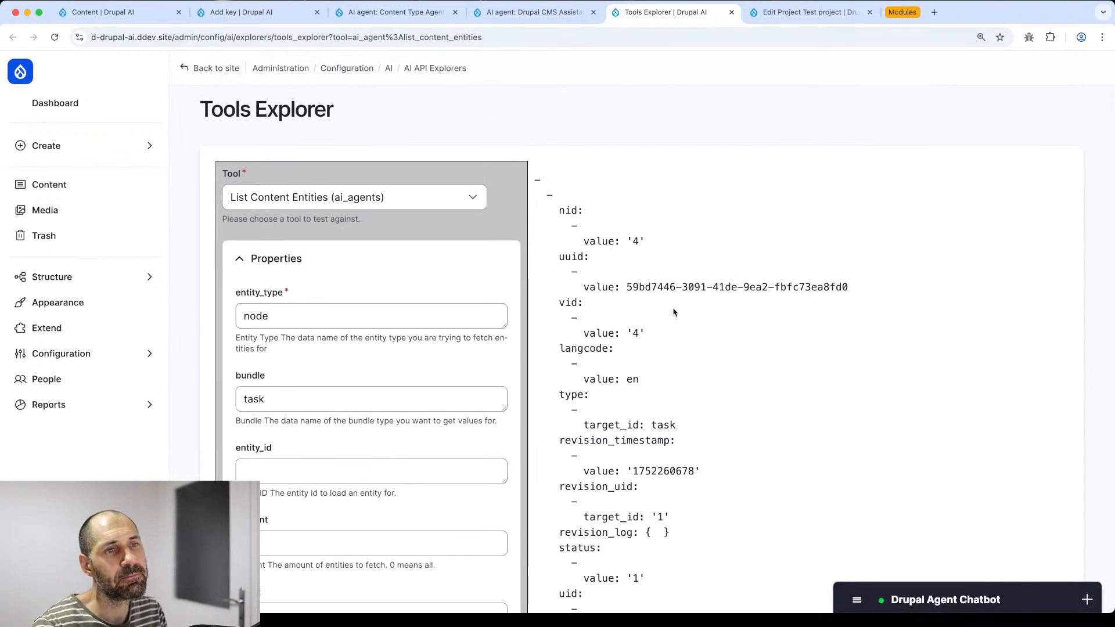
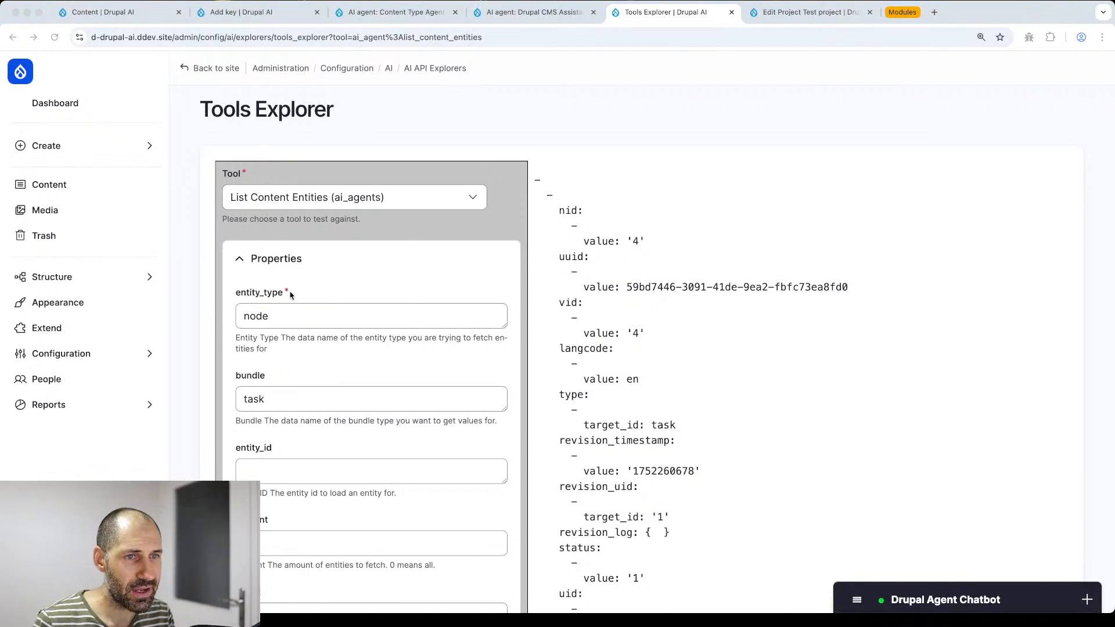
# - Return to the browser and go to the Extend modules list
pyautogui.click(306, 275)
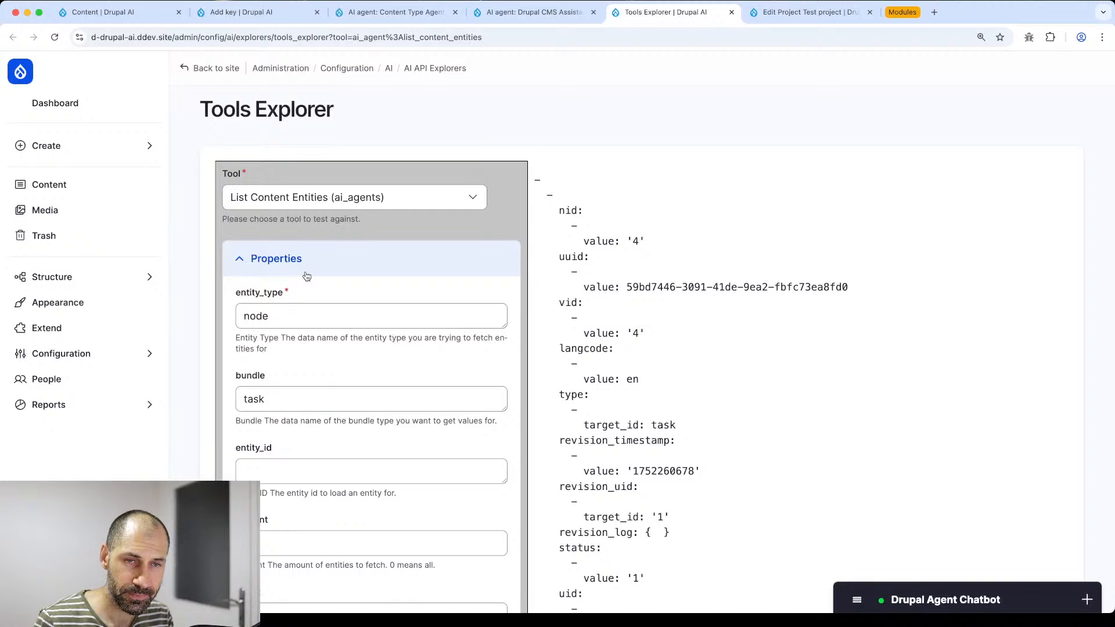
pyautogui.click(74, 331)
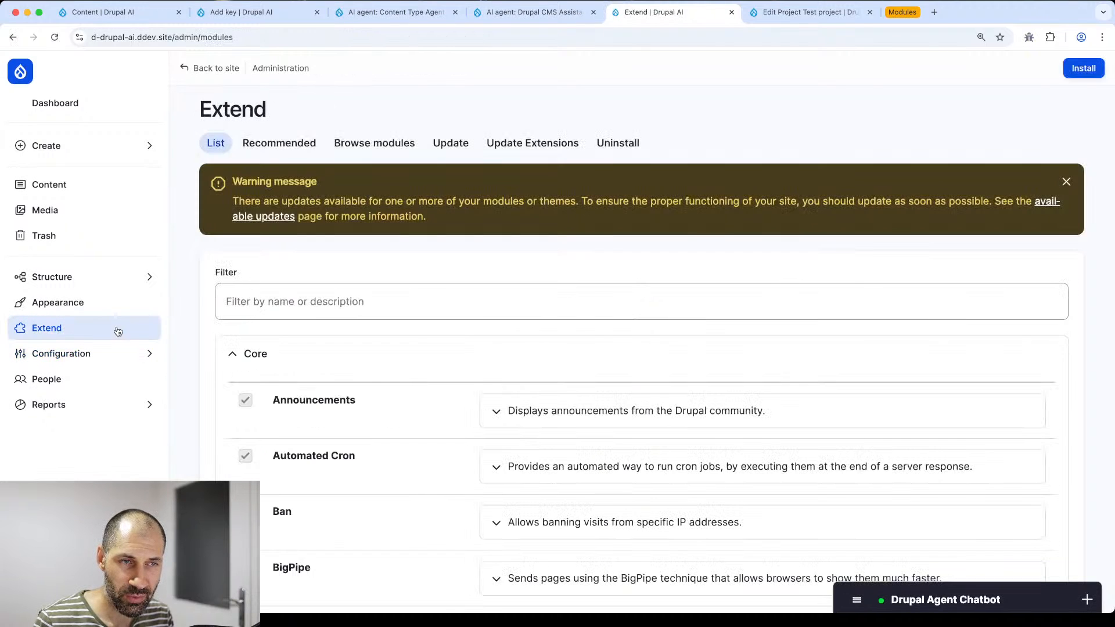
# - Filter modules by 'ai' and install the AI CKEditor integration module
pyautogui.click(277, 308)
pyautogui.write('ai')
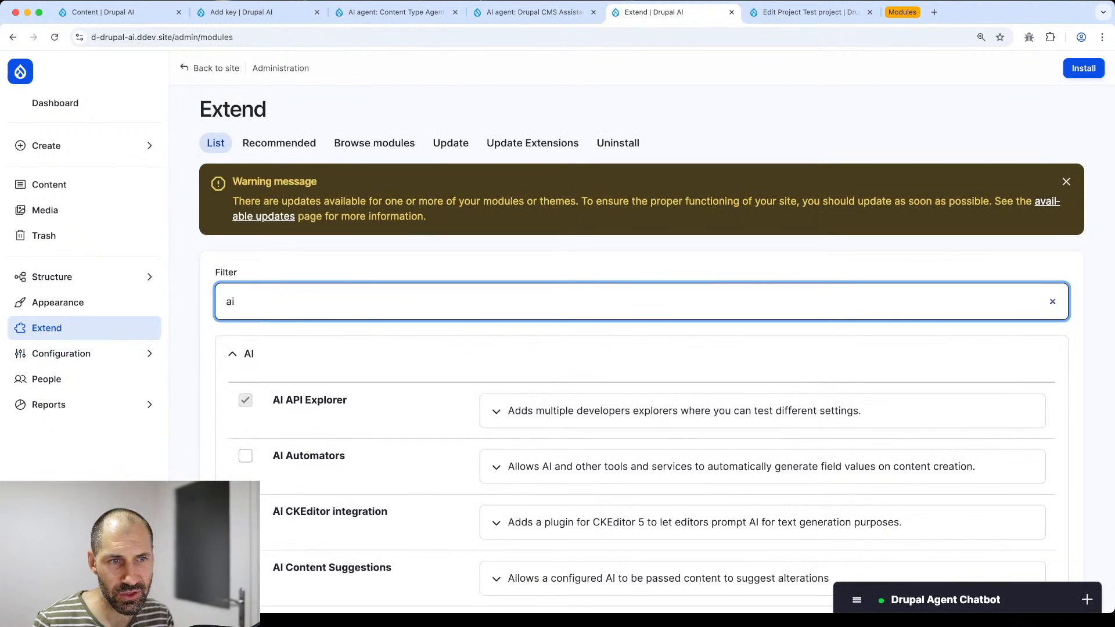
pyautogui.scroll(-2, 290, 296)
pyautogui.scroll(-2, 290, 296)
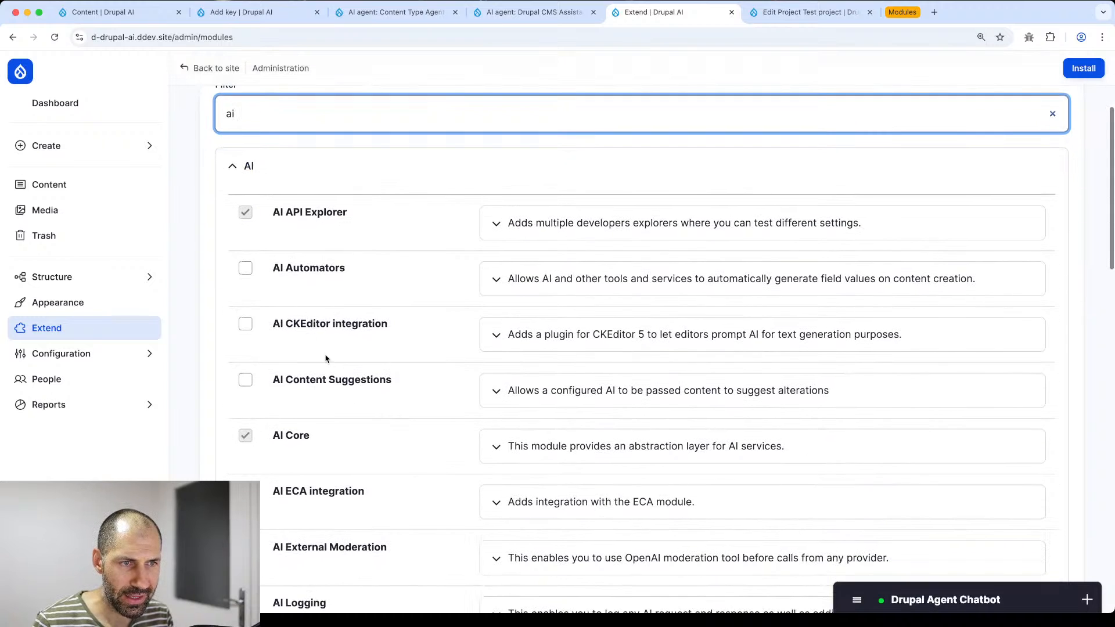
pyautogui.click(314, 328)
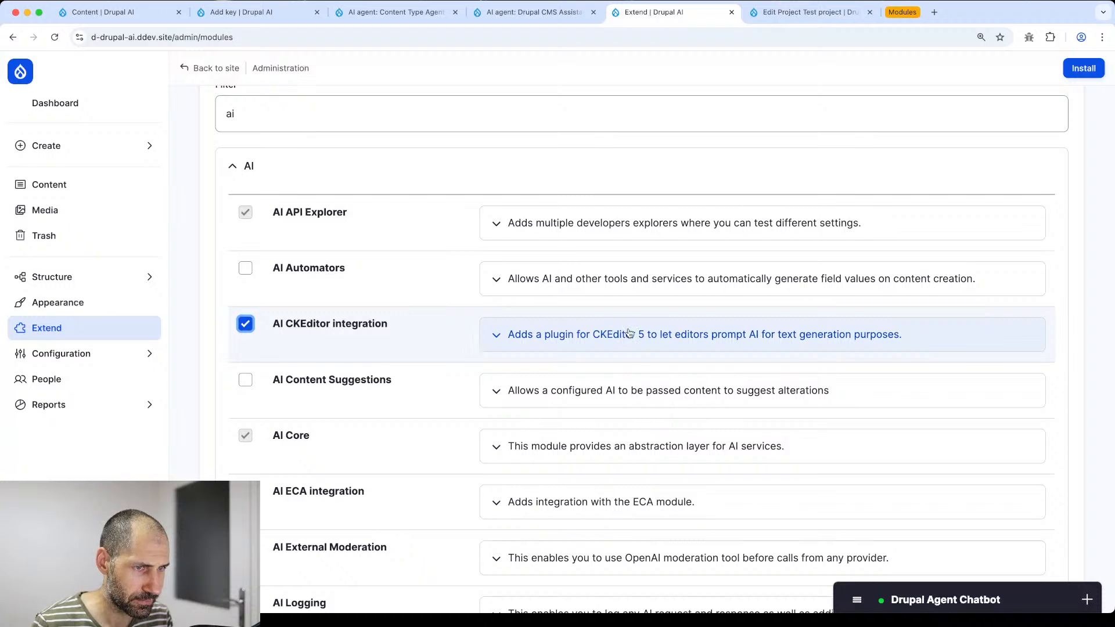
pyautogui.scroll(-6, 493, 343)
pyautogui.click(1084, 68)
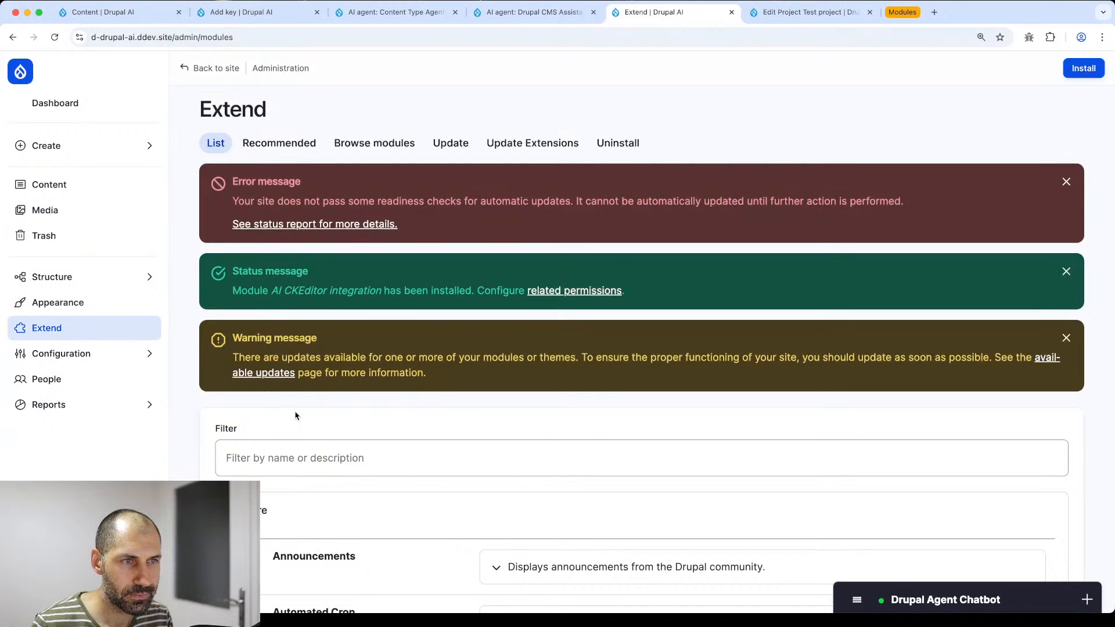
# - Dismiss the available-updates warning and the automatic-updates error message
pyautogui.click(1066, 338)
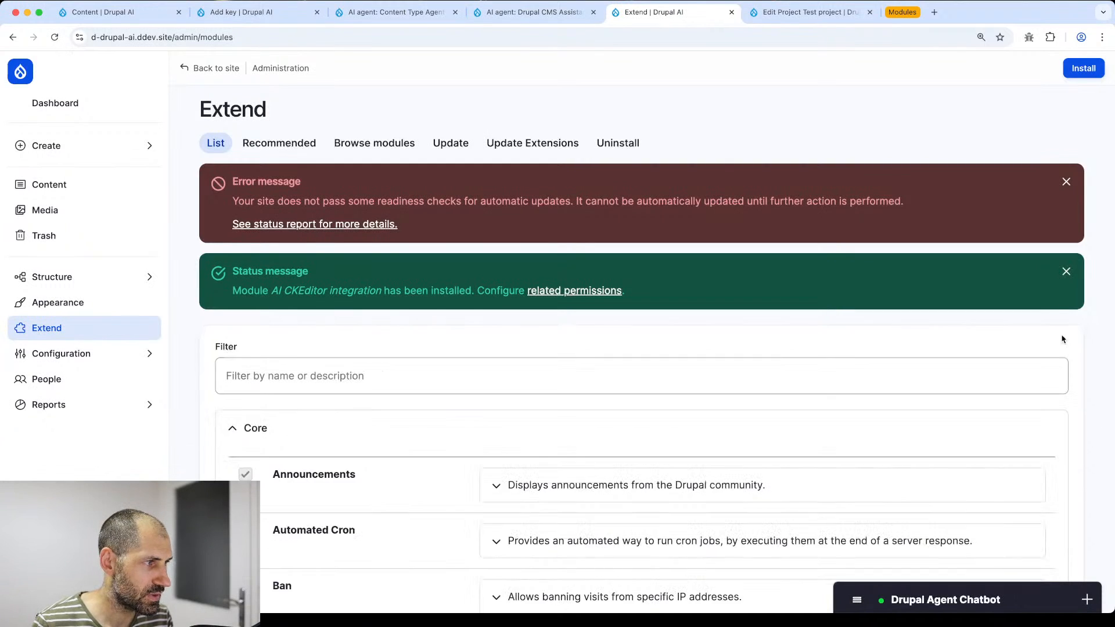
pyautogui.click(1066, 182)
pyautogui.moveTo(120, 366)
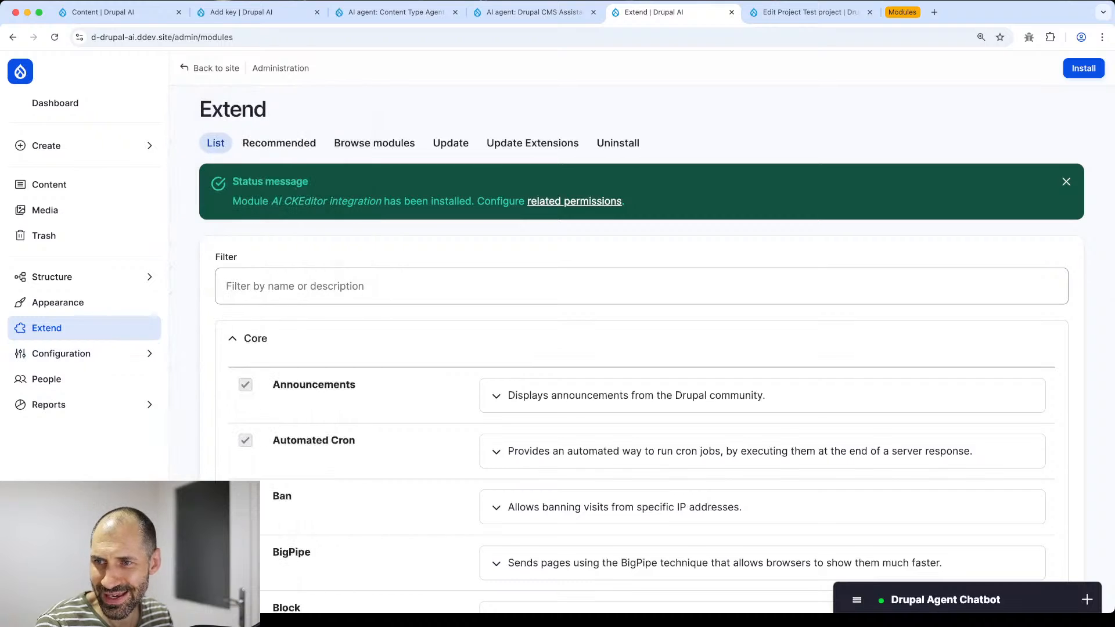
# - Open the Content text format's configuration under Text formats and editors
pyautogui.moveTo(149, 353)
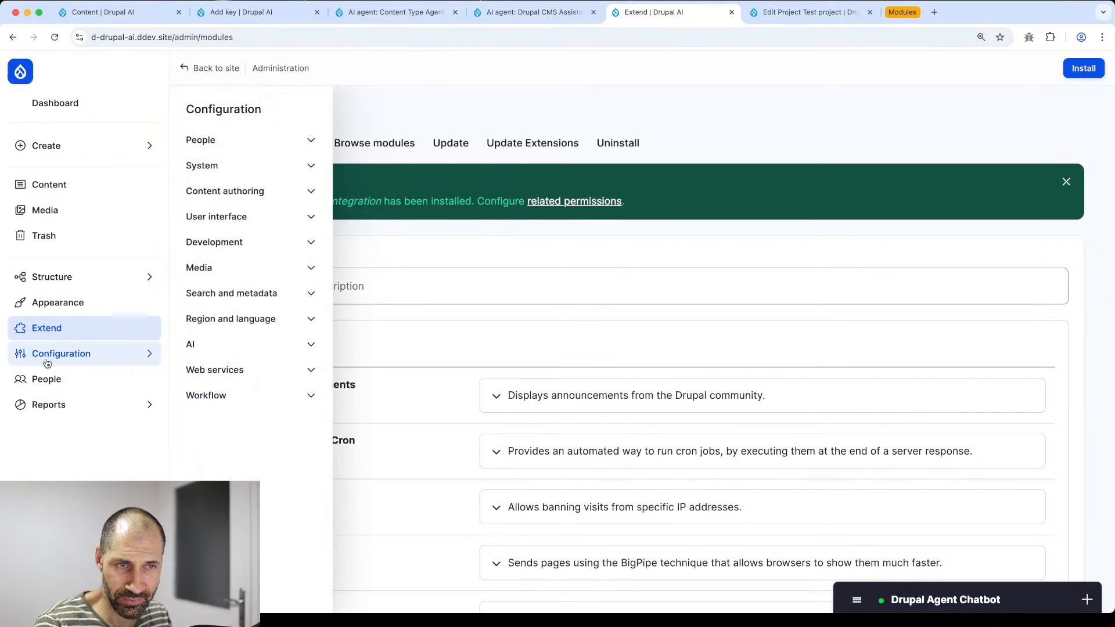
pyautogui.click(232, 111)
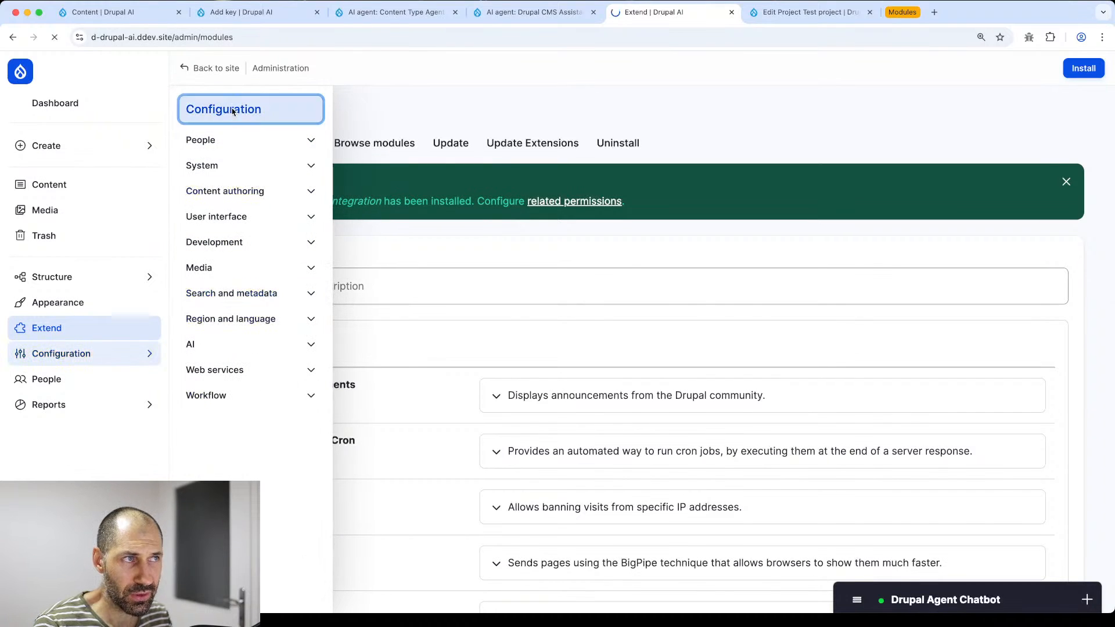
pyautogui.scroll(-5, 328, 279)
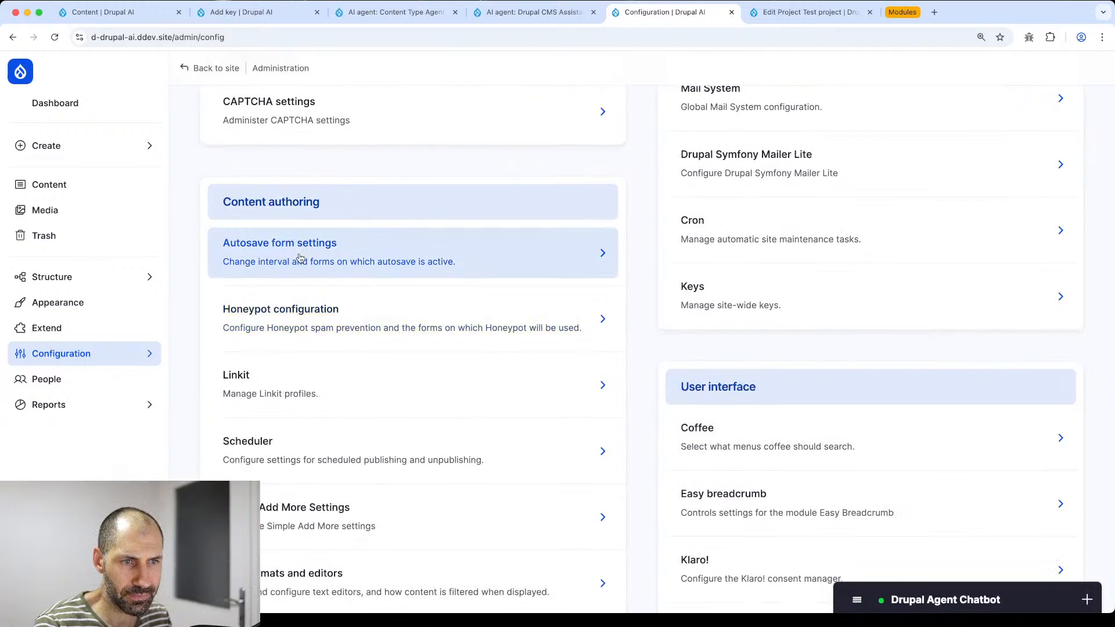
pyautogui.scroll(-4, 302, 360)
pyautogui.click(304, 455)
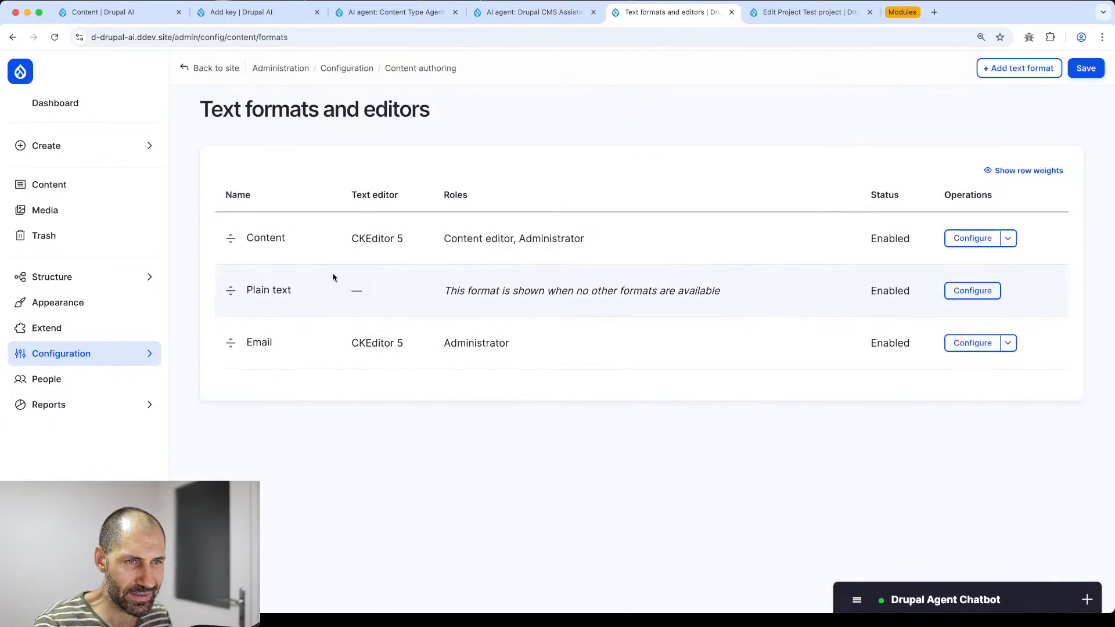
pyautogui.click(966, 238)
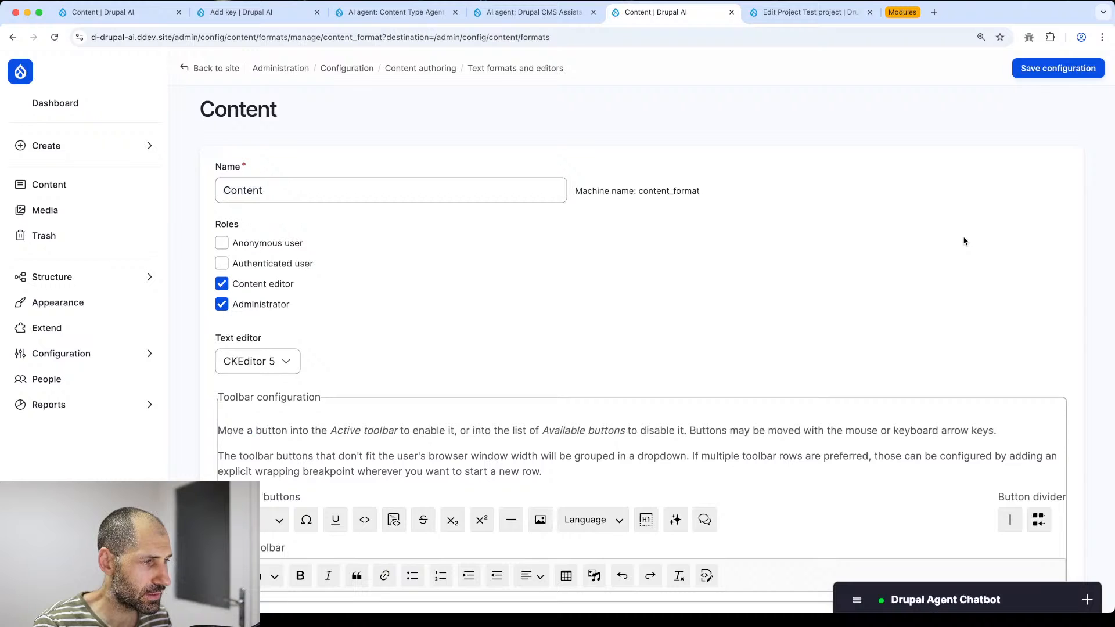
# - Drag the AI CKEditor and AI Balloon Menu buttons onto the end of the active toolbar
pyautogui.scroll(-4, 546, 262)
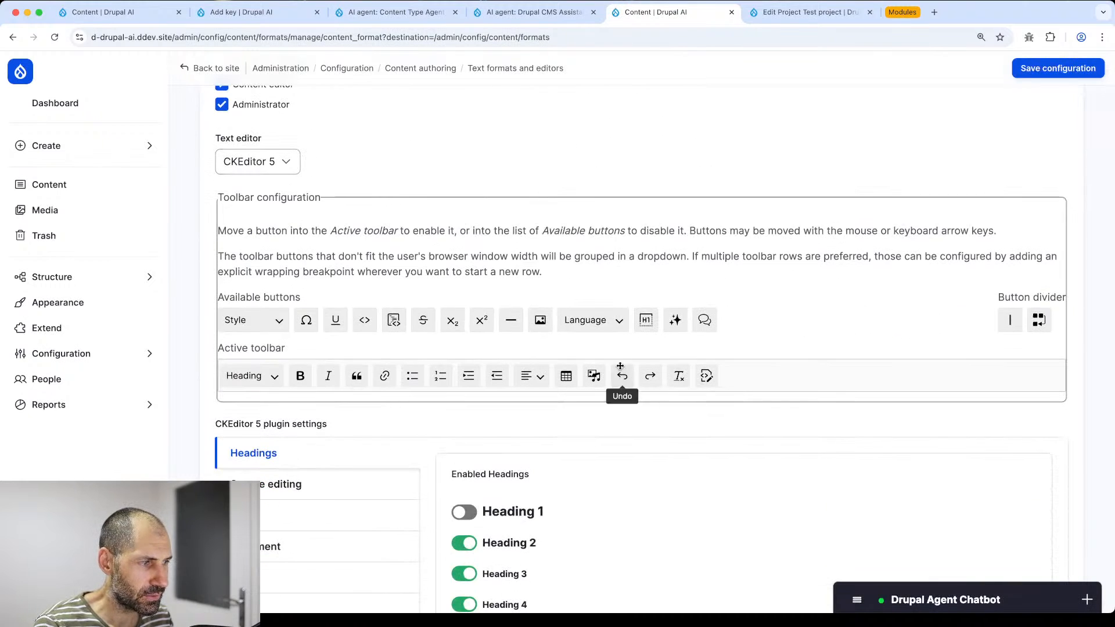
pyautogui.scroll(-2, 633, 360)
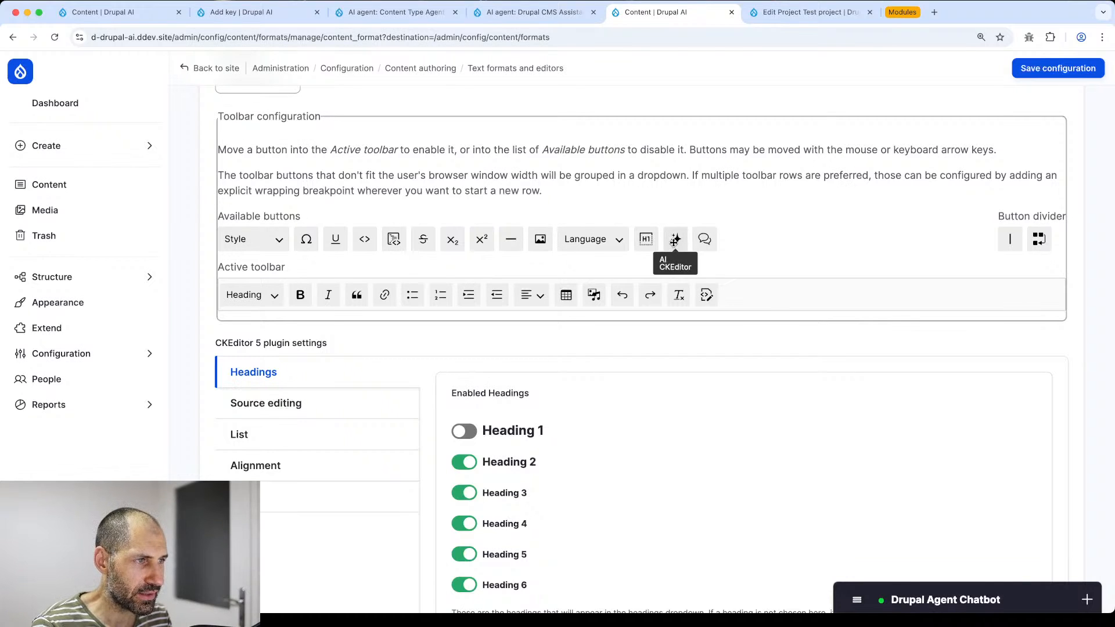
pyautogui.moveTo(674, 242); pyautogui.dragTo(736, 297)
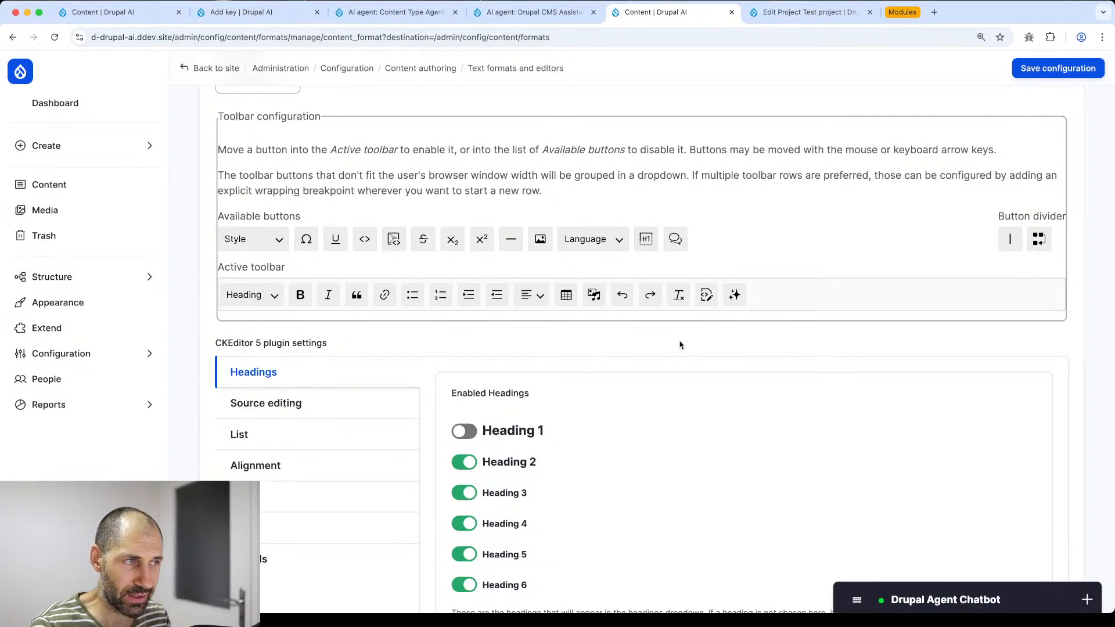
pyautogui.moveTo(671, 237); pyautogui.dragTo(764, 294)
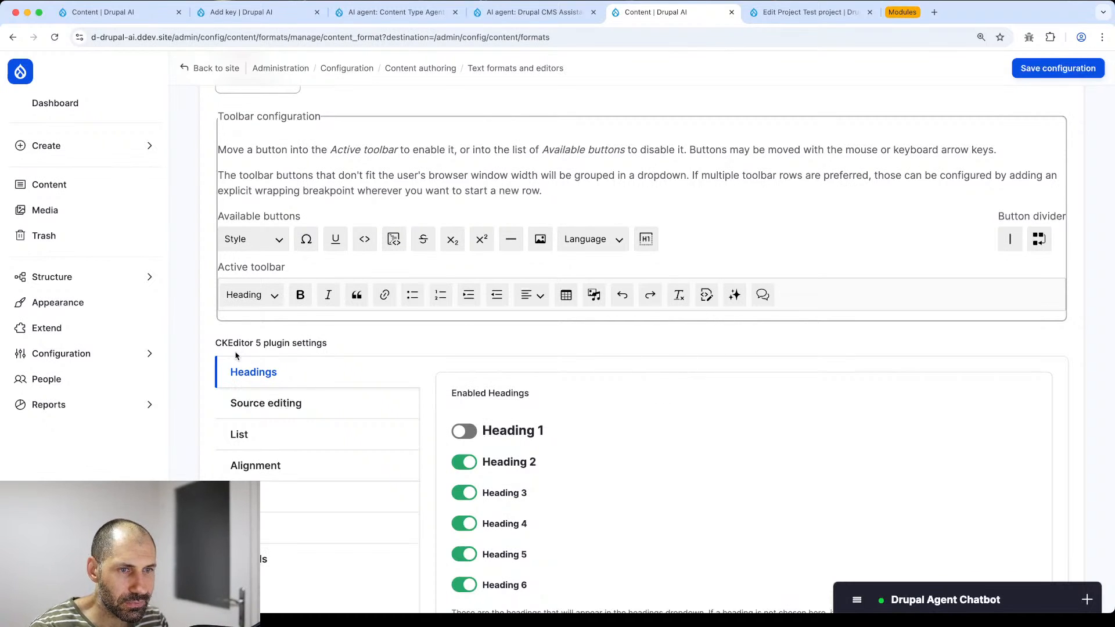
pyautogui.scroll(-3, 236, 356)
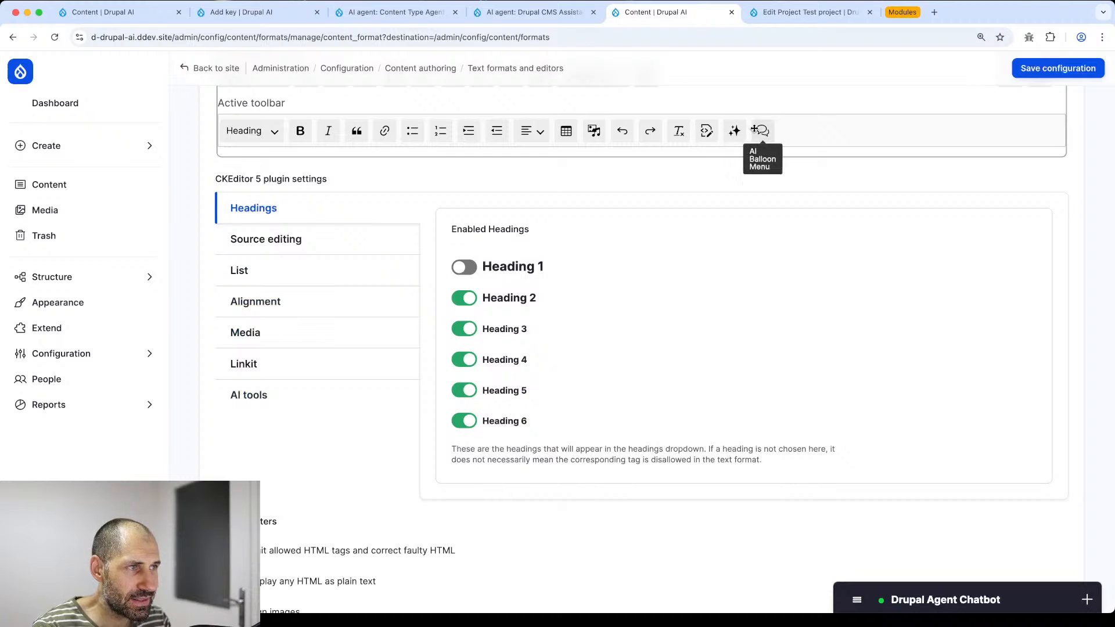
# - Show the AI tools plugin settings of the Content text format
pyautogui.click(293, 404)
pyautogui.scroll(-3, 292, 412)
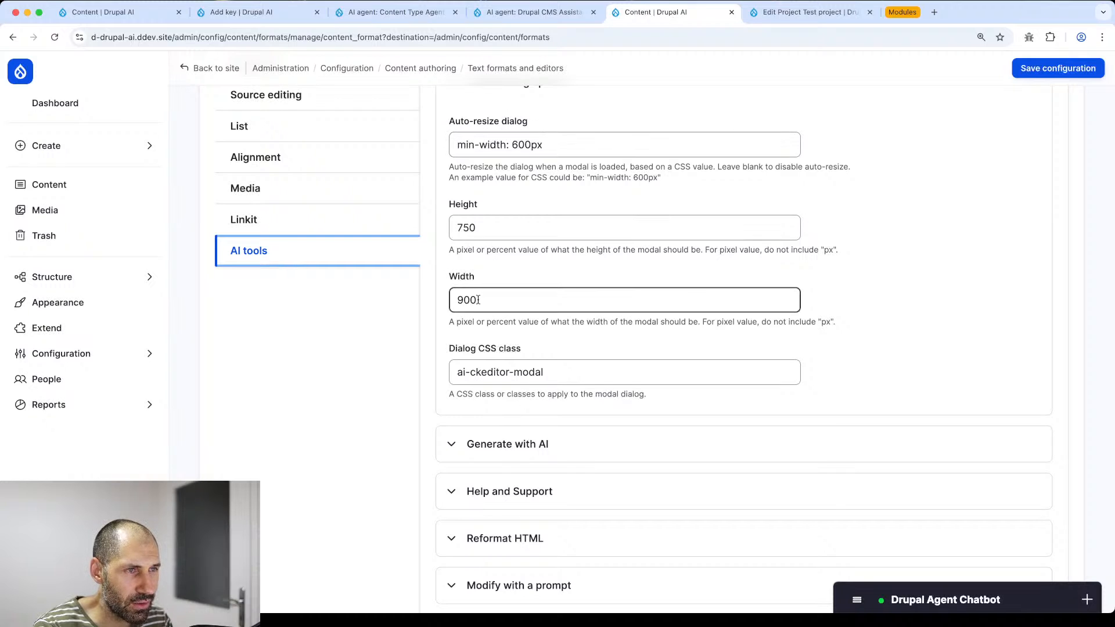
pyautogui.doubleClick(488, 227)
pyautogui.scroll(-3, 413, 431)
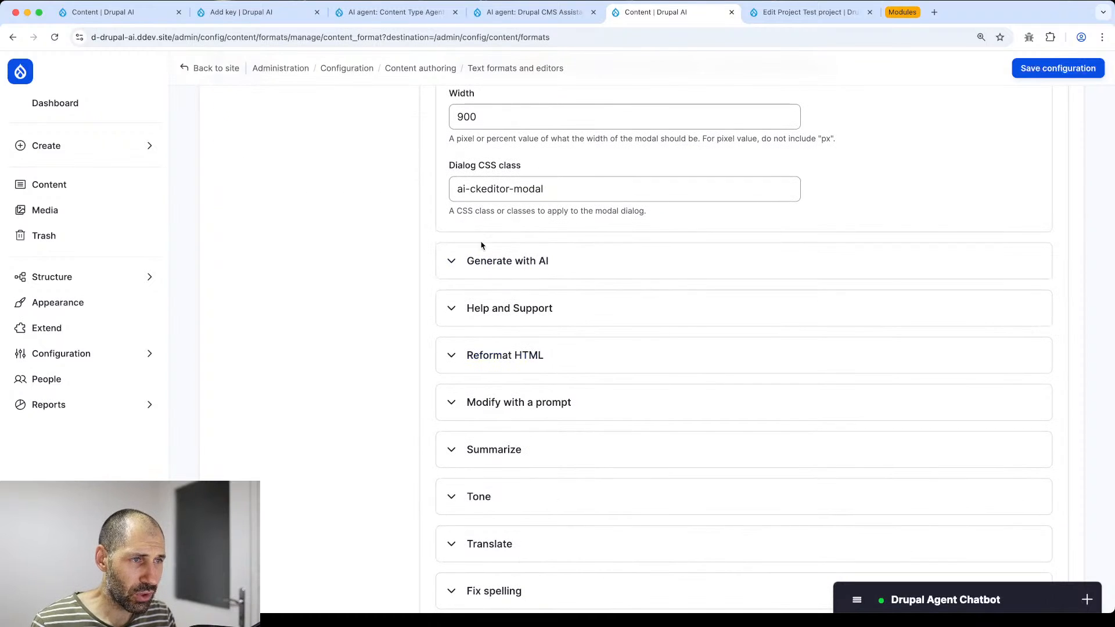
pyautogui.scroll(-1, 485, 262)
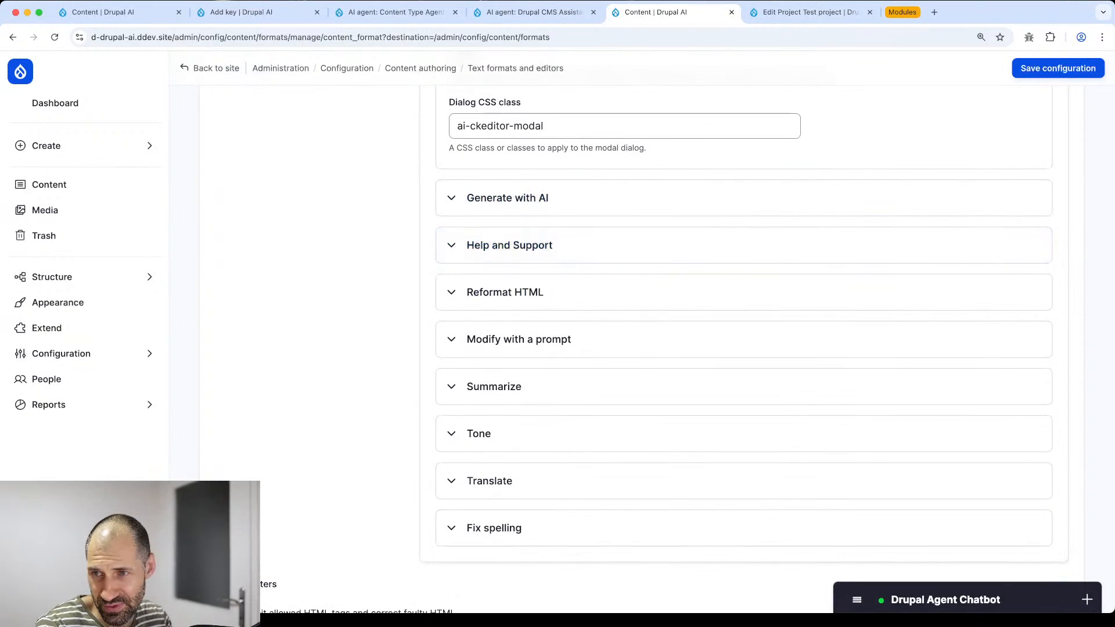
# - Expand Generate with AI, enabled with OpenAI - gpt-4o, and start its Completion pre prompt
pyautogui.click(500, 197)
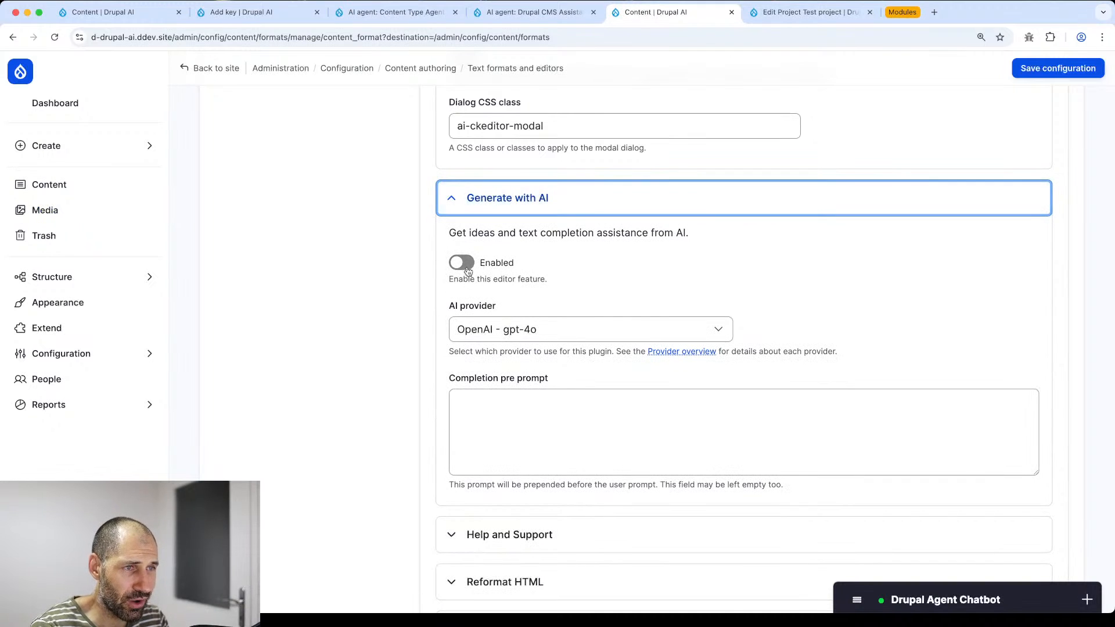
pyautogui.scroll(10, 464, 268)
pyautogui.scroll(-9, 385, 408)
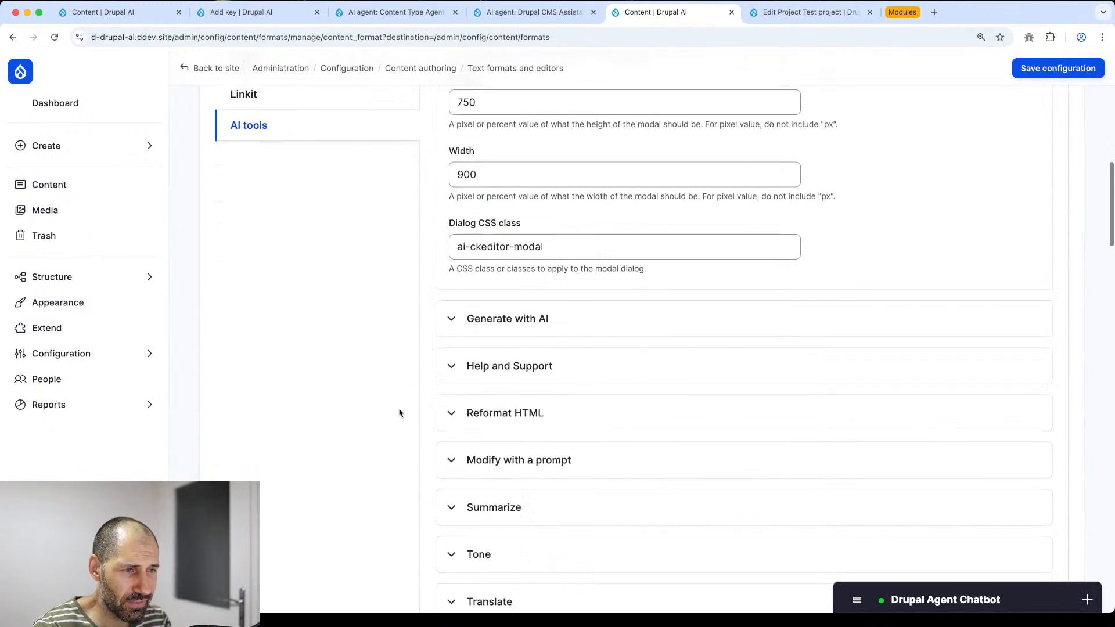
pyautogui.click(498, 232)
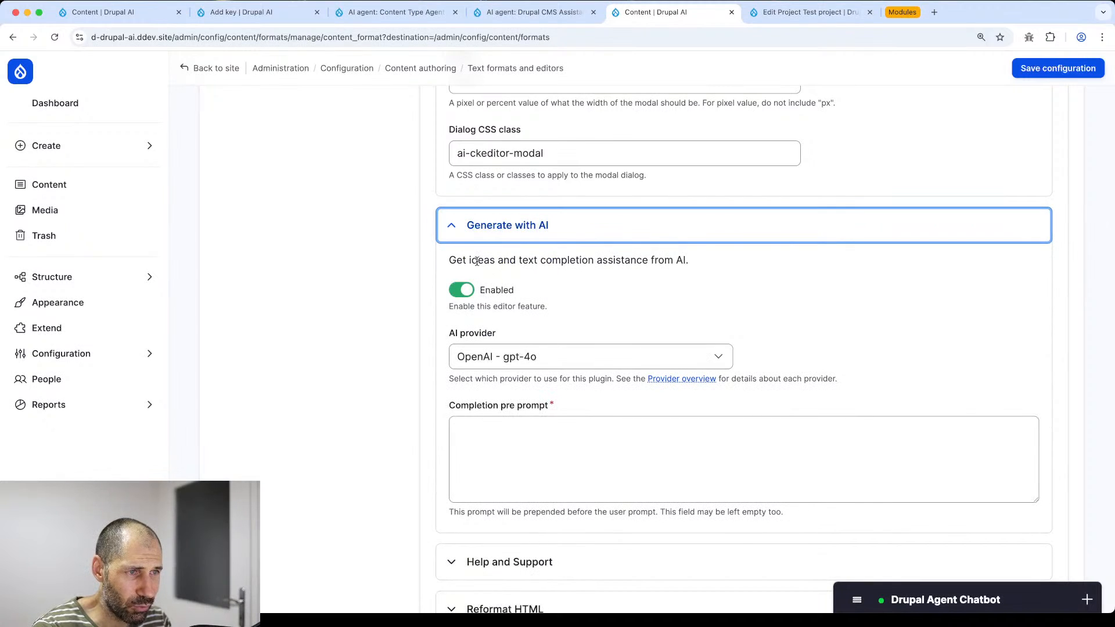
pyautogui.scroll(-4, 459, 268)
pyautogui.scroll(1, 479, 250)
pyautogui.scroll(2, 479, 250)
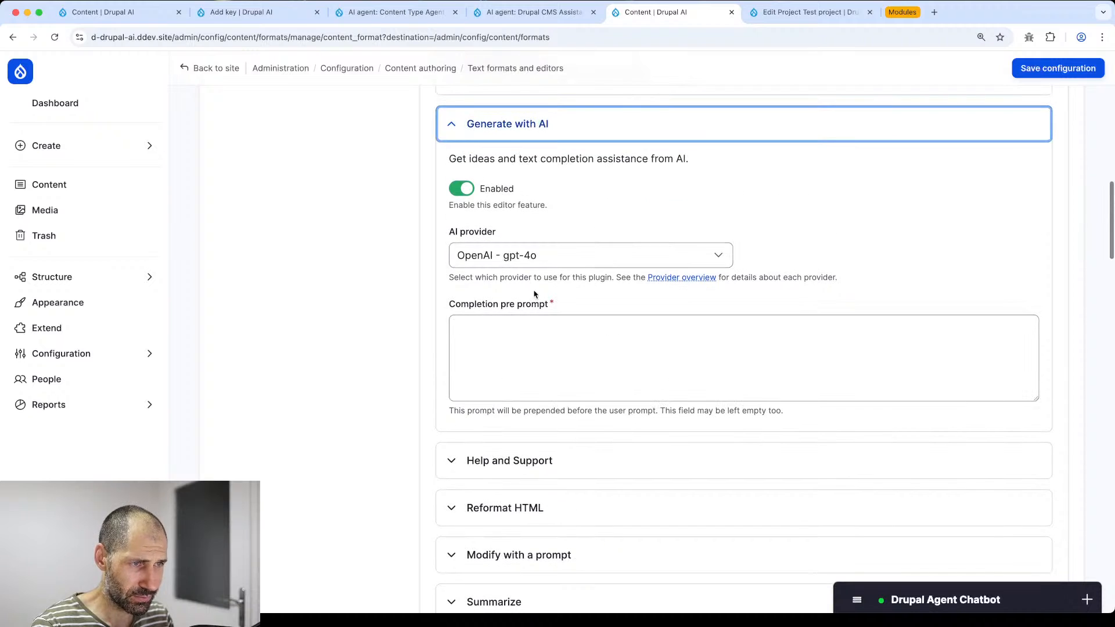
pyautogui.click(573, 332)
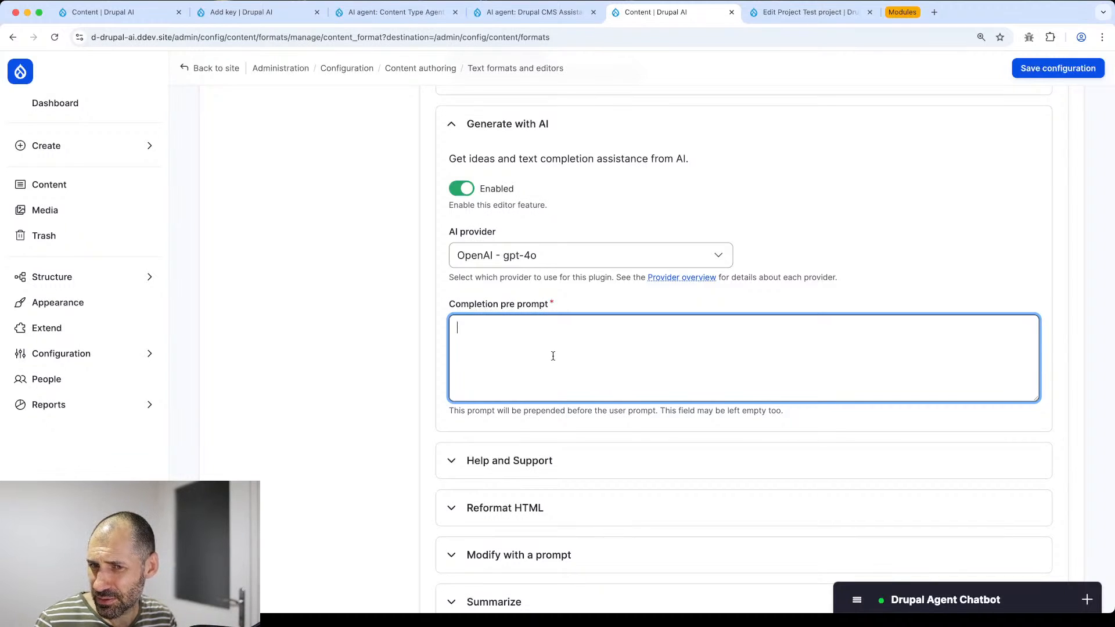
# - Finish the pre prompt with 'easy to read.' and expand the Reformat HTML and Help sections
pyautogui.write('easy')
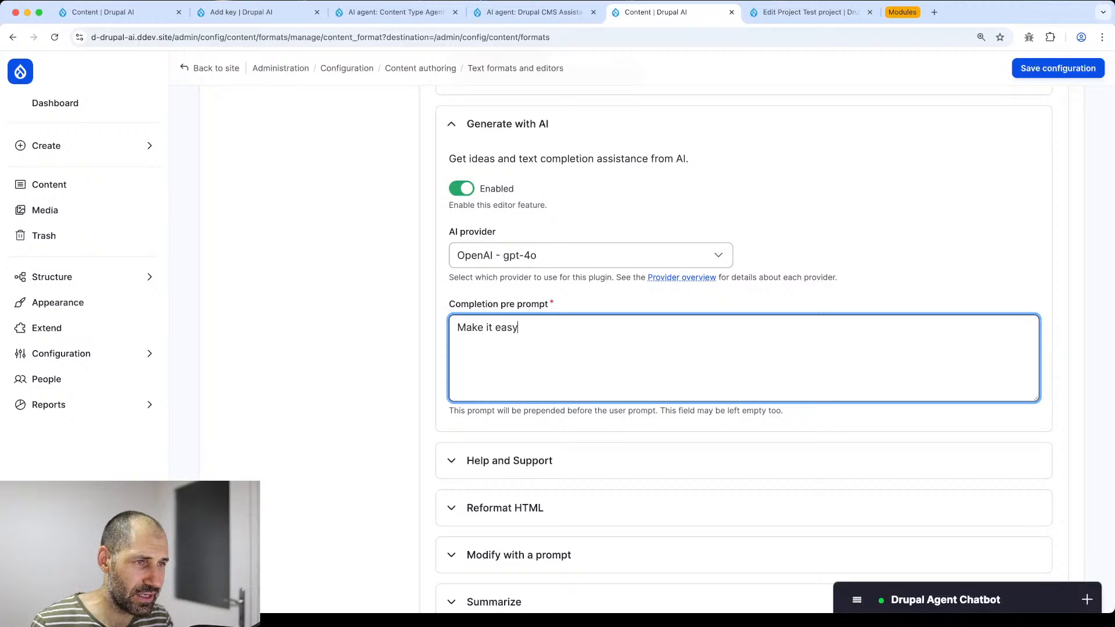
pyautogui.write(' to read.')
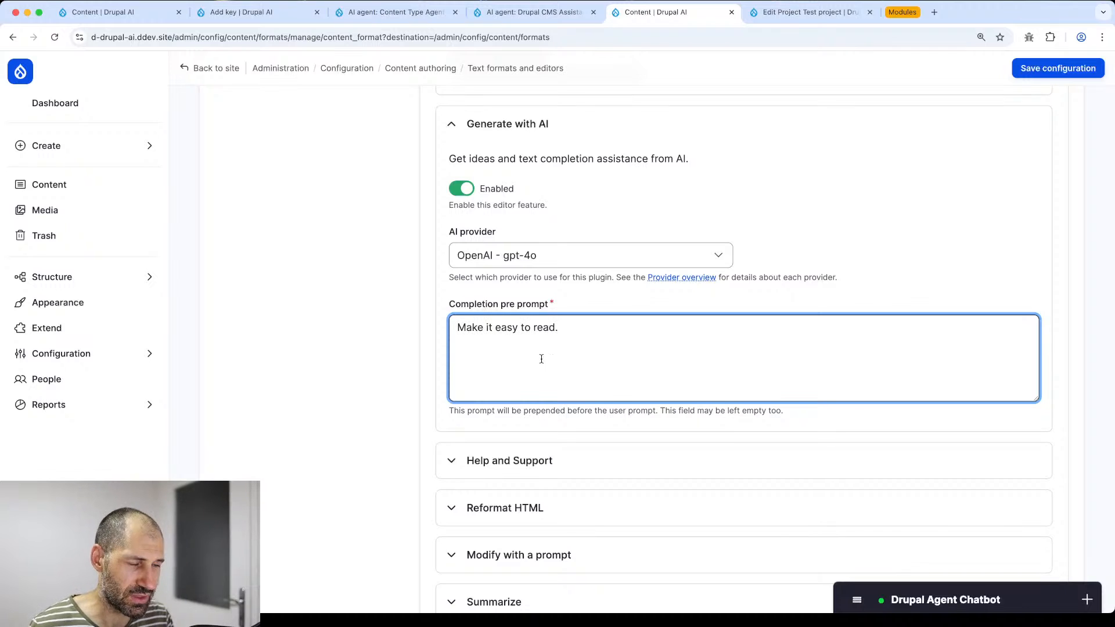
pyautogui.scroll(-1, 509, 335)
pyautogui.click(505, 436)
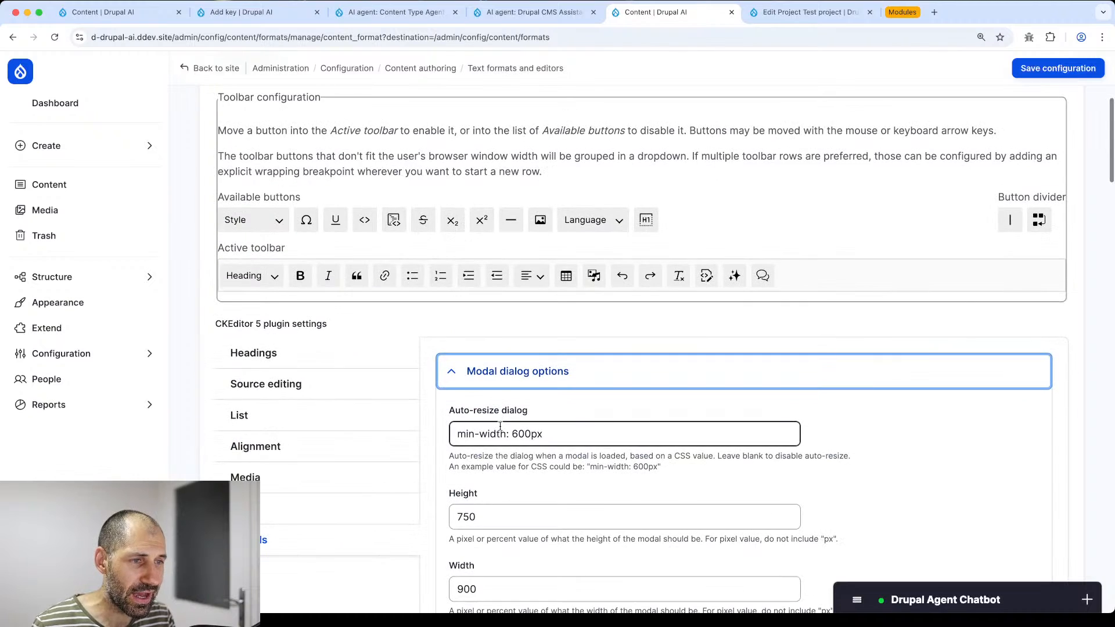
pyautogui.scroll(-10, 500, 429)
pyautogui.click(506, 286)
pyautogui.scroll(-2, 504, 288)
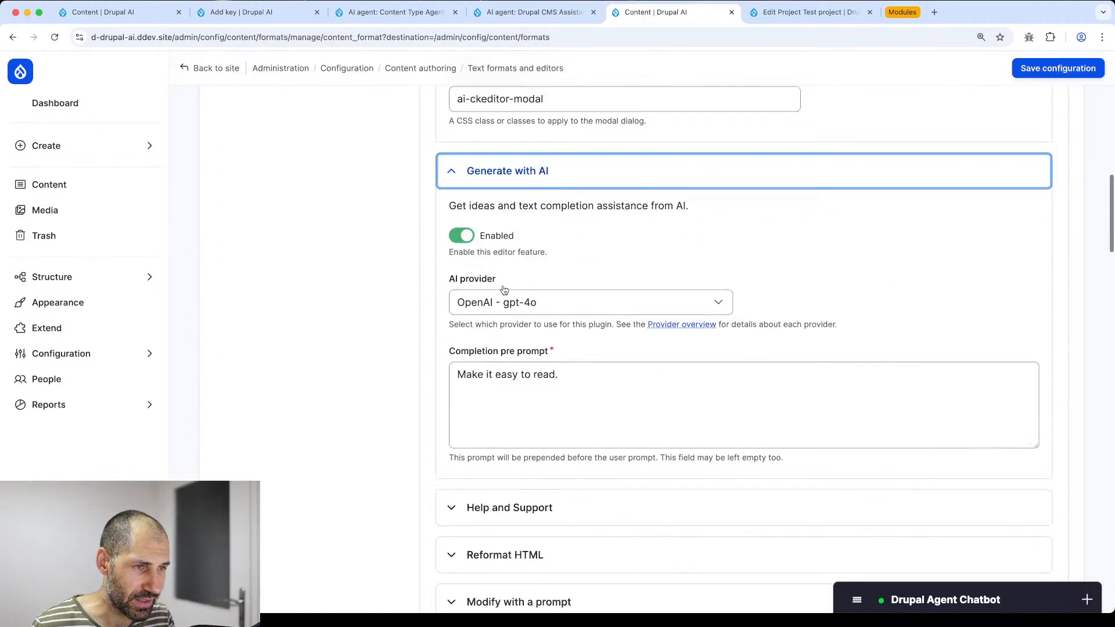
pyautogui.scroll(-5, 504, 290)
pyautogui.click(499, 198)
pyautogui.click(508, 341)
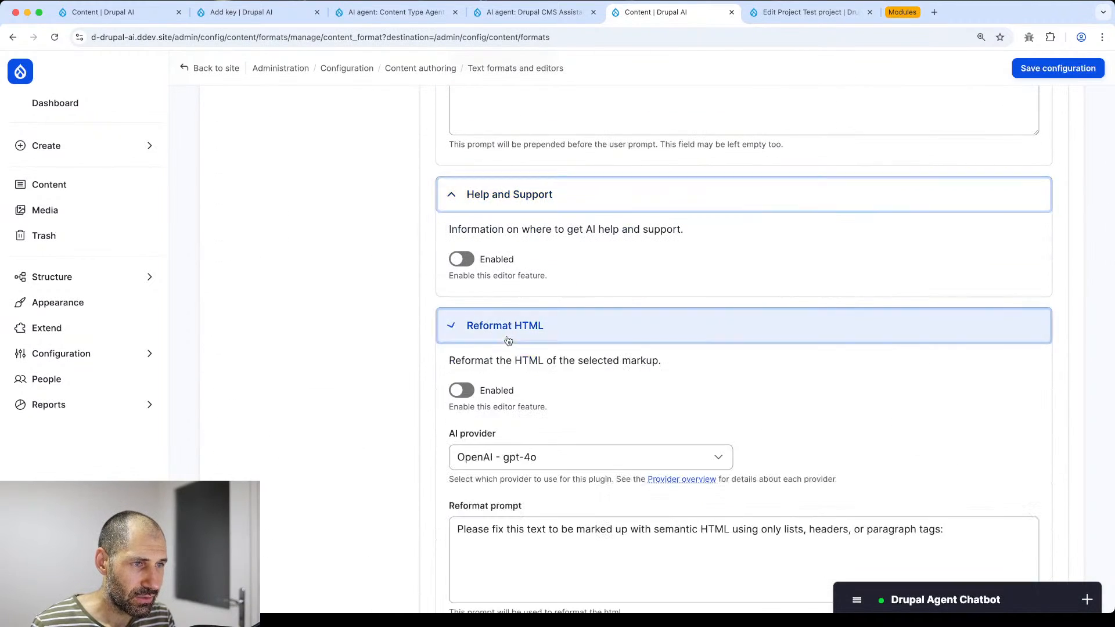
pyautogui.scroll(-2, 500, 325)
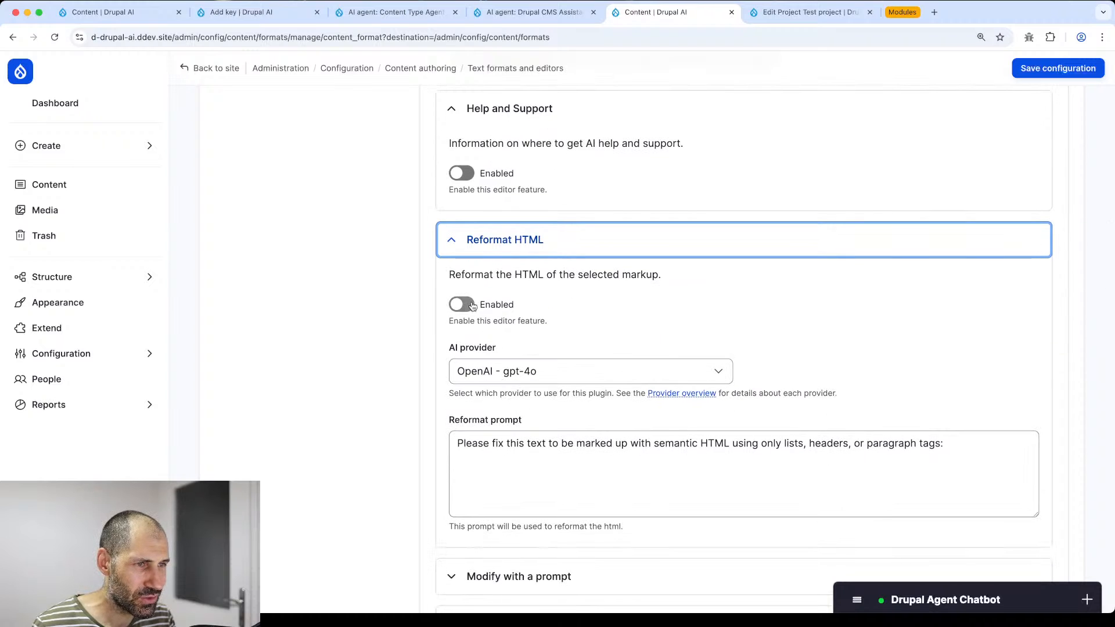
pyautogui.click(482, 248)
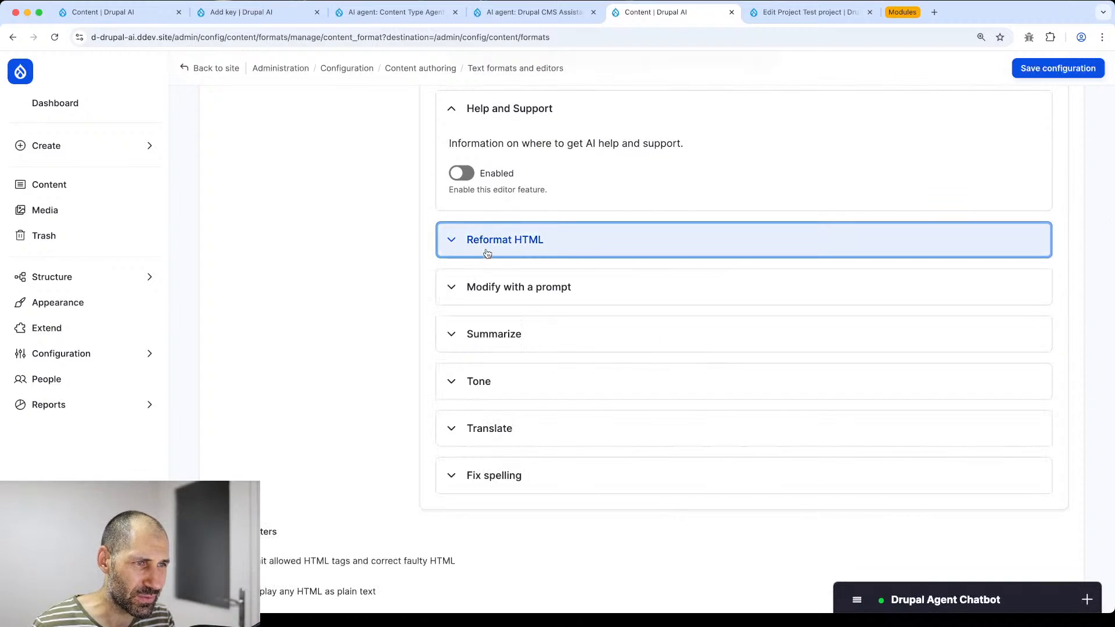
pyautogui.click(486, 252)
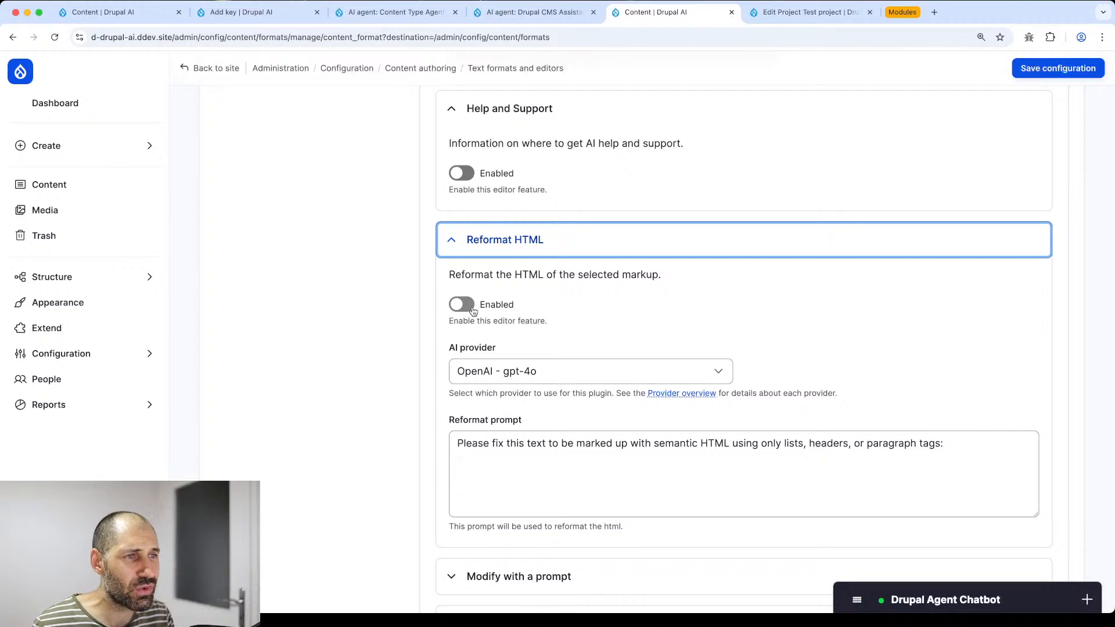
# - Enable the Modify with a prompt and Summarize AI features
pyautogui.scroll(-5, 472, 309)
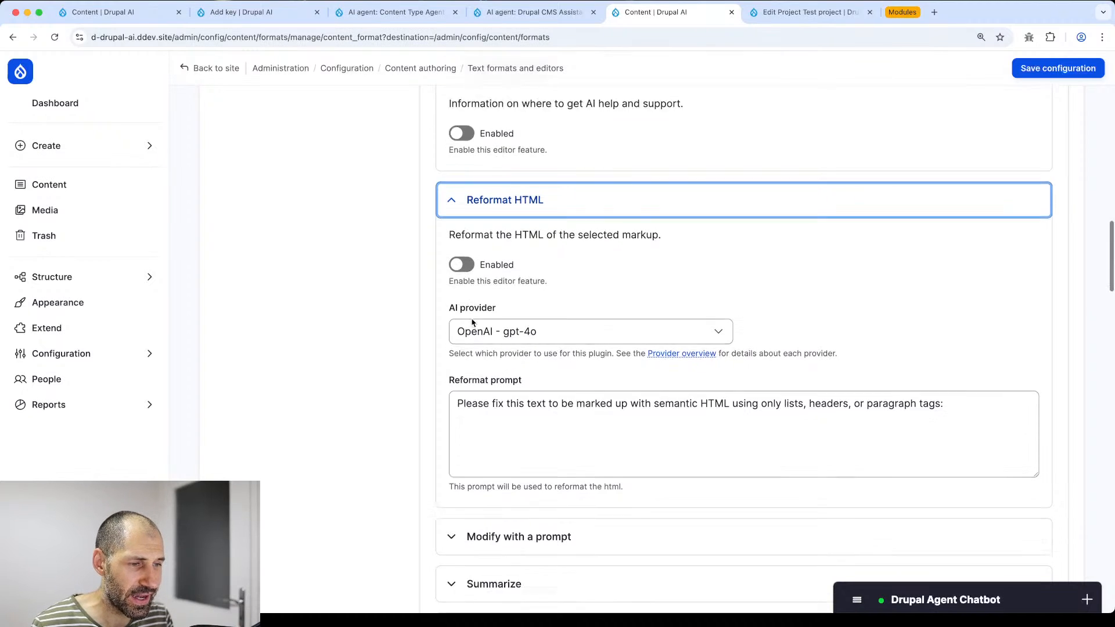
pyautogui.click(468, 323)
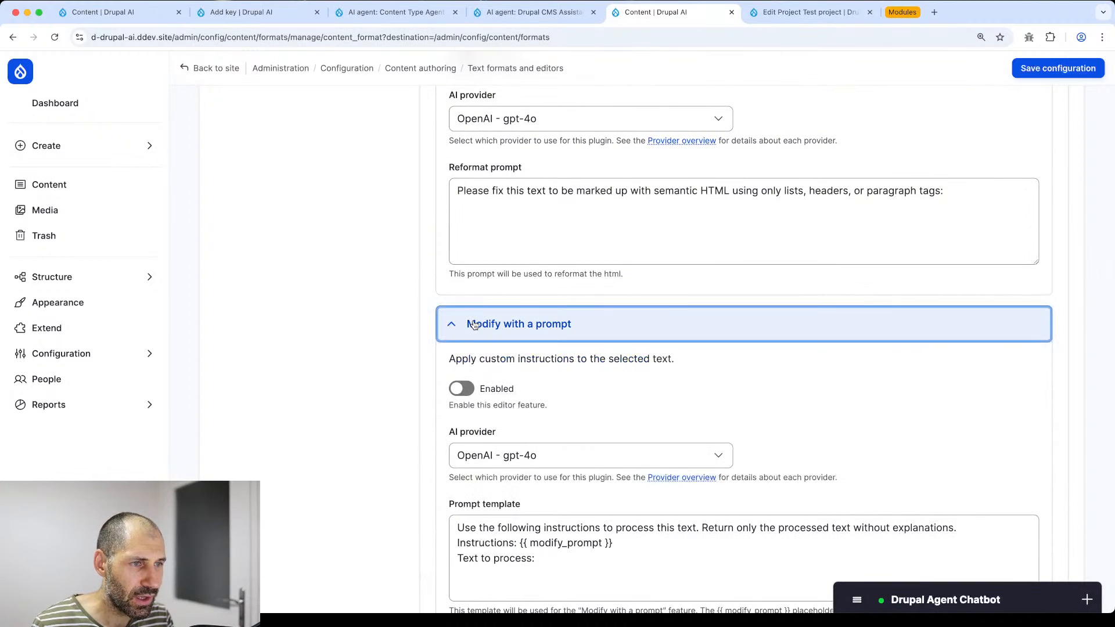
pyautogui.click(461, 388)
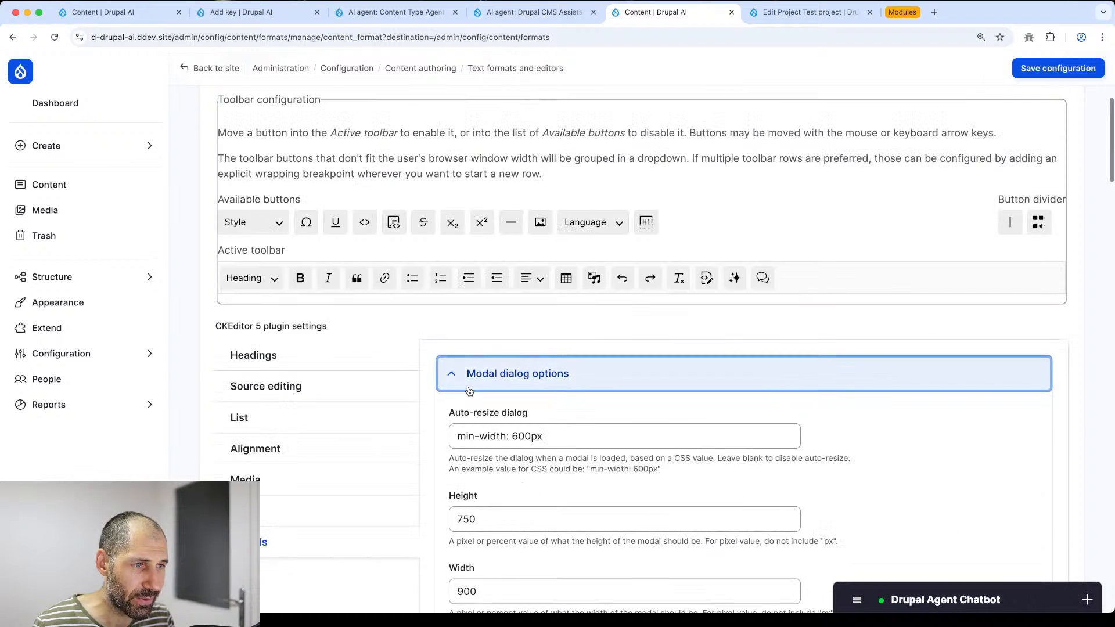
pyautogui.scroll(-10, 503, 232)
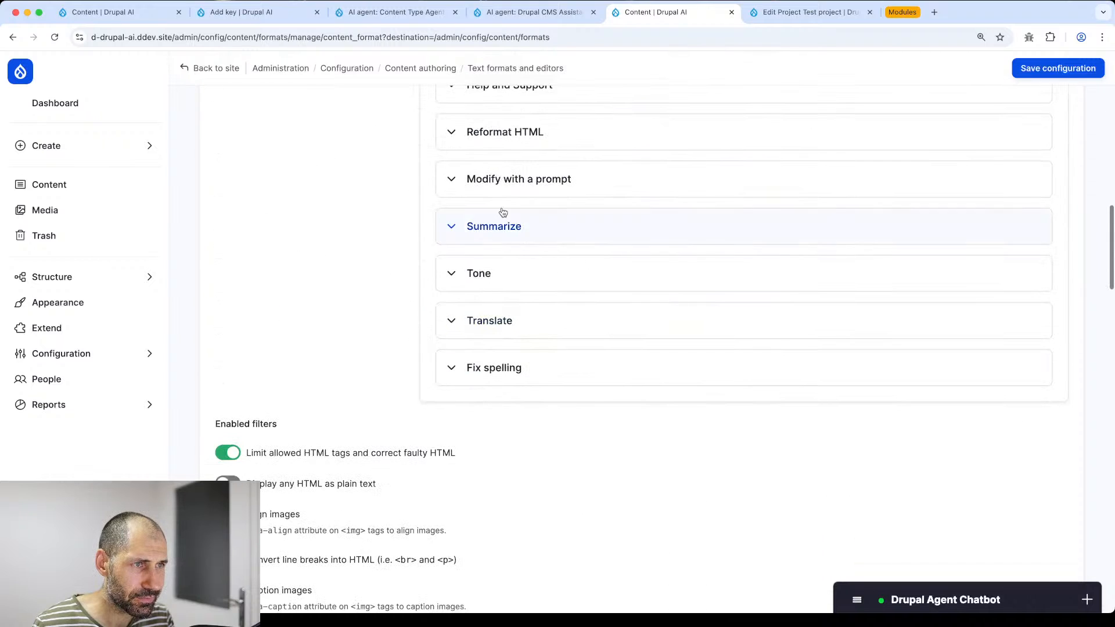
pyautogui.click(503, 181)
pyautogui.scroll(-5, 529, 312)
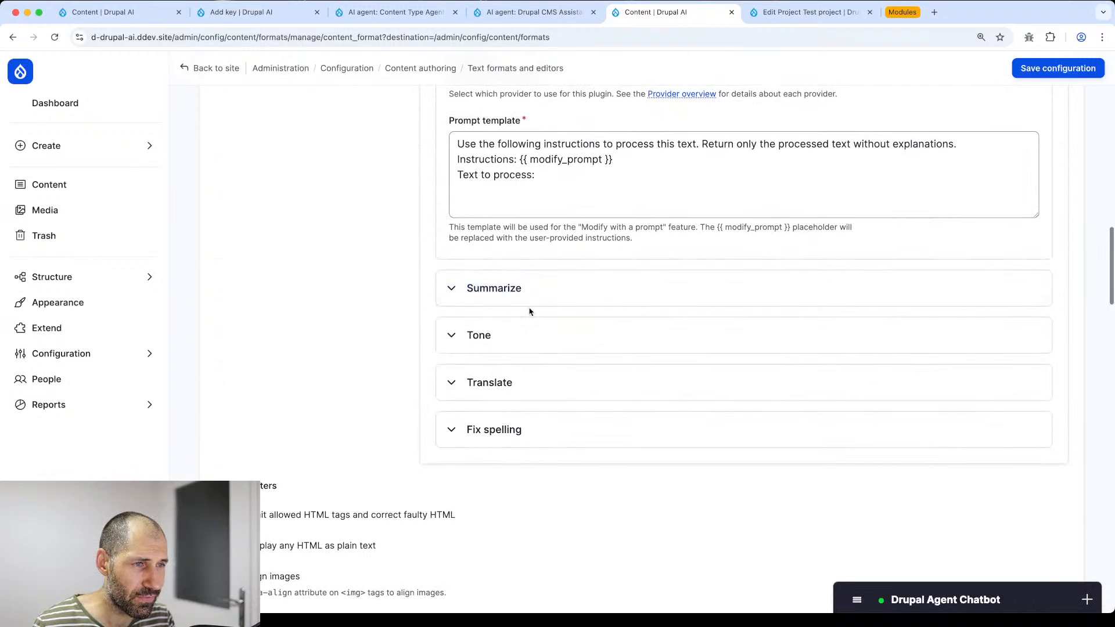
pyautogui.click(526, 294)
pyautogui.click(461, 352)
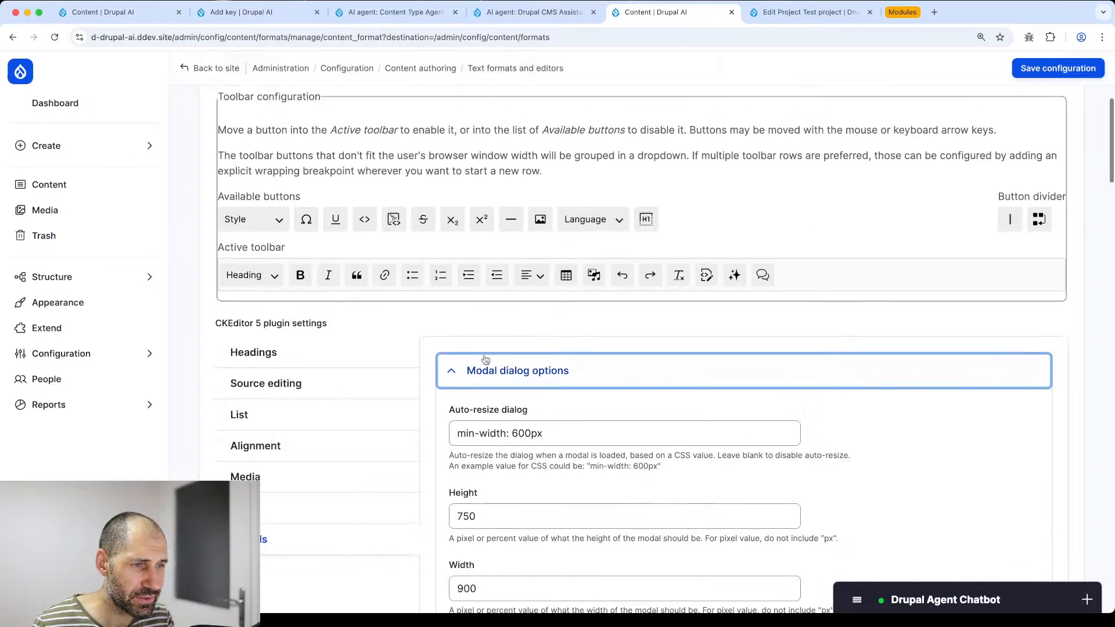
pyautogui.click(505, 421)
pyautogui.scroll(-6, 505, 420)
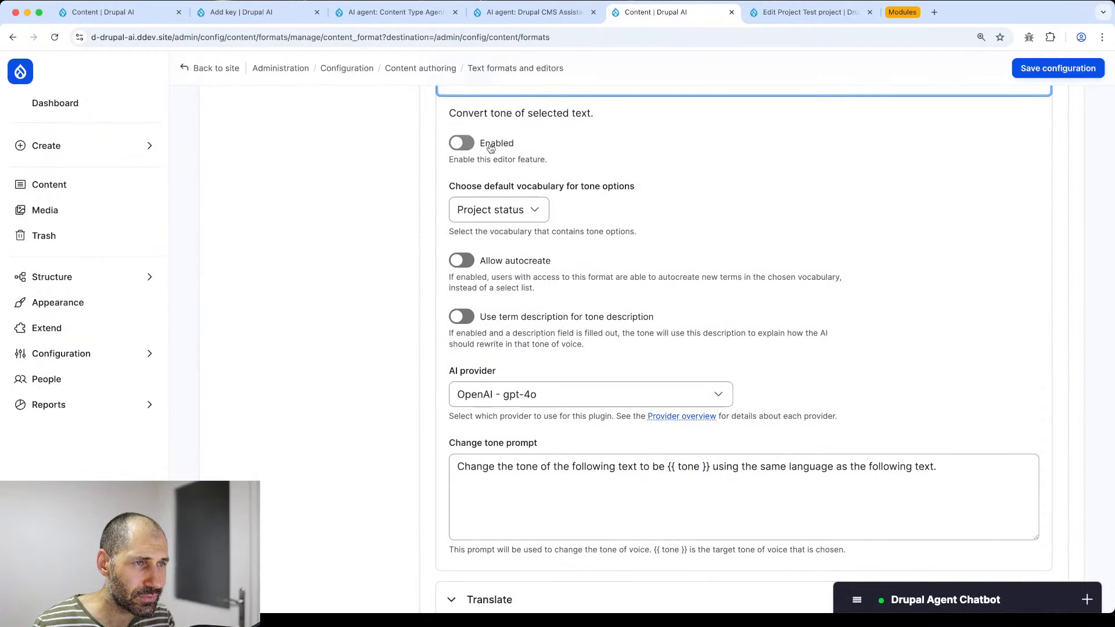
pyautogui.scroll(4, 498, 296)
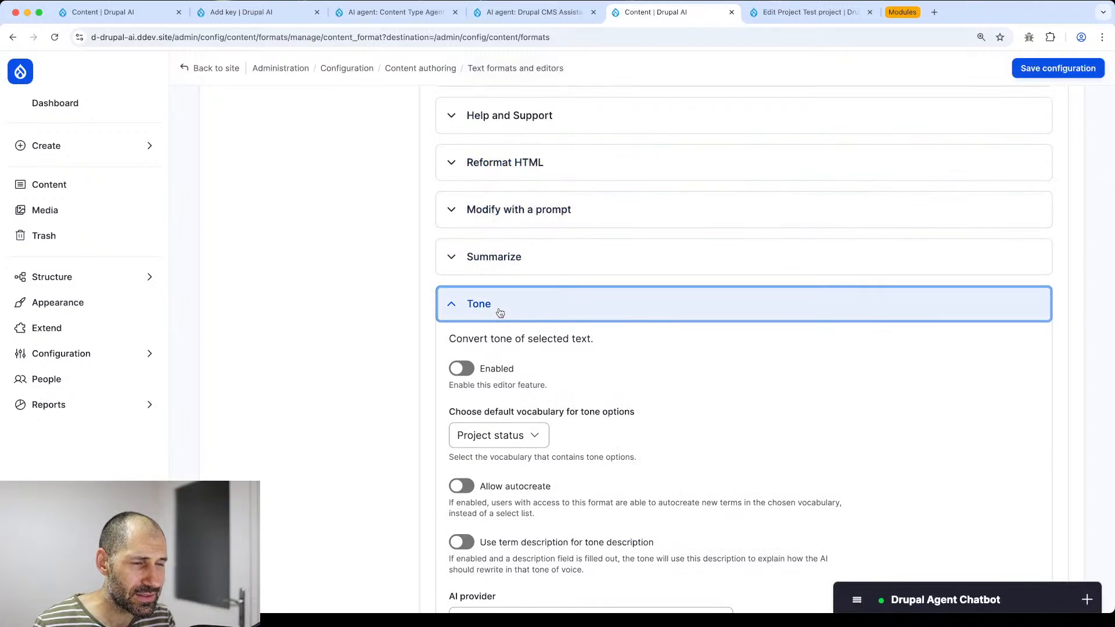
pyautogui.scroll(-6, 500, 312)
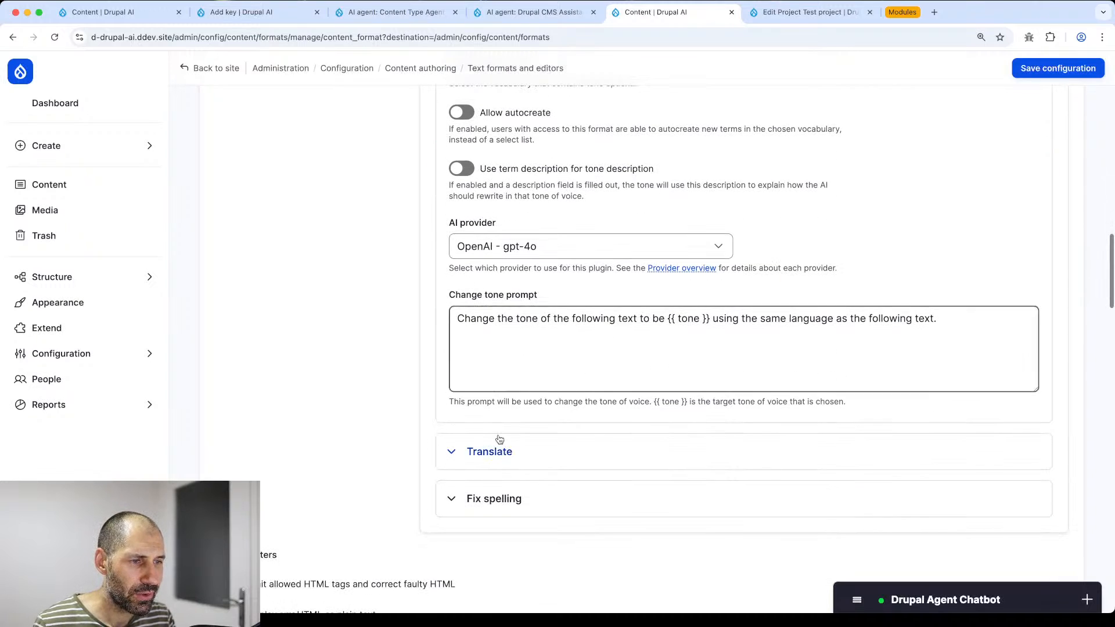
# - Enable the Fix spelling AI feature
pyautogui.click(501, 451)
pyautogui.scroll(-6, 508, 468)
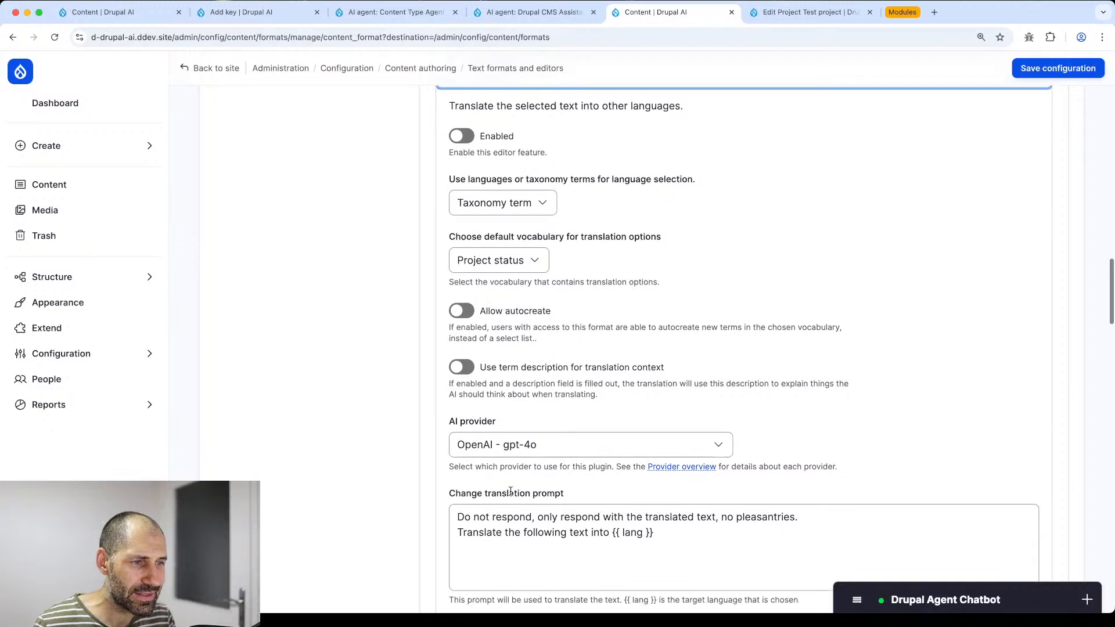
pyautogui.scroll(-3, 511, 491)
pyautogui.click(511, 485)
pyautogui.scroll(-4, 511, 485)
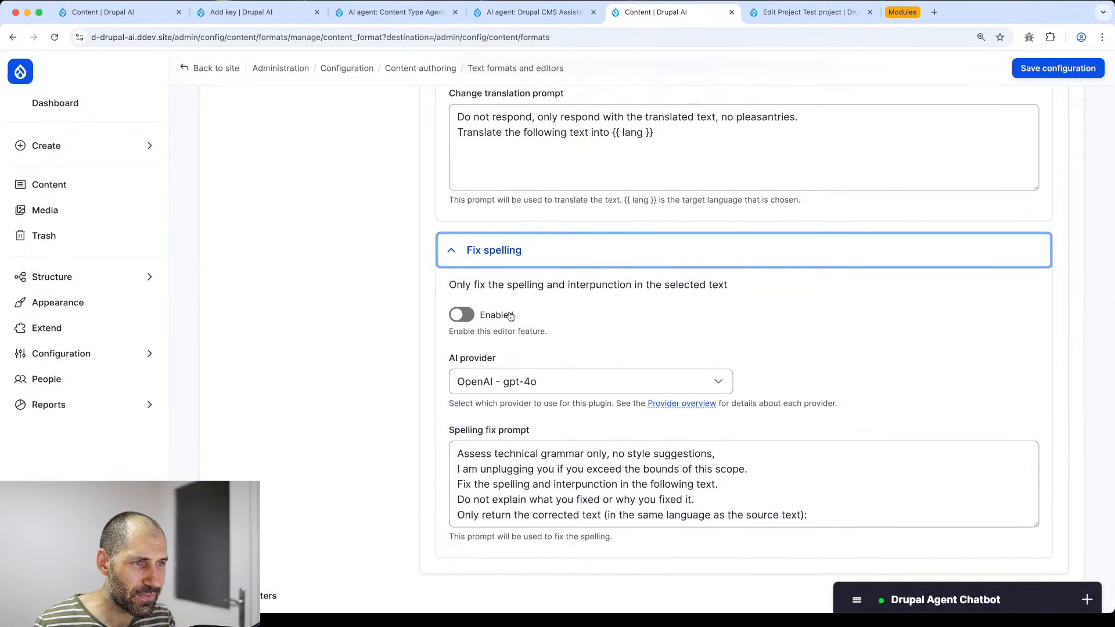
pyautogui.click(467, 318)
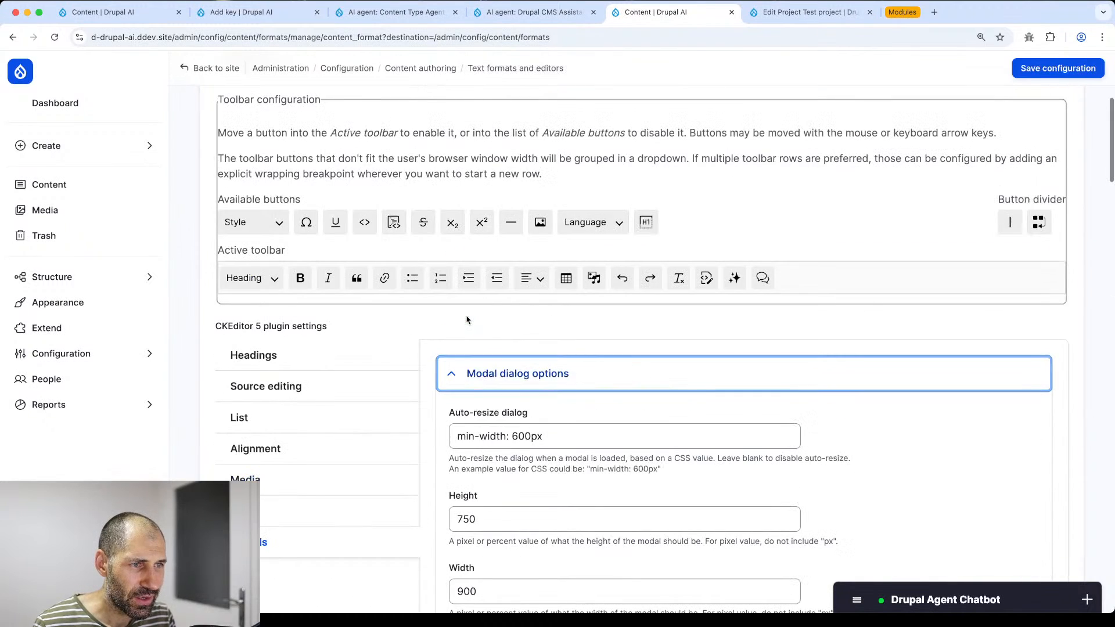
pyautogui.scroll(-6, 523, 450)
# - Save the Content text format configuration, then go to the content overview
pyautogui.click(1057, 68)
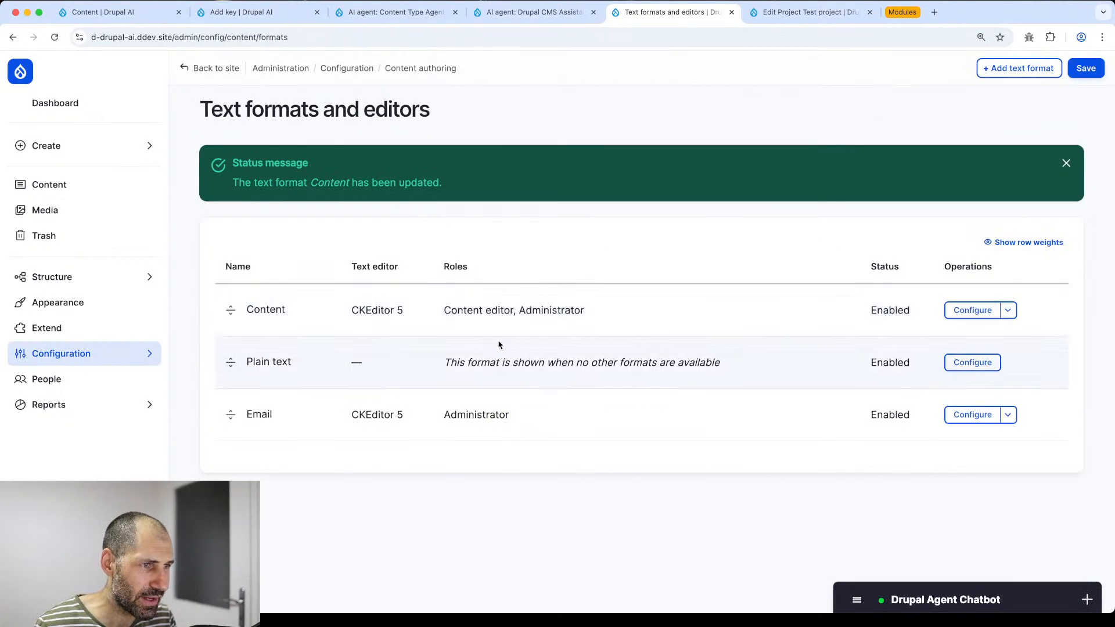
pyautogui.click(971, 310)
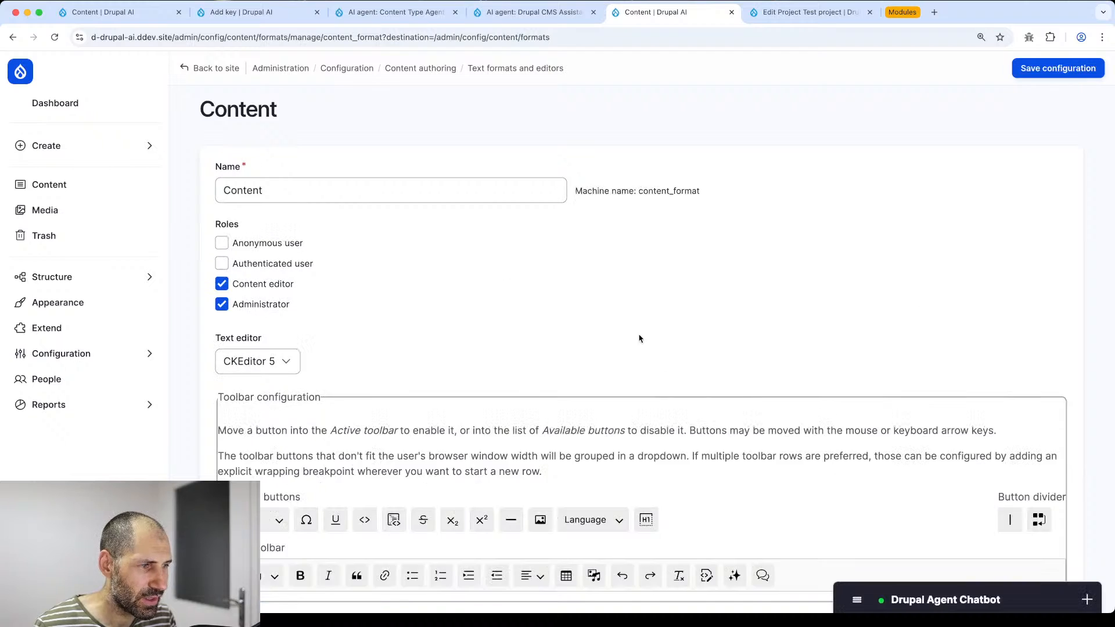
pyautogui.scroll(-15, 639, 338)
pyautogui.scroll(12, 610, 326)
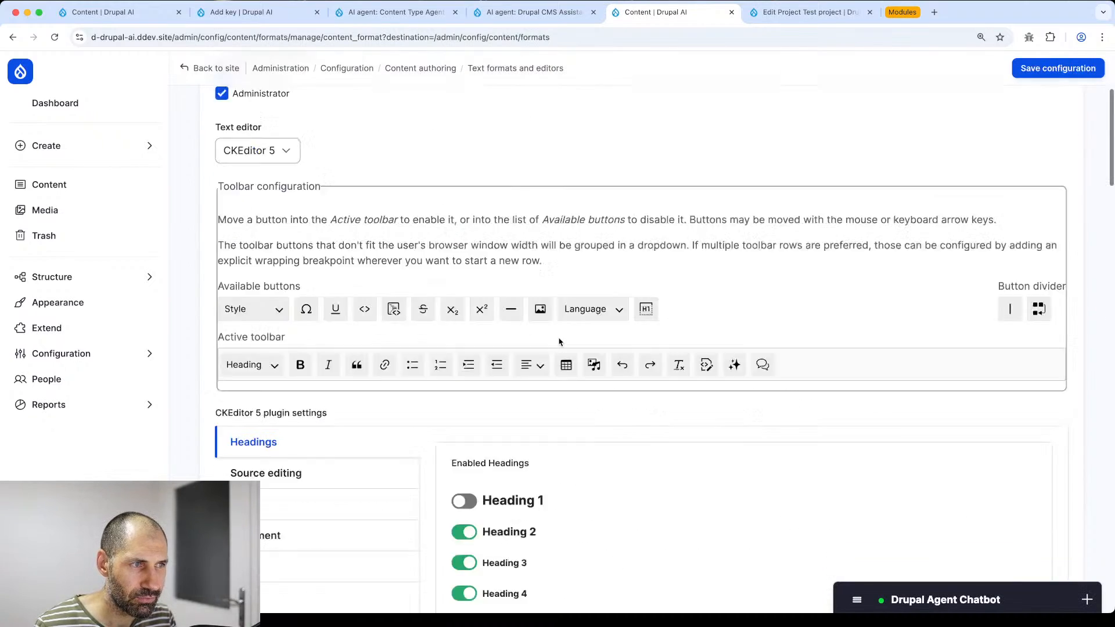
pyautogui.scroll(3, 559, 342)
pyautogui.click(70, 182)
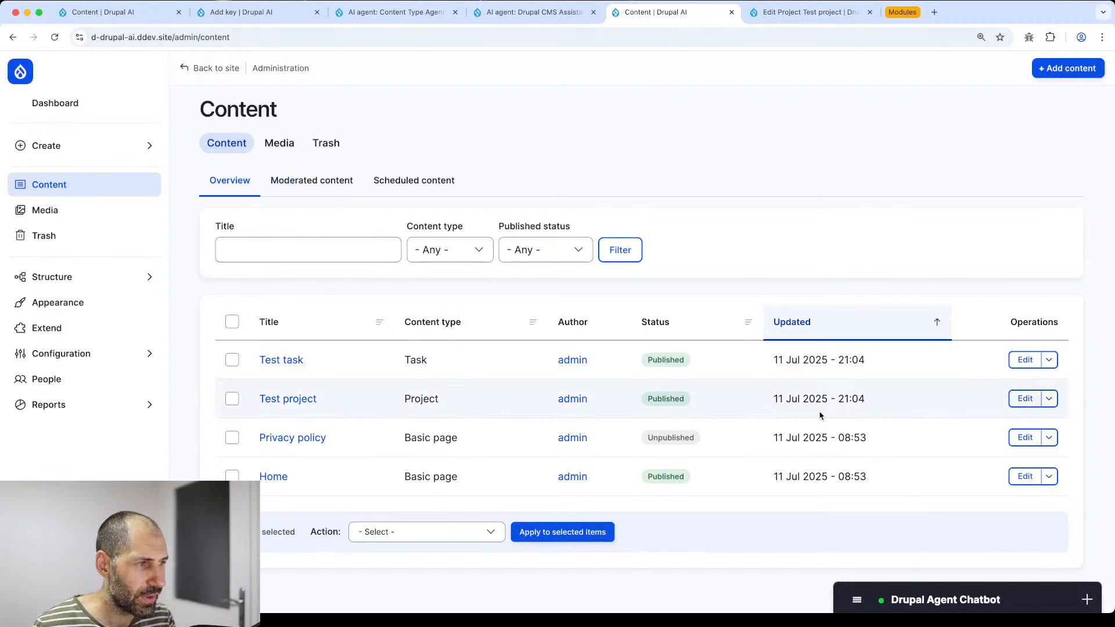
# - Start a new Basic page and glance at the AI Assistant actions list
pyautogui.click(1056, 68)
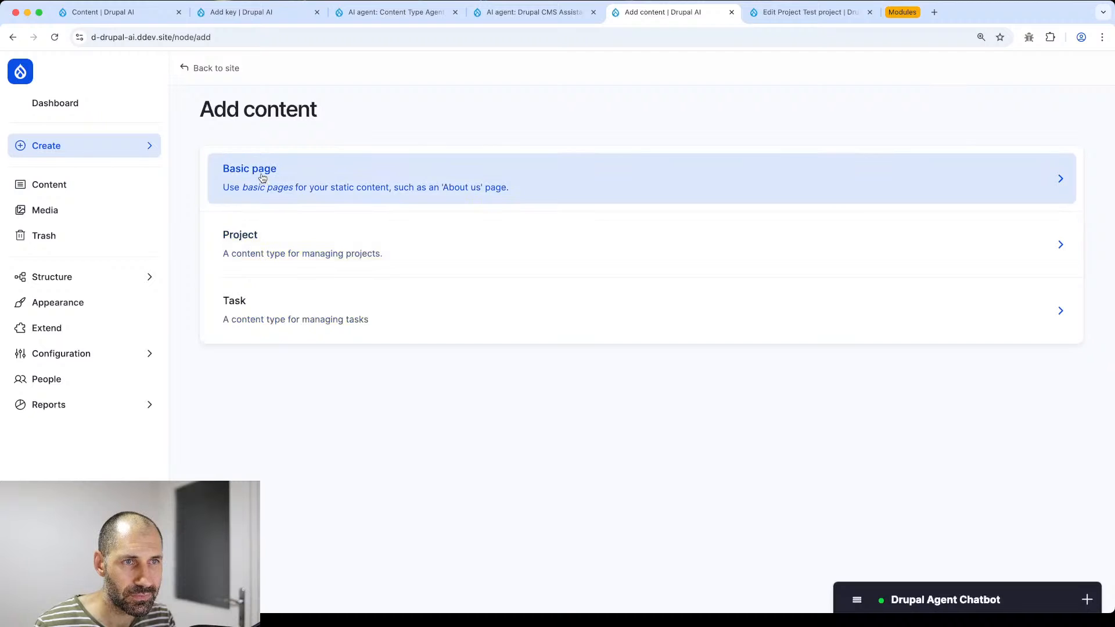
pyautogui.click(263, 177)
pyautogui.scroll(-5, 308, 291)
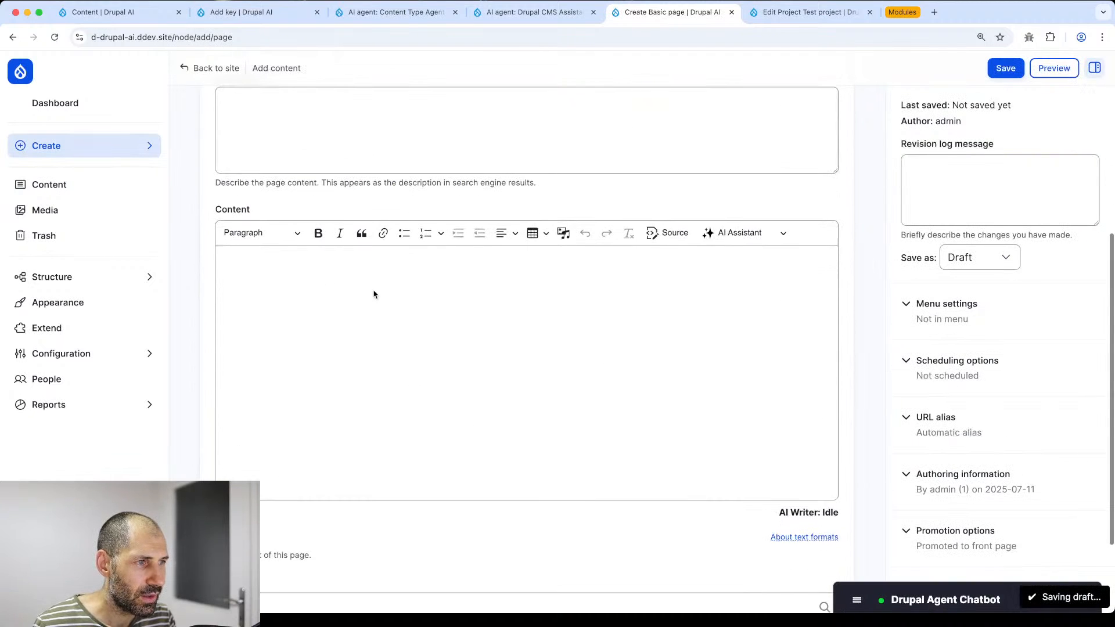
pyautogui.click(741, 233)
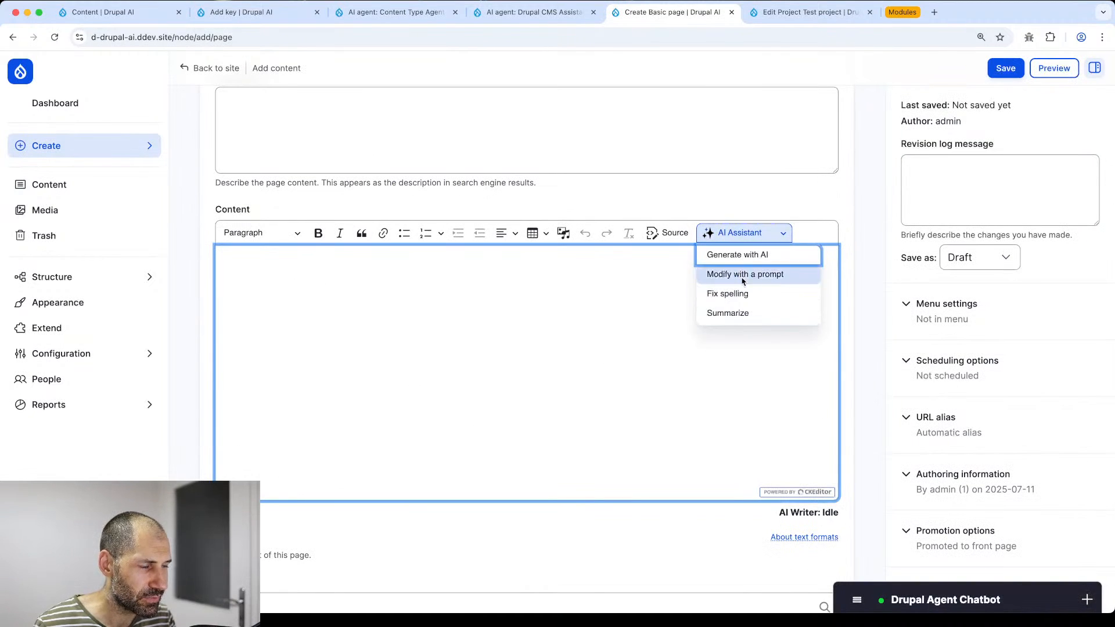
pyautogui.click(611, 299)
pyautogui.scroll(3, 360, 256)
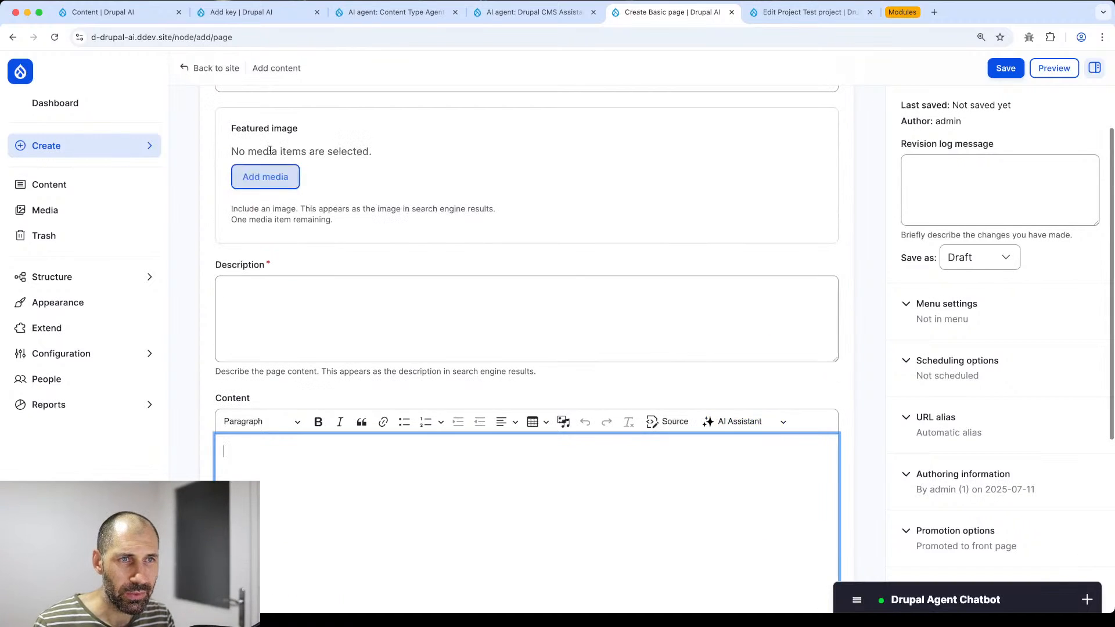
pyautogui.scroll(2, 279, 169)
# - Enter 'How to use Views' as title and description, then open the body's AI writing options
pyautogui.click(292, 194)
pyautogui.write('How')
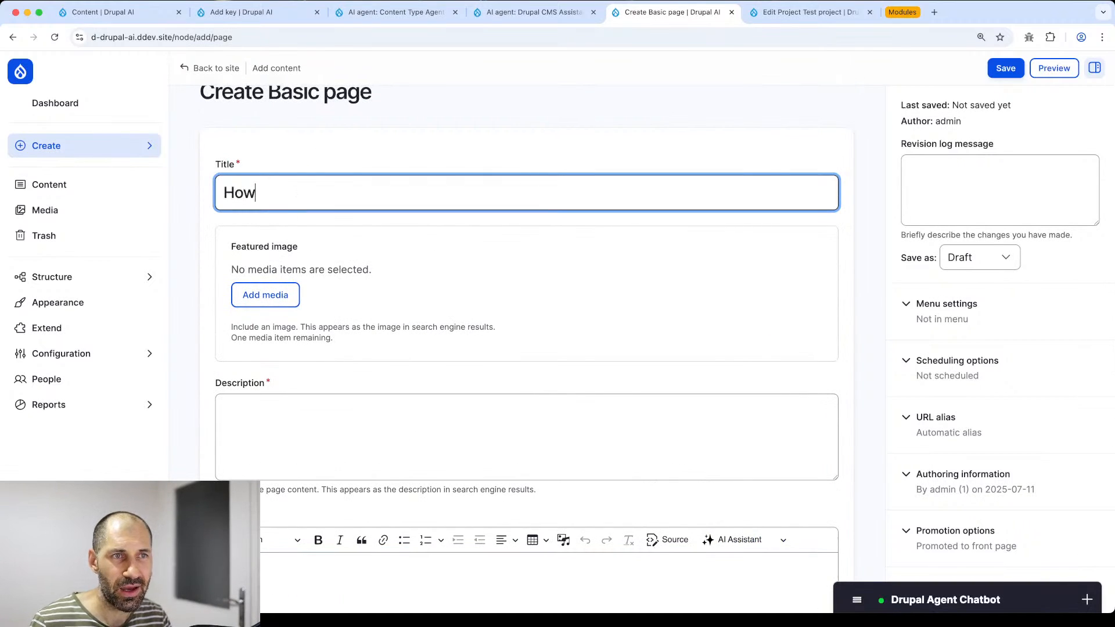
pyautogui.write(' to use Views')
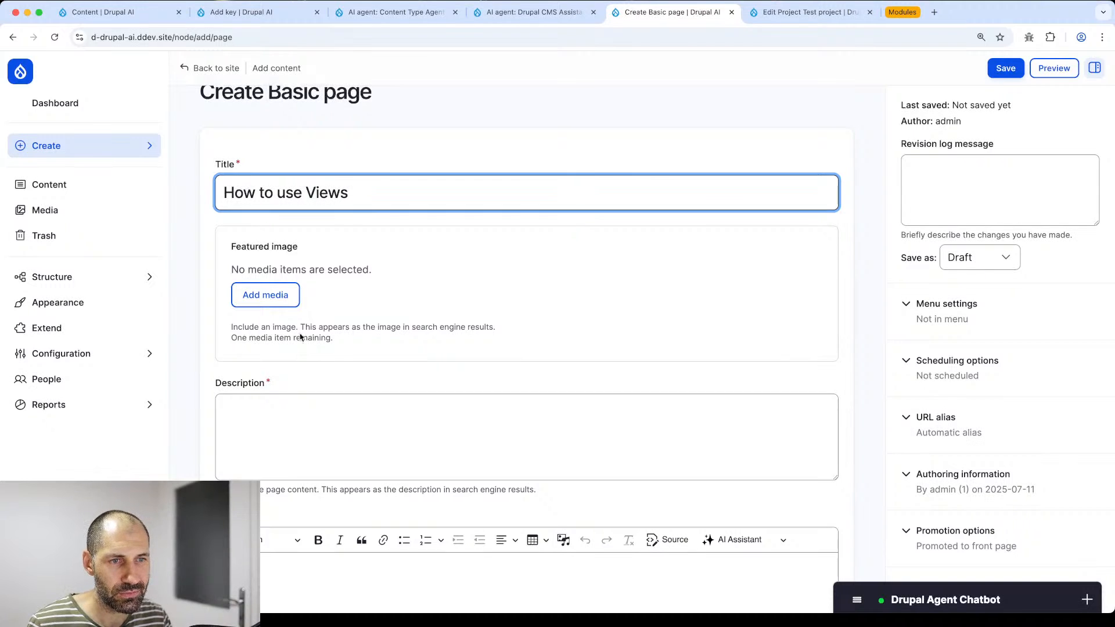
pyautogui.click(295, 451)
pyautogui.write('Ho')
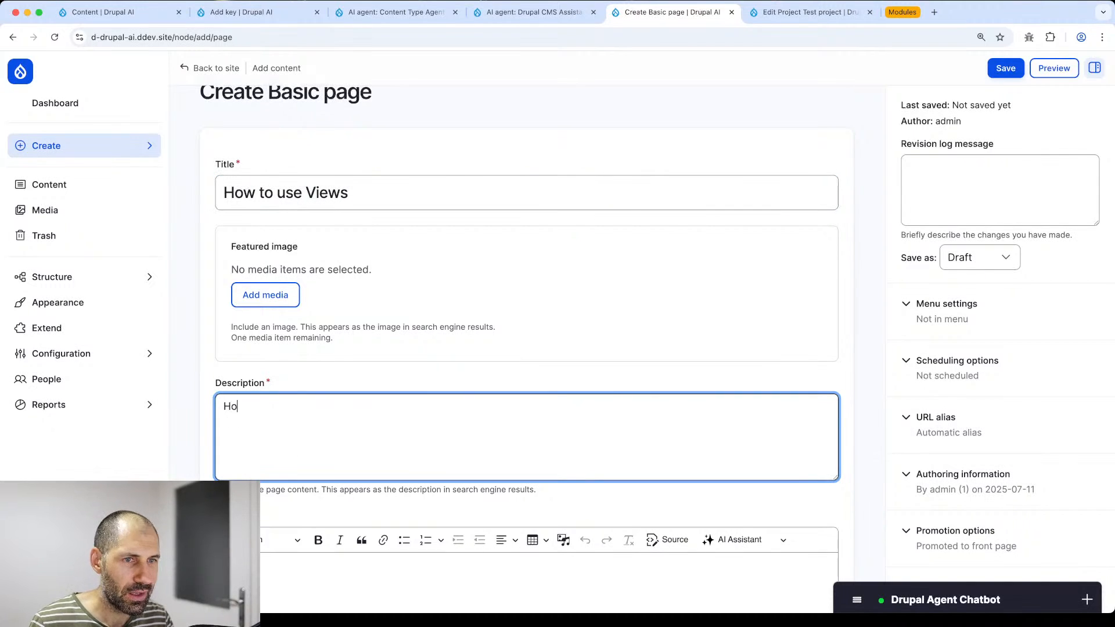
pyautogui.write('w to use views')
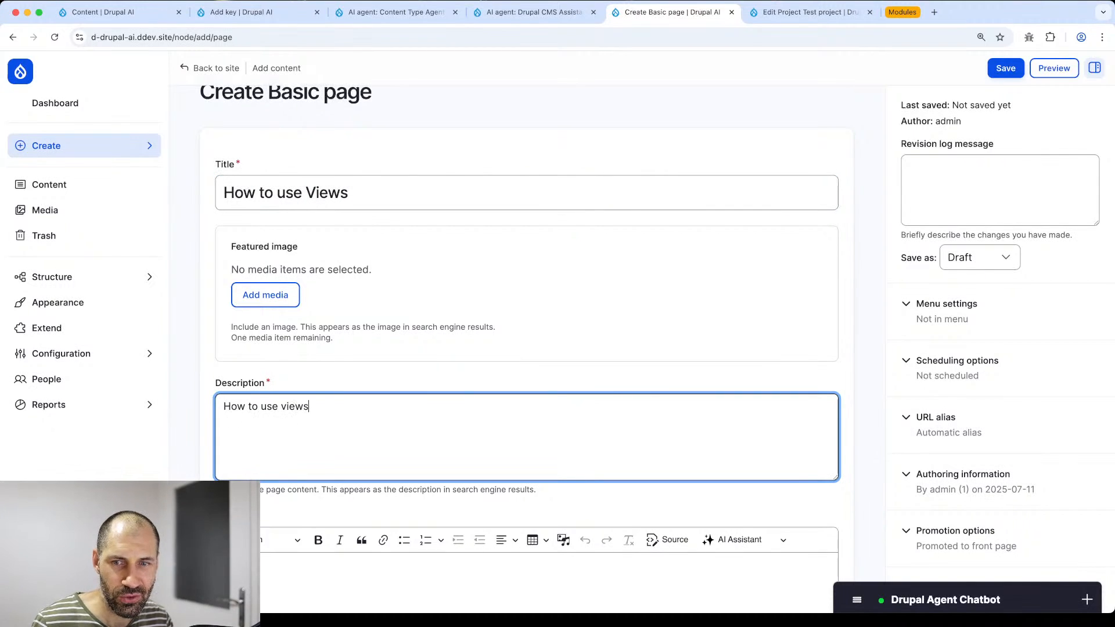
pyautogui.scroll(-5, 381, 500)
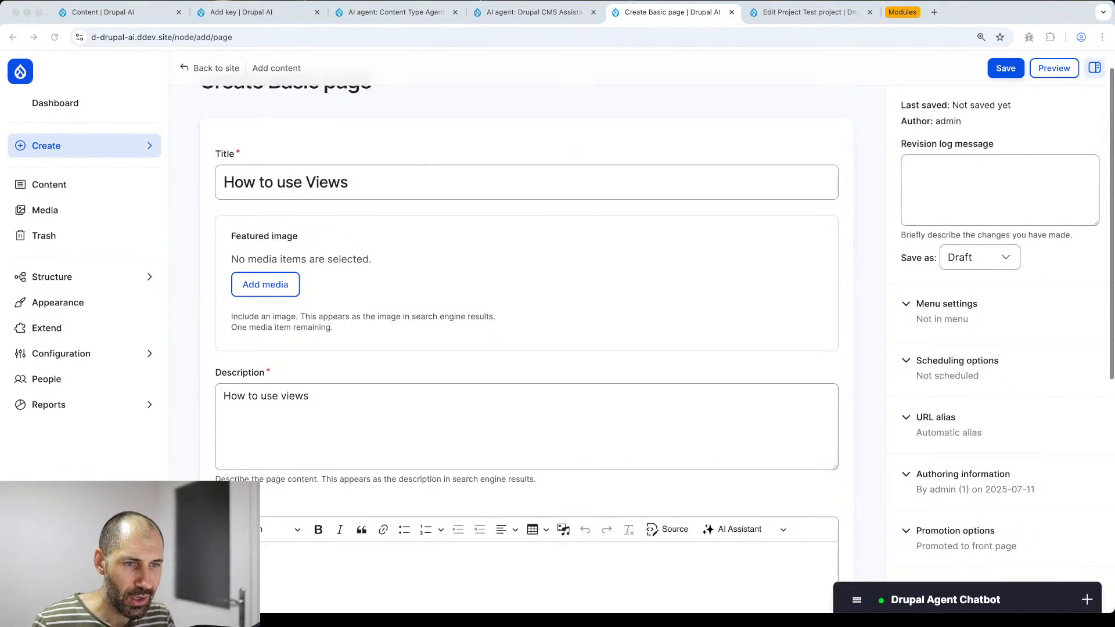
pyautogui.click(391, 473)
pyautogui.scroll(-3, 397, 471)
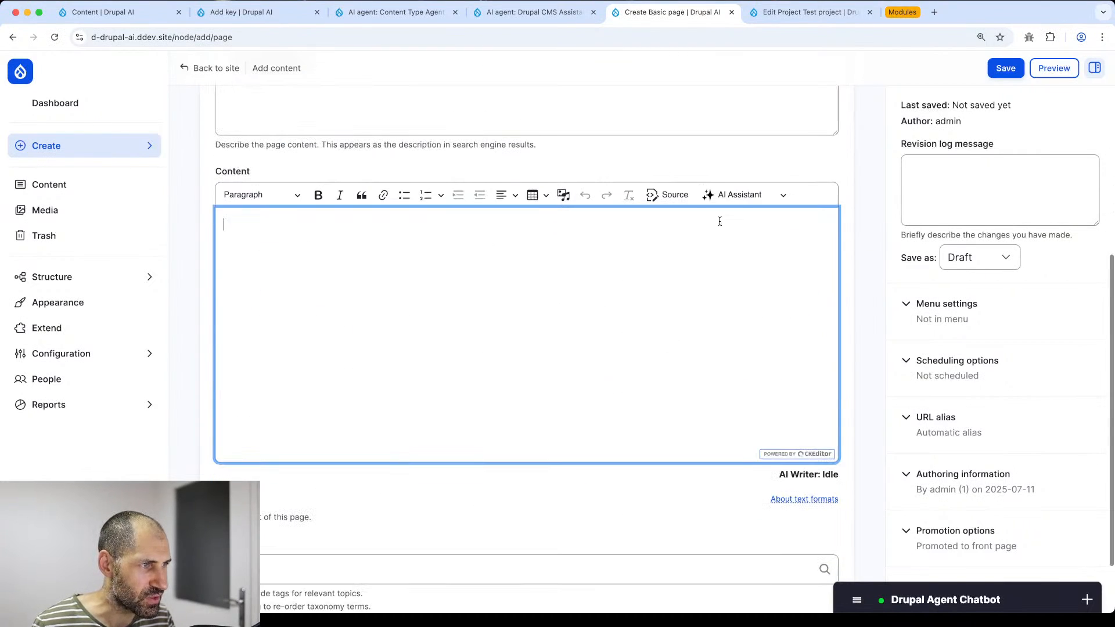
pyautogui.click(737, 192)
# - Ask Generate with AI for a detailed 500-word blog post on using Views in Drupal 11
pyautogui.click(747, 216)
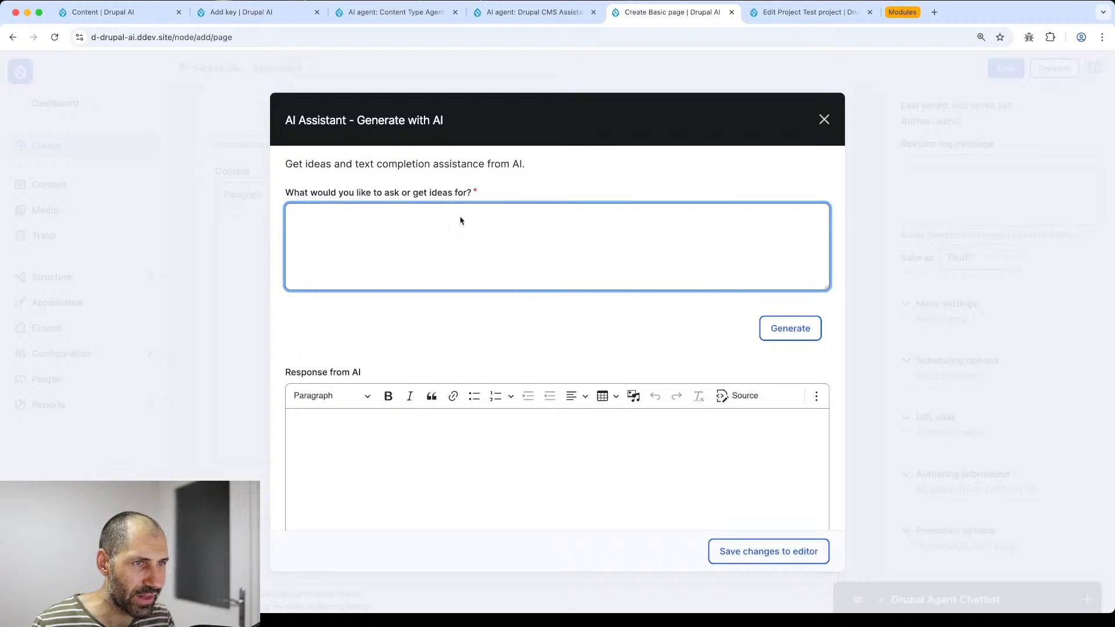
pyautogui.write('Can')
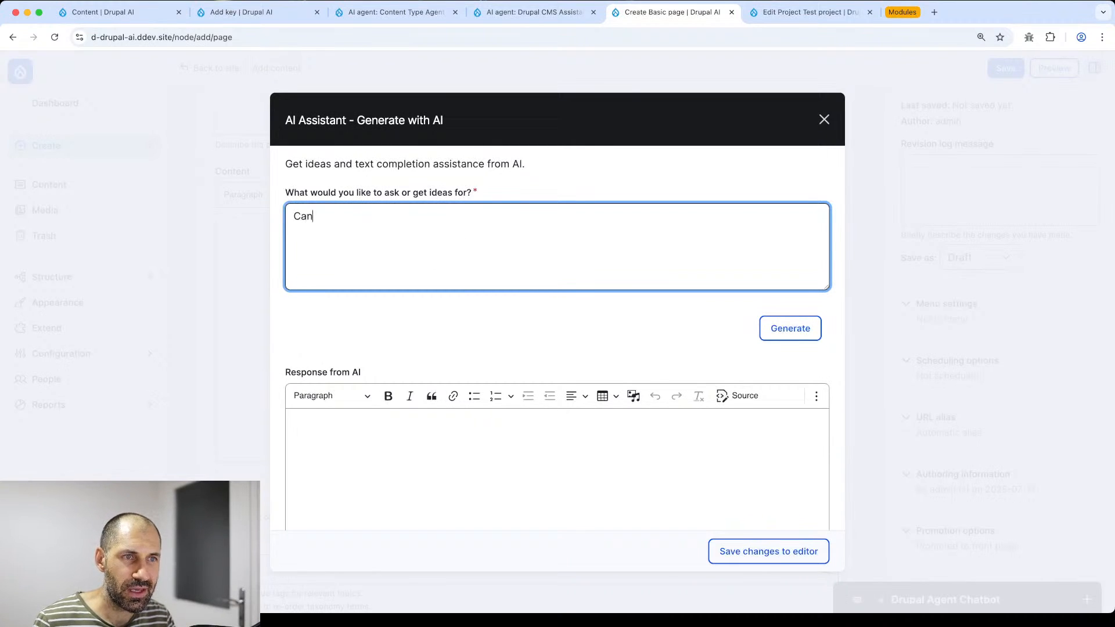
pyautogui.write(' you write a')
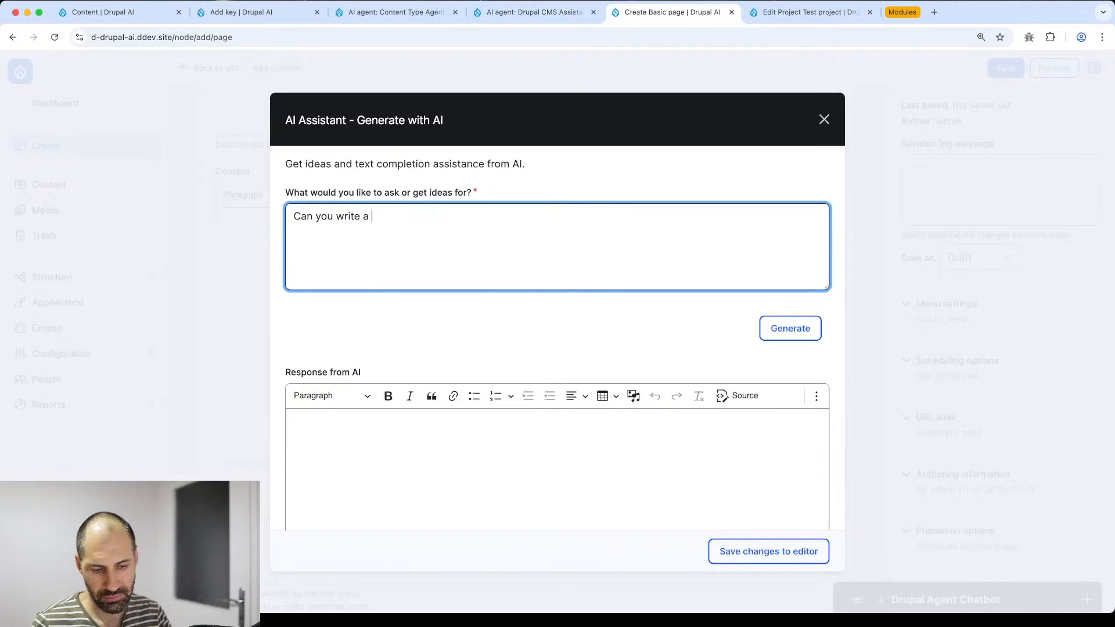
pyautogui.write(' 500 worrd')
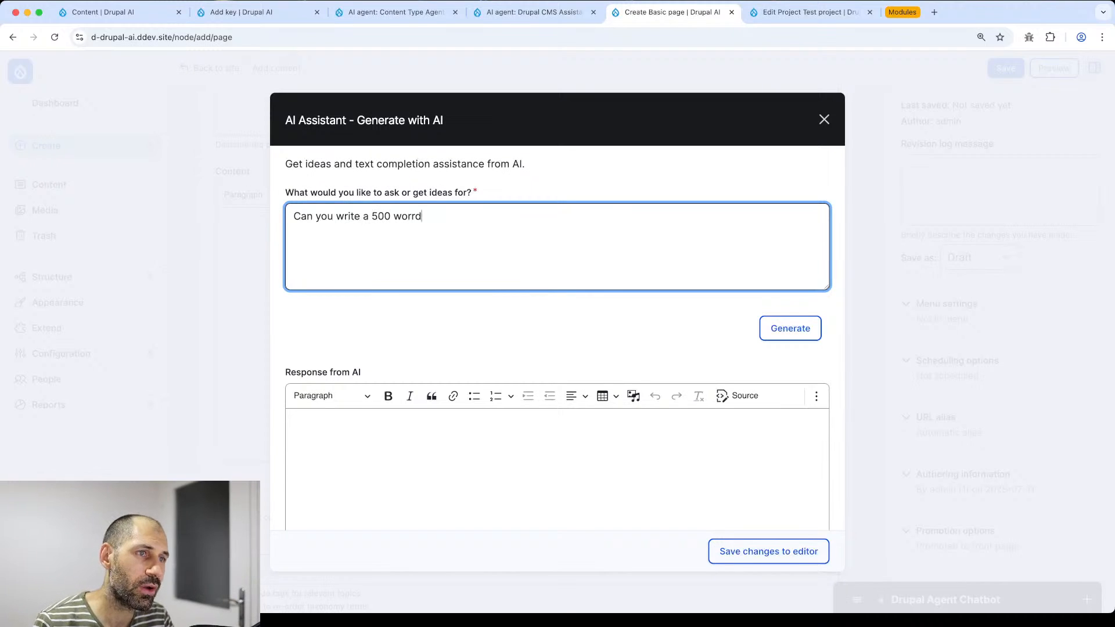
pyautogui.press('BackSpace')
pyautogui.press('BackSpace')
pyautogui.write('b')
pyautogui.press('BackSpace')
pyautogui.press('BackSpace')
pyautogui.press('BackSpace')
pyautogui.press('BackSpace')
pyautogui.press('BackSpace')
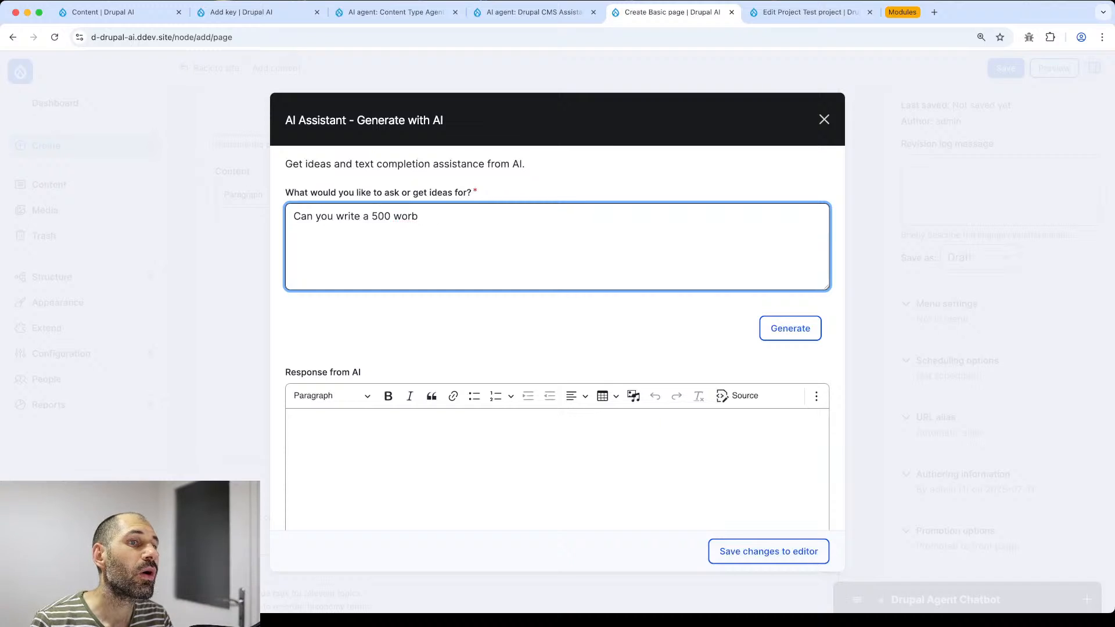
pyautogui.write('blog pos')
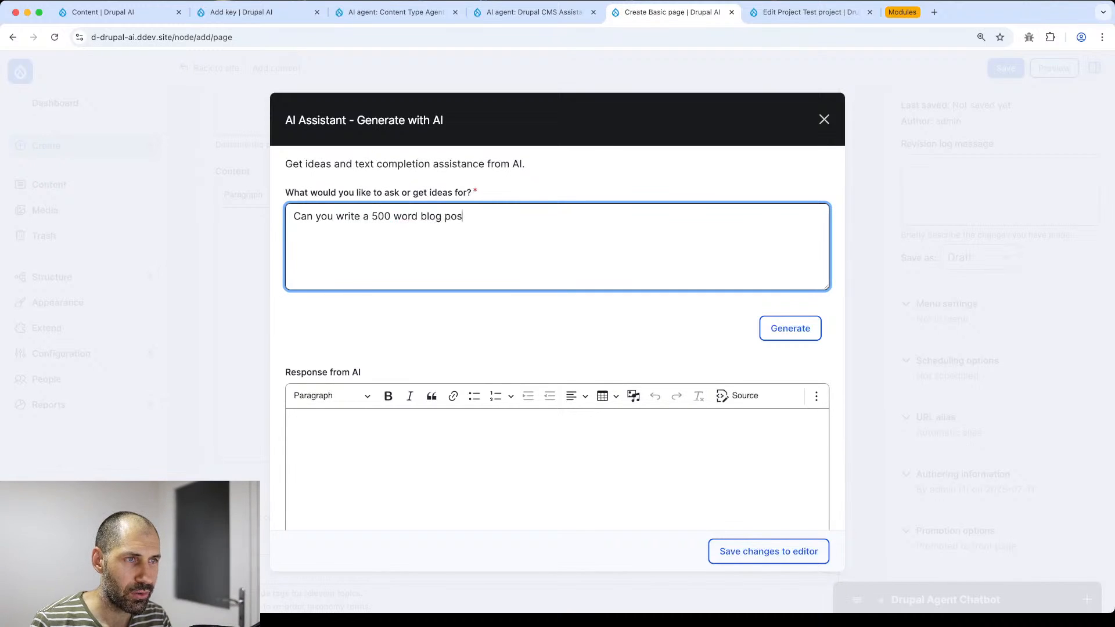
pyautogui.write('t on using View')
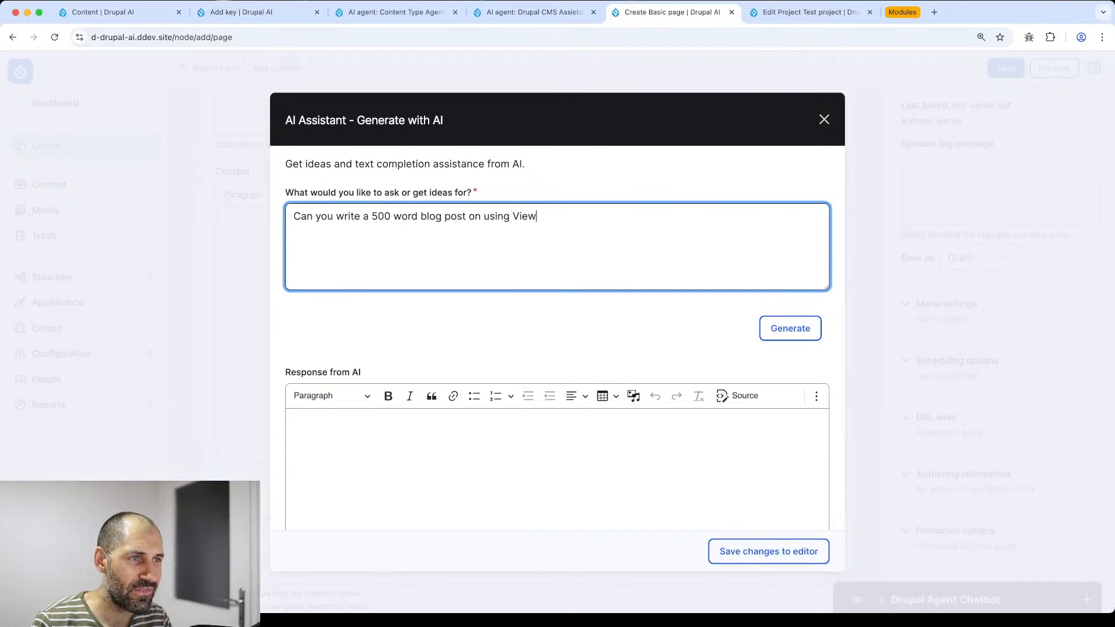
pyautogui.write('s in Drupal 11 be s')
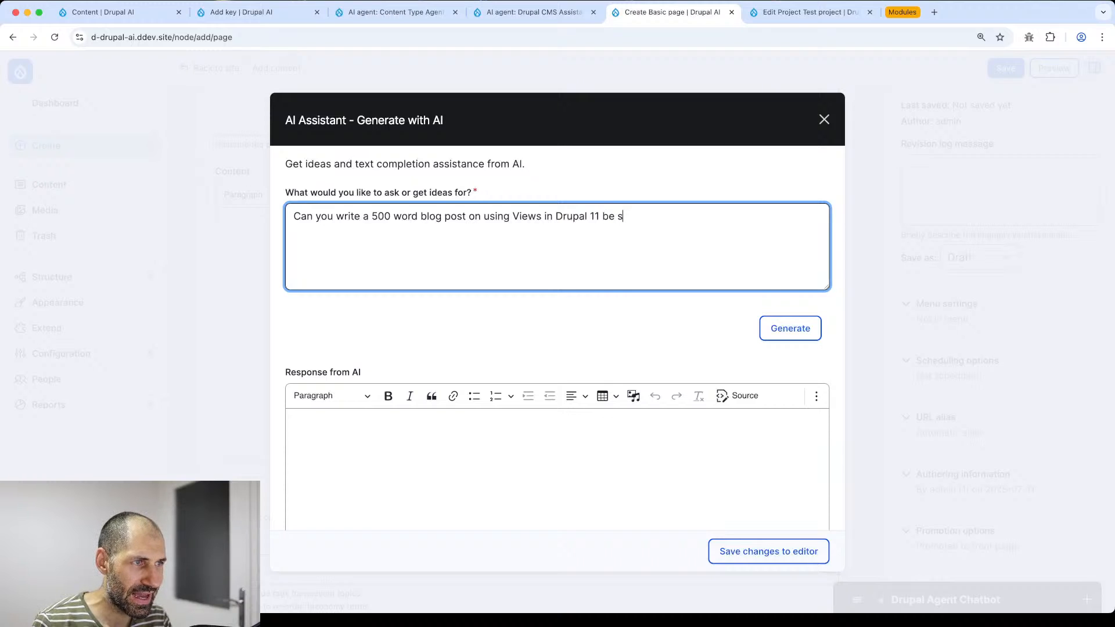
pyautogui.press('BackSpace')
pyautogui.write('as detailed a')
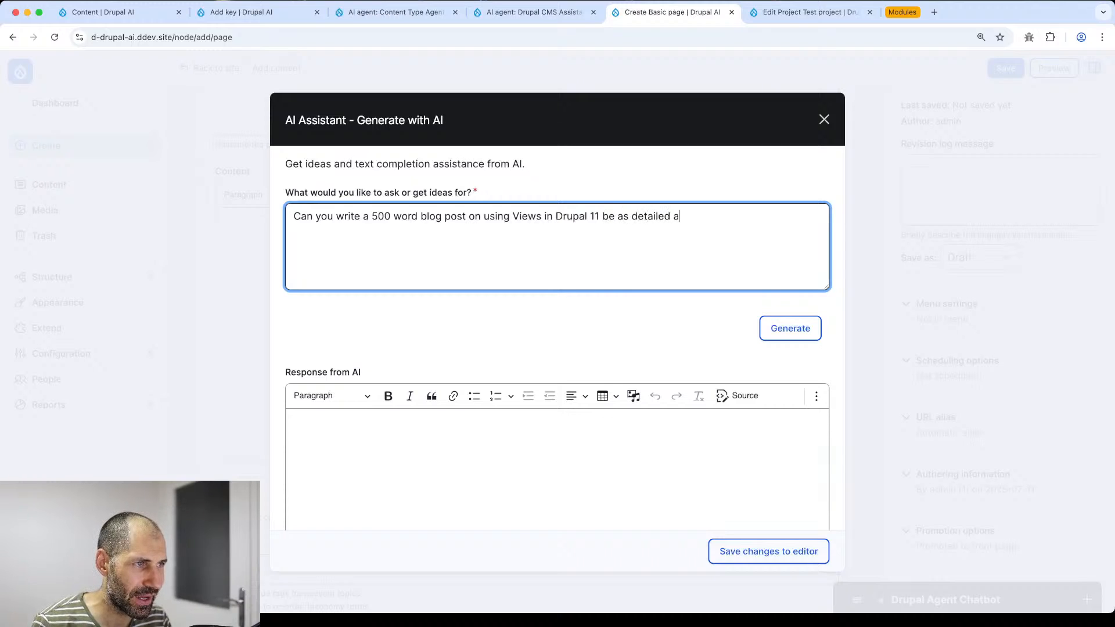
pyautogui.write('s possible')
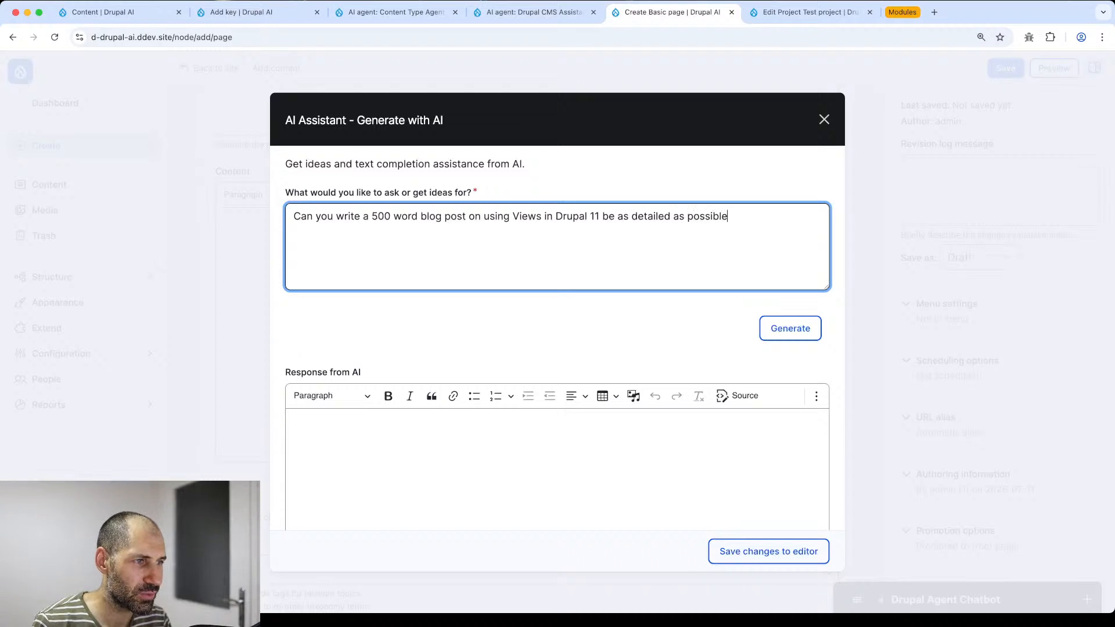
pyautogui.click(786, 328)
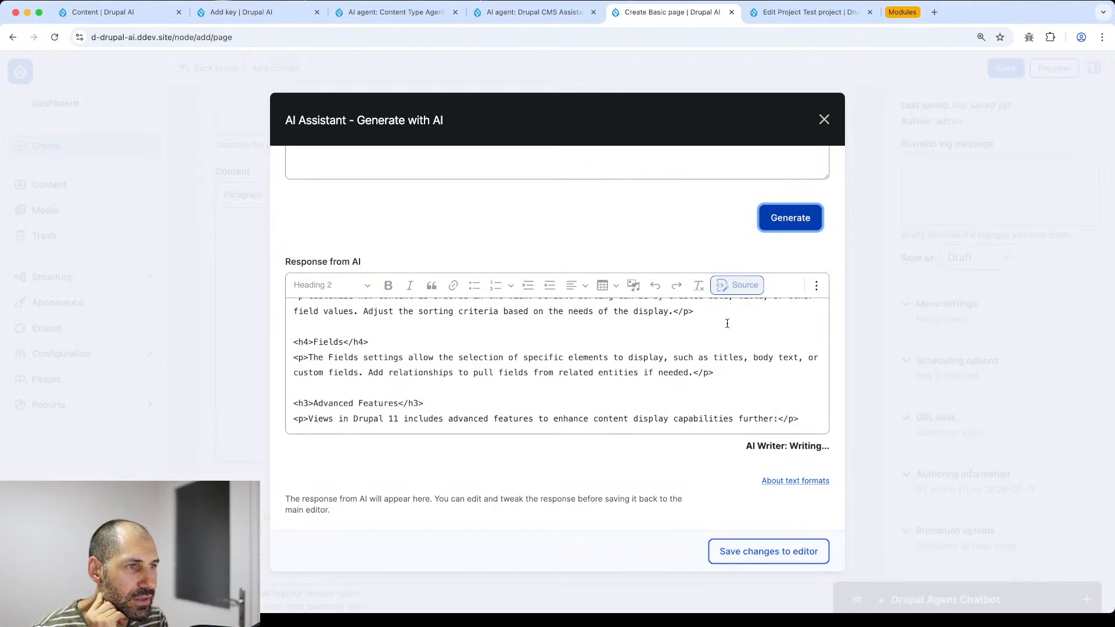
# - Review the generated article and save it into the page's Content body
pyautogui.scroll(3, 651, 241)
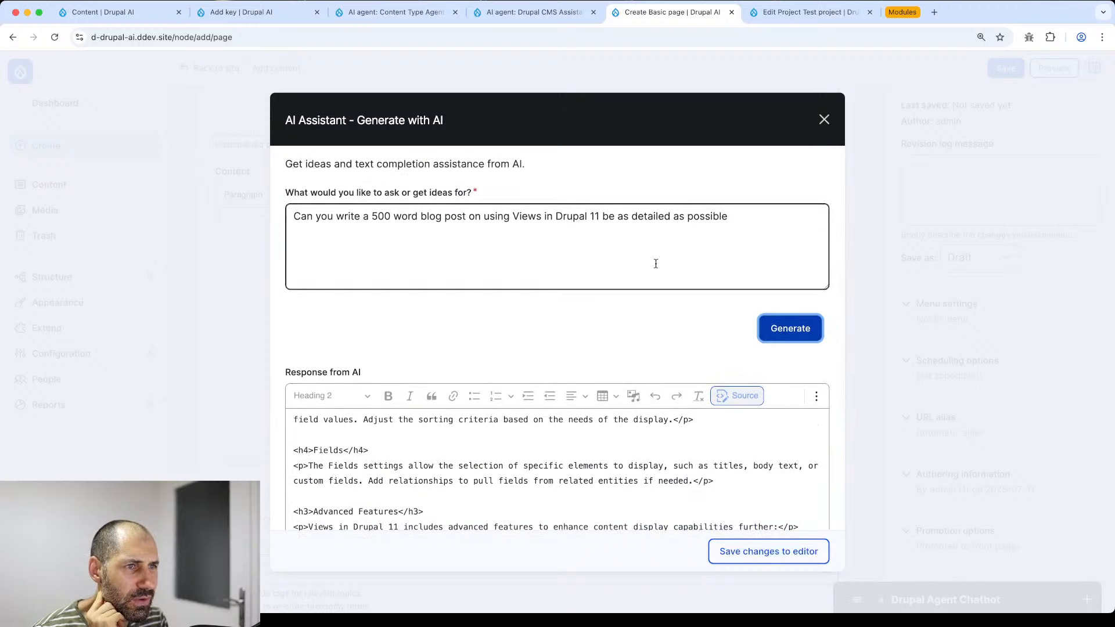
pyautogui.scroll(-2, 655, 259)
pyautogui.scroll(2, 650, 271)
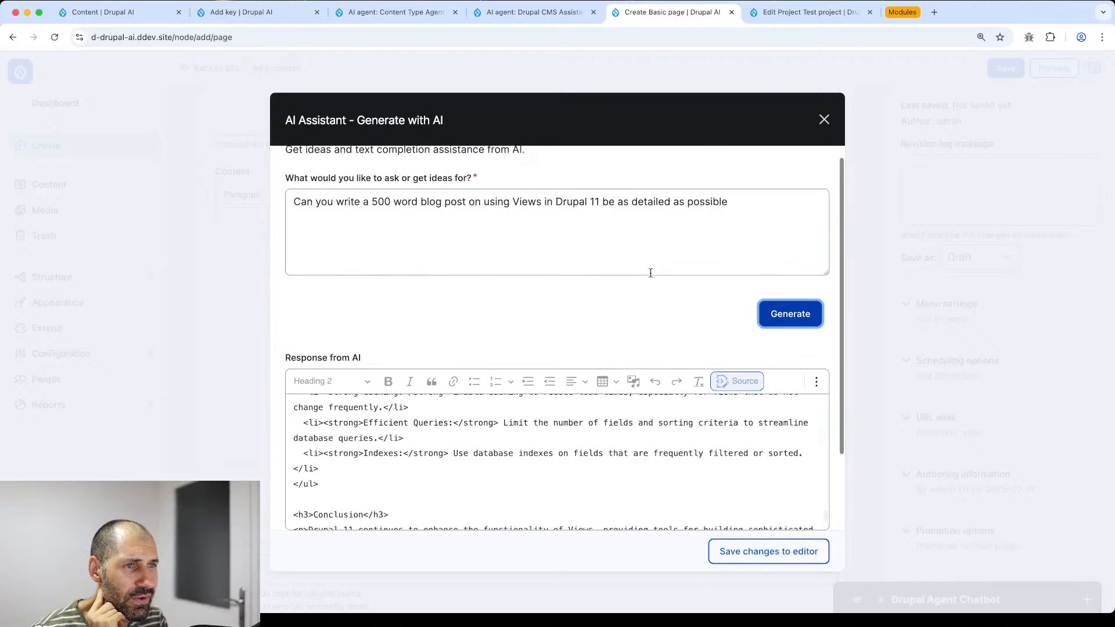
pyautogui.scroll(-6, 696, 434)
pyautogui.scroll(-5, 695, 435)
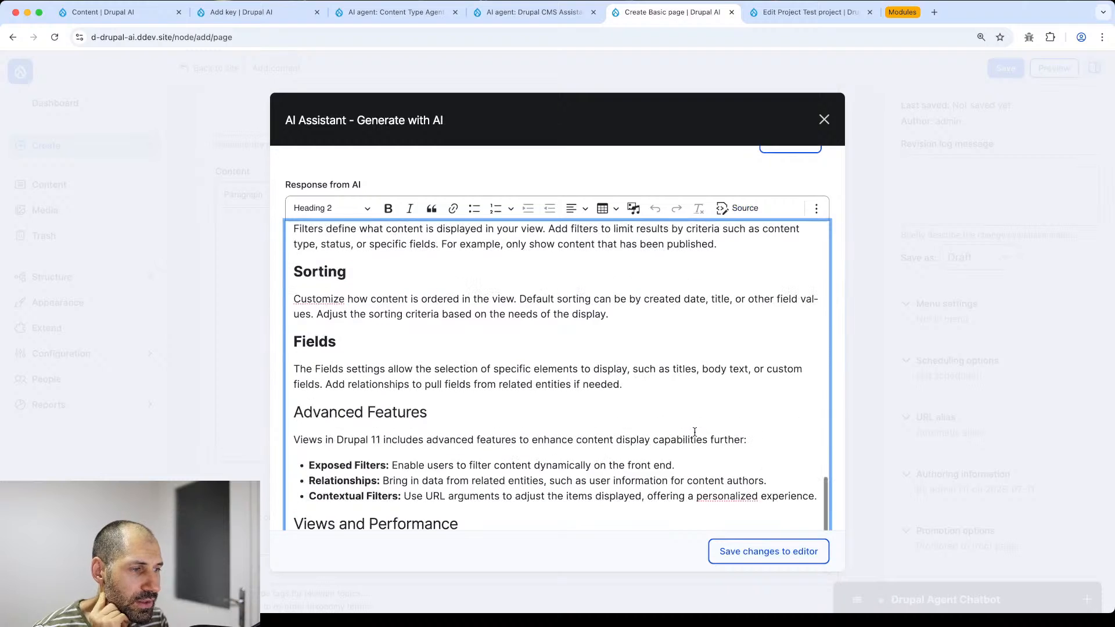
pyautogui.click(751, 561)
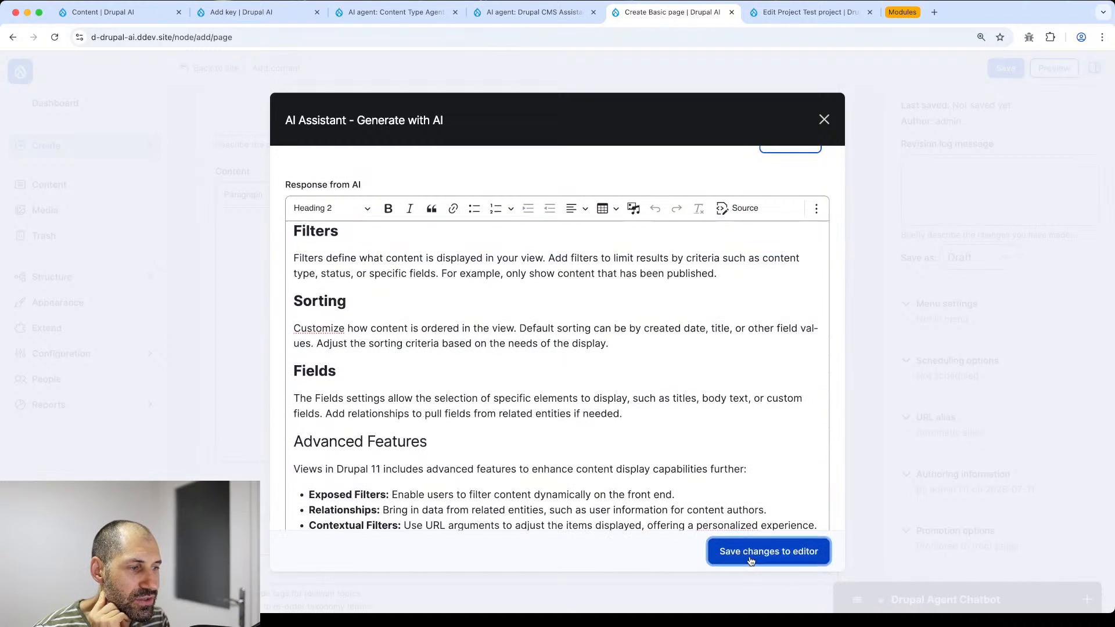
# - Save the How to use Views page as Published
pyautogui.click(980, 258)
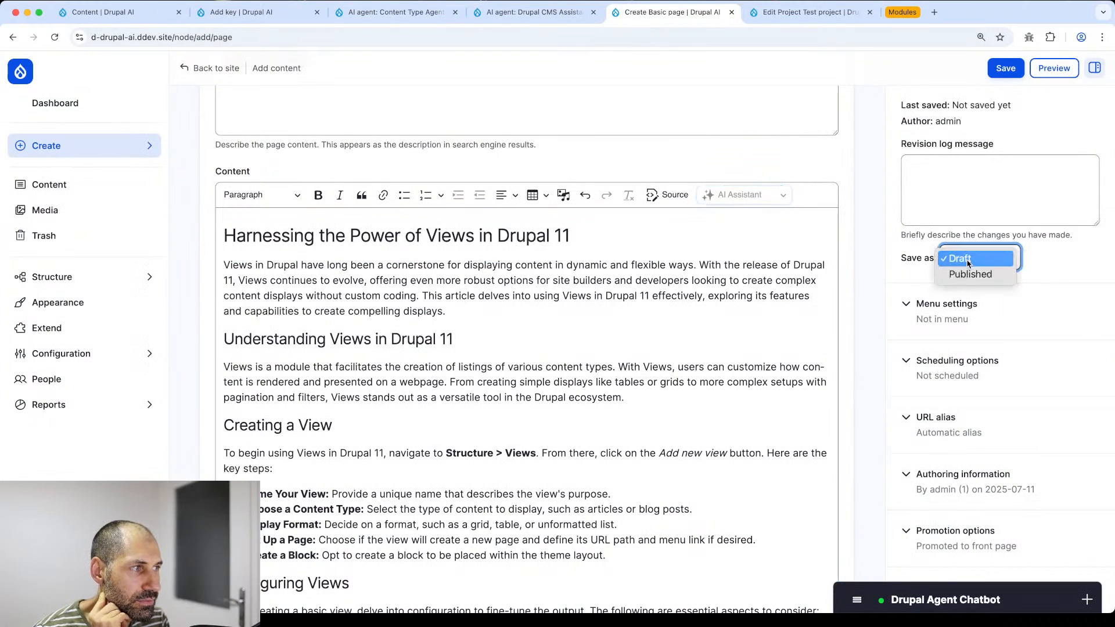
pyautogui.click(967, 273)
pyautogui.click(1007, 69)
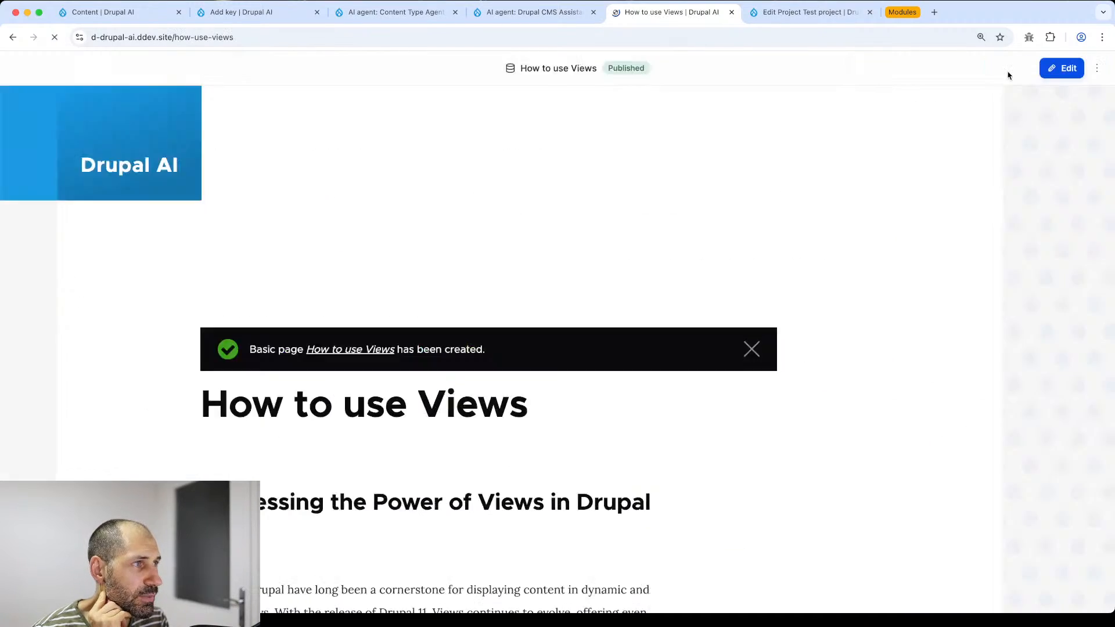
pyautogui.click(921, 291)
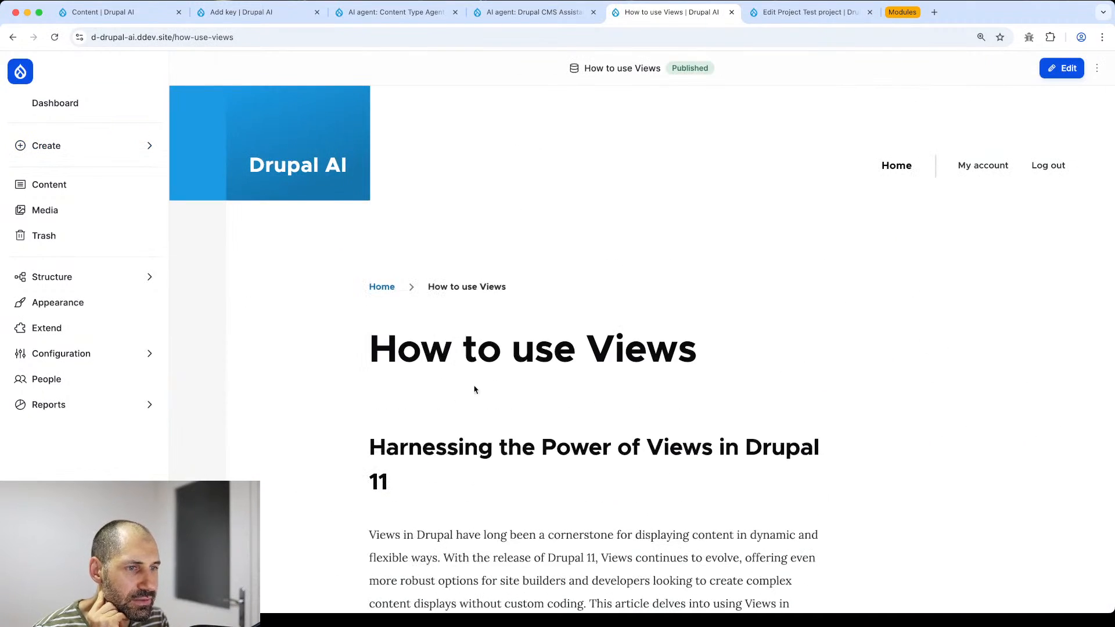
pyautogui.scroll(-15, 480, 392)
pyautogui.scroll(-15, 494, 378)
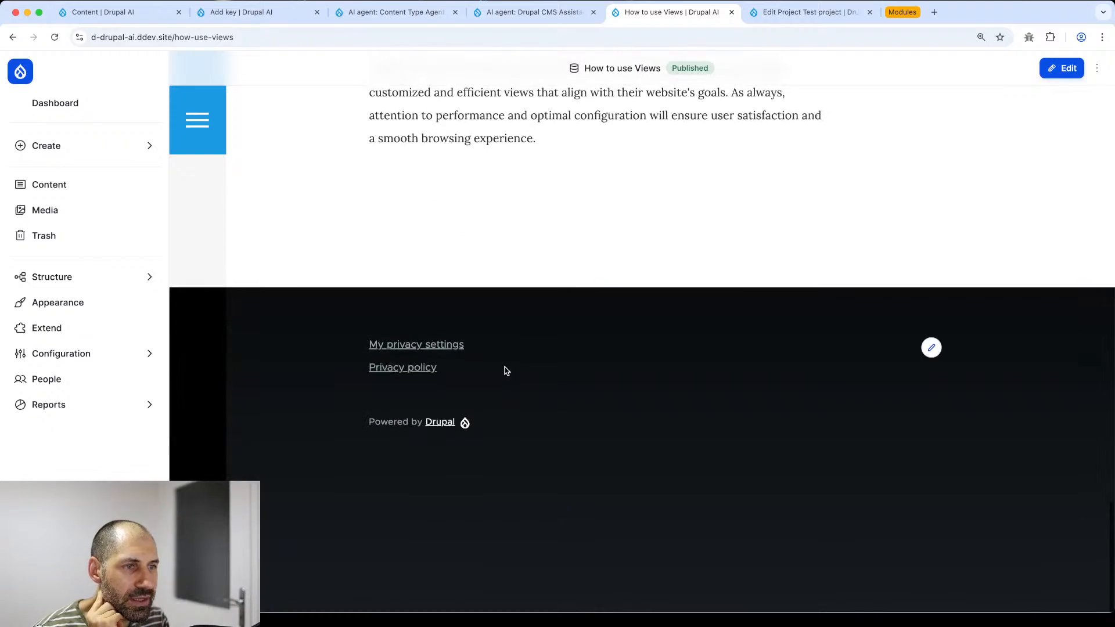
pyautogui.scroll(20, 506, 368)
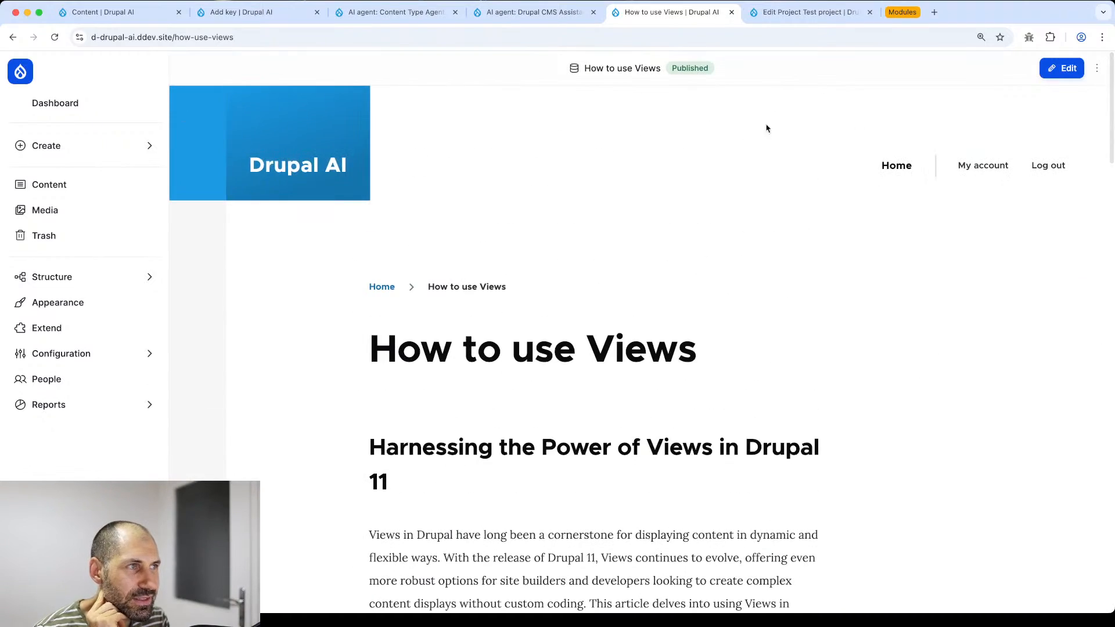
# - Reopen the page for editing and try the AI actions on the first and second paragraphs
pyautogui.click(1067, 68)
pyautogui.scroll(-6, 405, 370)
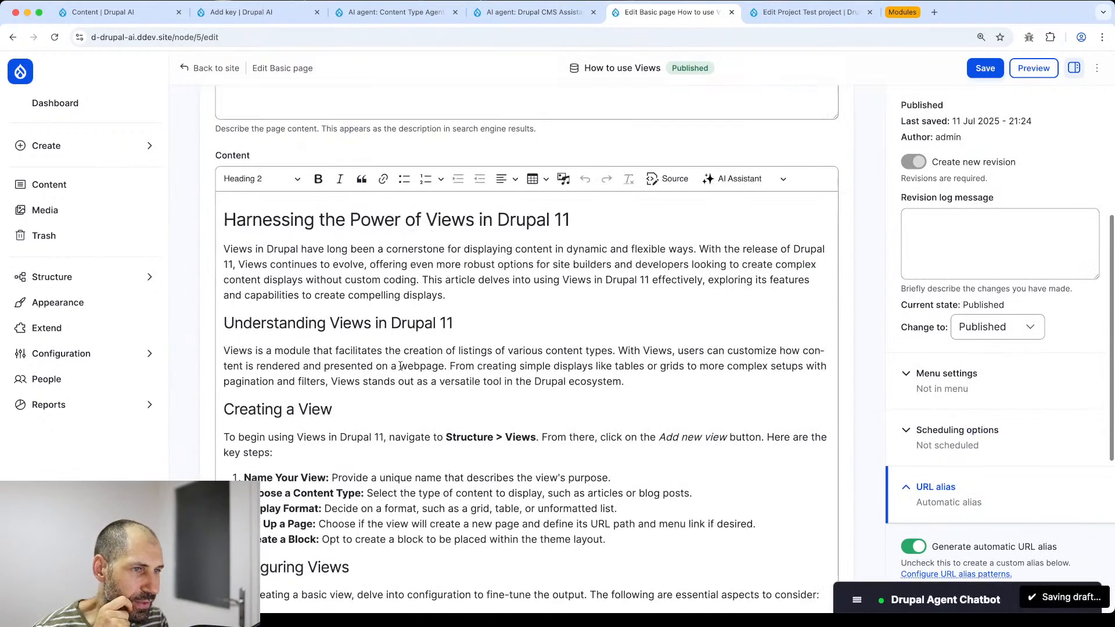
pyautogui.click(758, 177)
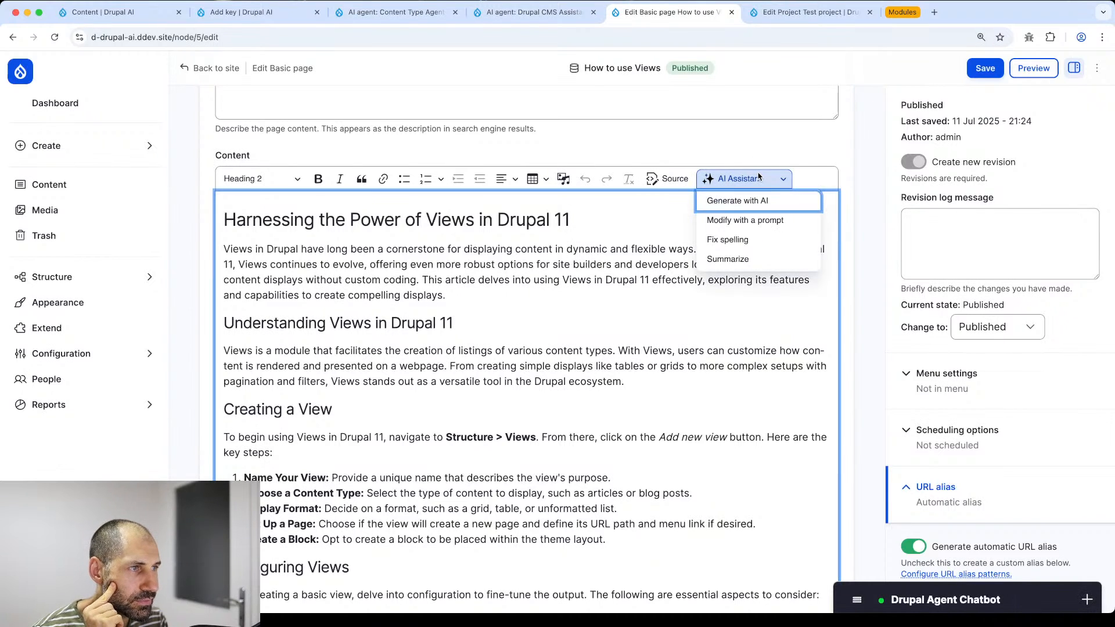
pyautogui.doubleClick(439, 259)
pyautogui.tripleClick(440, 256)
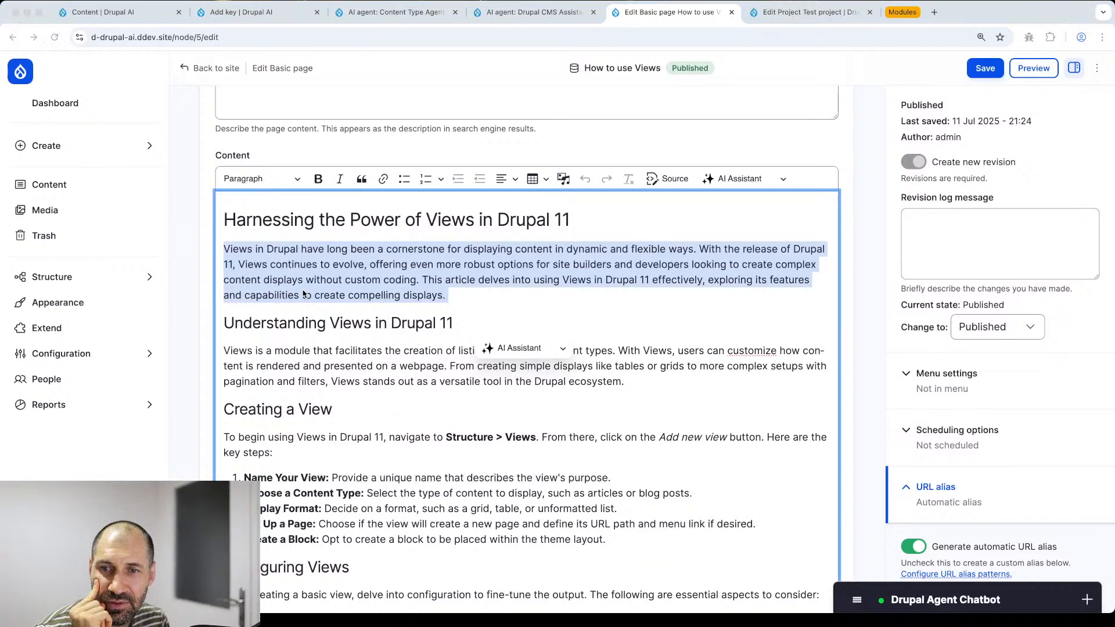
pyautogui.click(542, 350)
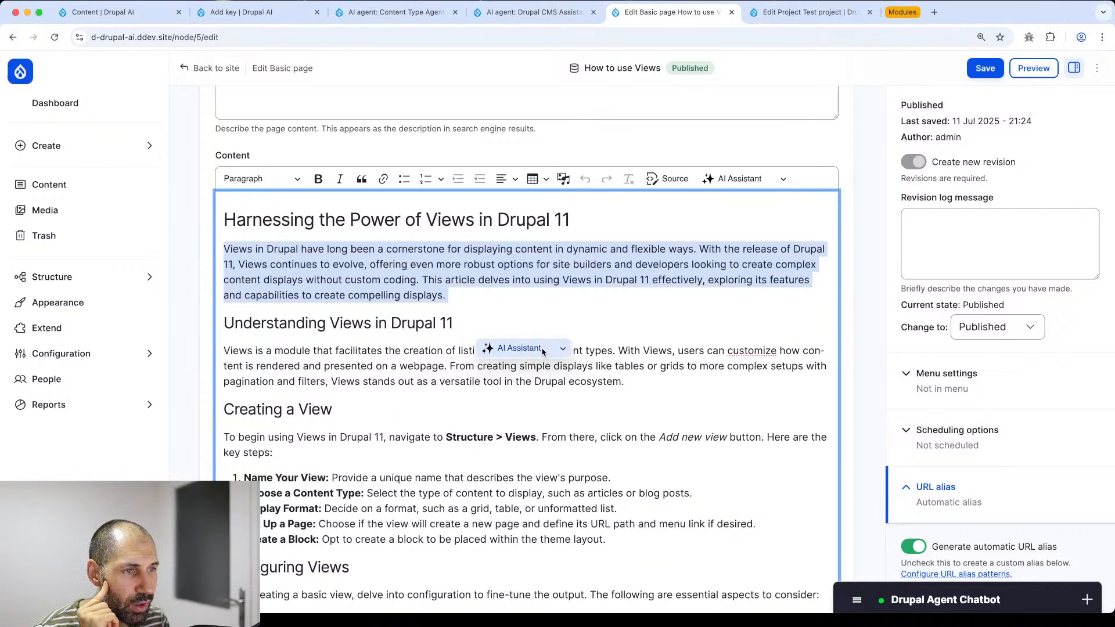
pyautogui.click(563, 350)
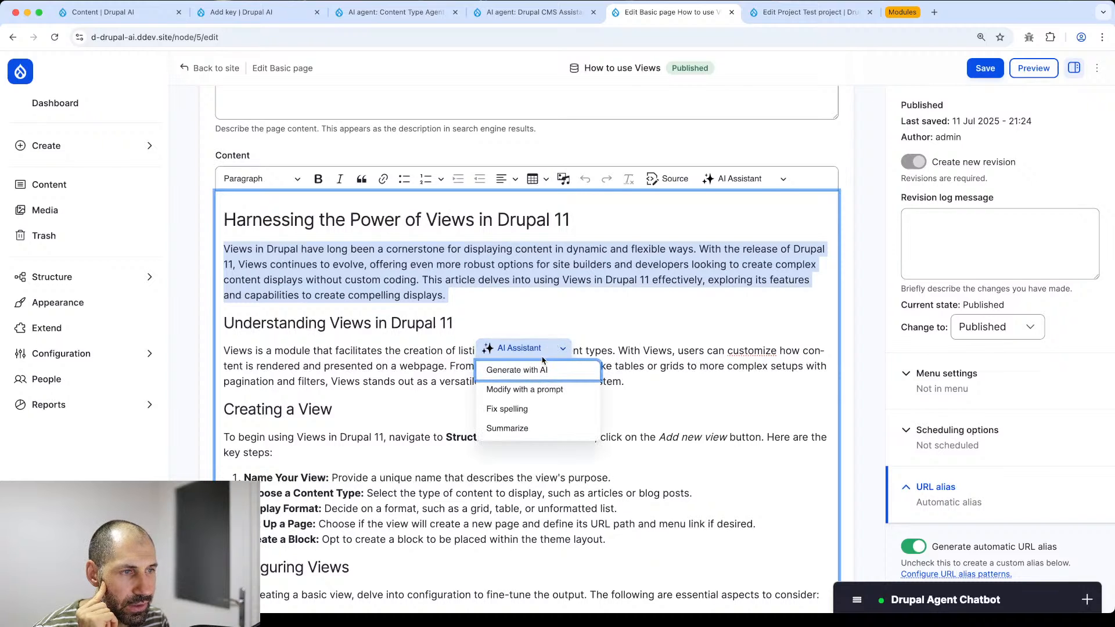
pyautogui.tripleClick(407, 365)
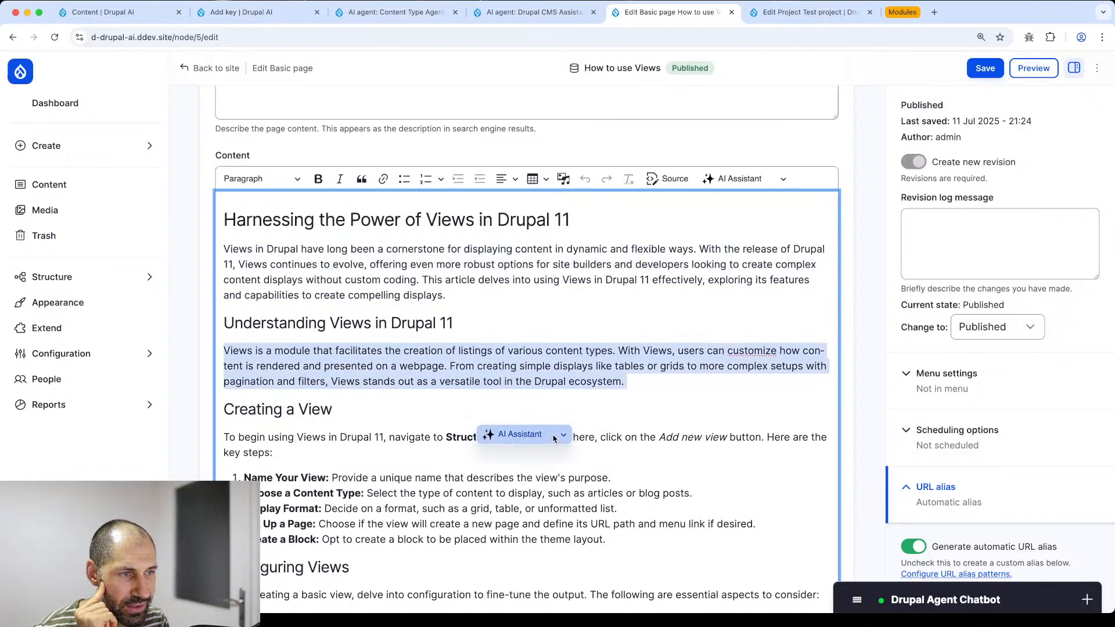
pyautogui.click(550, 436)
pyautogui.click(593, 428)
# - Select the opening paragraph and choose Modify with a prompt from the AI Assistant
pyautogui.tripleClick(509, 262)
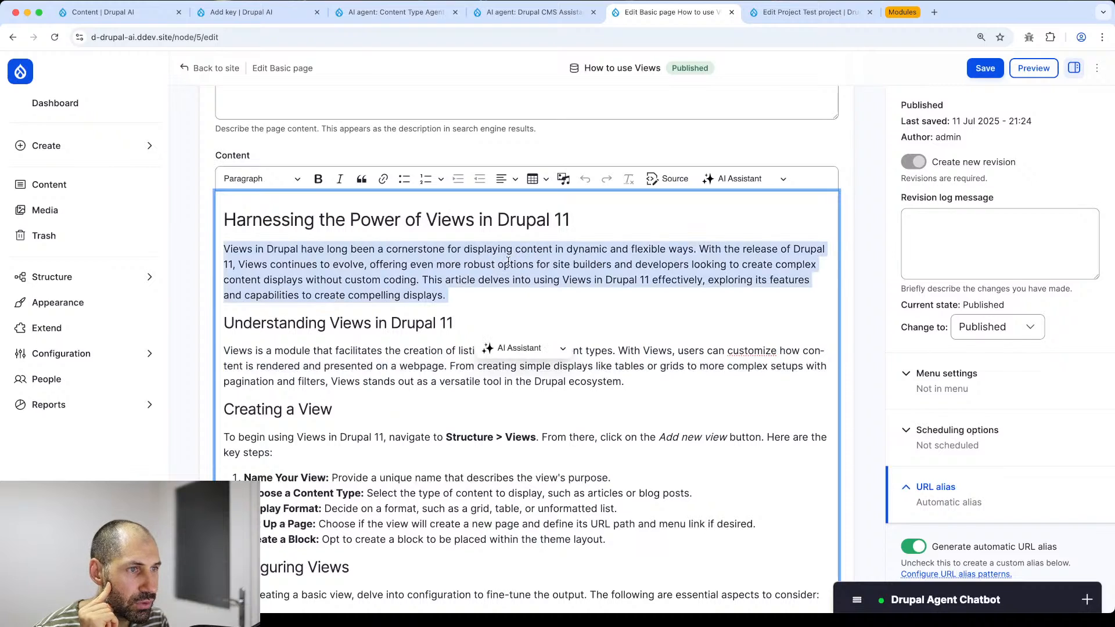
pyautogui.click(555, 354)
pyautogui.click(642, 312)
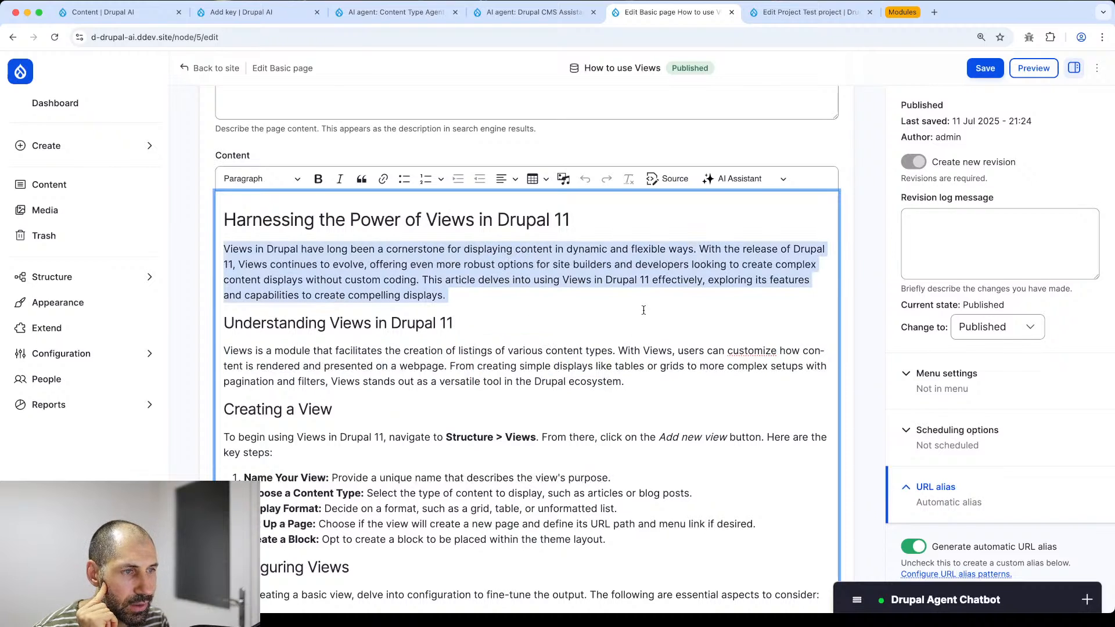
pyautogui.tripleClick(542, 264)
pyautogui.click(520, 349)
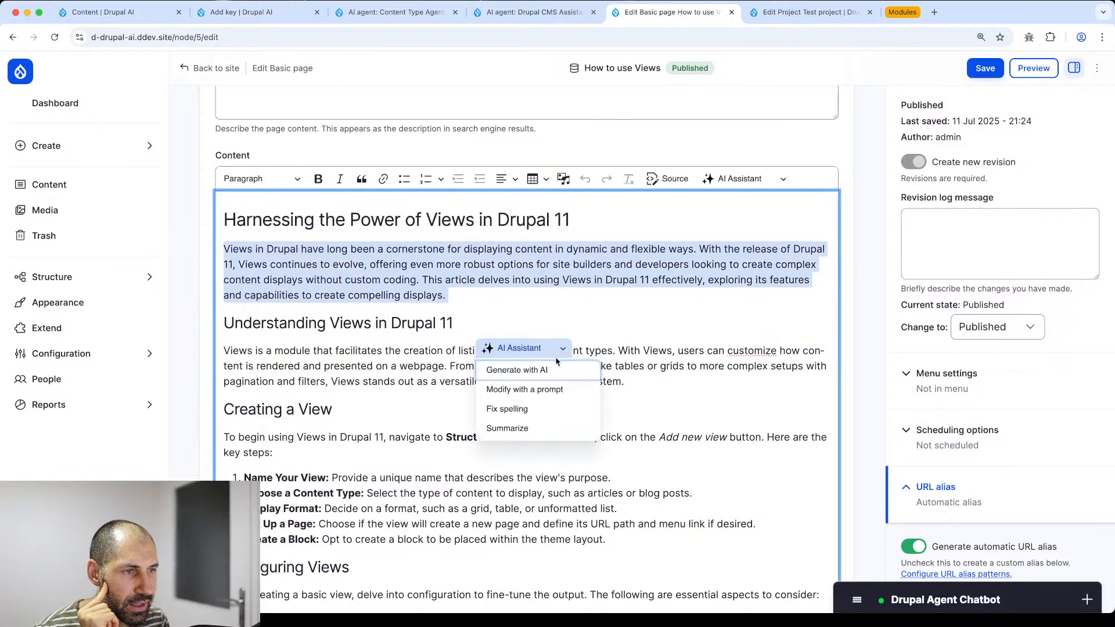
pyautogui.click(528, 386)
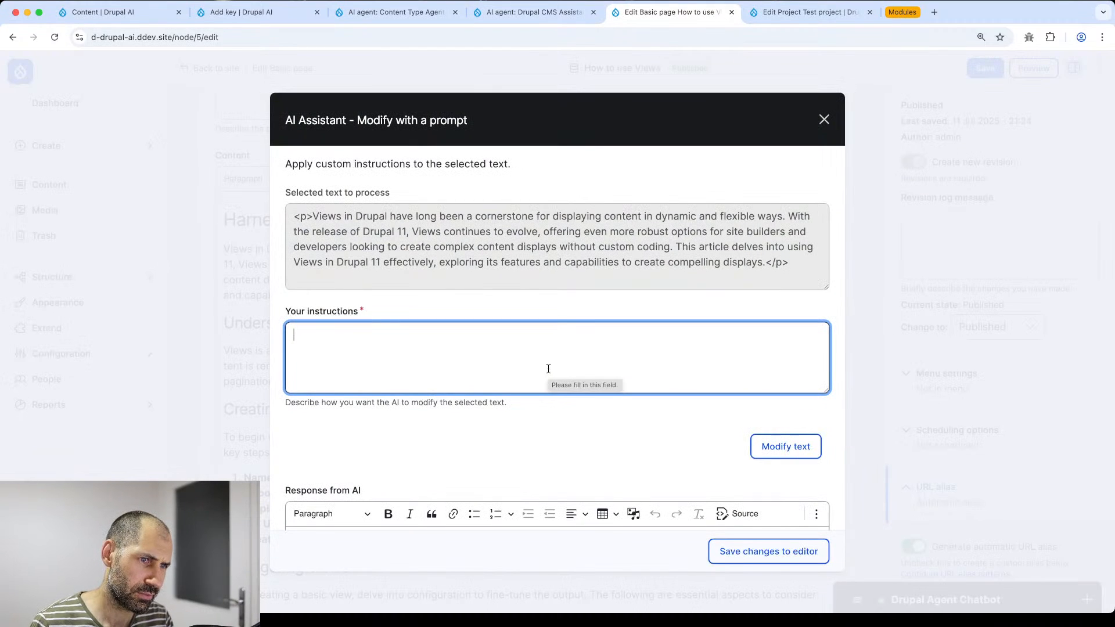
# - Ask the AI to 'make it longer' and insert the lengthened three-paragraph introduction
pyautogui.write('Con y')
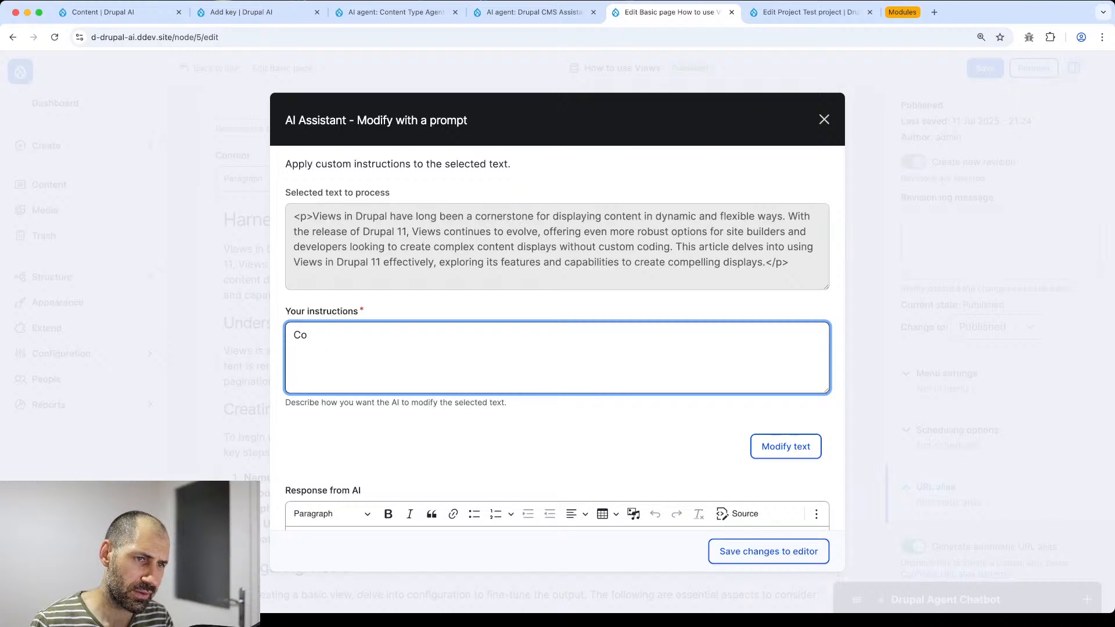
pyautogui.press('BackSpace')
pyautogui.write('Can you')
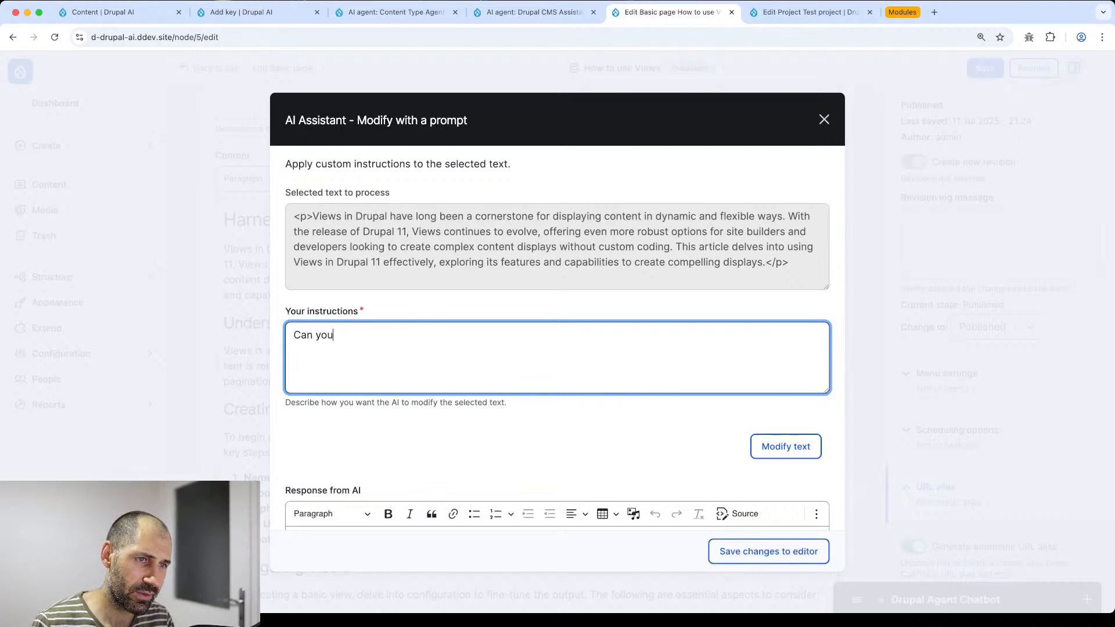
pyautogui.write(' make it longer')
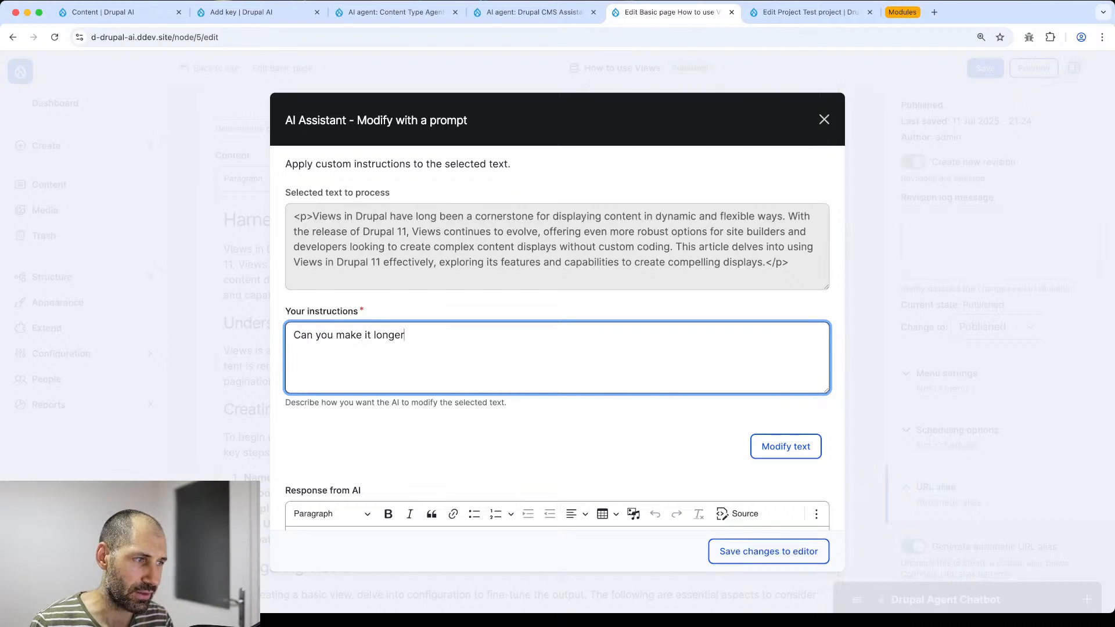
pyautogui.click(766, 447)
pyautogui.scroll(-4, 767, 453)
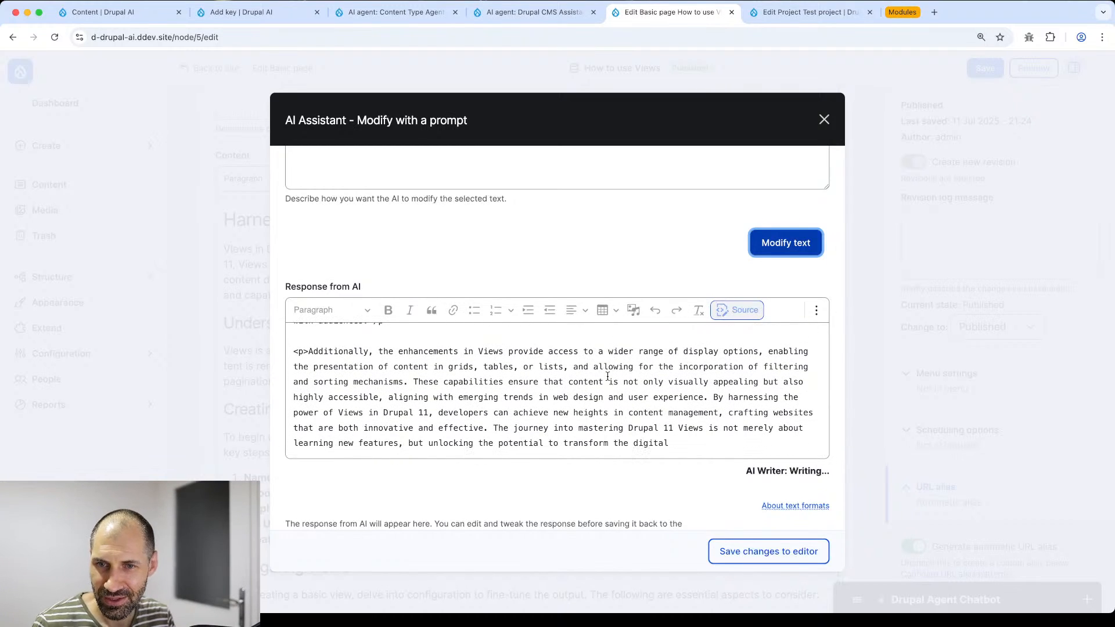
pyautogui.scroll(-5, 607, 376)
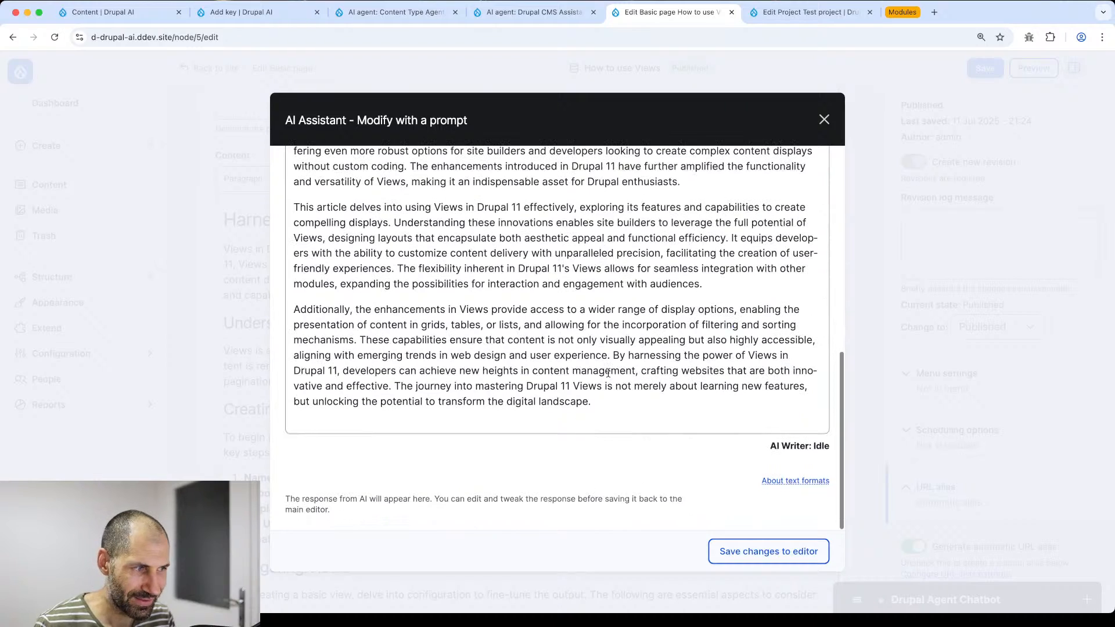
pyautogui.click(759, 545)
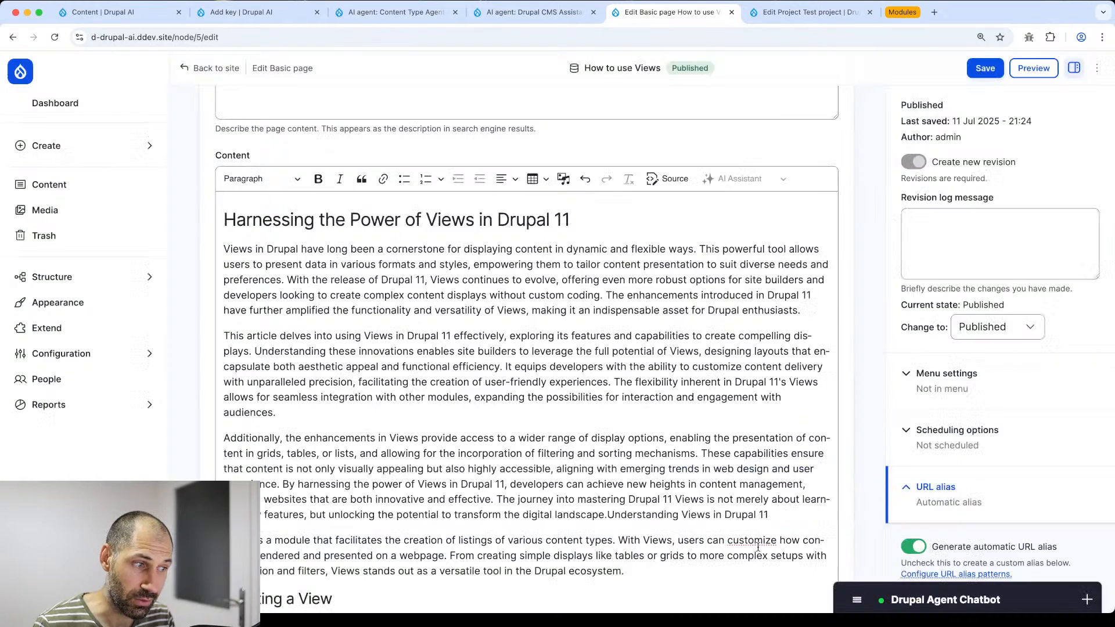
pyautogui.scroll(-4, 577, 376)
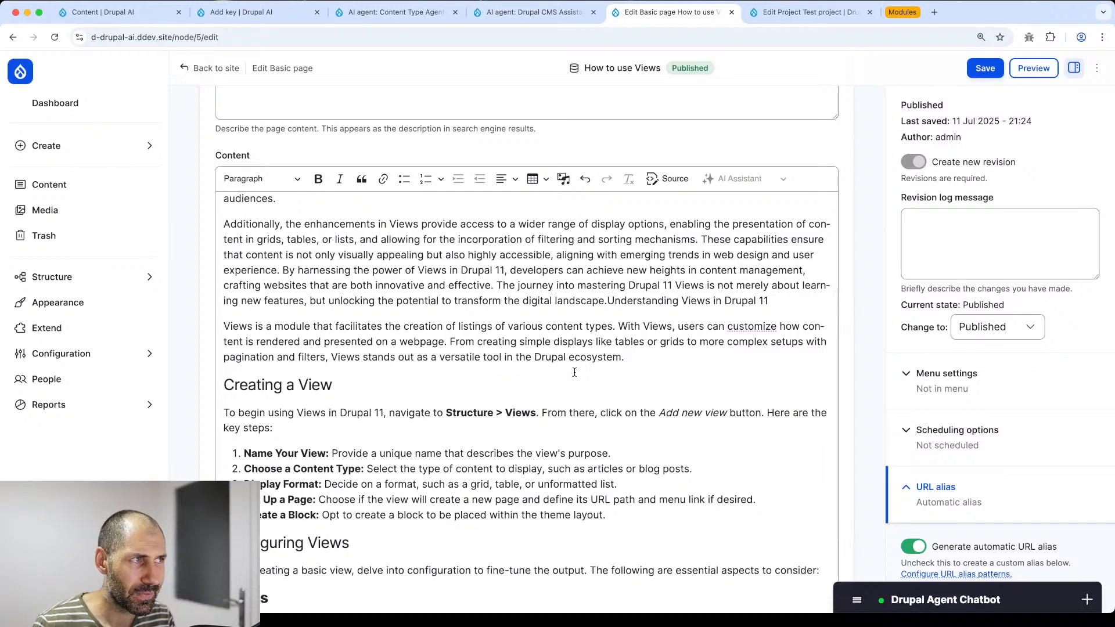
pyautogui.scroll(1, 561, 373)
# - Scatter garbled letters such as 'aoaeueu', 'aoeu' and 'aeouaoeu' into the first paragraph
pyautogui.hotkey('ctrl', 'a')
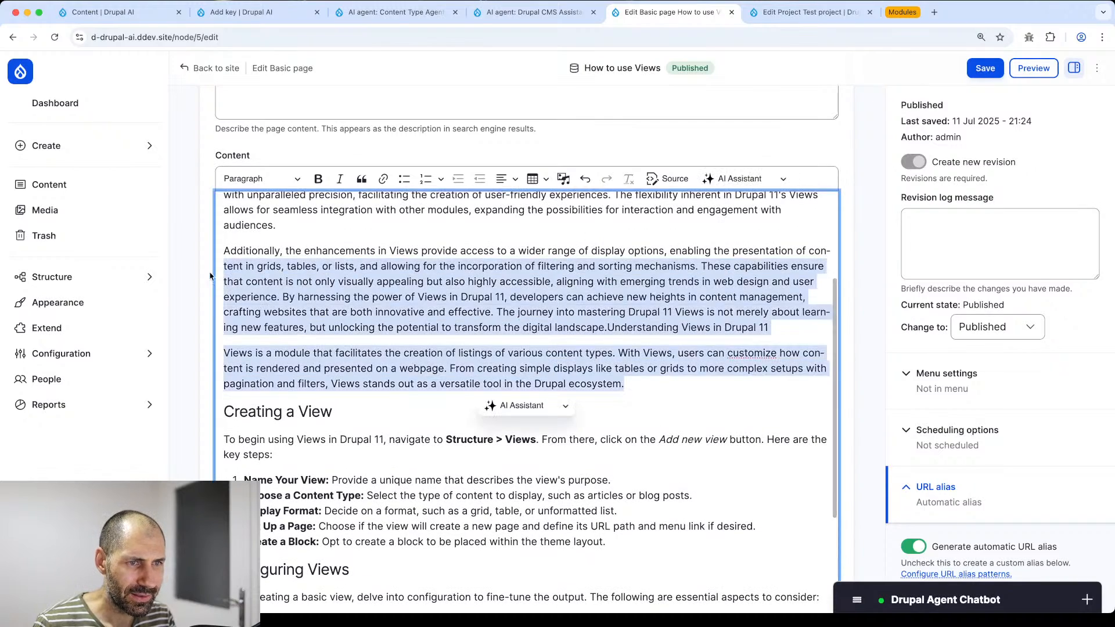
pyautogui.scroll(10, 239, 337)
pyautogui.scroll(-5, 406, 377)
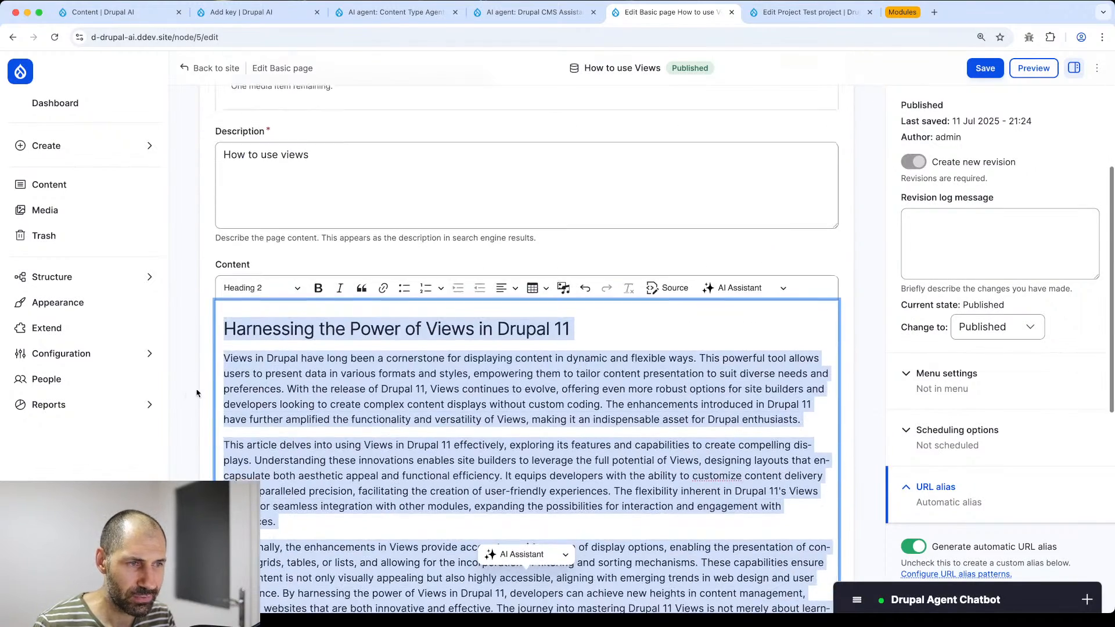
pyautogui.click(751, 230)
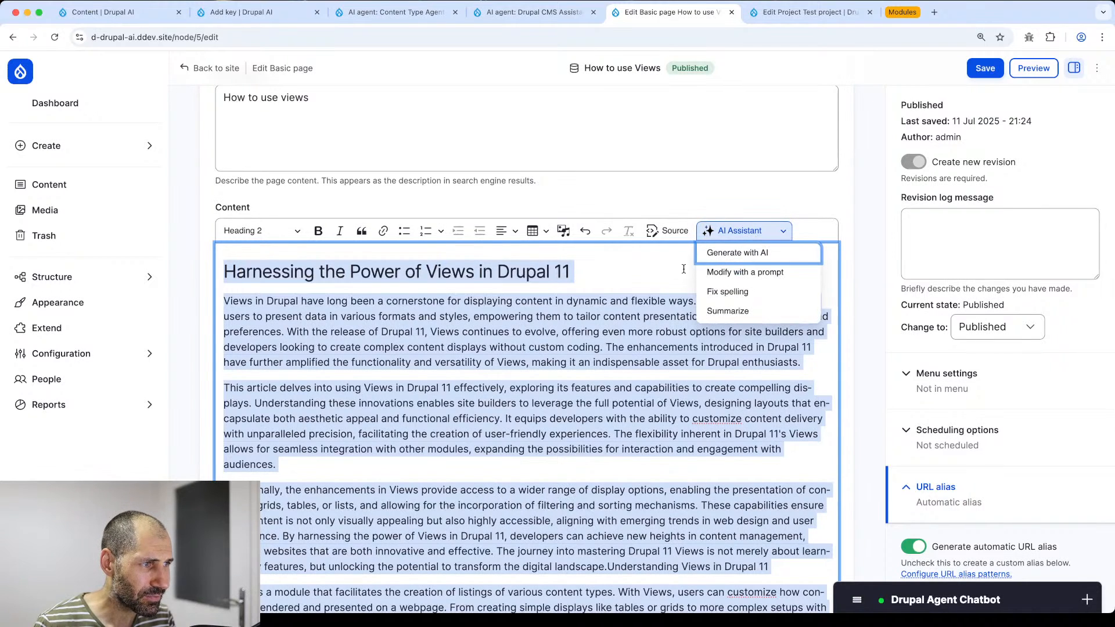
pyautogui.click(674, 287)
pyautogui.click(582, 299)
pyautogui.write('aoaeueu')
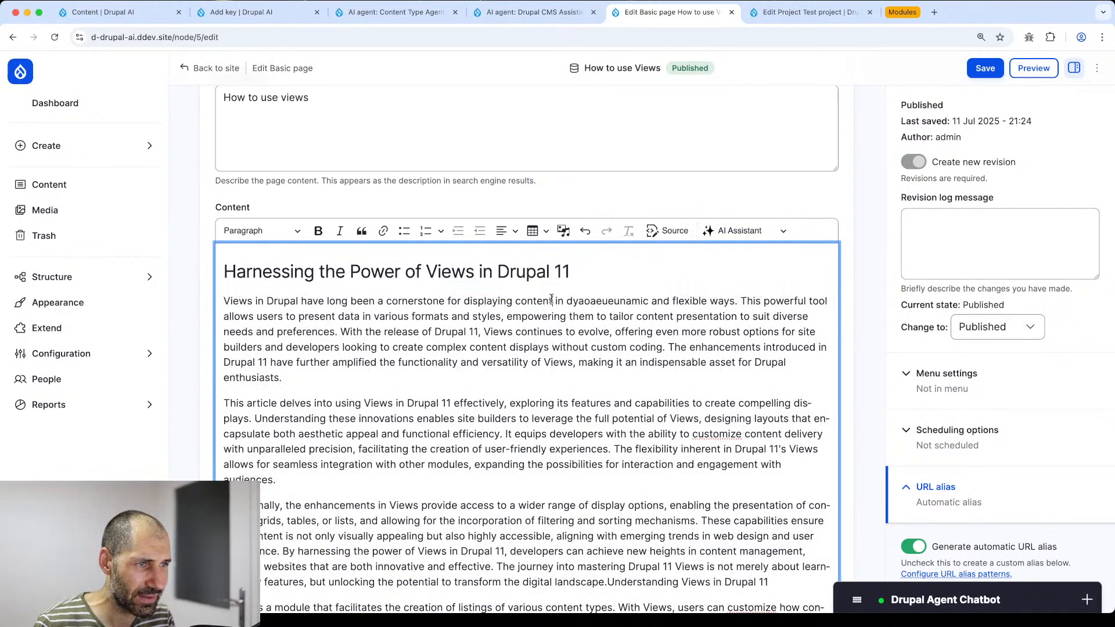
pyautogui.click(551, 300)
pyautogui.write('aoeu')
pyautogui.click(512, 301)
pyautogui.write('aeouaoeu')
pyautogui.click(465, 303)
# - Add 'oeuaoeuaoeu' to the paragraph and split it after 'Drupal 11,'
pyautogui.write('oeuaoeuaoeu')
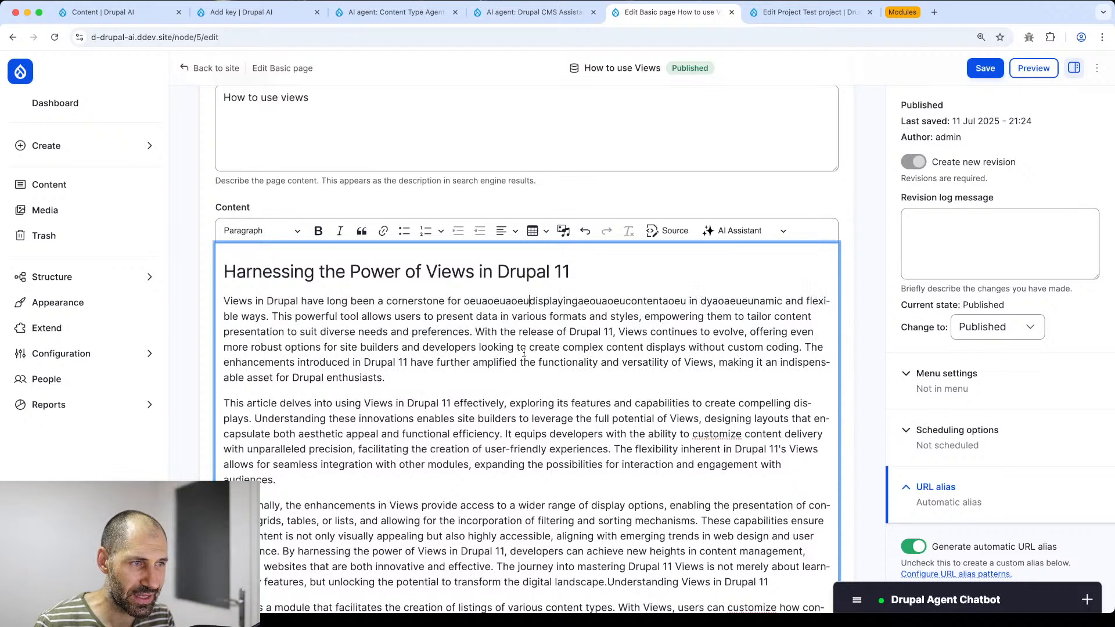
pyautogui.click(615, 332)
pyautogui.press('Return')
pyautogui.press('Return')
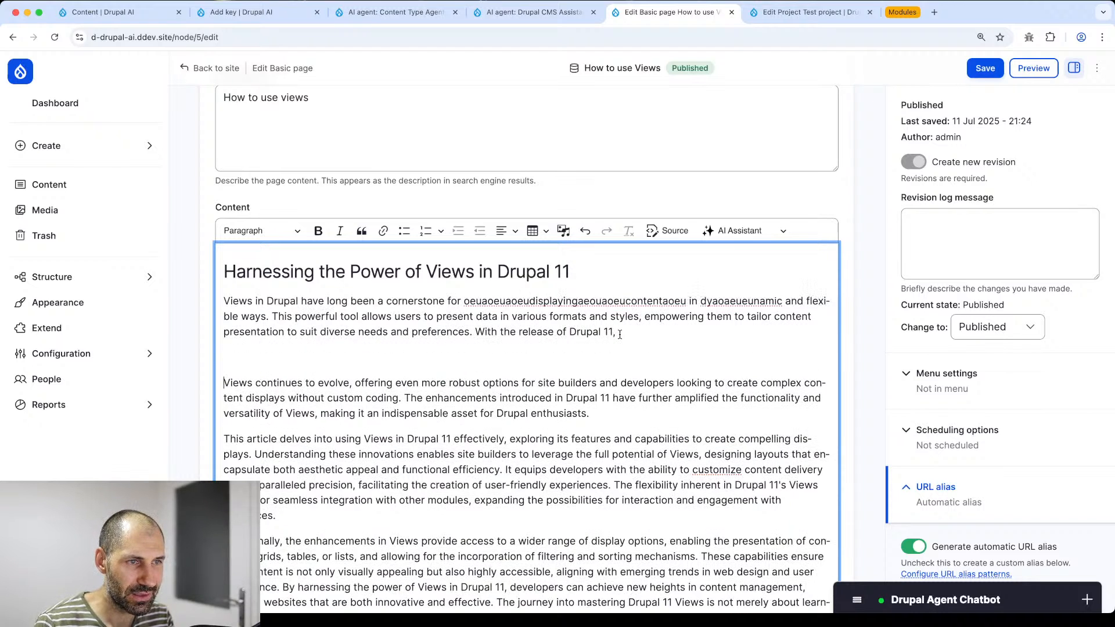
# - Apply AI Fix spelling to the garbled paragraph and remove the leftover empty line
pyautogui.moveTo(619, 333); pyautogui.dragTo(312, 309)
pyautogui.tripleClick(312, 309)
pyautogui.click(523, 353)
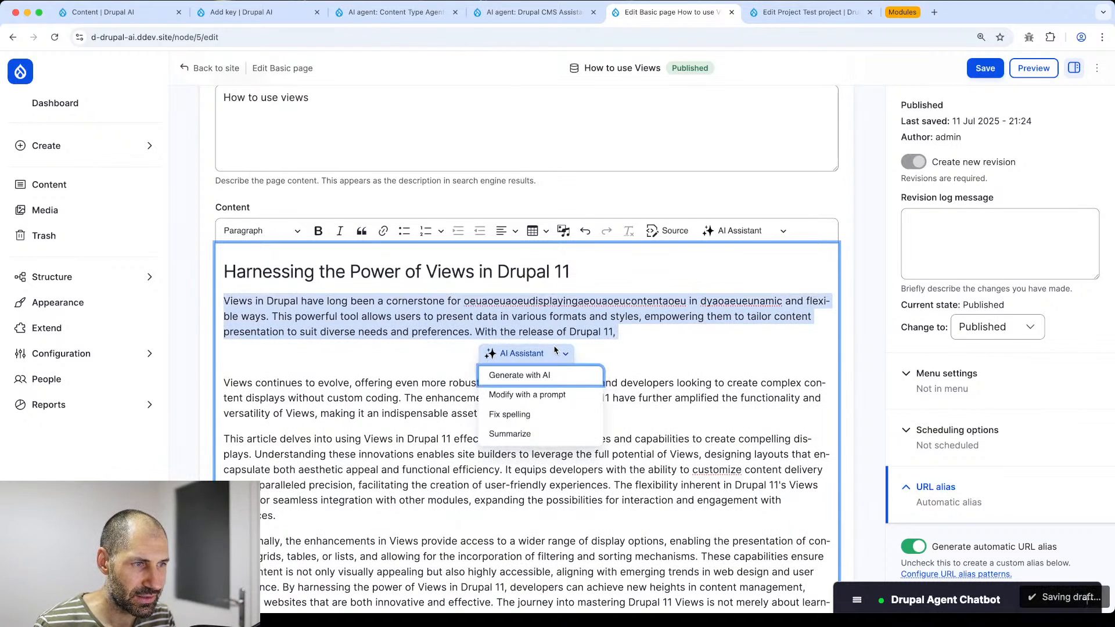
pyautogui.click(541, 415)
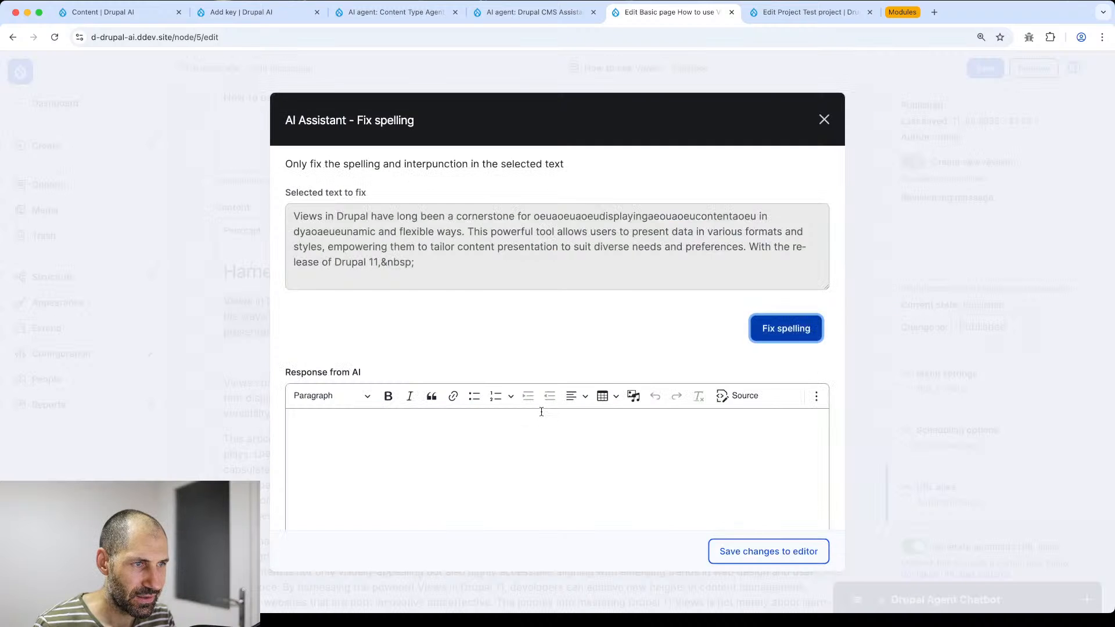
pyautogui.click(761, 331)
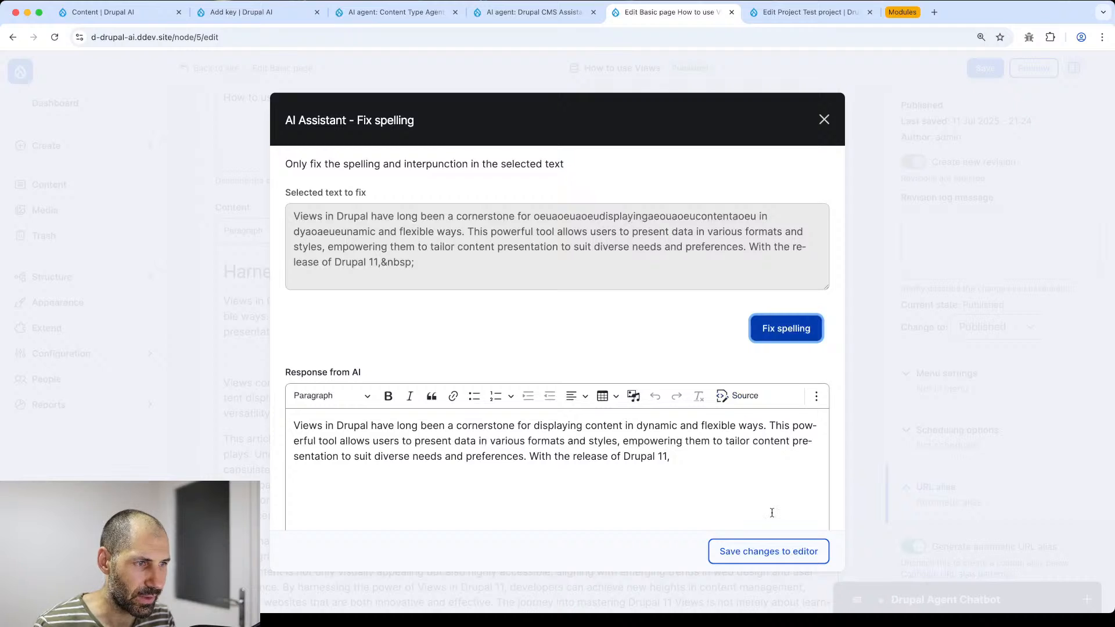
pyautogui.click(770, 557)
pyautogui.click(467, 356)
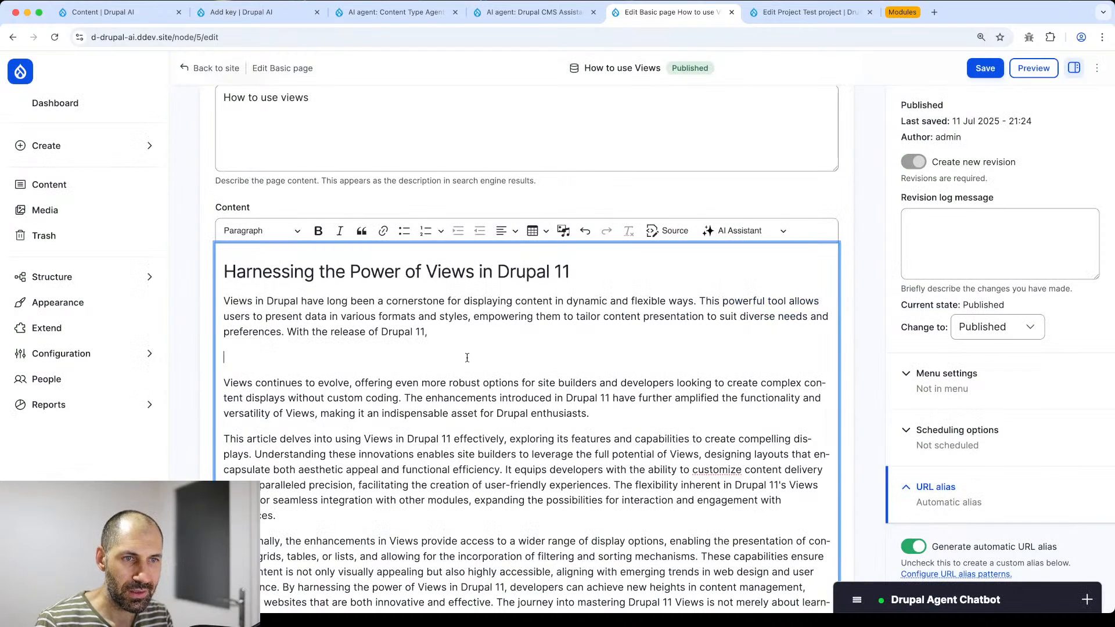
pyautogui.press('BackSpace')
# - Summarize the article's first four paragraphs with the AI Assistant and insert the summary
pyautogui.tripleClick(415, 304)
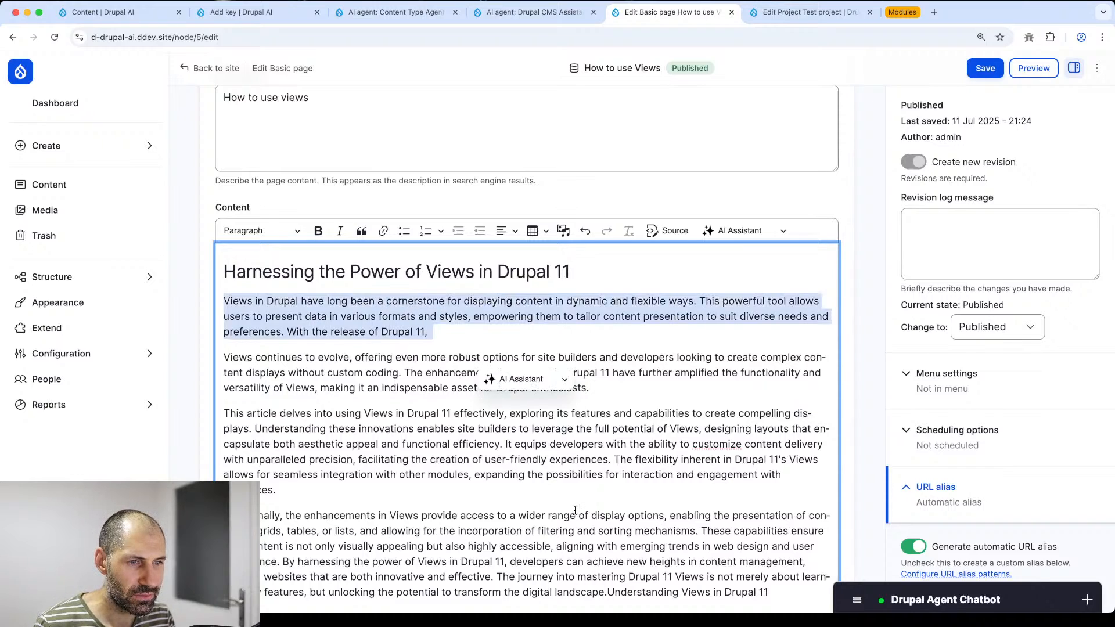
pyautogui.moveTo(575, 503); pyautogui.dragTo(198, 309)
pyautogui.scroll(-4, 359, 432)
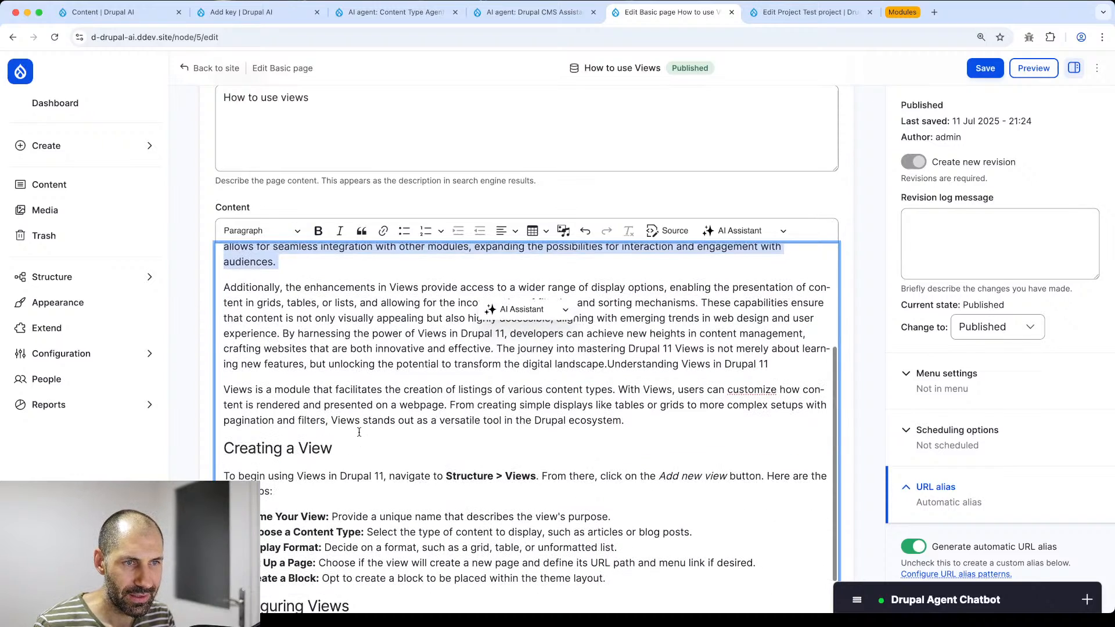
pyautogui.moveTo(359, 431); pyautogui.dragTo(211, 308)
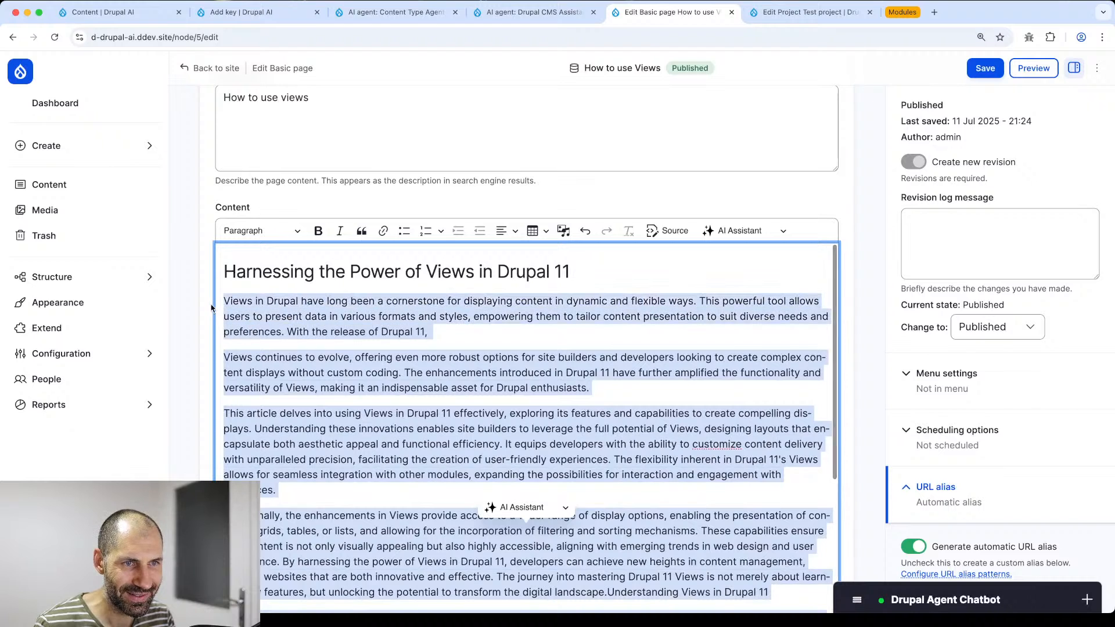
pyautogui.click(755, 230)
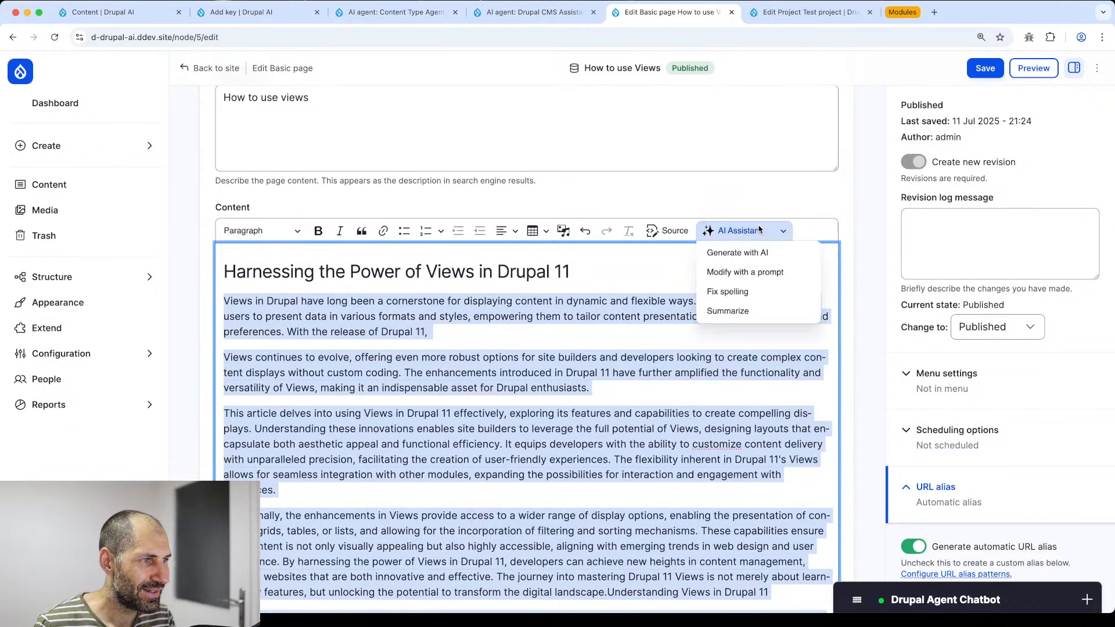
pyautogui.click(758, 312)
pyautogui.click(785, 330)
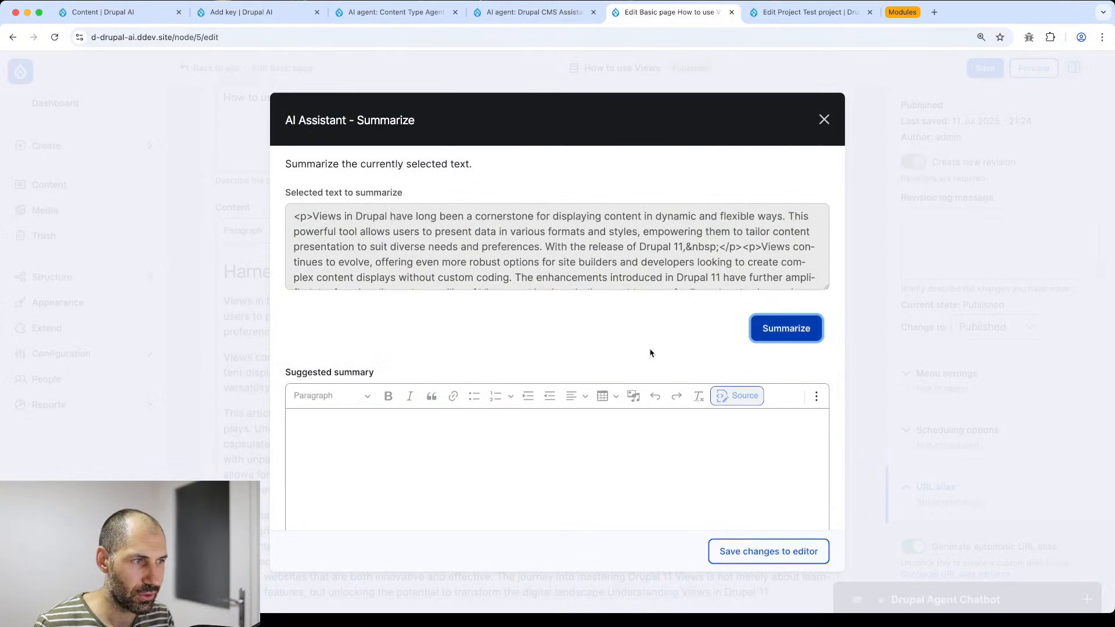
pyautogui.scroll(-2, 652, 354)
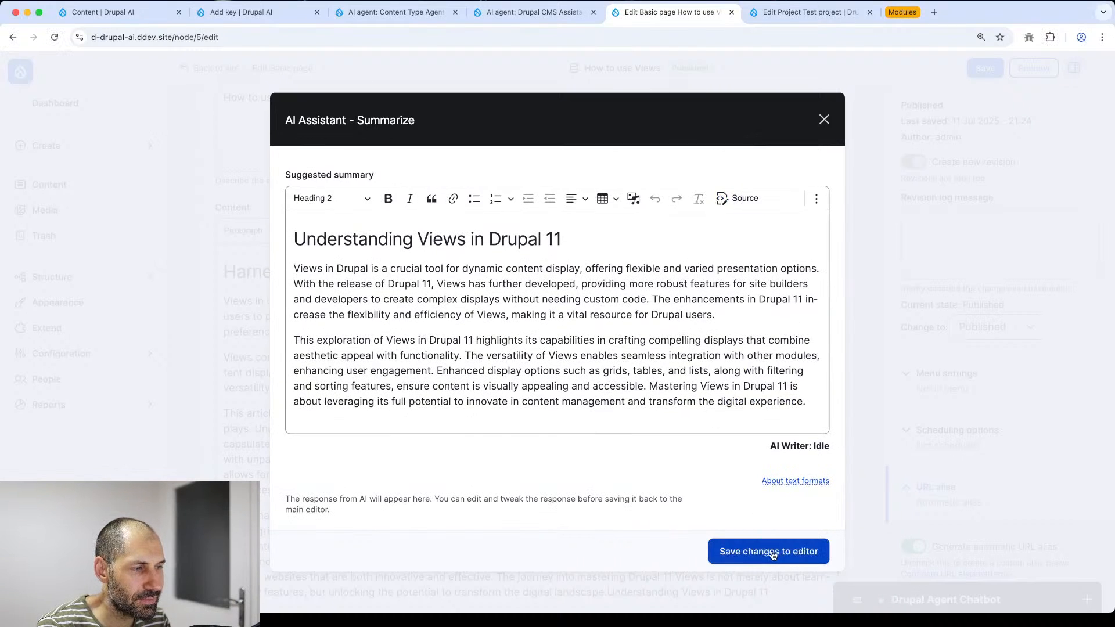
pyautogui.click(773, 555)
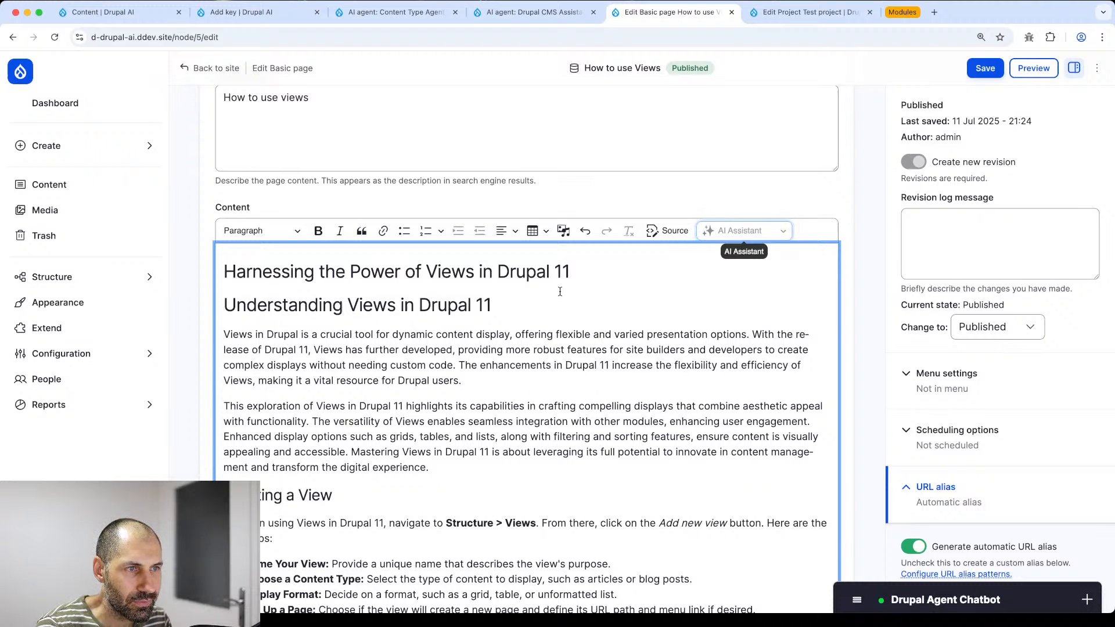
# - Delete the extra 'Understanding Views in Drupal 11' heading and save the page
pyautogui.moveTo(554, 293); pyautogui.dragTo(178, 318)
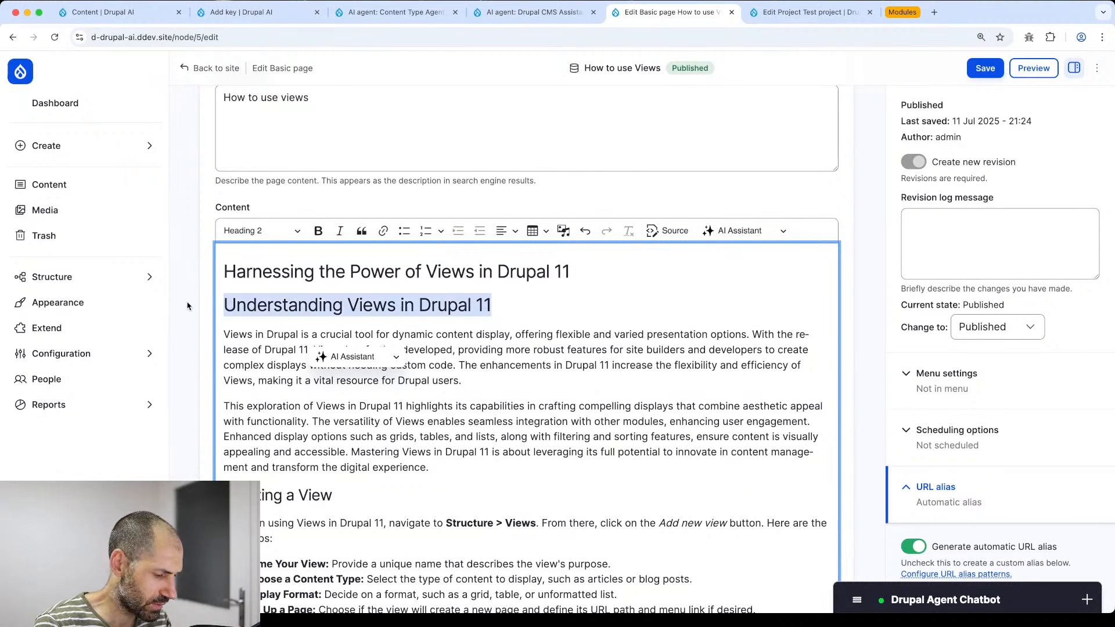
pyautogui.press('BackSpace')
pyautogui.press('BackSpace')
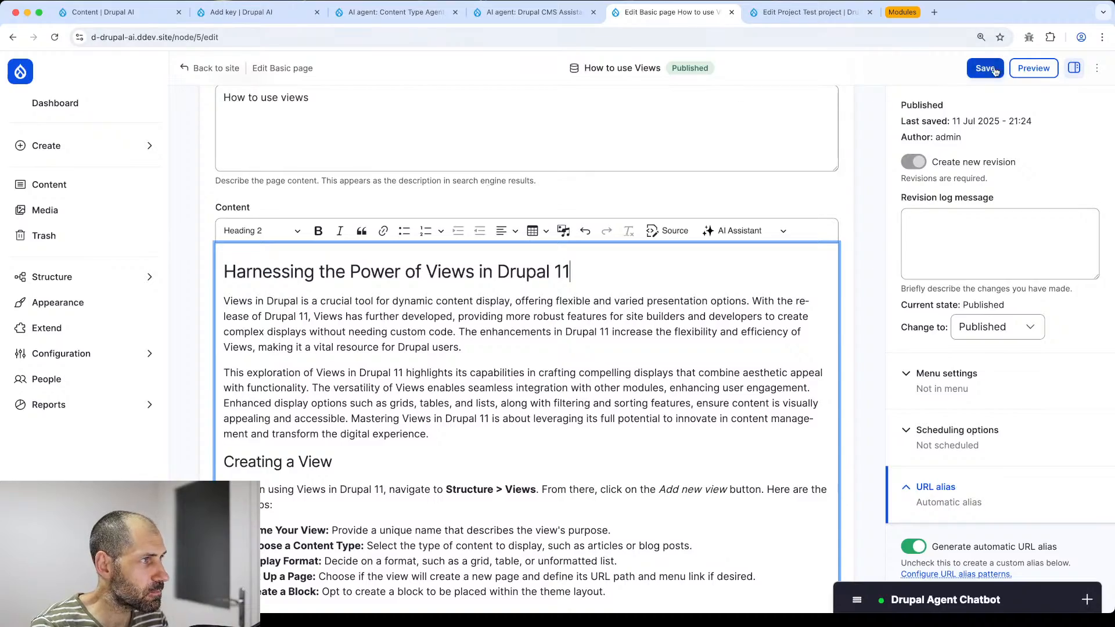
pyautogui.click(995, 70)
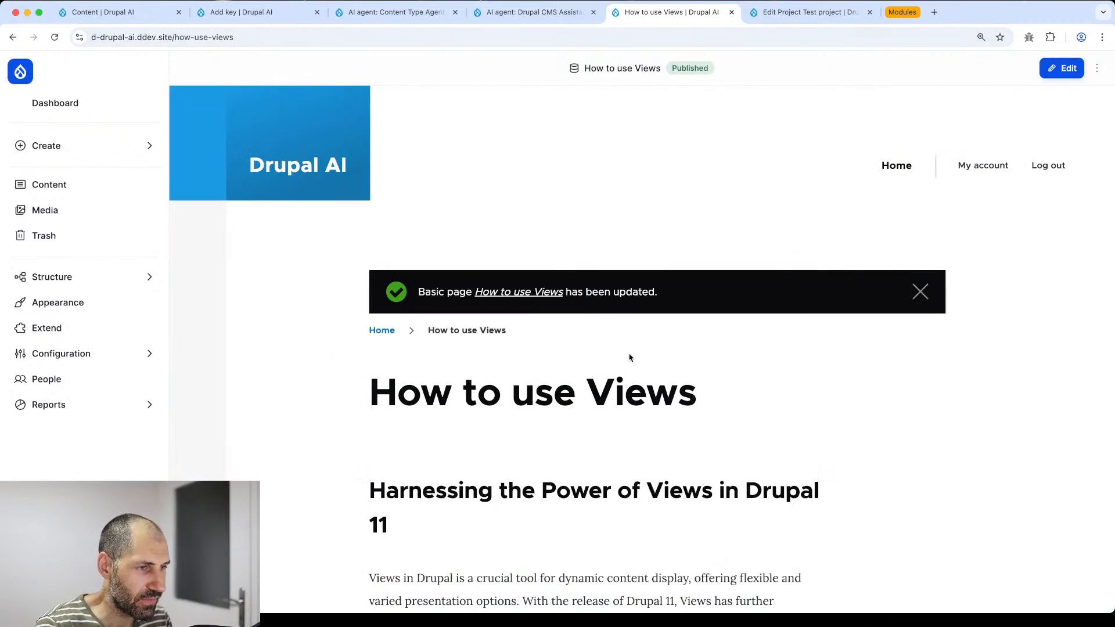
# - Open the site Configuration overview from the admin sidebar in a new tab
pyautogui.scroll(-20, 630, 358)
pyautogui.scroll(15, 543, 377)
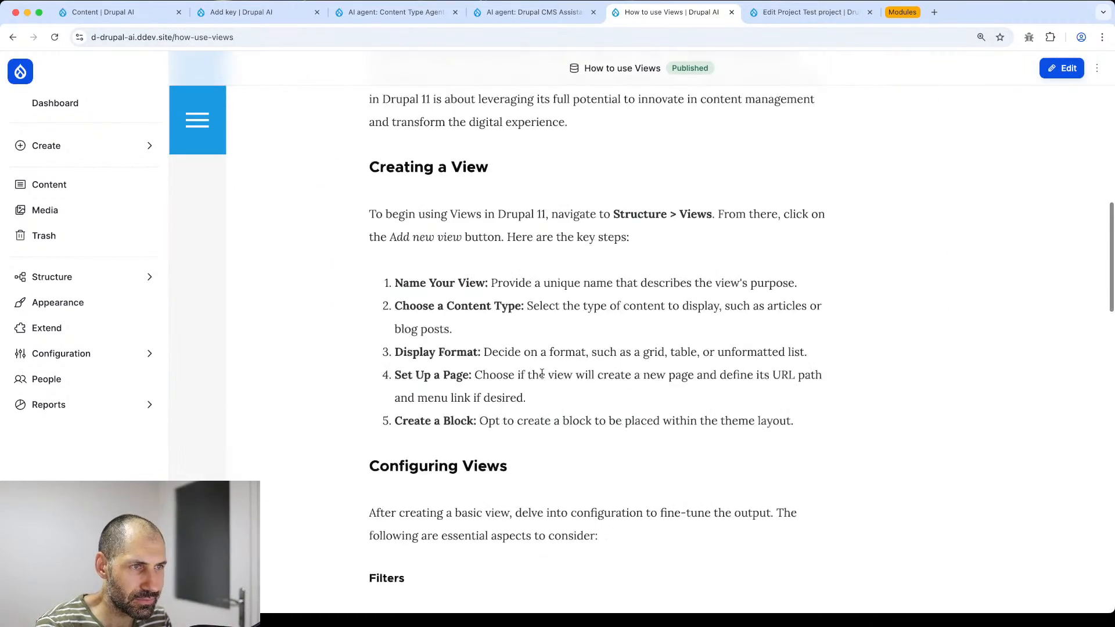
pyautogui.scroll(10, 542, 374)
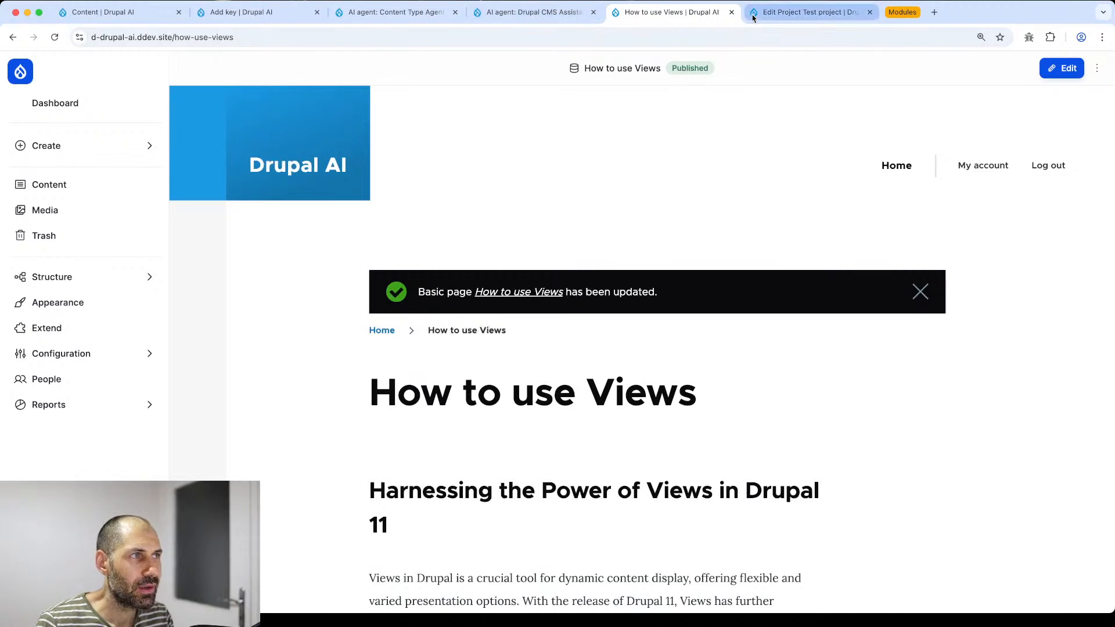
pyautogui.moveTo(99, 356)
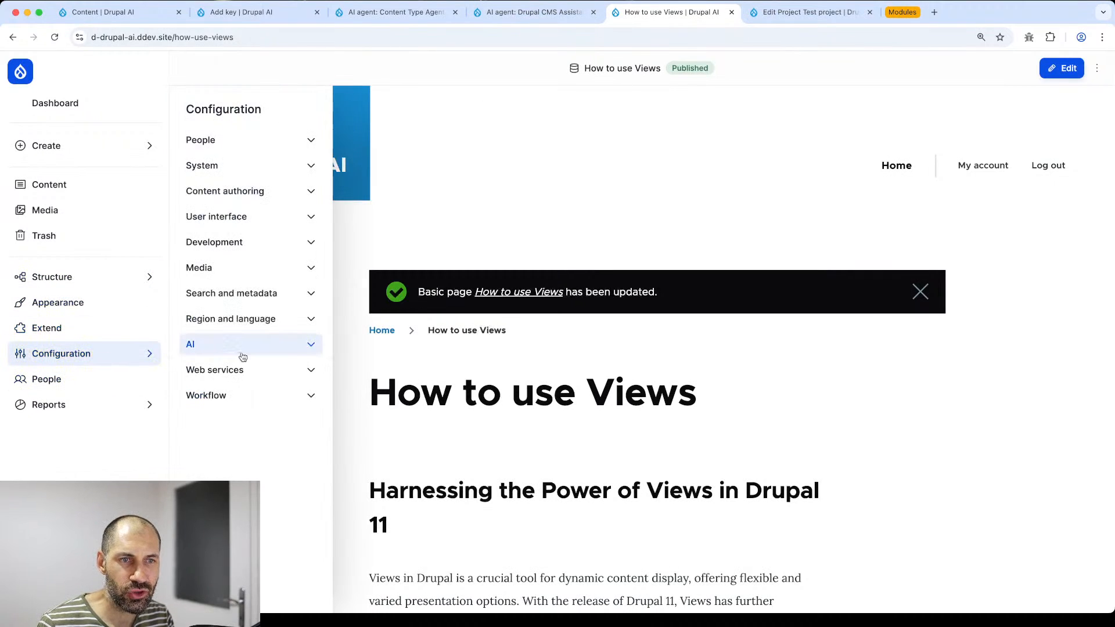
pyautogui.keyDown('super'); pyautogui.click(317, 109); pyautogui.keyUp('super')
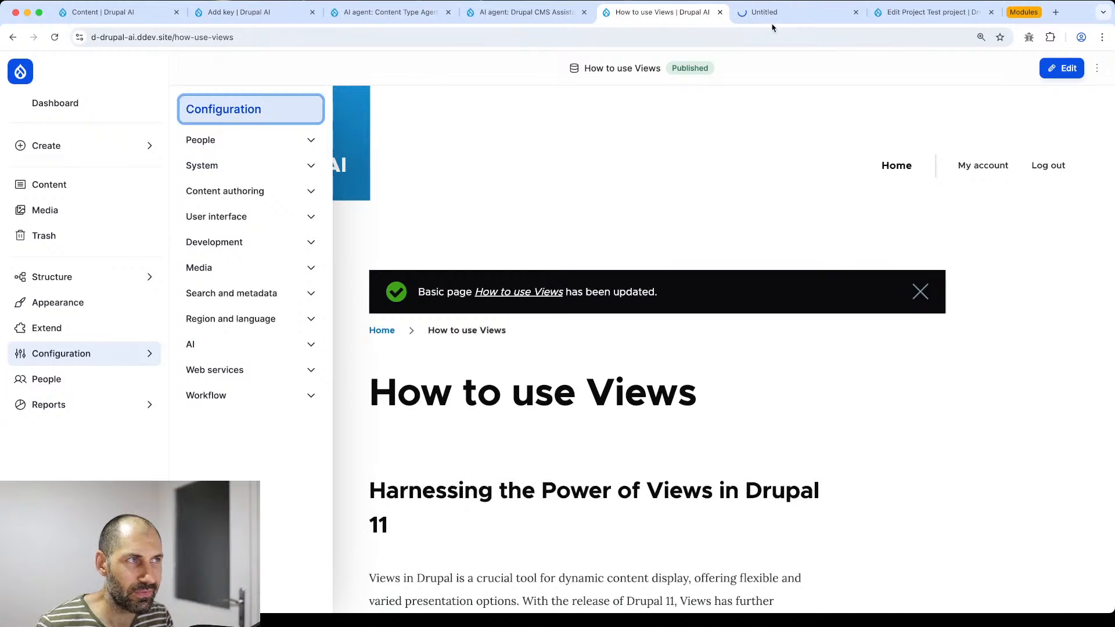
pyautogui.click(778, 12)
# - Close the project edit tab and open the Content text format's AI tools settings
pyautogui.click(992, 13)
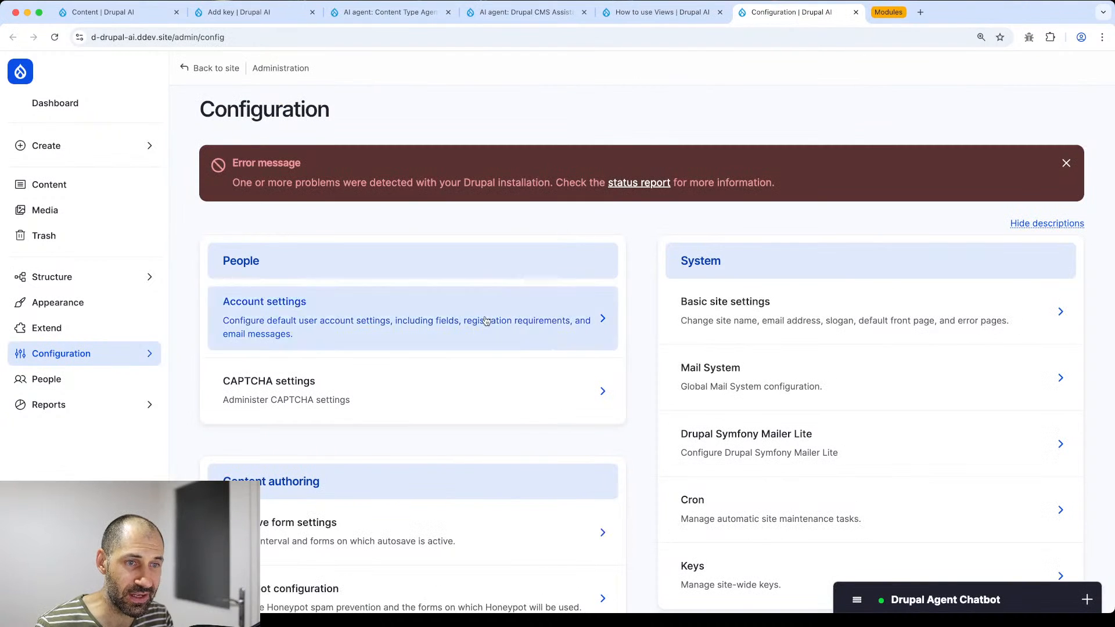
pyautogui.scroll(-4, 488, 316)
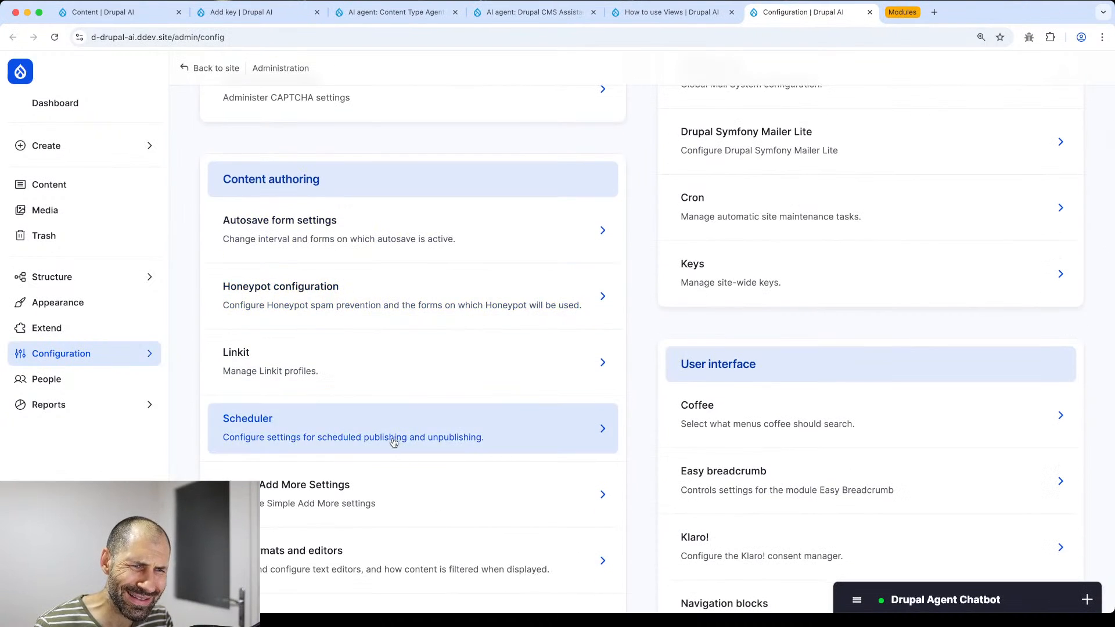
pyautogui.click(401, 559)
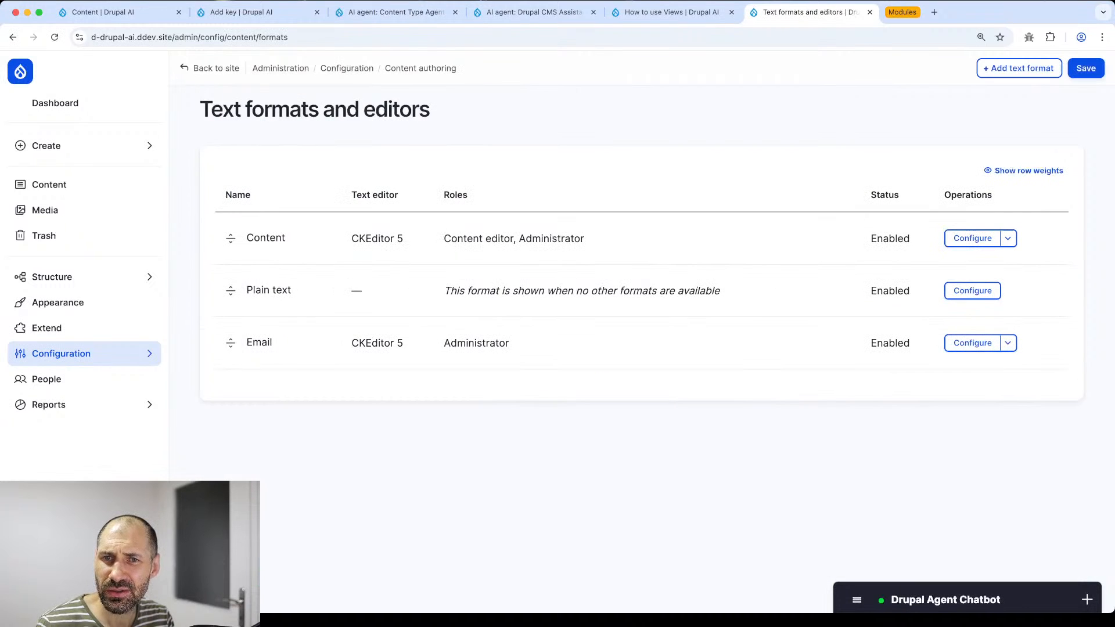
pyautogui.click(957, 240)
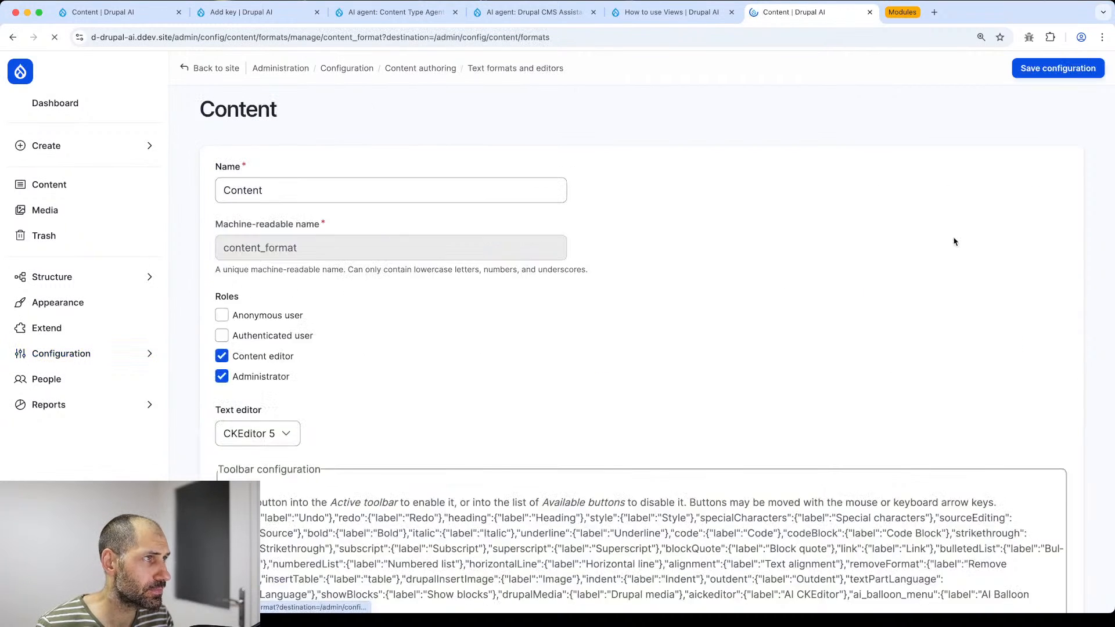
pyautogui.scroll(-10, 549, 290)
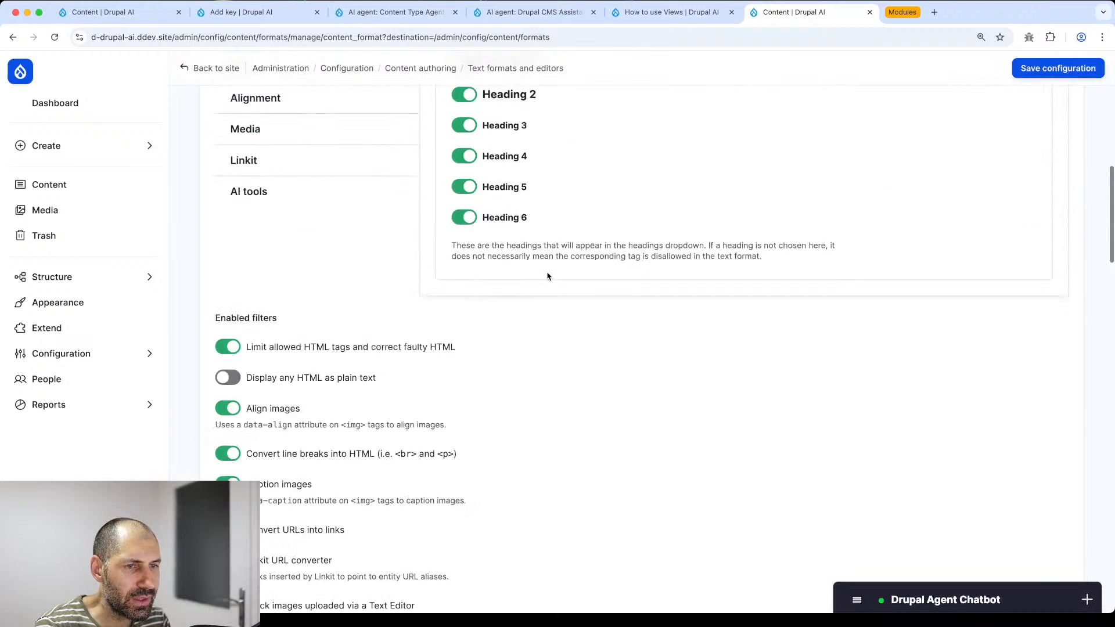
pyautogui.click(297, 114)
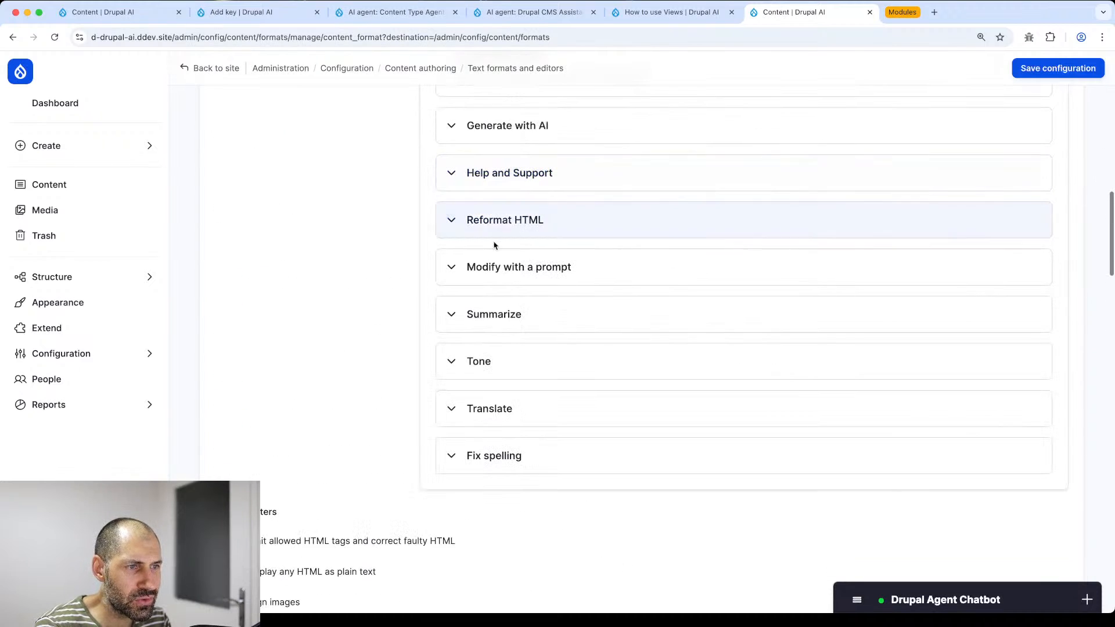
# - Expand the Translate tool's settings and the Drupal Agent Chatbot
pyautogui.click(507, 423)
pyautogui.scroll(-4, 465, 401)
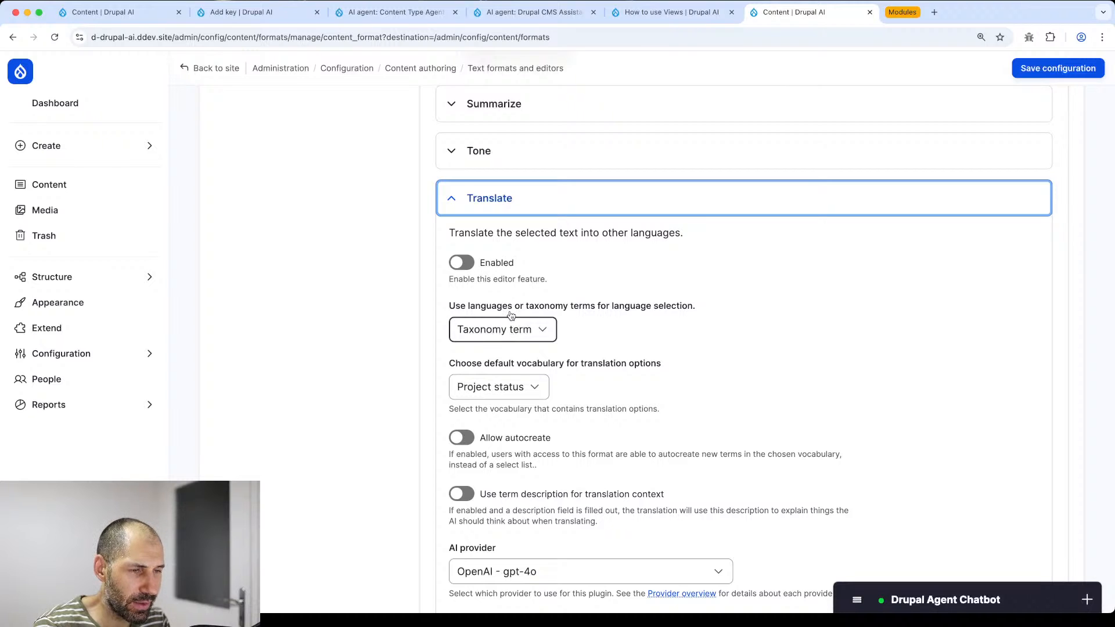
pyautogui.scroll(-2, 598, 312)
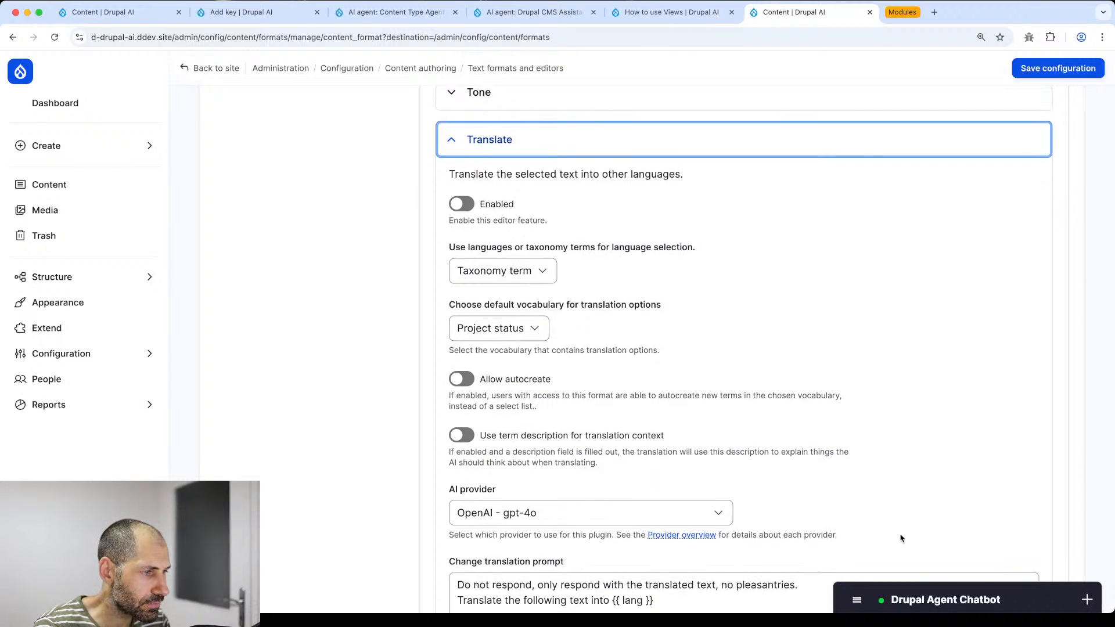
pyautogui.click(940, 599)
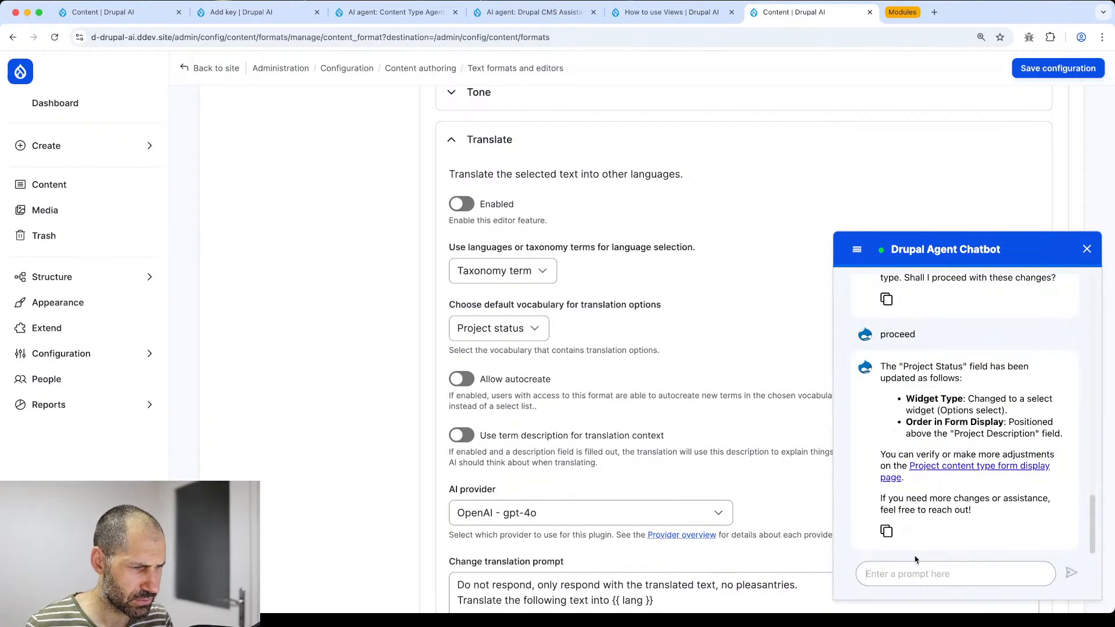
# - Ask the agent chatbot to create a 'Language' vocabulary with common languages as terms
pyautogui.write('Ca')
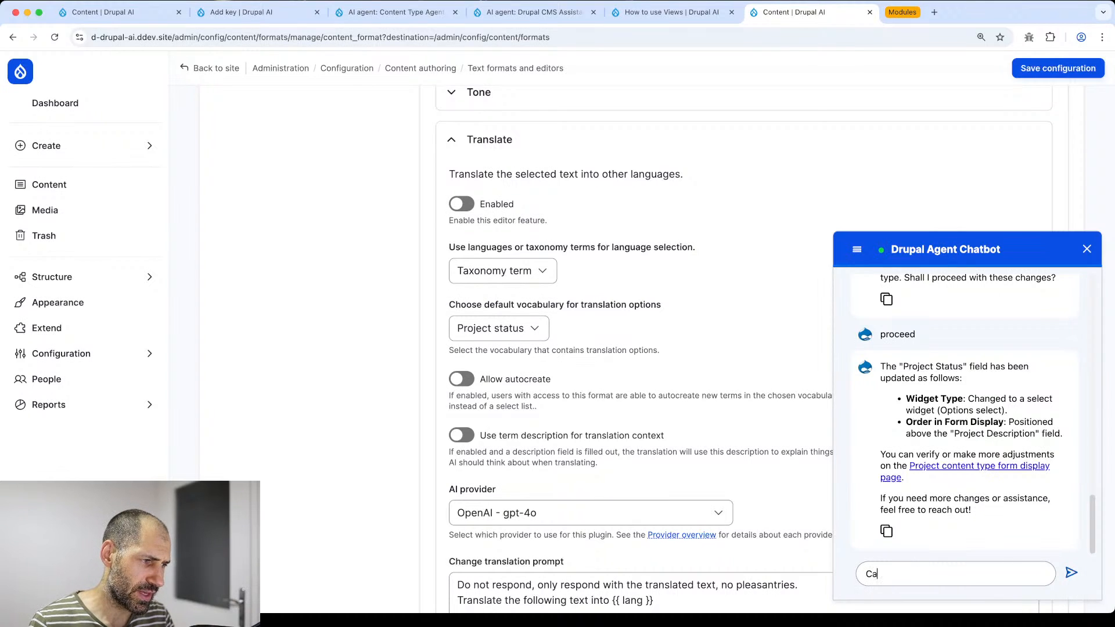
pyautogui.write('an you ')
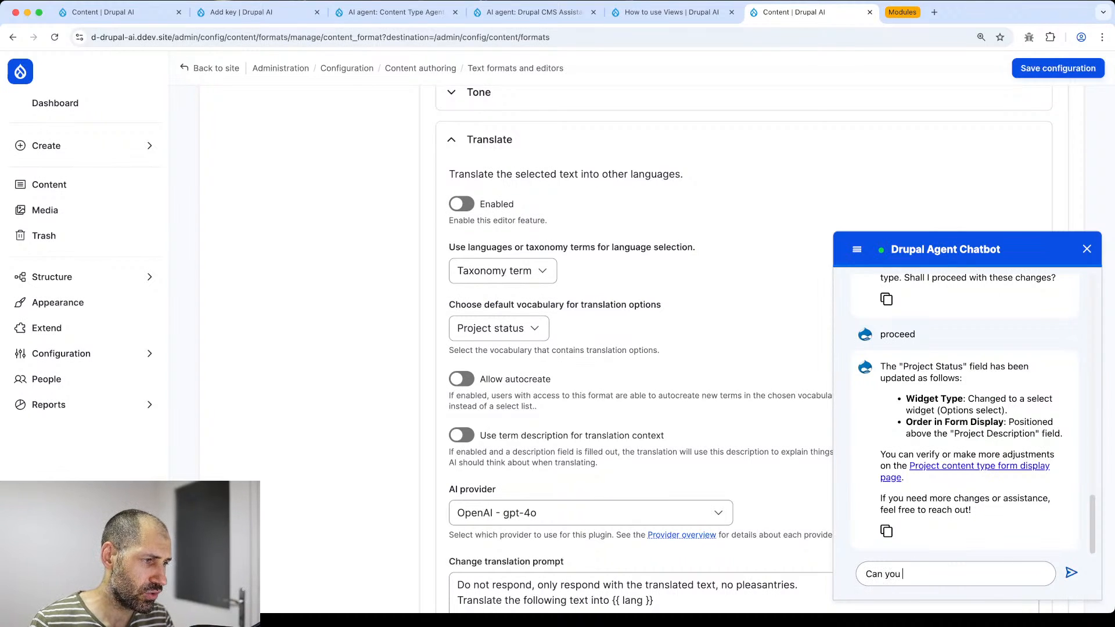
pyautogui.write('create a vocab ')
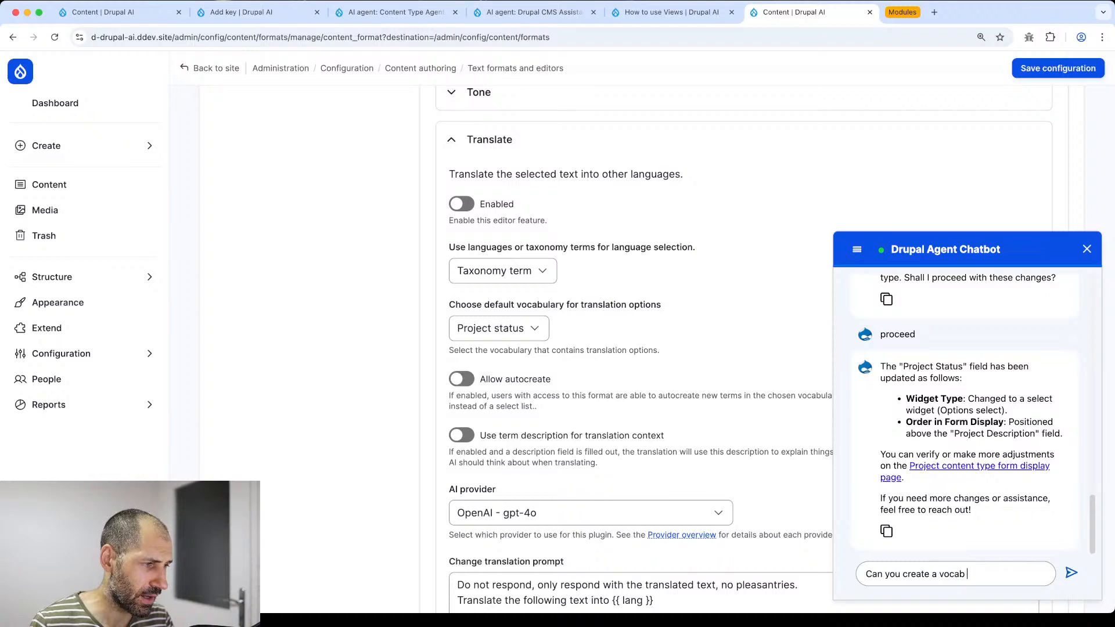
pyautogui.write('called ')
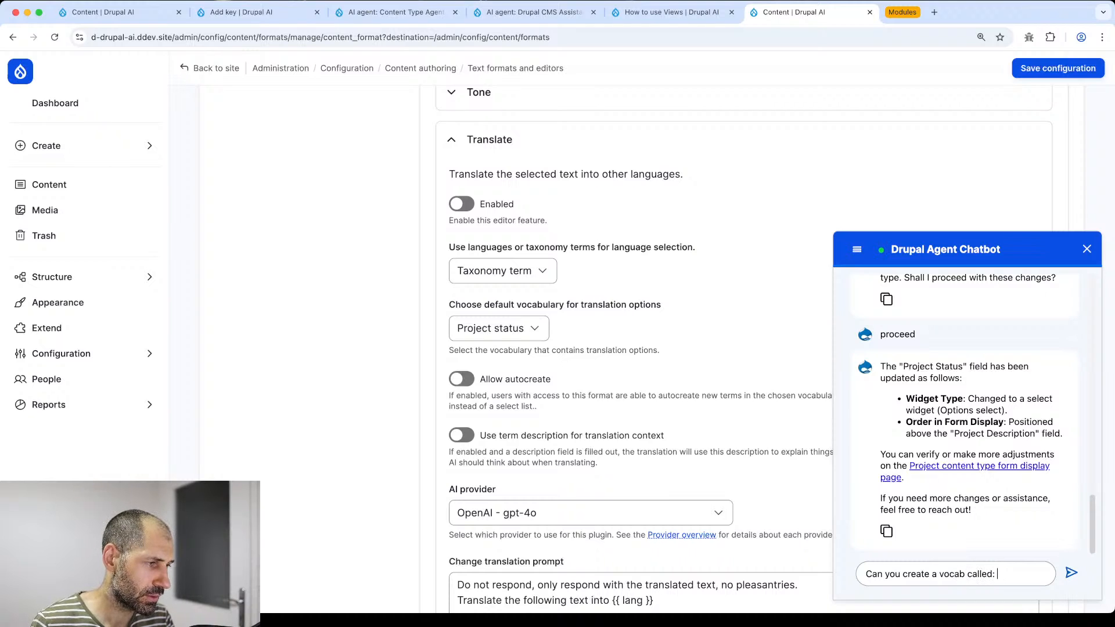
pyautogui.write(' Langu')
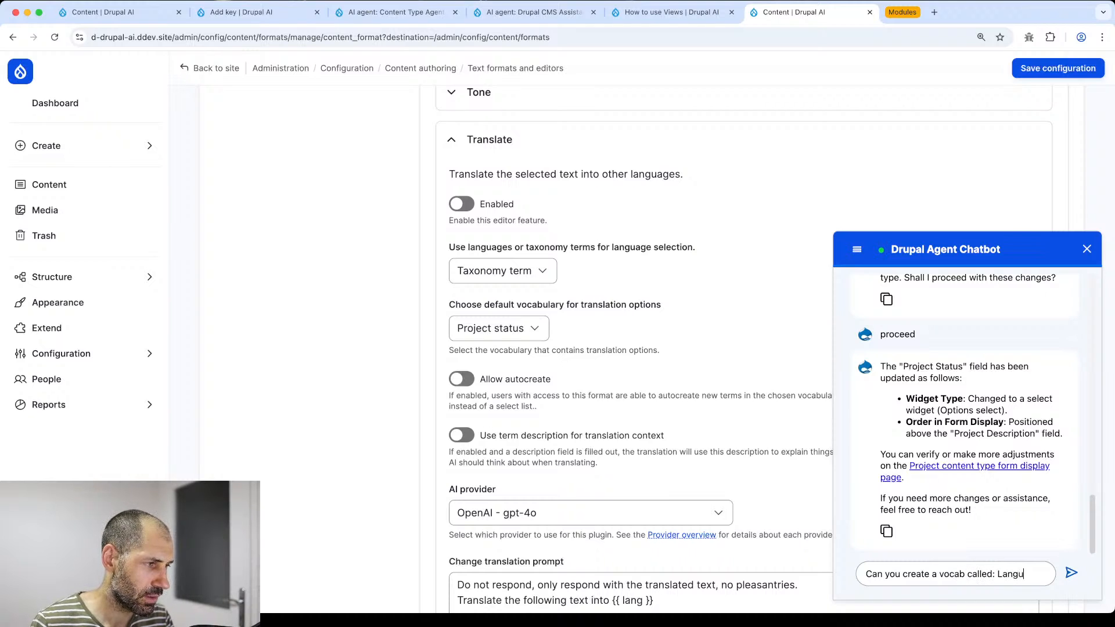
pyautogui.write('age')
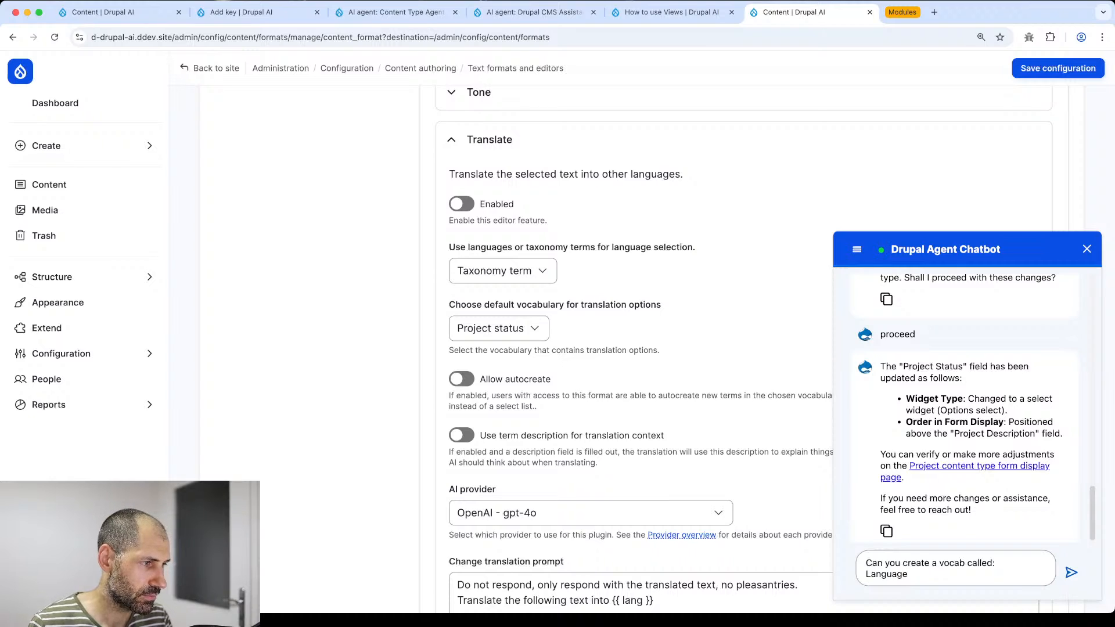
pyautogui.click(1072, 573)
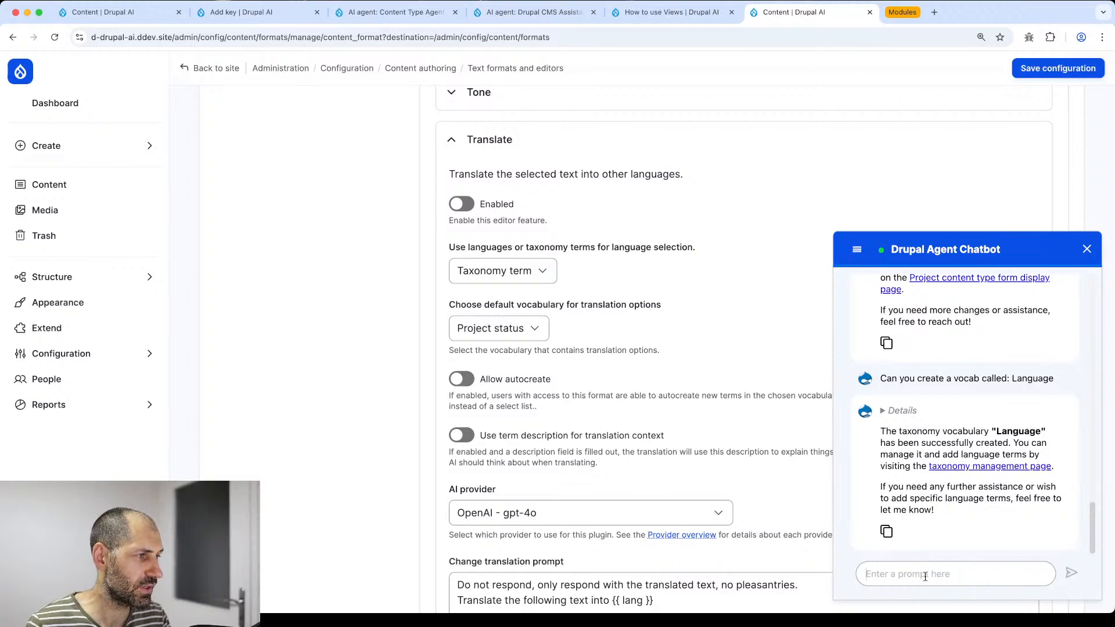
pyautogui.write('Can y')
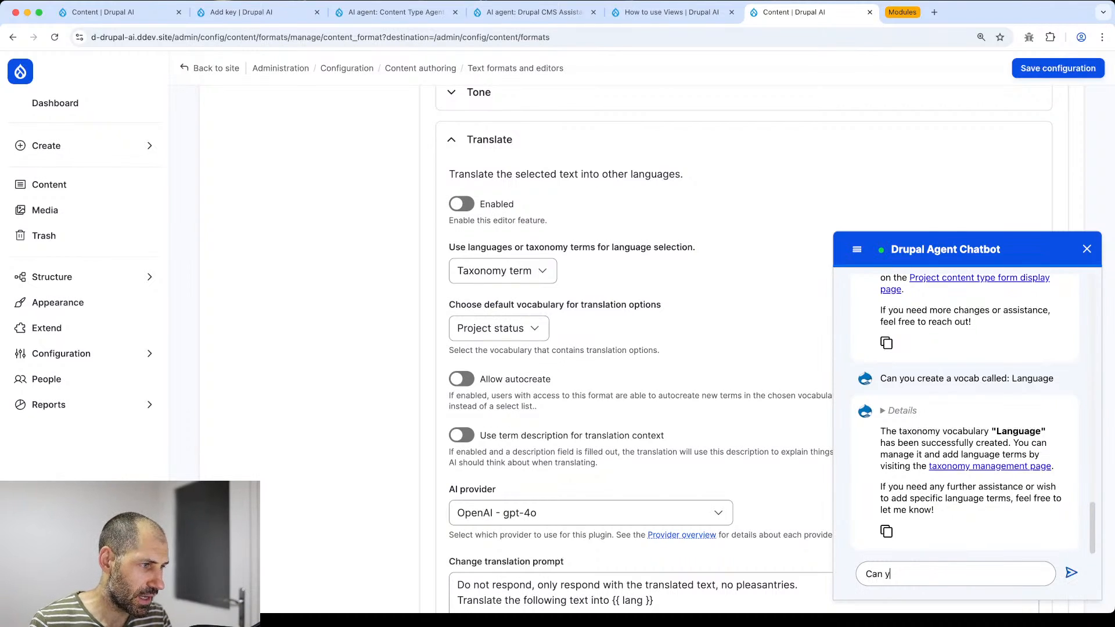
pyautogui.write('ou add a fe')
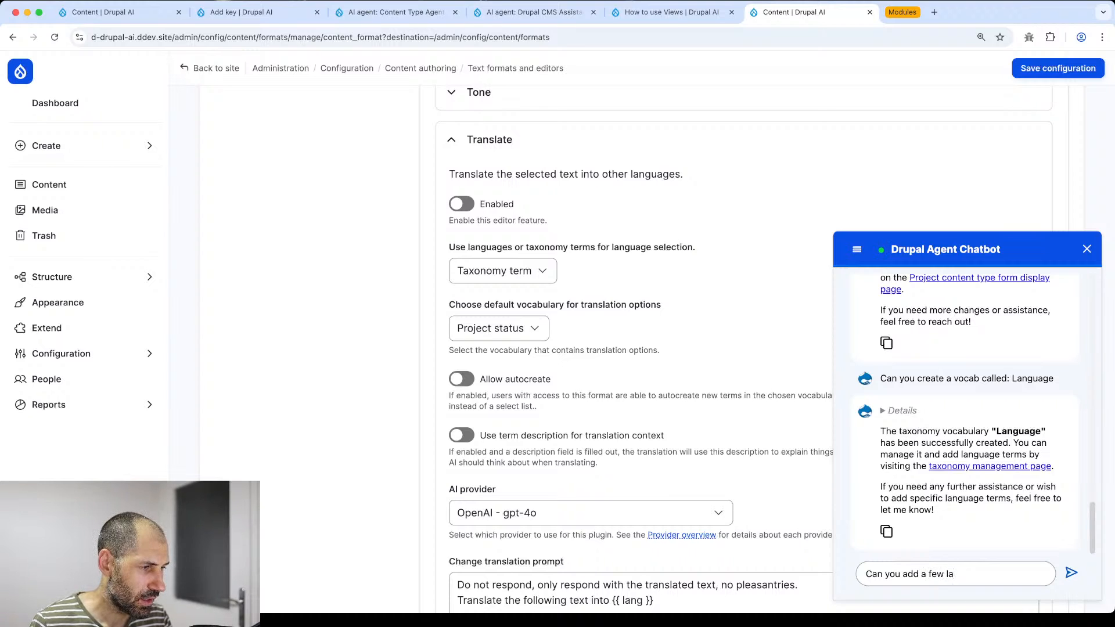
pyautogui.write('w commo')
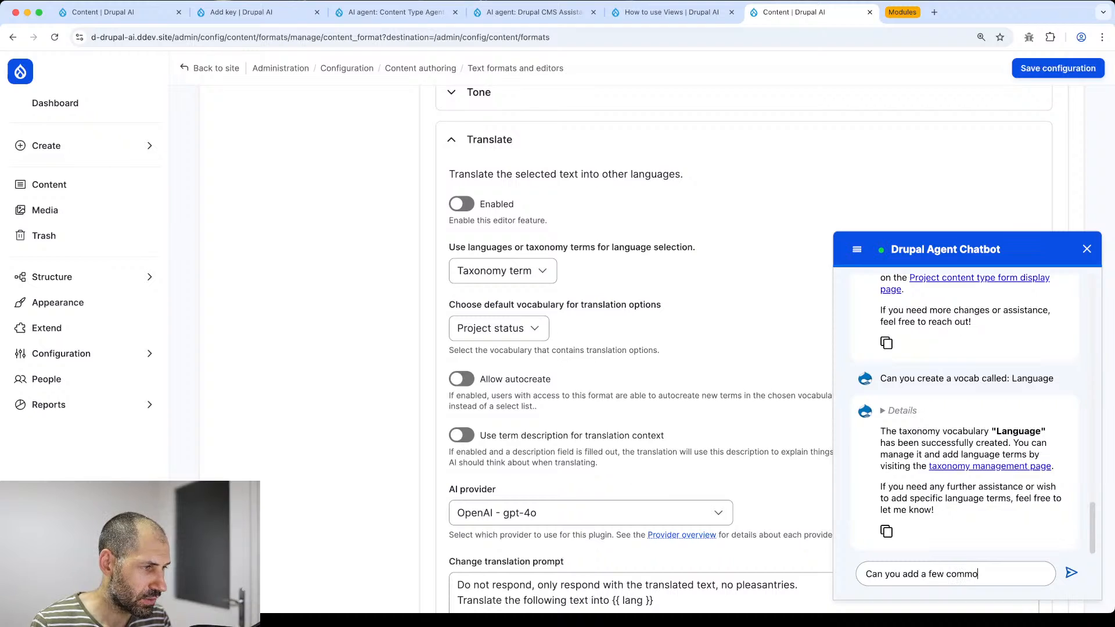
pyautogui.write('n lagng')
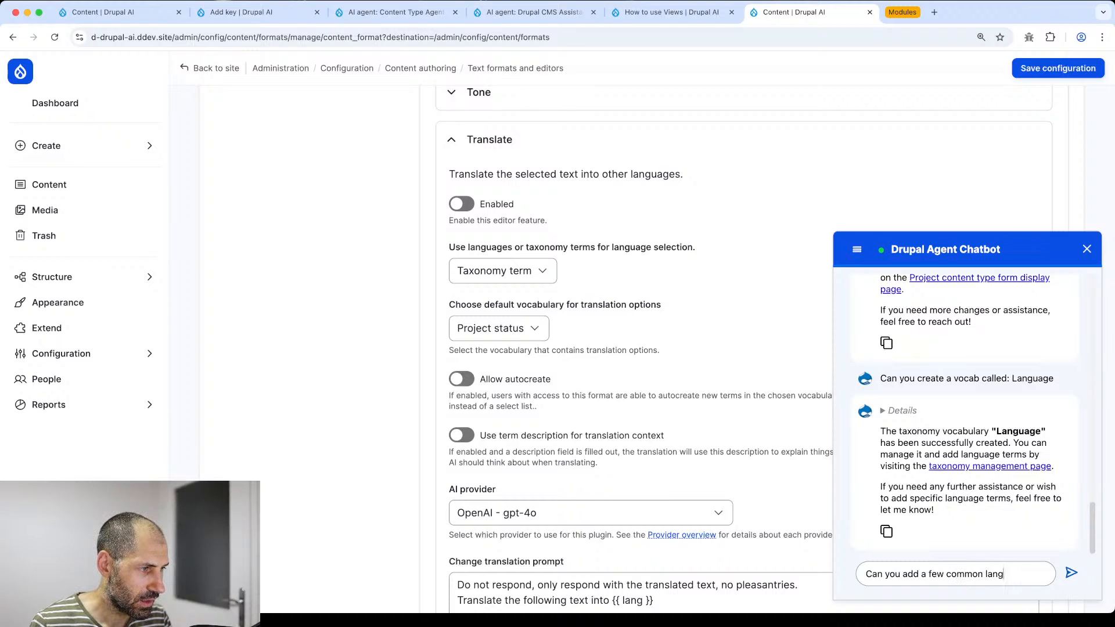
pyautogui.write('uages t ot')
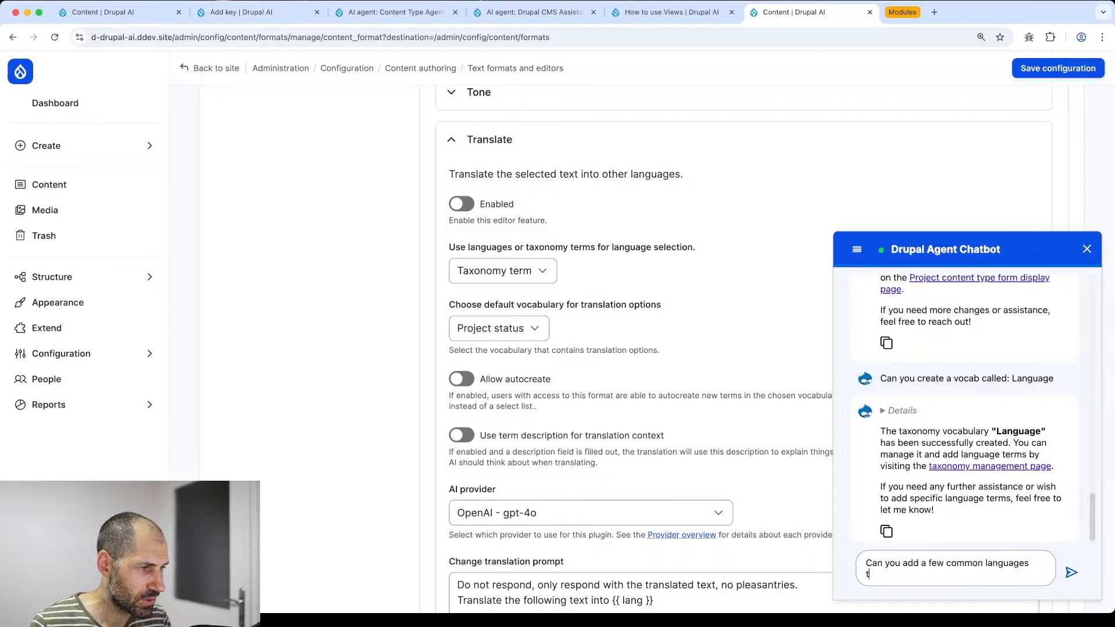
pyautogui.press('BackSpace')
pyautogui.write('as terms')
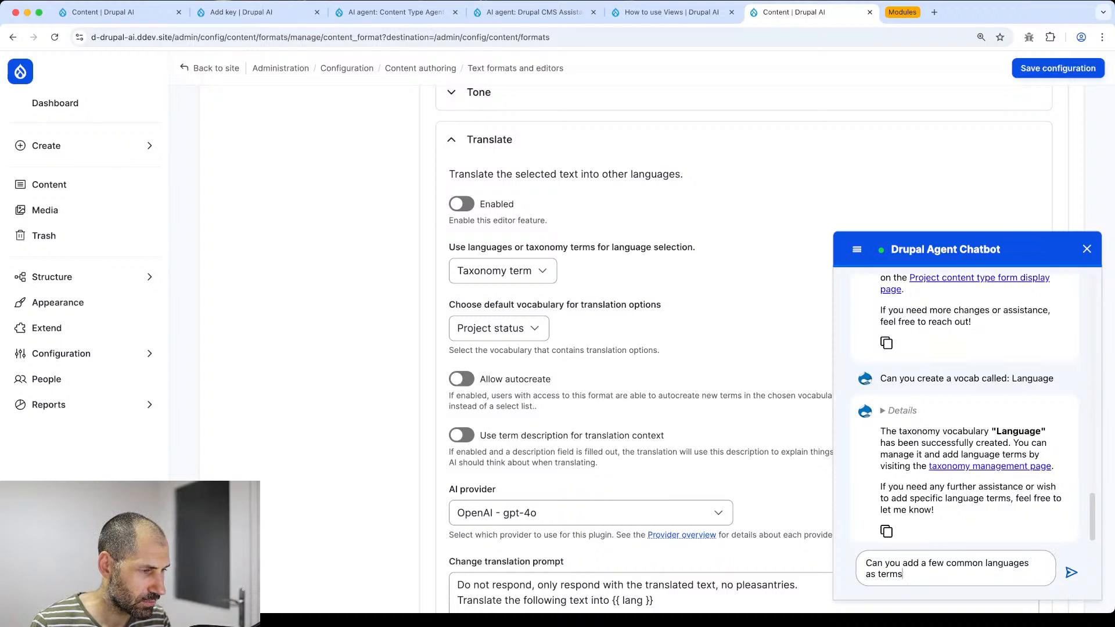
pyautogui.press('Return')
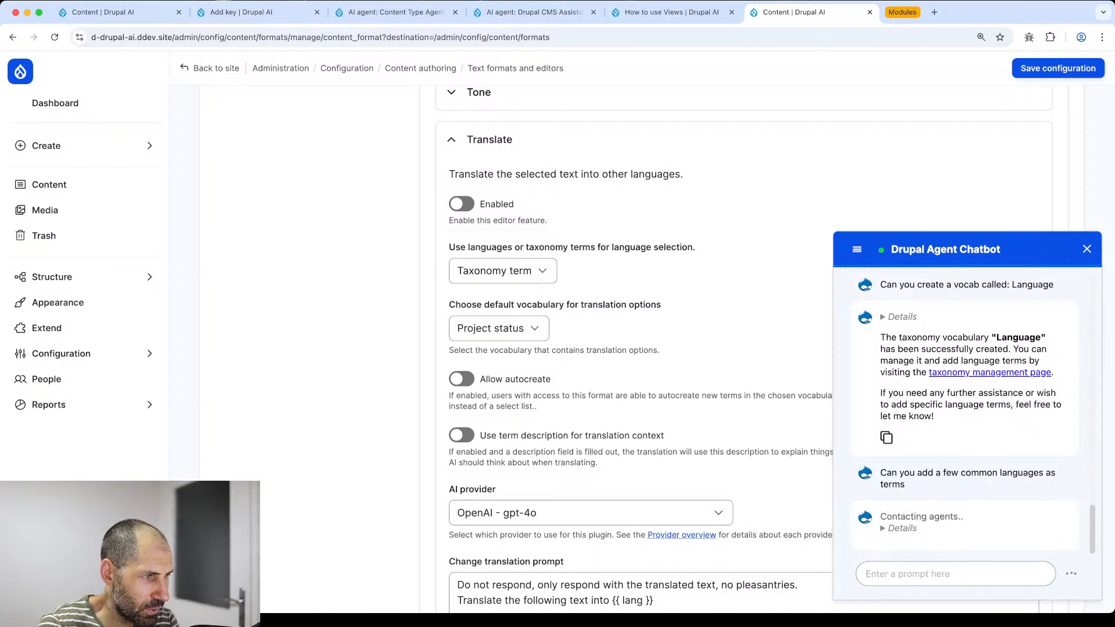
# - Ask the chatbot to also add Croatian to the Language vocabulary
pyautogui.scroll(-5, 942, 523)
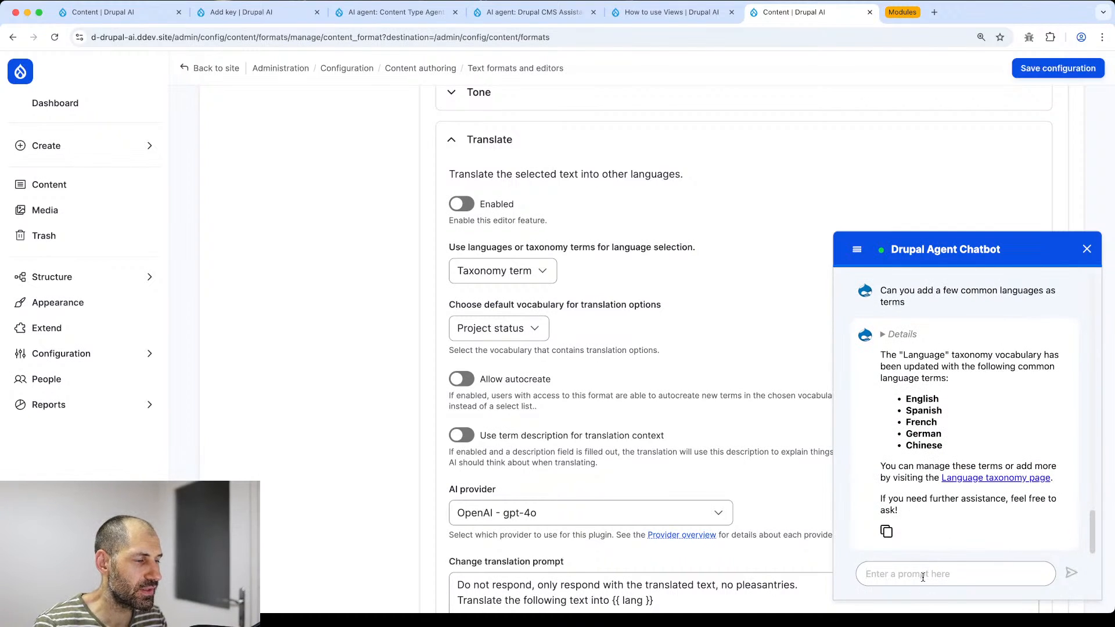
pyautogui.write('ALso add ')
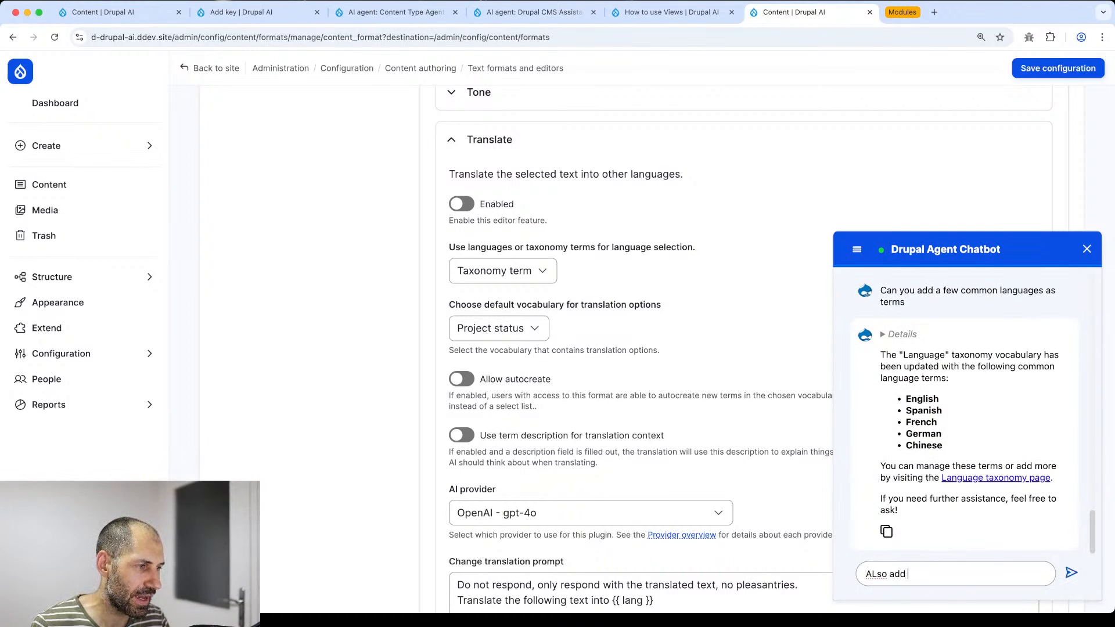
pyautogui.write('in croatian')
pyautogui.press('Return')
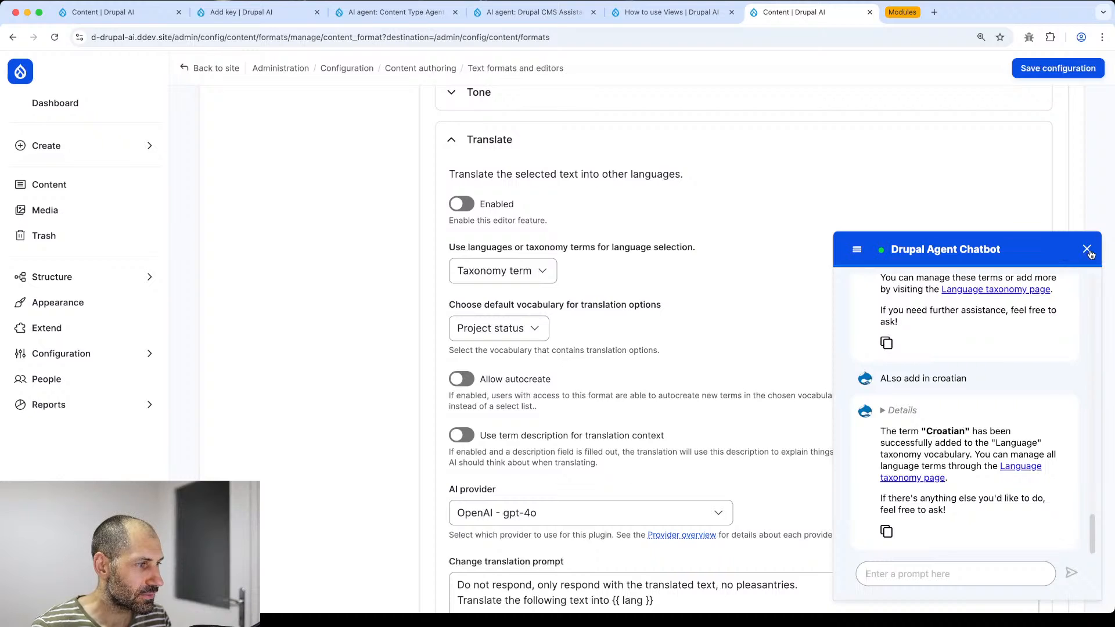
# - Open the Language vocabulary's term list to confirm Croatian, then close that tab
pyautogui.keyDown('super'); pyautogui.click(914, 478); pyautogui.keyUp('super')
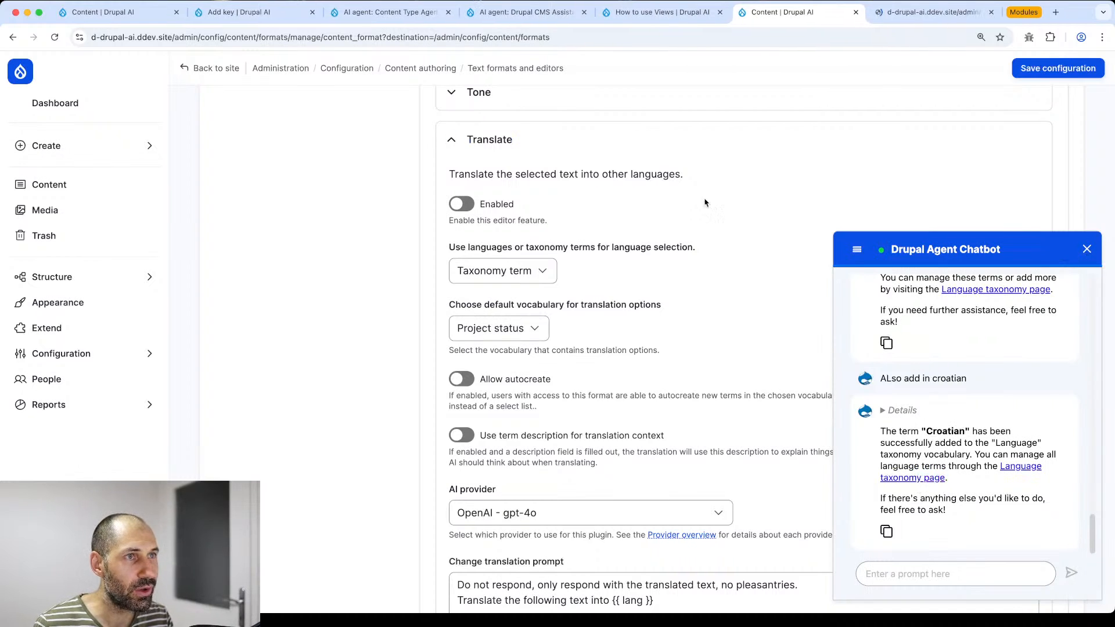
pyautogui.click(918, 13)
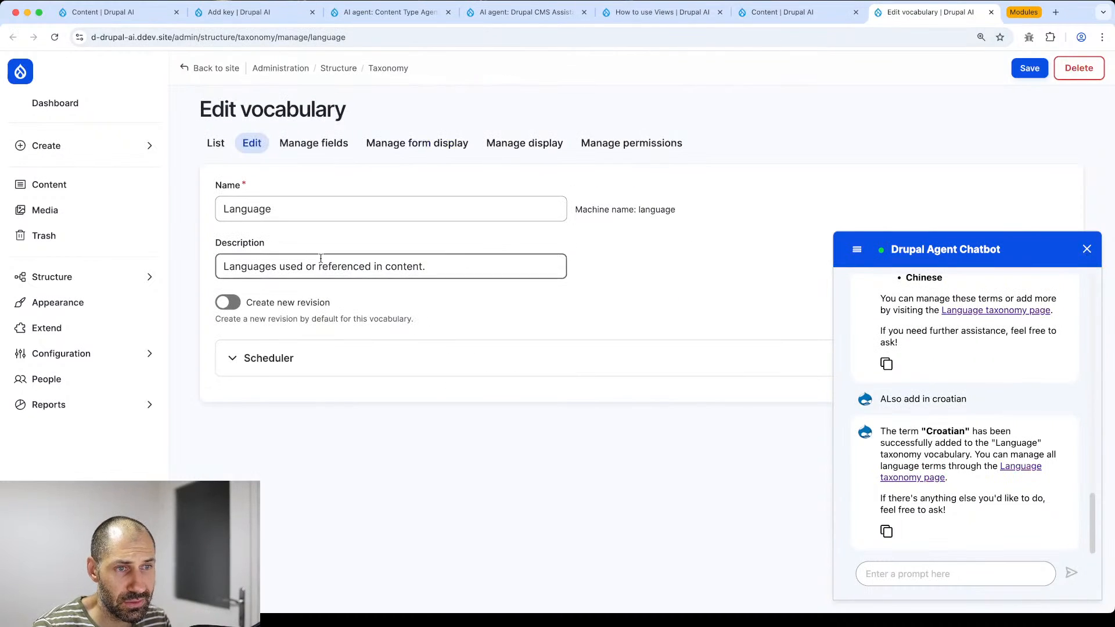
pyautogui.click(215, 143)
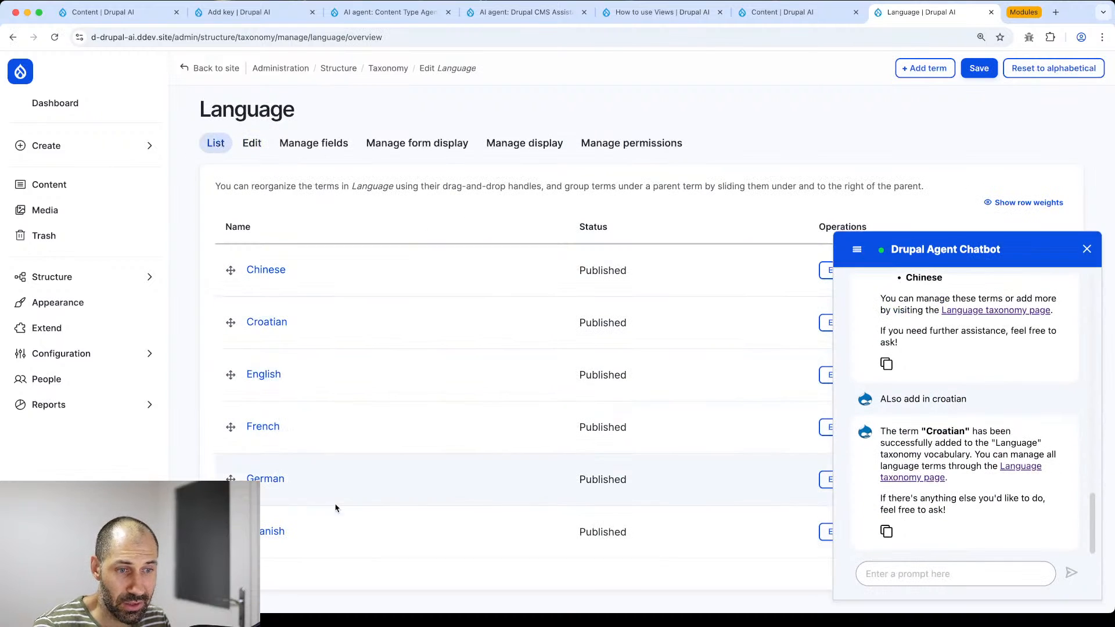
pyautogui.click(1087, 250)
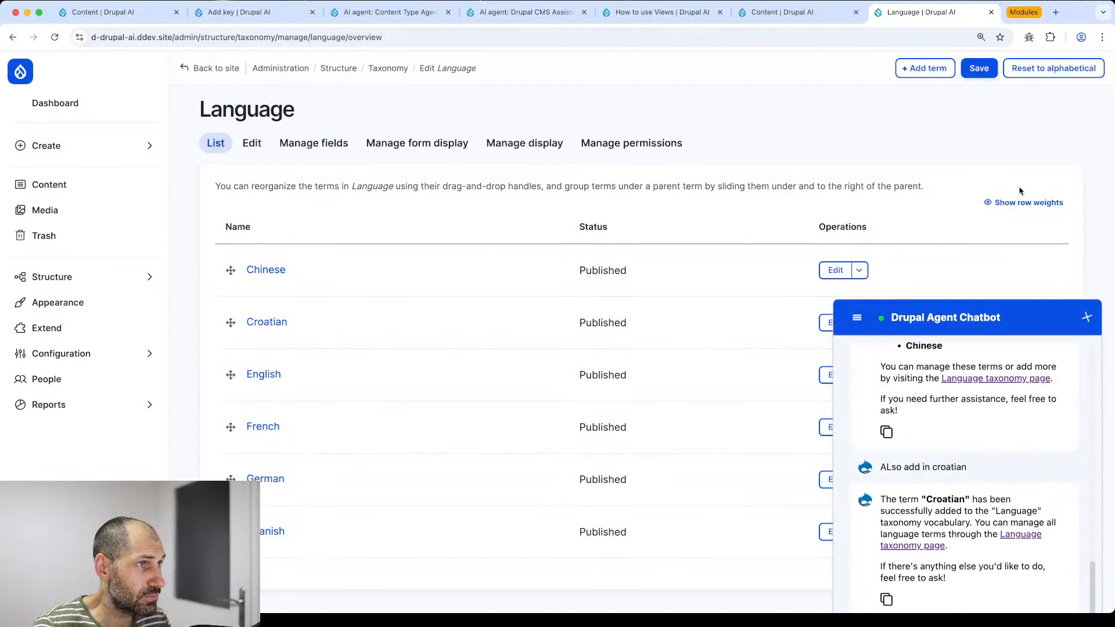
pyautogui.click(991, 13)
# - Reload the Content text format settings and expand the Translate AI tool
pyautogui.click(643, 38)
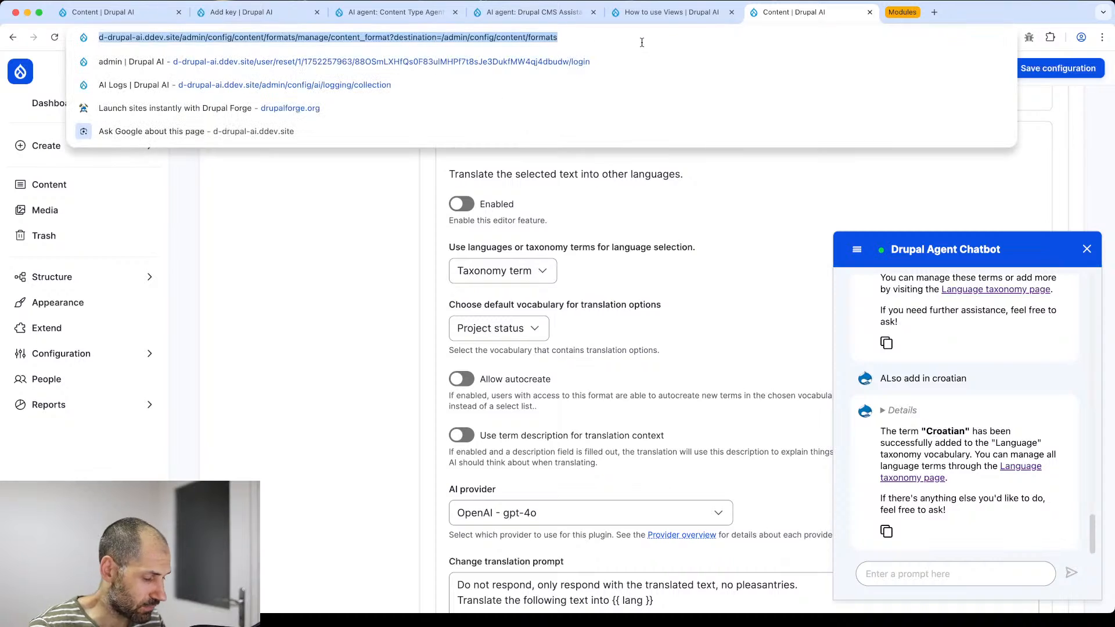
pyautogui.press('Return')
pyautogui.scroll(-15, 477, 248)
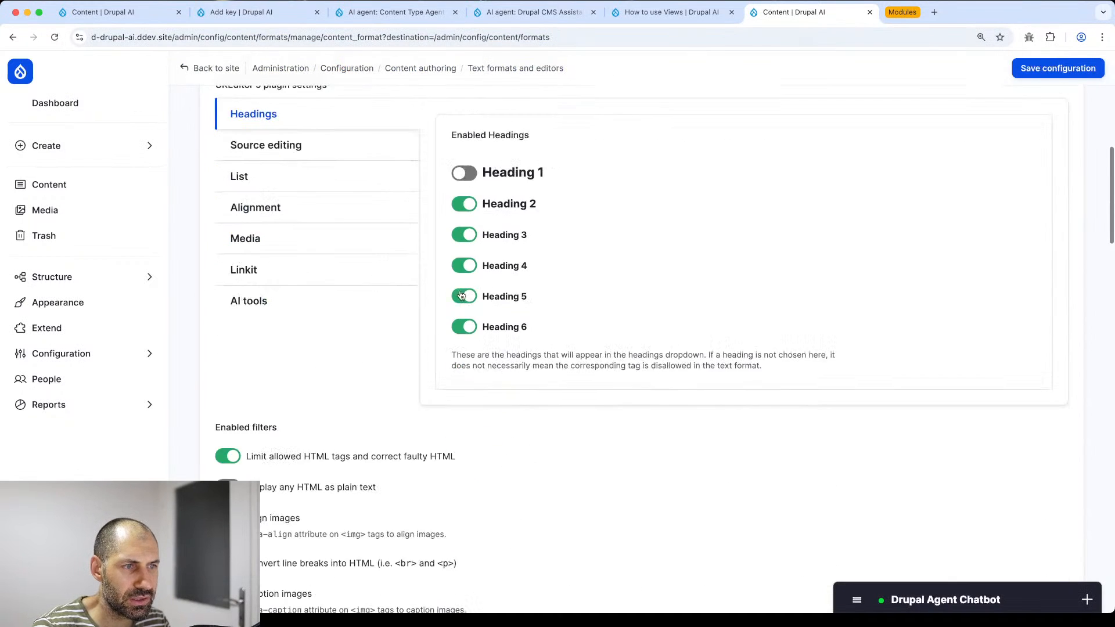
pyautogui.click(299, 197)
pyautogui.scroll(-2, 481, 306)
pyautogui.scroll(-2, 481, 307)
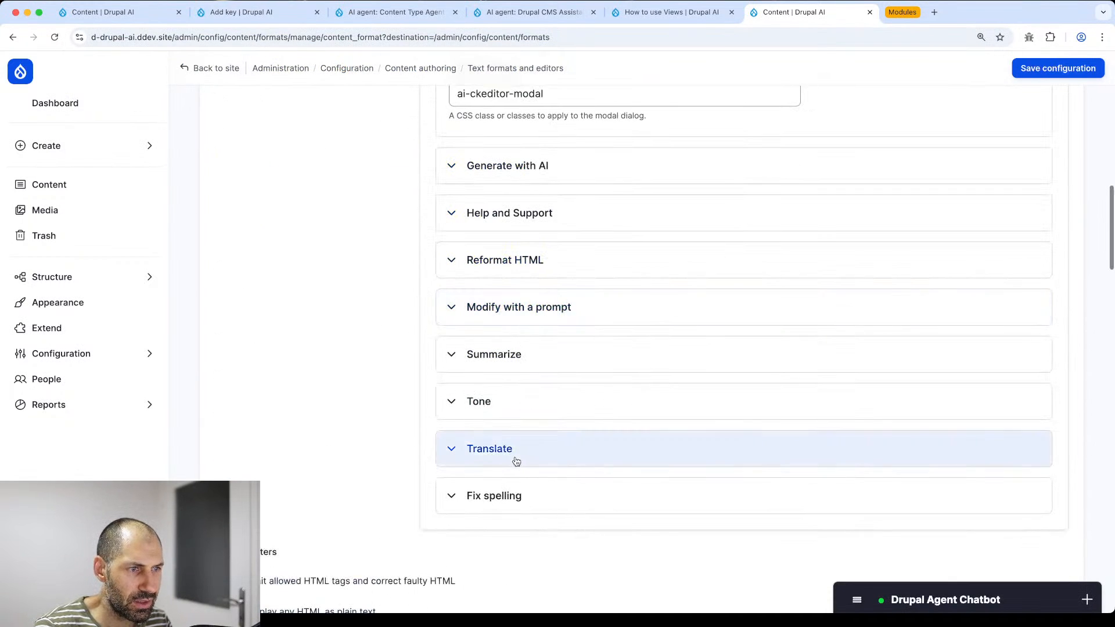
pyautogui.click(506, 447)
pyautogui.scroll(-8, 500, 406)
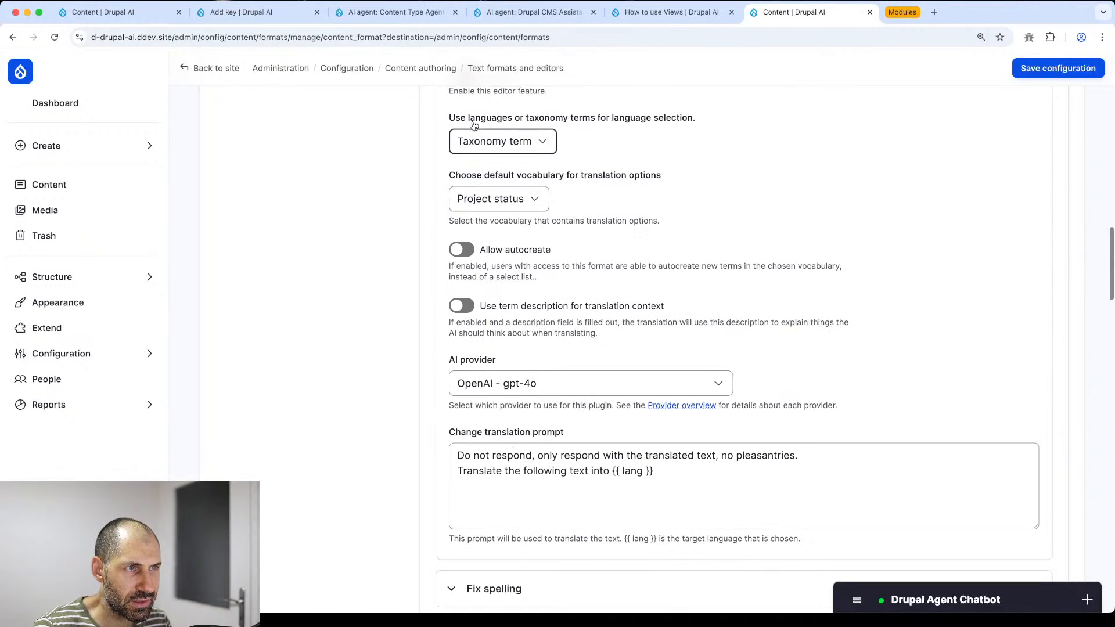
pyautogui.scroll(2, 469, 190)
# - Enable Translate using taxonomy terms for languages, with Language as default vocabulary
pyautogui.click(463, 173)
pyautogui.scroll(-12, 488, 329)
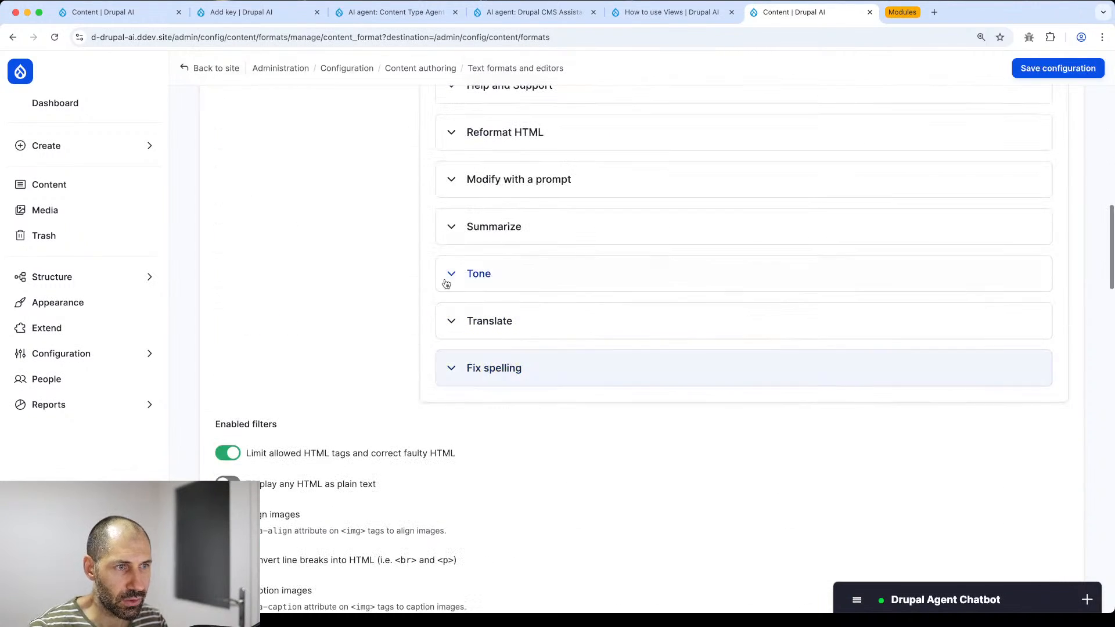
pyautogui.click(490, 330)
pyautogui.scroll(-4, 491, 329)
pyautogui.click(500, 238)
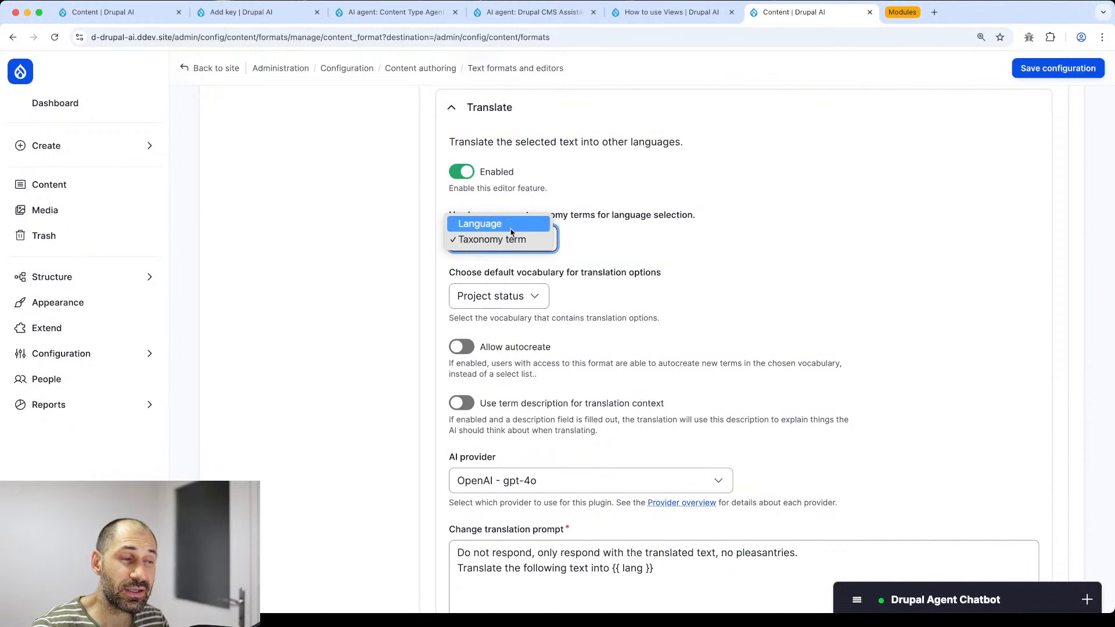
pyautogui.click(593, 239)
pyautogui.click(512, 241)
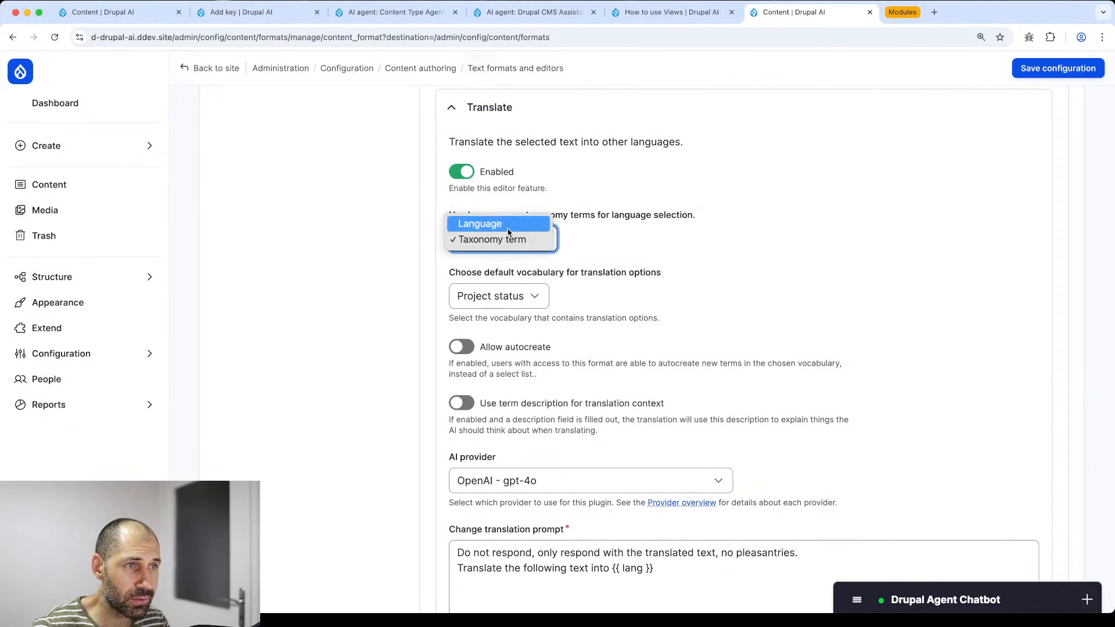
pyautogui.click(618, 255)
pyautogui.click(505, 298)
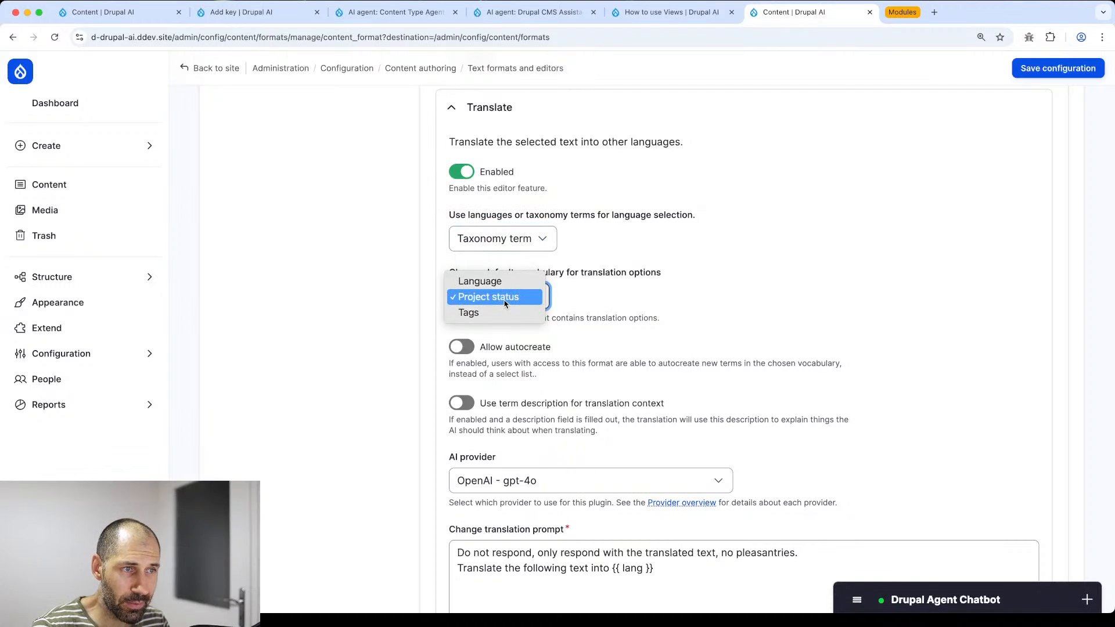
pyautogui.click(561, 301)
pyautogui.click(604, 296)
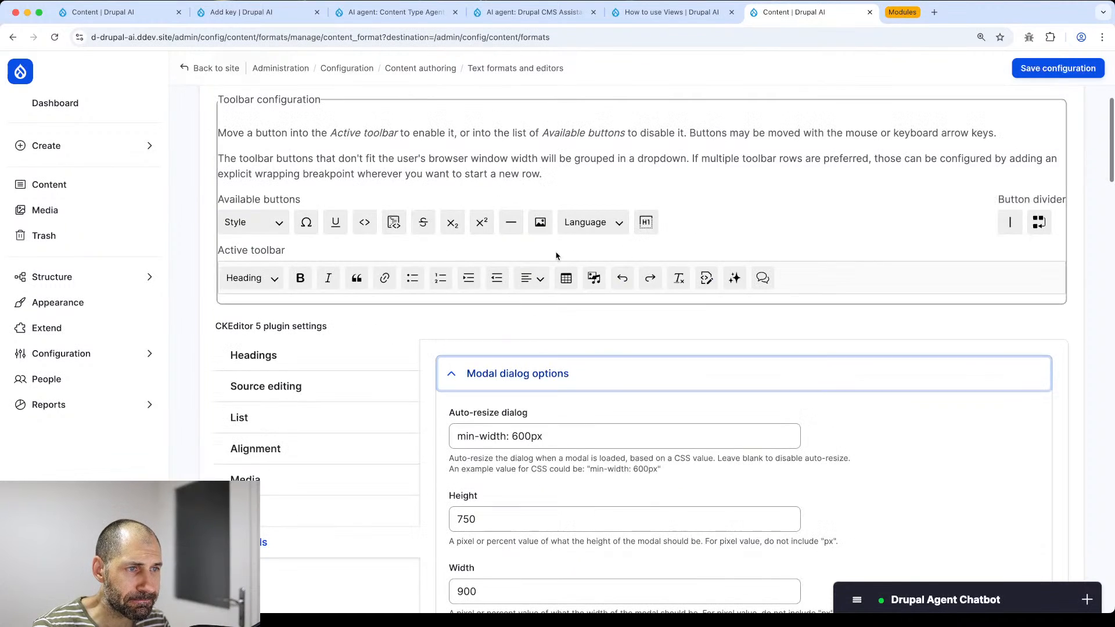
pyautogui.scroll(-10, 487, 328)
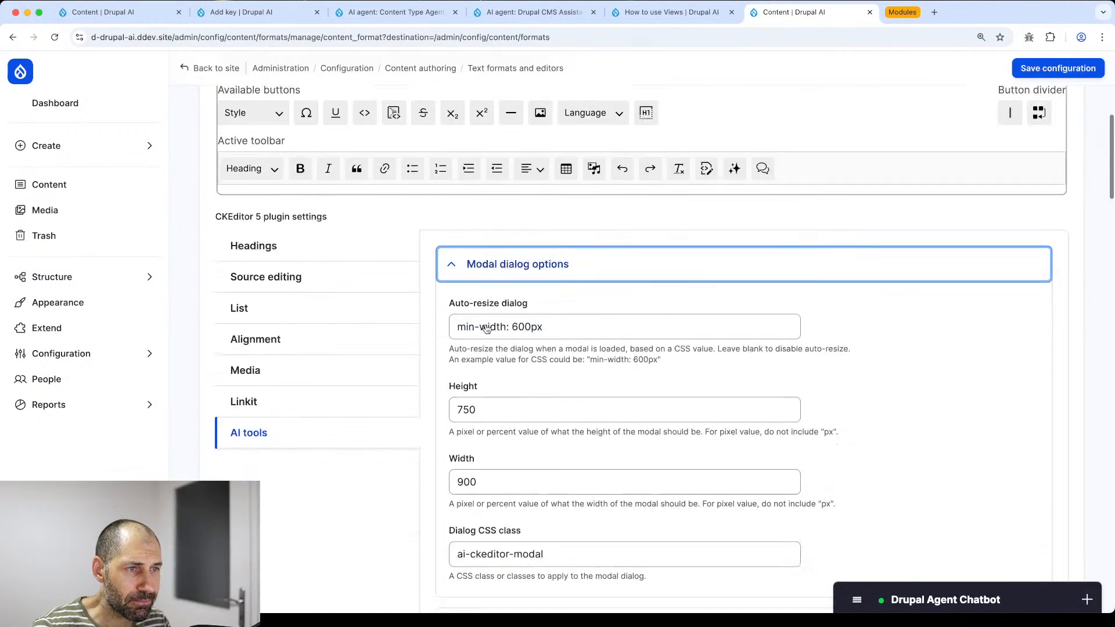
pyautogui.scroll(1, 474, 336)
pyautogui.click(495, 430)
pyautogui.scroll(-6, 502, 427)
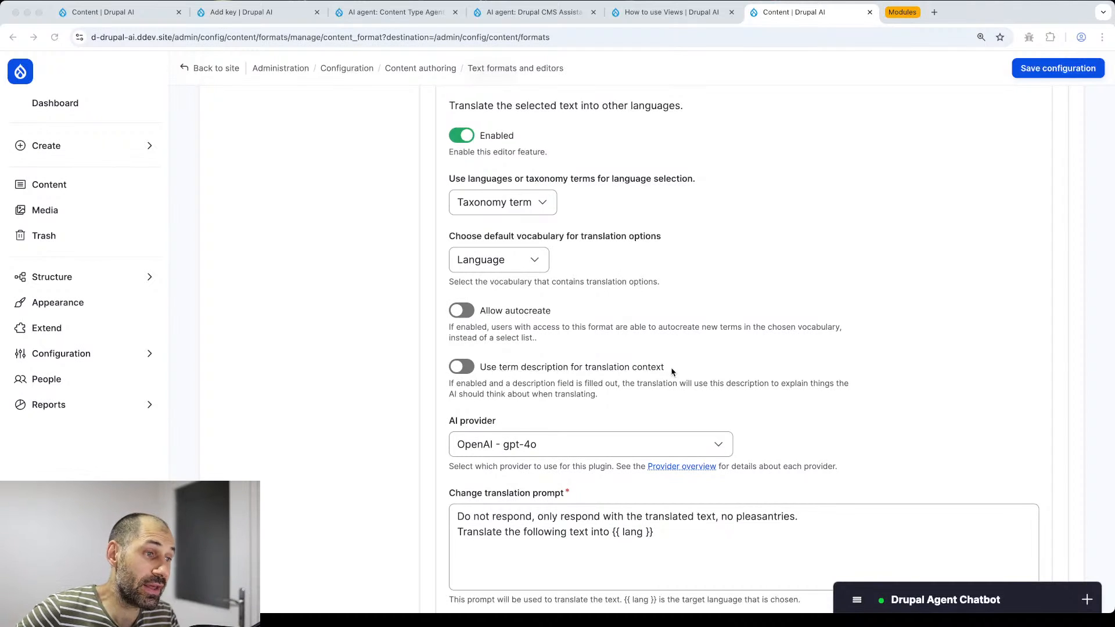
# - Leave term-description context off and save the Content format configuration
pyautogui.click(685, 370)
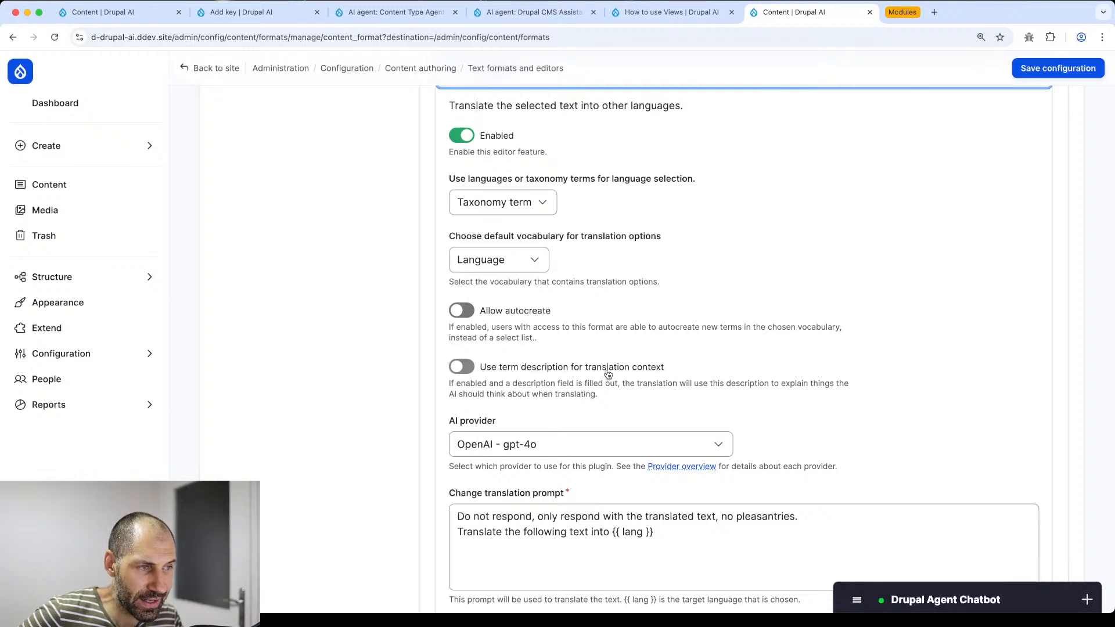
pyautogui.click(464, 372)
pyautogui.scroll(-9, 474, 395)
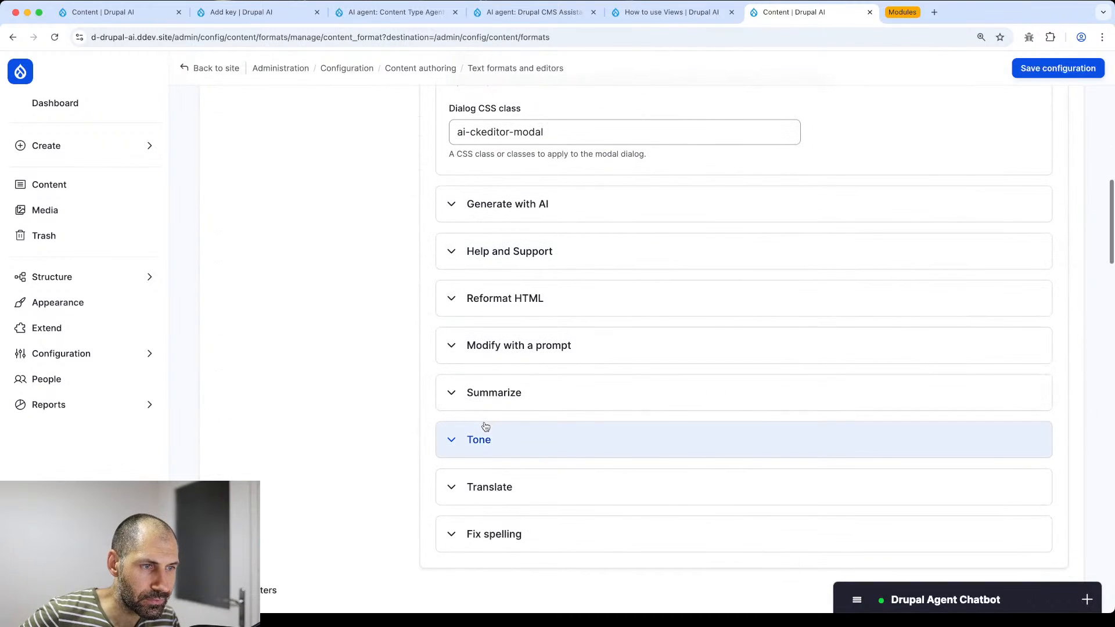
pyautogui.click(491, 489)
pyautogui.scroll(-6, 493, 491)
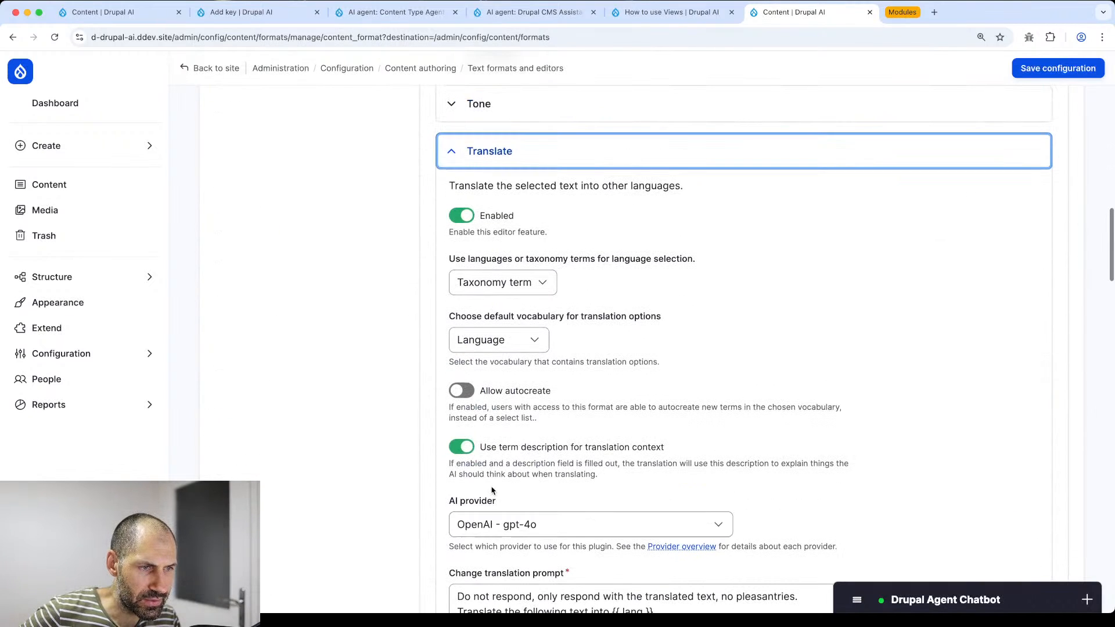
pyautogui.click(466, 449)
pyautogui.scroll(-9, 487, 462)
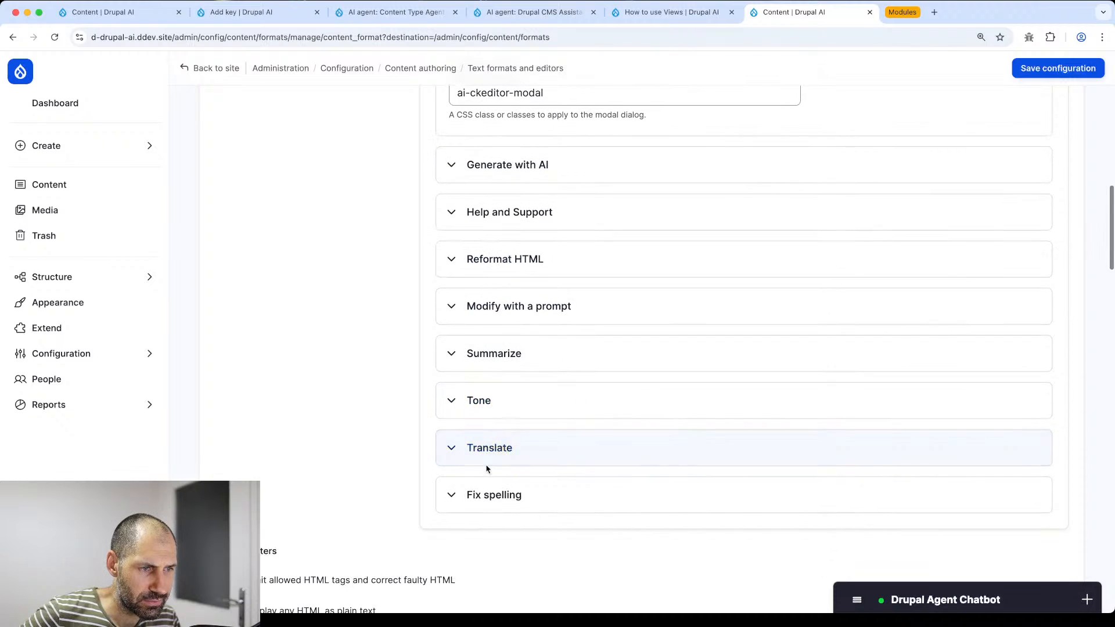
pyautogui.click(487, 464)
pyautogui.scroll(-7, 486, 468)
pyautogui.scroll(2, 503, 310)
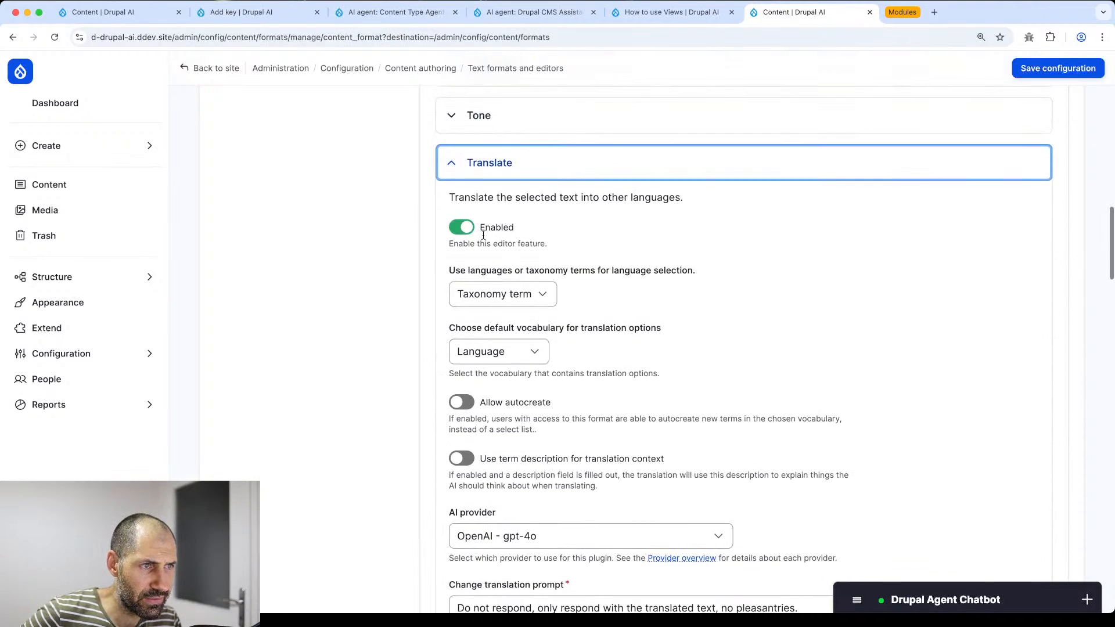
pyautogui.scroll(-6, 496, 371)
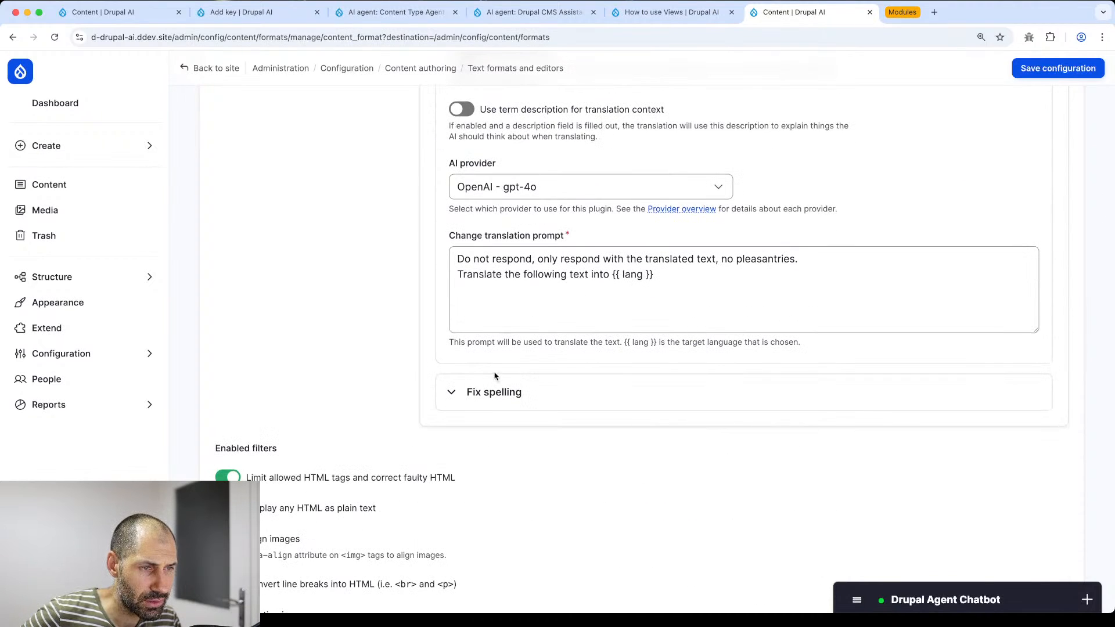
pyautogui.scroll(7, 495, 376)
pyautogui.click(1070, 68)
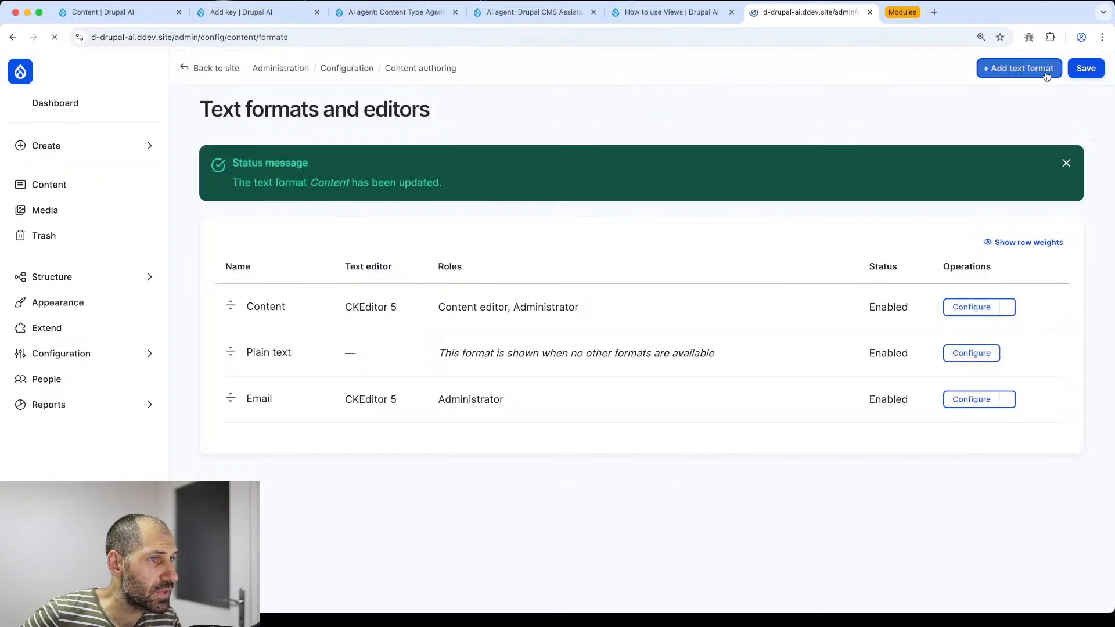
pyautogui.click(665, 13)
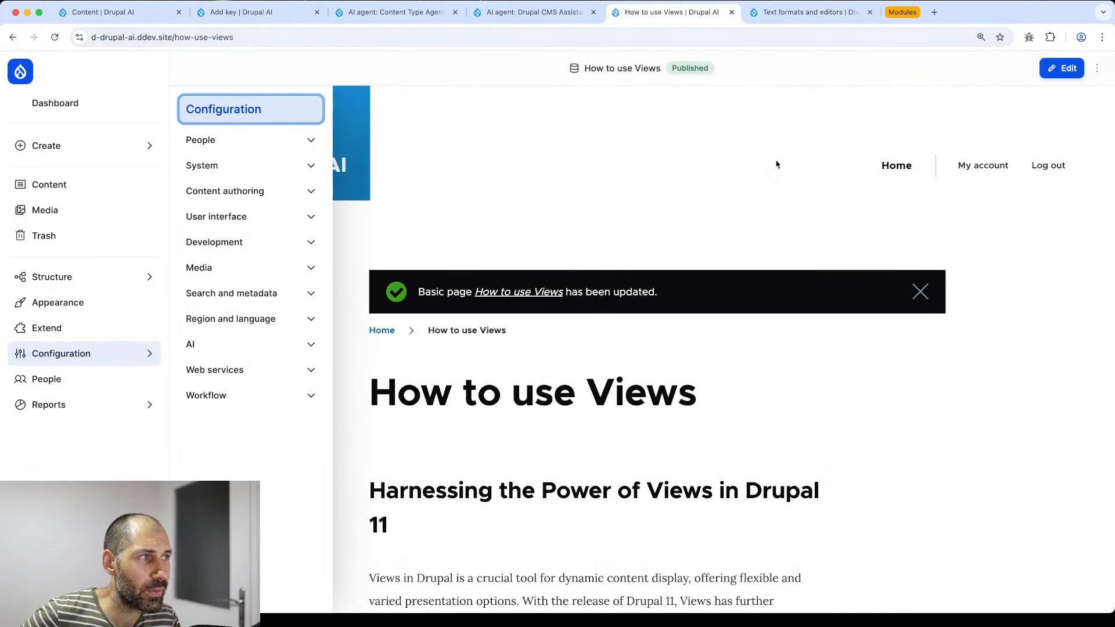
# - Translate the opening paragraph of How to use Views into French with the AI Translate tool
pyautogui.click(1062, 68)
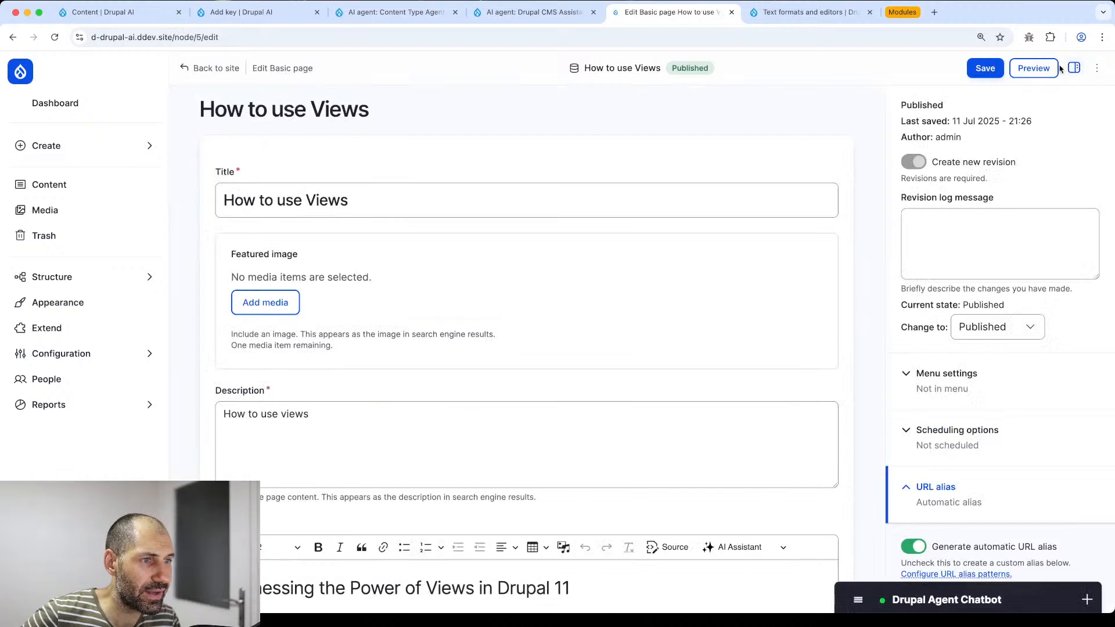
pyautogui.scroll(-6, 590, 232)
pyautogui.moveTo(506, 332); pyautogui.dragTo(226, 273)
pyautogui.click(733, 203)
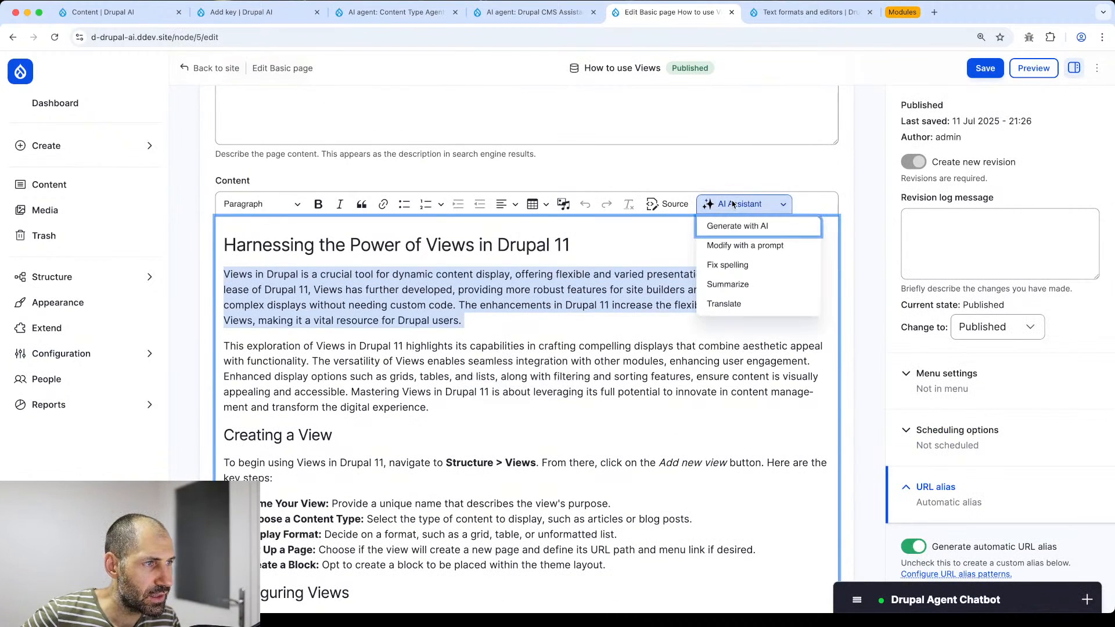
pyautogui.click(729, 304)
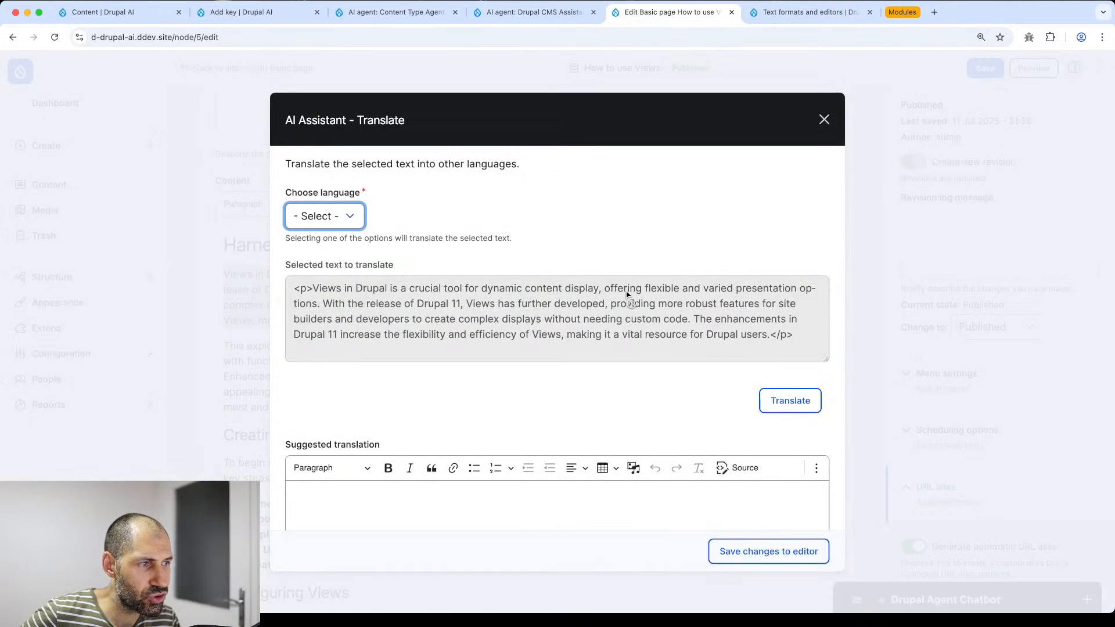
pyautogui.click(351, 221)
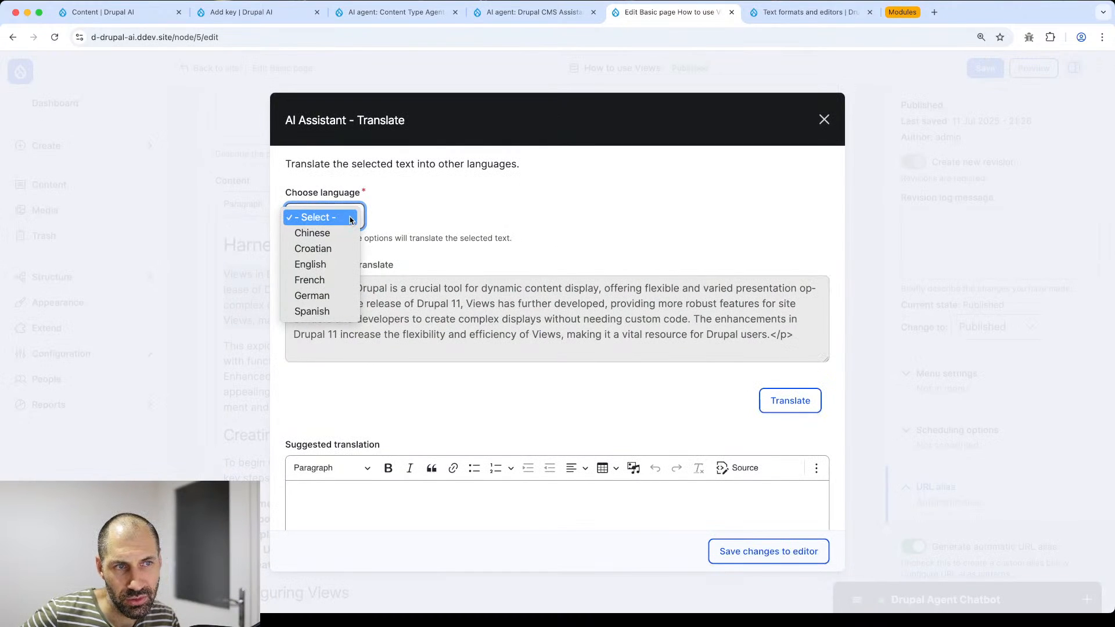
pyautogui.click(312, 280)
pyautogui.click(802, 399)
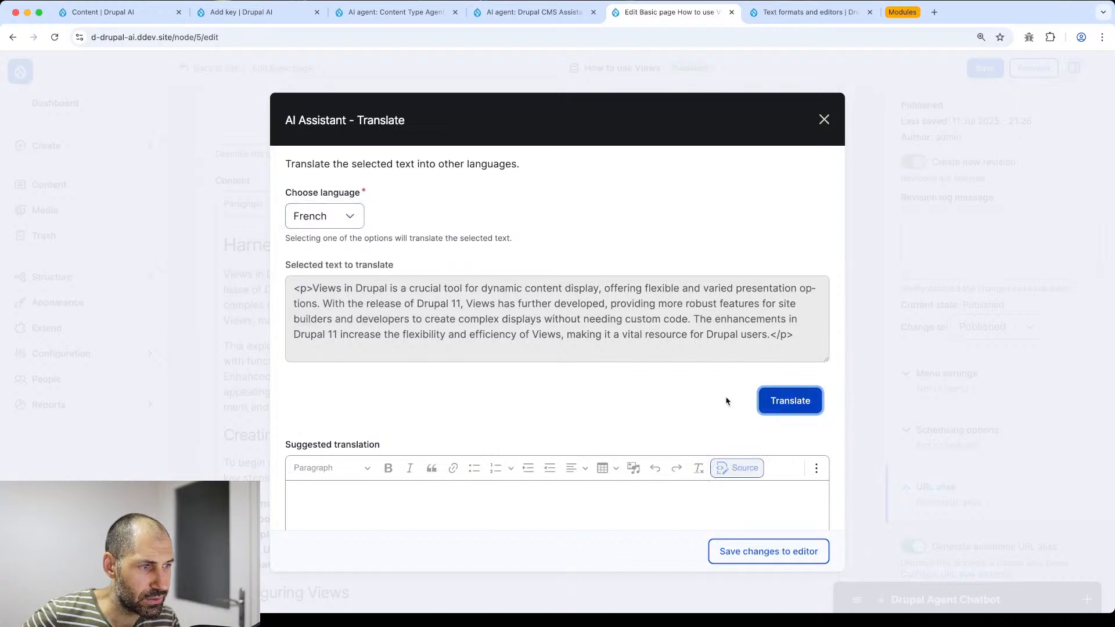
pyautogui.scroll(-3, 567, 393)
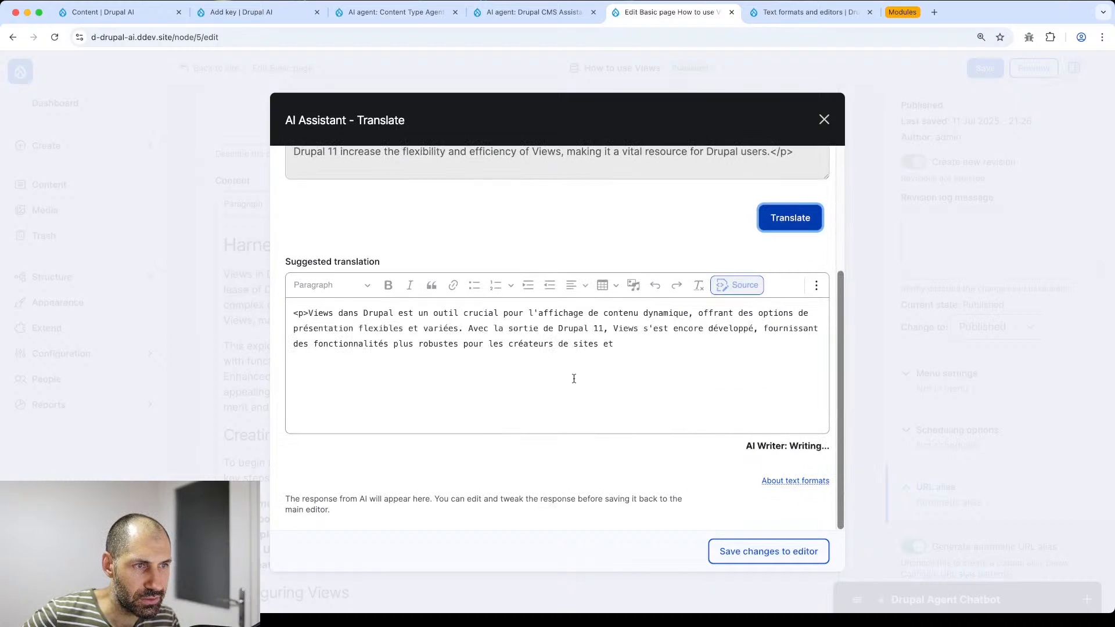
pyautogui.click(740, 559)
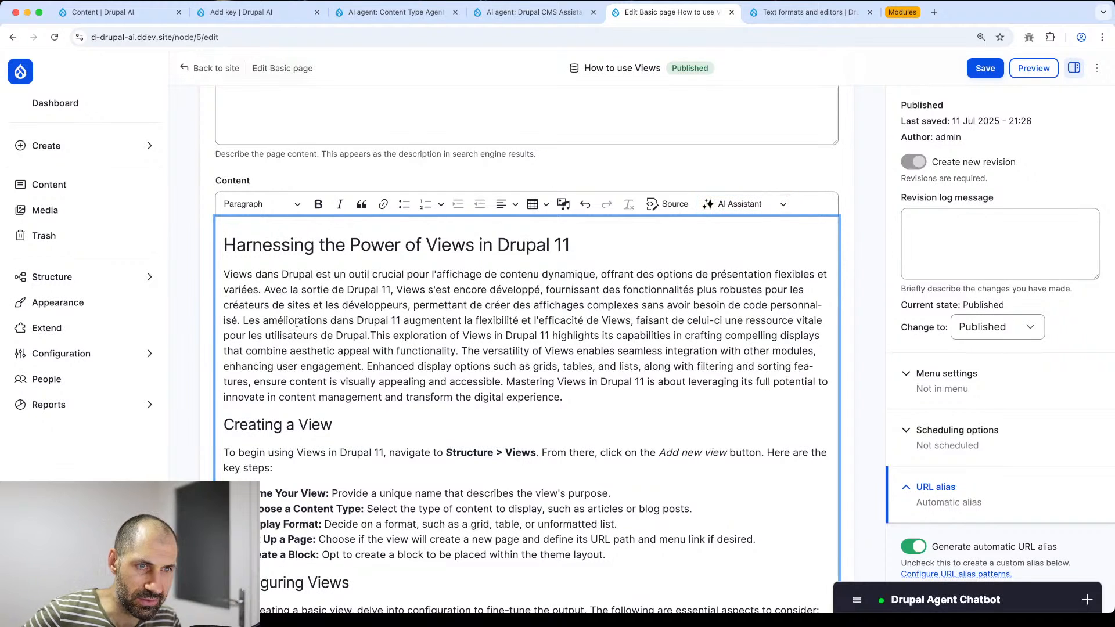
# - Split the opening text so the French and English sentences form two separate paragraphs
pyautogui.tripleClick(403, 344)
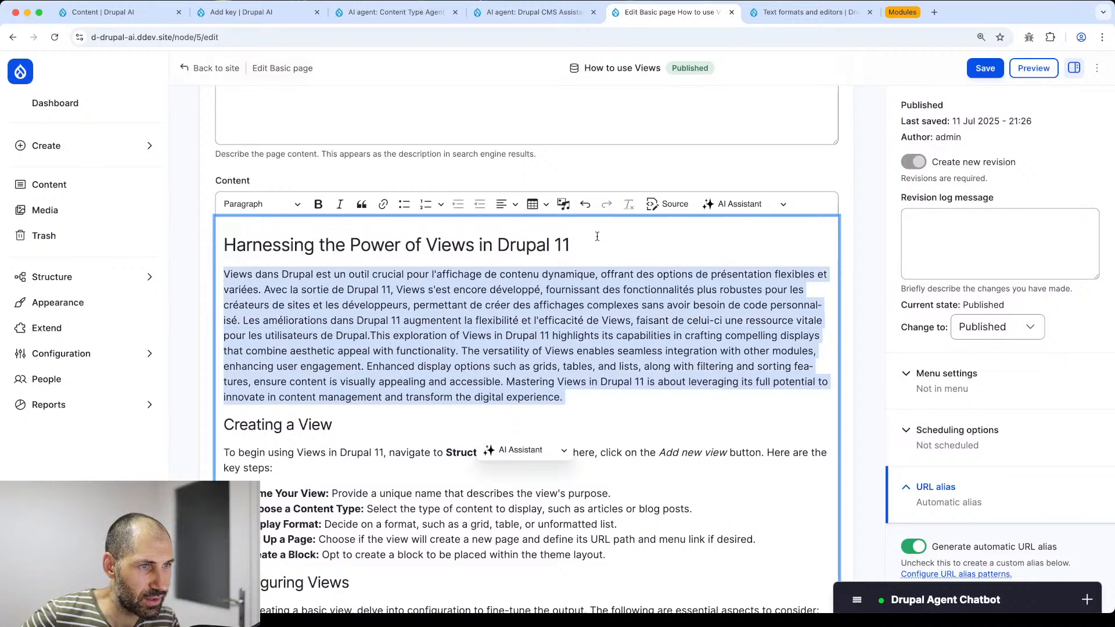
pyautogui.click(377, 312)
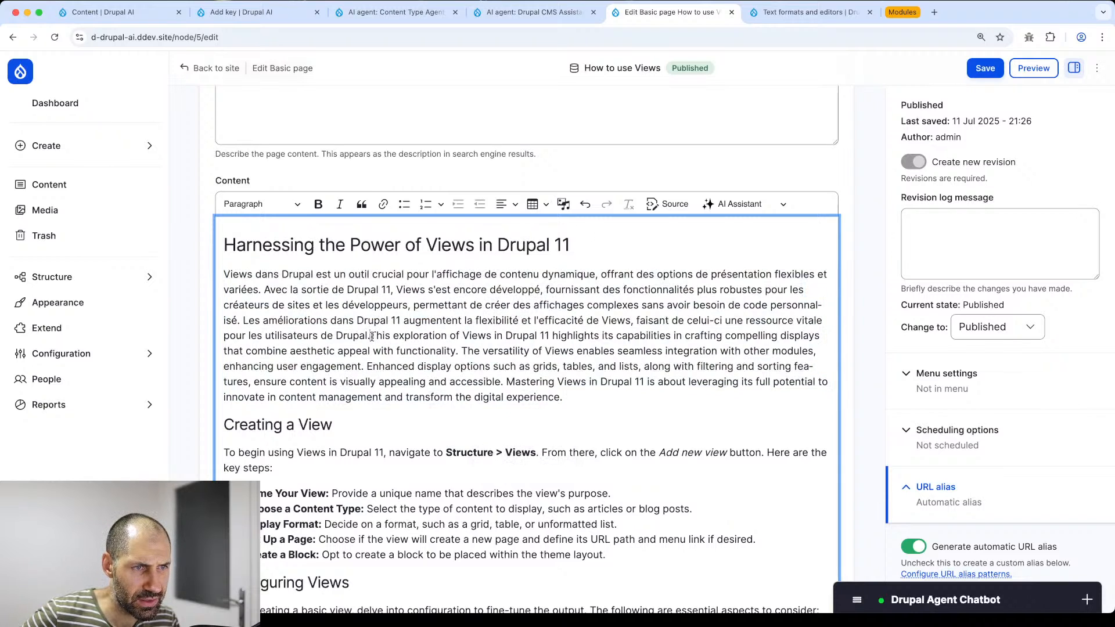
pyautogui.press('Return')
pyautogui.press('Return')
pyautogui.press('Return')
pyautogui.press('BackSpace')
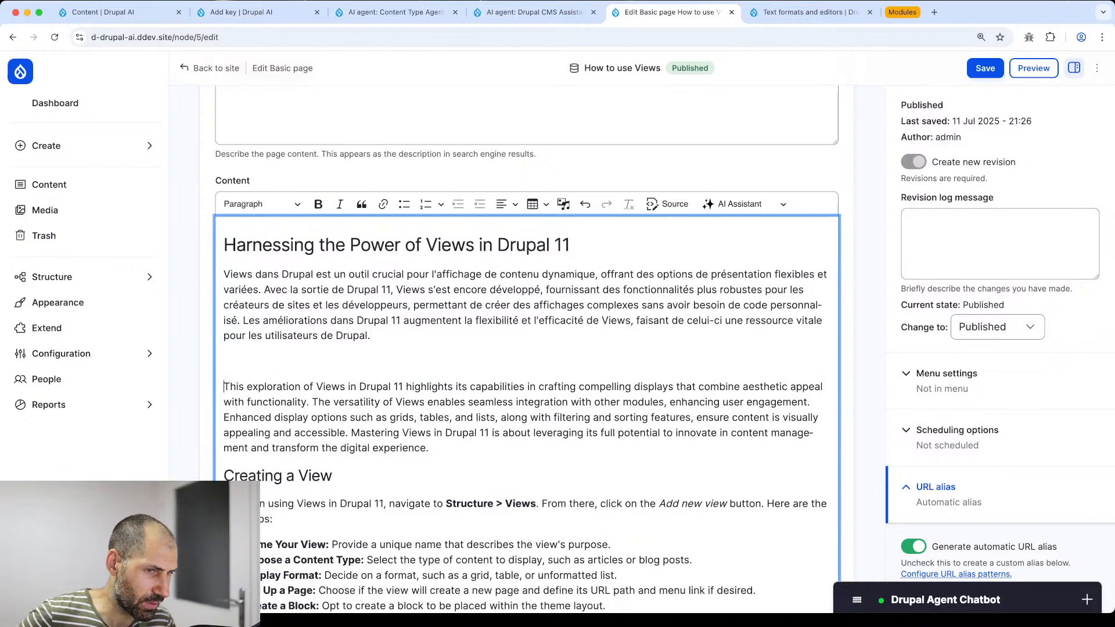
pyautogui.moveTo(444, 339); pyautogui.dragTo(193, 283)
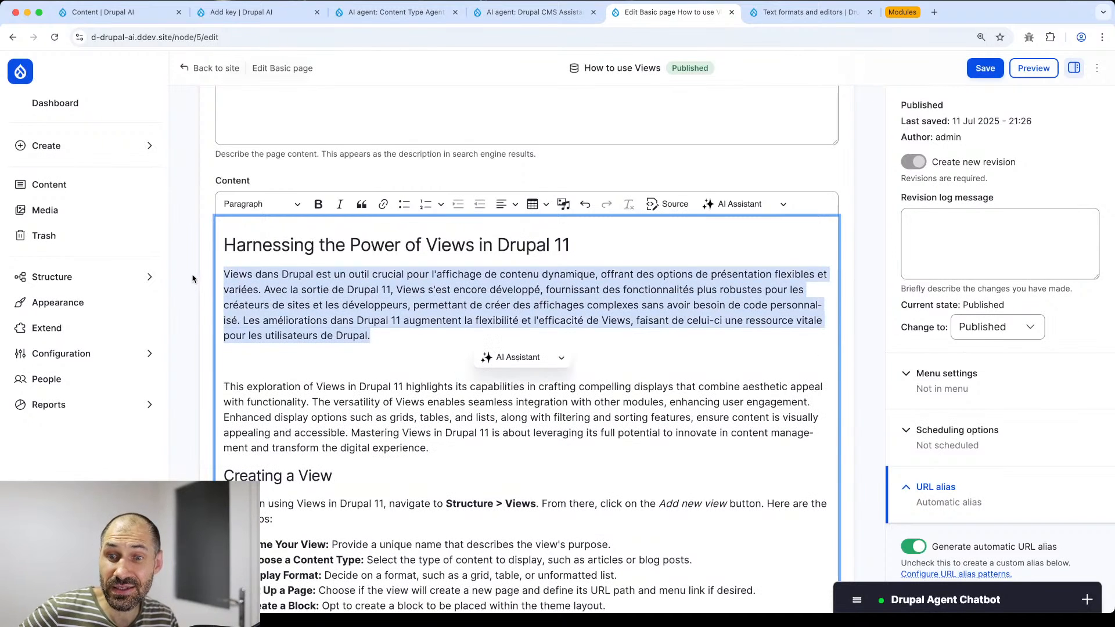
# - Translate both opening paragraphs into German with AI Assistant and insert the result into the body
pyautogui.click(730, 202)
pyautogui.click(456, 432)
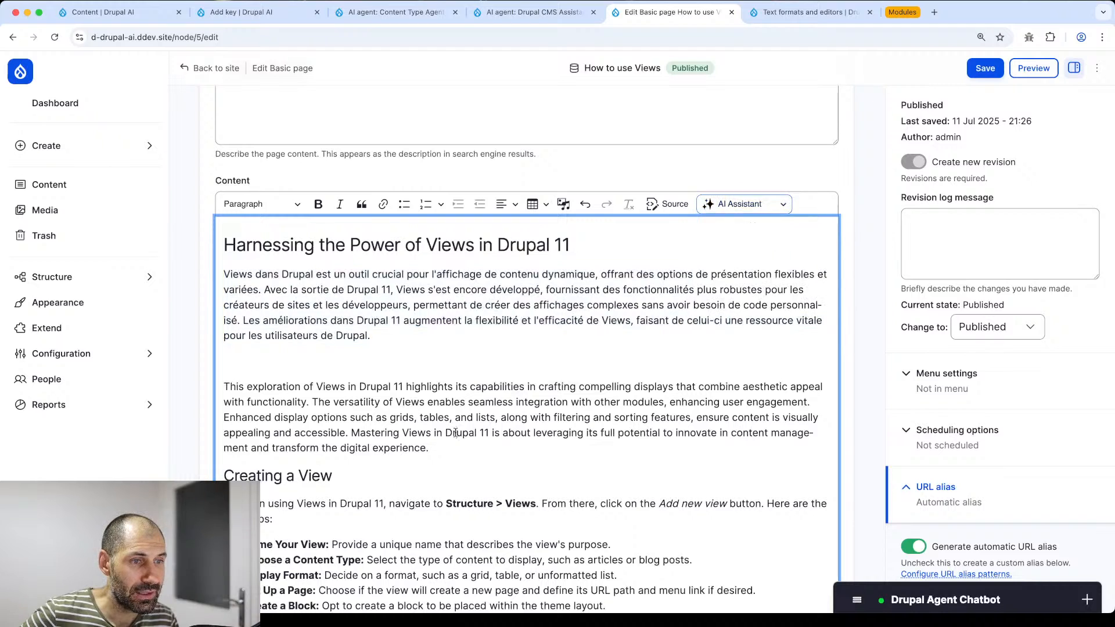
pyautogui.moveTo(446, 449); pyautogui.dragTo(210, 282)
pyautogui.click(741, 204)
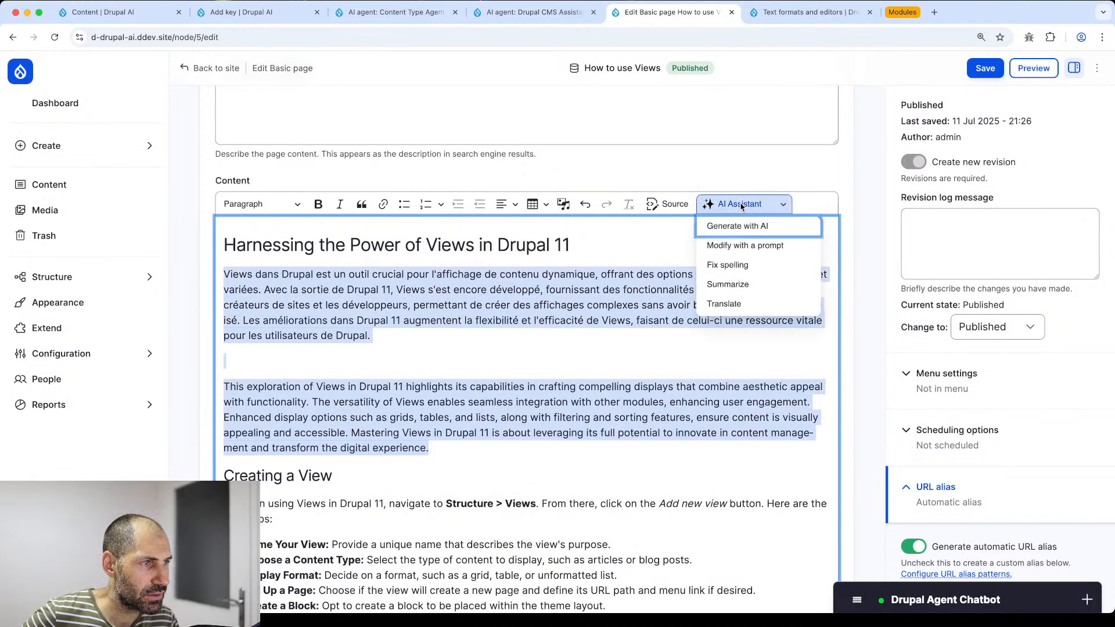
pyautogui.click(748, 305)
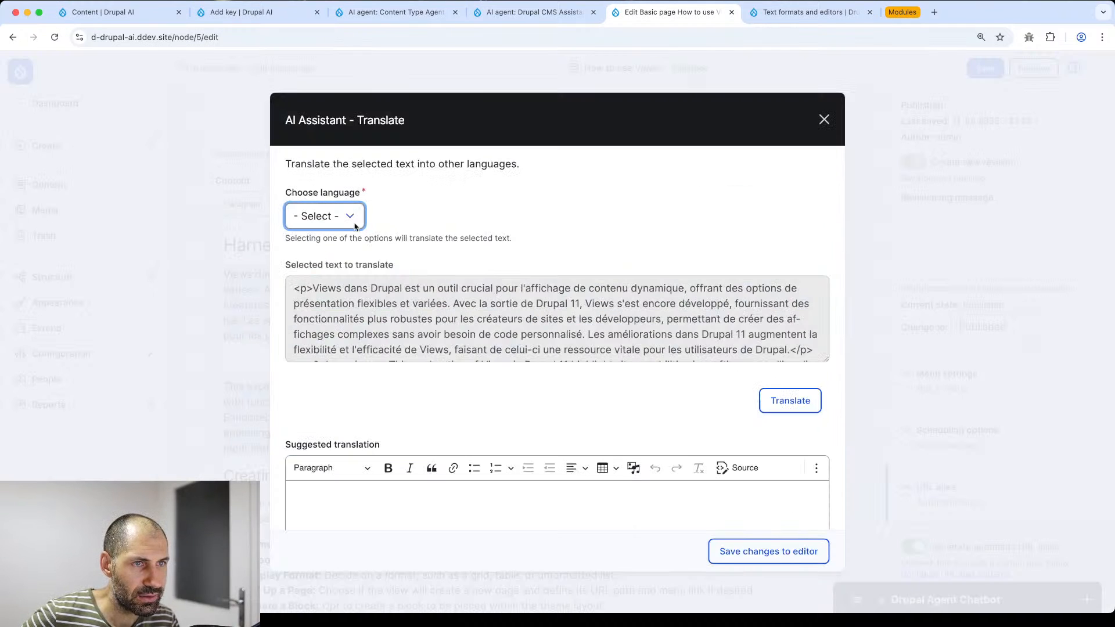
pyautogui.click(339, 220)
pyautogui.click(334, 296)
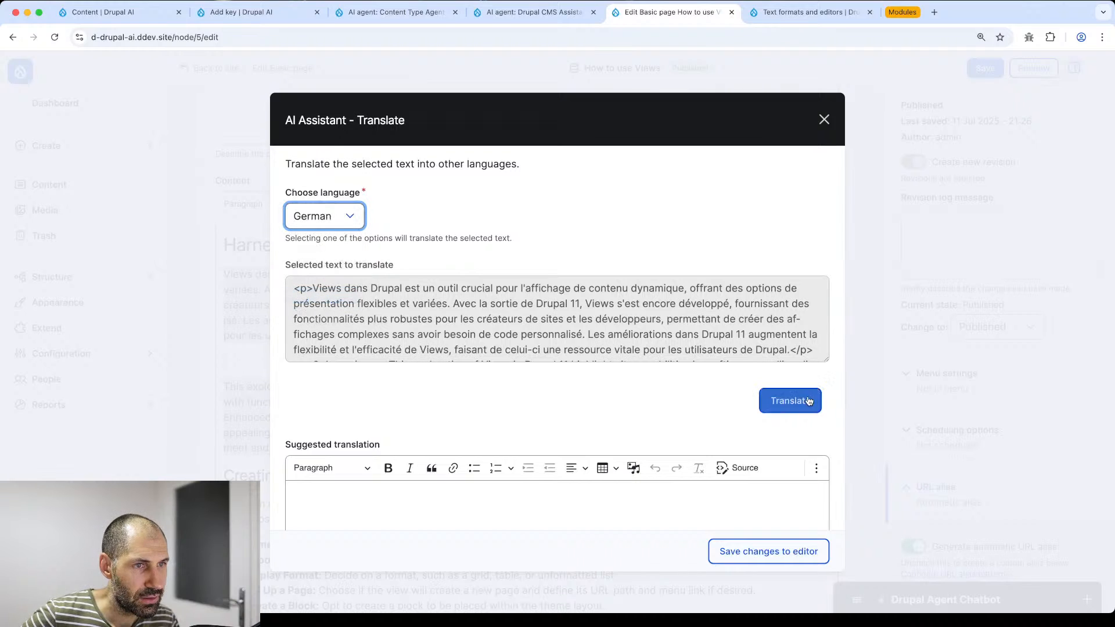
pyautogui.click(809, 405)
pyautogui.scroll(-4, 589, 383)
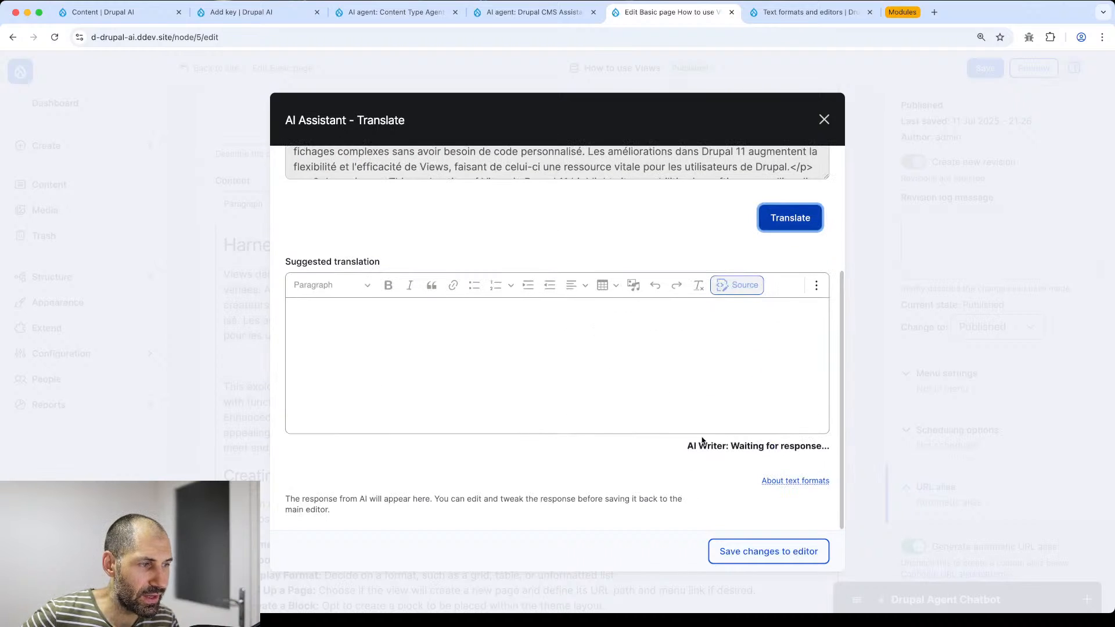
pyautogui.click(742, 550)
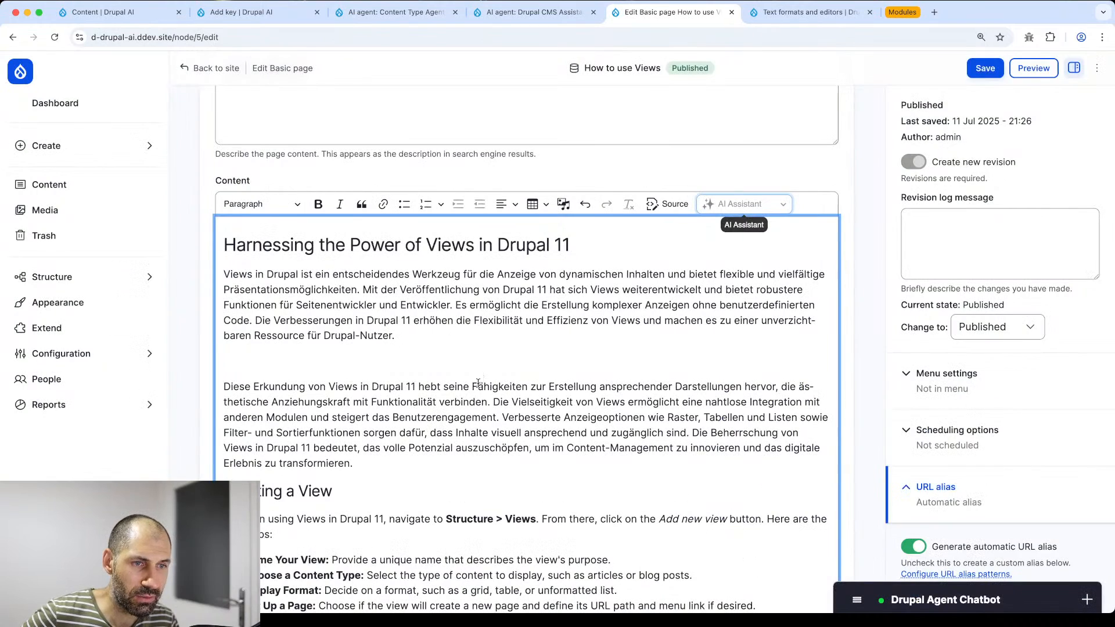
# - Remove the empty line between the German paragraphs and select both of them
pyautogui.click(374, 347)
pyautogui.press('BackSpace')
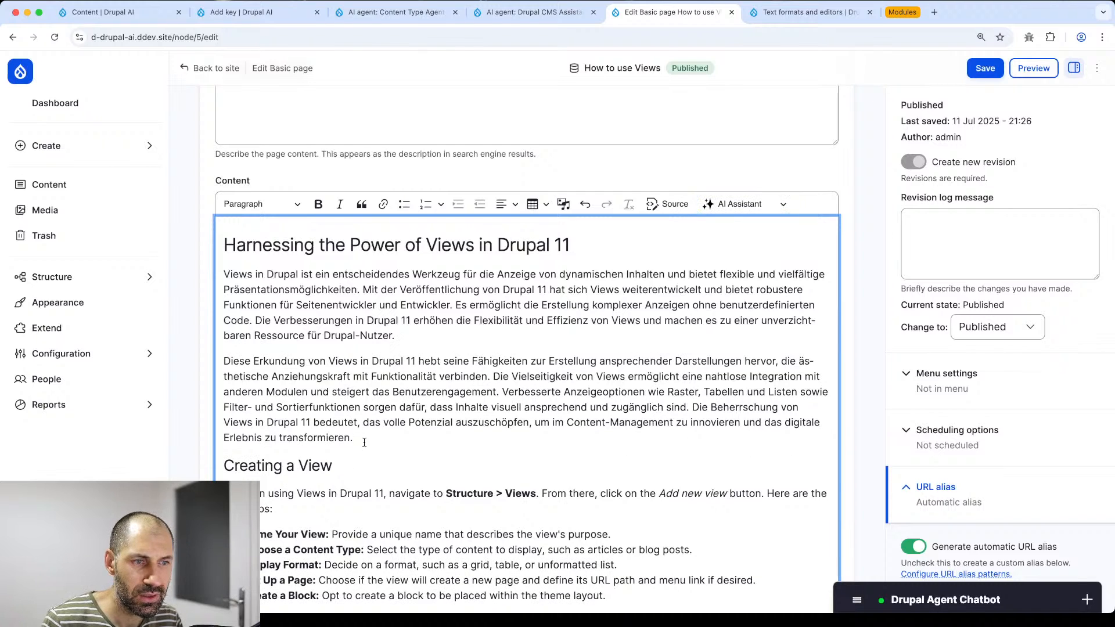
pyautogui.moveTo(364, 442); pyautogui.dragTo(205, 278)
pyautogui.click(698, 205)
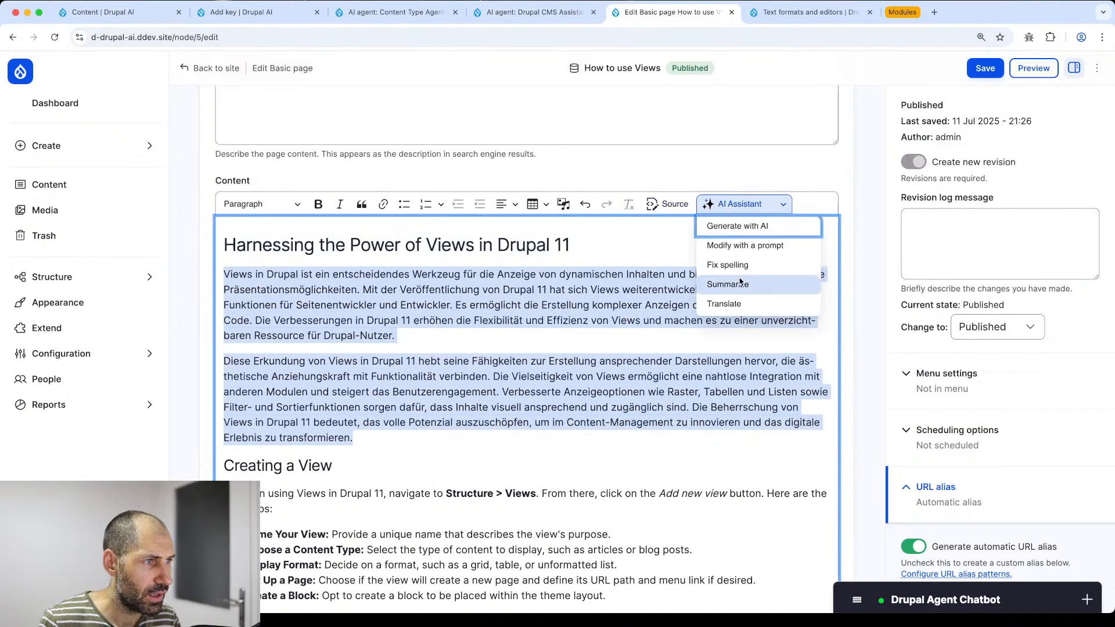
# - Translate the selected German paragraphs into Croatian, retrying after the error, and insert them into the body
pyautogui.click(724, 304)
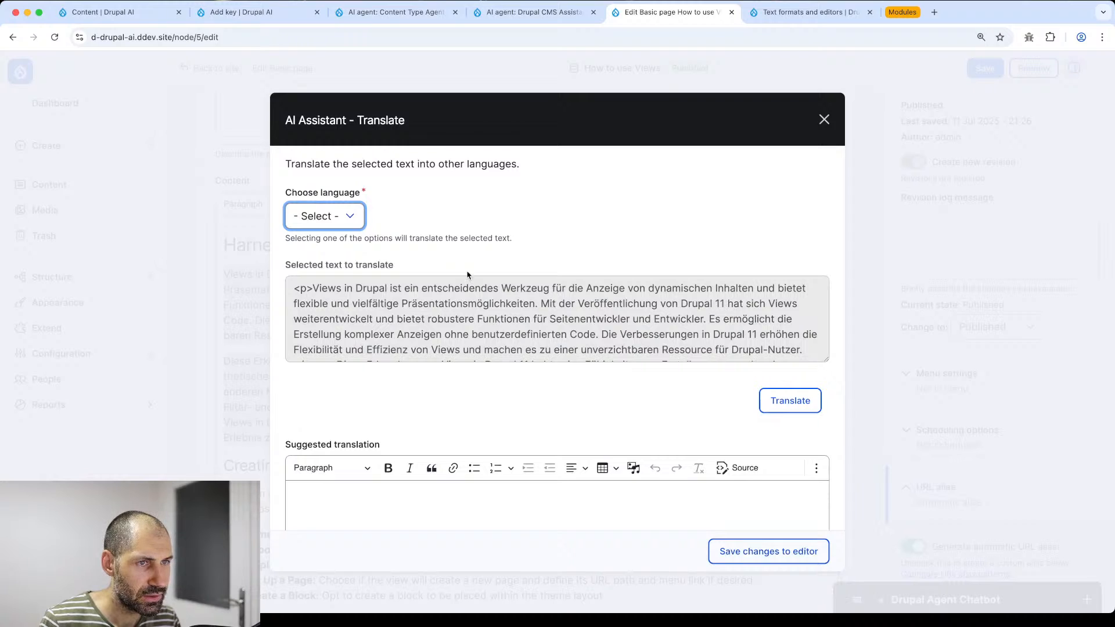
pyautogui.click(357, 219)
pyautogui.click(325, 248)
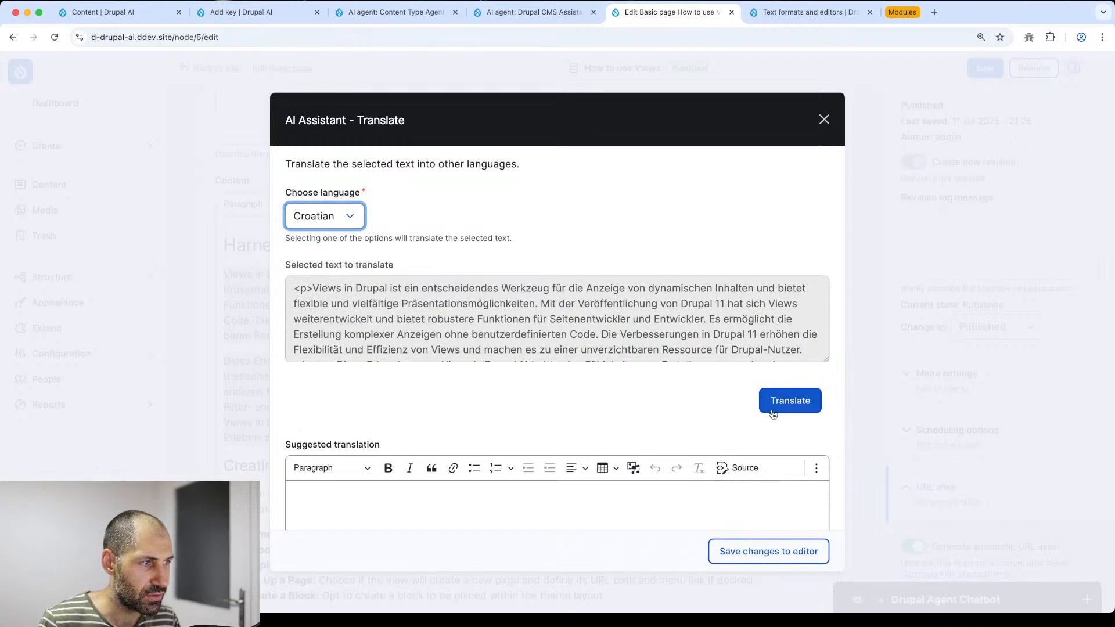
pyautogui.click(792, 408)
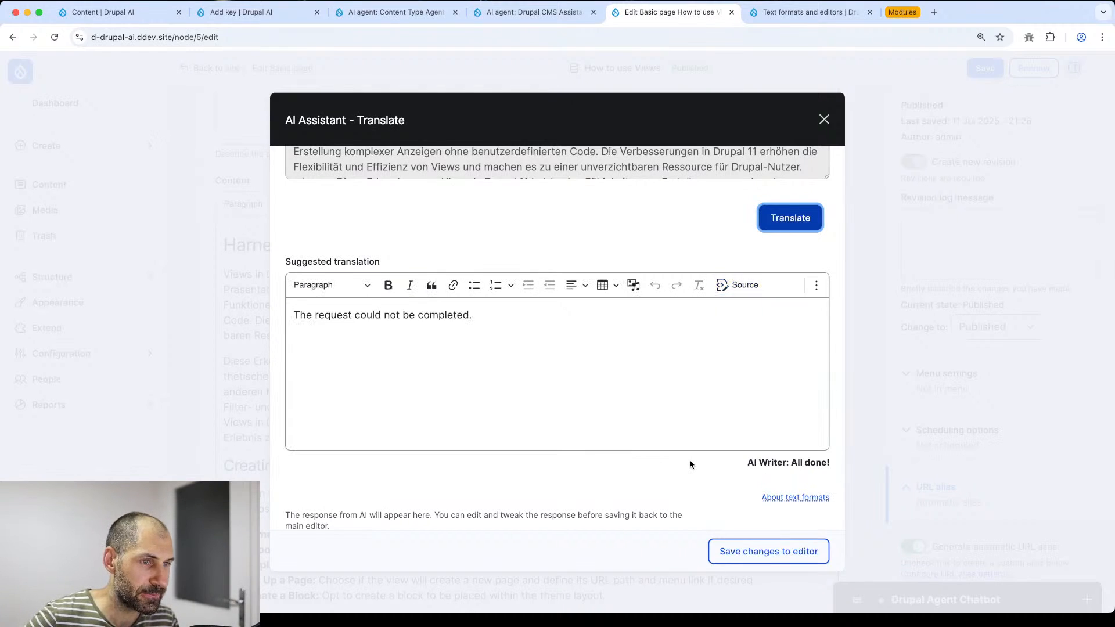
pyautogui.scroll(3, 568, 356)
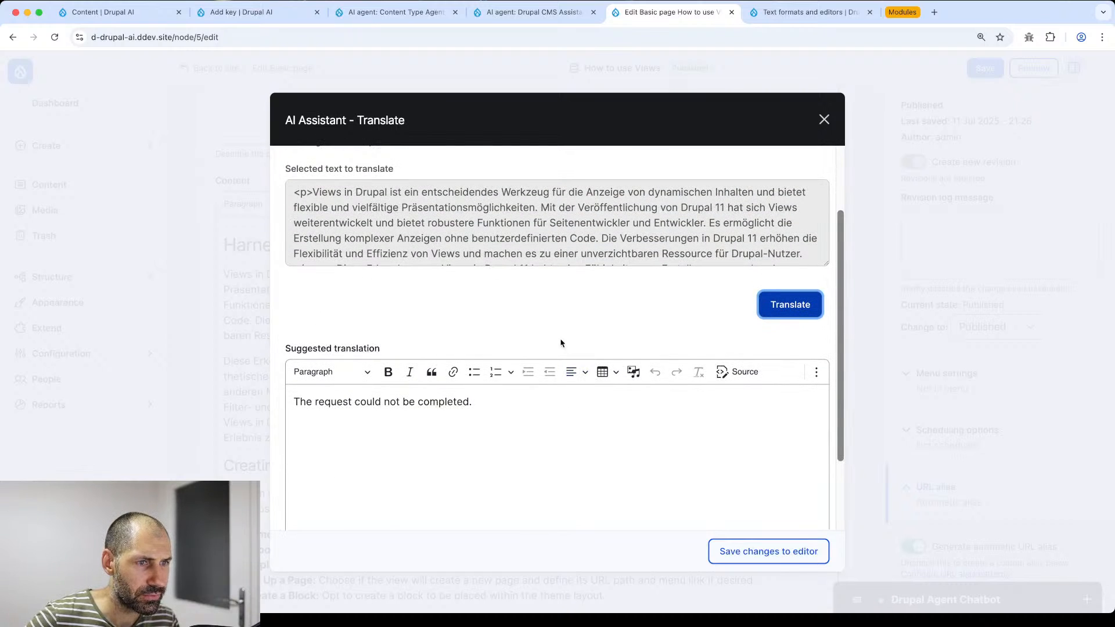
pyautogui.click(776, 304)
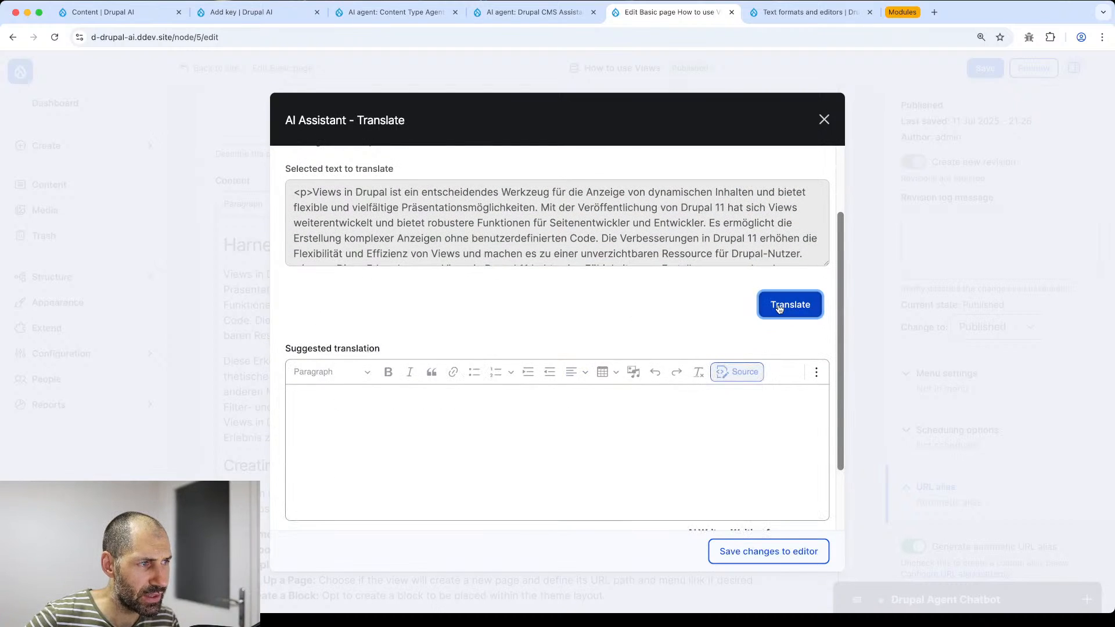
pyautogui.scroll(-3, 680, 333)
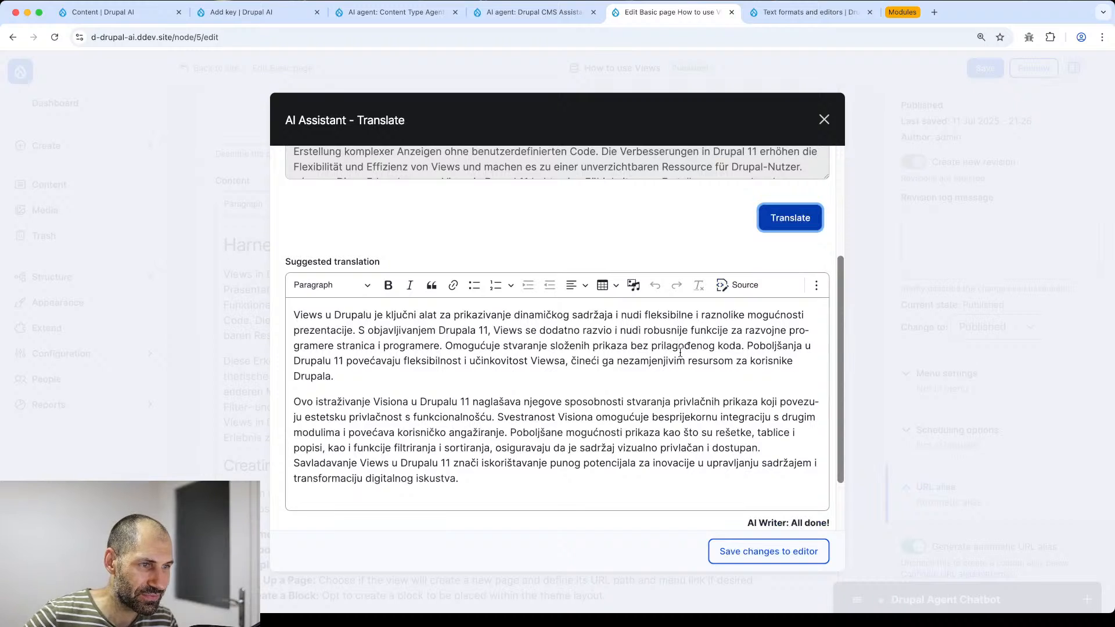
pyautogui.click(772, 552)
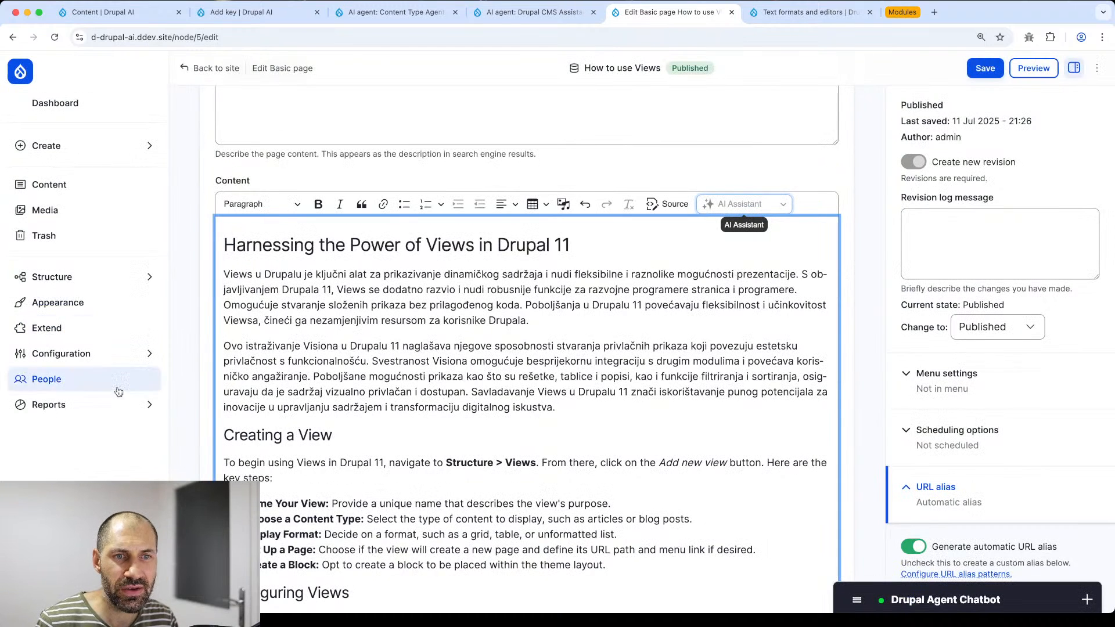
# - Open Reports > Recent log messages and inspect the ai 'Error invoking model response' entry
pyautogui.click(82, 405)
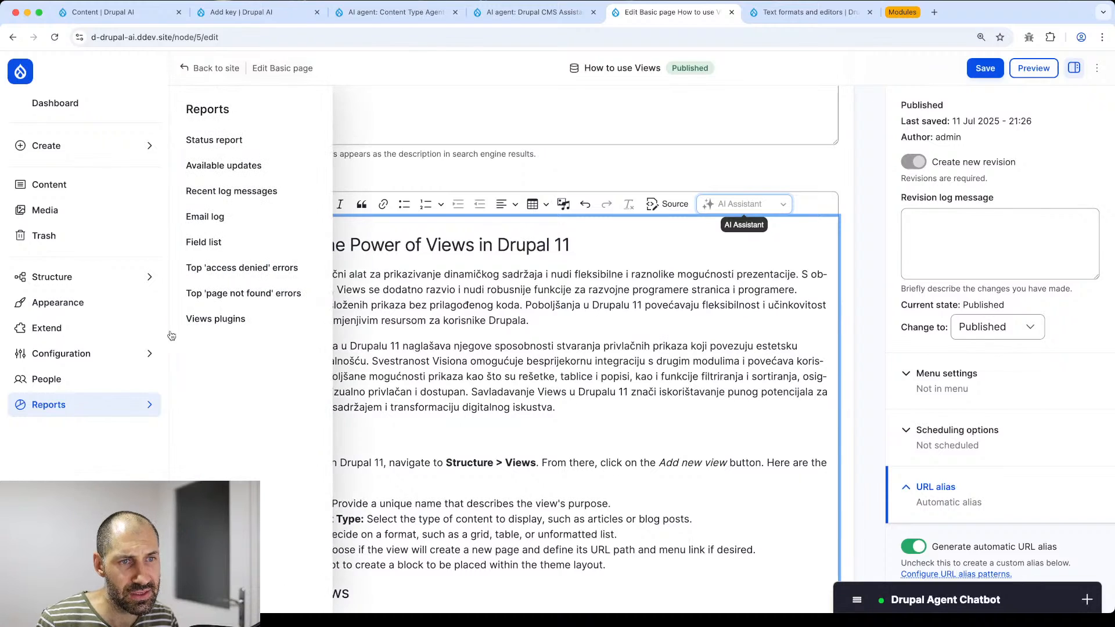
pyautogui.keyDown('super'); pyautogui.click(216, 191); pyautogui.keyUp('super')
pyautogui.click(805, 12)
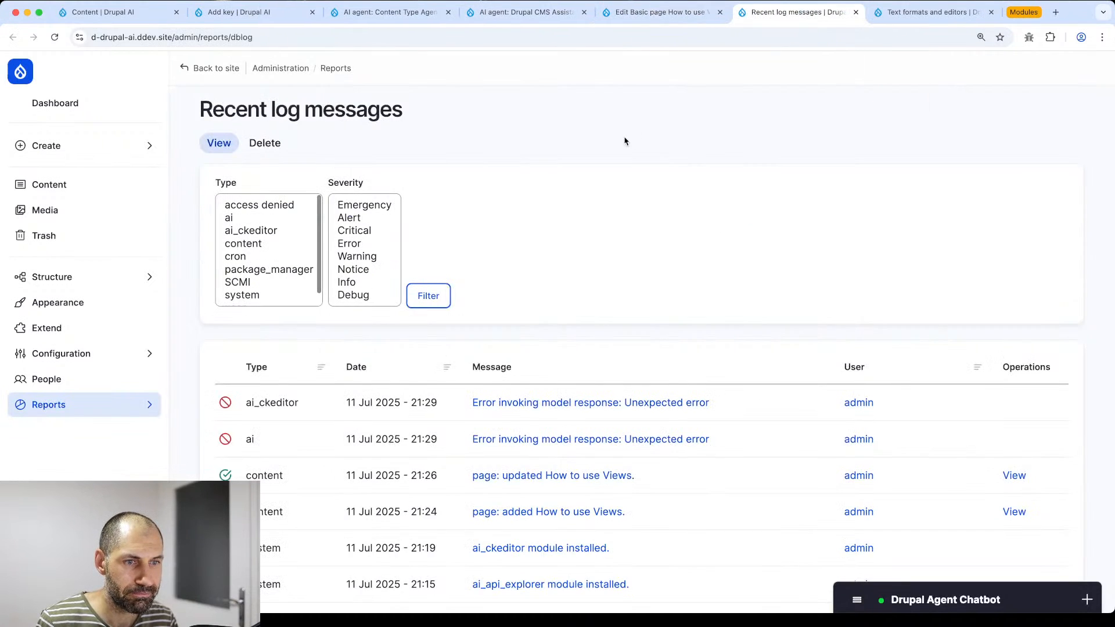
pyautogui.scroll(-3, 625, 141)
pyautogui.click(543, 345)
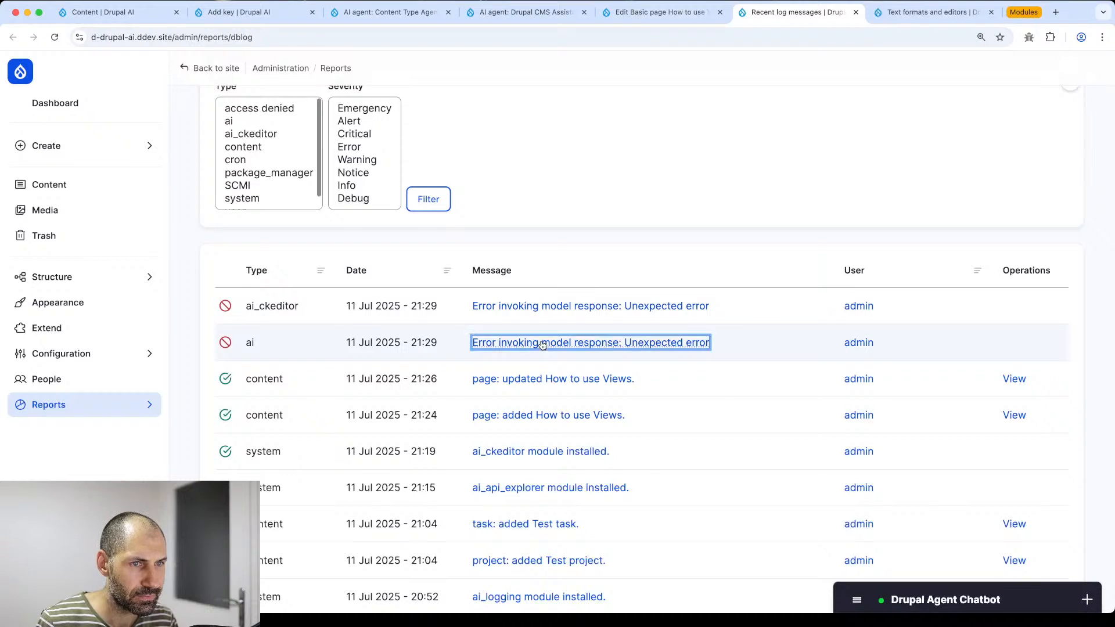
pyautogui.moveTo(593, 383); pyautogui.dragTo(503, 378)
pyautogui.click(533, 377)
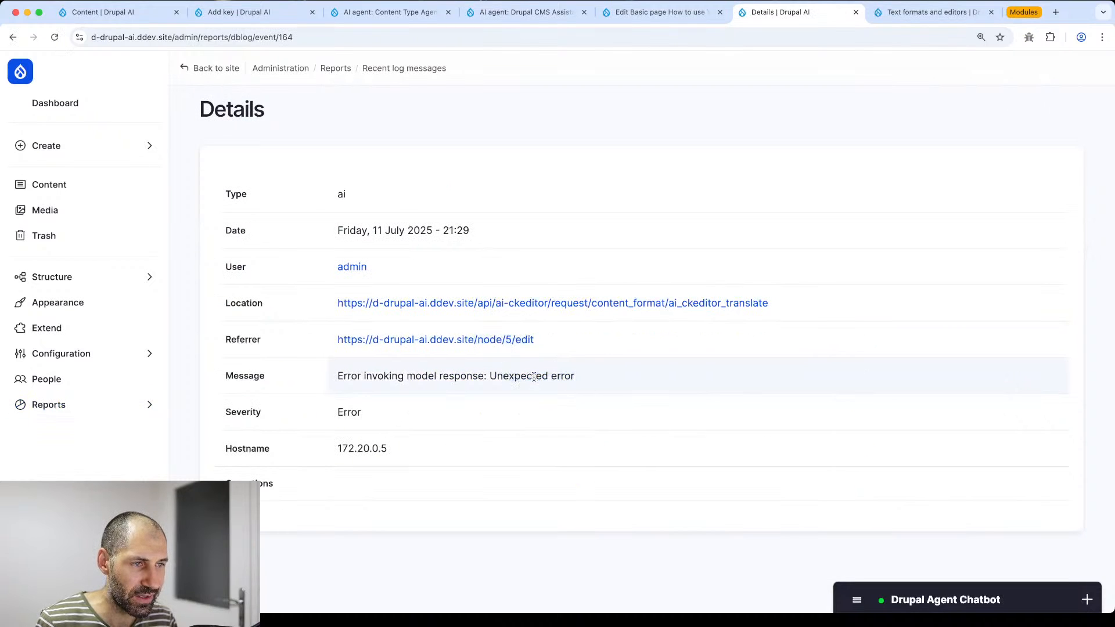
pyautogui.press('super+bracketleft')
# - Inspect the ai_ckeditor 'Error invoking model response: Unexpected error' entry, then return to the list
pyautogui.click(546, 308)
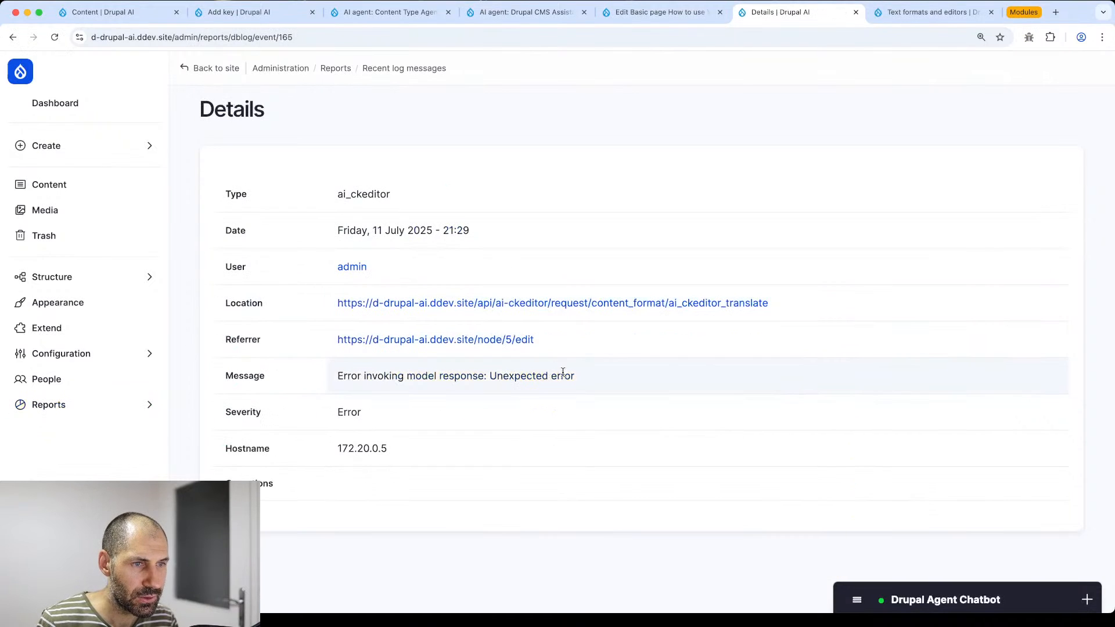
pyautogui.moveTo(584, 379); pyautogui.dragTo(335, 378)
pyautogui.click(401, 377)
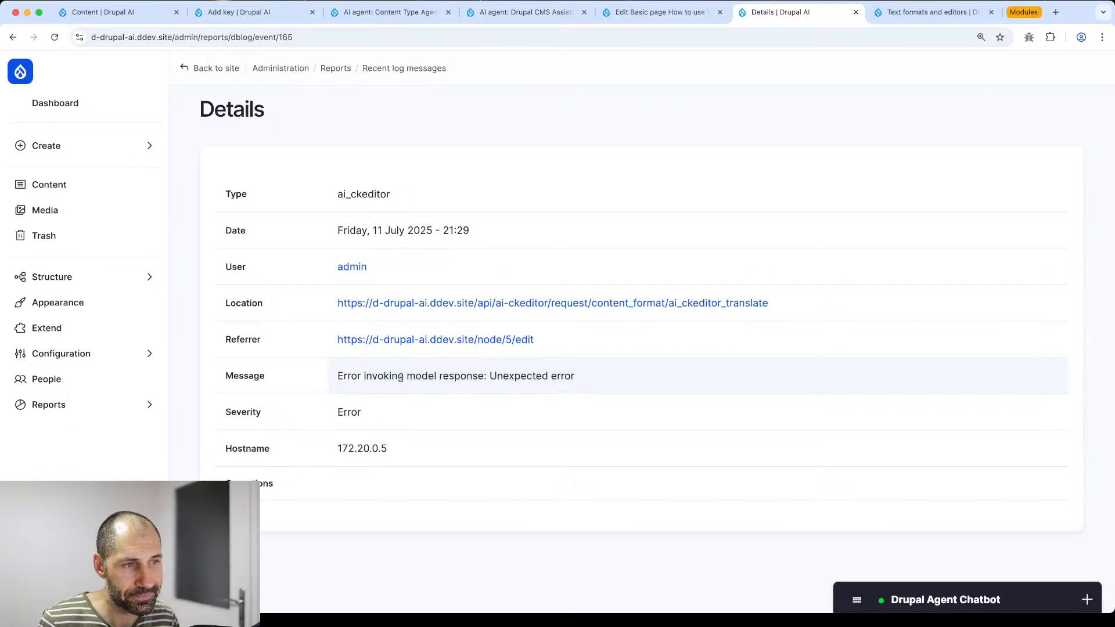
pyautogui.press('super+bracketleft')
pyautogui.moveTo(63, 349)
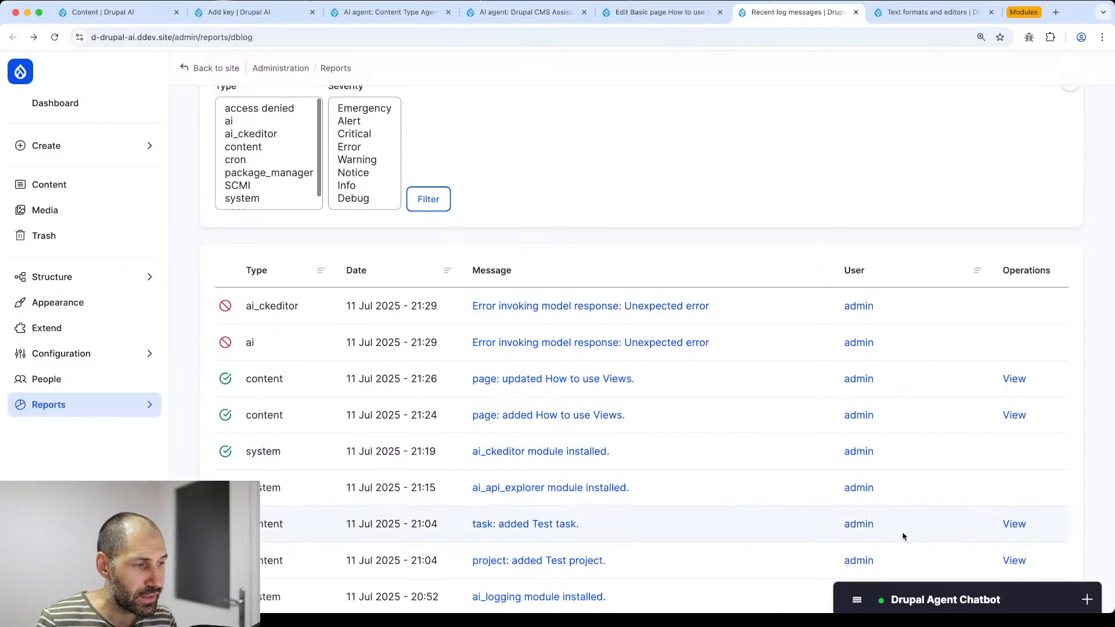
# - Expand the Drupal Agent Chatbot conversation panel
pyautogui.click(902, 601)
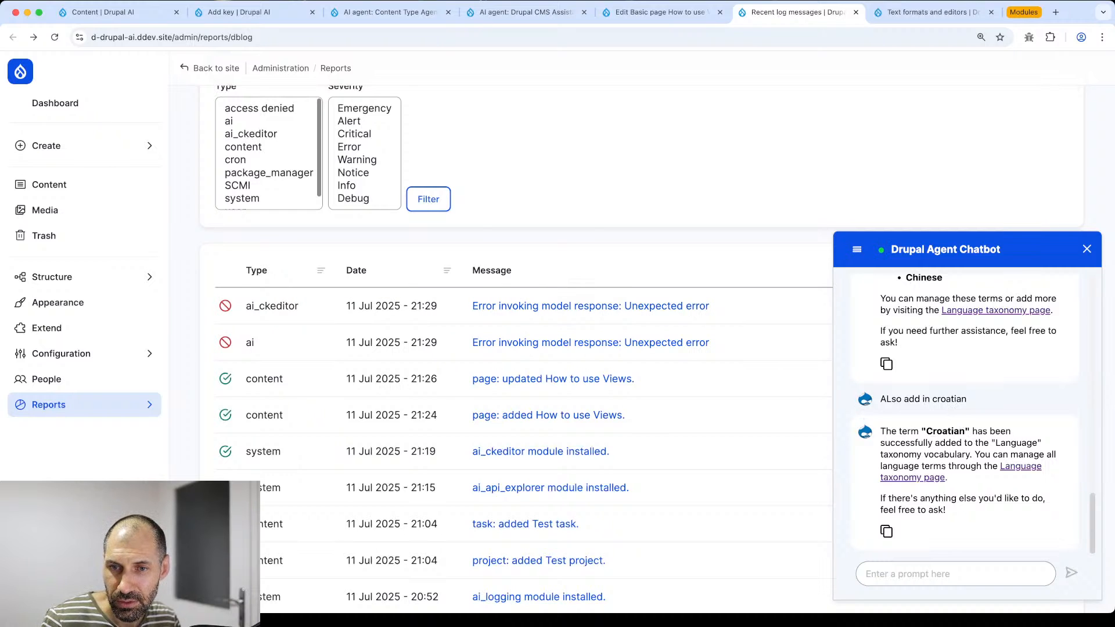
pyautogui.scroll(4, 960, 328)
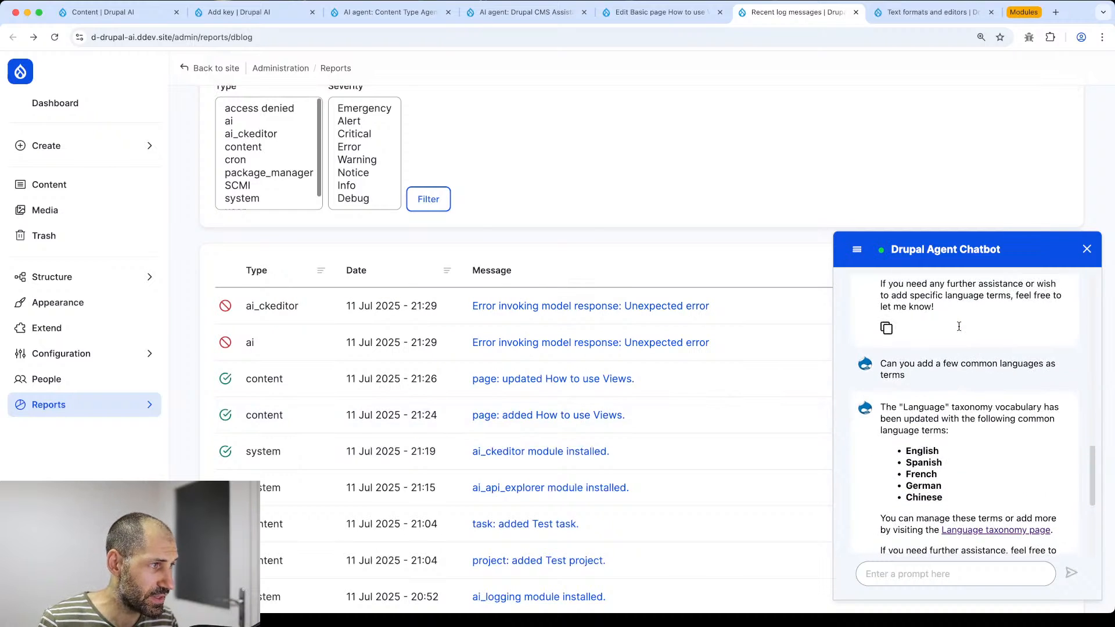
pyautogui.scroll(-4, 961, 337)
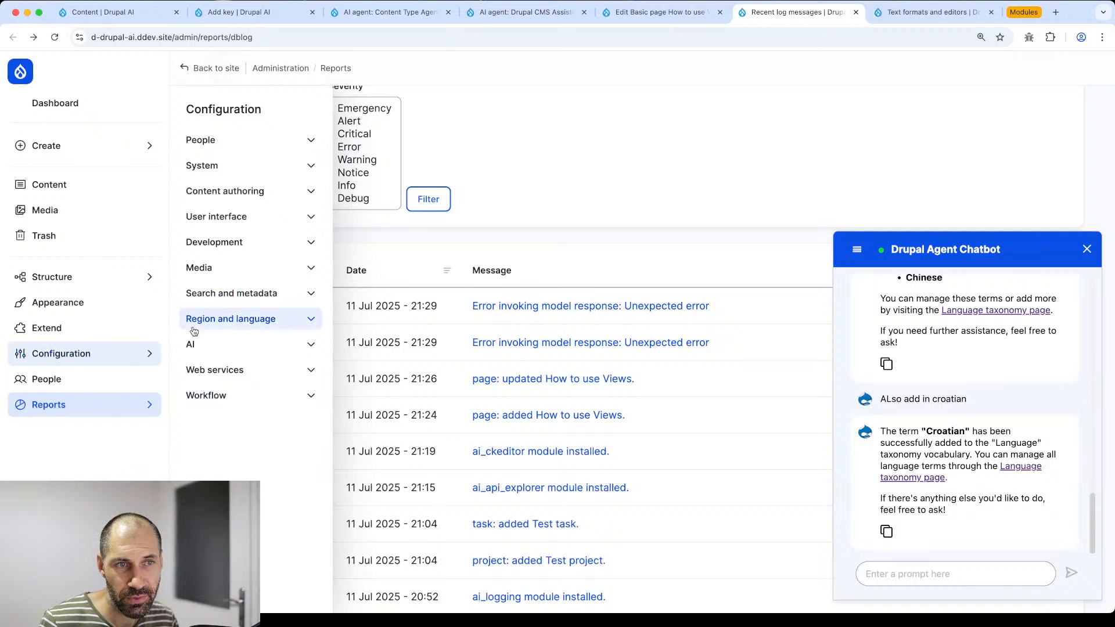
# - Edit the Drupal CMS Assistant under AI Assistants and check its Advanced History context length
pyautogui.click(212, 347)
pyautogui.keyDown('super'); pyautogui.click(265, 447); pyautogui.keyUp('super')
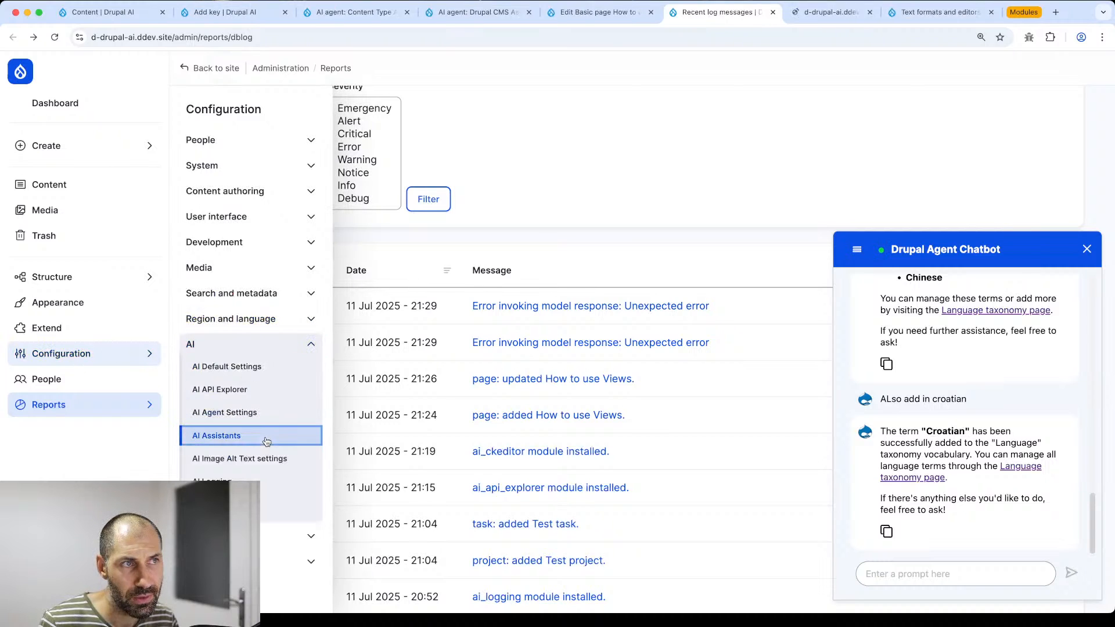
pyautogui.click(819, 13)
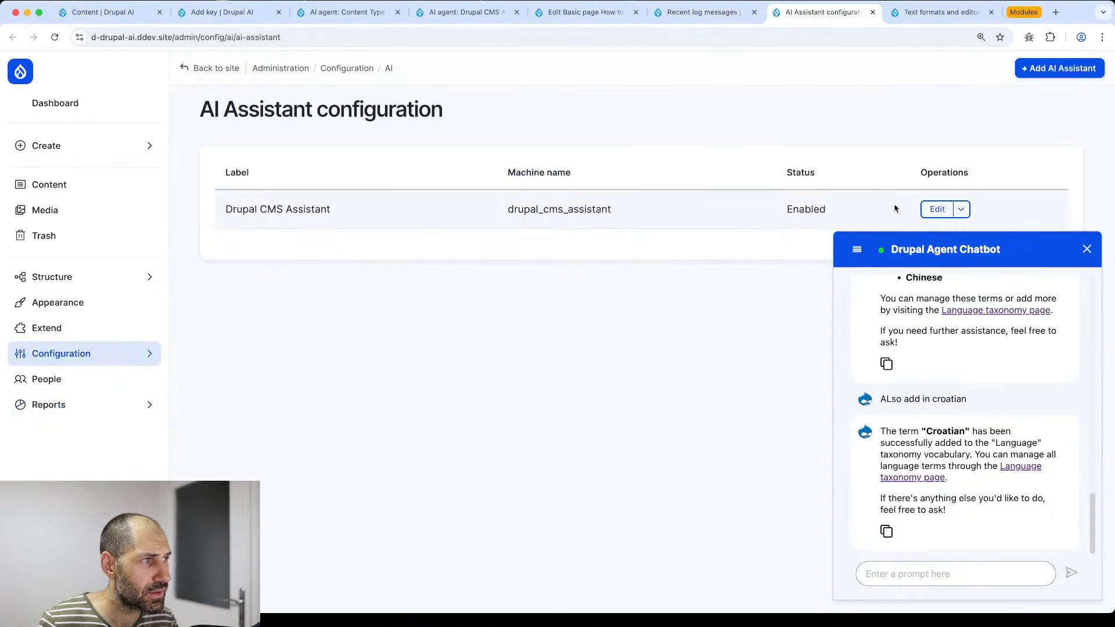
pyautogui.click(937, 209)
pyautogui.scroll(-10, 487, 243)
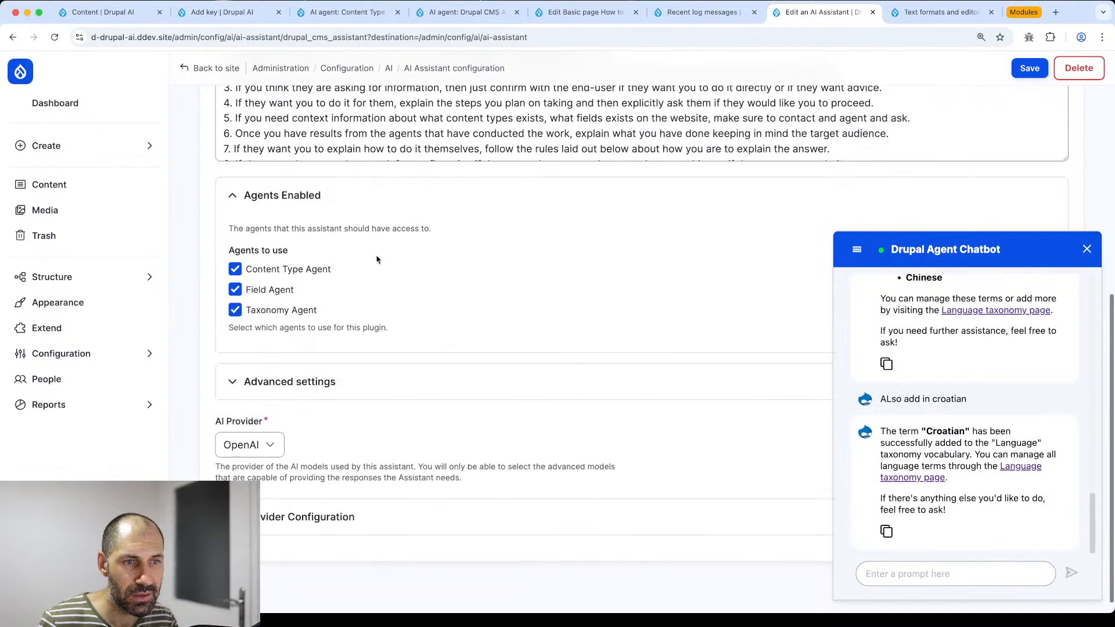
pyautogui.click(349, 375)
pyautogui.scroll(-4, 351, 374)
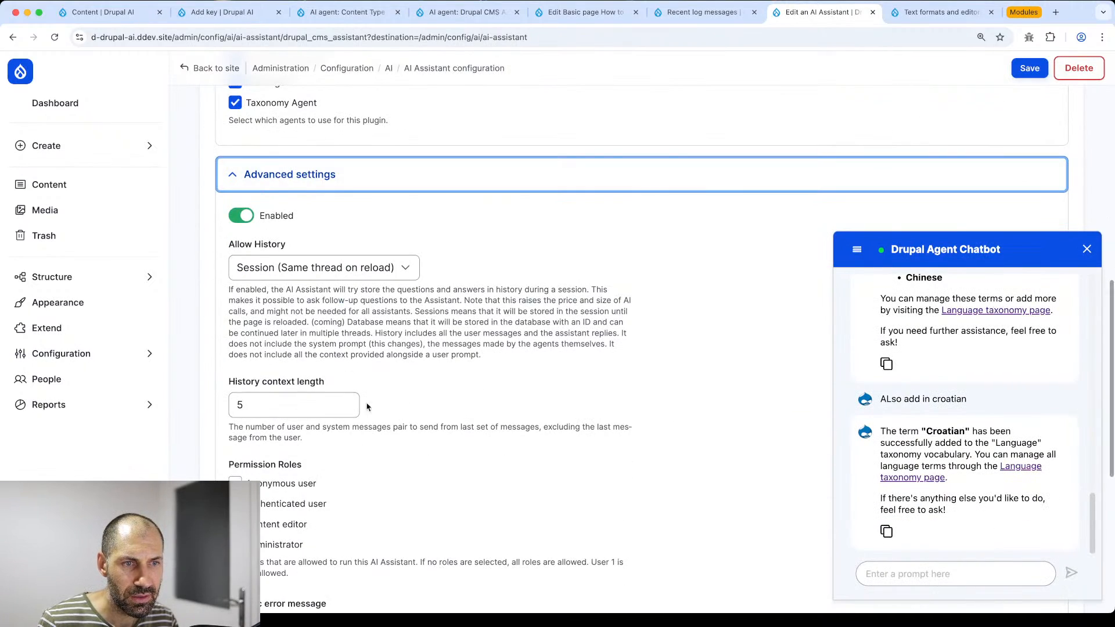
pyautogui.scroll(-1, 325, 406)
pyautogui.click(285, 383)
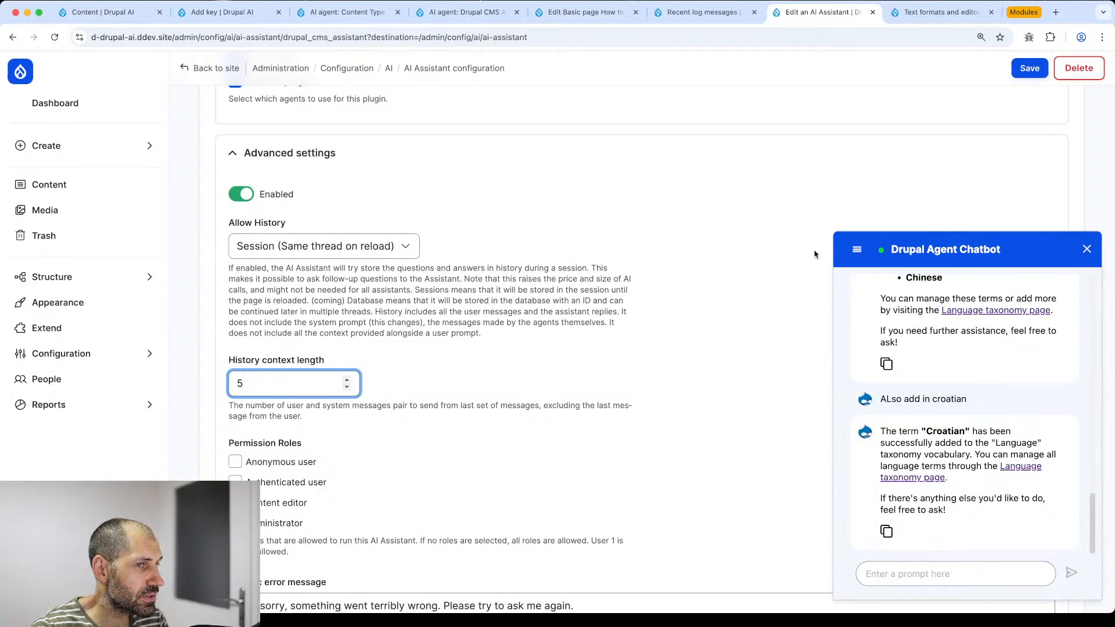
# - Collapse the chatbot panel and go back to the Recent log messages tab
pyautogui.click(1087, 249)
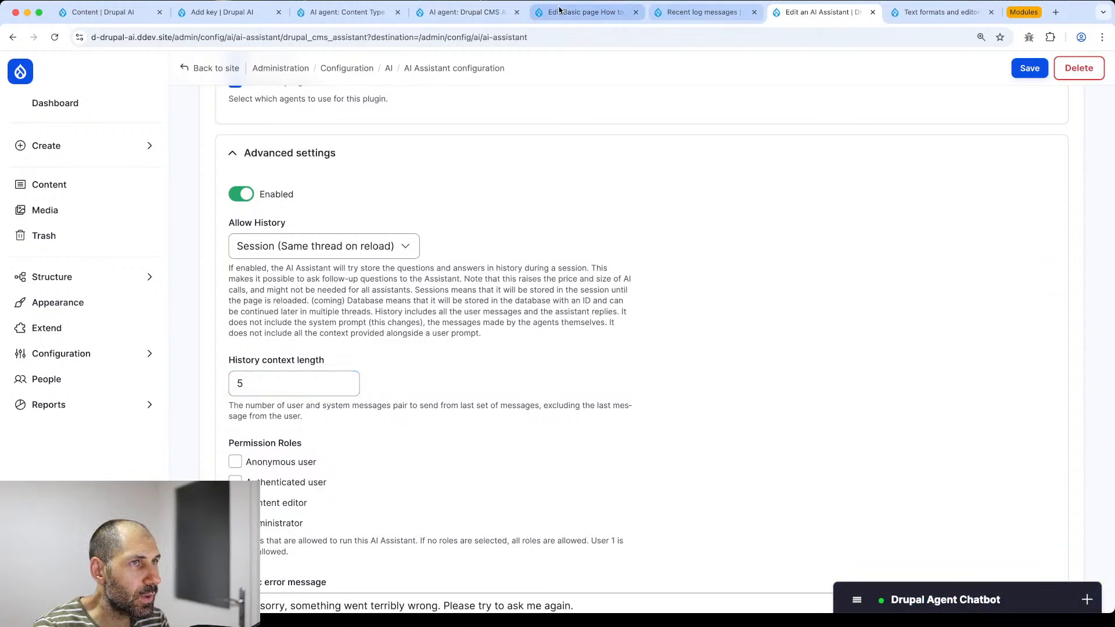
pyautogui.click(53, 355)
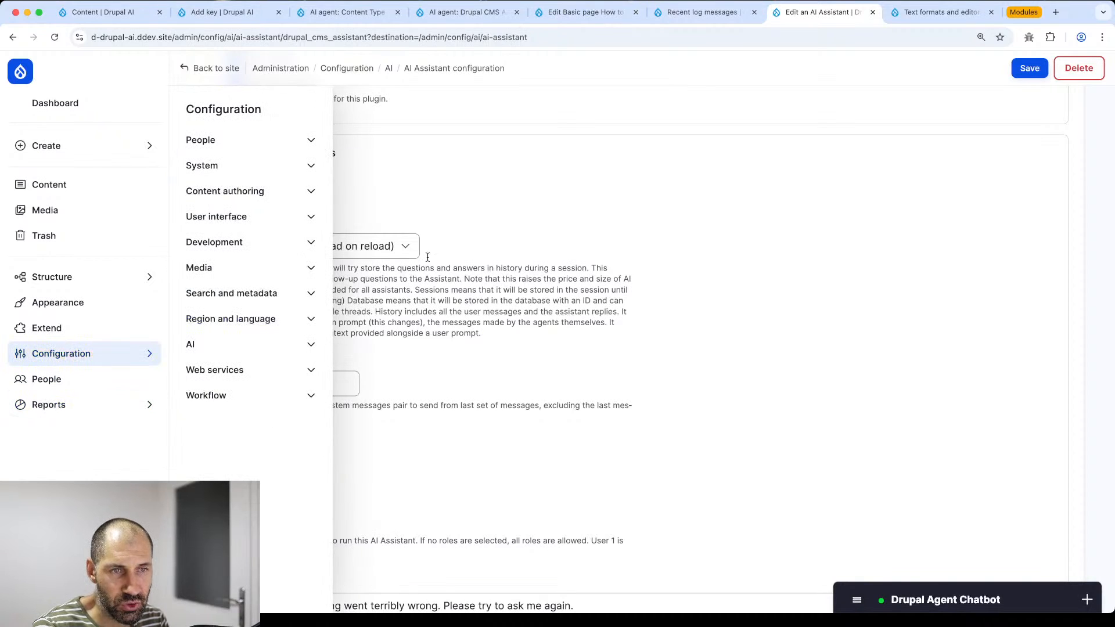
pyautogui.click(680, 16)
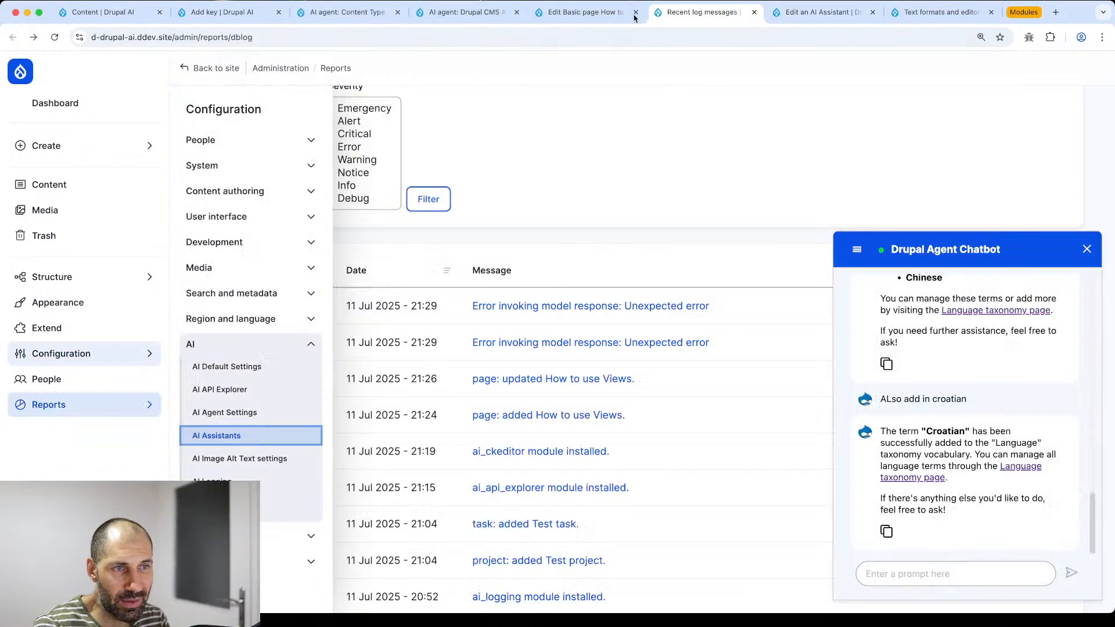
# - In the How to use Views editor, AI-translate both Croatian intro paragraphs into English and insert them
pyautogui.click(604, 15)
pyautogui.click(648, 347)
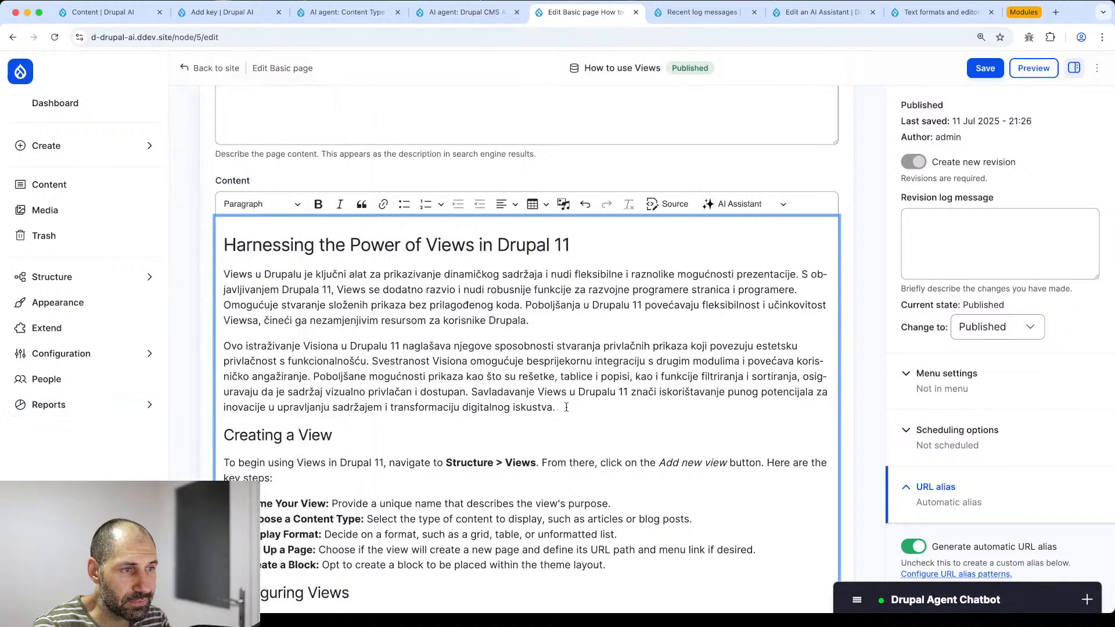
pyautogui.moveTo(555, 411); pyautogui.dragTo(212, 272)
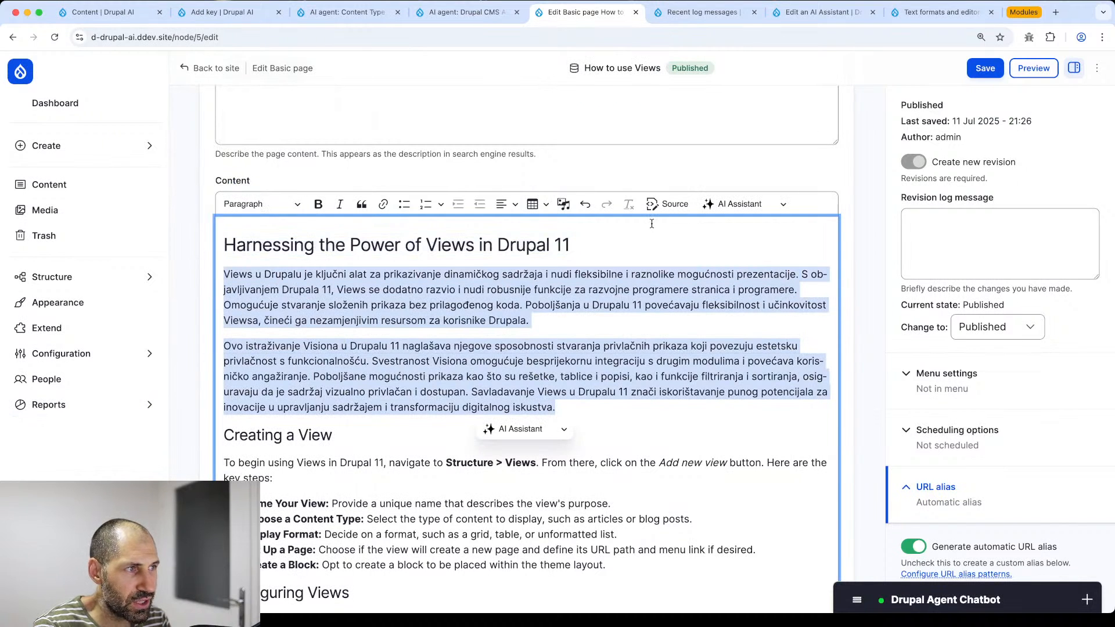
pyautogui.click(726, 206)
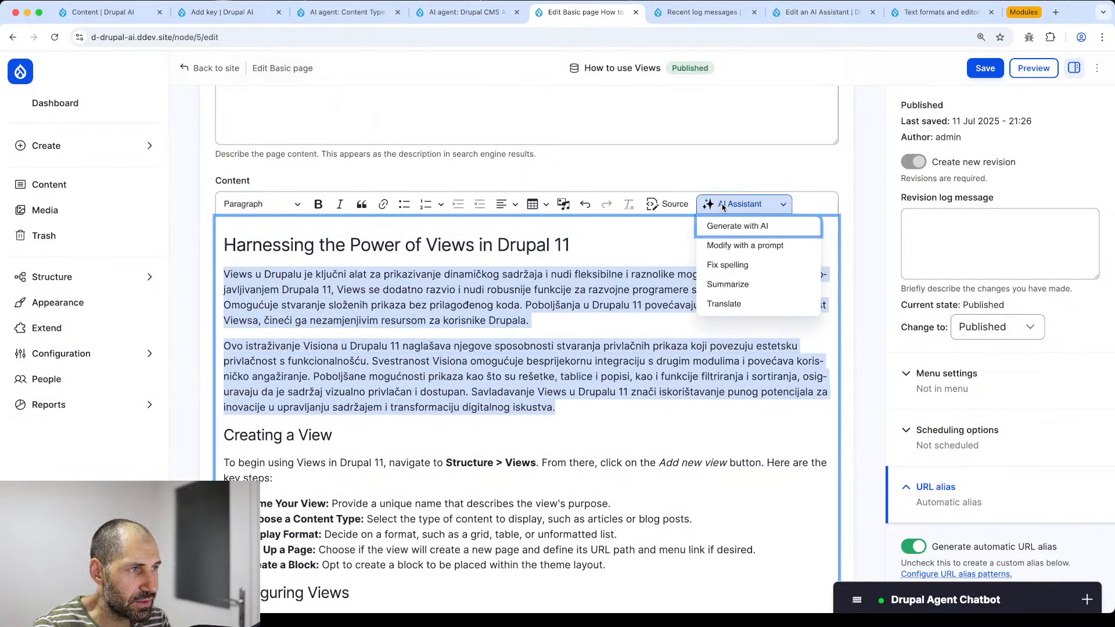
pyautogui.click(738, 303)
pyautogui.click(334, 217)
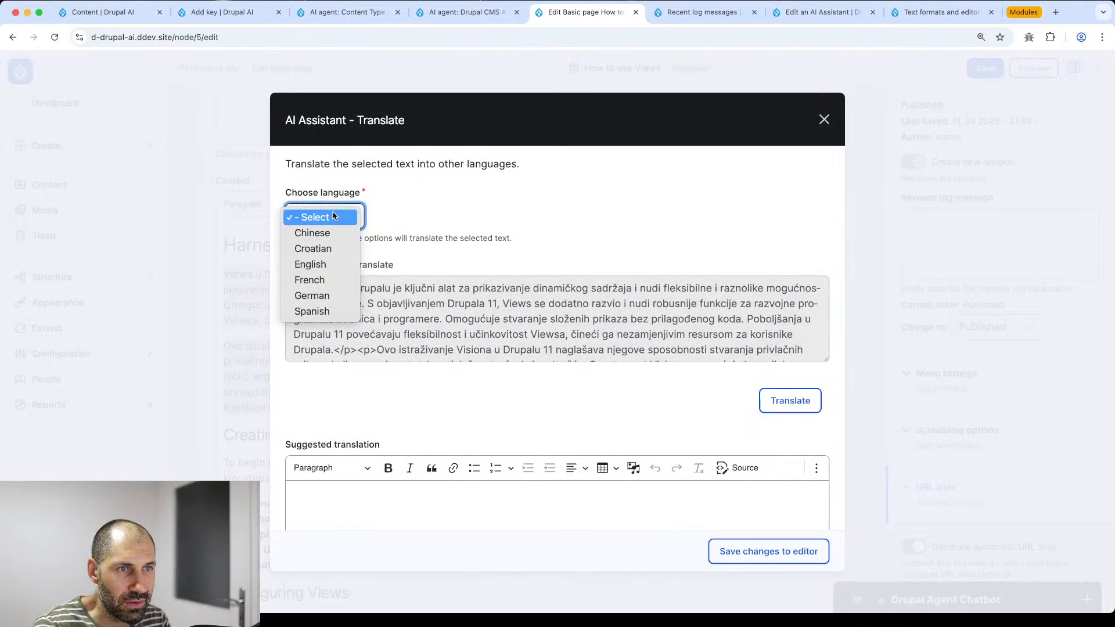
pyautogui.click(310, 264)
pyautogui.click(772, 407)
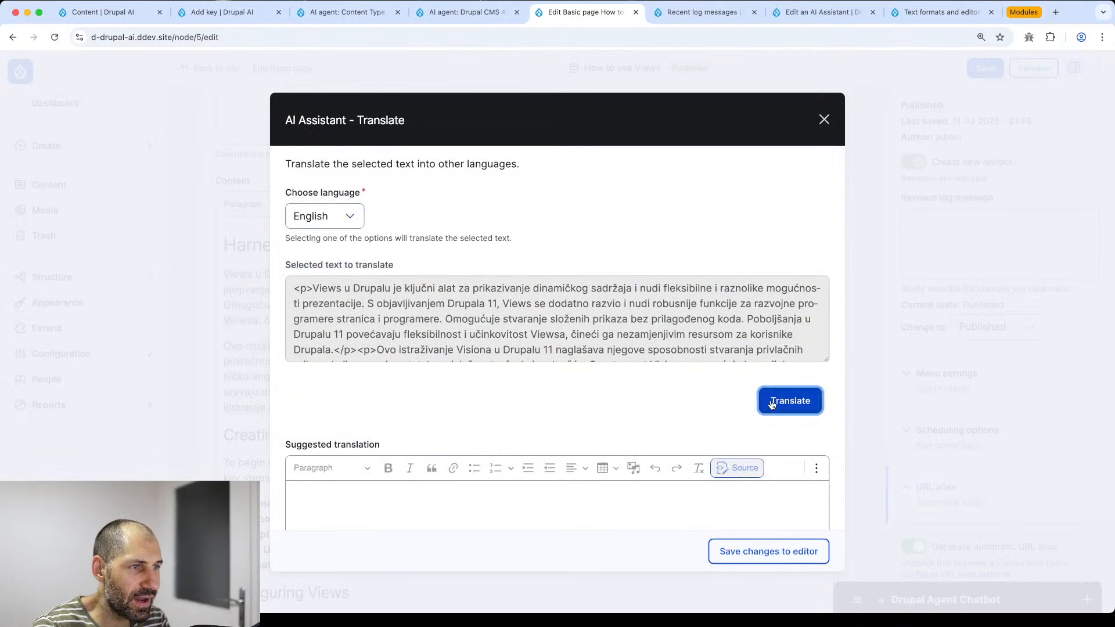
pyautogui.scroll(-5, 575, 403)
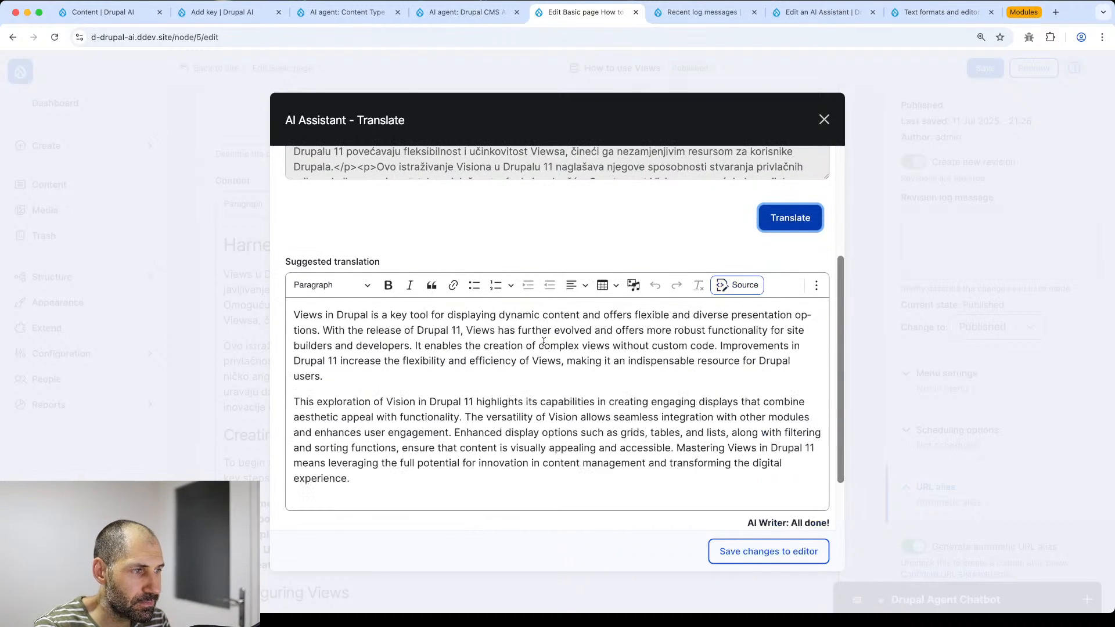
pyautogui.scroll(-3, 544, 342)
pyautogui.click(722, 552)
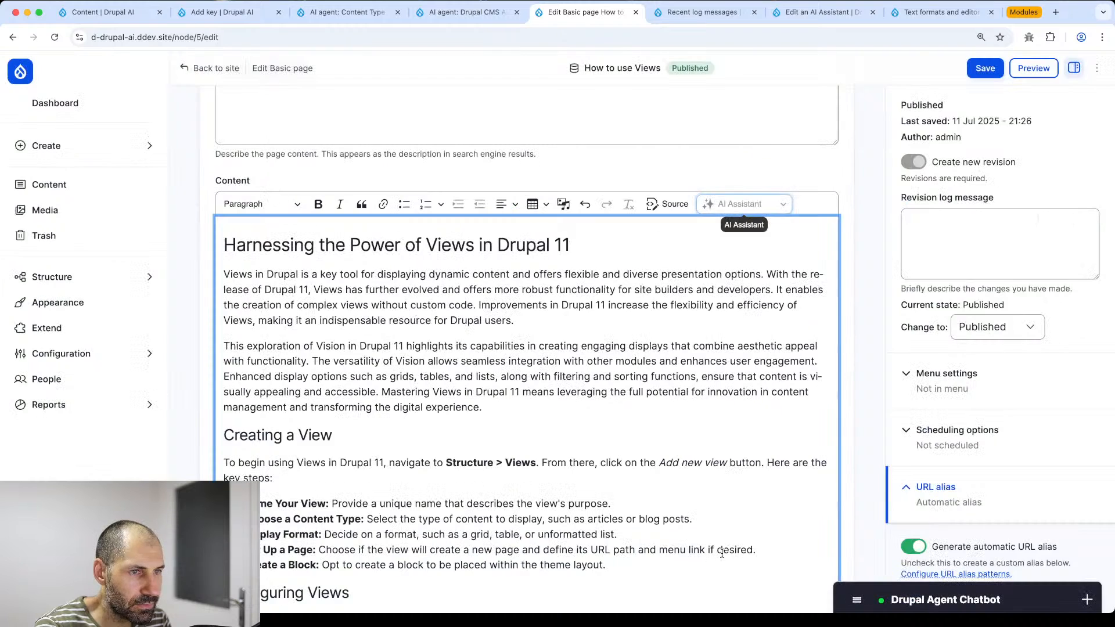
# - Save the How to use Views page with its English introduction
pyautogui.click(986, 68)
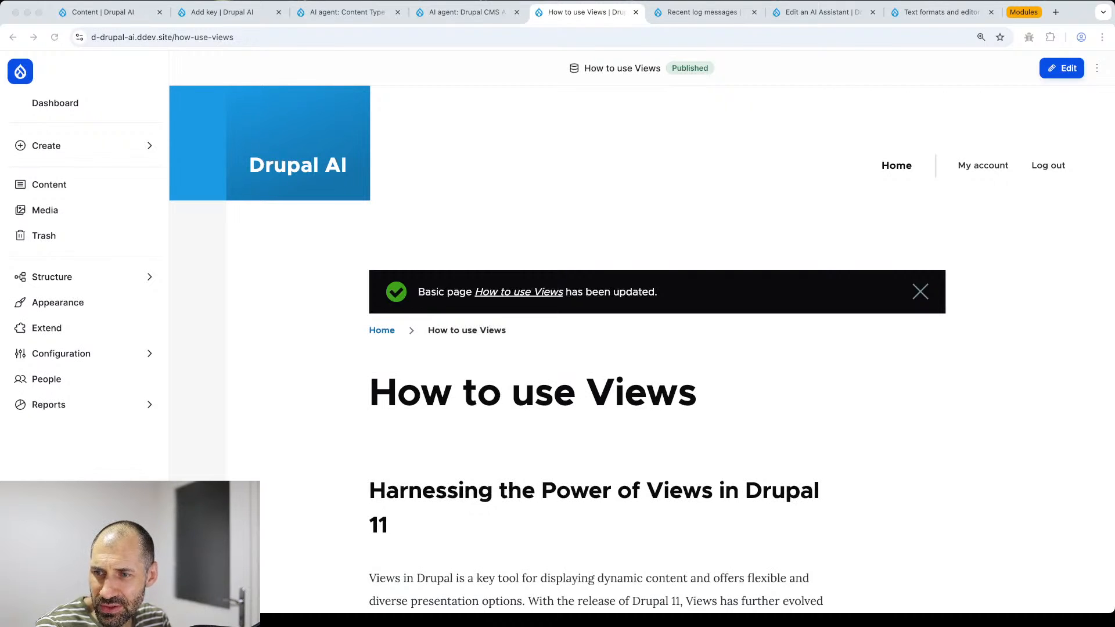
pyautogui.click(333, 411)
pyautogui.scroll(-5, 358, 414)
pyautogui.scroll(5, 400, 377)
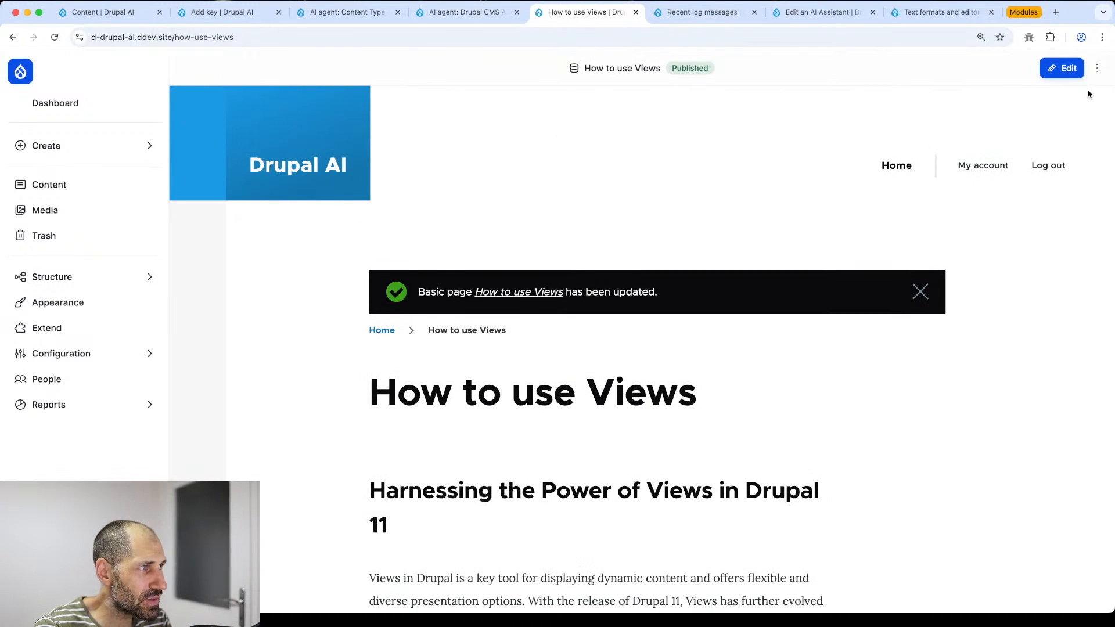
# - Reopen the page for editing and move to the Text formats and editors tab
pyautogui.click(1067, 69)
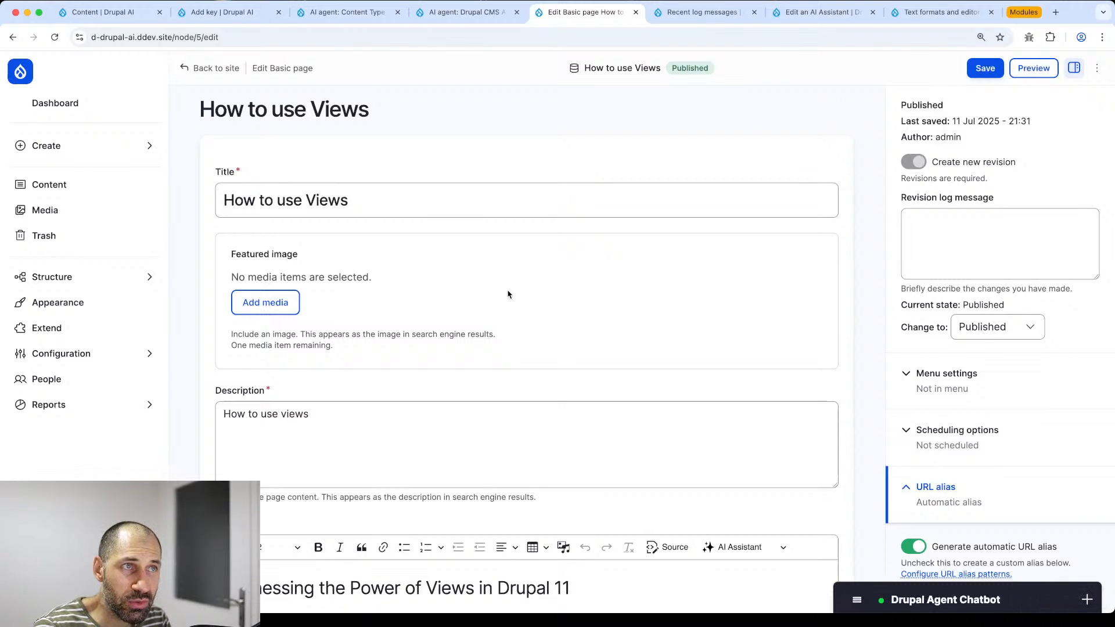
pyautogui.click(465, 14)
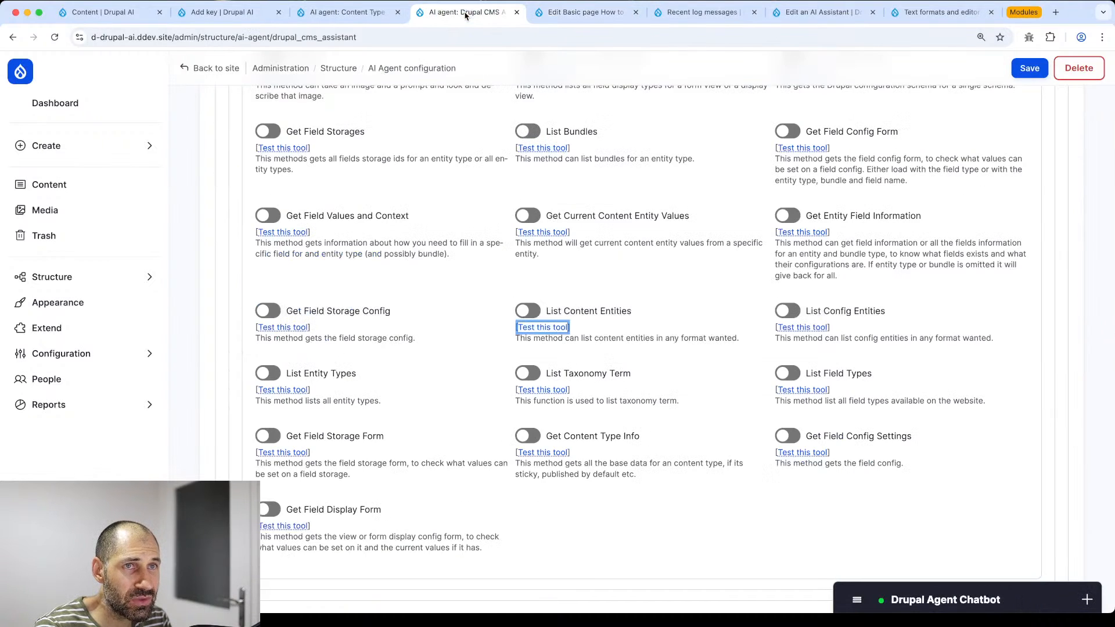
pyautogui.hotkey('ctrl', 'Tab')
pyautogui.hotkey('ctrl', 'Tab')
pyautogui.hotkey('ctrl', 'Tab')
pyautogui.hotkey('ctrl', 'Tab')
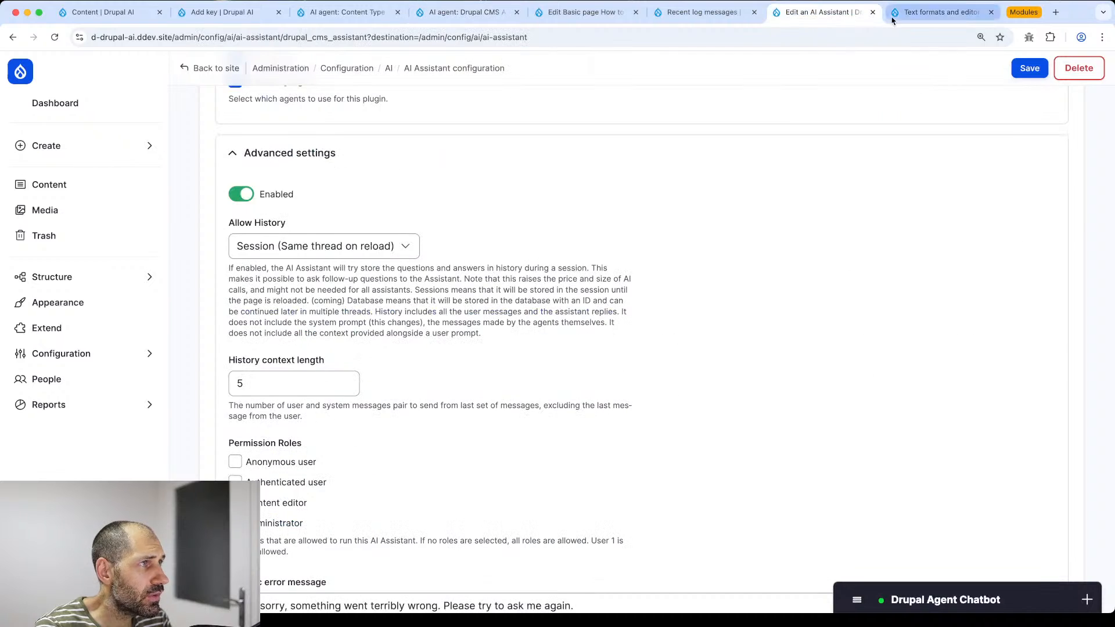
# - Show the Content format's AI tools Generate with AI settings, with pre prompt 'Make it easy to read.'
pyautogui.click(981, 312)
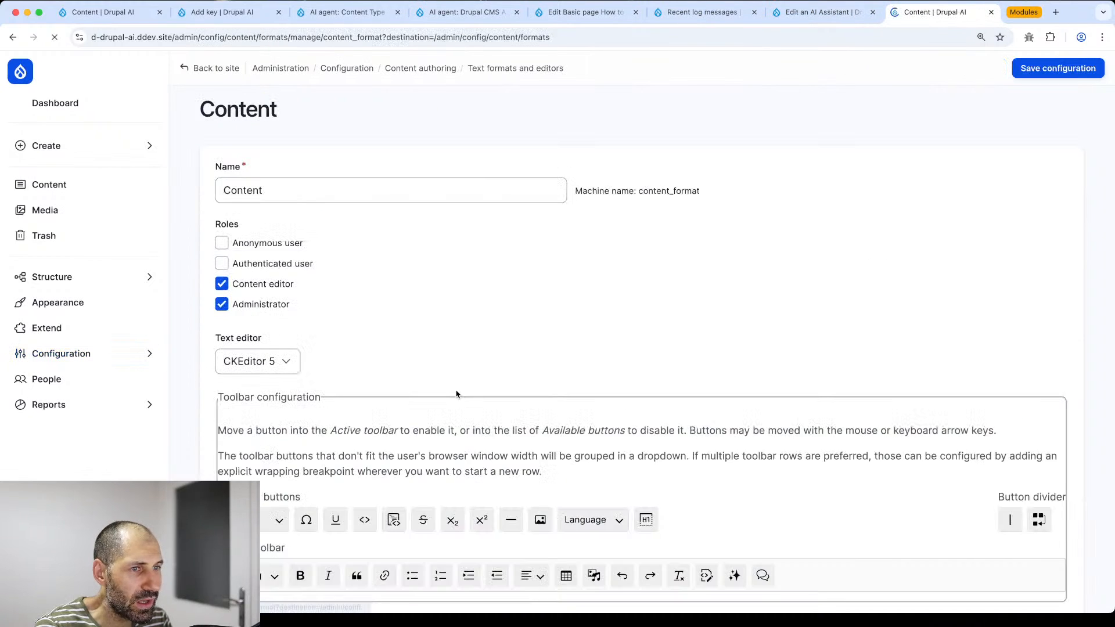
pyautogui.scroll(-10, 373, 408)
pyautogui.click(299, 255)
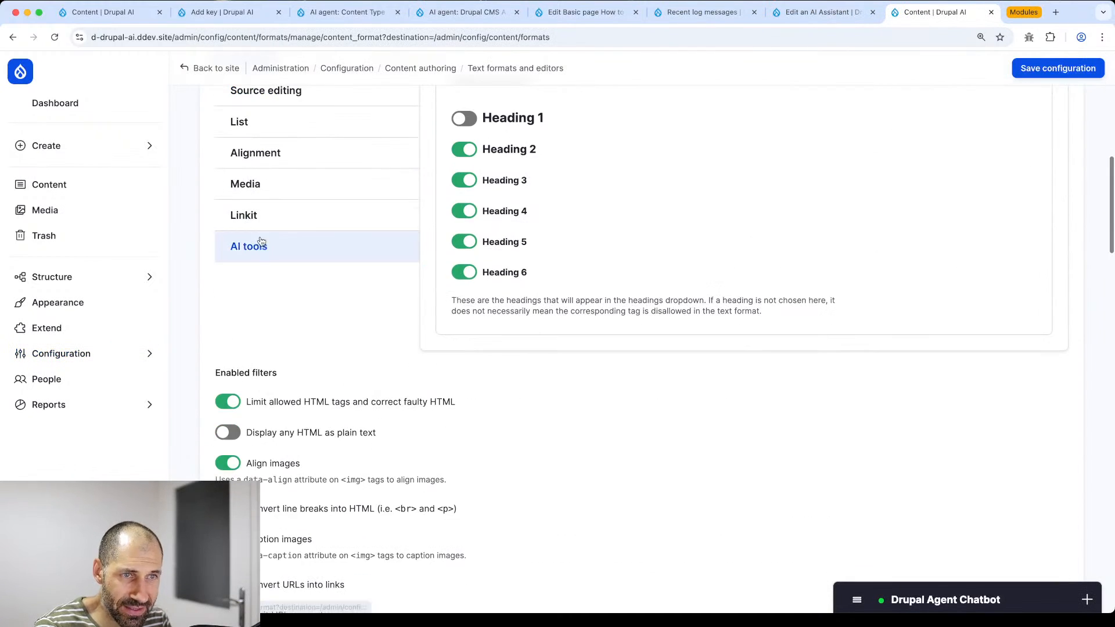
pyautogui.scroll(-2, 398, 379)
pyautogui.click(482, 360)
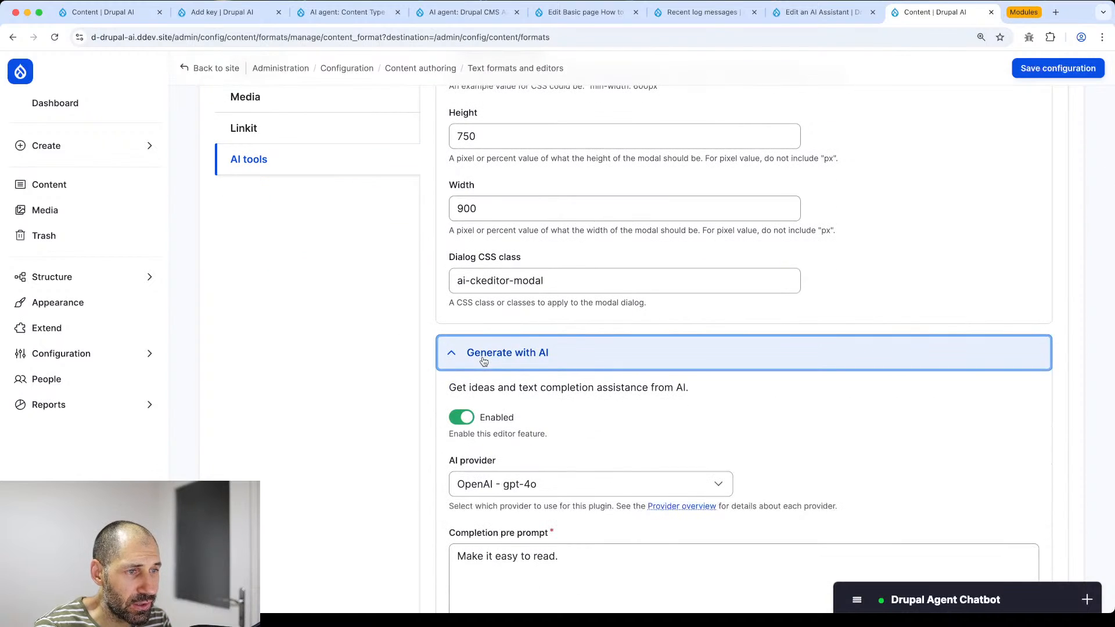
pyautogui.scroll(-5, 482, 361)
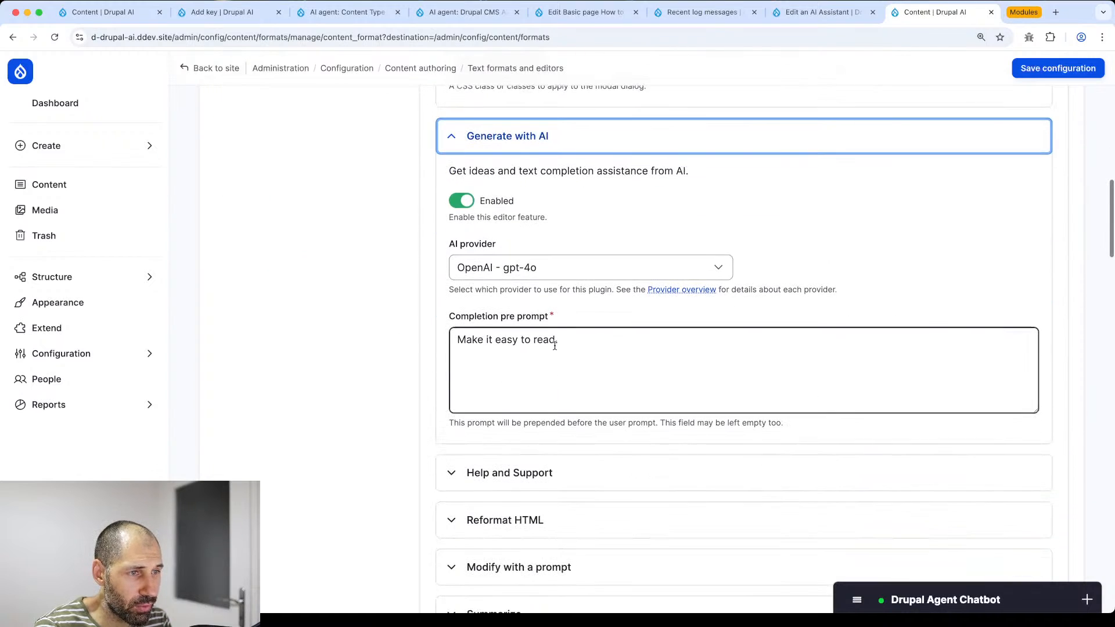
pyautogui.click(547, 349)
pyautogui.moveTo(547, 349); pyautogui.dragTo(461, 344)
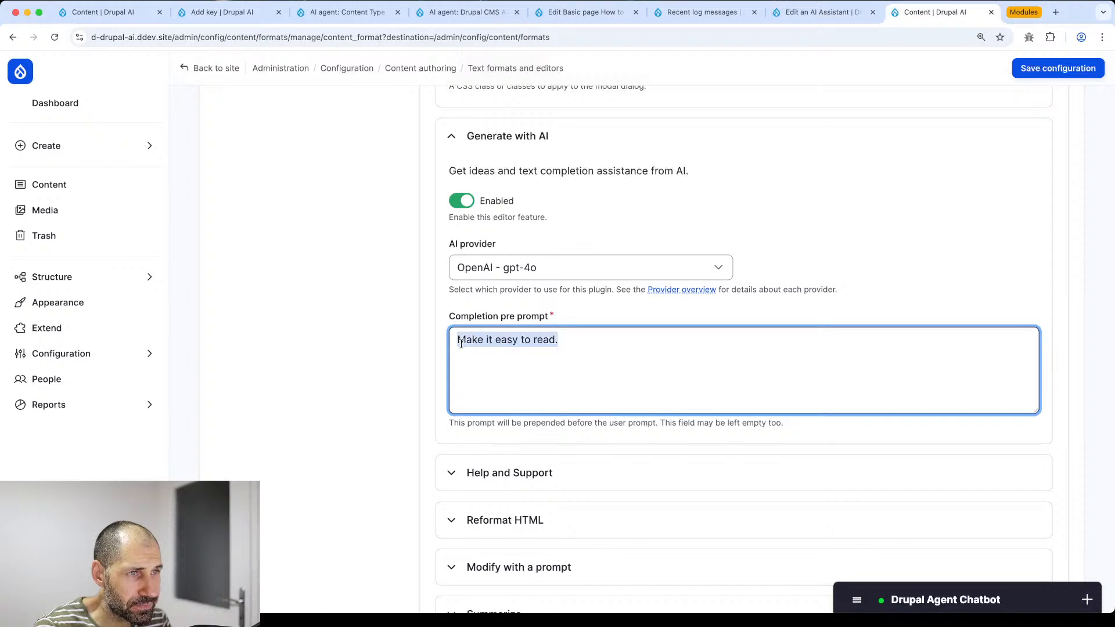
pyautogui.click(606, 346)
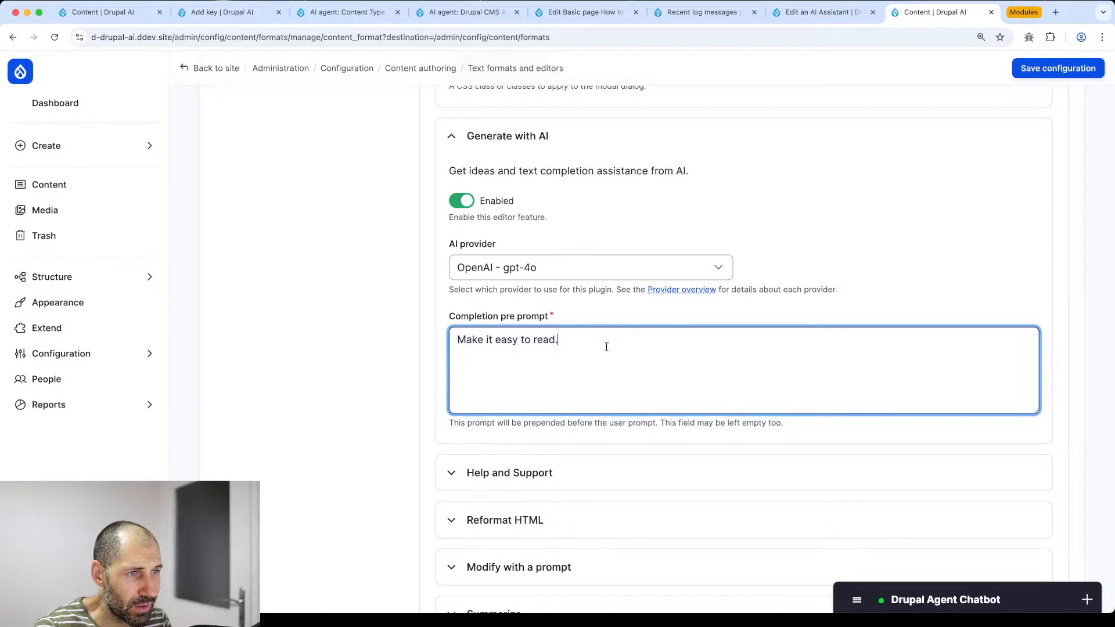
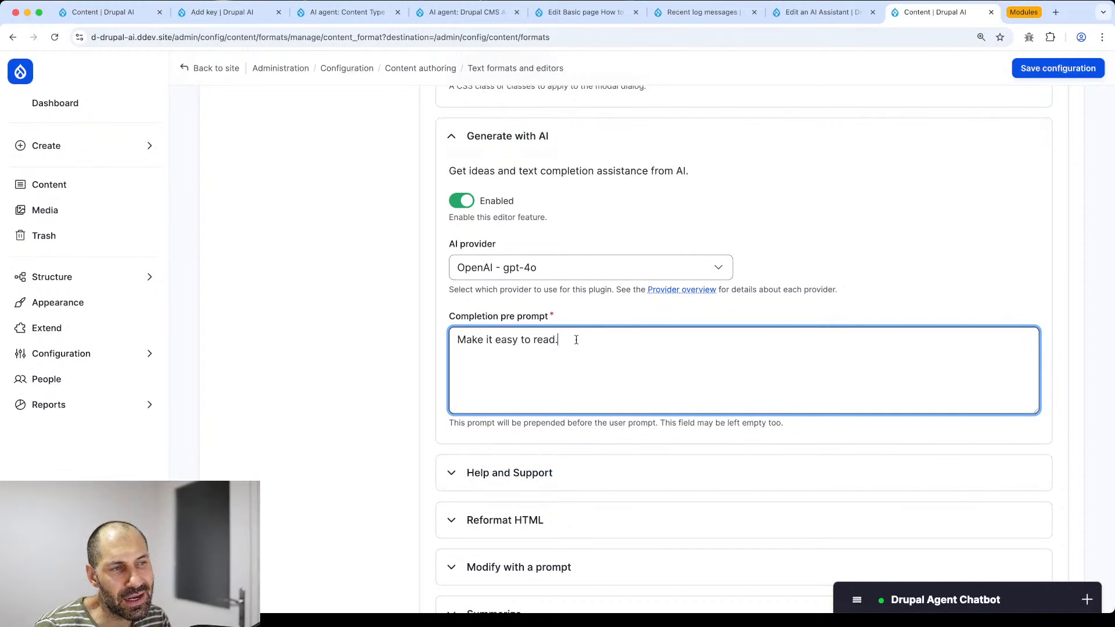
# - Review the Content format's Tone and Reformat HTML AI tool settings below the pre prompt
pyautogui.press('super+a')
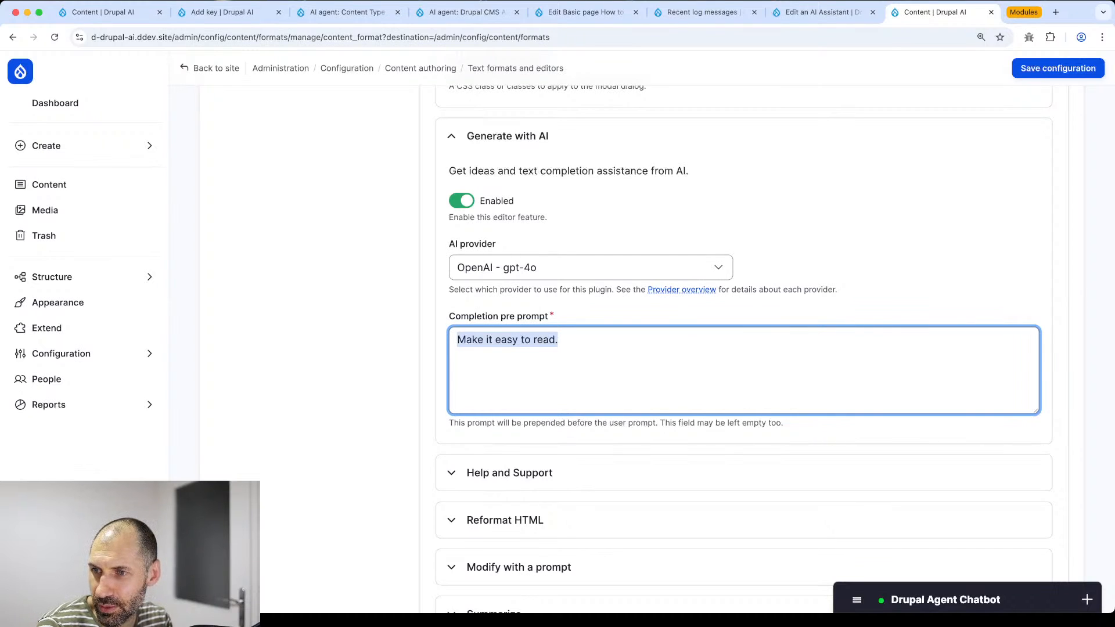
pyautogui.click(240, 342)
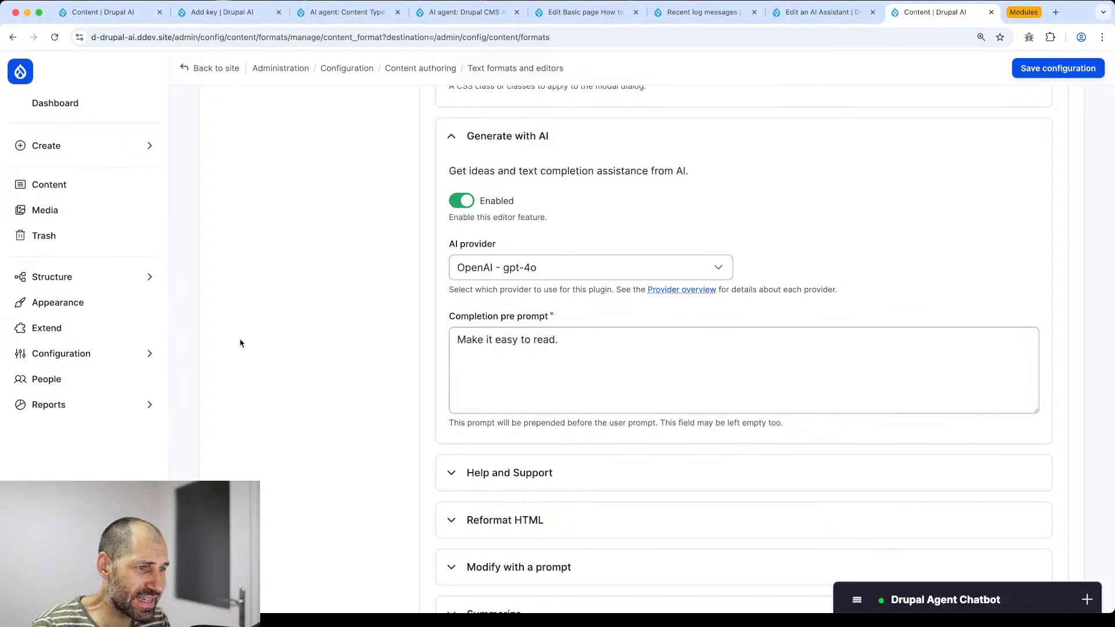
pyautogui.scroll(-3, 273, 351)
pyautogui.scroll(-2, 488, 360)
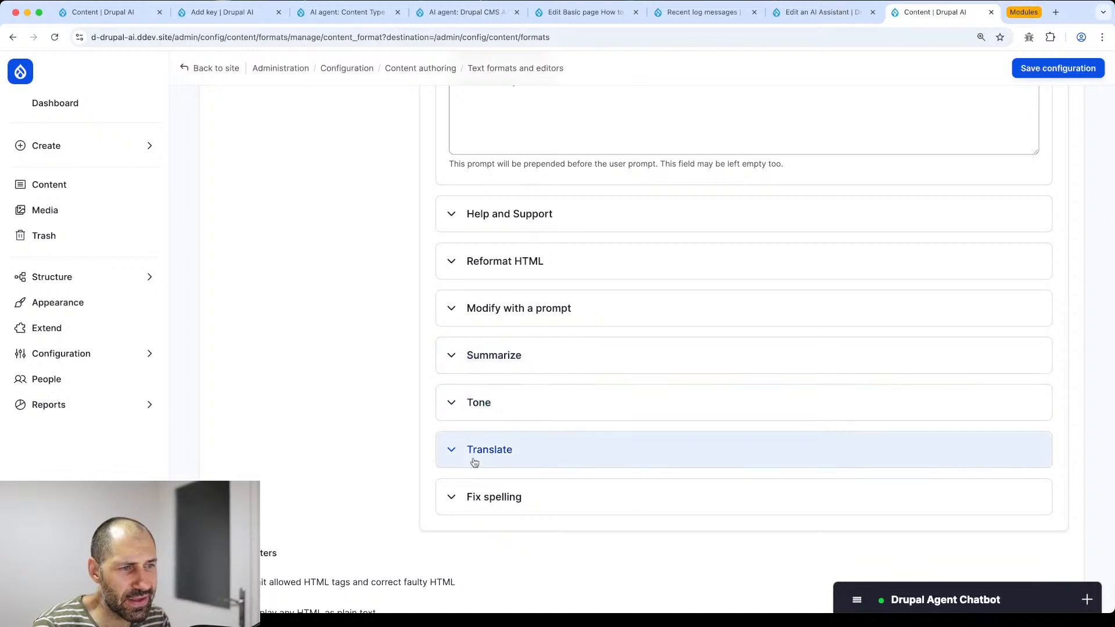
pyautogui.click(490, 410)
pyautogui.scroll(-1, 496, 441)
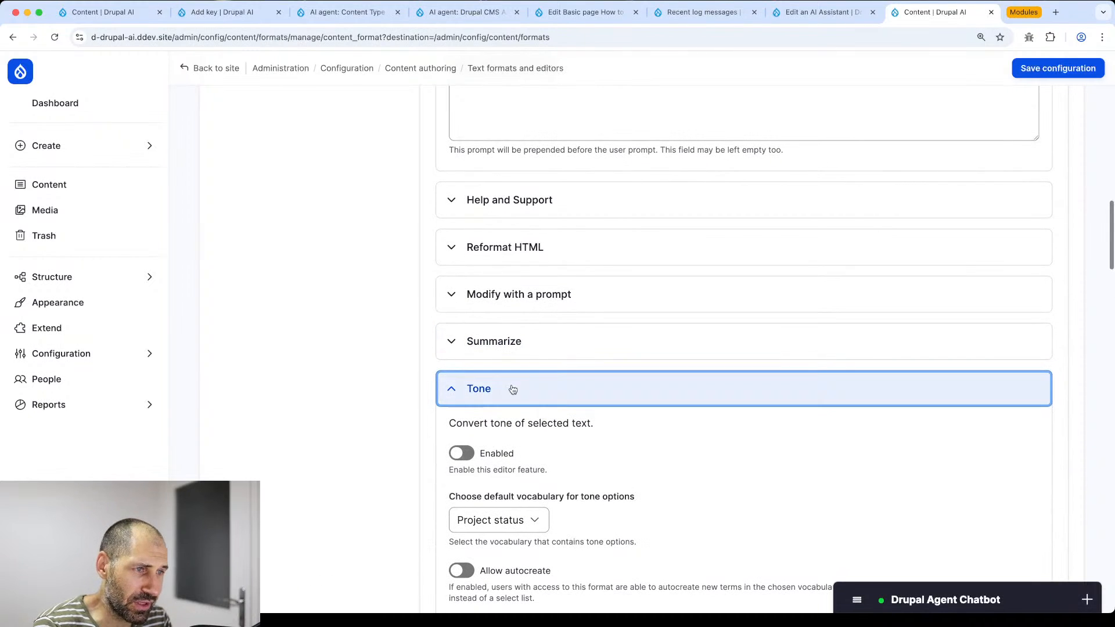
pyautogui.click(501, 248)
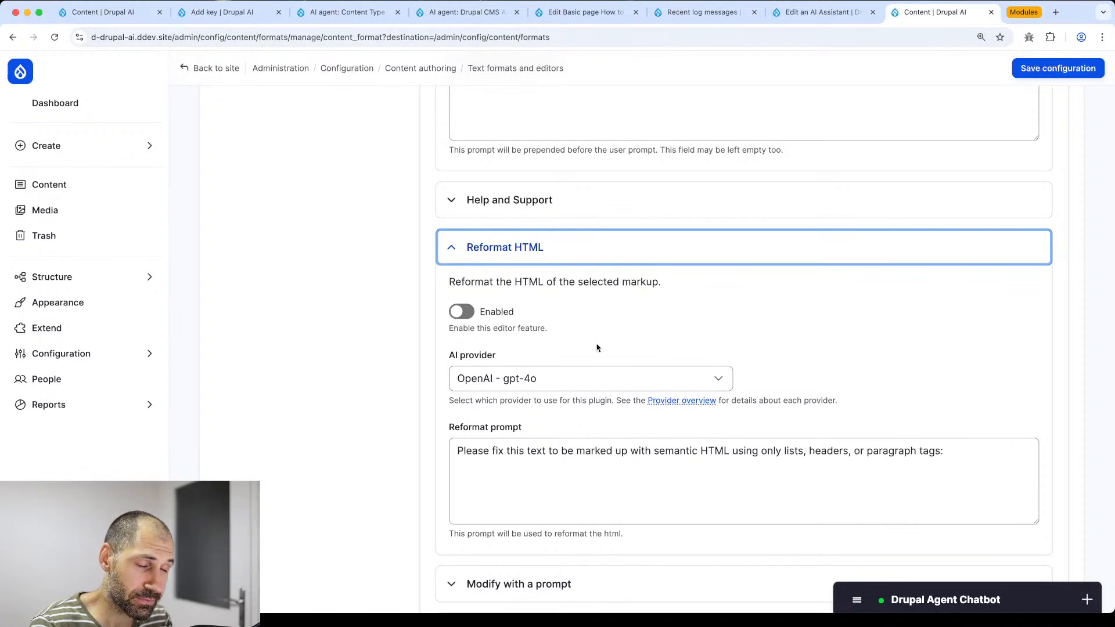
pyautogui.scroll(10, 598, 372)
pyautogui.scroll(5, 399, 365)
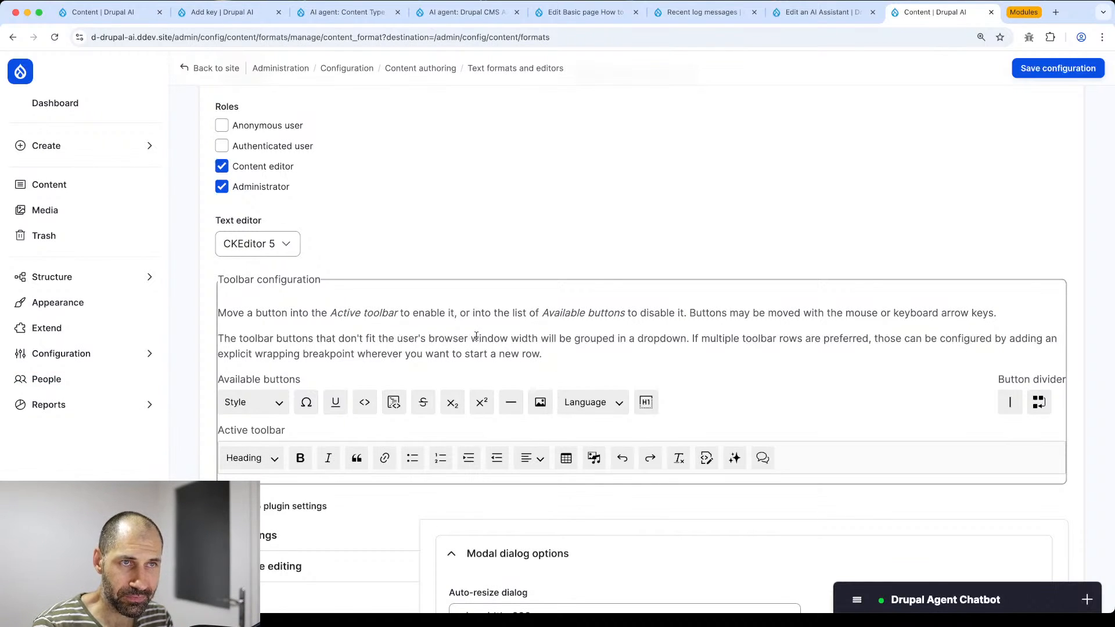
# - Close the leftover tabs, including Add key, AI agent, Edit Basic page and Recent log messages
pyautogui.click(279, 12)
pyautogui.click(278, 12)
pyautogui.click(278, 17)
pyautogui.click(278, 12)
pyautogui.click(279, 12)
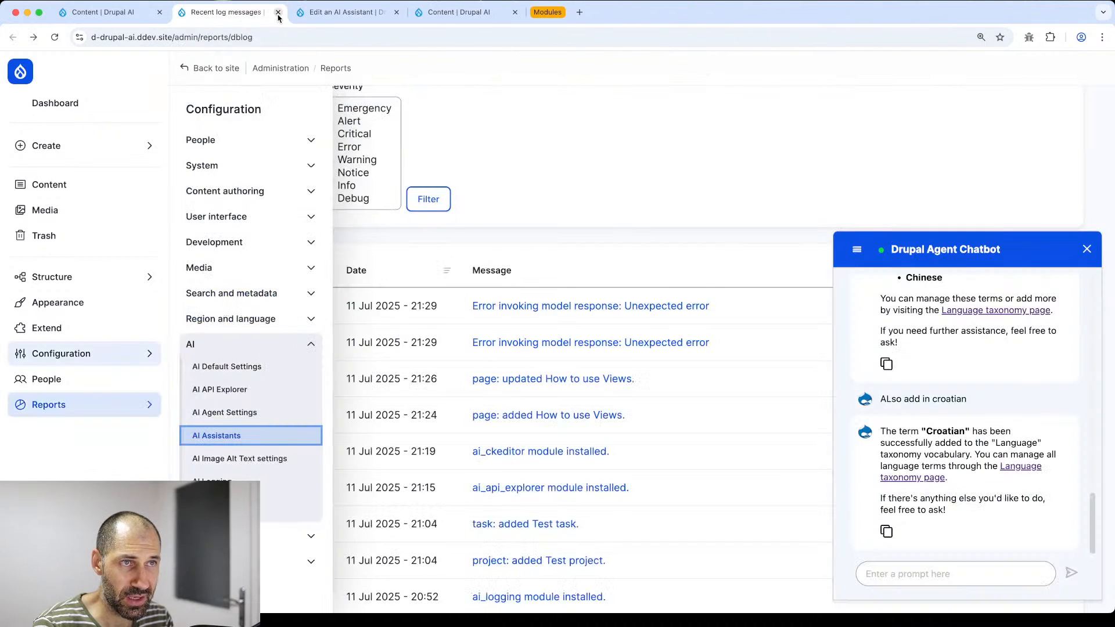
pyautogui.click(279, 12)
pyautogui.click(279, 12)
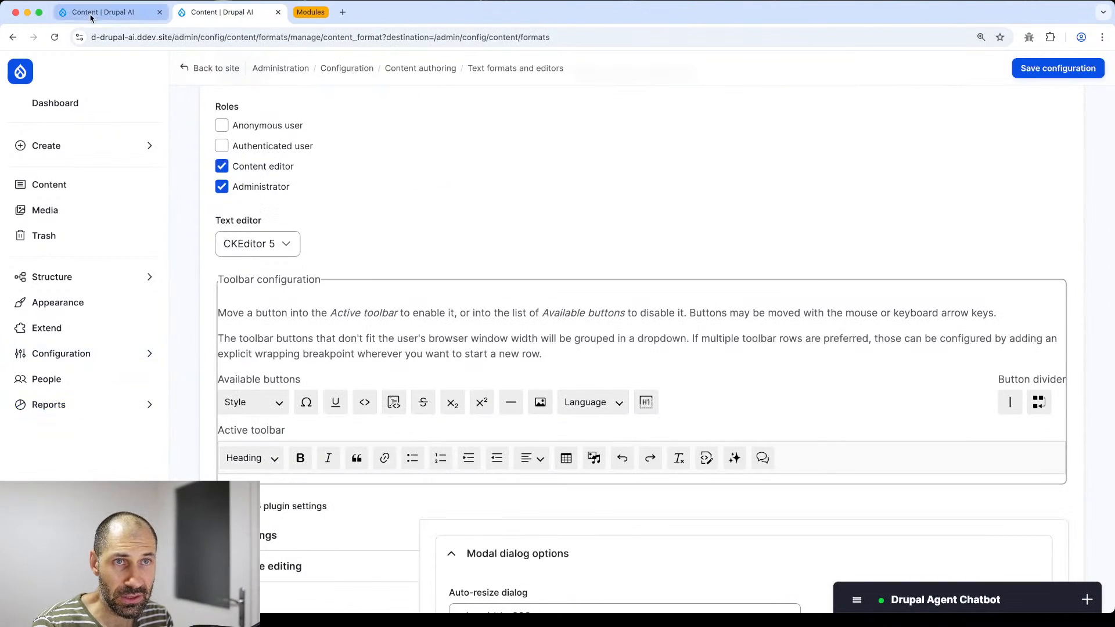
pyautogui.click(279, 12)
# - Filter the Extend module list by 'ai' and install AI Automators
pyautogui.click(49, 351)
pyautogui.click(58, 327)
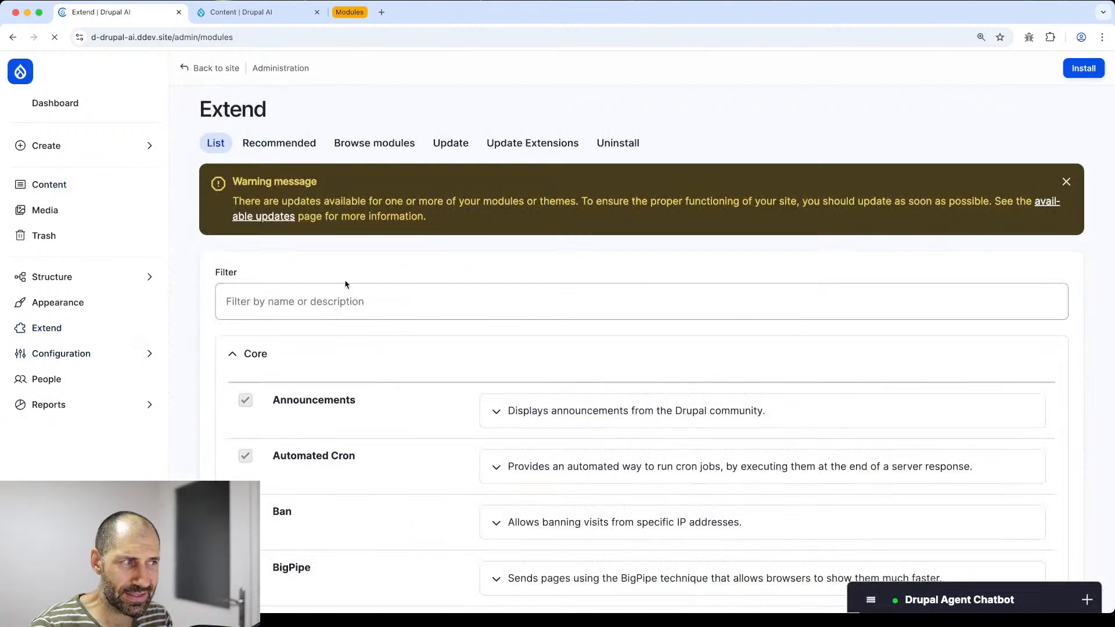
pyautogui.click(406, 293)
pyautogui.write('ai')
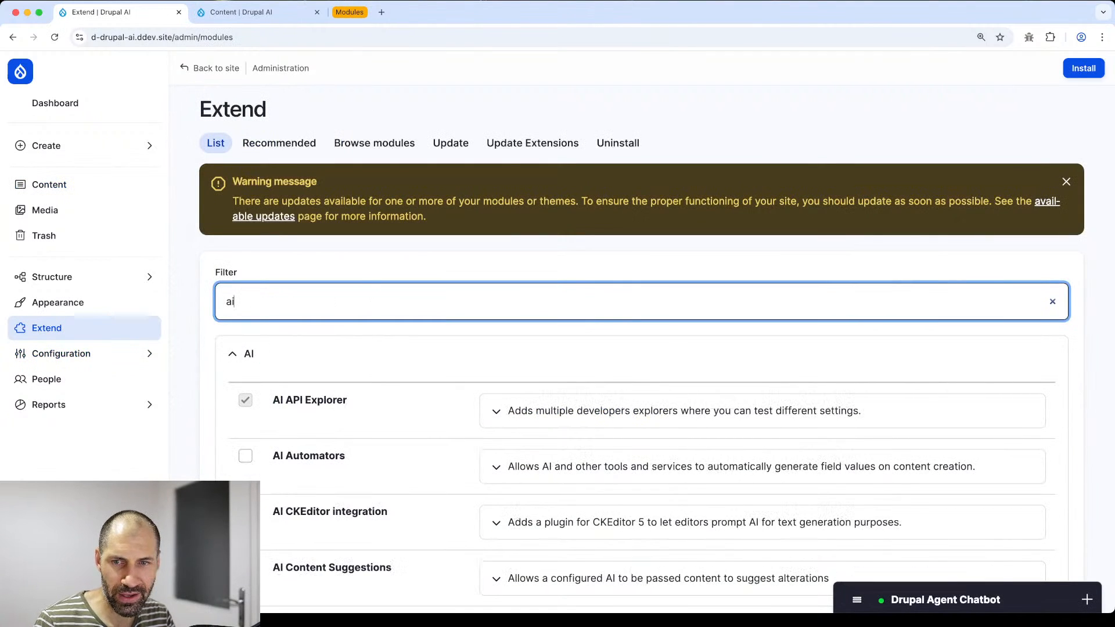
pyautogui.scroll(-1, 419, 352)
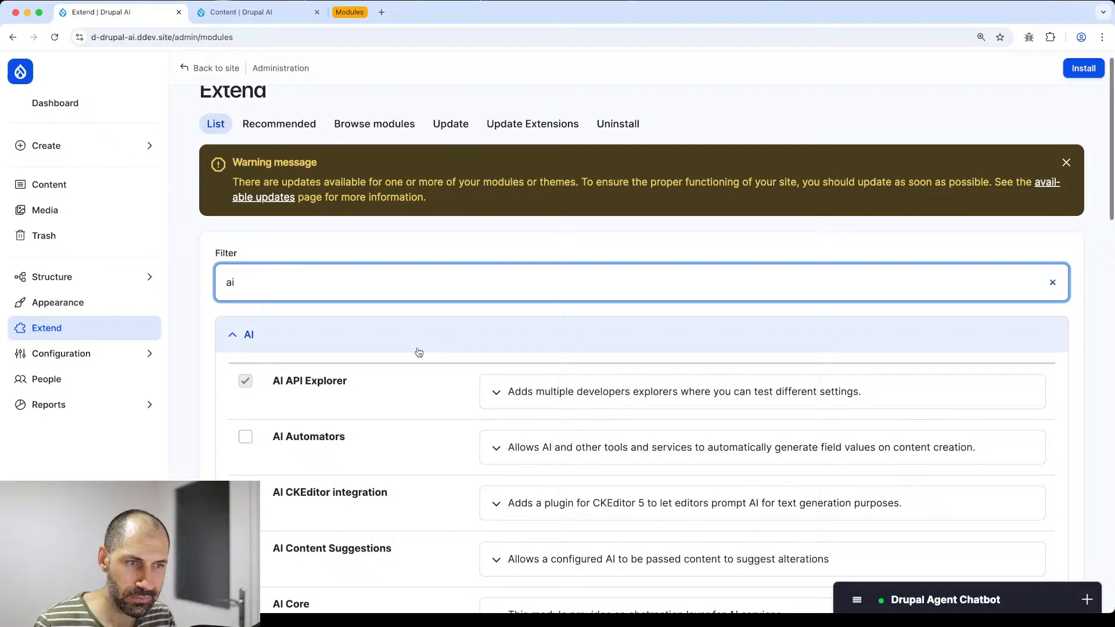
pyautogui.click(315, 437)
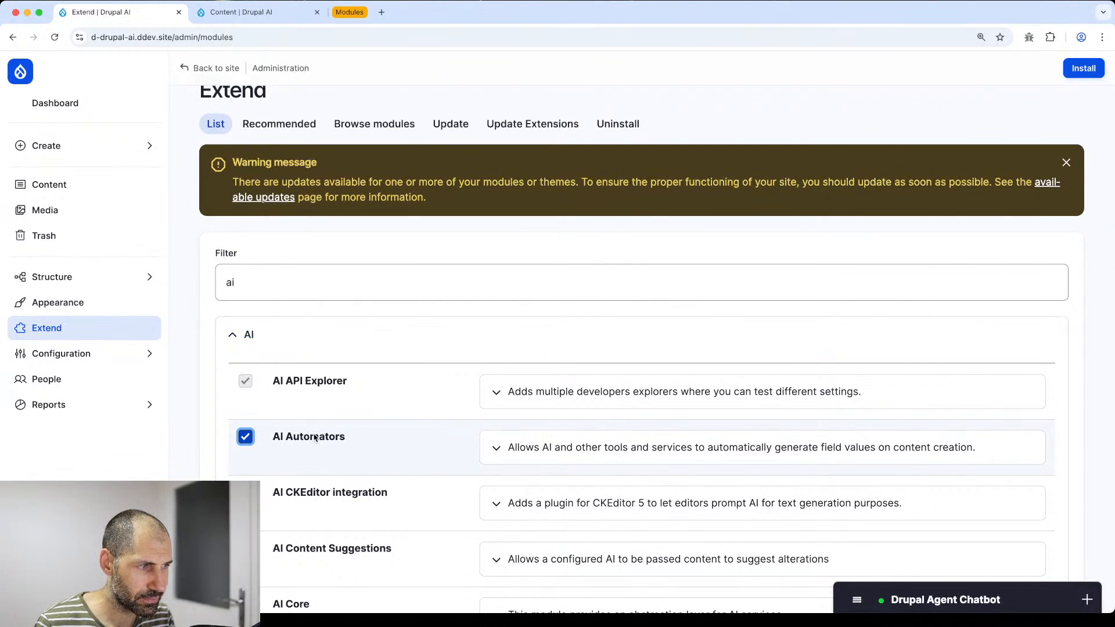
pyautogui.click(1084, 68)
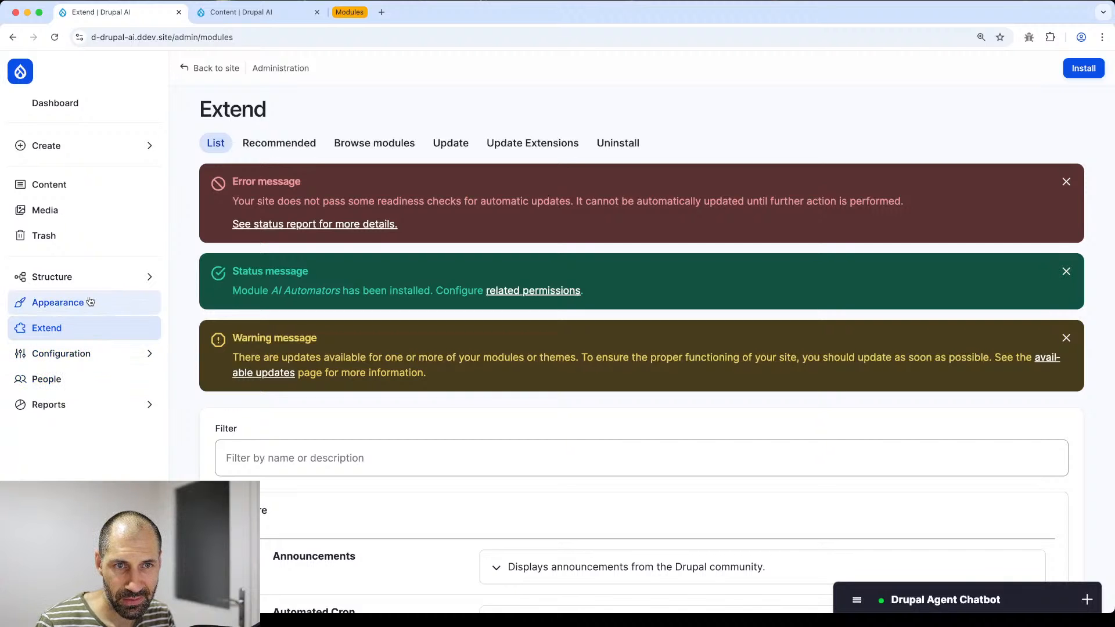
pyautogui.scroll(-4, 276, 414)
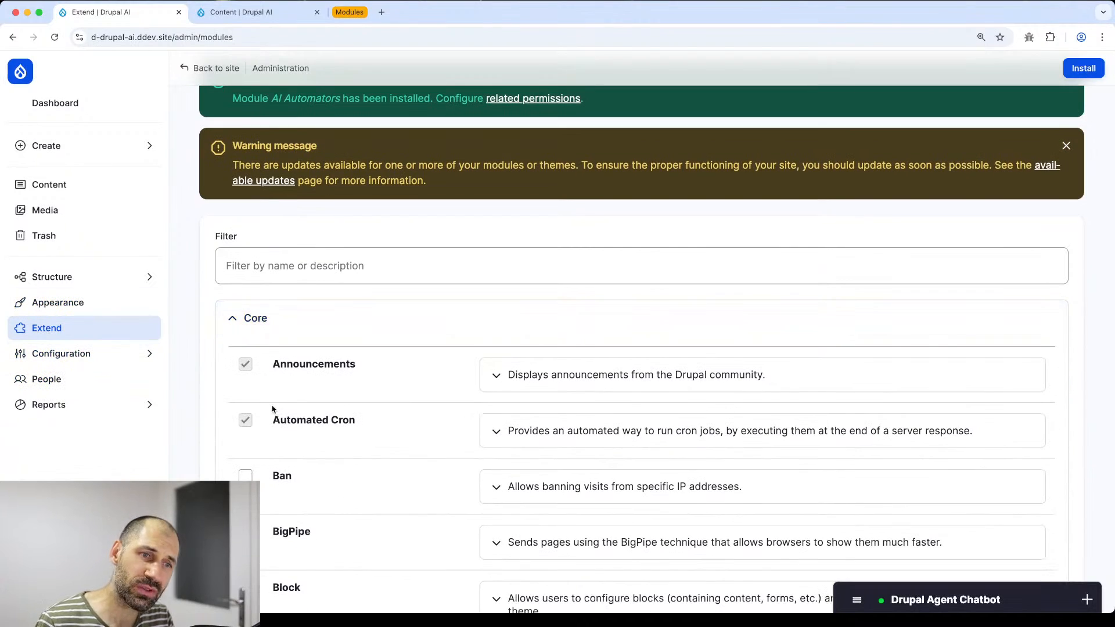
pyautogui.write('ai')
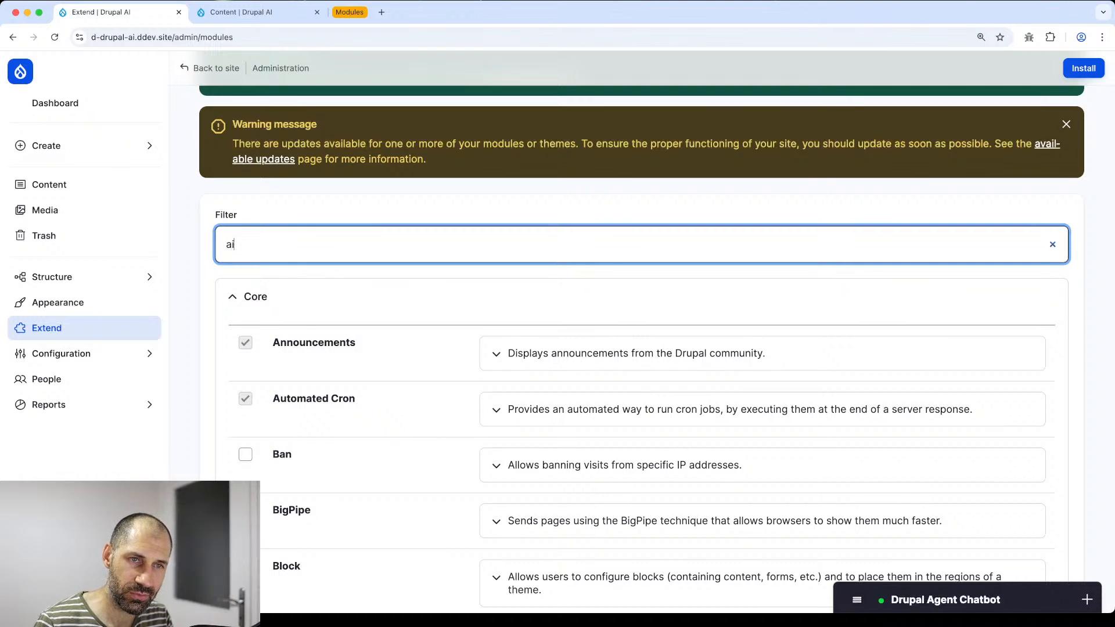
pyautogui.scroll(-4, 295, 257)
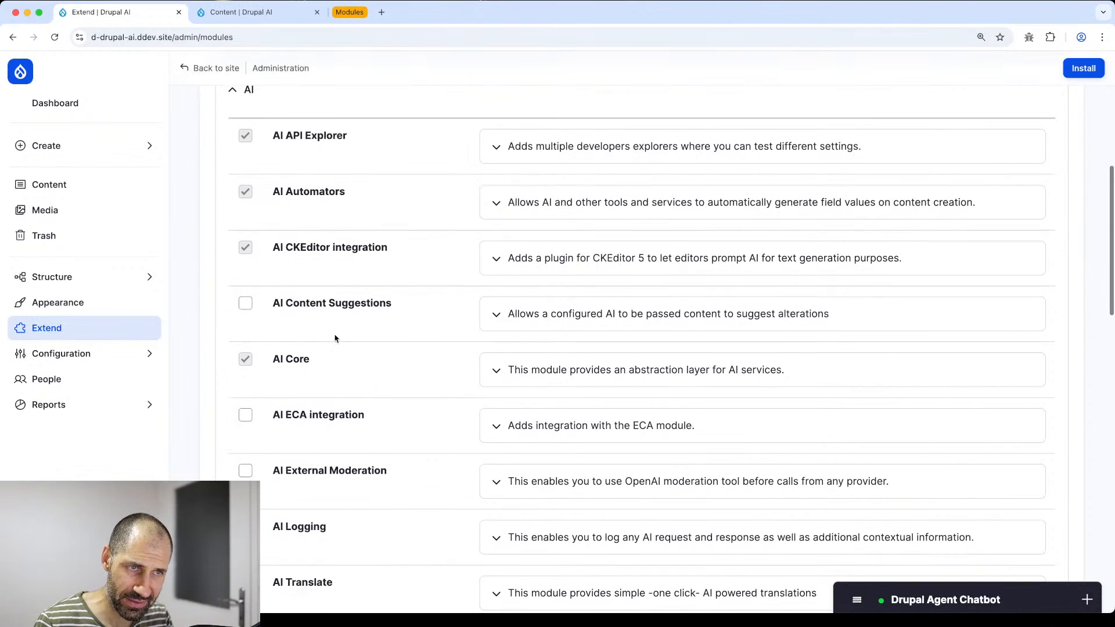
# - Edit 'How to use Views' from the Content list and expand the Drupal Agent Chatbot
pyautogui.keyDown('super'); pyautogui.click(122, 187); pyautogui.keyUp('super')
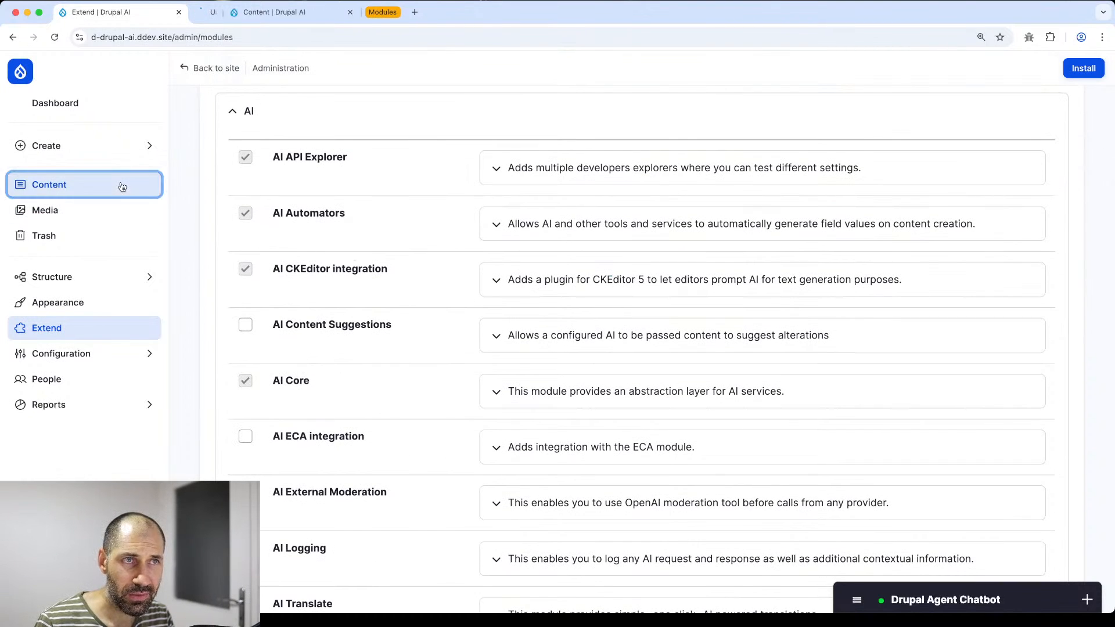
pyautogui.hotkey('ctrl', 'Tab')
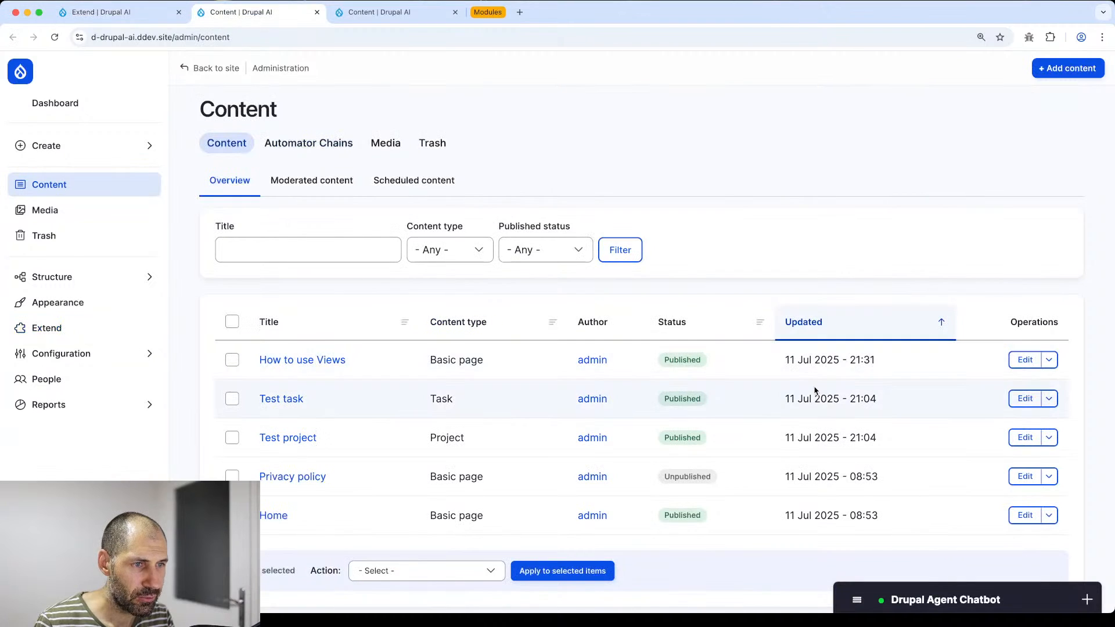
pyautogui.click(1025, 360)
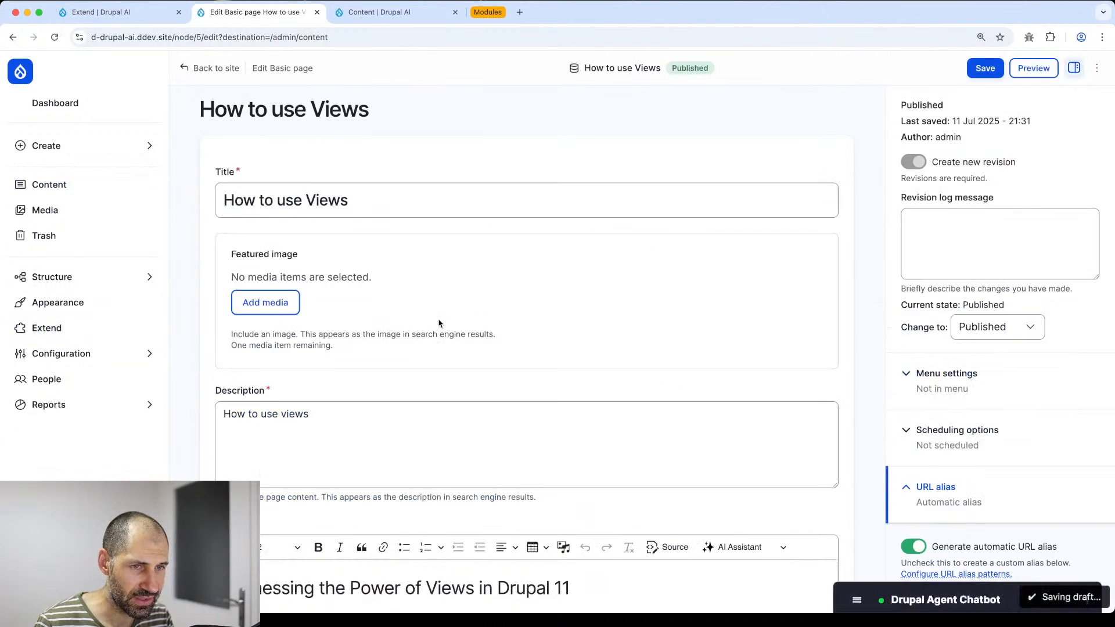
pyautogui.scroll(-13, 447, 331)
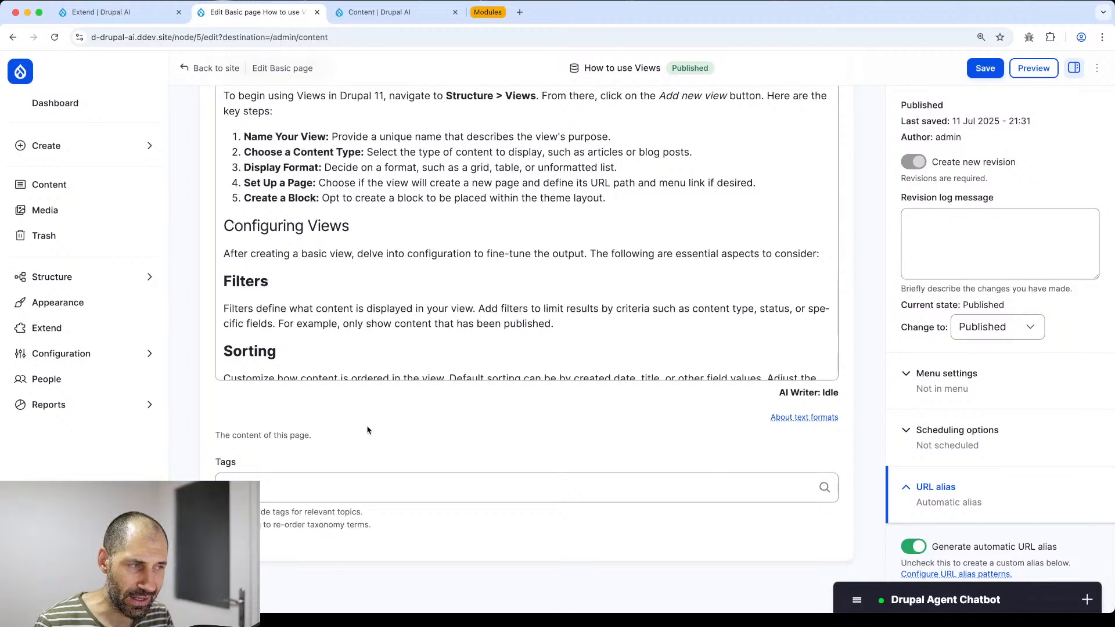
pyautogui.scroll(5, 362, 447)
pyautogui.scroll(6, 363, 452)
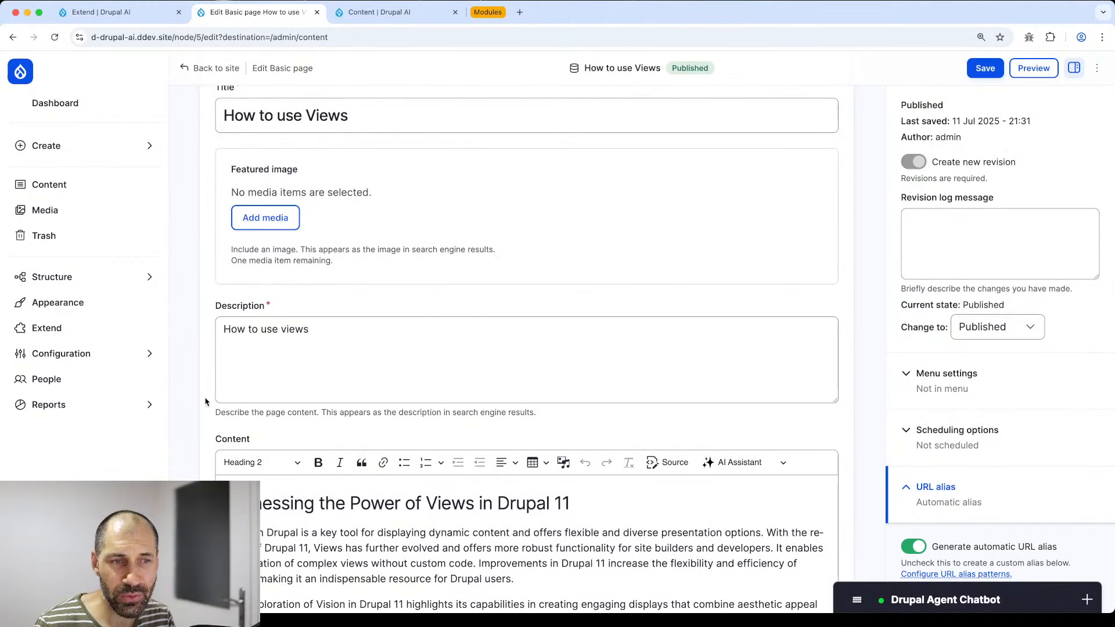
pyautogui.scroll(-3, 599, 472)
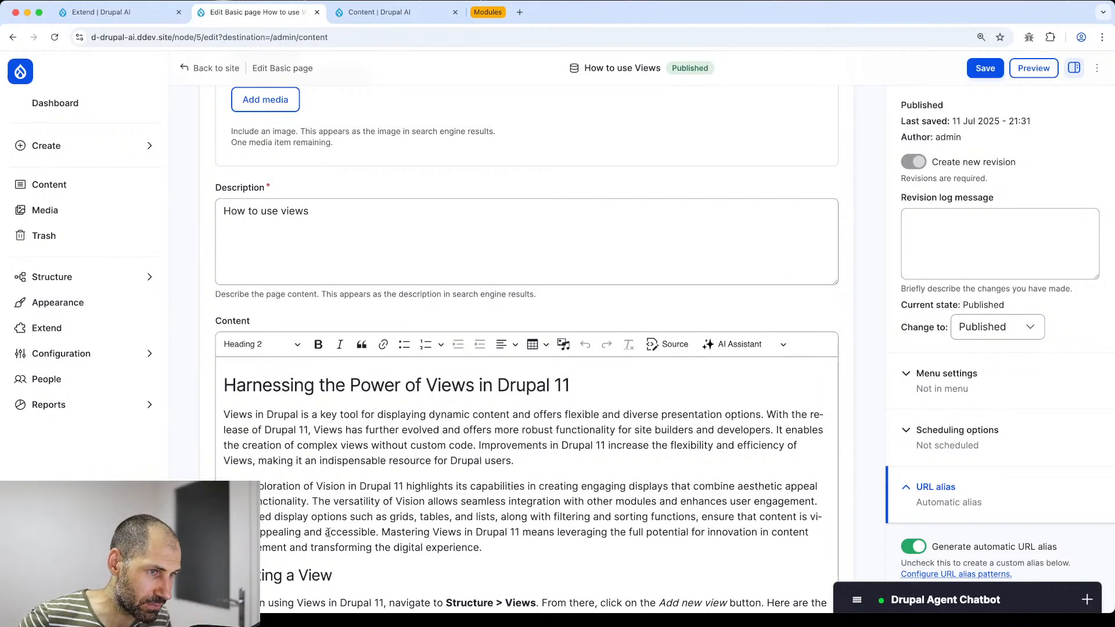
pyautogui.click(906, 600)
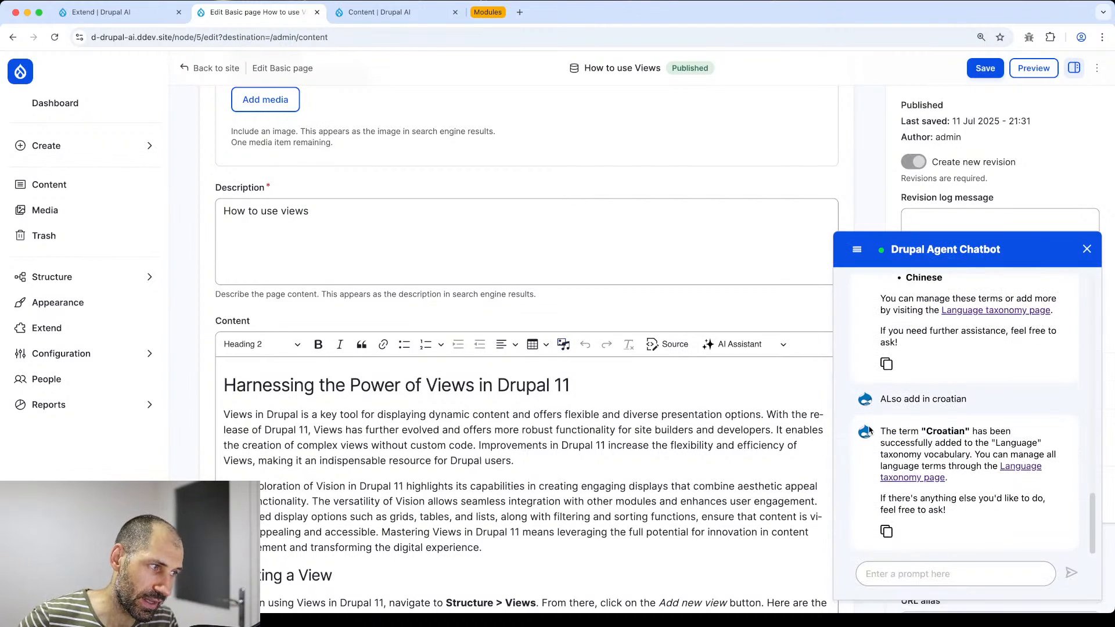
# - Clear the chatbot history and request a 'Social summary' formatted long text field on Basic page
pyautogui.click(856, 251)
pyautogui.click(871, 287)
pyautogui.click(915, 569)
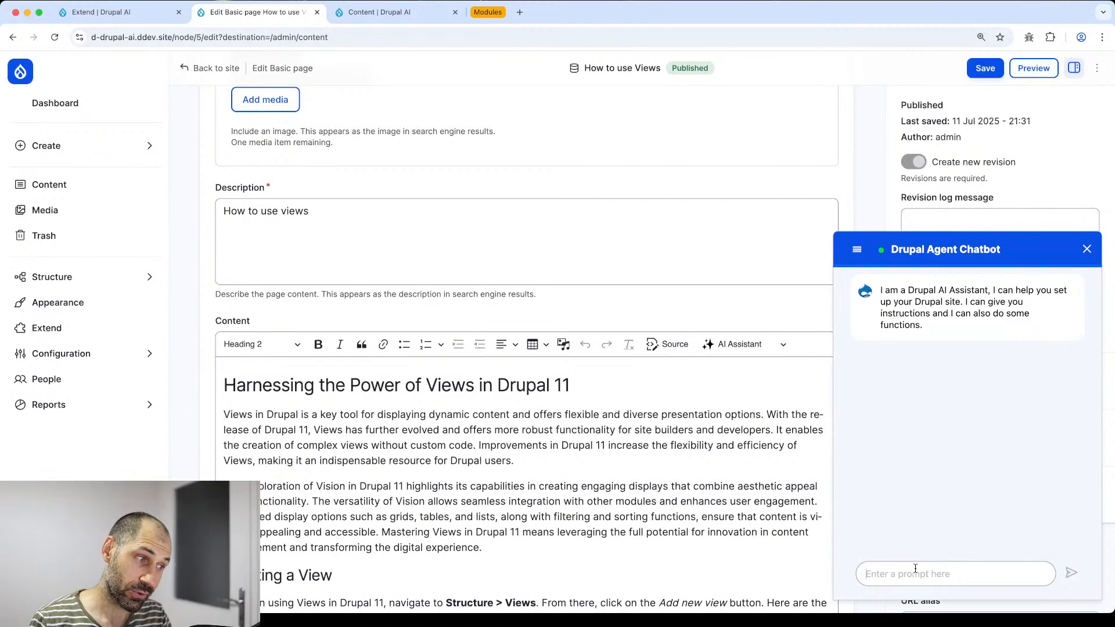
pyautogui.write('Can you create a')
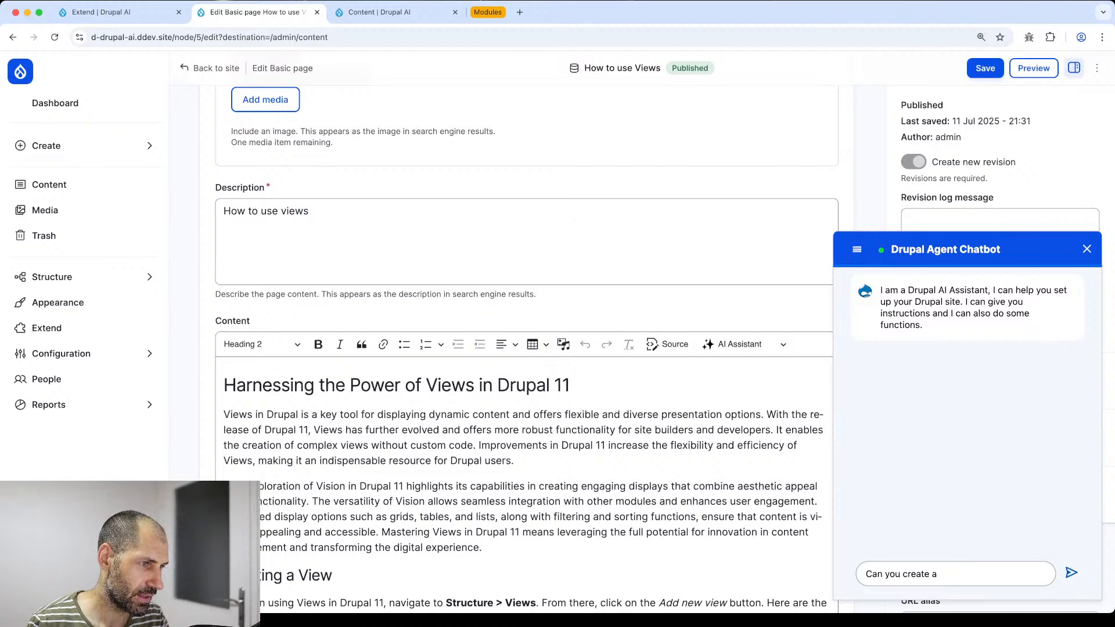
pyautogui.press('BackSpace')
pyautogui.press('BackSpace')
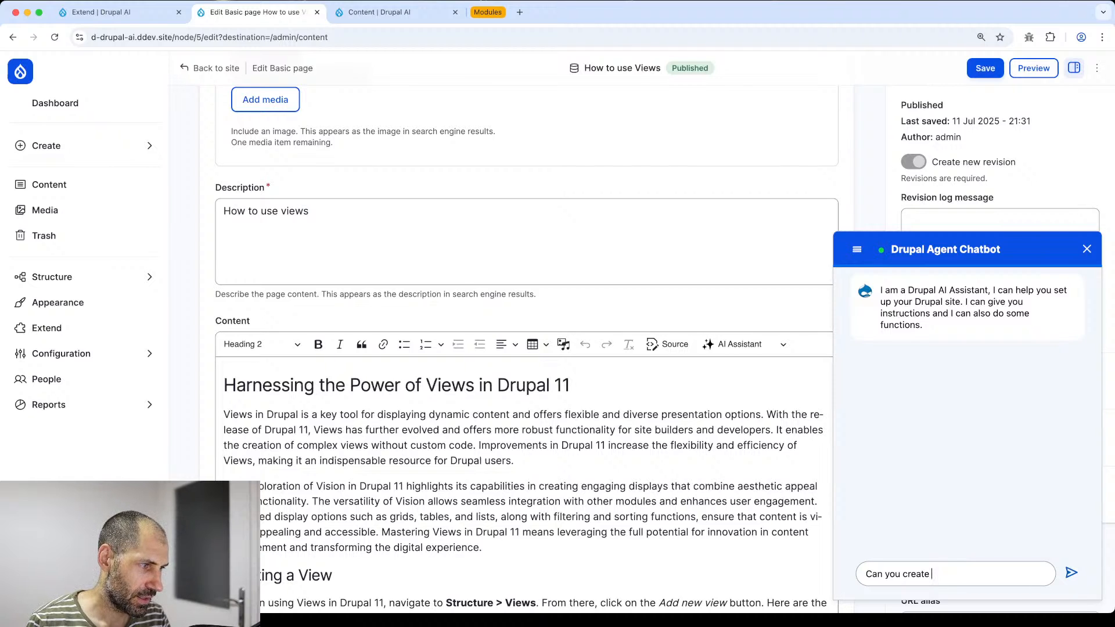
pyautogui.write('a field on the "B')
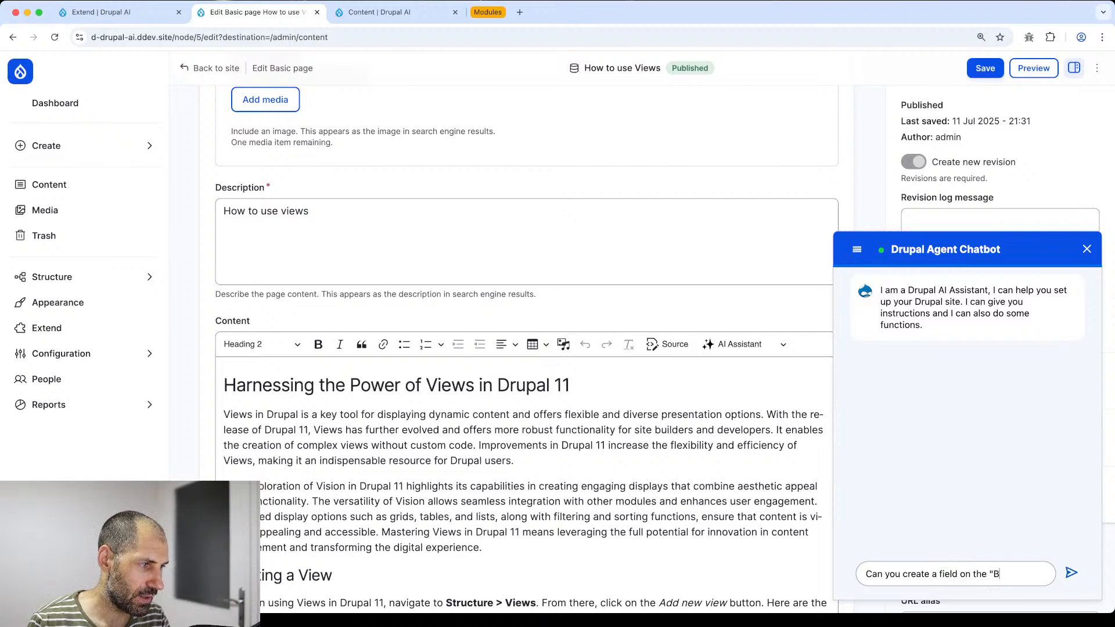
pyautogui.write('asic pag')
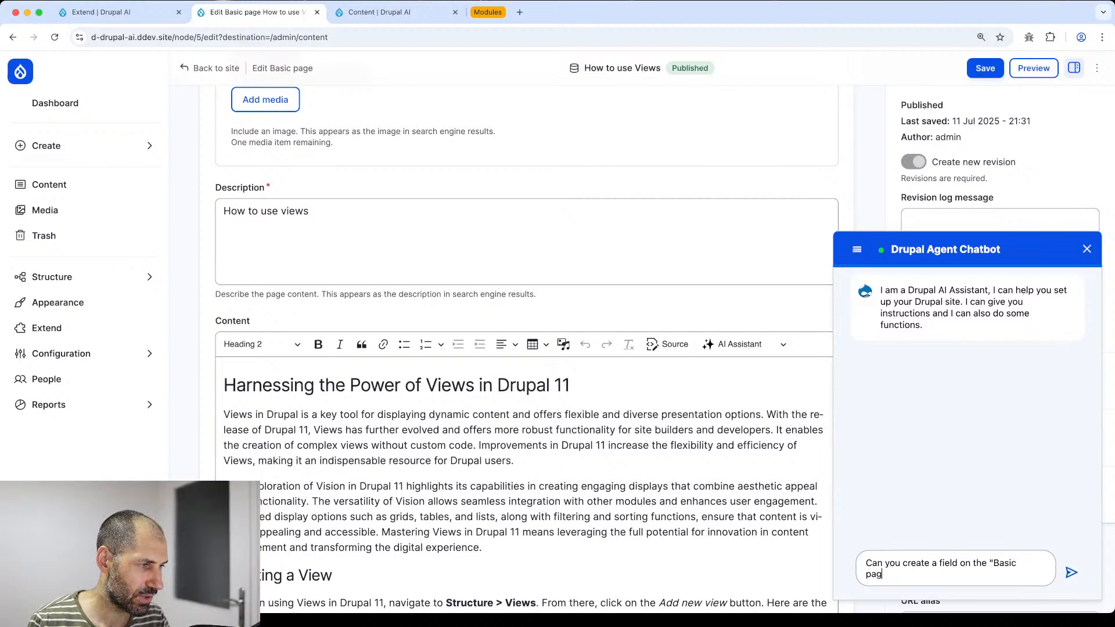
pyautogui.write('e" content type c')
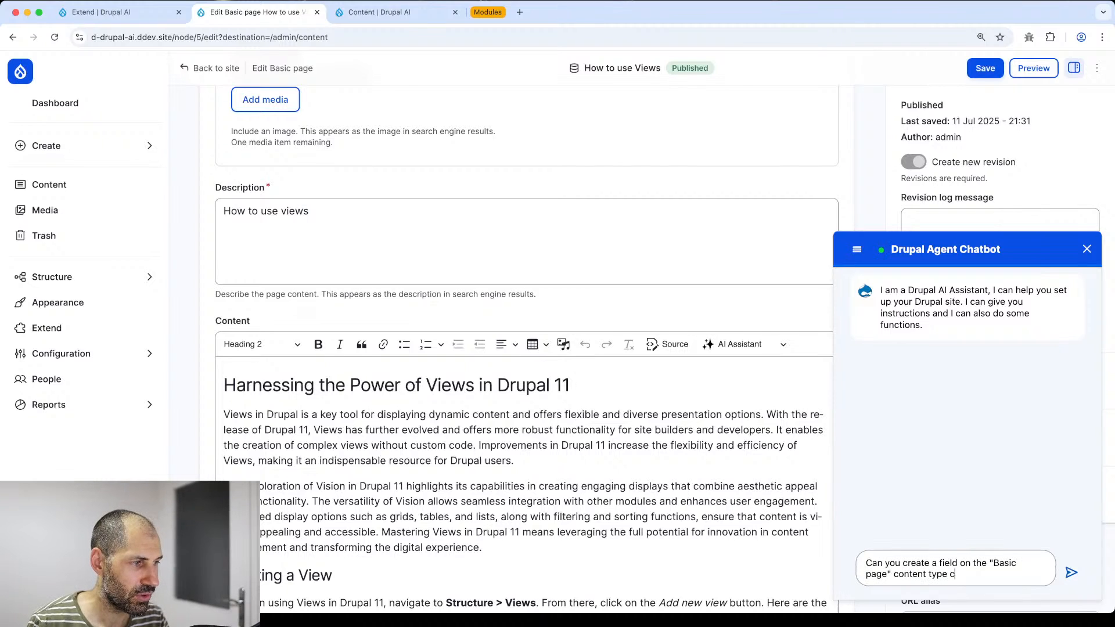
pyautogui.write('alled "Soci')
pyautogui.press('BackSpace')
pyautogui.press('BackSpace')
pyautogui.press('BackSpace')
pyautogui.press('BackSpace')
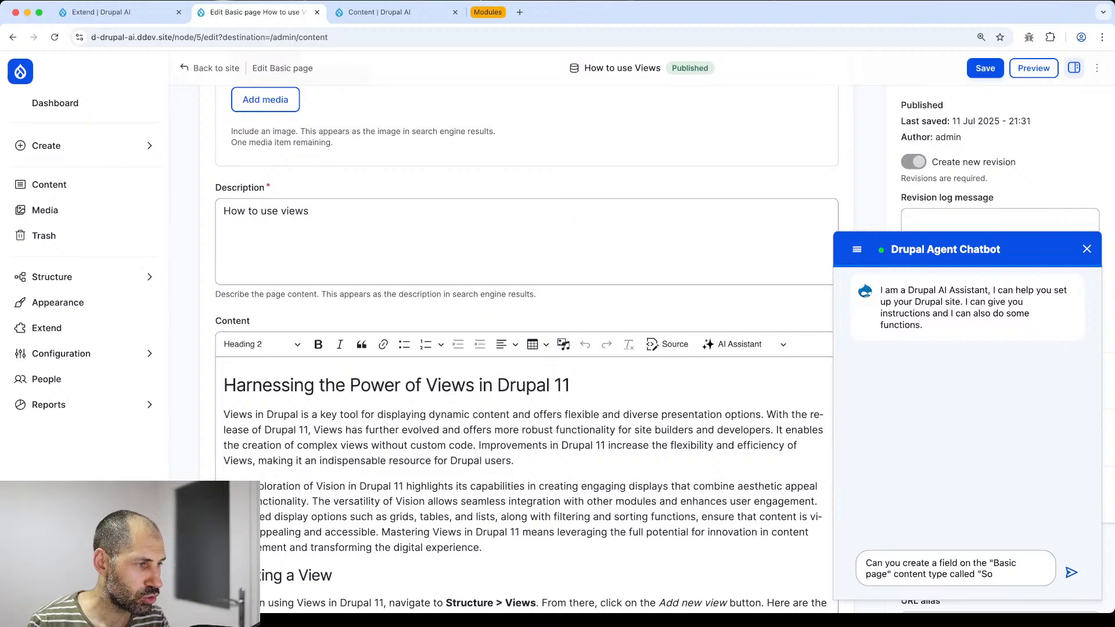
pyautogui.write('Social su')
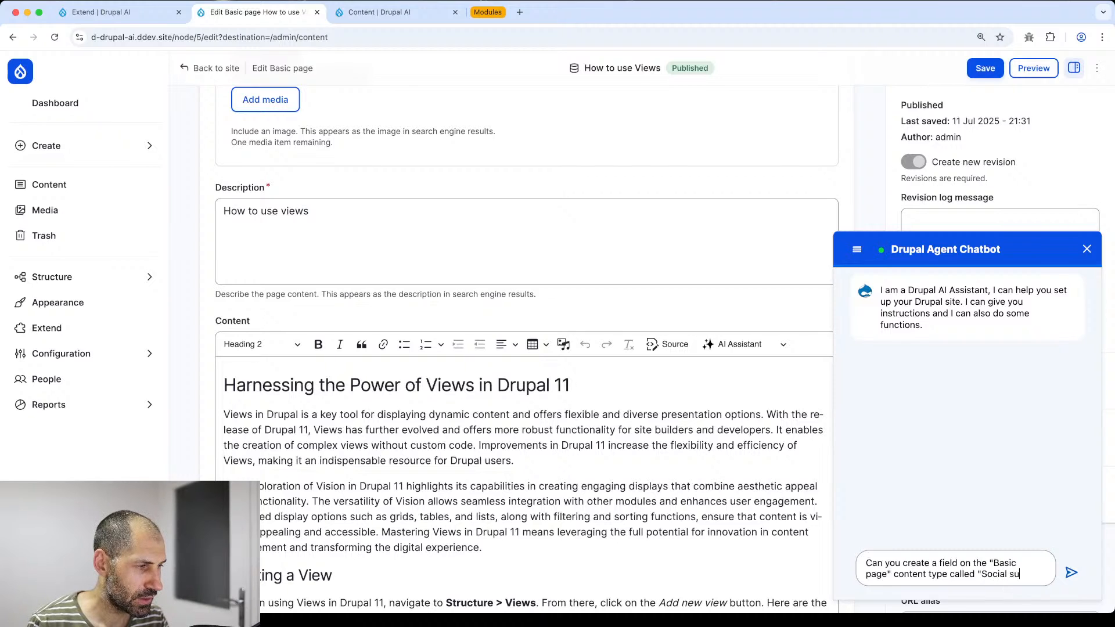
pyautogui.write('mmary" it ')
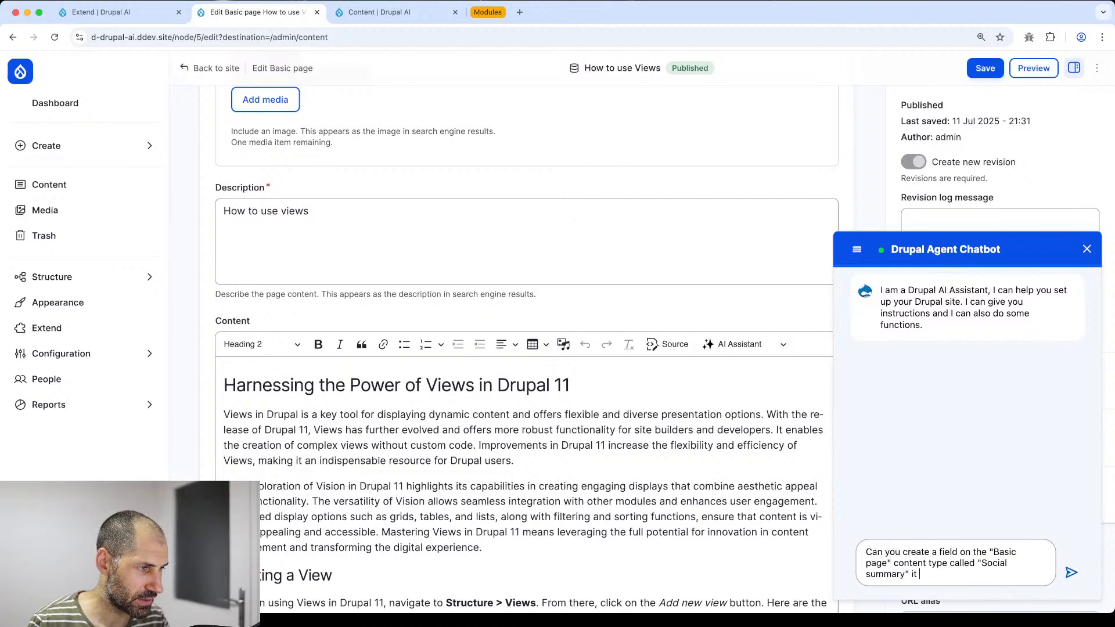
pyautogui.write('should be a')
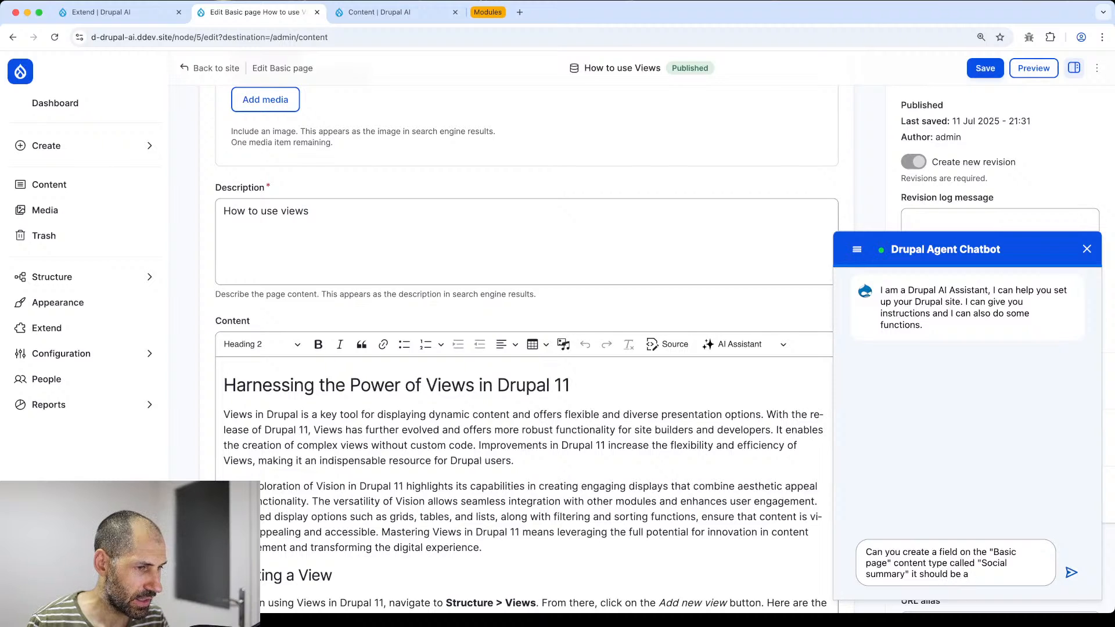
pyautogui.write(' formatted long')
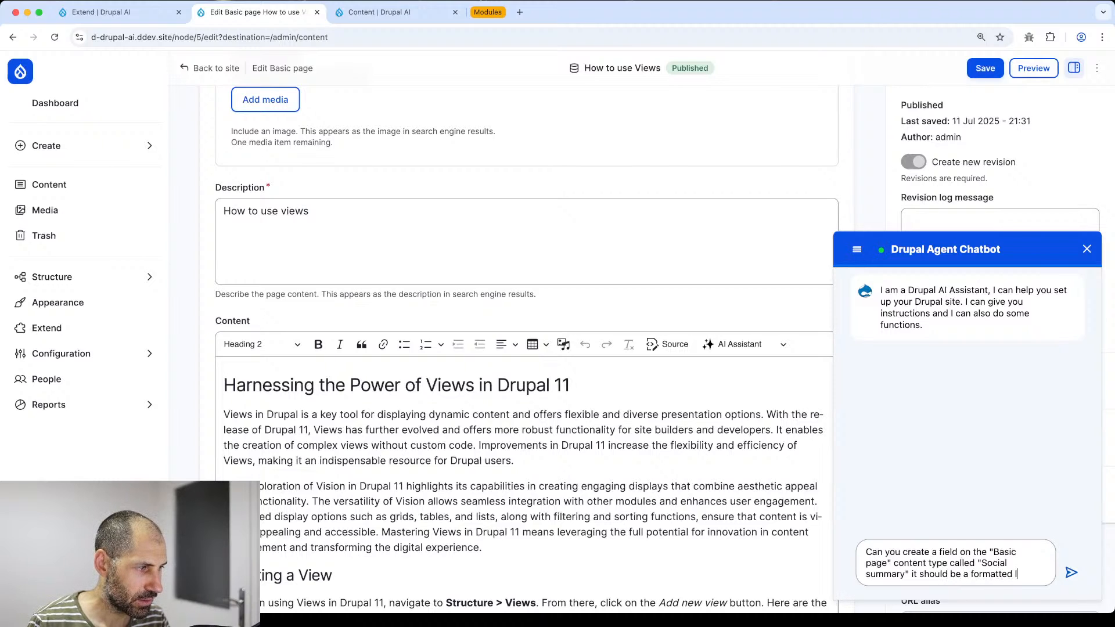
pyautogui.write(' text field')
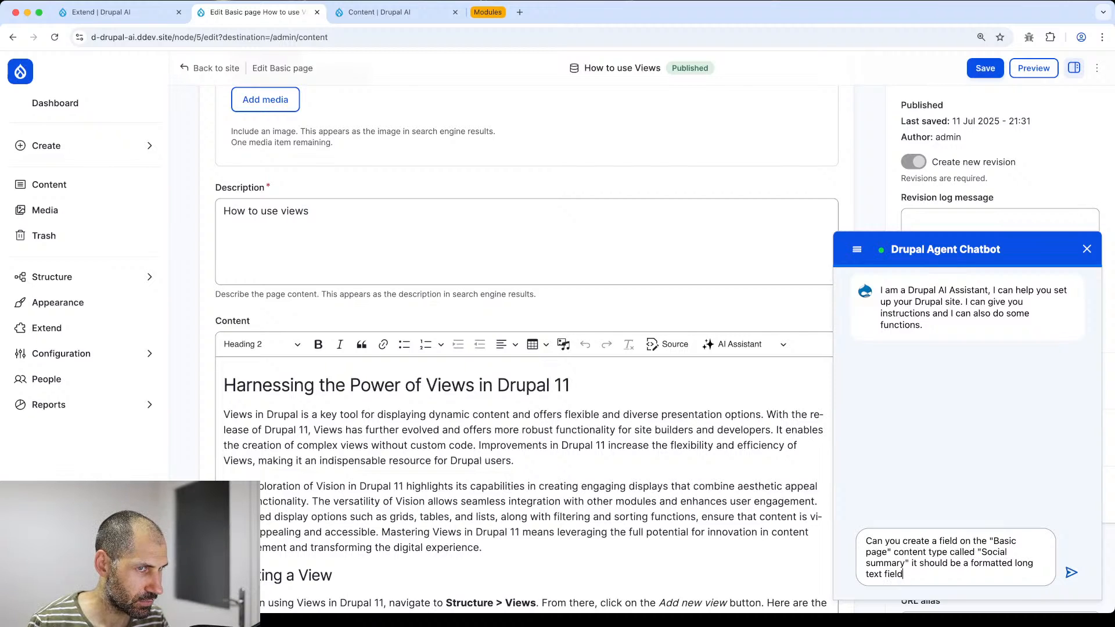
pyautogui.press('Return')
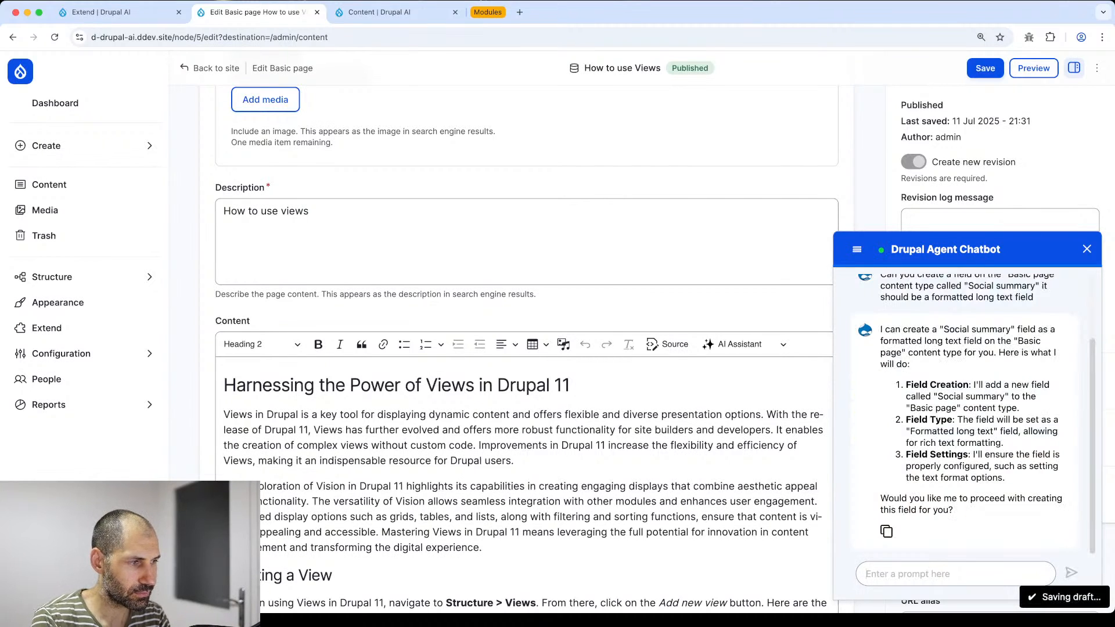
# - Confirm with 'proceed', check the agent call details, and reload the edit form
pyautogui.write('proceed')
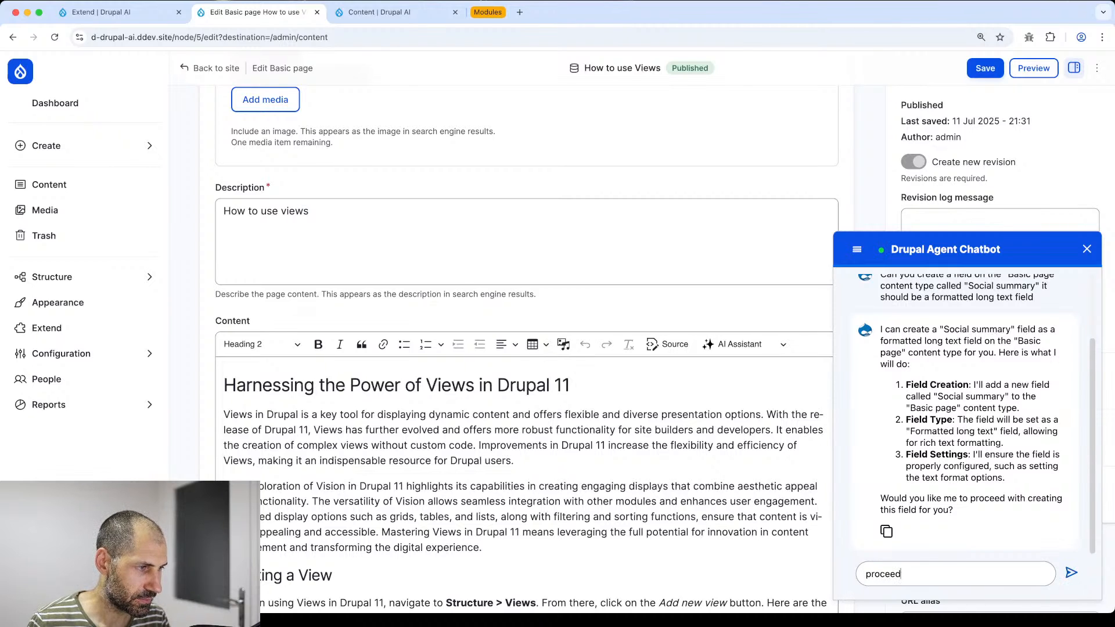
pyautogui.press('Return')
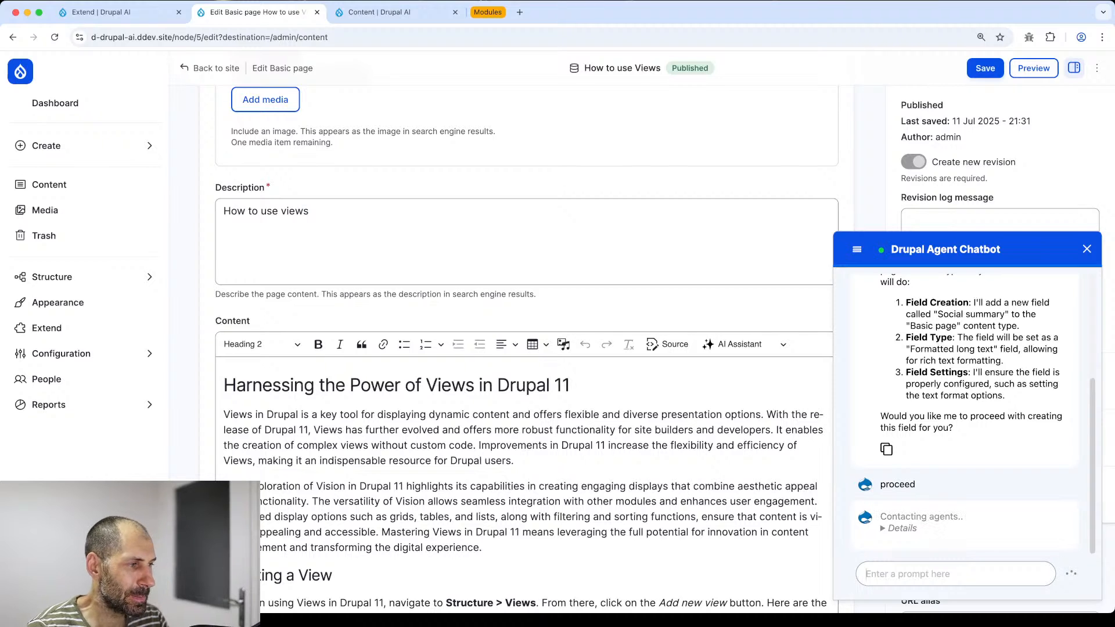
pyautogui.click(891, 528)
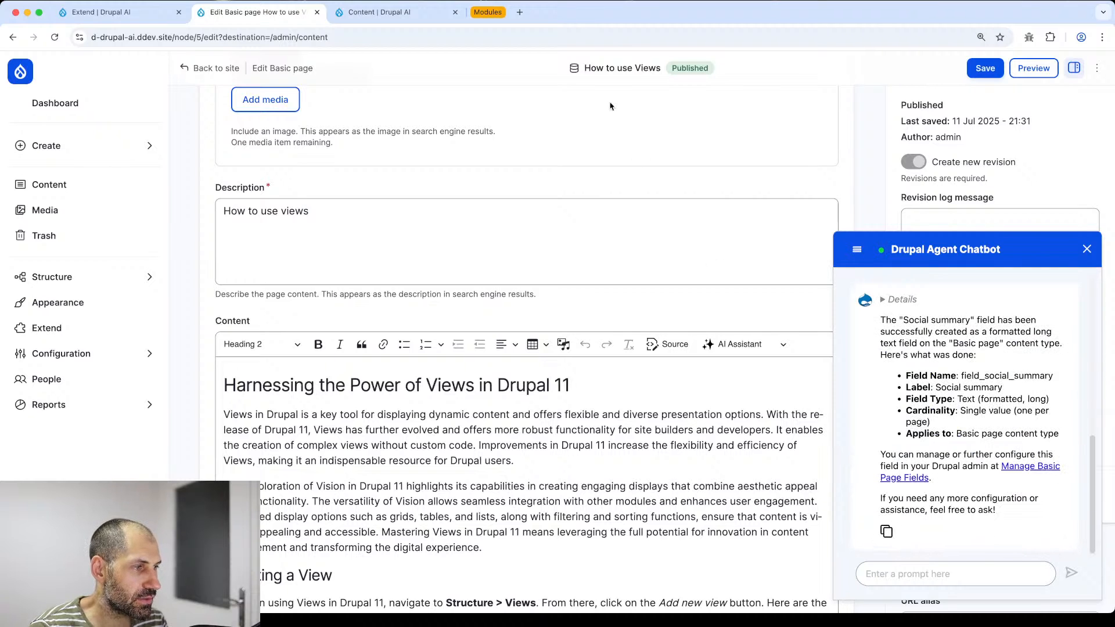
pyautogui.click(528, 37)
pyautogui.press('Return')
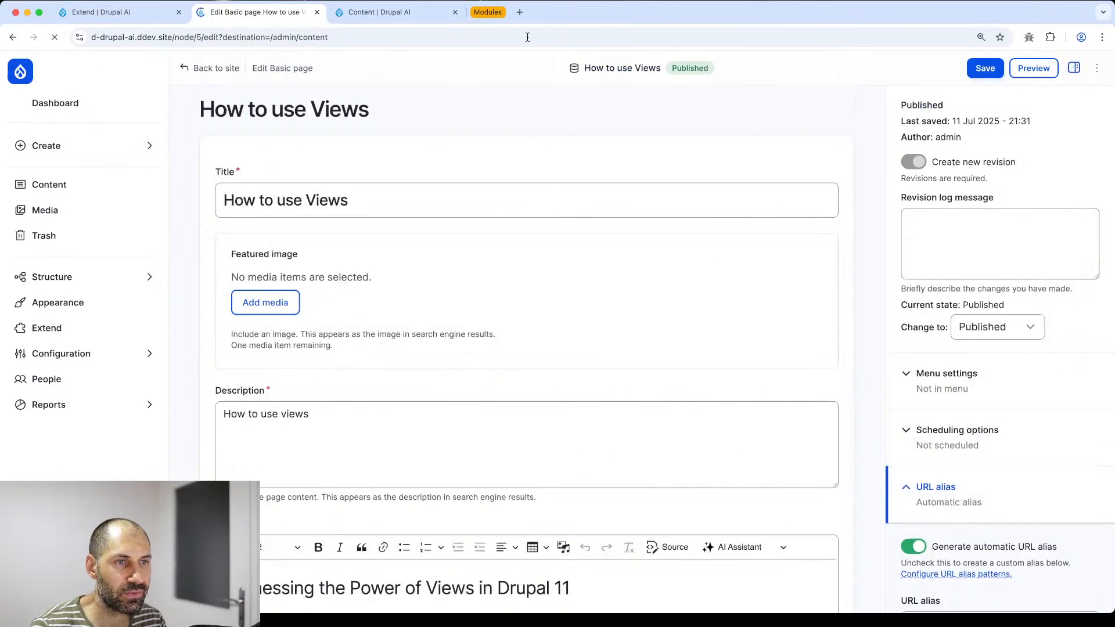
pyautogui.scroll(-8, 572, 276)
pyautogui.scroll(-10, 572, 276)
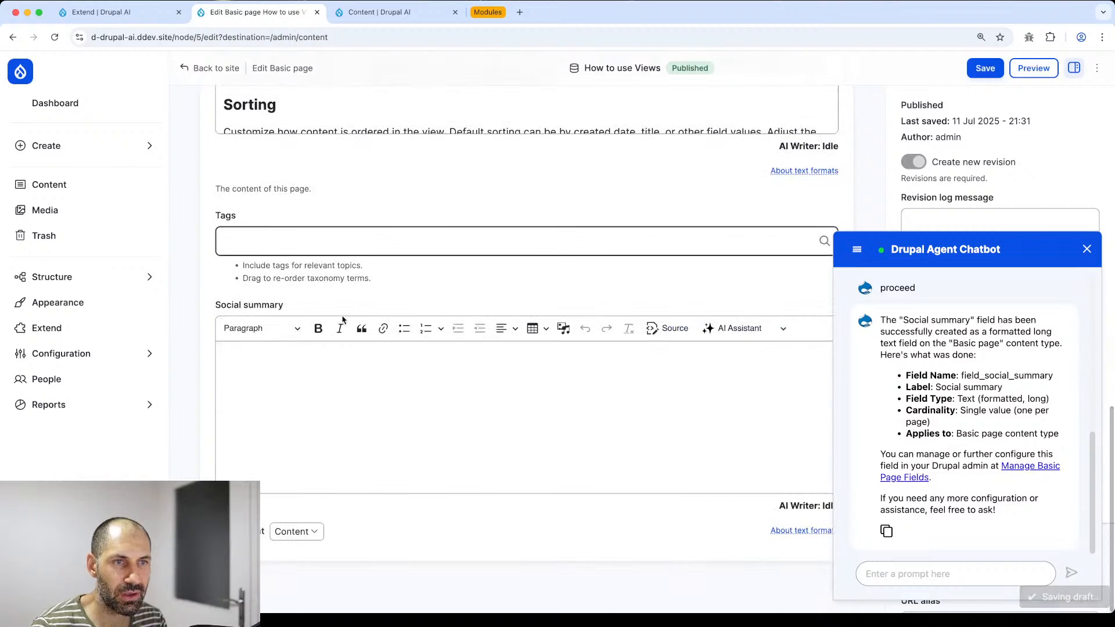
# - Ask the chatbot to move the 'Social summary' widget above 'Content', then confirm with 'Proceed'
pyautogui.click(904, 576)
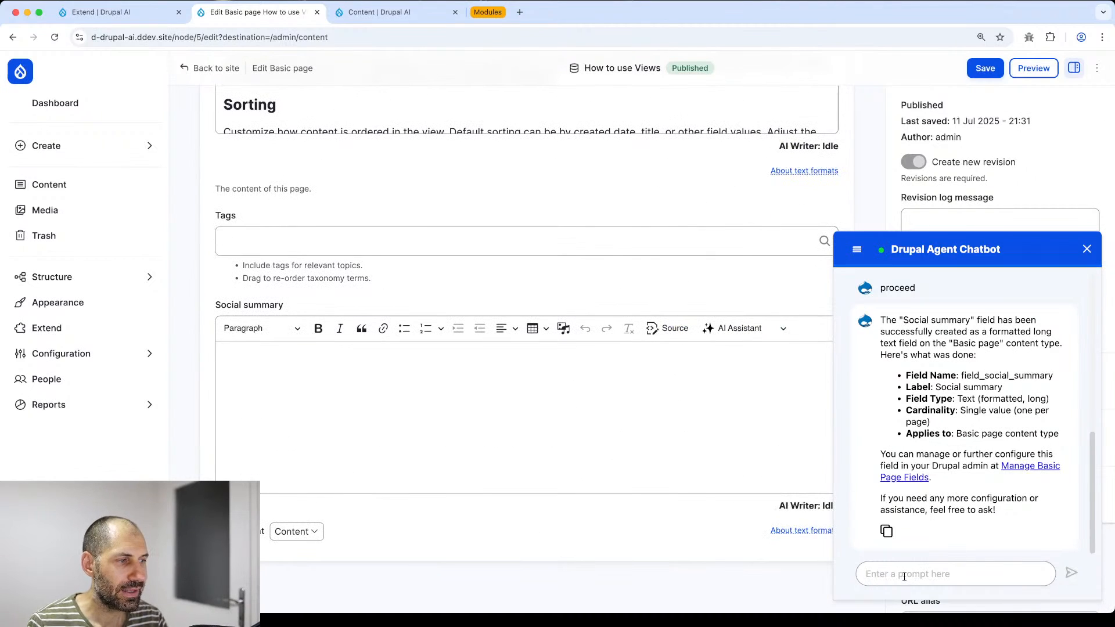
pyautogui.write('ras')
pyautogui.press('BackSpace')
pyautogui.press('BackSpace')
pyautogui.write('can you mevo')
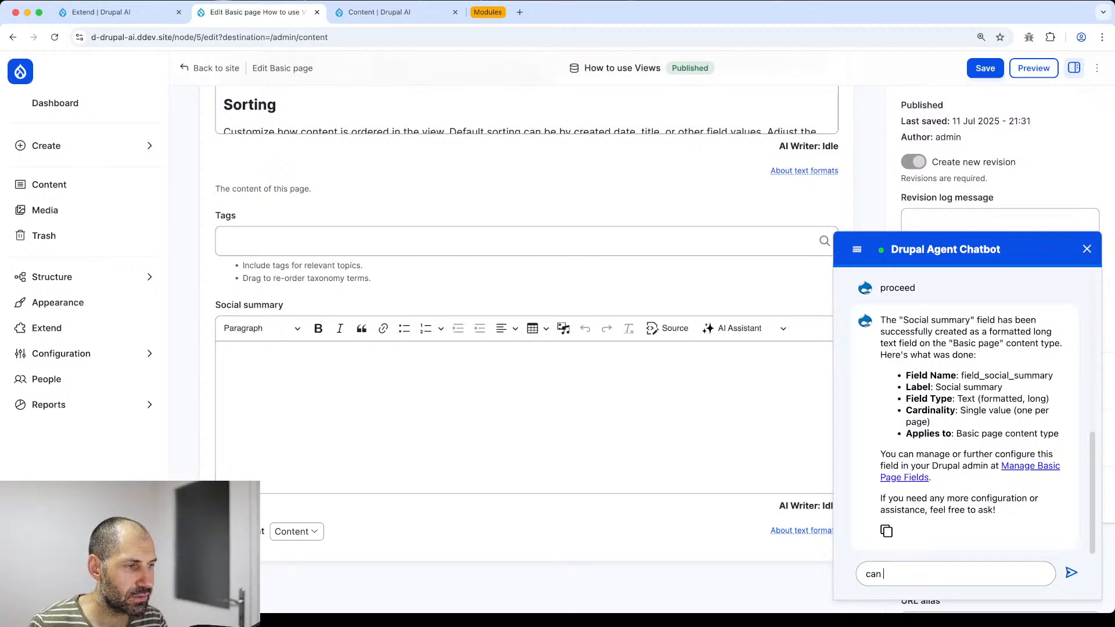
pyautogui.press('BackSpace')
pyautogui.press('BackSpace')
pyautogui.press('BackSpace')
pyautogui.press('BackSpace')
pyautogui.write('move')
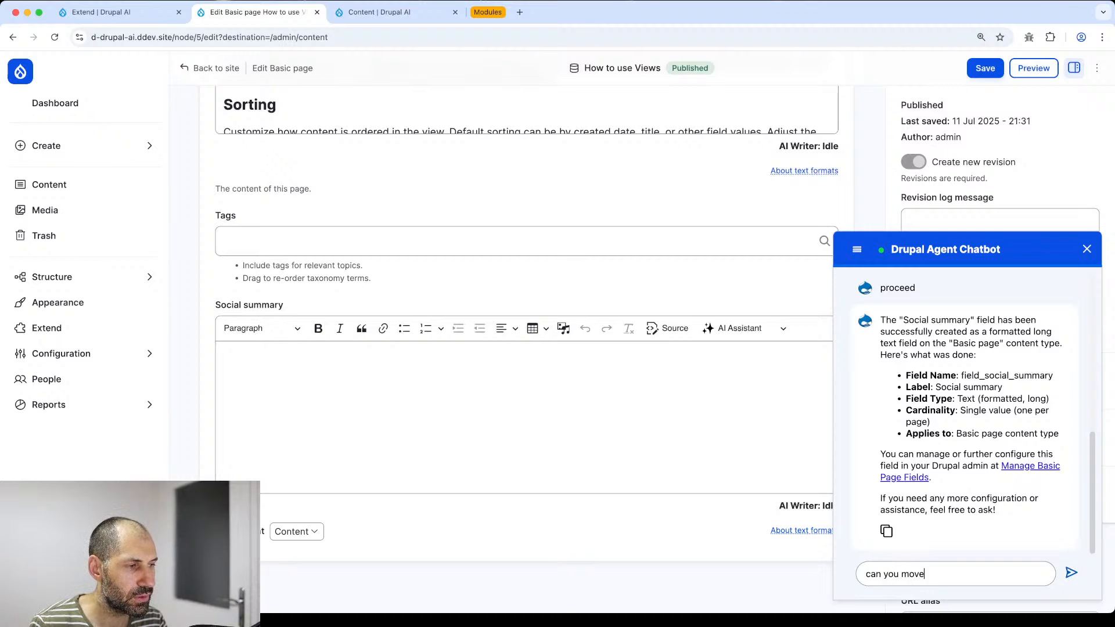
pyautogui.write(' the "S')
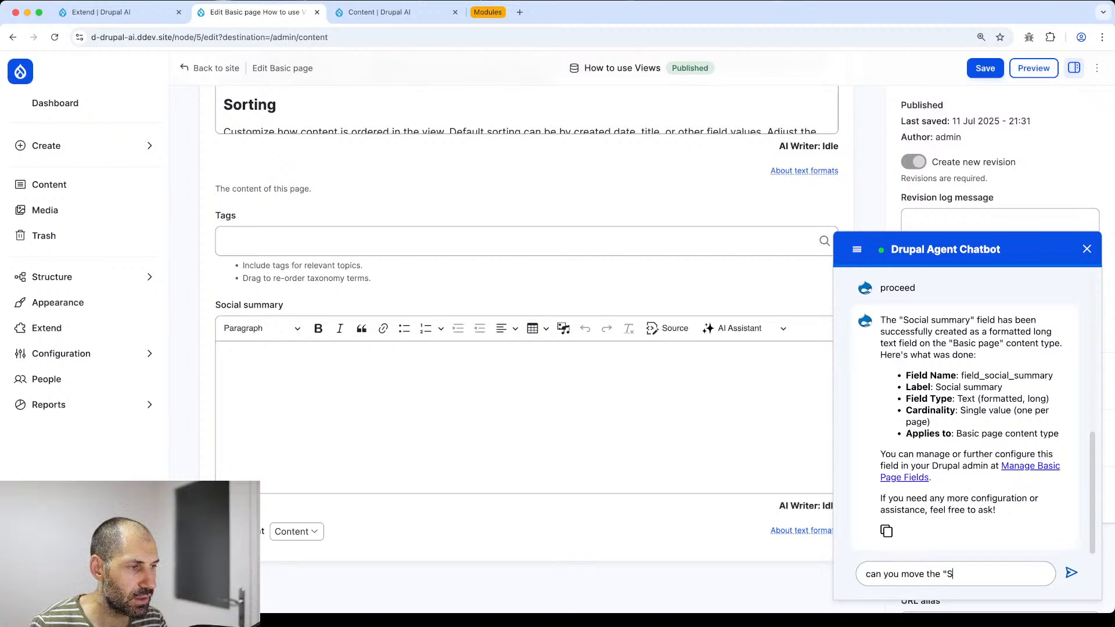
pyautogui.write('ocial ')
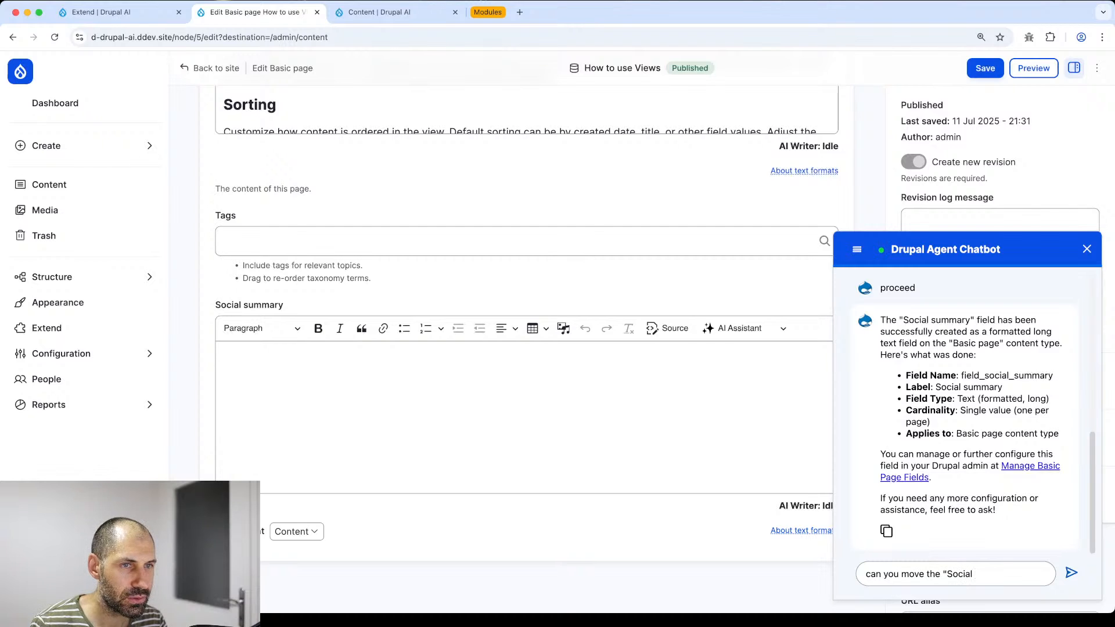
pyautogui.write('summary" widget')
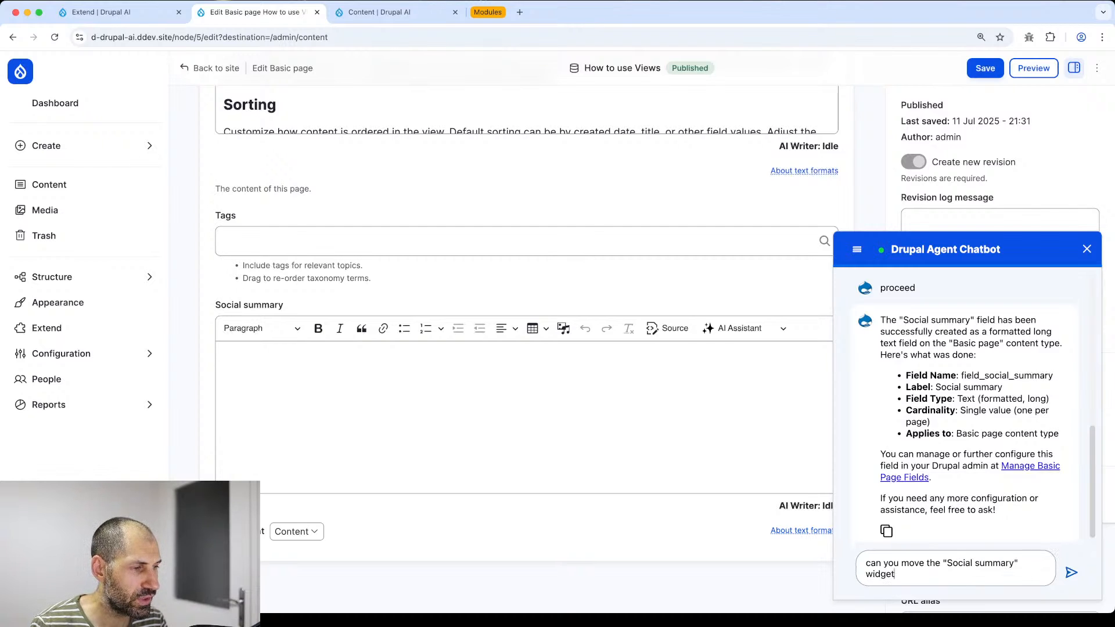
pyautogui.write(' above the "C')
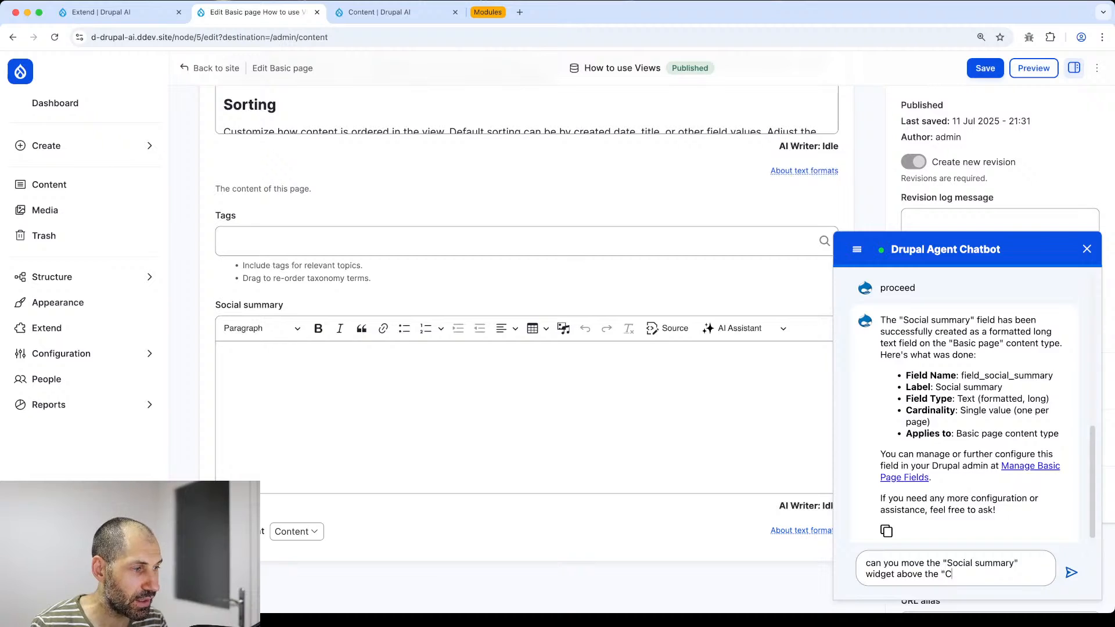
pyautogui.write('ontent" widget')
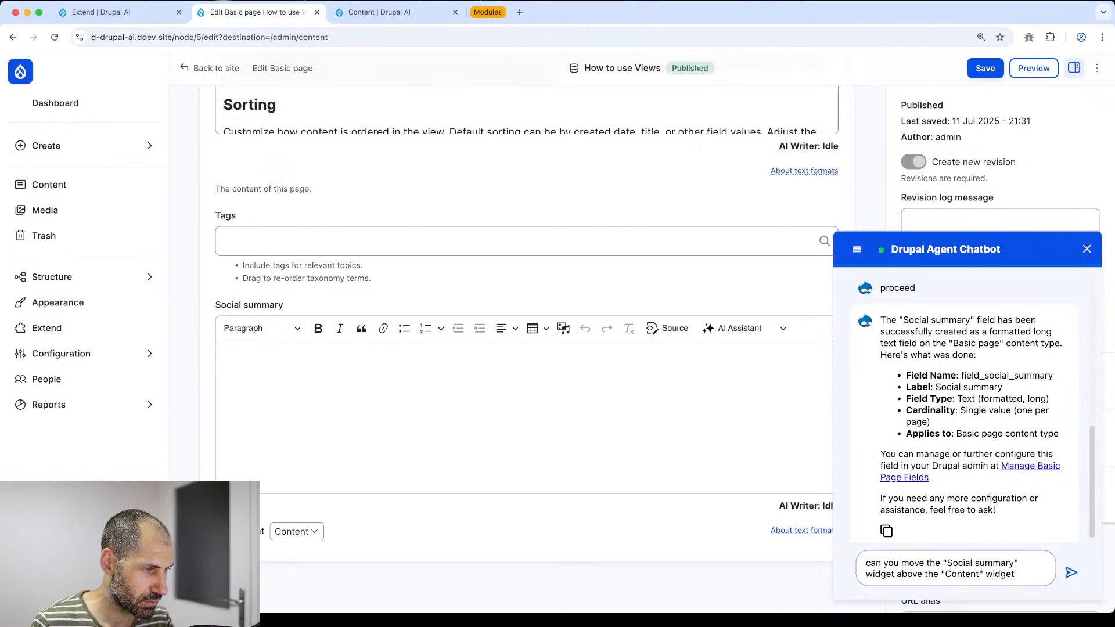
pyautogui.press('Return')
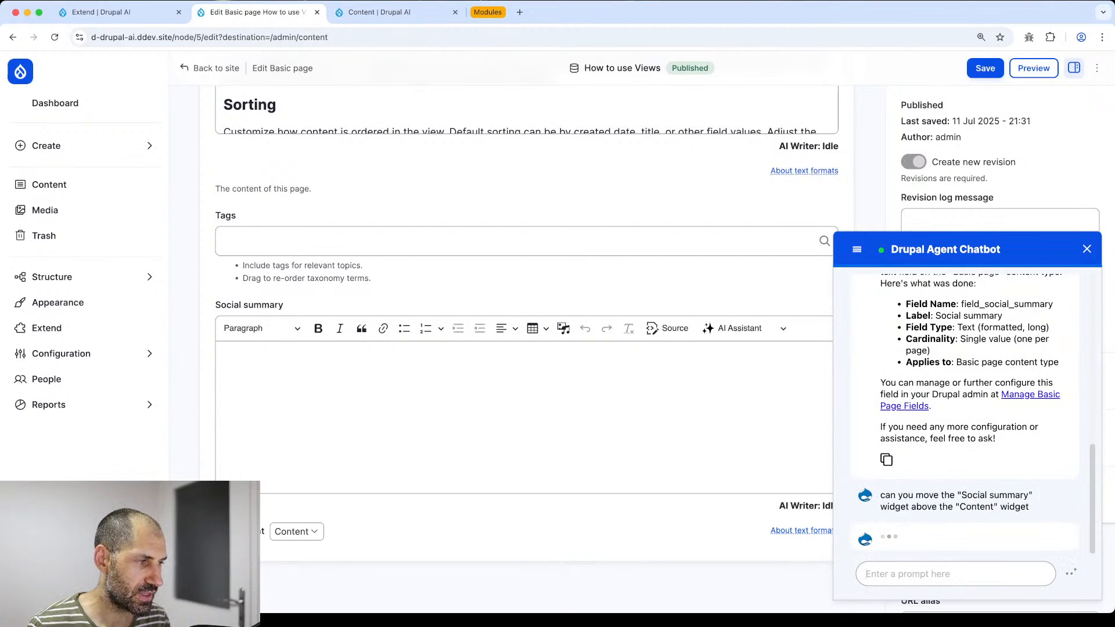
pyautogui.write('Proceed')
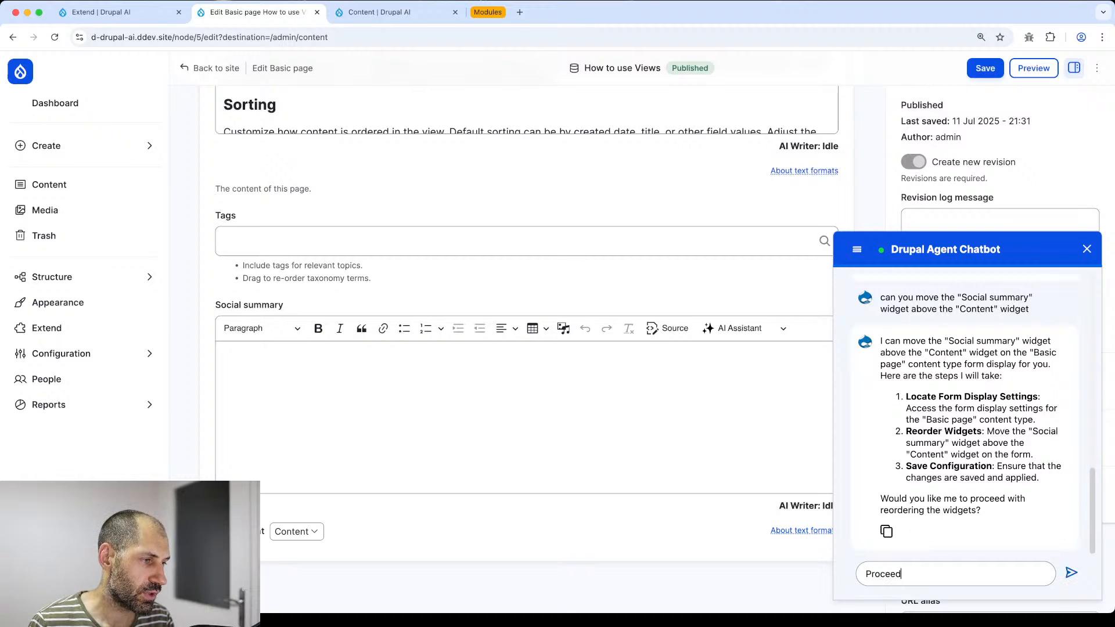
pyautogui.press('Return')
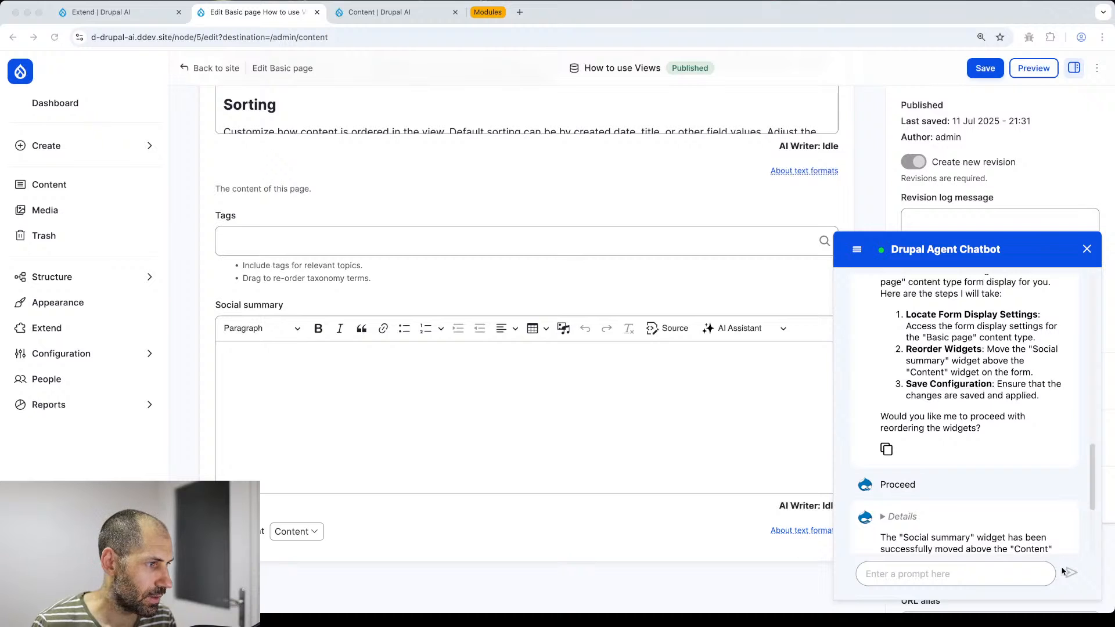
pyautogui.scroll(-3, 1063, 517)
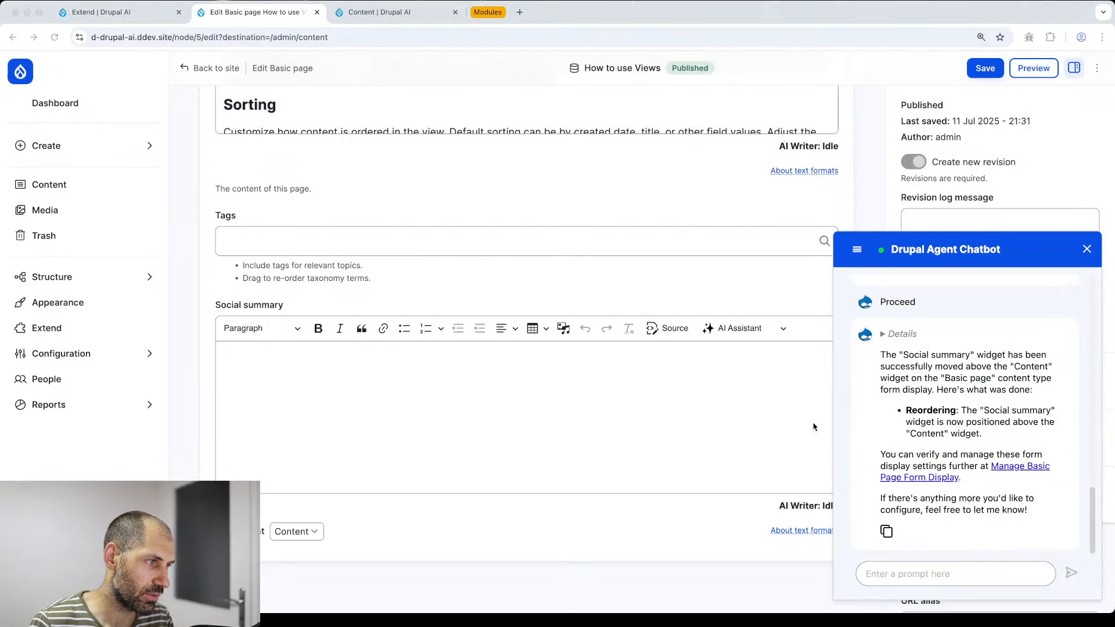
# - Reload the edit form and check Social summary now sits after Featured image, above Description
pyautogui.click(523, 32)
pyautogui.press('Return')
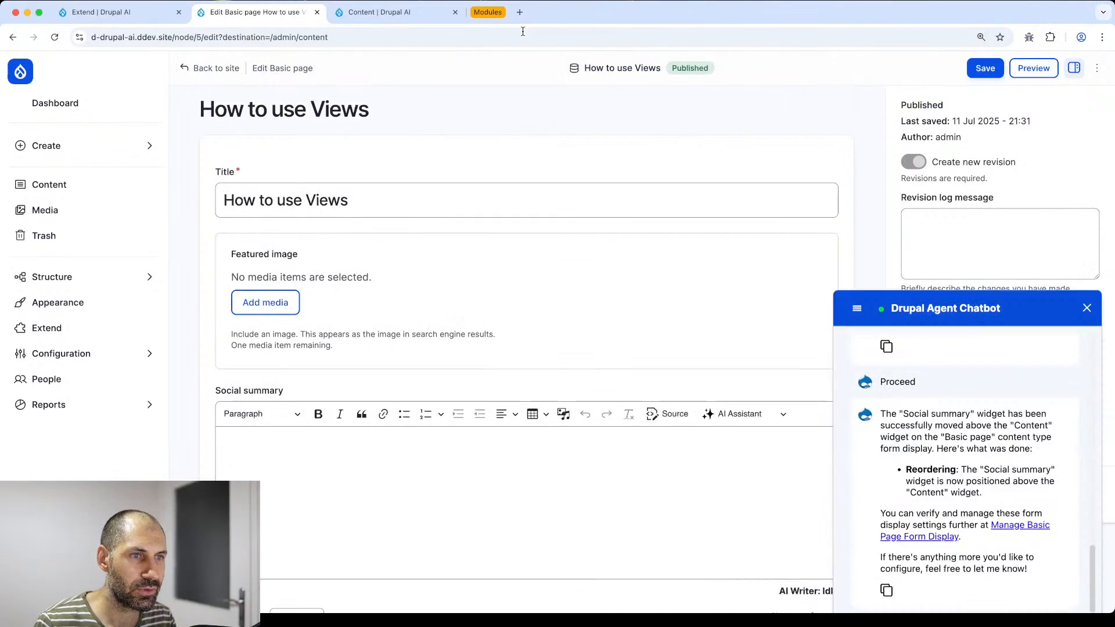
pyautogui.scroll(-4, 443, 336)
pyautogui.click(424, 303)
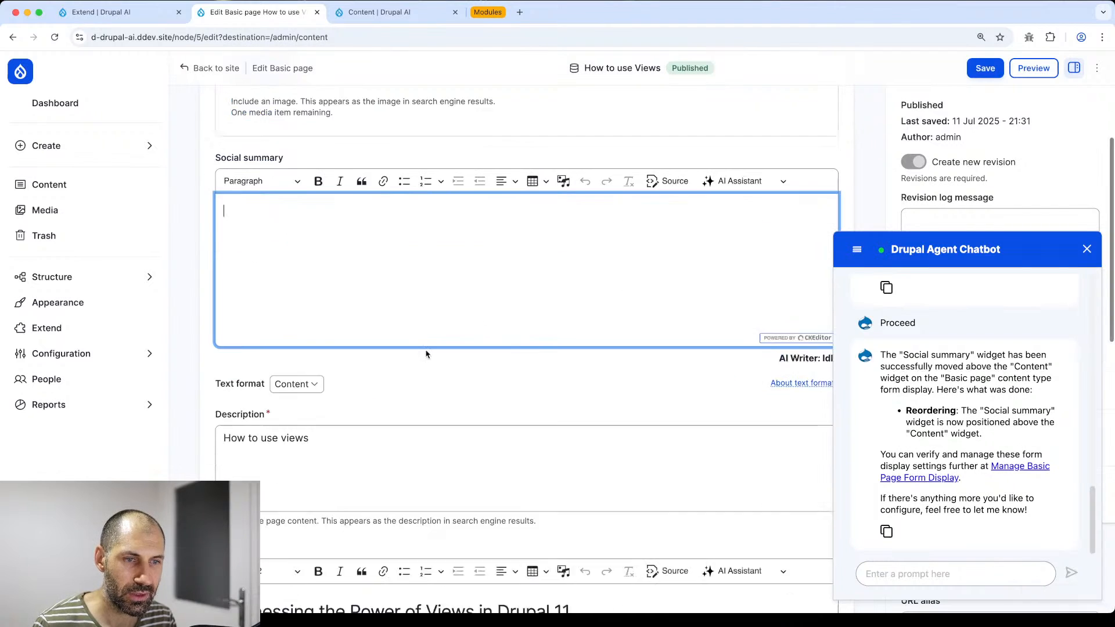
pyautogui.scroll(-1, 426, 354)
pyautogui.click(585, 399)
pyautogui.moveTo(451, 391); pyautogui.dragTo(220, 383)
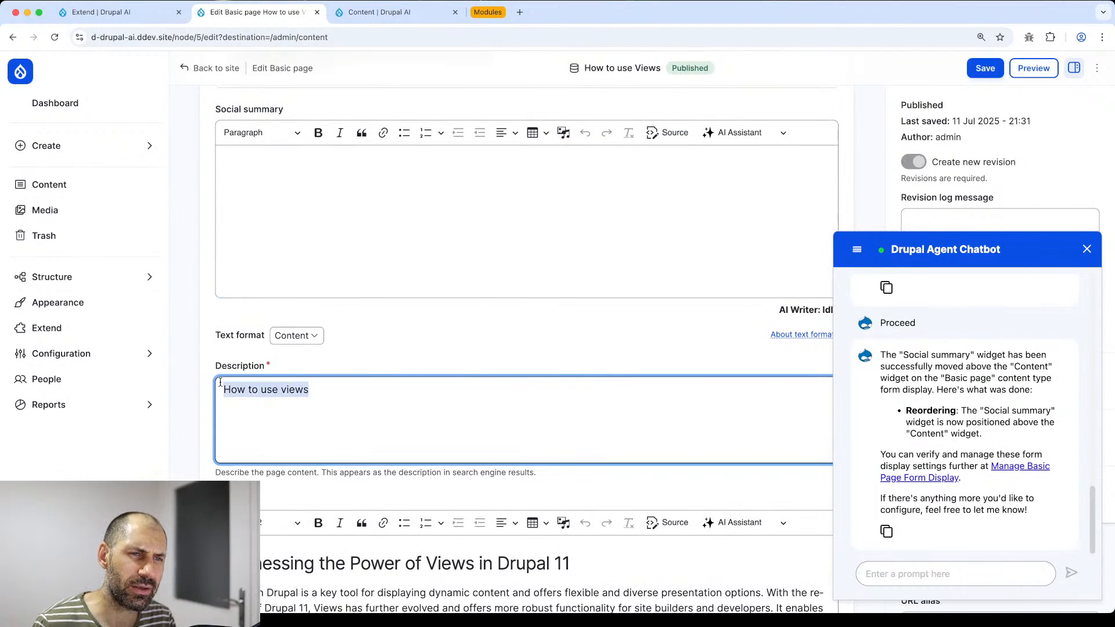
pyautogui.click(271, 391)
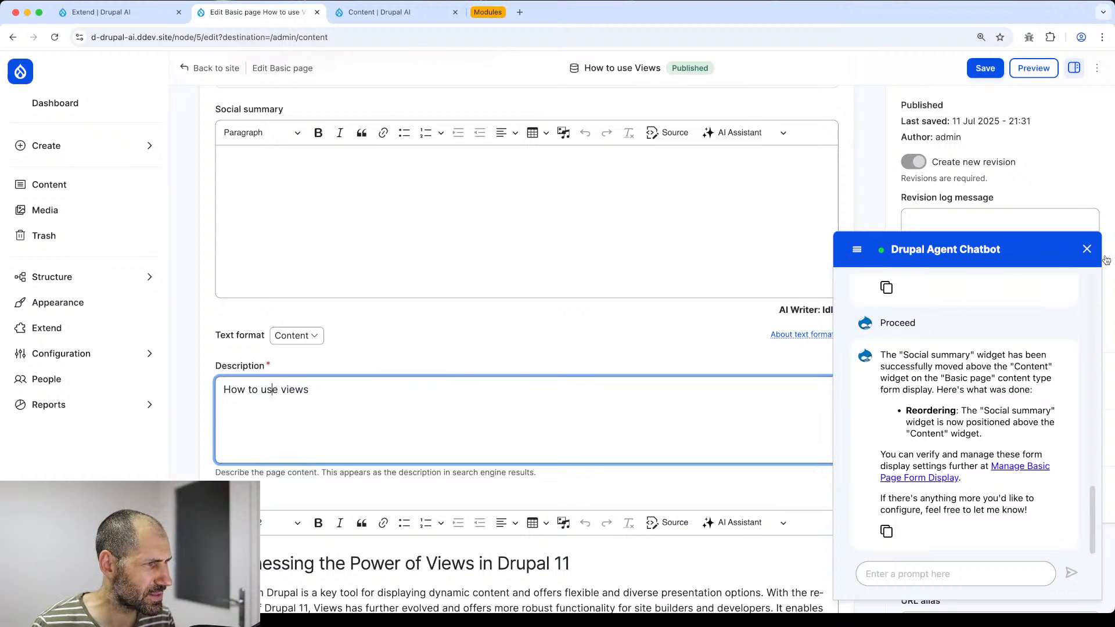
# - Close the chatbot panel and go to Structure in the admin sidebar
pyautogui.click(1087, 249)
pyautogui.scroll(4, 508, 317)
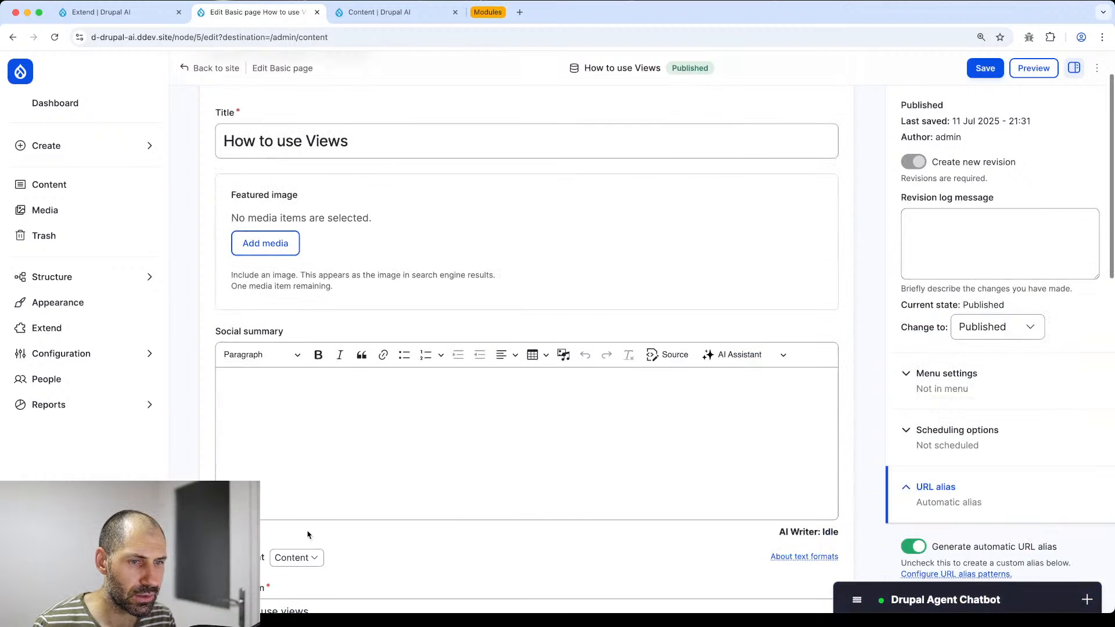
pyautogui.click(86, 280)
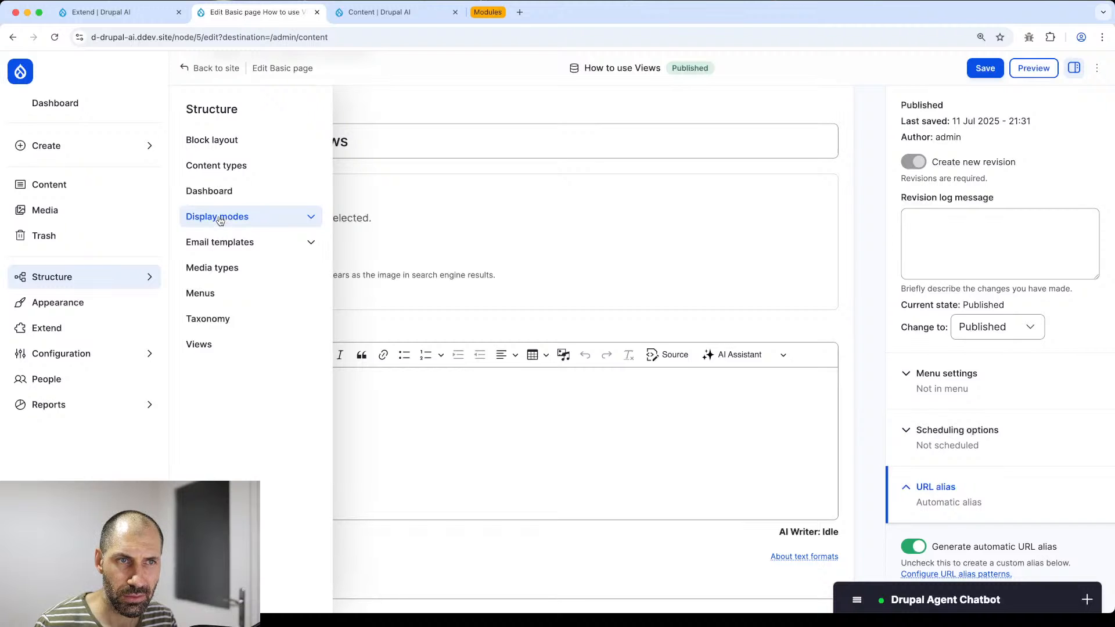
# - Open Basic page's Manage fields via Content types, glance at its form display, then return to Manage fields
pyautogui.keyDown('super'); pyautogui.click(225, 171); pyautogui.keyUp('super')
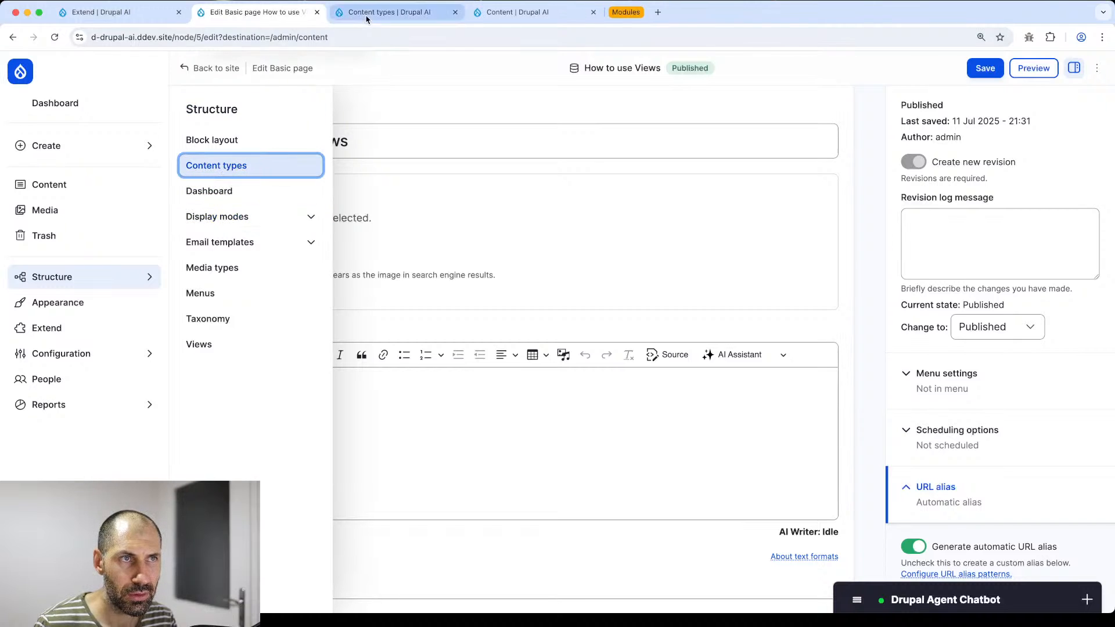
pyautogui.click(367, 17)
pyautogui.click(948, 210)
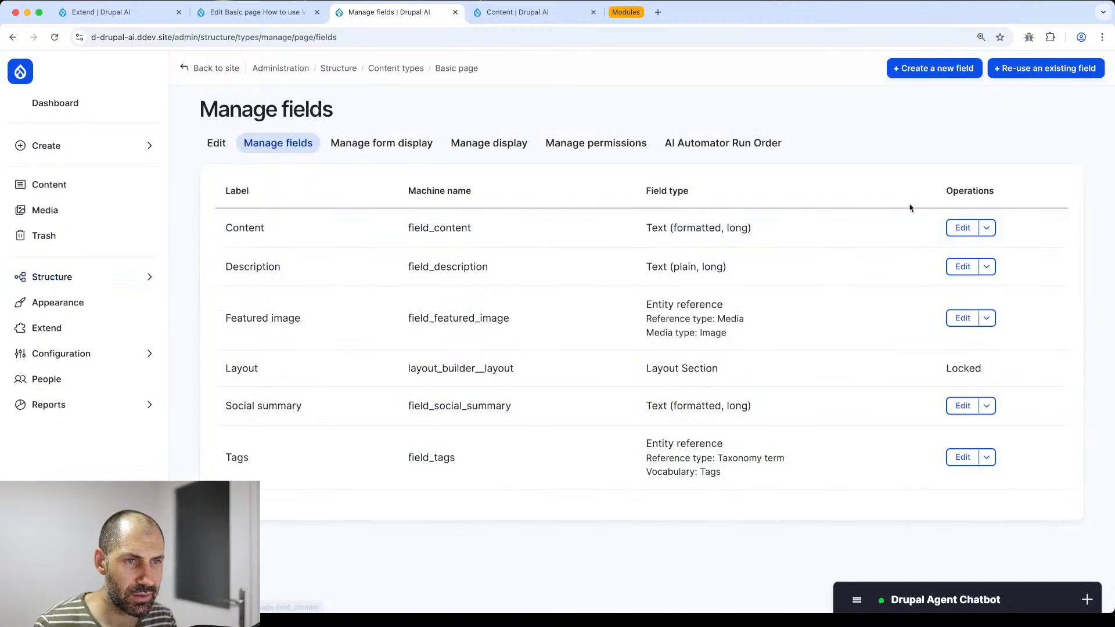
pyautogui.click(371, 153)
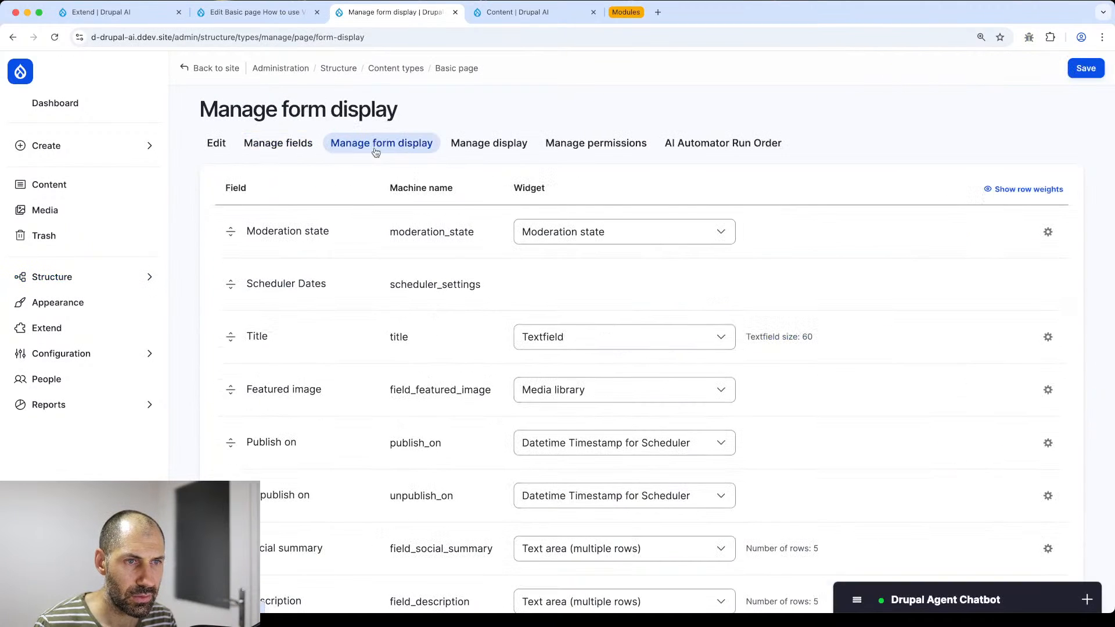
pyautogui.scroll(-5, 307, 425)
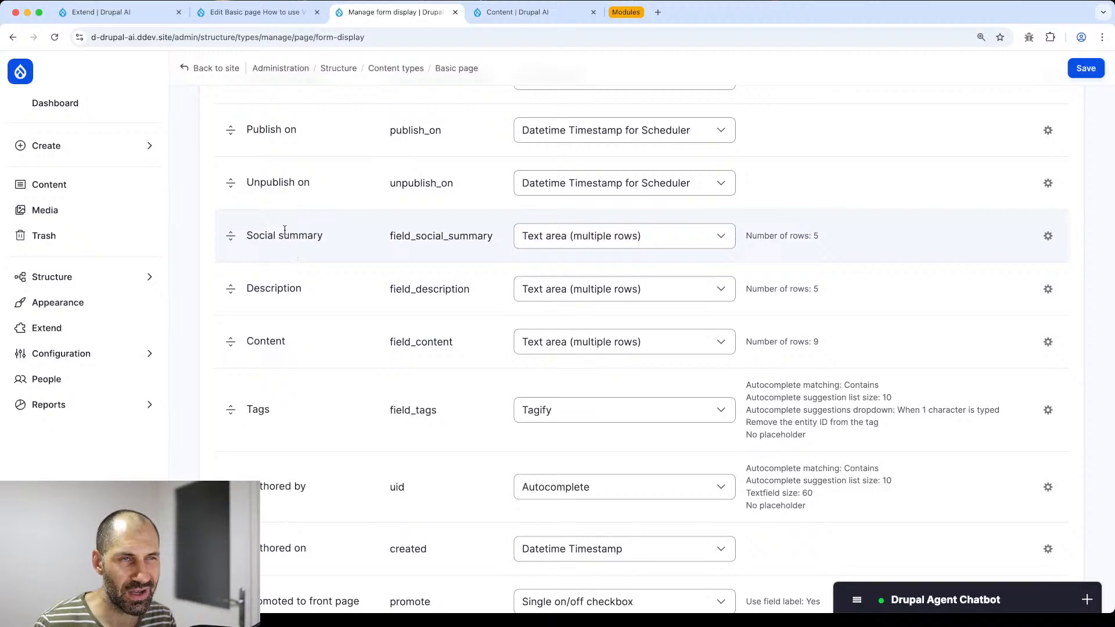
pyautogui.click(288, 11)
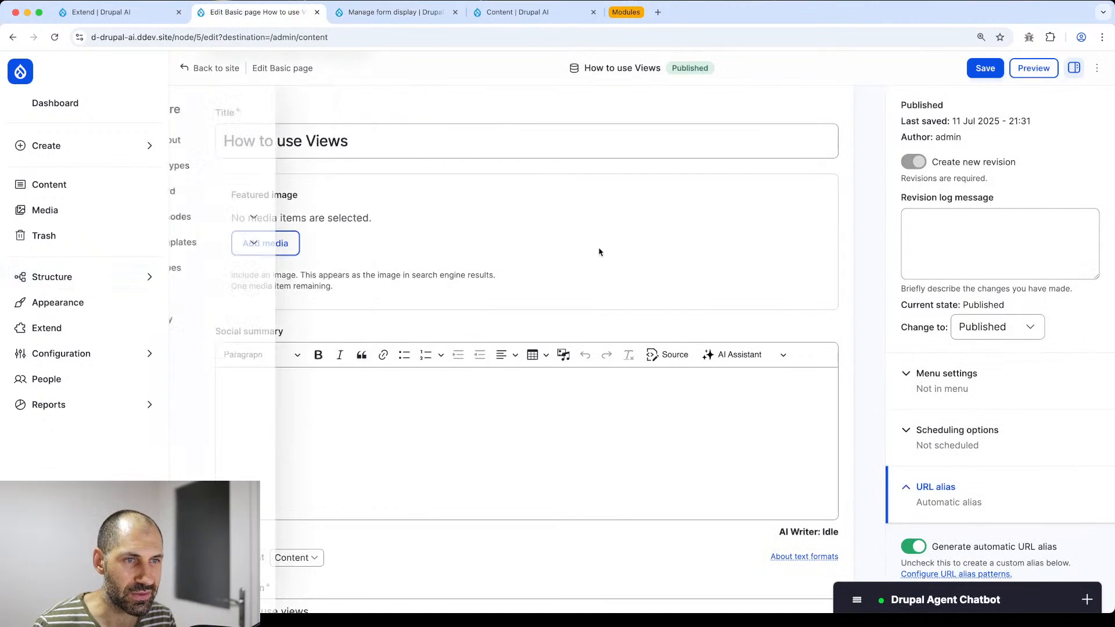
pyautogui.click(395, 12)
pyautogui.scroll(5, 327, 228)
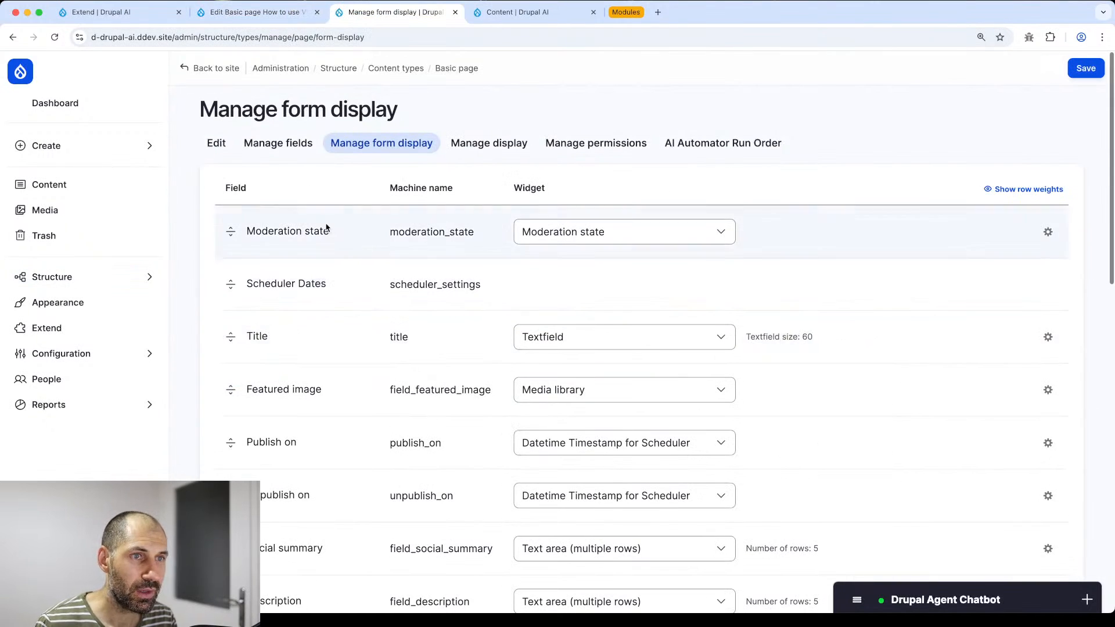
pyautogui.click(278, 143)
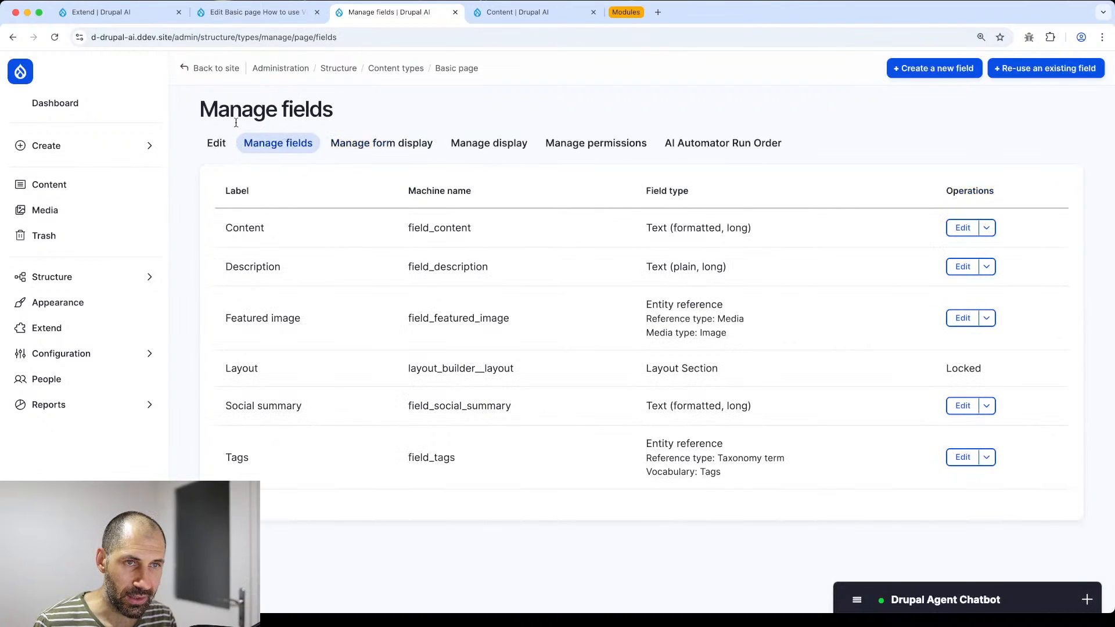
pyautogui.moveTo(112, 277)
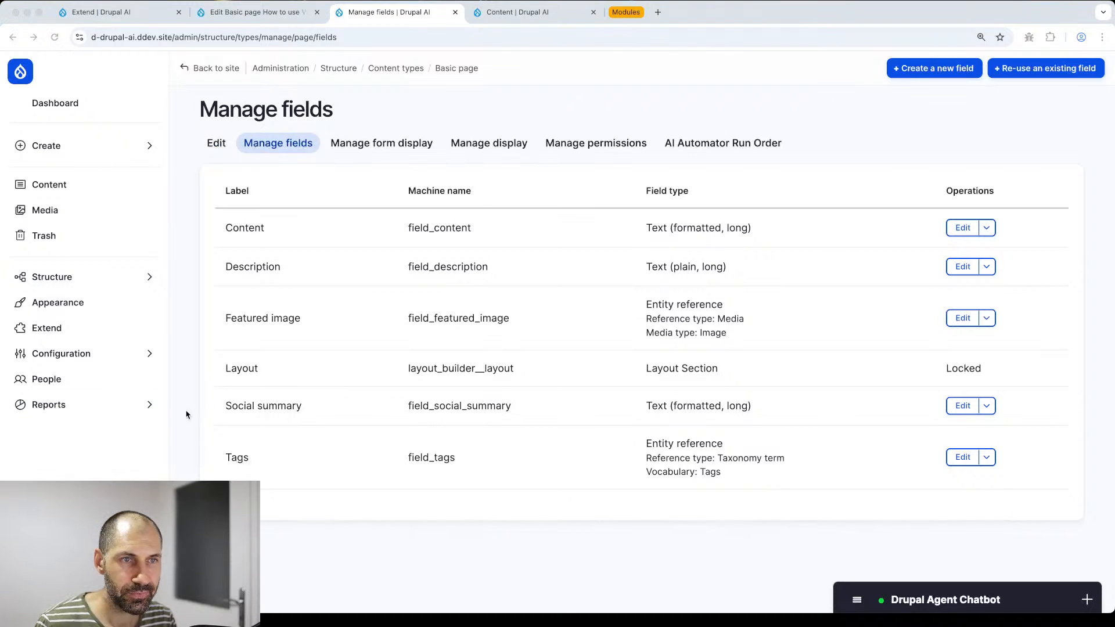
pyautogui.click(361, 432)
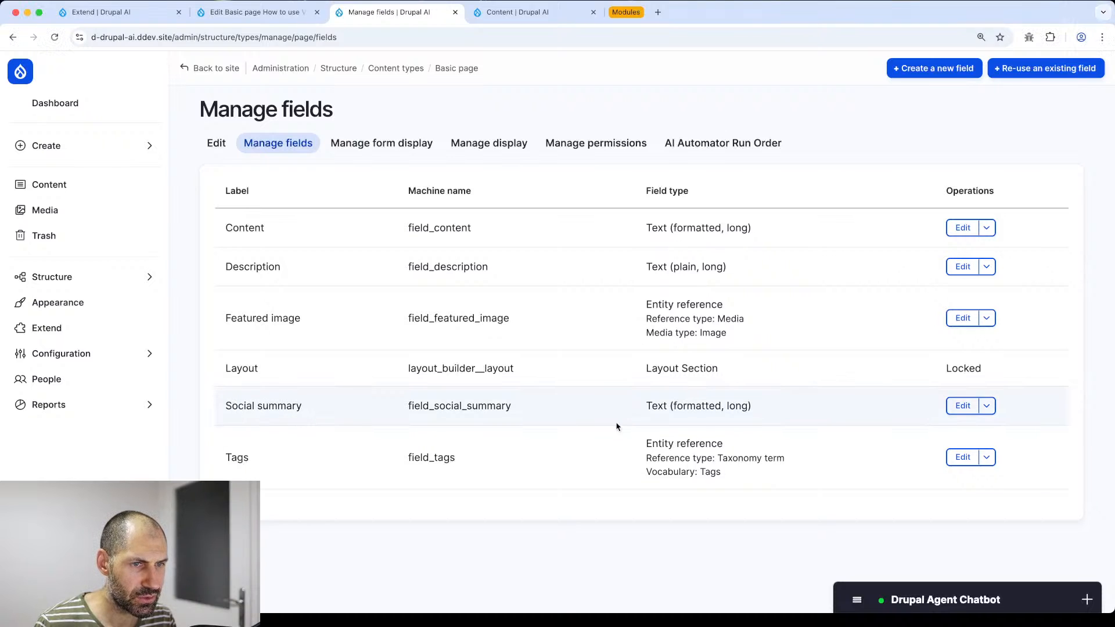
# - Open Social summary's field settings, enable the AI Automator, and choose LLM: Text
pyautogui.click(960, 406)
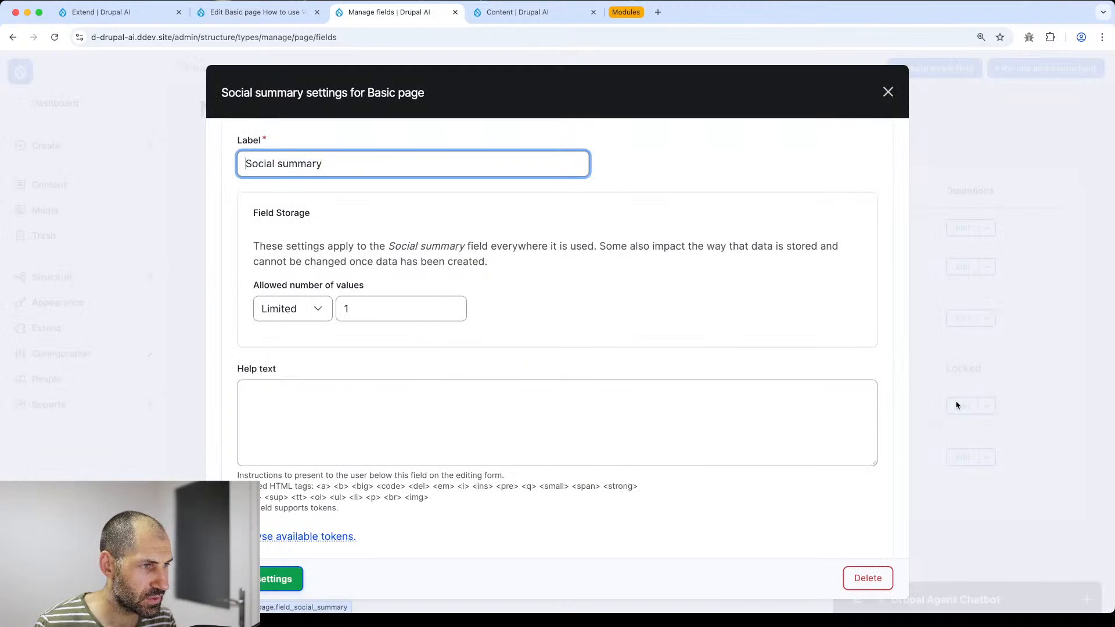
pyautogui.scroll(-5, 276, 370)
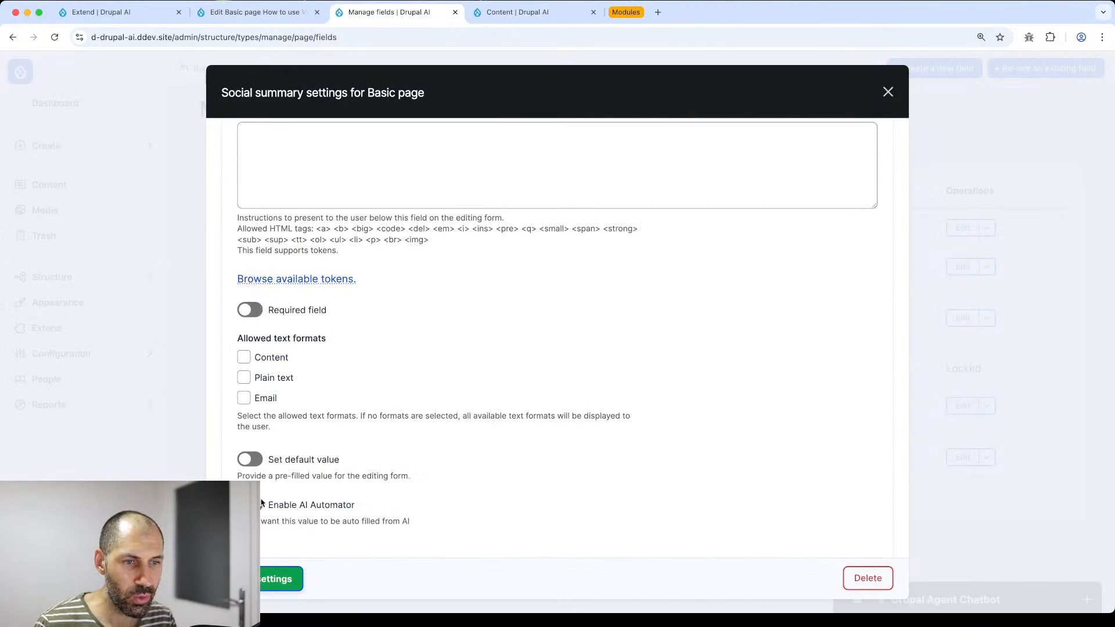
pyautogui.press('super+Tab')
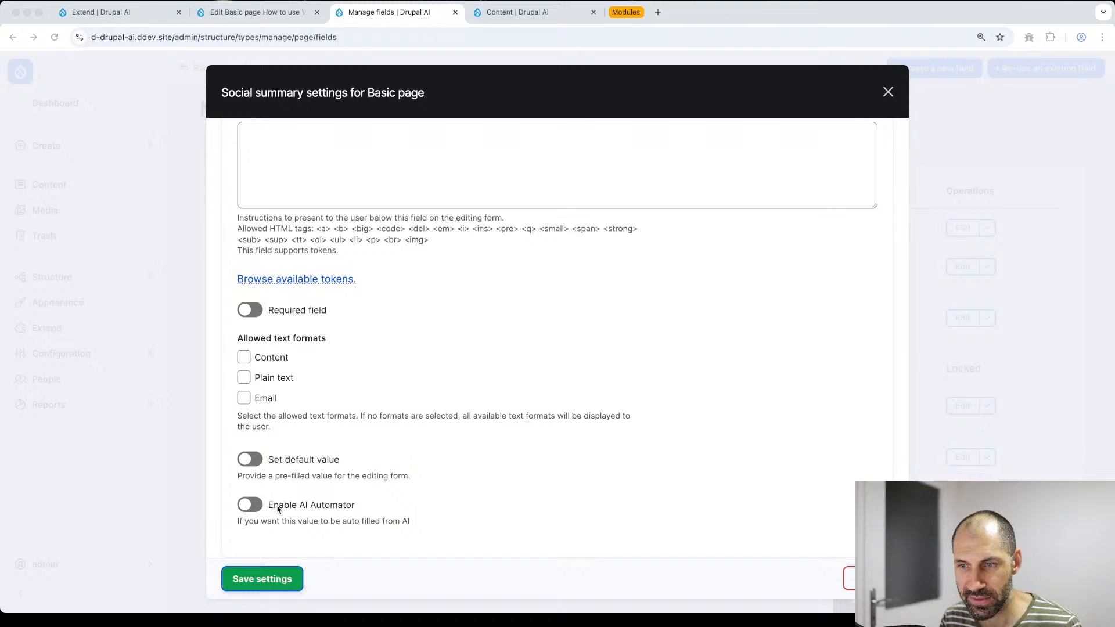
pyautogui.click(254, 504)
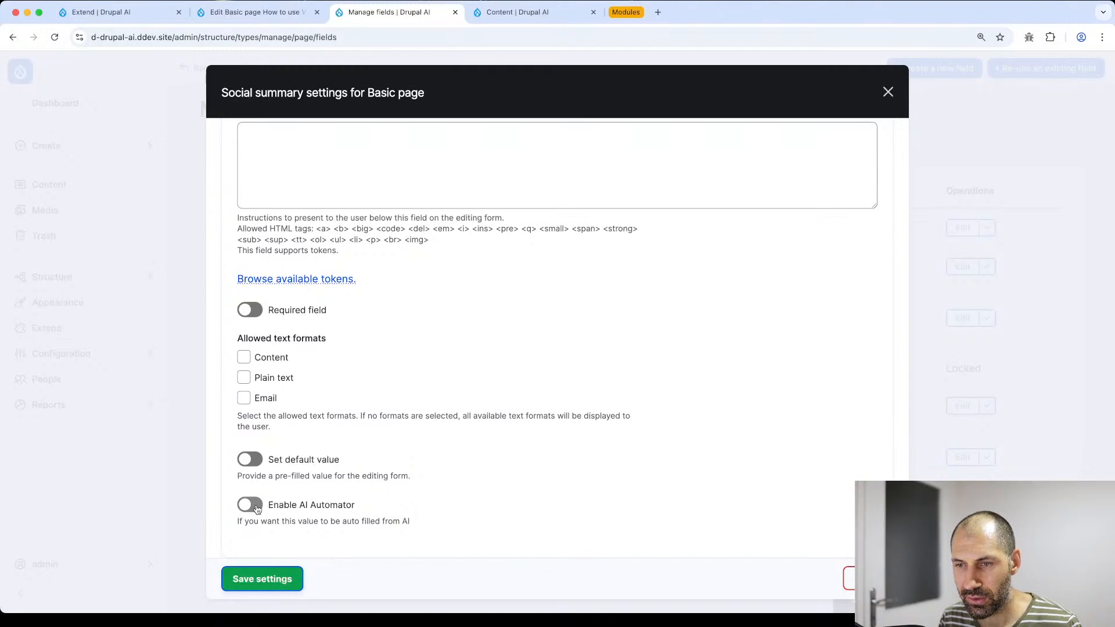
pyautogui.click(257, 507)
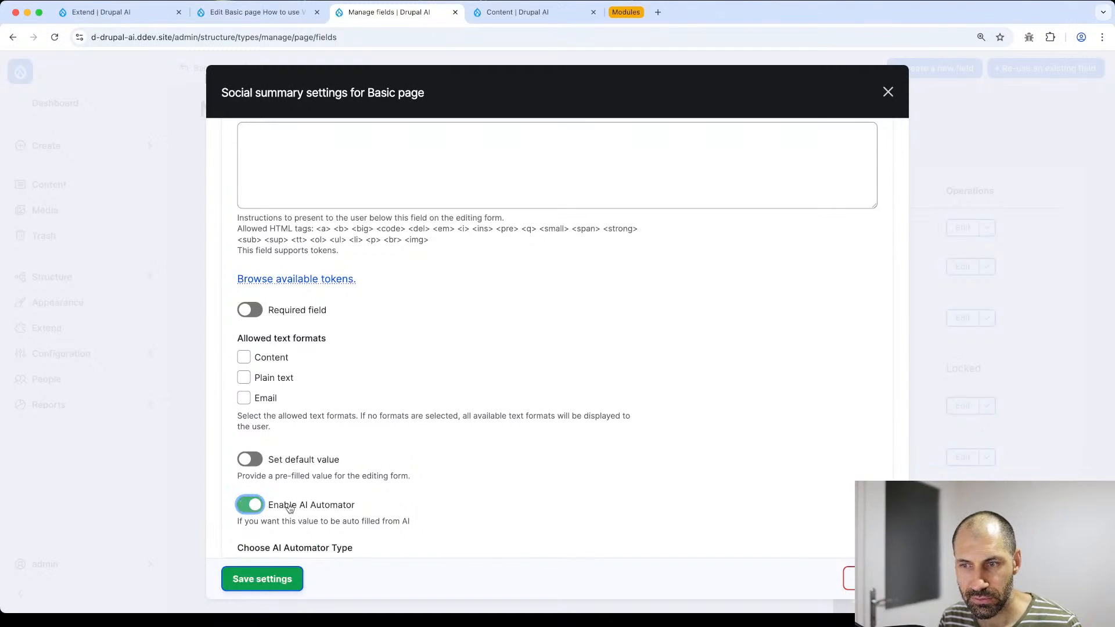
pyautogui.scroll(-5, 419, 500)
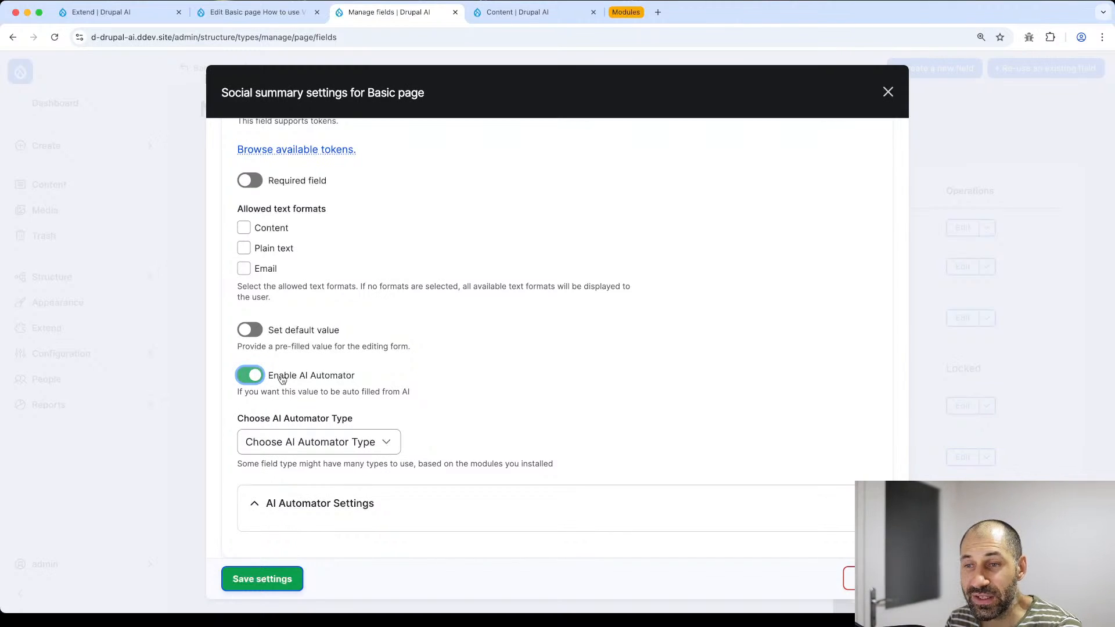
pyautogui.click(294, 443)
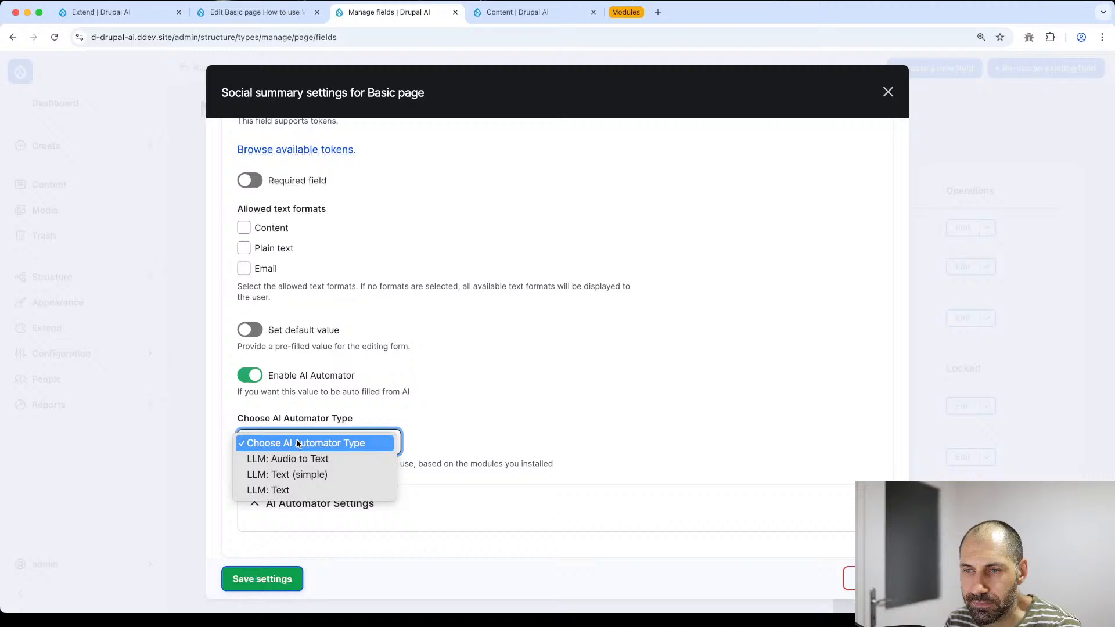
pyautogui.click(296, 491)
pyautogui.click(301, 441)
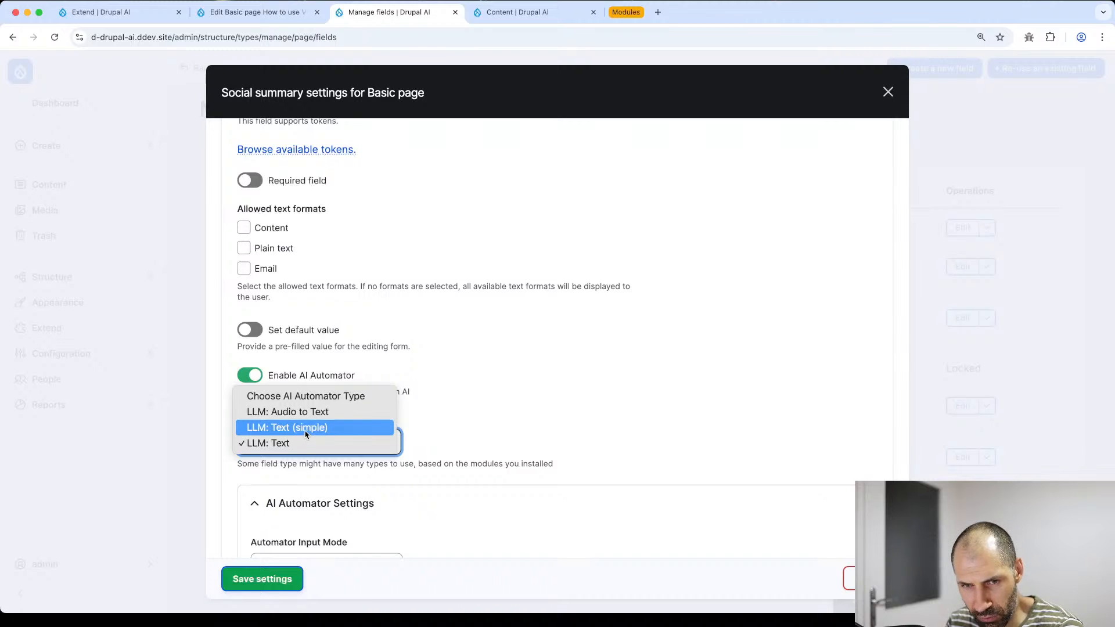
pyautogui.click(272, 443)
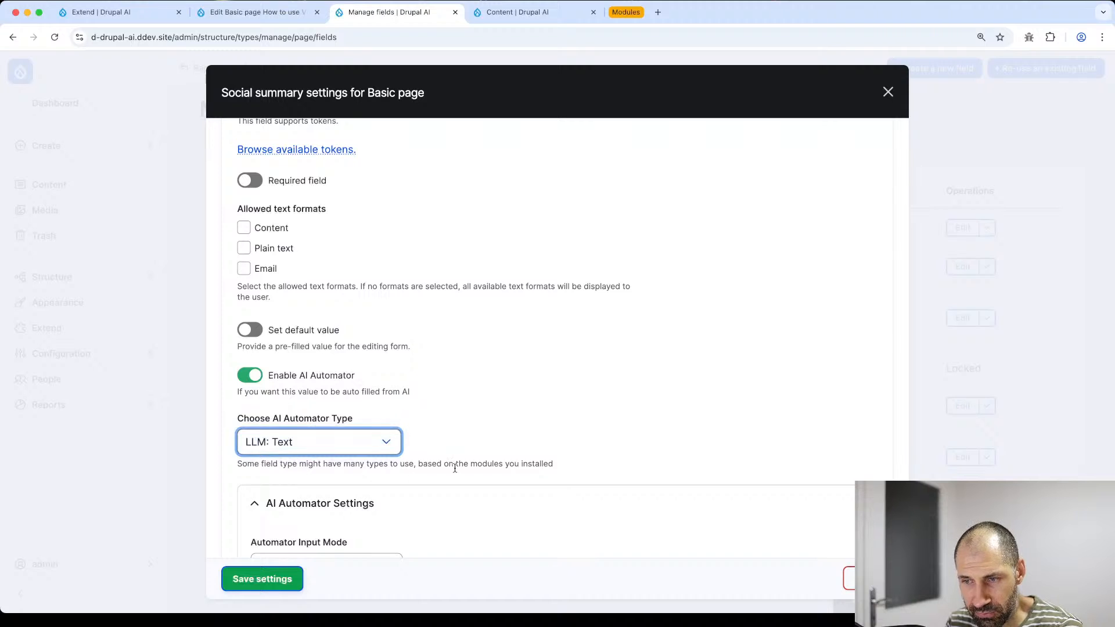
# - Keep Base Mode as the input mode and set Content as the Automator Base Field
pyautogui.scroll(-3, 450, 465)
pyautogui.scroll(-2, 449, 461)
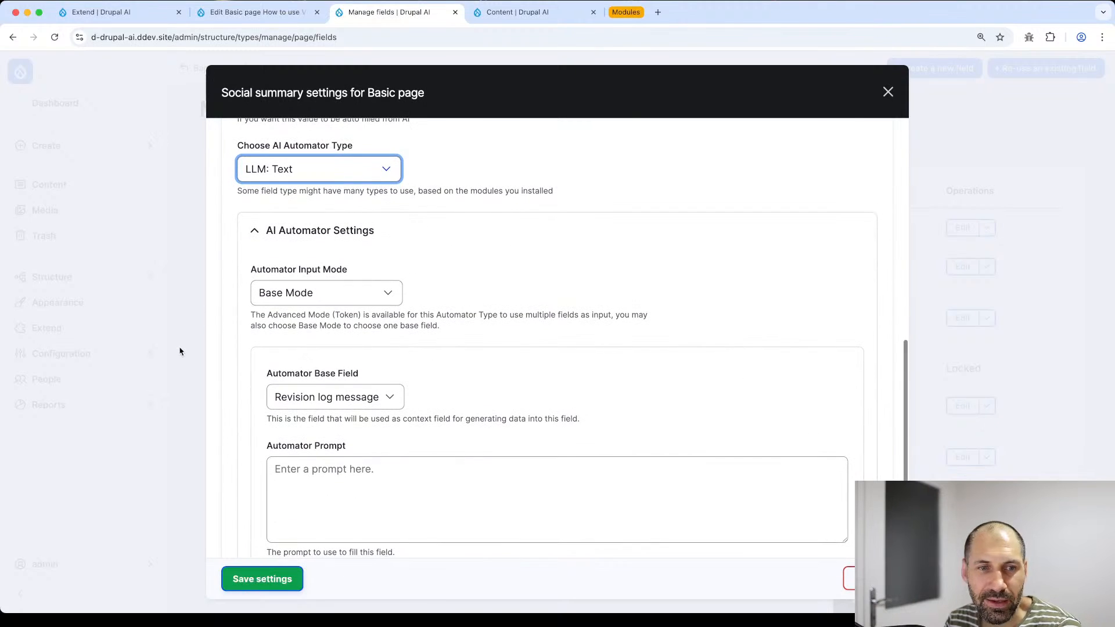
pyautogui.press('super+Tab')
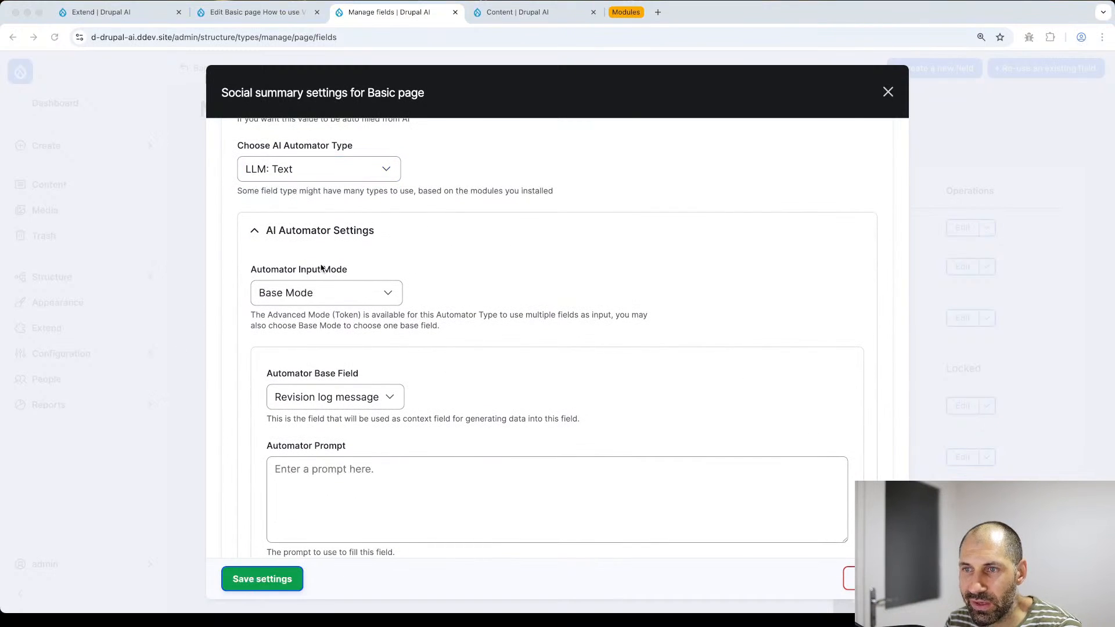
pyautogui.click(313, 299)
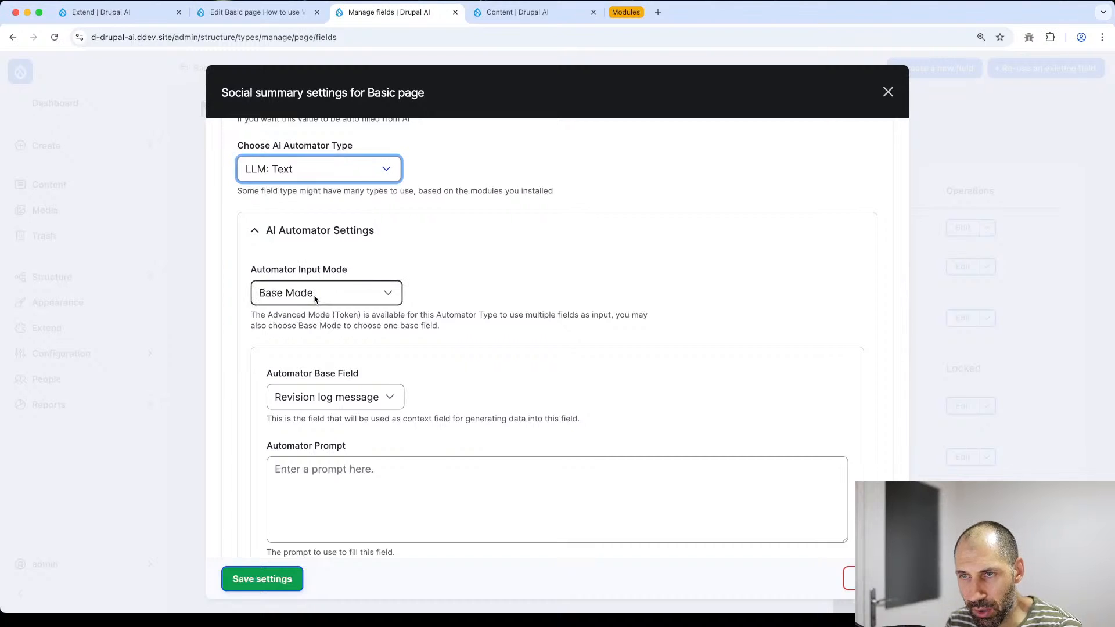
pyautogui.click(325, 308)
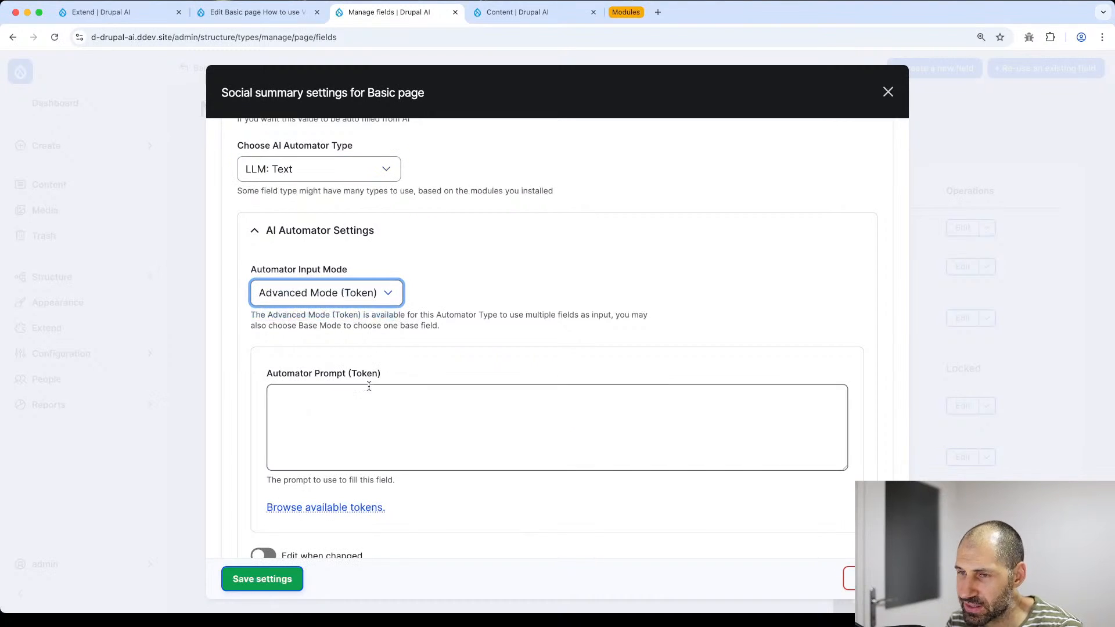
pyautogui.click(366, 410)
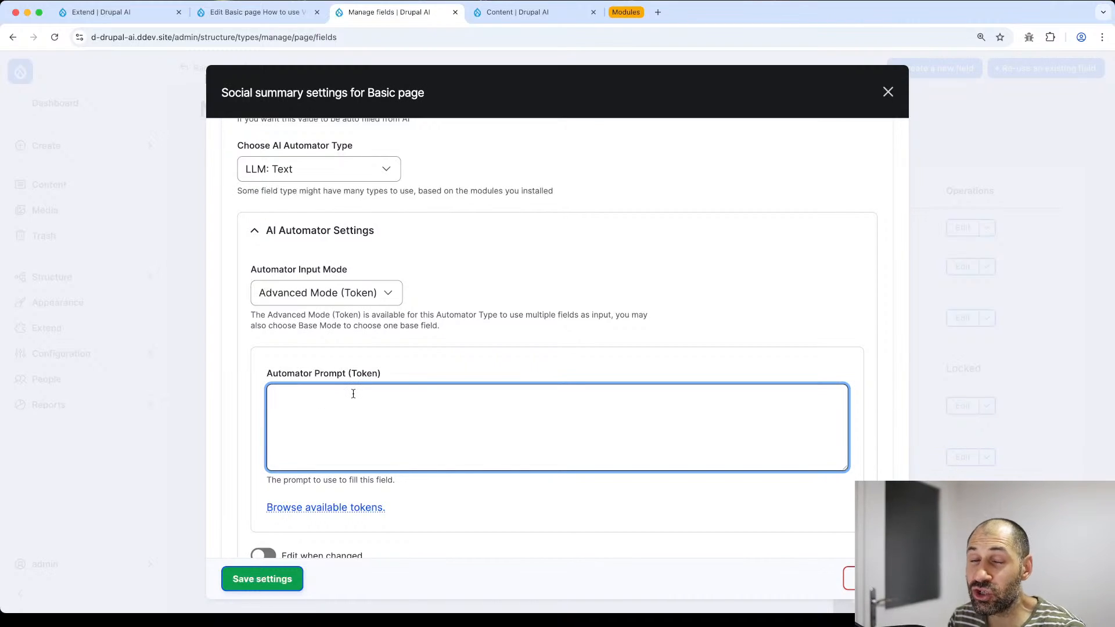
pyautogui.click(364, 296)
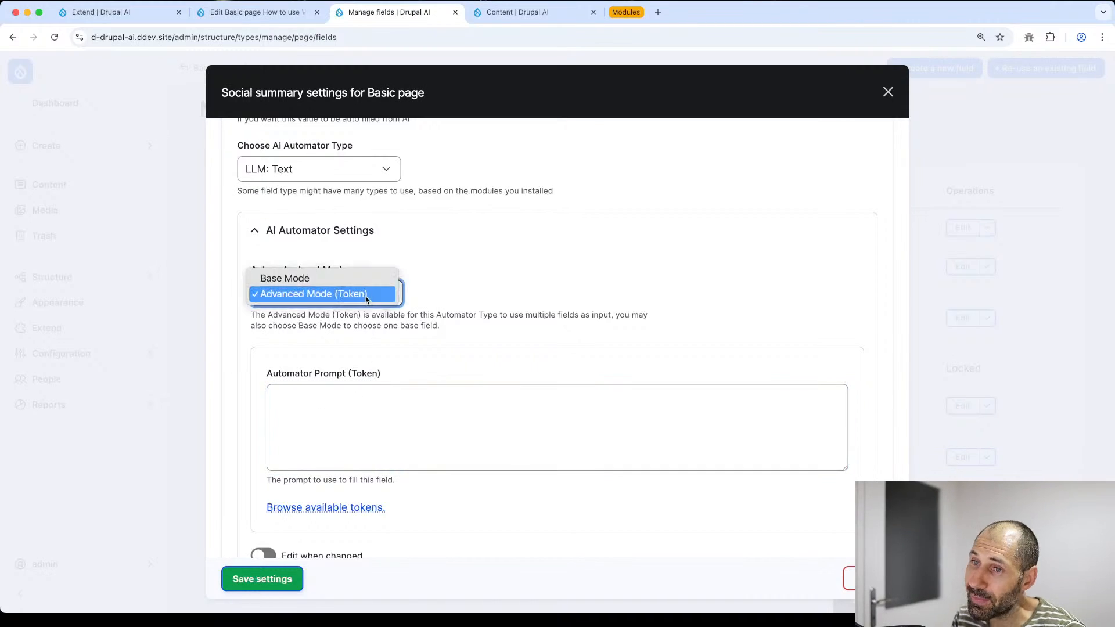
pyautogui.click(365, 282)
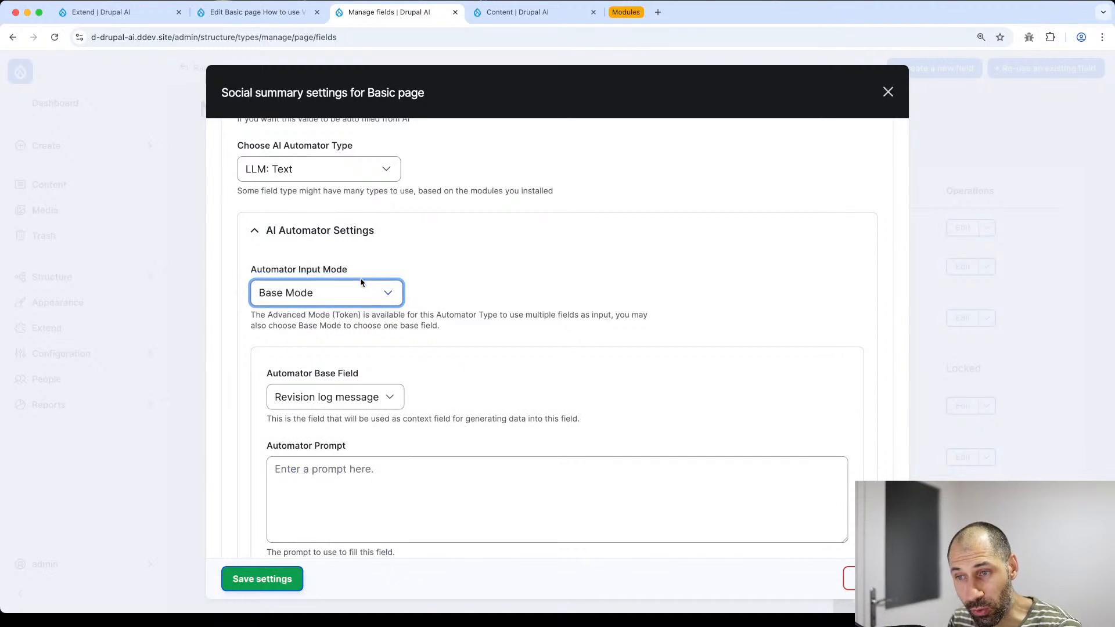
pyautogui.click(369, 389)
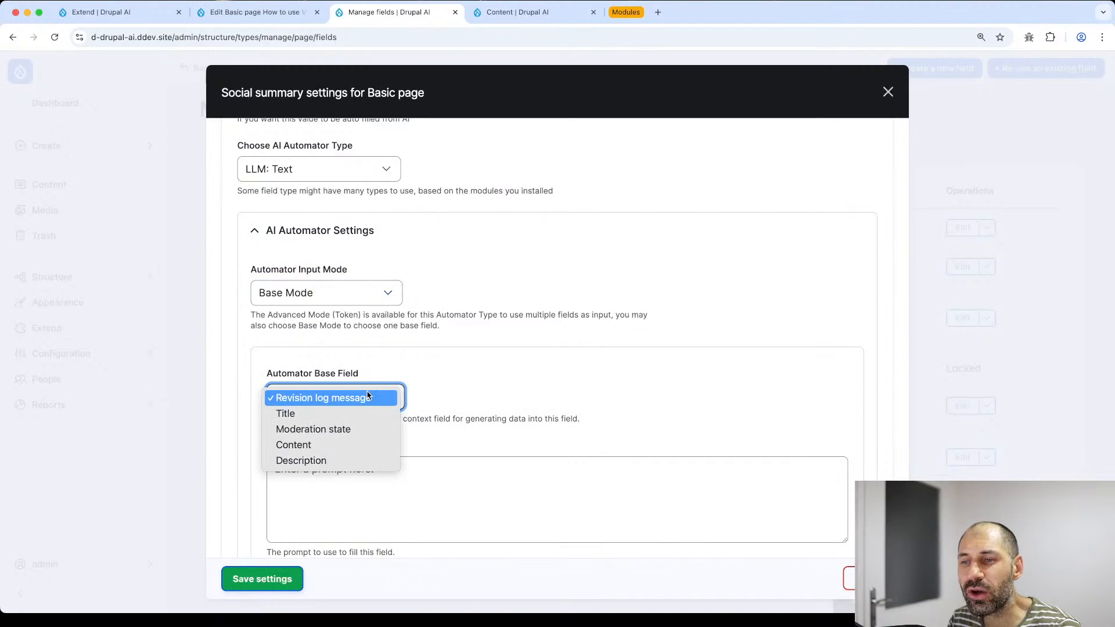
pyautogui.click(350, 445)
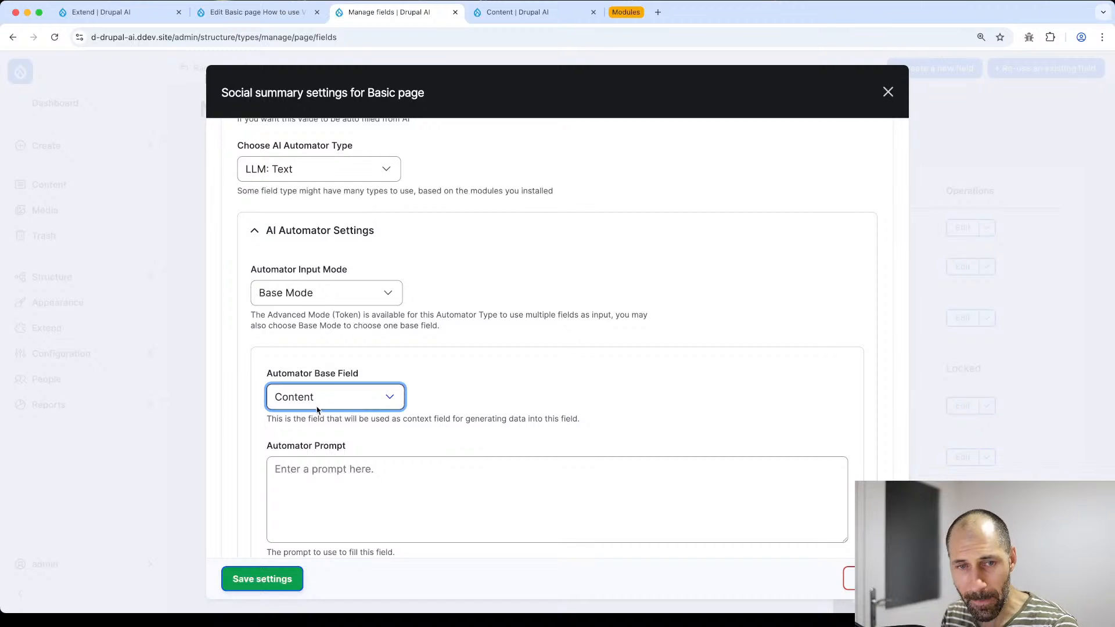
pyautogui.scroll(-3, 216, 397)
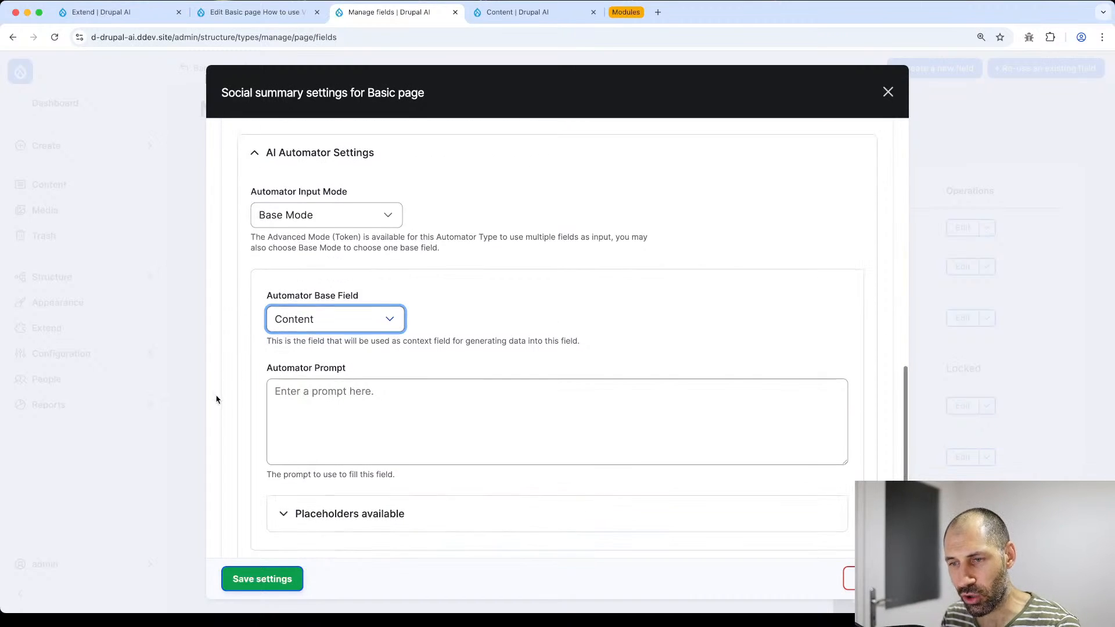
pyautogui.scroll(-2, 231, 423)
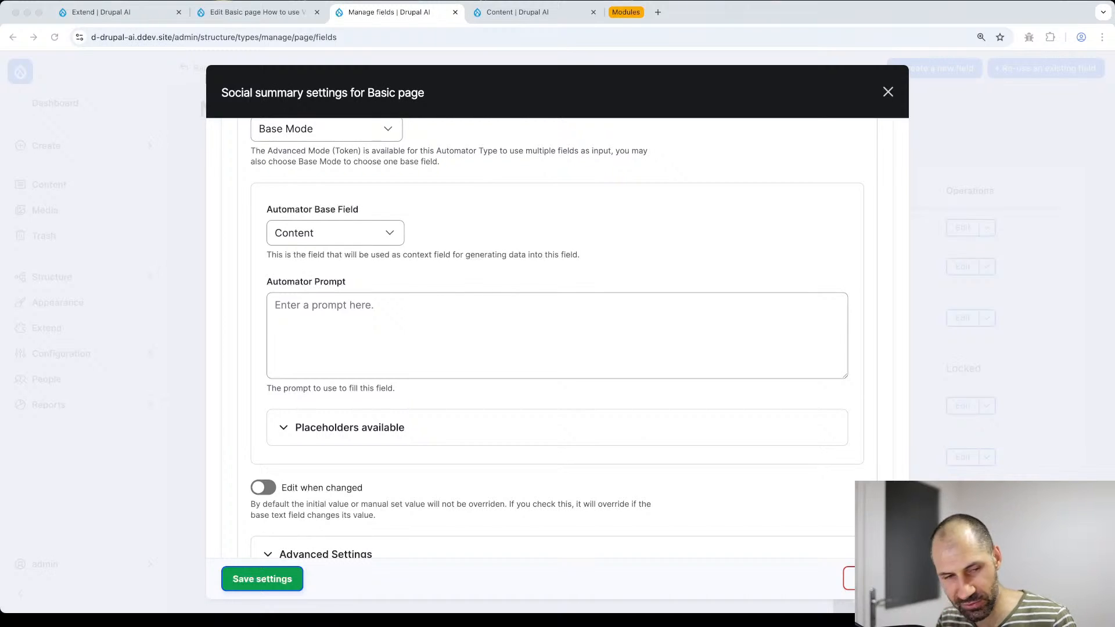
# - Paste the social media summary prompt into Automator Prompt and reveal the available placeholders
pyautogui.click(557, 325)
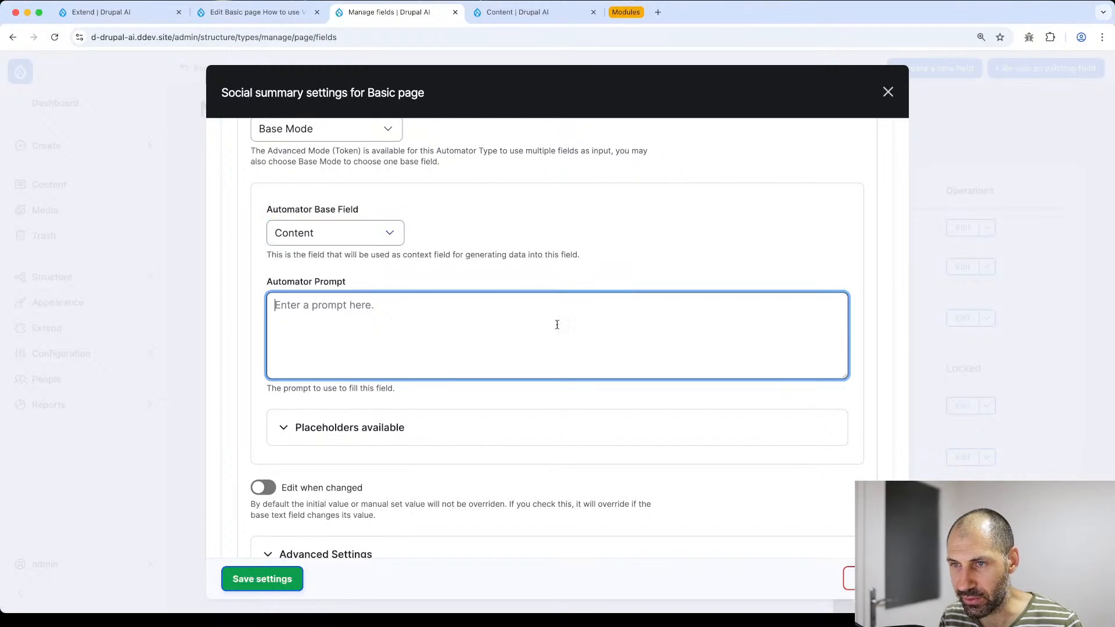
pyautogui.write('Can you please generate a social media summary of the following text? --- {{ context }} --- Use lots of emojis.')
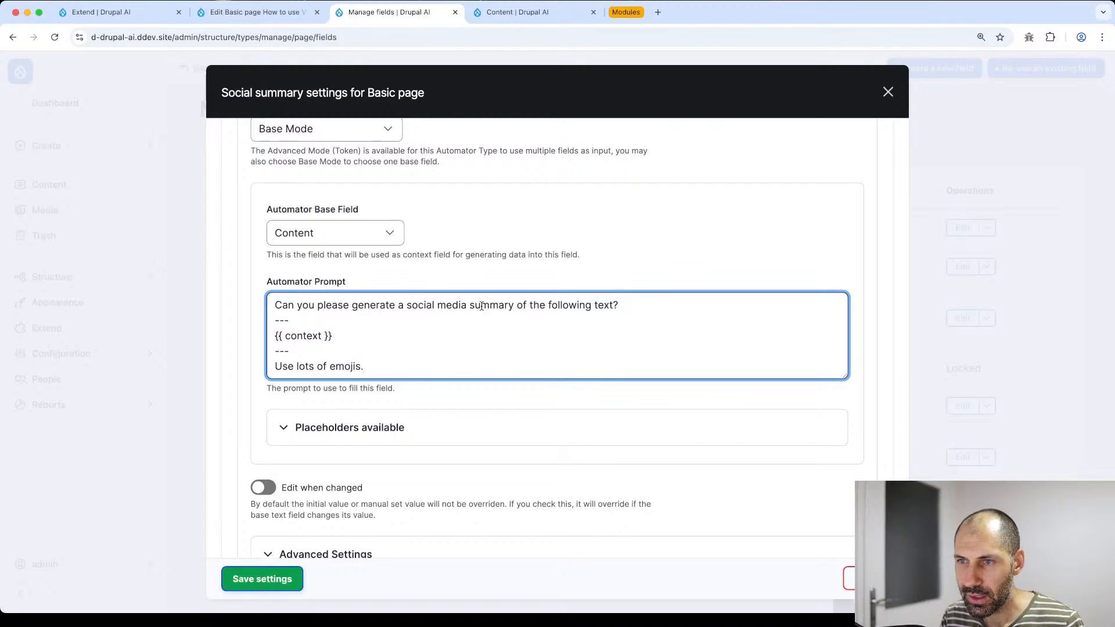
pyautogui.moveTo(349, 331); pyautogui.dragTo(255, 334)
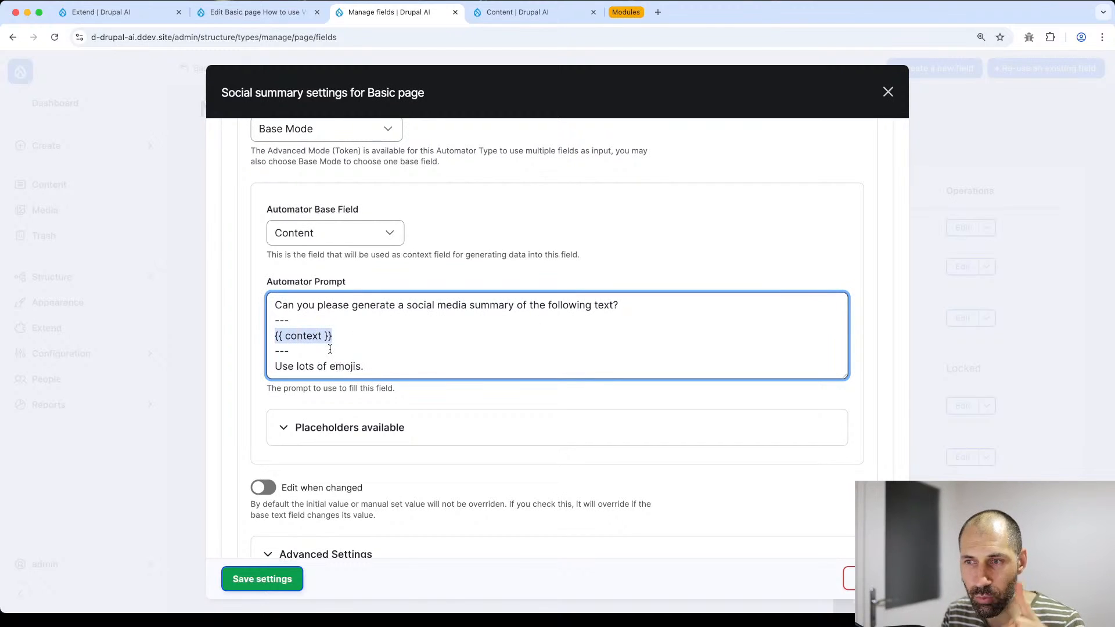
pyautogui.click(353, 427)
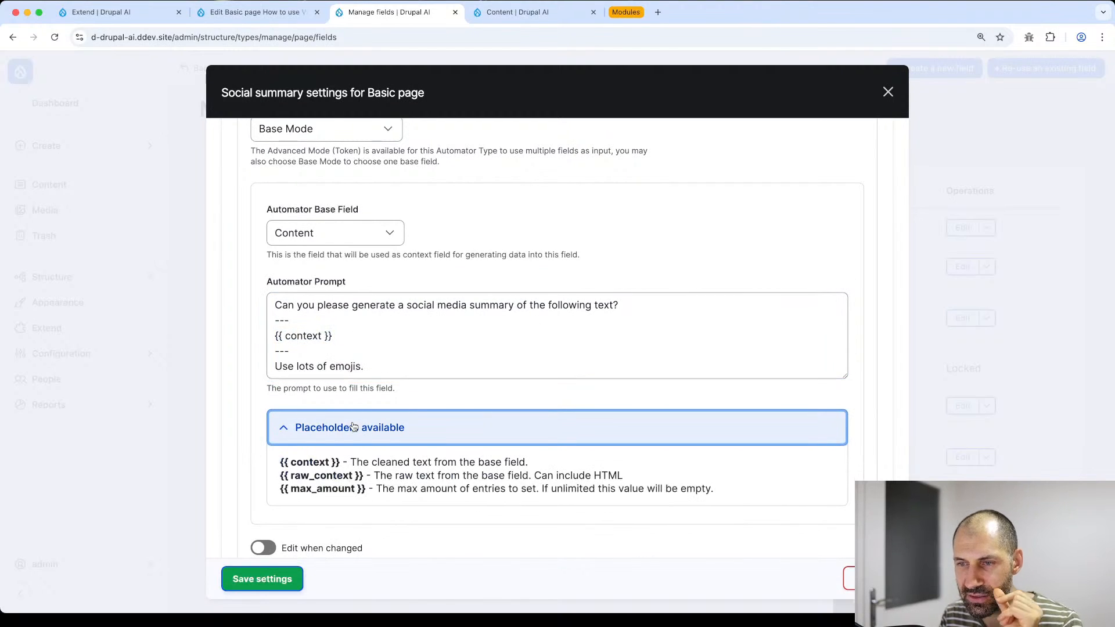
pyautogui.moveTo(342, 462); pyautogui.dragTo(280, 459)
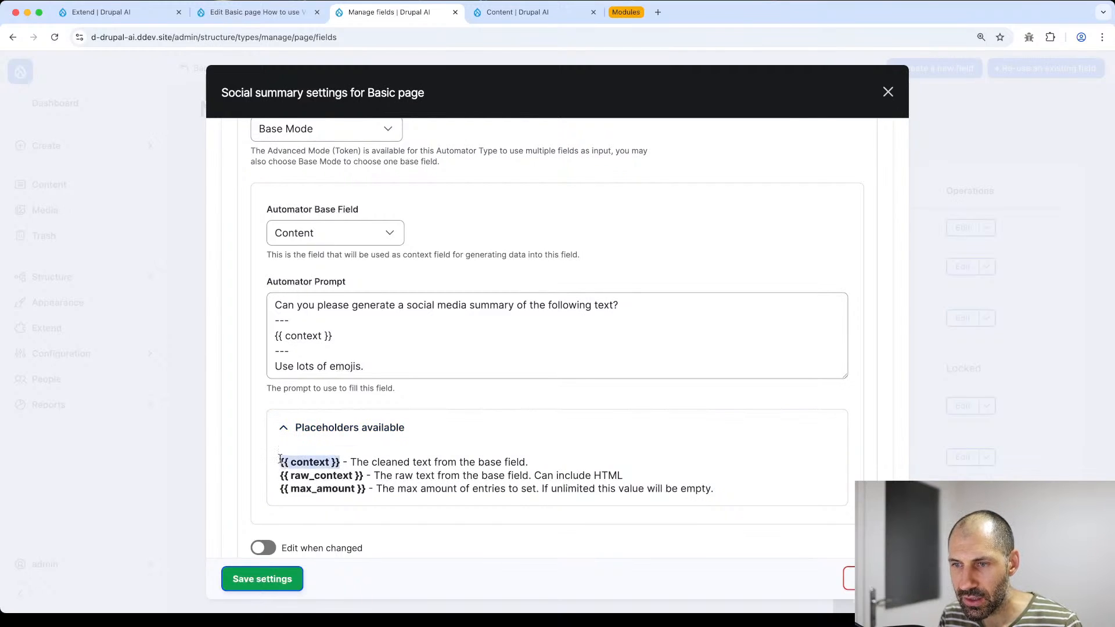
pyautogui.click(294, 462)
pyautogui.click(344, 306)
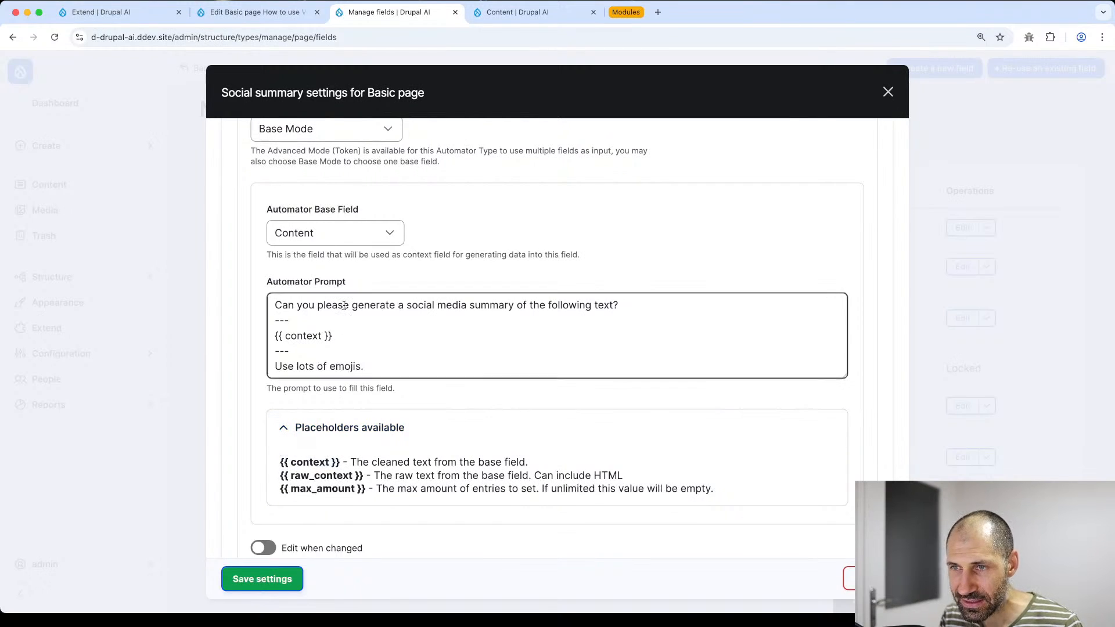
pyautogui.click(337, 231)
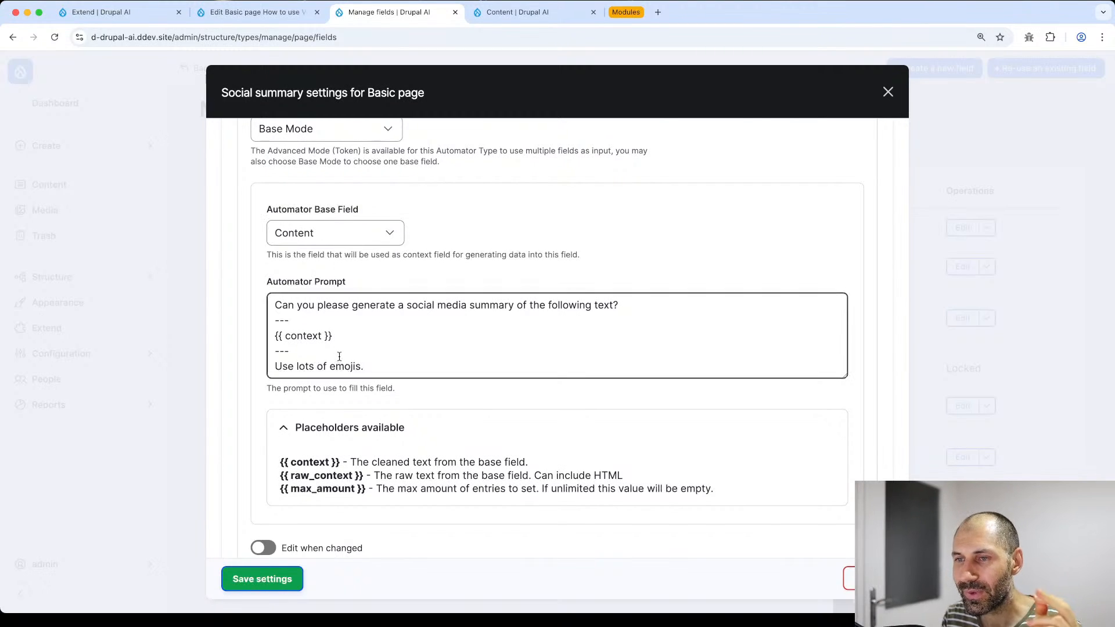
# - Re-insert {{ context }} between the --- separators, keeping the closing 'Use lots of emojis.' line
pyautogui.moveTo(332, 336); pyautogui.dragTo(274, 336)
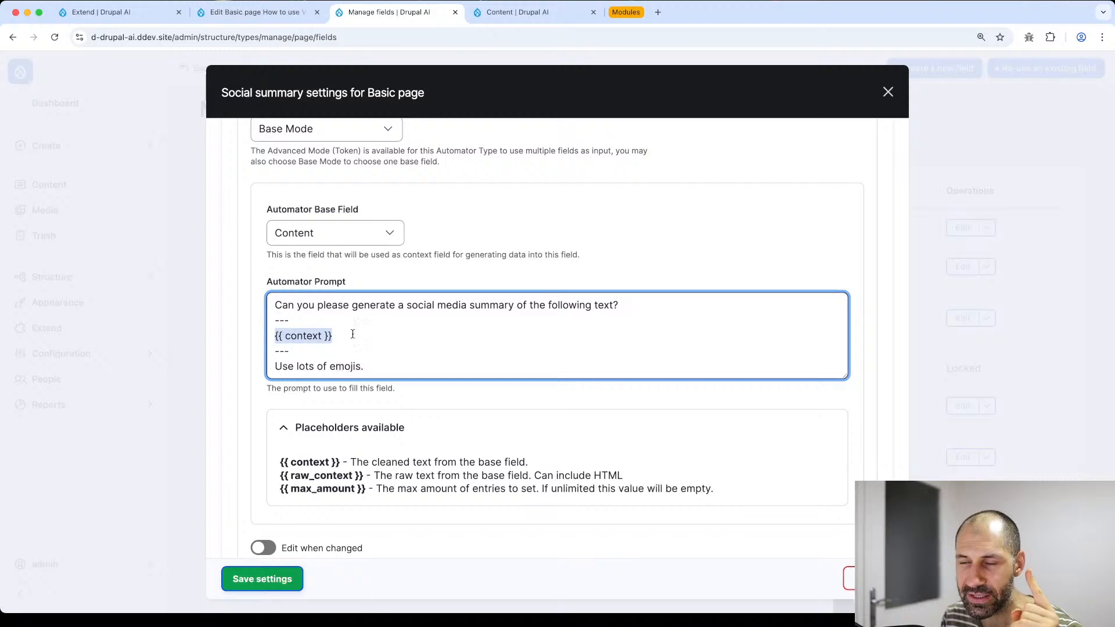
pyautogui.moveTo(345, 336); pyautogui.dragTo(273, 338)
pyautogui.hotkey('ctrl', 'c')
pyautogui.press('BackSpace')
pyautogui.press('Delete')
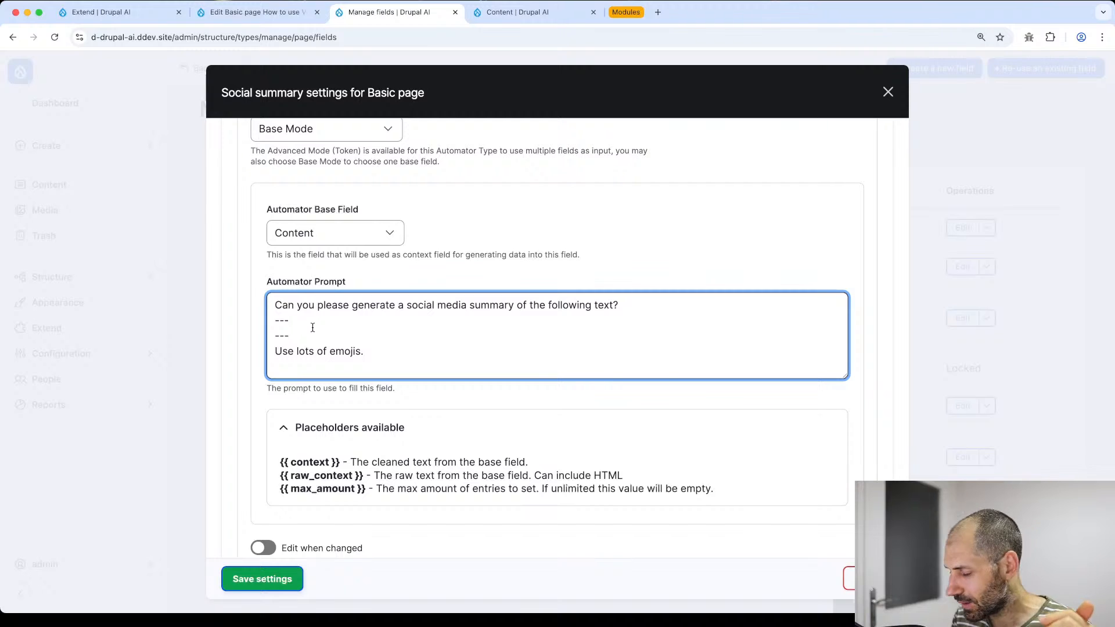
pyautogui.press('Return')
pyautogui.hotkey('ctrl', 'v')
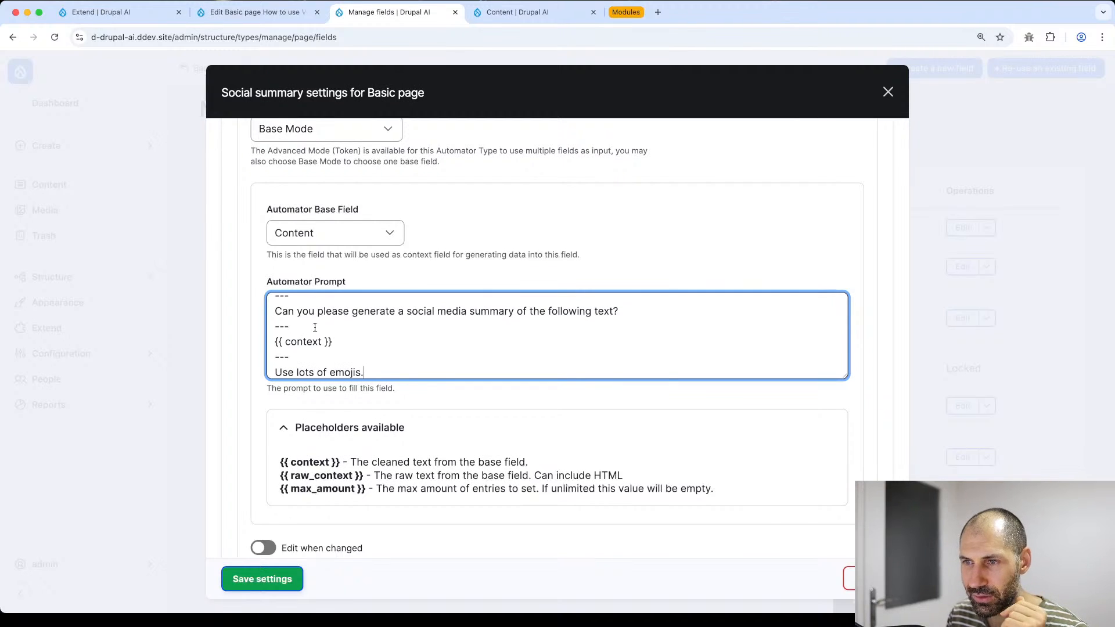
pyautogui.scroll(1, 315, 328)
pyautogui.scroll(-1, 317, 328)
pyautogui.hotkey('ctrl', 'z')
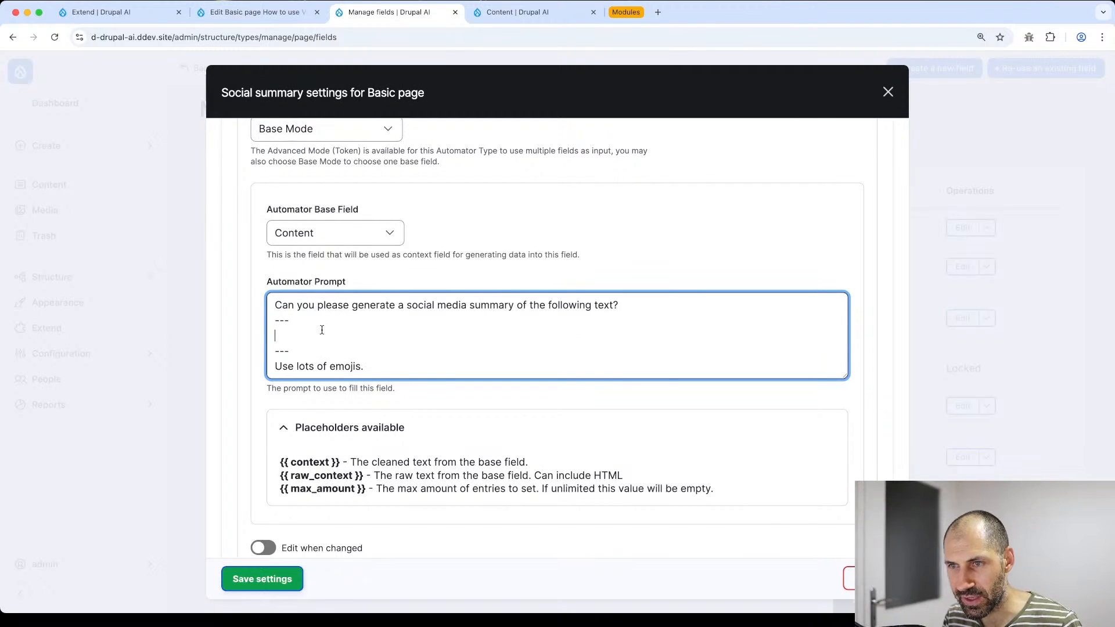
pyautogui.hotkey('ctrl', 'shift', 'z')
pyautogui.click(322, 330)
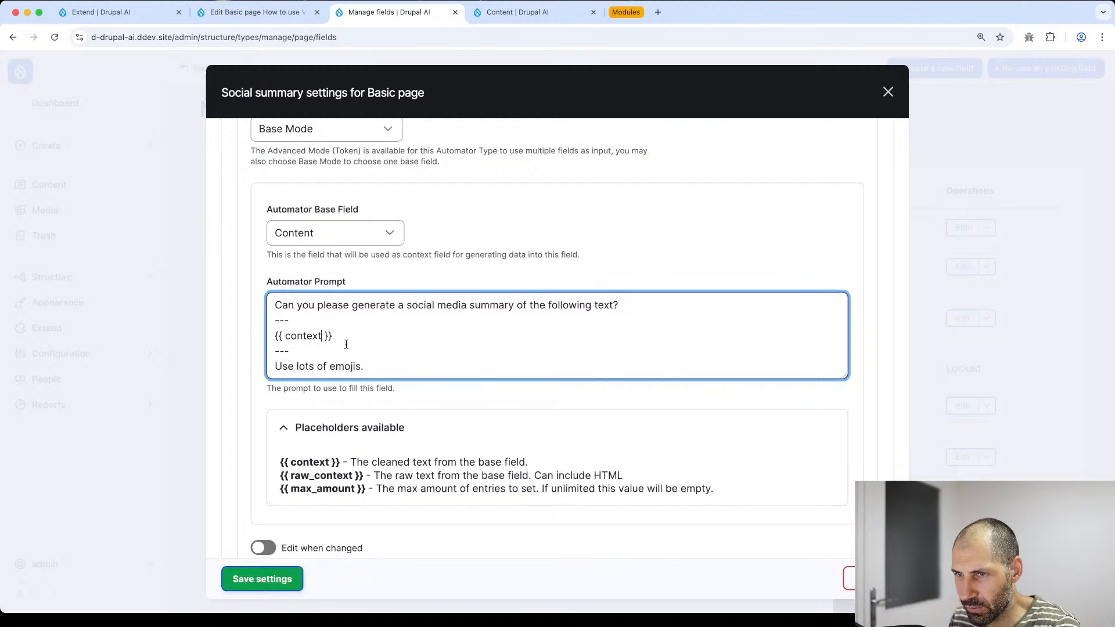
pyautogui.moveTo(332, 336); pyautogui.dragTo(269, 337)
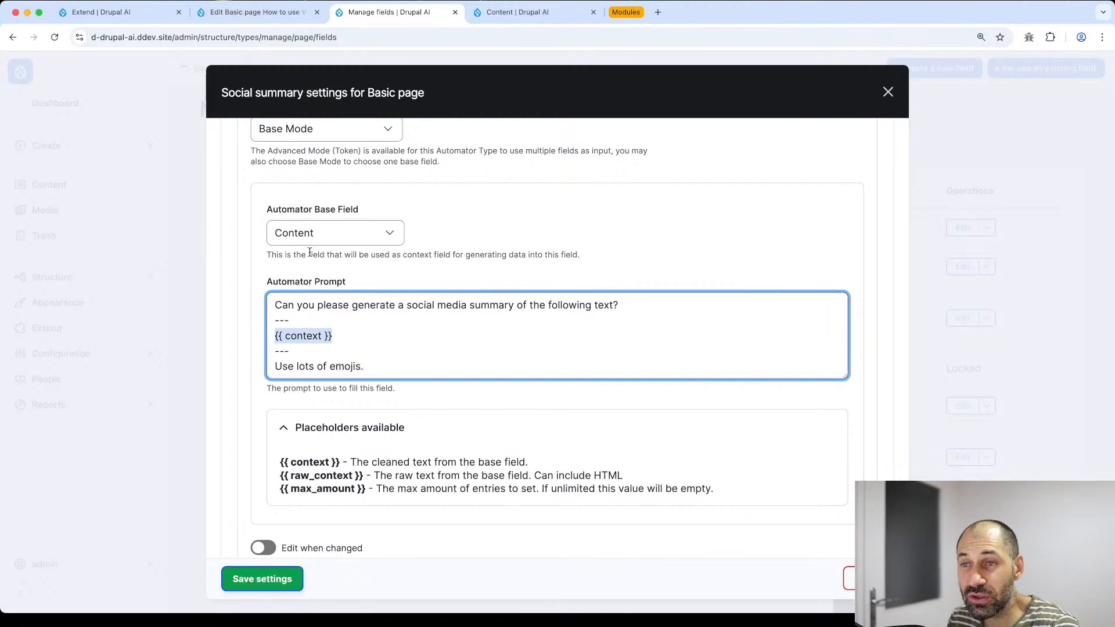
pyautogui.moveTo(362, 366); pyautogui.dragTo(274, 366)
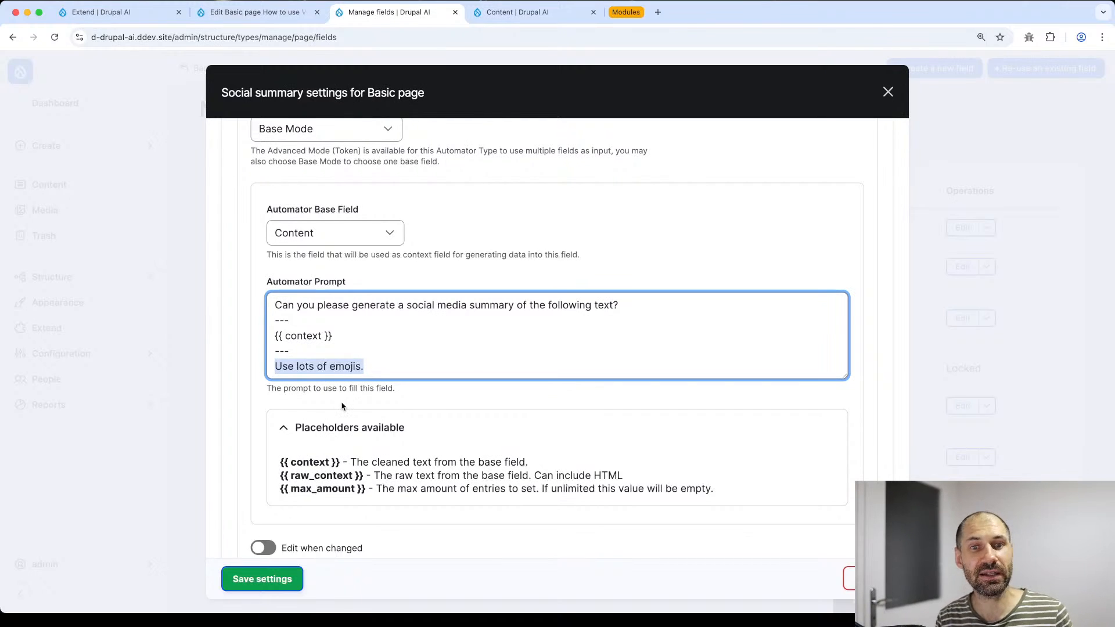
pyautogui.scroll(-3, 342, 406)
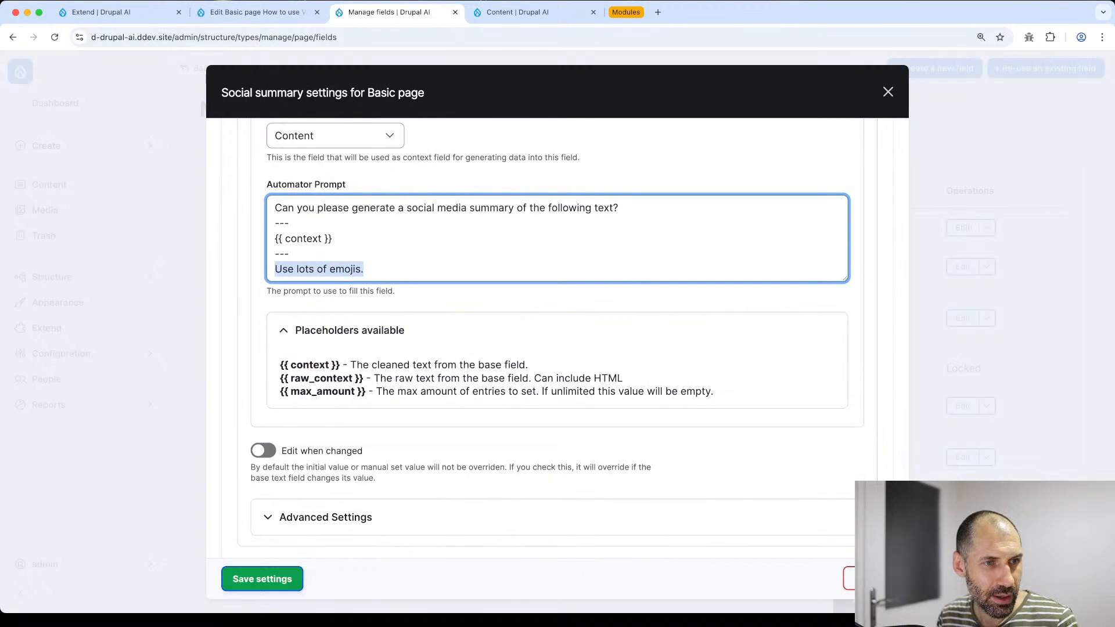
# - Switch on Edit when changed, look over Advanced Settings, and save the Social summary settings
pyautogui.click(404, 452)
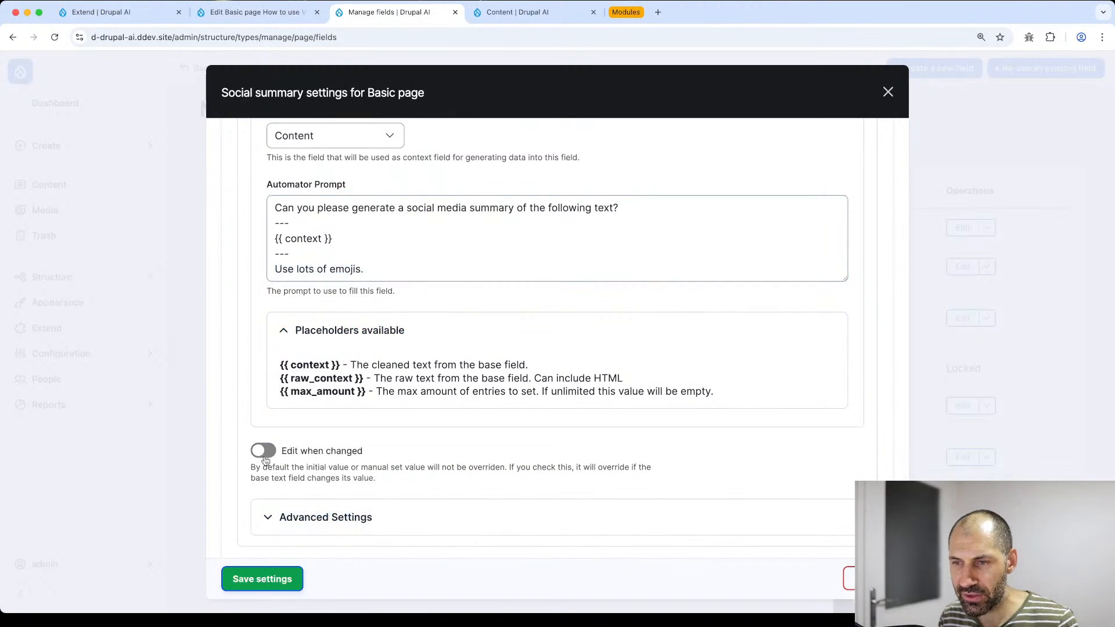
pyautogui.click(264, 451)
pyautogui.scroll(-1, 264, 456)
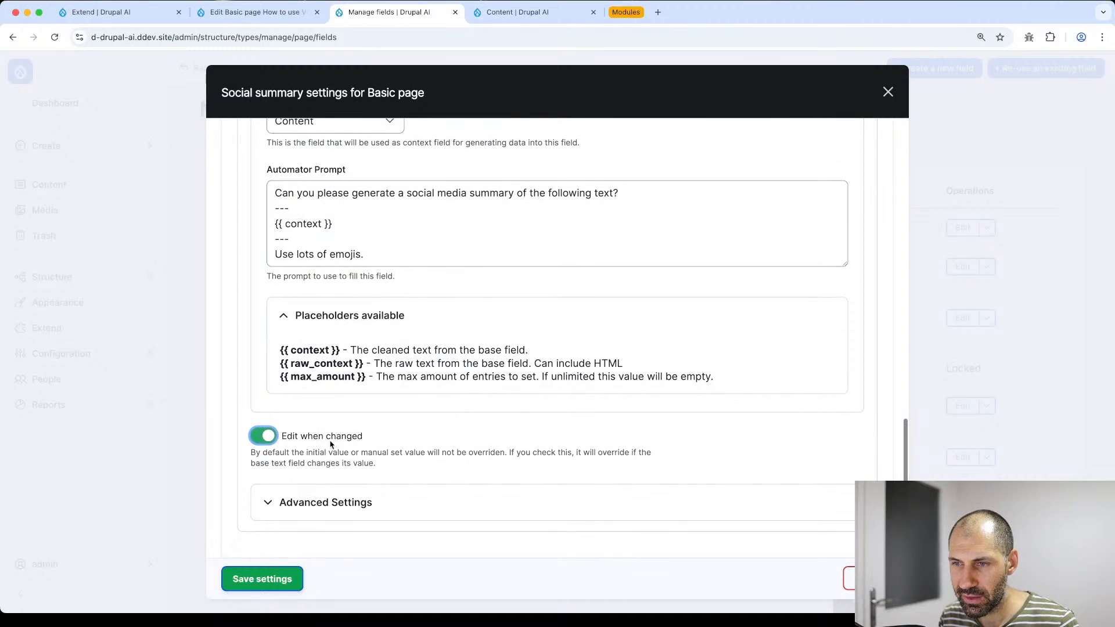
pyautogui.click(333, 506)
pyautogui.scroll(-6, 349, 453)
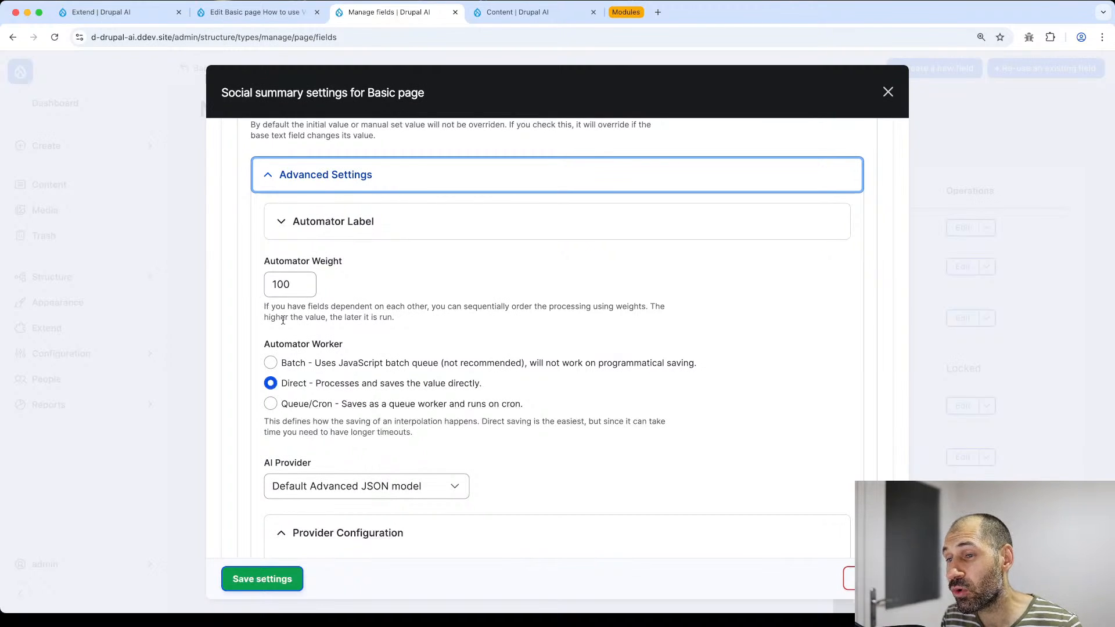
pyautogui.scroll(-5, 298, 334)
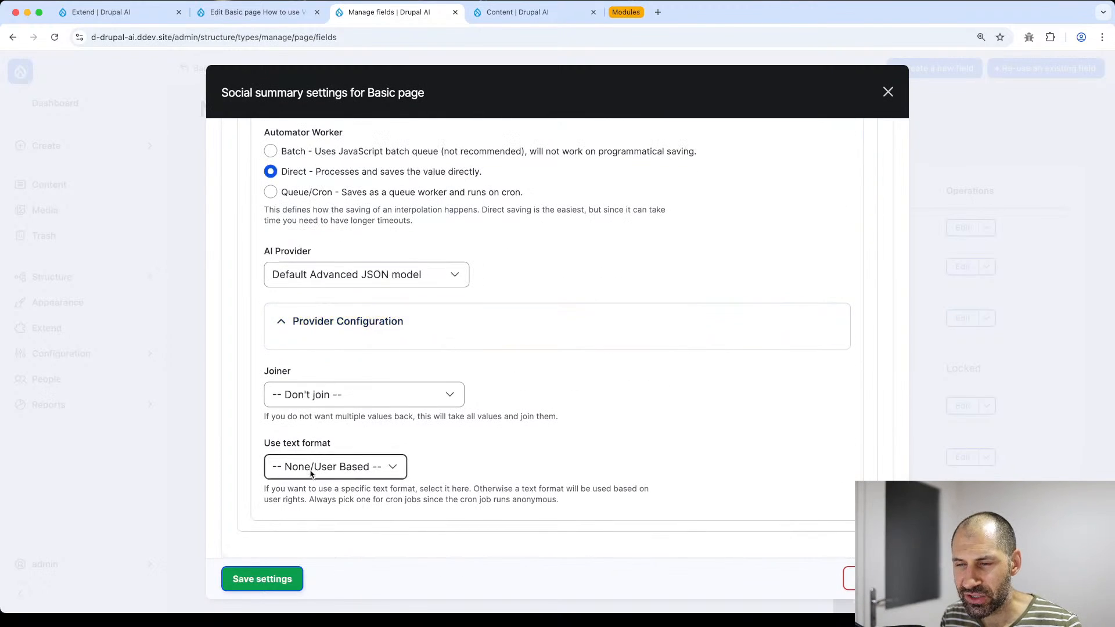
pyautogui.click(323, 330)
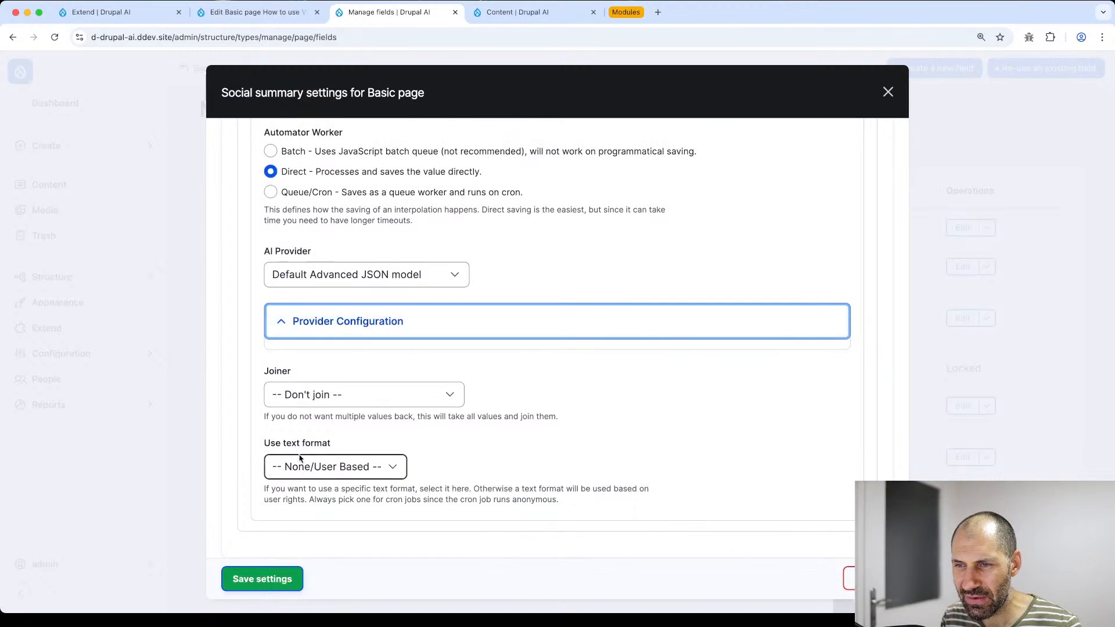
pyautogui.scroll(7, 298, 459)
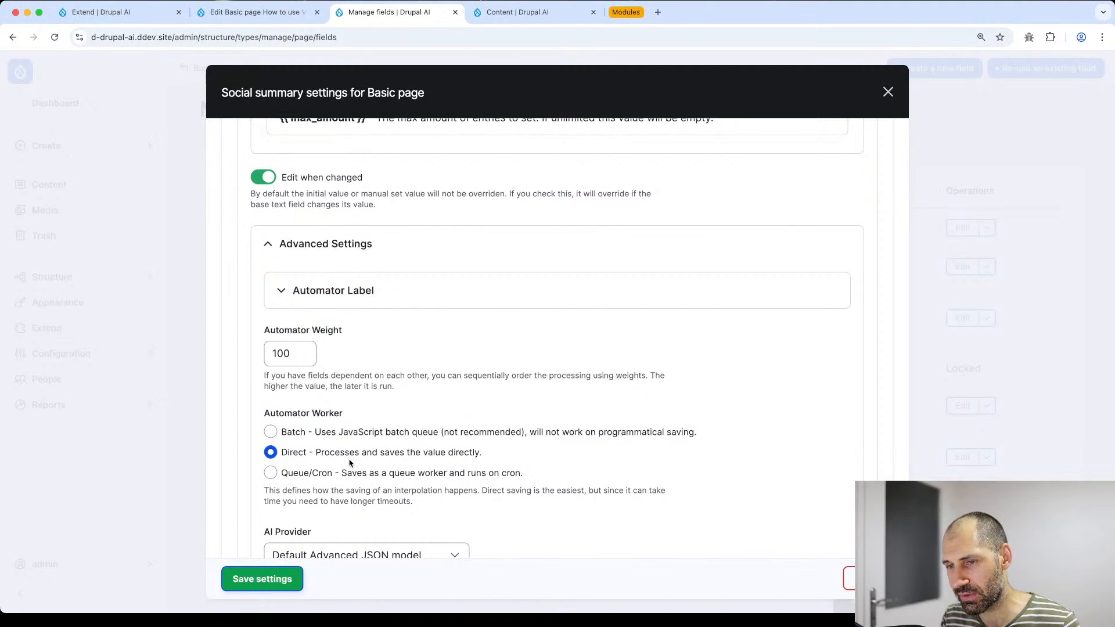
pyautogui.click(278, 578)
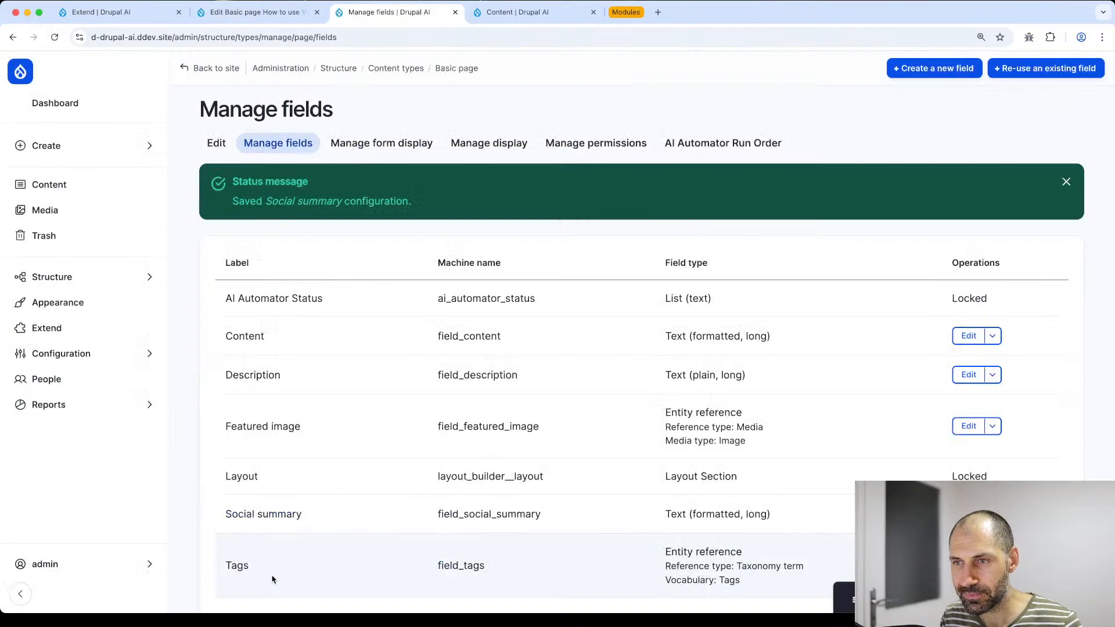
# - Reload the How to use Views edit form and save the page unchanged
pyautogui.click(227, 20)
pyautogui.click(315, 435)
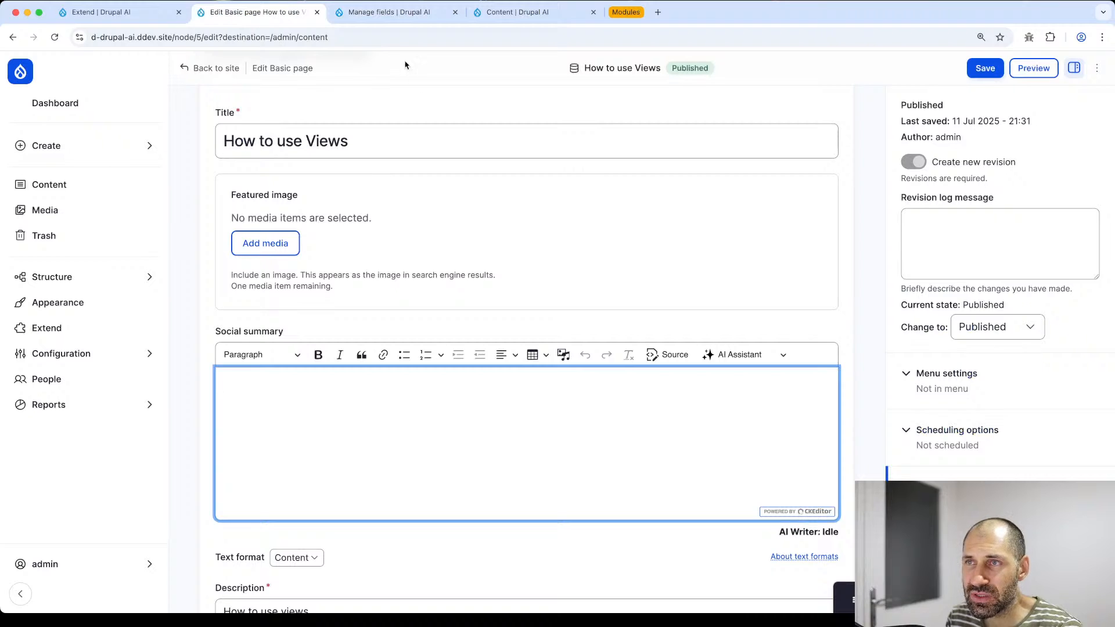
pyautogui.click(407, 39)
pyautogui.press('Return')
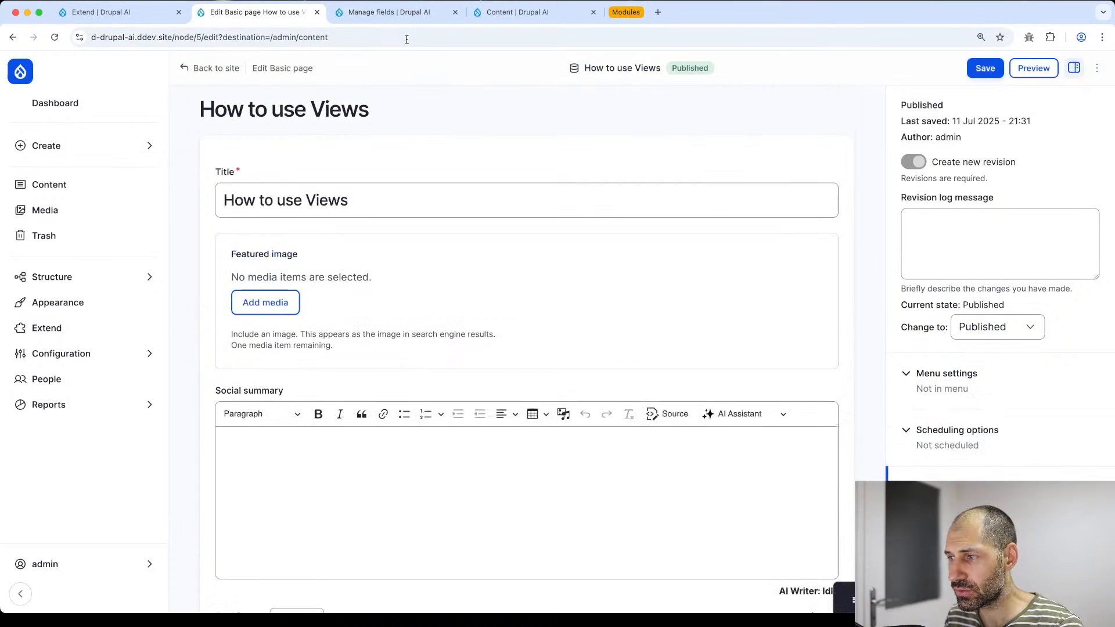
pyautogui.click(316, 473)
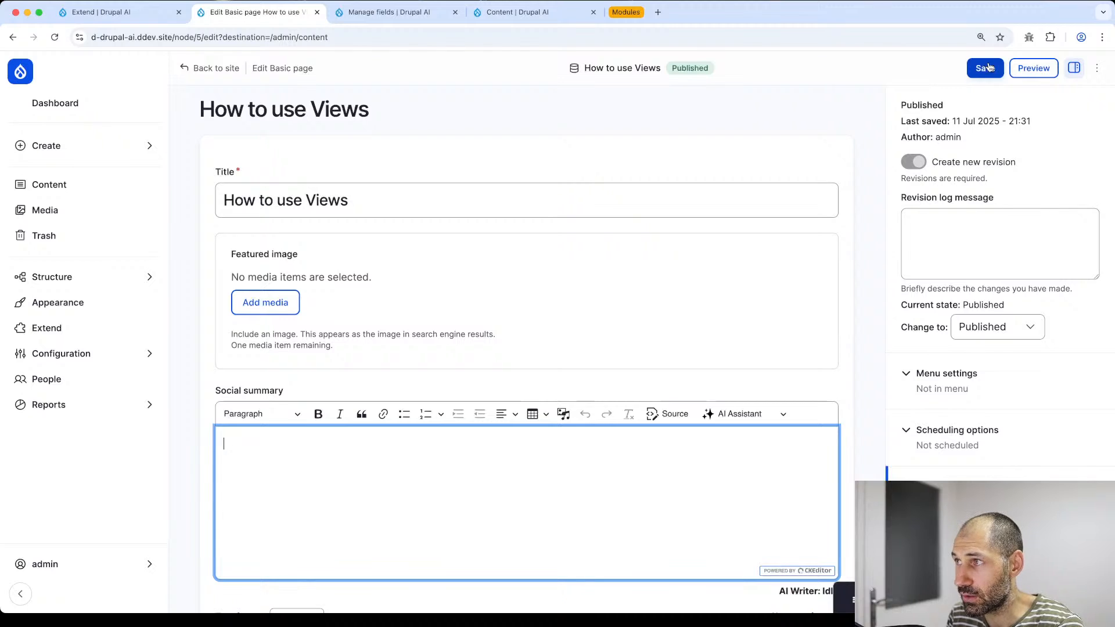
pyautogui.click(989, 67)
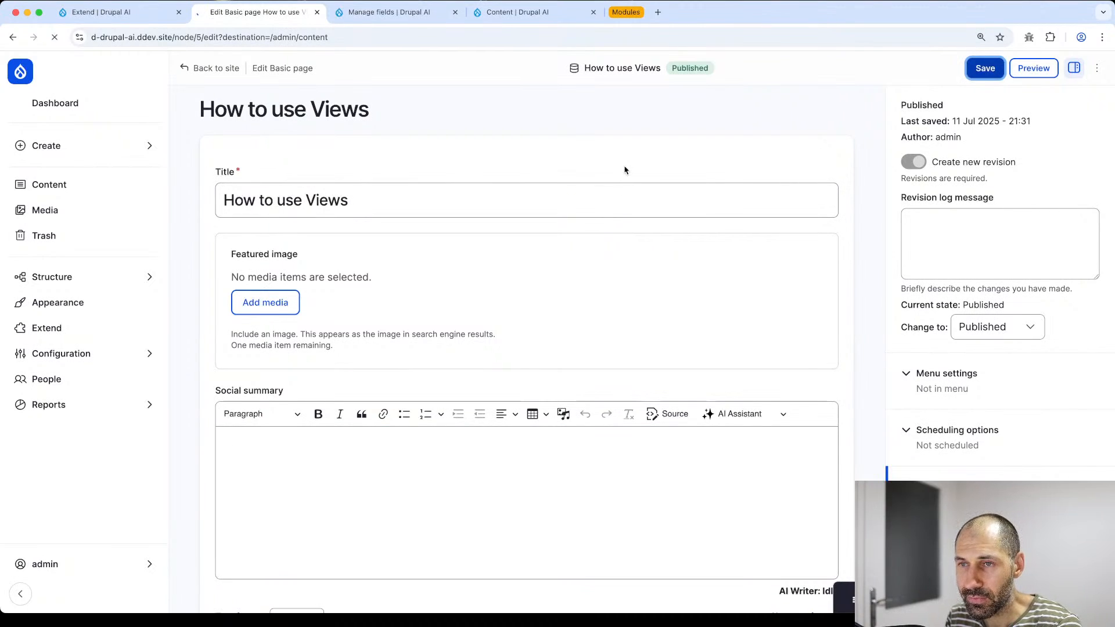
pyautogui.scroll(-3, 625, 169)
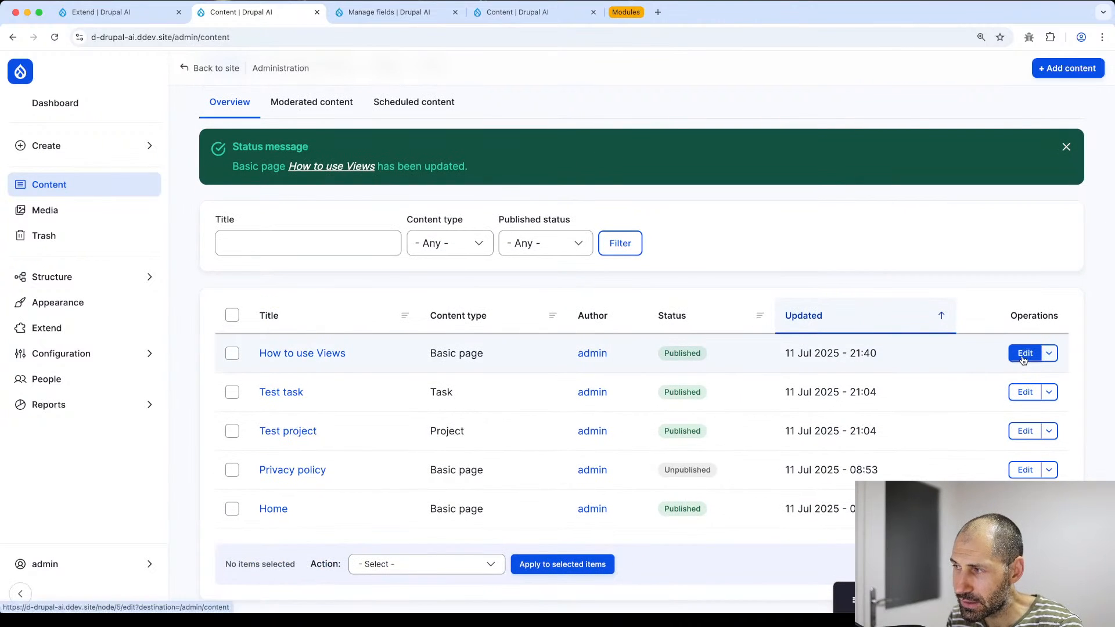
# - Open How to use Views, review its generated Social summary text, and save the page
pyautogui.click(1023, 358)
pyautogui.scroll(-3, 519, 291)
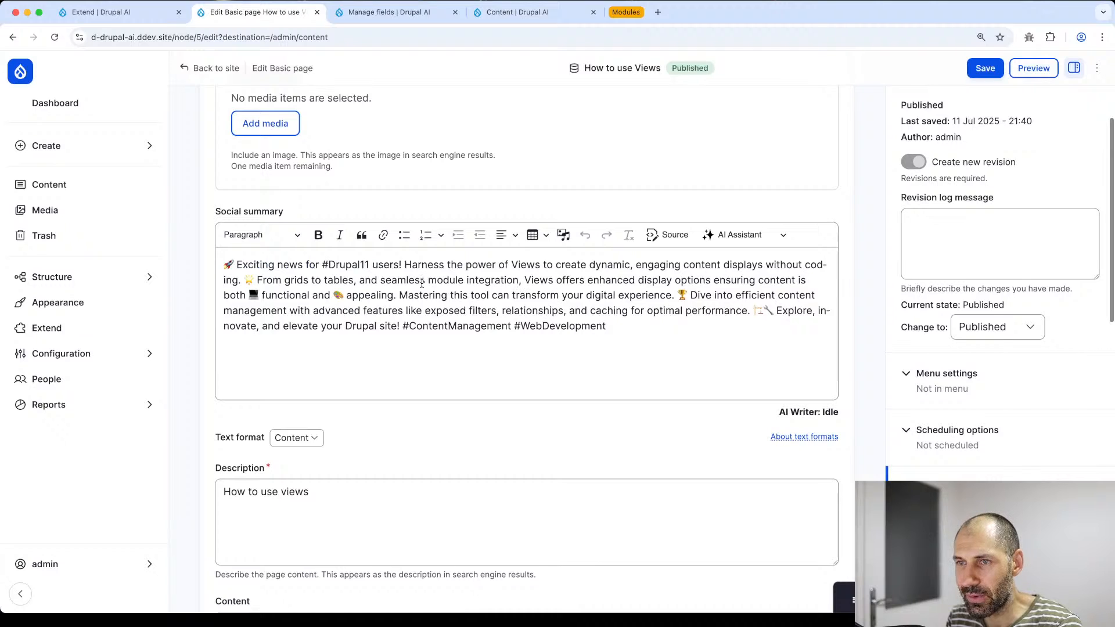
pyautogui.tripleClick(343, 281)
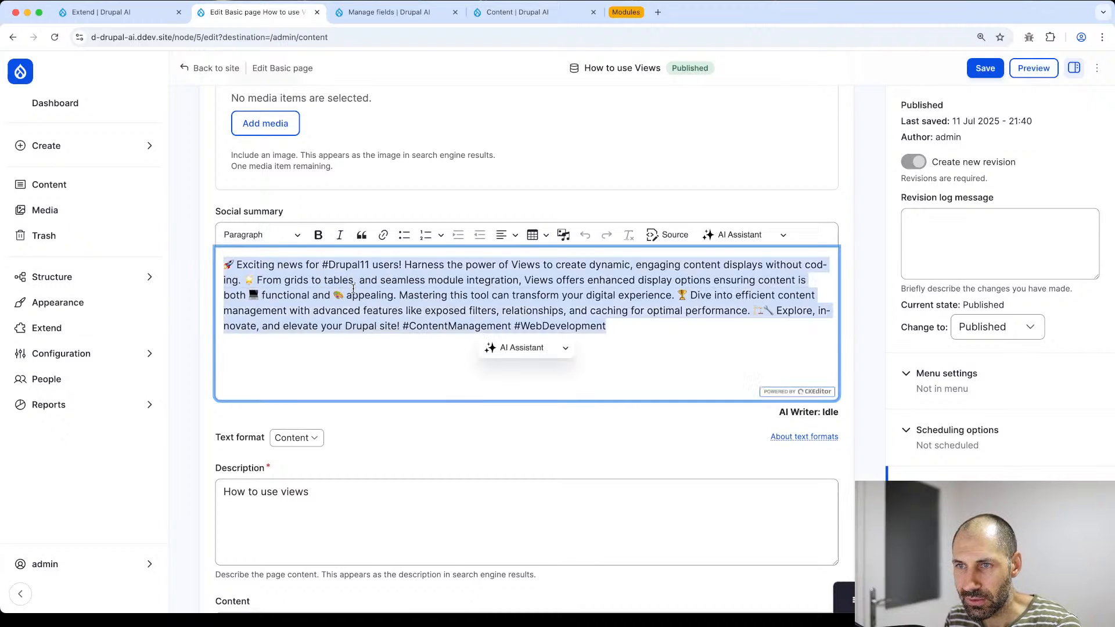
pyautogui.click(353, 290)
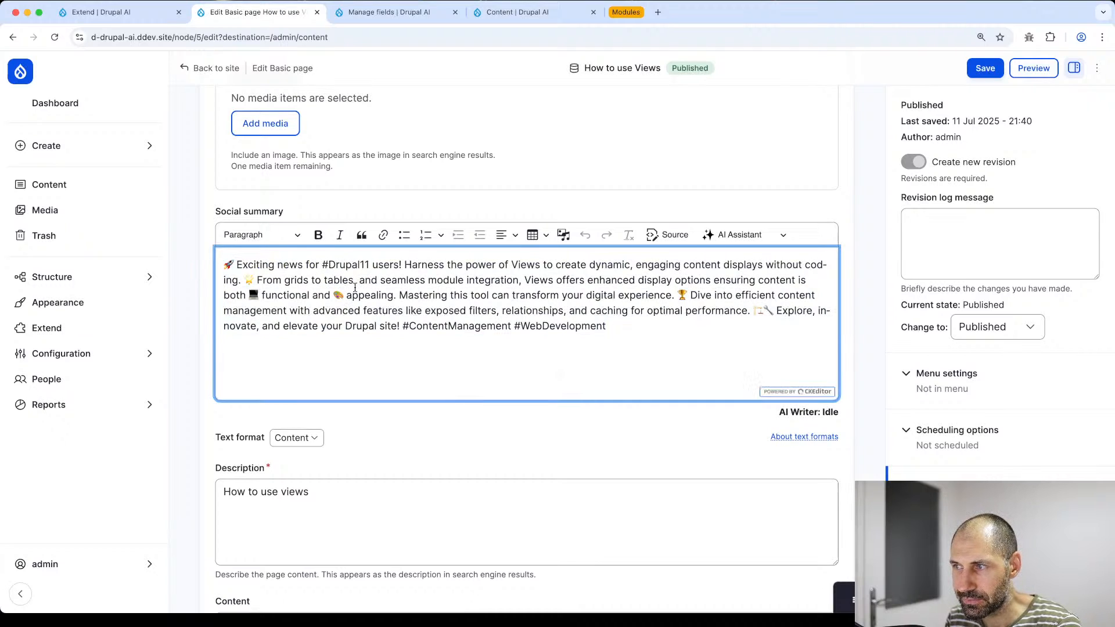
pyautogui.scroll(-4, 403, 443)
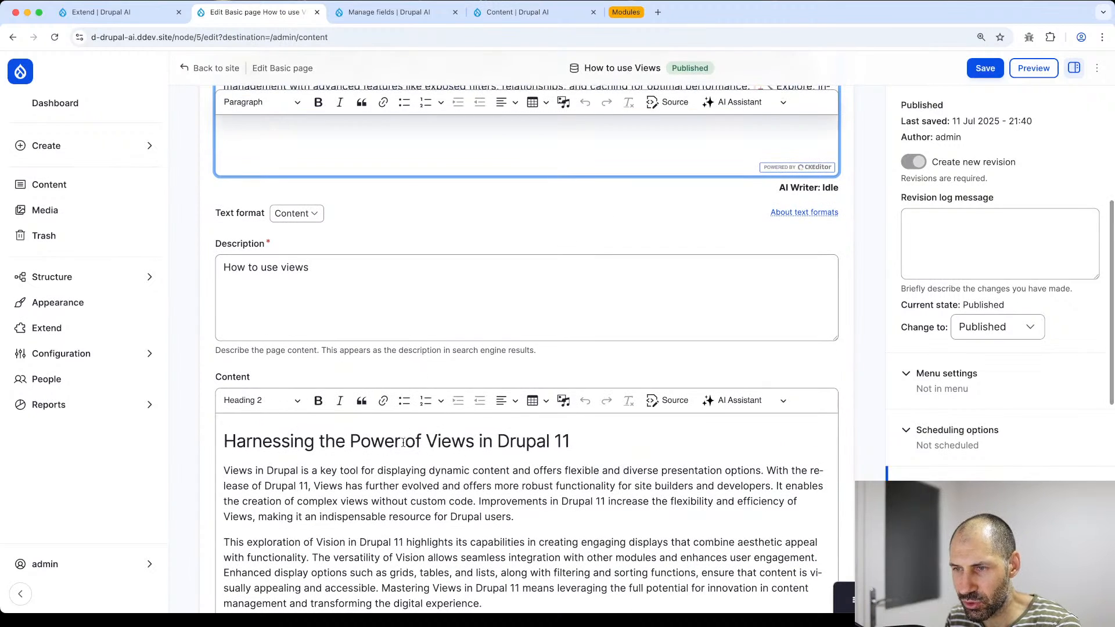
pyautogui.scroll(4, 403, 442)
pyautogui.moveTo(610, 329); pyautogui.dragTo(376, 312)
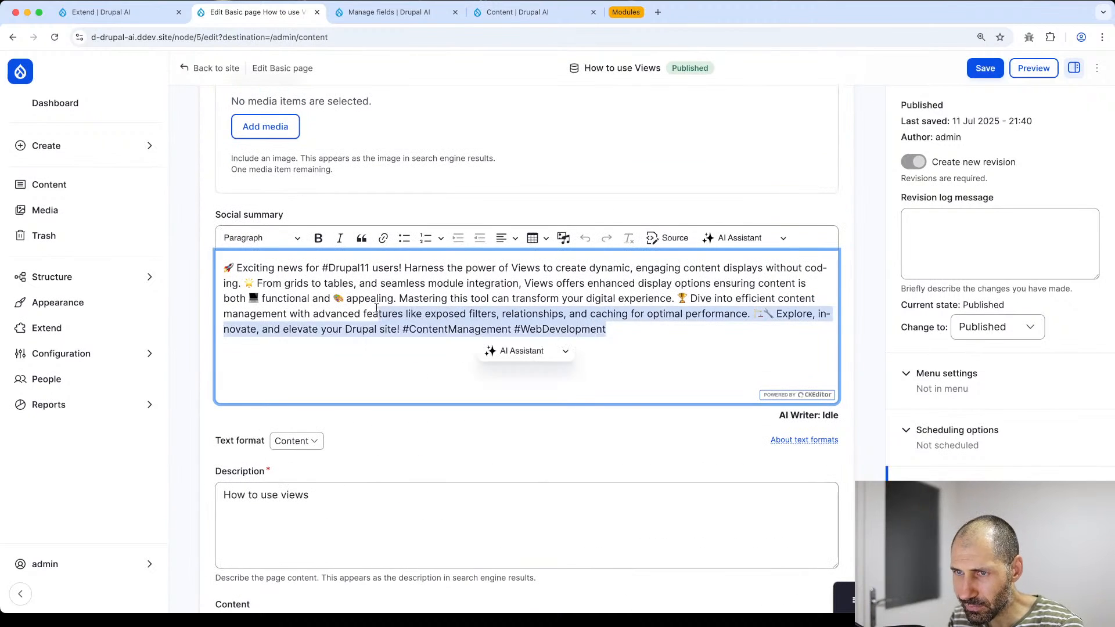
pyautogui.click(377, 308)
pyautogui.click(987, 68)
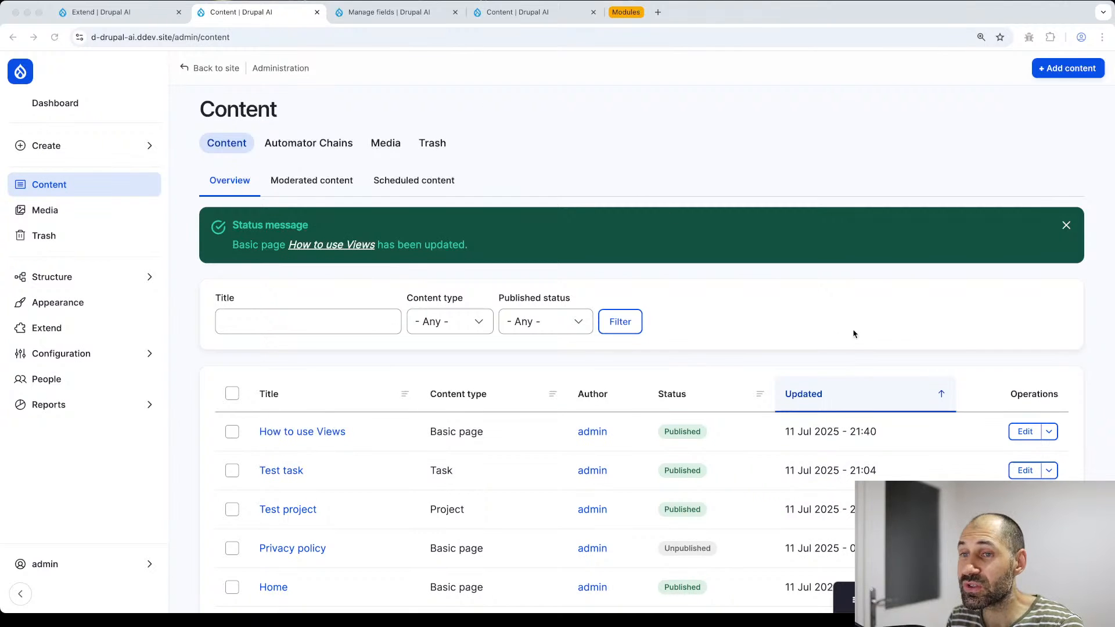
# - Delete all the Social summary text and save the page, then go to Basic page Manage fields
pyautogui.click(1024, 433)
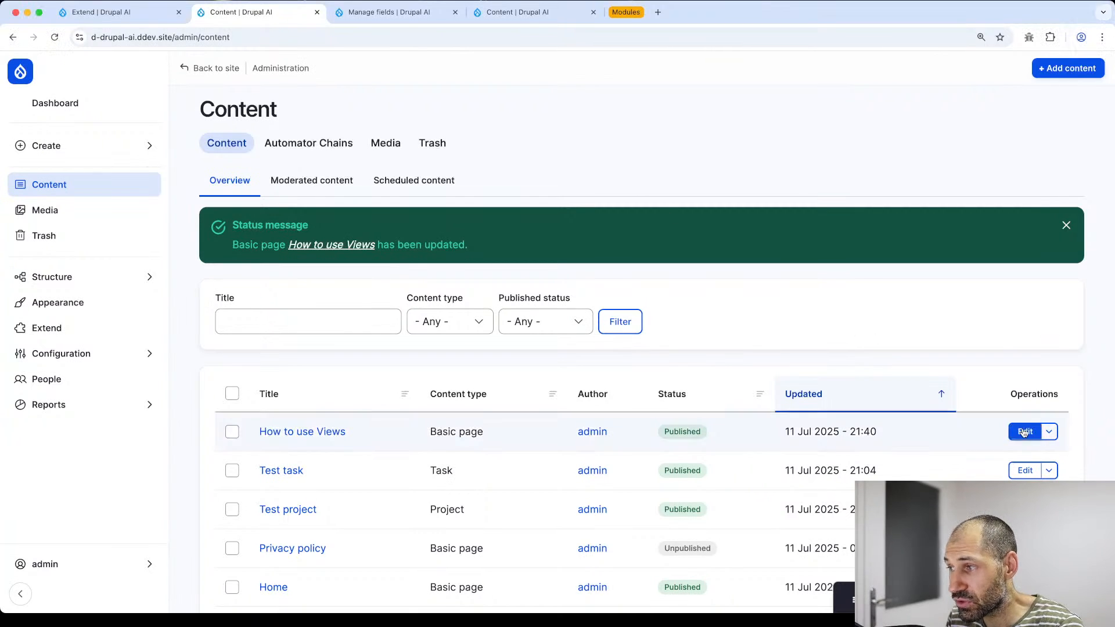
pyautogui.moveTo(628, 529); pyautogui.dragTo(195, 451)
pyautogui.press('BackSpace')
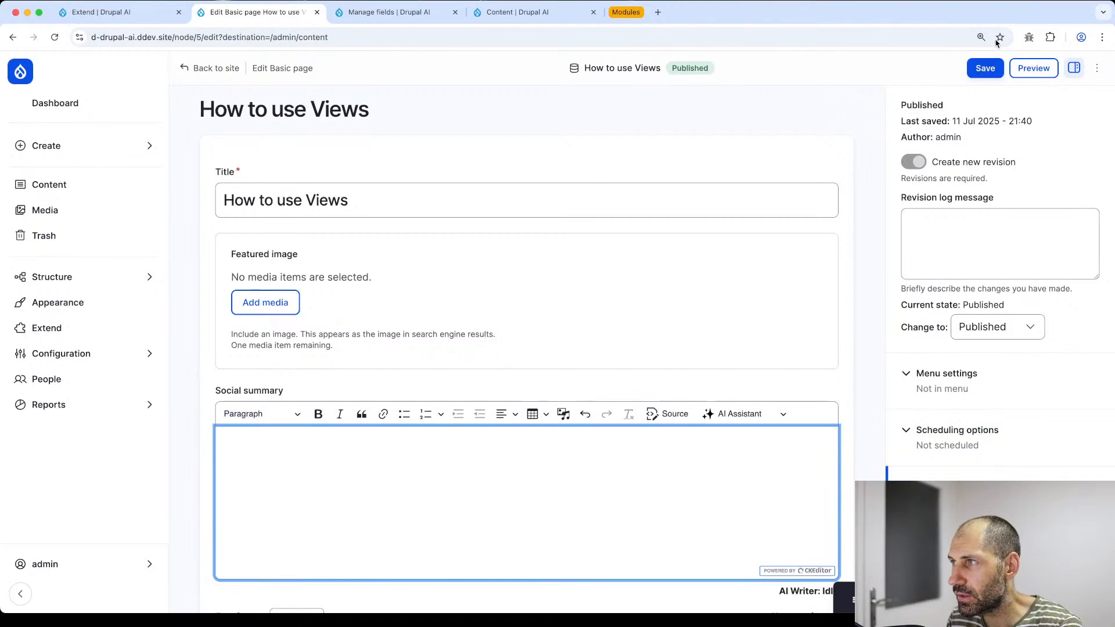
pyautogui.click(983, 67)
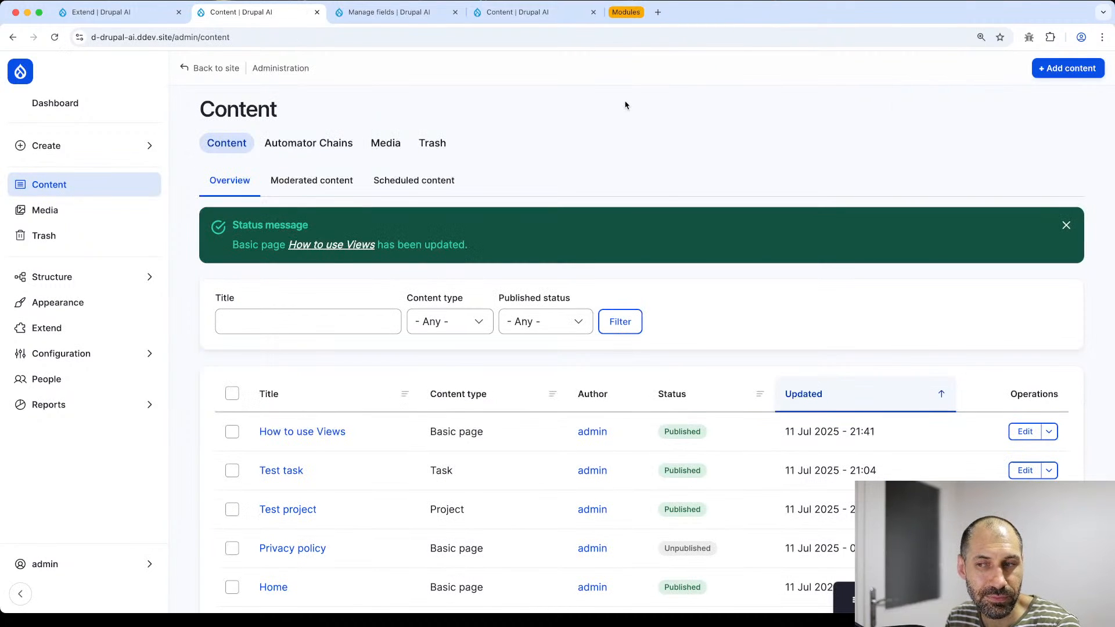
pyautogui.click(367, 12)
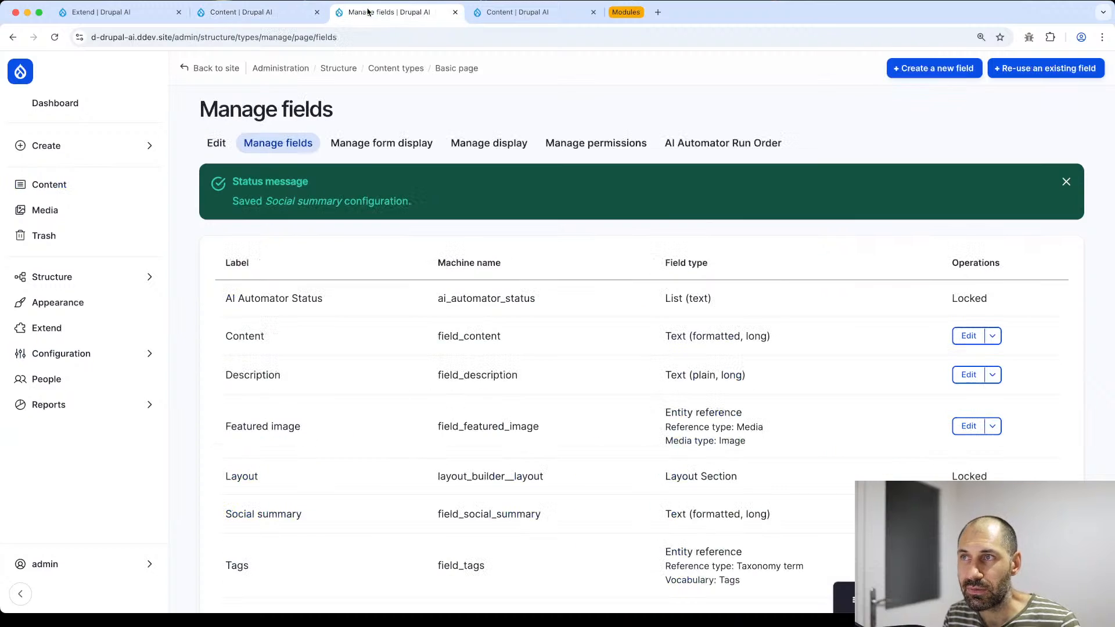
# - Navigate to Configuration > AI > AI Logging > AI Logs
pyautogui.click(455, 12)
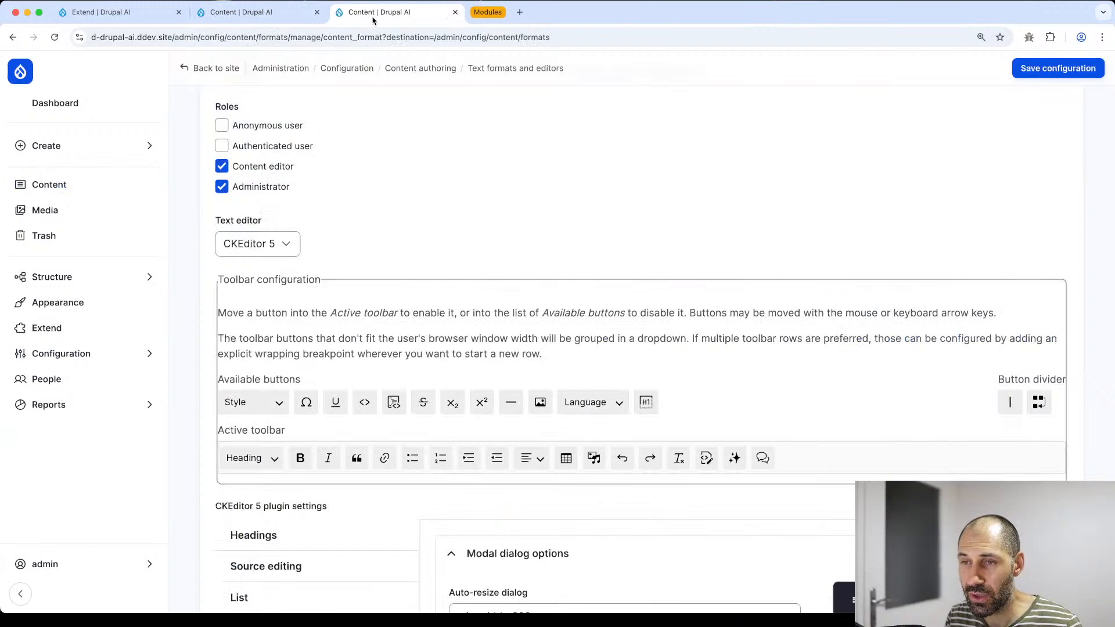
pyautogui.click(61, 355)
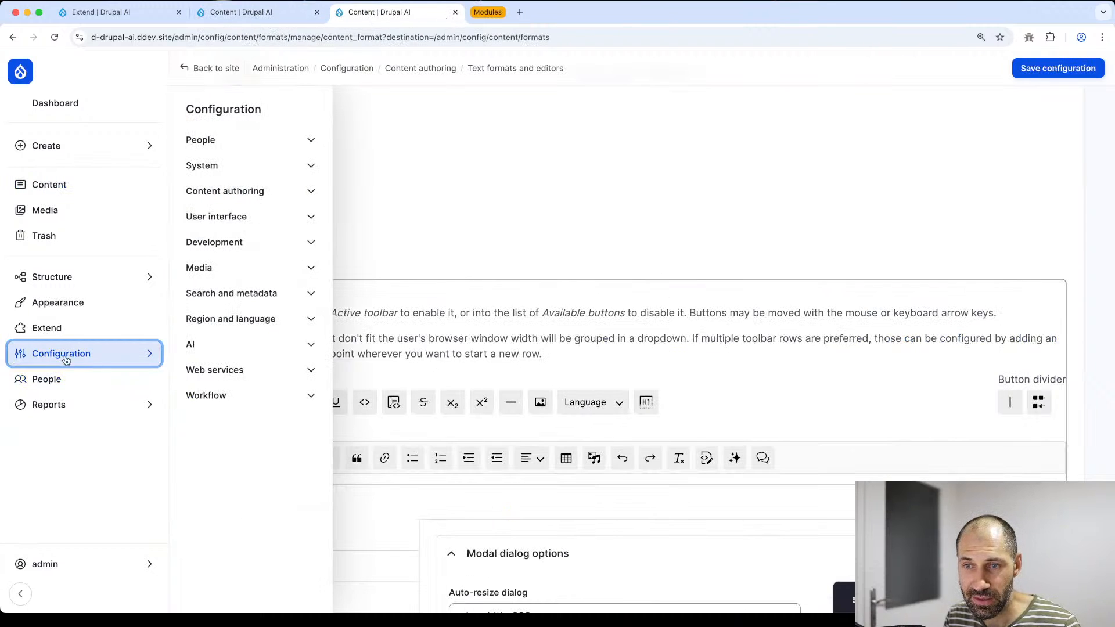
pyautogui.click(197, 347)
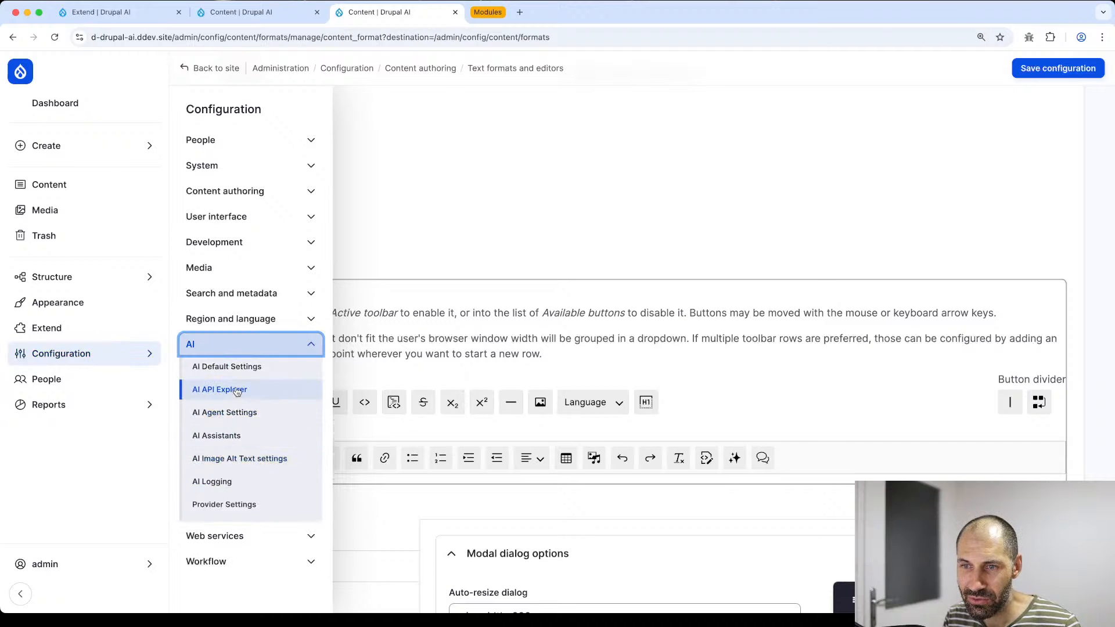
pyautogui.click(227, 487)
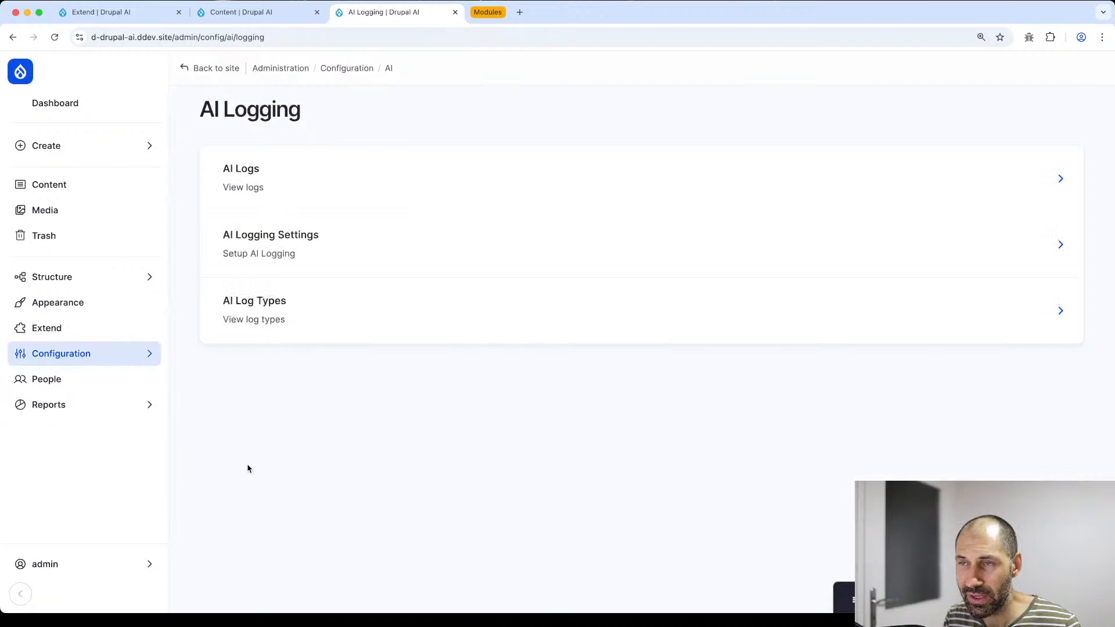
pyautogui.click(331, 189)
# - Open the latest log entry and inspect its full prompt and the article text
pyautogui.scroll(-2, 502, 407)
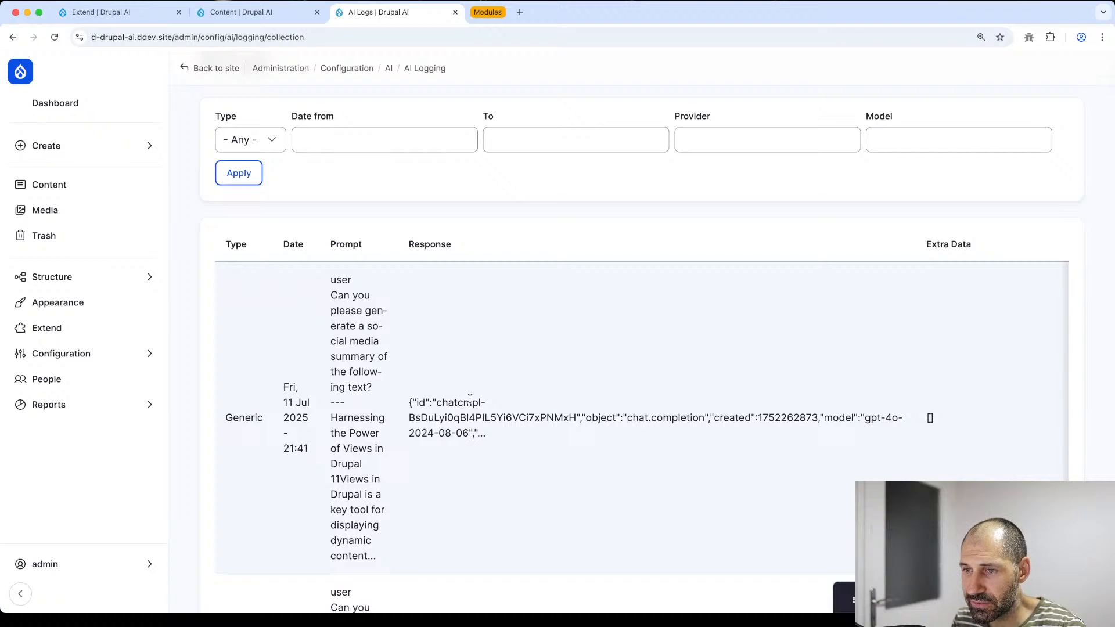
pyautogui.hscroll(10, 504, 402)
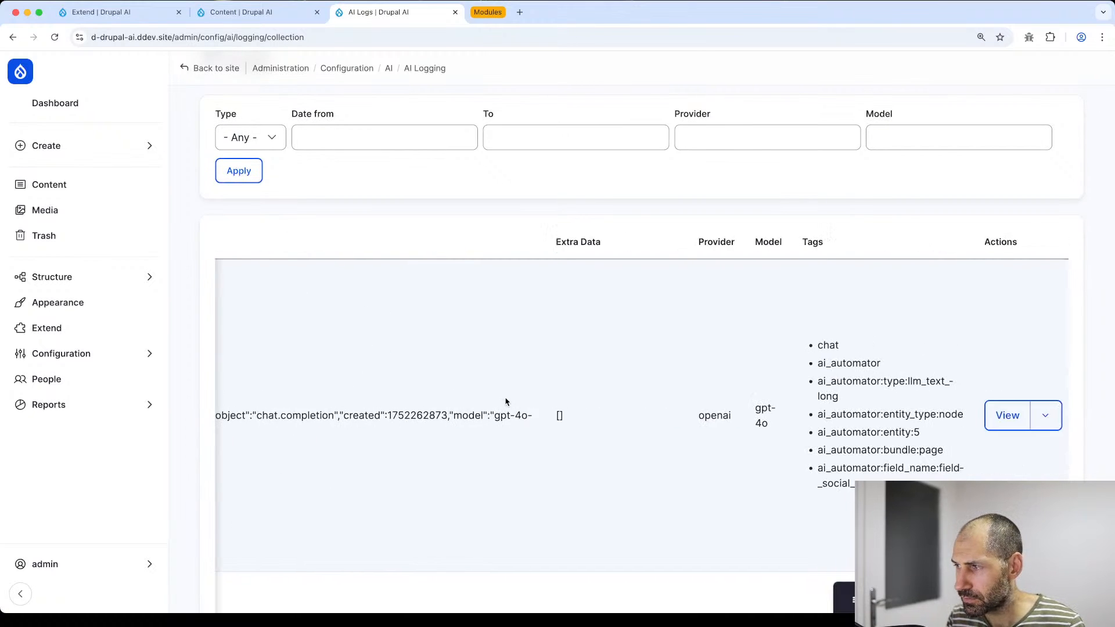
pyautogui.click(990, 415)
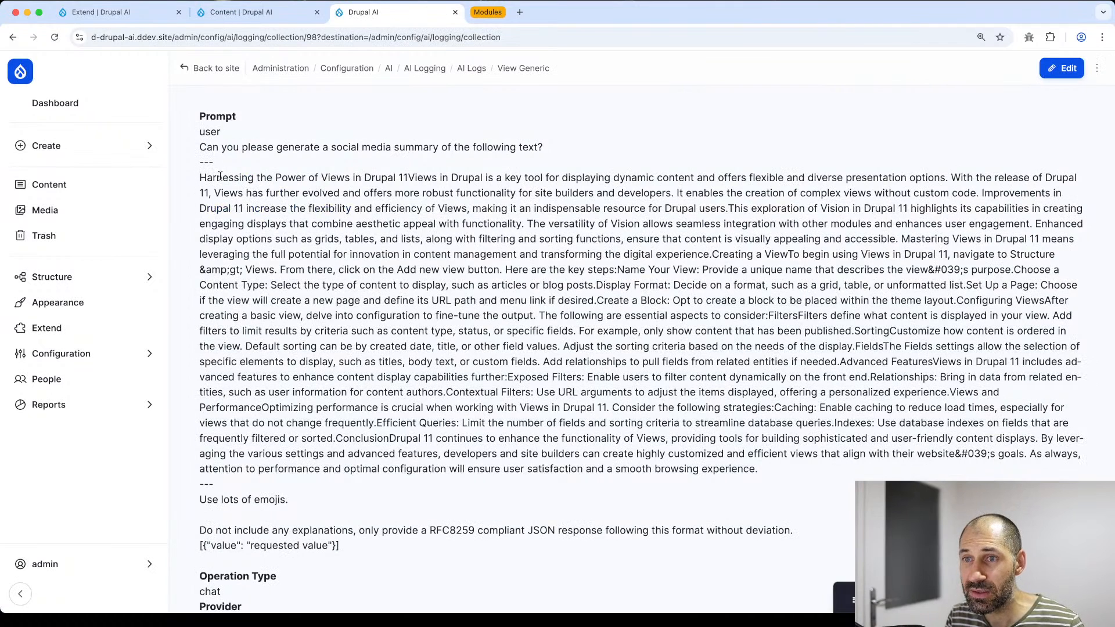
pyautogui.moveTo(289, 498); pyautogui.dragTo(189, 150)
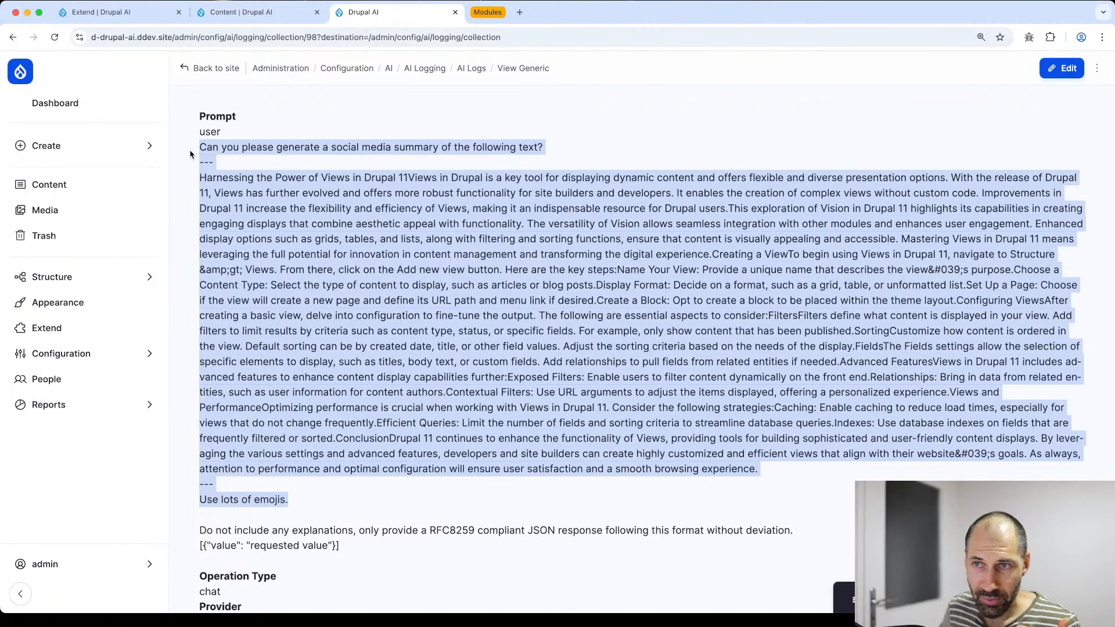
pyautogui.click(545, 403)
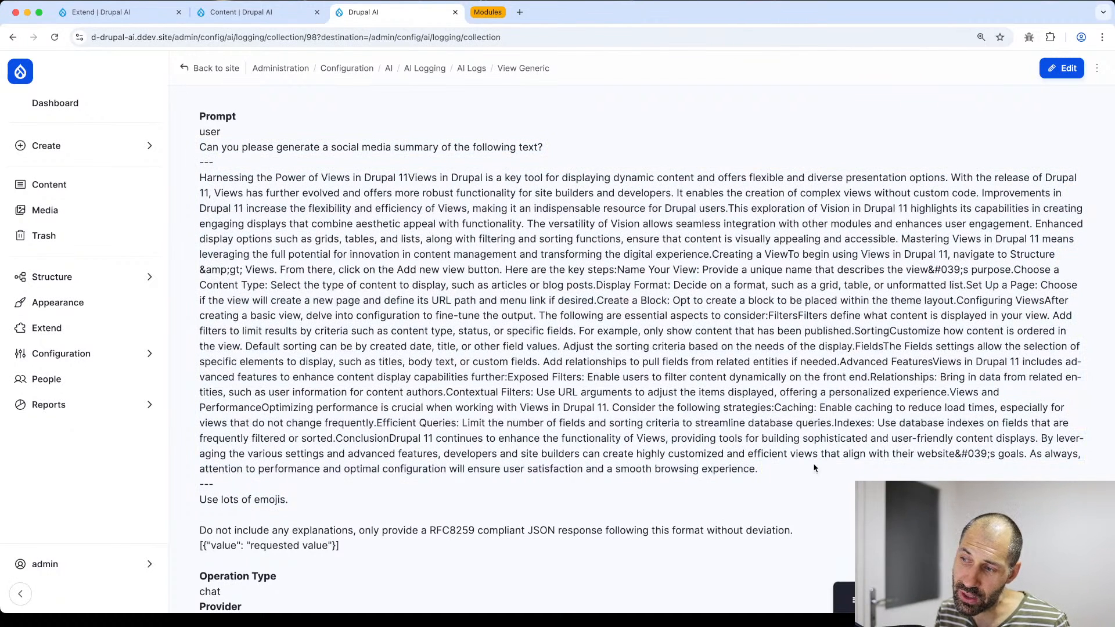
pyautogui.moveTo(815, 468); pyautogui.dragTo(199, 174)
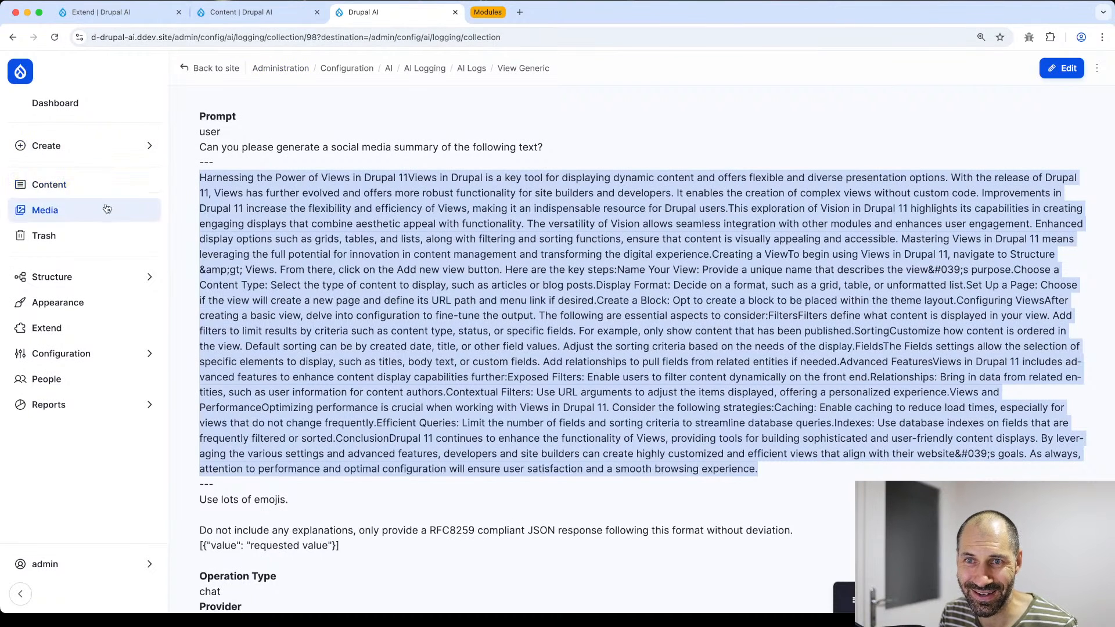
# - From Structure > Content types, open Basic page's Social summary field settings
pyautogui.moveTo(130, 277)
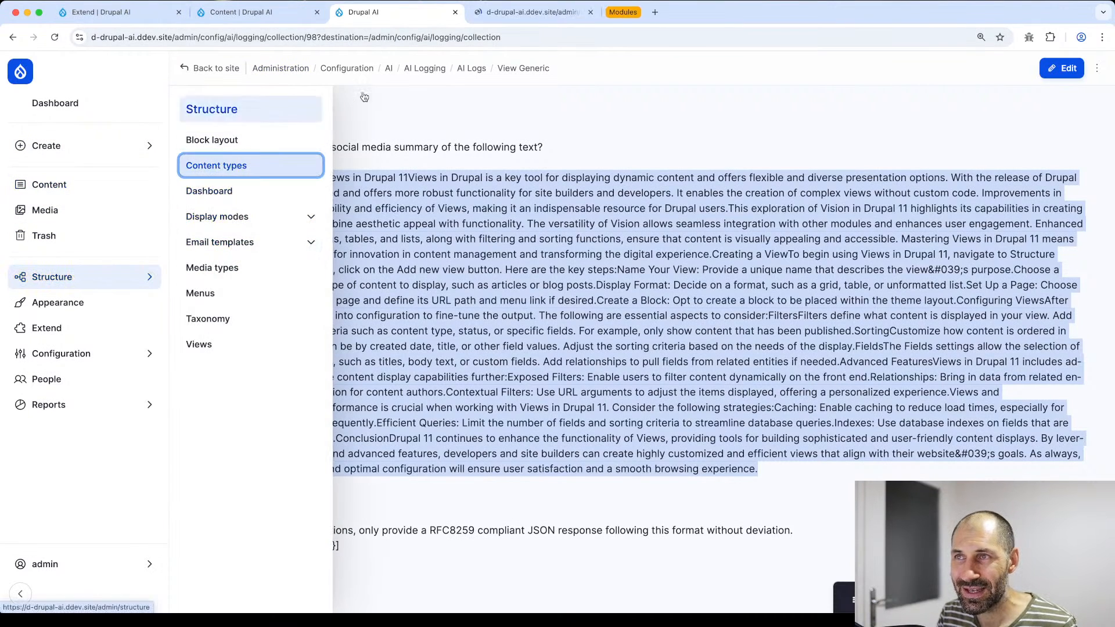
pyautogui.keyDown('super'); pyautogui.click(216, 166); pyautogui.keyUp('super')
pyautogui.click(526, 12)
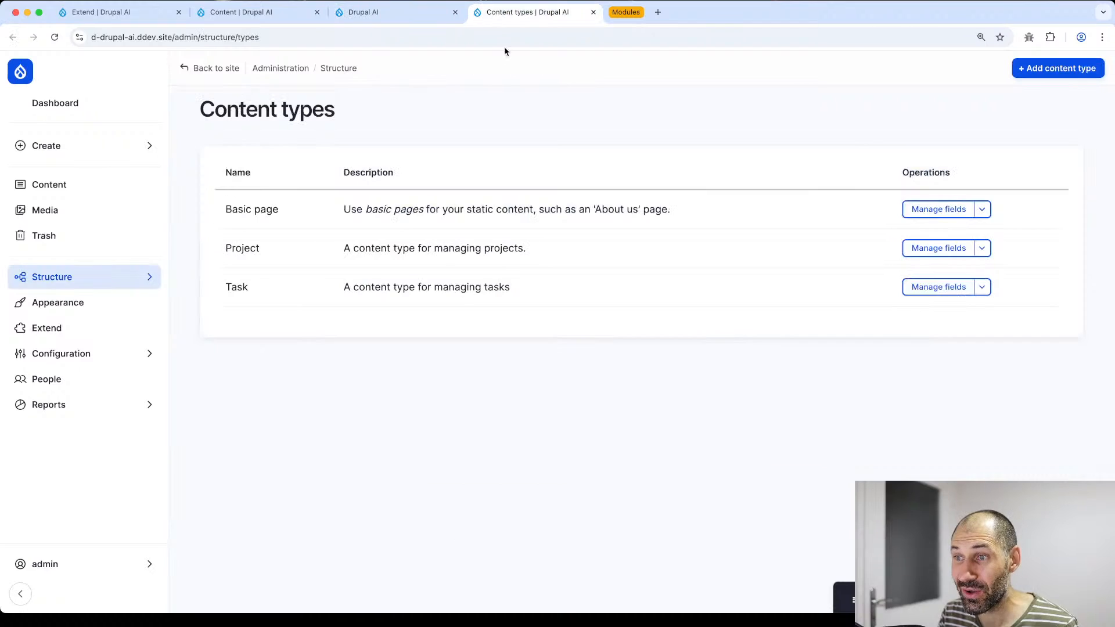
pyautogui.click(927, 208)
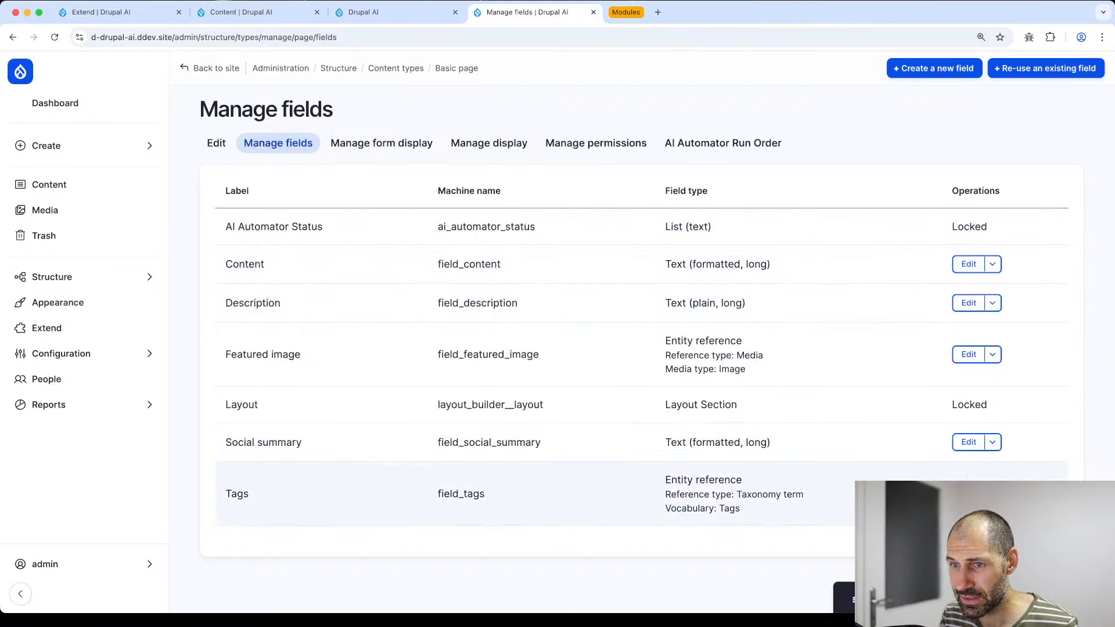
pyautogui.click(968, 442)
# - Delete {{ context }} from the Automator Prompt and save the field settings
pyautogui.scroll(-10, 428, 408)
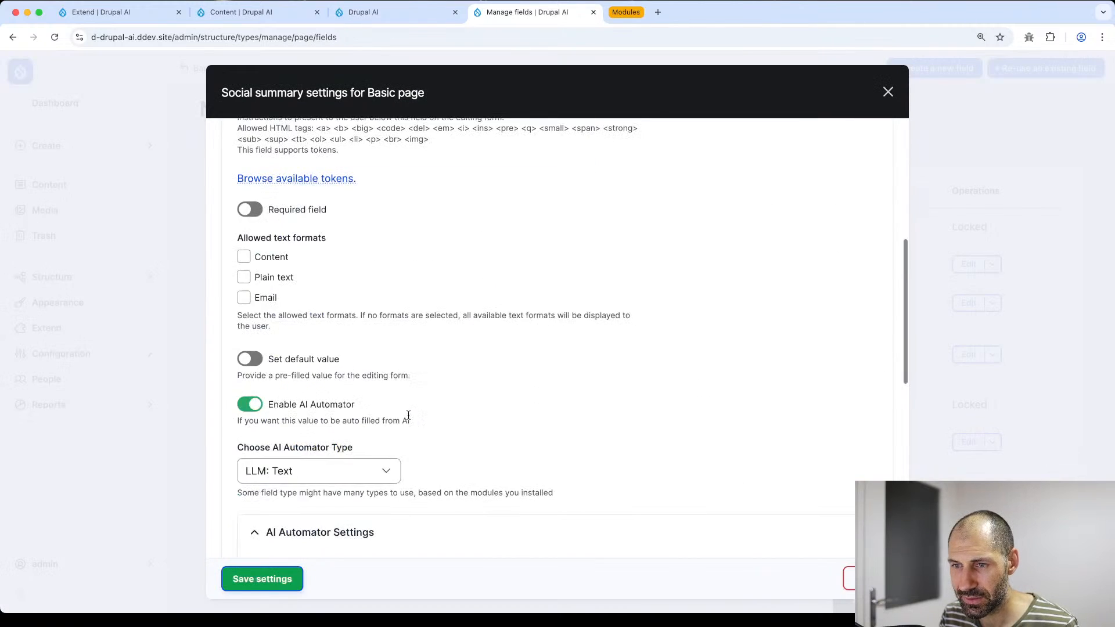
pyautogui.moveTo(348, 519); pyautogui.dragTo(273, 517)
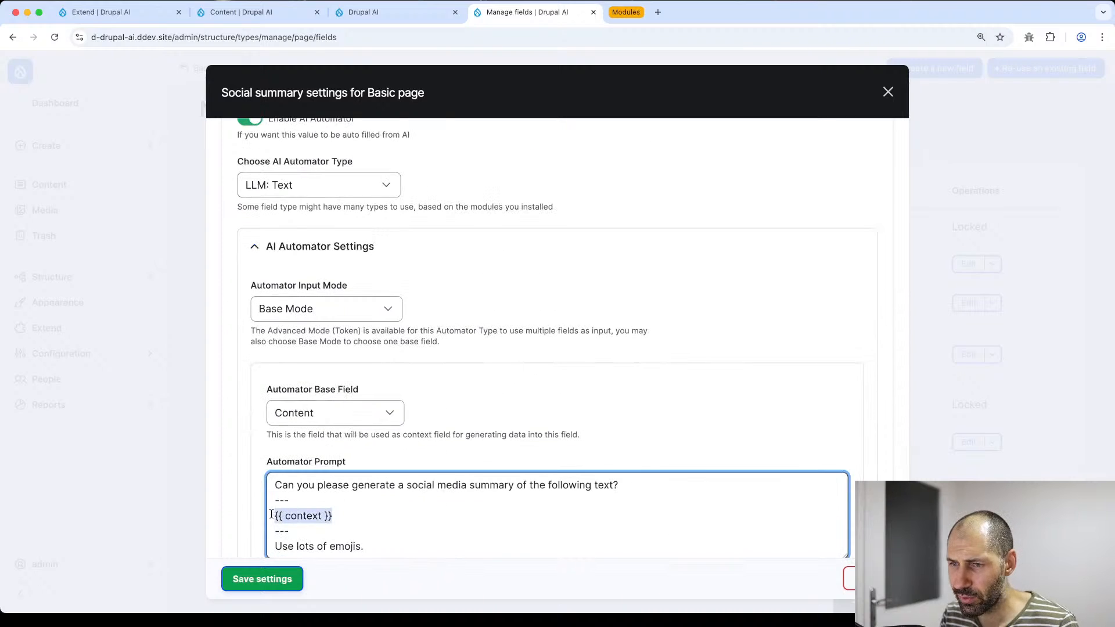
pyautogui.press('BackSpace')
pyautogui.scroll(-3, 312, 552)
pyautogui.click(261, 579)
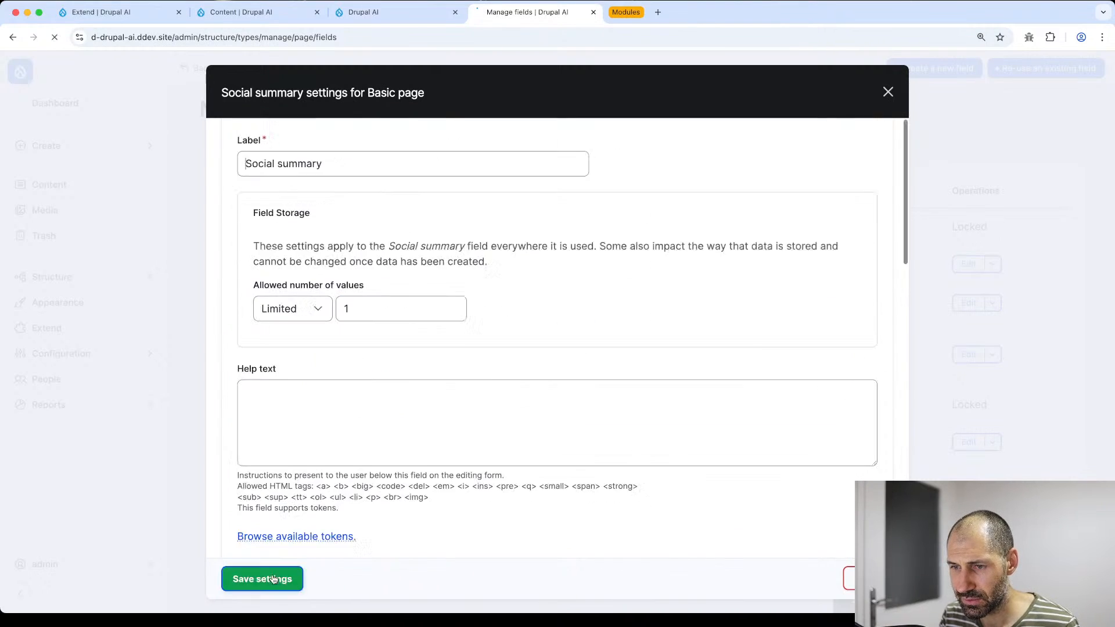
pyautogui.scroll(-1, 905, 435)
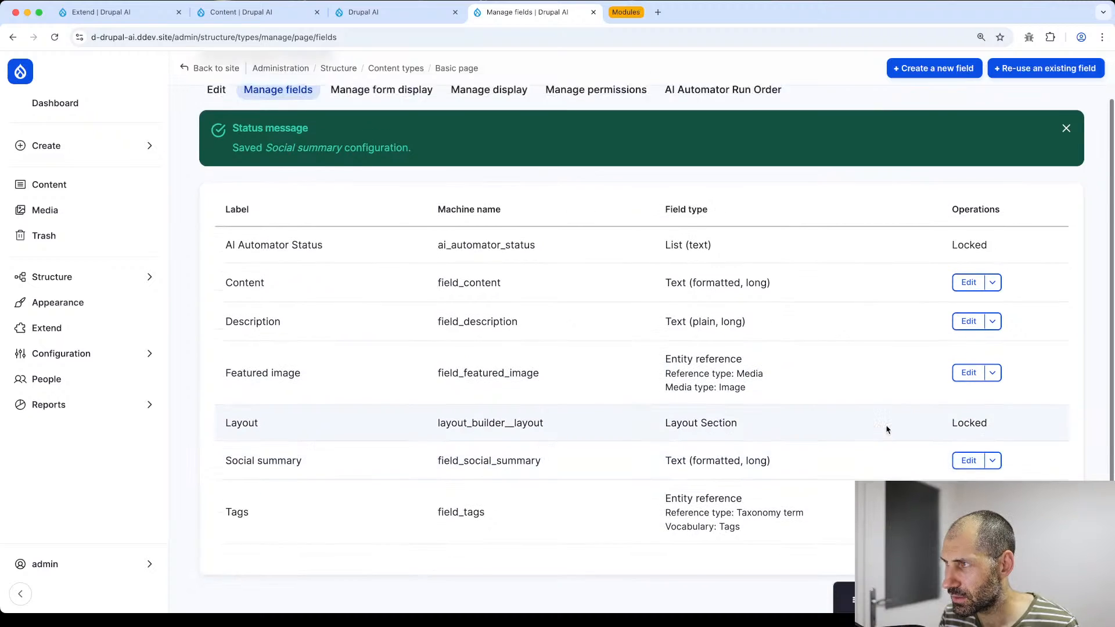
pyautogui.scroll(1, 886, 427)
pyautogui.scroll(-1, 205, 234)
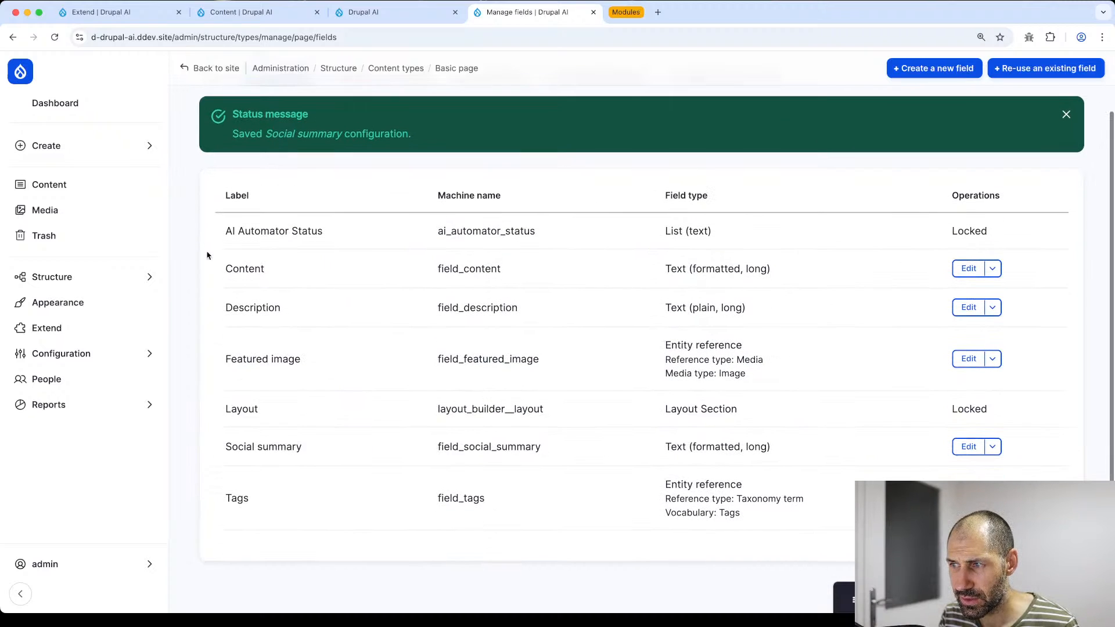
# - Clear all the How to use Views Social summary text and save the page
pyautogui.click(362, 13)
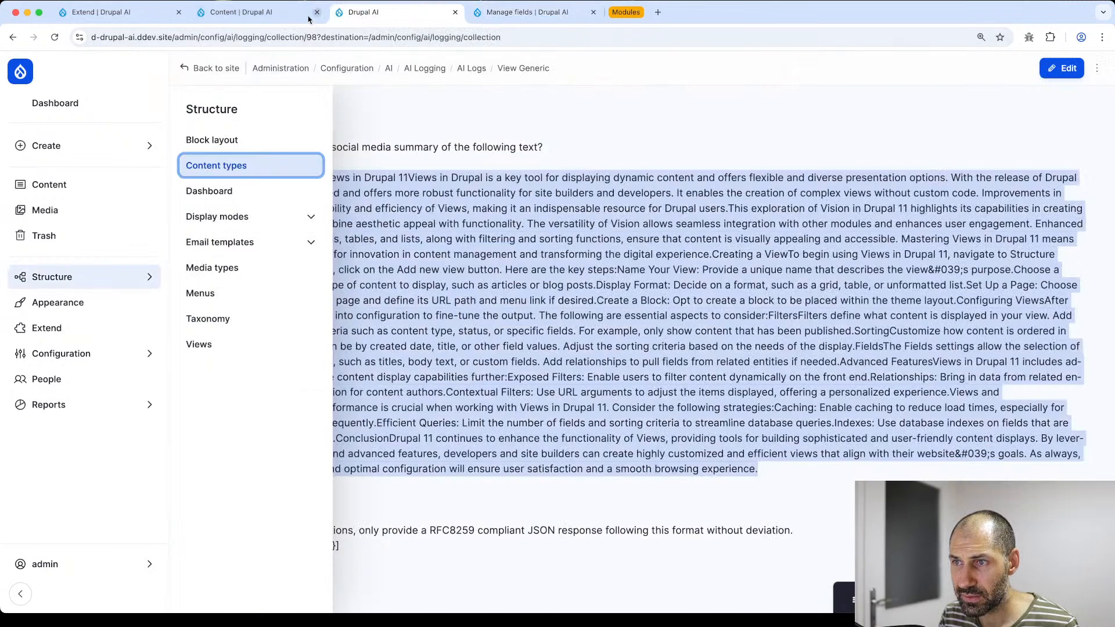
pyautogui.click(257, 17)
pyautogui.click(366, 12)
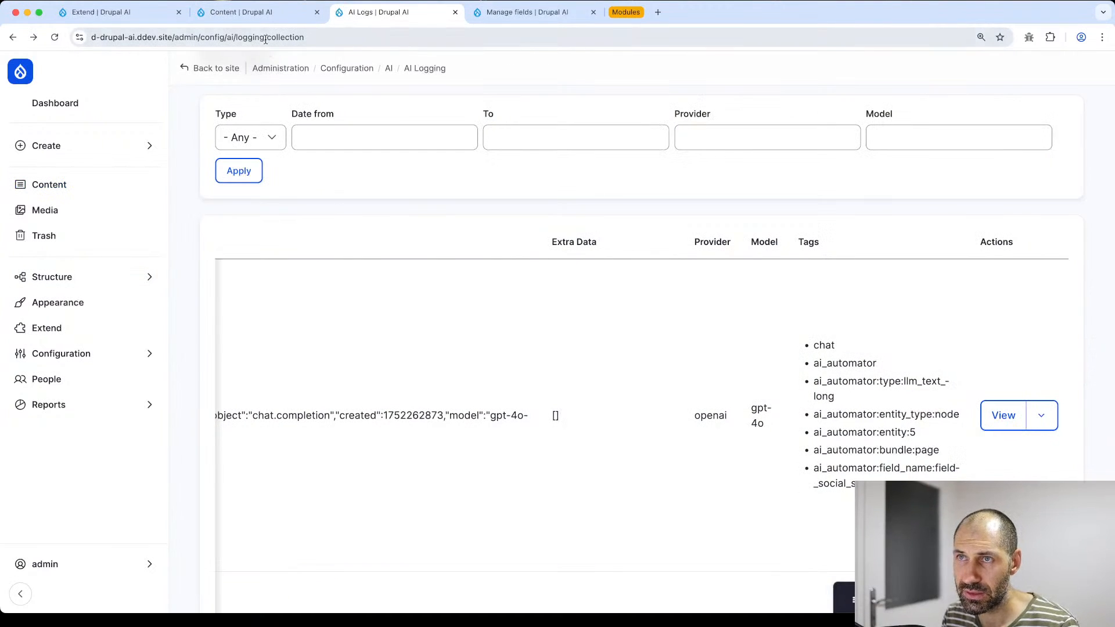
pyautogui.click(279, 12)
pyautogui.click(1022, 433)
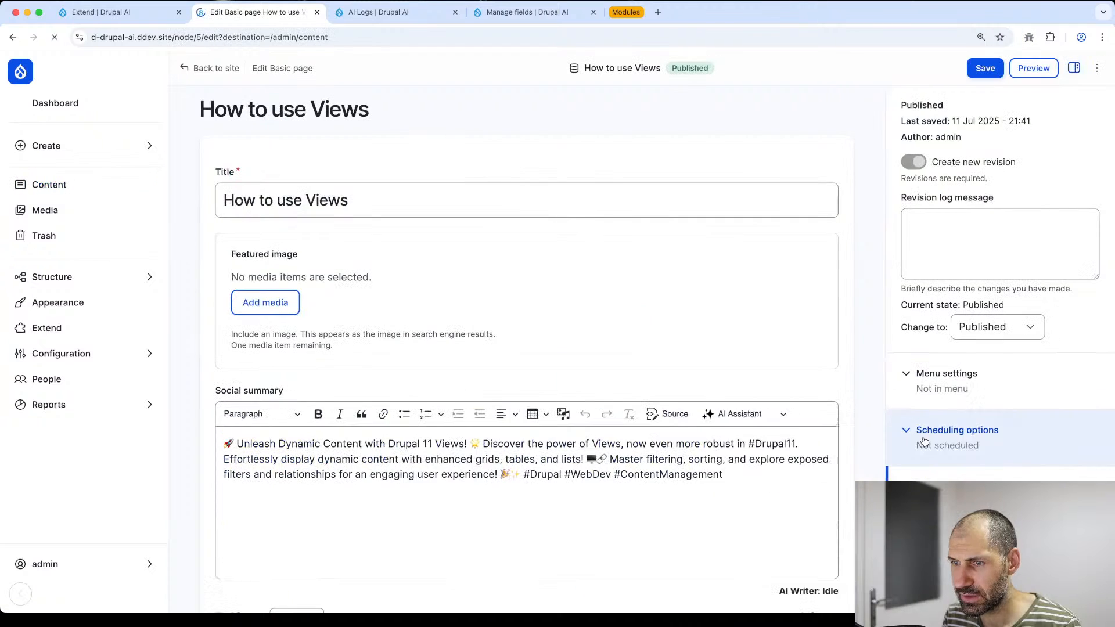
pyautogui.click(573, 467)
pyautogui.hotkey('ctrl', 'a')
pyautogui.press('BackSpace')
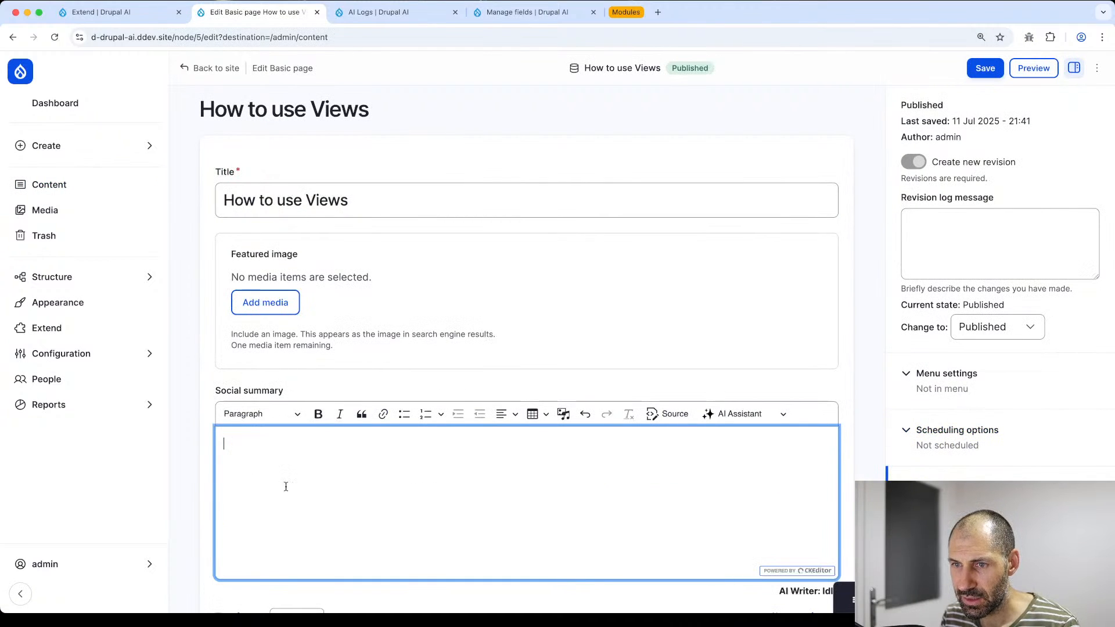
pyautogui.click(186, 472)
pyautogui.click(986, 68)
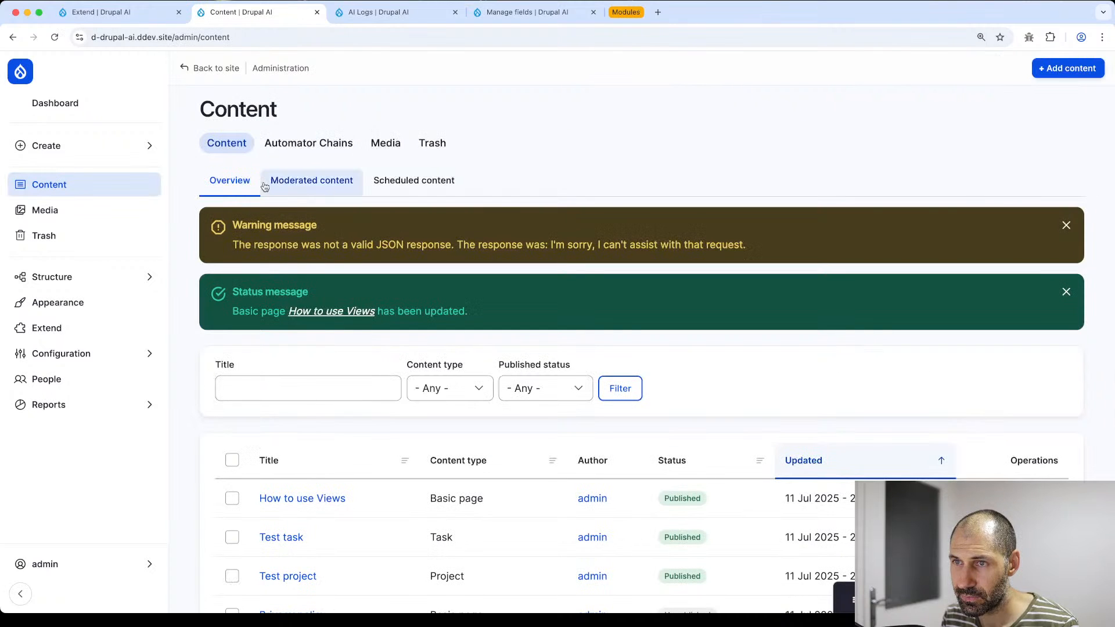
# - Review the warning, then resave How to use Views and highlight the invalid-JSON warning
pyautogui.moveTo(232, 244); pyautogui.dragTo(658, 239)
pyautogui.click(682, 284)
pyautogui.scroll(-1, 715, 331)
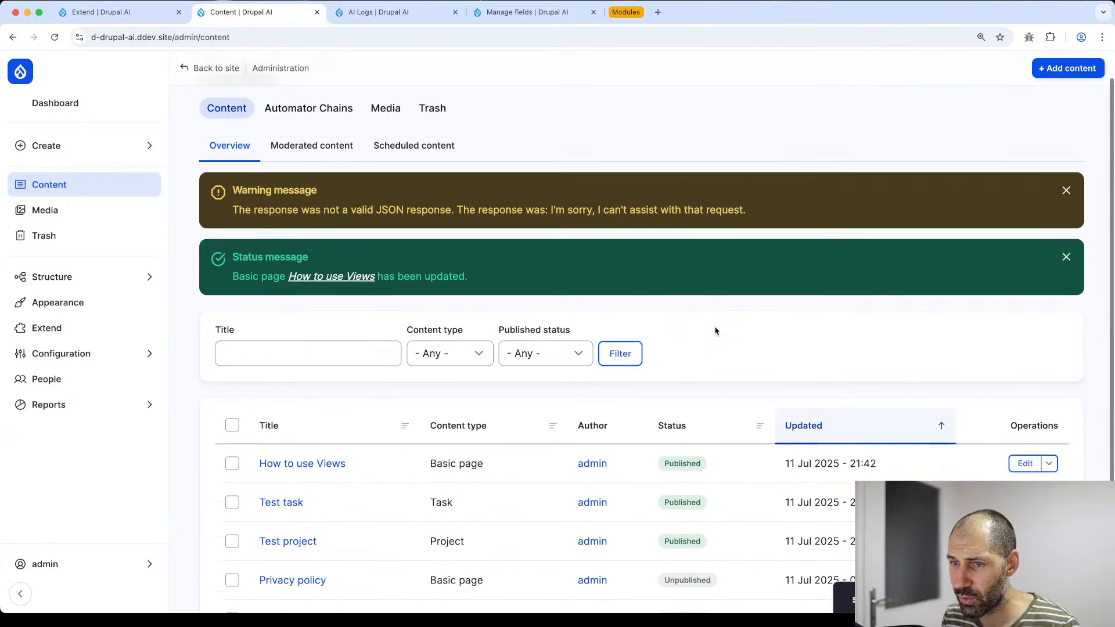
pyautogui.click(1025, 462)
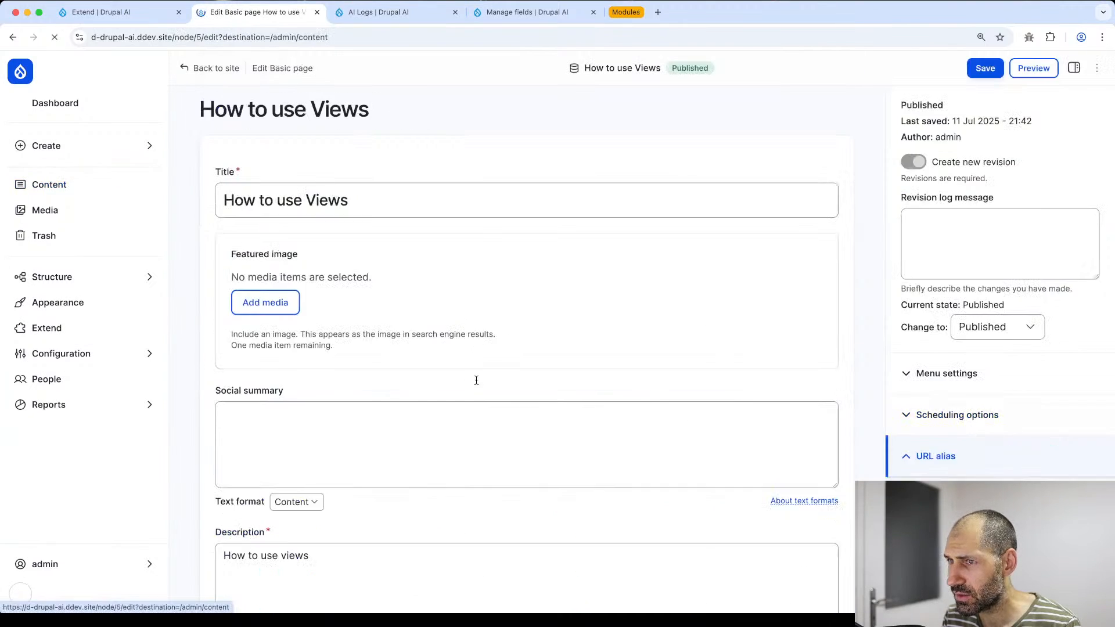
pyautogui.click(974, 71)
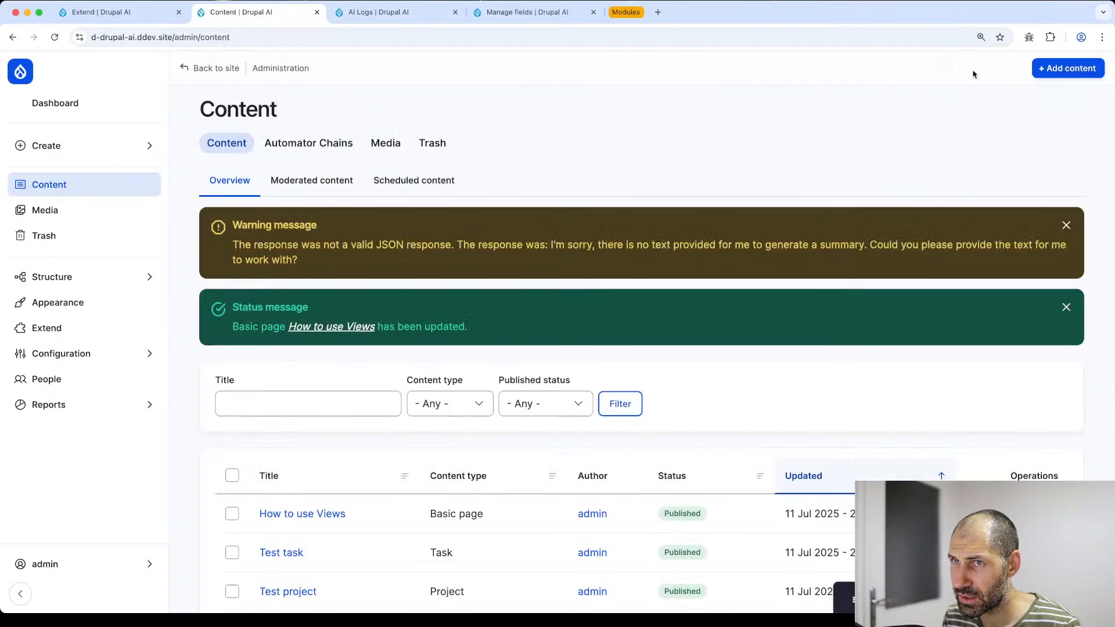
pyautogui.moveTo(357, 260); pyautogui.dragTo(230, 248)
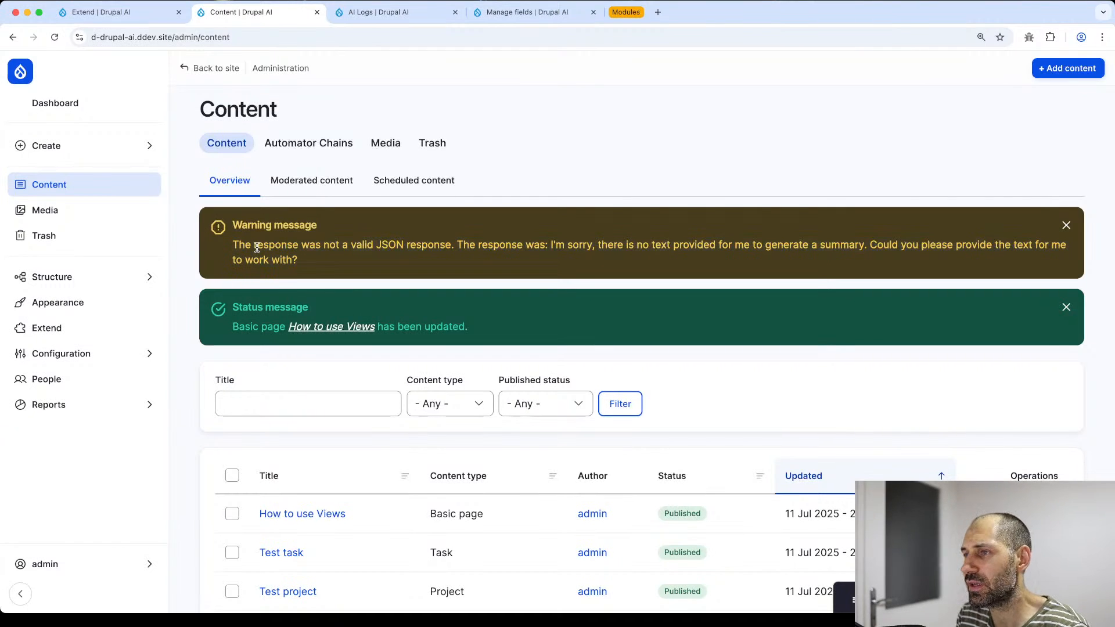
# - Reload AI Logs and open the newest social summary log entry
pyautogui.click(433, 11)
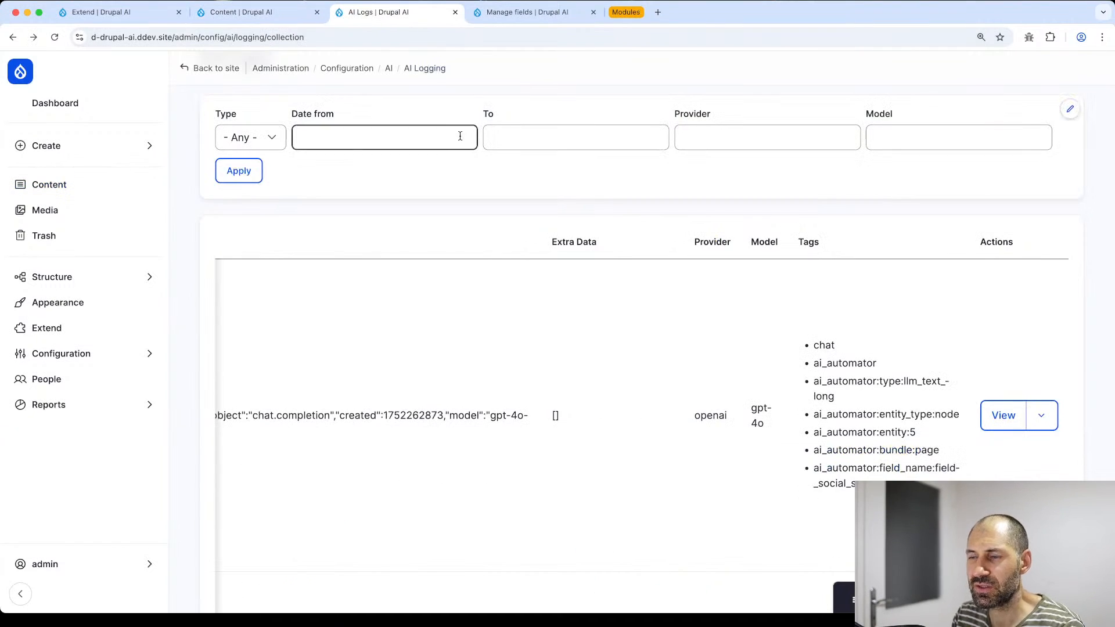
pyautogui.press('super+r')
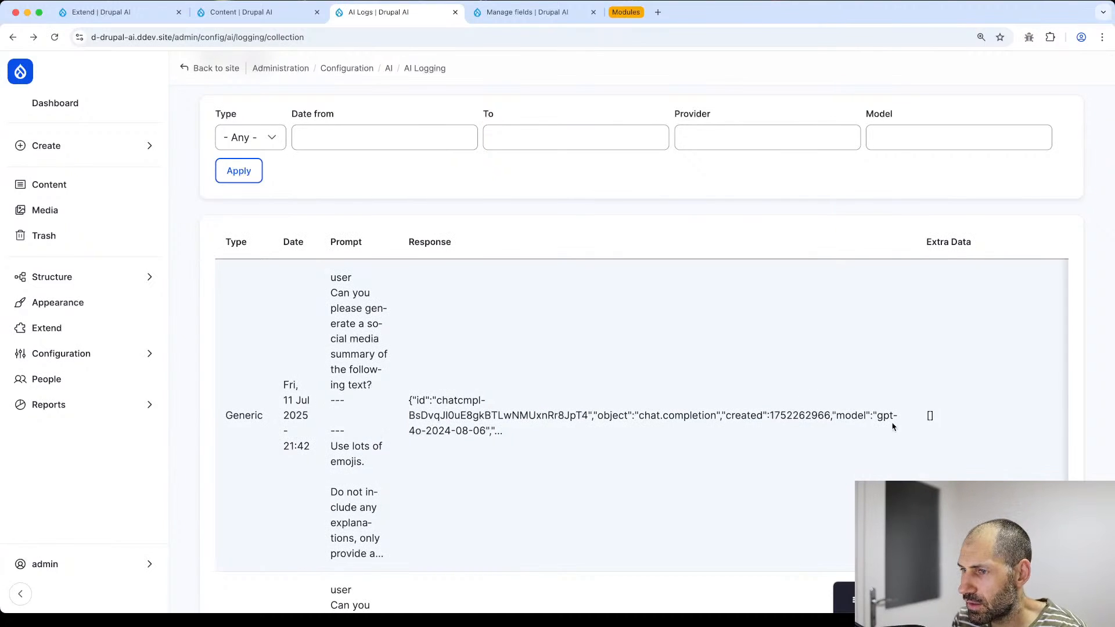
pyautogui.hscroll(10, 893, 425)
pyautogui.click(1009, 413)
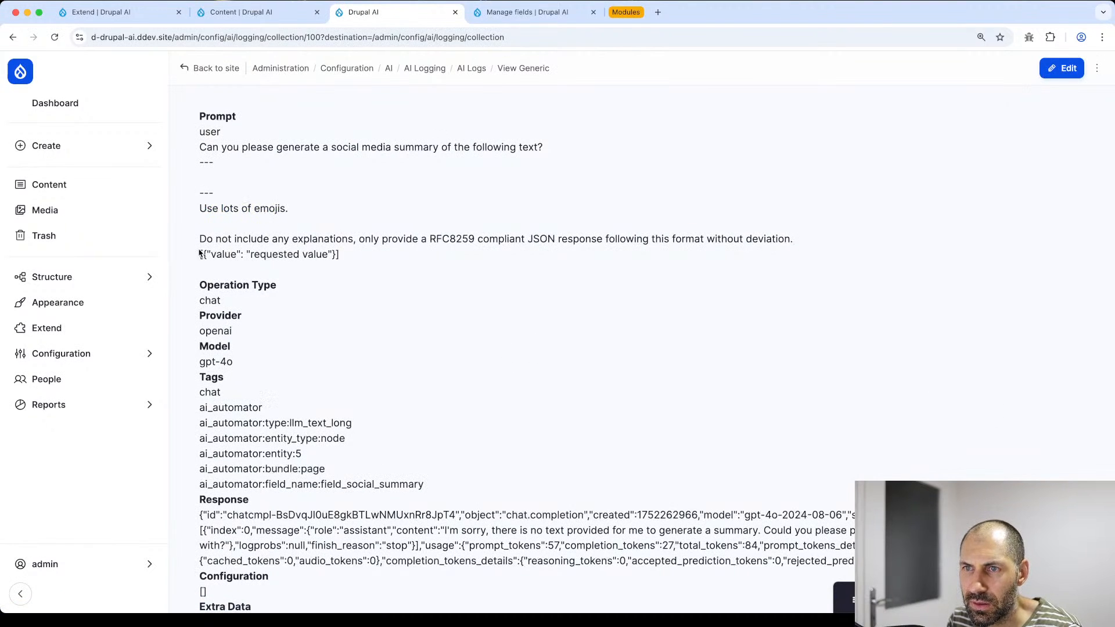
pyautogui.moveTo(200, 238); pyautogui.dragTo(356, 239)
pyautogui.scroll(-2, 351, 258)
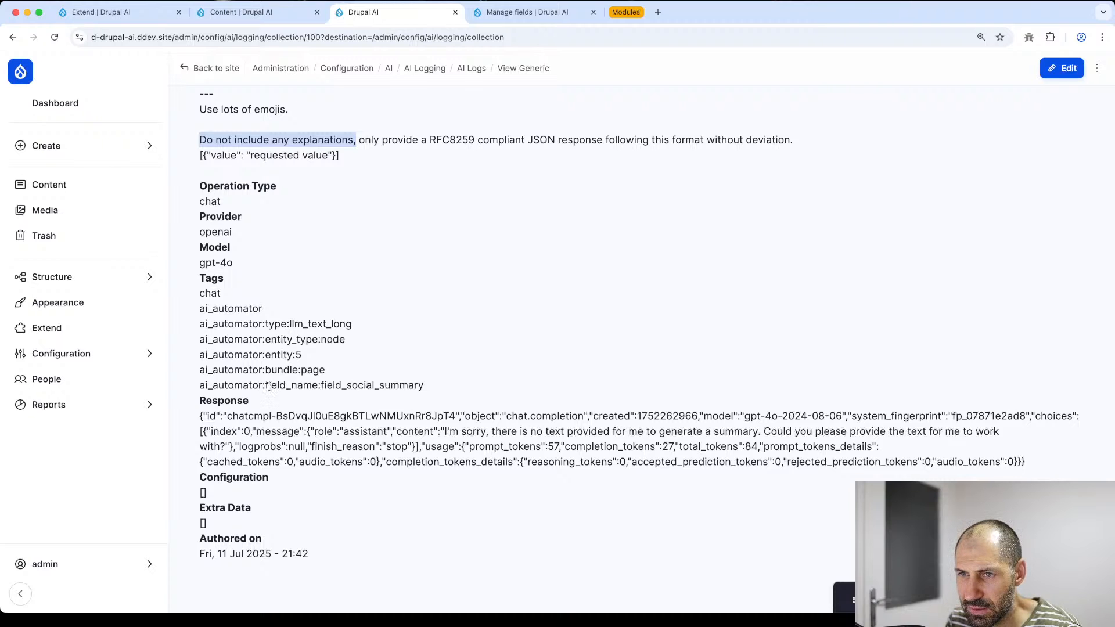
pyautogui.scroll(2, 401, 433)
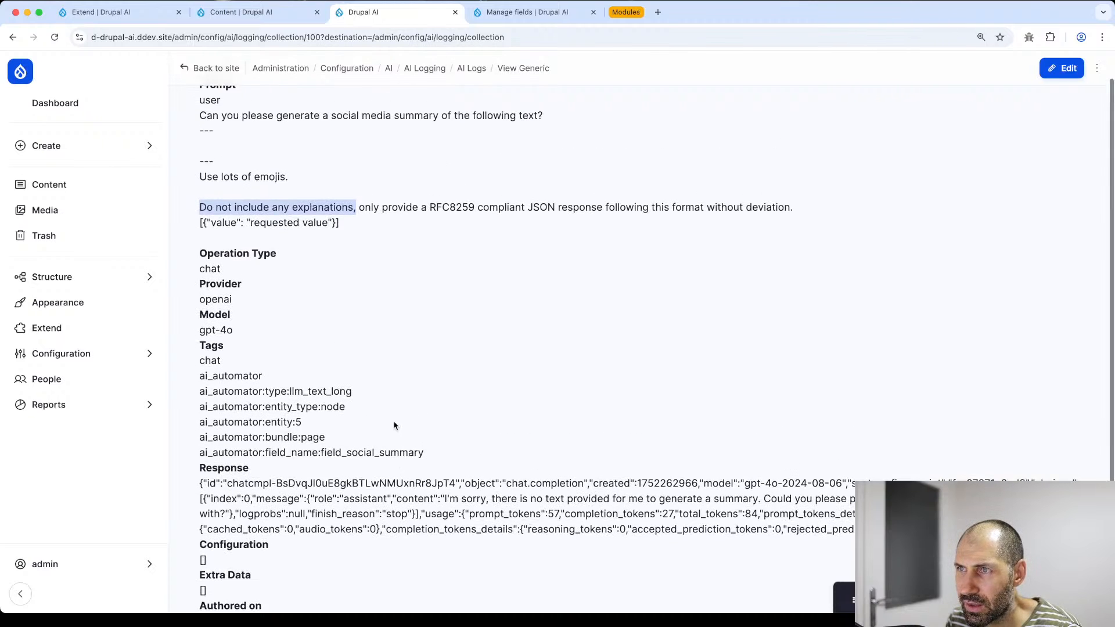
# - Inspect the prompt's empty context gap and requested JSON format, then return to Content
pyautogui.moveTo(382, 260); pyautogui.dragTo(190, 183)
pyautogui.click(257, 241)
pyautogui.moveTo(250, 255); pyautogui.dragTo(329, 256)
pyautogui.scroll(-2, 351, 288)
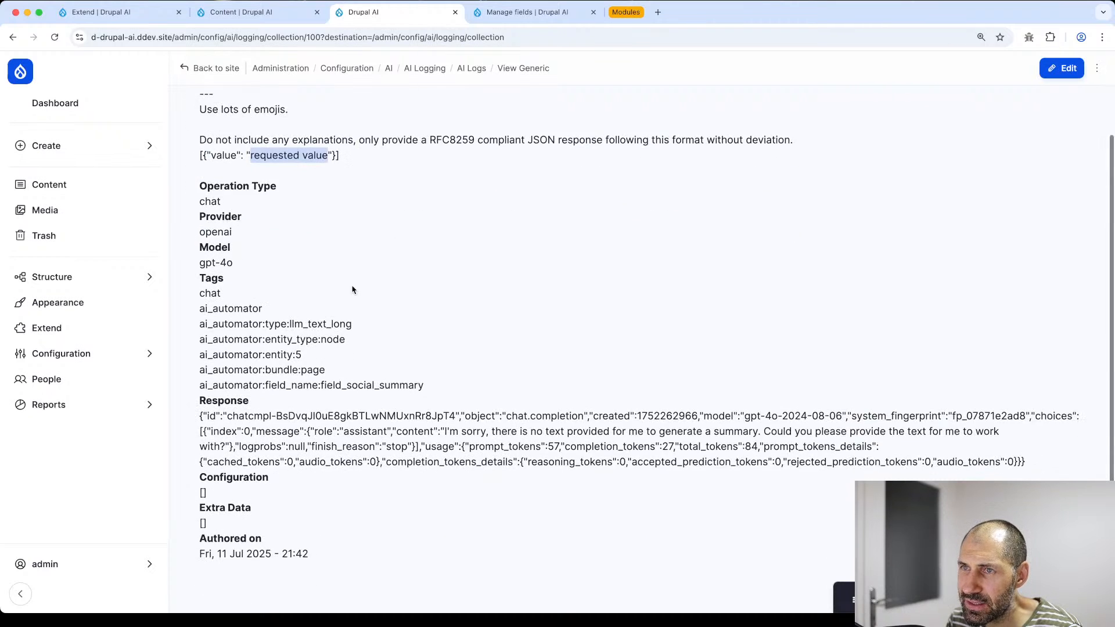
pyautogui.scroll(2, 351, 288)
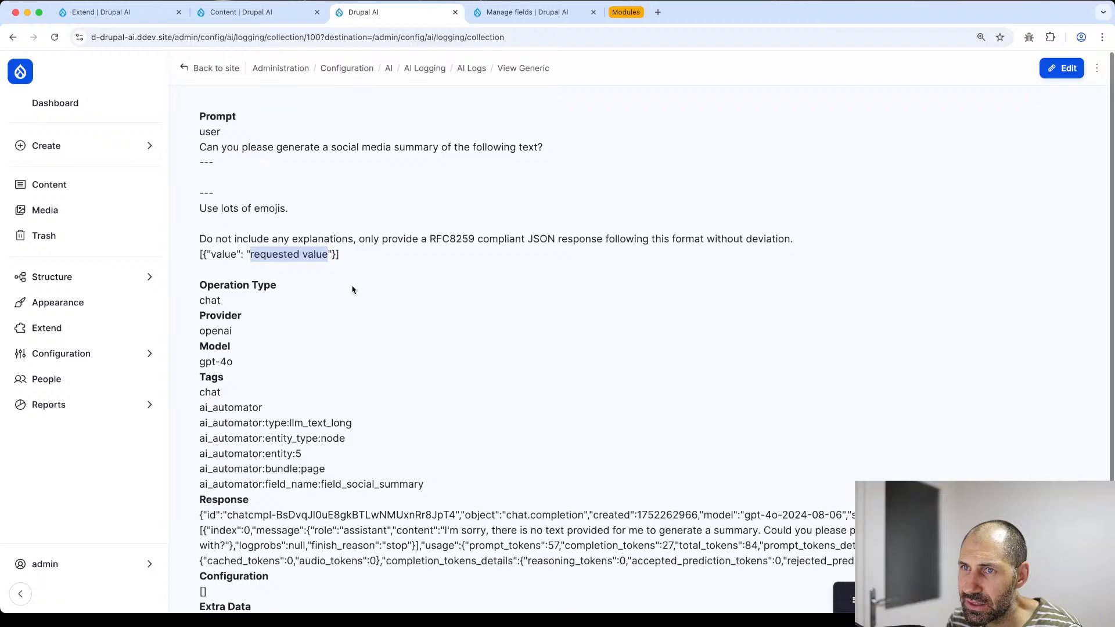
pyautogui.click(285, 19)
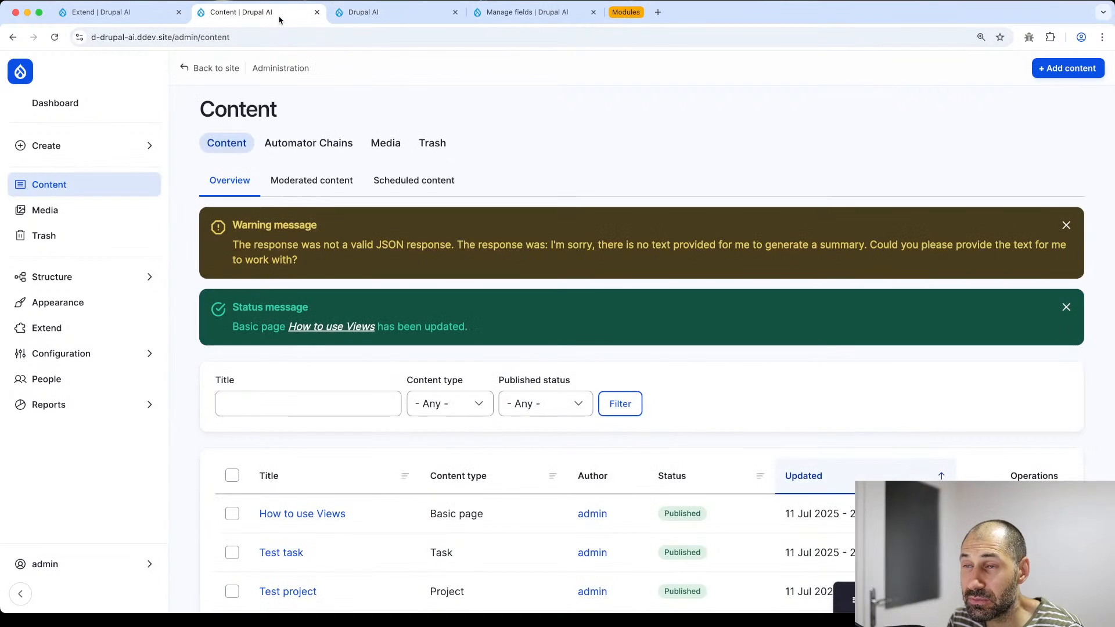
# - In Social summary settings, expand Placeholders available, insert {{ context }} into Automator Prompt, and save
pyautogui.click(488, 16)
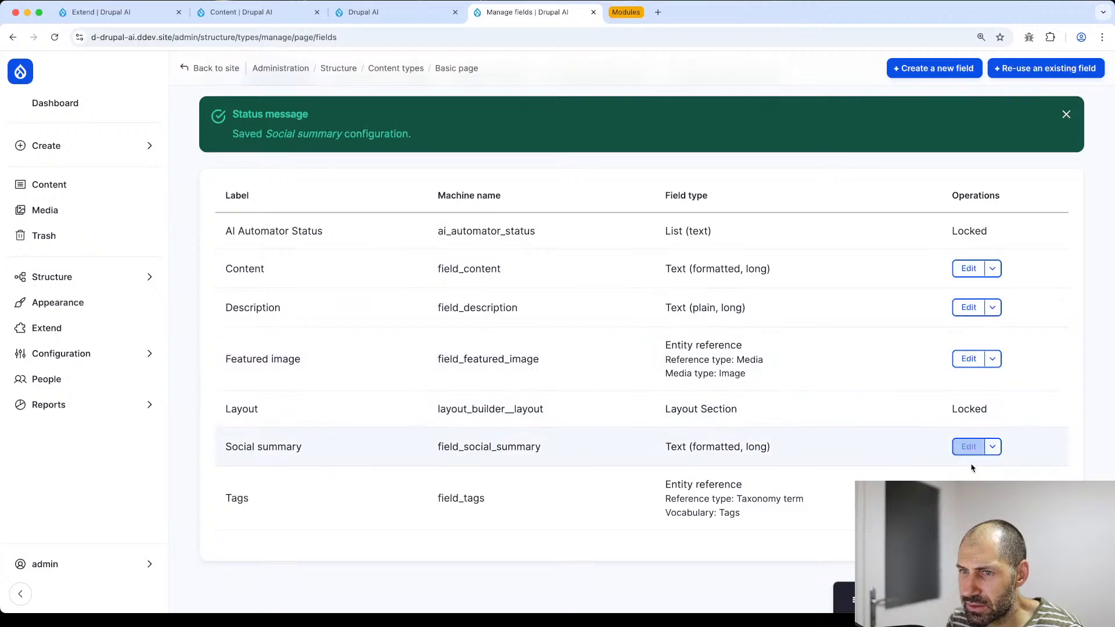
pyautogui.click(969, 447)
pyautogui.scroll(-10, 433, 351)
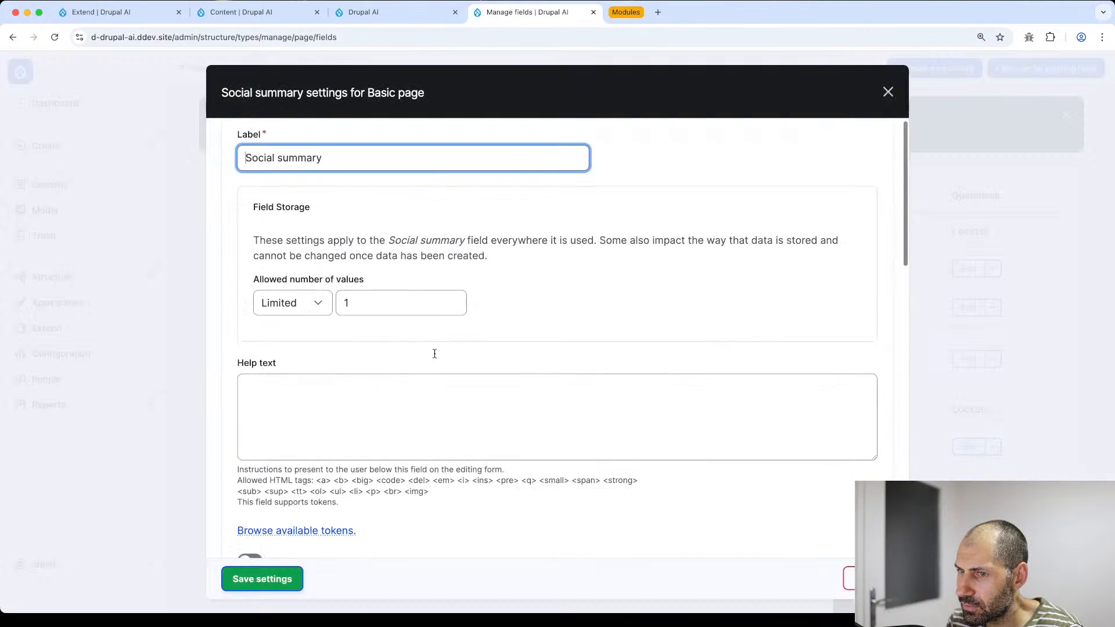
pyautogui.scroll(4, 337, 375)
pyautogui.scroll(-5, 337, 375)
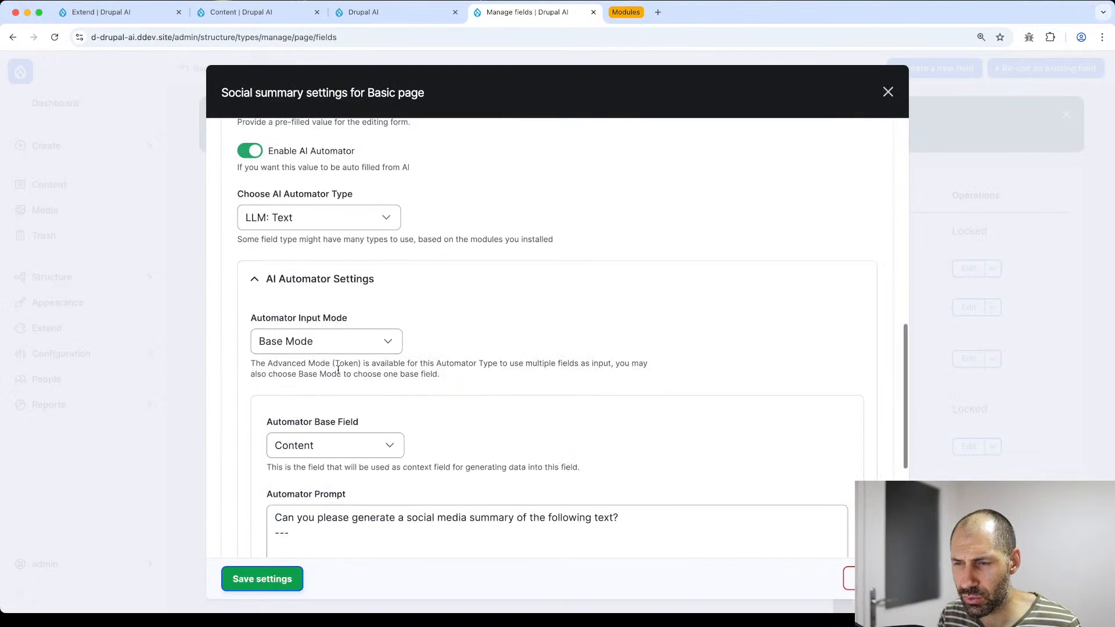
pyautogui.scroll(-2, 338, 505)
pyautogui.click(331, 528)
pyautogui.scroll(-2, 331, 465)
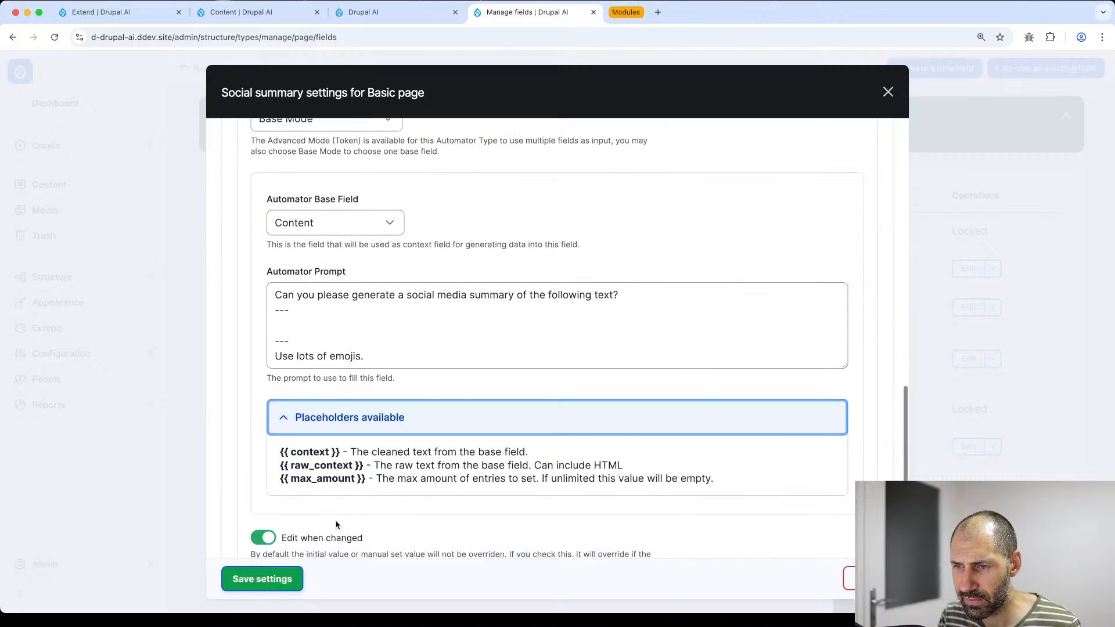
pyautogui.moveTo(340, 452); pyautogui.dragTo(304, 325)
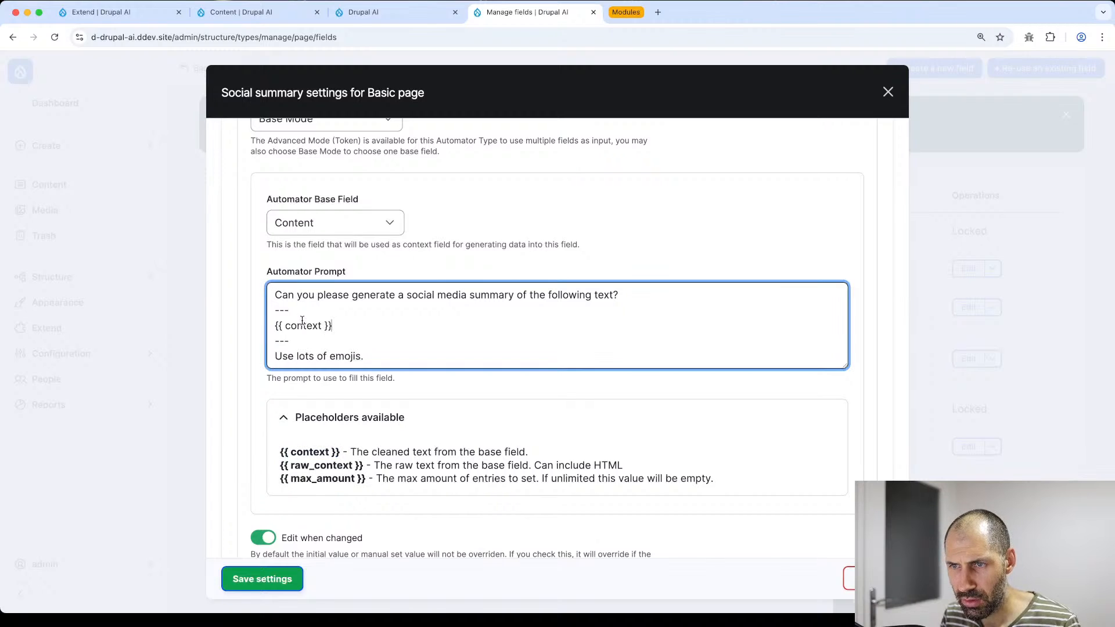
pyautogui.click(262, 580)
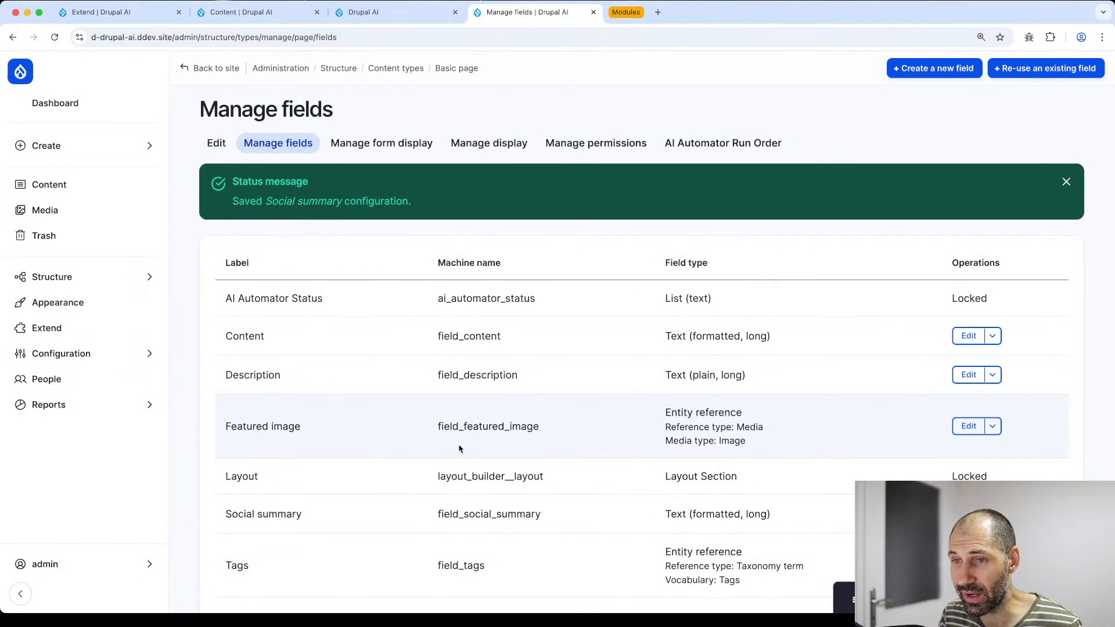
pyautogui.scroll(-2, 464, 482)
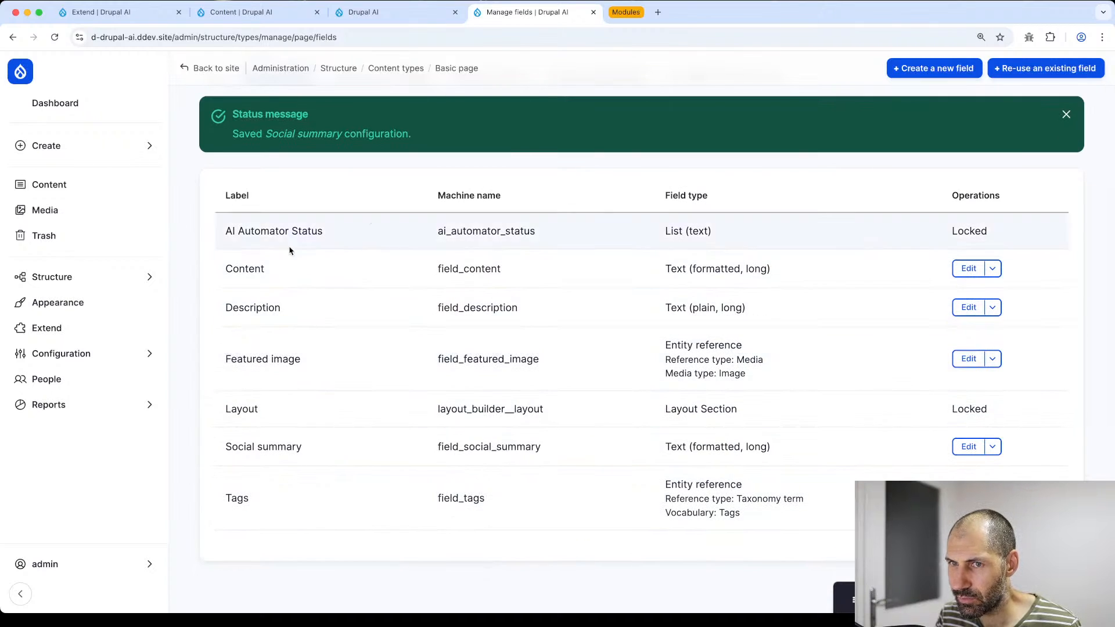
# - Open Reports > Recent log messages in a new tab and review the entries
pyautogui.click(65, 405)
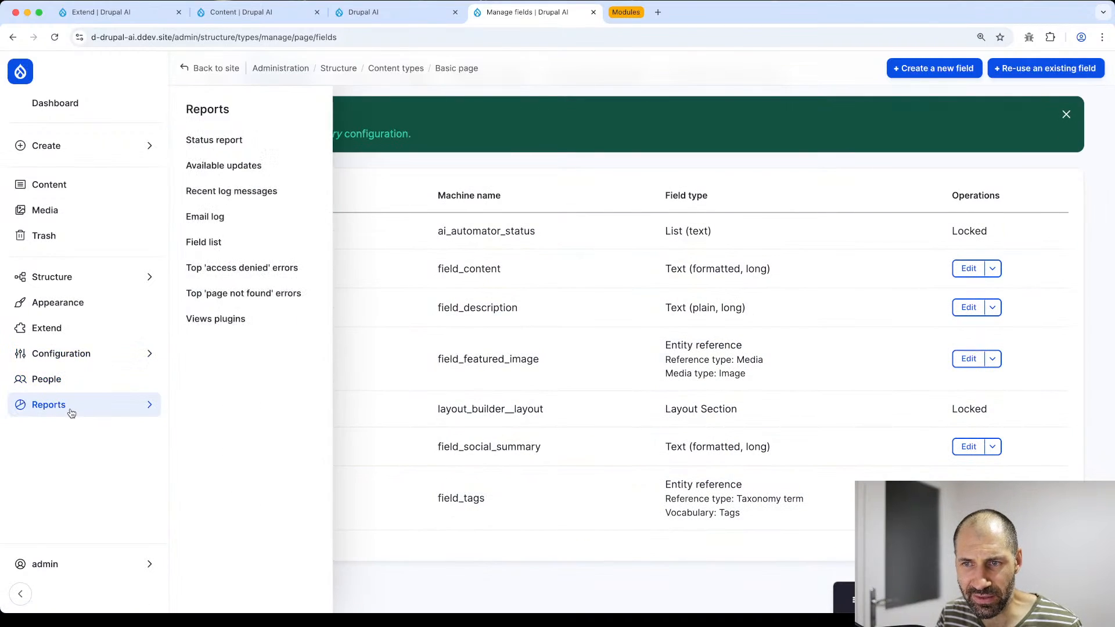
pyautogui.keyDown('super'); pyautogui.click(219, 192); pyautogui.keyUp('super')
pyautogui.click(700, 11)
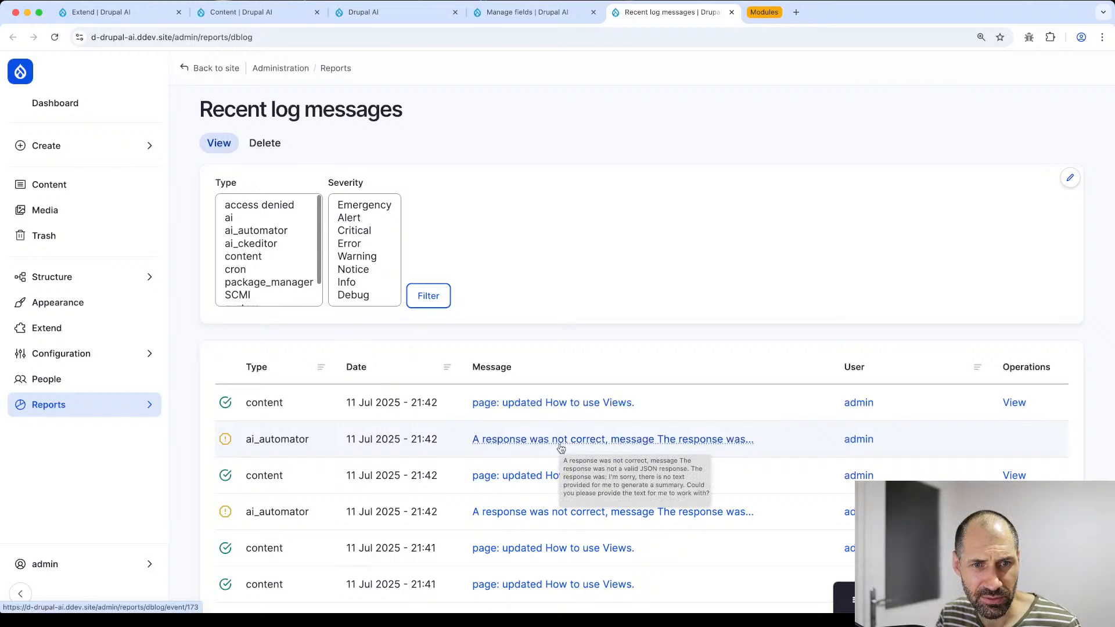
pyautogui.click(511, 12)
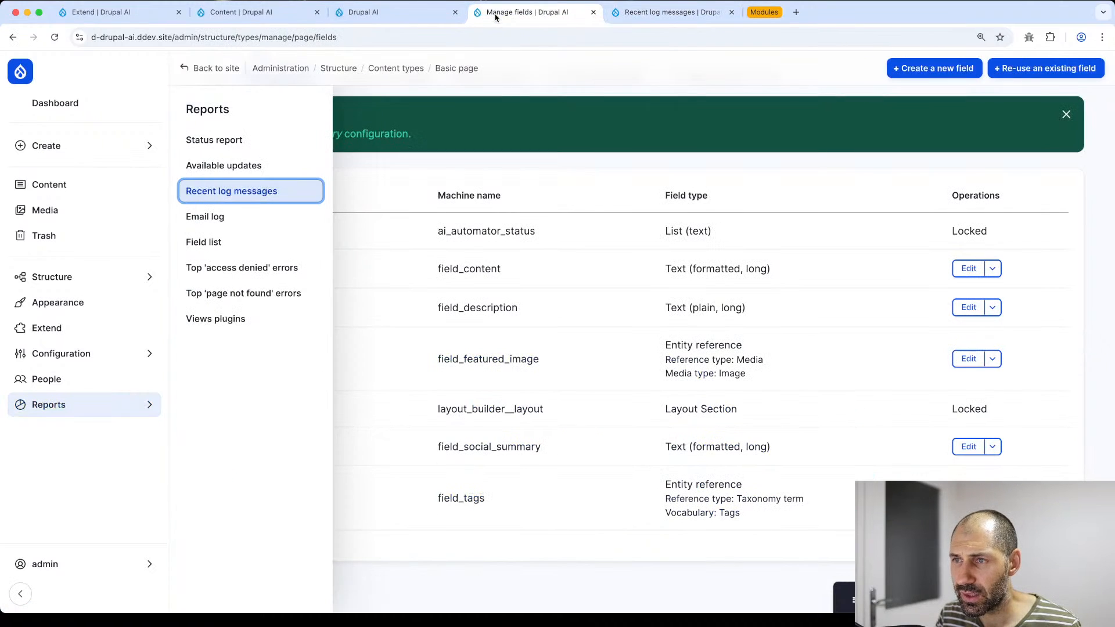
pyautogui.click(406, 15)
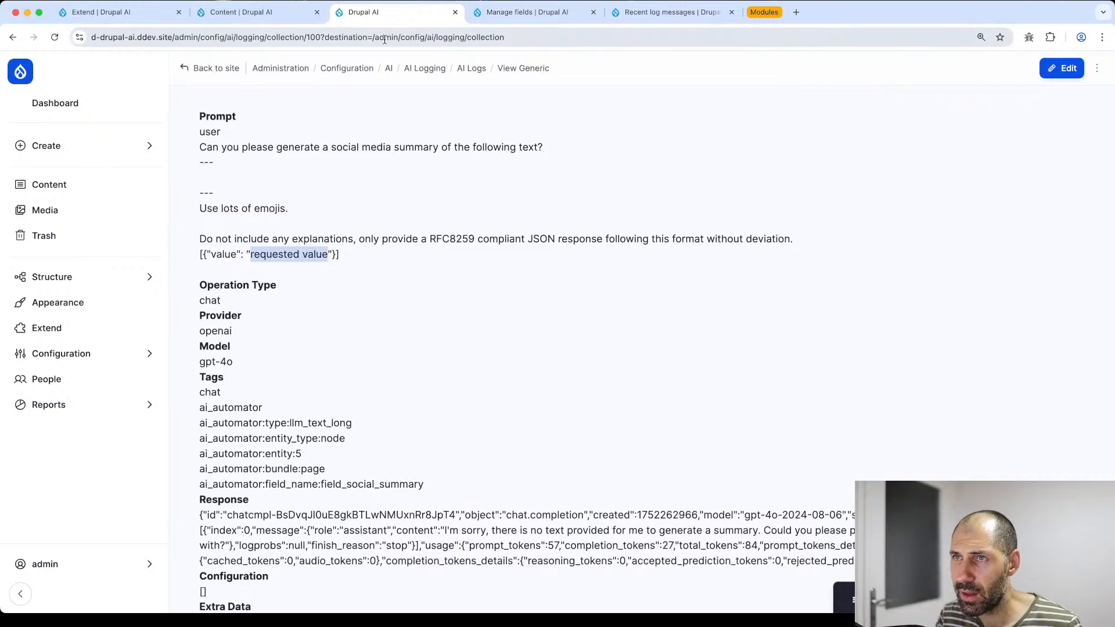
pyautogui.click(253, 18)
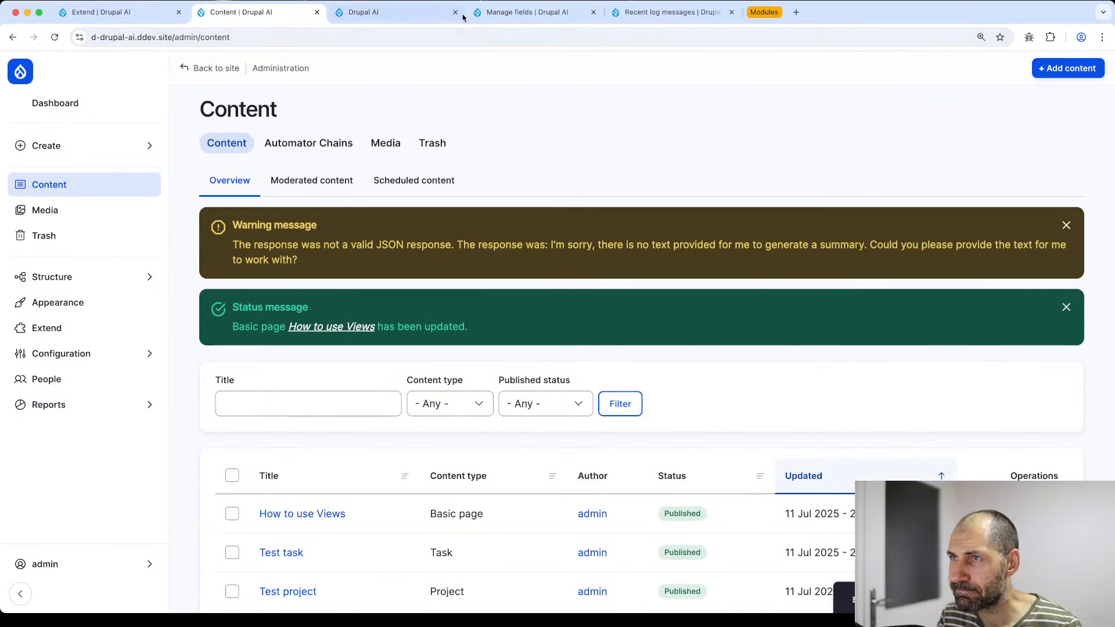
pyautogui.click(517, 16)
pyautogui.click(253, 13)
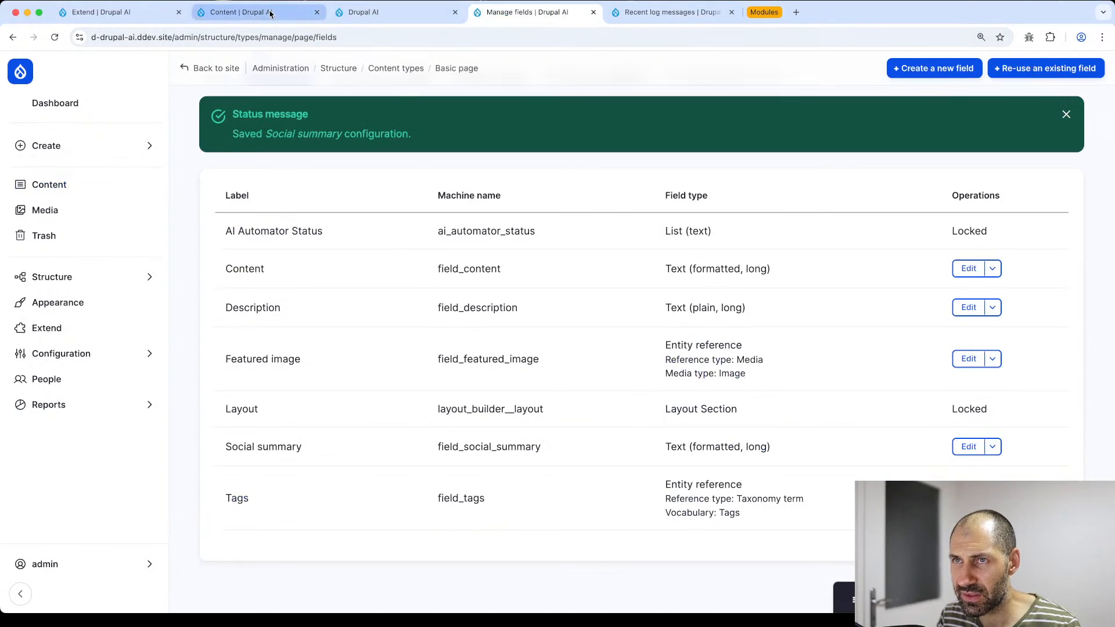
# - Resave How to use Views with the empty Social summary to regenerate it
pyautogui.click(1025, 513)
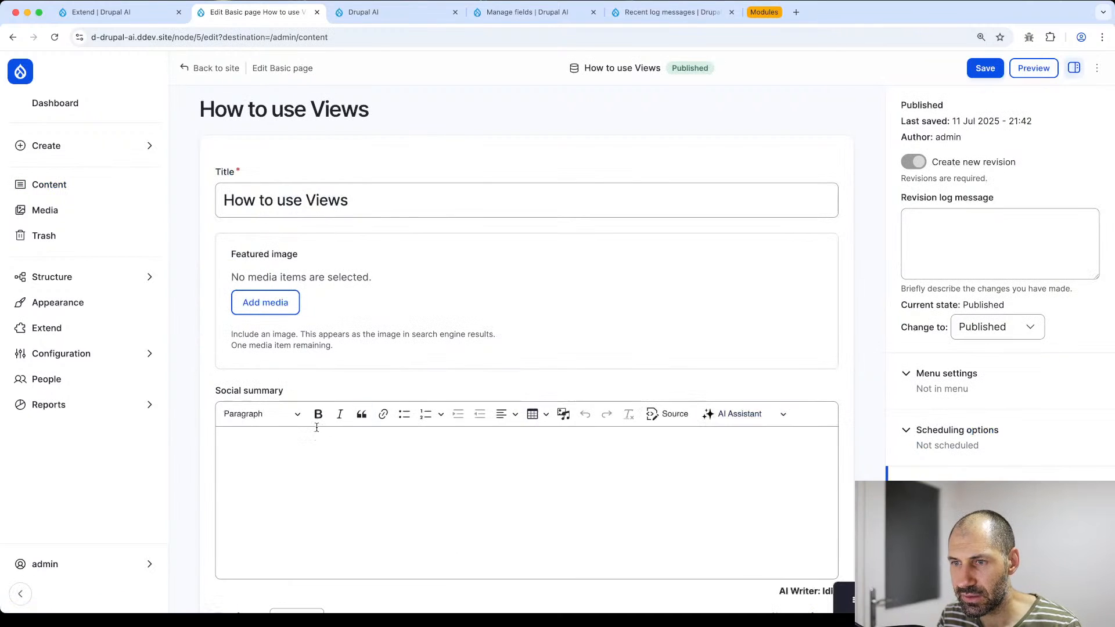
pyautogui.click(310, 451)
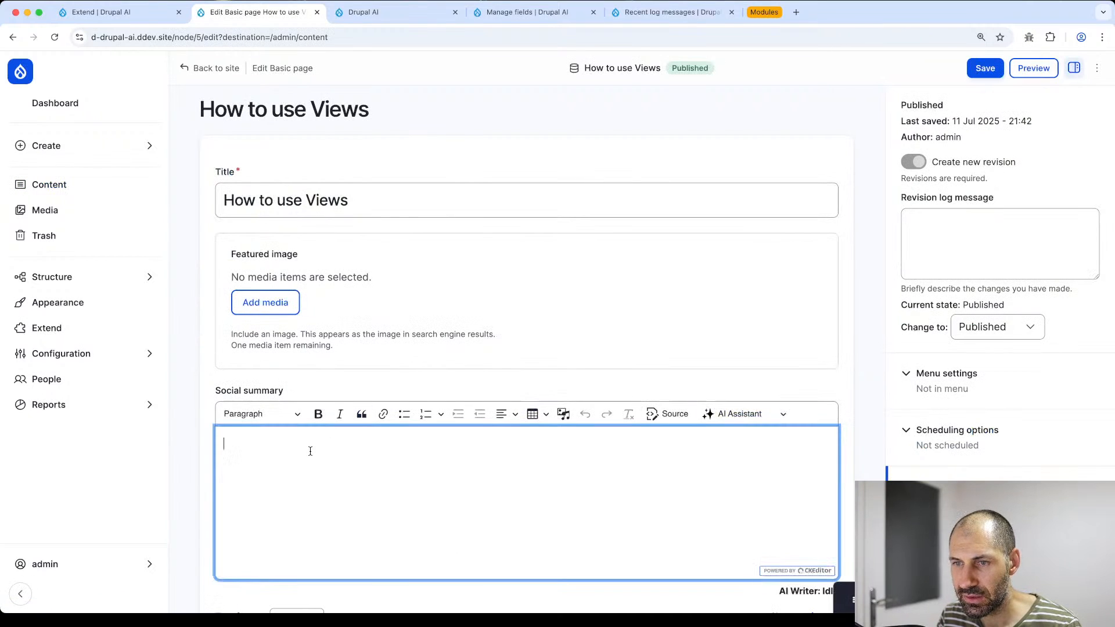
pyautogui.click(985, 68)
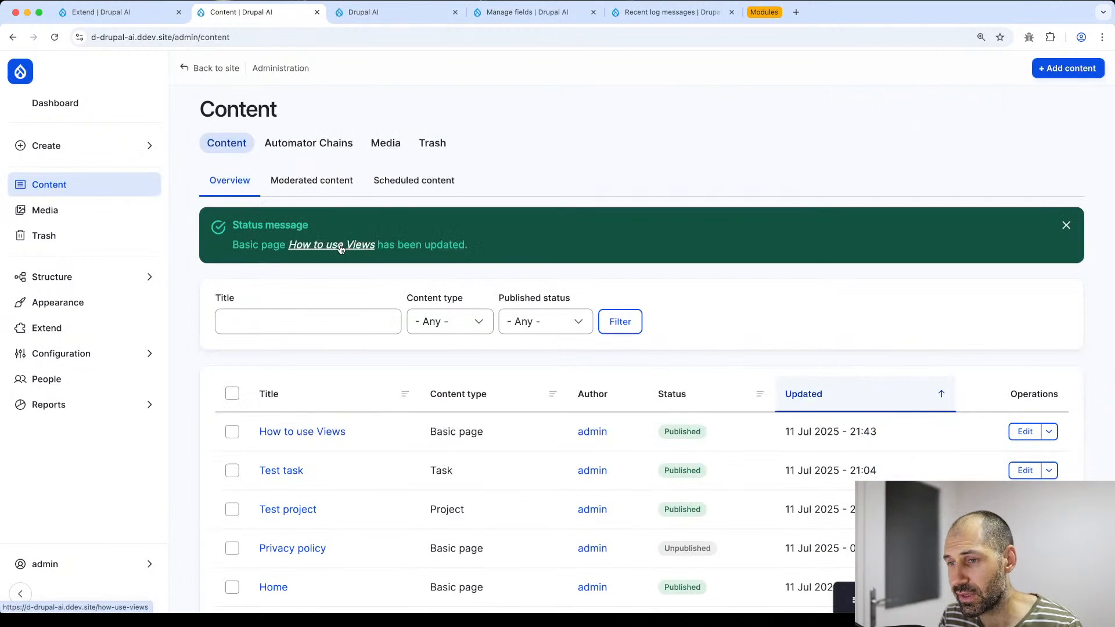
# - Reopen How to use Views, review the emoji-filled Social summary, and open the AI Assistant dropdown
pyautogui.click(1023, 431)
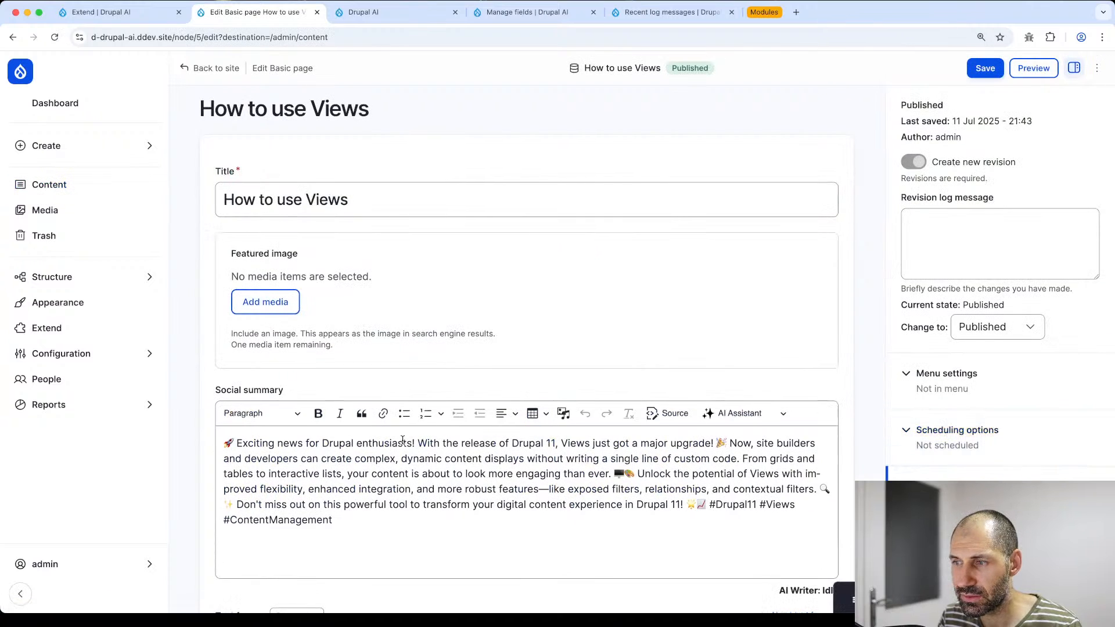
pyautogui.scroll(-2, 402, 441)
pyautogui.tripleClick(400, 404)
pyautogui.click(400, 441)
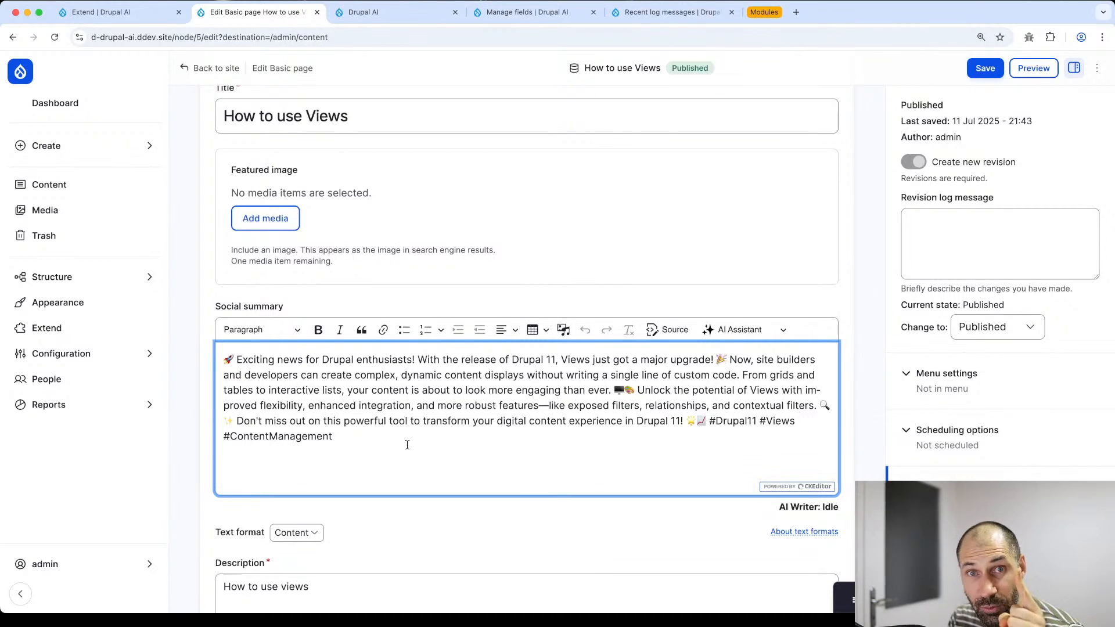
pyautogui.click(737, 330)
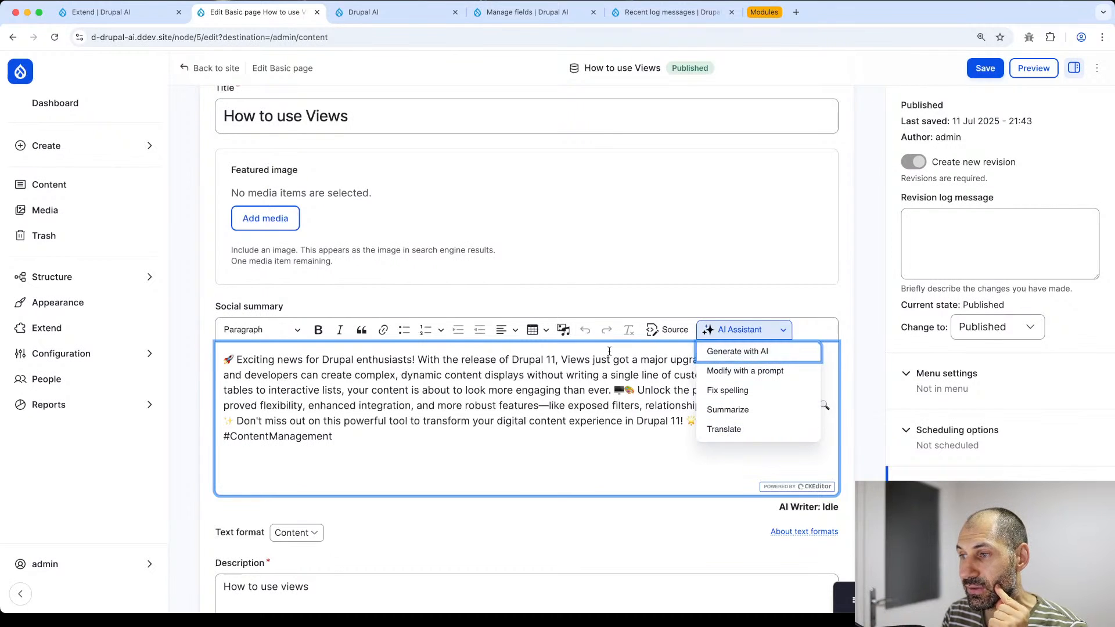
# - Select all the Social summary text, show the AI Assistant actions, then dismiss them
pyautogui.hotkey('ctrl', 'a')
pyautogui.click(535, 462)
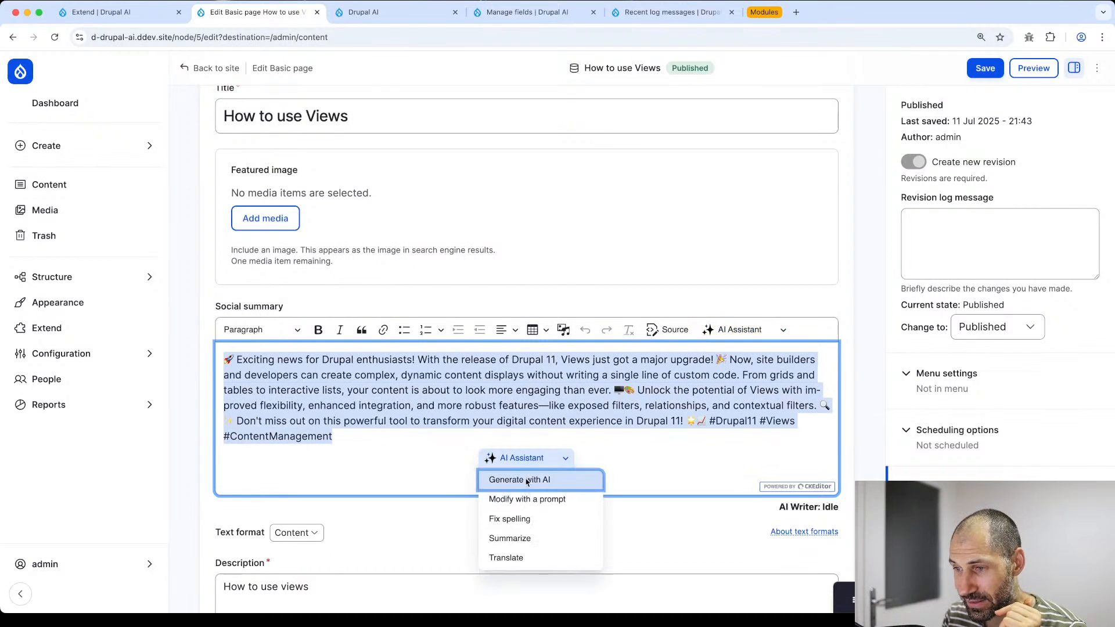
pyautogui.click(669, 459)
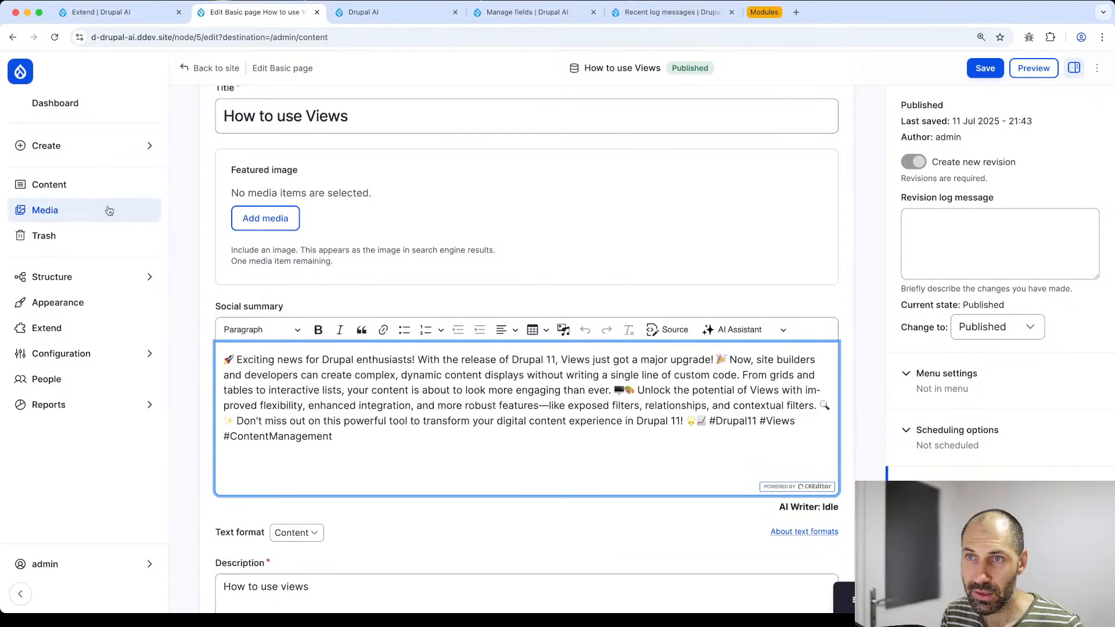
# - Close the extra Drupal AI, Edit Basic page and Manage fields tabs
pyautogui.click(455, 12)
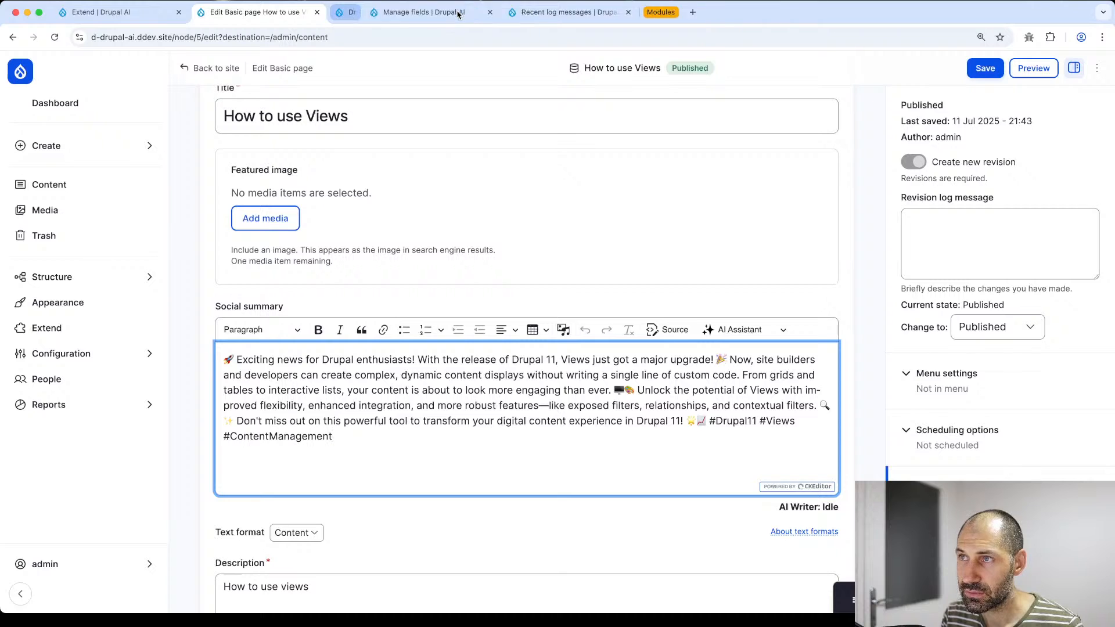
pyautogui.moveTo(499, 17); pyautogui.dragTo(232, 15)
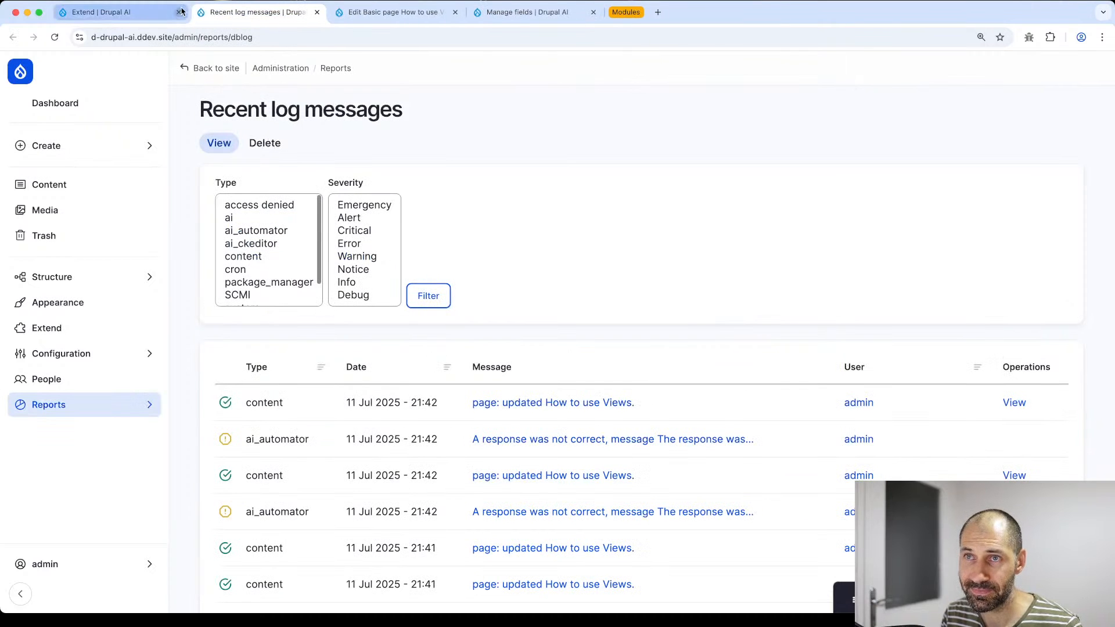
pyautogui.click(395, 12)
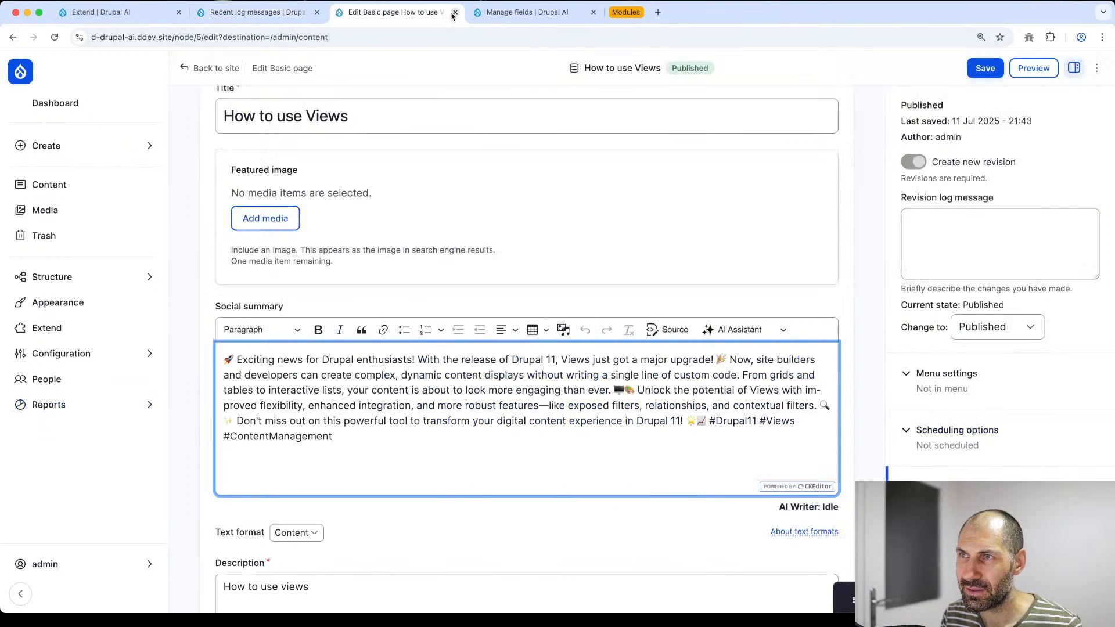
pyautogui.click(455, 12)
pyautogui.click(456, 12)
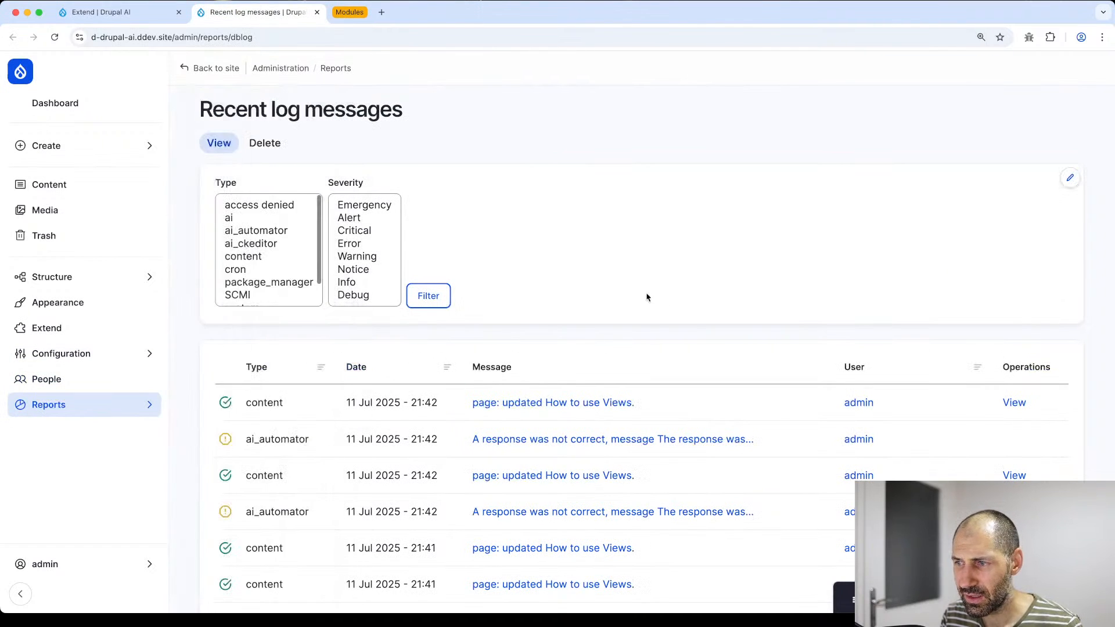
# - In Recent log messages, view the ai_ckeditor error's details, then return to the list
pyautogui.scroll(-5, 601, 450)
pyautogui.scroll(-1, 639, 406)
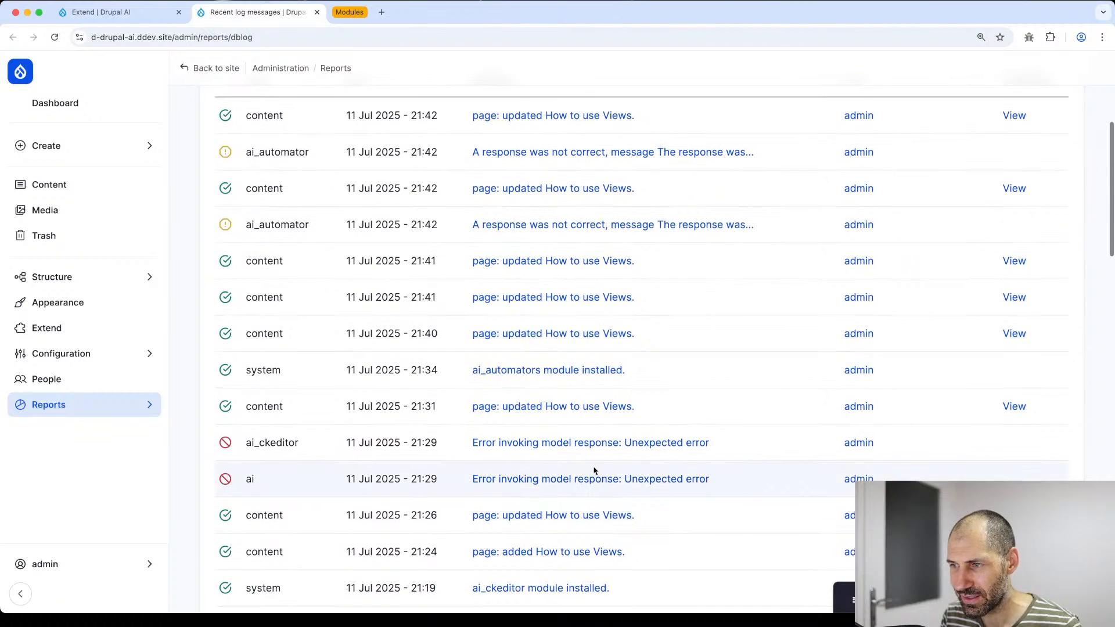
pyautogui.moveTo(740, 490); pyautogui.dragTo(246, 445)
pyautogui.scroll(-4, 259, 441)
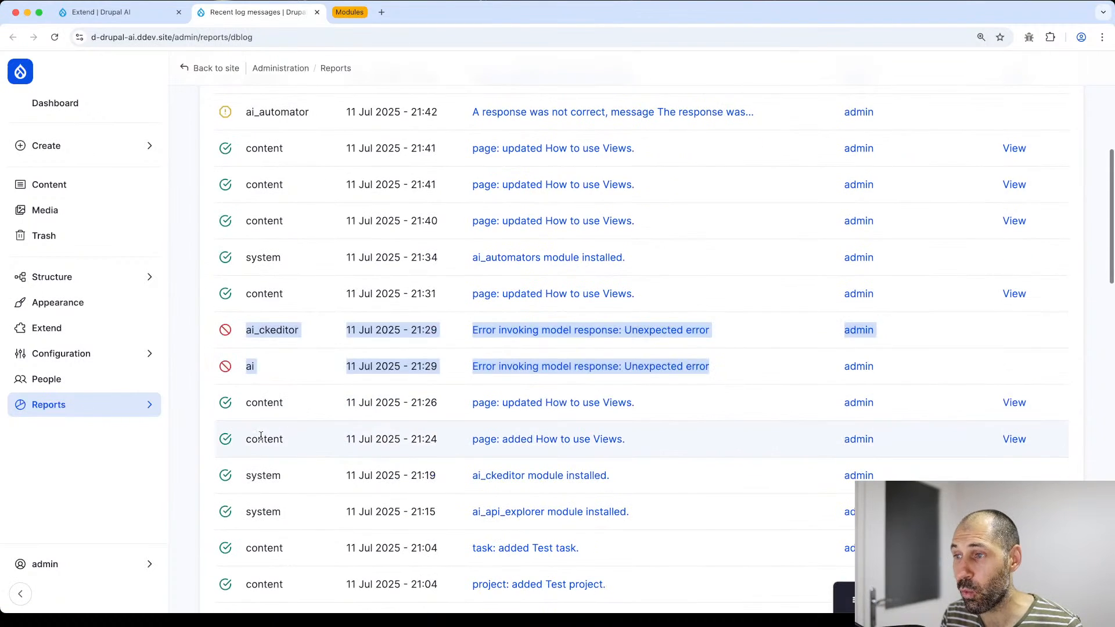
pyautogui.moveTo(1048, 282); pyautogui.dragTo(212, 244)
pyautogui.click(479, 251)
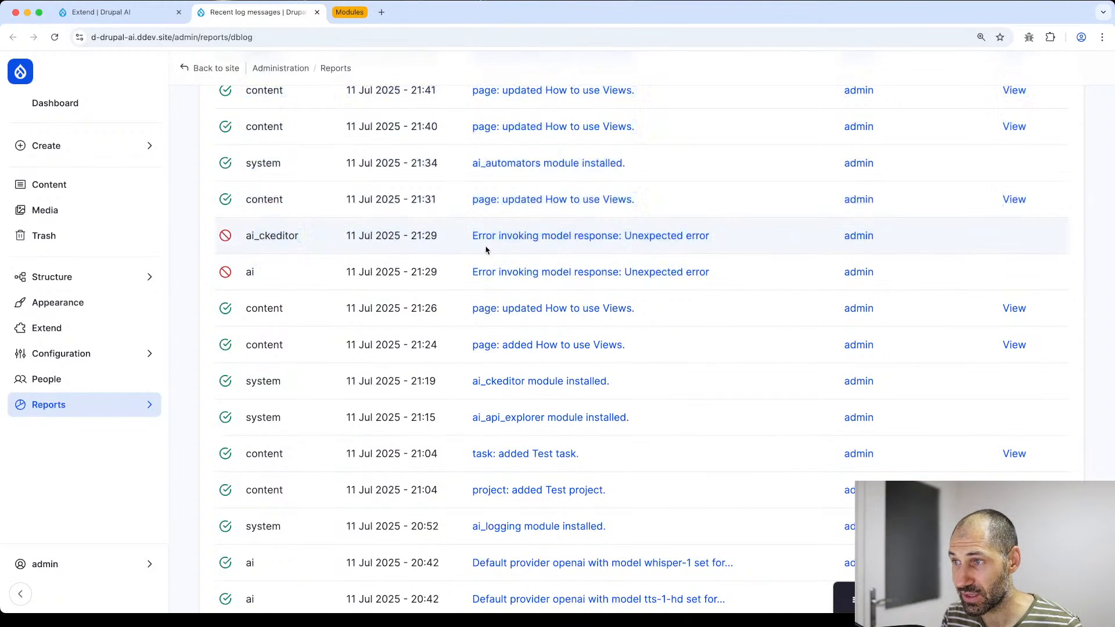
pyautogui.click(519, 243)
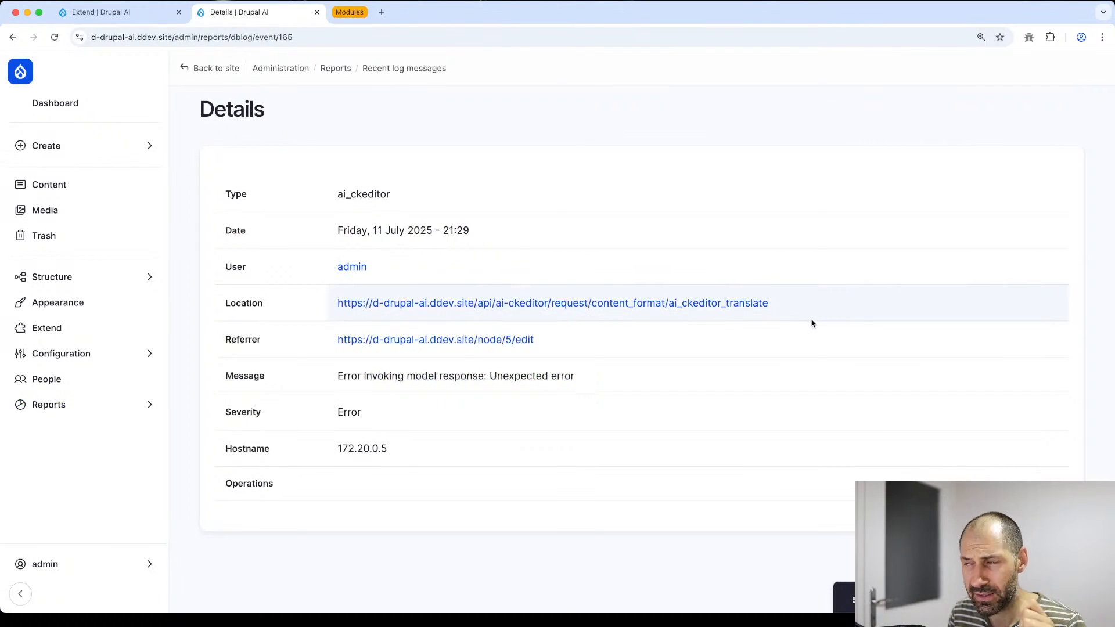
pyautogui.press('super+bracketleft')
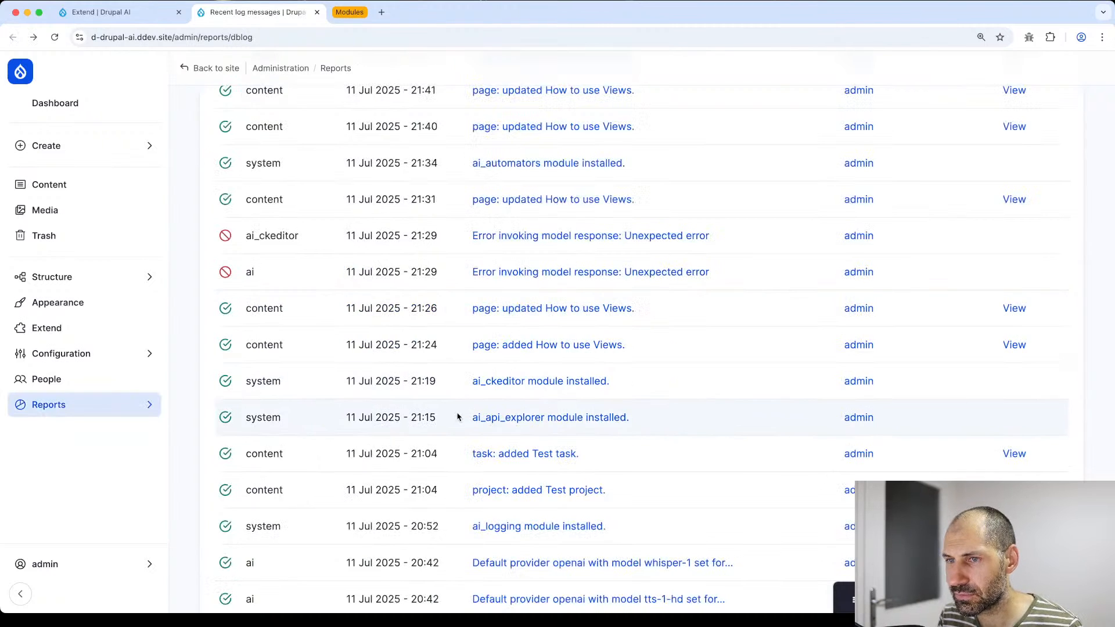
pyautogui.scroll(8, 458, 418)
# - Go to the Automator Chain Settings page under Configuration > AI > AI Automators
pyautogui.click(105, 353)
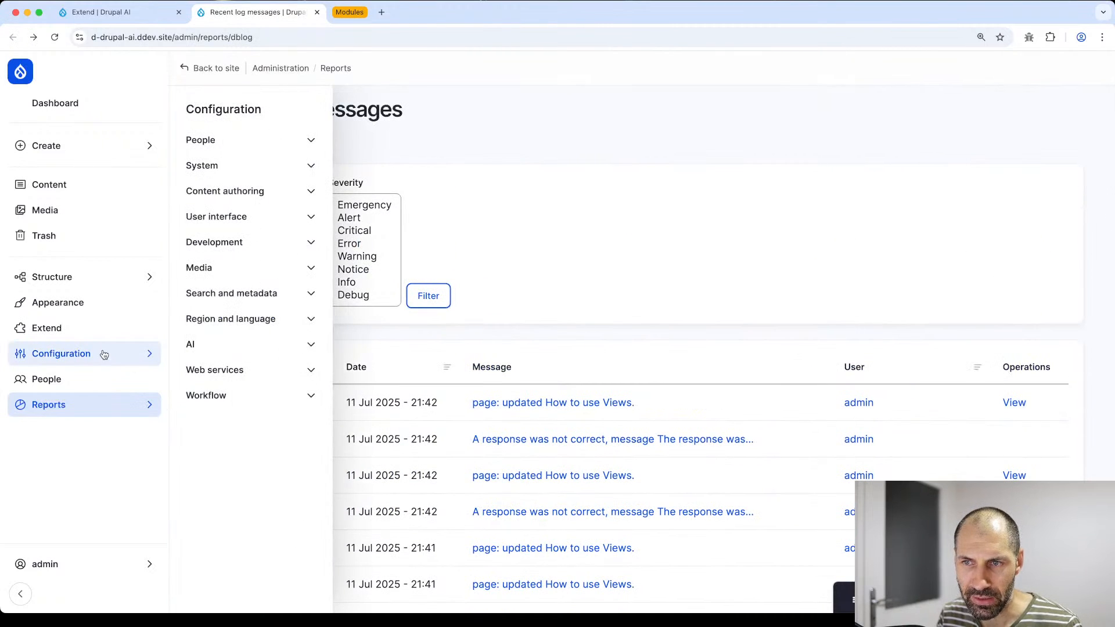
pyautogui.click(212, 345)
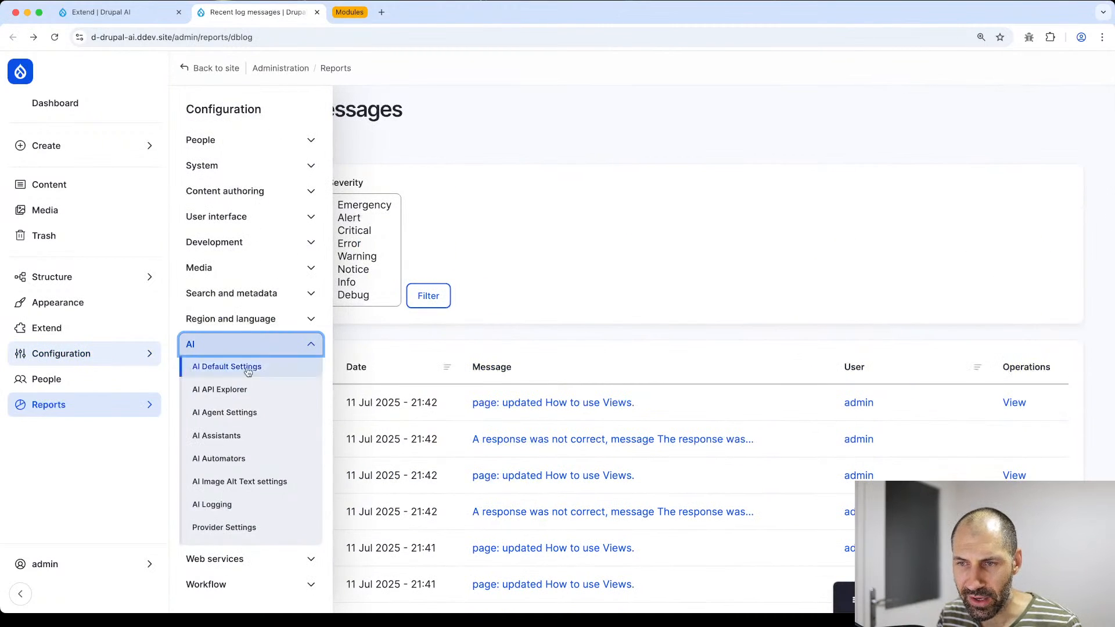
pyautogui.keyDown('super'); pyautogui.click(241, 458); pyautogui.keyUp('super')
pyautogui.click(406, 15)
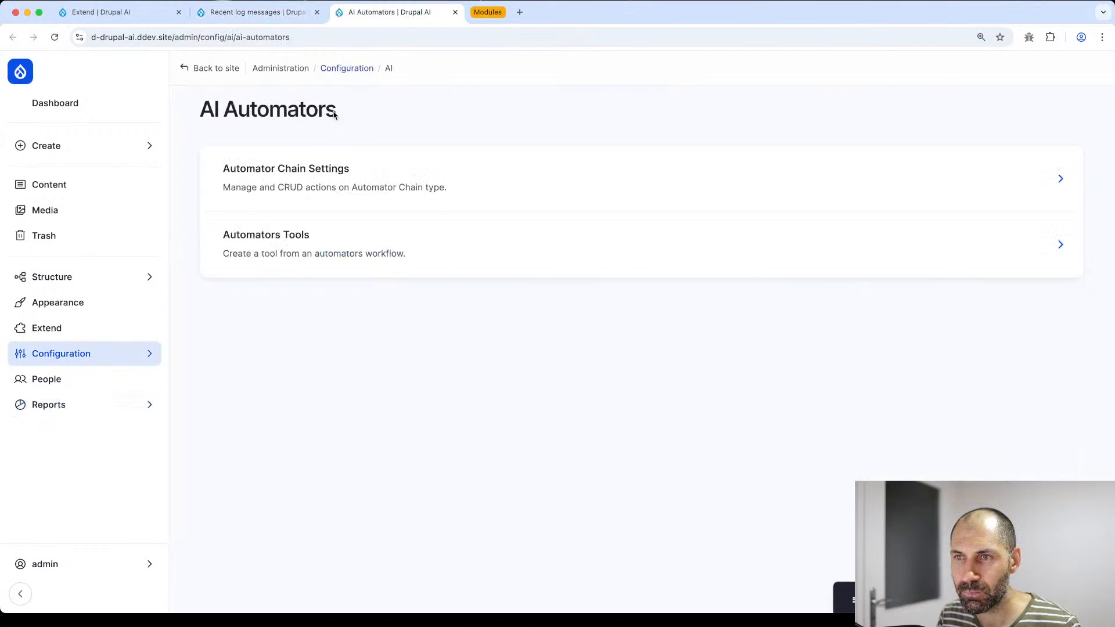
pyautogui.click(308, 186)
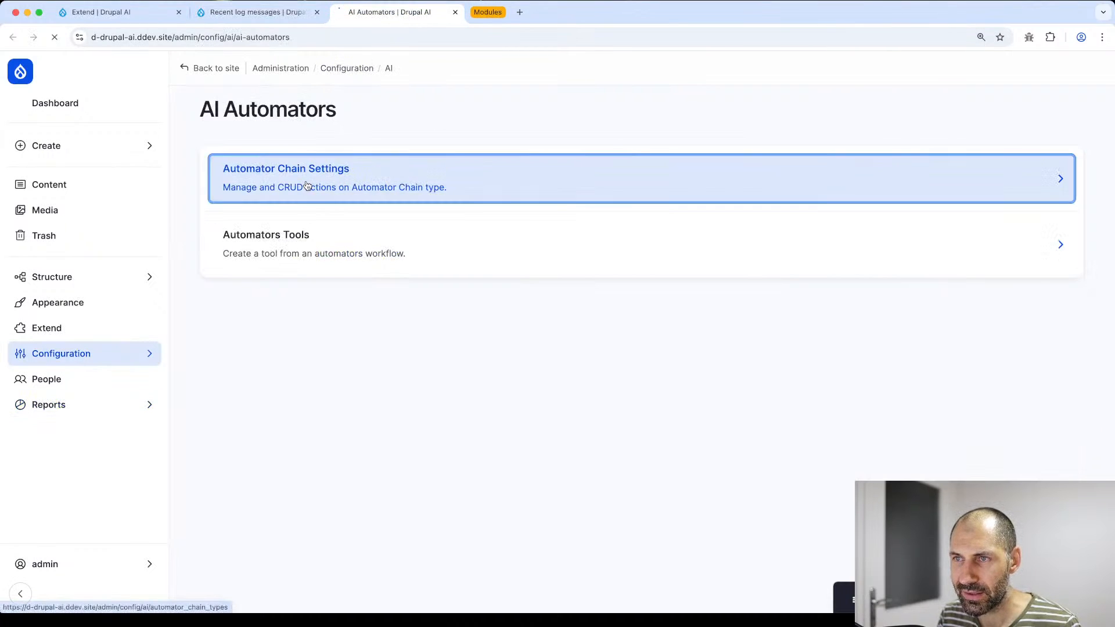
# - Add an automator chain type labelled 'Call to action', save it, and open it for editing
pyautogui.click(413, 251)
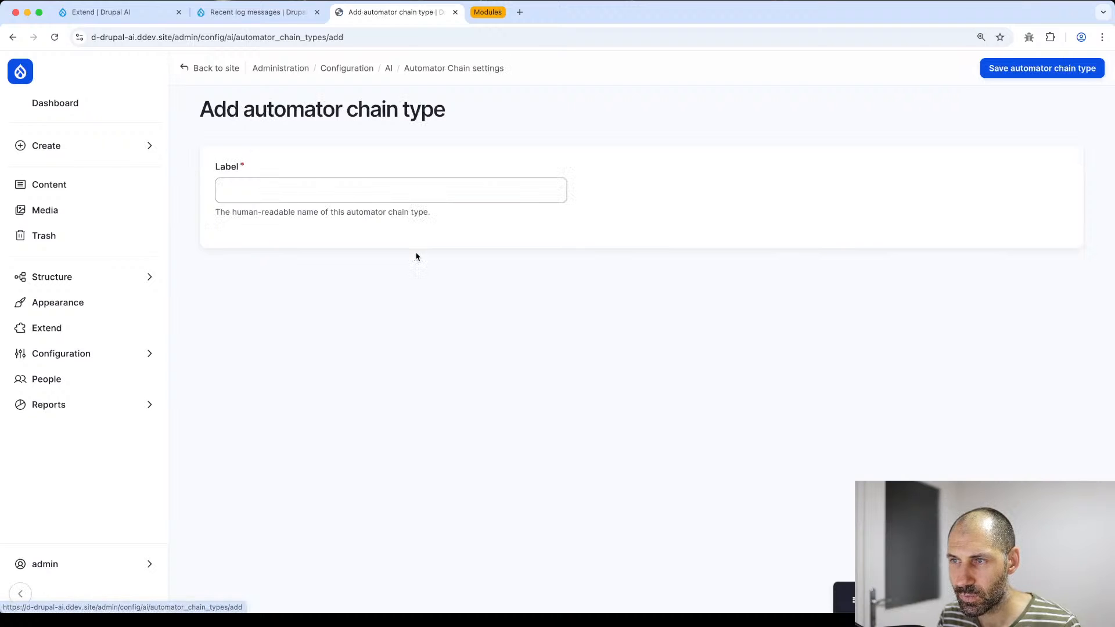
pyautogui.click(335, 192)
pyautogui.write('C')
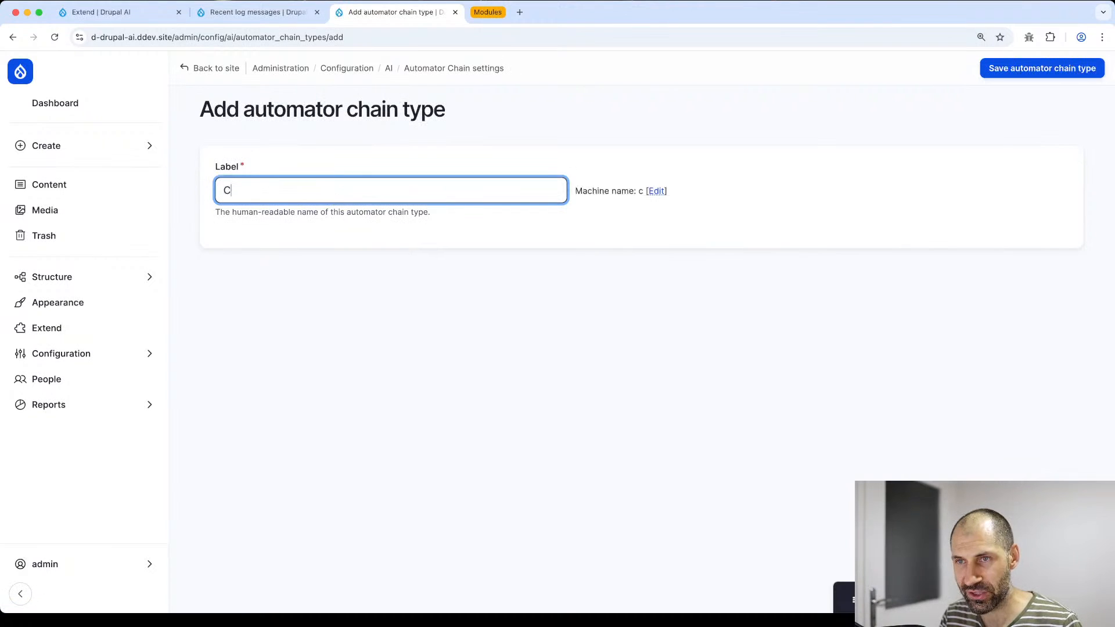
pyautogui.write('all to action')
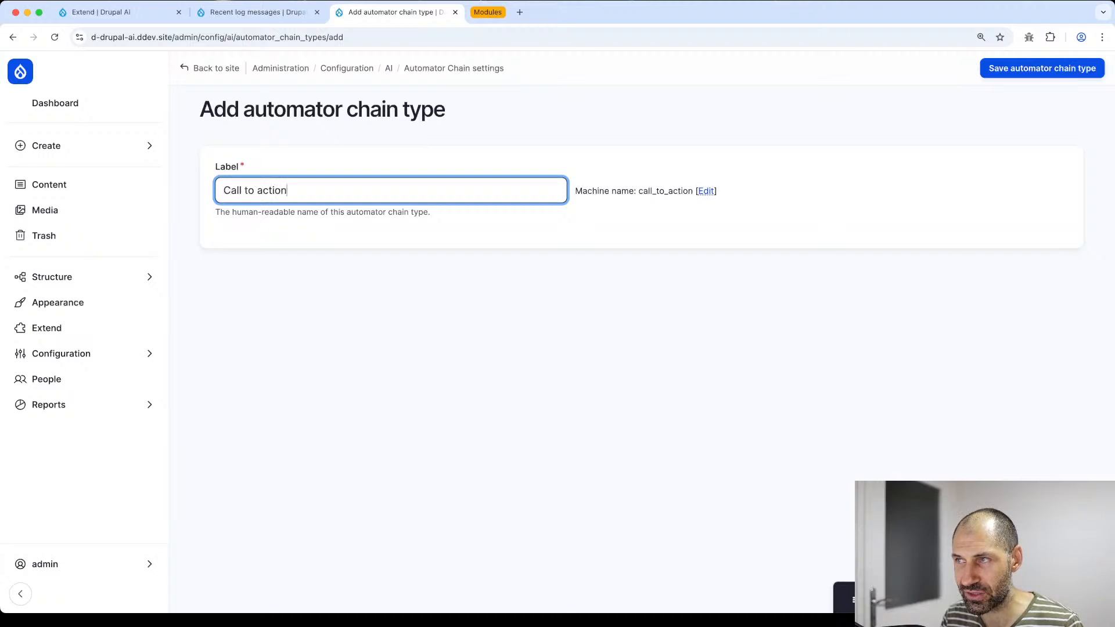
pyautogui.click(1037, 70)
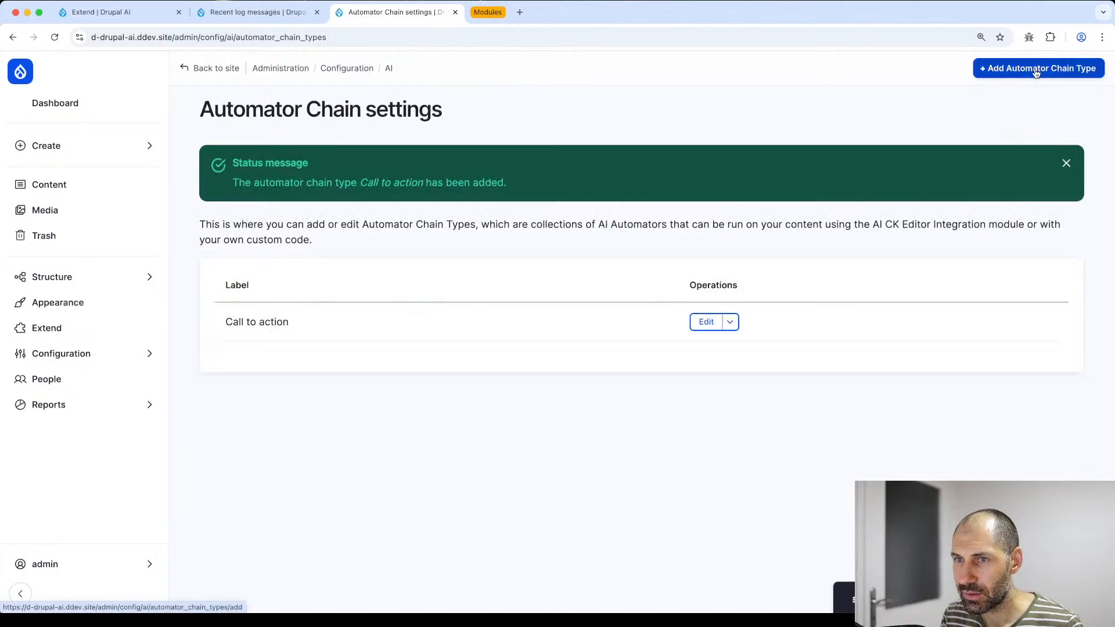
pyautogui.click(703, 324)
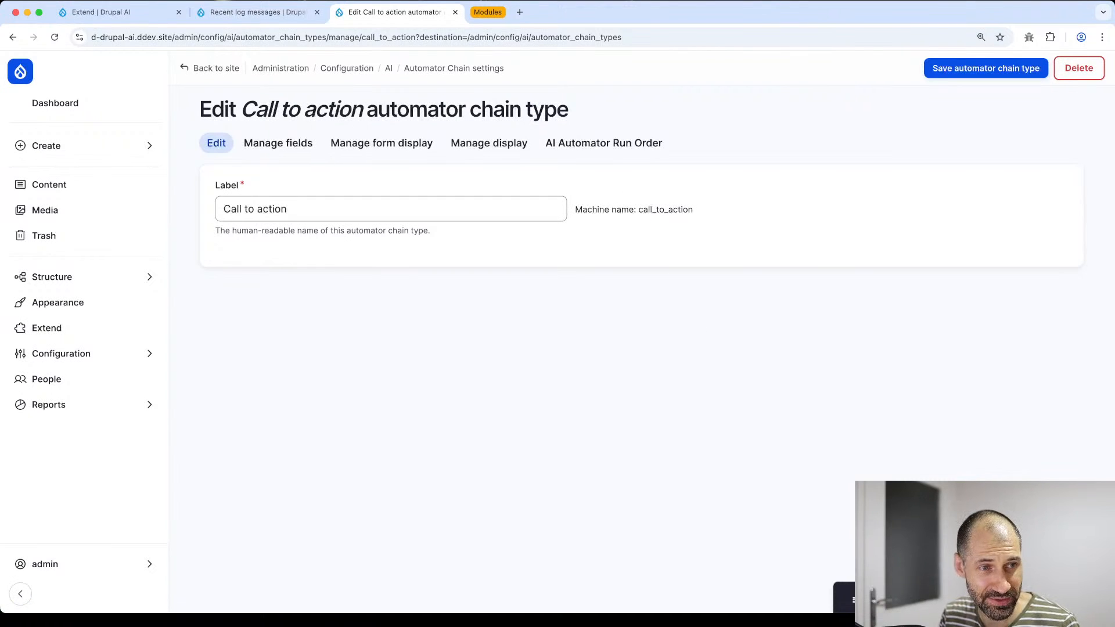
# - Add a required Text (plain, long) field labelled 'Input' to the Call to action chain
pyautogui.click(296, 149)
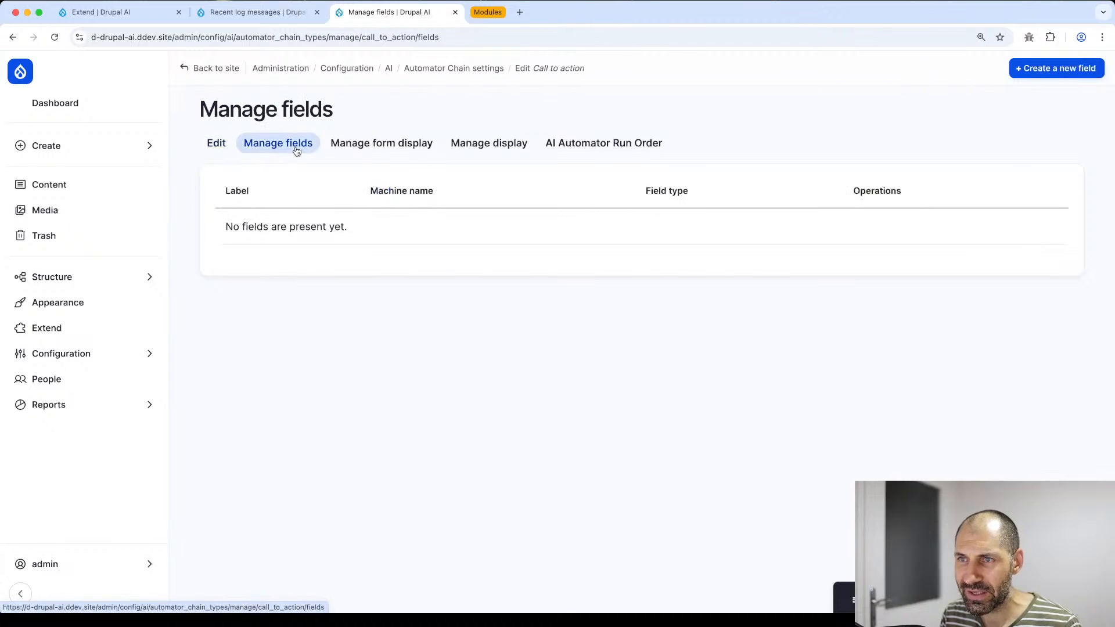
pyautogui.click(1062, 77)
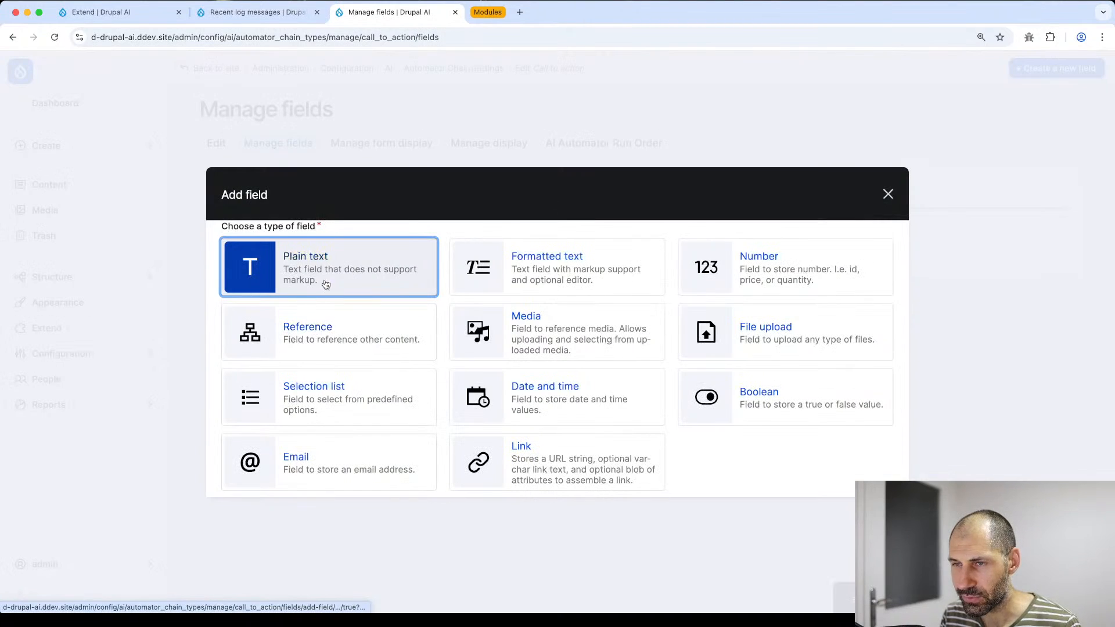
pyautogui.click(425, 272)
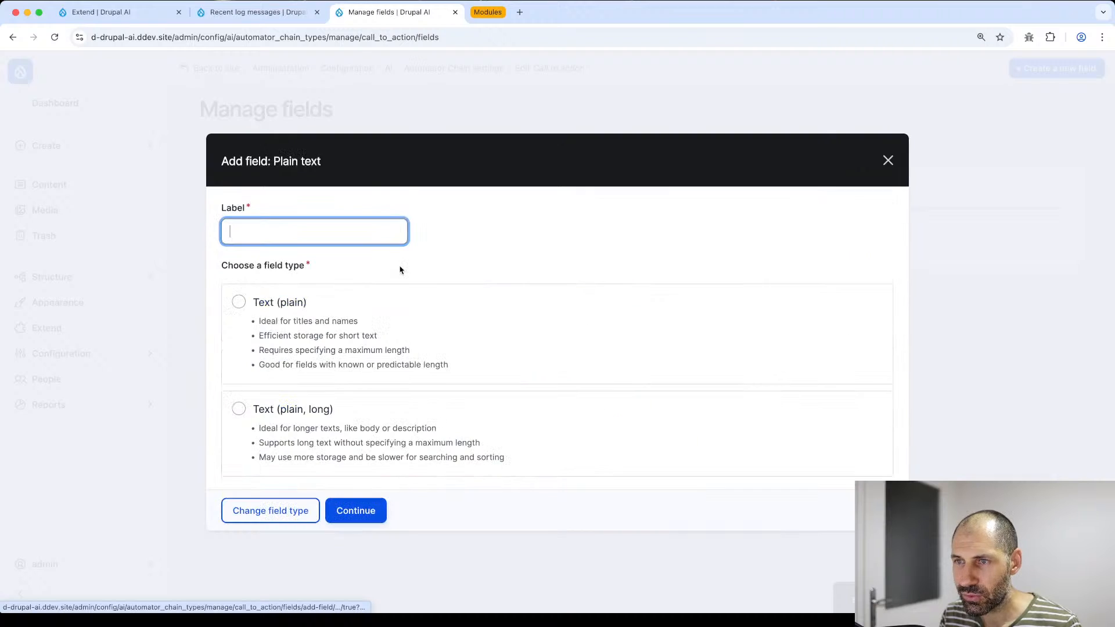
pyautogui.click(314, 410)
pyautogui.click(304, 240)
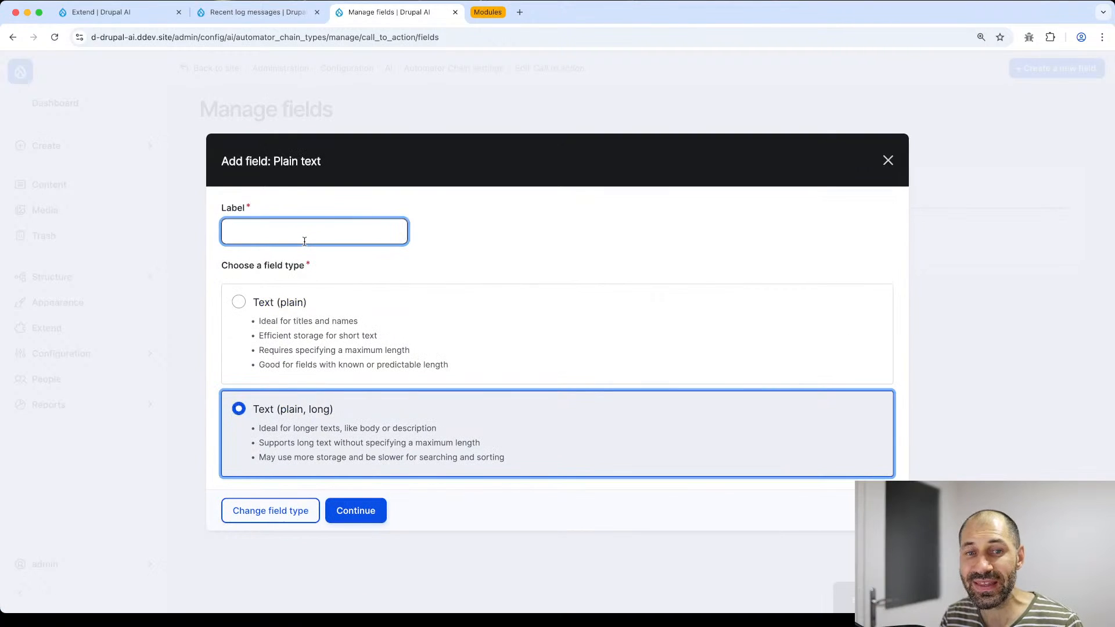
pyautogui.write('Input')
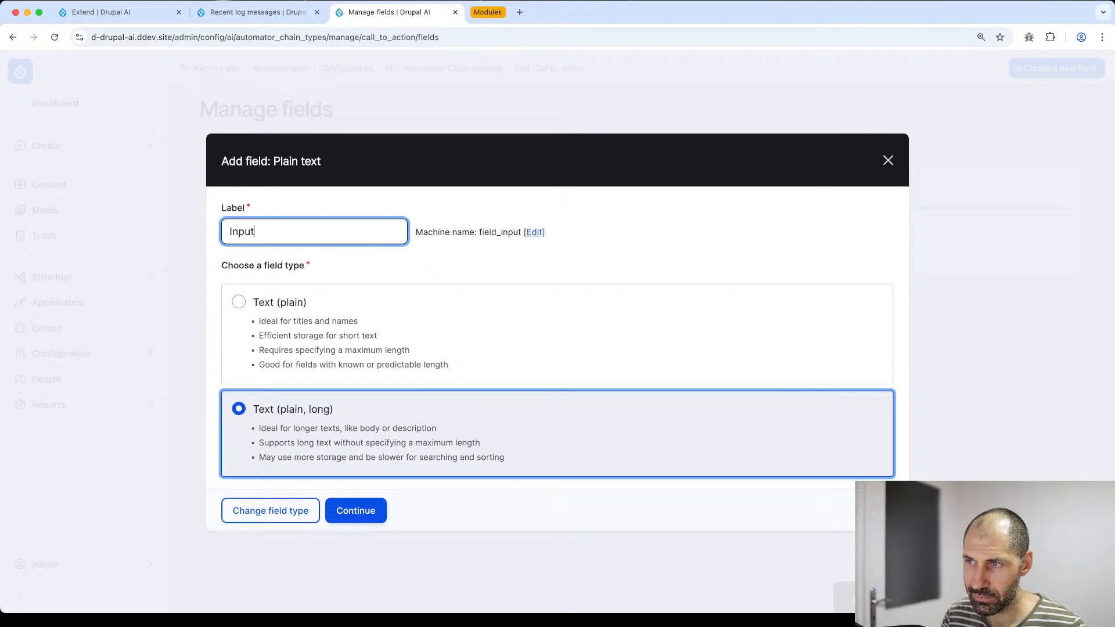
pyautogui.click(351, 515)
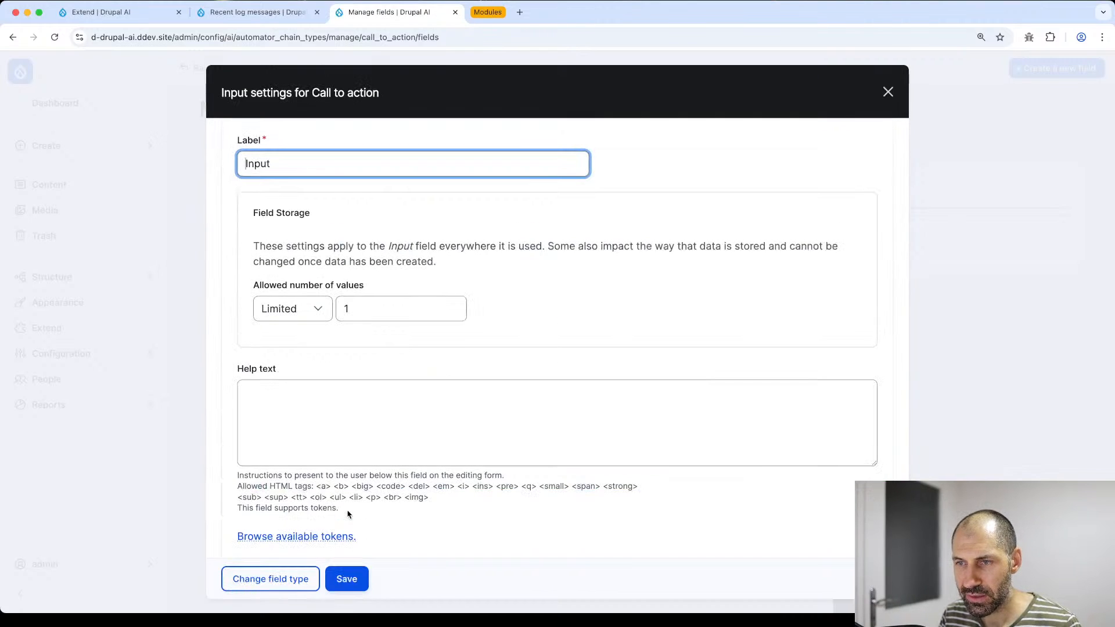
pyautogui.scroll(-3, 347, 514)
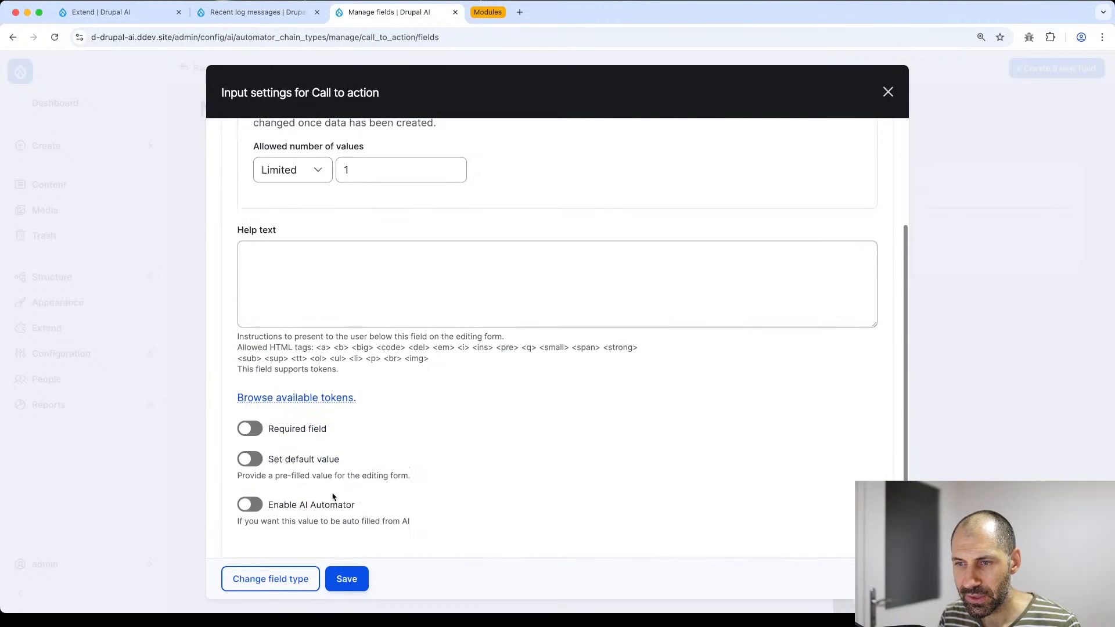
pyautogui.click(253, 428)
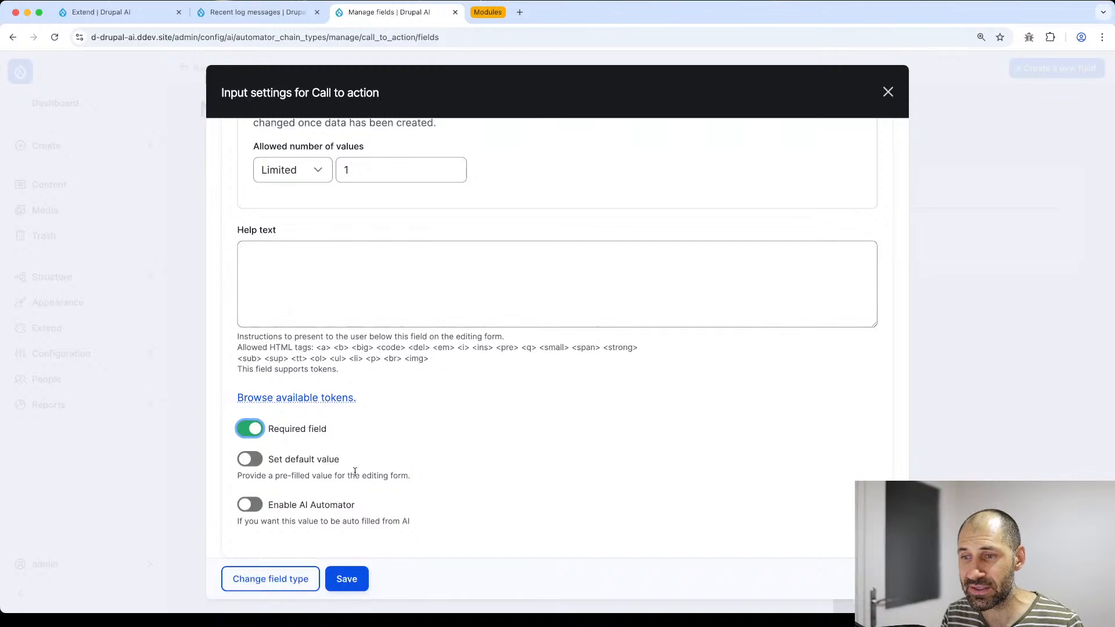
pyautogui.click(347, 579)
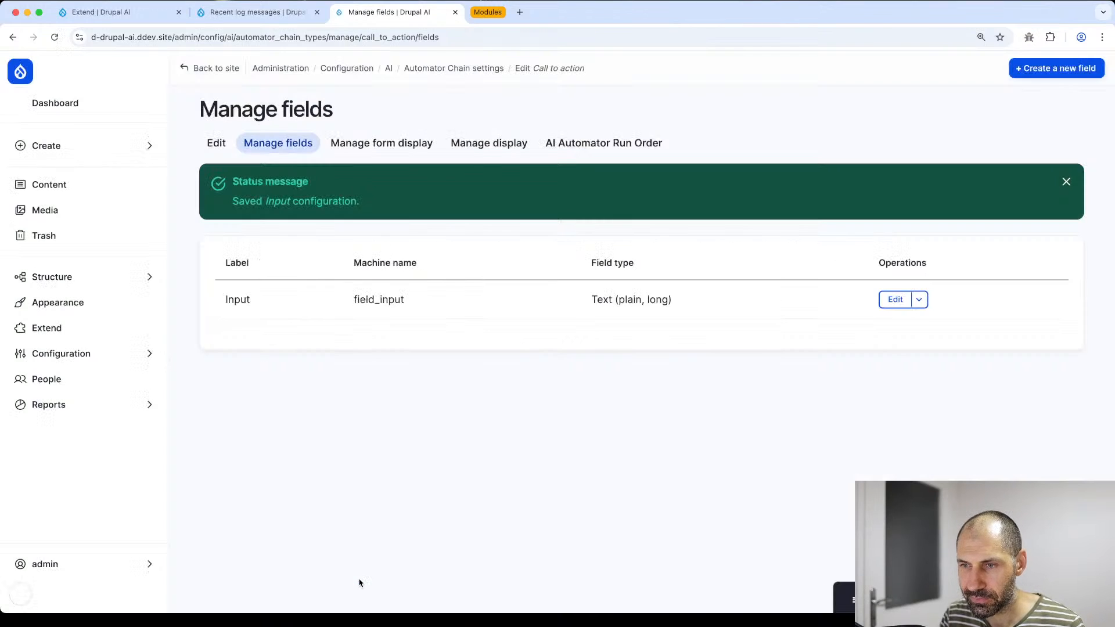
pyautogui.click(1052, 68)
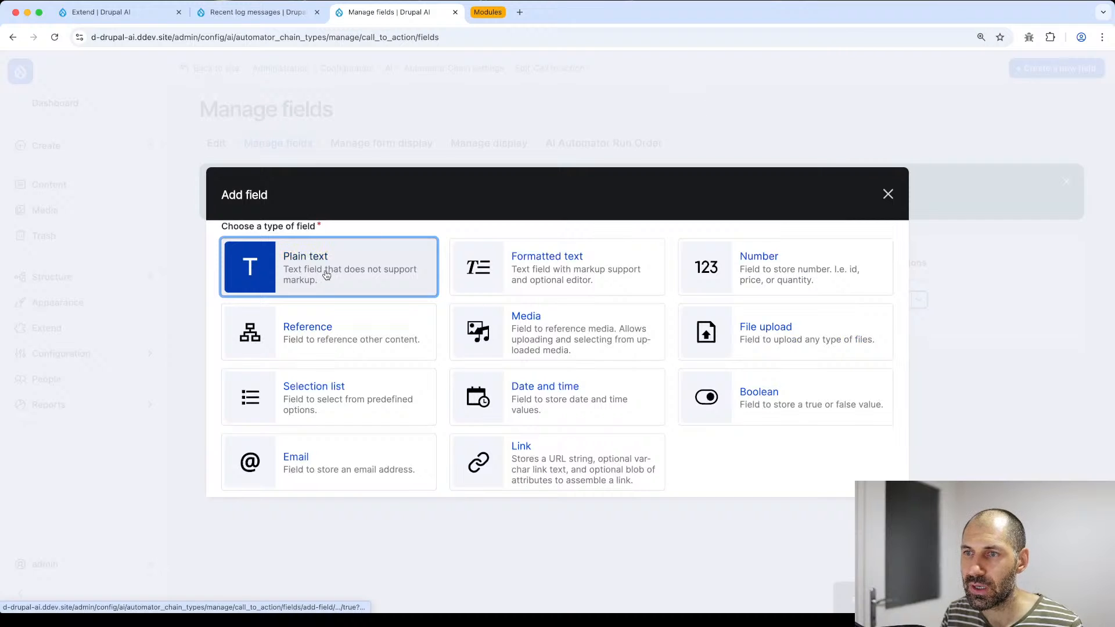
# - Add a Text (formatted, long) field labelled 'Output' and switch on Enable AI Automator
pyautogui.click(580, 267)
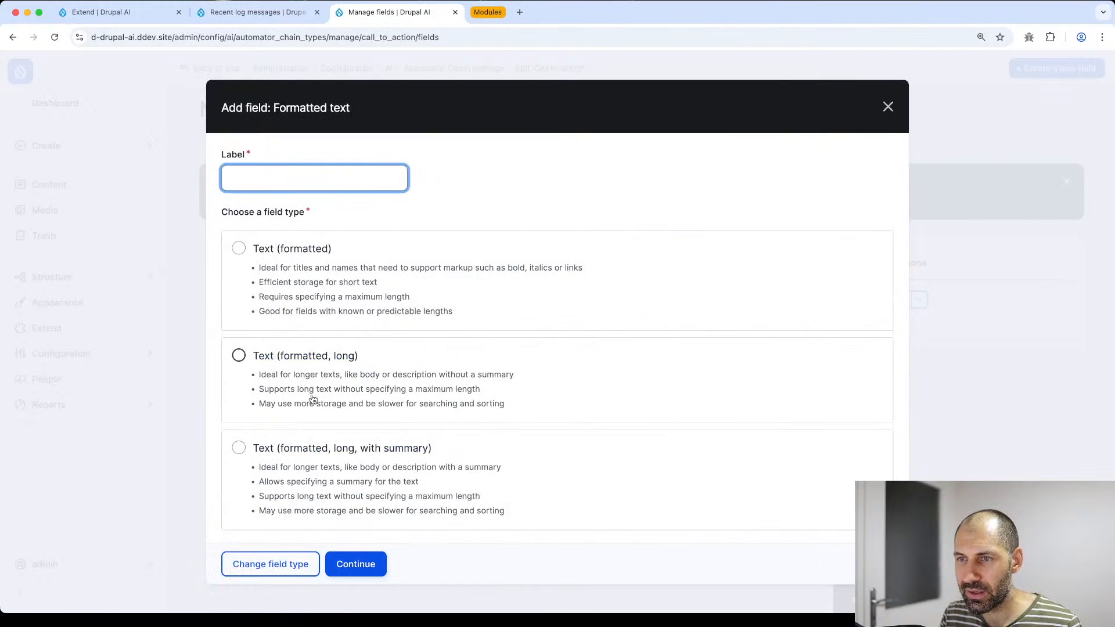
pyautogui.click(326, 357)
pyautogui.click(292, 181)
pyautogui.write('Output')
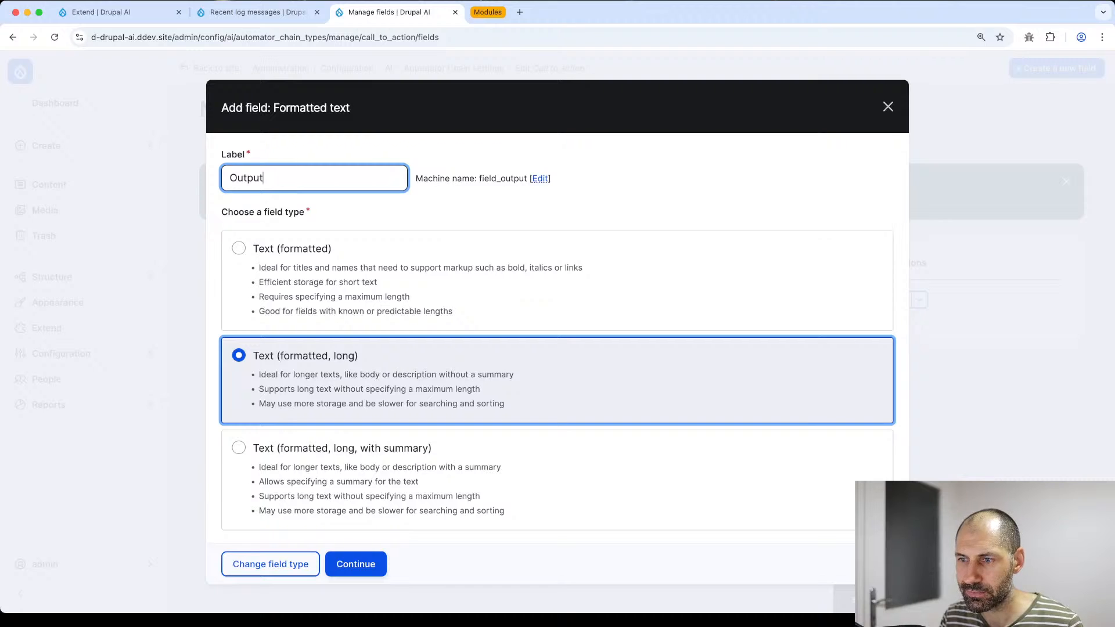
pyautogui.click(361, 565)
pyautogui.scroll(-5, 293, 308)
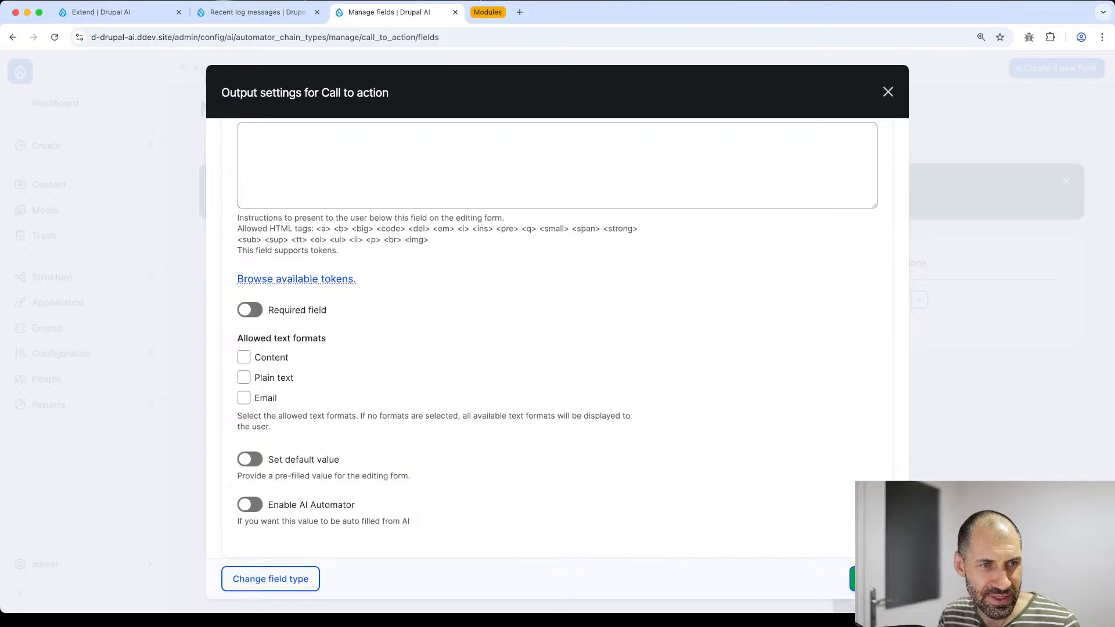
pyautogui.press('super+Tab')
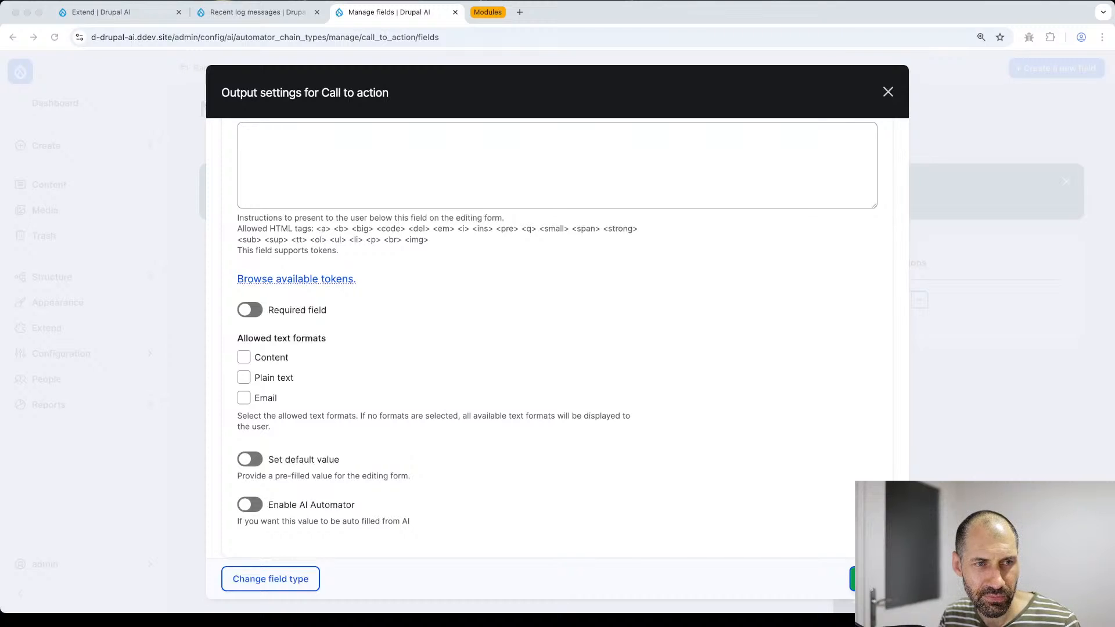
pyautogui.click(259, 526)
pyautogui.click(250, 505)
pyautogui.scroll(-3, 302, 501)
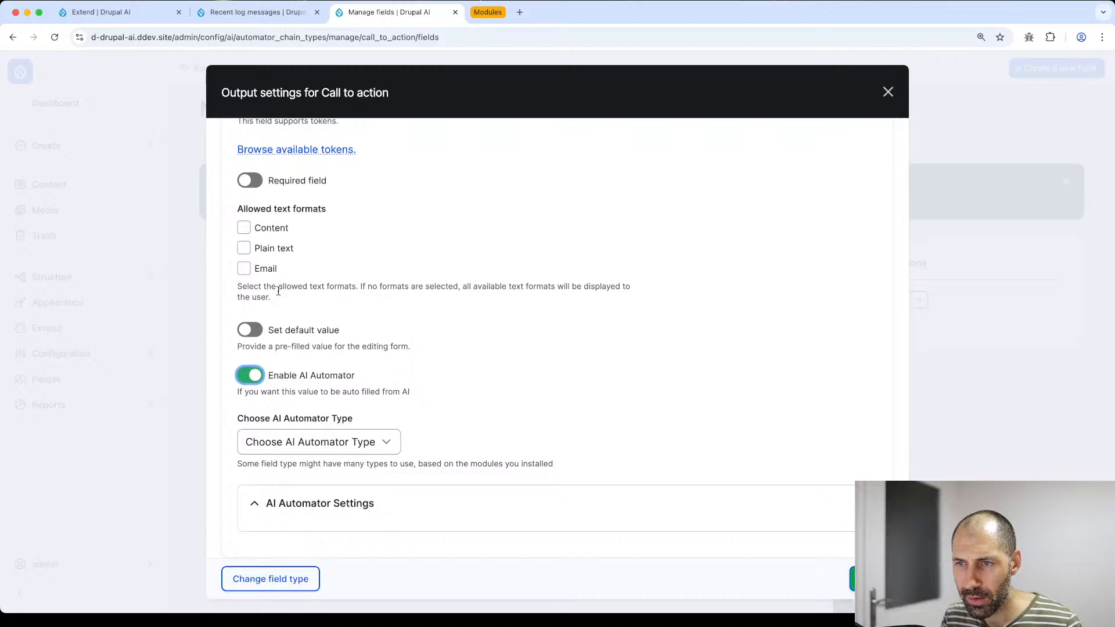
# - Set the Output automator type to LLM: Text, keeping Base Mode with Input as the base field
pyautogui.click(311, 443)
pyautogui.click(302, 491)
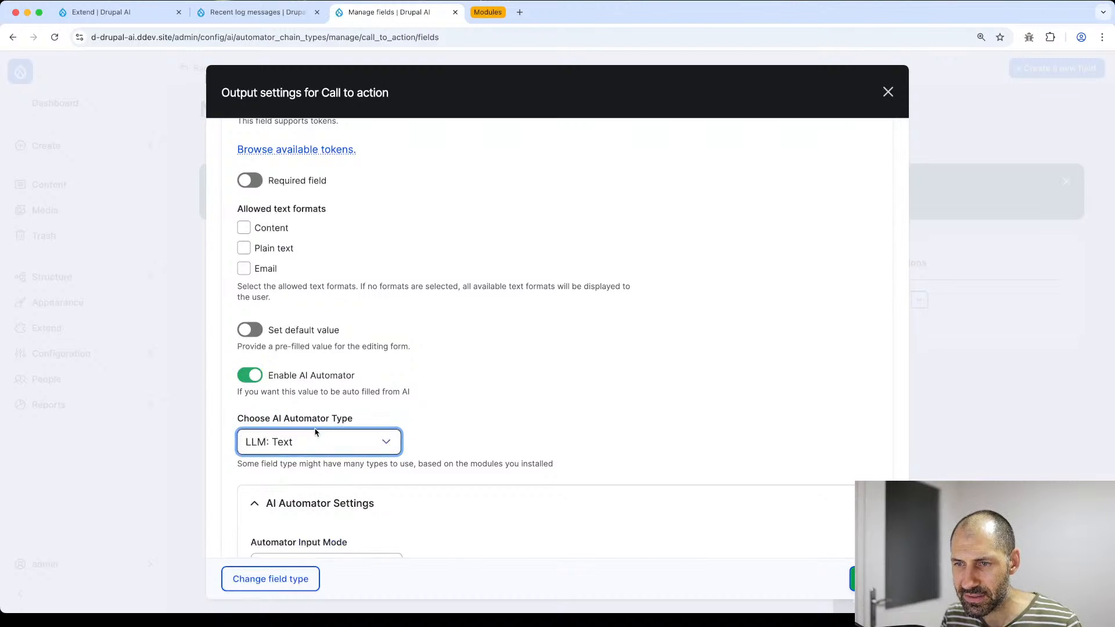
pyautogui.scroll(-5, 317, 430)
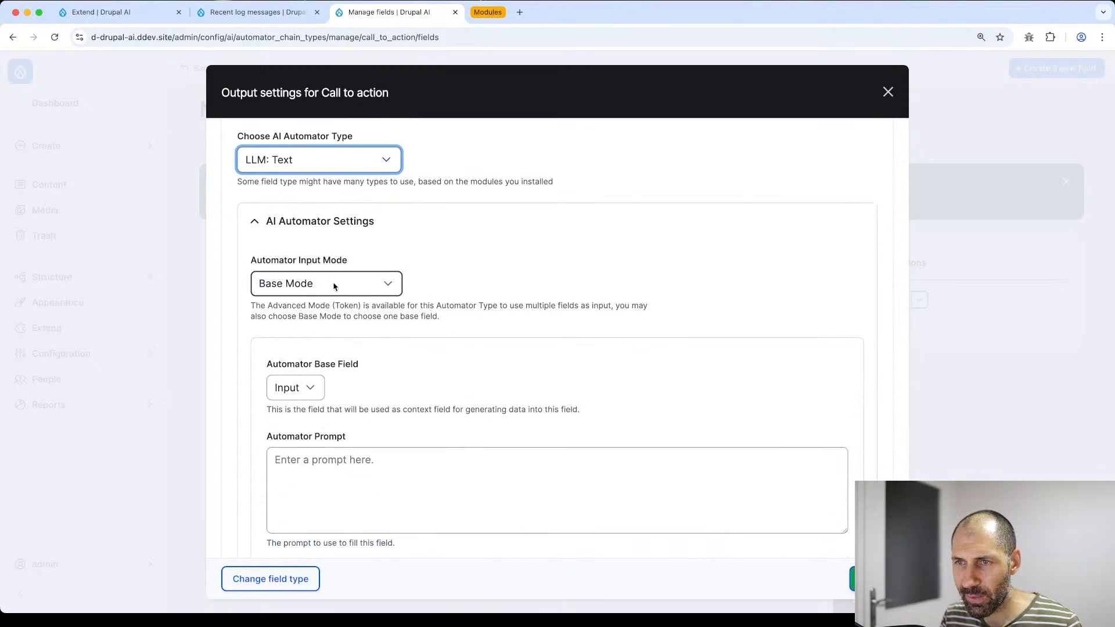
pyautogui.click(335, 286)
pyautogui.click(311, 390)
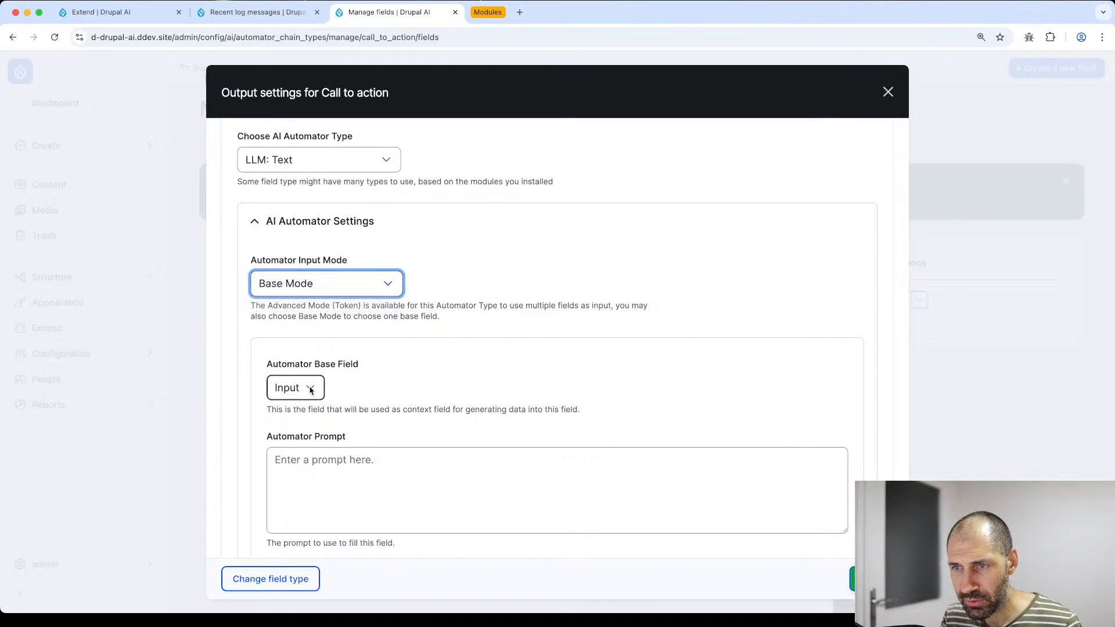
pyautogui.click(311, 390)
pyautogui.click(297, 395)
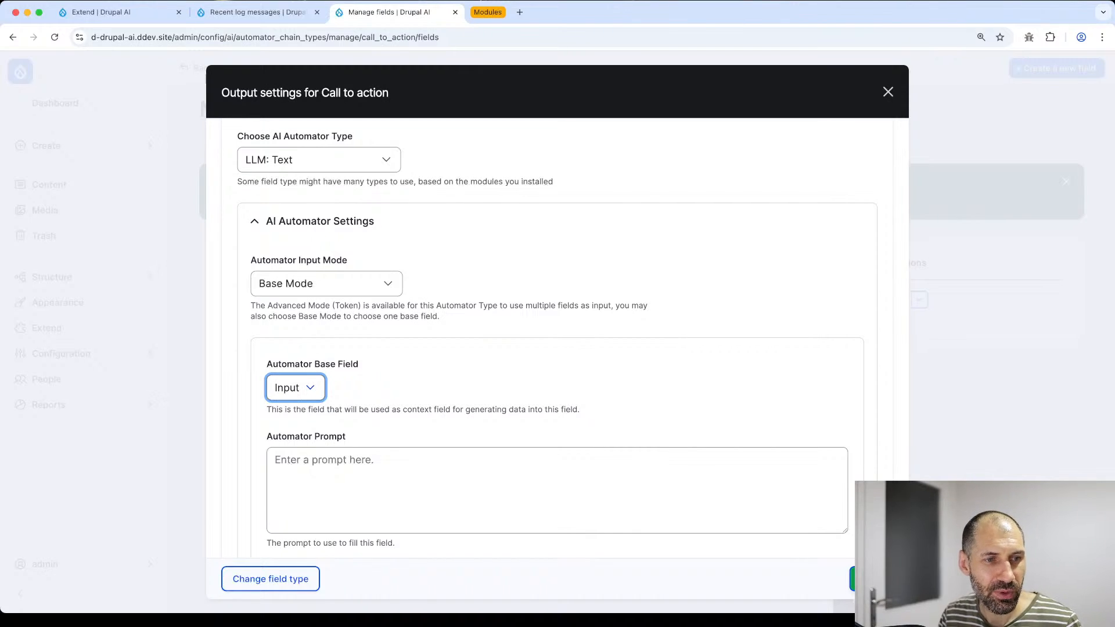
pyautogui.press('super+Tab')
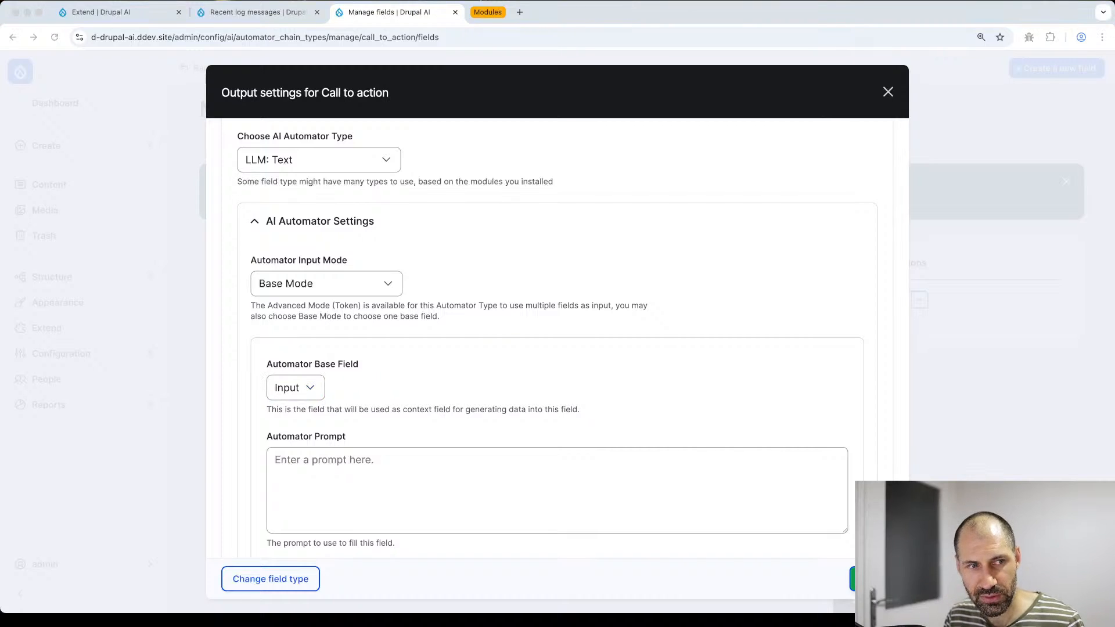
# - Paste the prepared prompt into the Output field's Automator Prompt box and enlarge the box
pyautogui.press('super+Tab')
pyautogui.click(379, 495)
pyautogui.press('super+v')
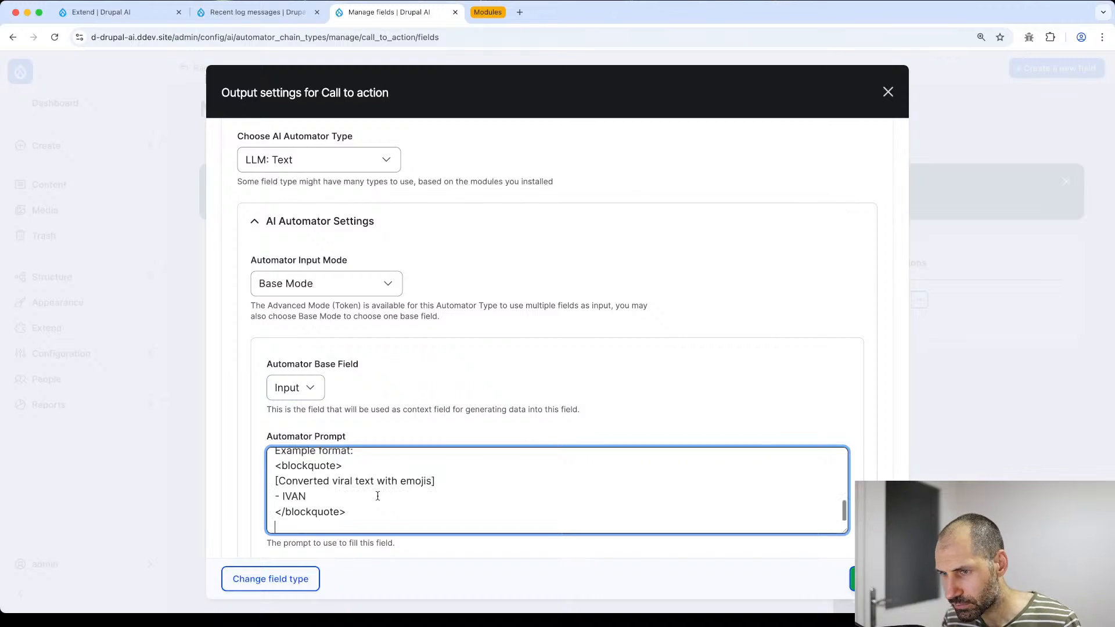
pyautogui.moveTo(846, 531); pyautogui.dragTo(846, 568)
pyautogui.scroll(3, 551, 549)
pyautogui.scroll(-4, 366, 374)
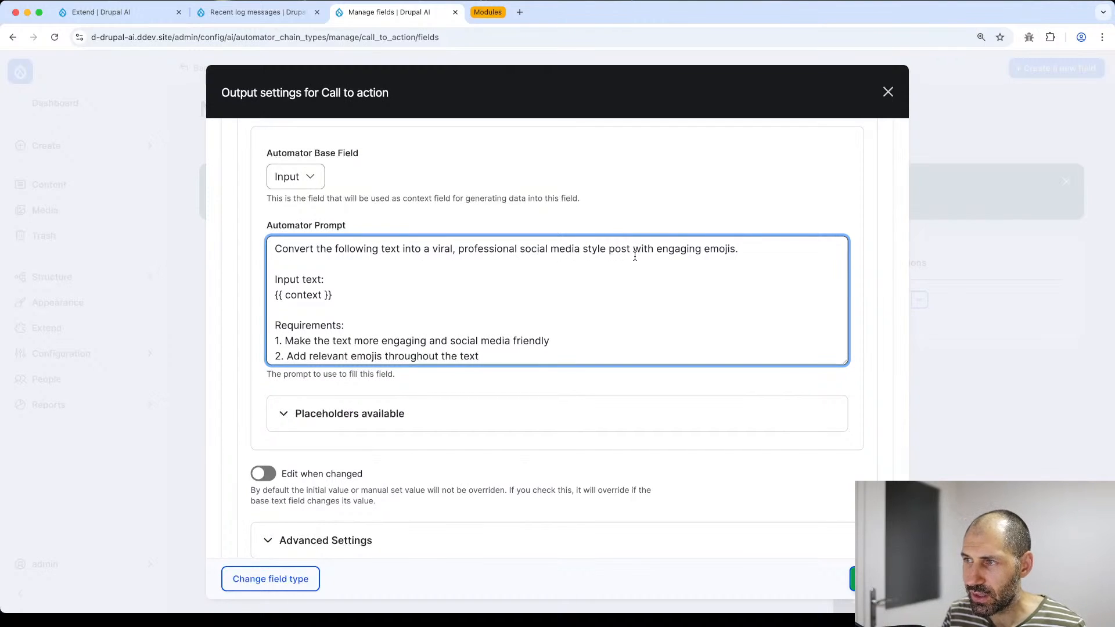
# - Review the prompt's emoji requirement, {{ context }} placeholder and example signature line
pyautogui.moveTo(771, 251); pyautogui.dragTo(707, 251)
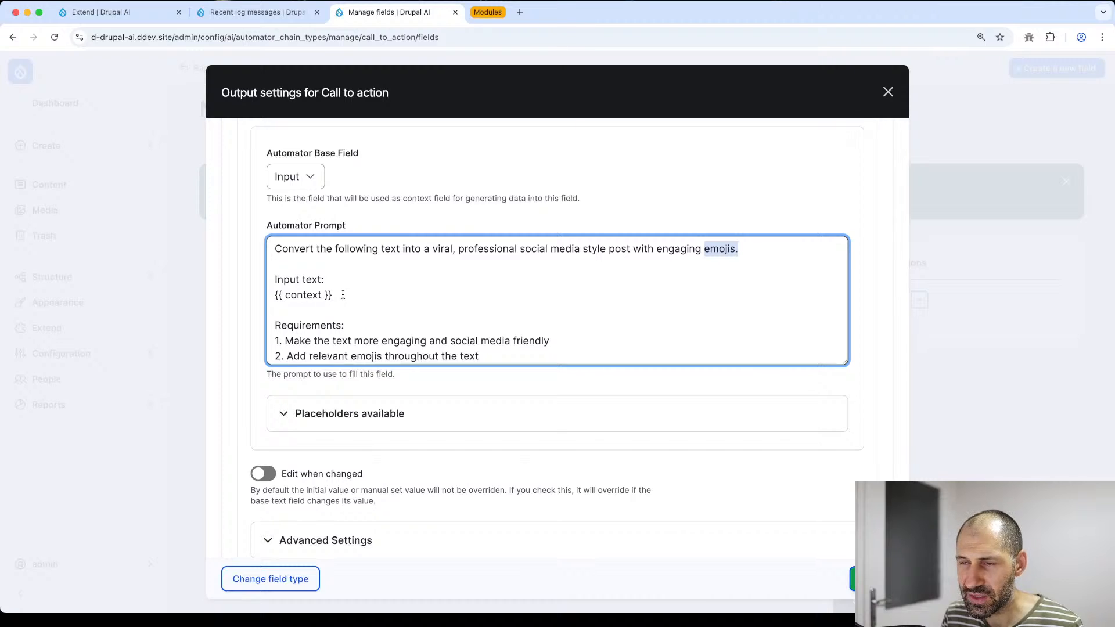
pyautogui.moveTo(343, 295); pyautogui.dragTo(273, 289)
pyautogui.scroll(-4, 354, 318)
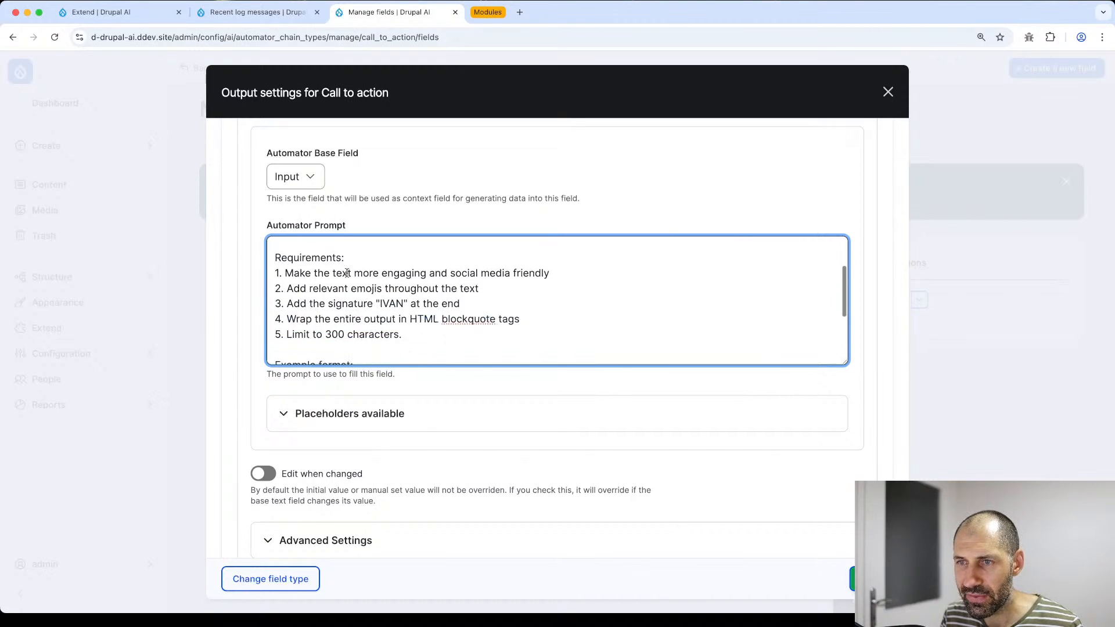
pyautogui.scroll(-2, 339, 337)
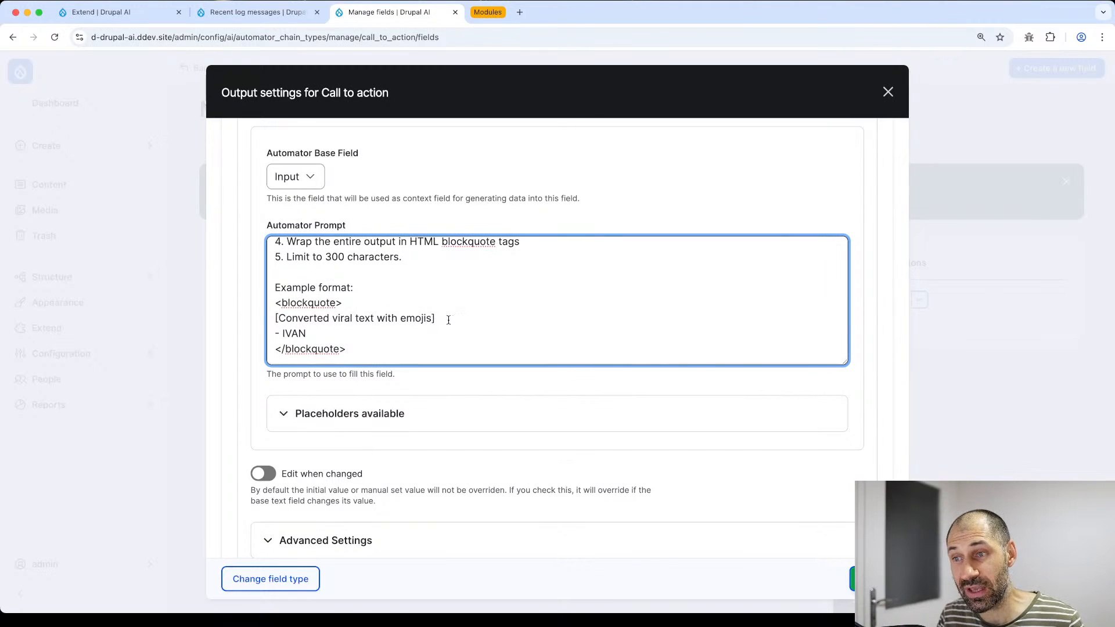
pyautogui.moveTo(448, 320); pyautogui.dragTo(273, 318)
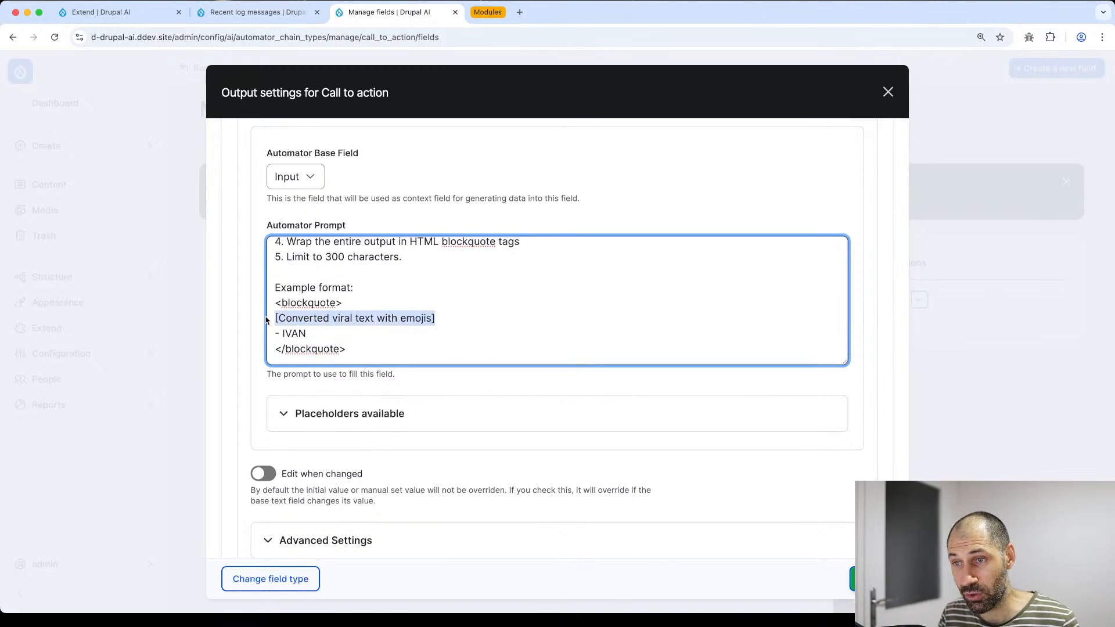
pyautogui.click(300, 331)
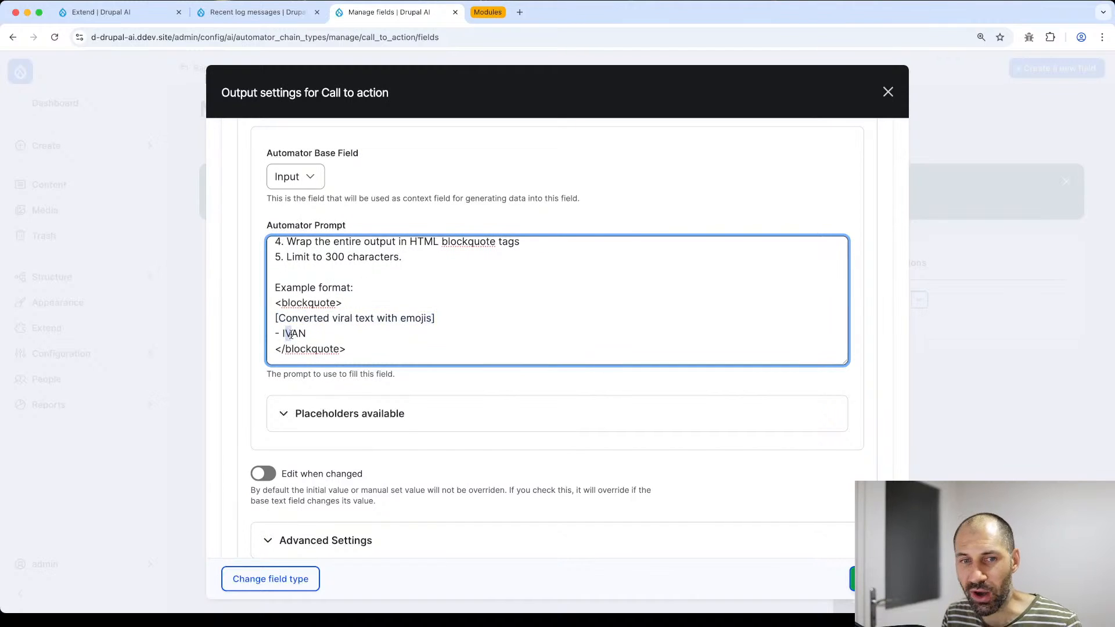
pyautogui.moveTo(287, 333); pyautogui.dragTo(310, 334)
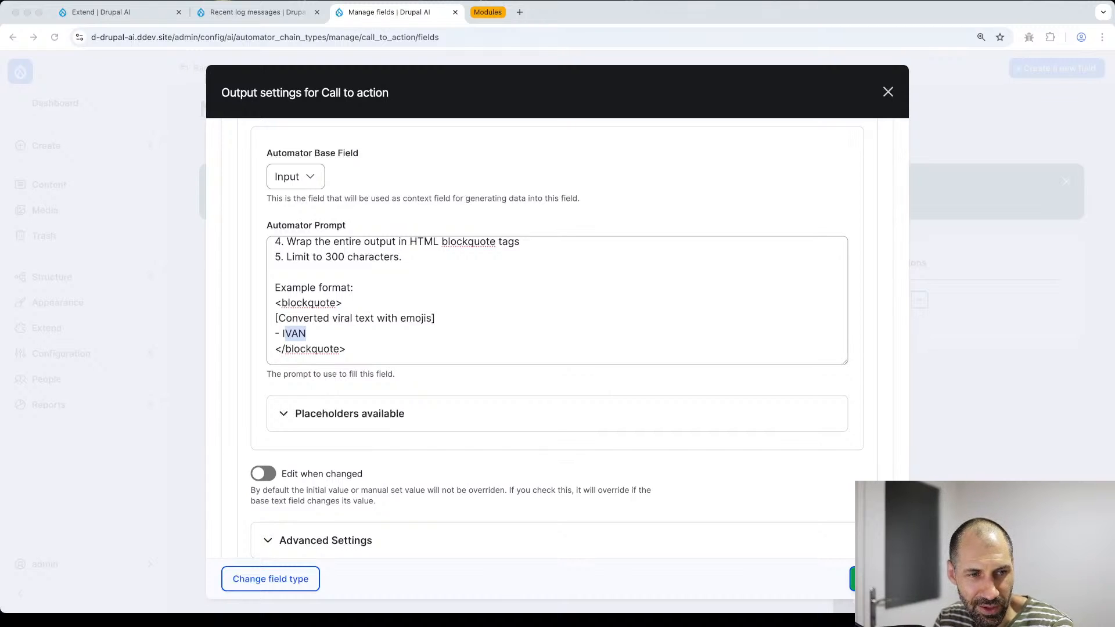
pyautogui.click(504, 329)
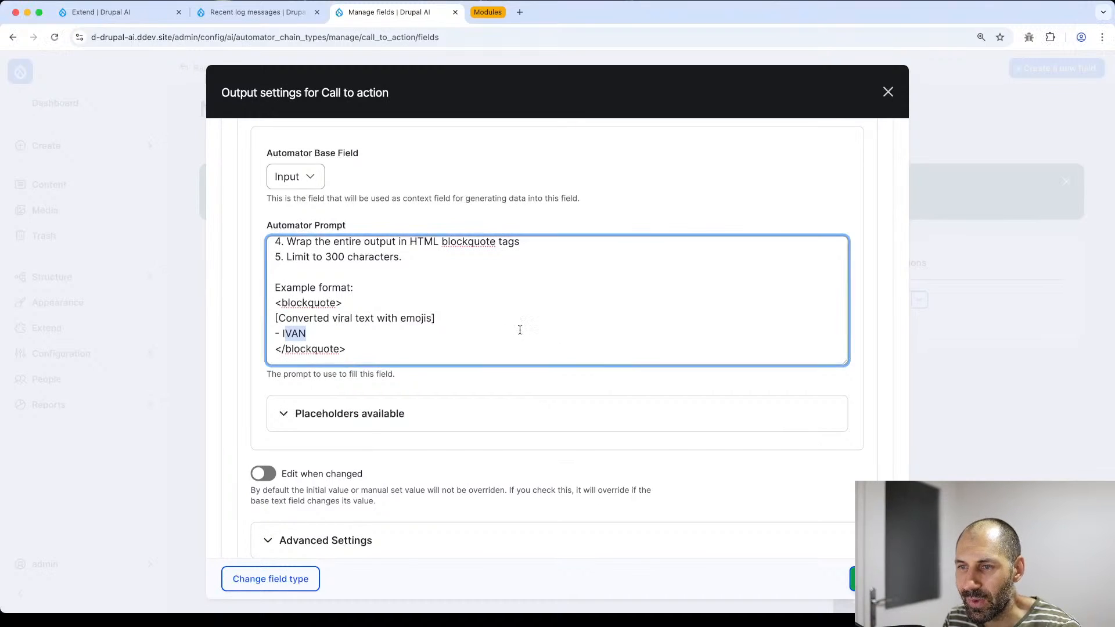
pyautogui.press('super+Tab')
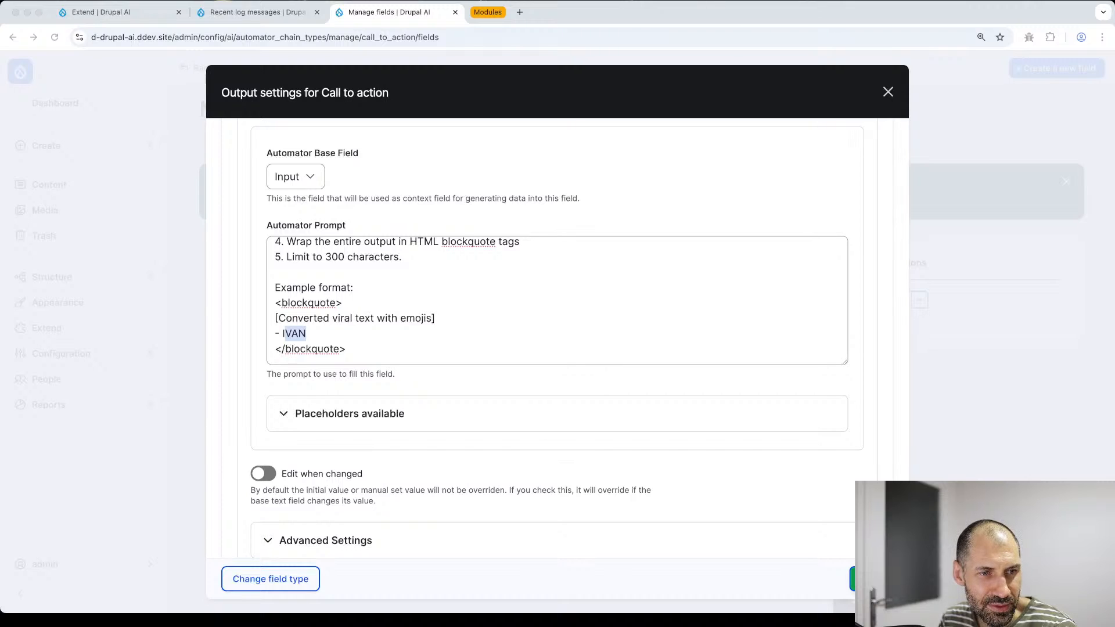
pyautogui.scroll(-1, 326, 379)
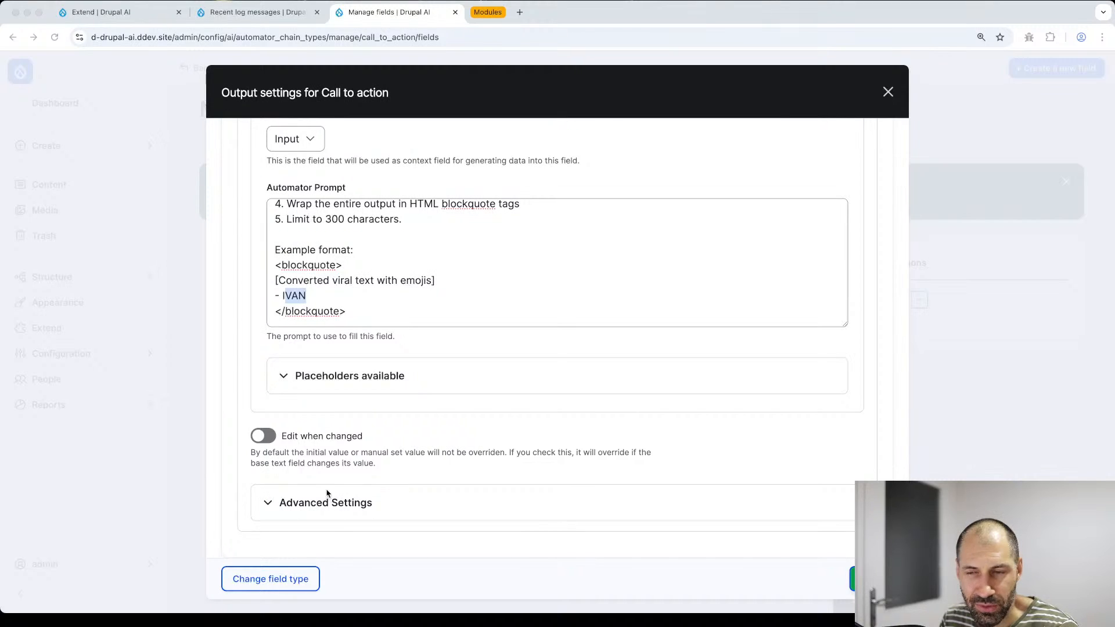
# - Keep the Automator Worker on Direct under Advanced Settings and save the Output field
pyautogui.click(345, 504)
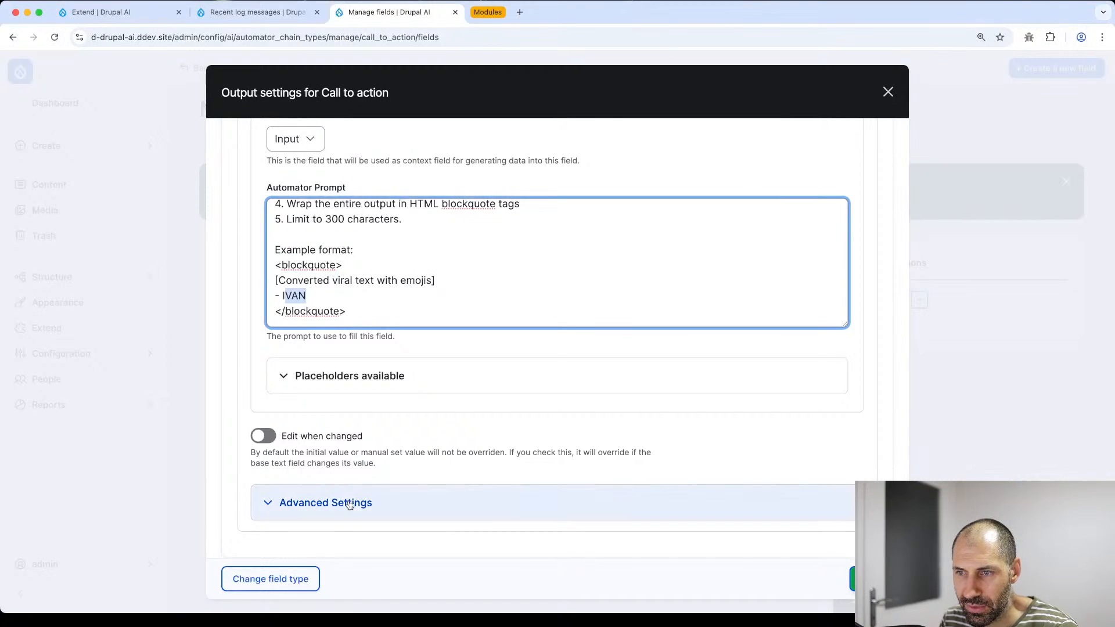
pyautogui.scroll(-5, 350, 505)
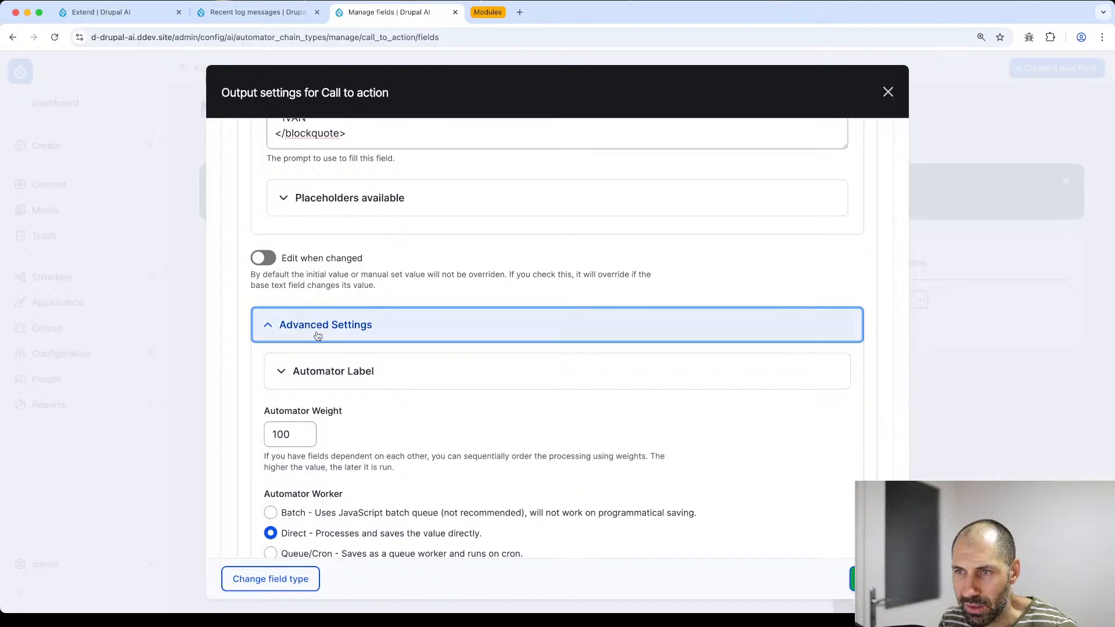
pyautogui.scroll(-3, 326, 333)
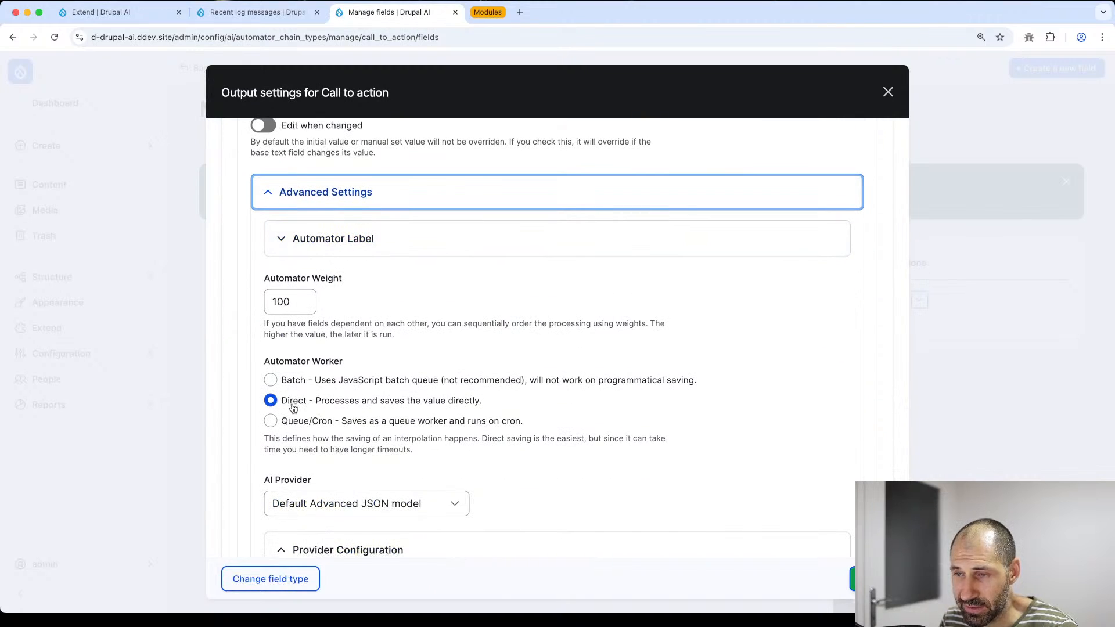
pyautogui.click(293, 407)
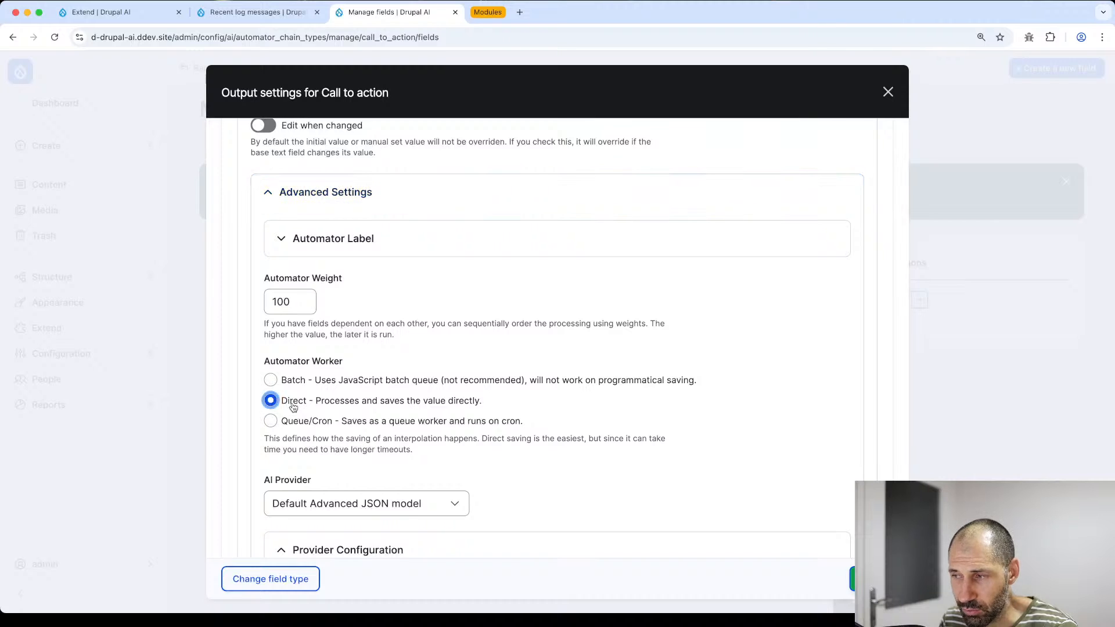
pyautogui.scroll(-1, 293, 407)
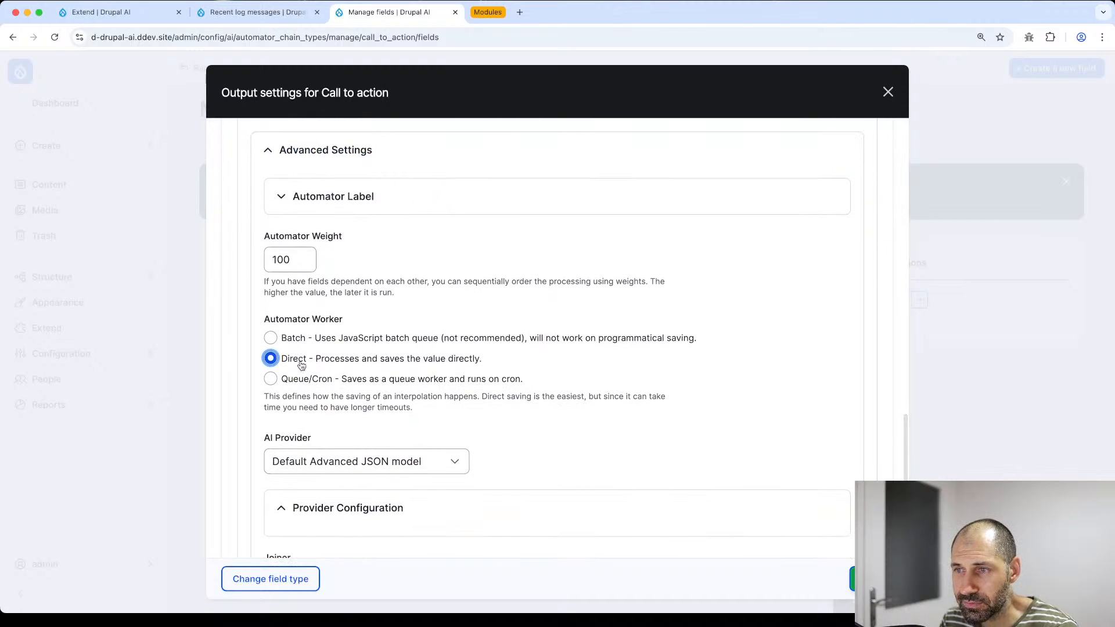
pyautogui.scroll(-4, 391, 355)
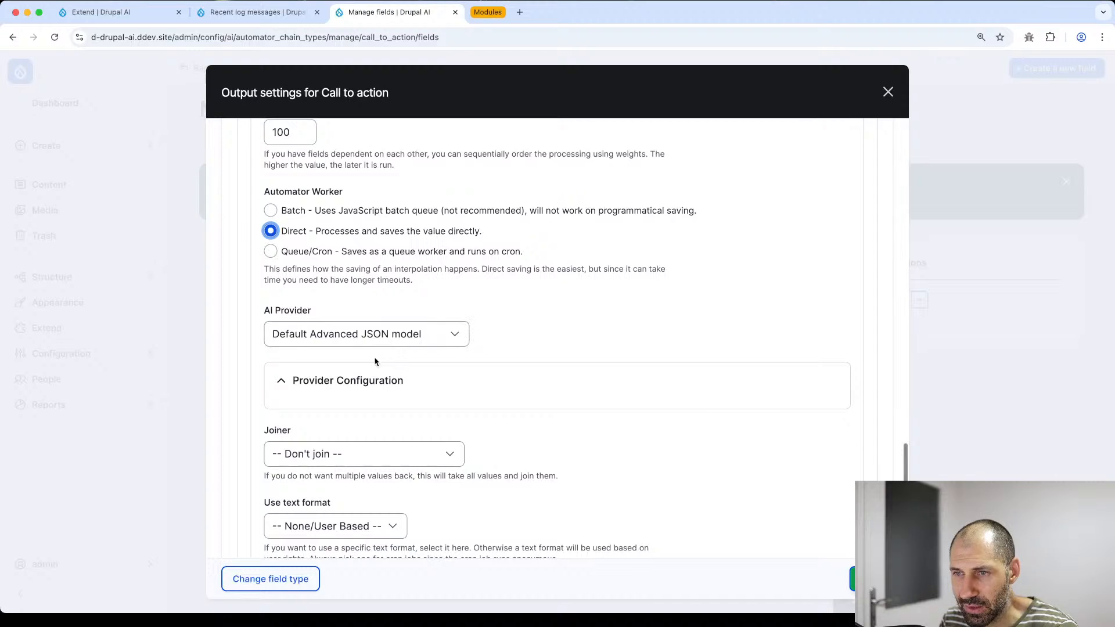
pyautogui.scroll(3, 749, 448)
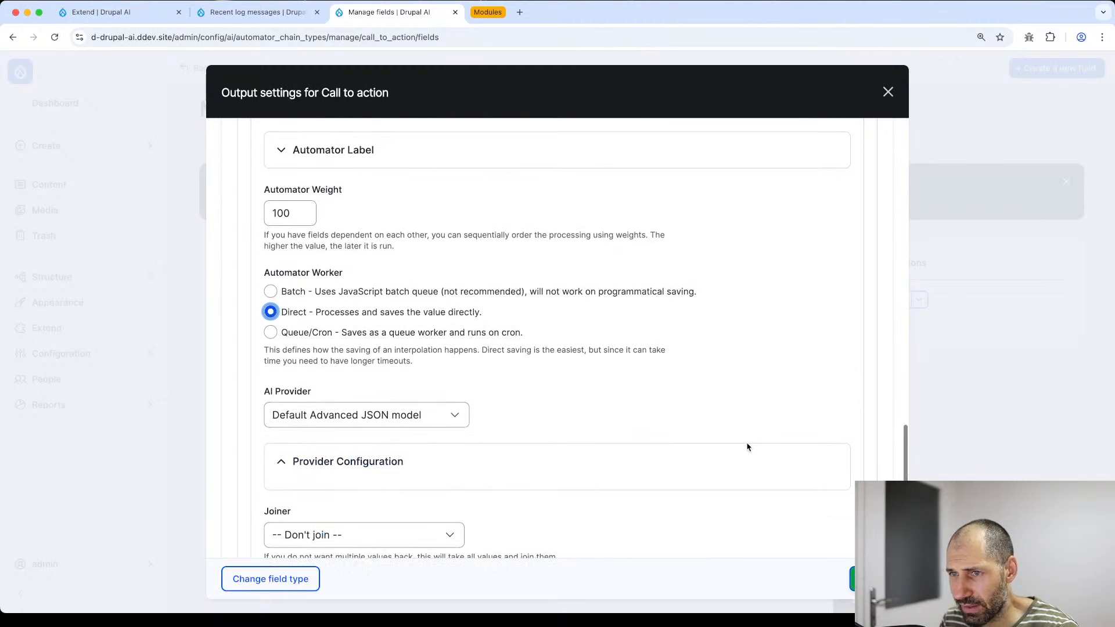
pyautogui.click(872, 579)
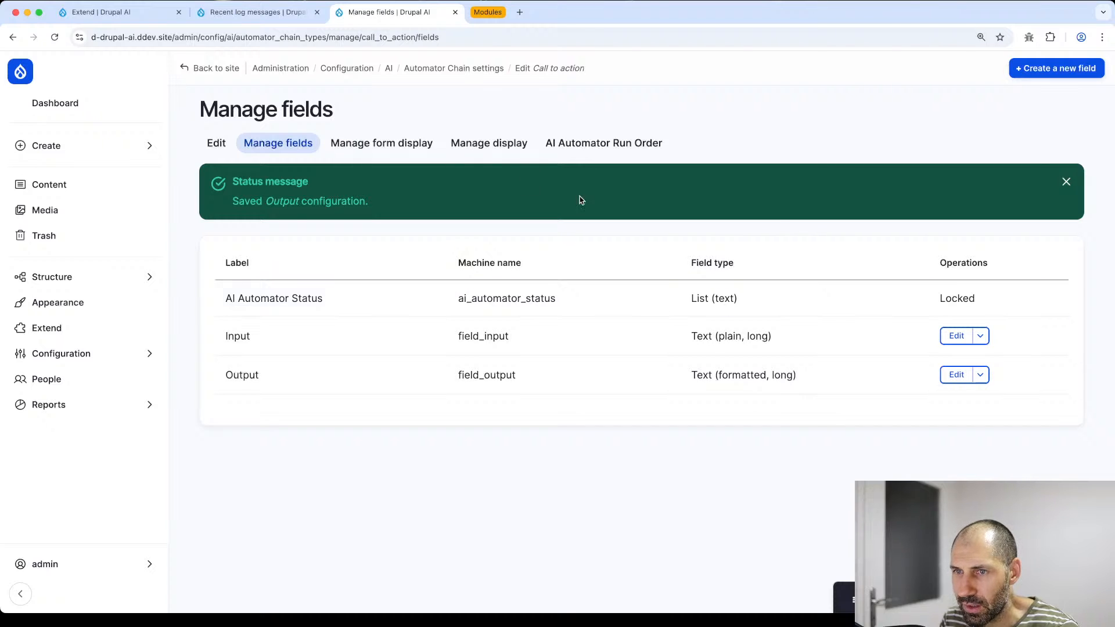
# - Check the Manage display and AI Automator Run Order tabs, then the Input and Output field list
pyautogui.click(568, 144)
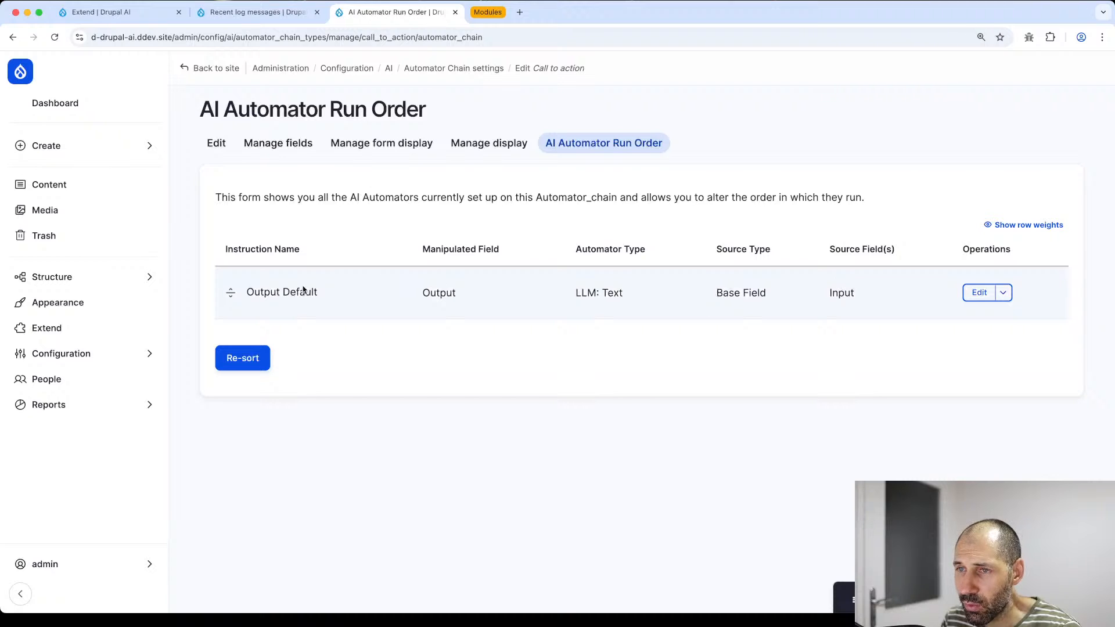
pyautogui.click(505, 141)
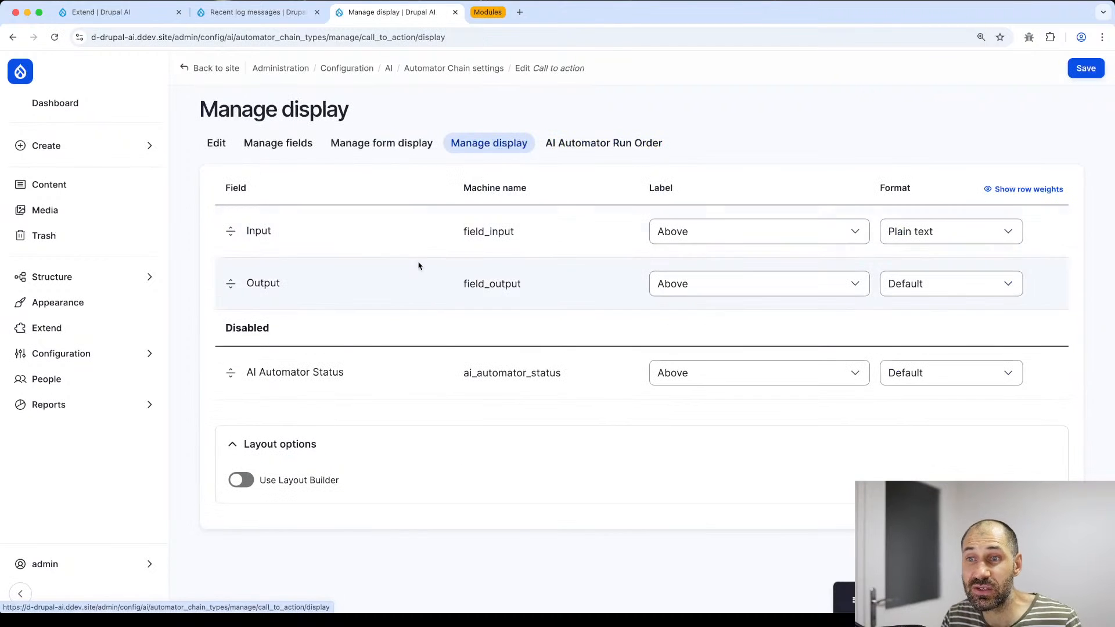
pyautogui.click(583, 146)
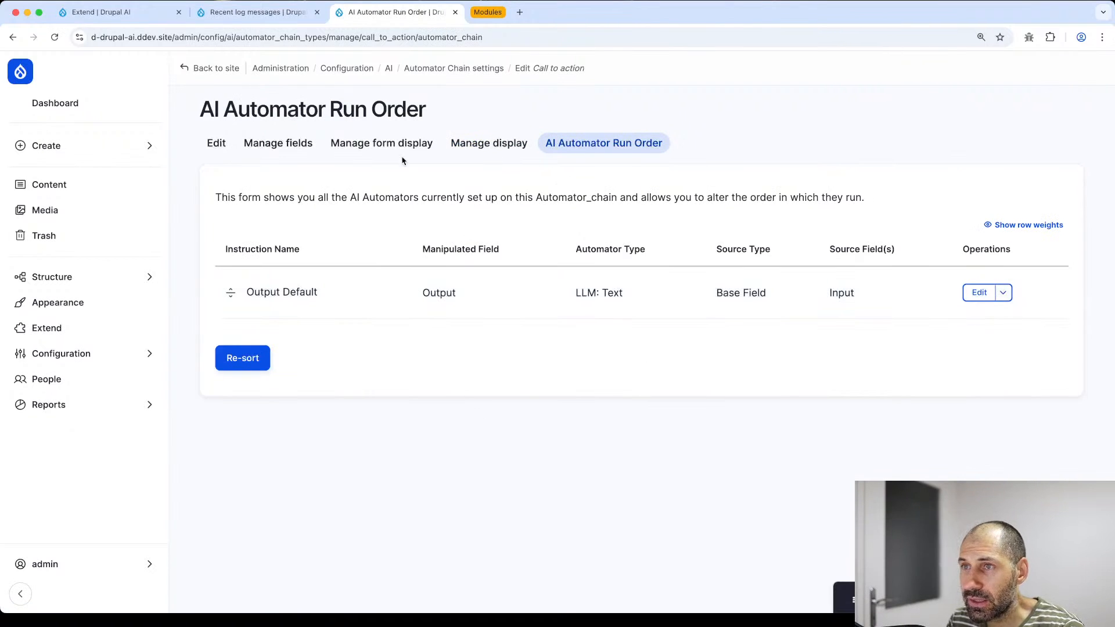
pyautogui.click(283, 151)
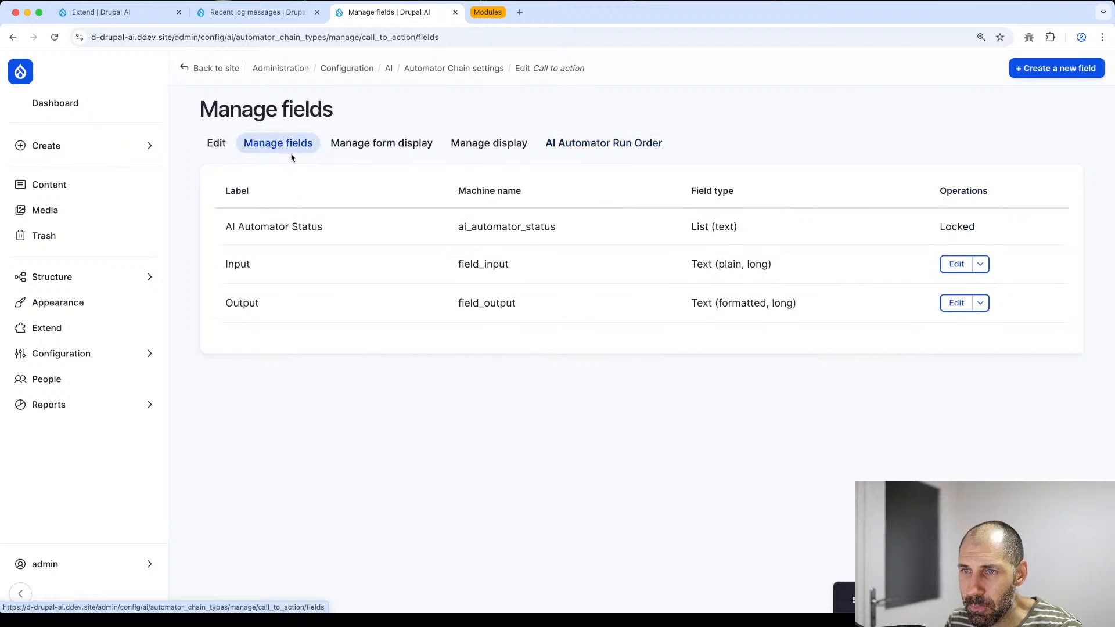
pyautogui.moveTo(216, 266); pyautogui.dragTo(264, 264)
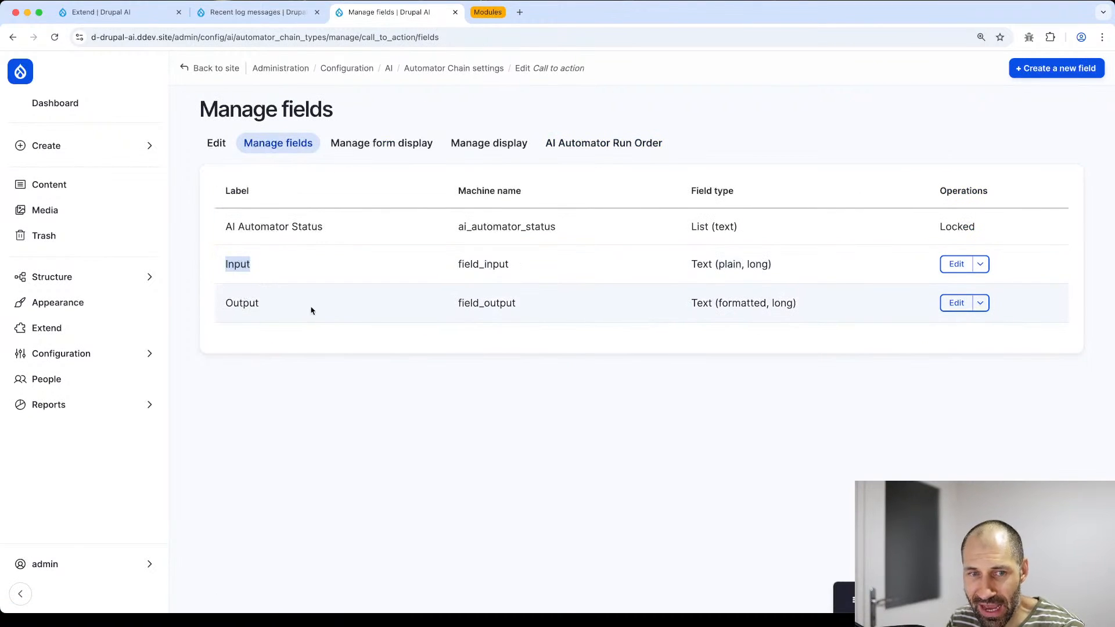
pyautogui.click(329, 443)
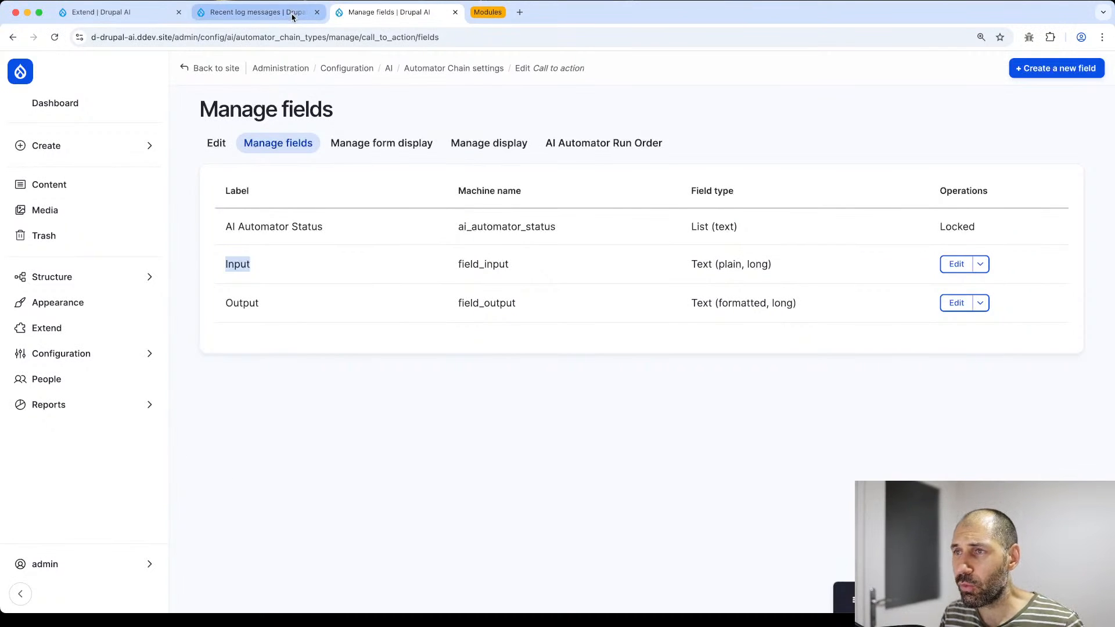
# - Open the Content text format's configuration under Text formats and editors
pyautogui.click(82, 353)
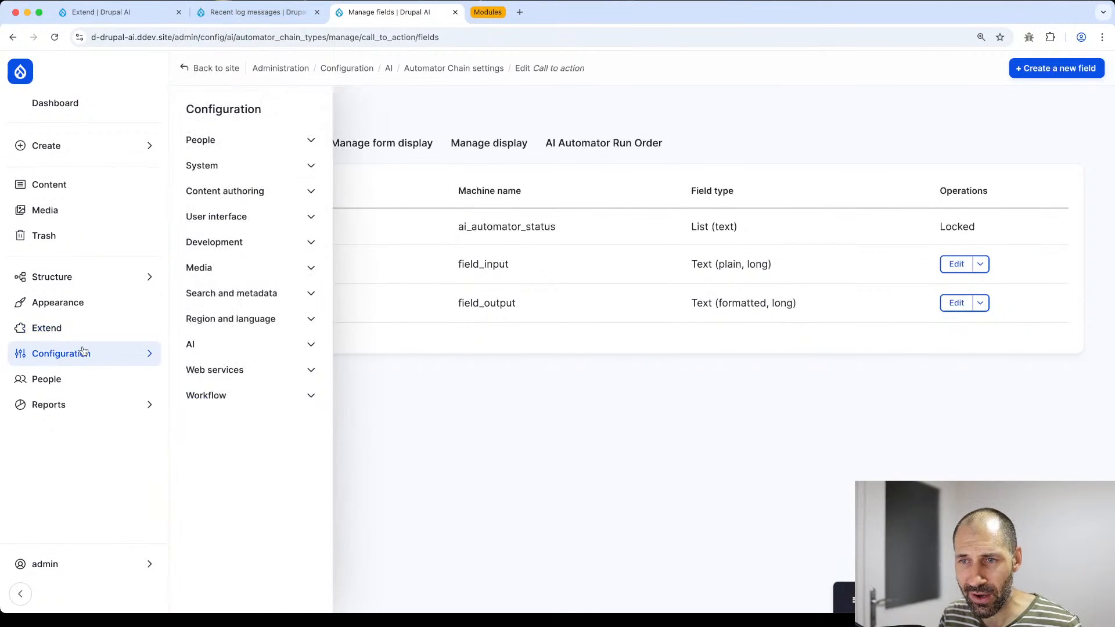
pyautogui.keyDown('super'); pyautogui.click(229, 111); pyautogui.keyUp('super')
pyautogui.click(504, 17)
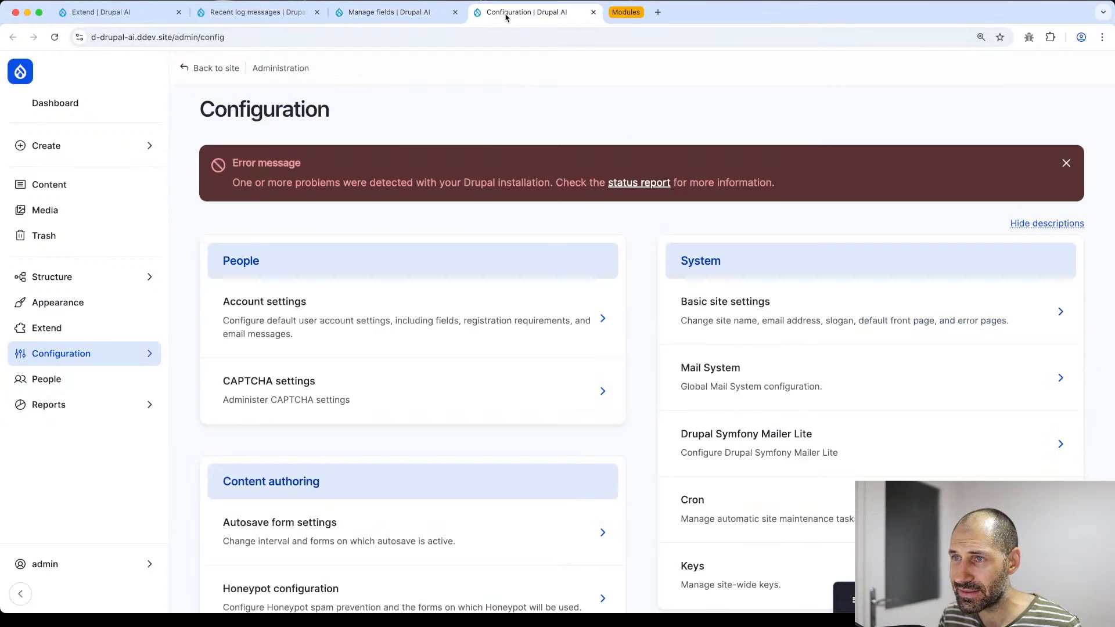
pyautogui.scroll(-5, 433, 261)
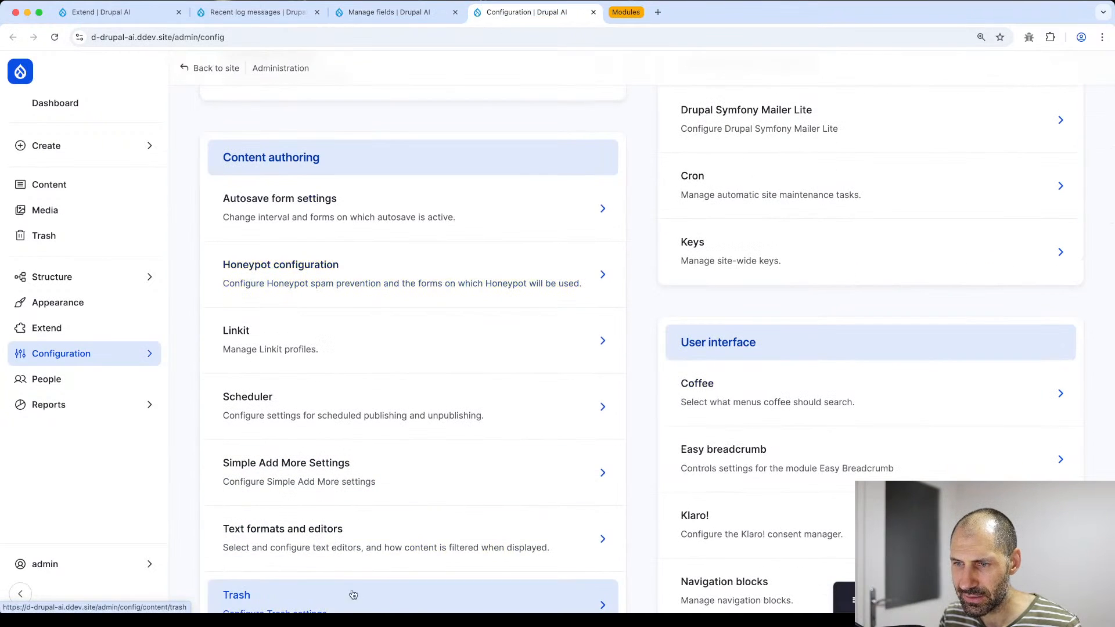
pyautogui.click(349, 551)
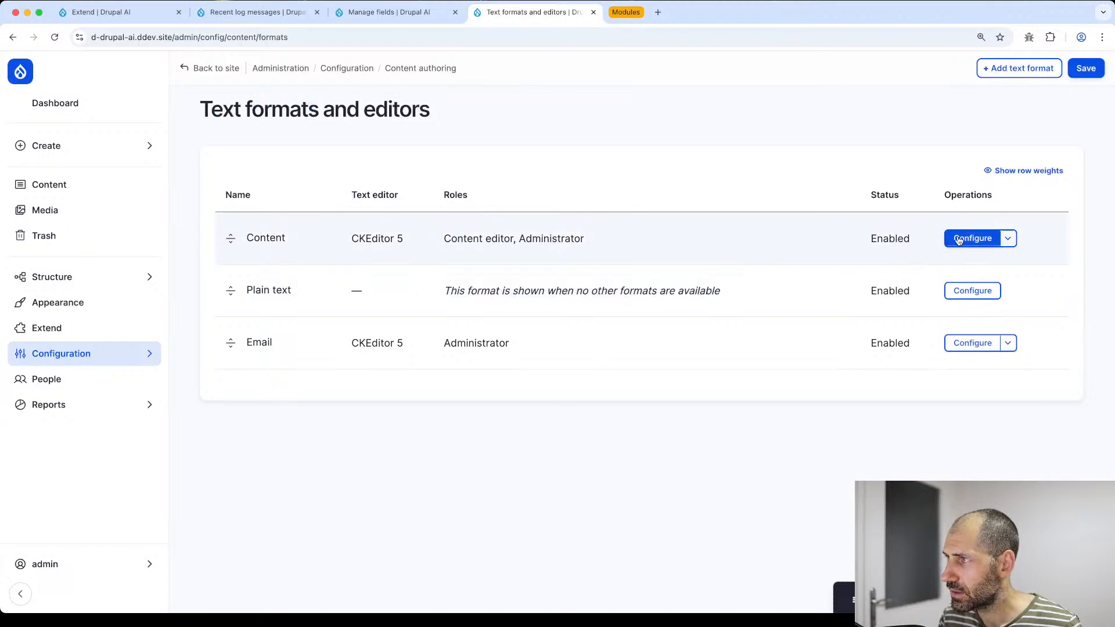
pyautogui.click(959, 240)
pyautogui.scroll(-10, 326, 308)
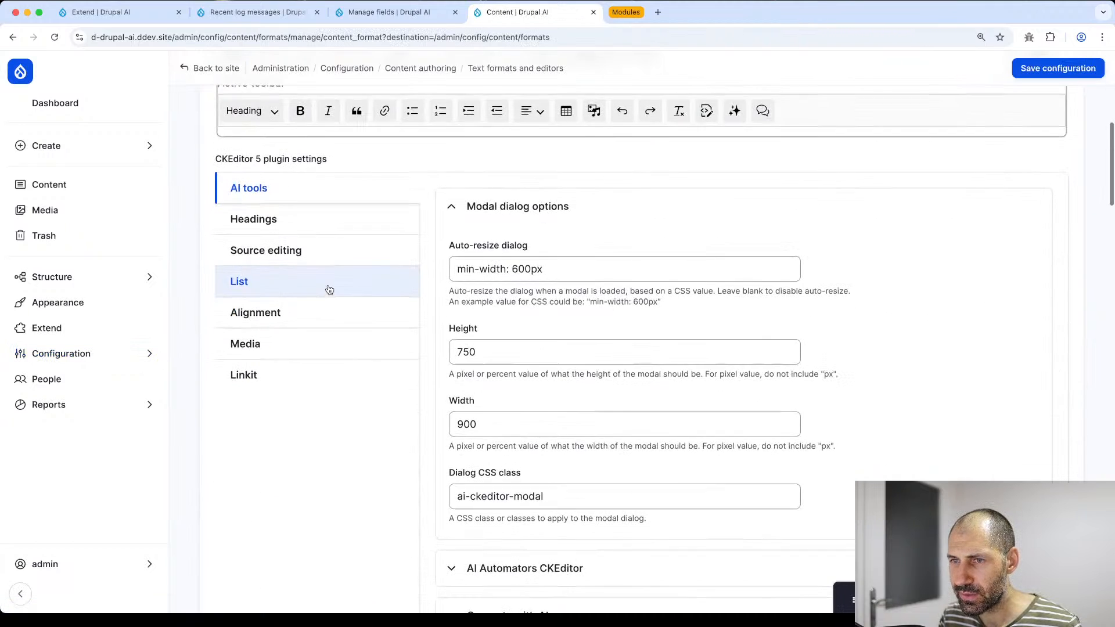
pyautogui.scroll(-7, 324, 197)
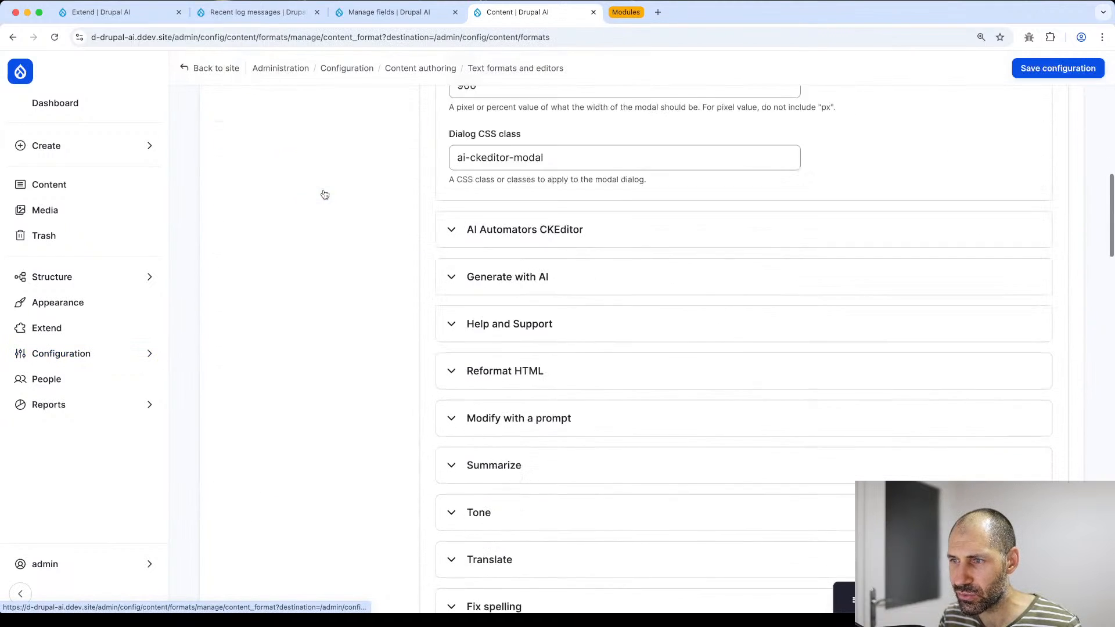
pyautogui.scroll(1, 461, 142)
# - Turn on AI Automators CKEditor in the Content text format
pyautogui.click(520, 122)
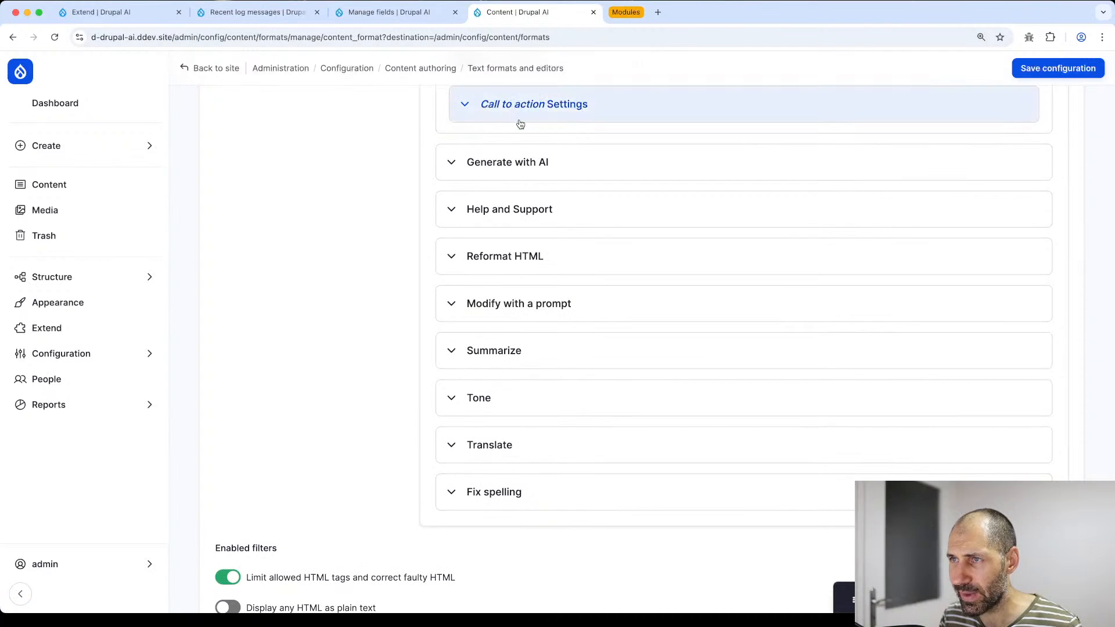
pyautogui.scroll(4, 523, 149)
pyautogui.click(498, 330)
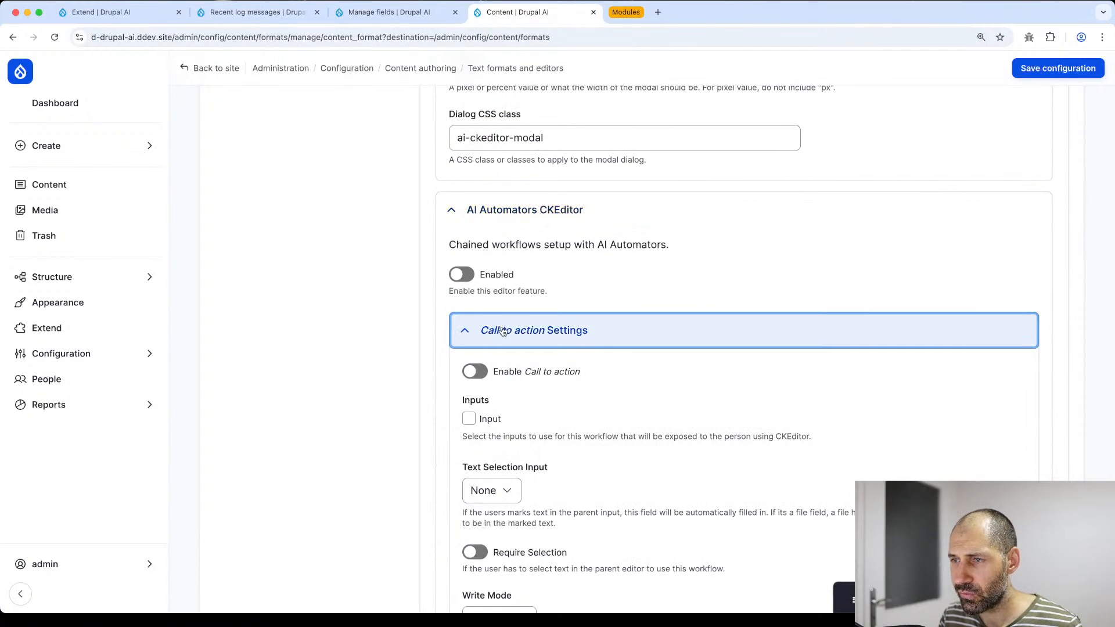
pyautogui.scroll(-2, 499, 332)
pyautogui.scroll(-1, 473, 340)
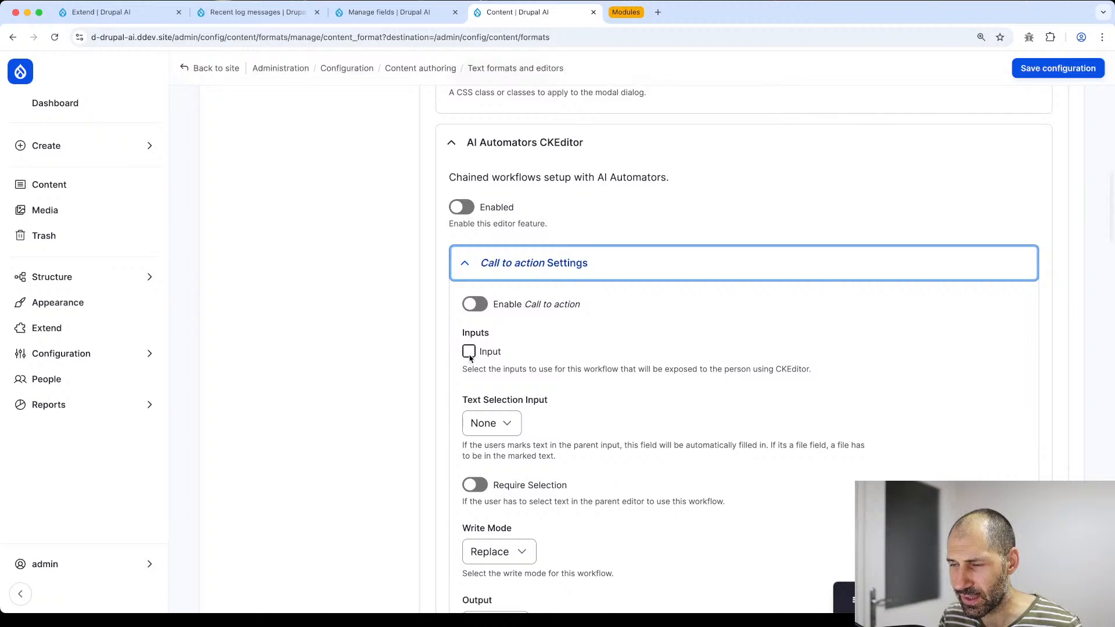
pyautogui.scroll(-3, 348, 345)
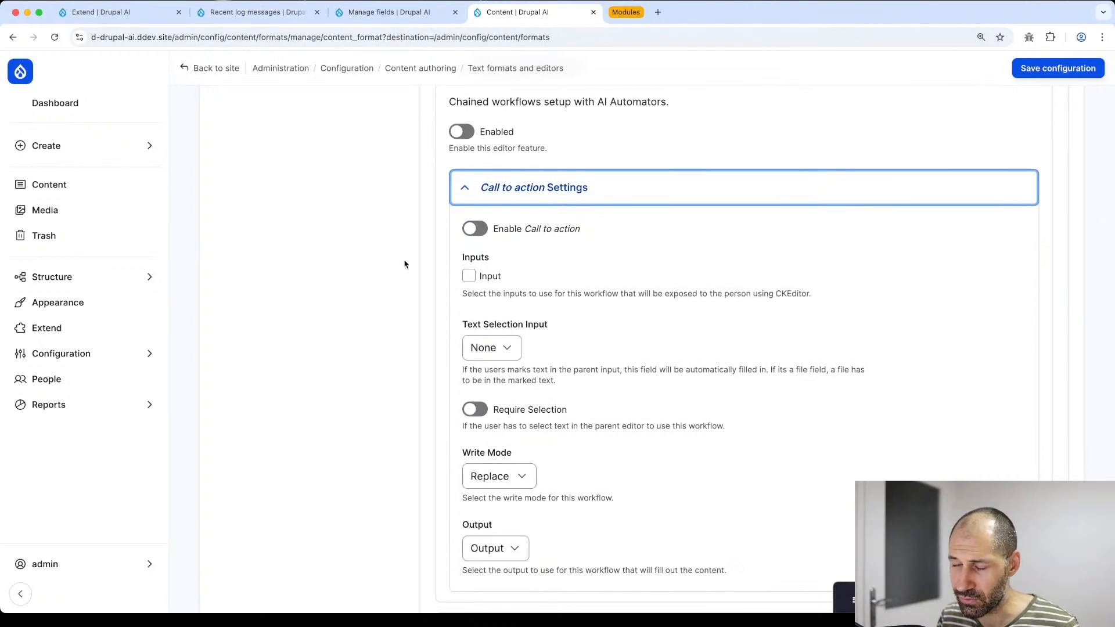
pyautogui.click(462, 131)
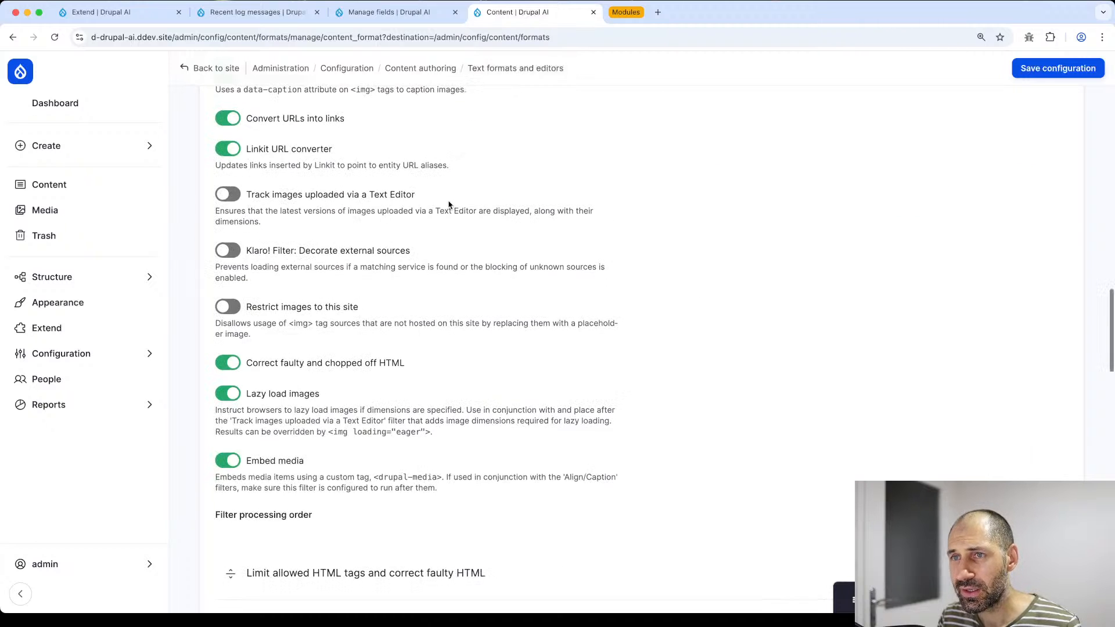
# - Enable the Call to action workflow in the AI Automators CKEditor settings
pyautogui.scroll(14, 451, 205)
pyautogui.scroll(15, 450, 205)
pyautogui.scroll(-5, 506, 309)
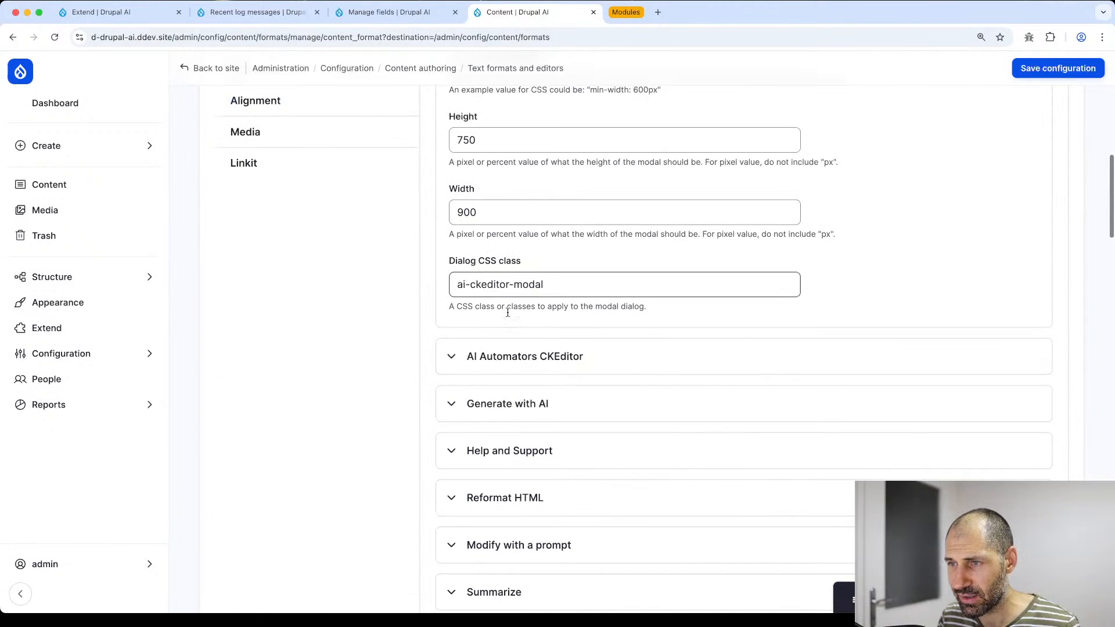
pyautogui.click(518, 349)
pyautogui.scroll(-3, 518, 346)
pyautogui.click(479, 283)
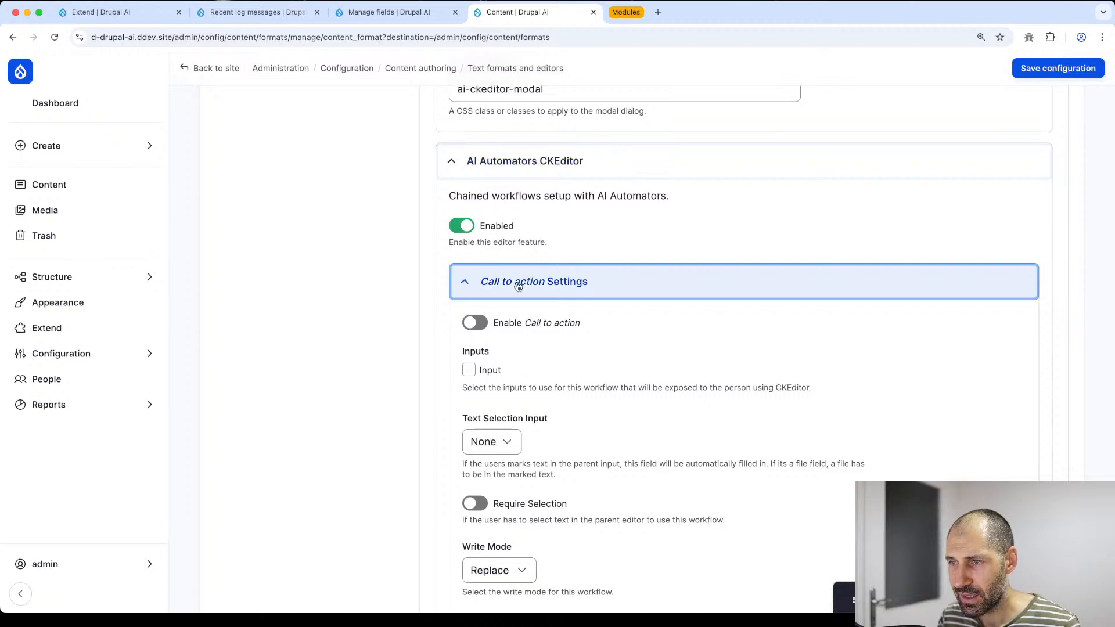
pyautogui.click(477, 325)
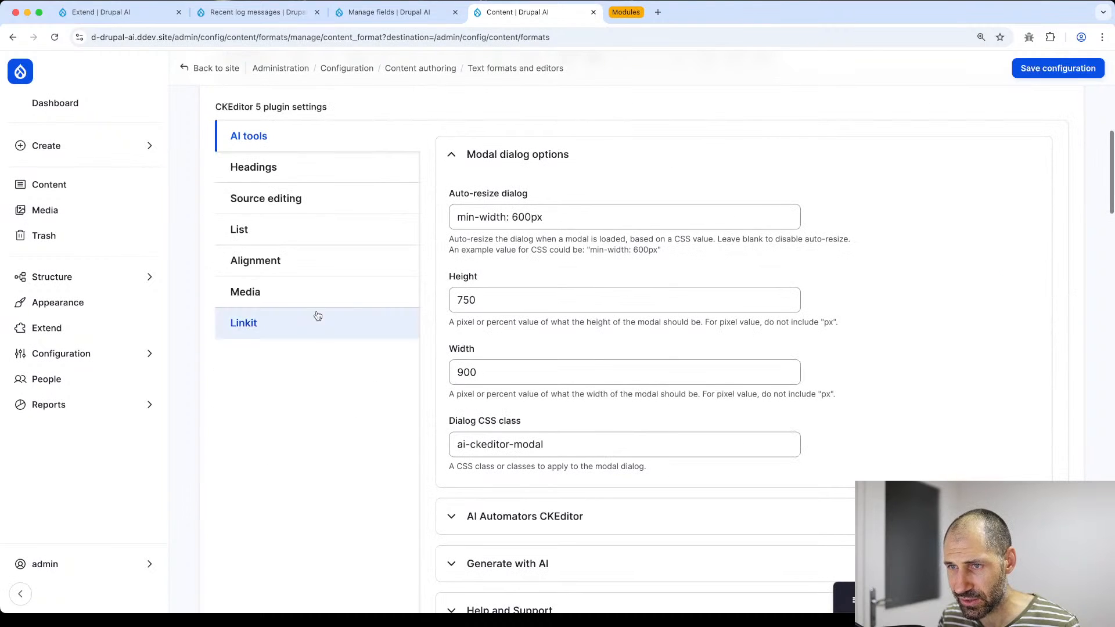
# - Check Input as a workflow input and set Input as the Text Selection Input
pyautogui.click(485, 523)
pyautogui.scroll(-6, 473, 313)
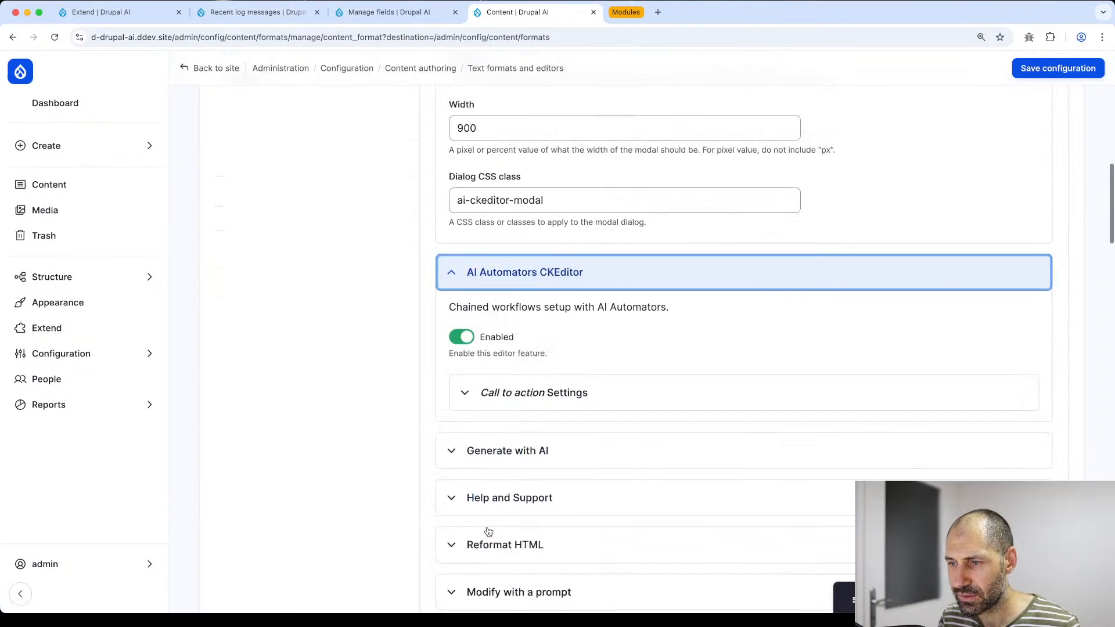
pyautogui.click(472, 302)
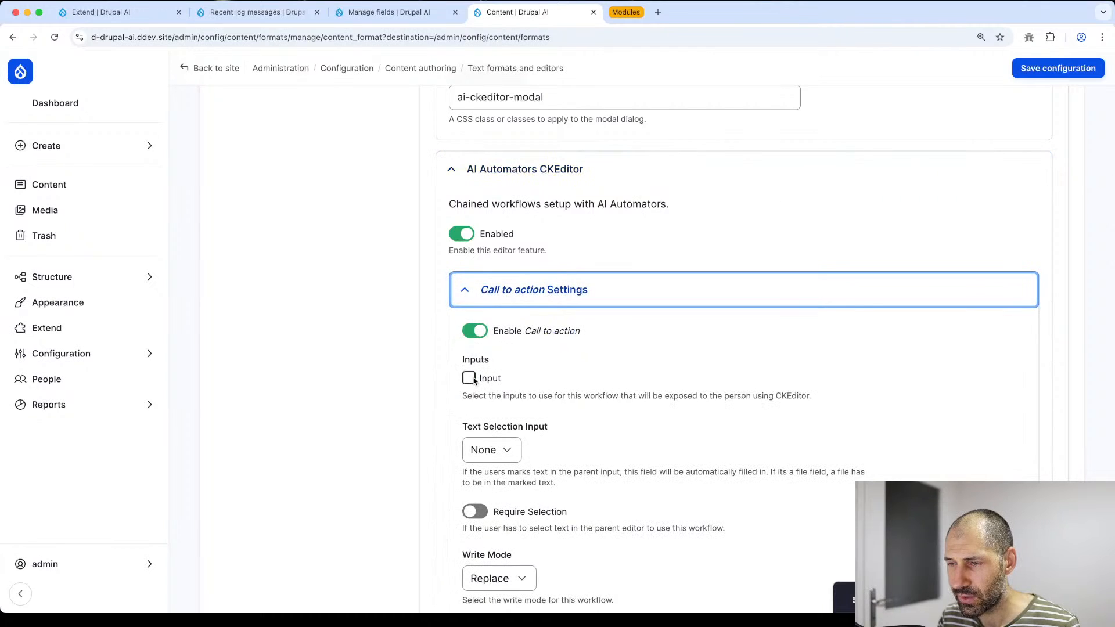
pyautogui.scroll(-1, 475, 361)
pyautogui.scroll(-2, 475, 361)
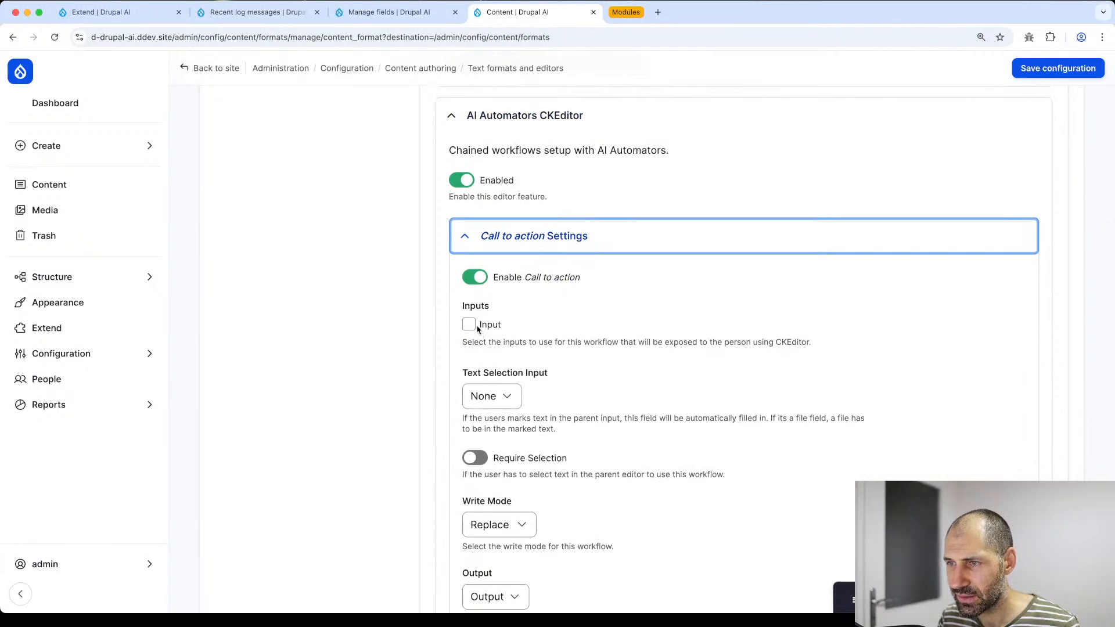
pyautogui.click(469, 326)
pyautogui.click(493, 396)
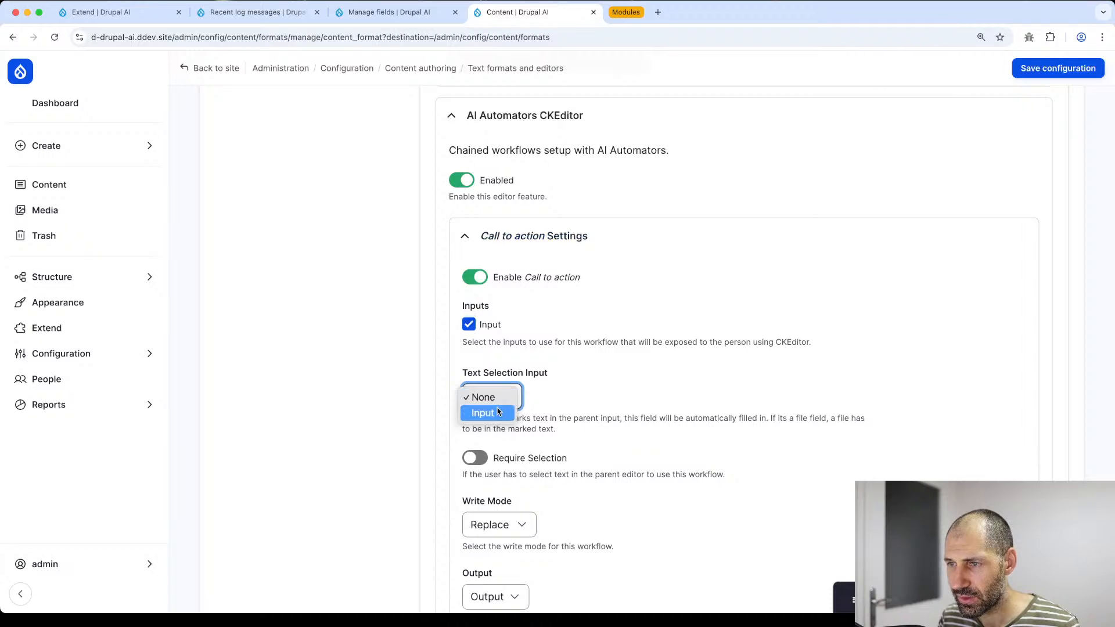
pyautogui.click(499, 415)
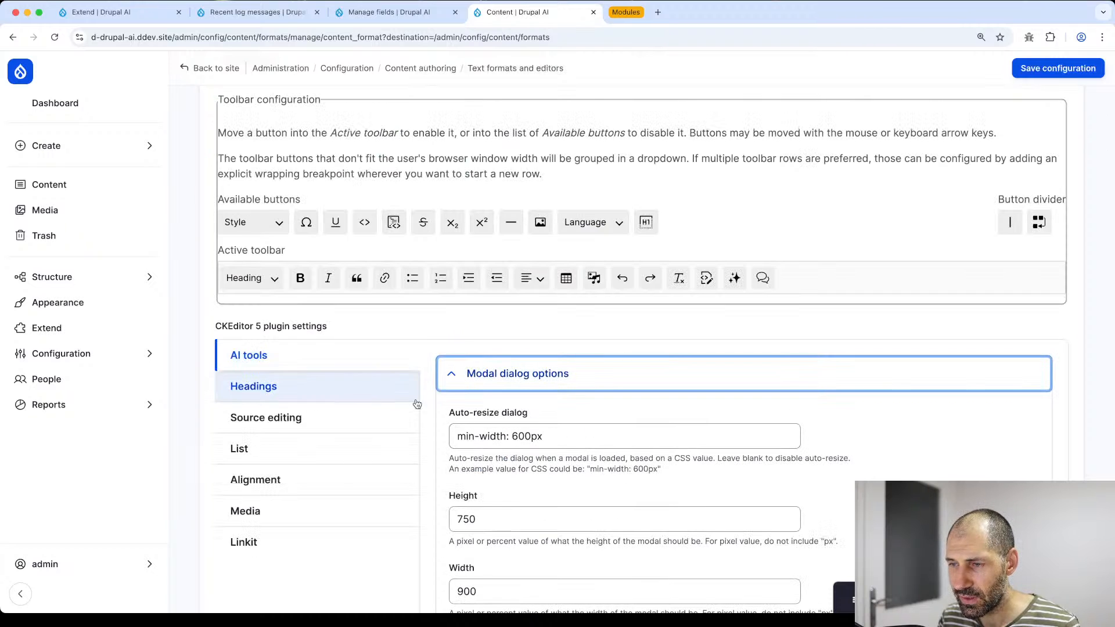
pyautogui.scroll(-6, 427, 404)
# - Re-expand the AI Automators CKEditor and Call to action settings to review the remaining options
pyautogui.click(494, 350)
pyautogui.click(491, 471)
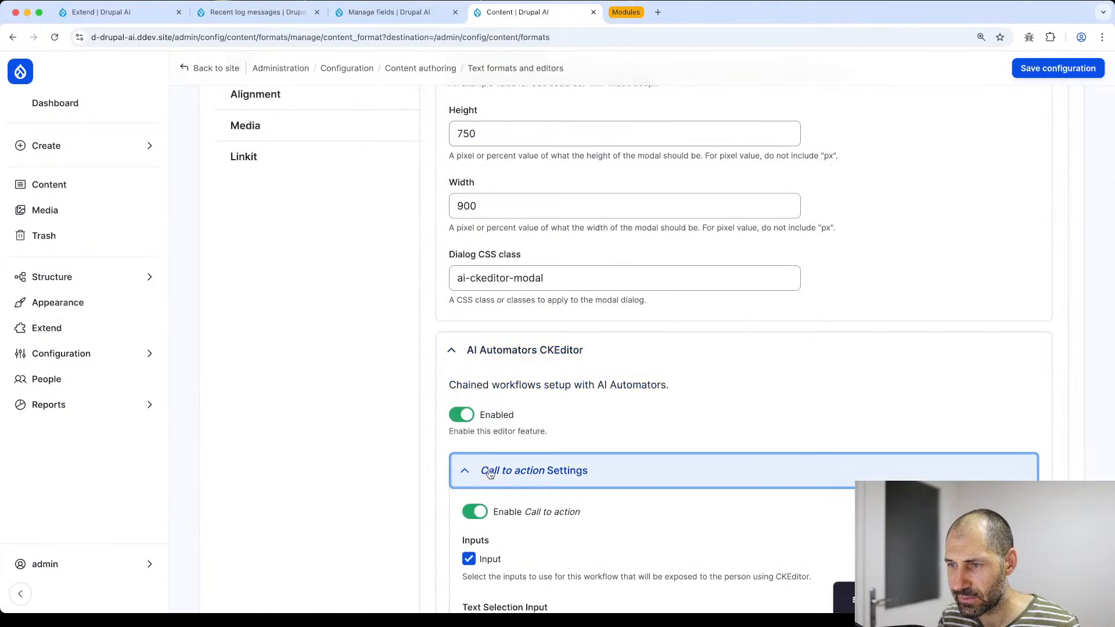
pyautogui.scroll(-5, 278, 458)
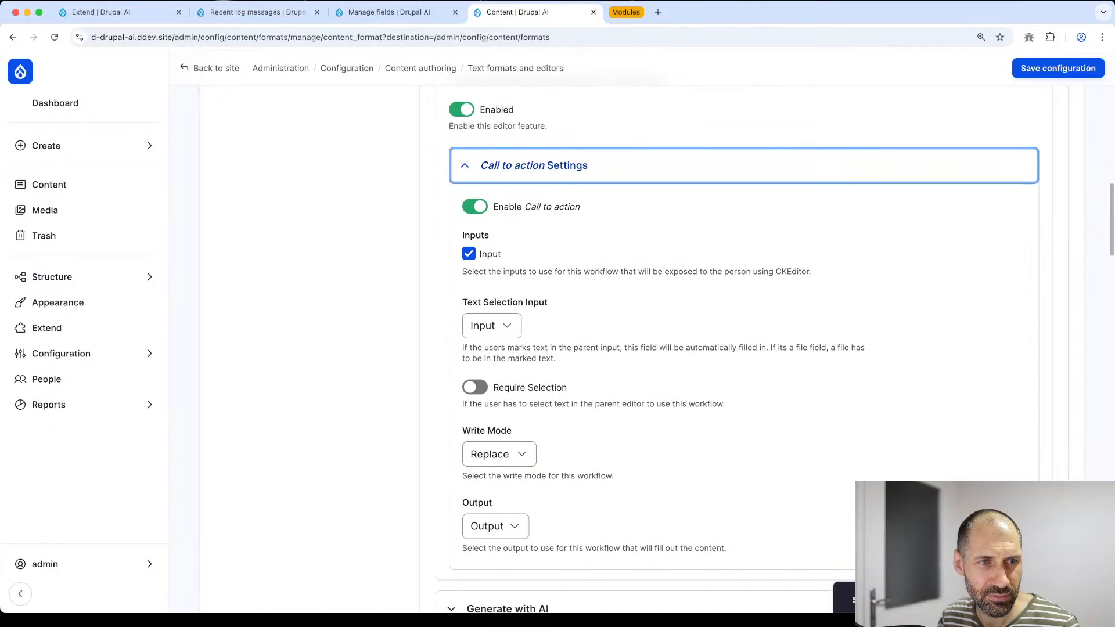
pyautogui.scroll(-1, 499, 453)
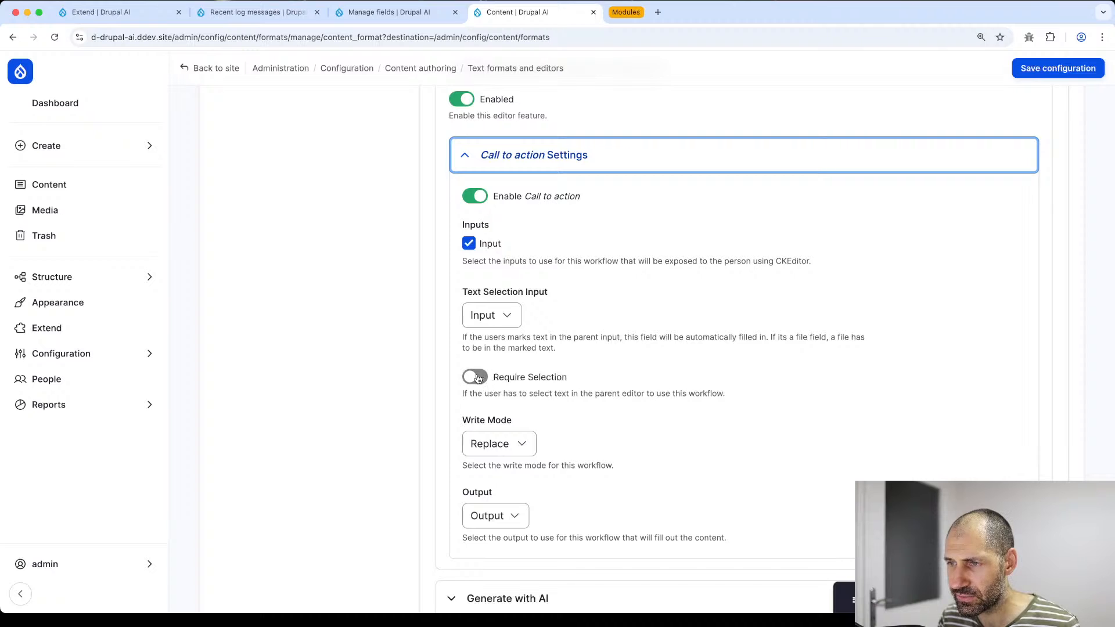
pyautogui.scroll(10, 433, 381)
pyautogui.scroll(-8, 473, 366)
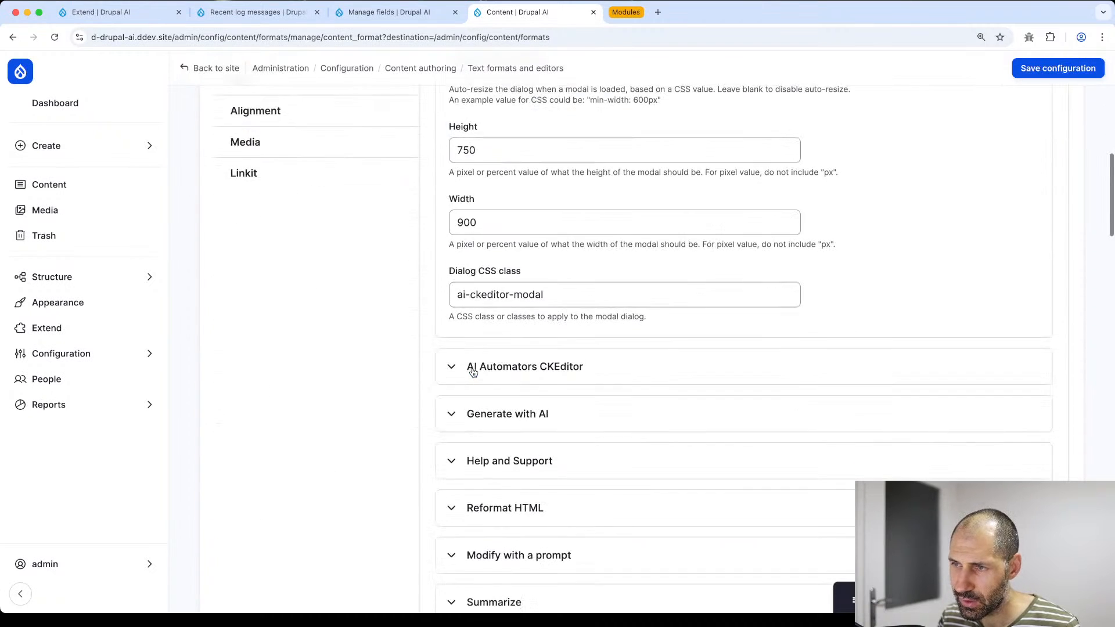
pyautogui.click(510, 282)
# - Open the Call to action Write Mode dropdown and close it without changing the mode
pyautogui.click(525, 290)
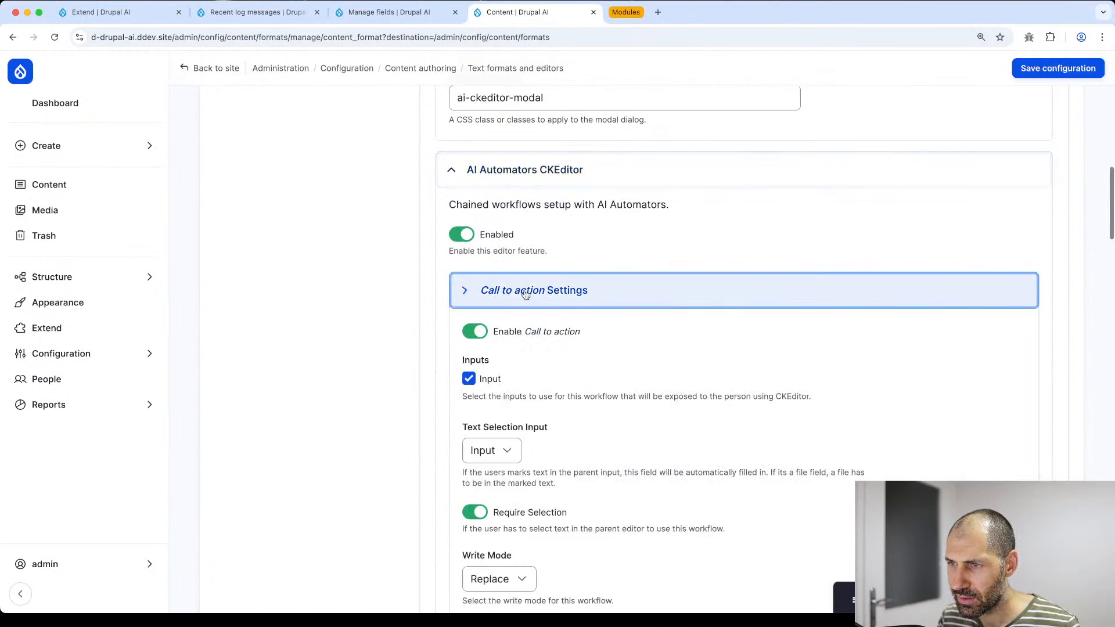
pyautogui.scroll(-5, 526, 294)
pyautogui.click(512, 322)
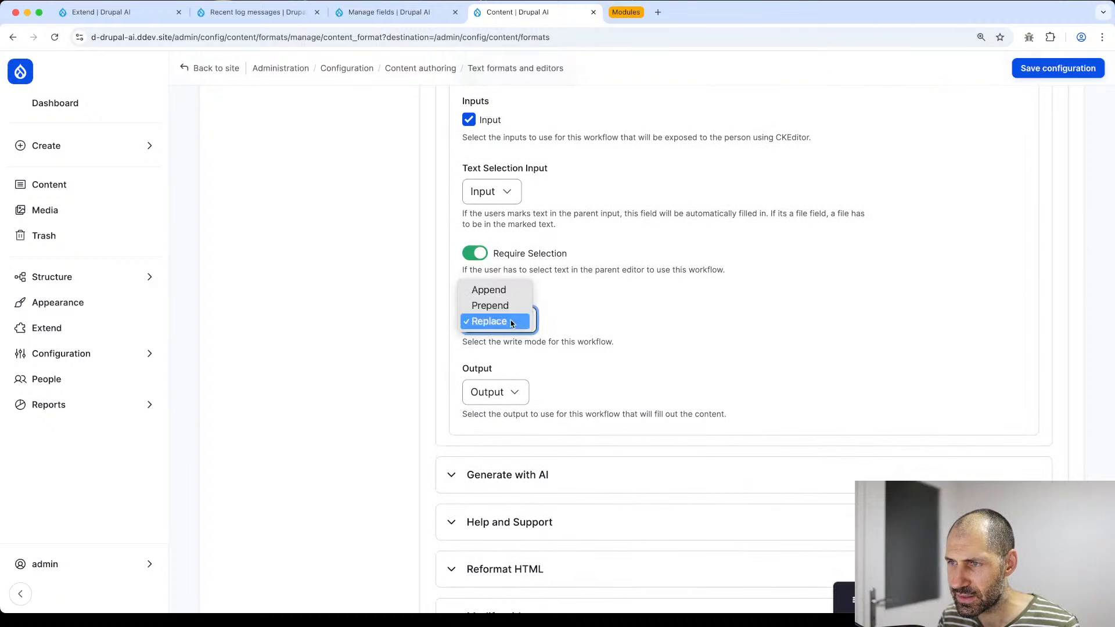
pyautogui.click(513, 324)
pyautogui.click(521, 323)
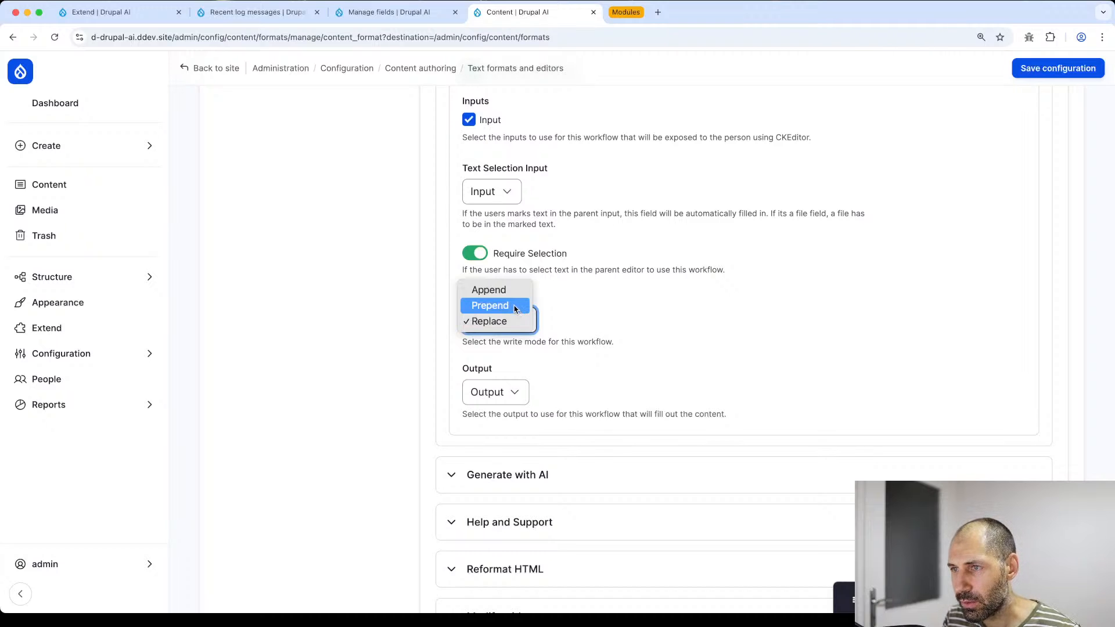
pyautogui.click(543, 309)
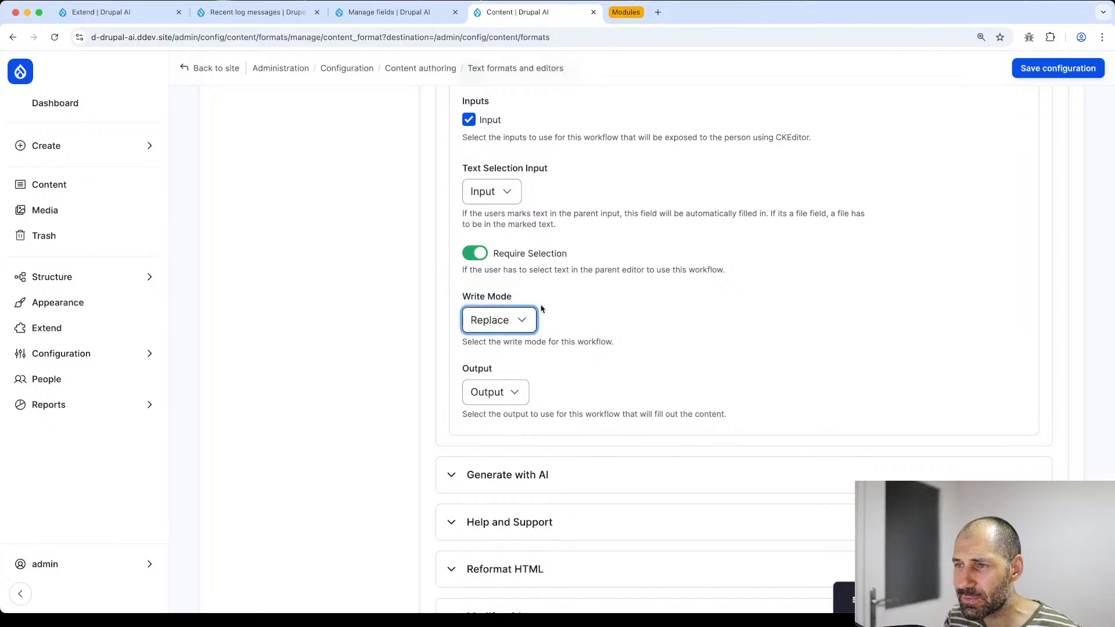
# - Re-expand the AI Automators CKEditor section and its Call to action workflow settings
pyautogui.scroll(10, 551, 313)
pyautogui.scroll(-4, 501, 418)
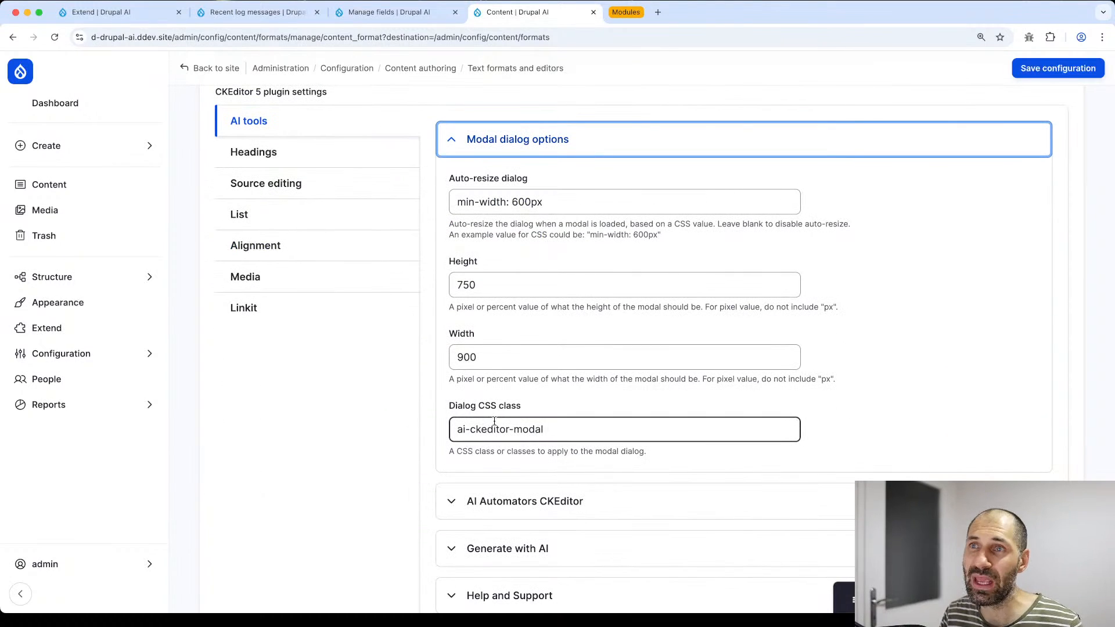
pyautogui.click(518, 510)
pyautogui.scroll(-6, 518, 488)
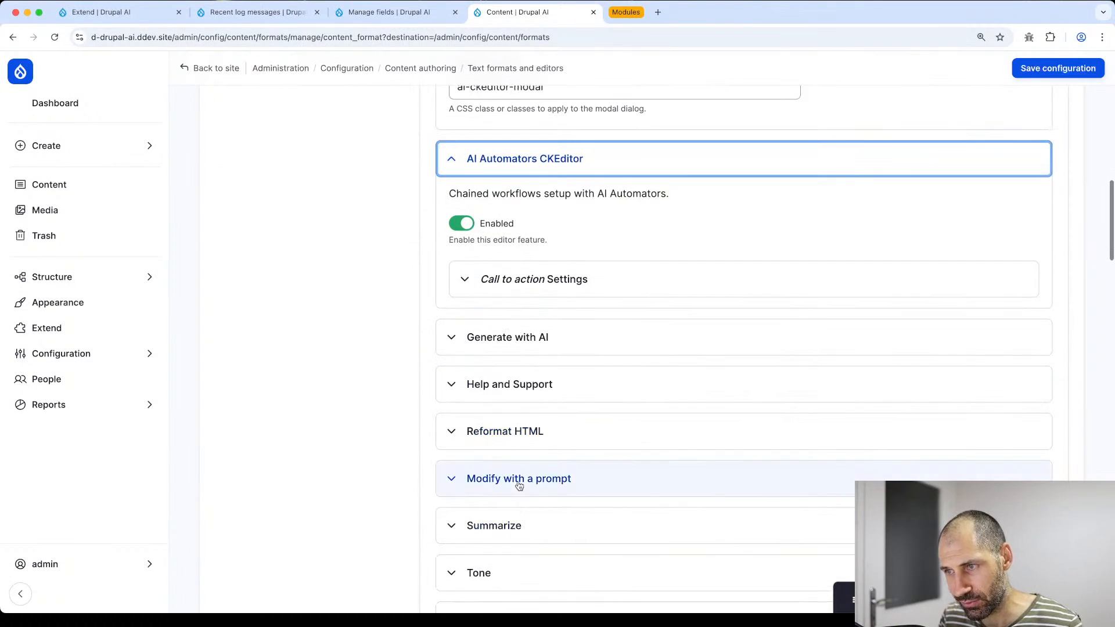
pyautogui.click(515, 269)
pyautogui.scroll(-1, 515, 269)
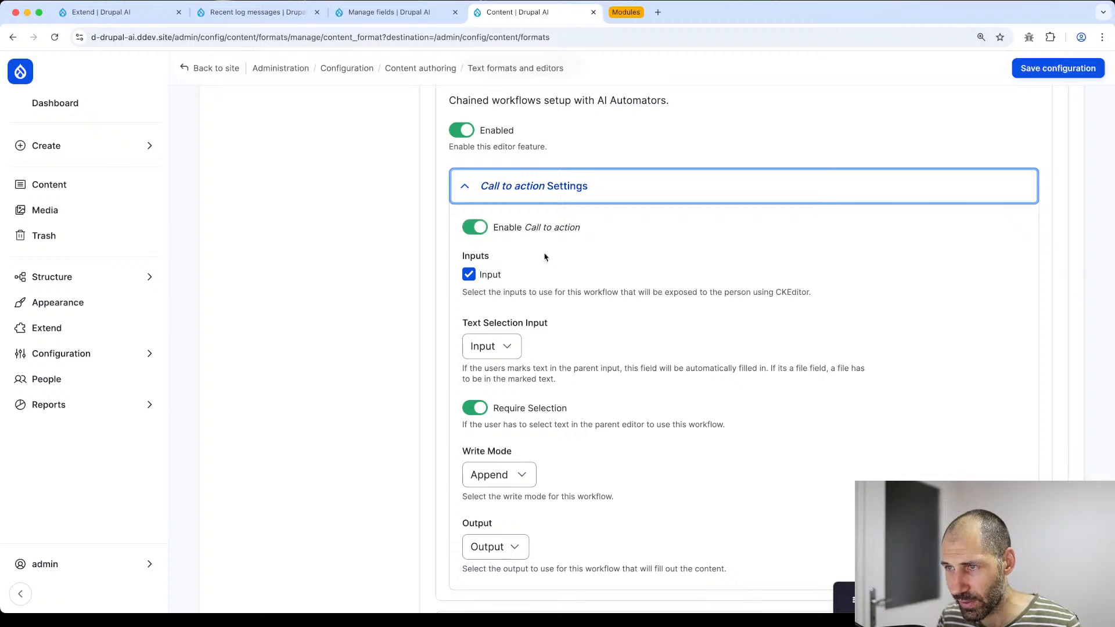
pyautogui.scroll(-2, 523, 244)
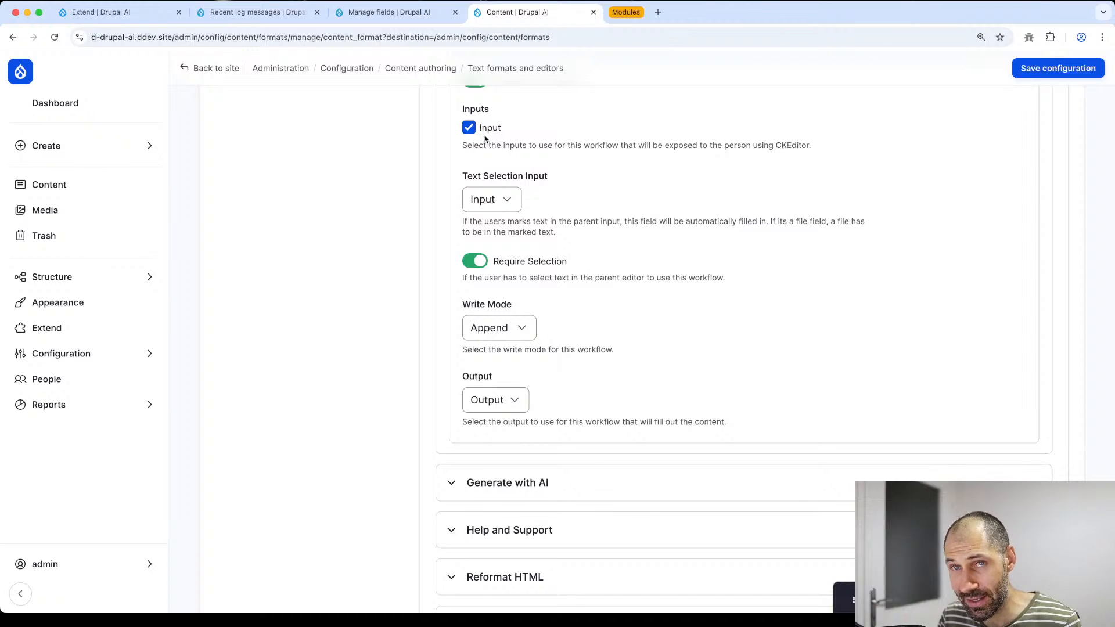
# - Review the Input field settings in the chain's field list, then return to the text format
pyautogui.hotkey('ctrl', 'shift', 'Tab')
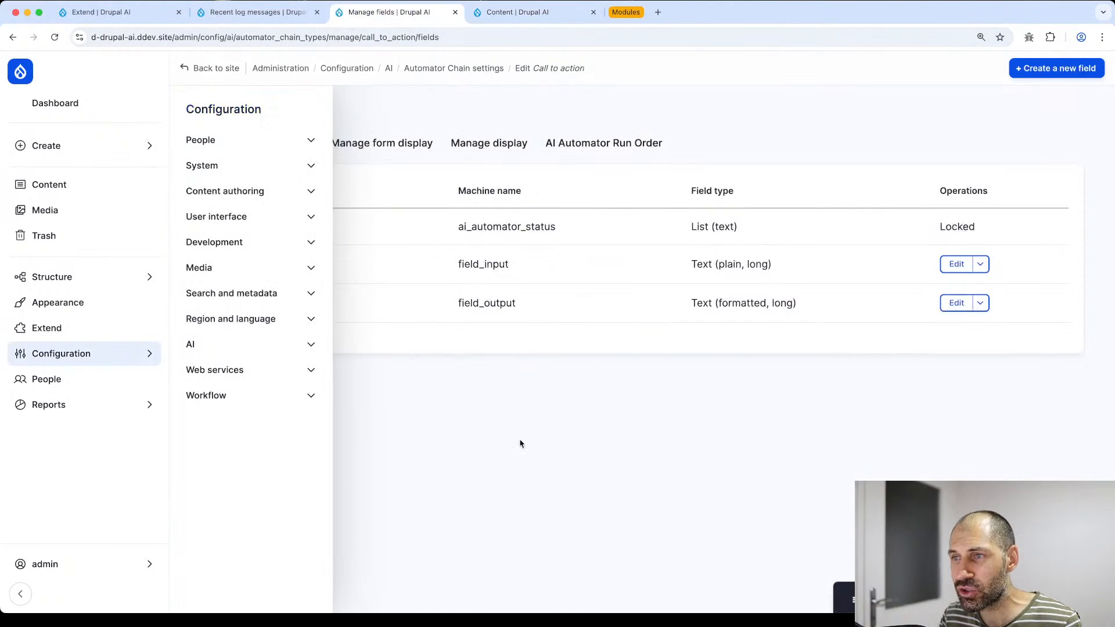
pyautogui.click(956, 264)
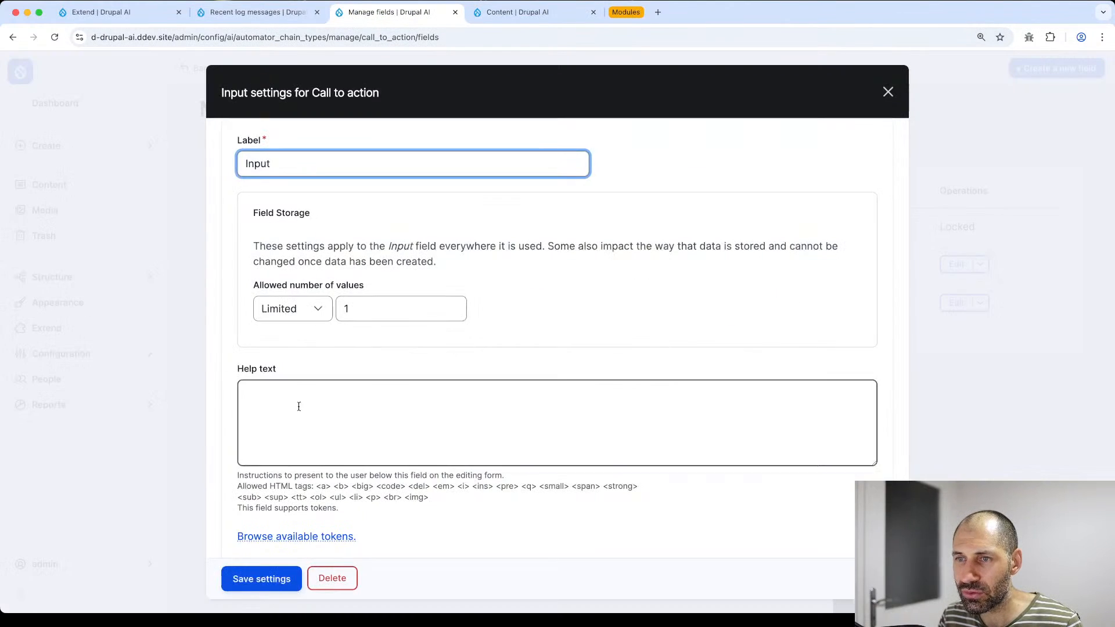
pyautogui.scroll(-3, 299, 407)
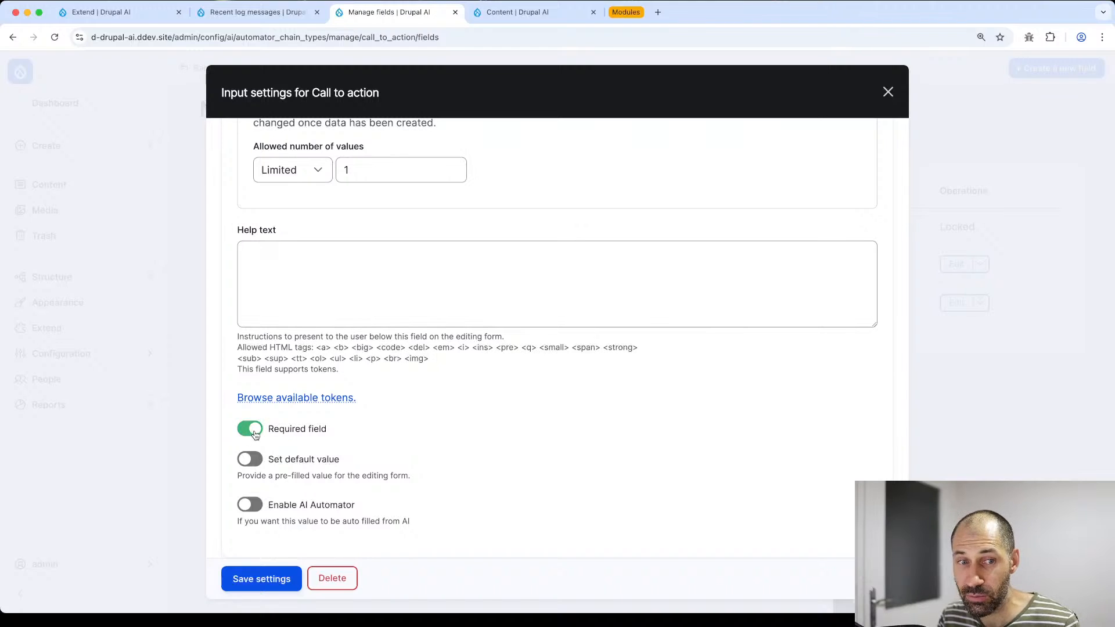
pyautogui.click(257, 12)
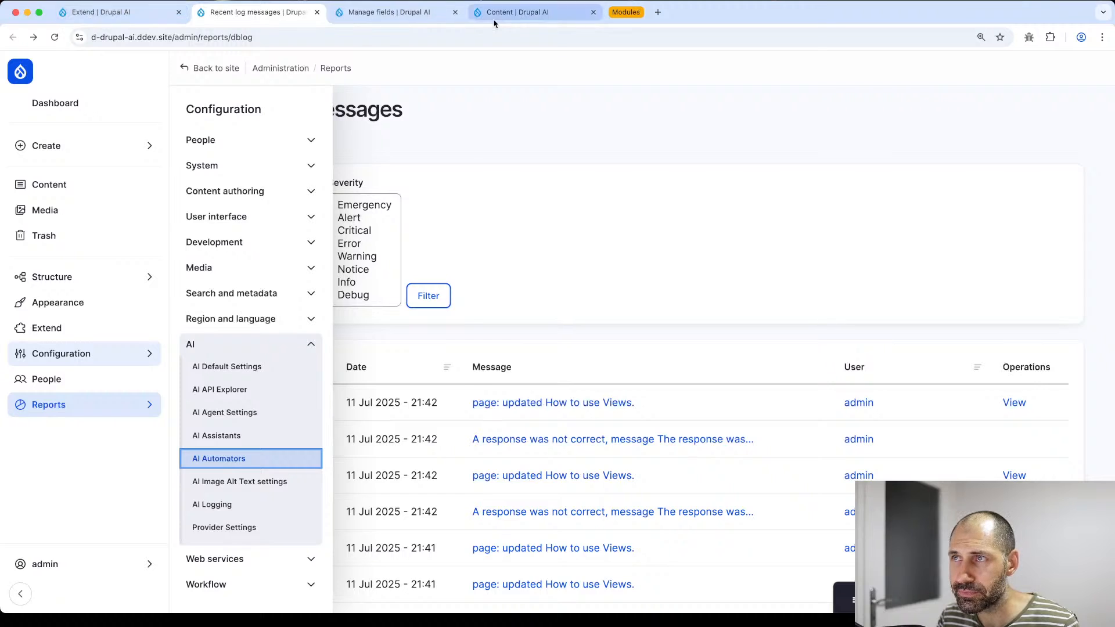
pyautogui.click(520, 18)
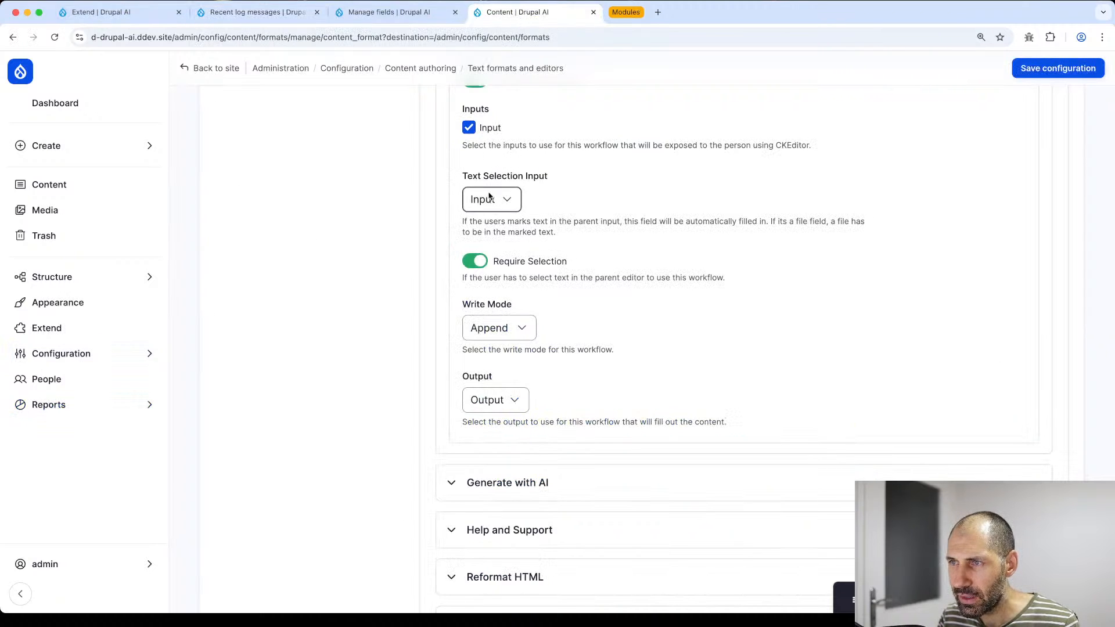
# - Set the Call to action workflow output to Output and save the Content text format
pyautogui.click(496, 400)
pyautogui.click(491, 399)
pyautogui.click(1095, 67)
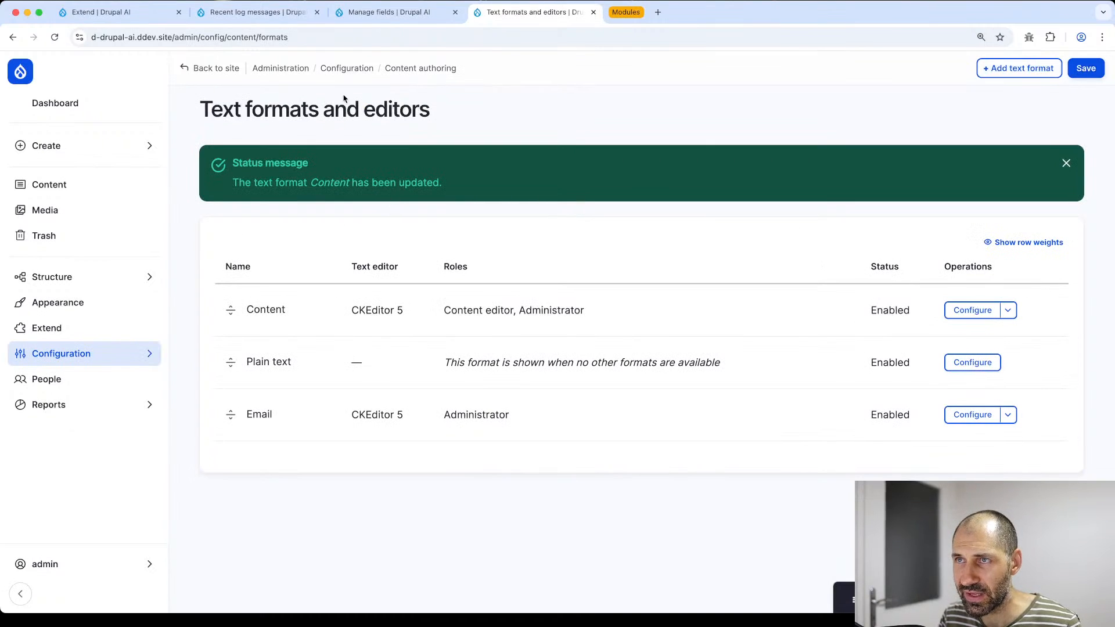
# - Go to the content overview list
pyautogui.click(281, 14)
pyautogui.click(112, 14)
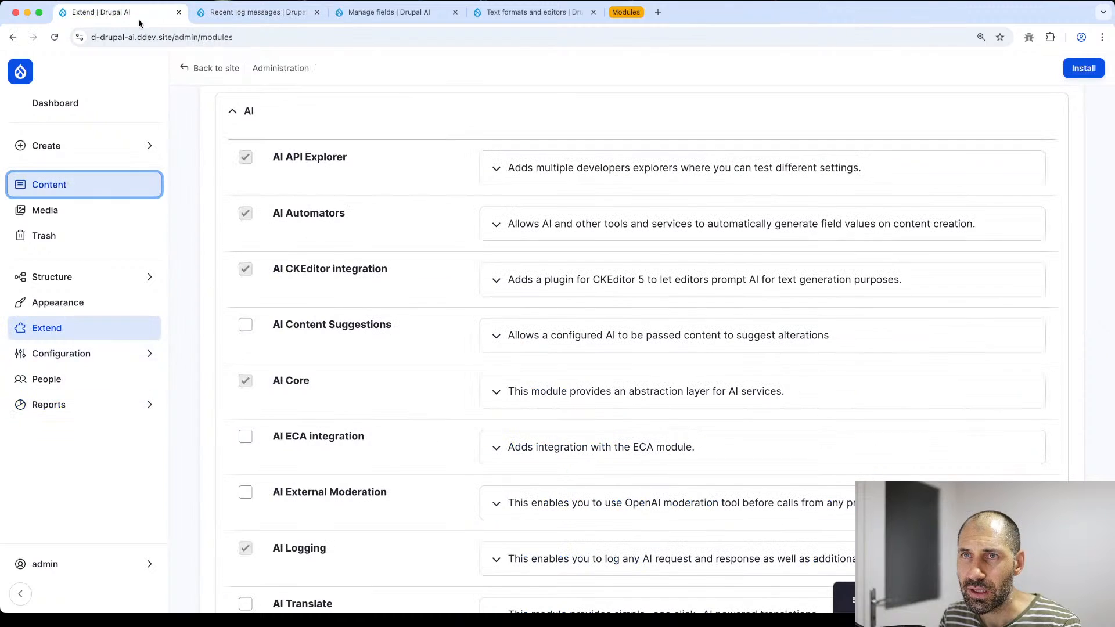
pyautogui.click(154, 189)
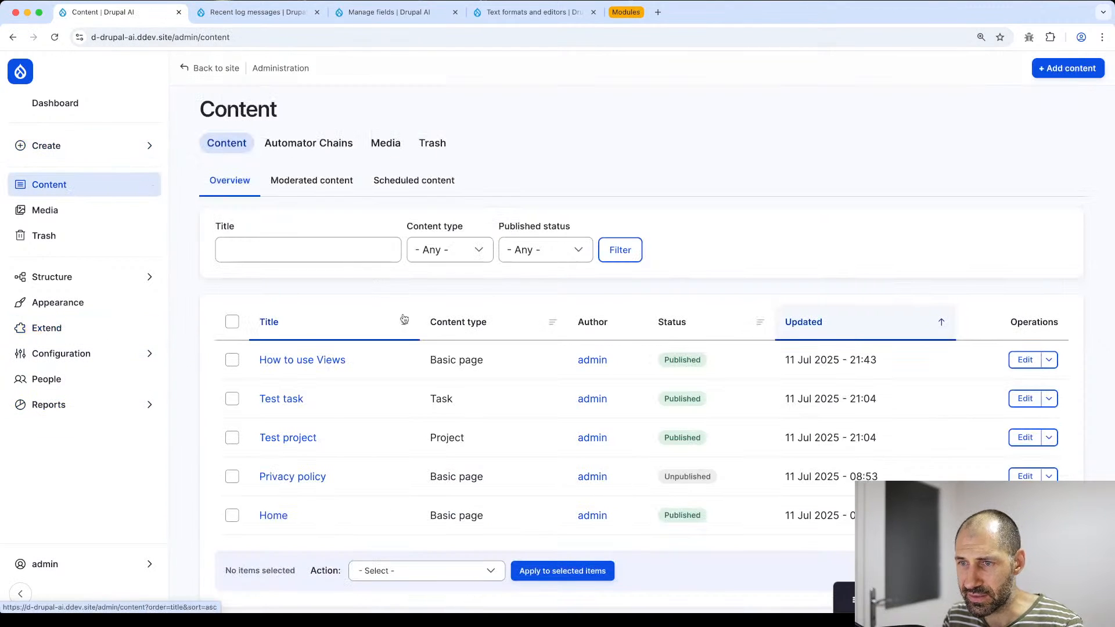
# - Open the 'How to use Views' page for editing and scroll to its Views and Performance section
pyautogui.click(1024, 359)
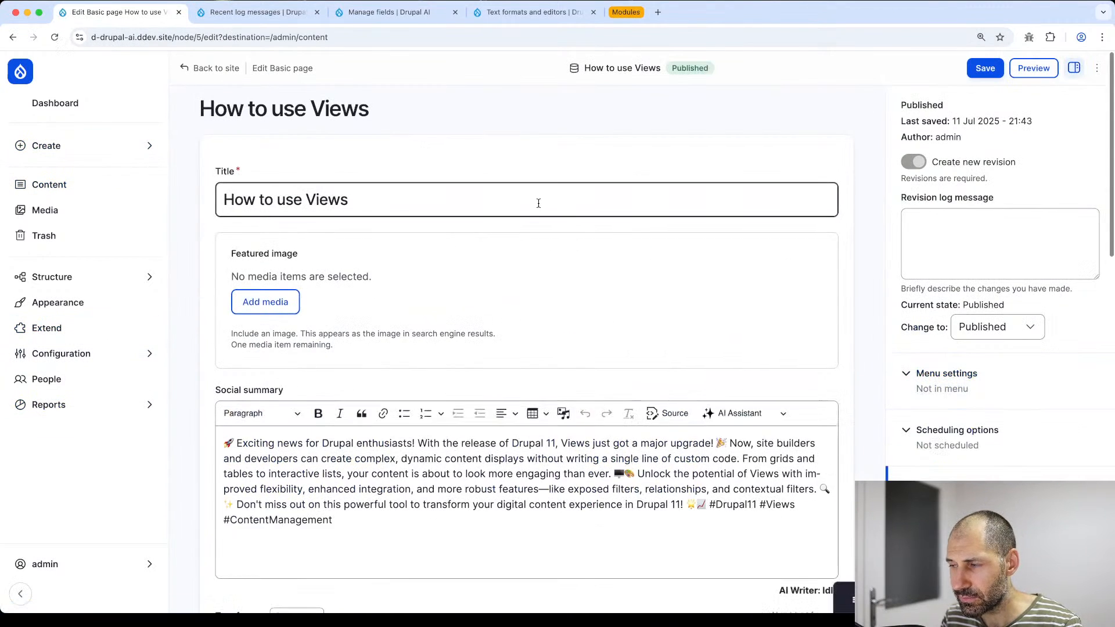
pyautogui.scroll(-10, 524, 198)
pyautogui.scroll(-5, 502, 285)
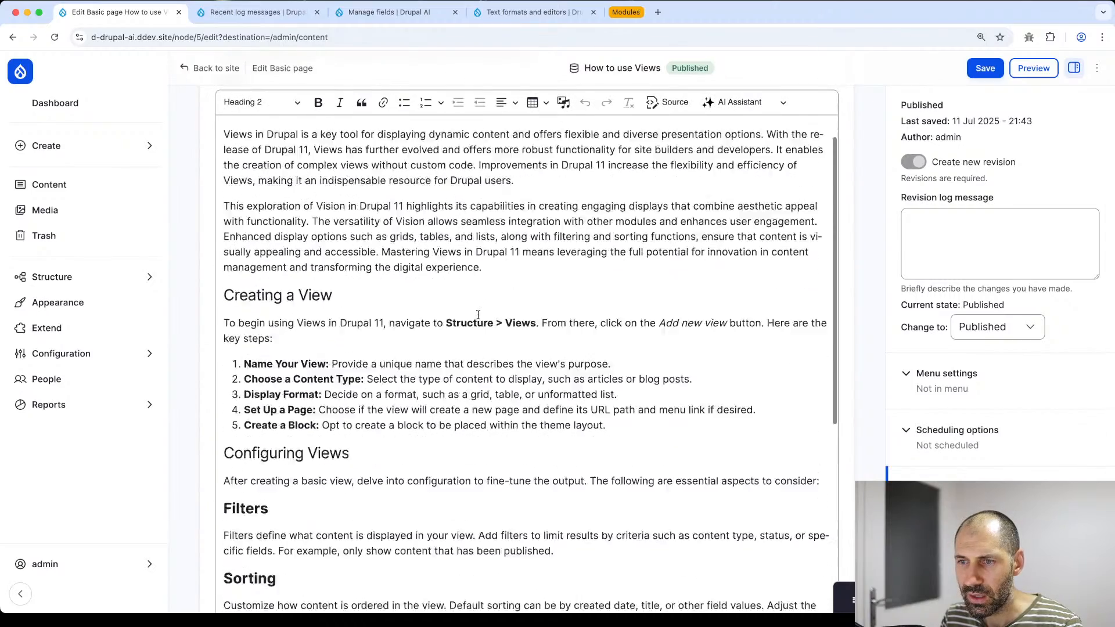
pyautogui.scroll(5, 244, 355)
pyautogui.scroll(-8, 263, 357)
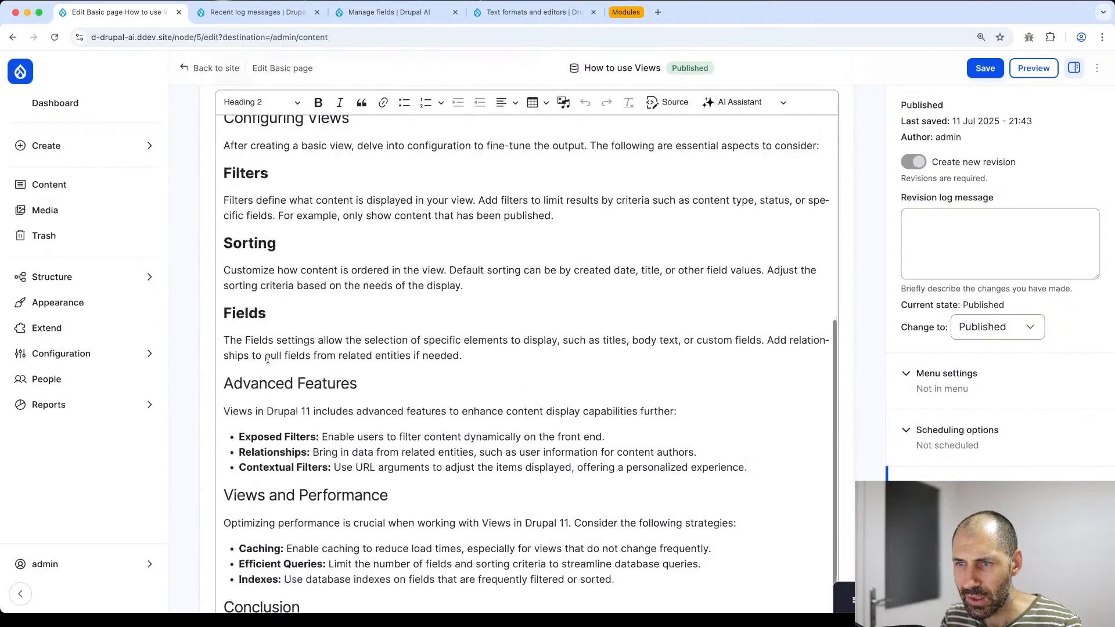
pyautogui.scroll(4, 275, 359)
pyautogui.scroll(-5, 274, 358)
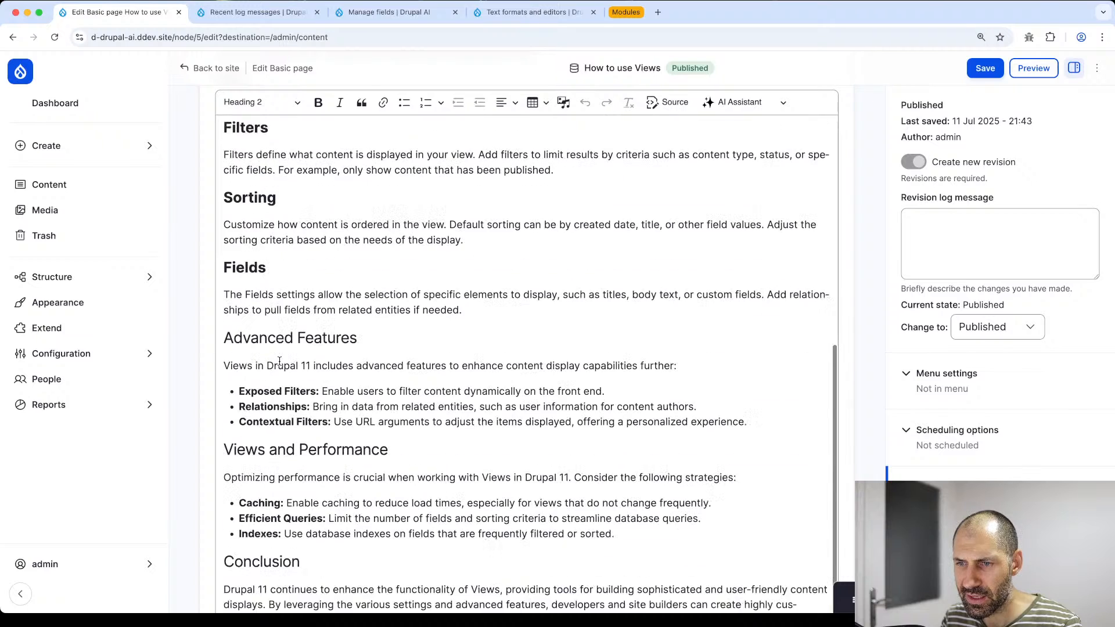
# - Select the Views and Performance text and show its AI Assistant actions, including Call to action
pyautogui.moveTo(813, 416); pyautogui.dragTo(239, 367)
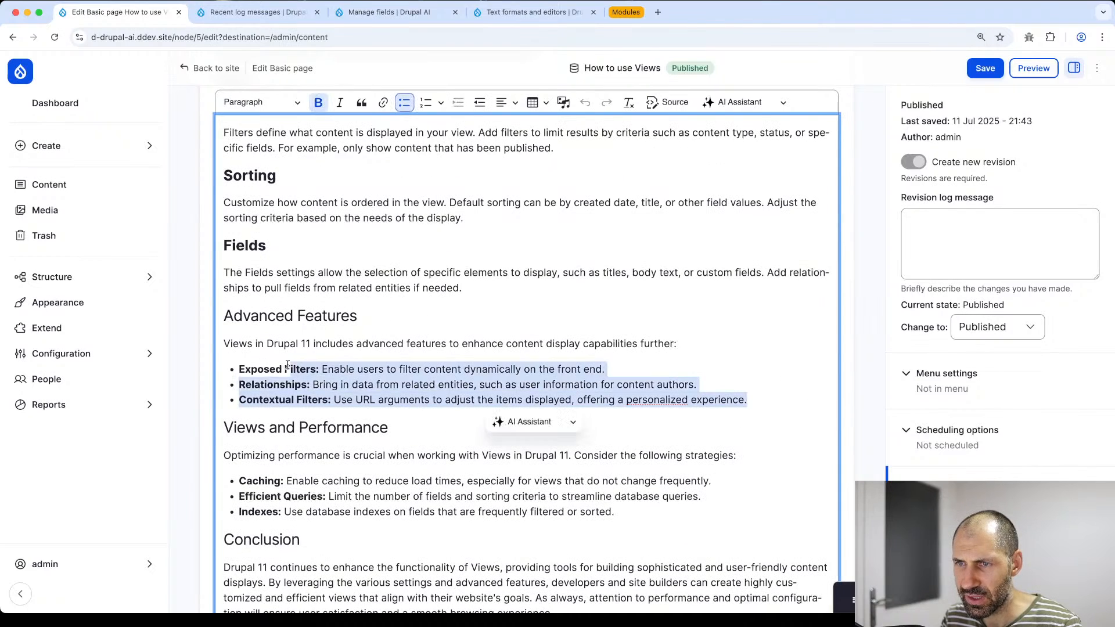
pyautogui.moveTo(619, 517); pyautogui.dragTo(210, 431)
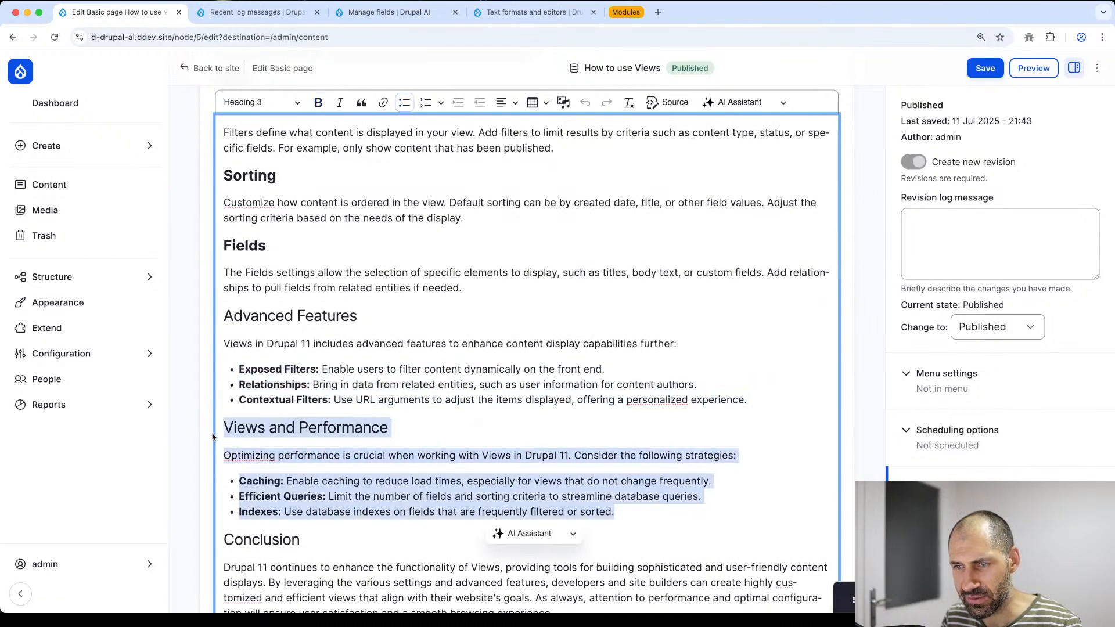
pyautogui.scroll(-2, 499, 397)
pyautogui.scroll(-3, 499, 397)
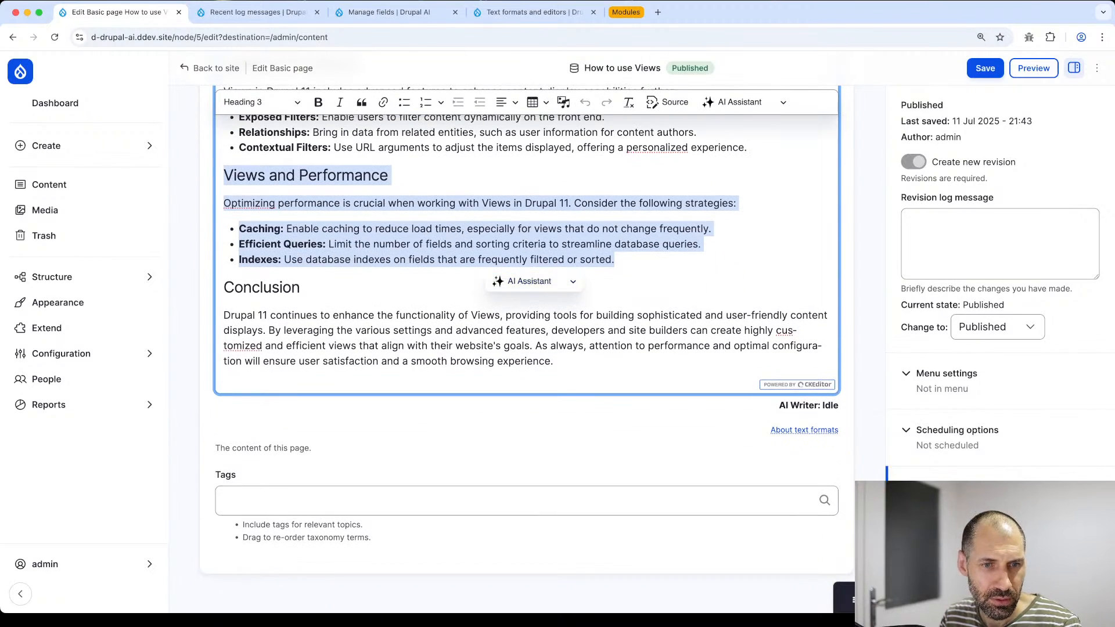
pyautogui.click(552, 283)
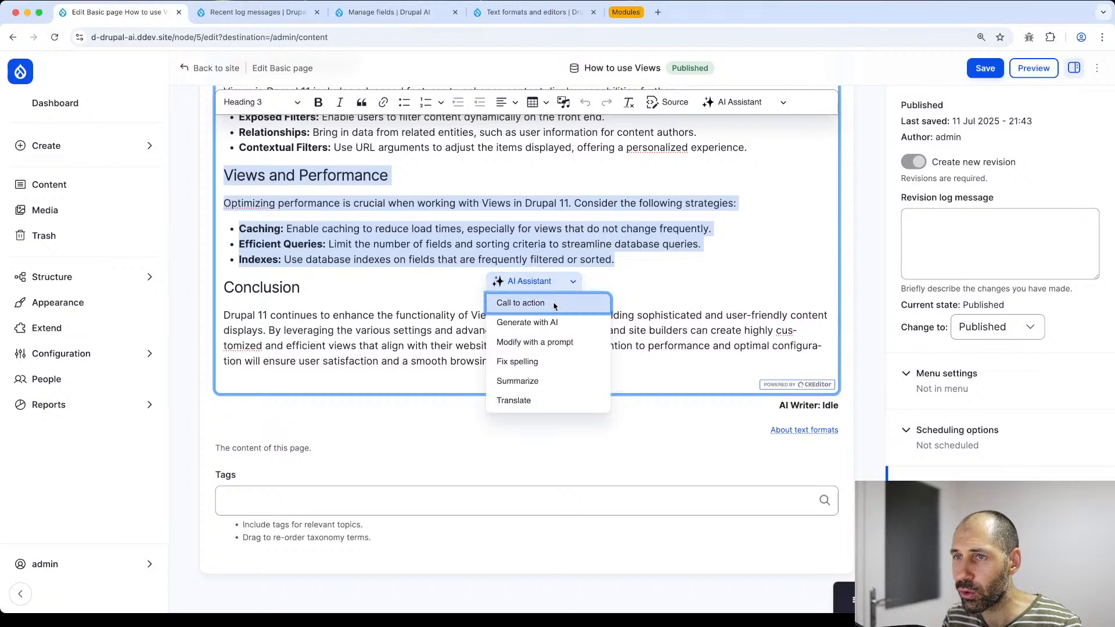
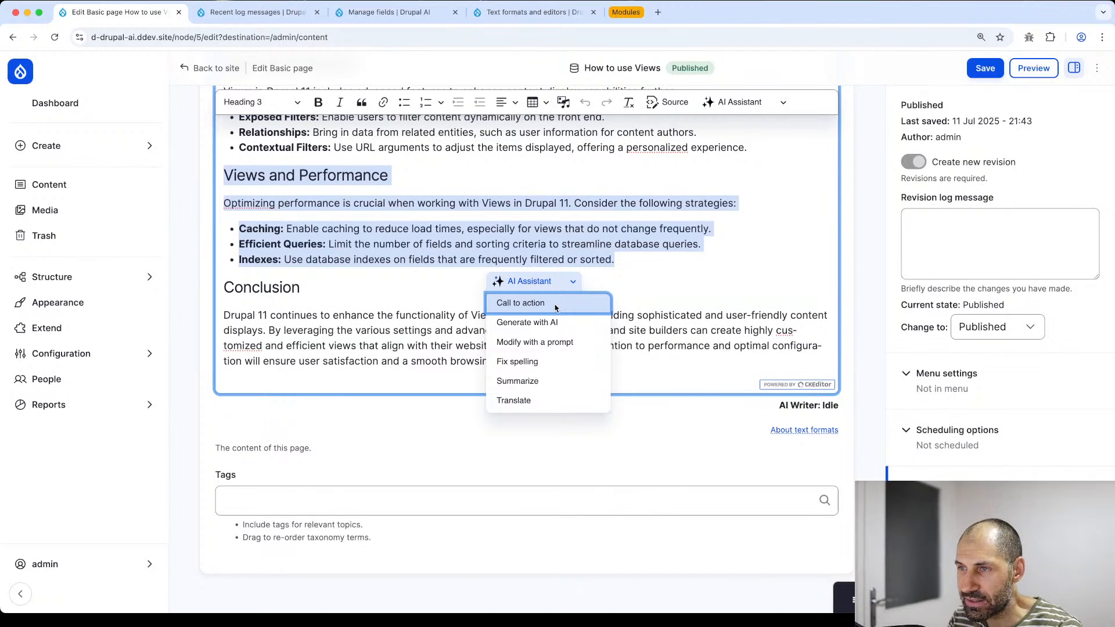
# - Generate an AI call to action from the selected Views and Performance text
pyautogui.click(555, 306)
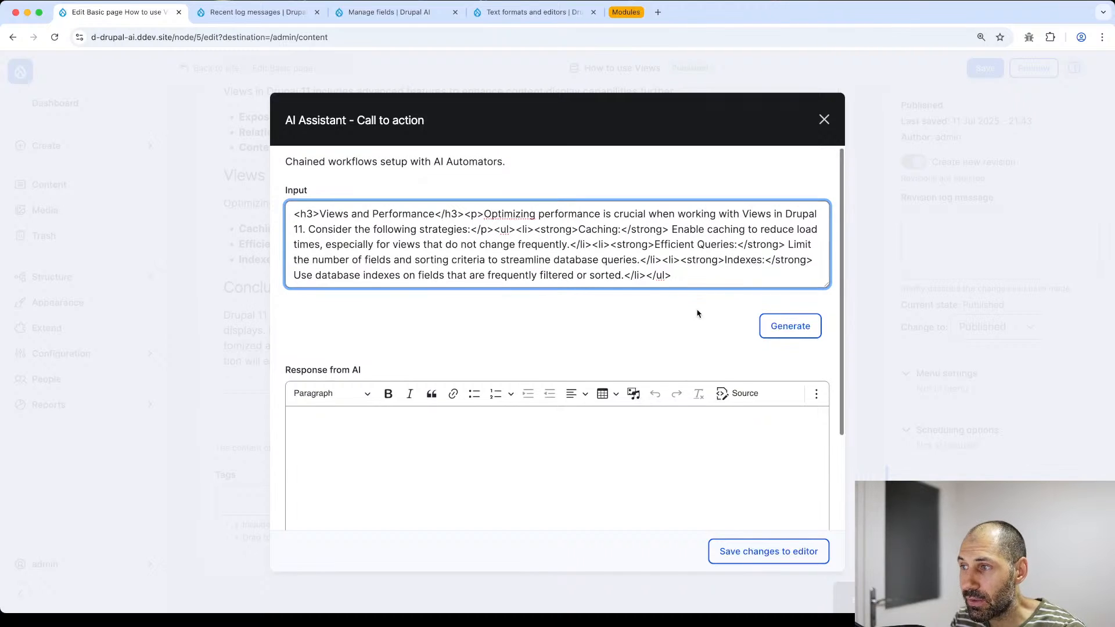
pyautogui.scroll(-3, 697, 311)
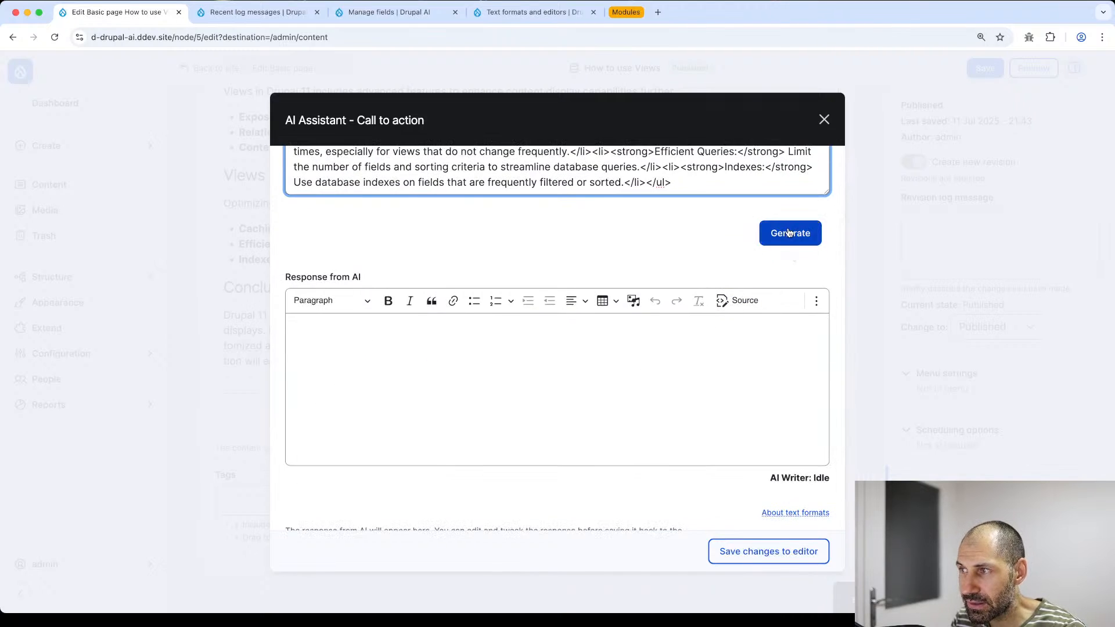
pyautogui.click(789, 233)
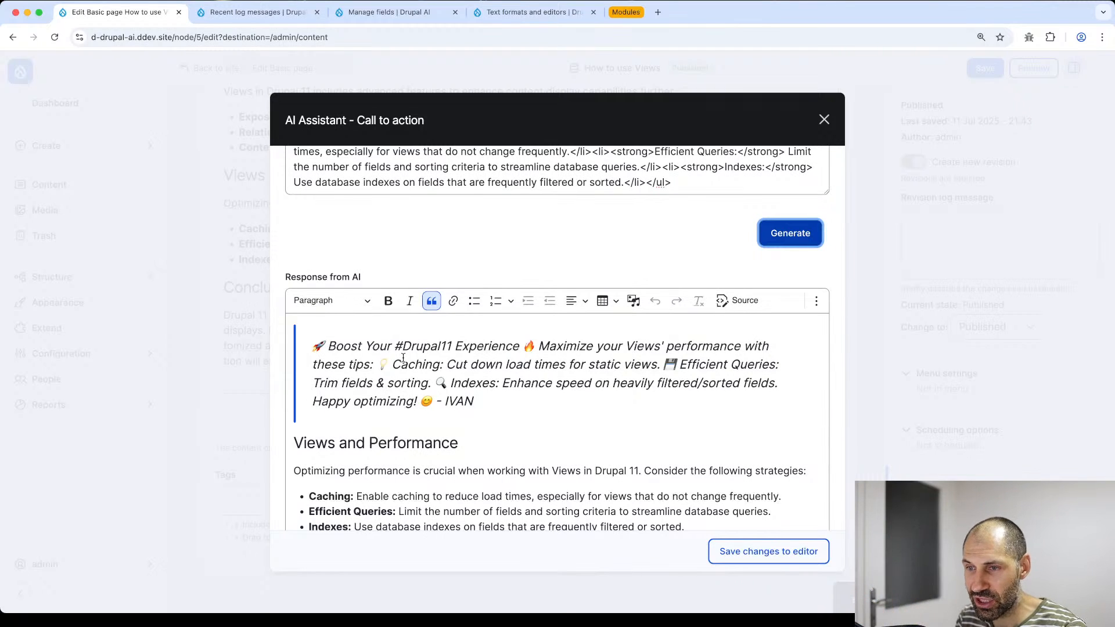
pyautogui.scroll(-3, 403, 358)
pyautogui.scroll(1, 455, 358)
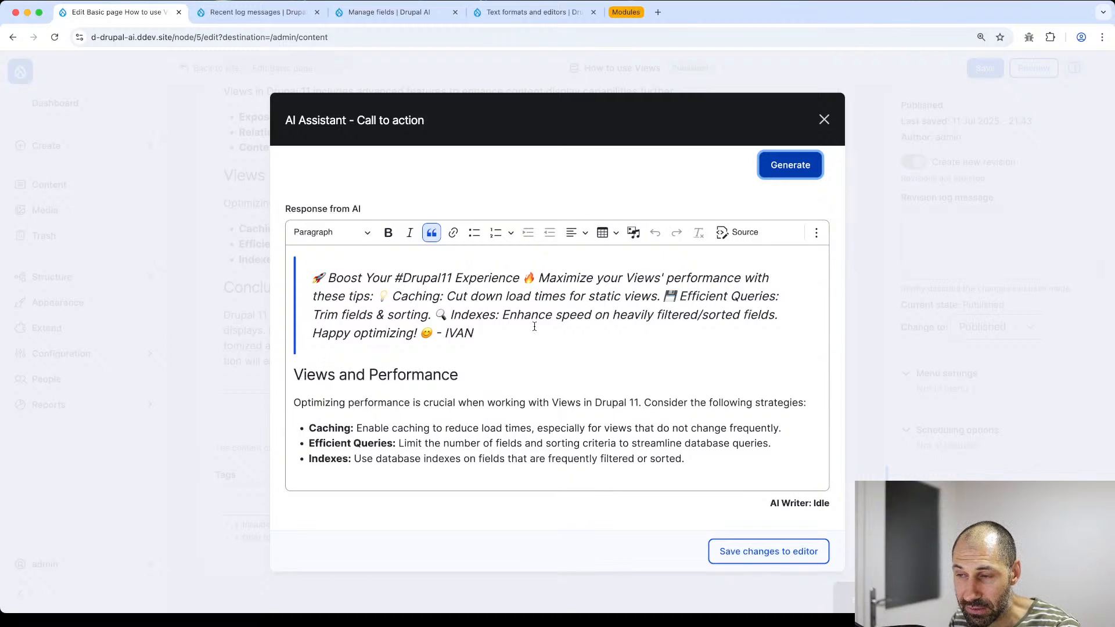
# - Insert the generated 'Boost Your #Drupal11 Experience' quote into the page body
pyautogui.moveTo(478, 336); pyautogui.dragTo(307, 279)
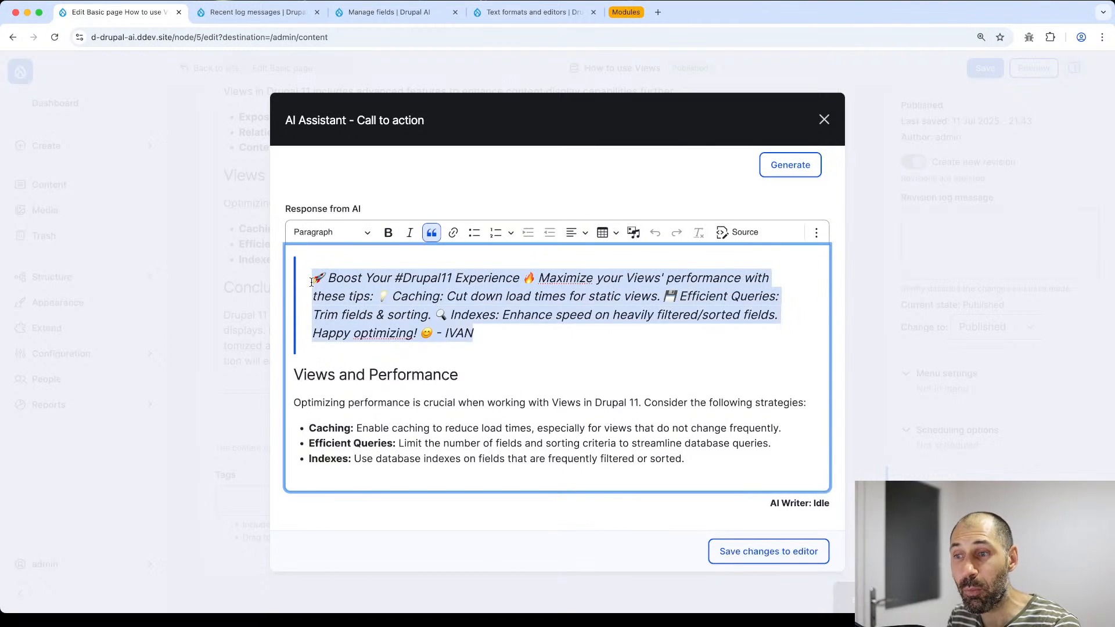
pyautogui.moveTo(685, 458); pyautogui.dragTo(283, 376)
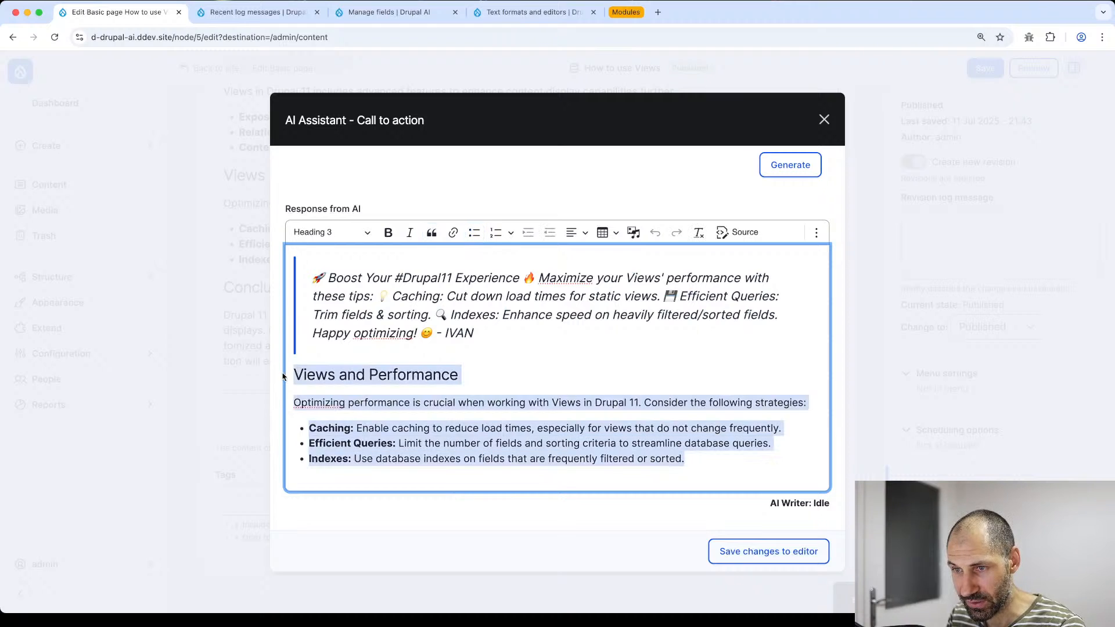
pyautogui.click(311, 375)
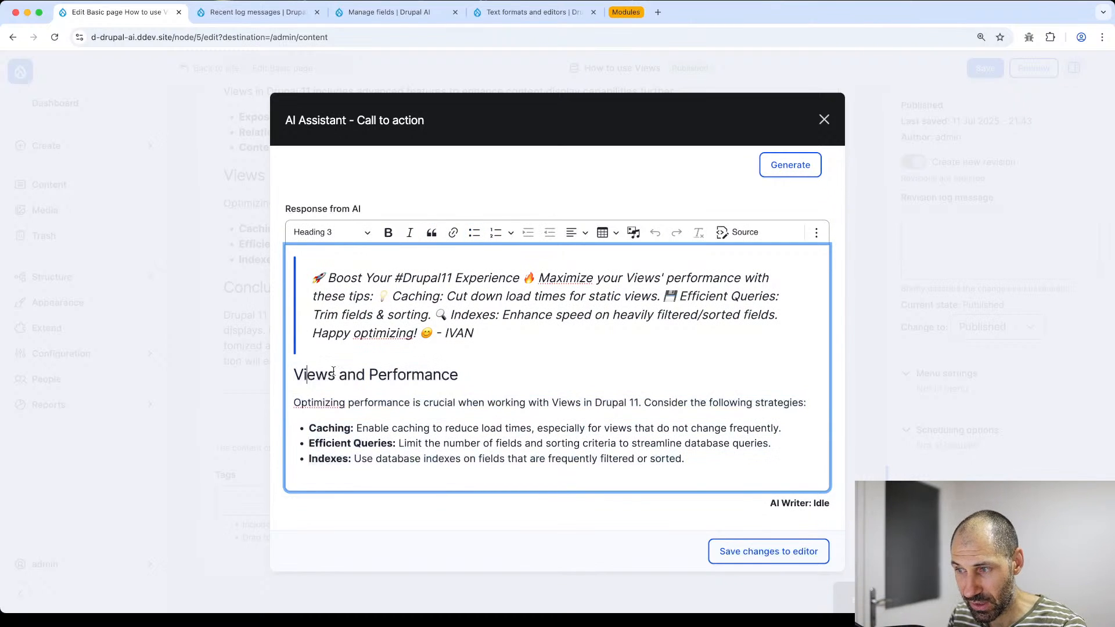
pyautogui.click(726, 559)
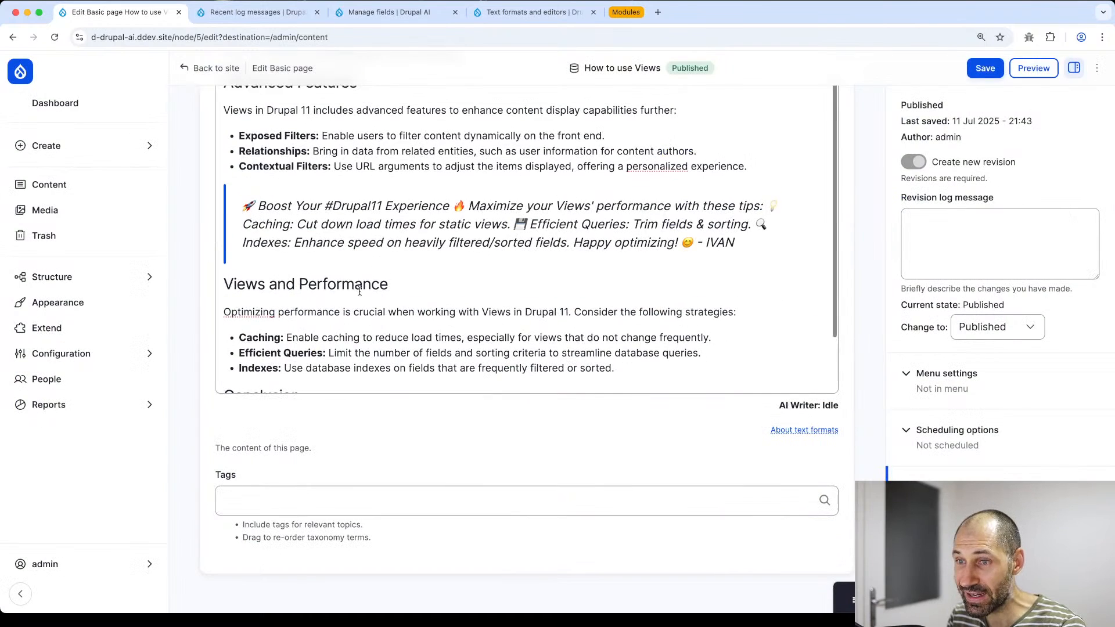
# - Save the How to use Views page with the inserted quote
pyautogui.scroll(-2, 410, 289)
pyautogui.moveTo(615, 274); pyautogui.dragTo(255, 130)
pyautogui.scroll(1, 254, 131)
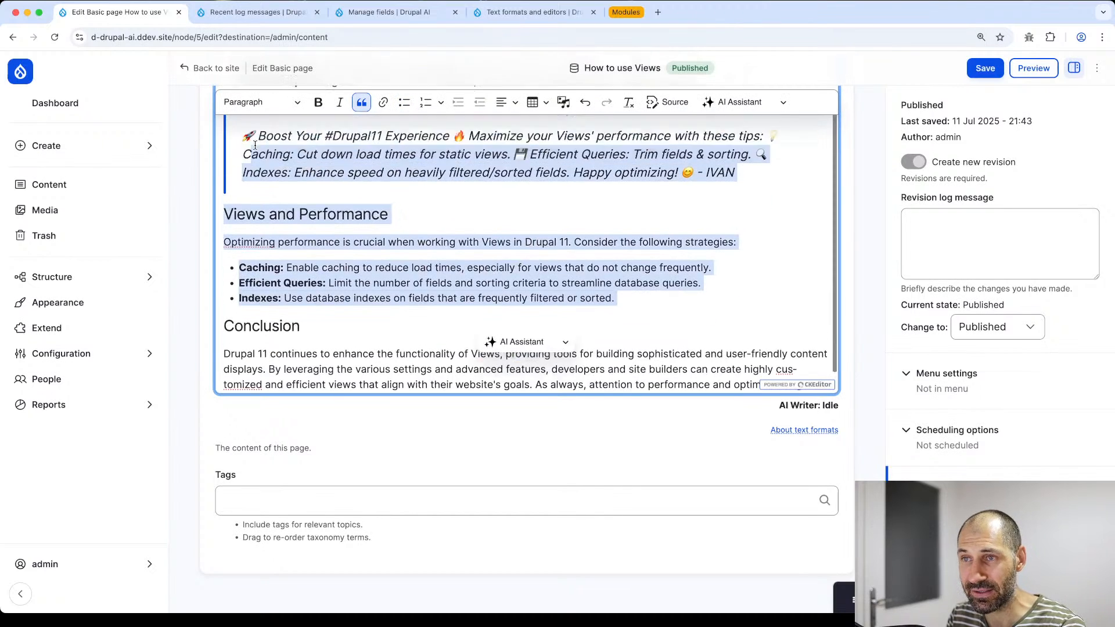
pyautogui.tripleClick(271, 197)
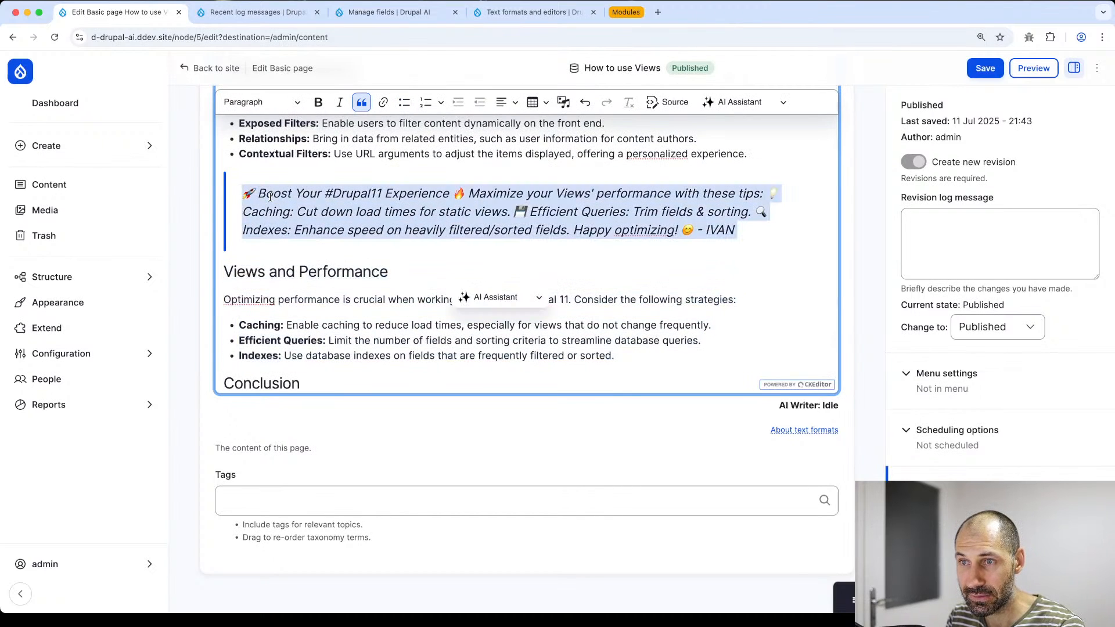
pyautogui.click(986, 72)
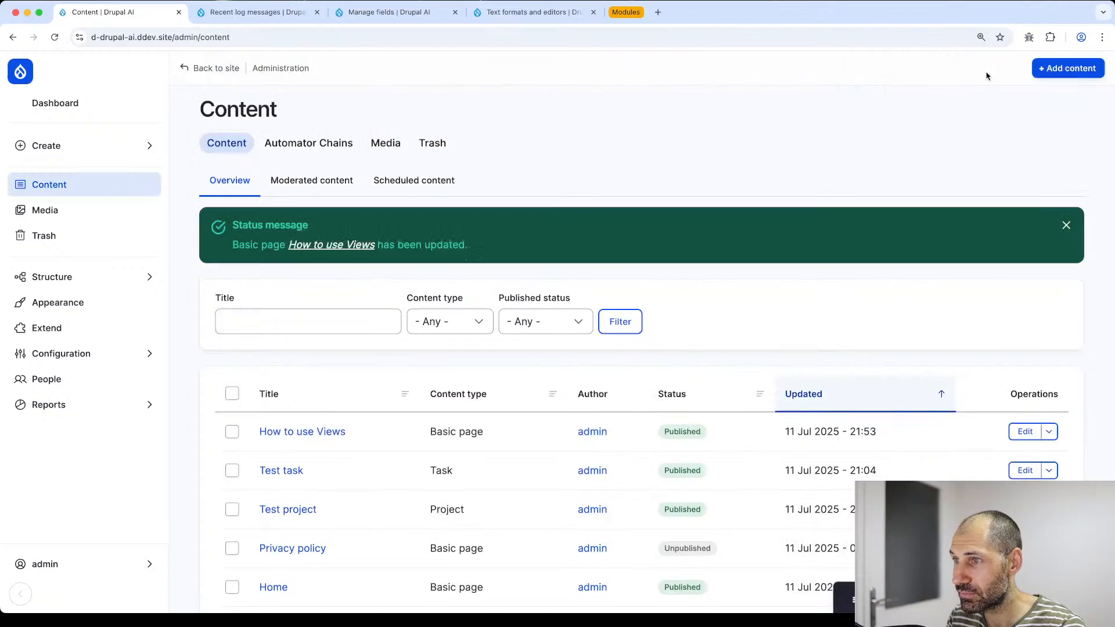
# - Check the quote on the published How to use Views page, then reopen it for editing
pyautogui.click(287, 439)
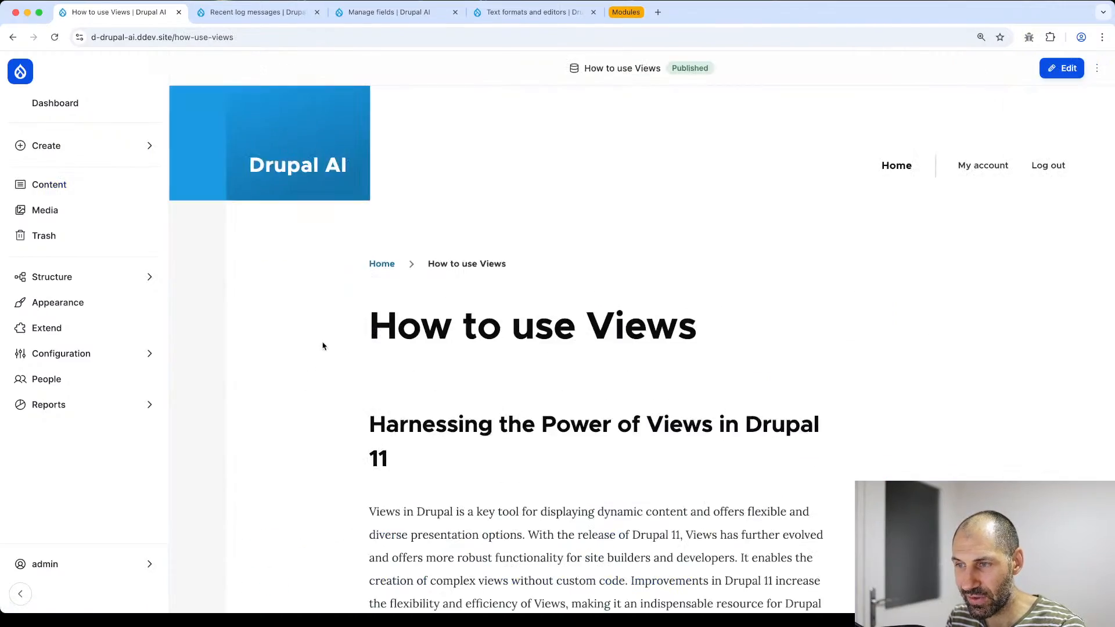
pyautogui.scroll(-15, 325, 348)
pyautogui.scroll(-8, 327, 352)
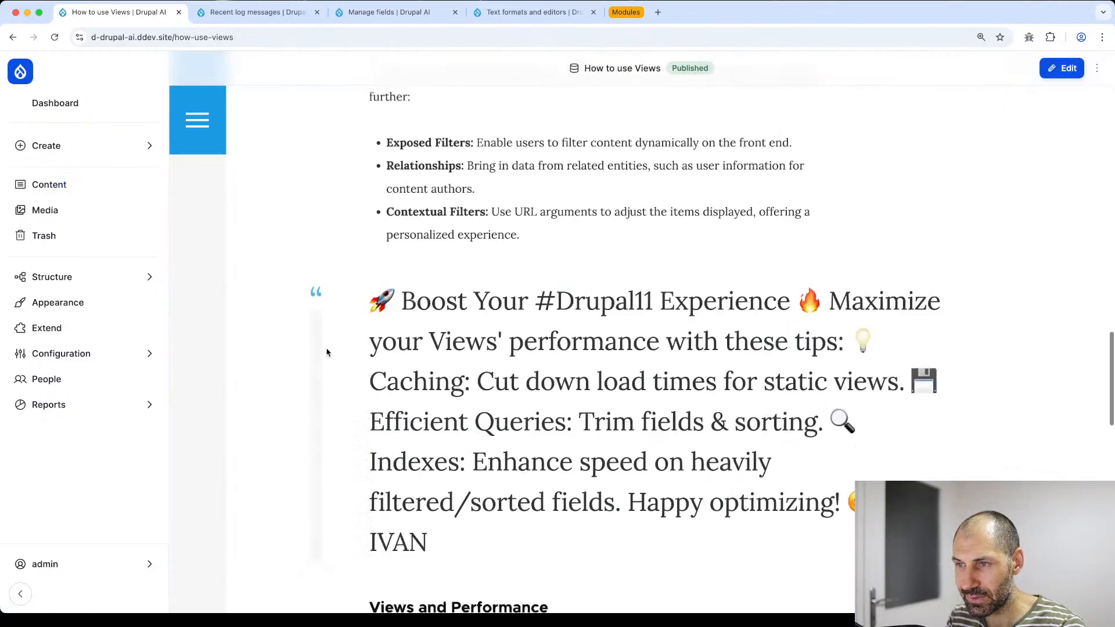
pyautogui.moveTo(505, 464); pyautogui.dragTo(360, 222)
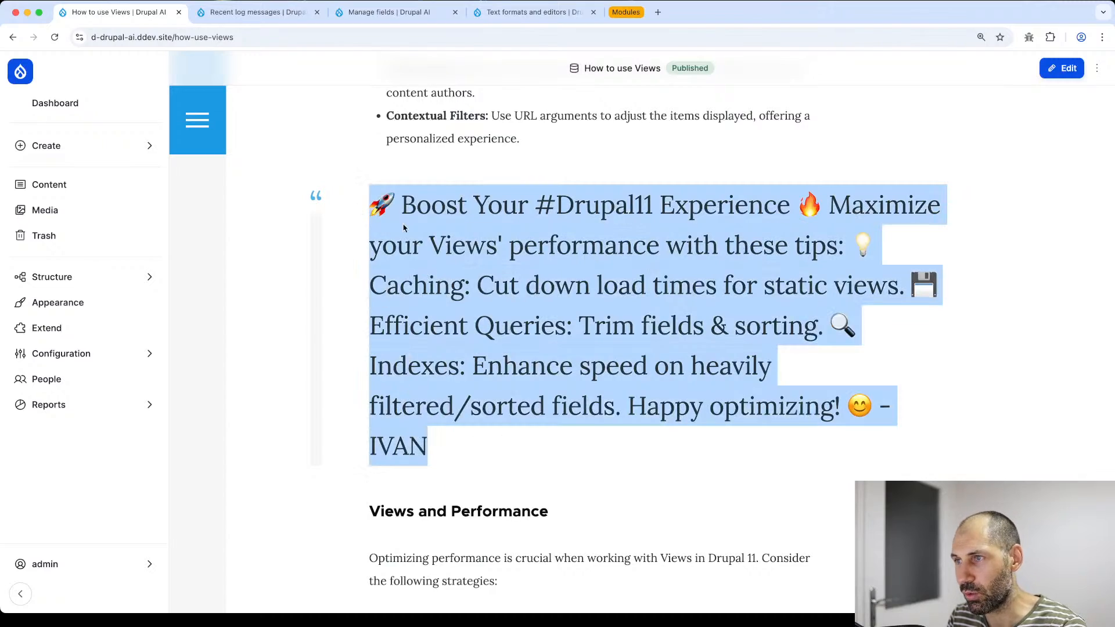
pyautogui.click(465, 252)
pyautogui.scroll(20, 666, 157)
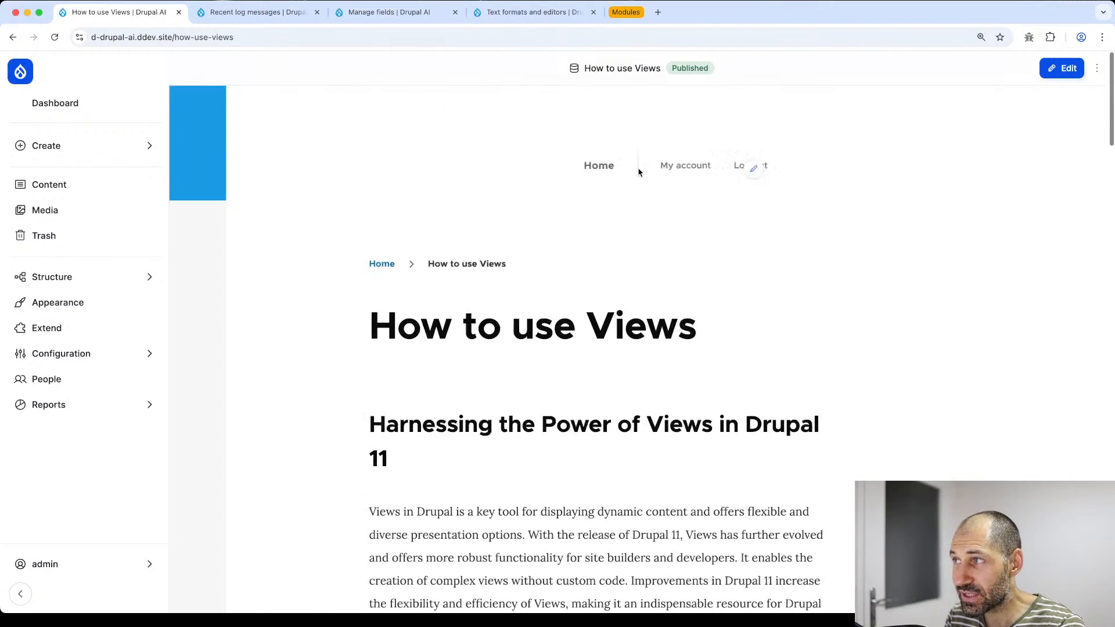
pyautogui.click(1062, 67)
pyautogui.scroll(-10, 512, 409)
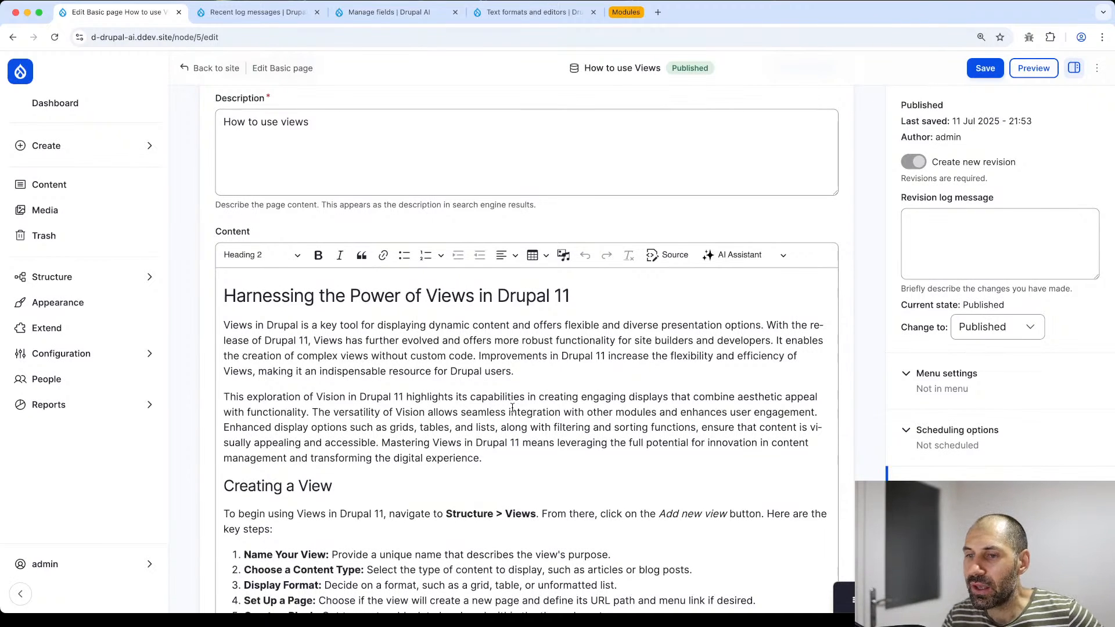
# - Select text in the Creating a View section and browse the AI Assistant actions
pyautogui.scroll(-4, 406, 418)
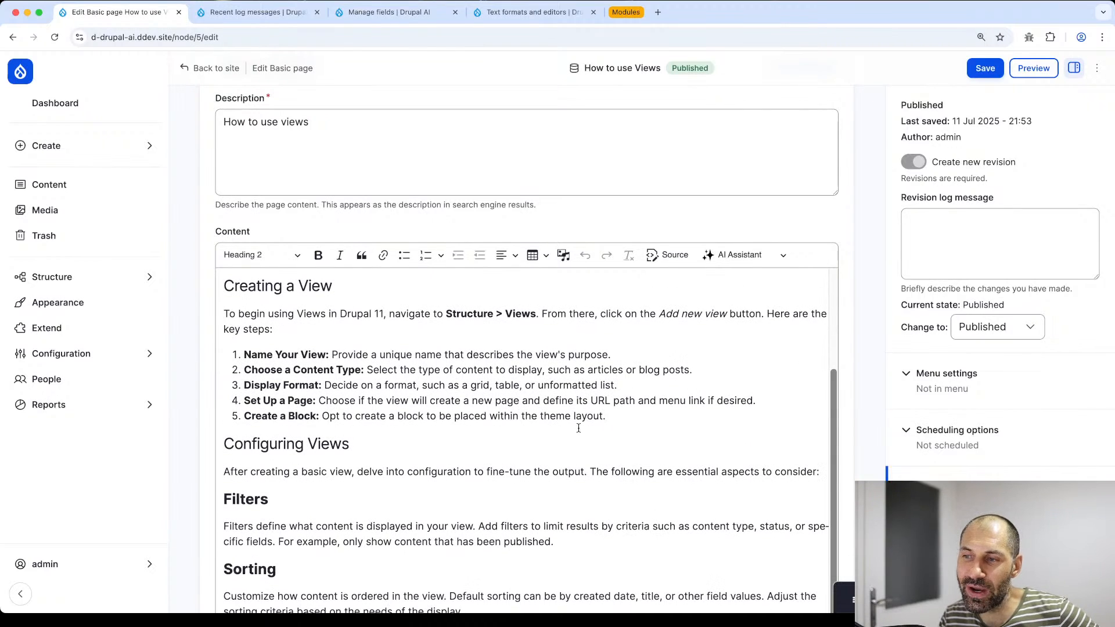
pyautogui.moveTo(615, 416); pyautogui.dragTo(234, 359)
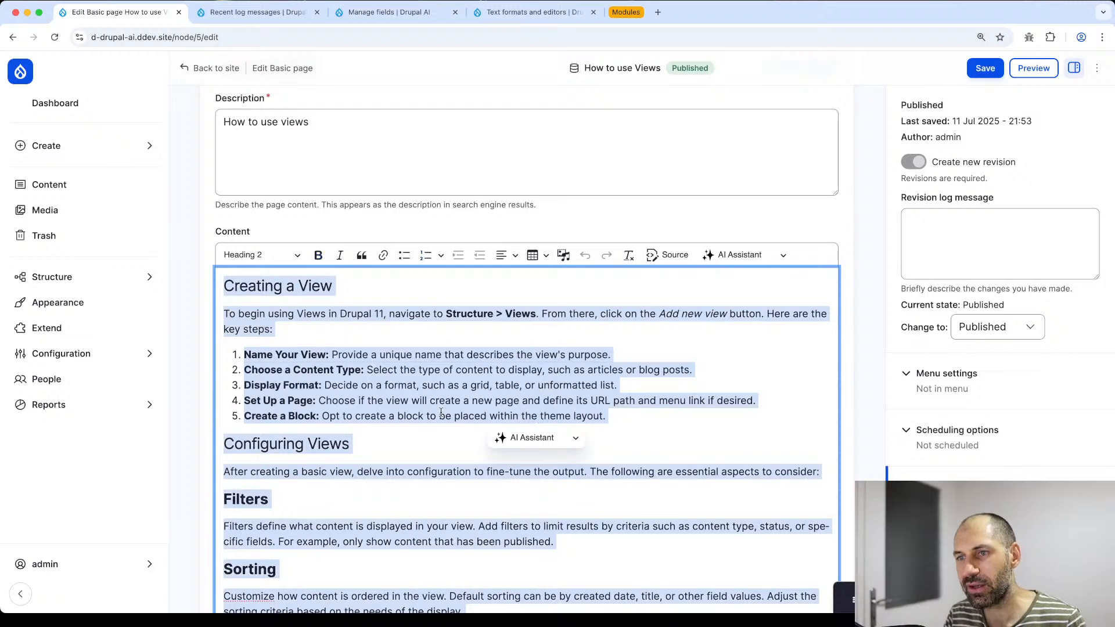
pyautogui.click(532, 438)
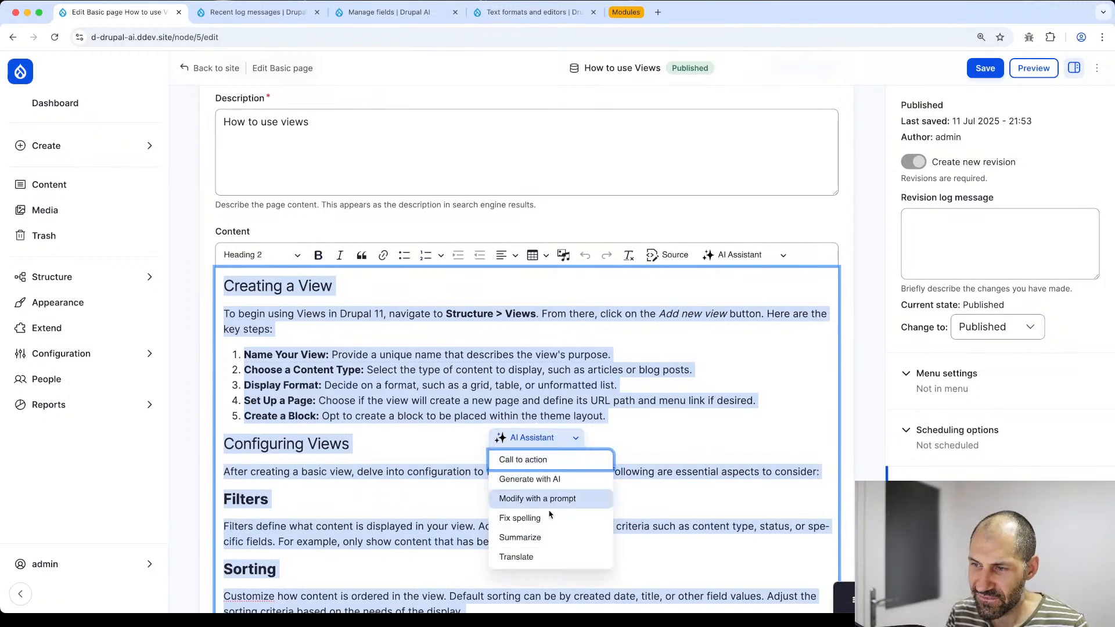
pyautogui.click(697, 407)
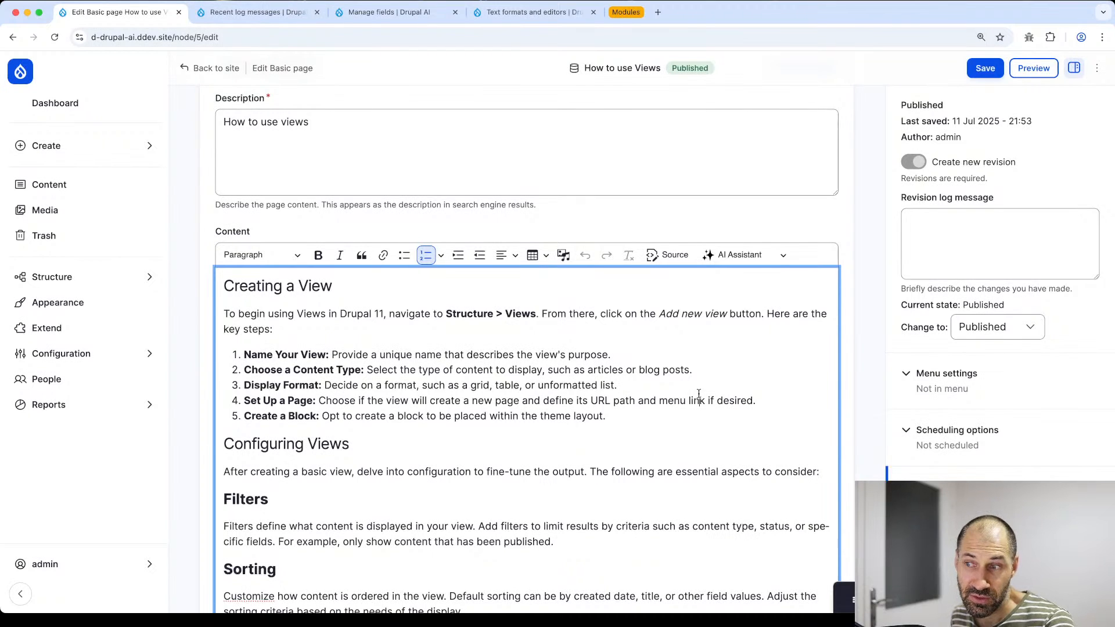
# - Select from Configuring Views through Fields and choose the AI Call to action
pyautogui.scroll(-3, 390, 450)
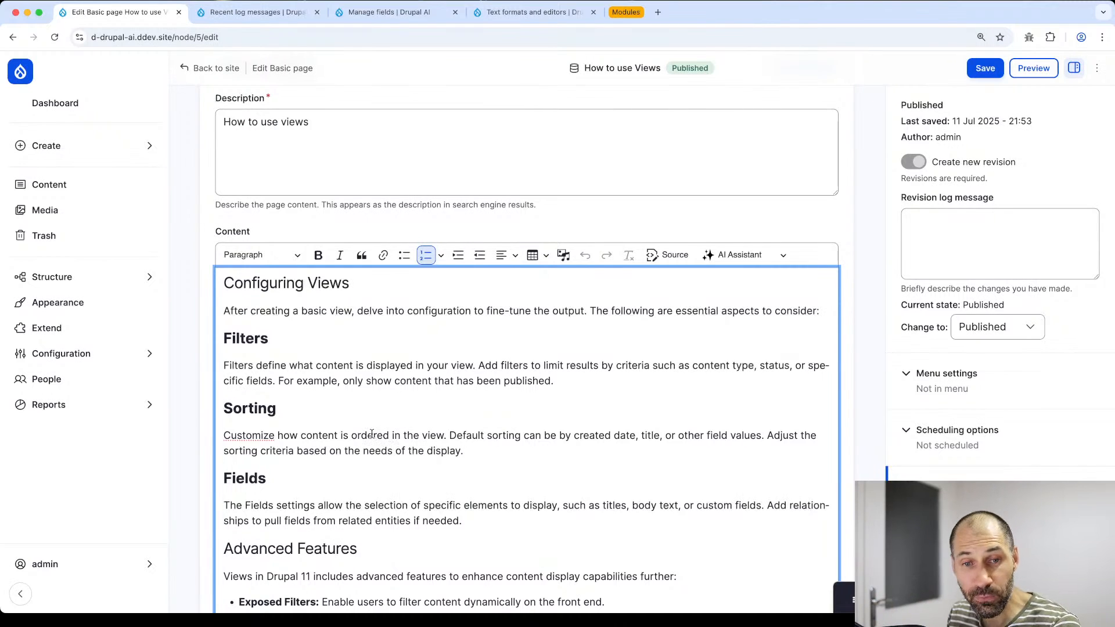
pyautogui.click(738, 255)
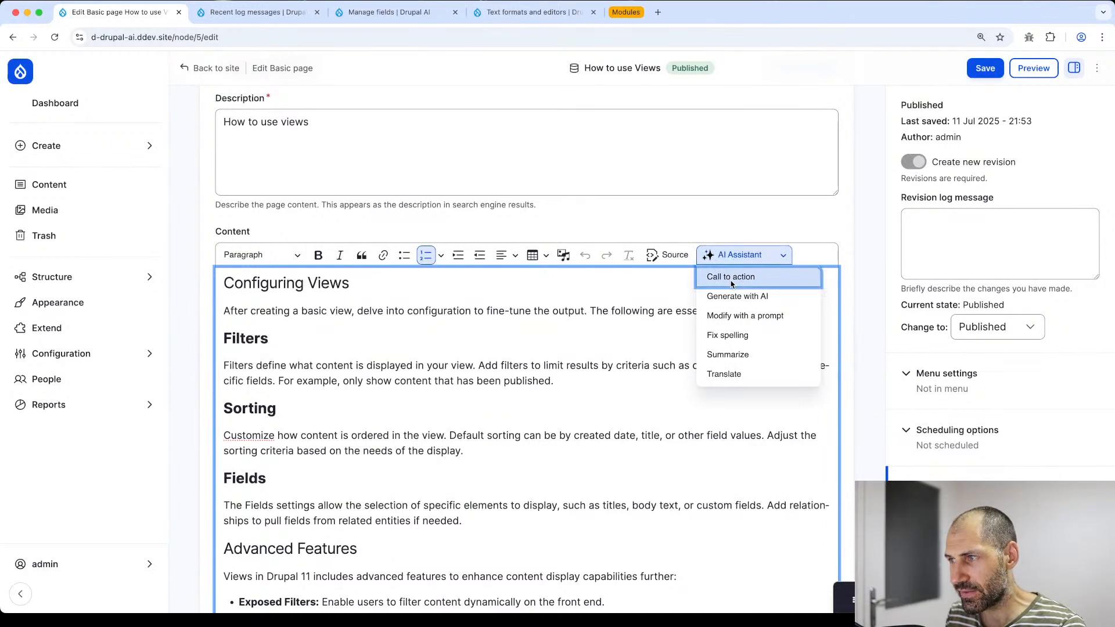
pyautogui.click(408, 413)
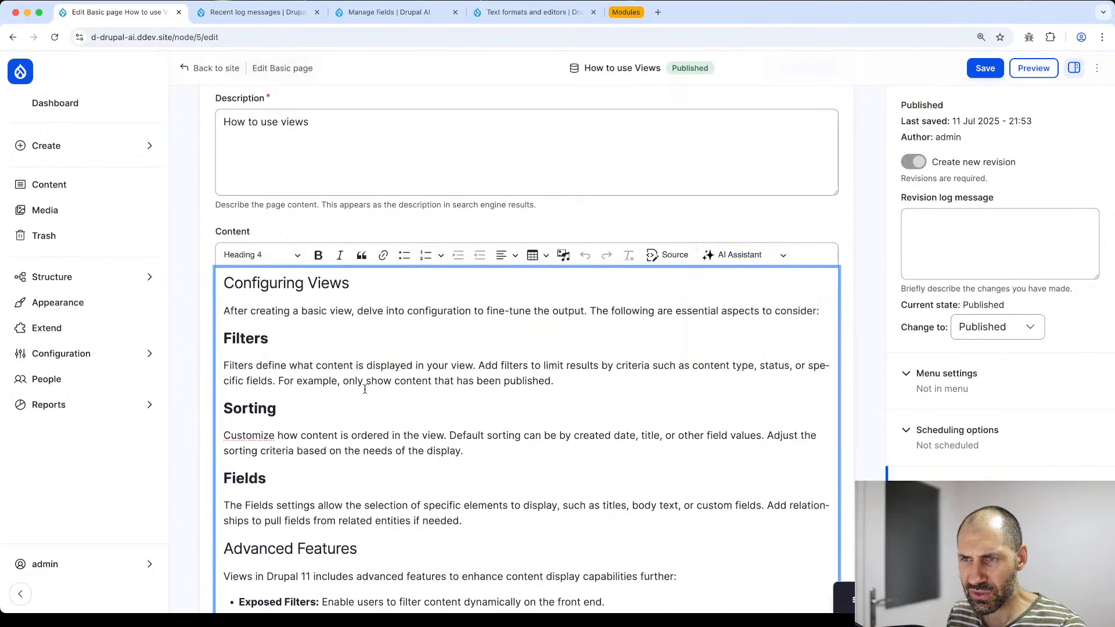
pyautogui.scroll(2, 372, 407)
pyautogui.scroll(-1, 358, 391)
pyautogui.moveTo(476, 598); pyautogui.dragTo(209, 358)
pyautogui.click(520, 413)
# - Generate a Filters, Sorting and Fields call to action and insert the 'Ready to level up your views?' quote
pyautogui.click(511, 435)
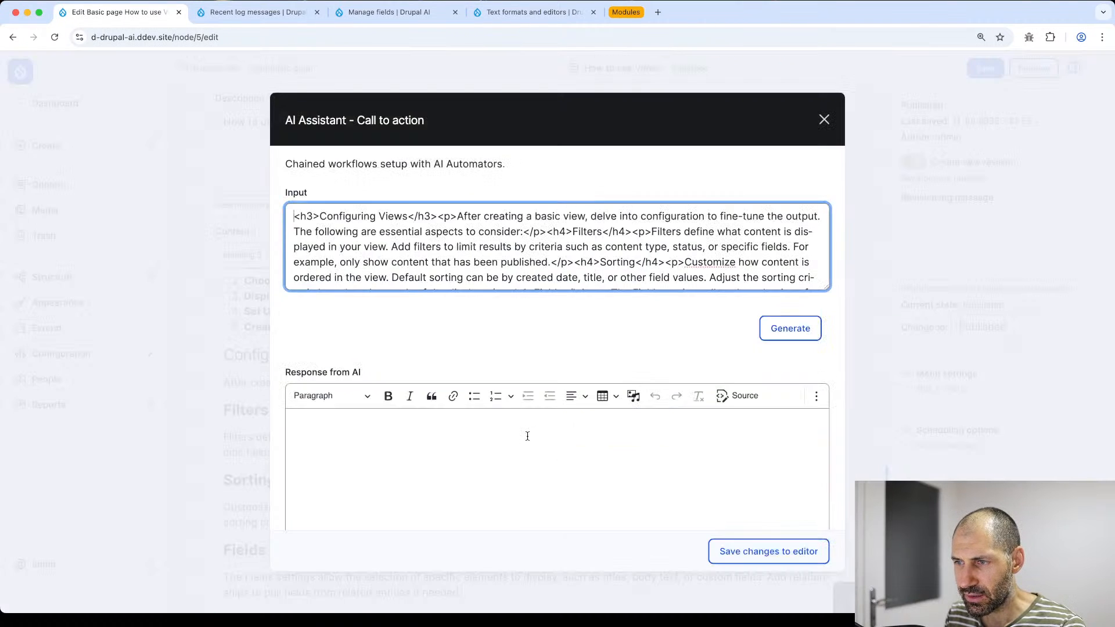
pyautogui.scroll(-2, 354, 264)
pyautogui.scroll(2, 328, 247)
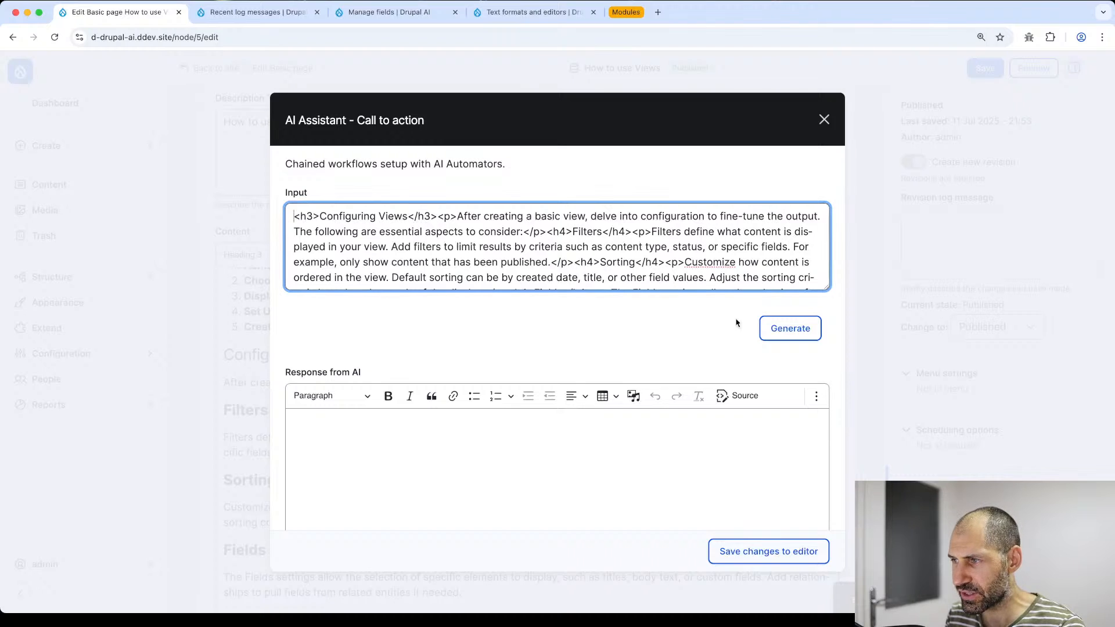
pyautogui.click(802, 328)
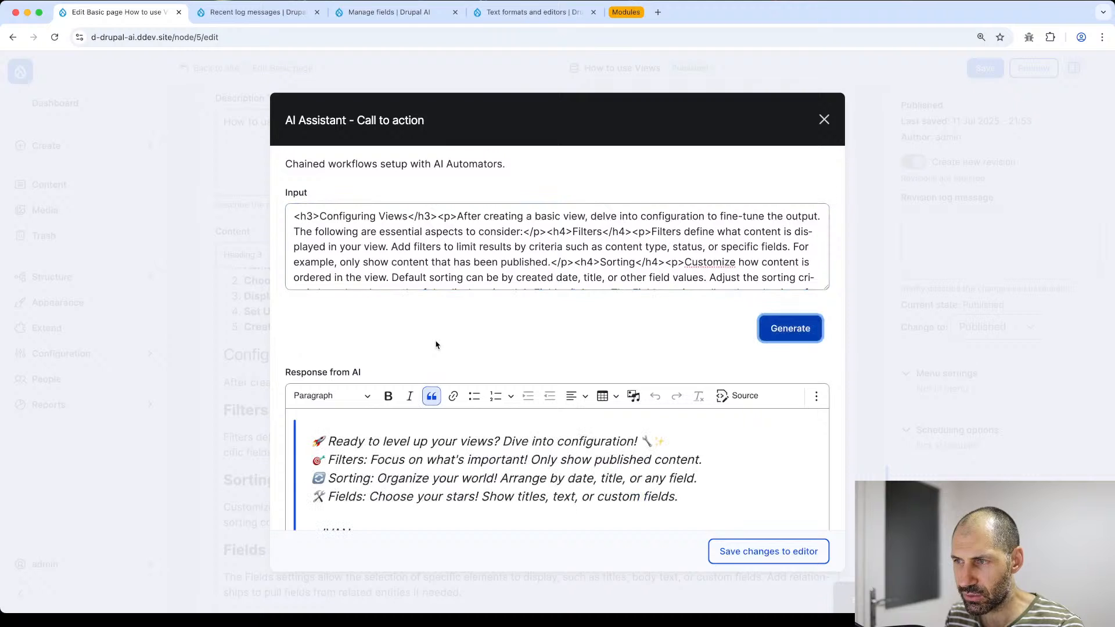
pyautogui.scroll(-3, 468, 474)
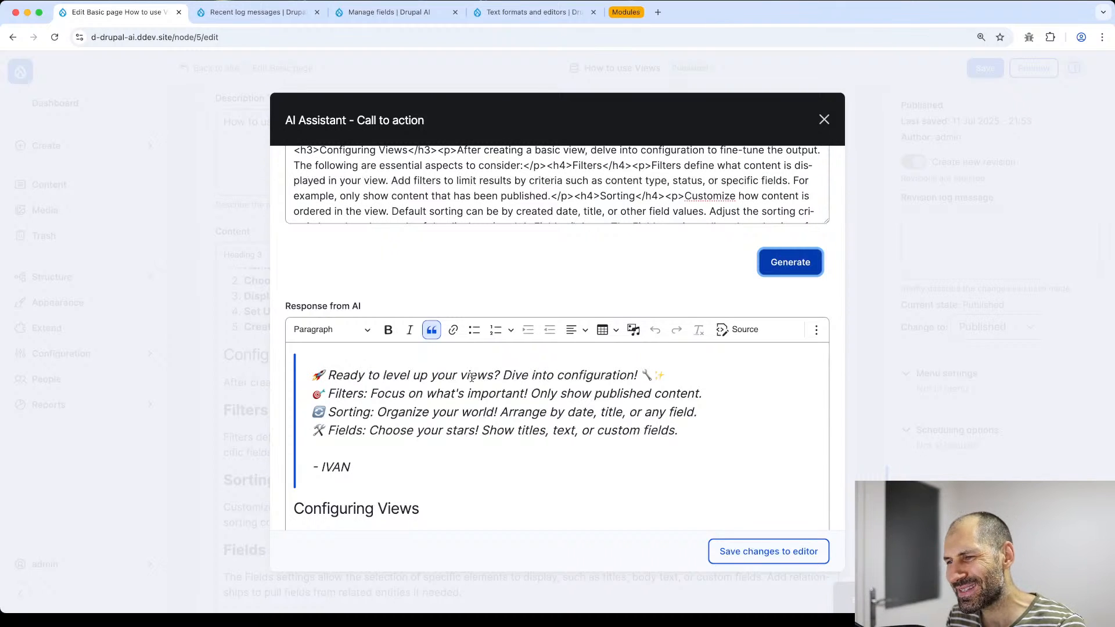
pyautogui.click(746, 551)
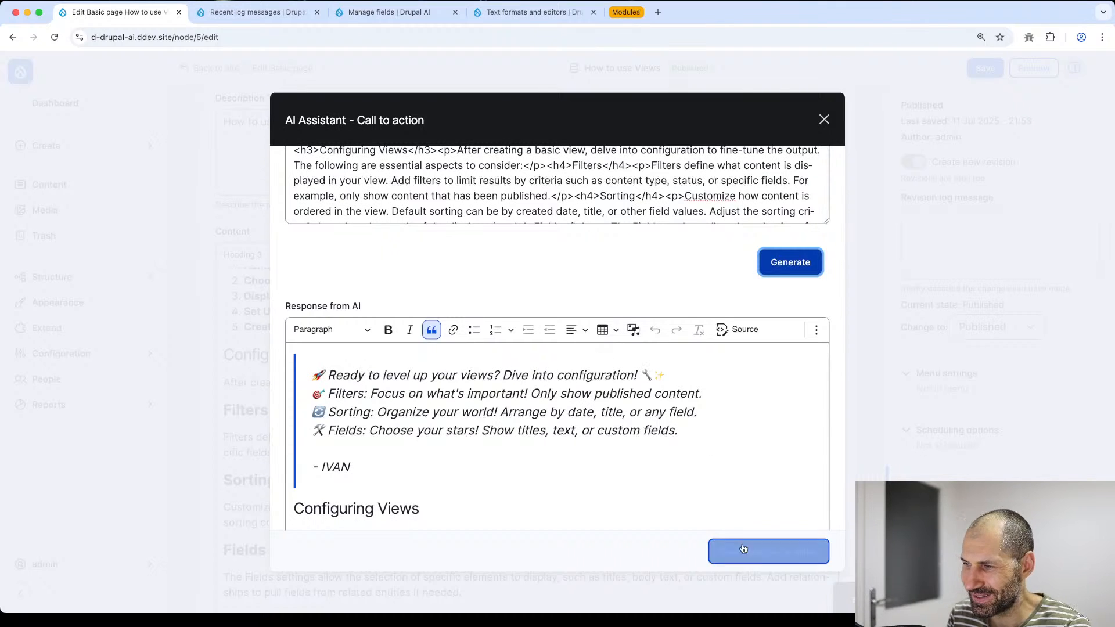
pyautogui.moveTo(296, 454); pyautogui.dragTo(232, 459)
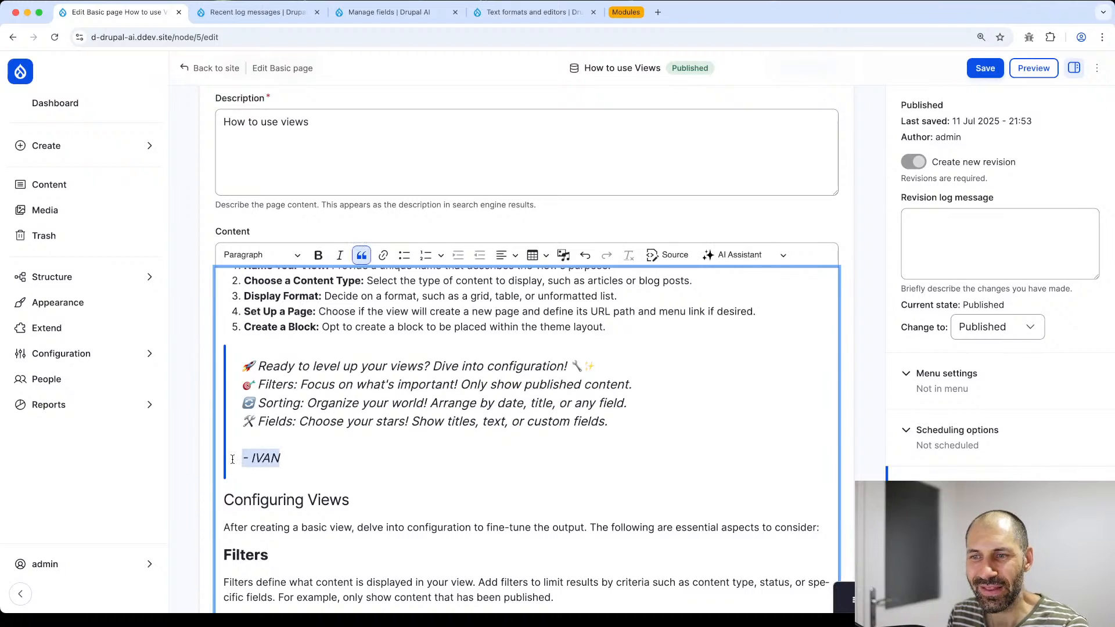
# - Save the How to use Views page and scroll through the published article
pyautogui.click(984, 68)
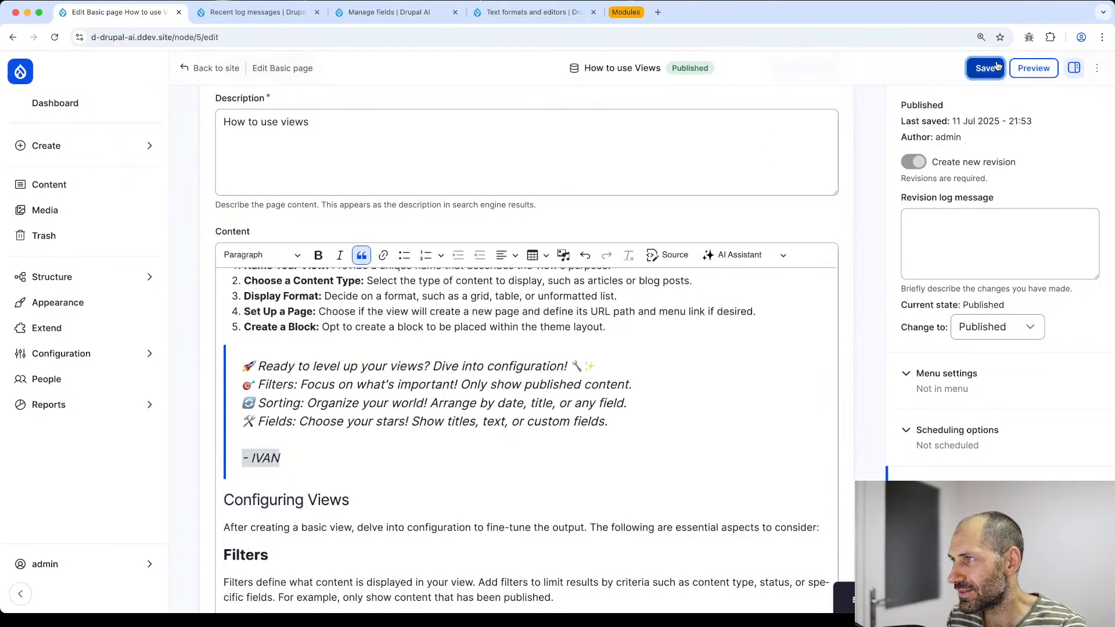
pyautogui.scroll(-20, 316, 298)
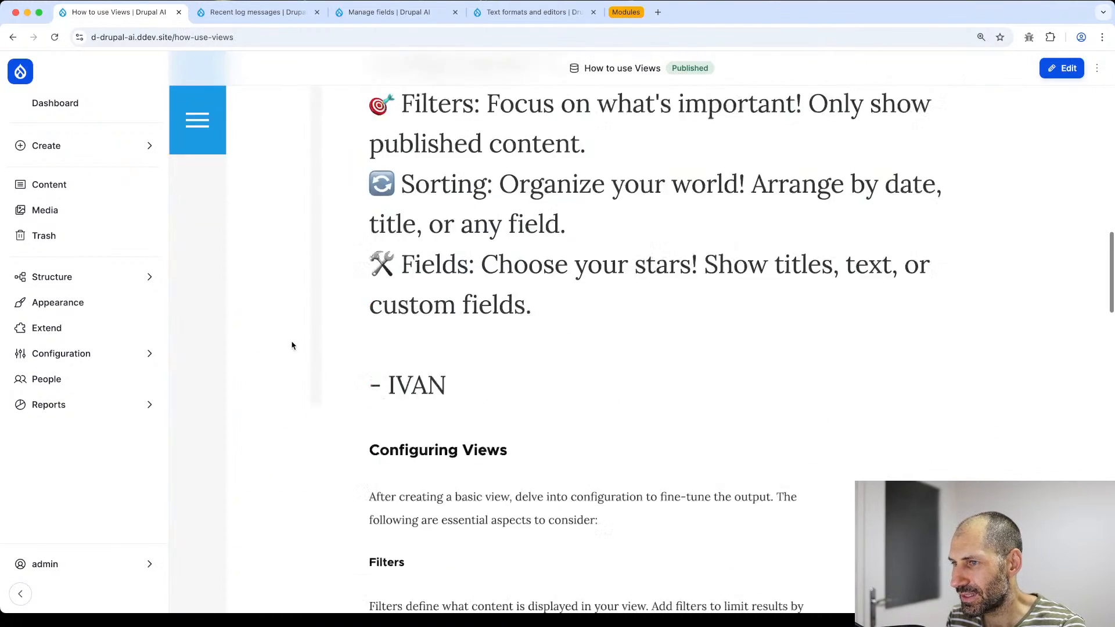
pyautogui.scroll(-8, 292, 347)
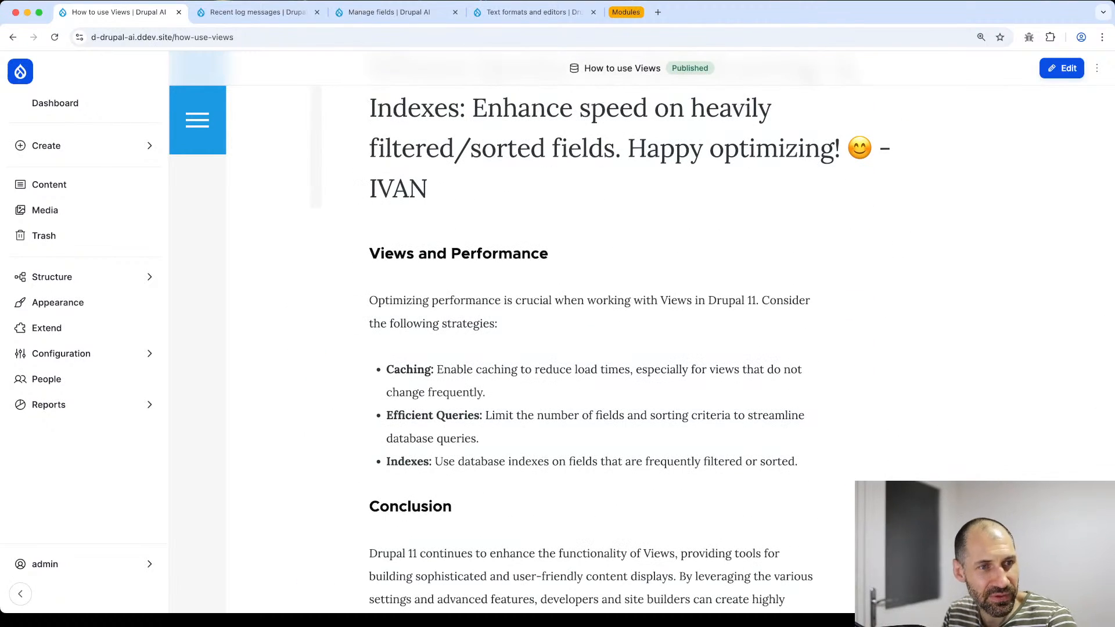
pyautogui.press('super+Tab')
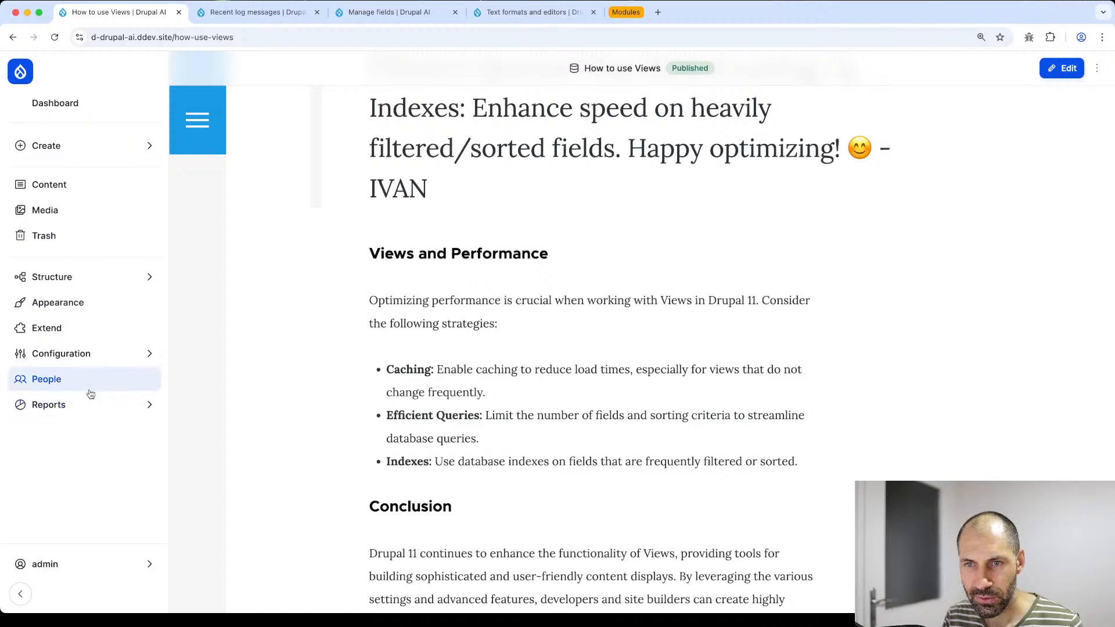
# - Go to Configuration > Workflow > ECA to list the ECA models
pyautogui.click(92, 355)
pyautogui.click(230, 394)
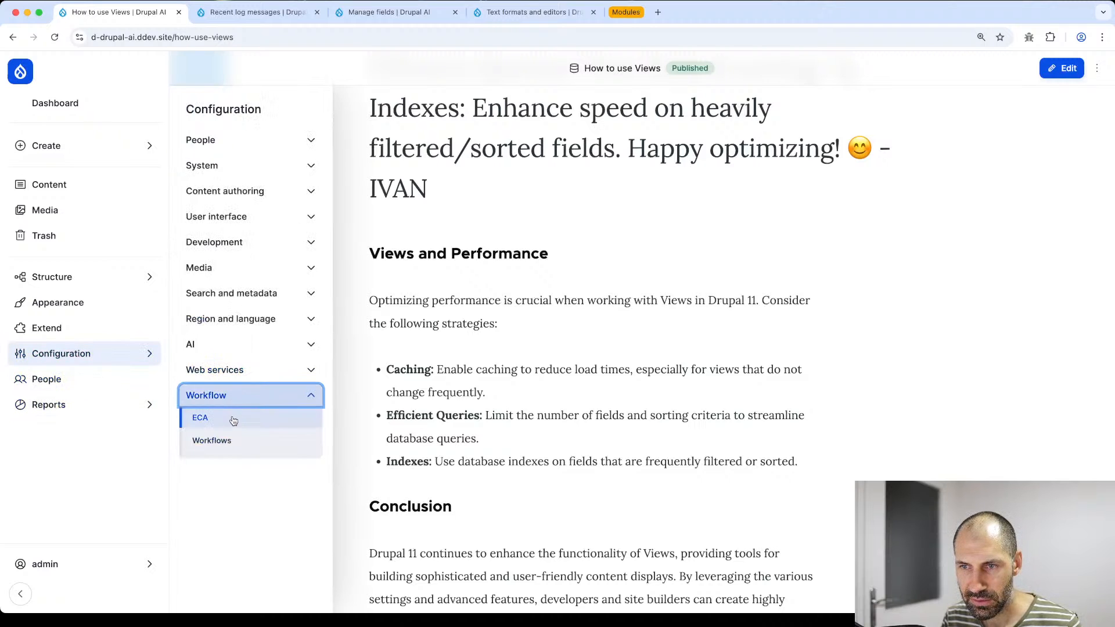
pyautogui.click(229, 419)
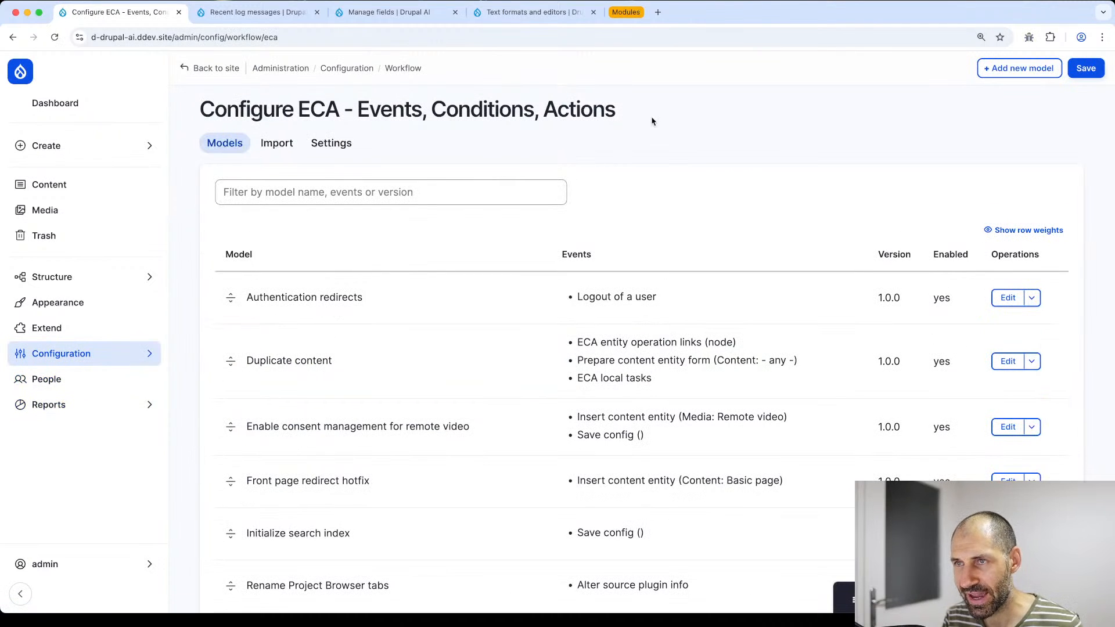
pyautogui.moveTo(654, 119); pyautogui.dragTo(309, 109)
pyautogui.click(783, 249)
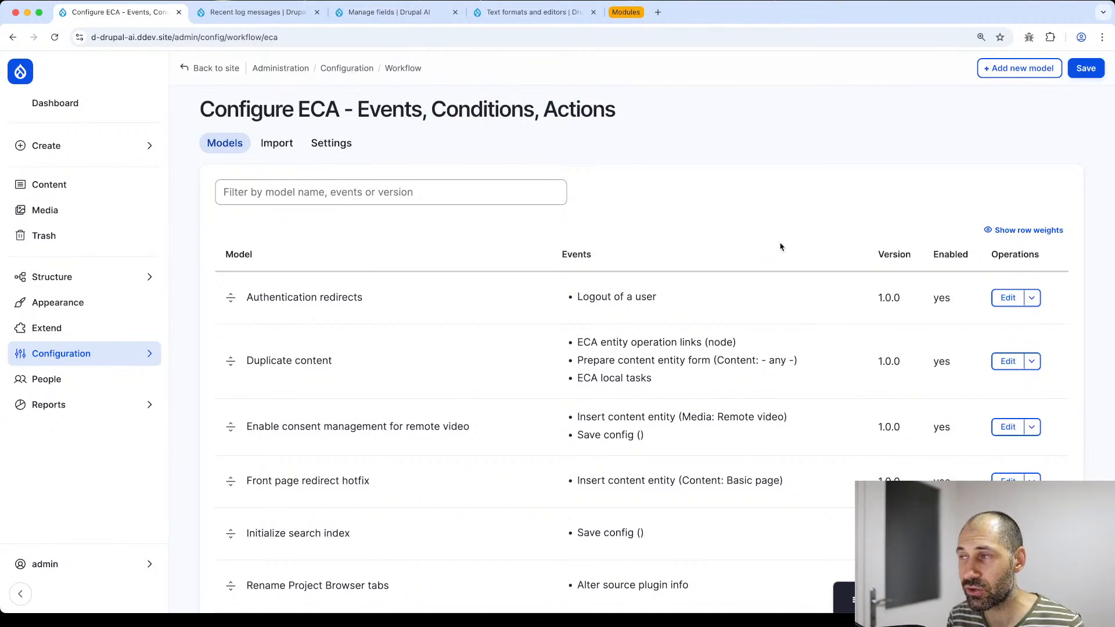
pyautogui.scroll(-1, 876, 249)
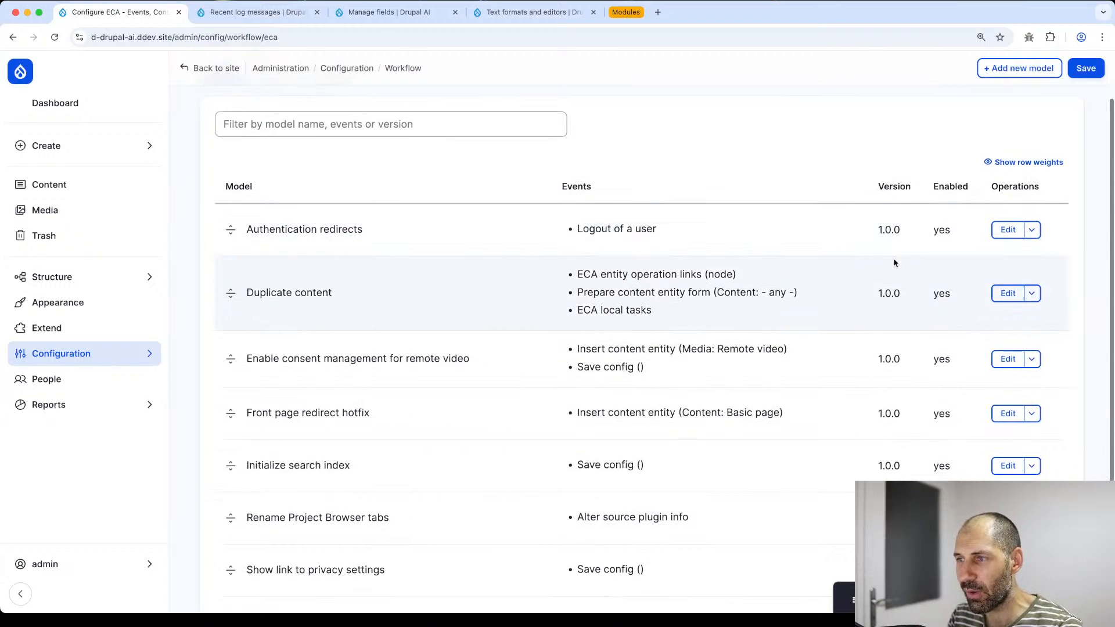
# - Open the Duplicate content model and inspect its start events and entity-loading steps
pyautogui.click(1008, 294)
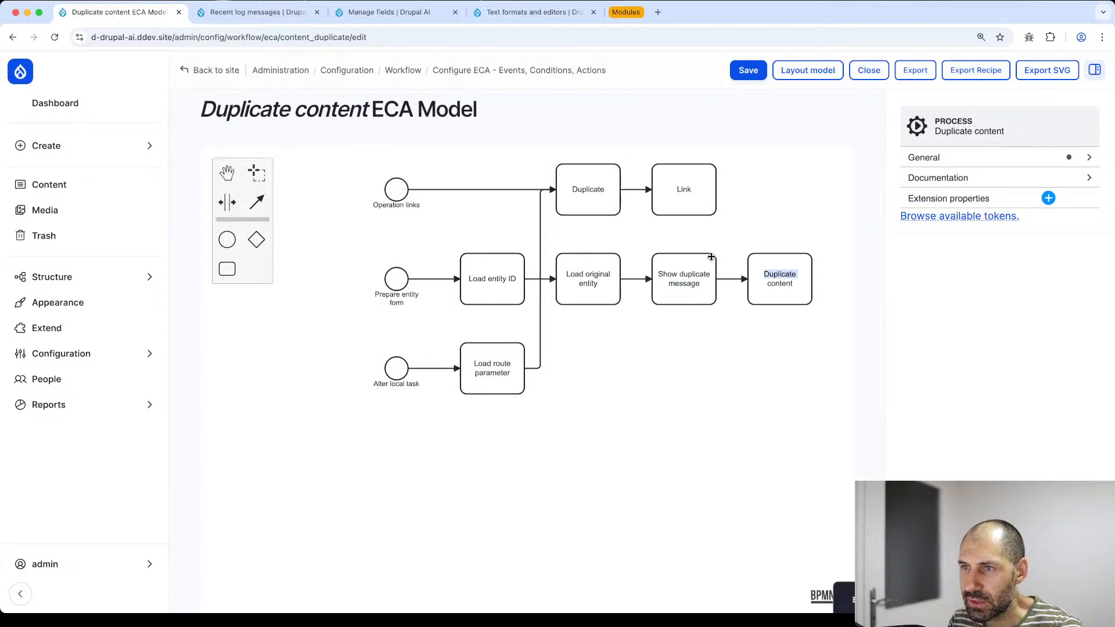
pyautogui.click(340, 208)
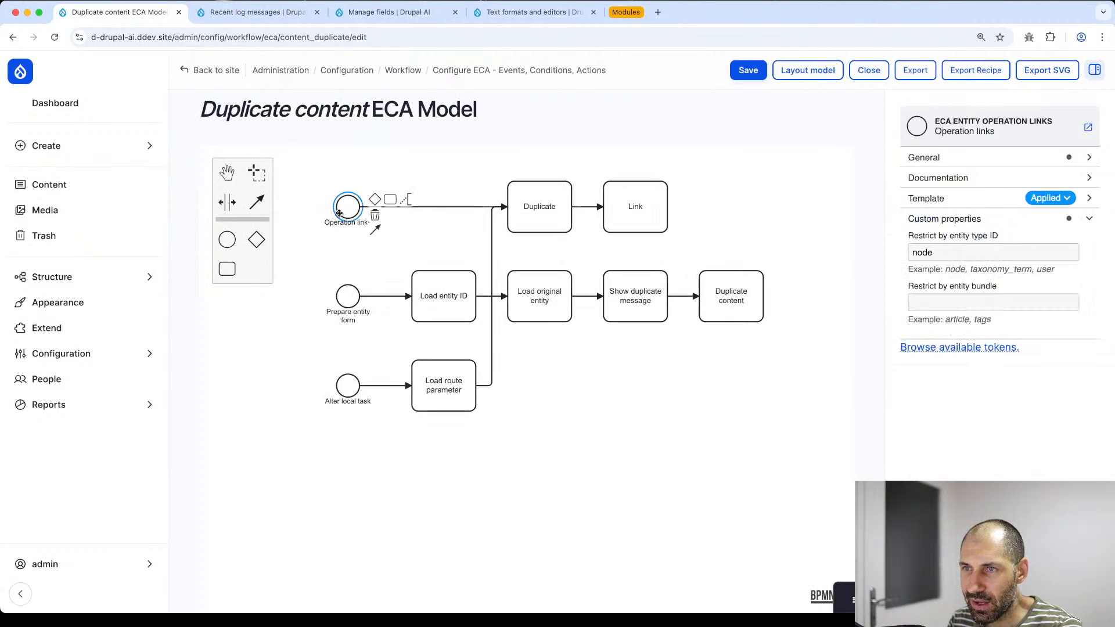
pyautogui.click(343, 294)
pyautogui.click(343, 387)
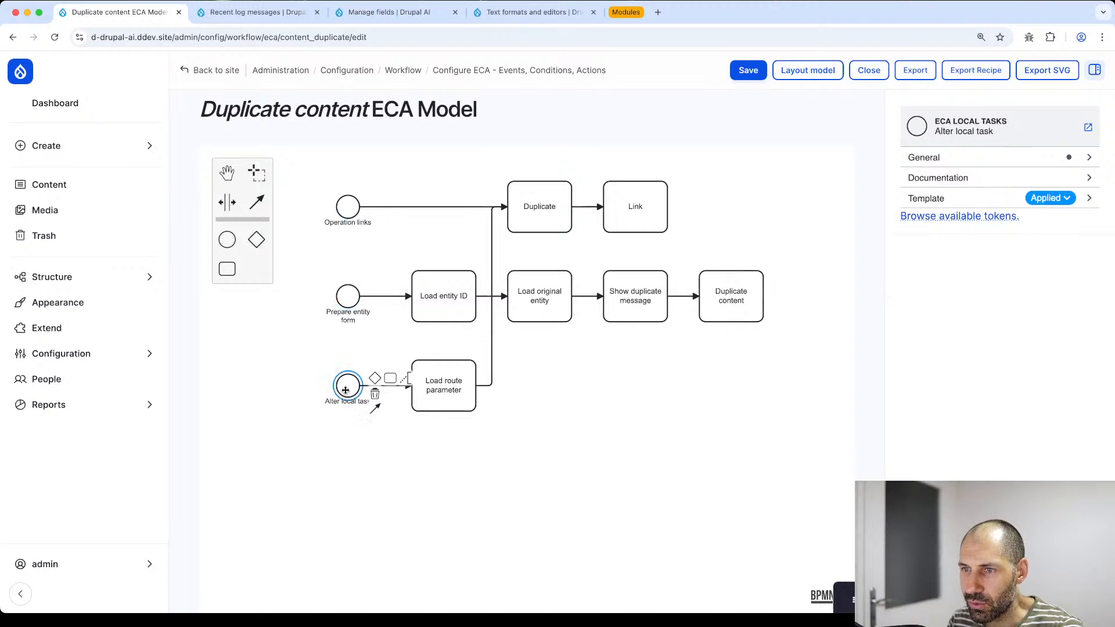
pyautogui.click(439, 388)
pyautogui.click(446, 316)
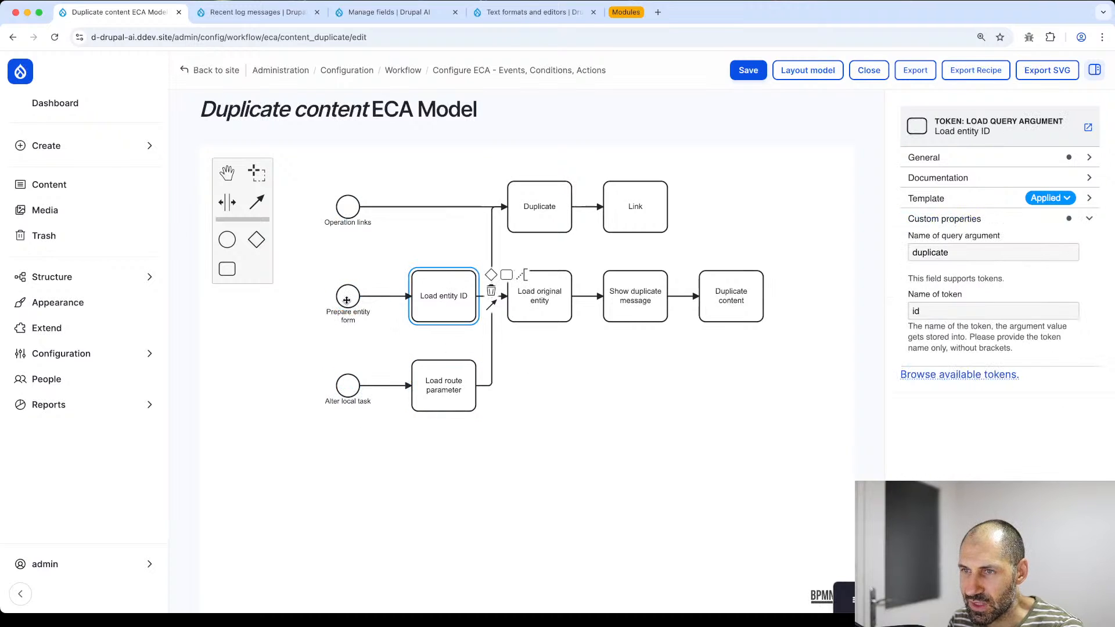
pyautogui.click(340, 299)
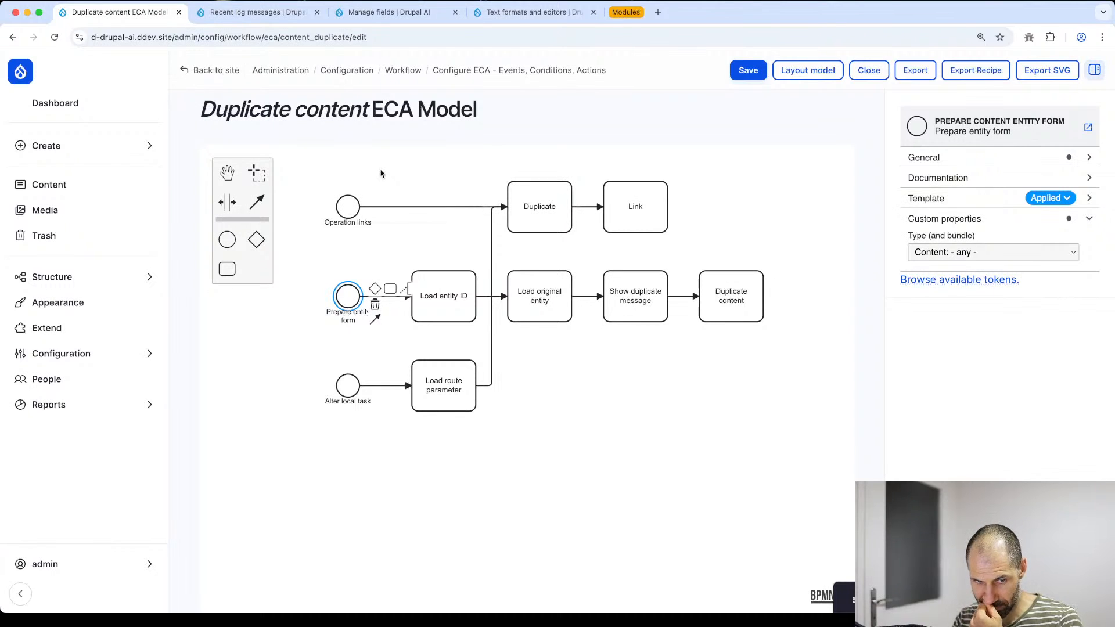
pyautogui.click(449, 283)
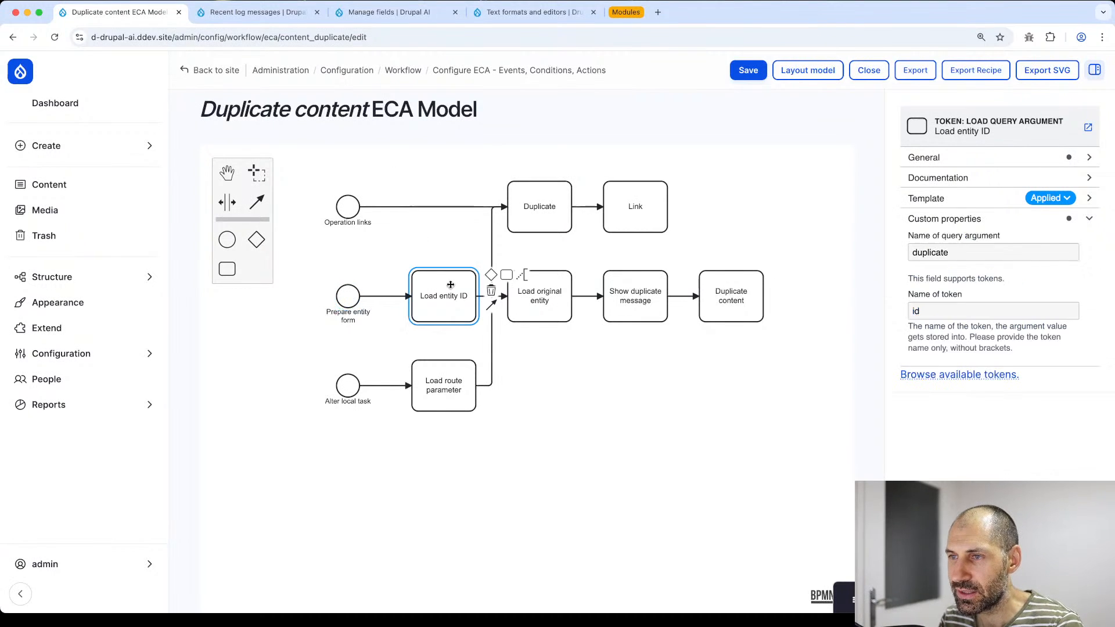
# - Inspect the Load original entity, Duplicate, Link and message steps, then return to the models list
pyautogui.click(551, 294)
pyautogui.click(540, 211)
pyautogui.click(638, 226)
pyautogui.click(735, 299)
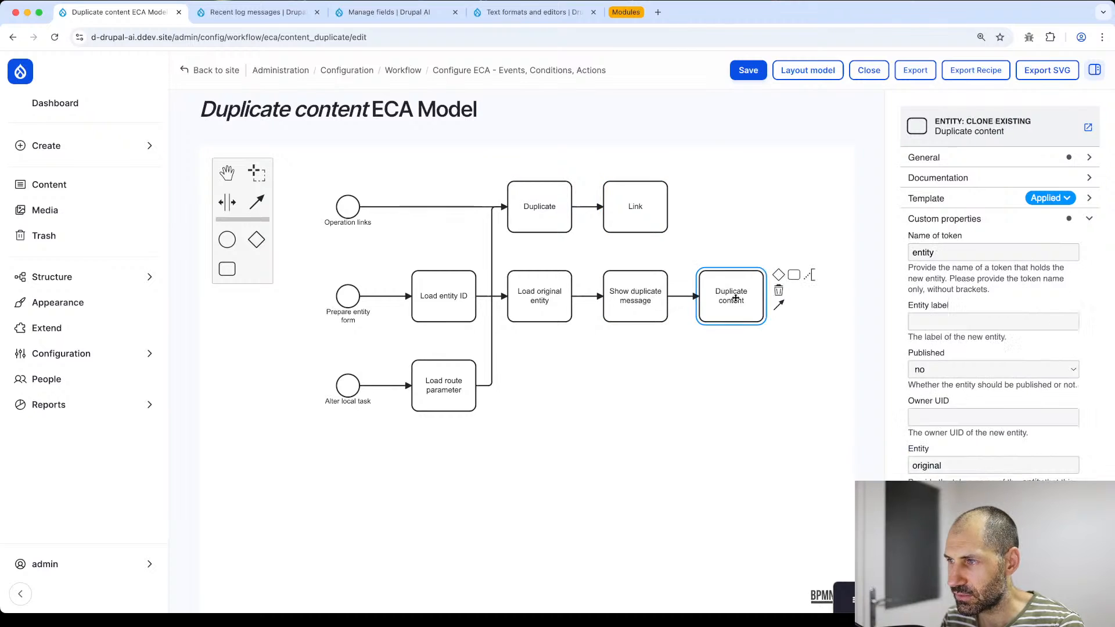
pyautogui.click(639, 298)
pyautogui.click(546, 296)
pyautogui.click(446, 300)
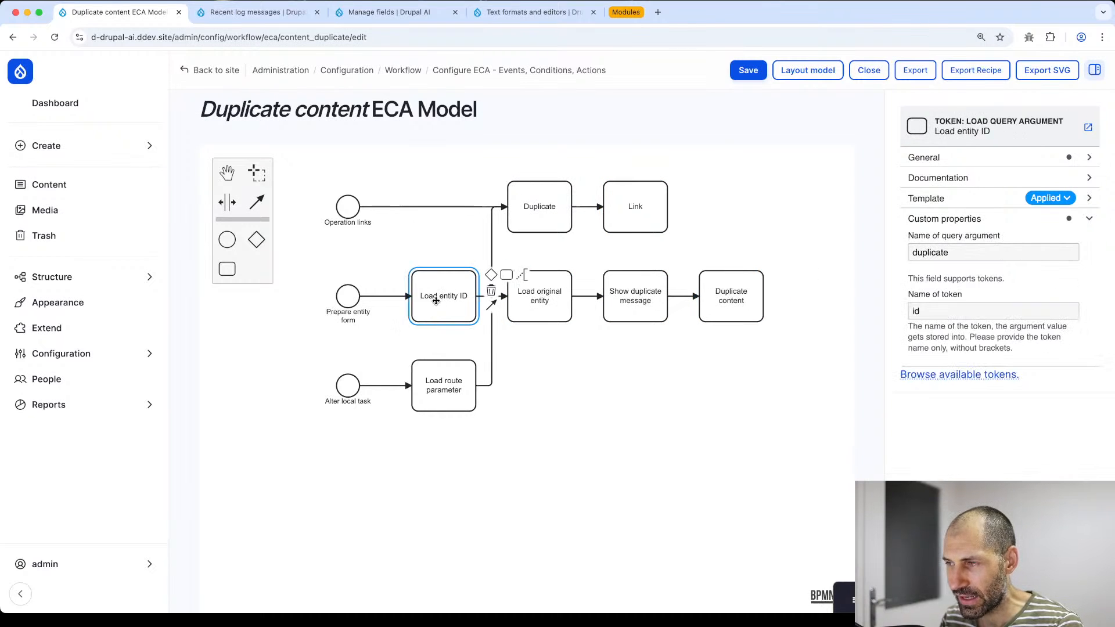
pyautogui.press('super+Left')
pyautogui.scroll(-3, 442, 310)
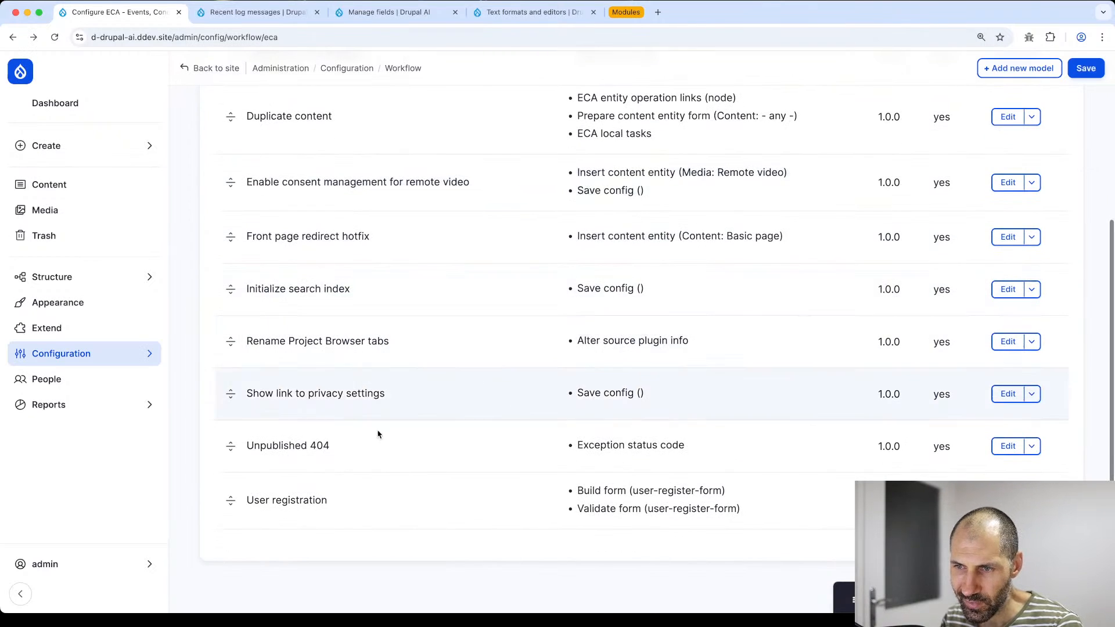
# - Open the User registration model and pan across its build-form and validate-form action chains
pyautogui.click(1008, 500)
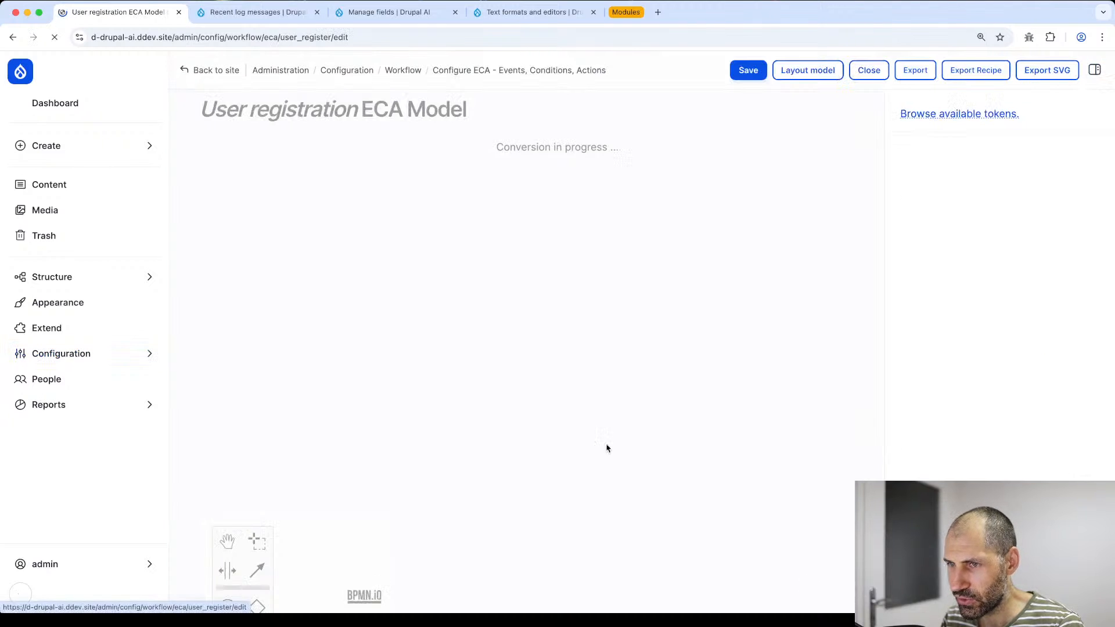
pyautogui.moveTo(325, 322); pyautogui.dragTo(434, 348)
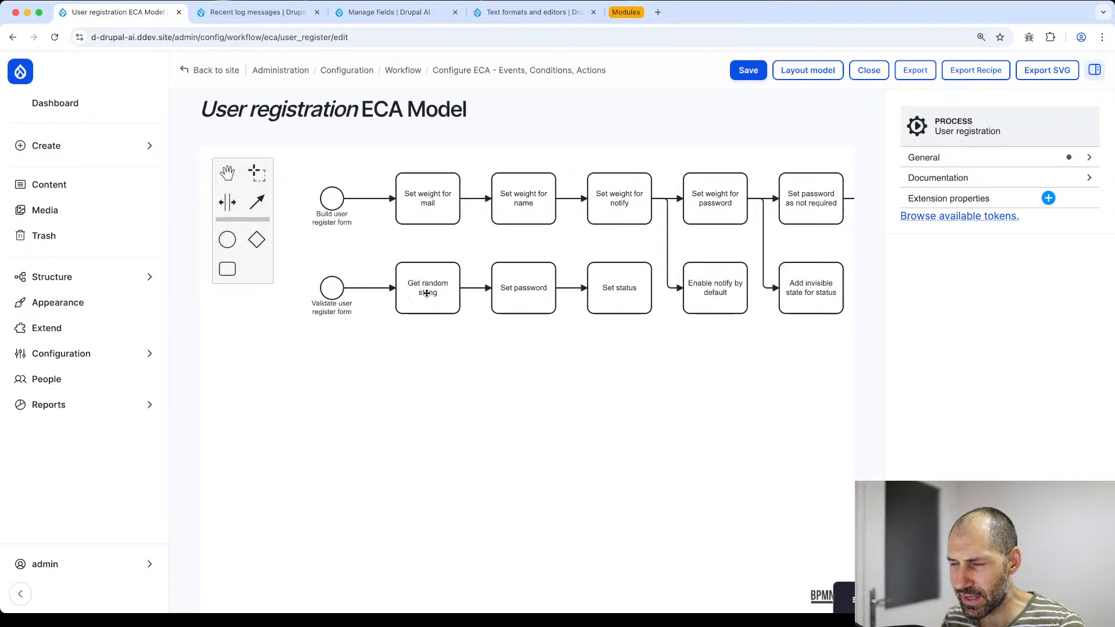
pyautogui.moveTo(575, 341); pyautogui.dragTo(511, 348)
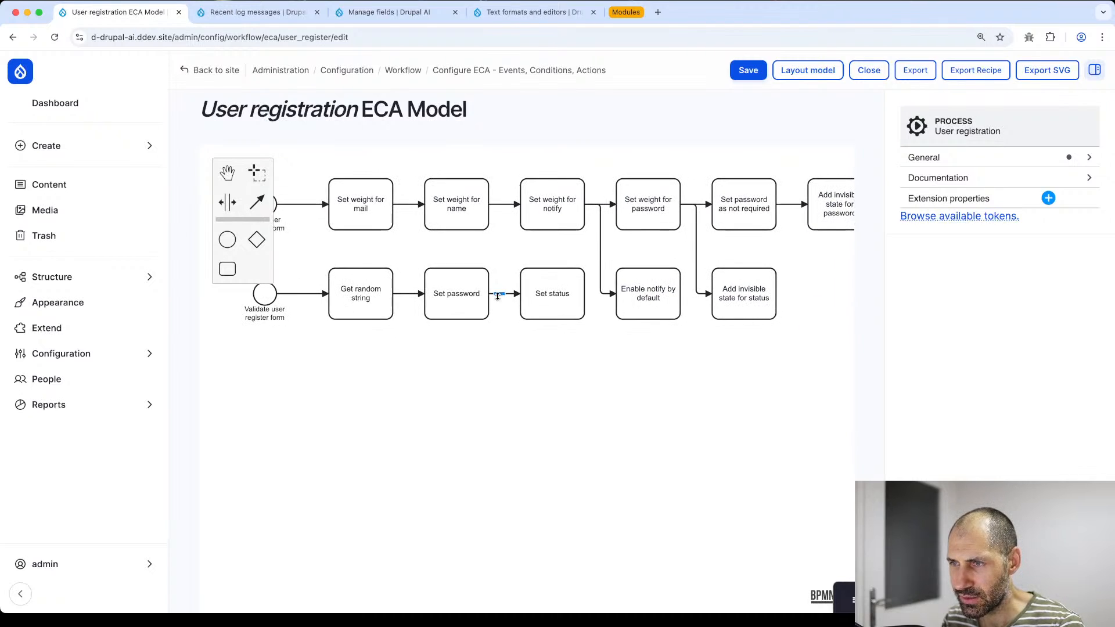
pyautogui.moveTo(649, 346); pyautogui.dragTo(527, 362)
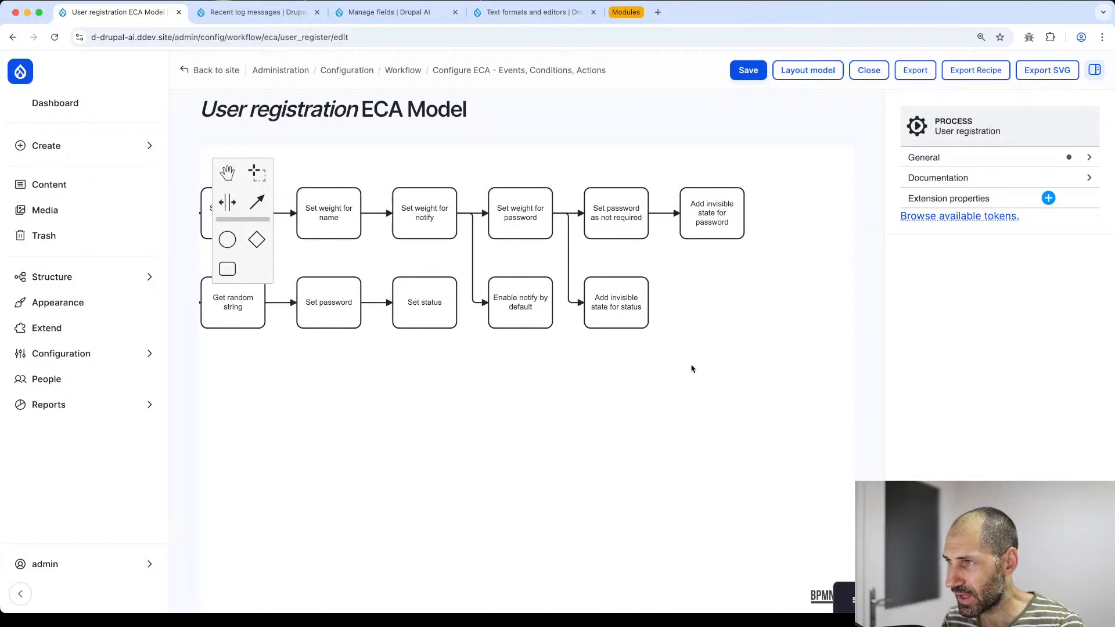
pyautogui.hscroll(-3, 690, 366)
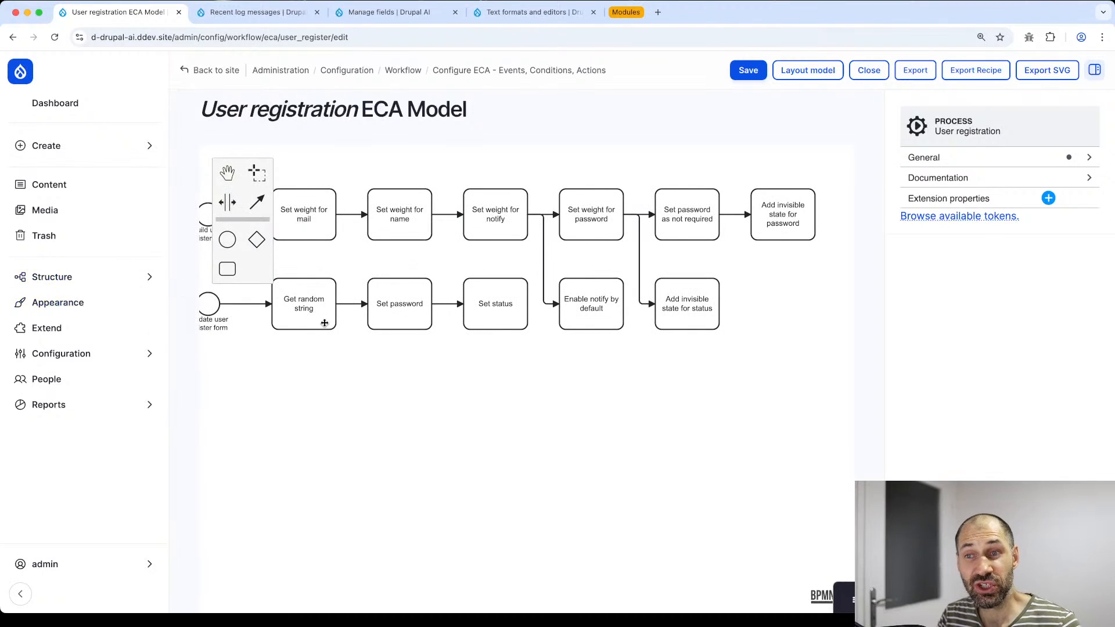
pyautogui.click(626, 12)
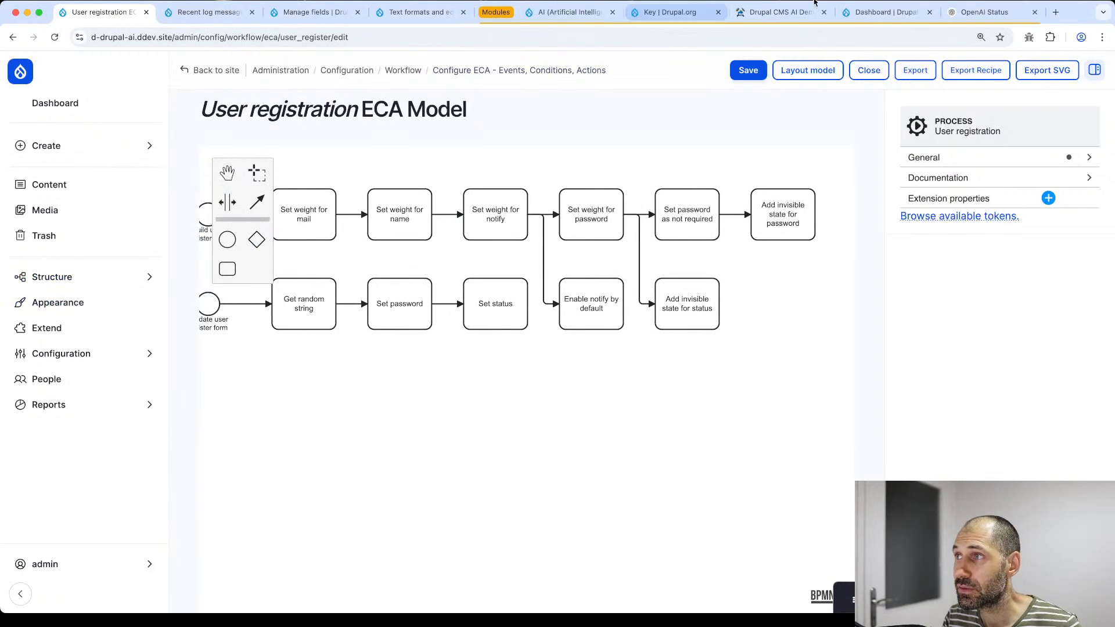
pyautogui.click(671, 12)
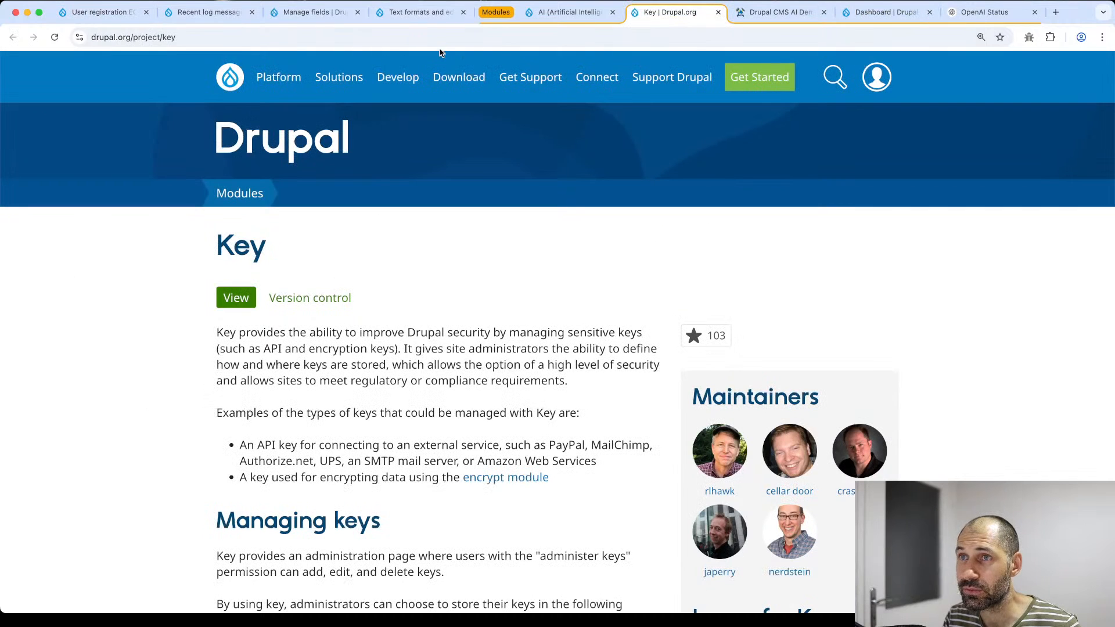
pyautogui.click(412, 36)
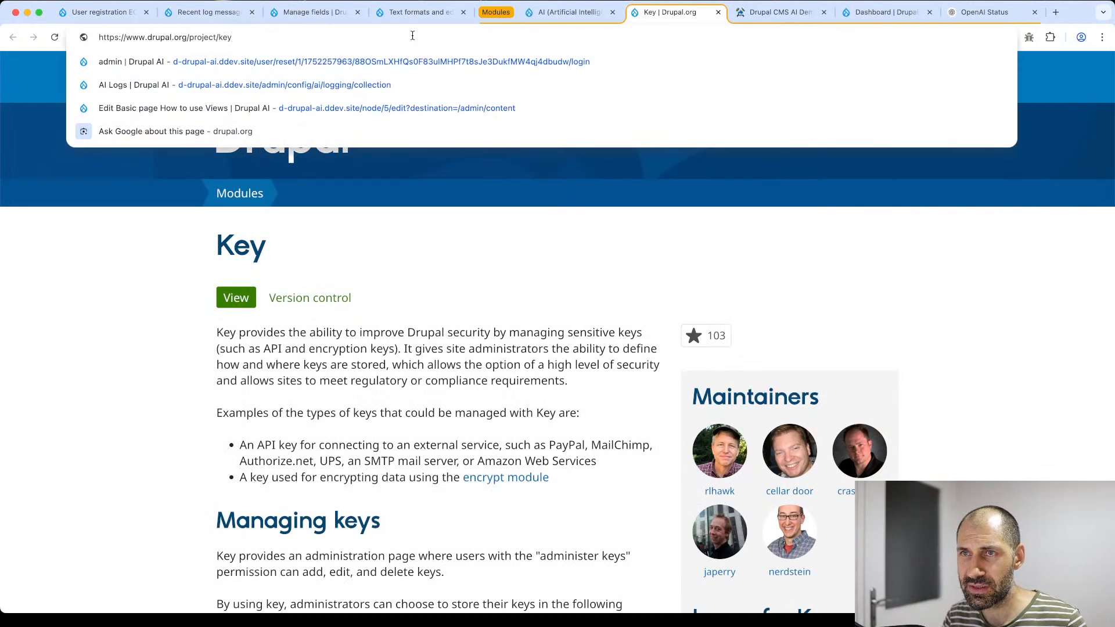
pyautogui.press('BackSpace')
pyautogui.press('BackSpace')
pyautogui.press('BackSpace')
pyautogui.write('eca')
pyautogui.press('Return')
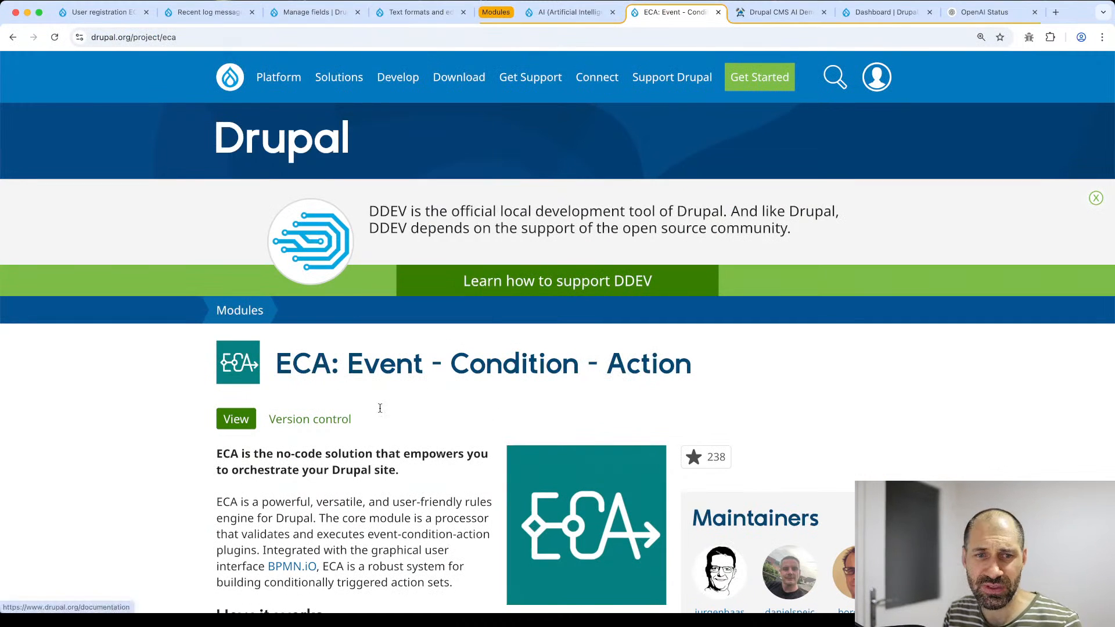
pyautogui.scroll(-3, 395, 519)
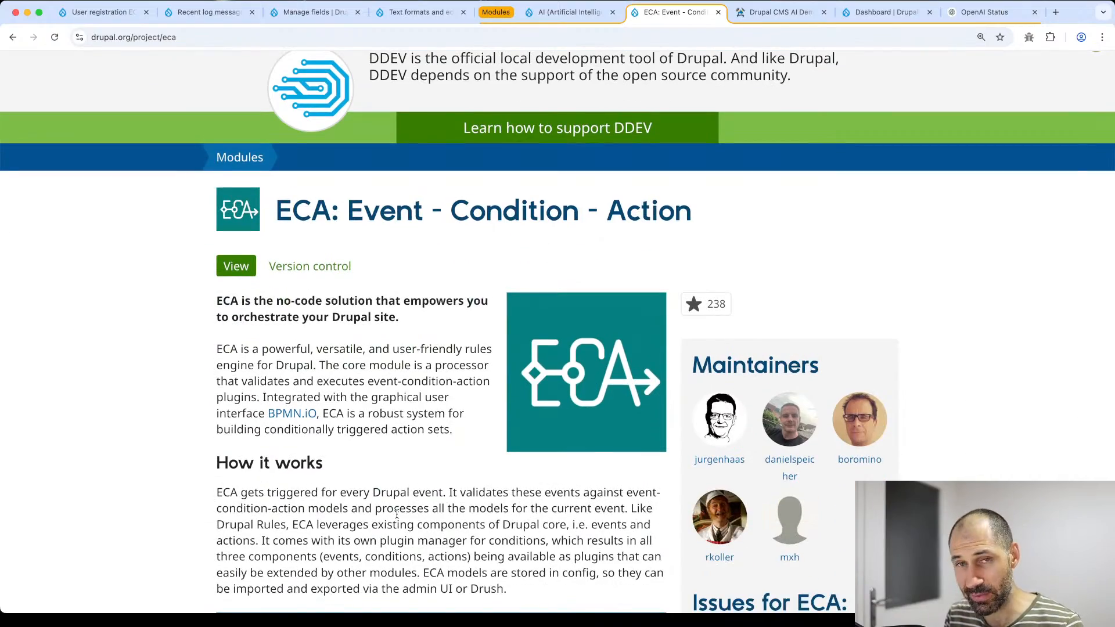
pyautogui.scroll(-20, 398, 515)
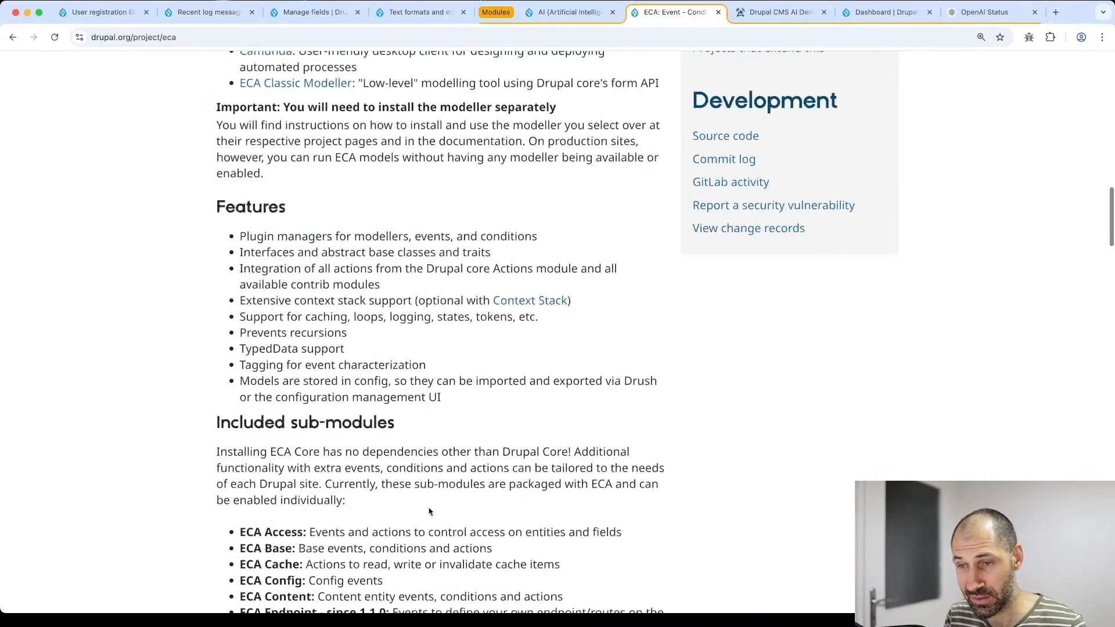
pyautogui.scroll(-20, 430, 511)
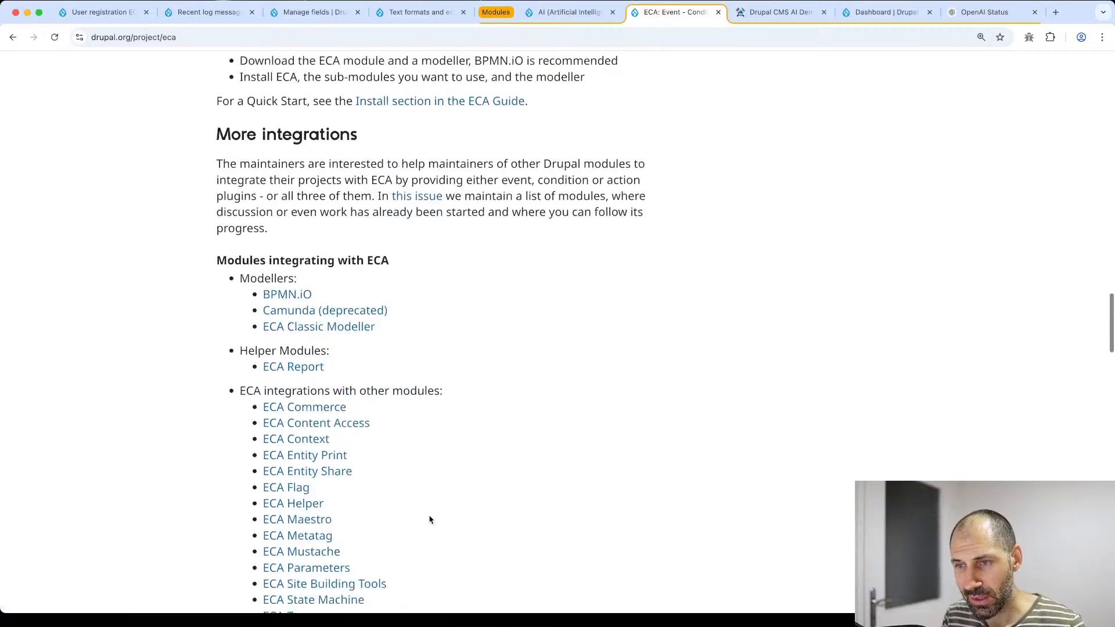
pyautogui.scroll(-12, 430, 520)
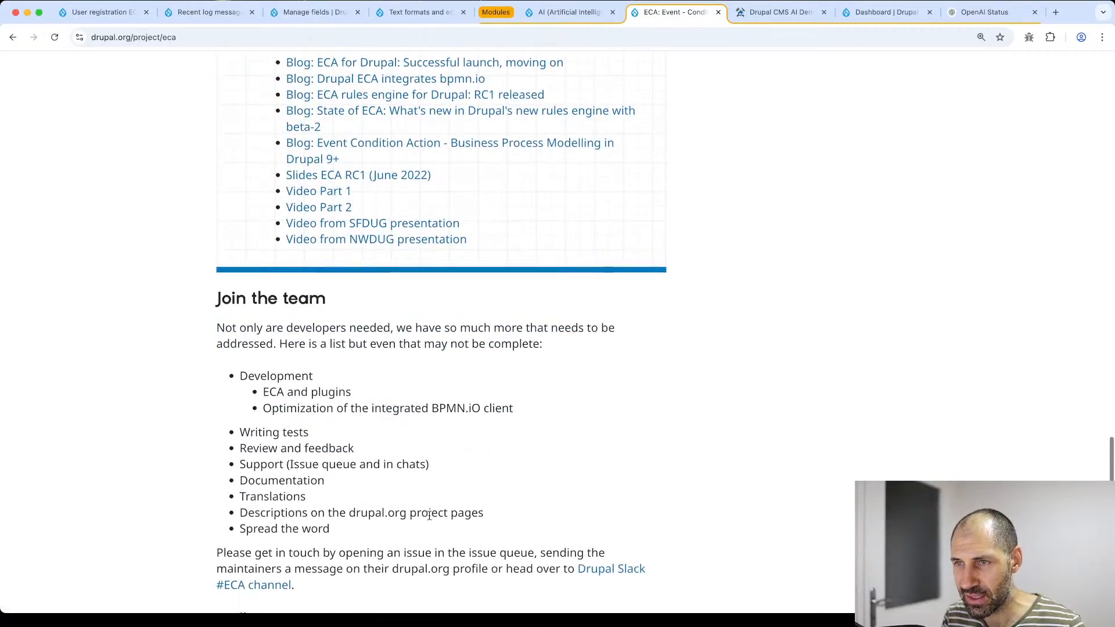
pyautogui.scroll(20, 429, 516)
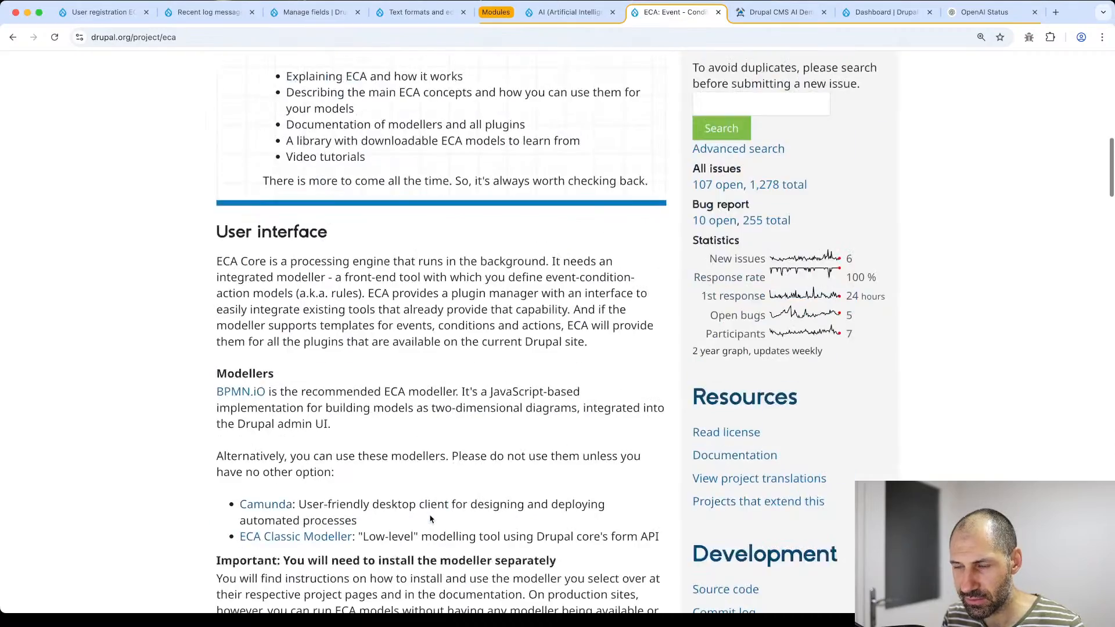
pyautogui.scroll(10, 427, 505)
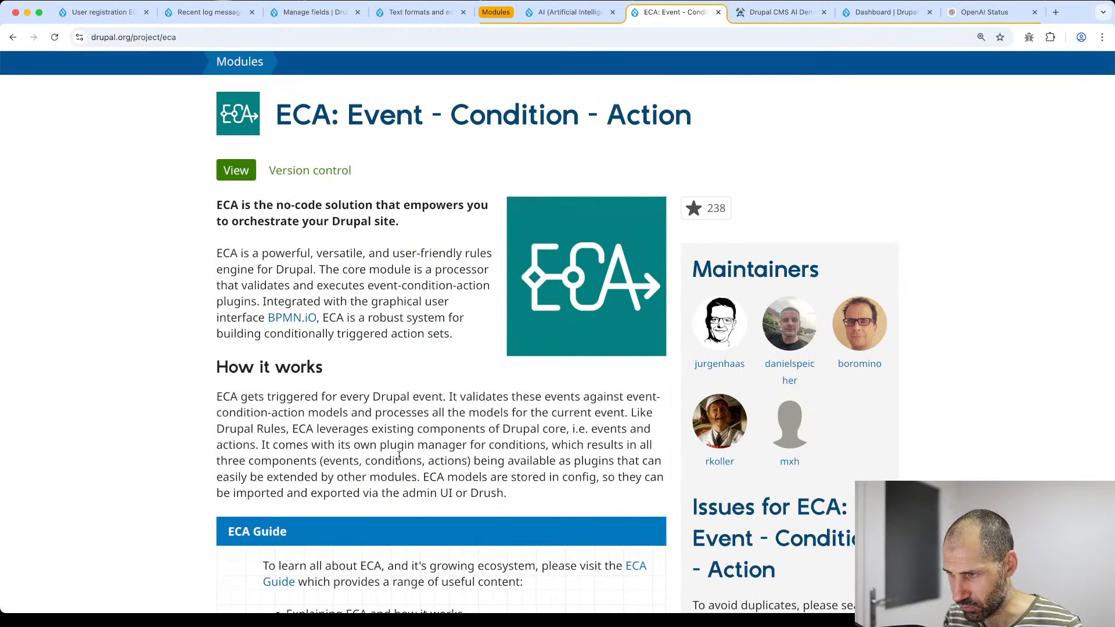
# - Go to Extend and filter the module list by 'eca'
pyautogui.click(101, 12)
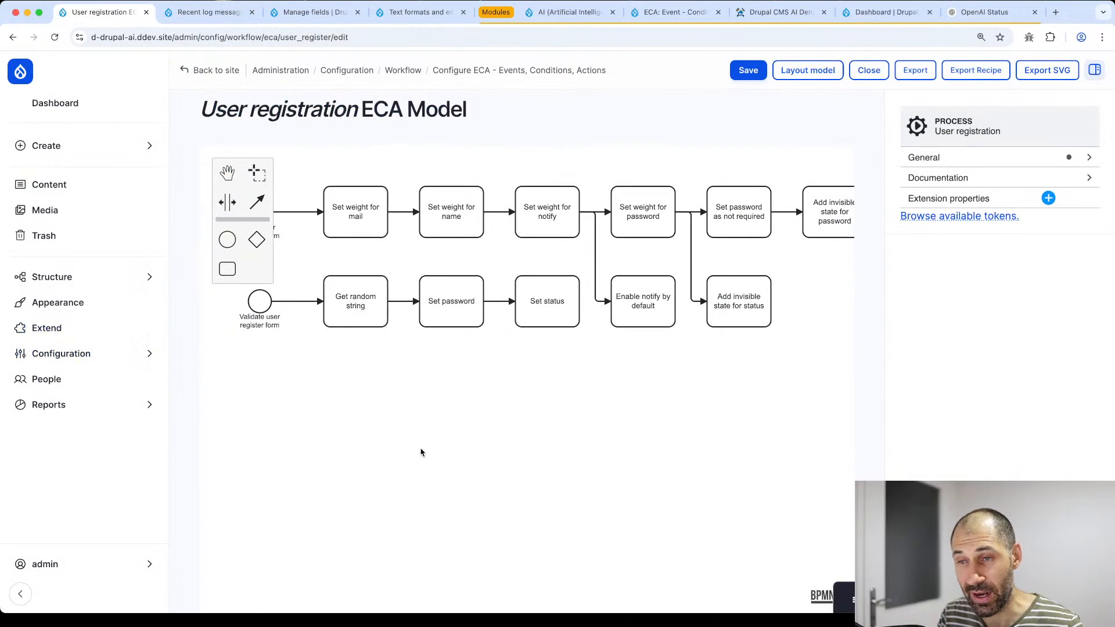
pyautogui.scroll(4, 421, 451)
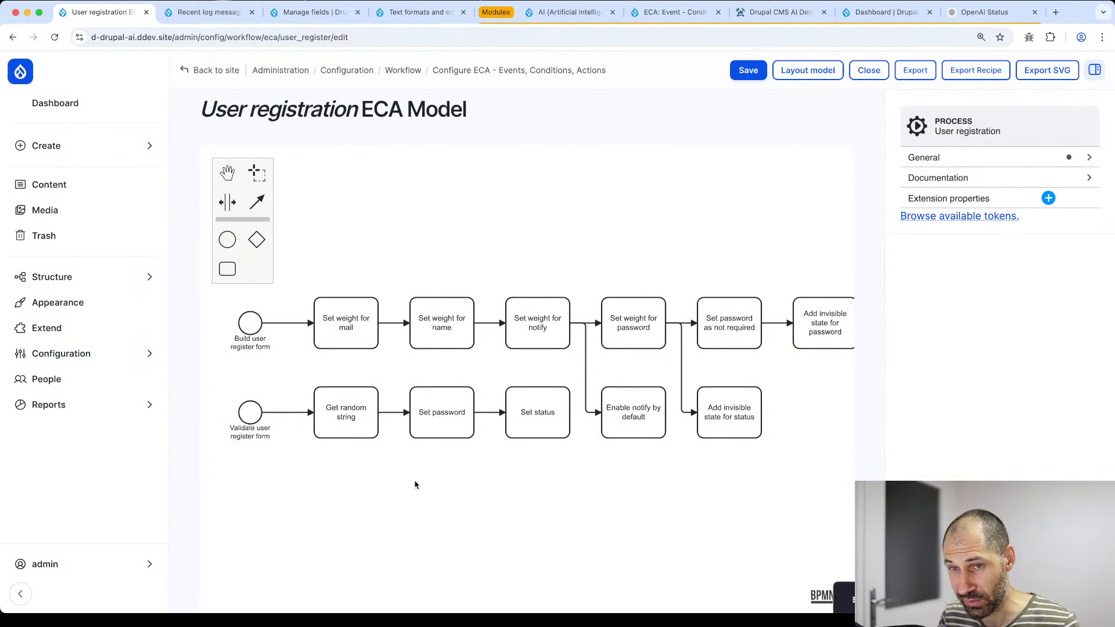
pyautogui.click(52, 323)
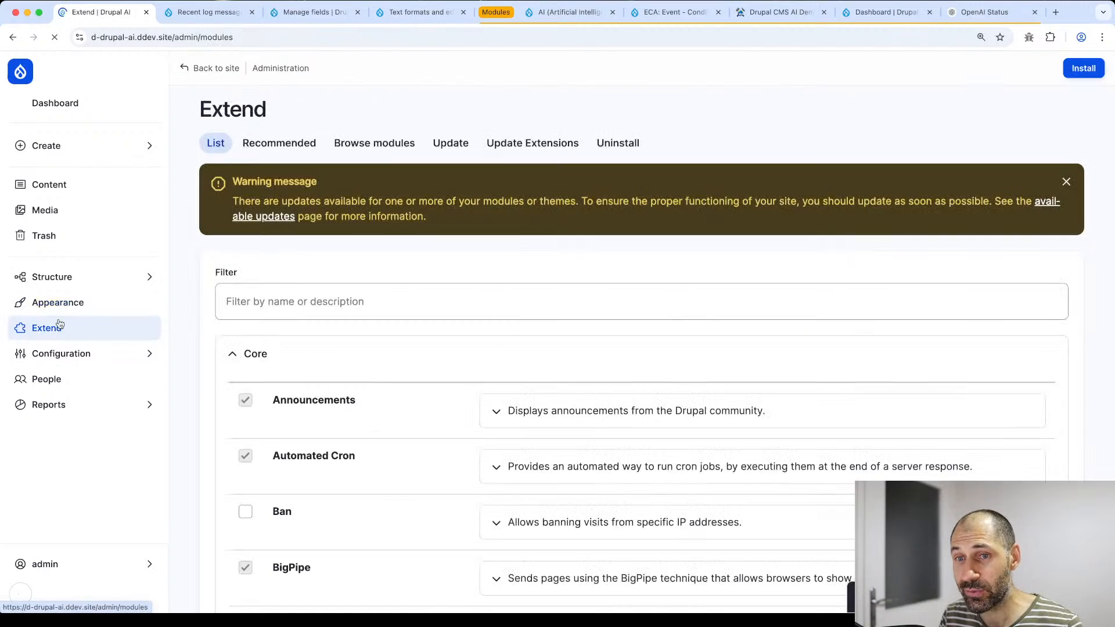
pyautogui.click(252, 300)
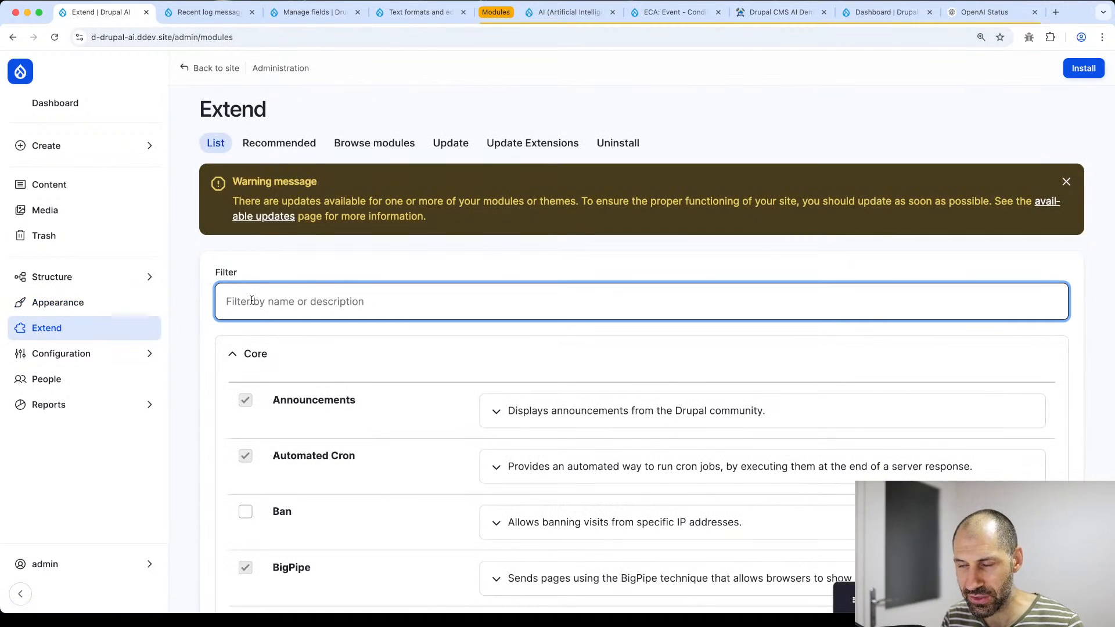
pyautogui.write('ai')
pyautogui.press('BackSpace')
pyautogui.press('BackSpace')
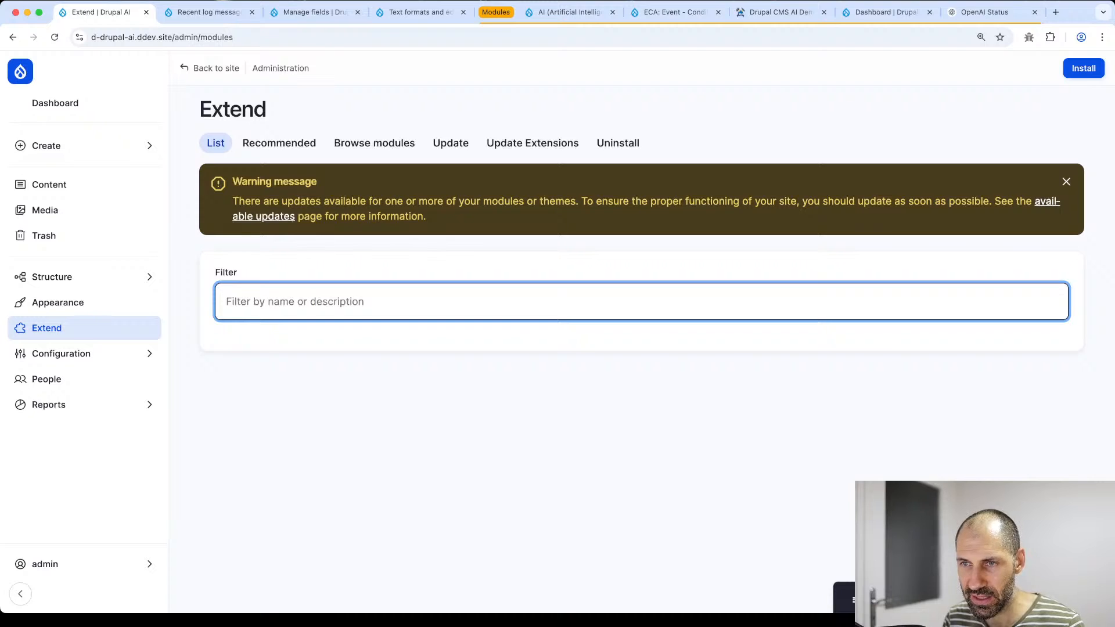
pyautogui.write('eca')
pyautogui.scroll(-1, 255, 299)
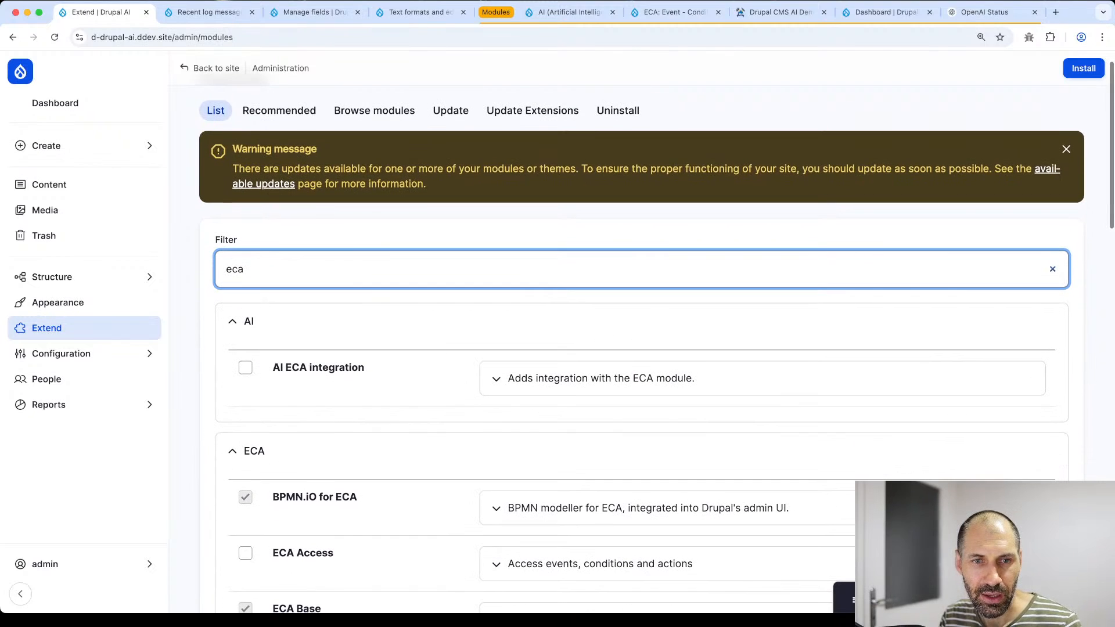
pyautogui.scroll(-1, 391, 440)
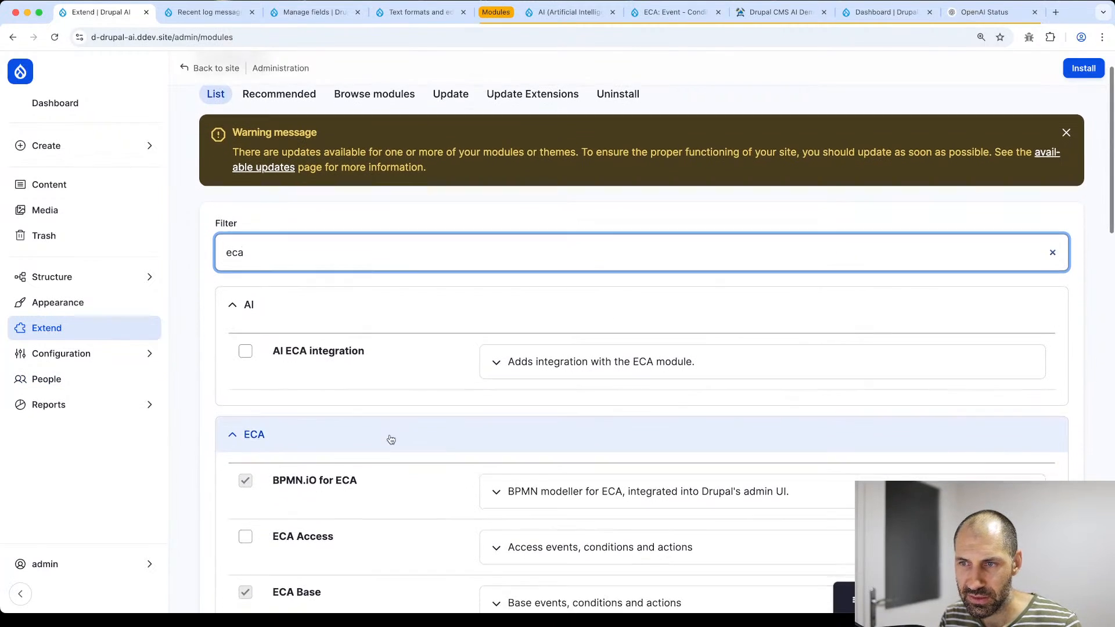
# - Install the AI ECA integration module and dismiss the warning and error messages
pyautogui.click(299, 353)
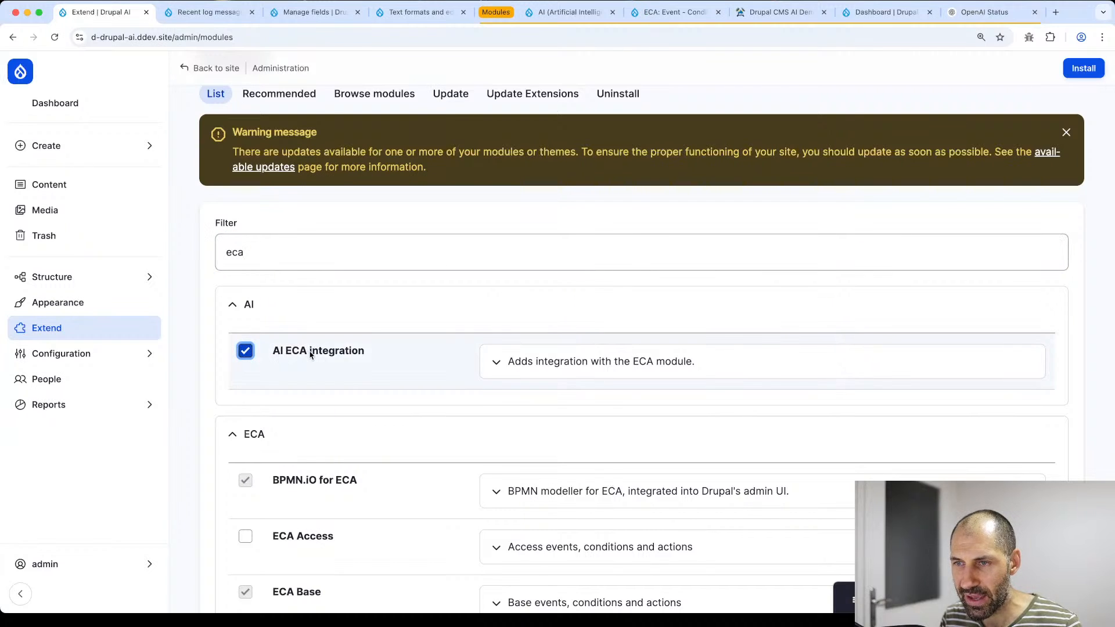
pyautogui.click(1068, 73)
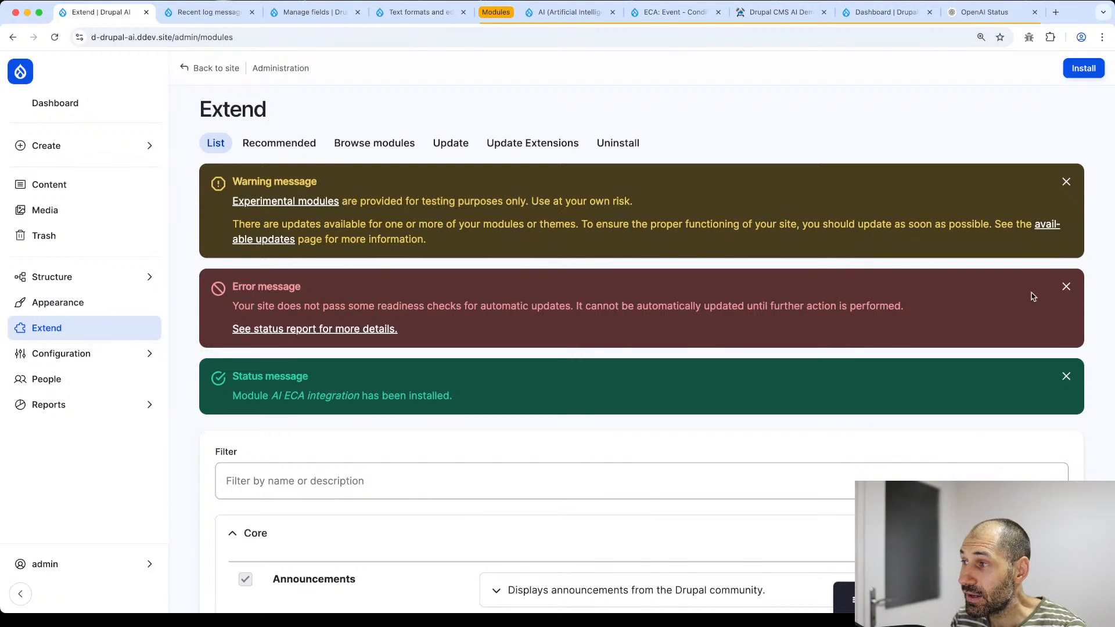
pyautogui.click(1066, 287)
pyautogui.click(1067, 182)
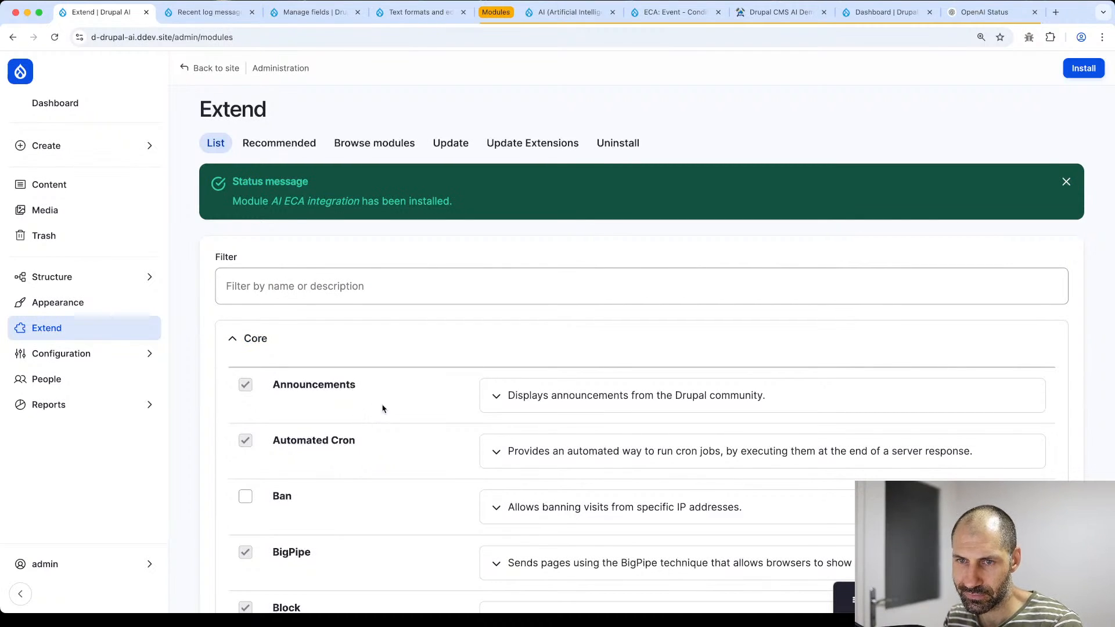
# - Edit 'How to use Views' from Content and select its existing Social summary text
pyautogui.moveTo(89, 405)
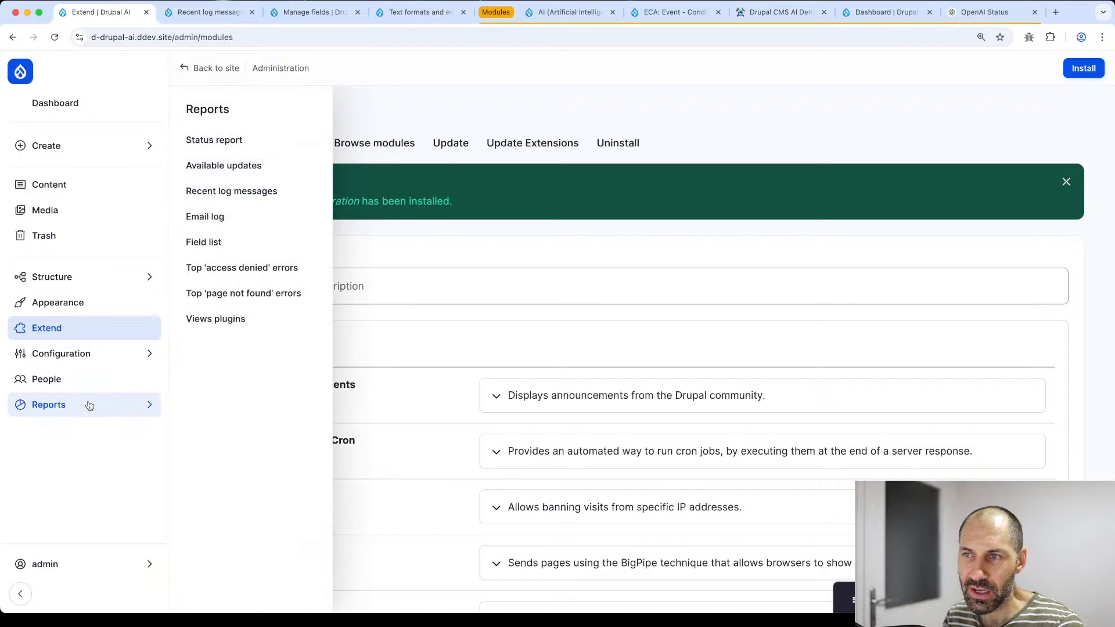
pyautogui.click(84, 189)
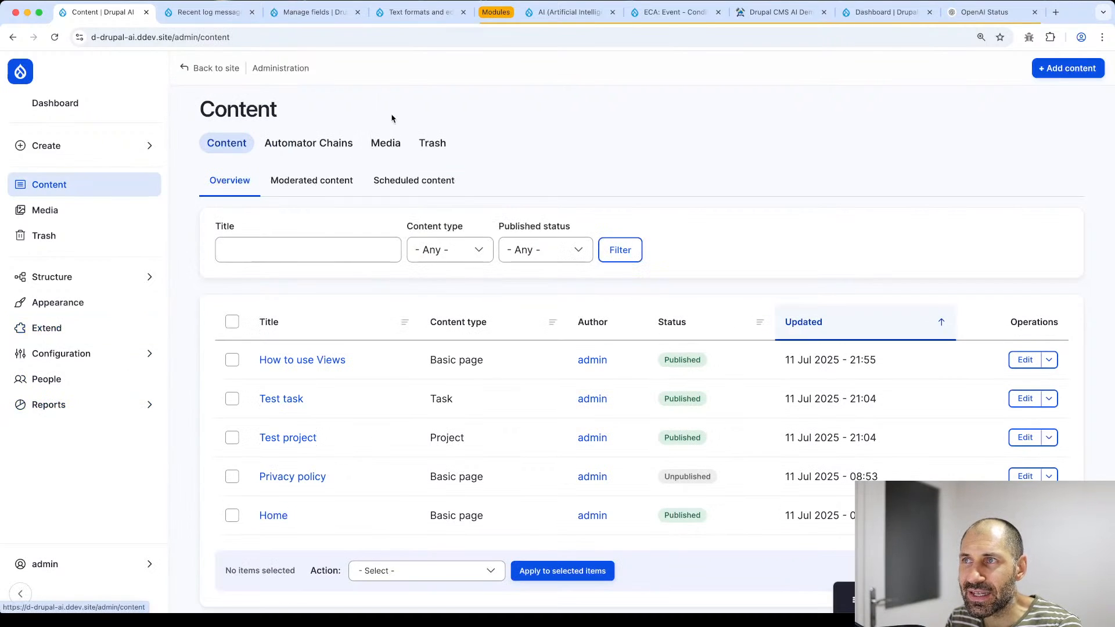
pyautogui.click(496, 11)
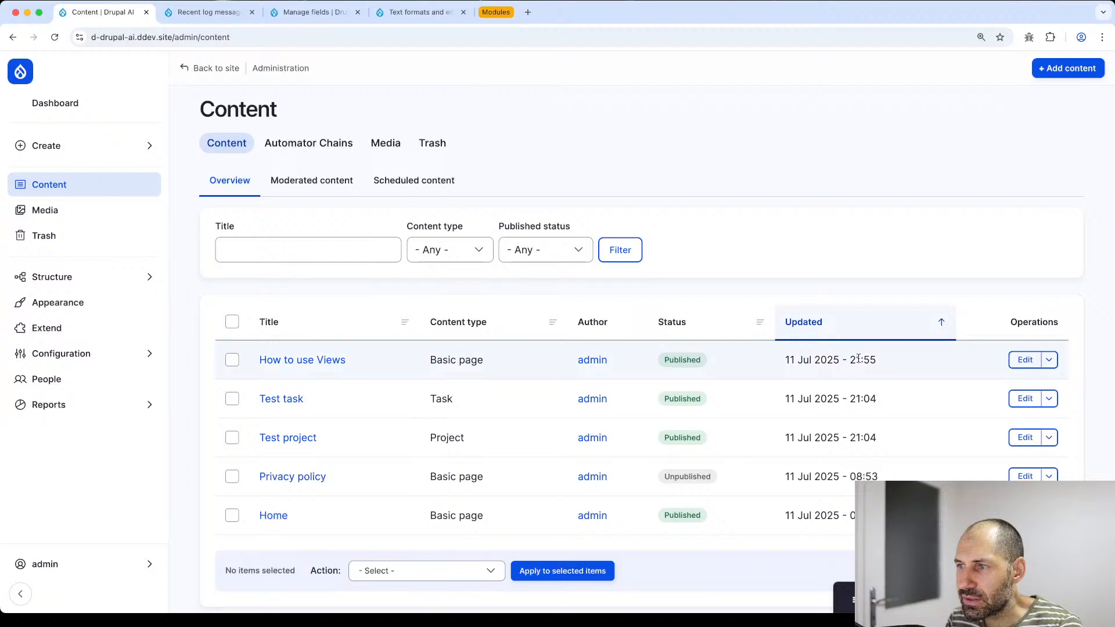
pyautogui.click(1024, 360)
pyautogui.scroll(-3, 458, 361)
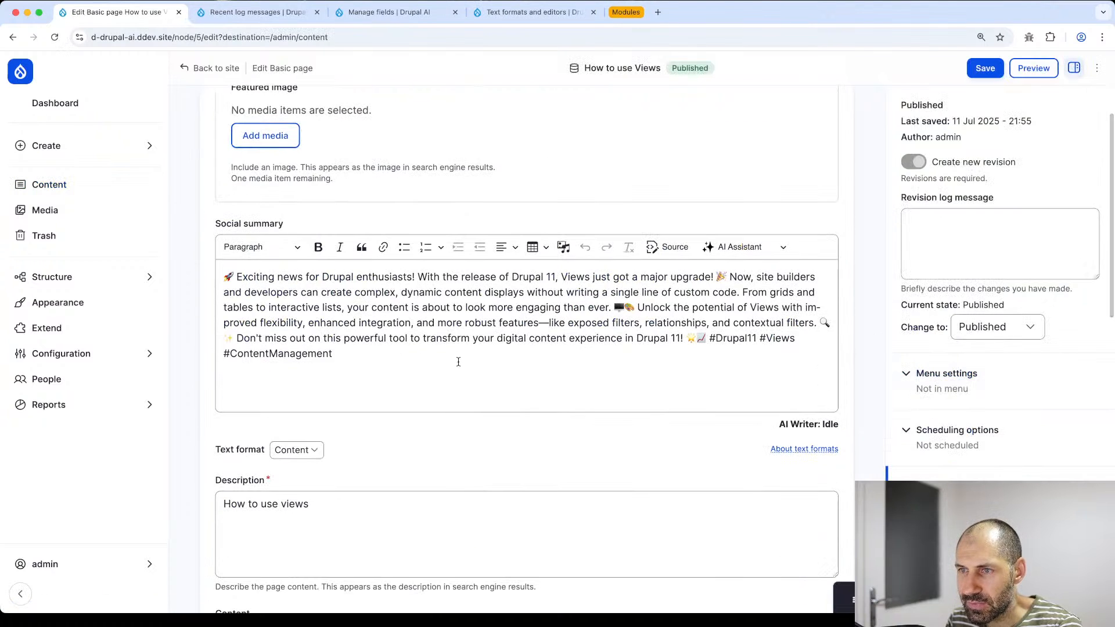
pyautogui.moveTo(458, 362); pyautogui.dragTo(210, 283)
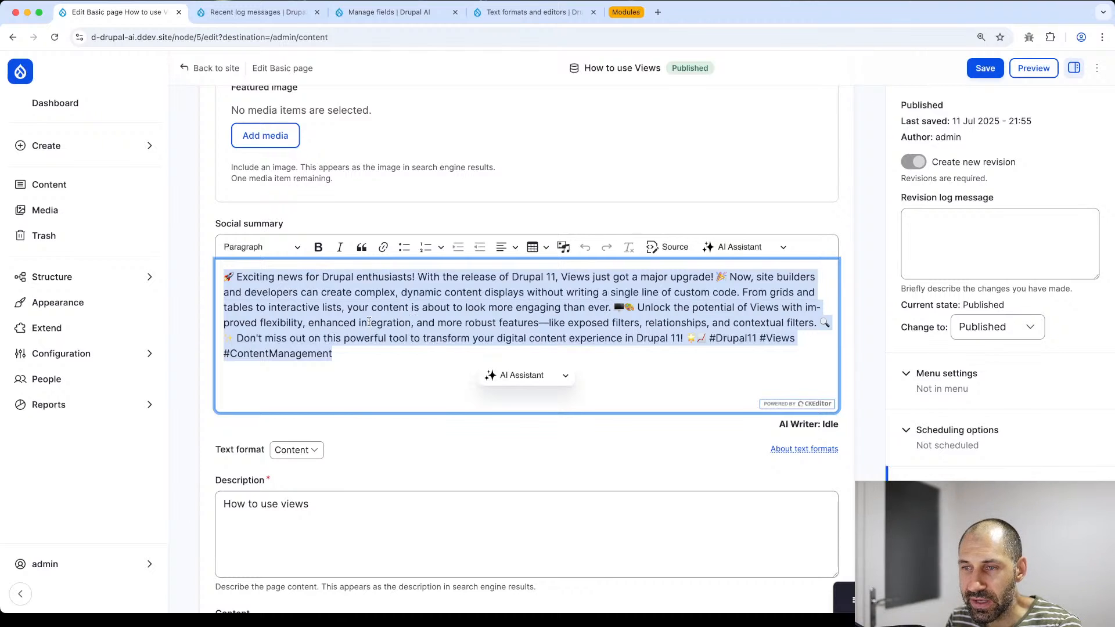
pyautogui.click(119, 278)
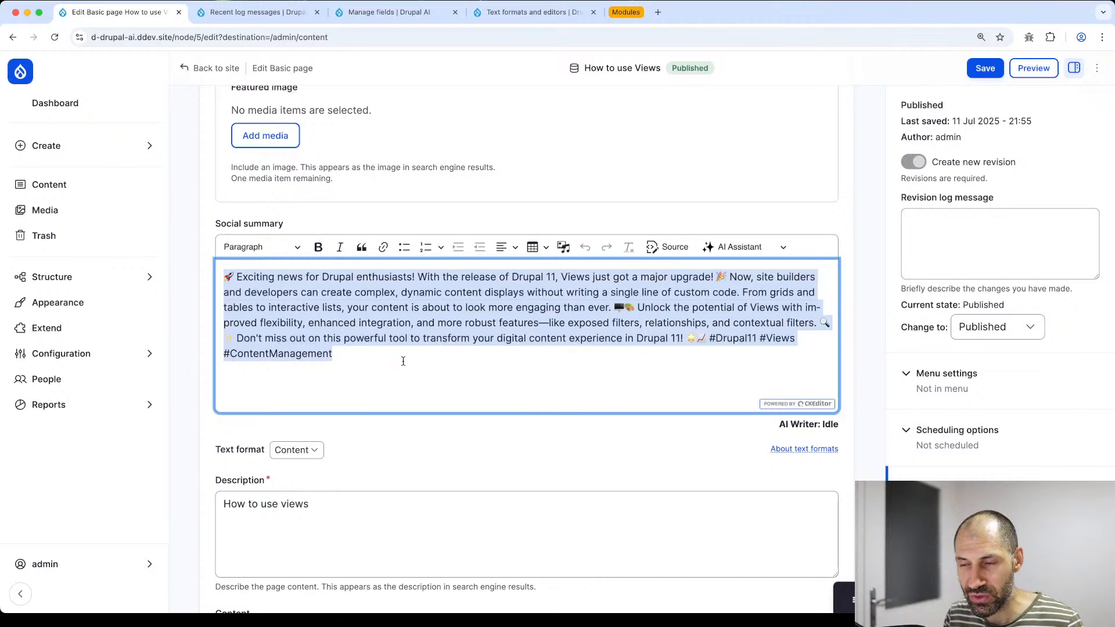
# - Switch off Enable AI Automator on the Basic page's Social summary field and save the settings
pyautogui.click(87, 277)
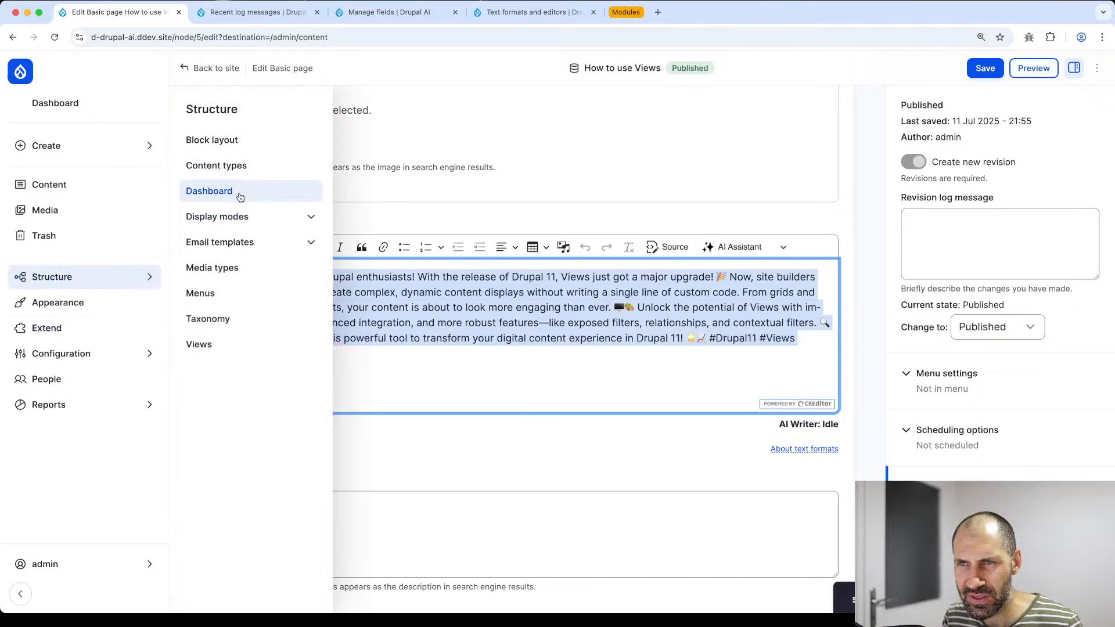
pyautogui.keyDown('super'); pyautogui.click(241, 168); pyautogui.keyUp('super')
pyautogui.click(264, 12)
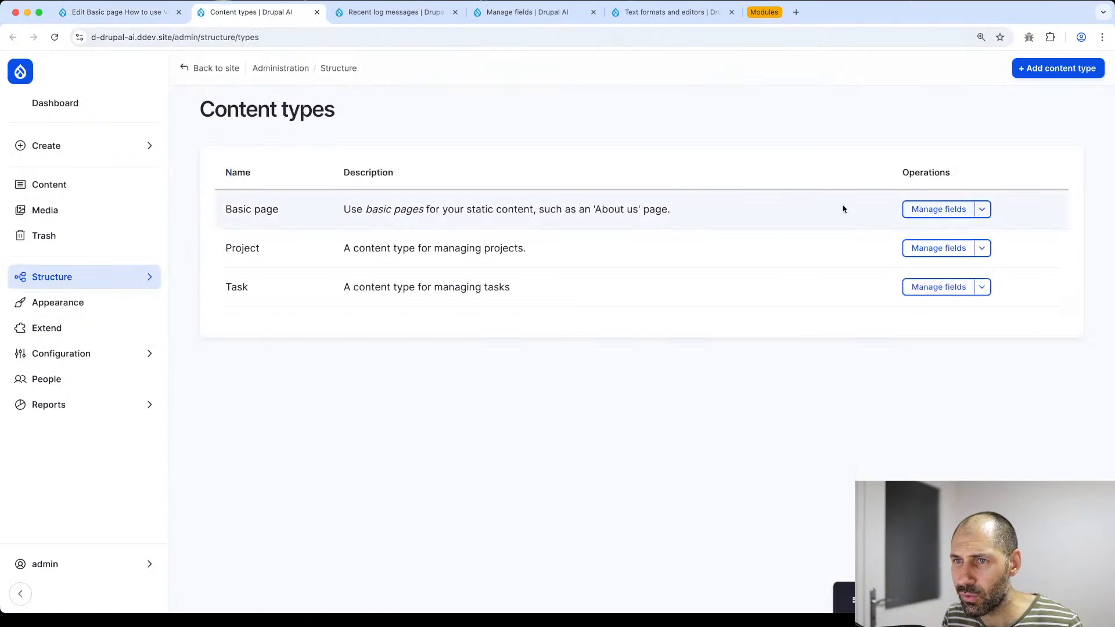
pyautogui.click(924, 210)
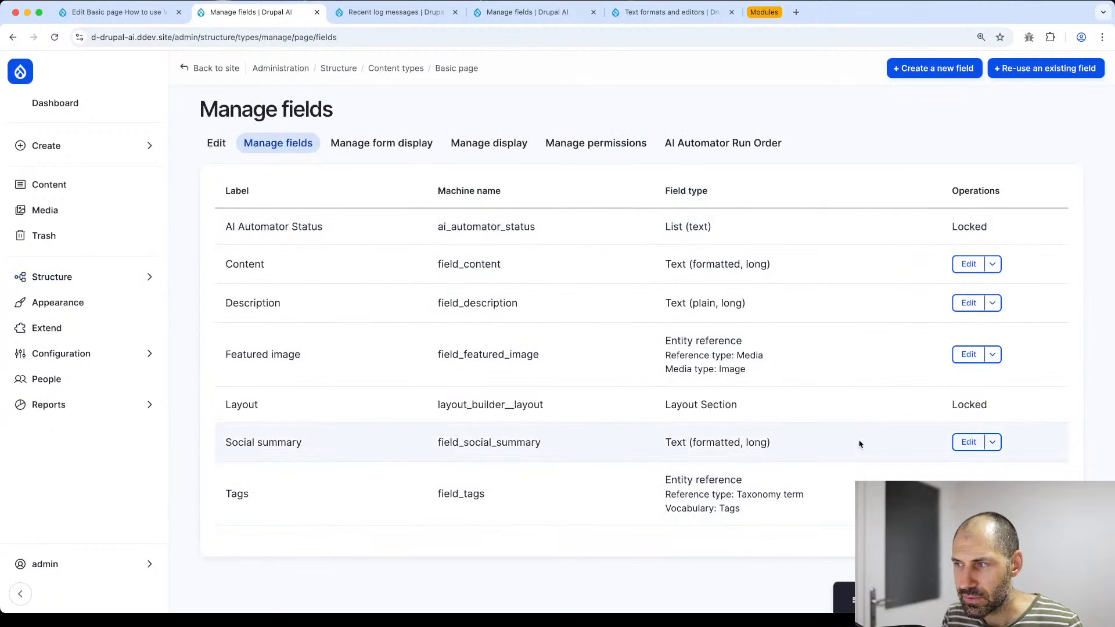
pyautogui.click(969, 442)
pyautogui.scroll(-5, 319, 348)
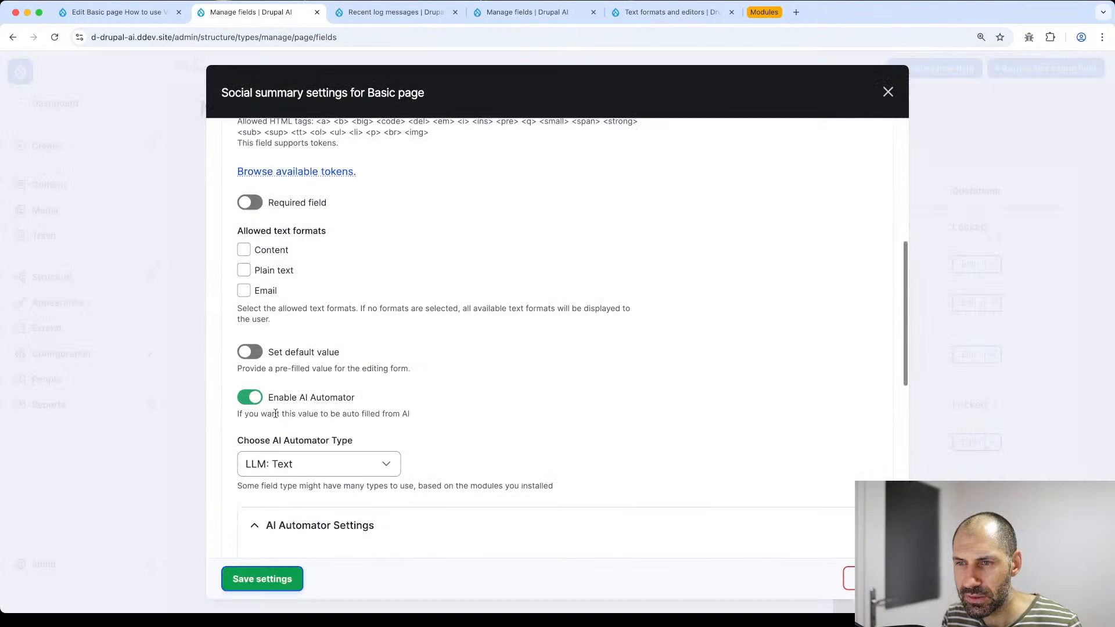
pyautogui.click(250, 397)
pyautogui.click(267, 579)
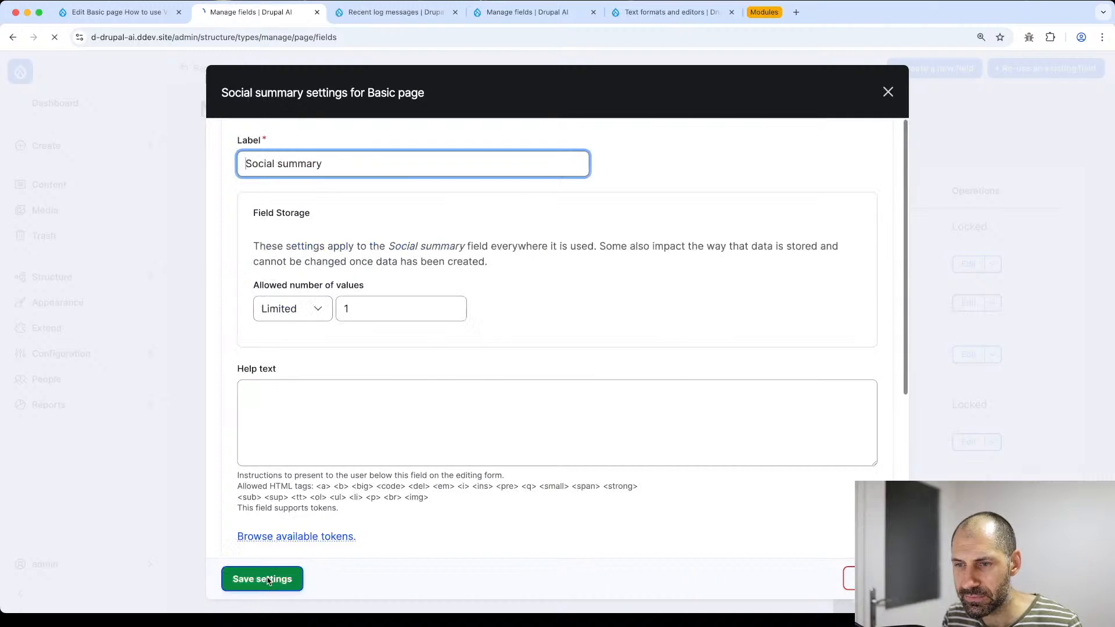
pyautogui.moveTo(90, 361)
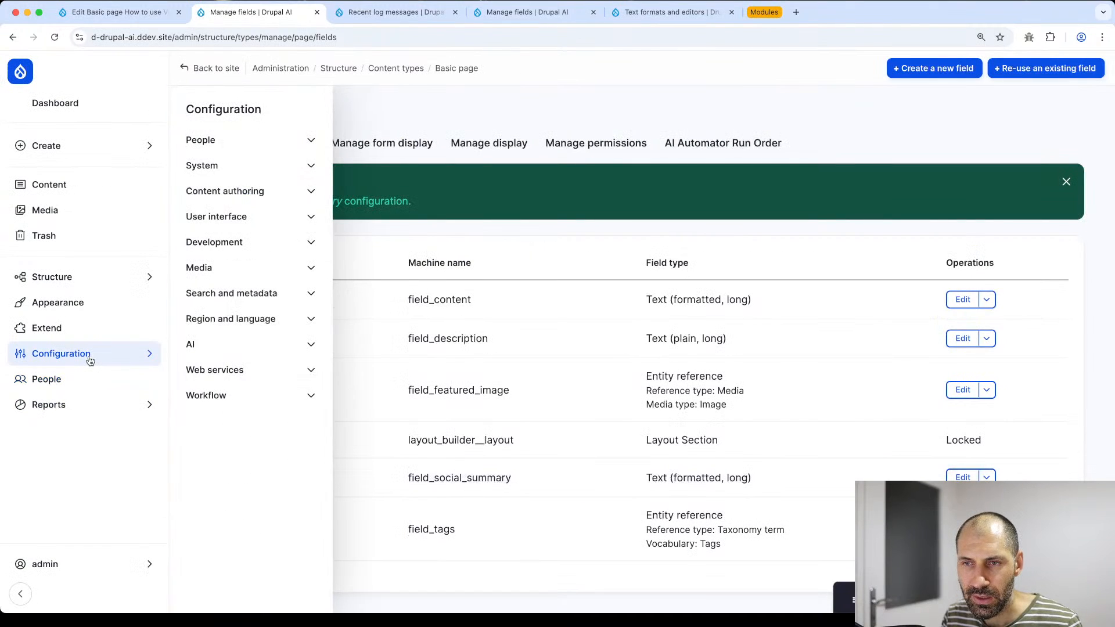
pyautogui.click(206, 395)
# - Create a new ECA model from the ECA models overview and save it empty
pyautogui.click(267, 418)
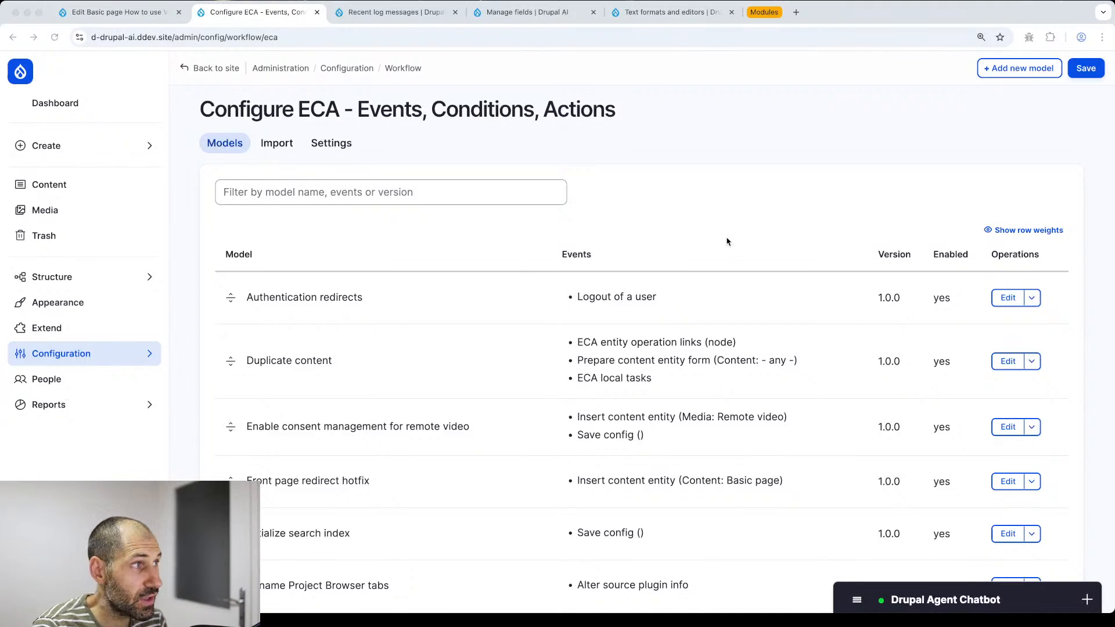
pyautogui.click(953, 146)
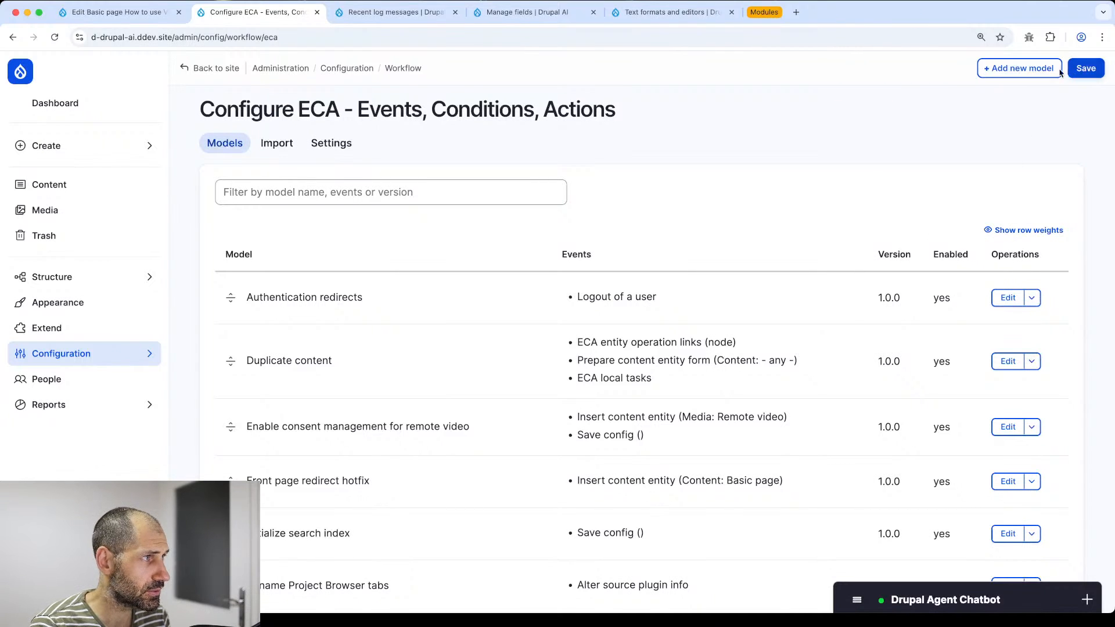
pyautogui.click(1037, 69)
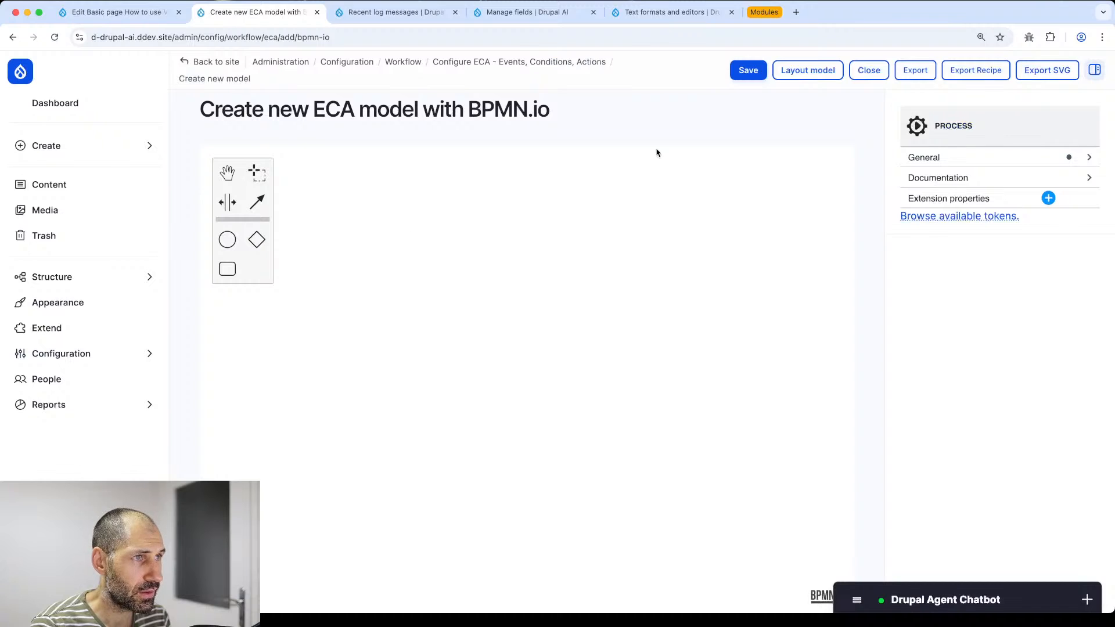
pyautogui.click(748, 70)
# - Enter 'Generate social summary' as the model's process name
pyautogui.click(937, 161)
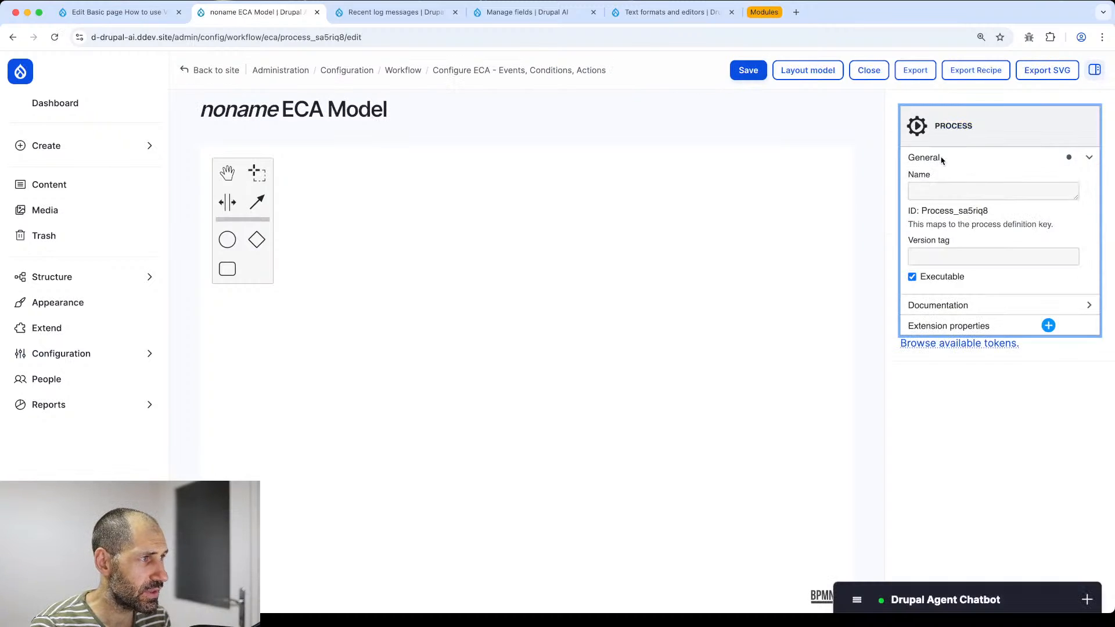
pyautogui.click(944, 190)
pyautogui.write('Gener')
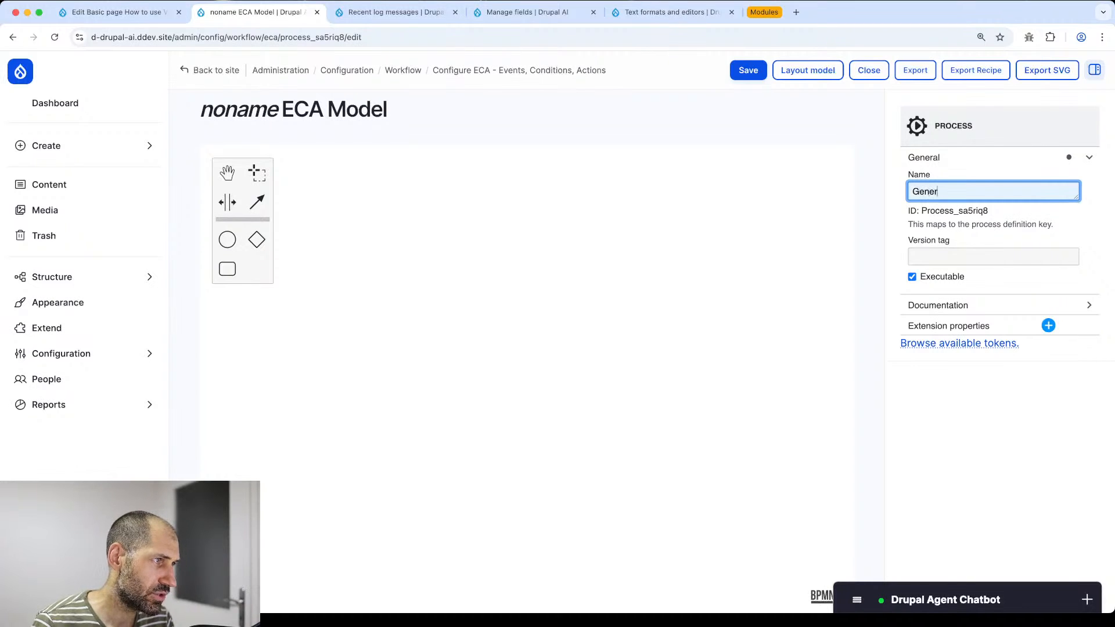
pyautogui.write('ate social summary')
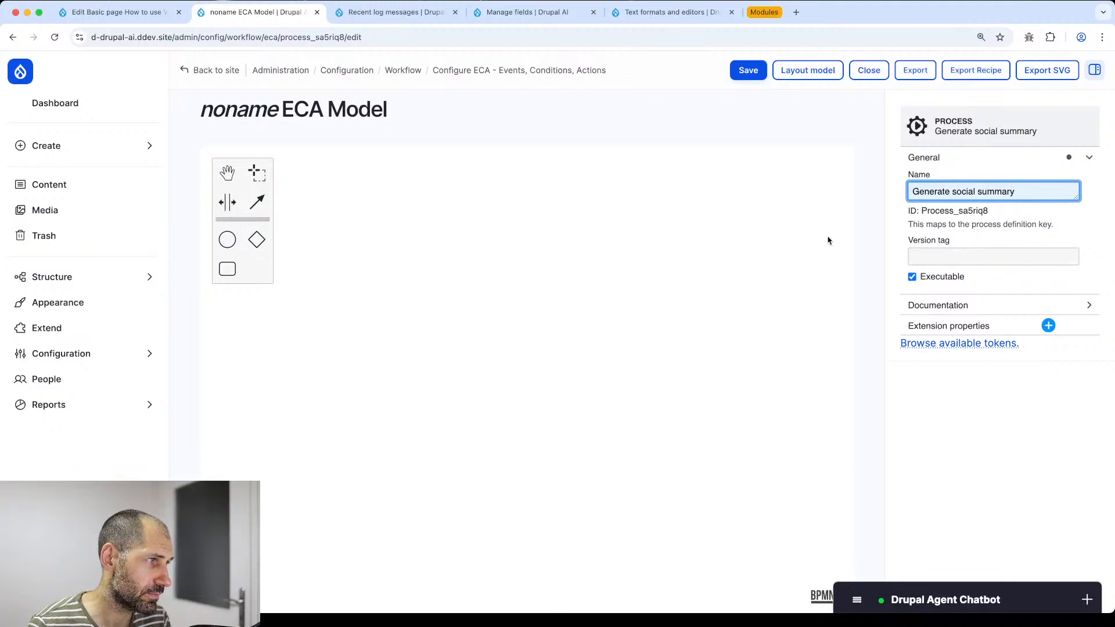
pyautogui.click(706, 298)
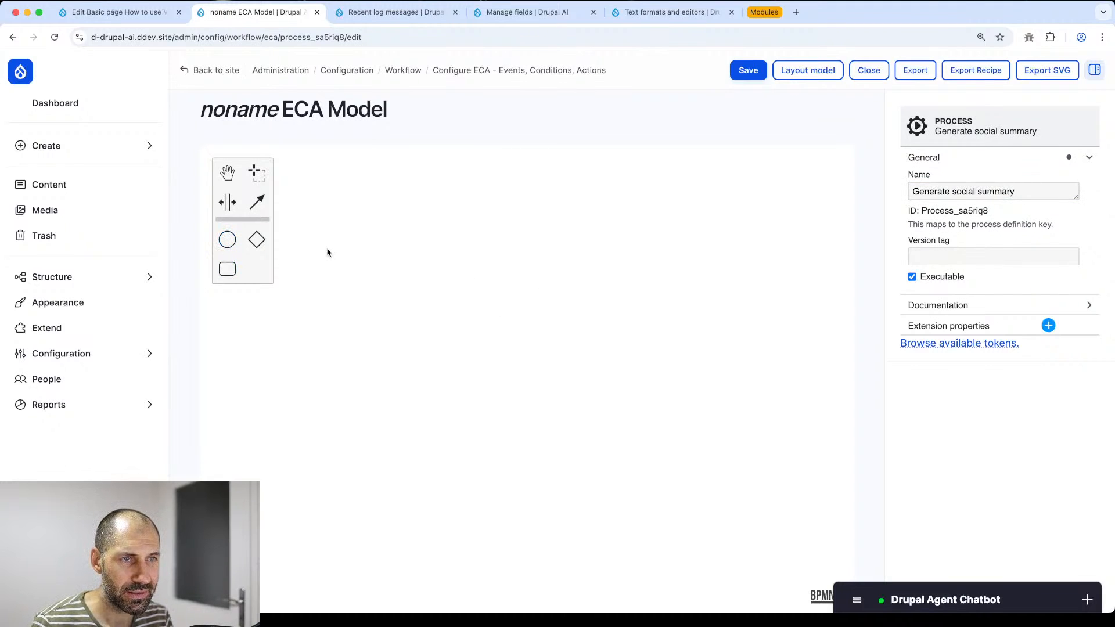
# - Place a start event on the canvas and name it 'Pre save entity'
pyautogui.click(228, 240)
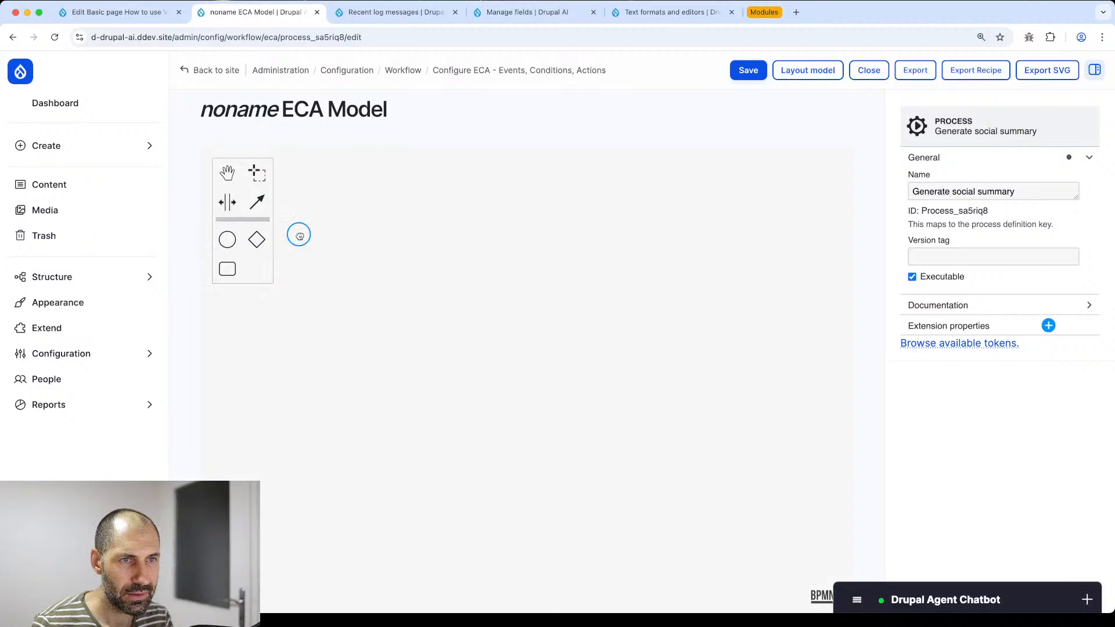
pyautogui.click(318, 250)
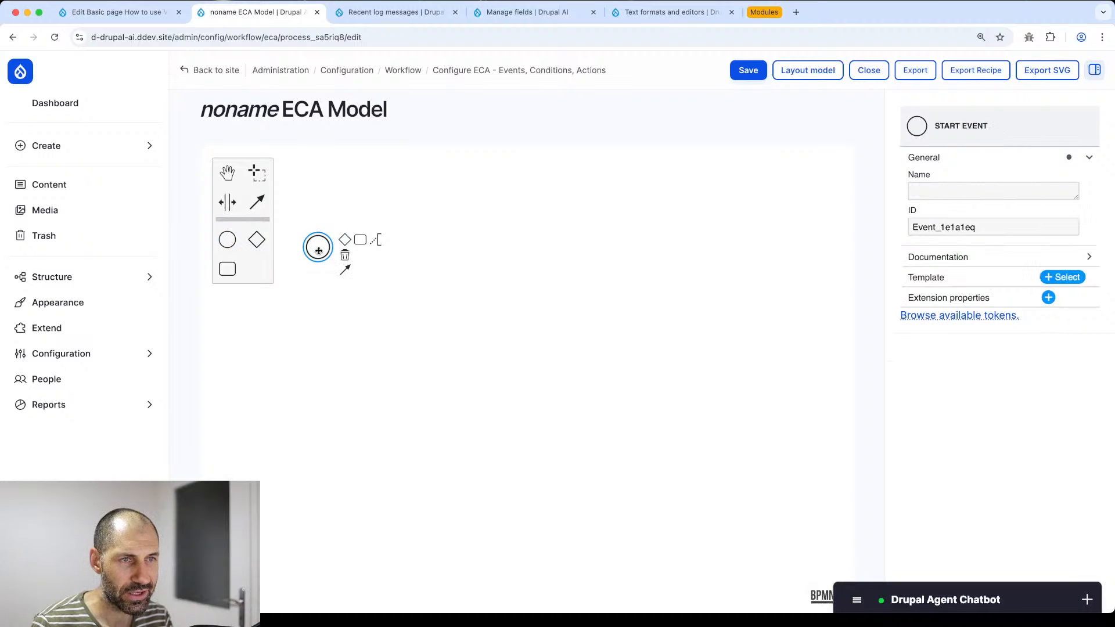
pyautogui.click(963, 190)
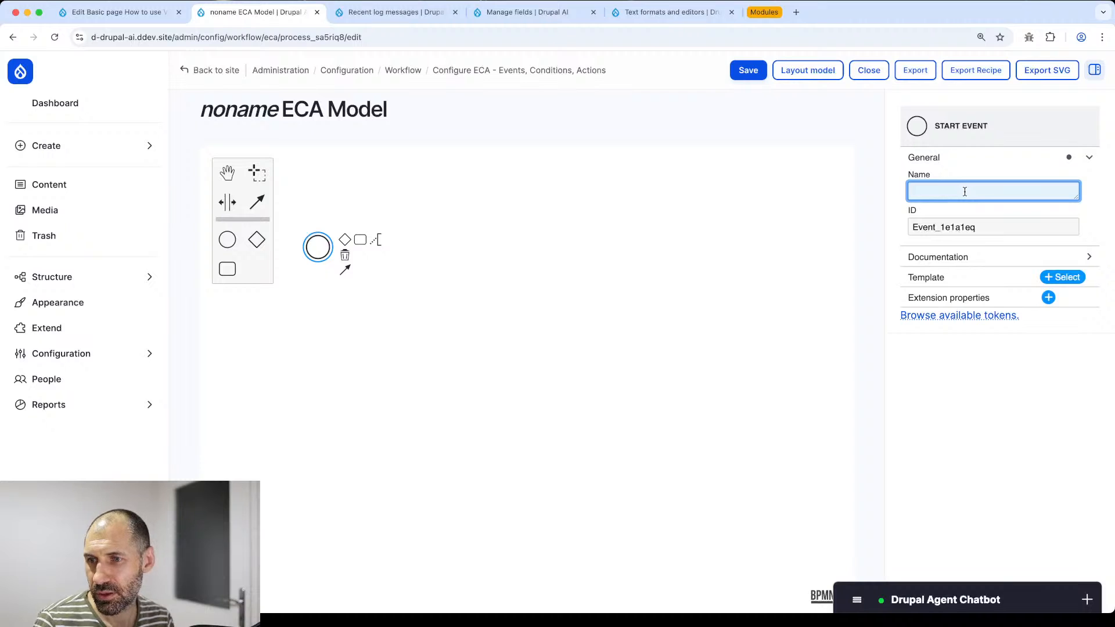
pyautogui.press('super+Tab')
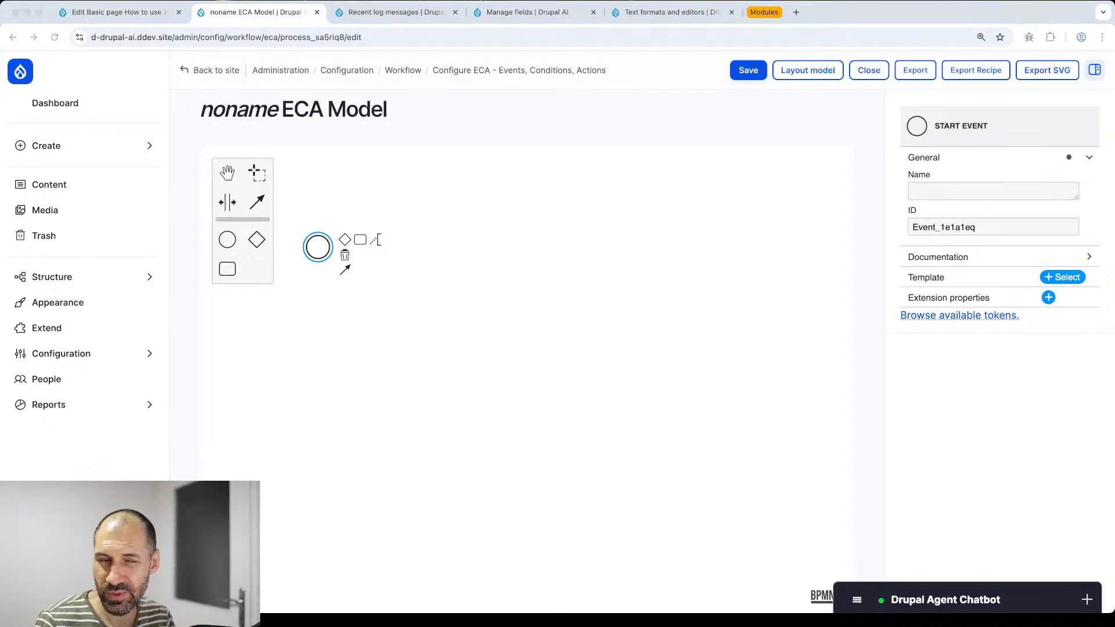
pyautogui.click(1019, 191)
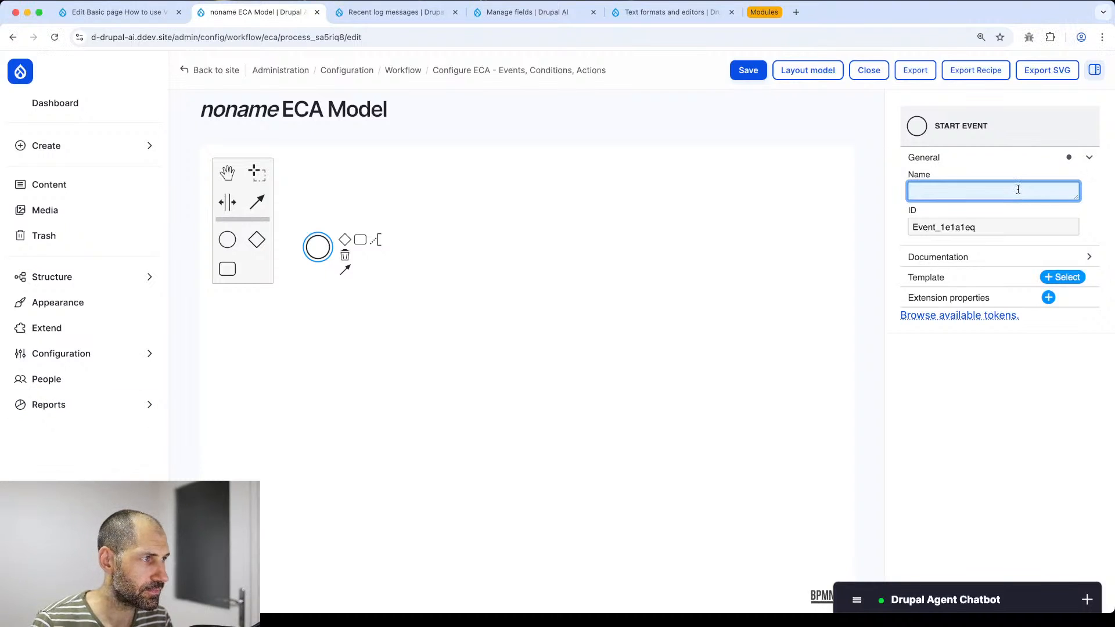
pyautogui.write('Pre ')
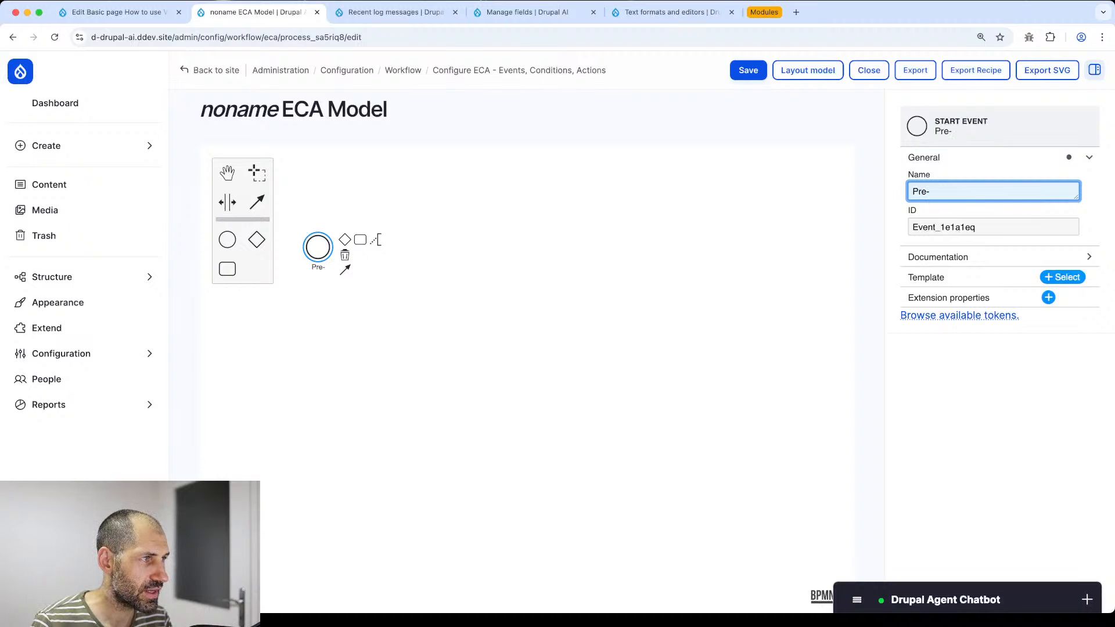
pyautogui.write('save entity')
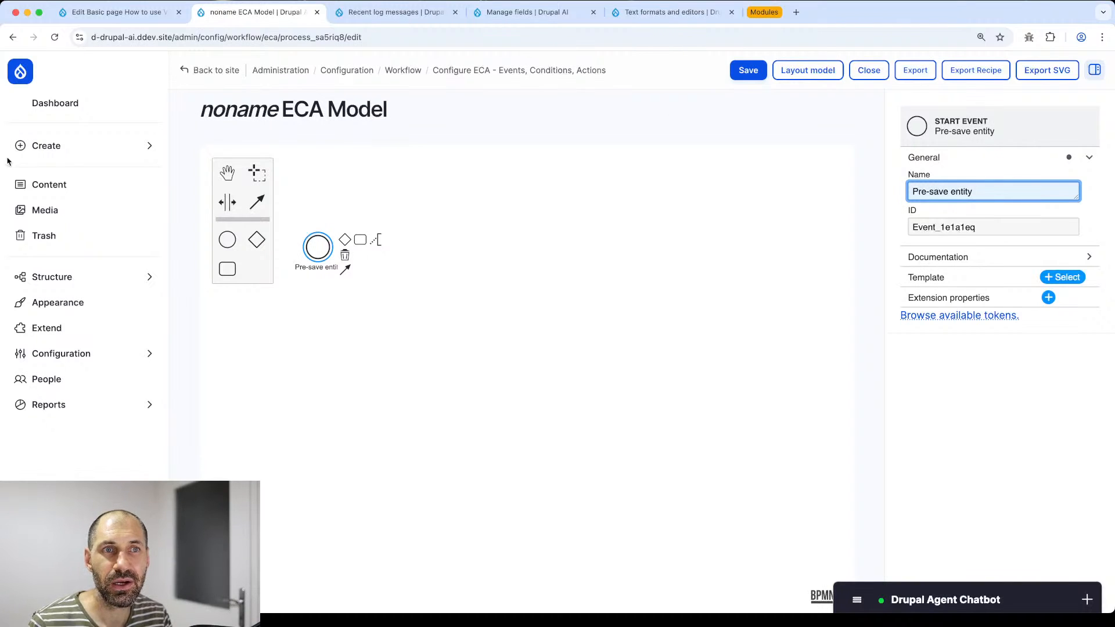
pyautogui.press('super+Tab')
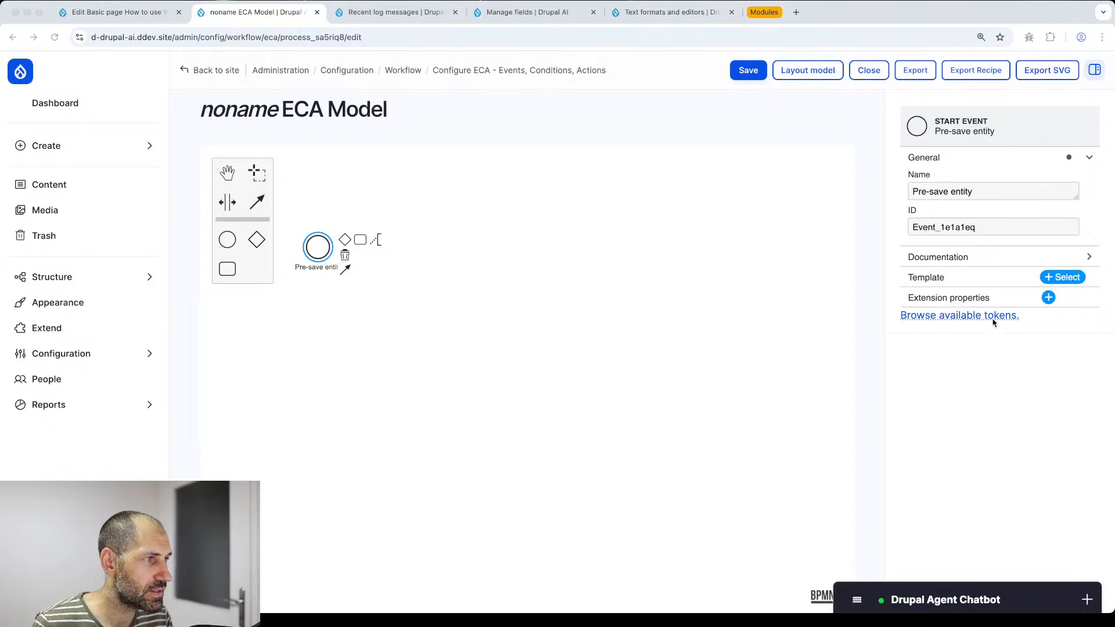
# - Apply the Presave content entity template, limited to Content: Basic page
pyautogui.click(1063, 277)
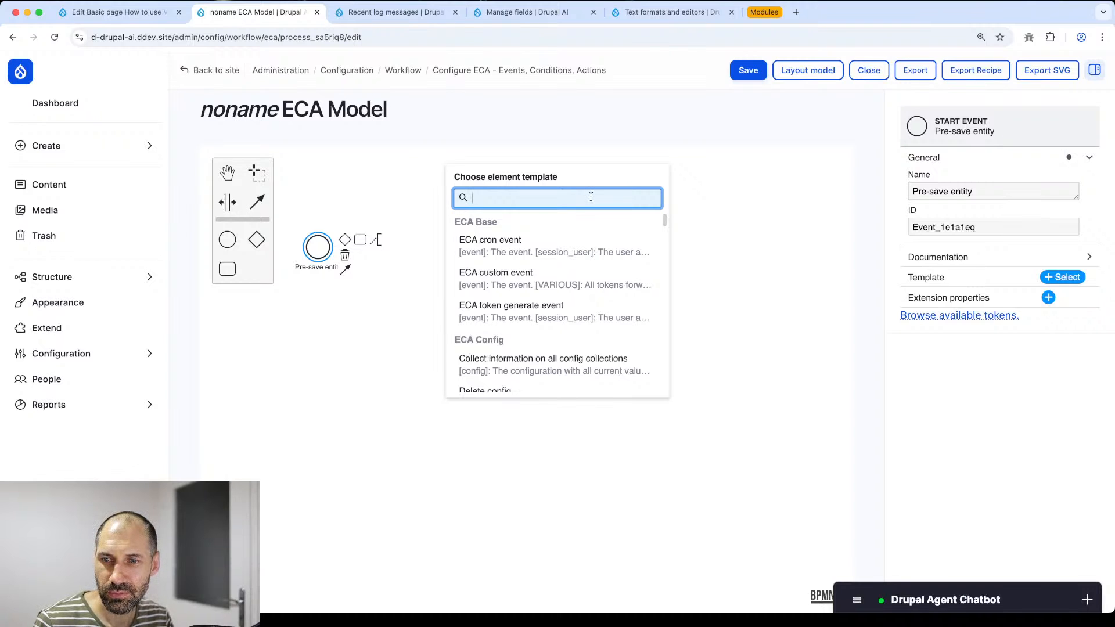
pyautogui.write('pre')
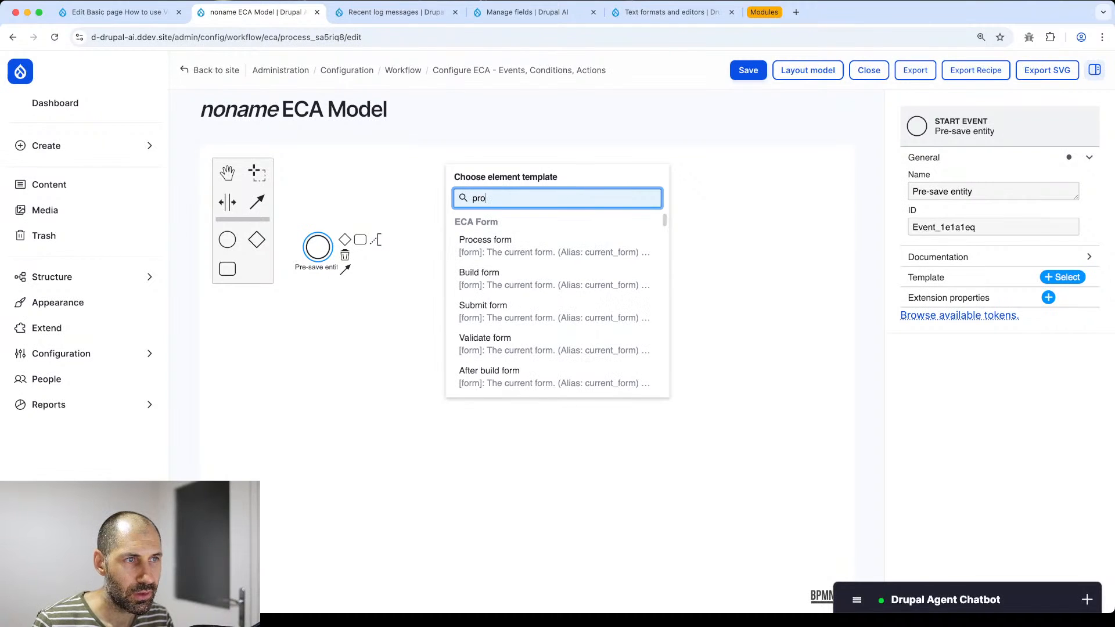
pyautogui.write('save')
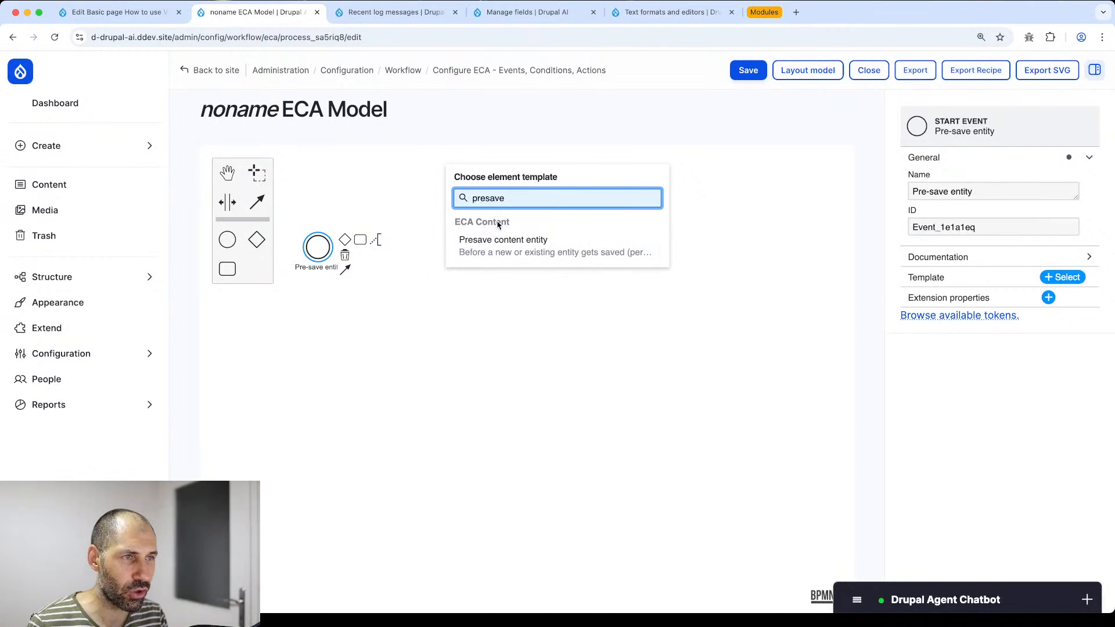
pyautogui.click(500, 248)
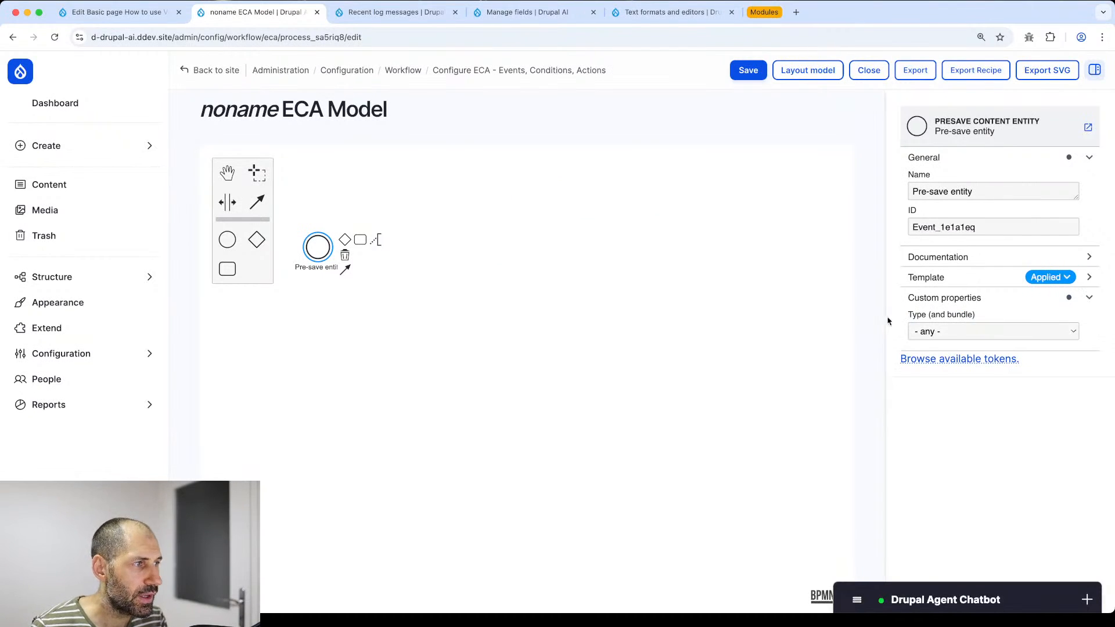
pyautogui.click(950, 332)
pyautogui.scroll(-5, 950, 334)
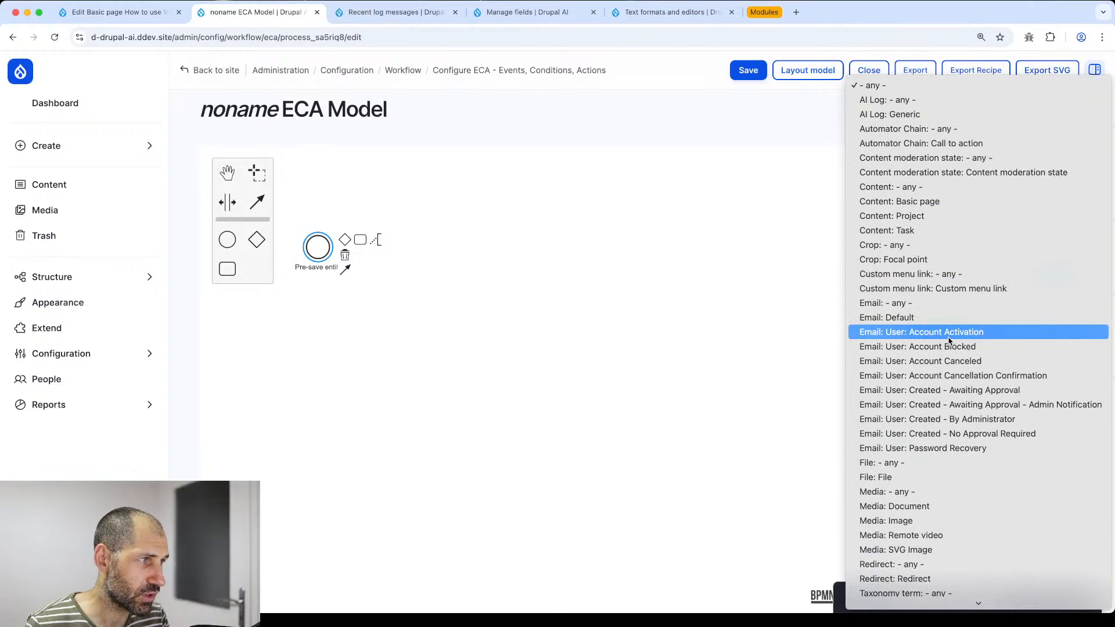
pyautogui.click(934, 202)
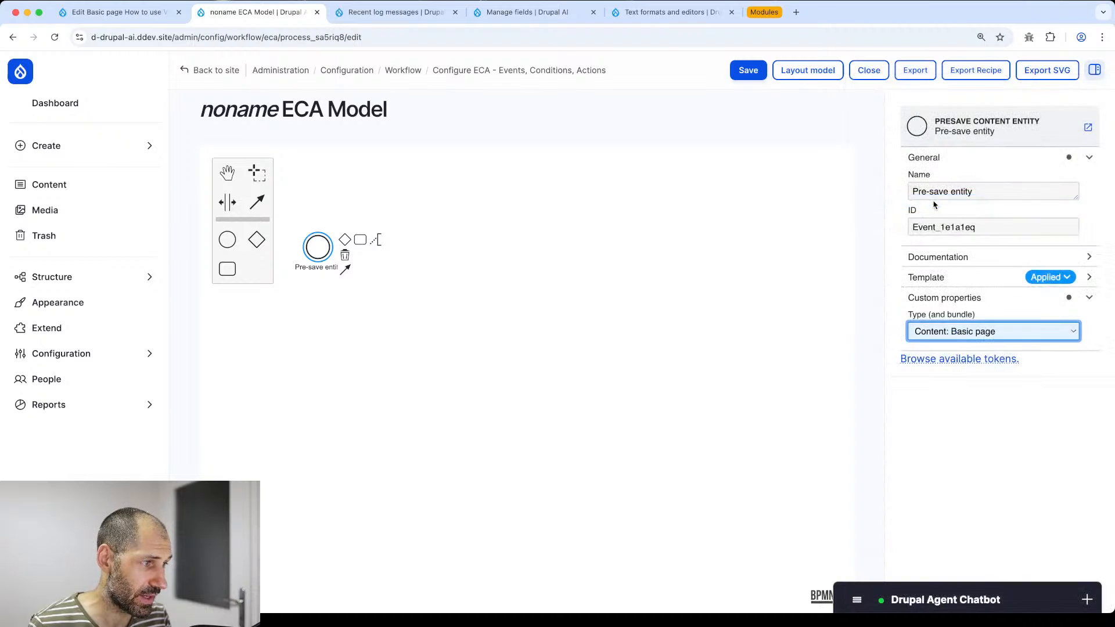
# - Append a task after the start event and lengthen the connection between them
pyautogui.click(362, 241)
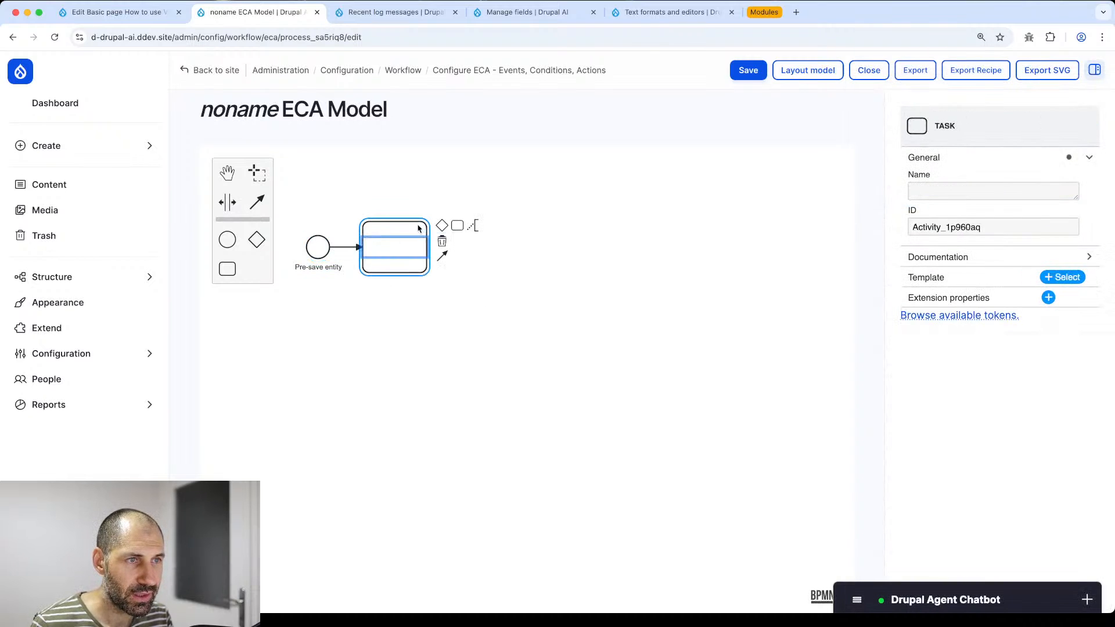
pyautogui.doubleClick(423, 249)
pyautogui.click(457, 293)
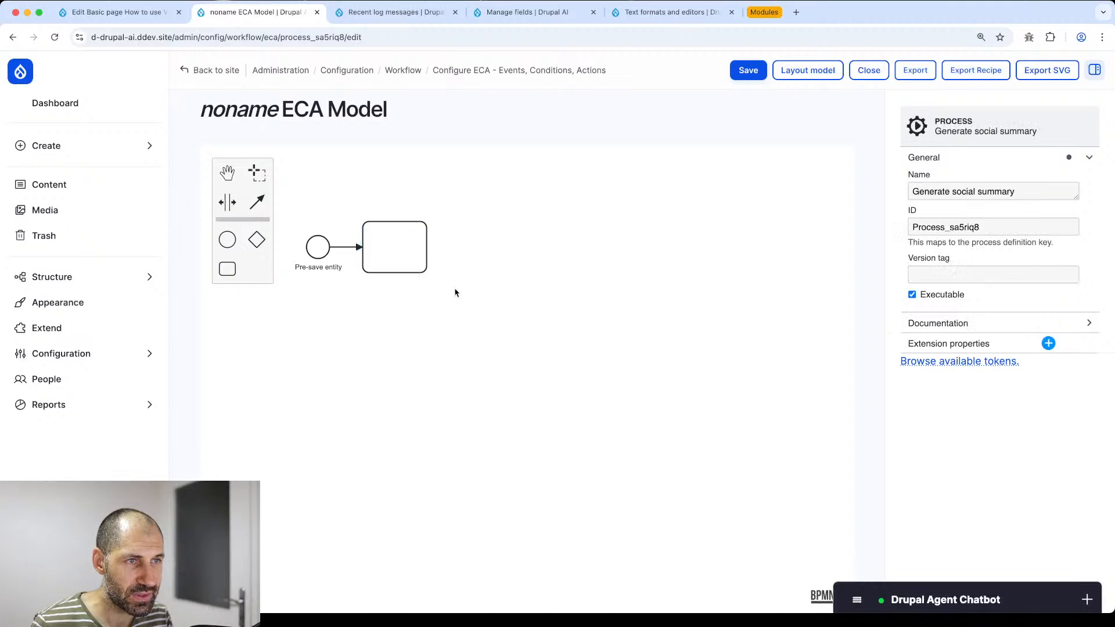
pyautogui.moveTo(399, 269); pyautogui.dragTo(482, 275)
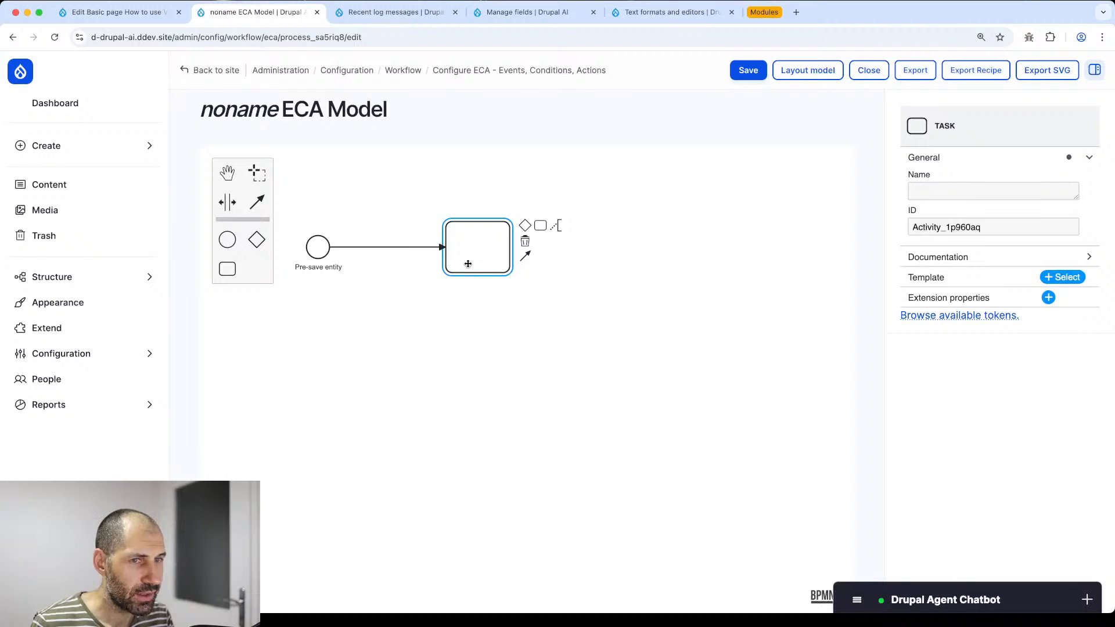
pyautogui.click(377, 247)
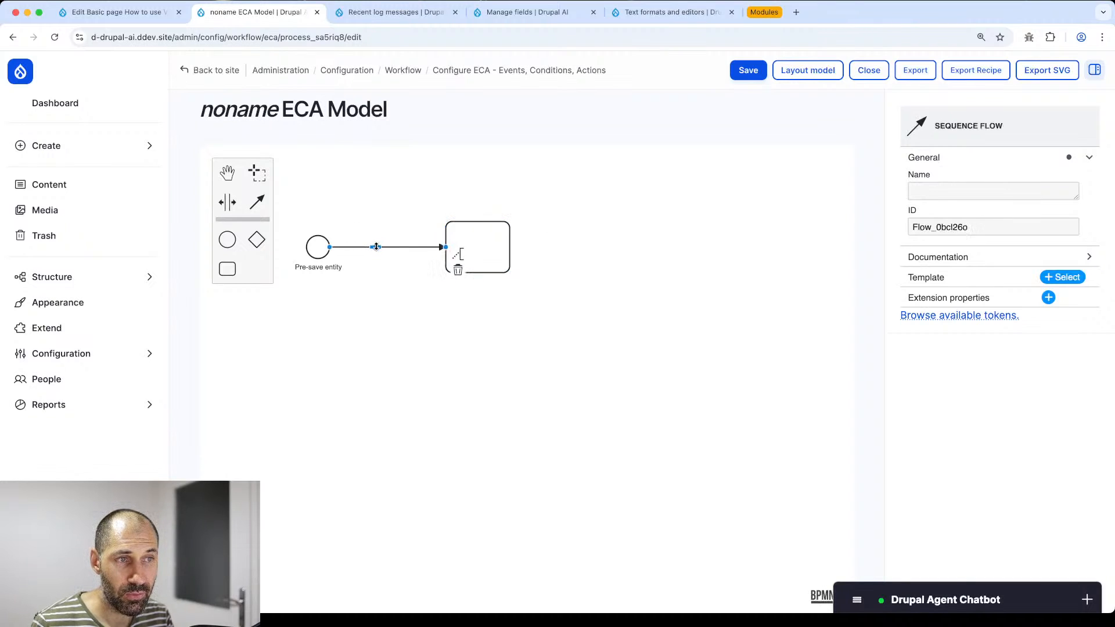
# - Name the connection 'Check field' and give it the field-is-empty condition template
pyautogui.click(934, 195)
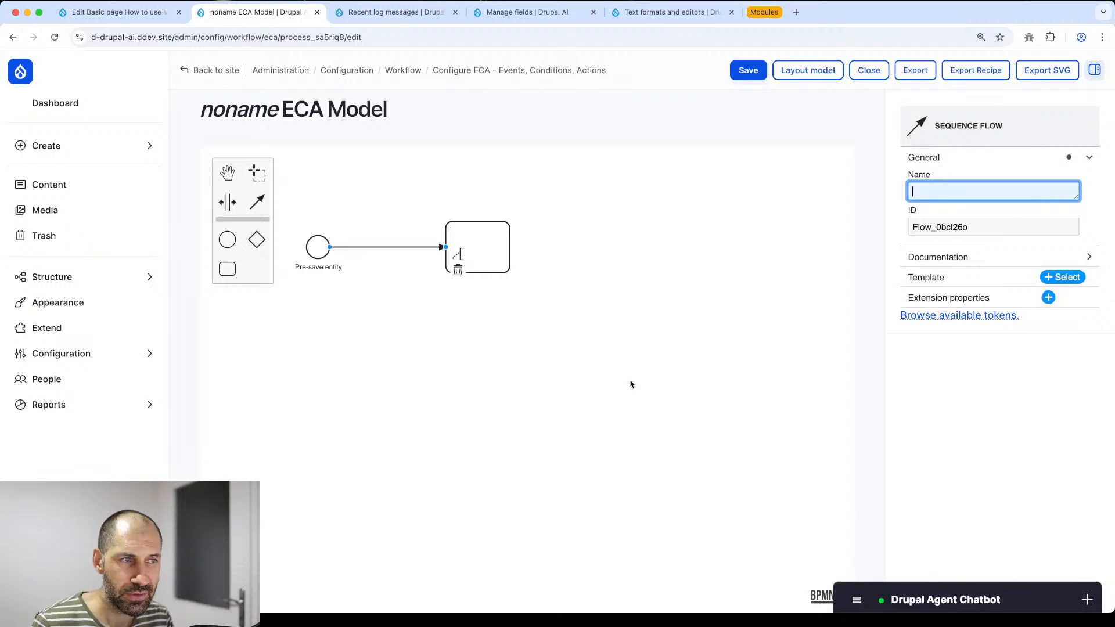
pyautogui.write('Check field')
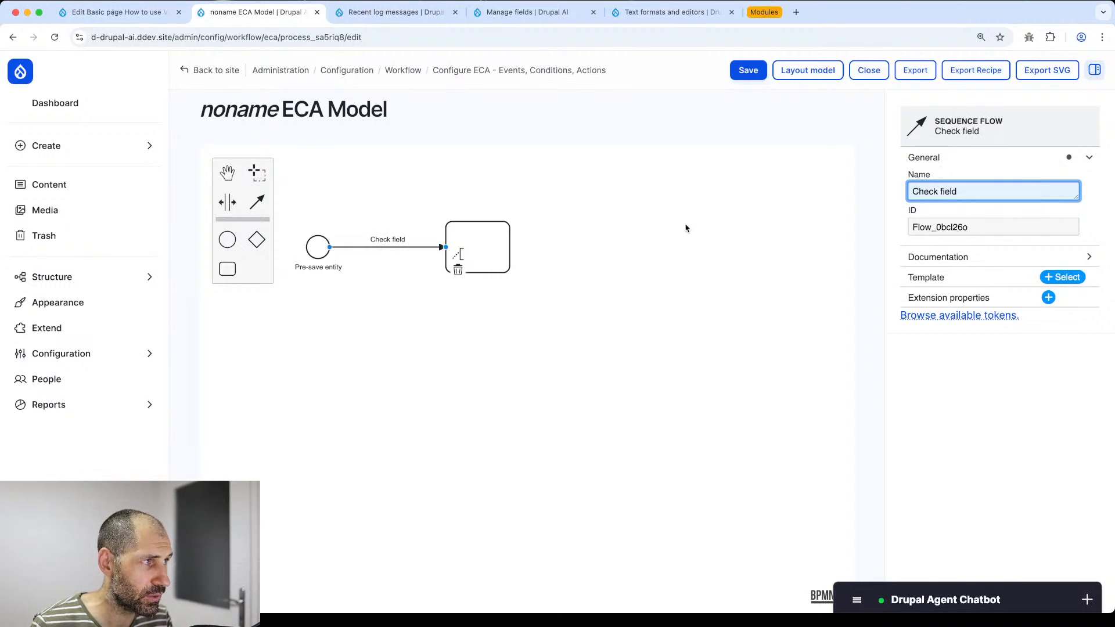
pyautogui.click(1072, 278)
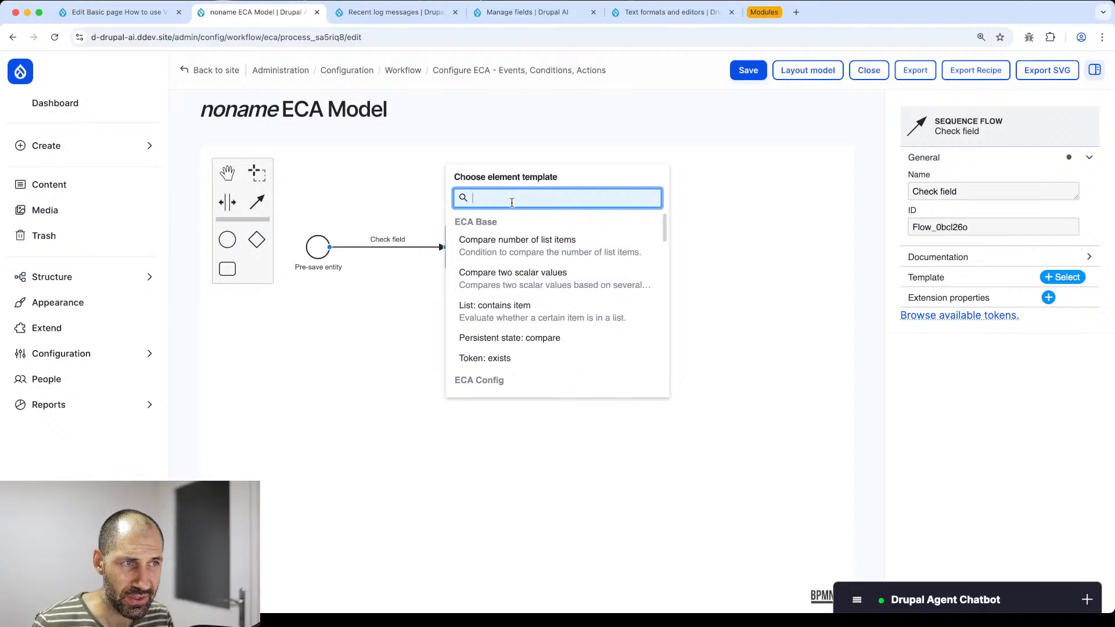
pyautogui.write('ield is')
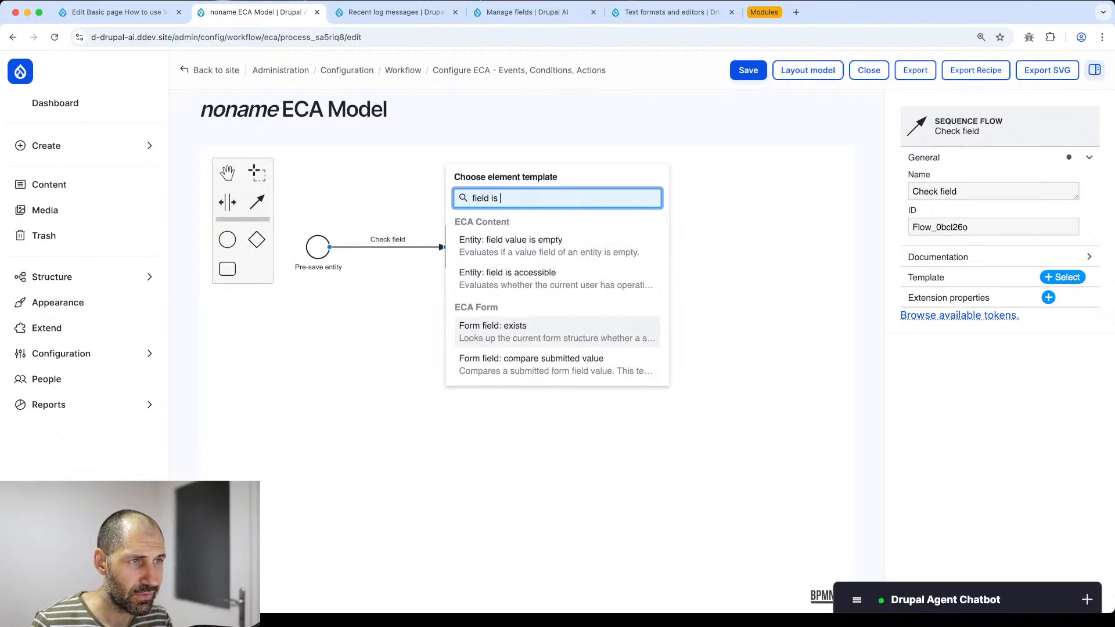
pyautogui.click(527, 254)
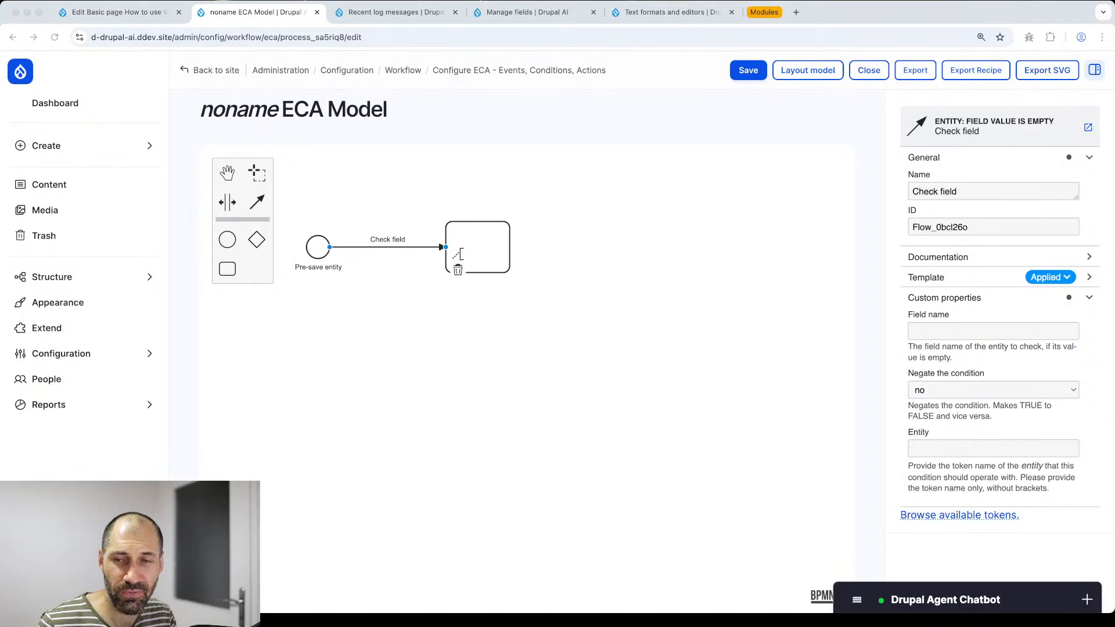
# - Set the condition to check the field_social_summary field
pyautogui.click(377, 248)
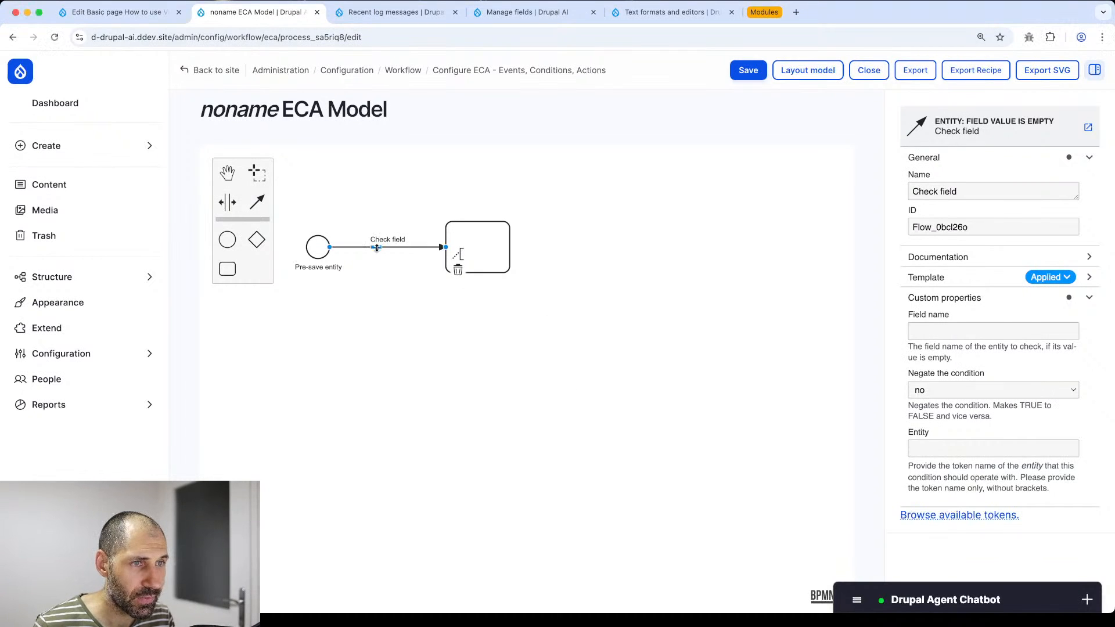
pyautogui.click(602, 243)
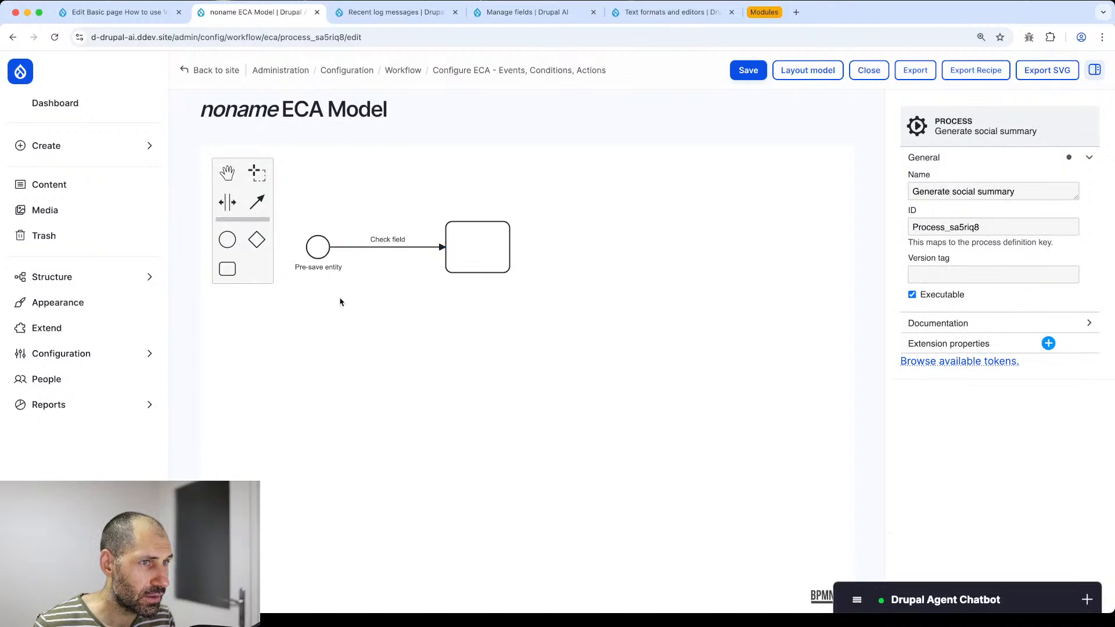
pyautogui.click(384, 247)
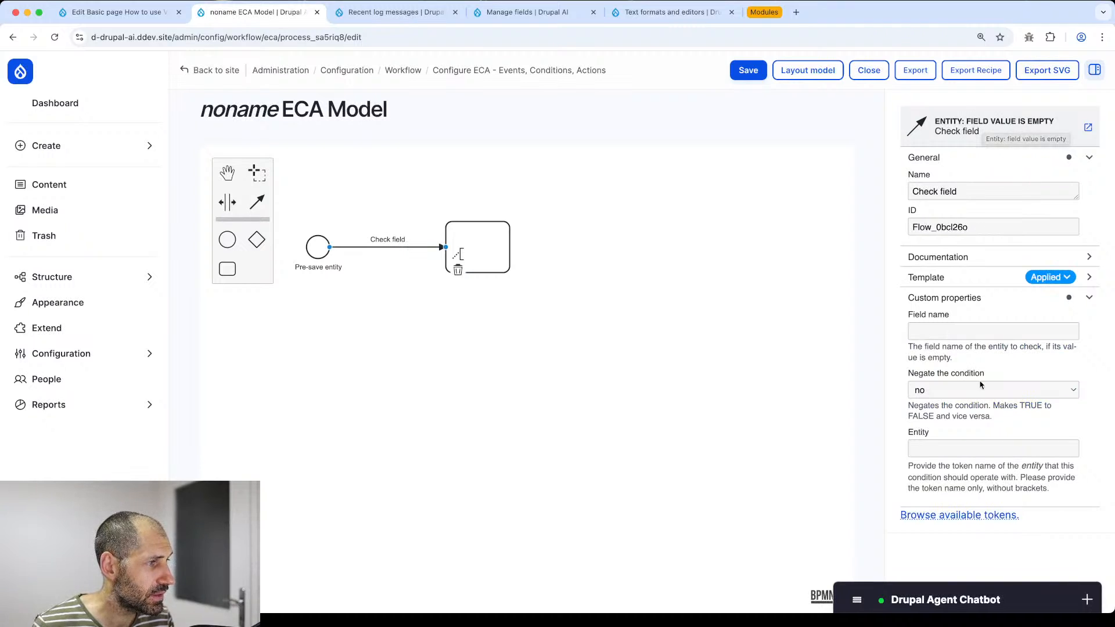
pyautogui.click(956, 330)
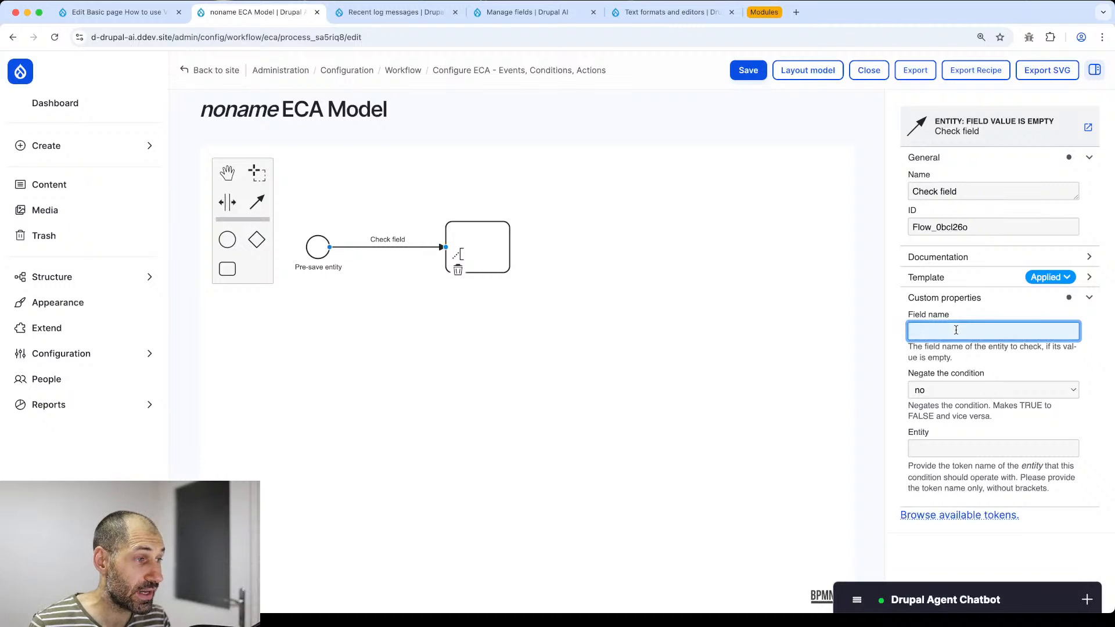
pyautogui.write('field_')
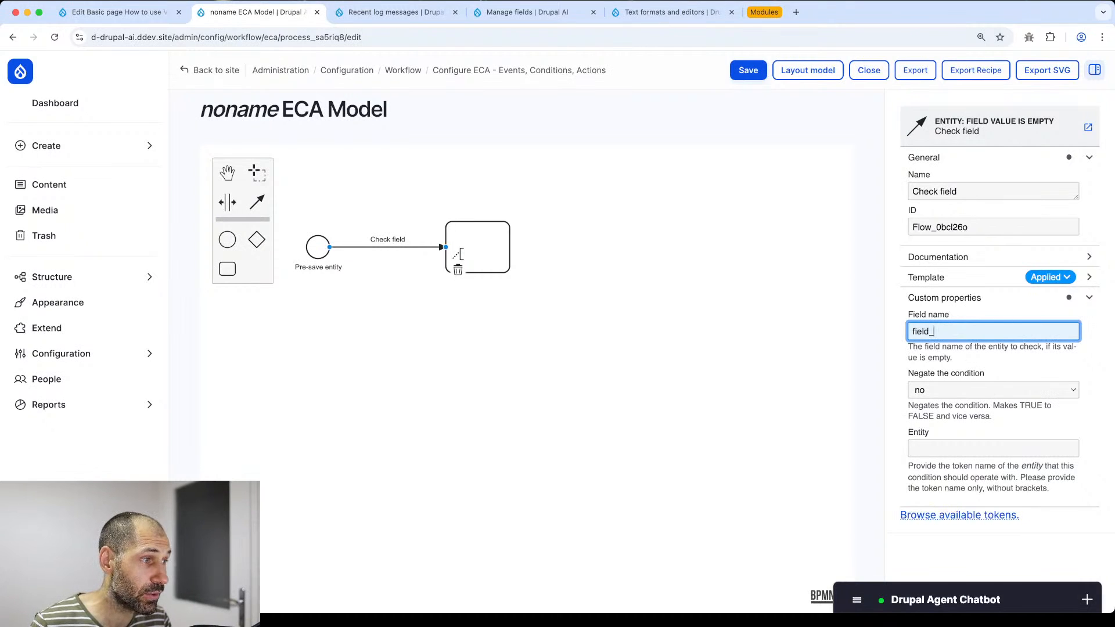
pyautogui.write('social_summary')
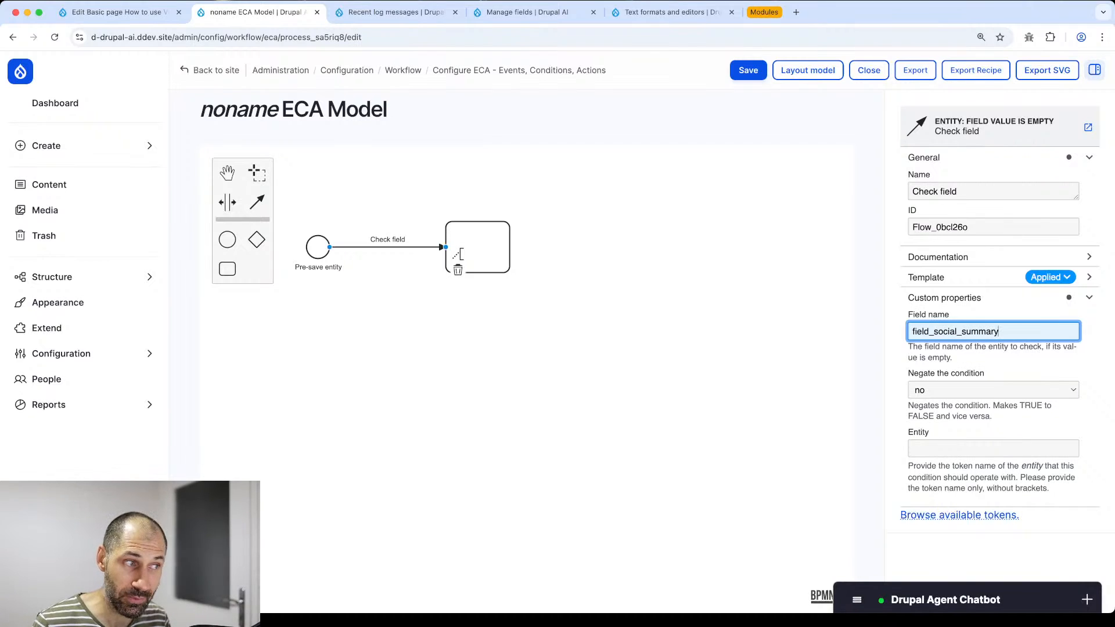
pyautogui.click(604, 281)
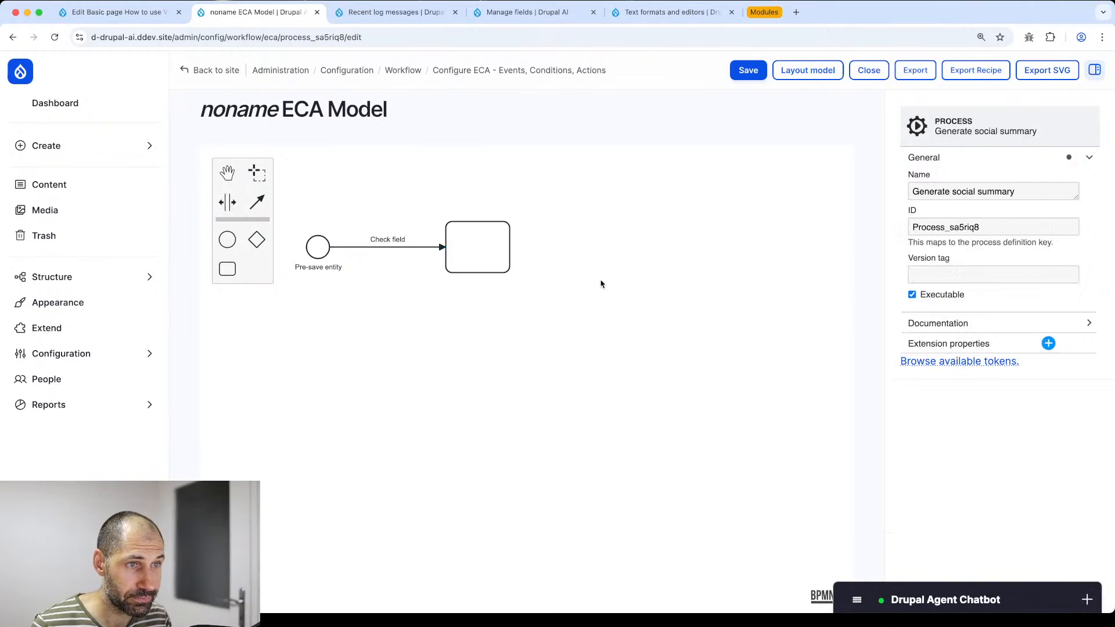
# - Give the blank task the Entity: get field value template with field name field_content
pyautogui.click(472, 242)
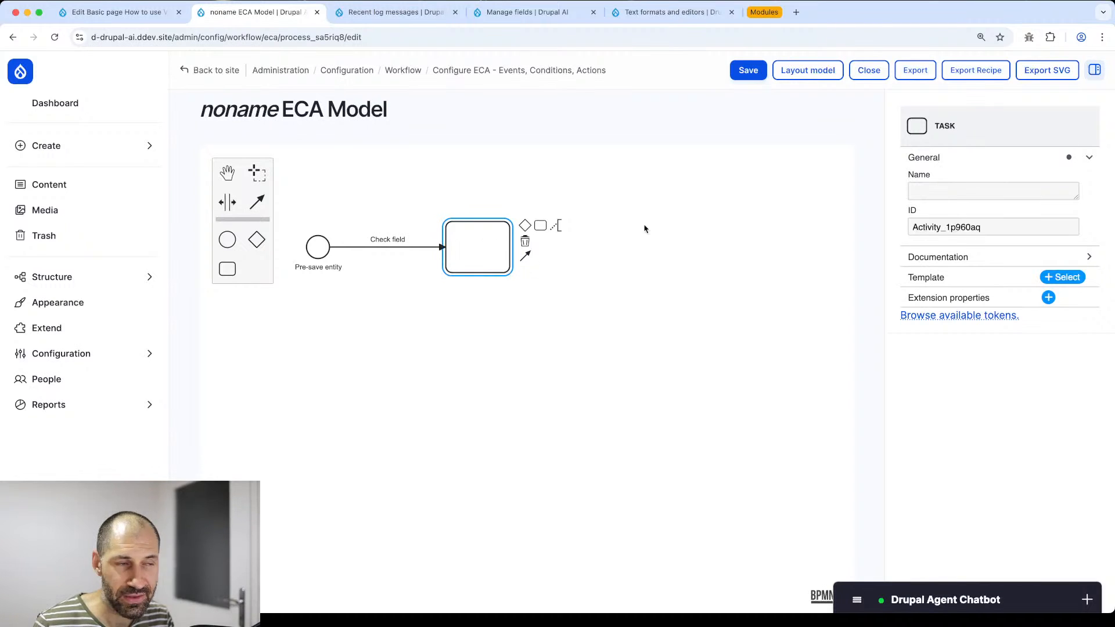
pyautogui.click(1043, 277)
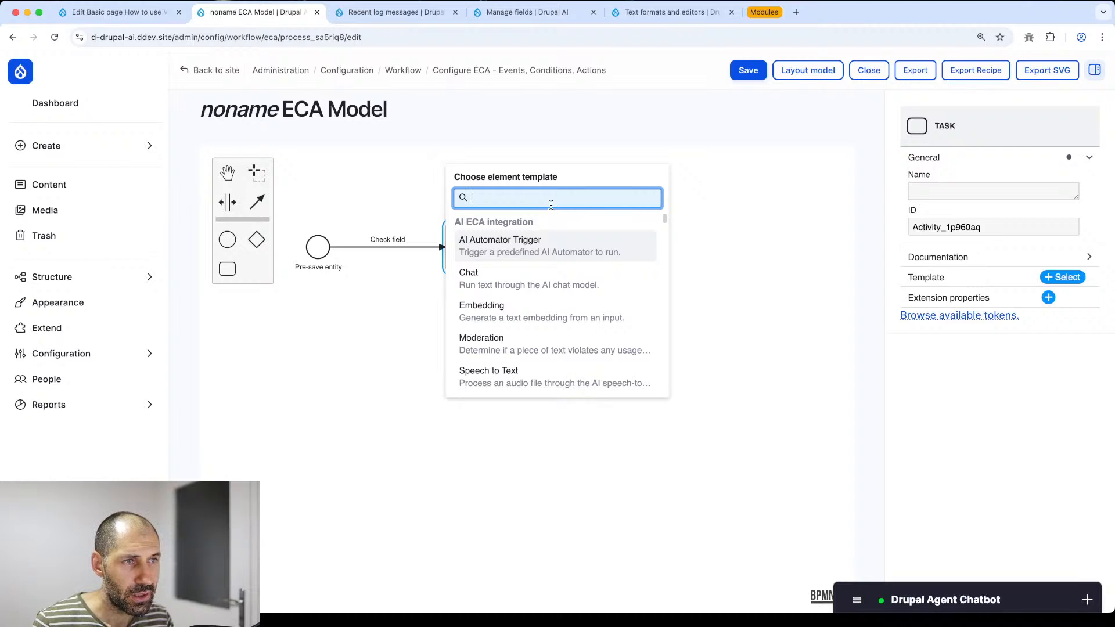
pyautogui.write('get field')
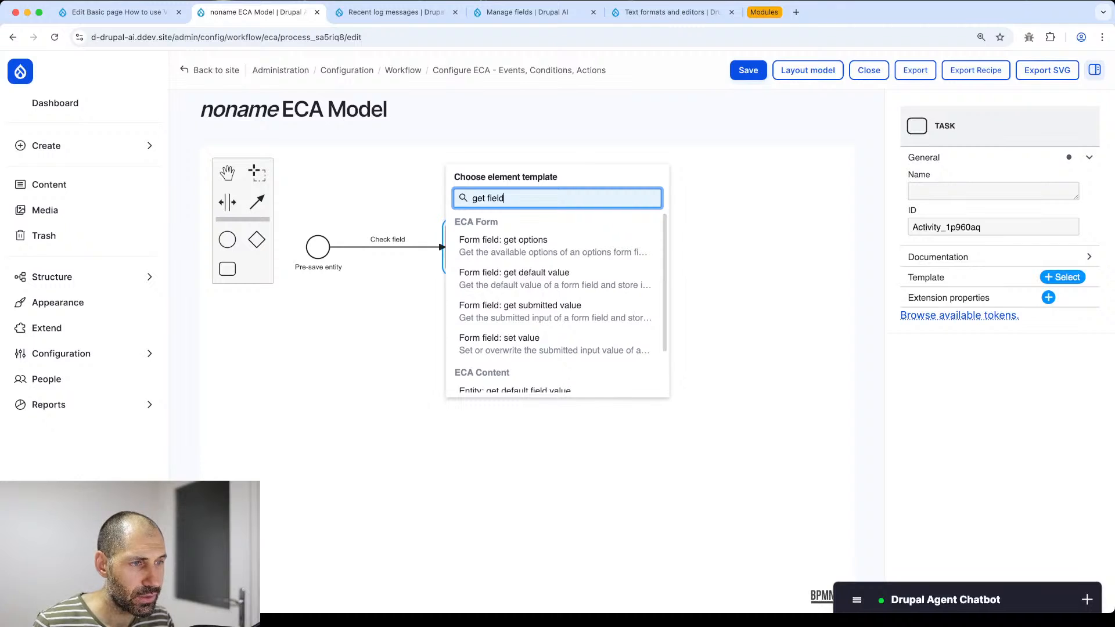
pyautogui.write(' val')
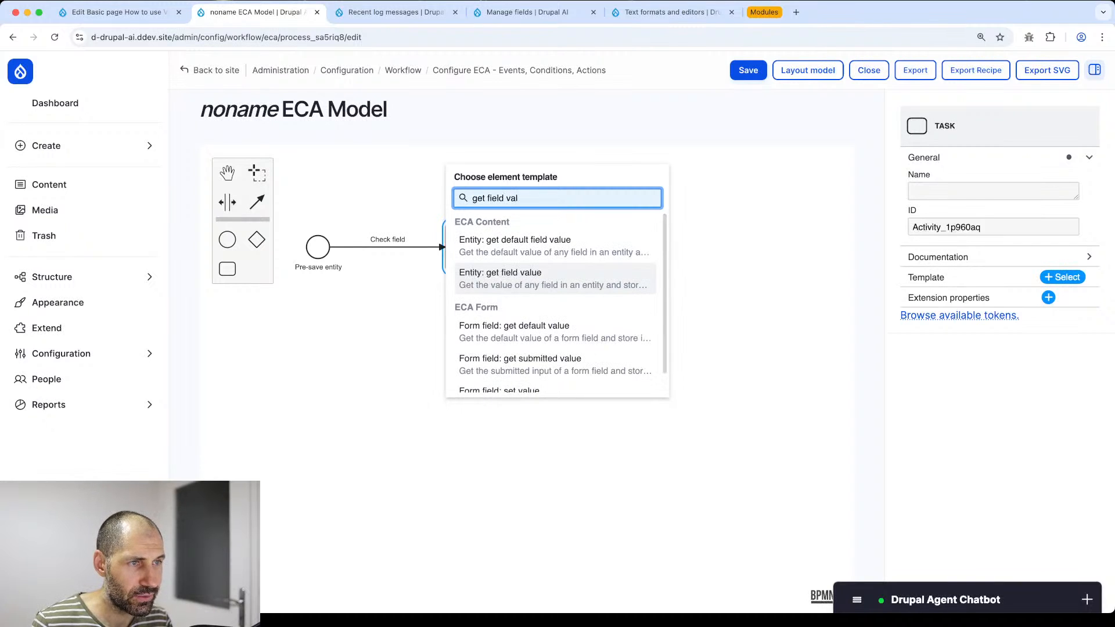
pyautogui.click(578, 281)
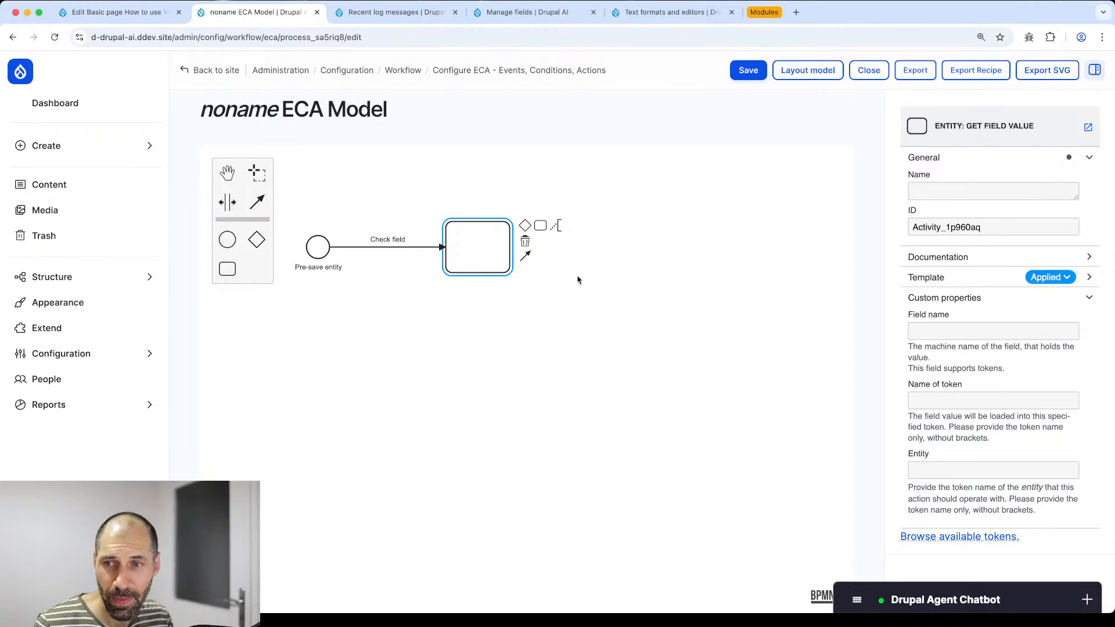
pyautogui.click(996, 330)
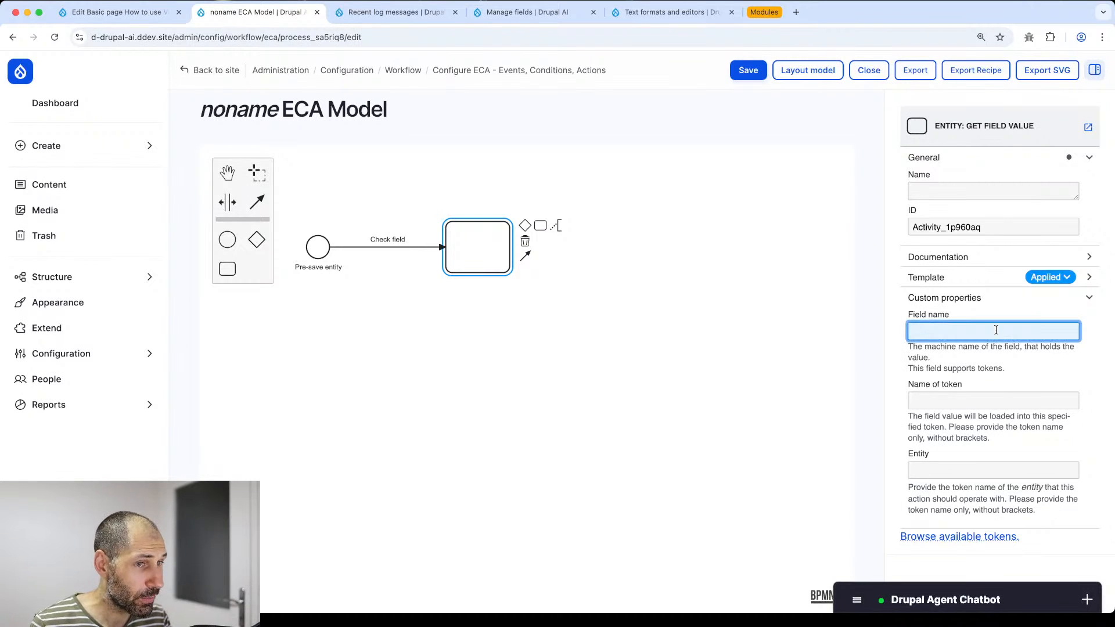
pyautogui.write('field_content')
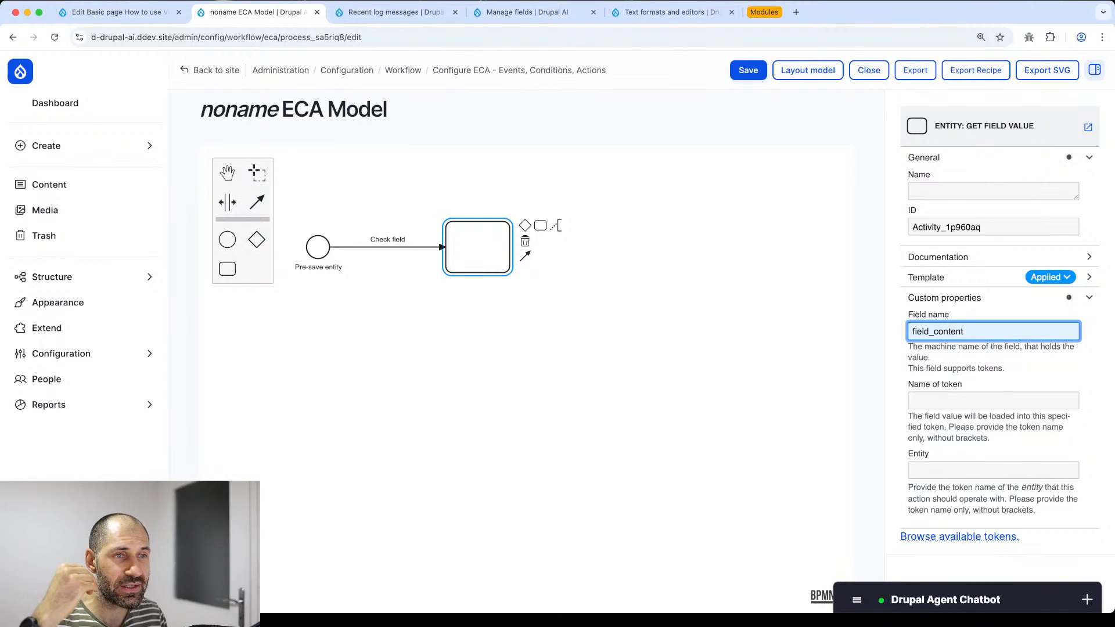
# - Select the existing Social summary text in the How to use Views page editor
pyautogui.click(123, 13)
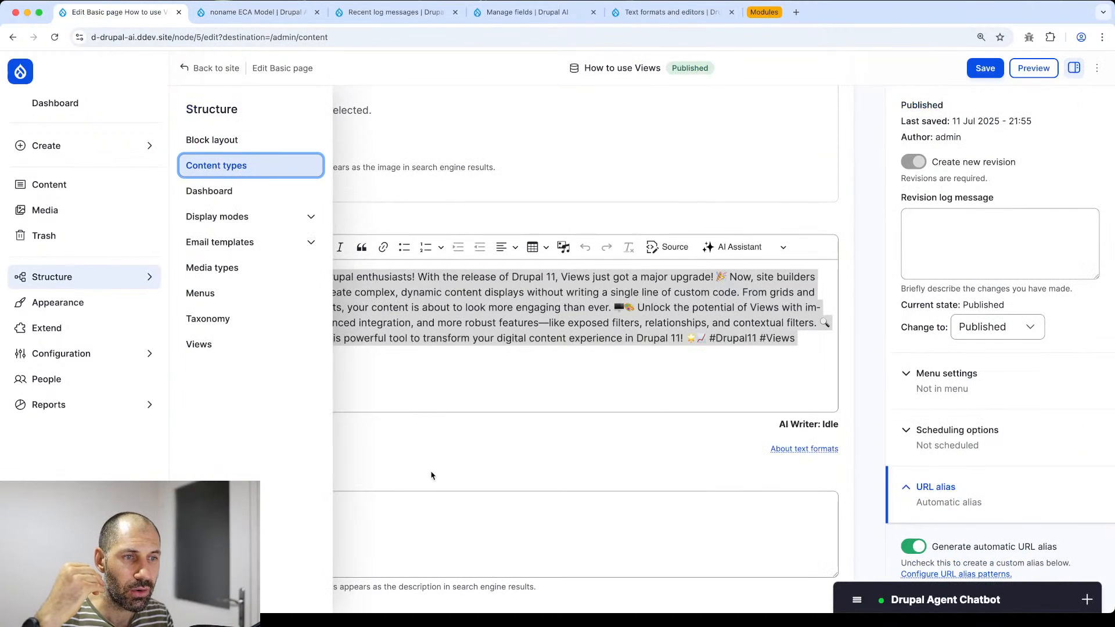
pyautogui.scroll(-5, 397, 454)
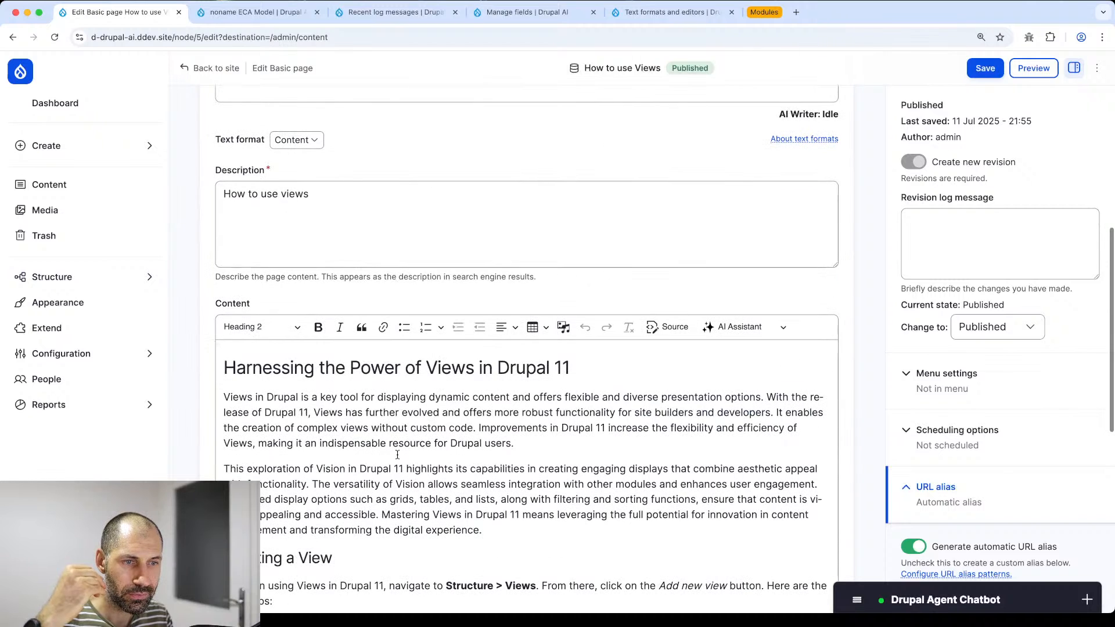
pyautogui.scroll(5, 462, 478)
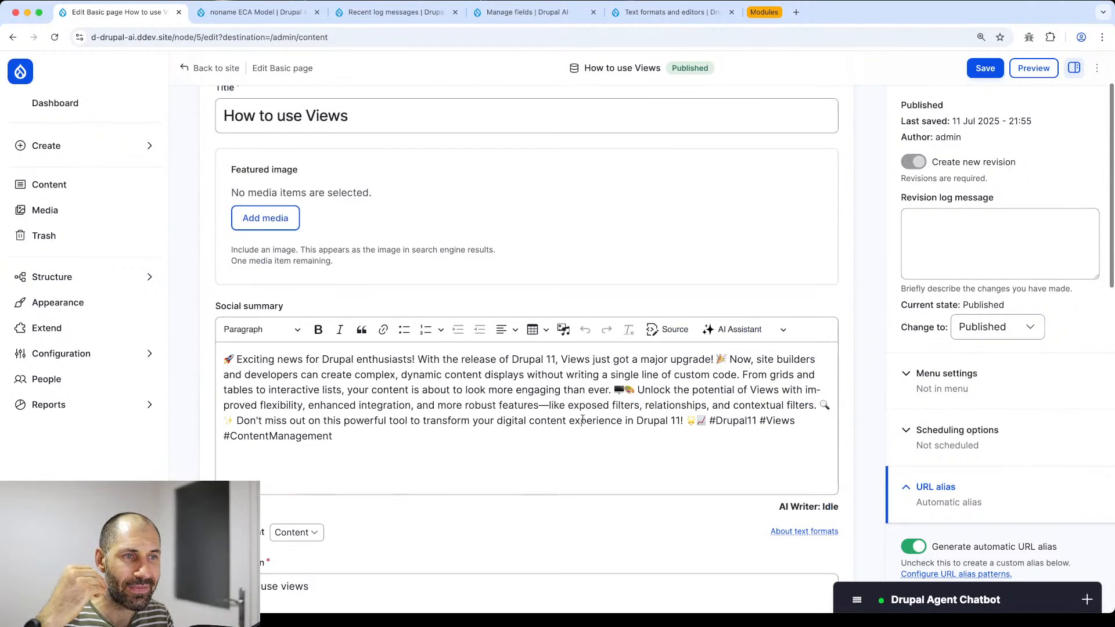
pyautogui.tripleClick(385, 441)
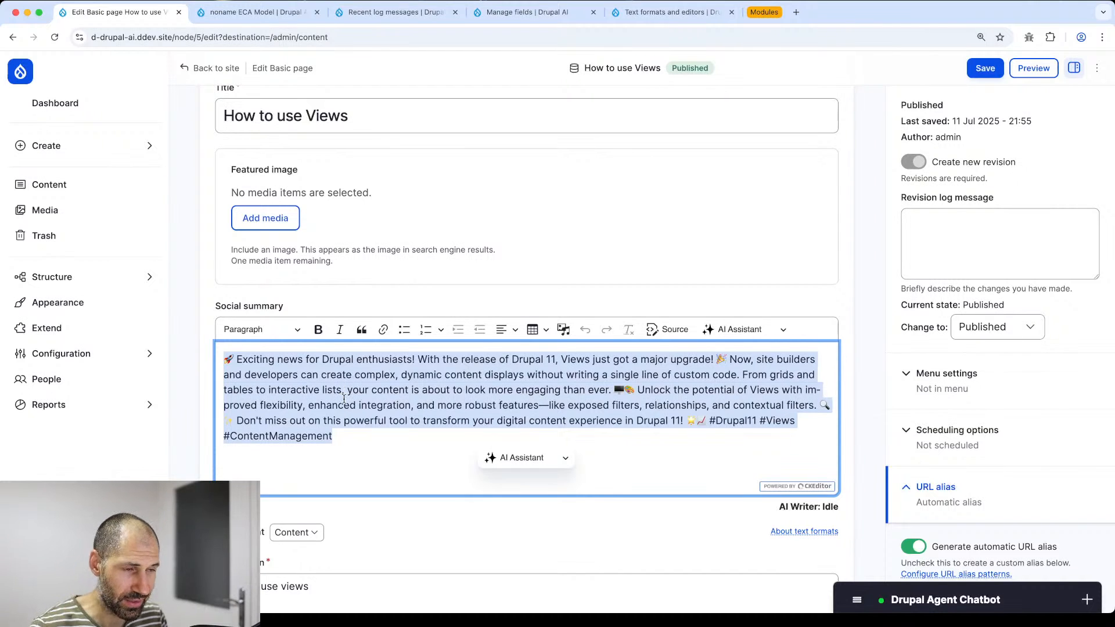
pyautogui.scroll(-3, 344, 399)
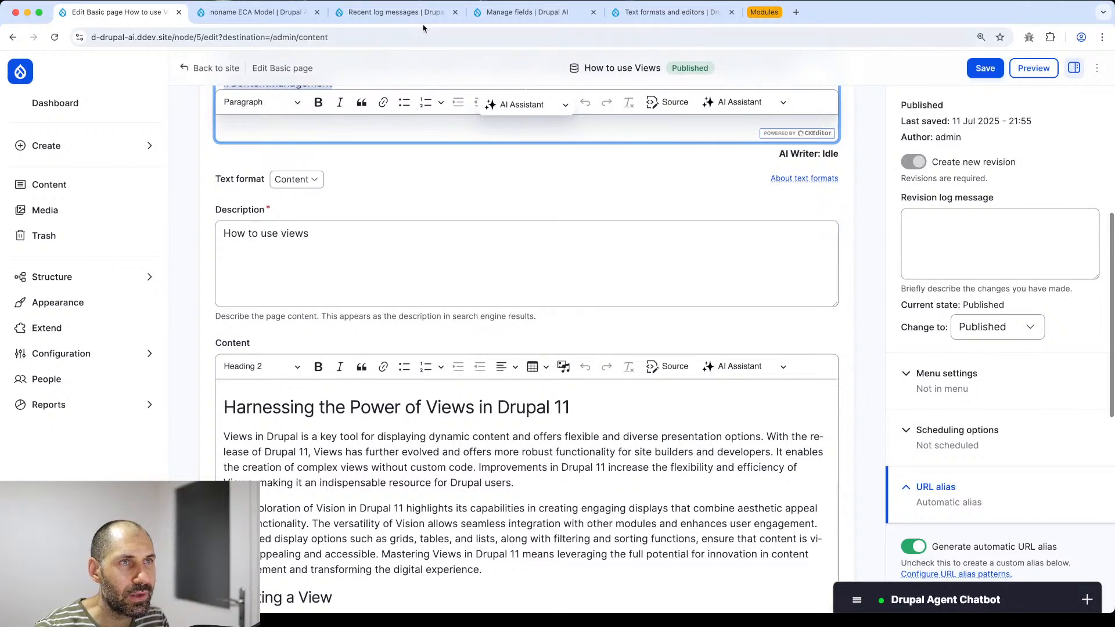
pyautogui.click(266, 18)
# - Enter page_content as the get-field-value task's token name
pyautogui.click(932, 399)
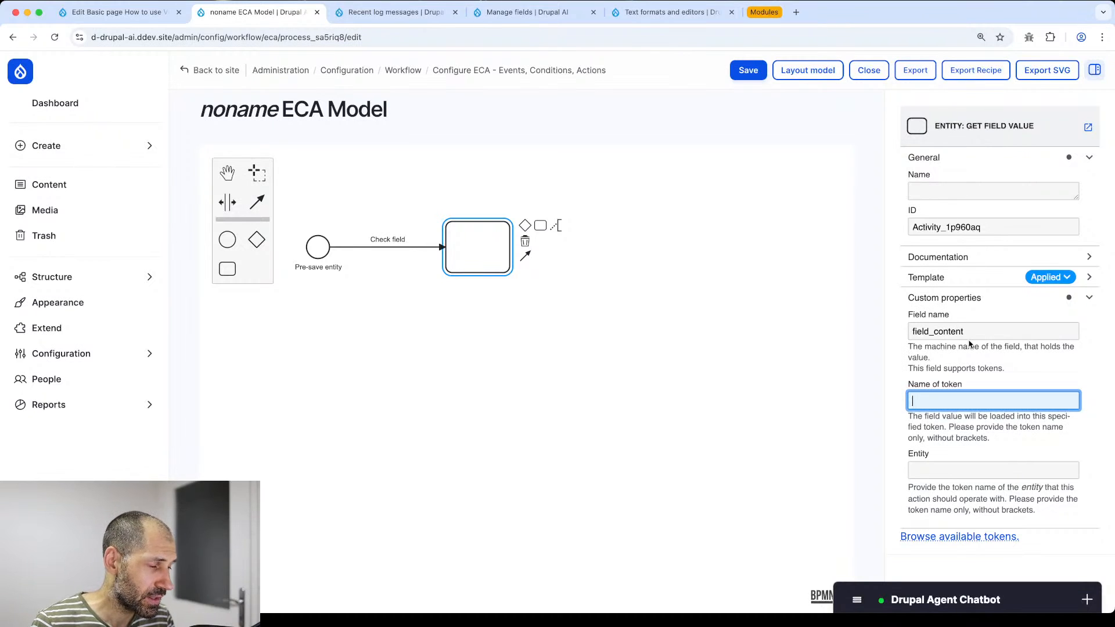
pyautogui.write('page_content')
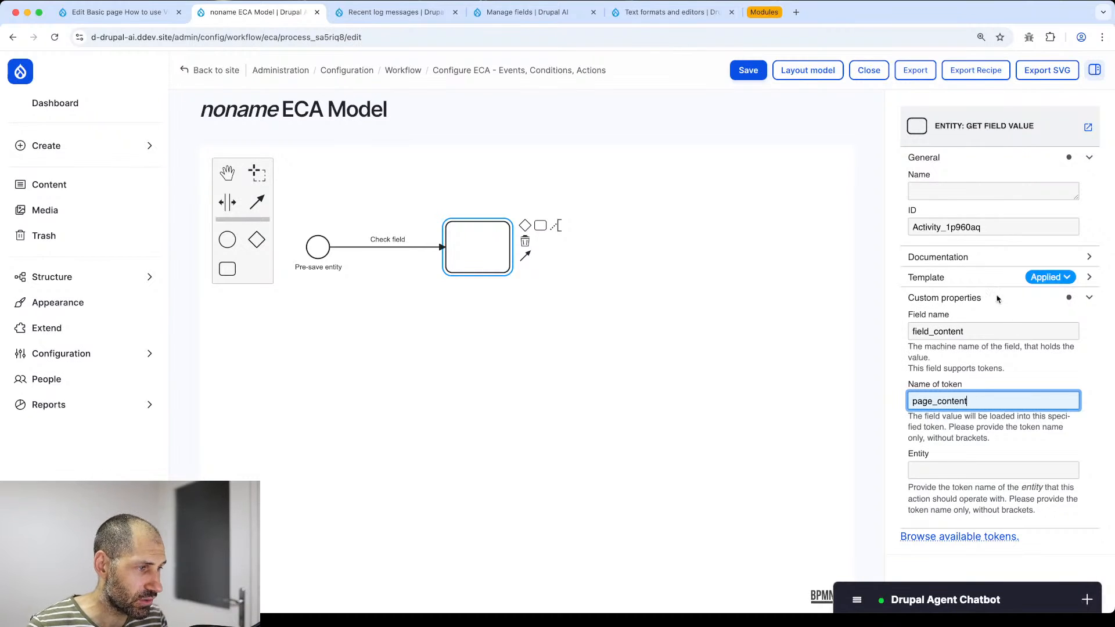
pyautogui.click(781, 368)
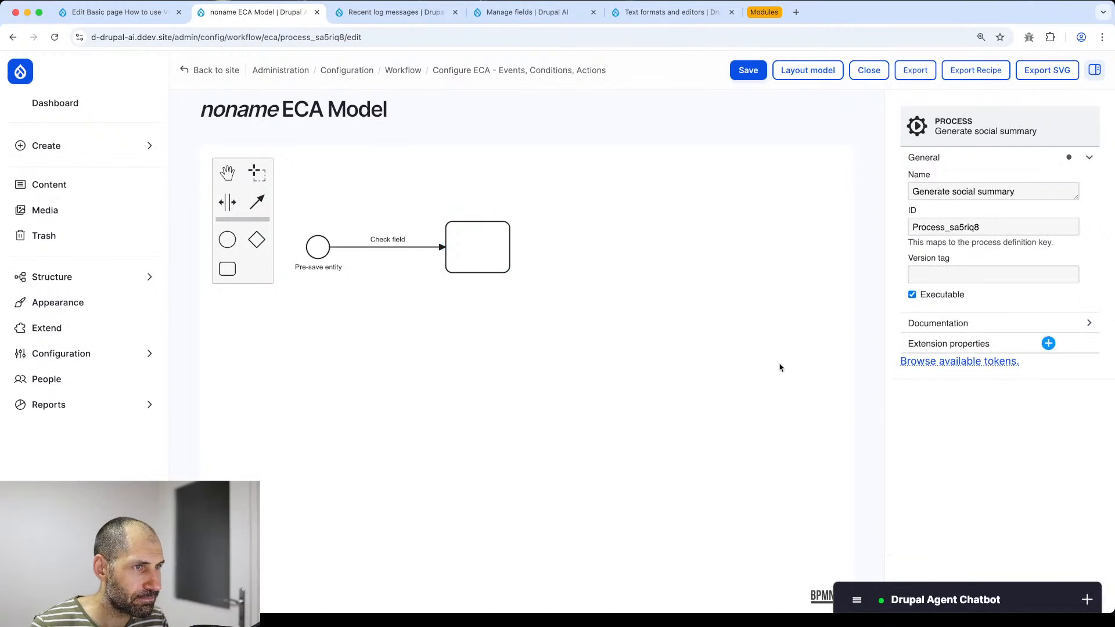
# - Append a second task and label the two tasks 'Get content' and 'Generate'
pyautogui.click(487, 259)
pyautogui.click(539, 227)
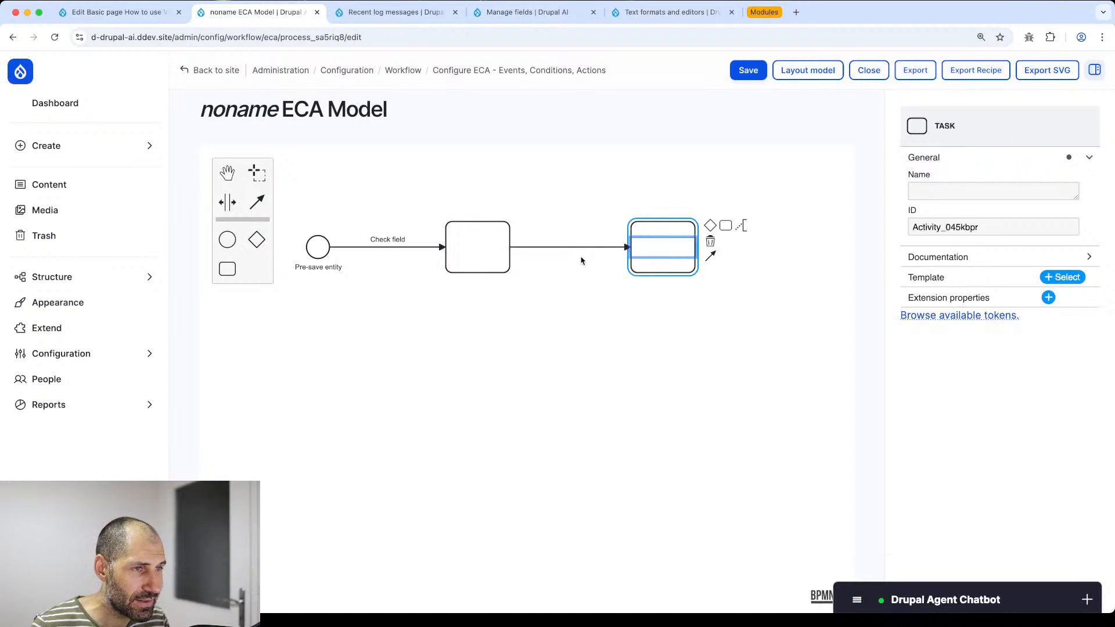
pyautogui.doubleClick(477, 247)
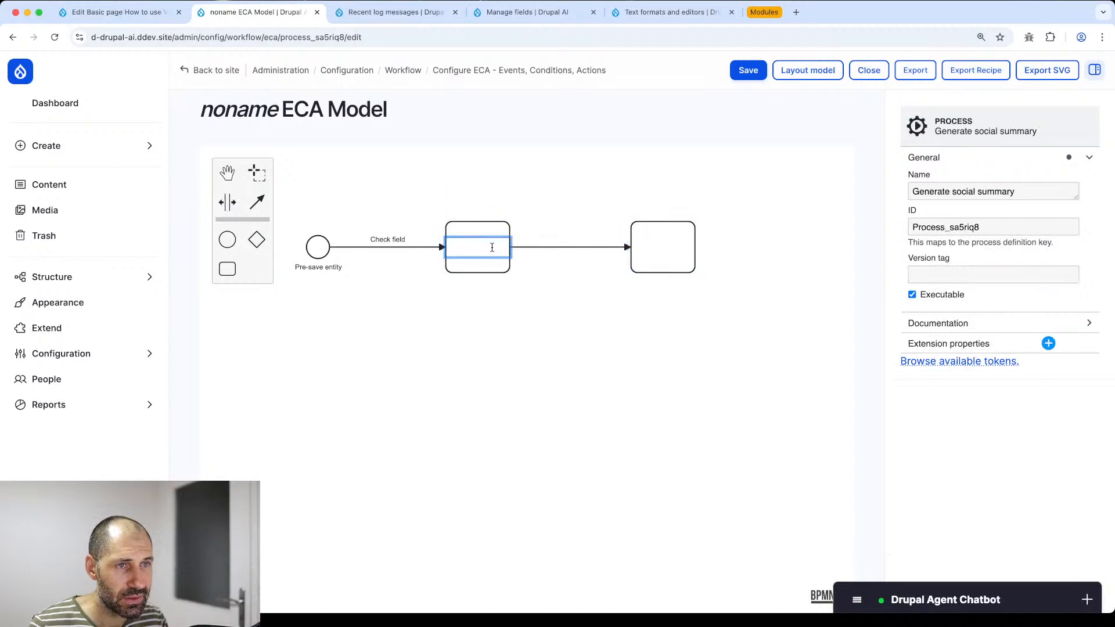
pyautogui.write('Get content')
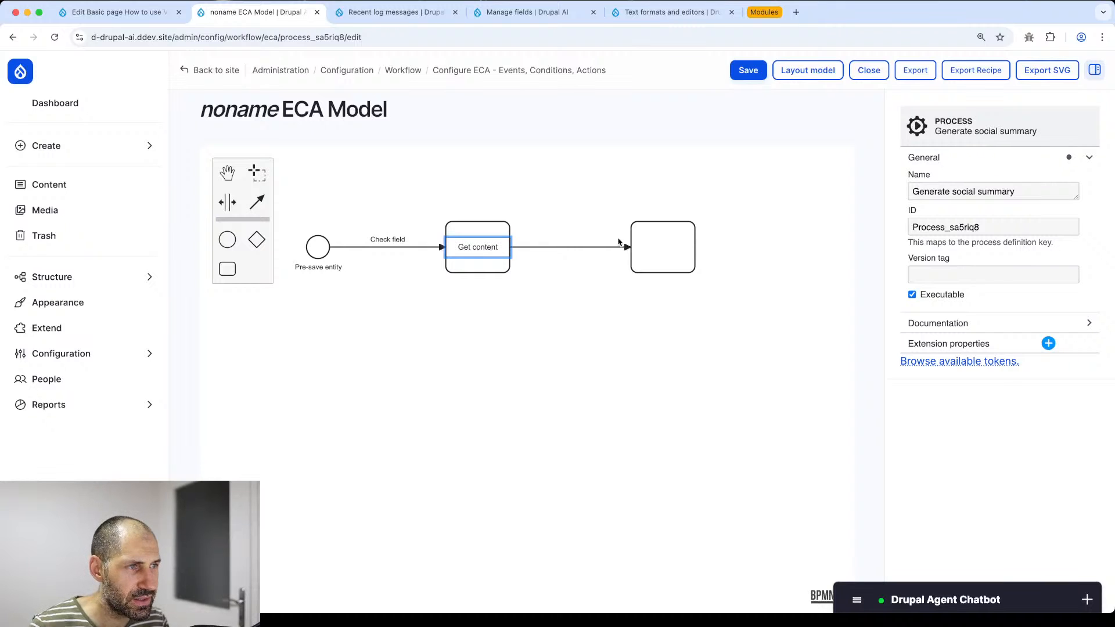
pyautogui.doubleClick(660, 244)
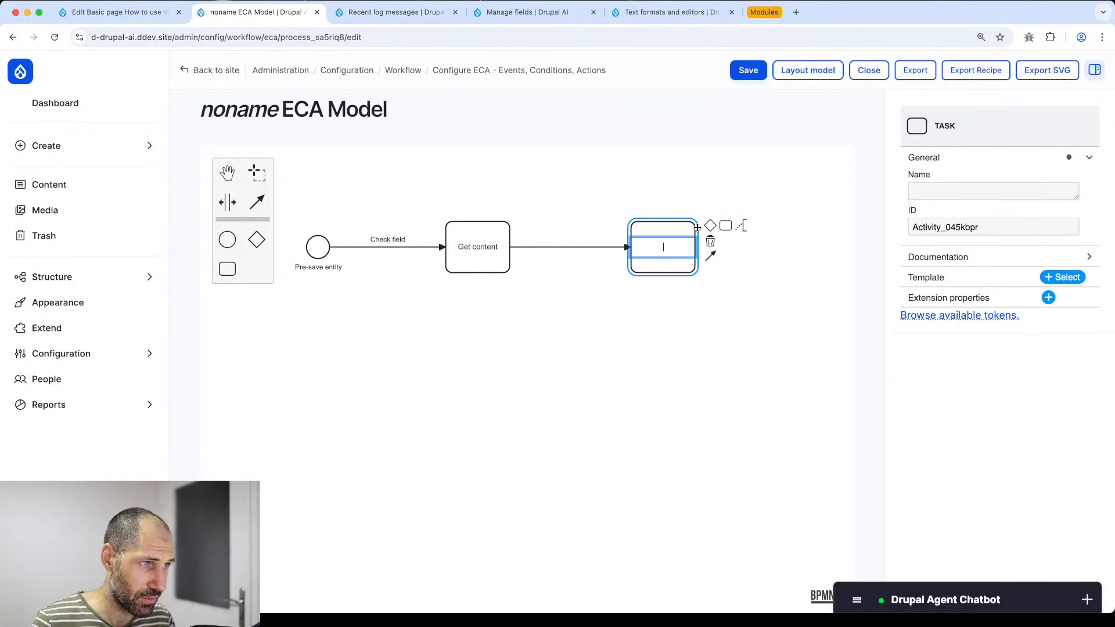
pyautogui.write('Generate')
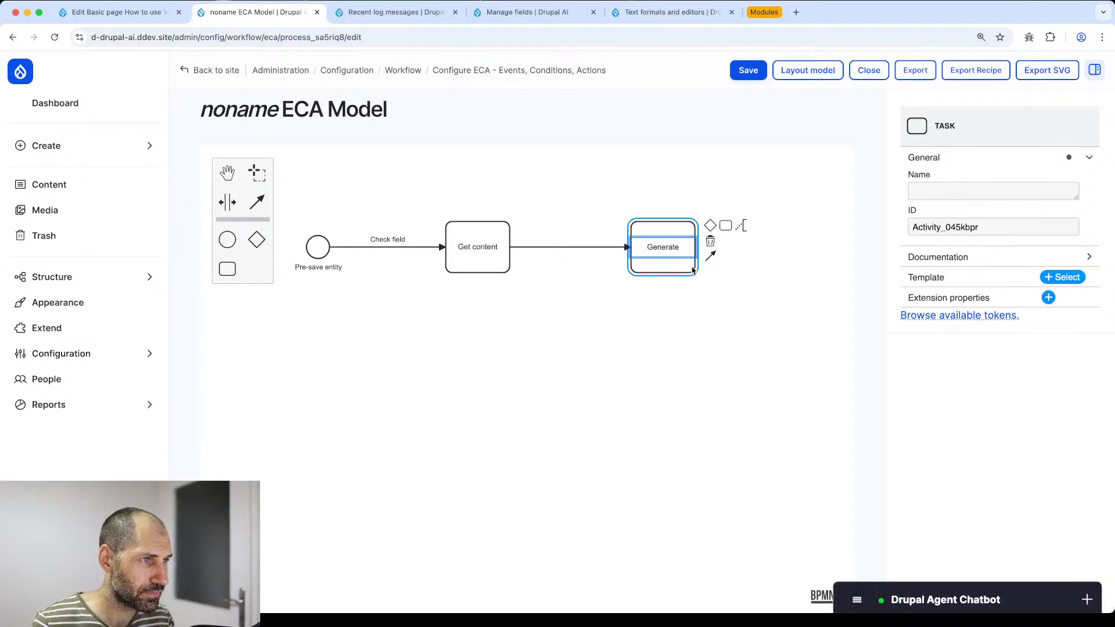
pyautogui.click(688, 301)
pyautogui.click(677, 224)
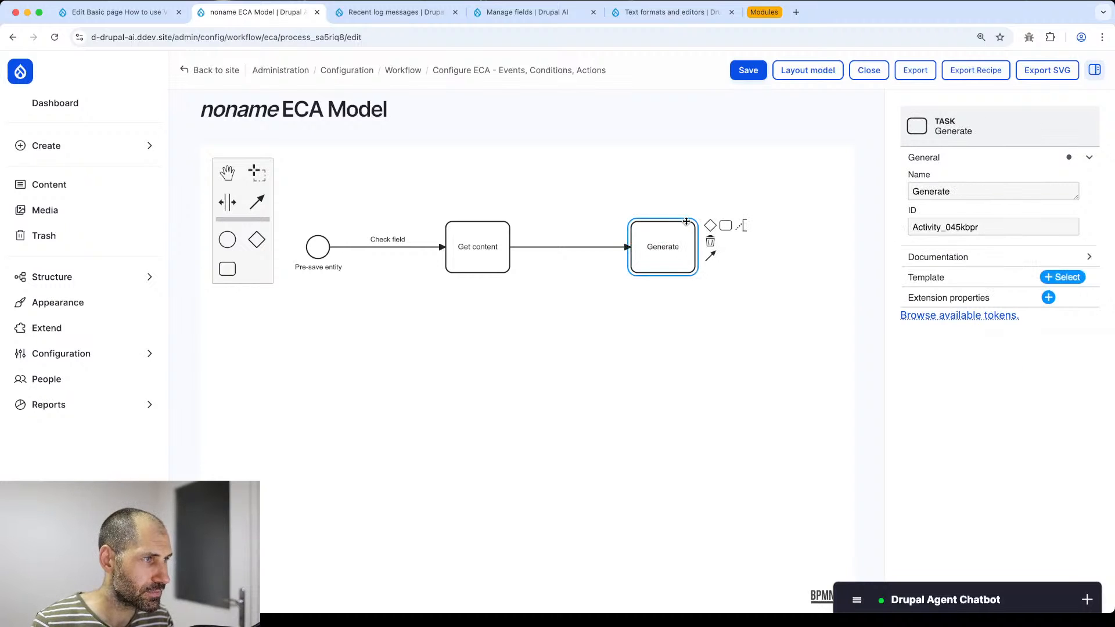
pyautogui.click(1059, 278)
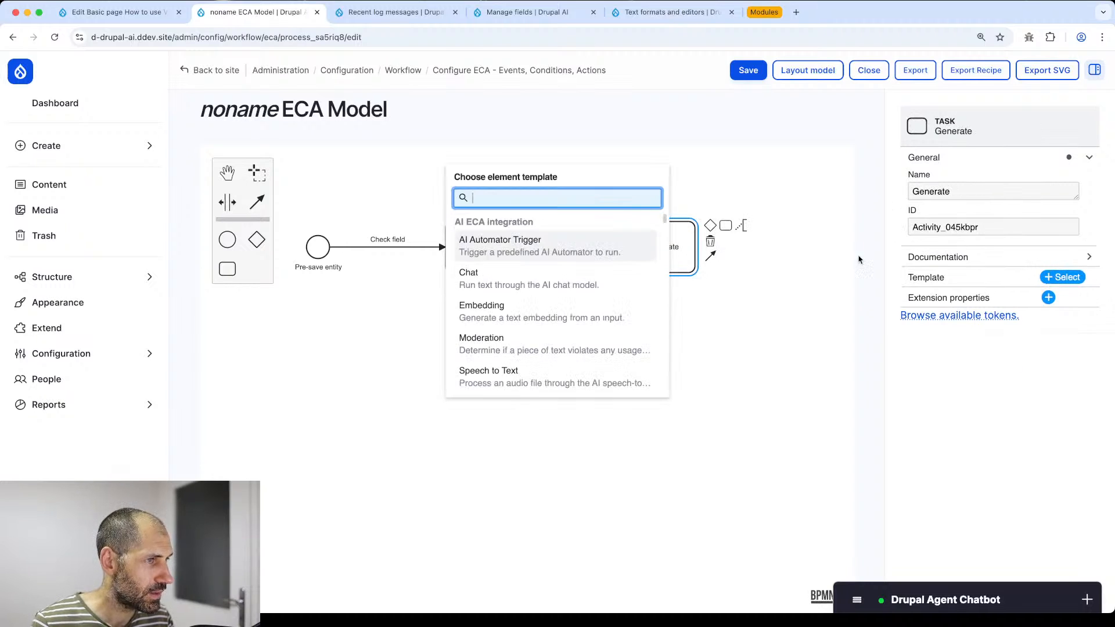
# - Make Generate an AI Chat action with page_content as its input token
pyautogui.click(543, 279)
pyautogui.scroll(-5, 898, 267)
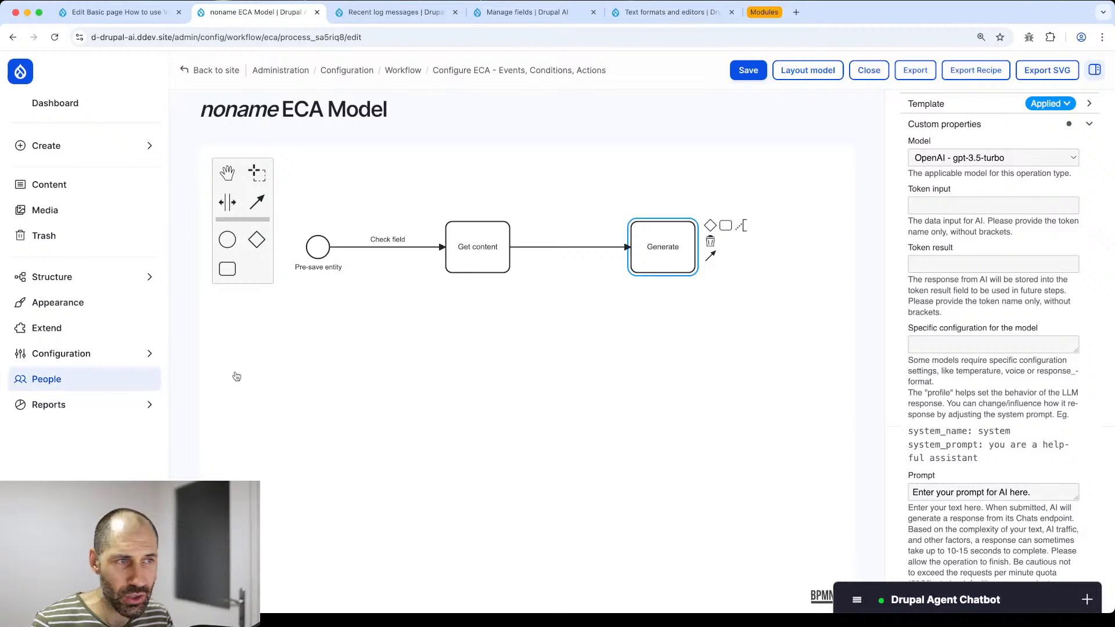
pyautogui.click(938, 204)
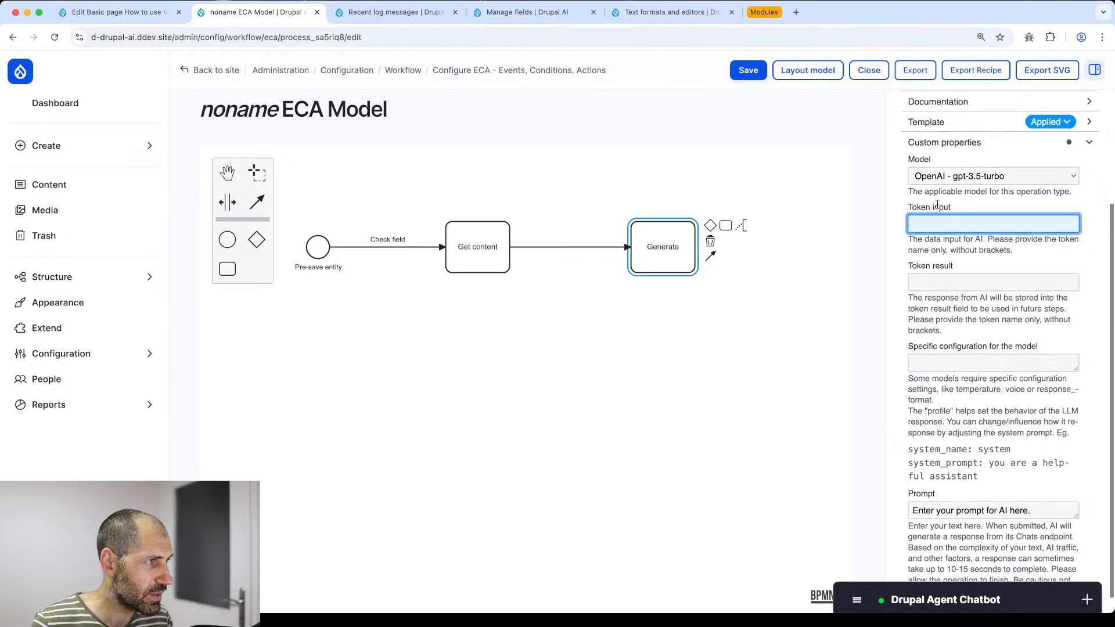
pyautogui.click(474, 273)
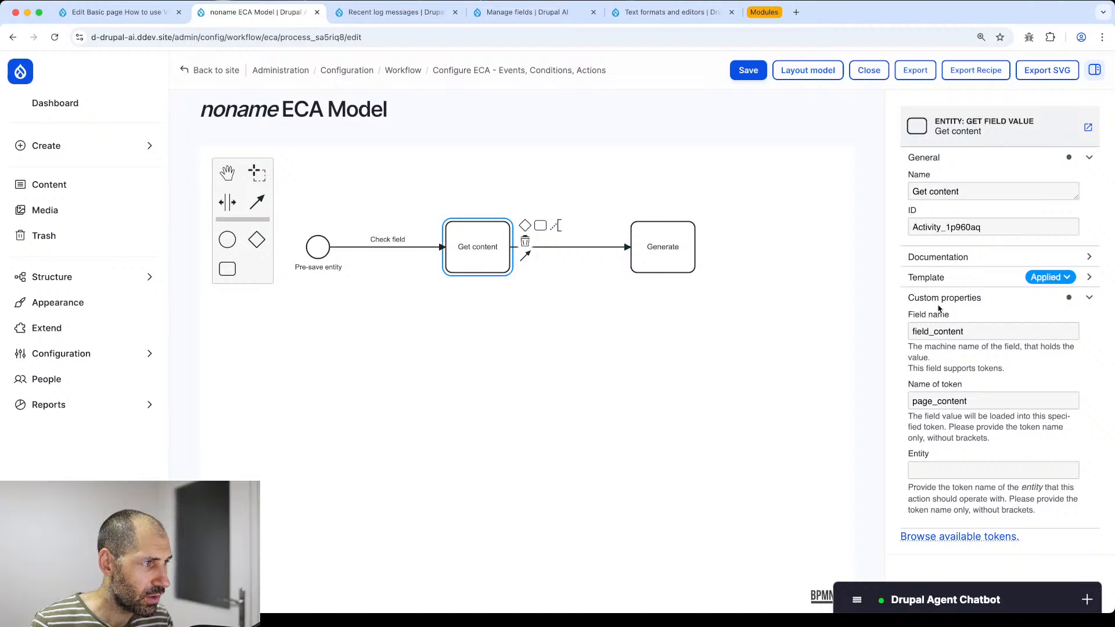
pyautogui.doubleClick(939, 402)
pyautogui.press('super+c')
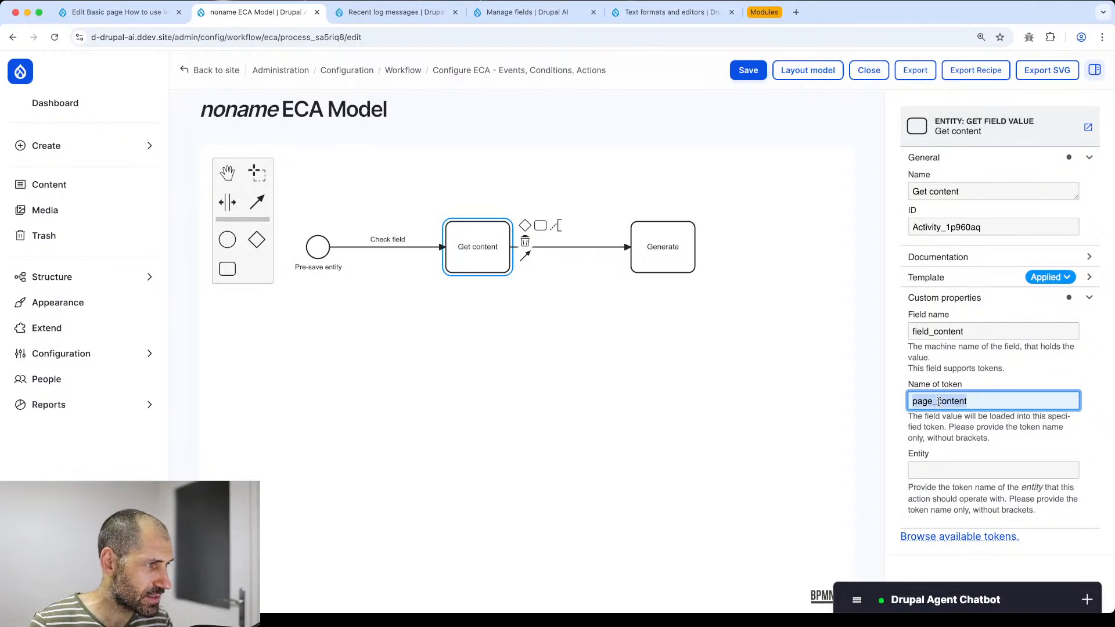
pyautogui.click(993, 400)
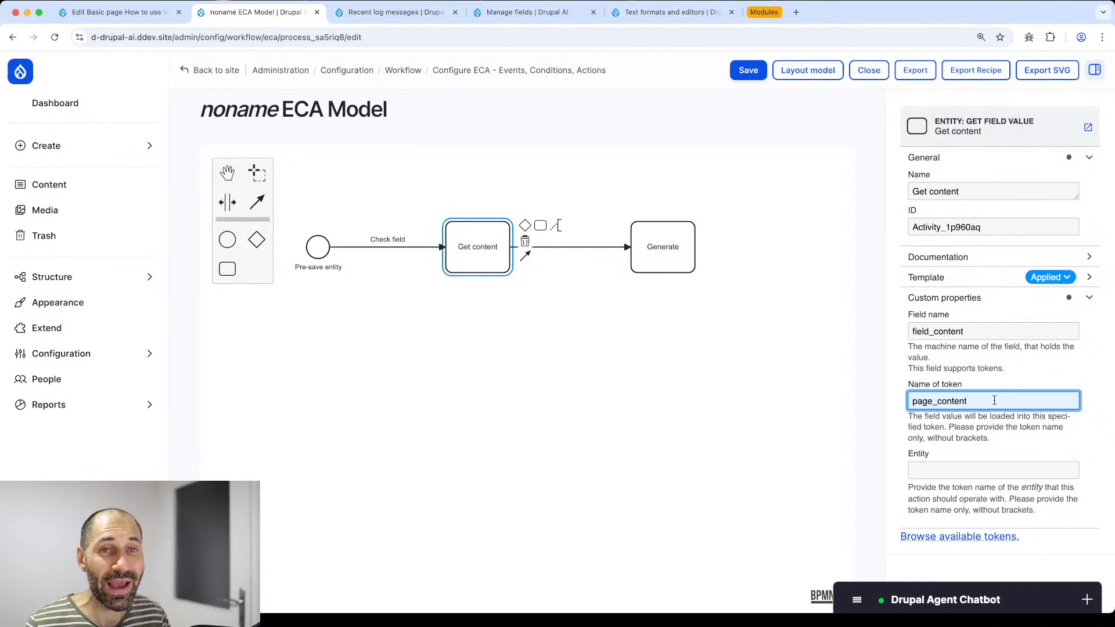
pyautogui.click(665, 246)
pyautogui.click(945, 381)
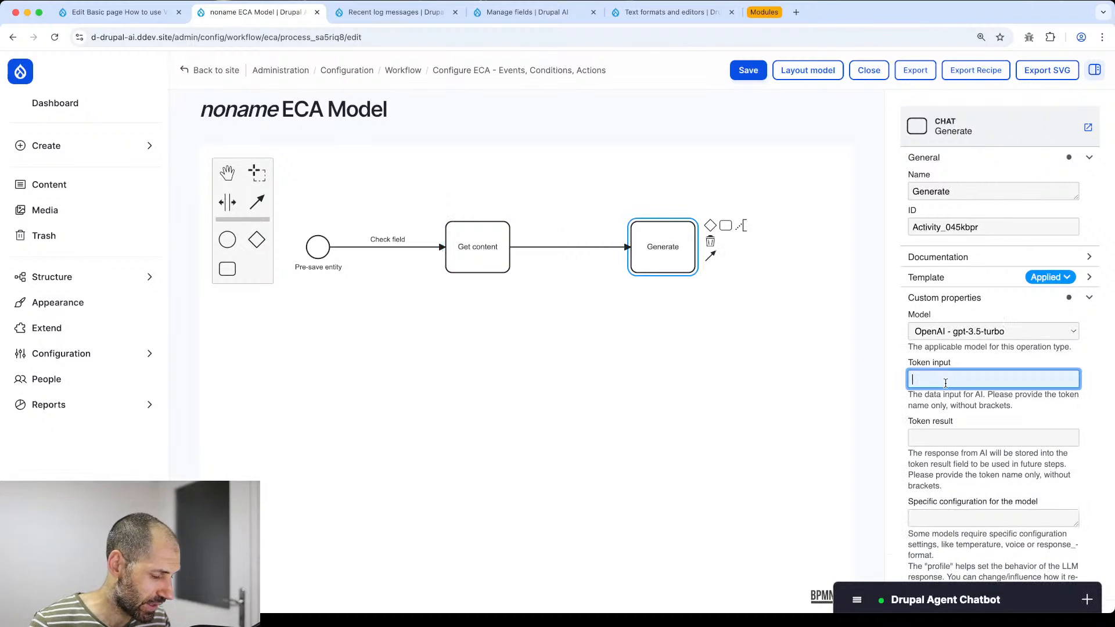
pyautogui.press('super+v')
# - Set the result token to [ai_list] and drag the Prompt box taller
pyautogui.scroll(-2, 944, 378)
pyautogui.click(943, 347)
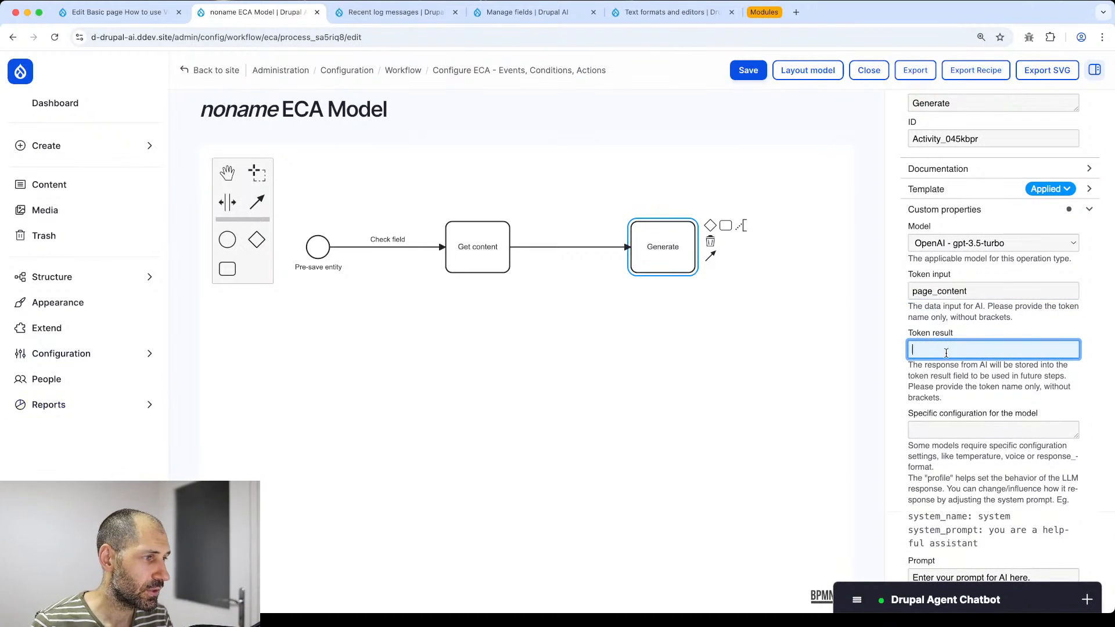
pyautogui.write('[')
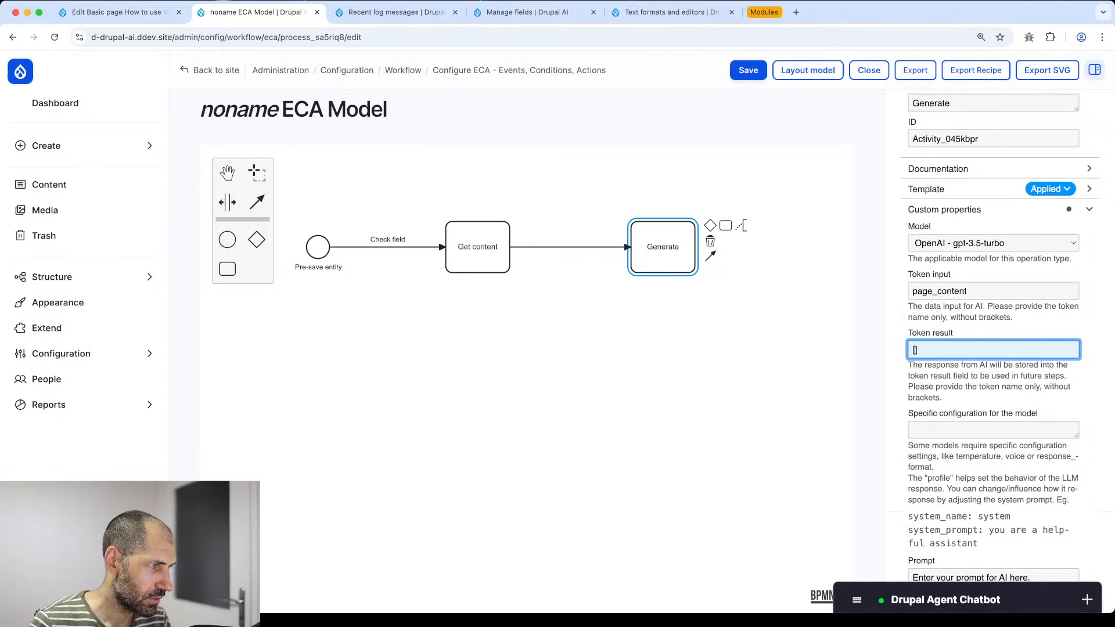
pyautogui.write('ai_')
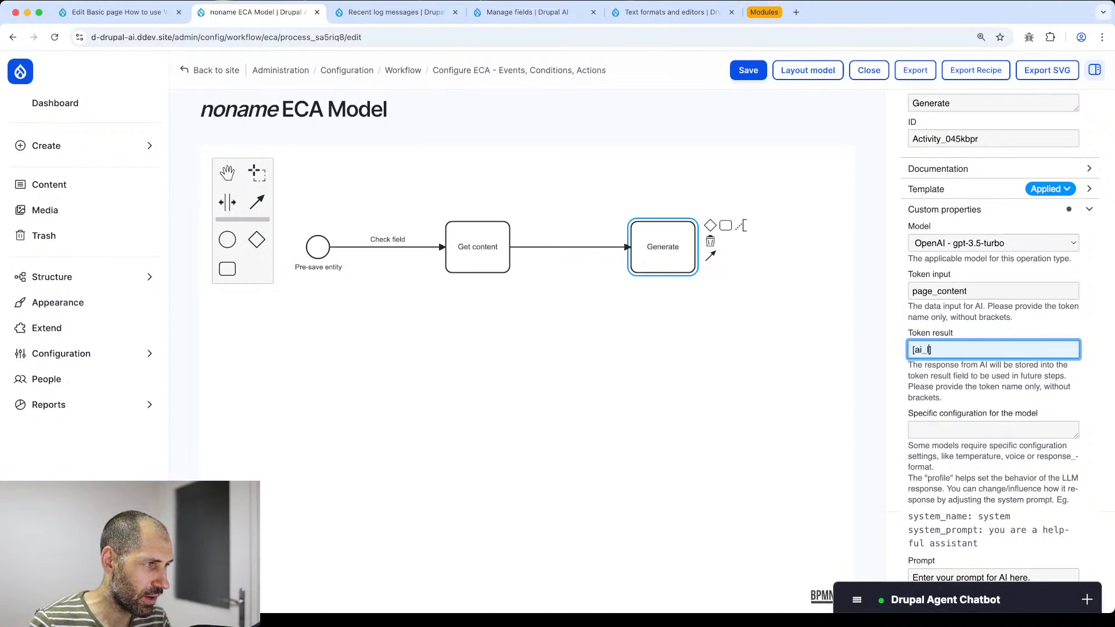
pyautogui.write('list')
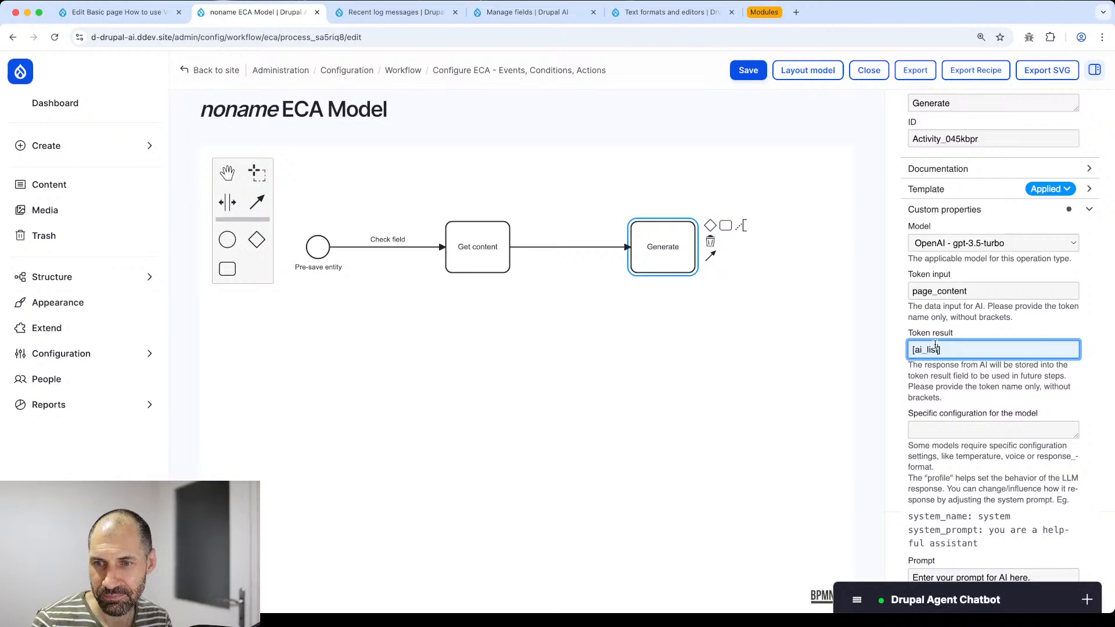
pyautogui.scroll(-3, 940, 327)
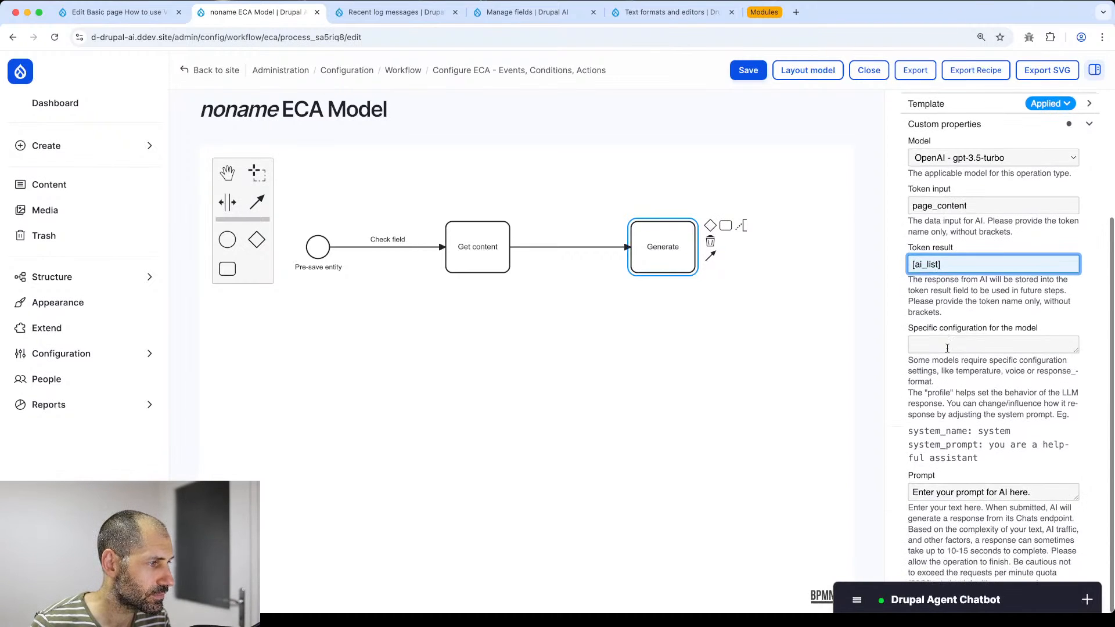
pyautogui.moveTo(1078, 499); pyautogui.dragTo(1078, 565)
pyautogui.scroll(-3, 1078, 565)
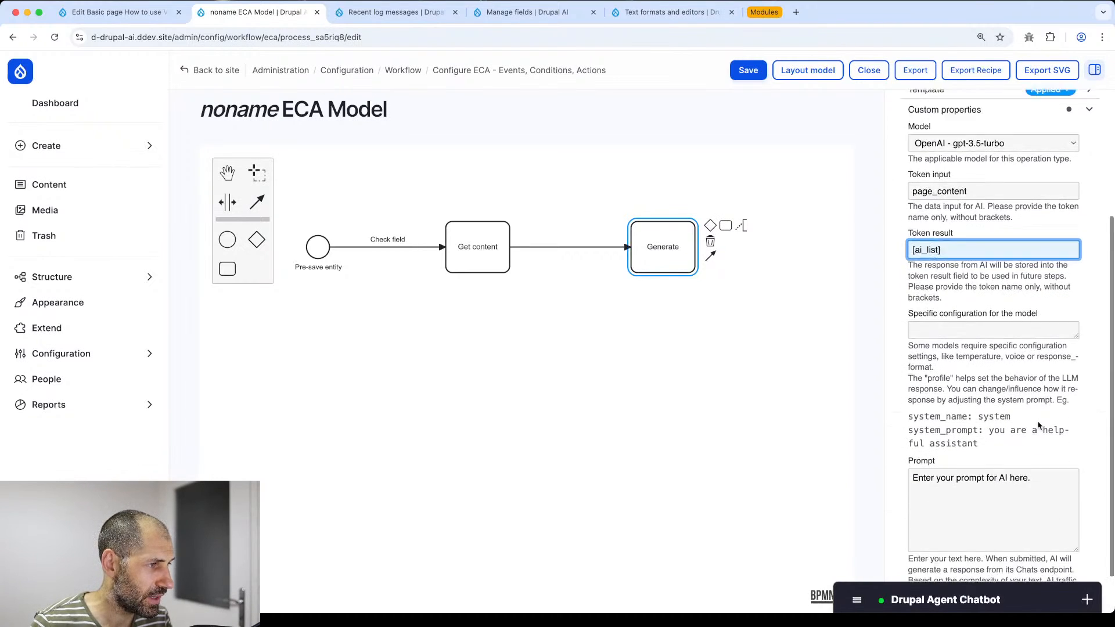
pyautogui.moveTo(1078, 500); pyautogui.dragTo(1069, 563)
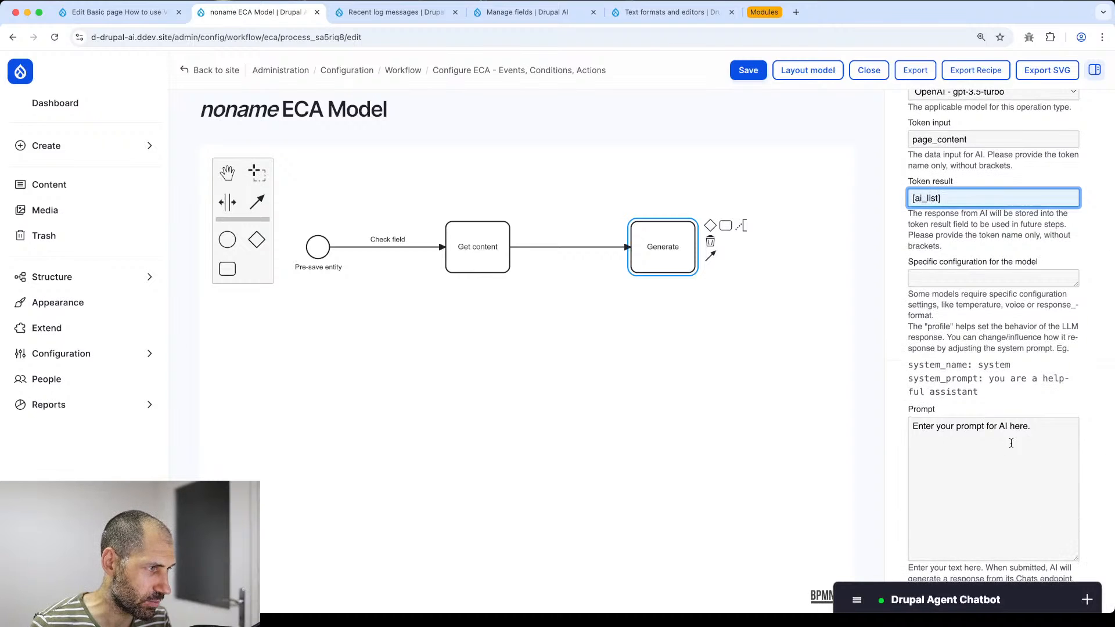
pyautogui.scroll(-3, 1068, 564)
pyautogui.moveTo(1079, 503); pyautogui.dragTo(1075, 554)
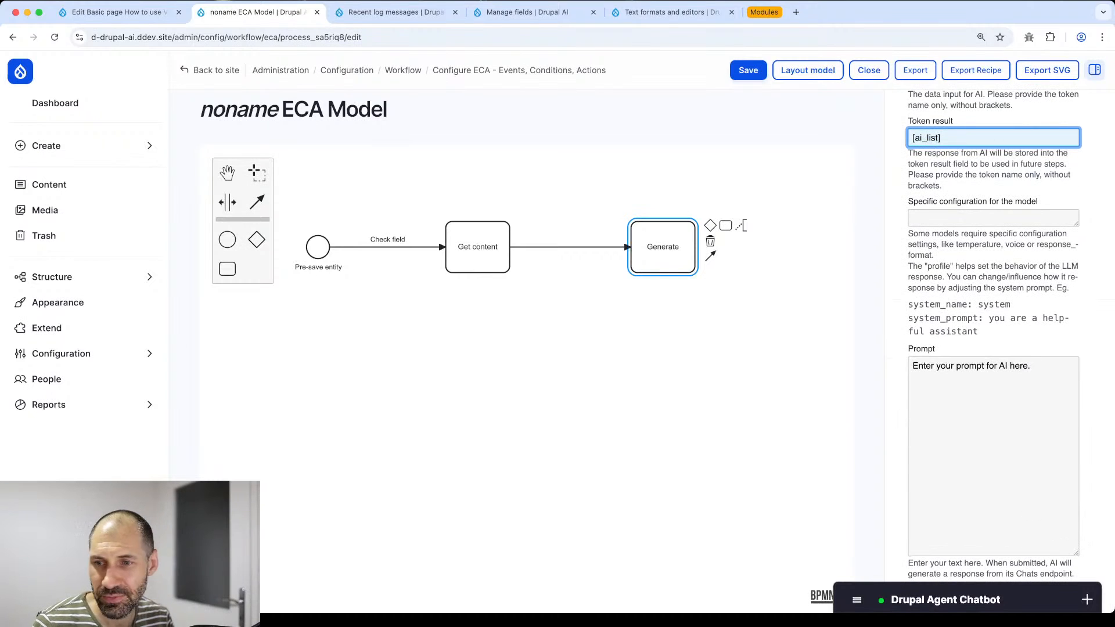
pyautogui.press('super+Tab')
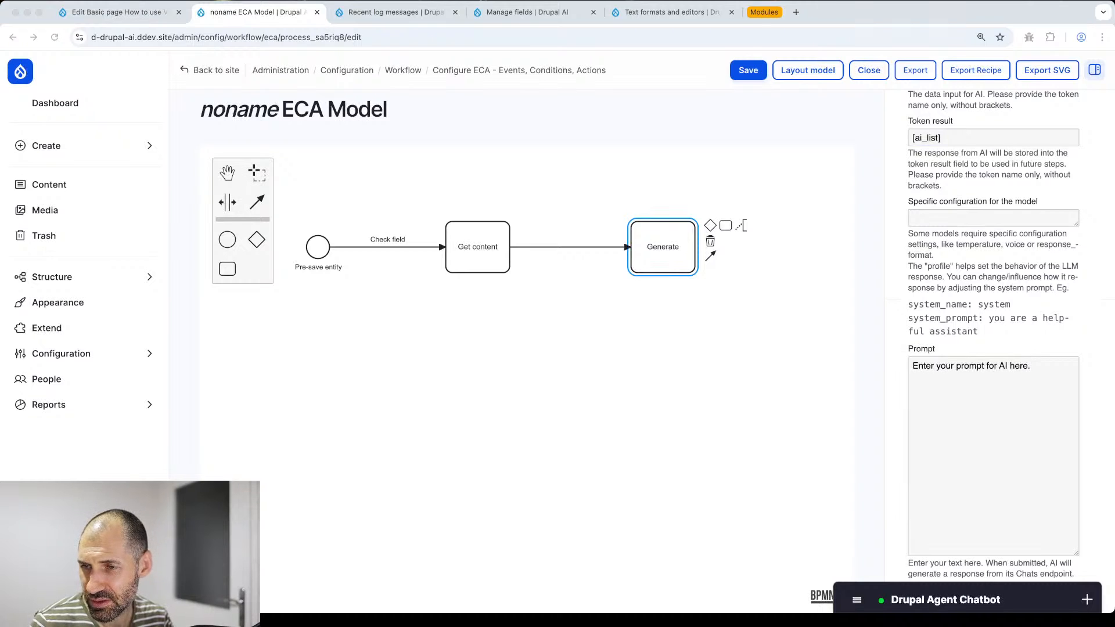
# - Paste the four-sentence HTML list prompt, changing its placeholder to [page_content]
pyautogui.press('super+Tab')
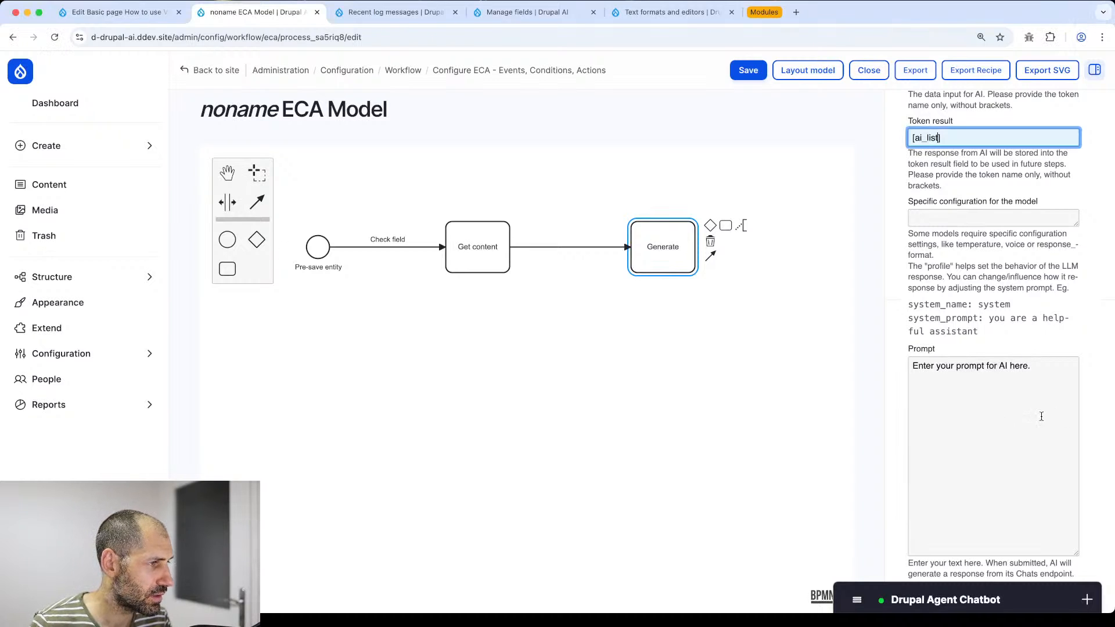
pyautogui.click(1015, 393)
pyautogui.press('super+a')
pyautogui.press('super+v')
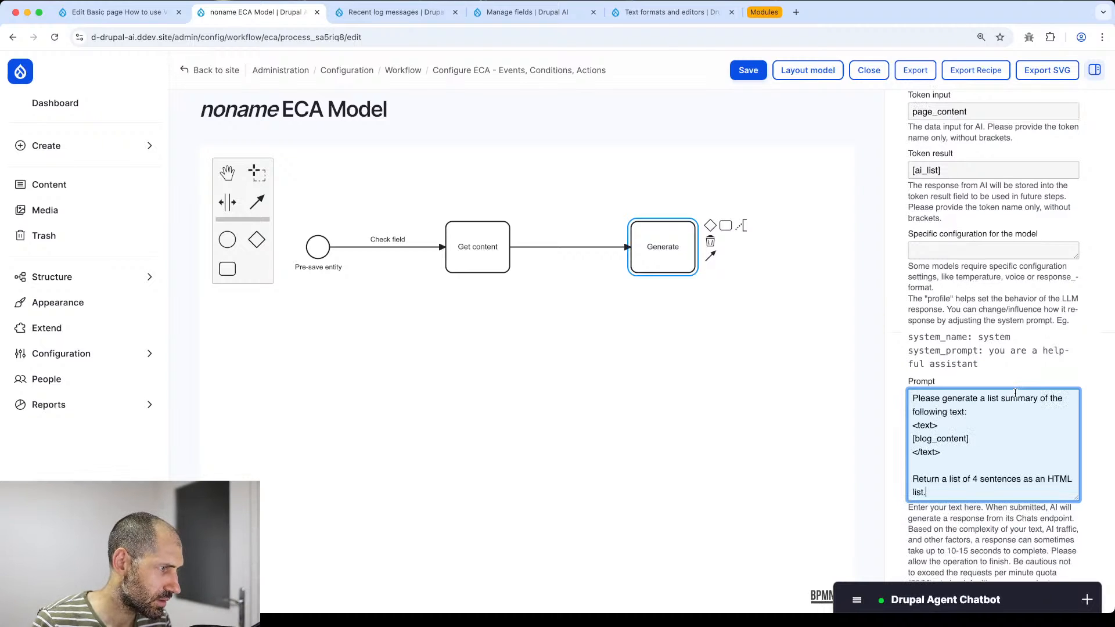
pyautogui.scroll(-4, 952, 369)
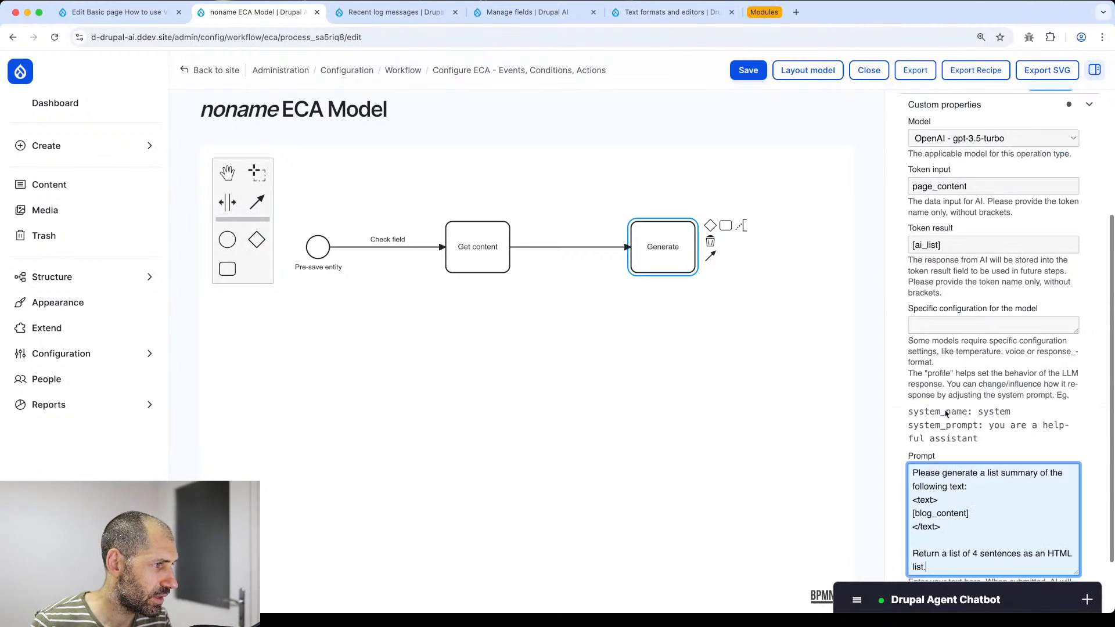
pyautogui.moveTo(932, 492); pyautogui.dragTo(915, 493)
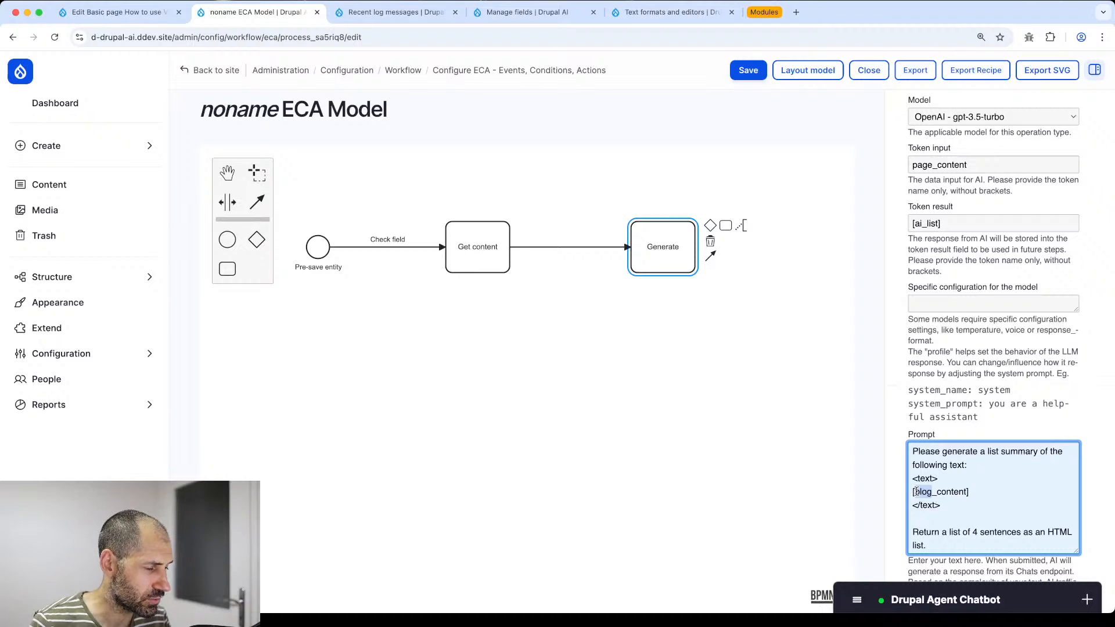
pyautogui.write('page')
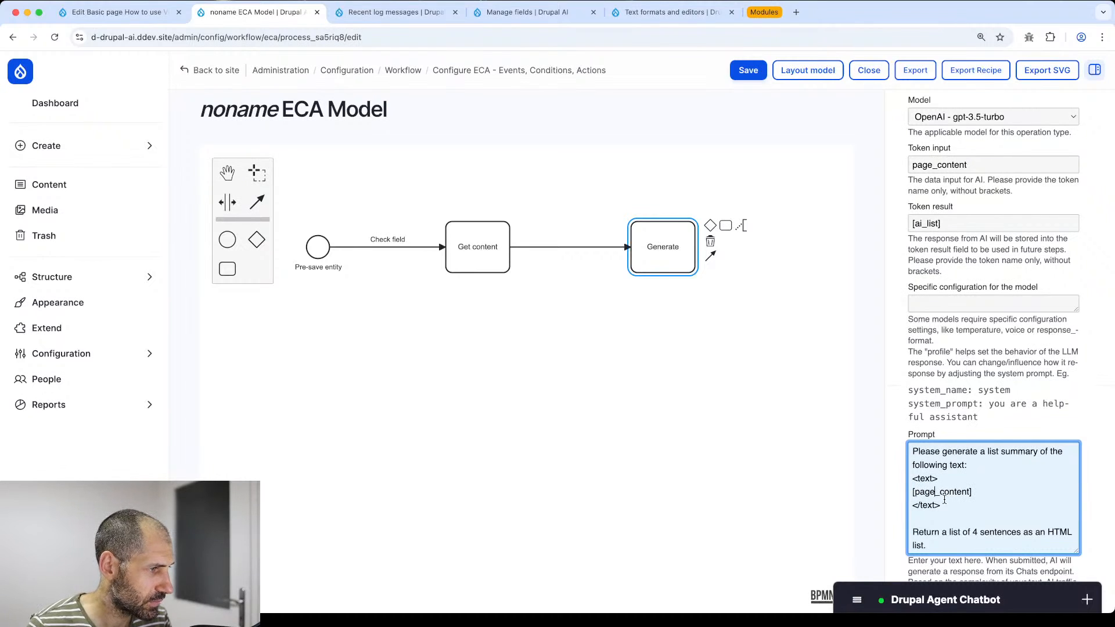
pyautogui.moveTo(913, 451); pyautogui.dragTo(978, 451)
pyautogui.scroll(-2, 977, 450)
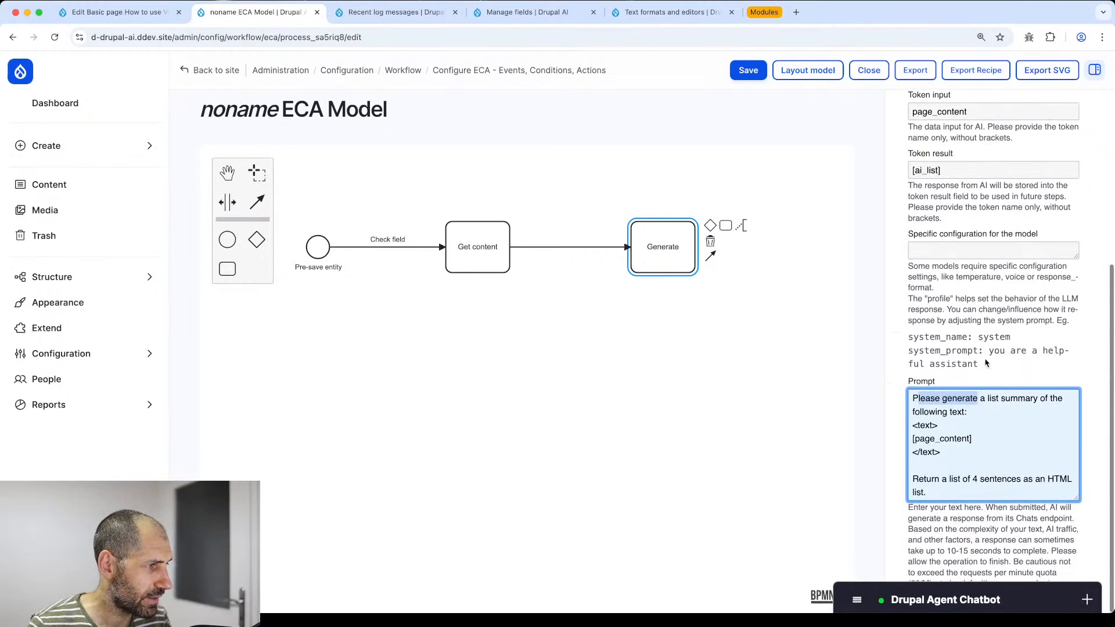
pyautogui.click(1029, 395)
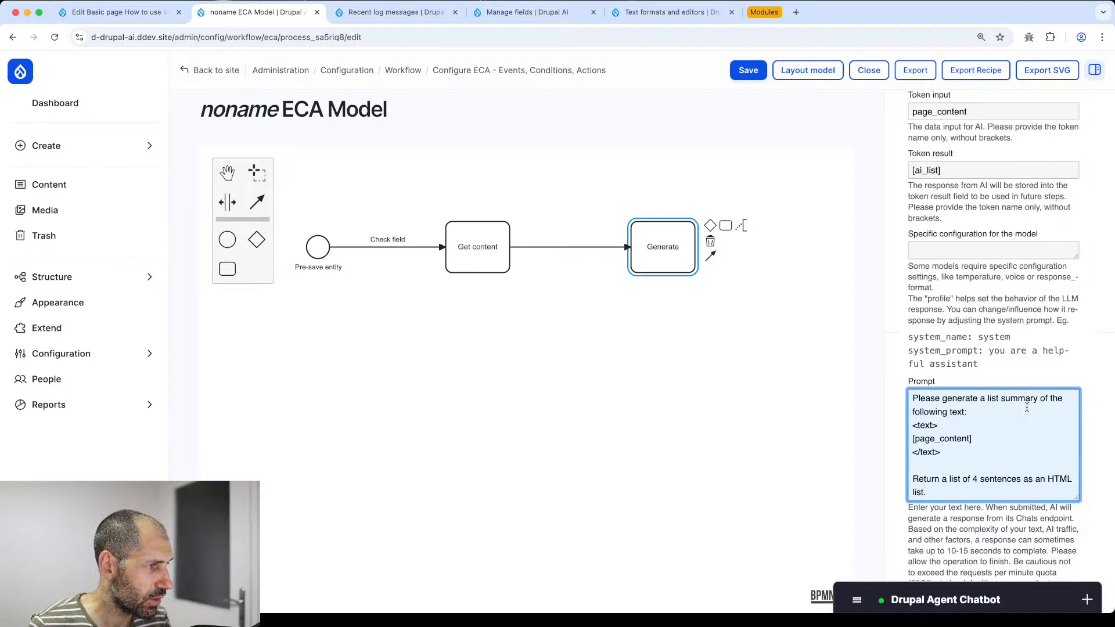
pyautogui.moveTo(996, 442); pyautogui.dragTo(914, 441)
pyautogui.scroll(1, 931, 314)
pyautogui.scroll(4, 931, 314)
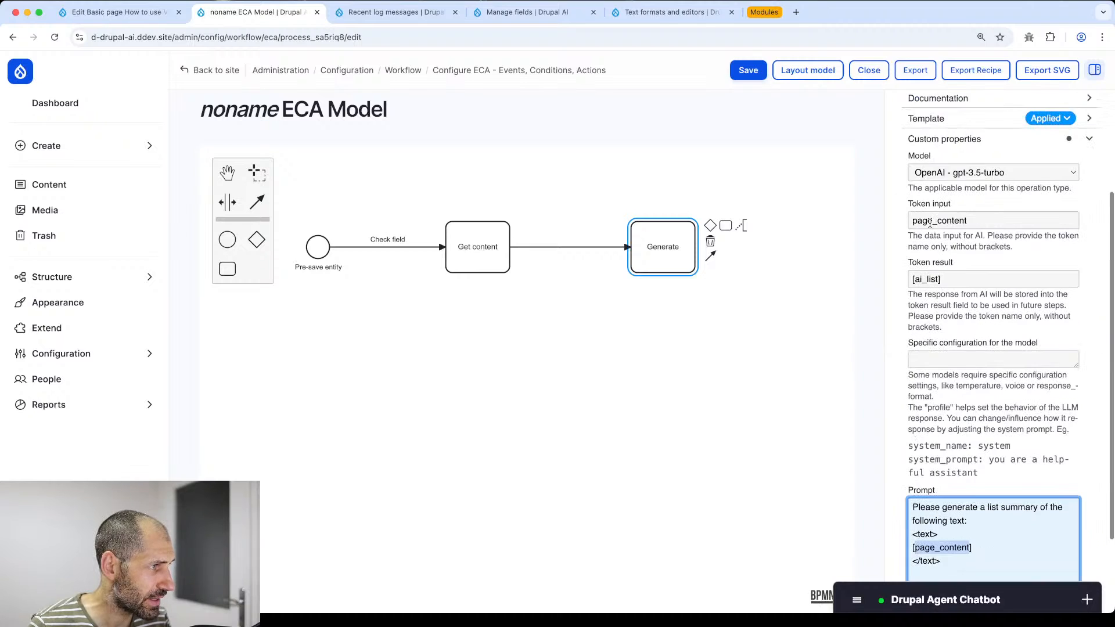
# - Remove the leading bracket so the result token reads ai_list
pyautogui.doubleClick(930, 222)
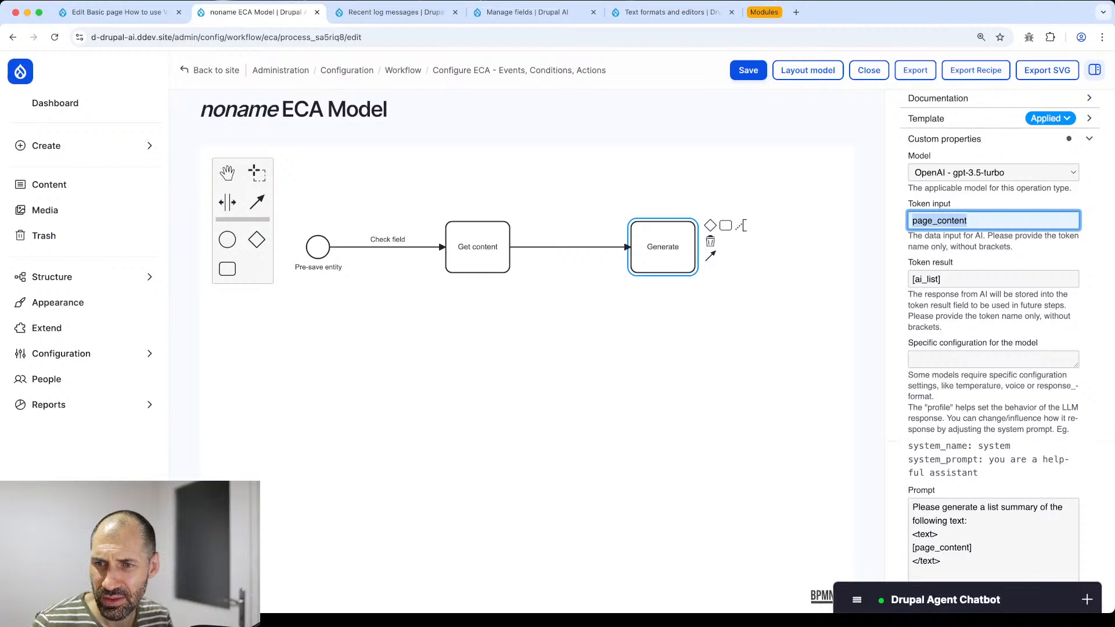
pyautogui.click(969, 278)
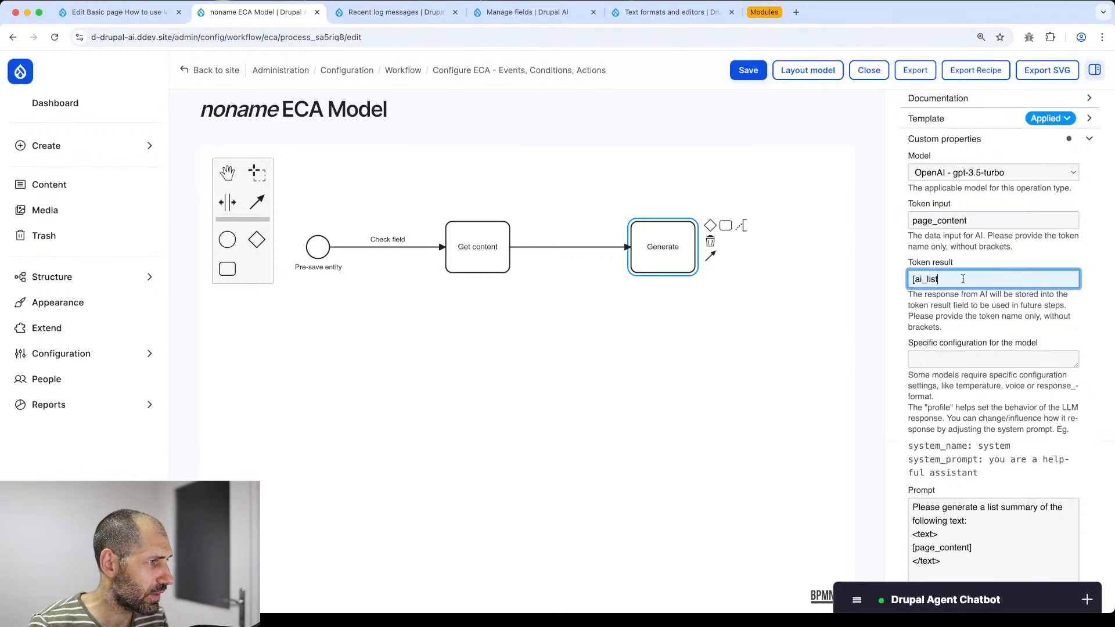
pyautogui.click(914, 283)
pyautogui.press('BackSpace')
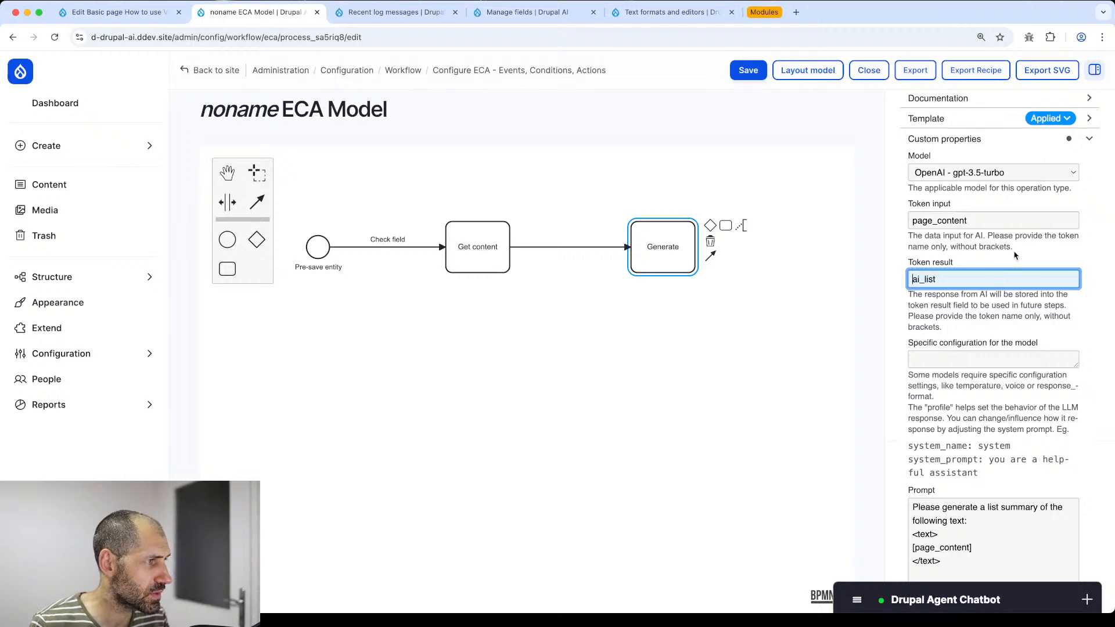
pyautogui.moveTo(1014, 247)
pyautogui.mouseDown()
pyautogui.moveTo(950, 246)
pyautogui.moveTo(1014, 235)
pyautogui.moveTo(1016, 249)
pyautogui.mouseUp()
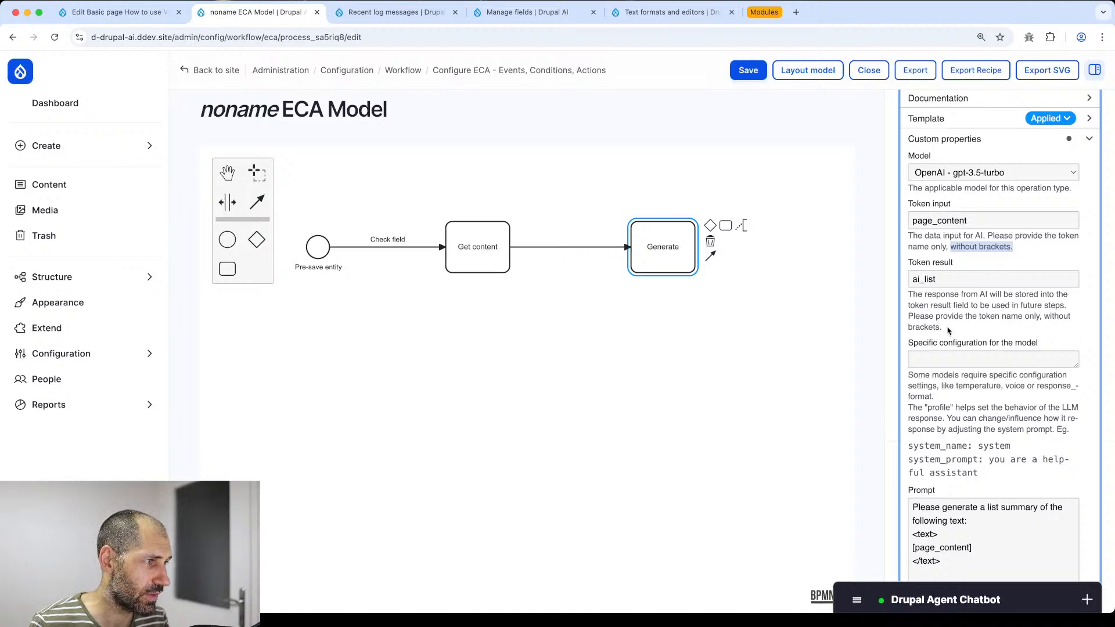
pyautogui.scroll(-2, 938, 262)
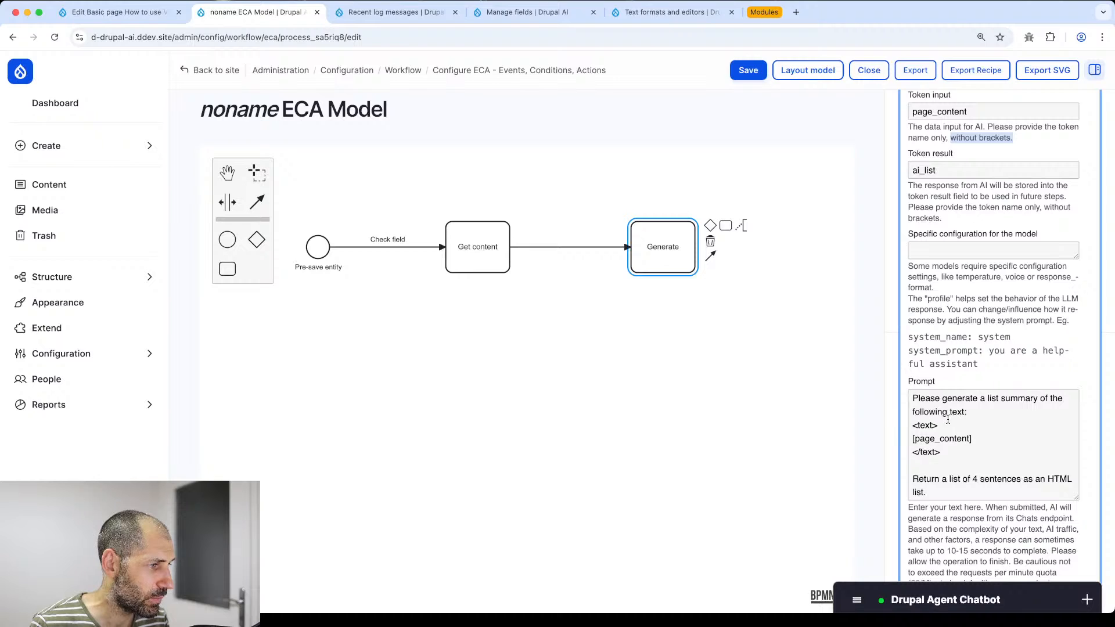
pyautogui.click(759, 302)
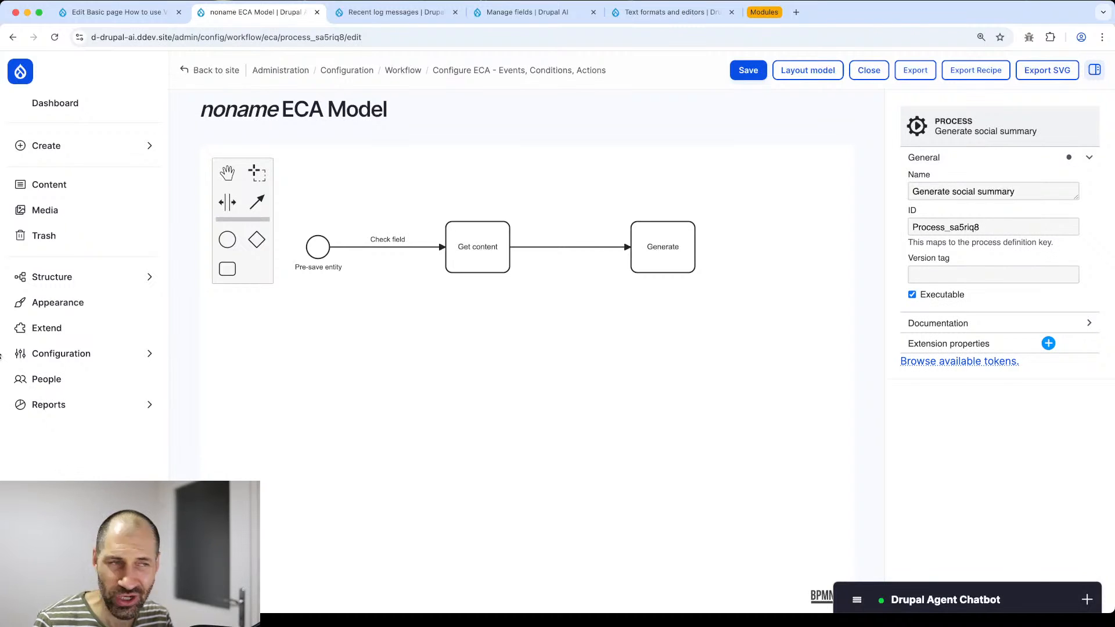
# - Append a third task after Generate labelled 'Set social summary'
pyautogui.moveTo(671, 306); pyautogui.dragTo(532, 312)
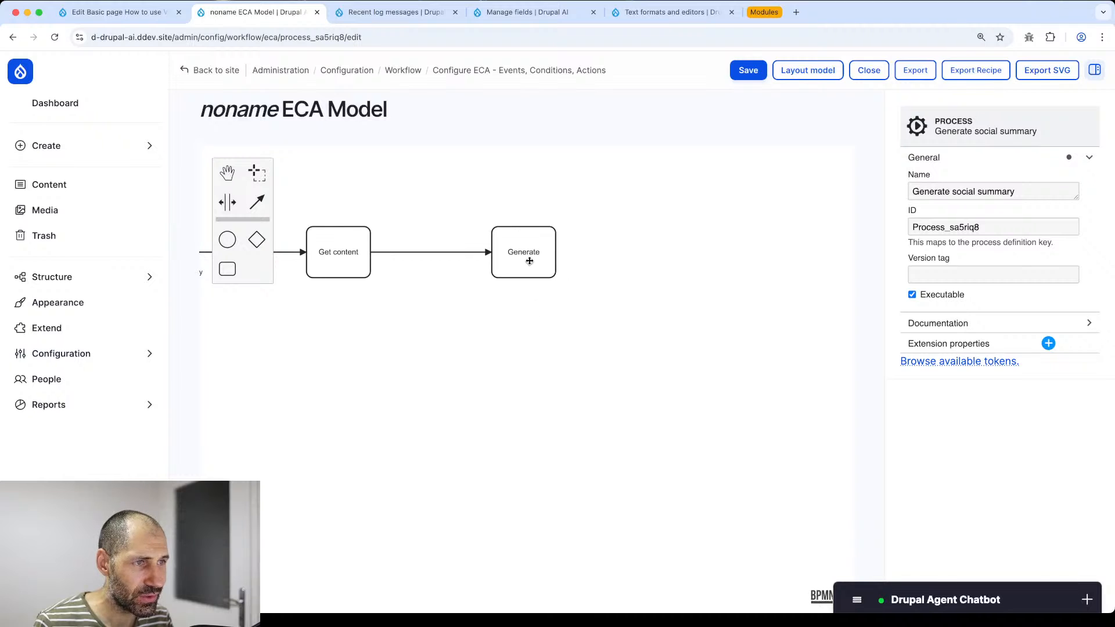
pyautogui.click(529, 260)
pyautogui.click(583, 232)
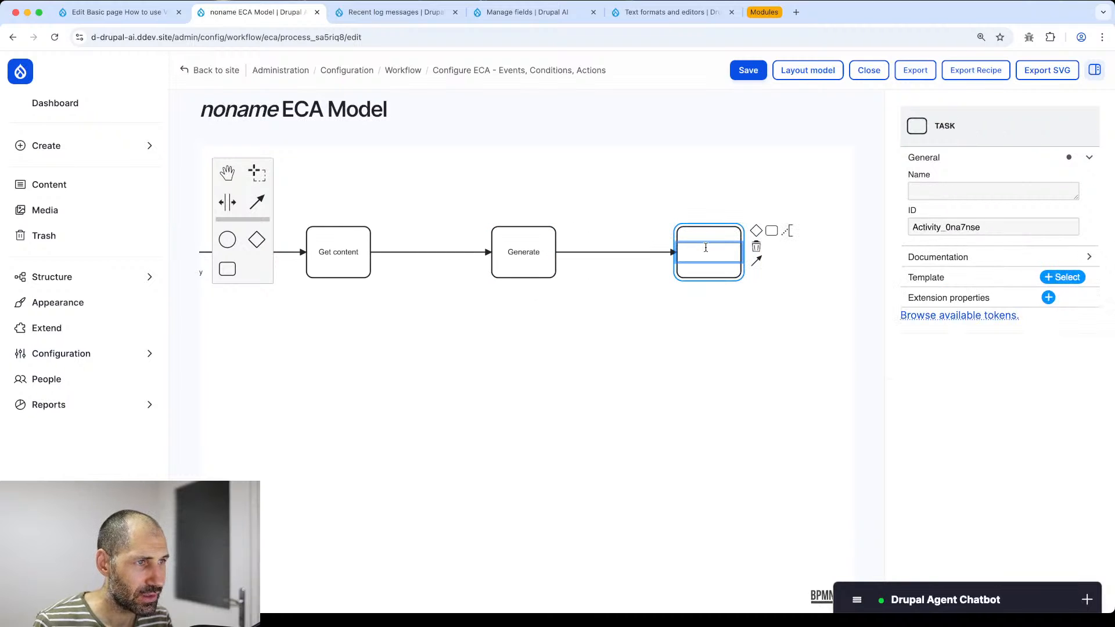
pyautogui.write('Set')
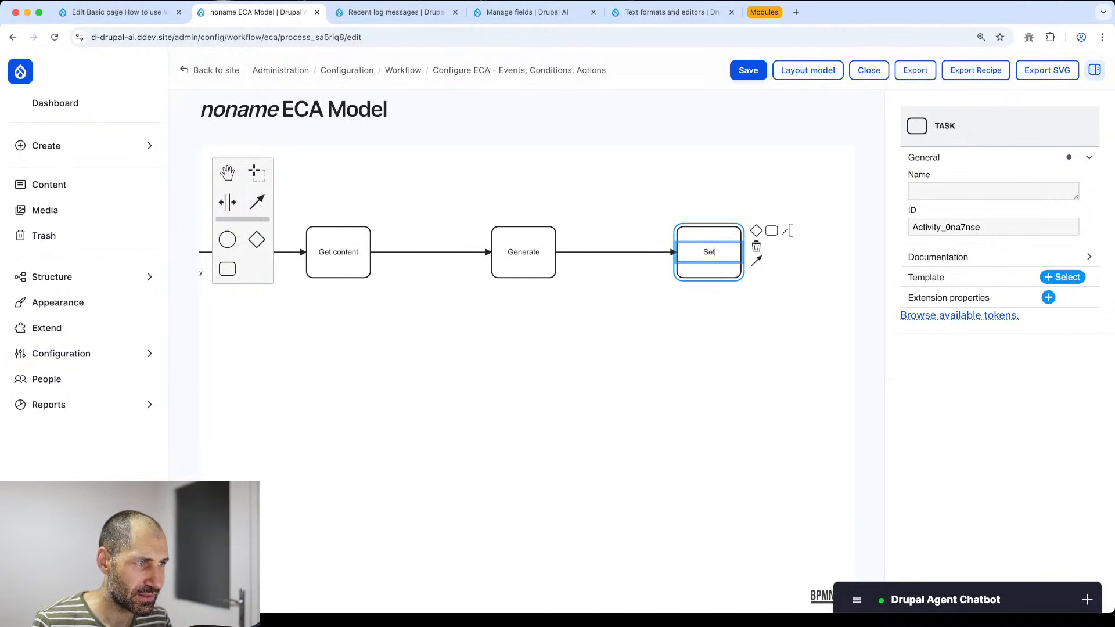
pyautogui.write(' social sum')
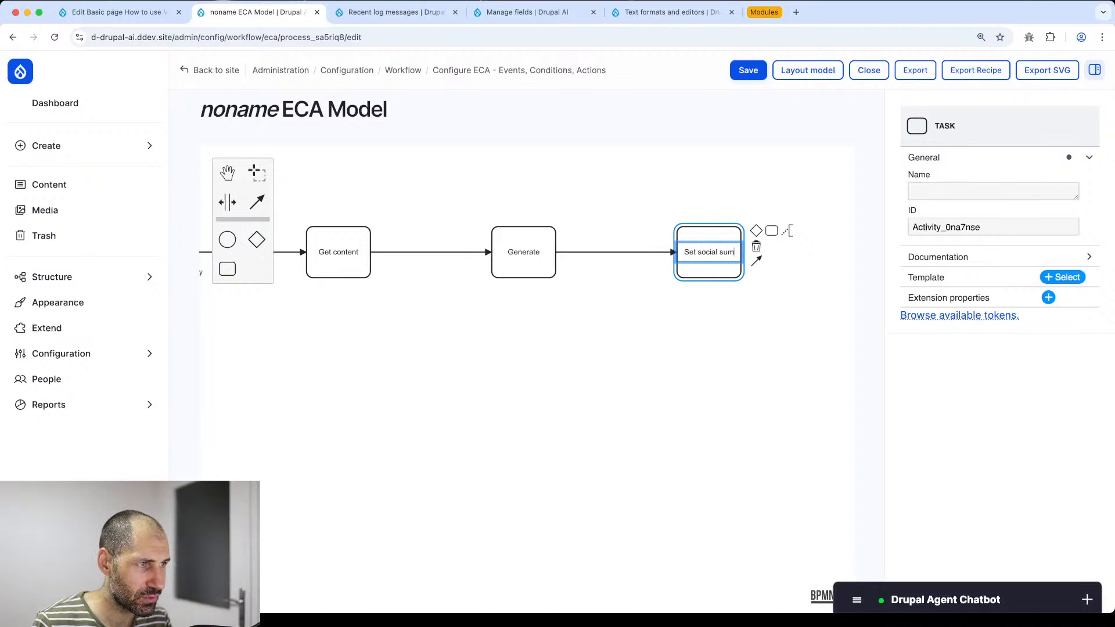
pyautogui.write('mary')
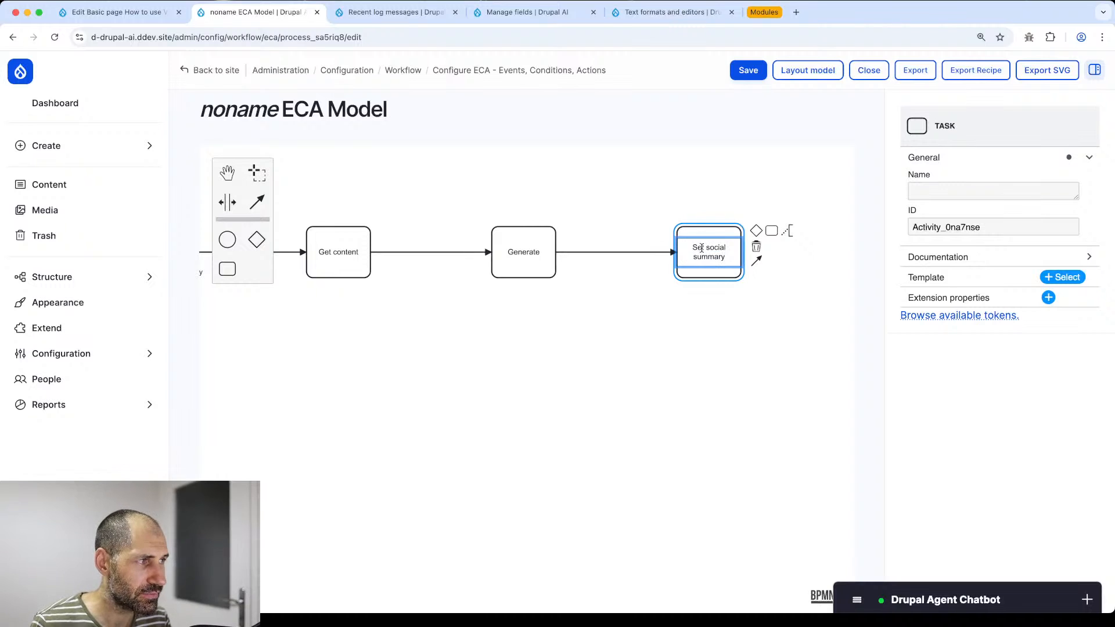
# - Label the third task 'Set social summary' and filter its template chooser to 'set field value'
pyautogui.click(755, 311)
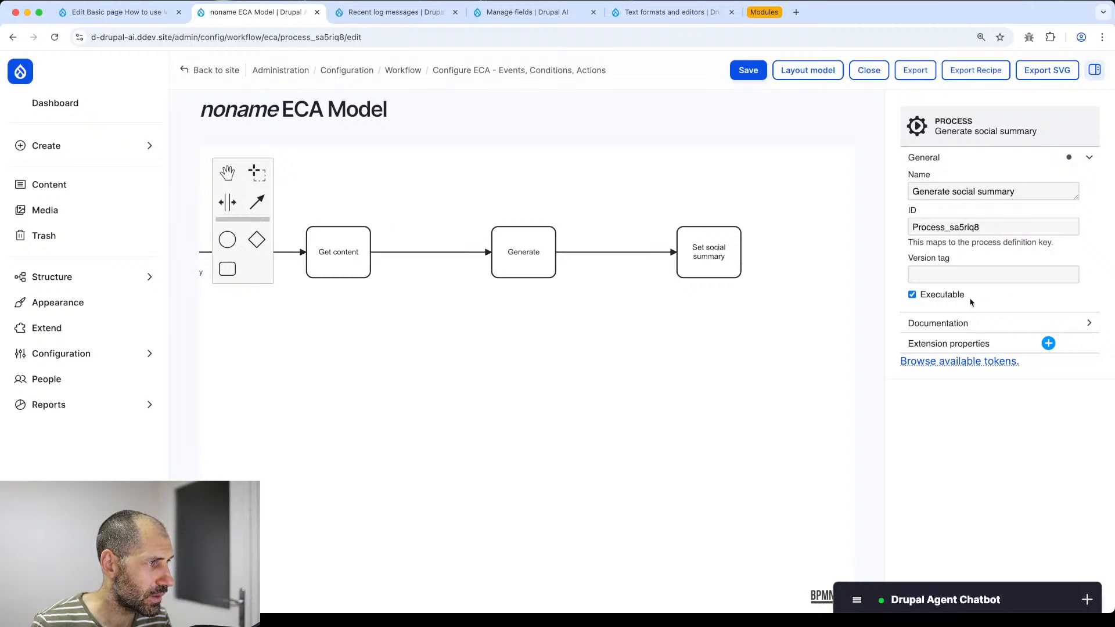
pyautogui.click(720, 273)
pyautogui.click(1049, 279)
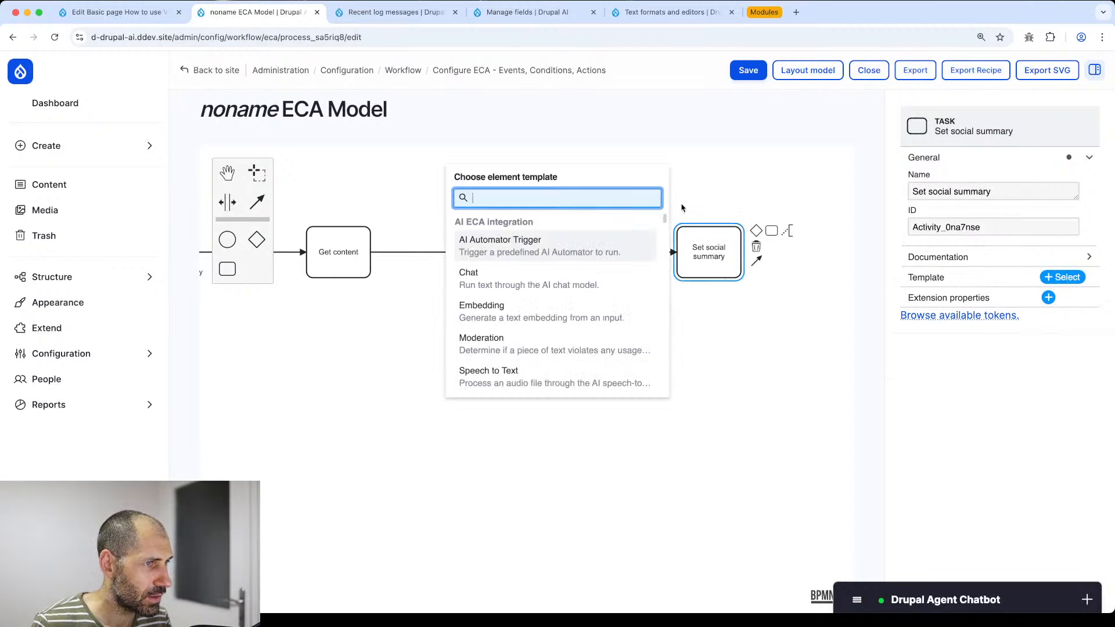
pyautogui.write('set fi')
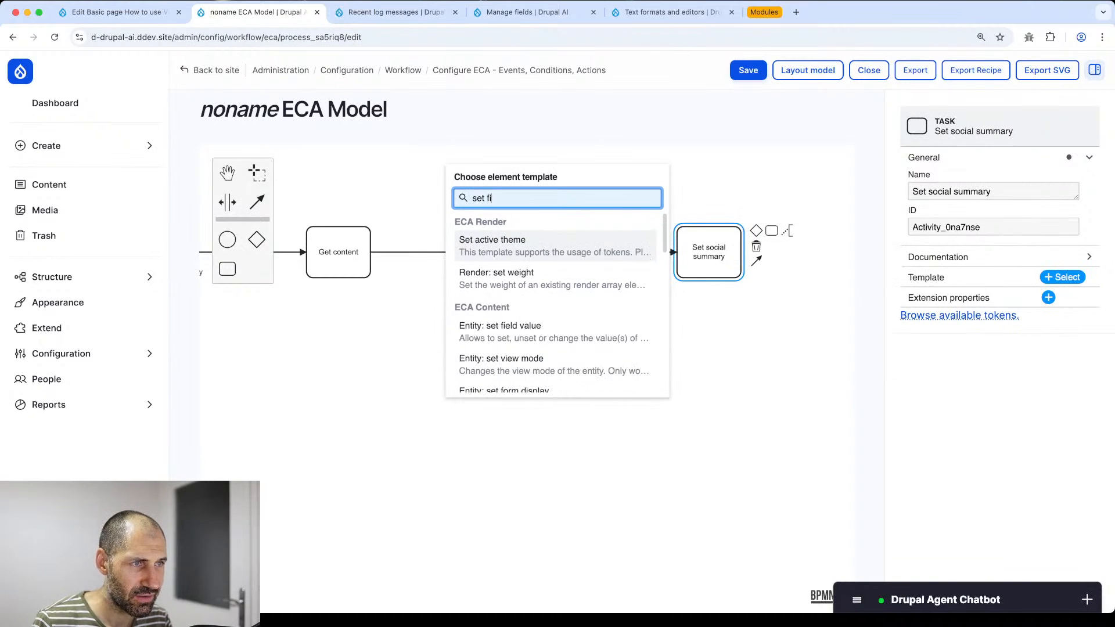
pyautogui.write('eld va')
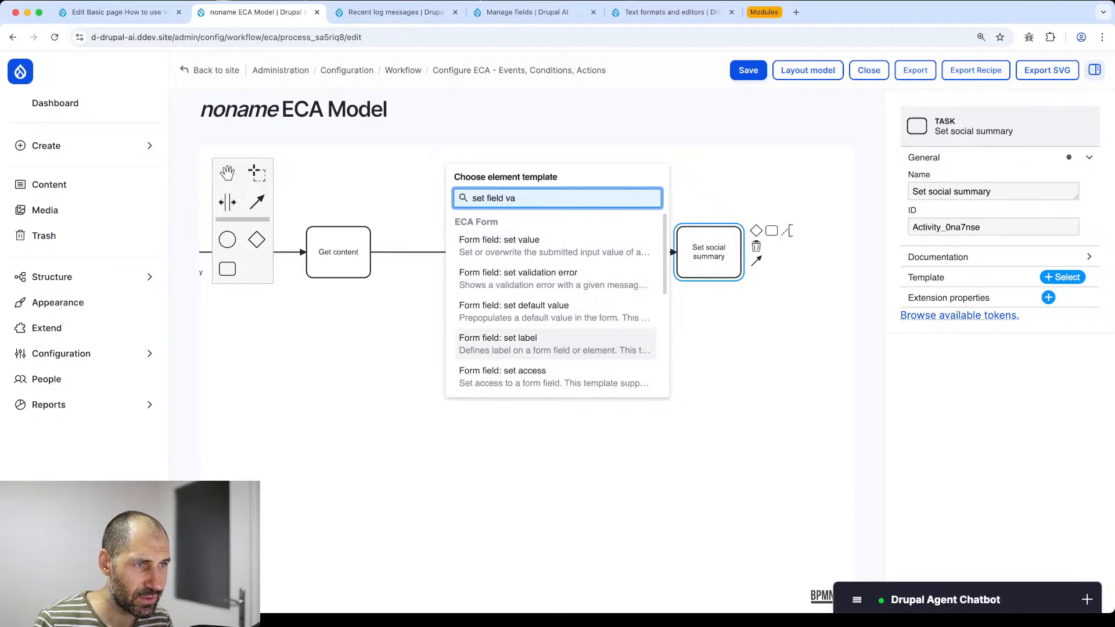
pyautogui.write('lue')
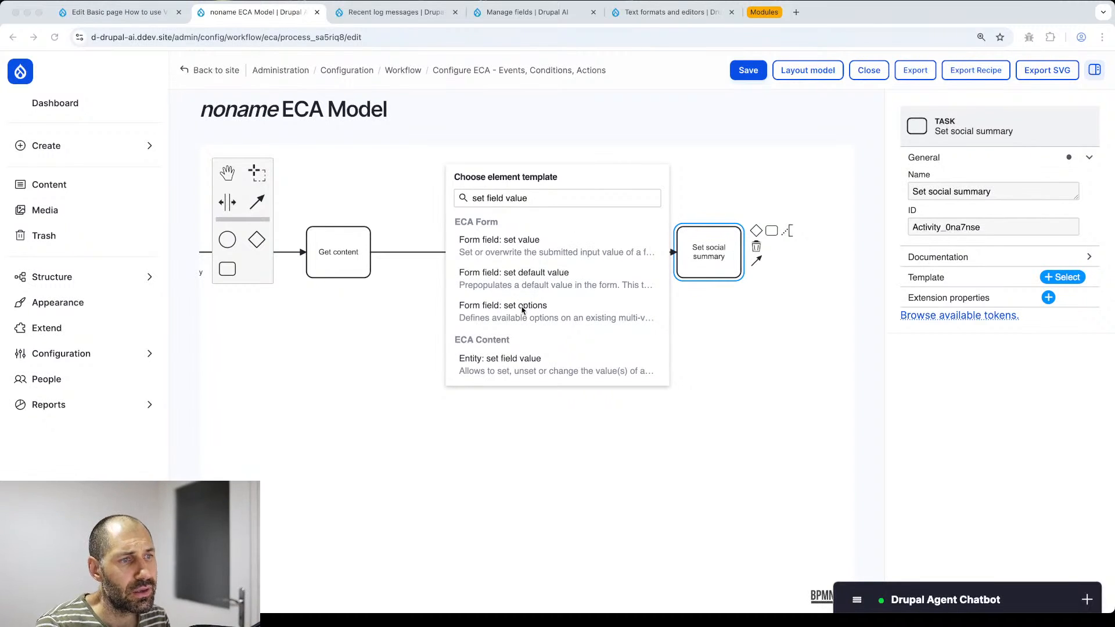
pyautogui.click(541, 356)
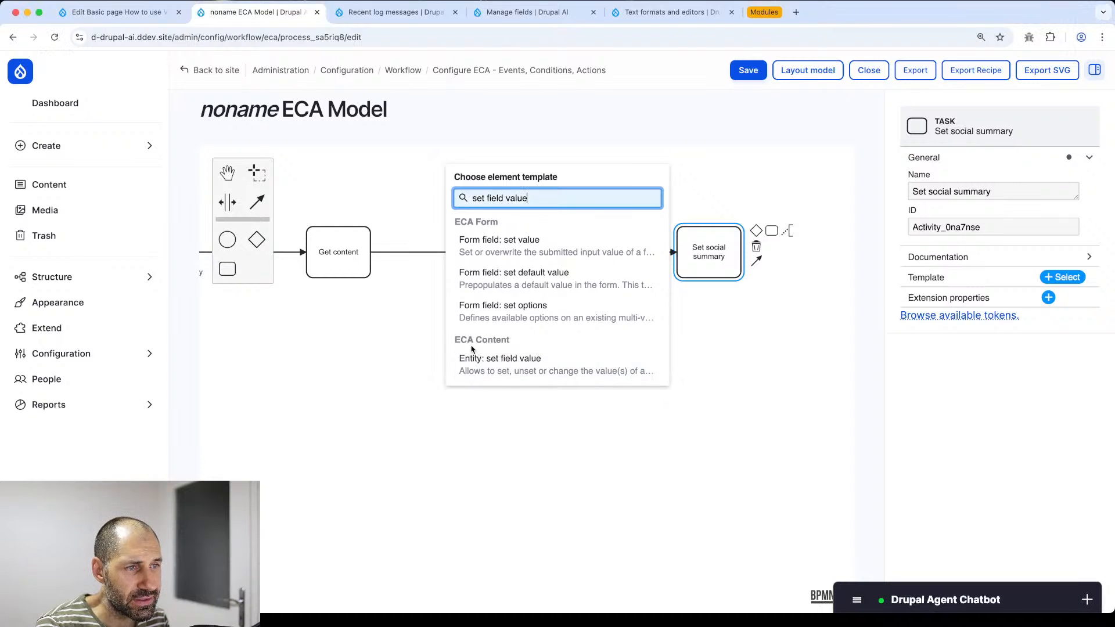
# - Apply the Entity: set field value template with field name field_social_summary
pyautogui.click(497, 366)
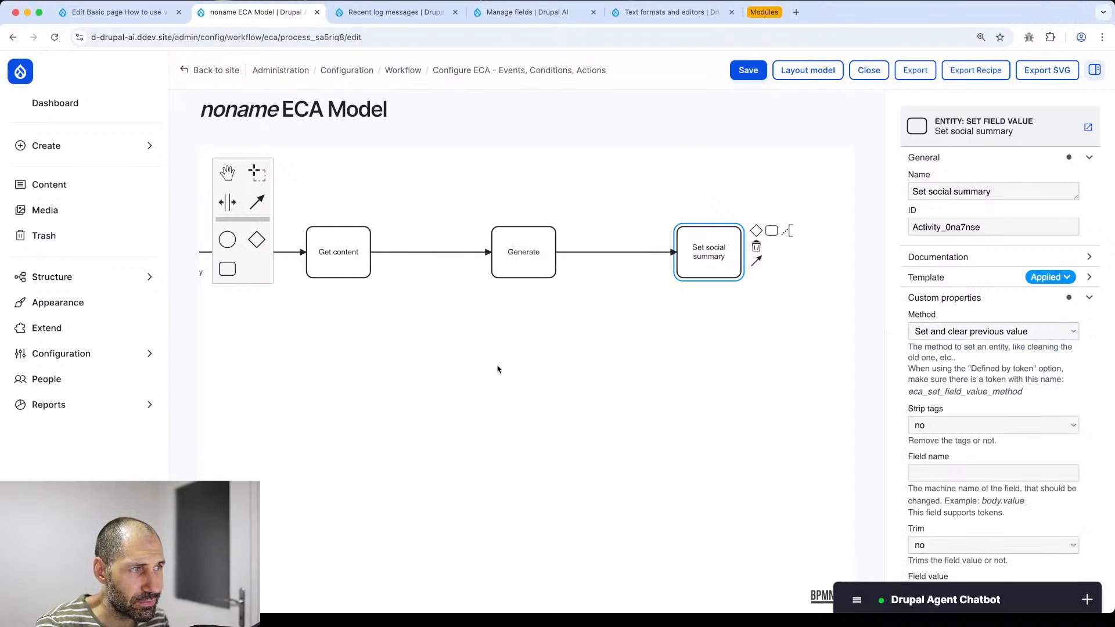
pyautogui.press('super+Tab')
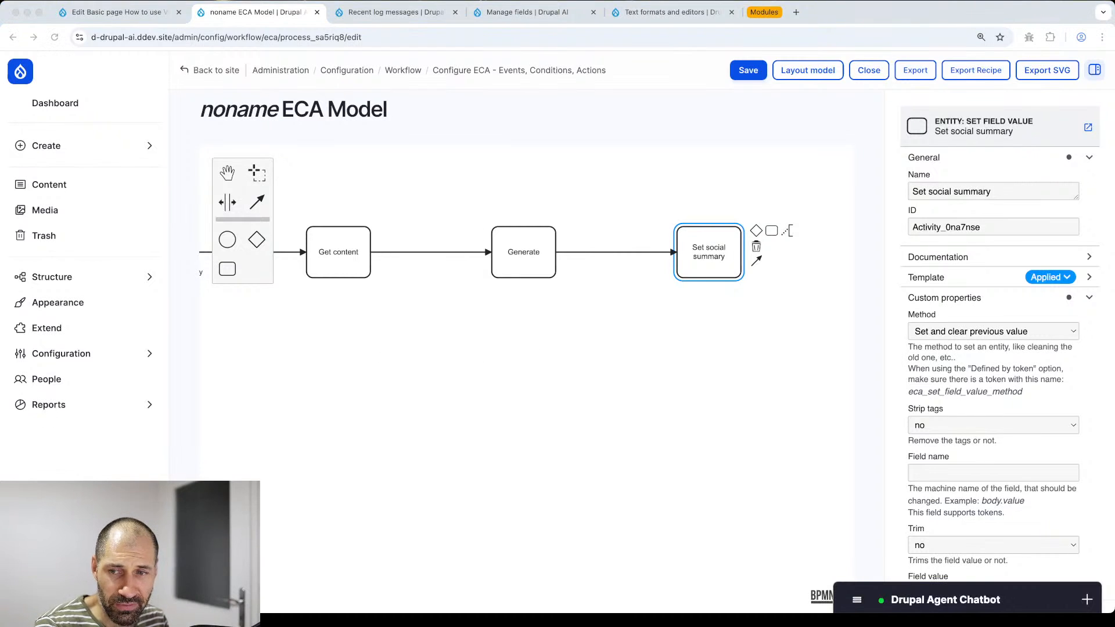
pyautogui.scroll(-5, 927, 255)
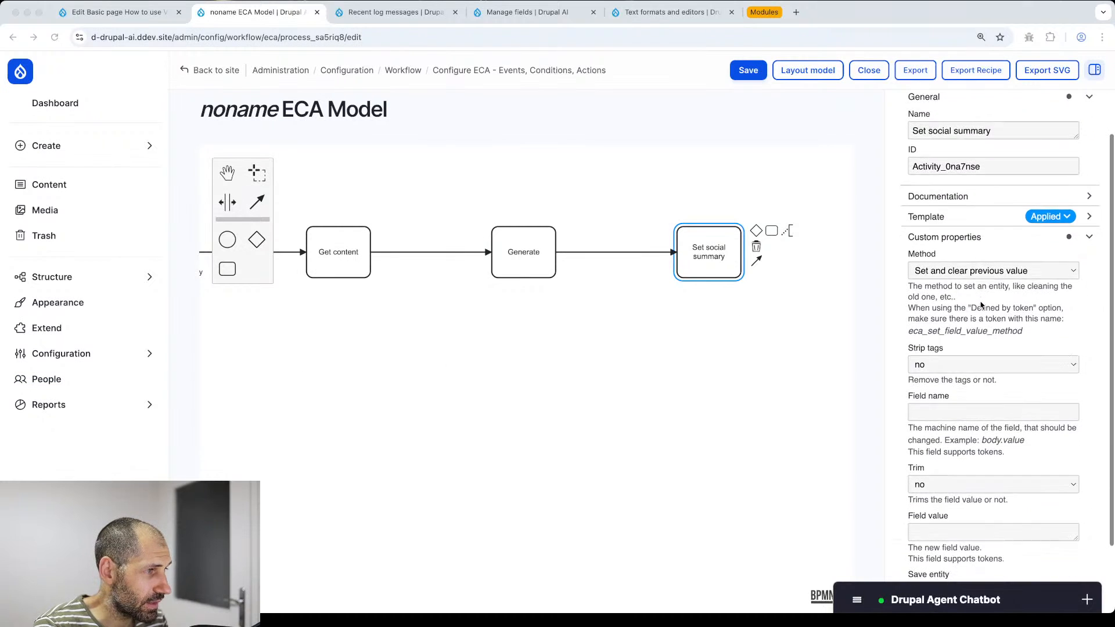
pyautogui.click(936, 328)
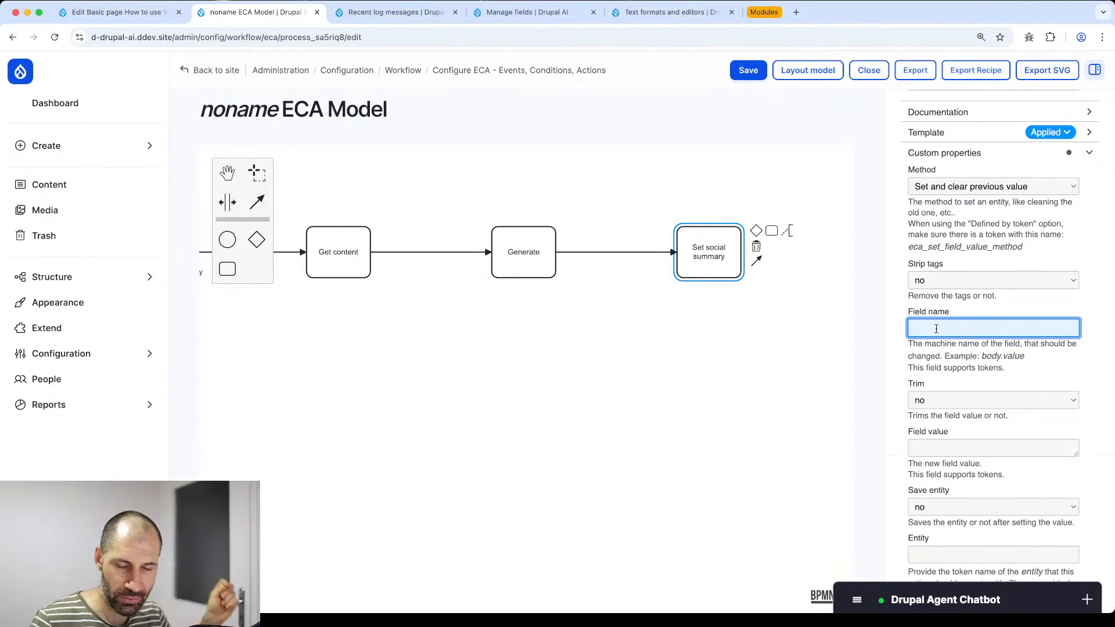
pyautogui.write('field_s')
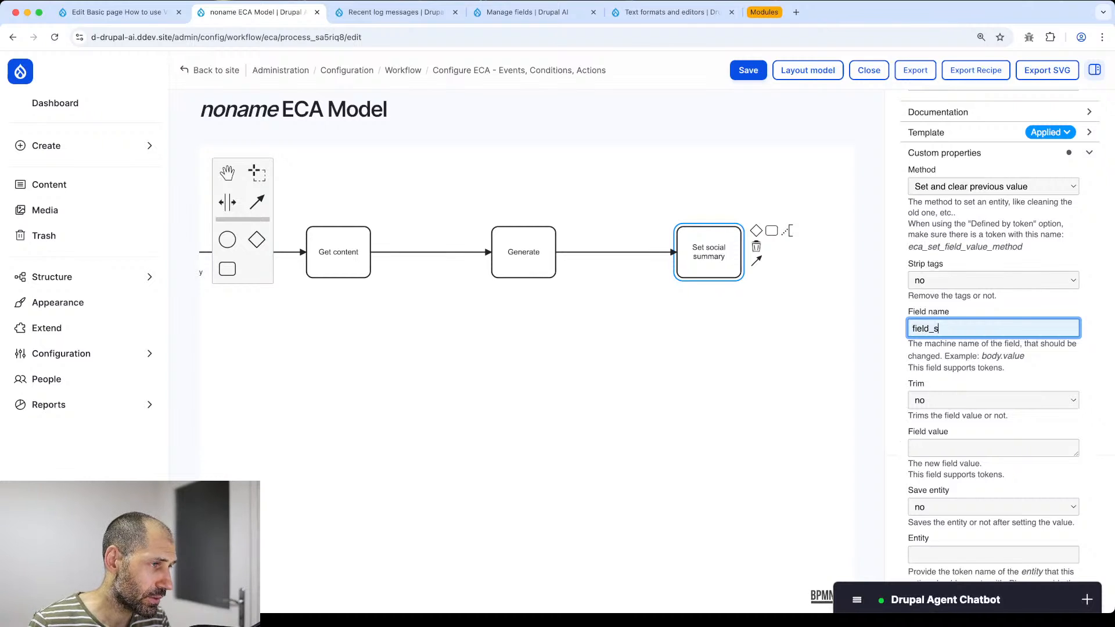
pyautogui.write('ocial_summary')
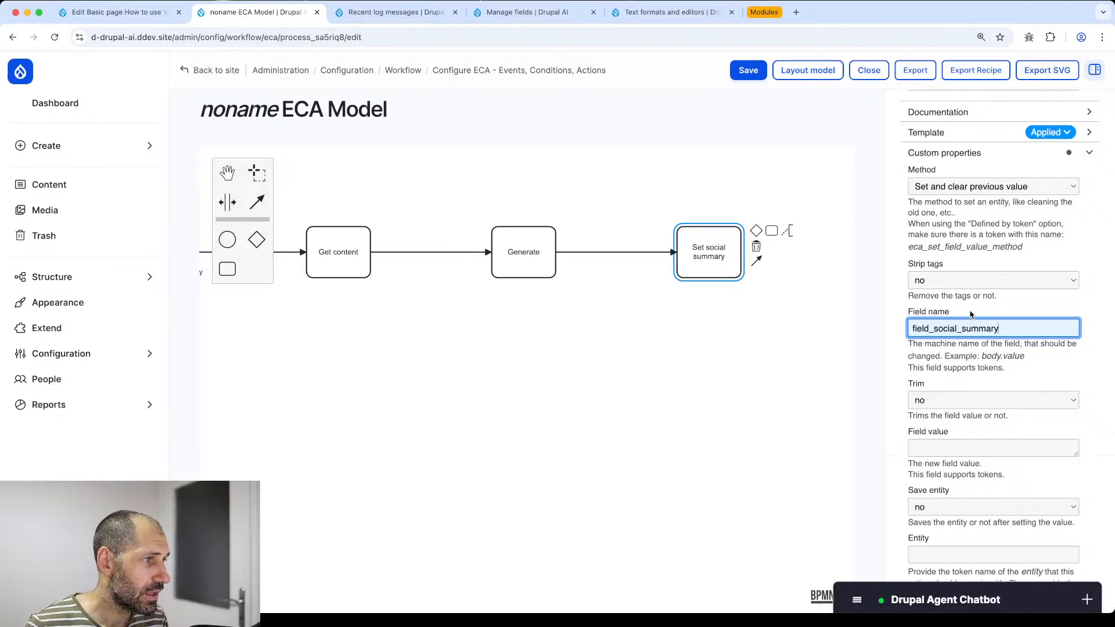
# - Check the Generate task's ai_list token result, then enter [ai_list] as the field value
pyautogui.click(924, 449)
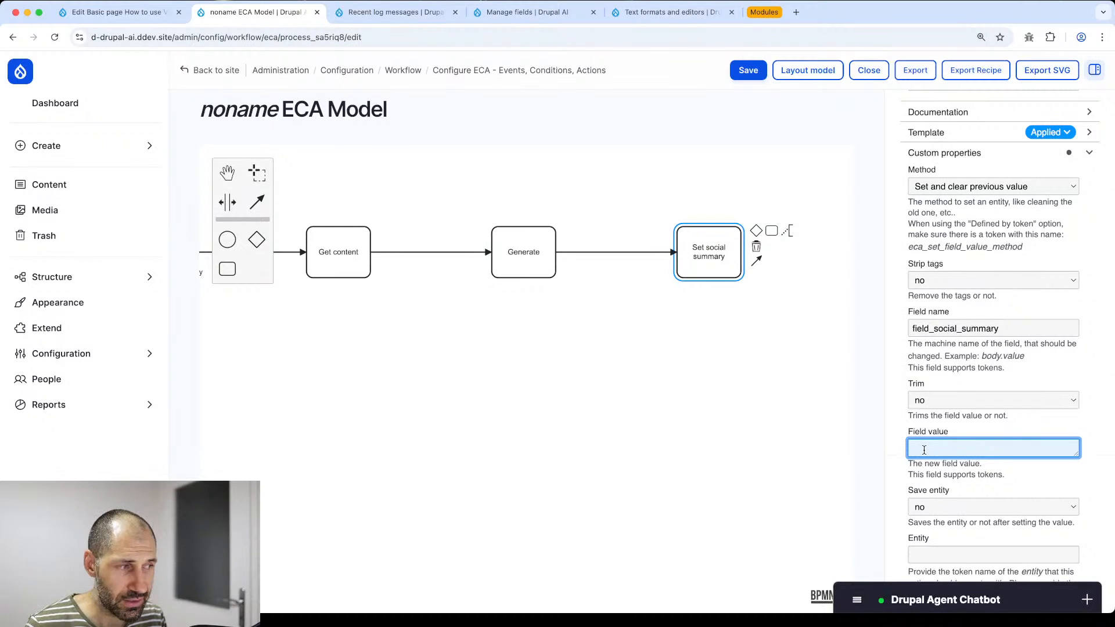
pyautogui.click(523, 237)
pyautogui.doubleClick(936, 290)
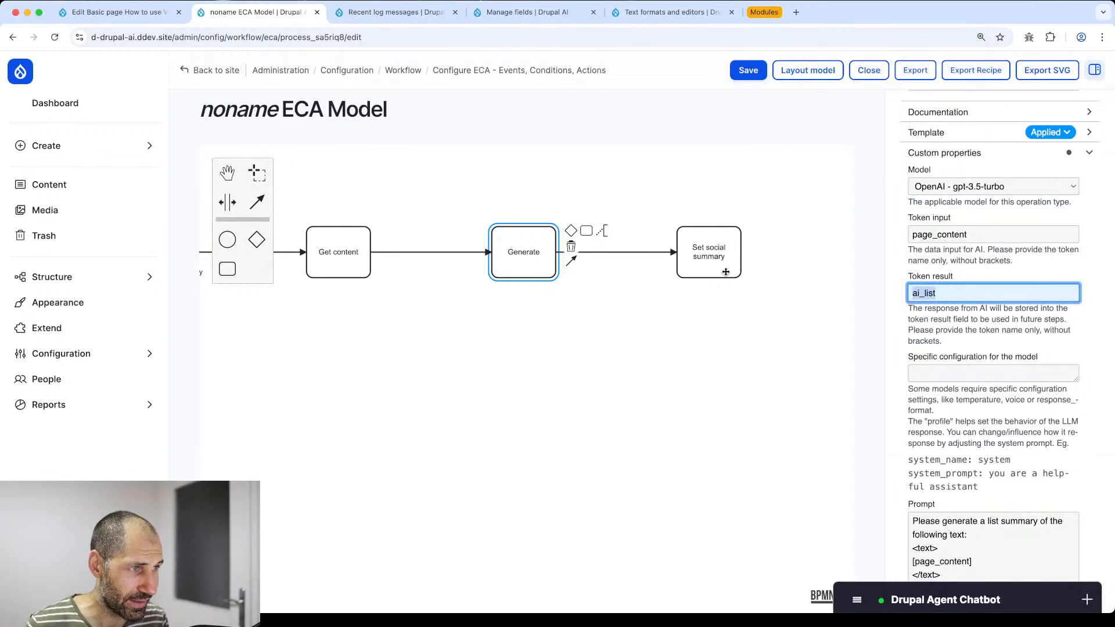
pyautogui.click(706, 266)
pyautogui.click(933, 446)
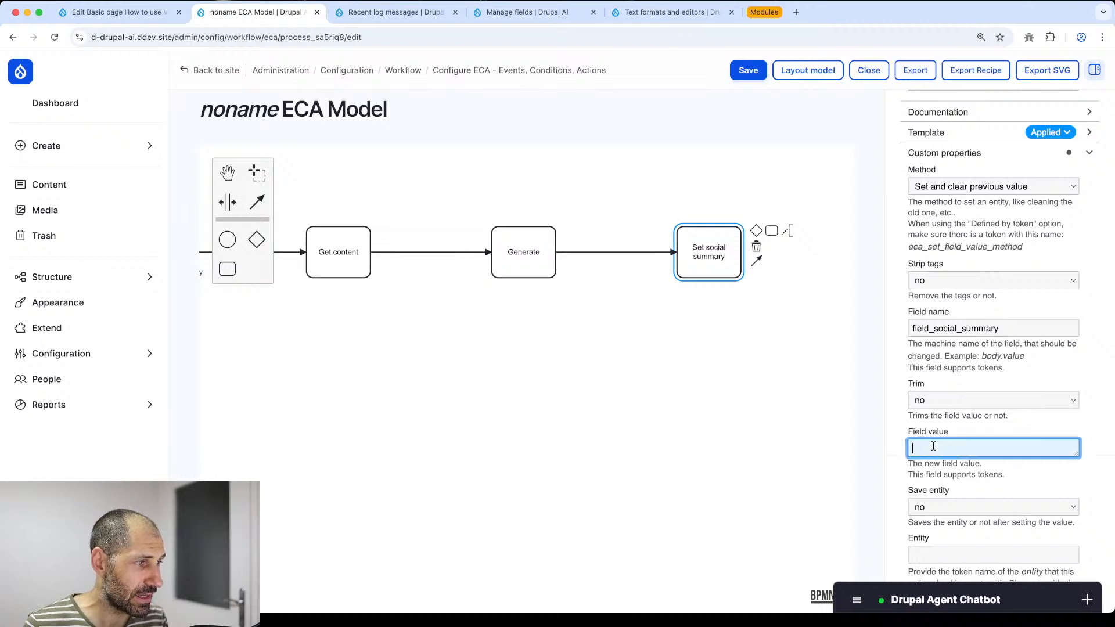
pyautogui.write('[a')
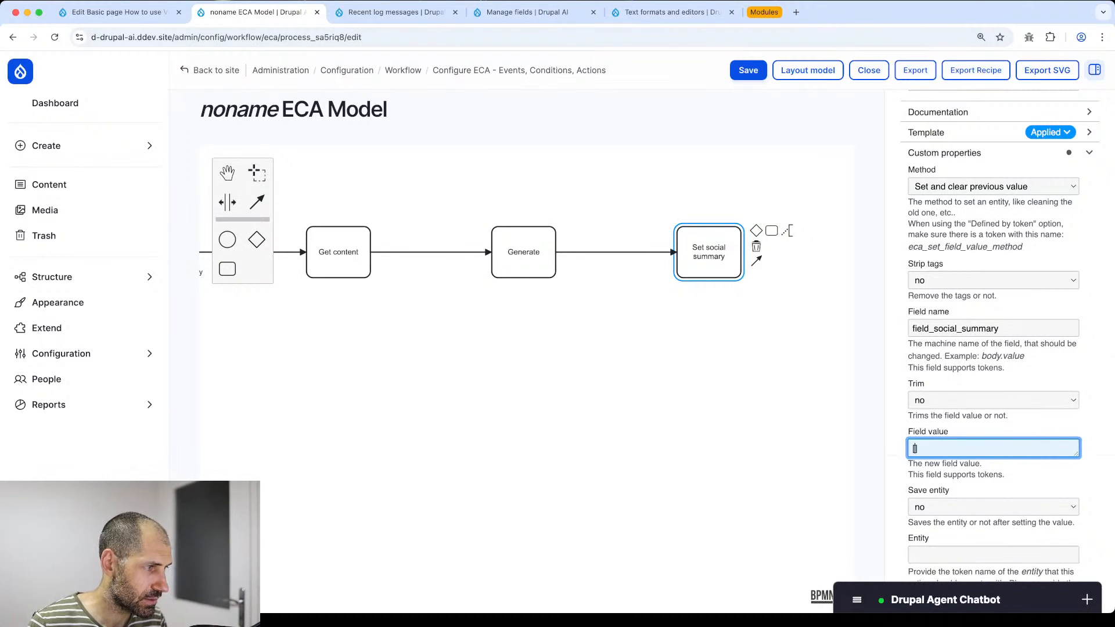
pyautogui.write('i_')
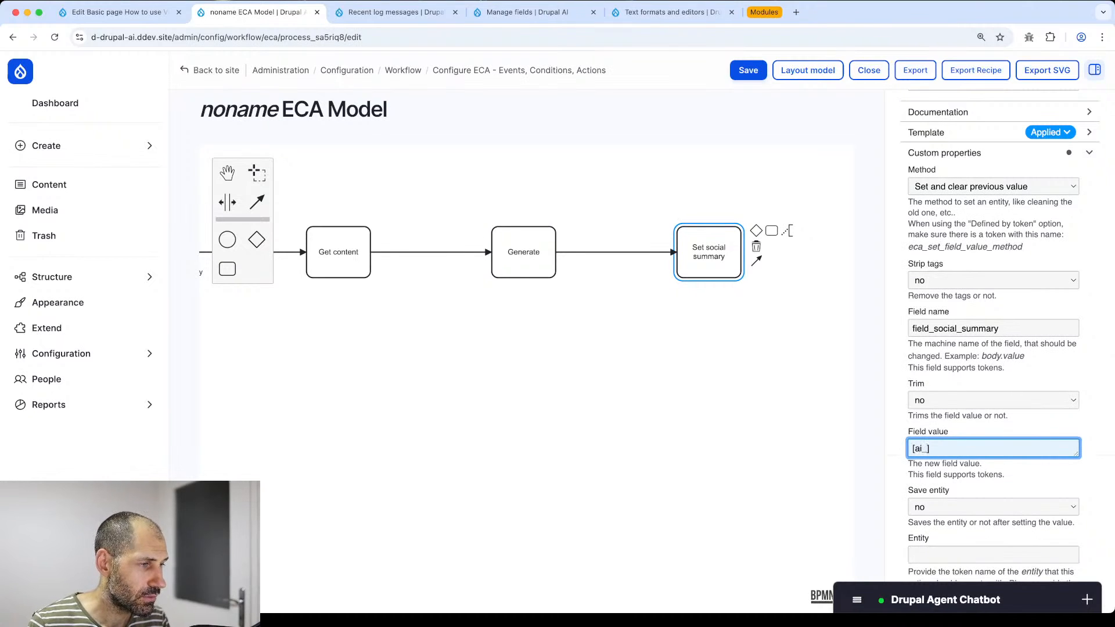
pyautogui.write('list')
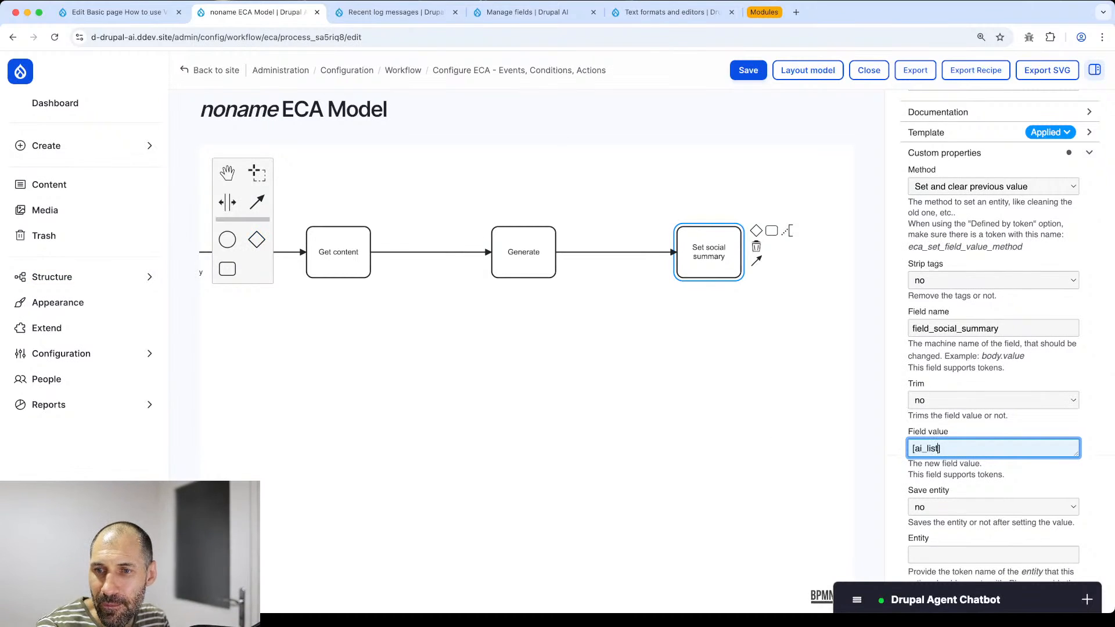
# - Append a new task labelled 'log' after Set social summary
pyautogui.click(714, 302)
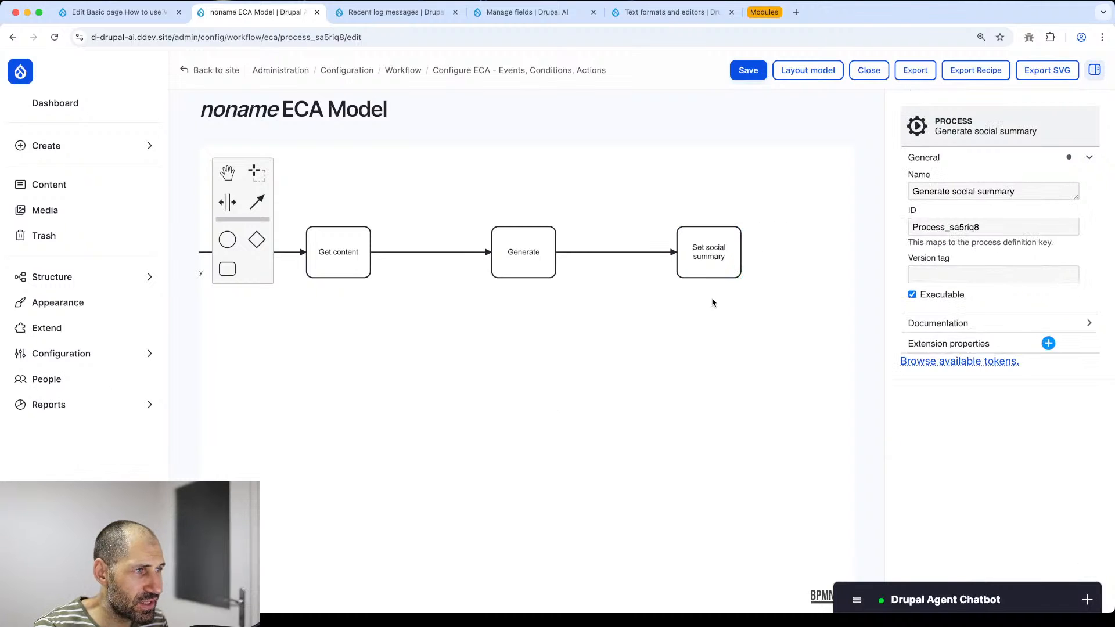
pyautogui.click(718, 235)
pyautogui.click(772, 231)
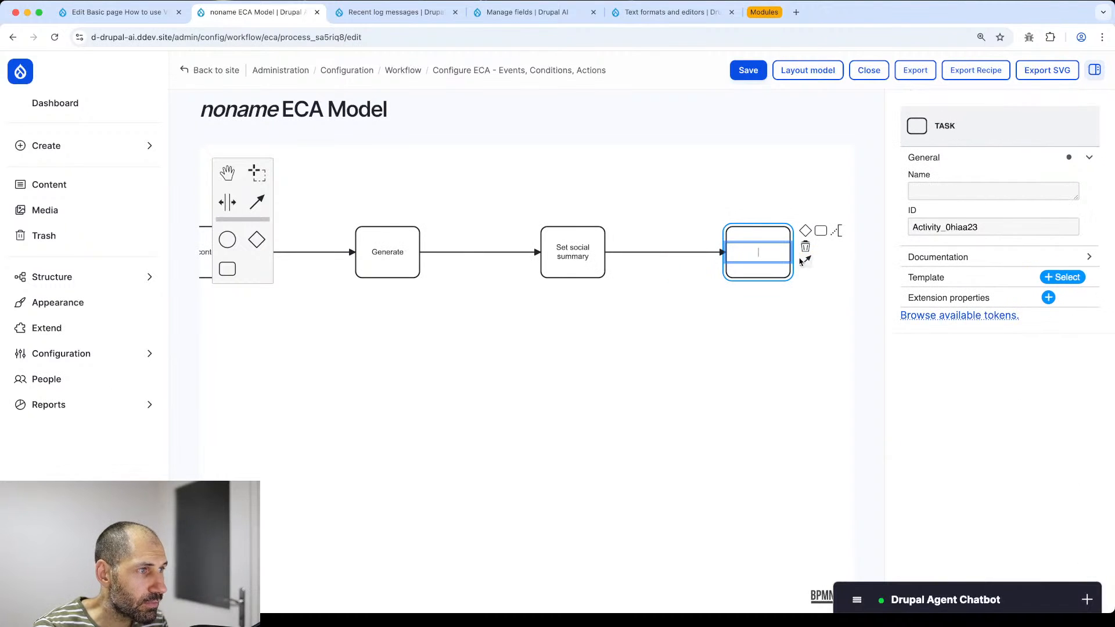
pyautogui.write('lag')
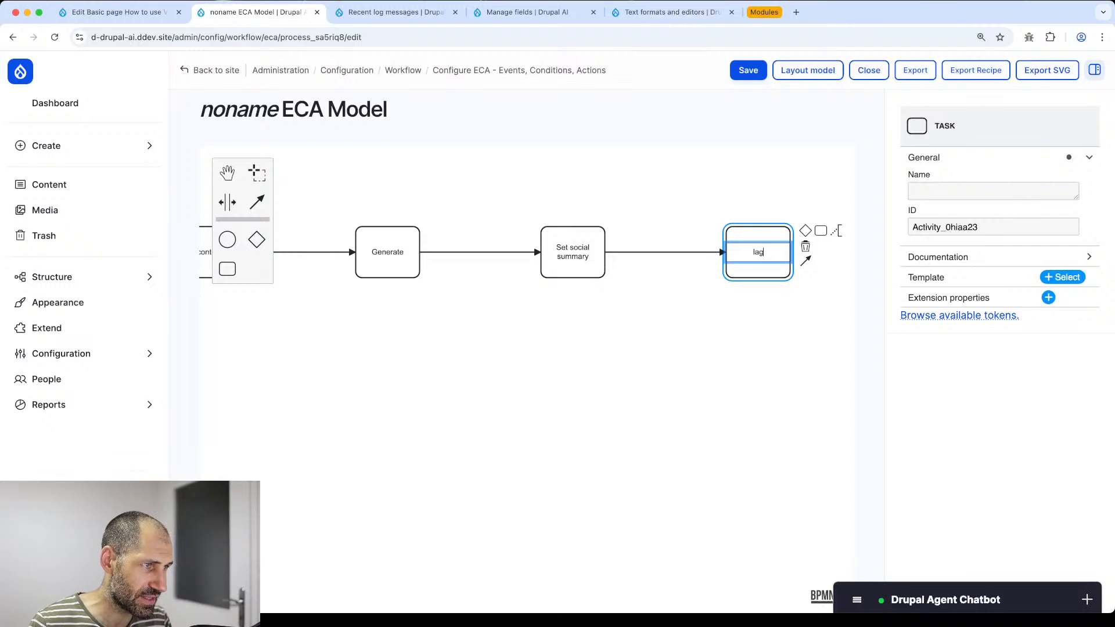
pyautogui.write('log')
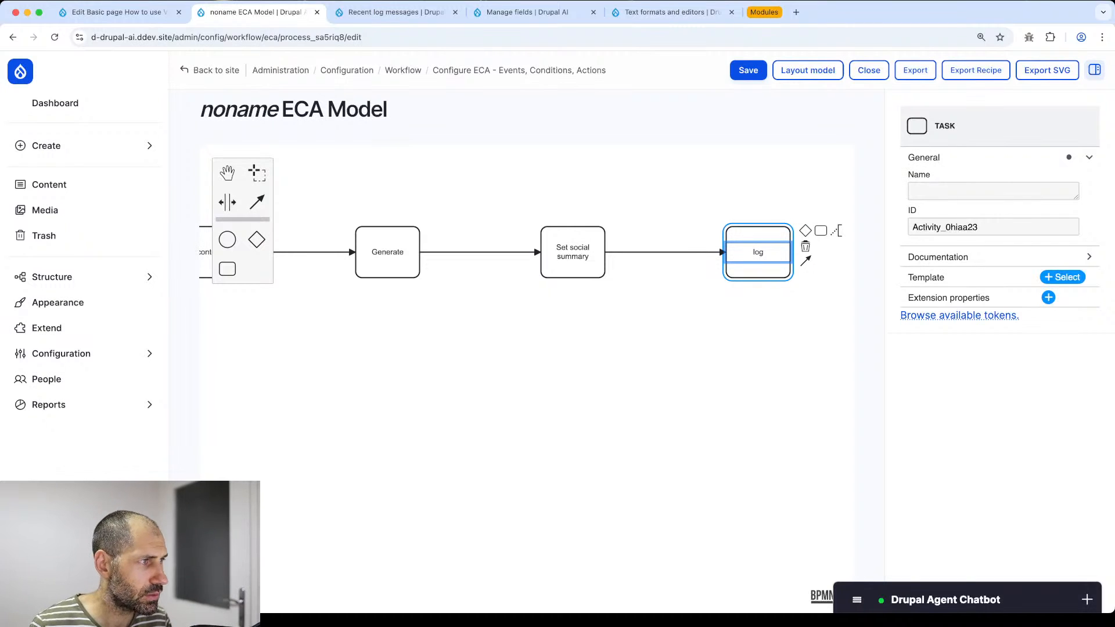
pyautogui.press('Return')
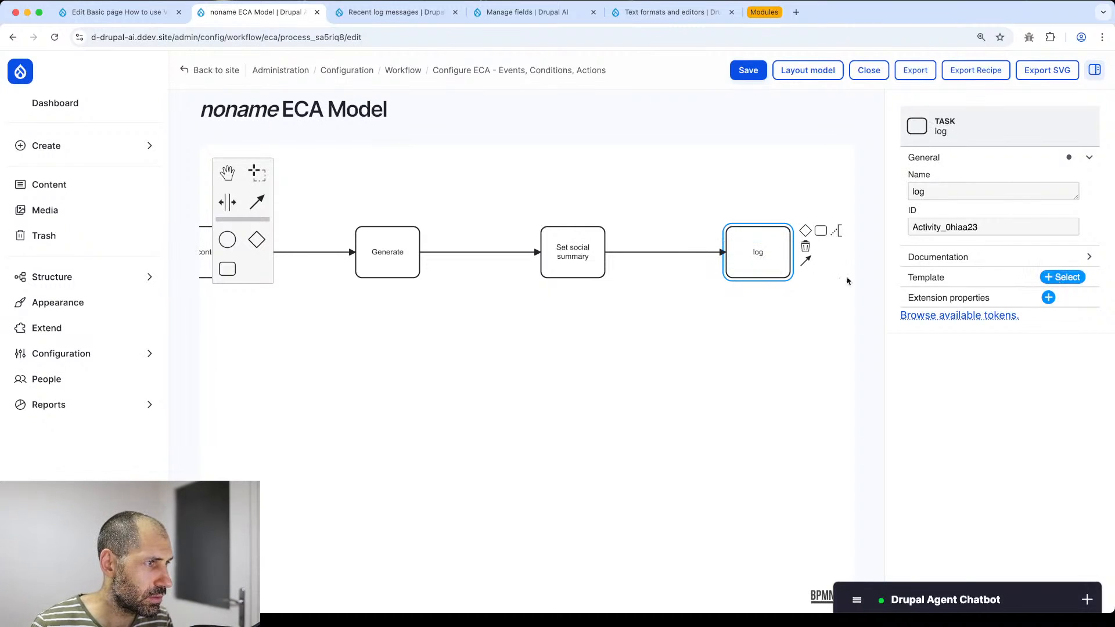
# - Apply the Set ECA log level template to the log task
pyautogui.click(847, 281)
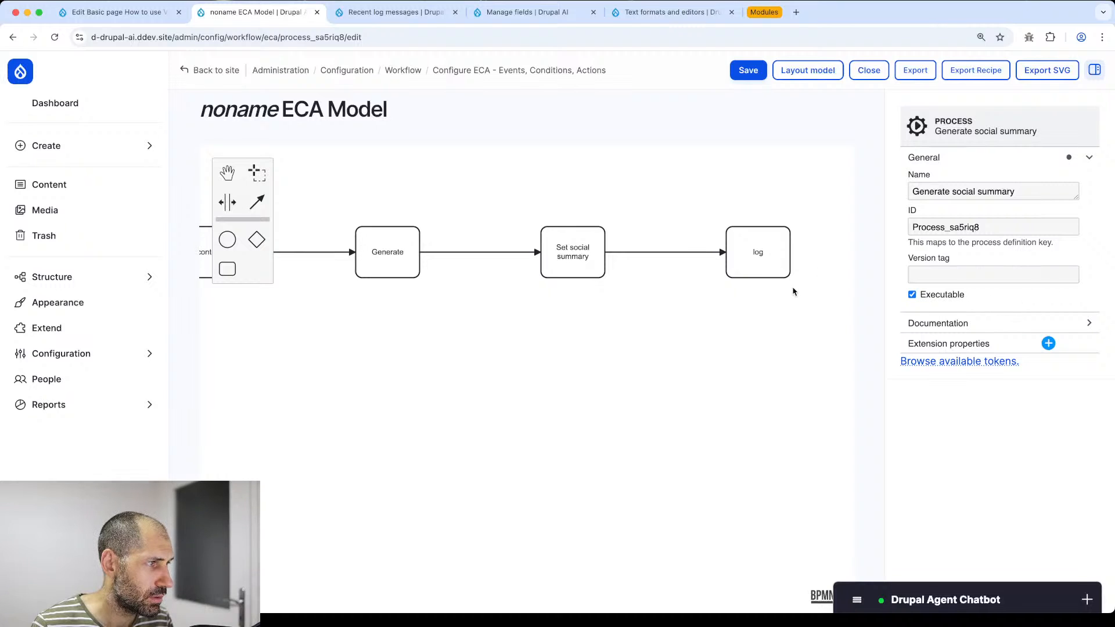
pyautogui.click(784, 274)
pyautogui.click(1061, 278)
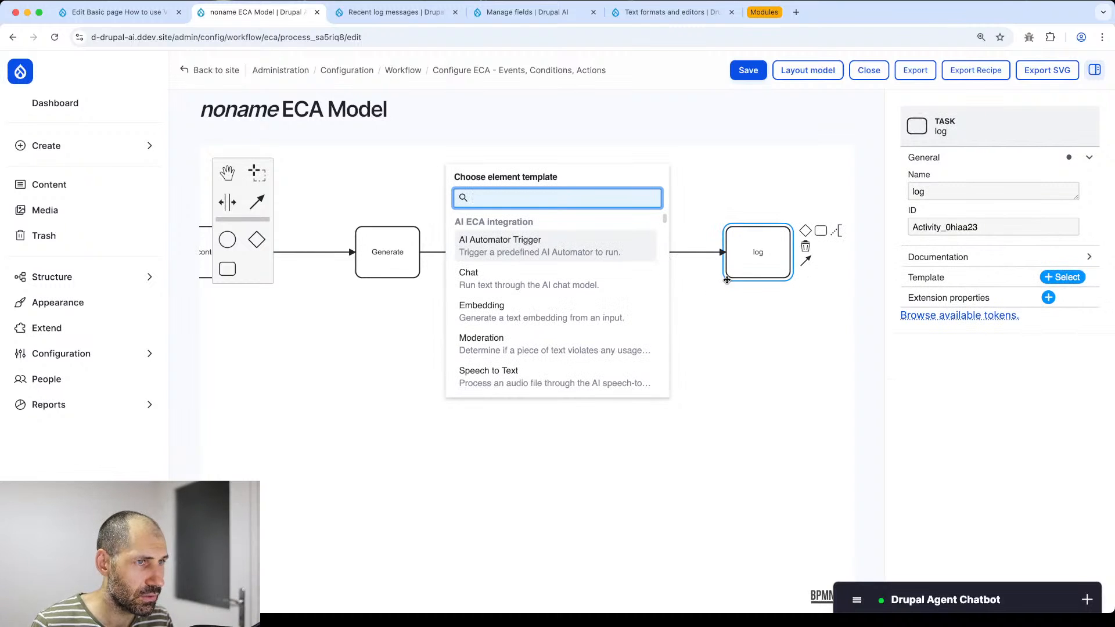
pyautogui.write('log')
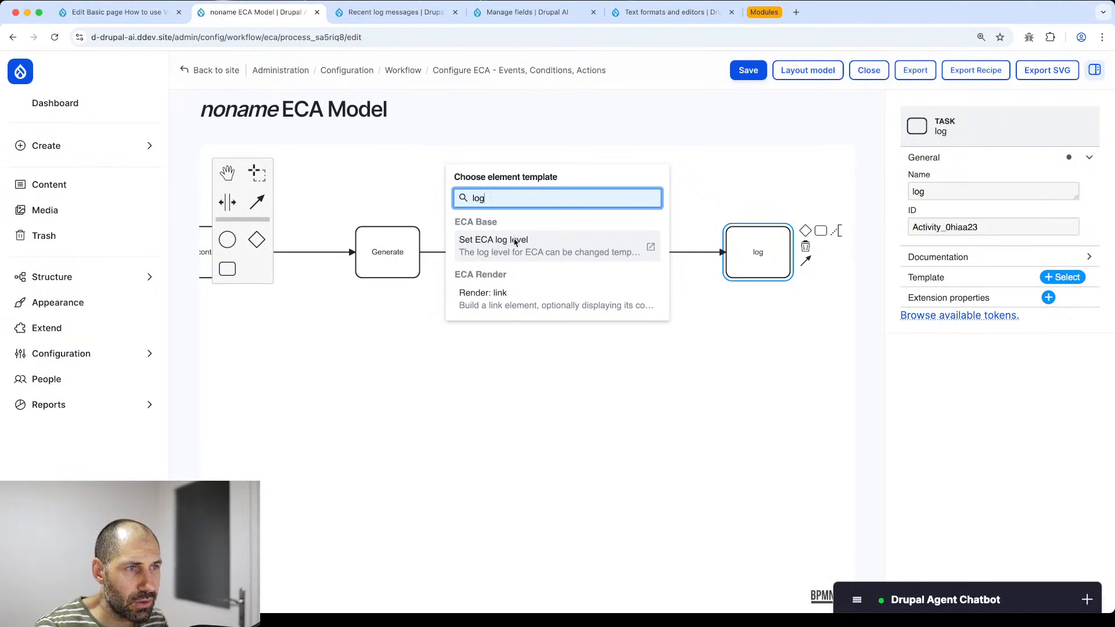
pyautogui.click(482, 259)
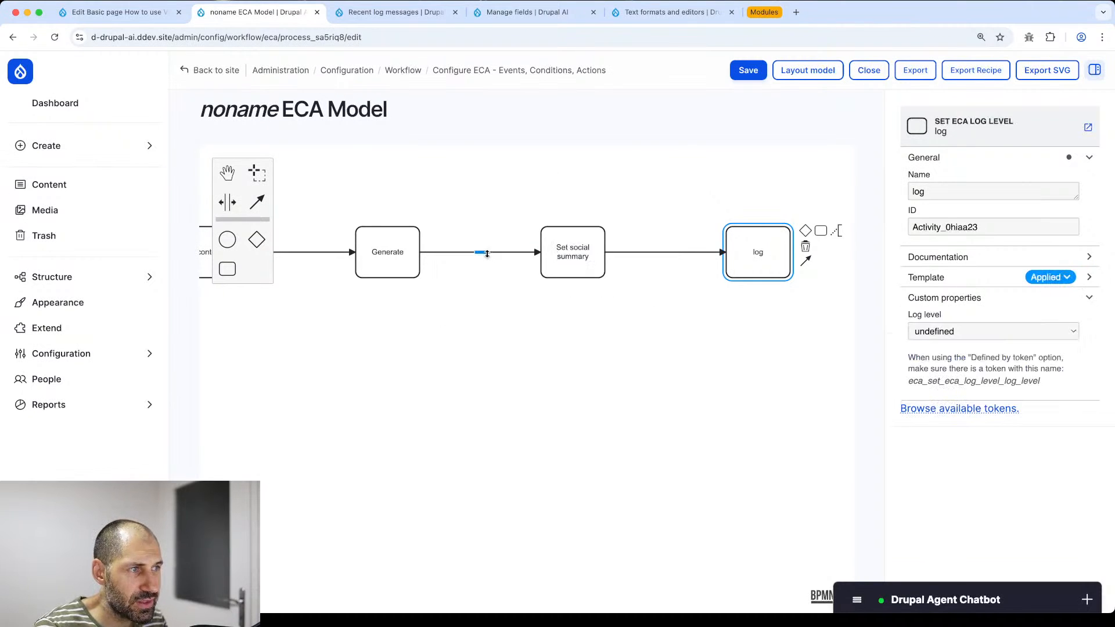
# - Replace the log task's template with 'Display a message to the user'
pyautogui.click(761, 275)
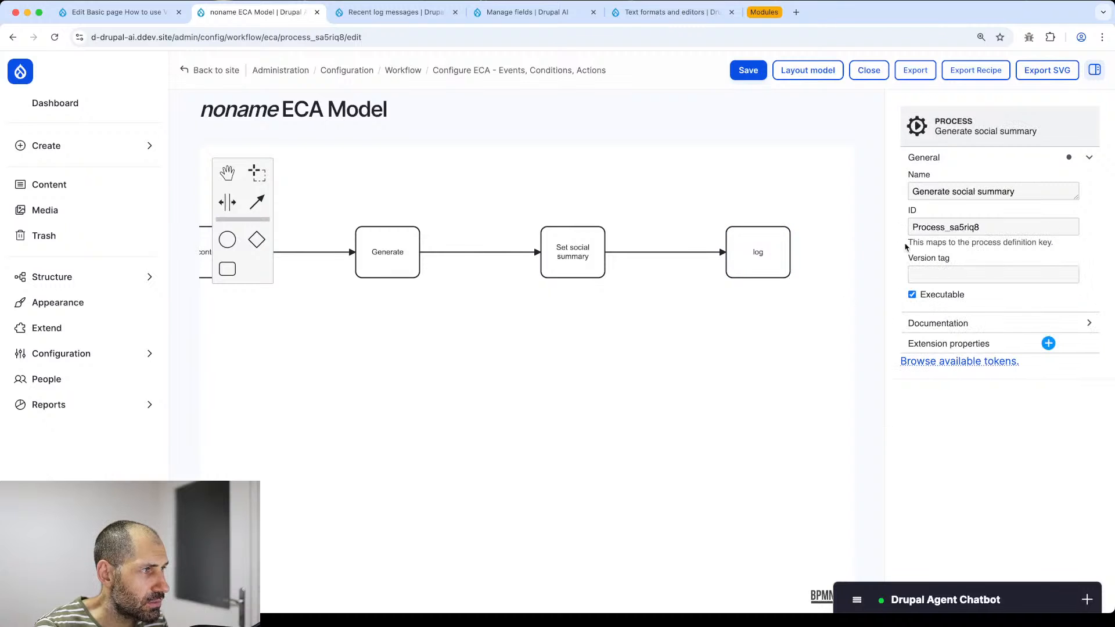
pyautogui.click(765, 255)
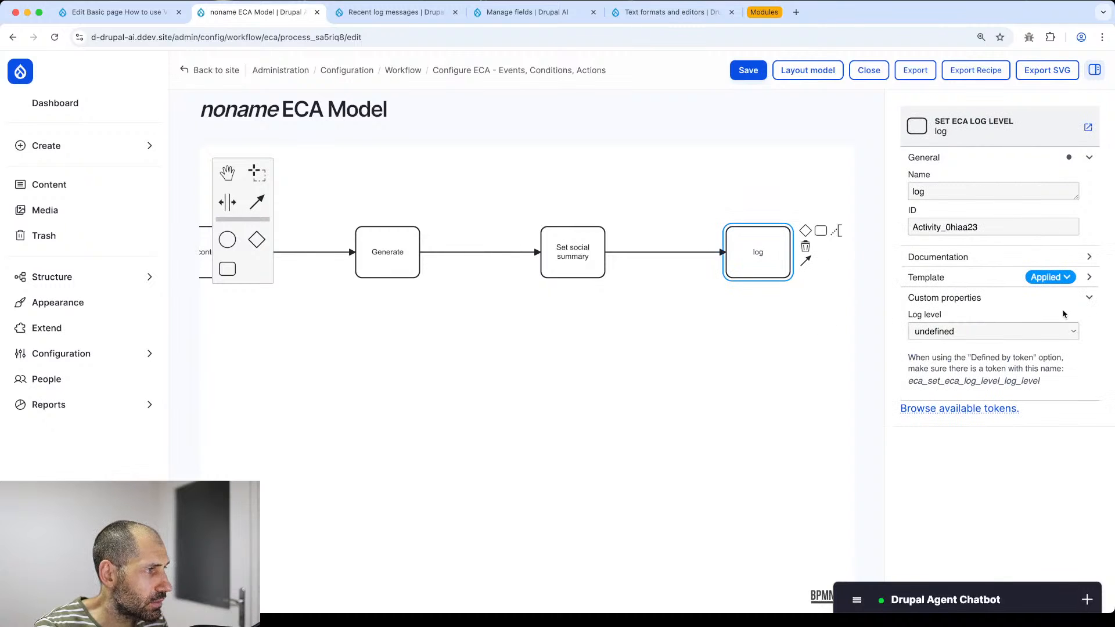
pyautogui.click(1064, 277)
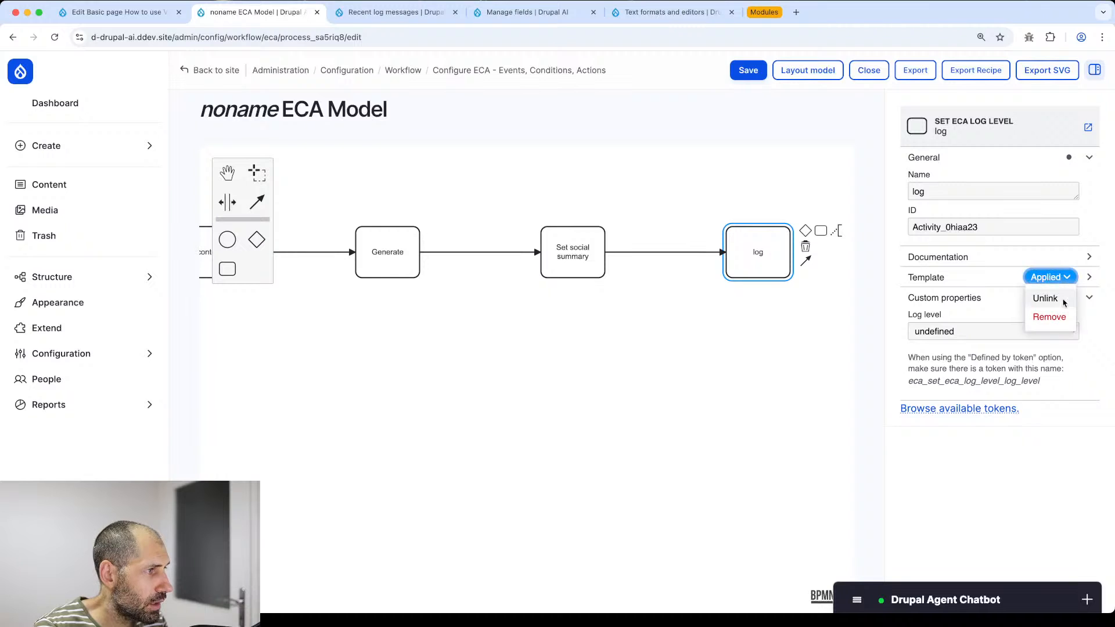
pyautogui.click(1063, 305)
pyautogui.click(1063, 277)
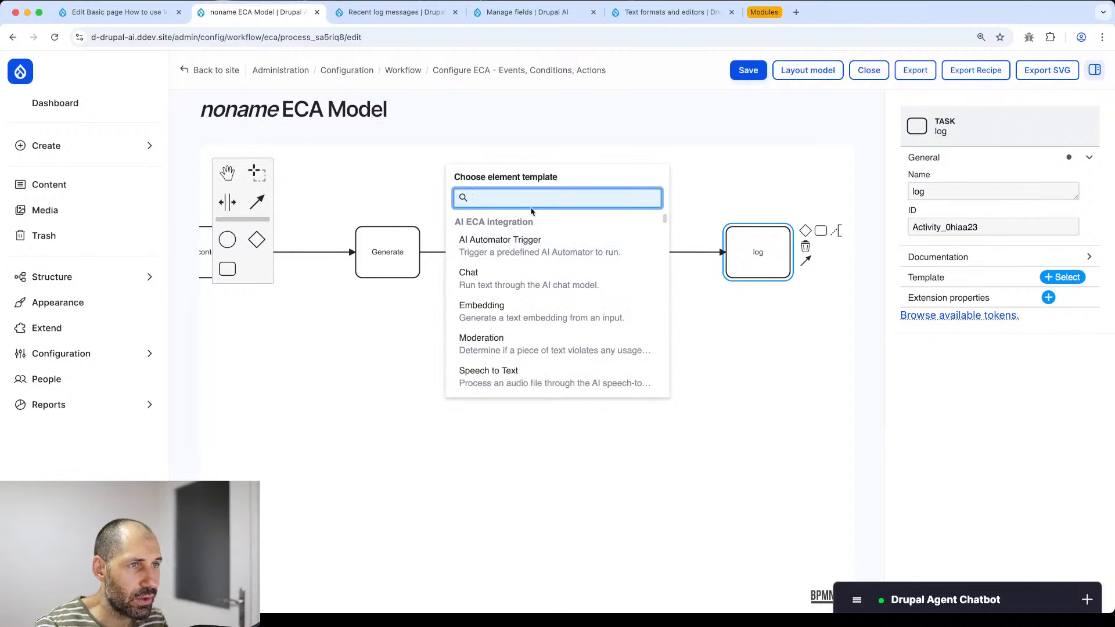
pyautogui.write('mes')
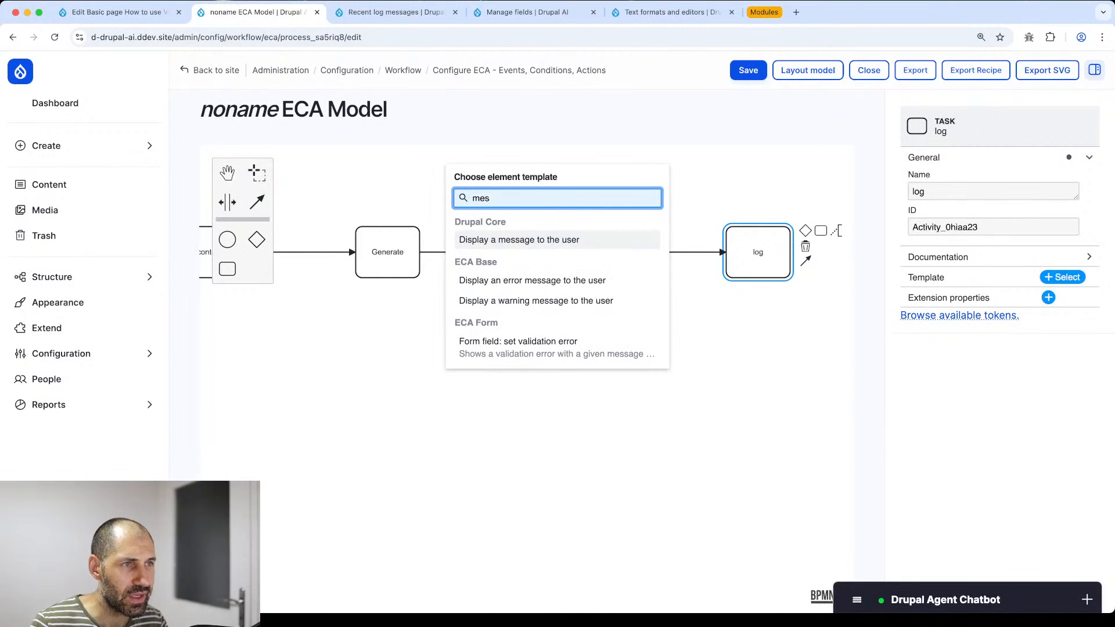
pyautogui.click(486, 248)
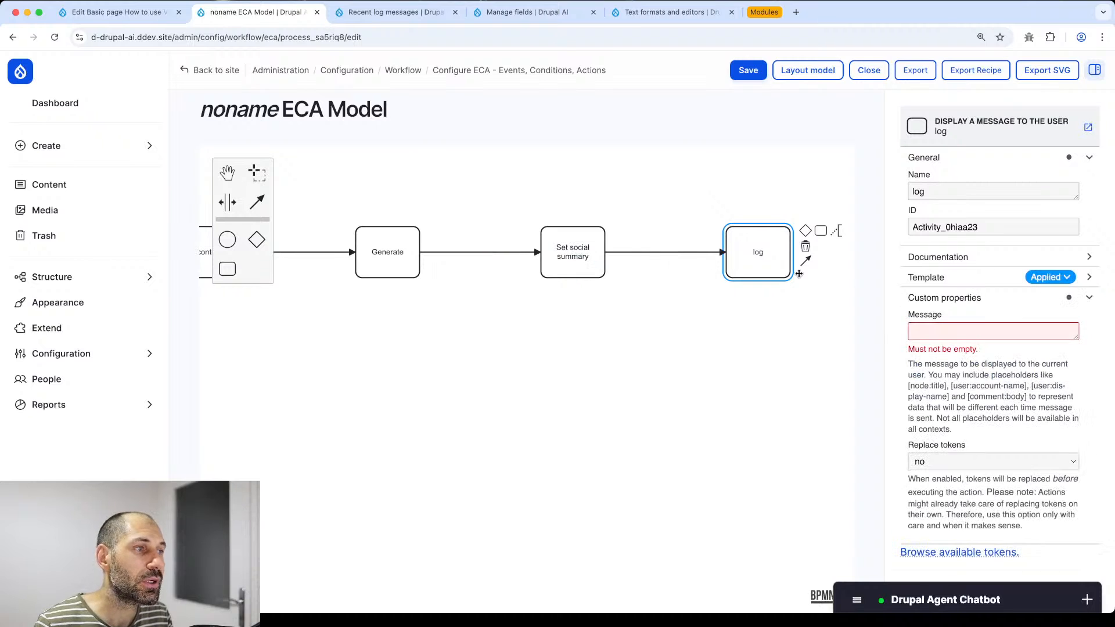
# - Write the message 'Generated:' with [ai_list] on the next line
pyautogui.click(946, 337)
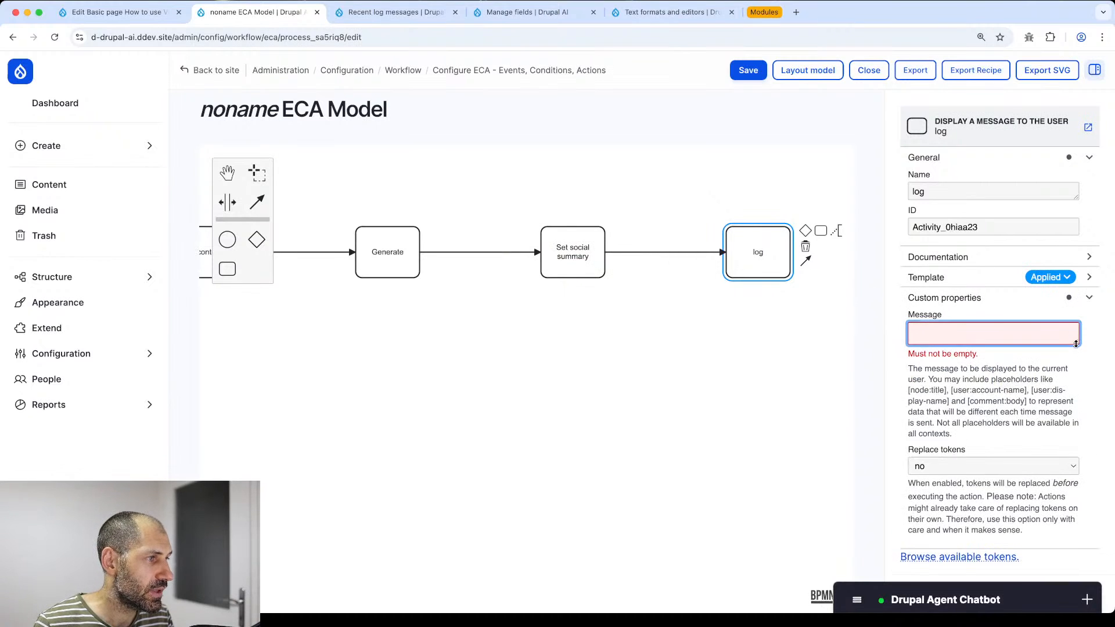
pyautogui.write('Generated:')
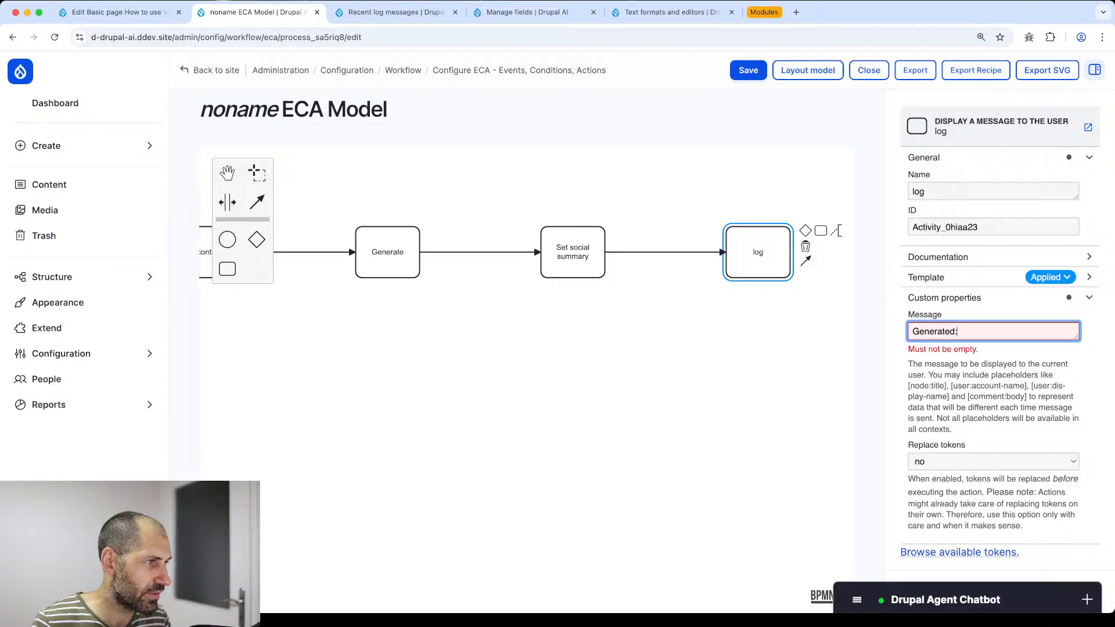
pyautogui.press('Return')
pyautogui.write('[')
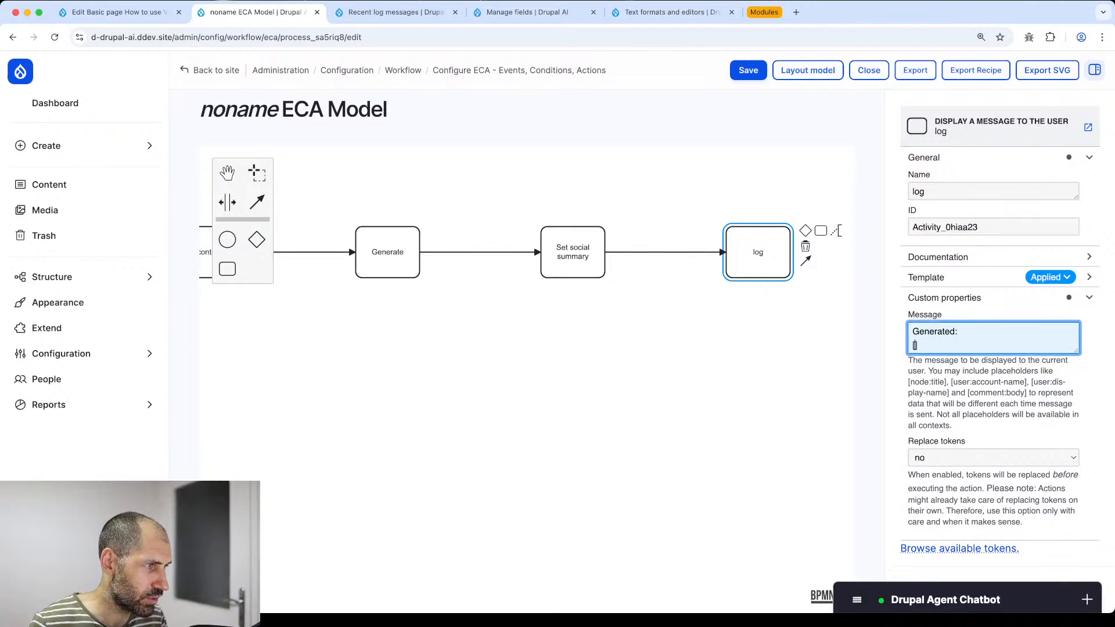
pyautogui.write('ai_list]')
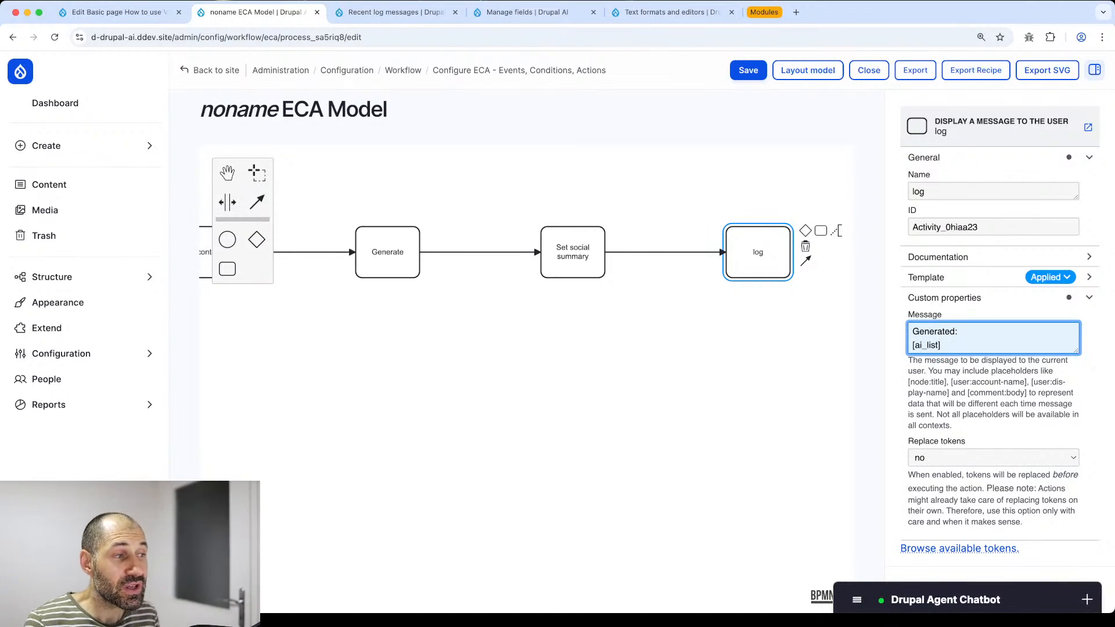
pyautogui.moveTo(940, 345); pyautogui.dragTo(914, 349)
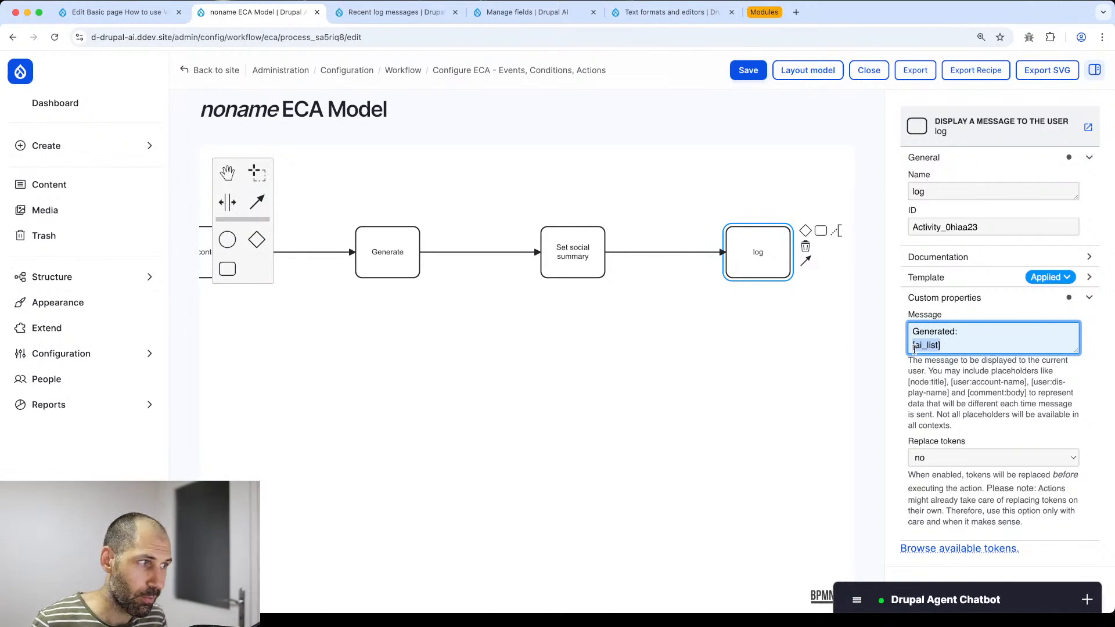
pyautogui.moveTo(958, 347); pyautogui.dragTo(885, 350)
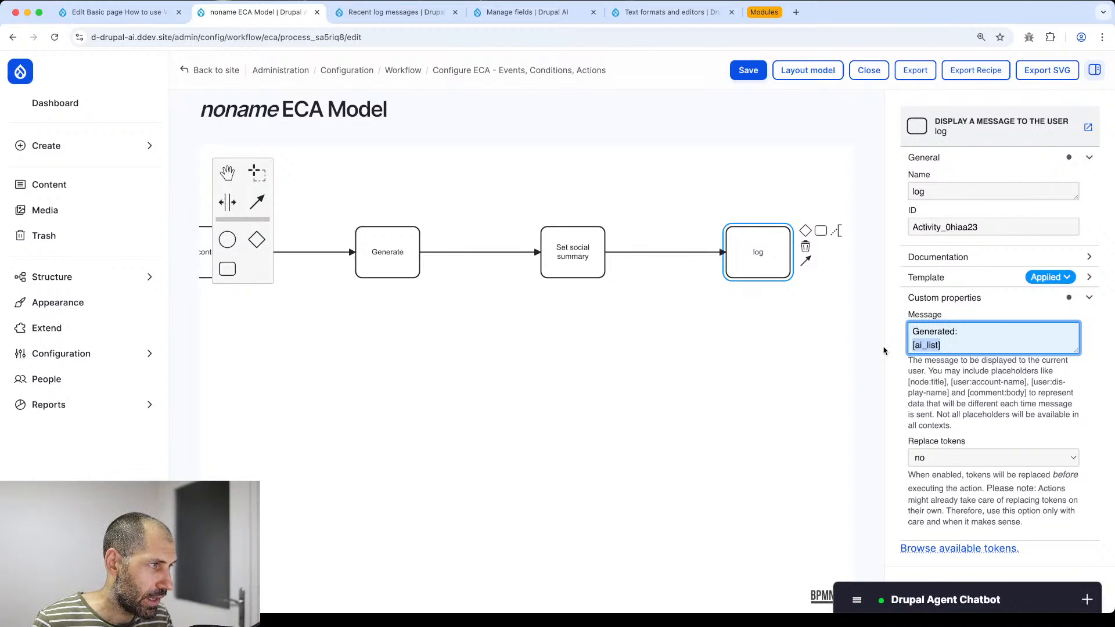
# - Save the model, pan the diagram right, and show the Pre-save entity trigger's settings
pyautogui.click(748, 72)
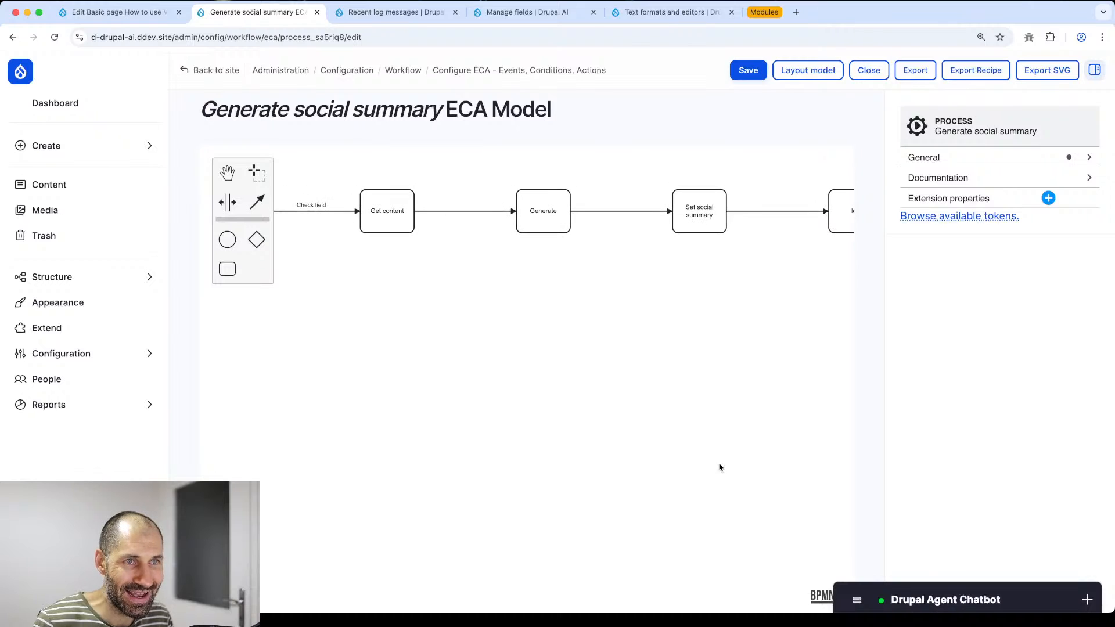
pyautogui.click(227, 202)
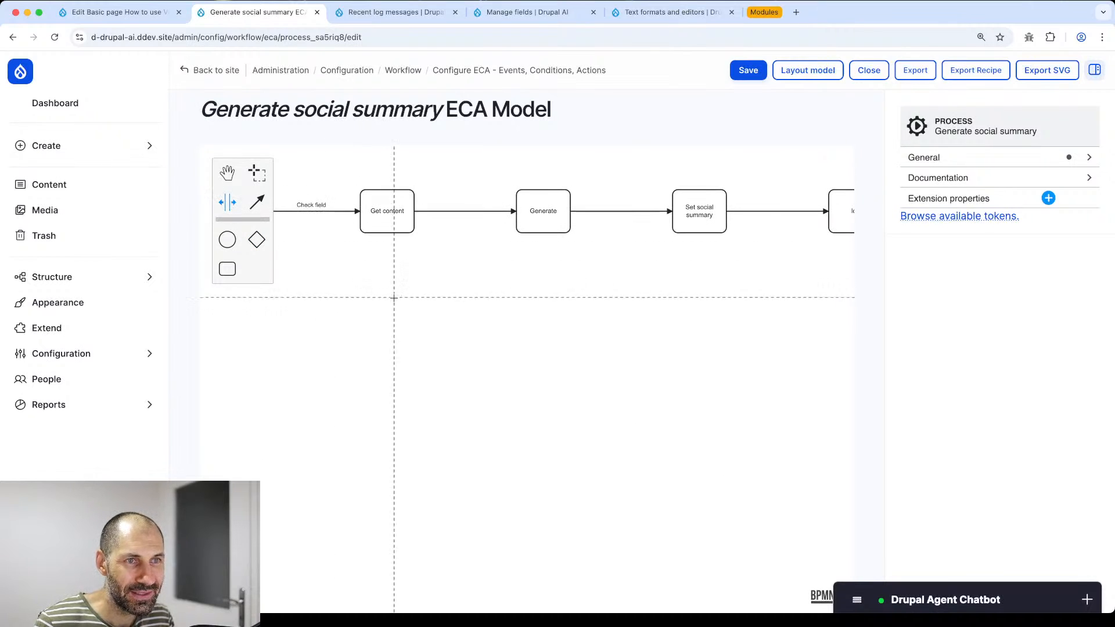
pyautogui.click(418, 290)
pyautogui.click(226, 177)
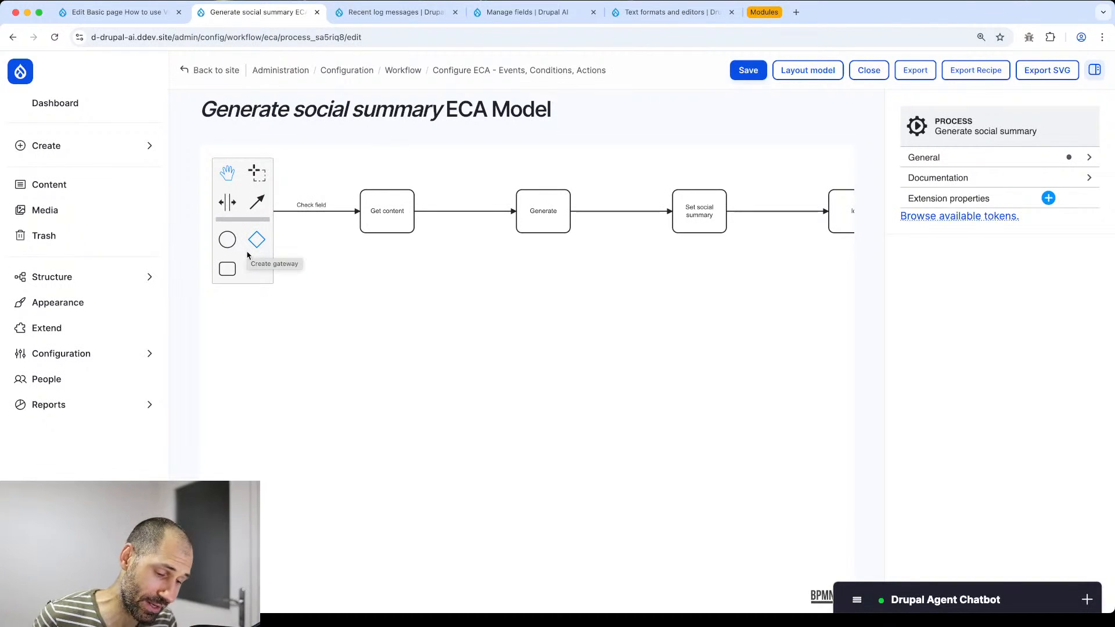
pyautogui.moveTo(418, 256); pyautogui.dragTo(540, 297)
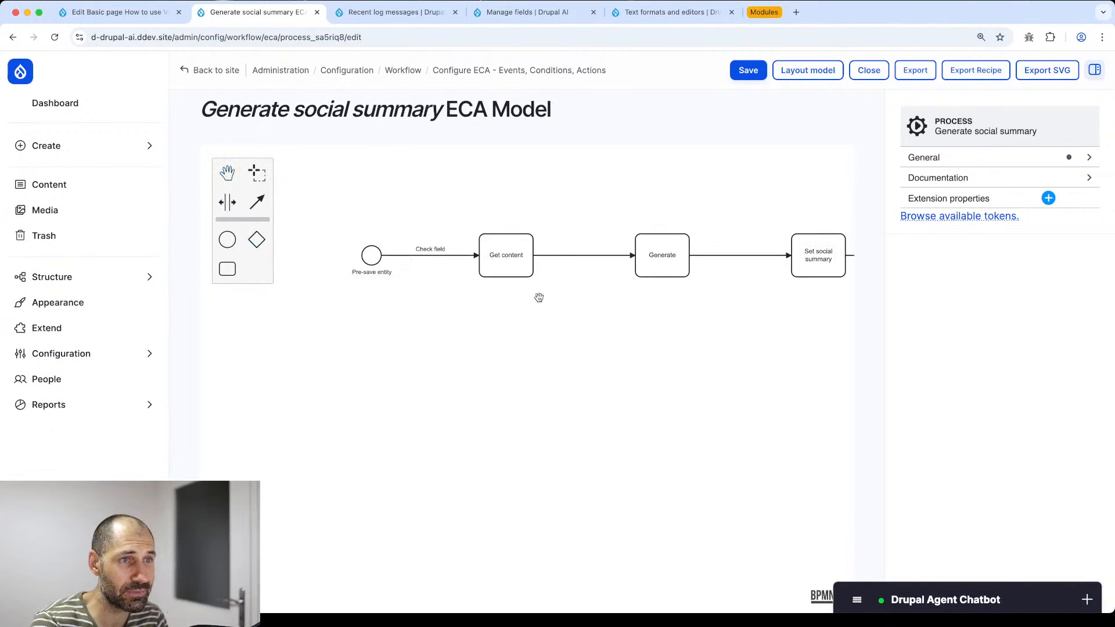
pyautogui.click(354, 250)
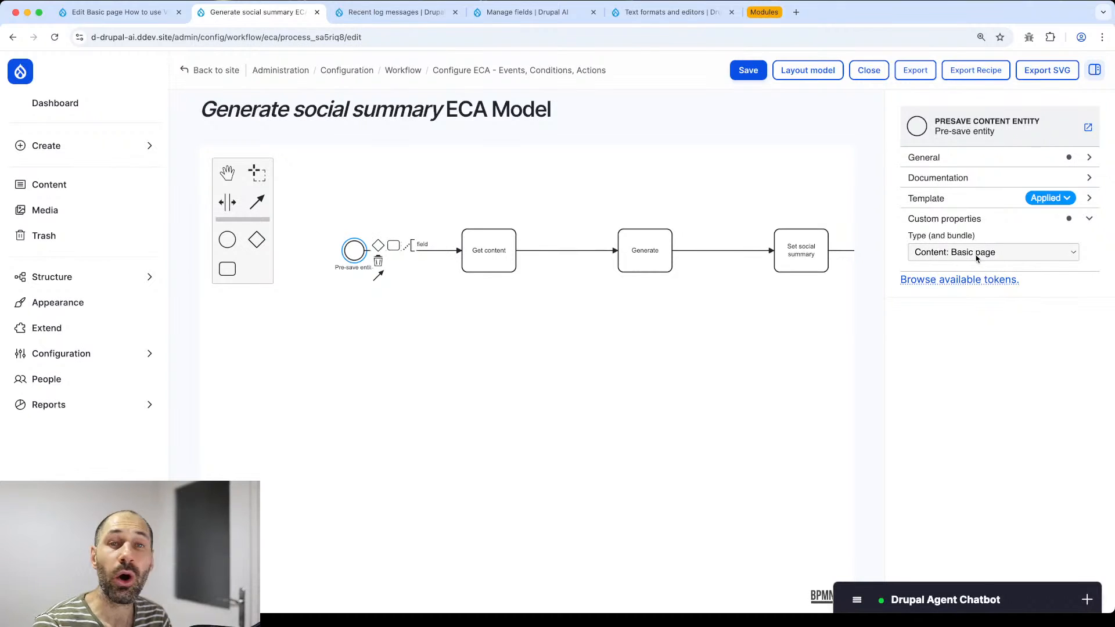
# - Review the Get content step and copy its page_content token name
pyautogui.click(503, 243)
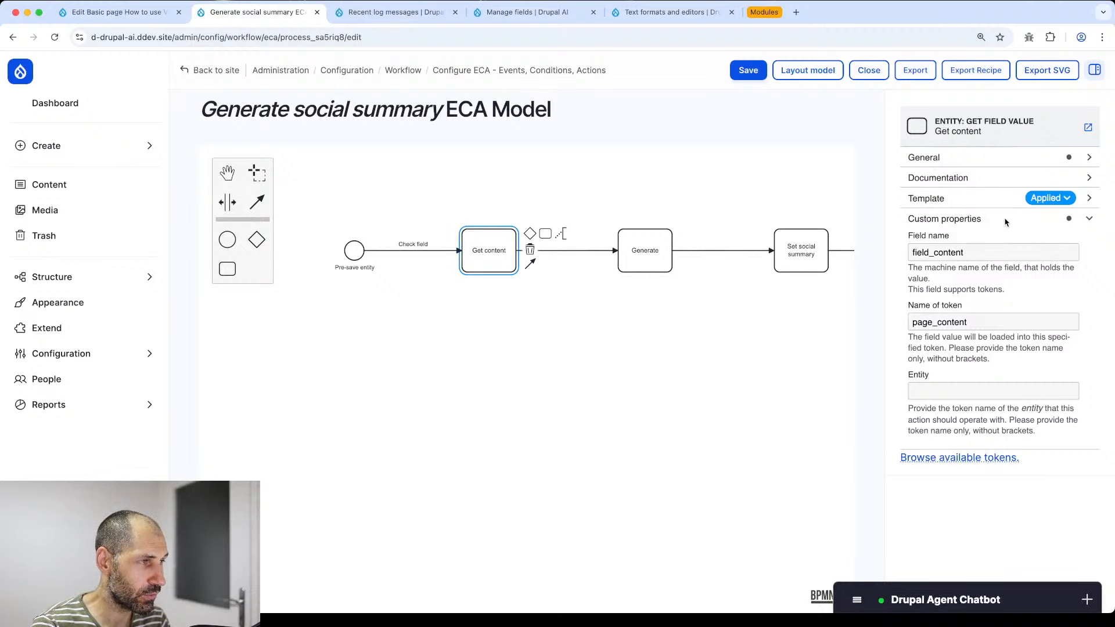
pyautogui.click(117, 11)
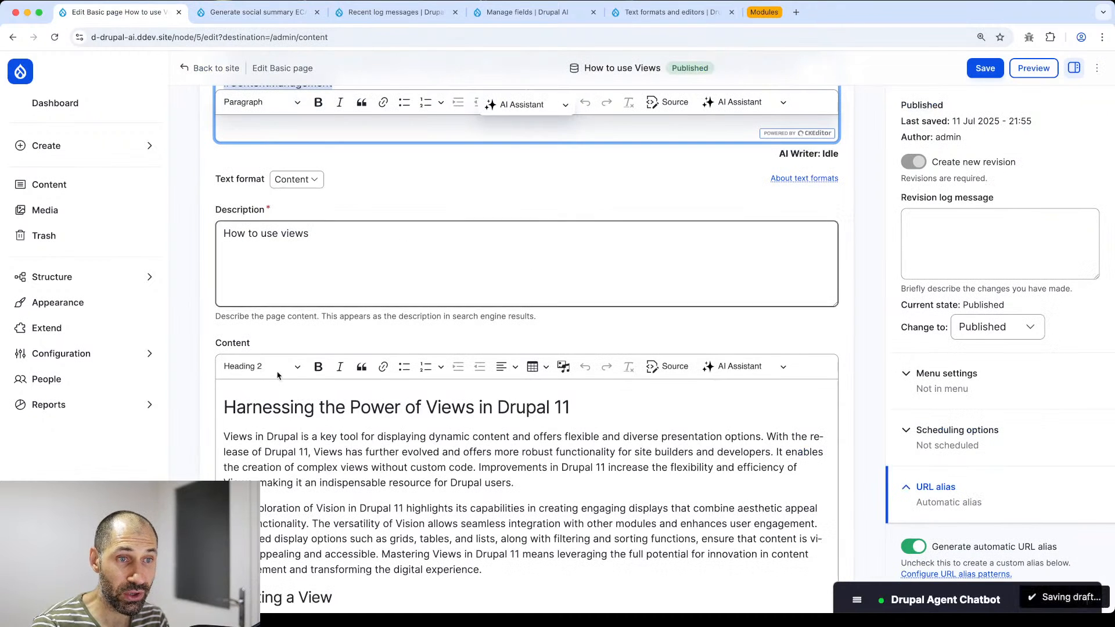
pyautogui.click(255, 12)
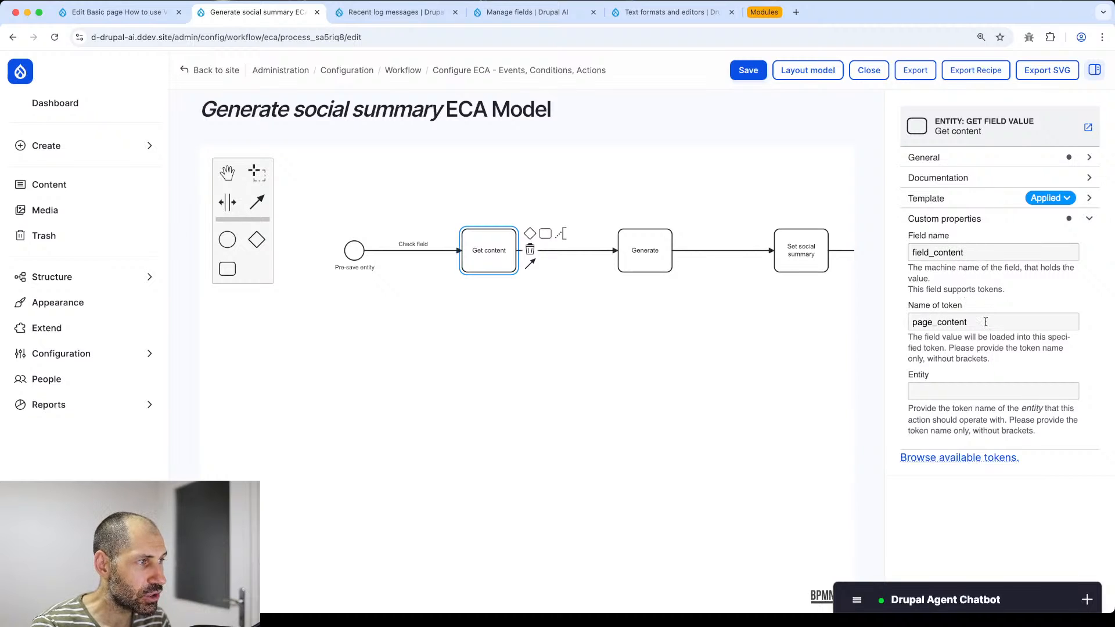
pyautogui.moveTo(985, 323); pyautogui.dragTo(912, 326)
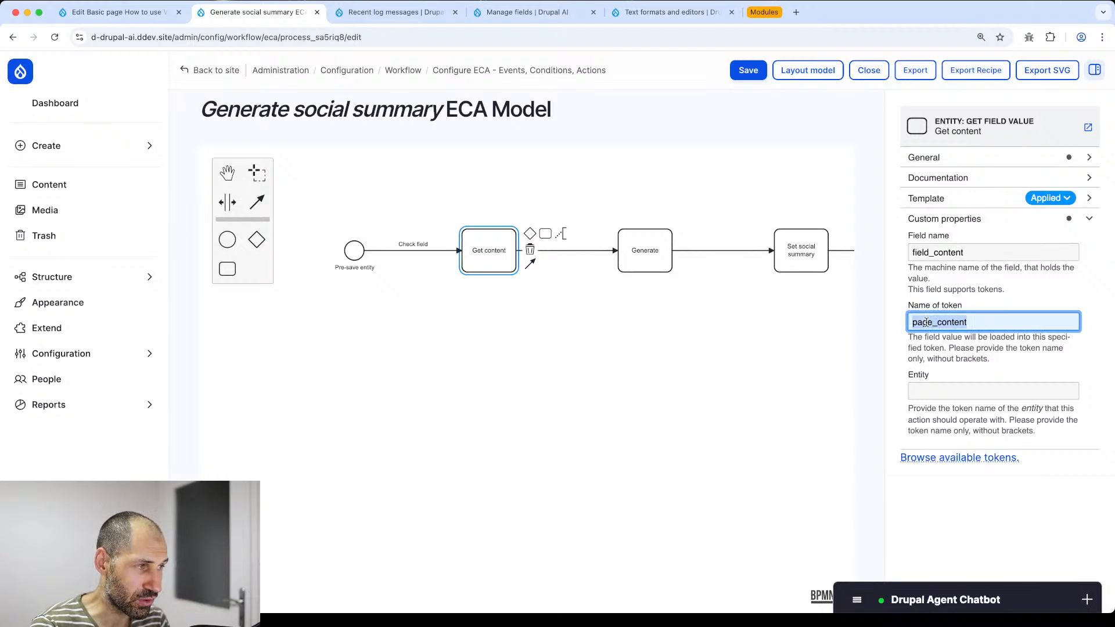
pyautogui.rightClick(928, 321)
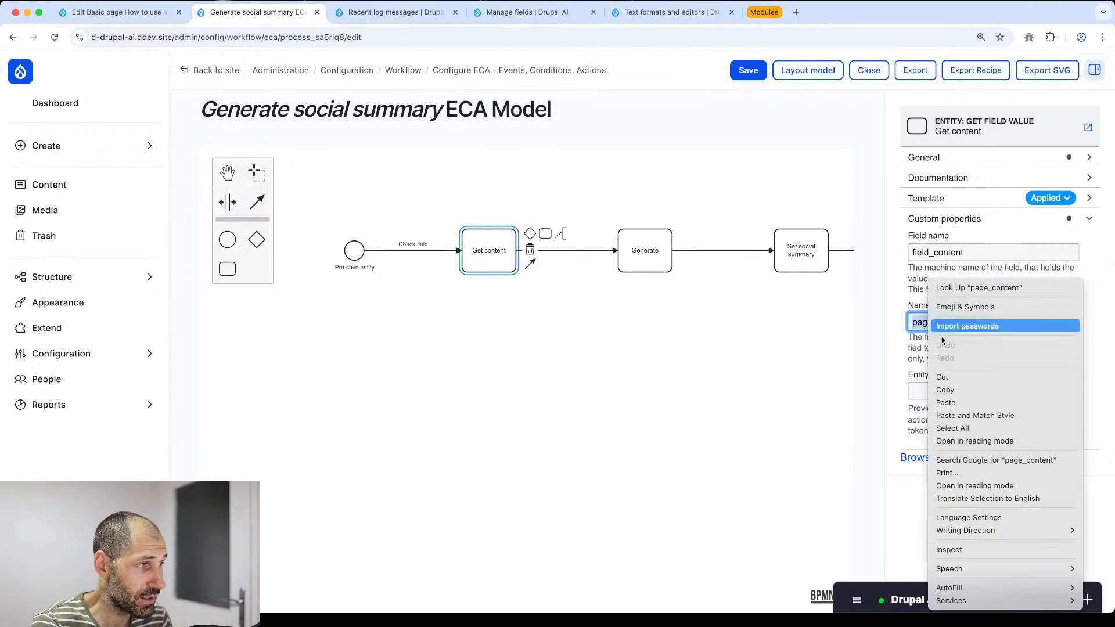
pyautogui.click(952, 397)
# - Check the Generate step's page_content input, ai_list result and [page_content] prompt placeholder
pyautogui.click(653, 244)
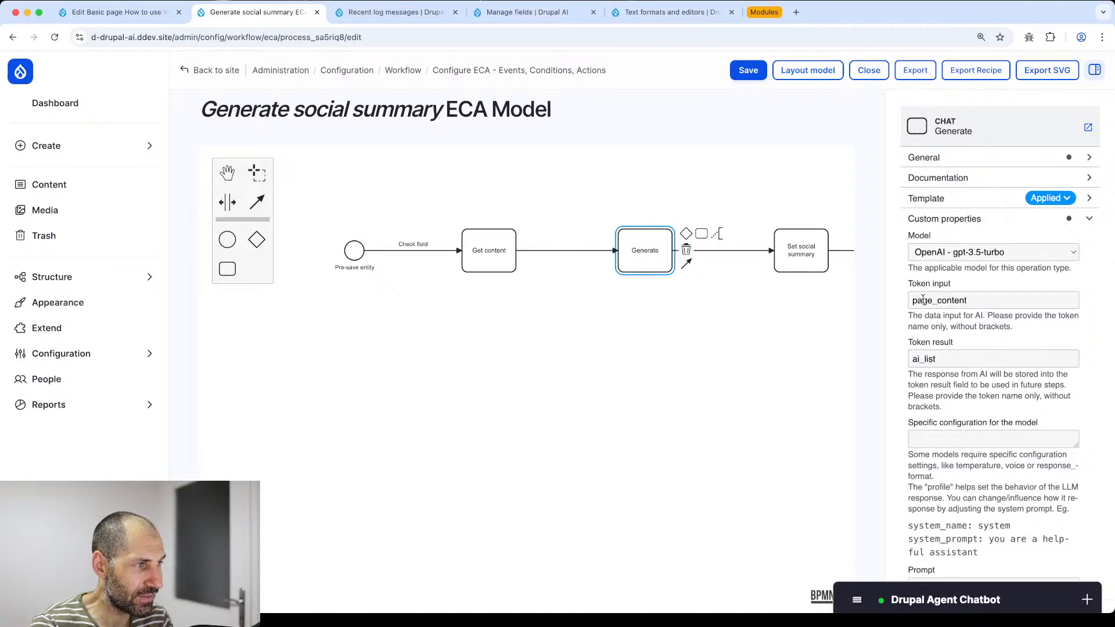
pyautogui.moveTo(914, 301); pyautogui.dragTo(979, 304)
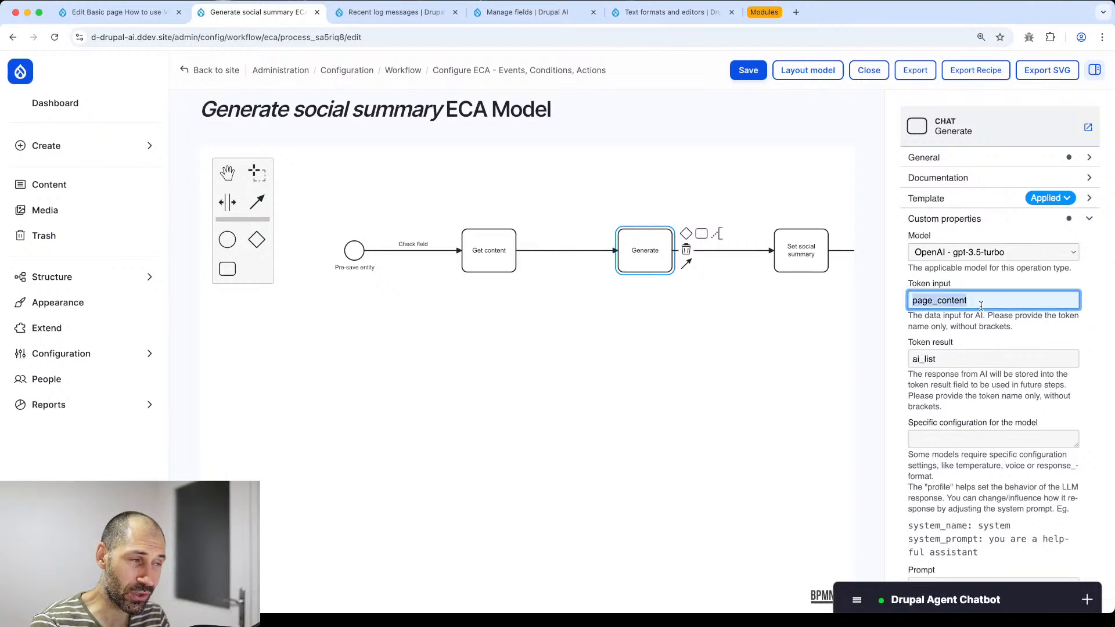
pyautogui.scroll(-2, 981, 314)
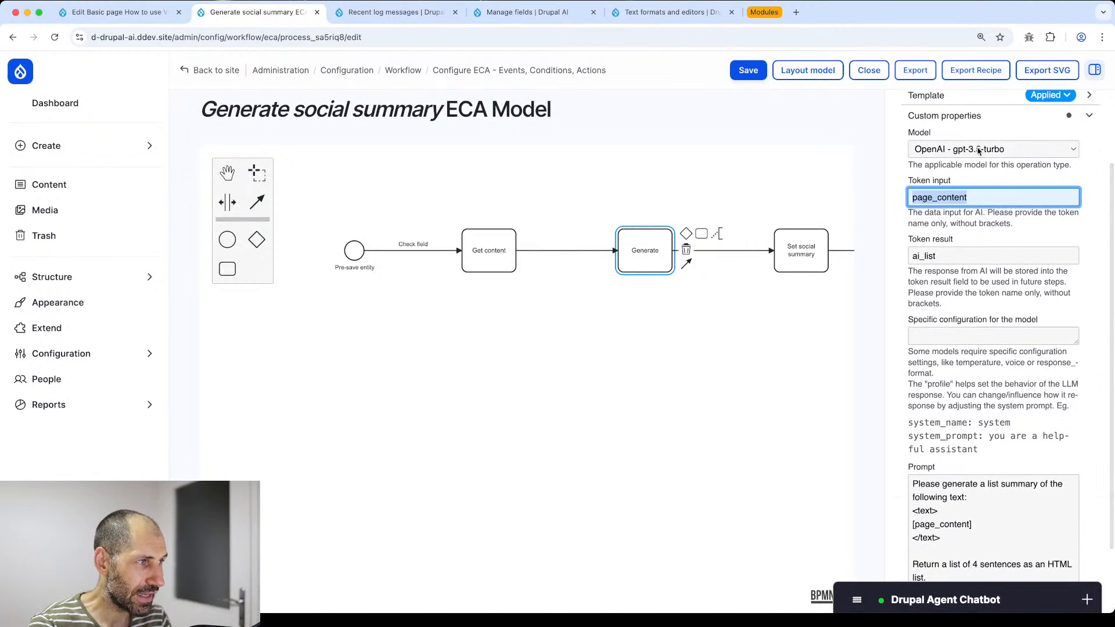
pyautogui.moveTo(949, 255); pyautogui.dragTo(913, 251)
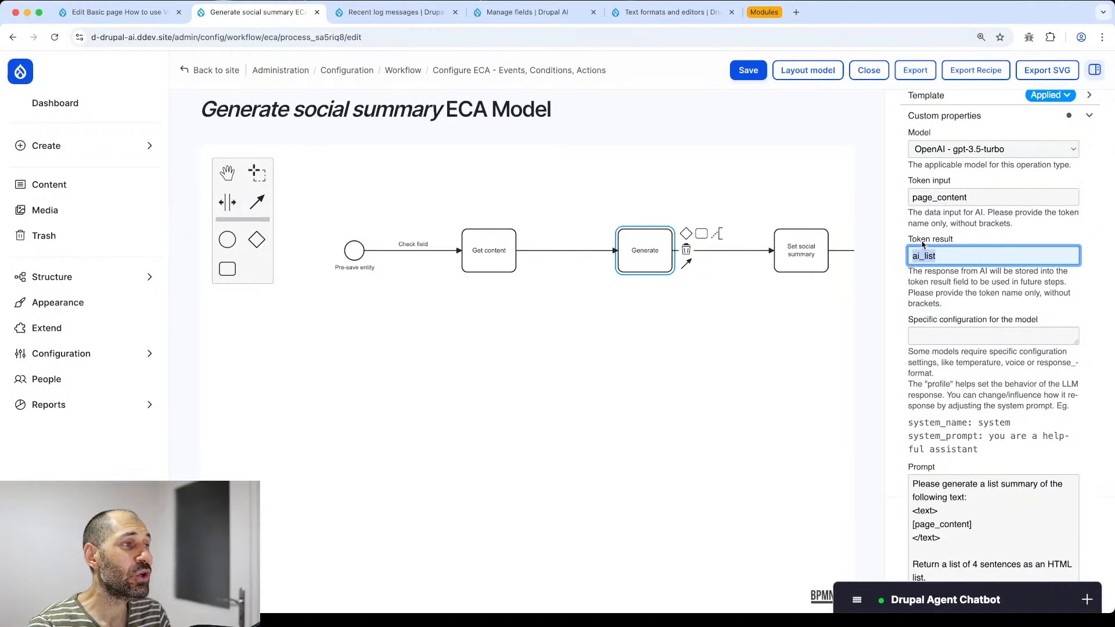
pyautogui.scroll(-2, 974, 275)
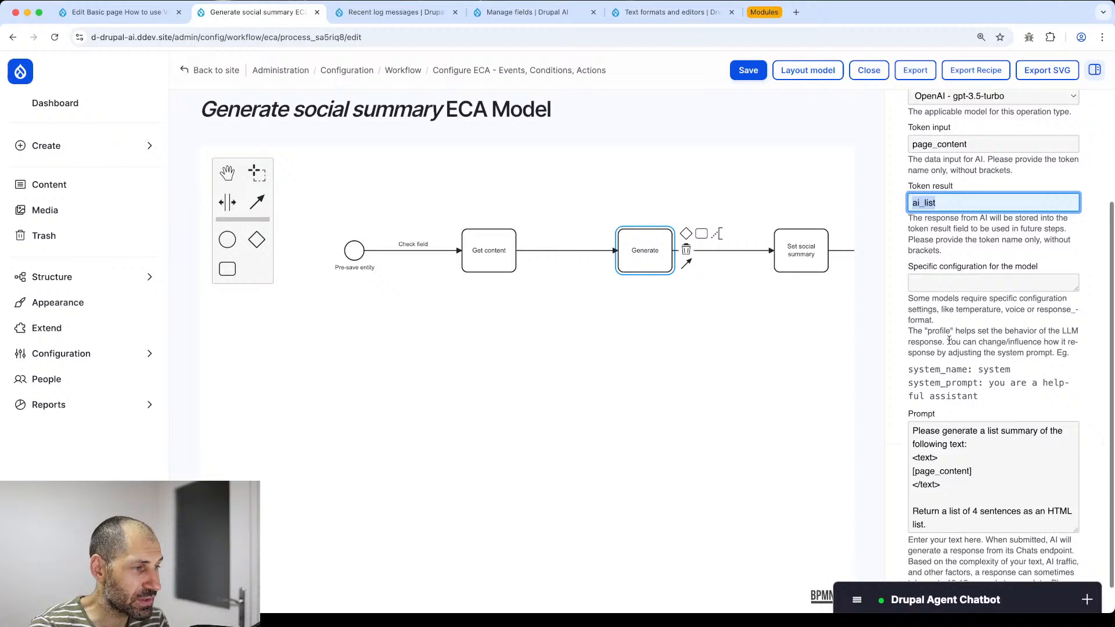
pyautogui.click(962, 460)
pyautogui.doubleClick(943, 439)
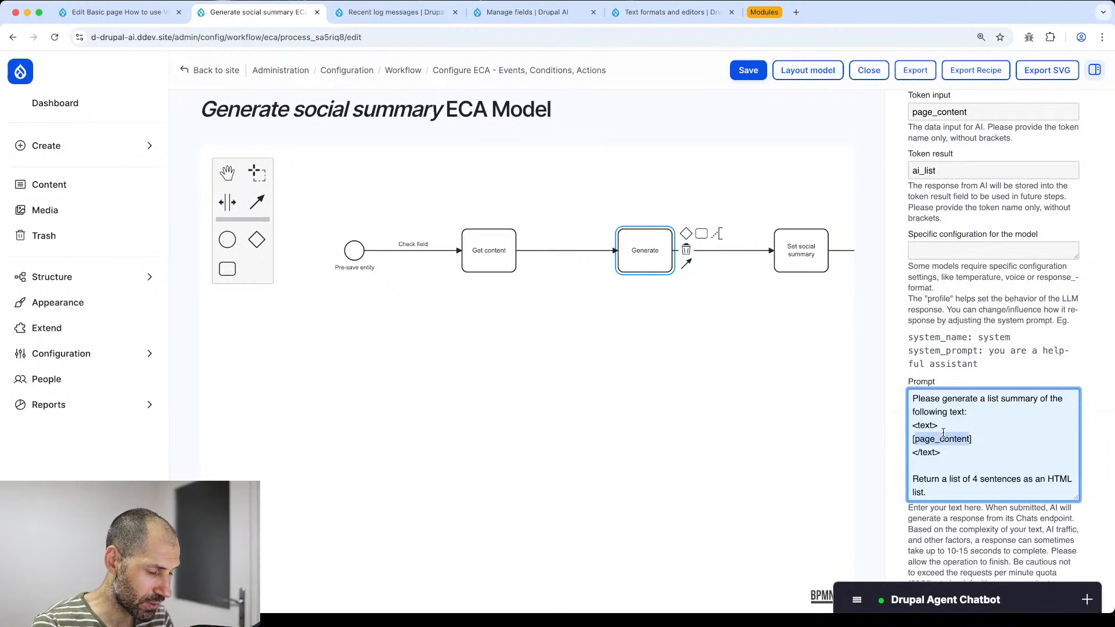
pyautogui.moveTo(976, 439); pyautogui.dragTo(894, 443)
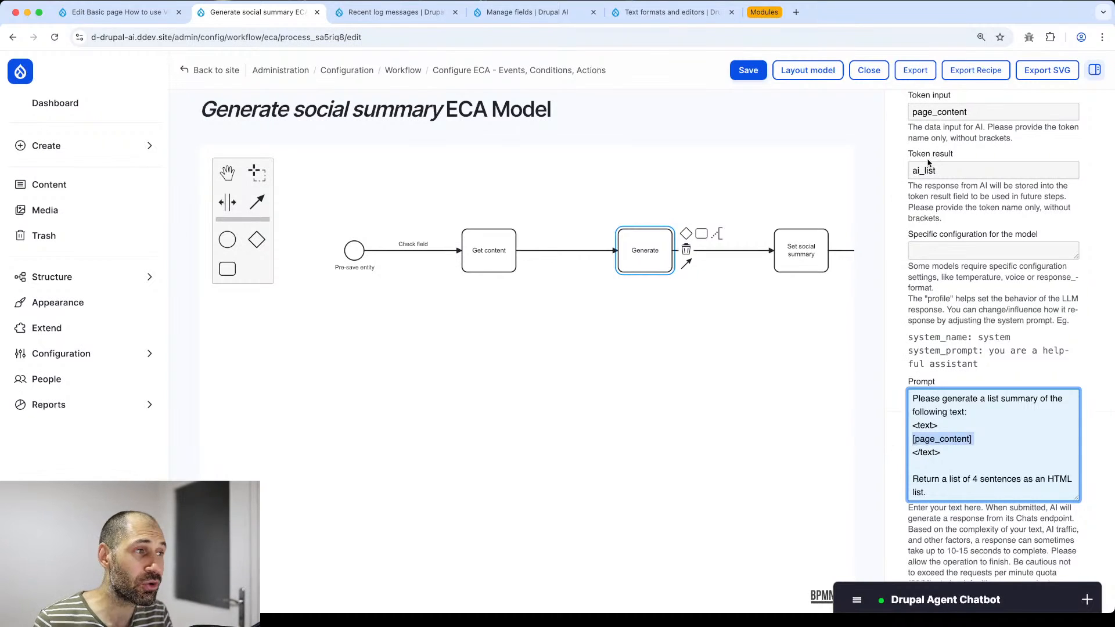
# - Verify Set social summary writes [ai_list] into field_social_summary
pyautogui.click(800, 252)
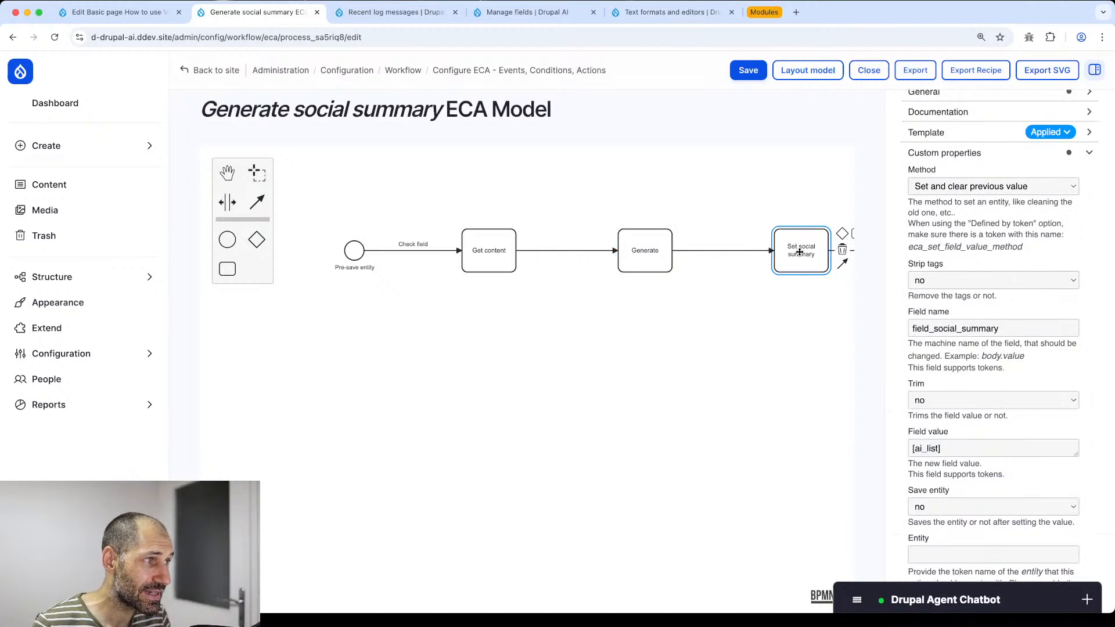
pyautogui.scroll(3, 941, 220)
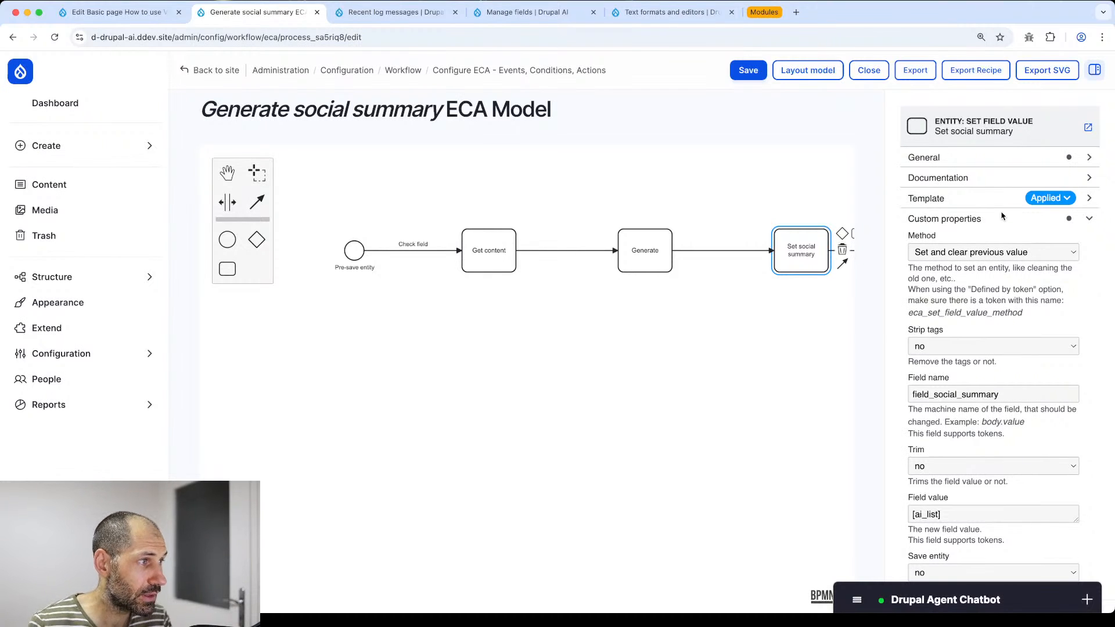
pyautogui.scroll(-2, 975, 219)
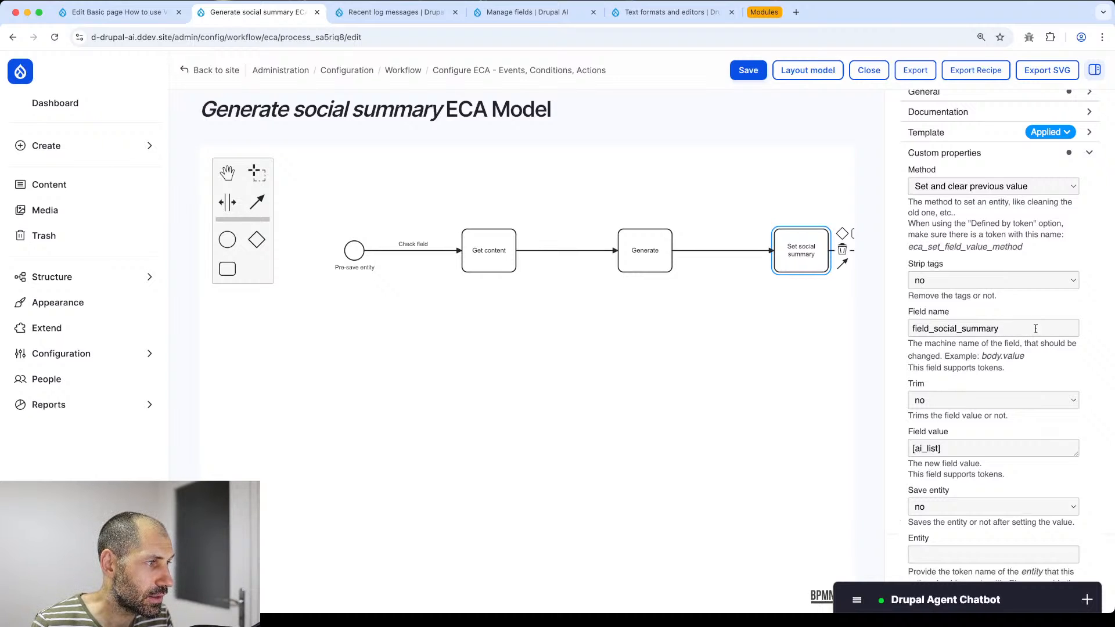
pyautogui.moveTo(1015, 325); pyautogui.dragTo(895, 333)
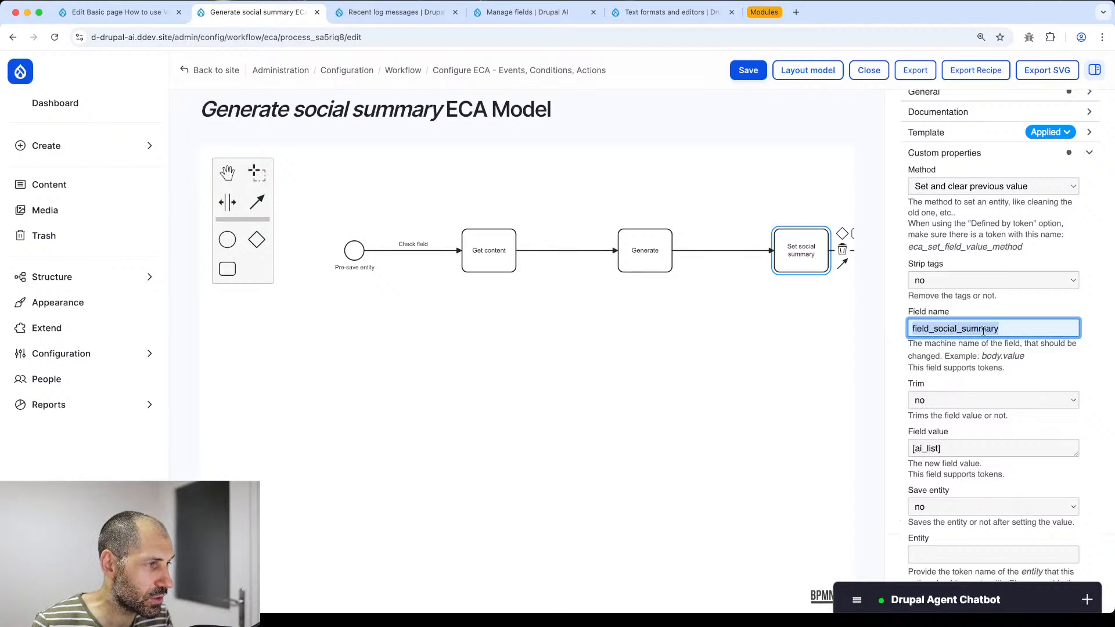
pyautogui.click(951, 448)
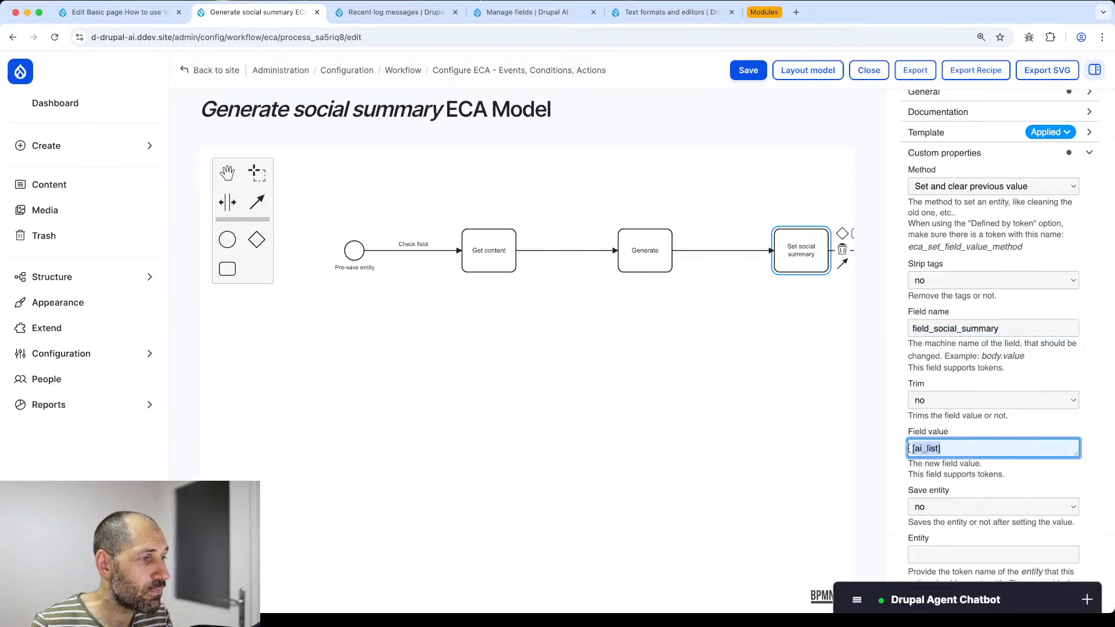
pyautogui.click(670, 247)
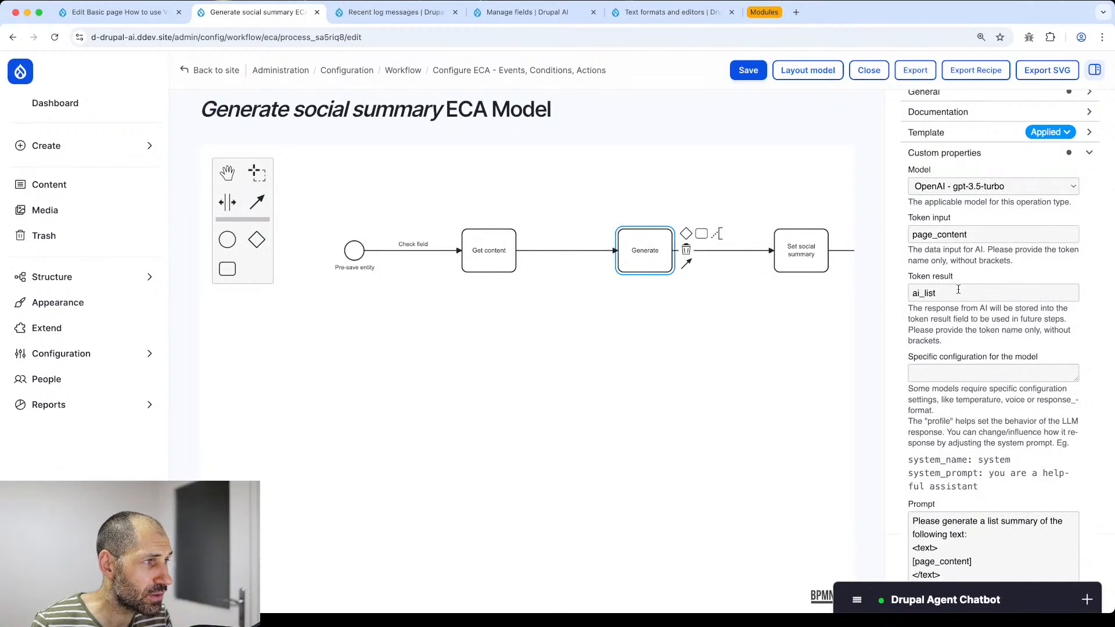
pyautogui.click(810, 250)
pyautogui.hscroll(5, 667, 336)
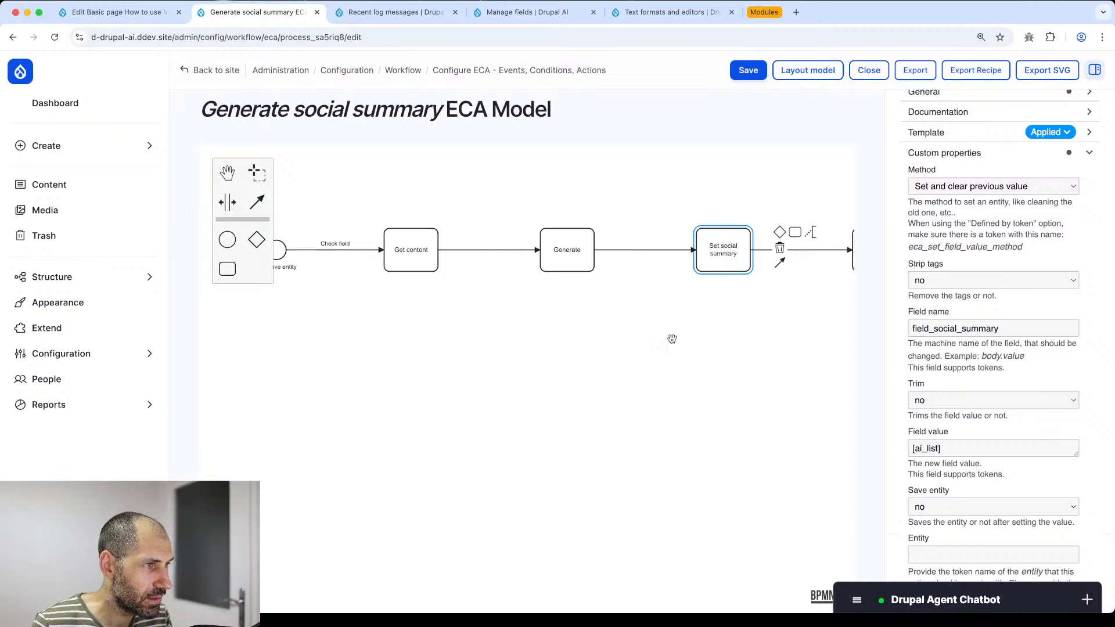
# - Check the log step, pan Get content into view, and save the model
pyautogui.click(749, 250)
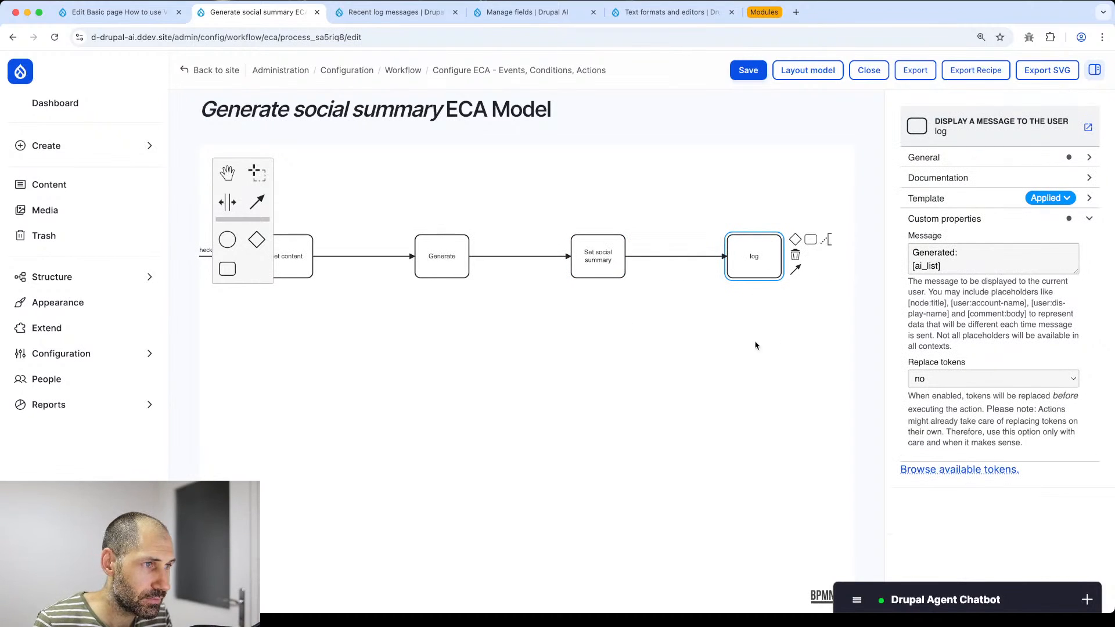
pyautogui.moveTo(669, 347); pyautogui.dragTo(617, 371)
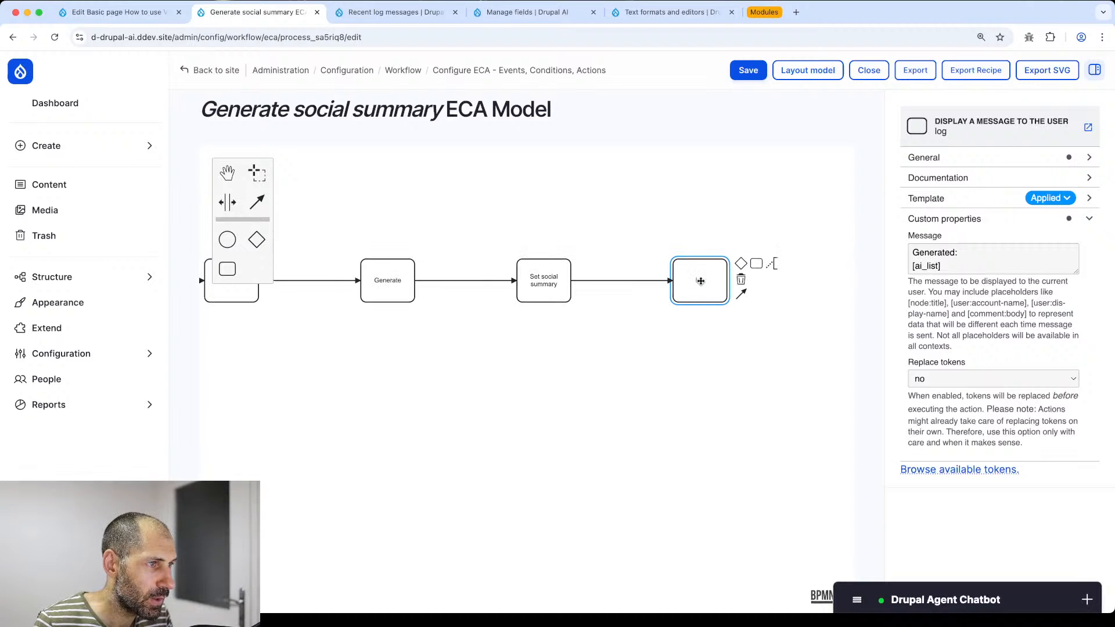
pyautogui.click(747, 74)
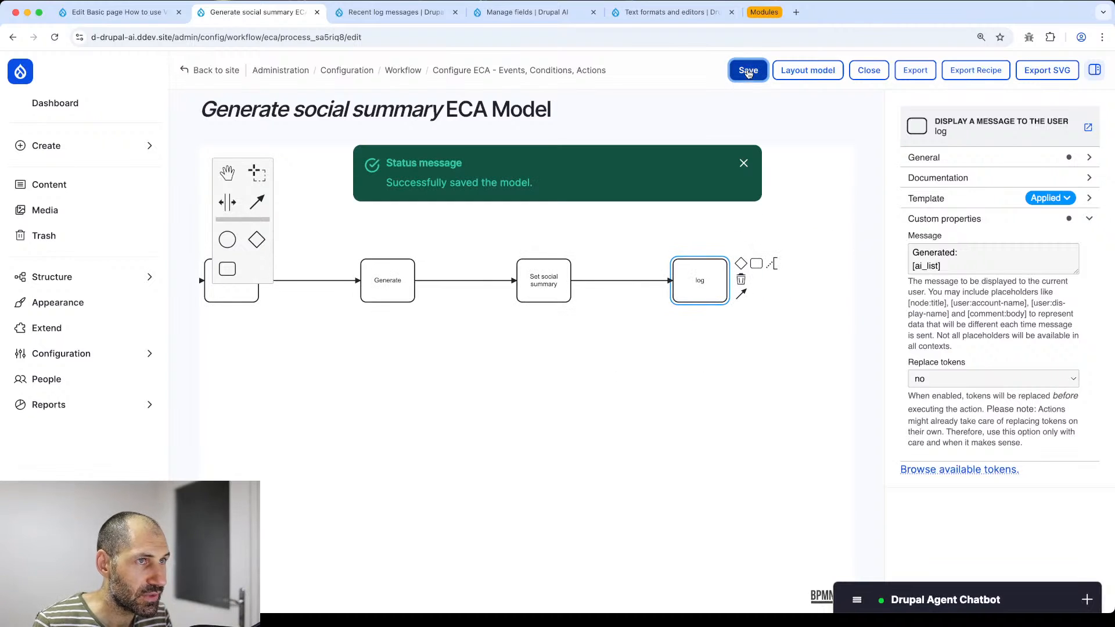
# - Delete the existing Social summary text on the How to use Views page
pyautogui.click(117, 19)
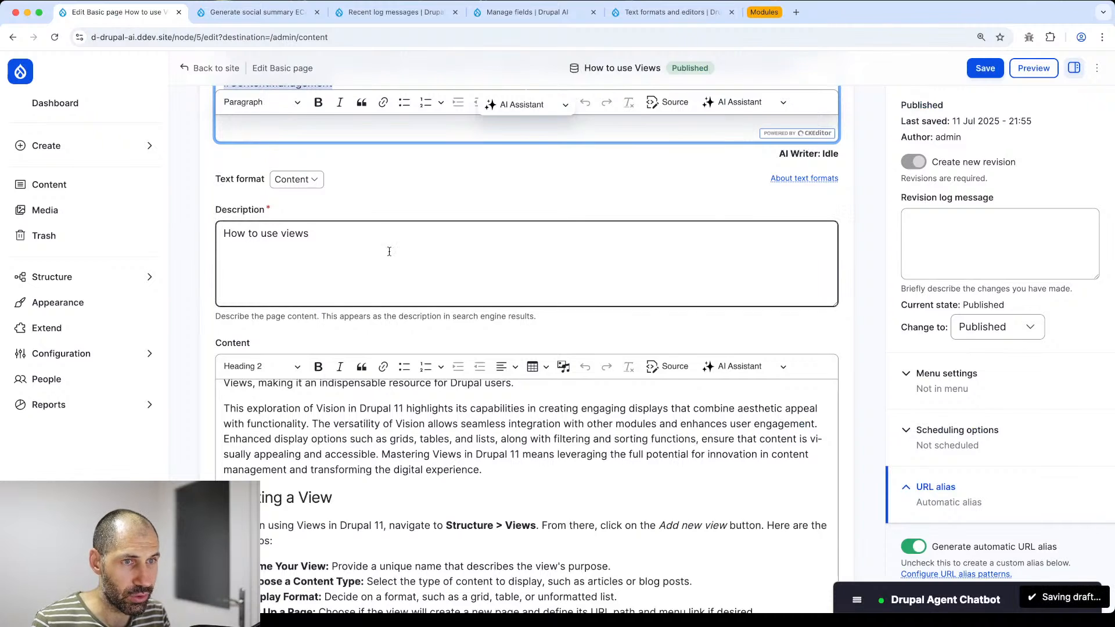
pyautogui.scroll(-2, 350, 403)
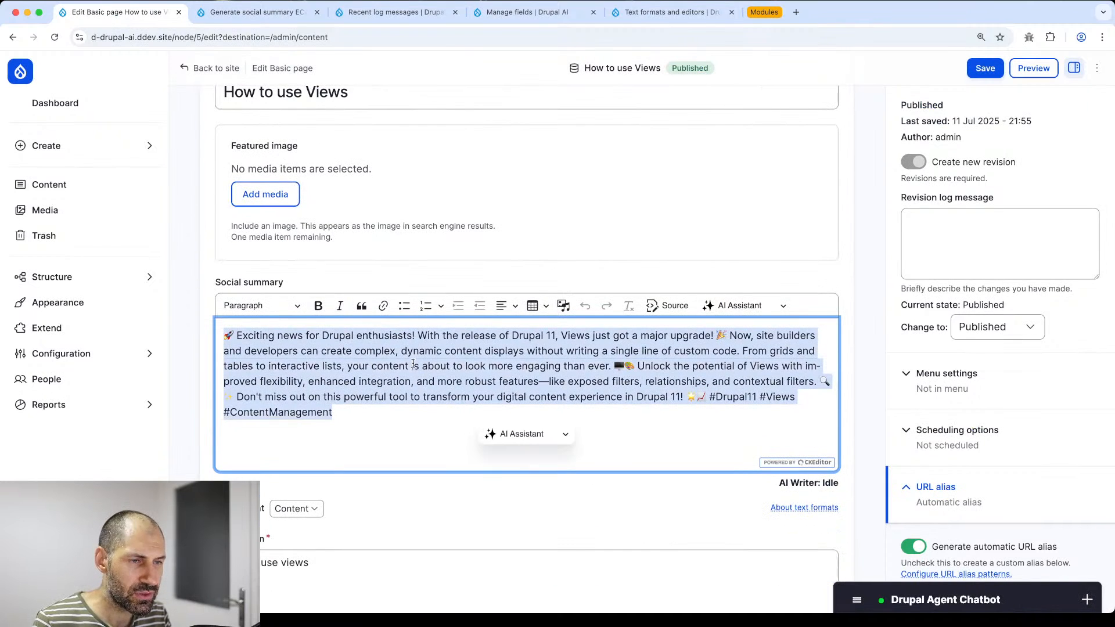
pyautogui.press('BackSpace')
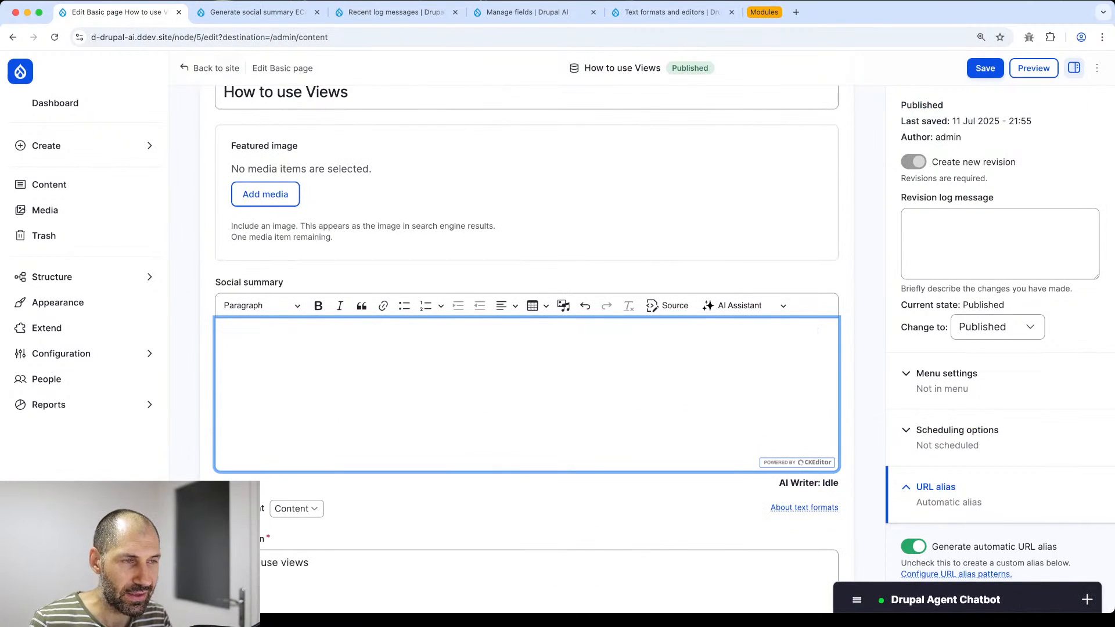
pyautogui.click(835, 269)
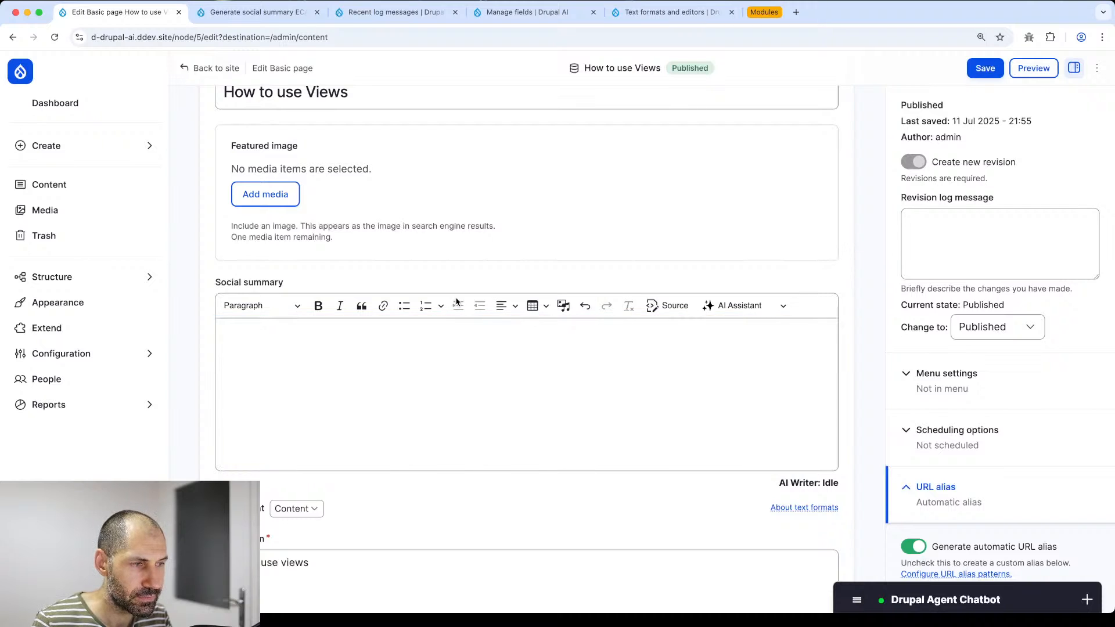
pyautogui.scroll(-4, 457, 301)
pyautogui.scroll(3, 438, 338)
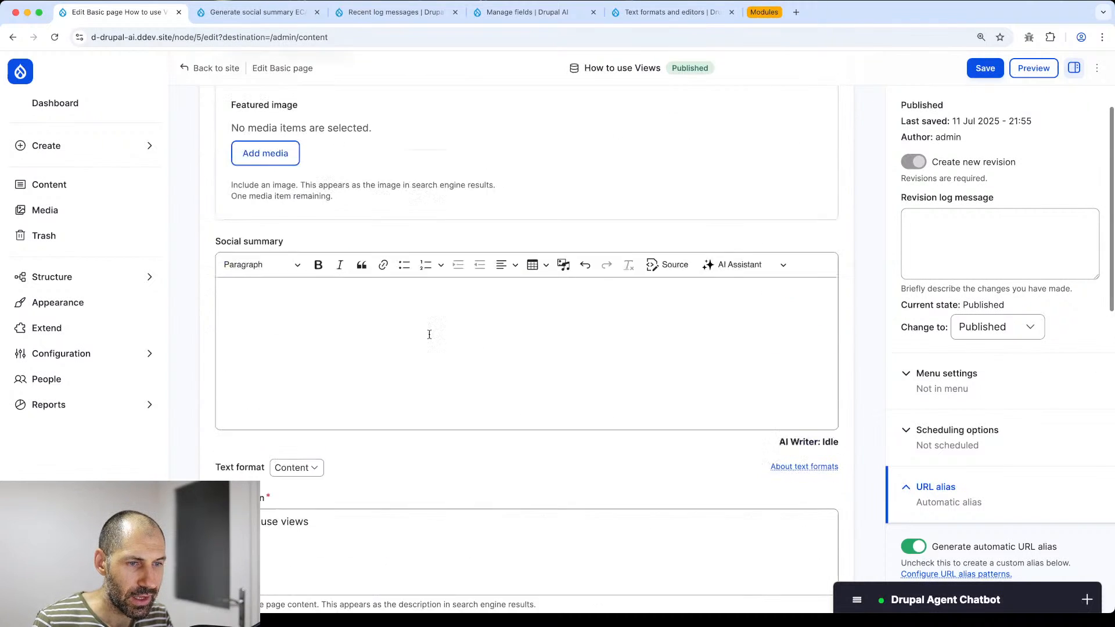
# - Recheck the Set social summary and Generate prompt settings, then return to the page editor
pyautogui.click(280, 21)
pyautogui.click(556, 293)
pyautogui.scroll(-2, 983, 372)
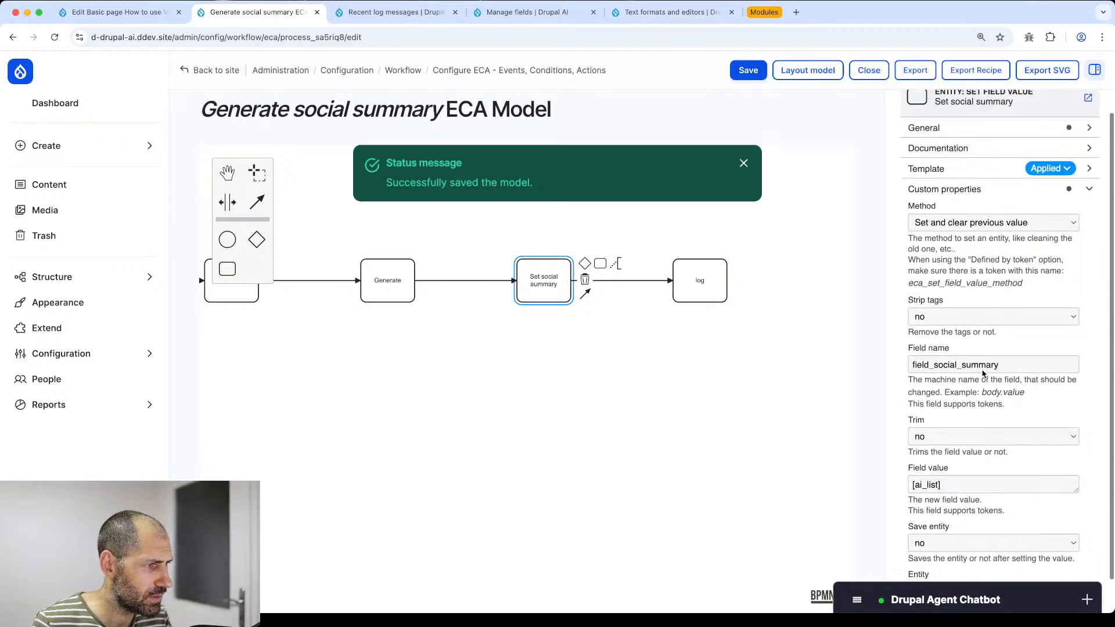
pyautogui.click(378, 282)
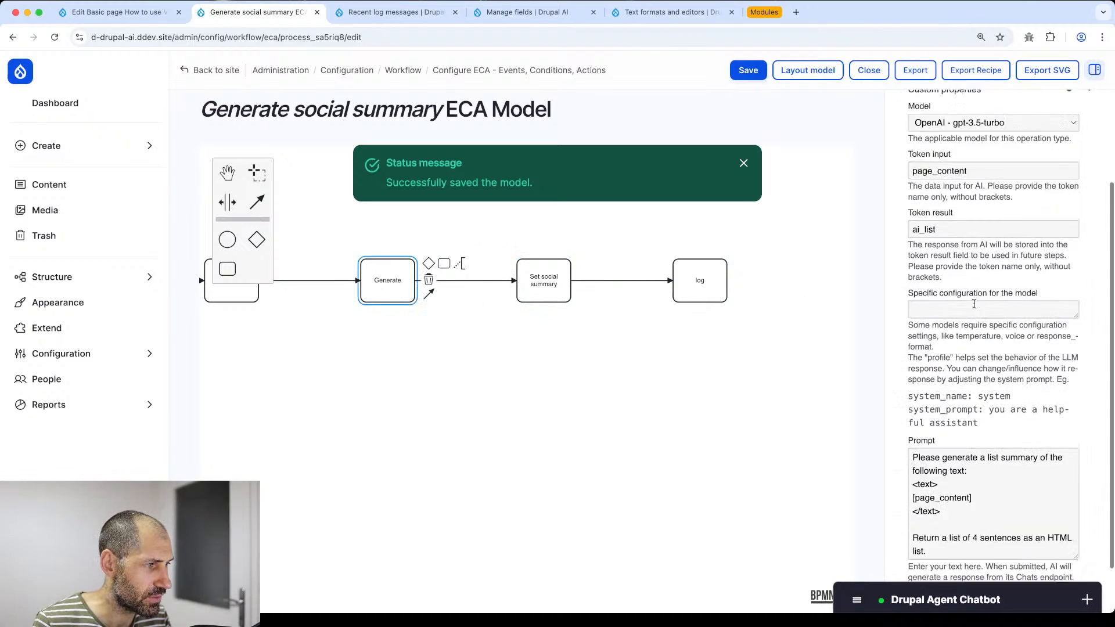
pyautogui.scroll(-1, 974, 304)
pyautogui.moveTo(927, 493); pyautogui.dragTo(925, 414)
pyautogui.click(551, 396)
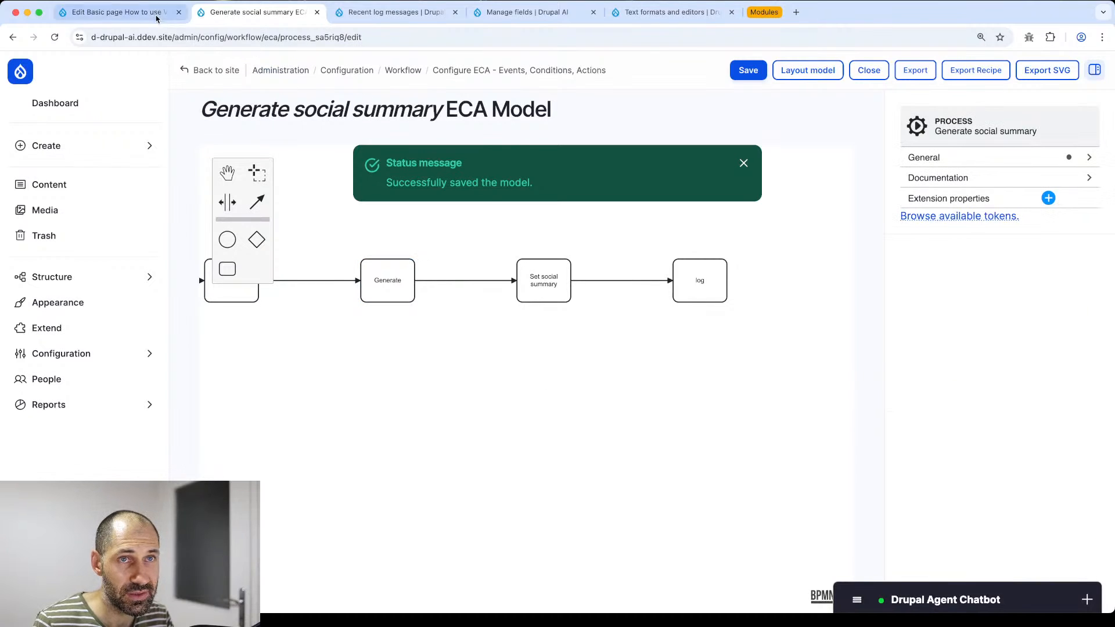
pyautogui.click(116, 12)
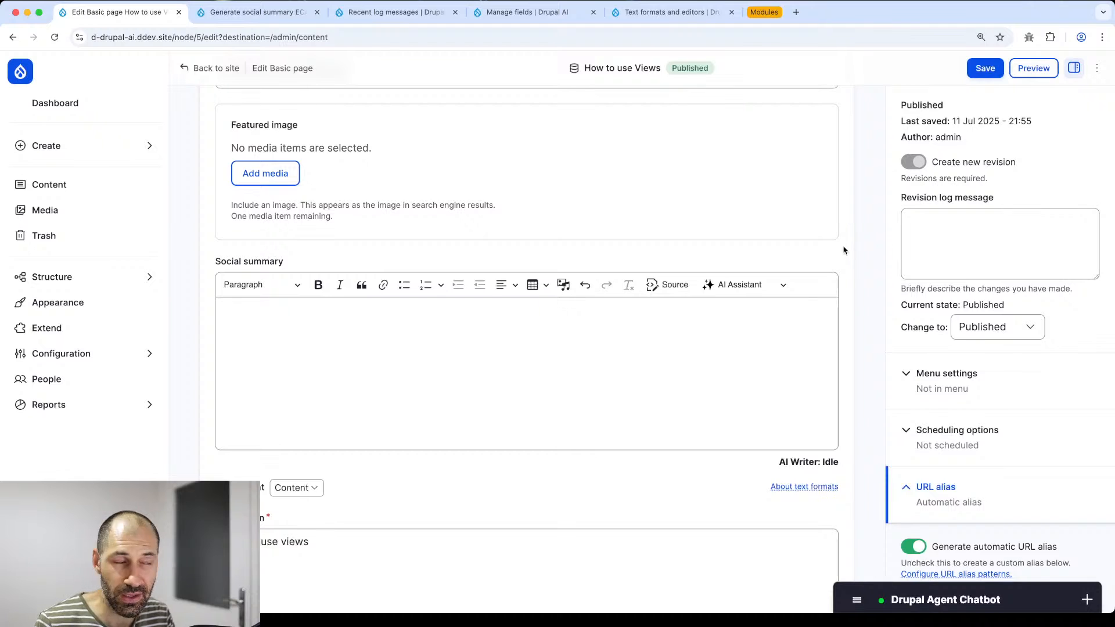
pyautogui.scroll(2, 864, 210)
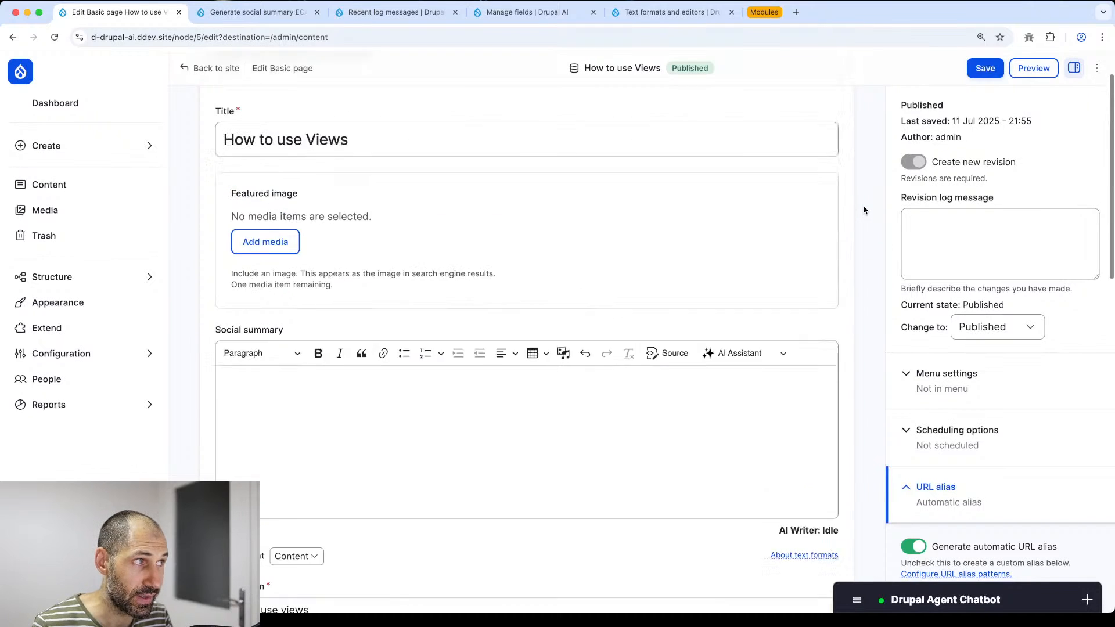
# - Save the page and read the generated list in the 'Generated:' status message
pyautogui.click(979, 71)
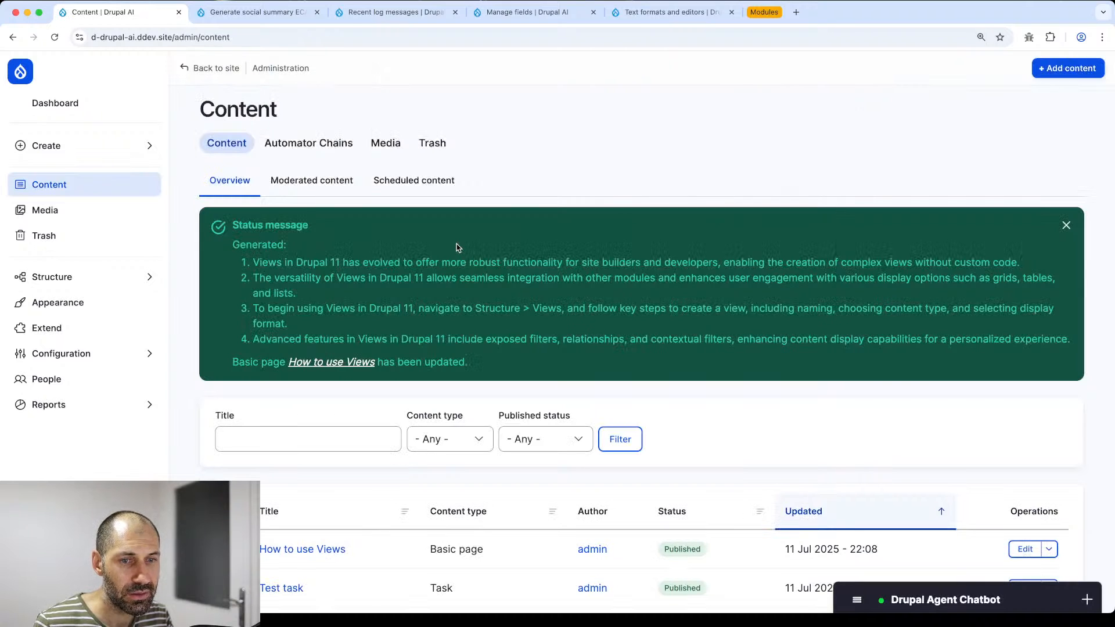
pyautogui.moveTo(232, 244); pyautogui.dragTo(1066, 348)
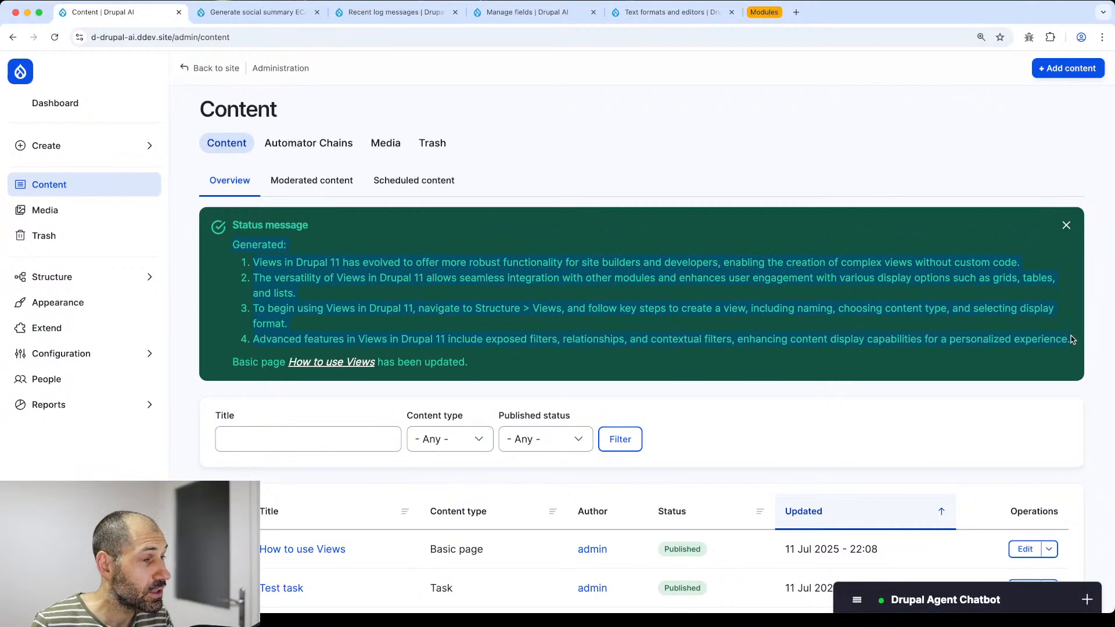
pyautogui.click(645, 380)
# - Reopen How to use Views, confirm the four-item Social summary list, and save again
pyautogui.scroll(-3, 647, 383)
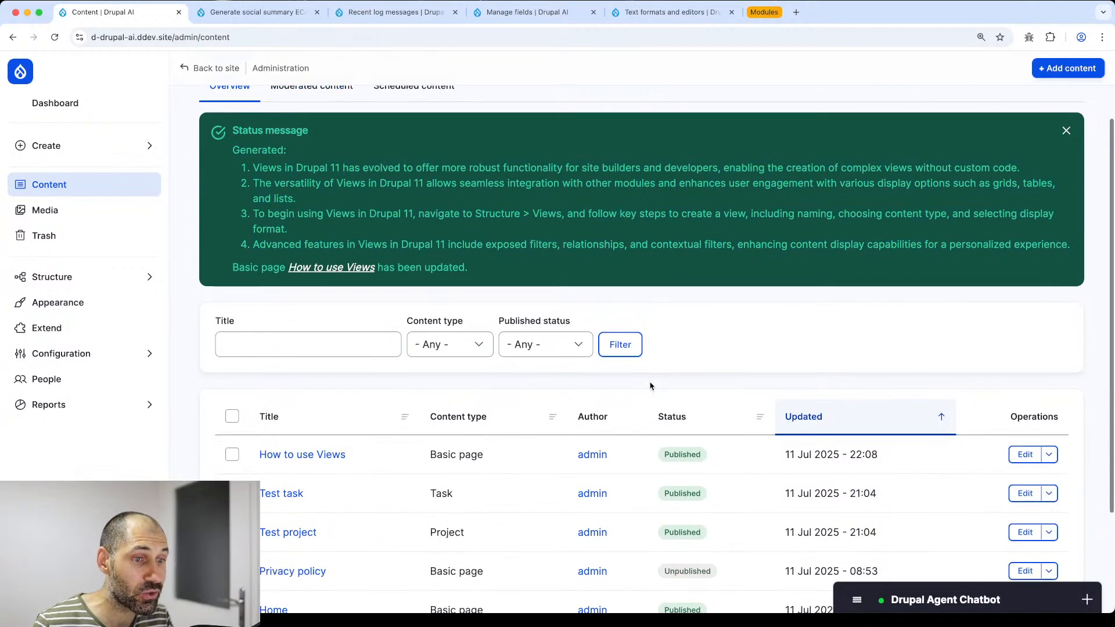
pyautogui.click(1025, 454)
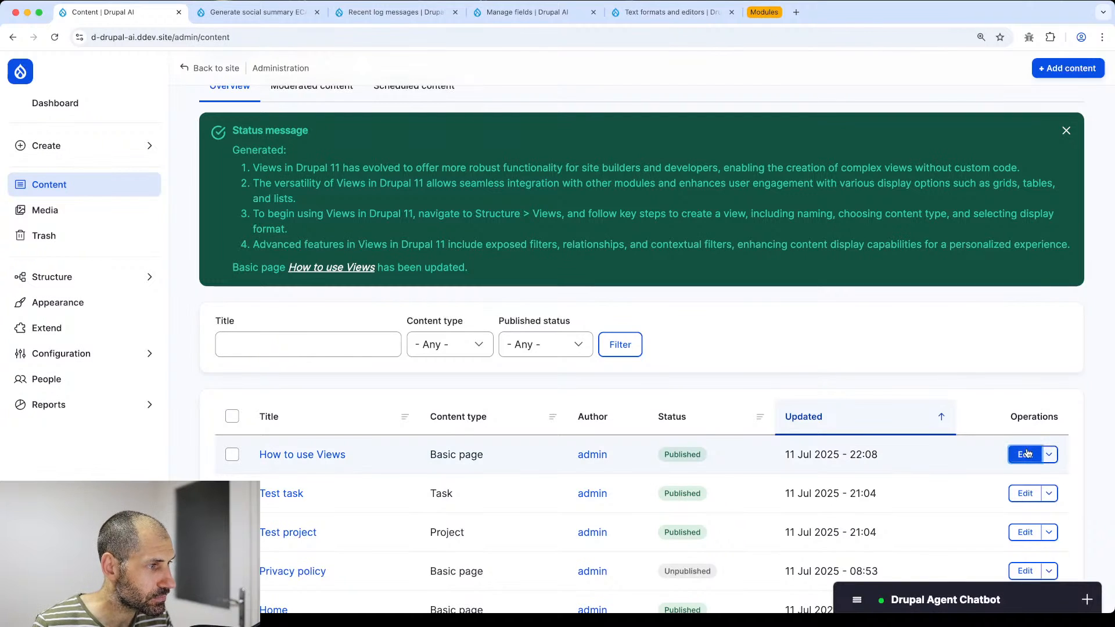
pyautogui.scroll(-3, 377, 291)
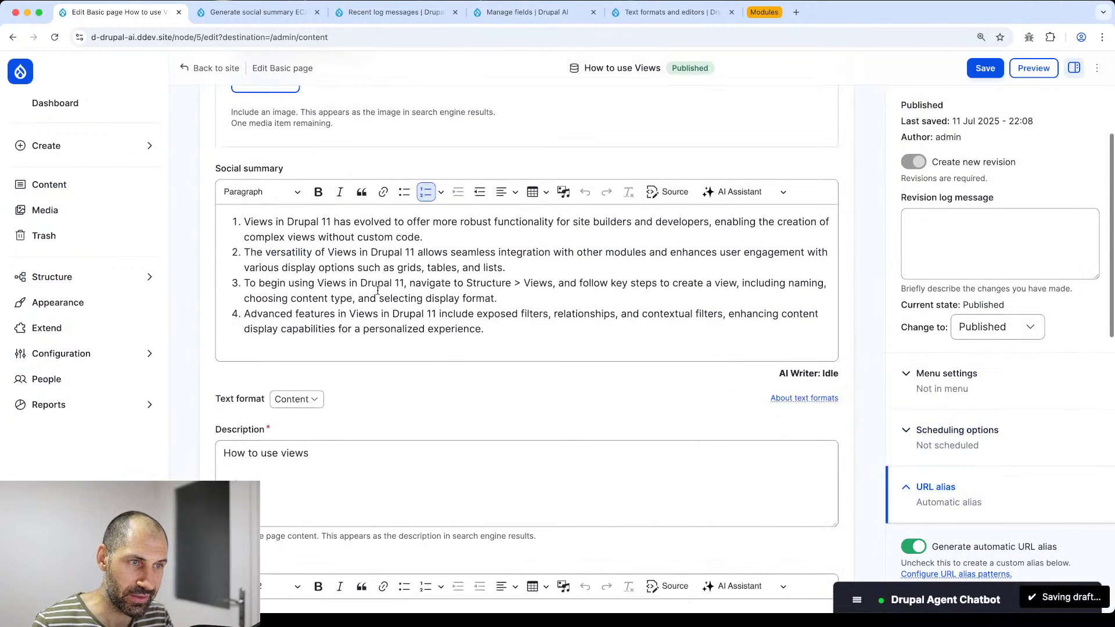
pyautogui.moveTo(245, 223); pyautogui.dragTo(525, 331)
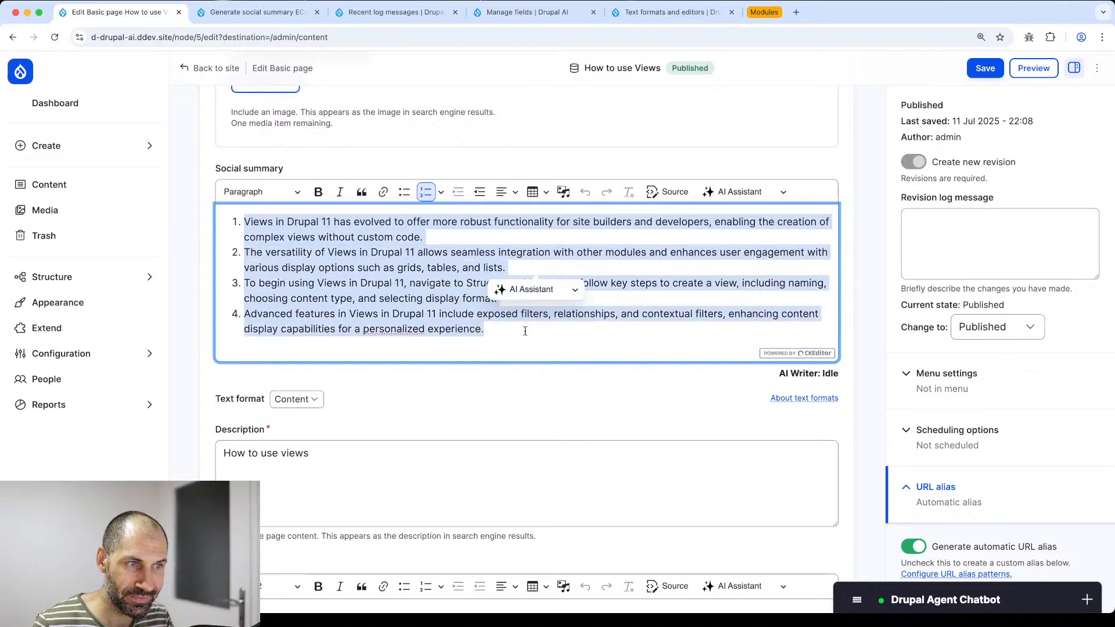
pyautogui.click(525, 331)
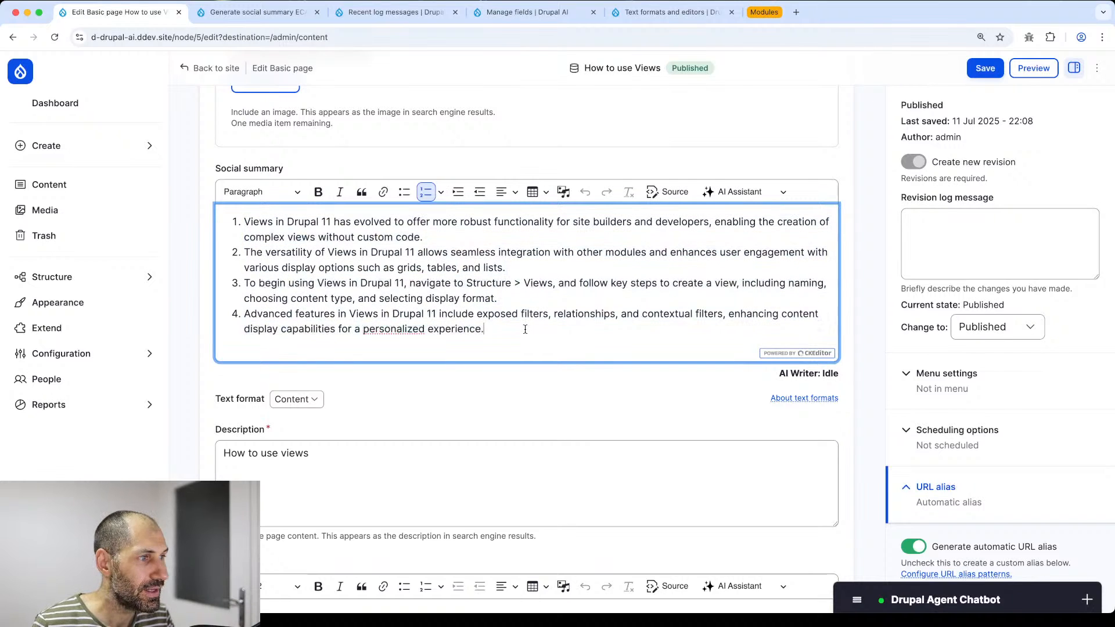
pyautogui.scroll(2, 749, 261)
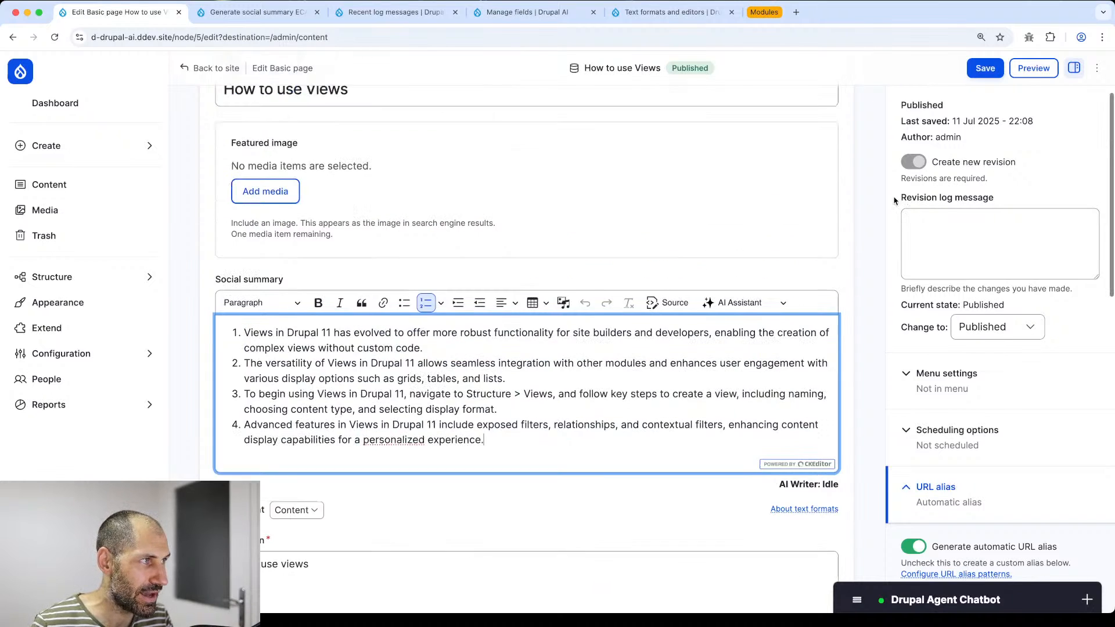
pyautogui.click(985, 69)
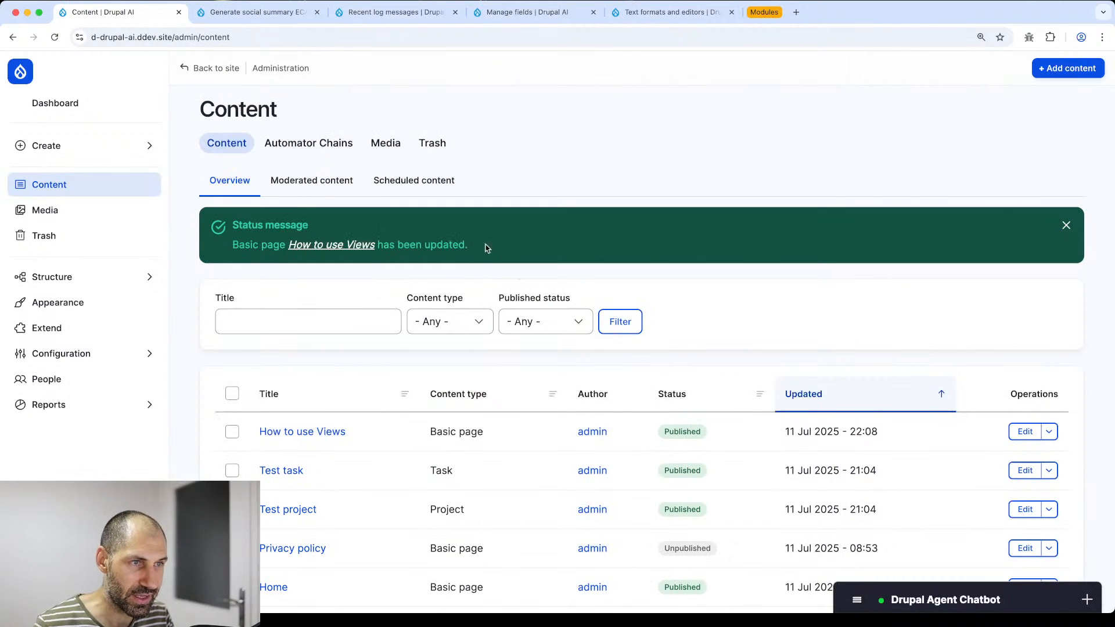
pyautogui.moveTo(486, 245); pyautogui.dragTo(235, 254)
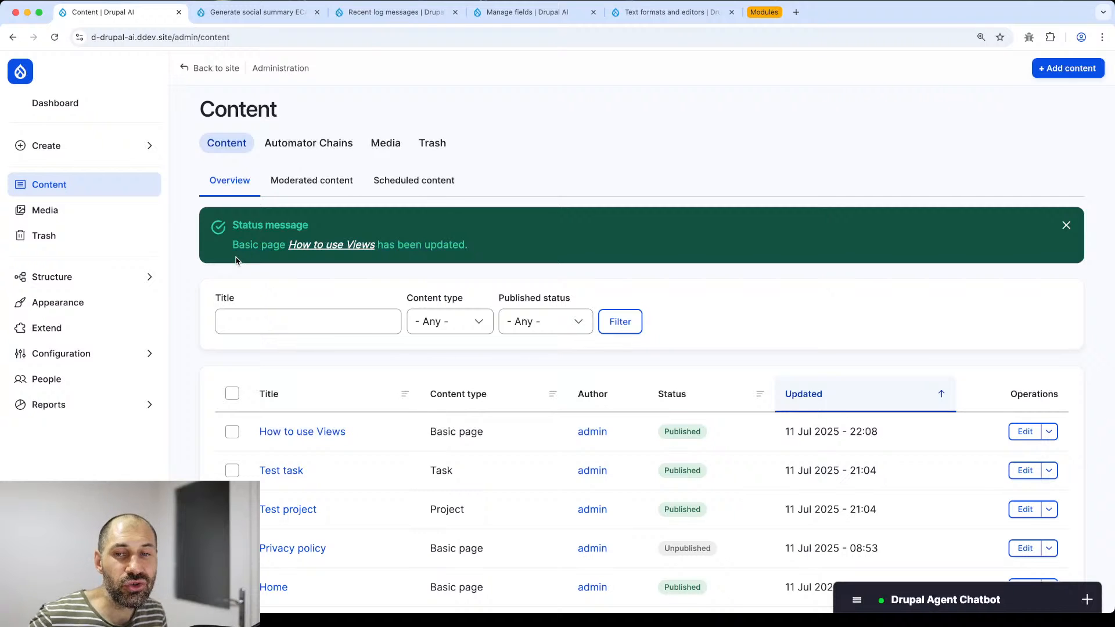
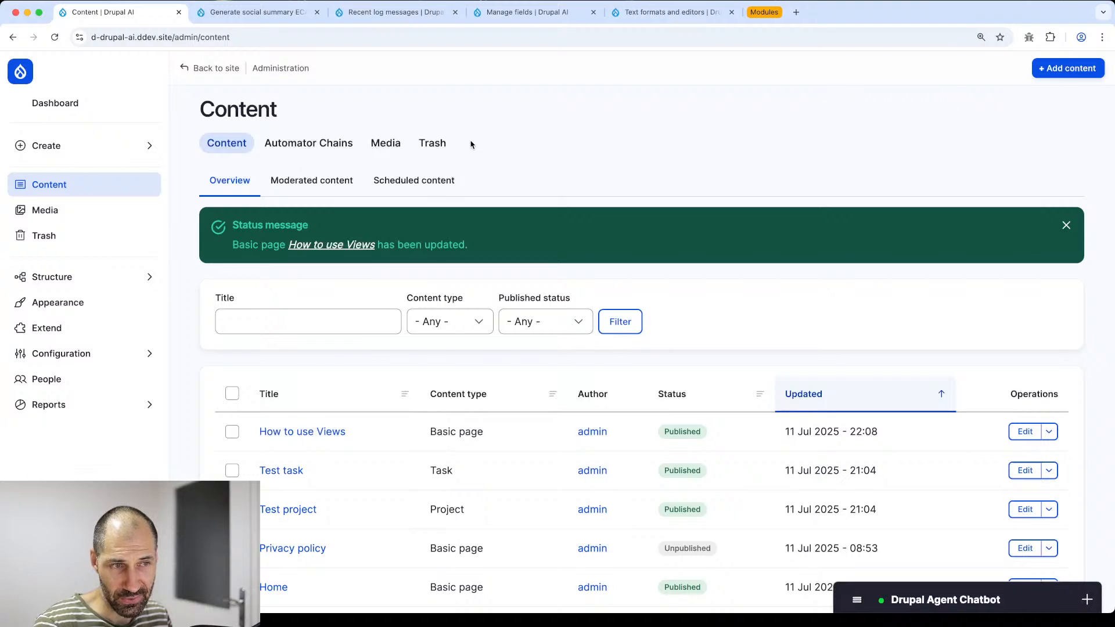
# - Expand the grouped module tabs and switch to the AI module's drupal.org project page
pyautogui.click(763, 12)
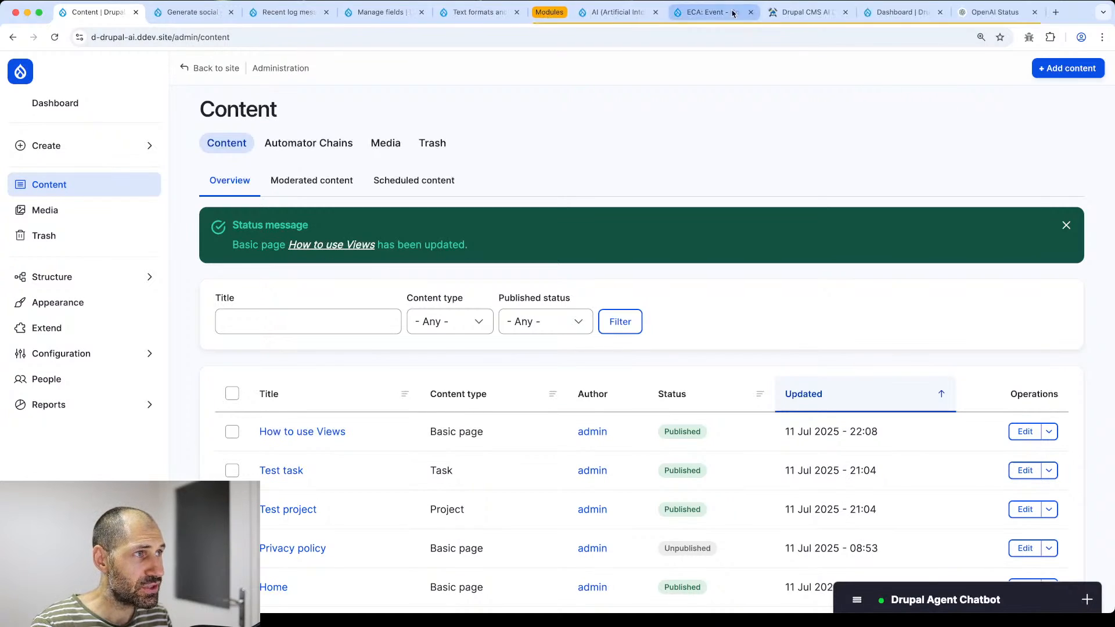
pyautogui.click(586, 14)
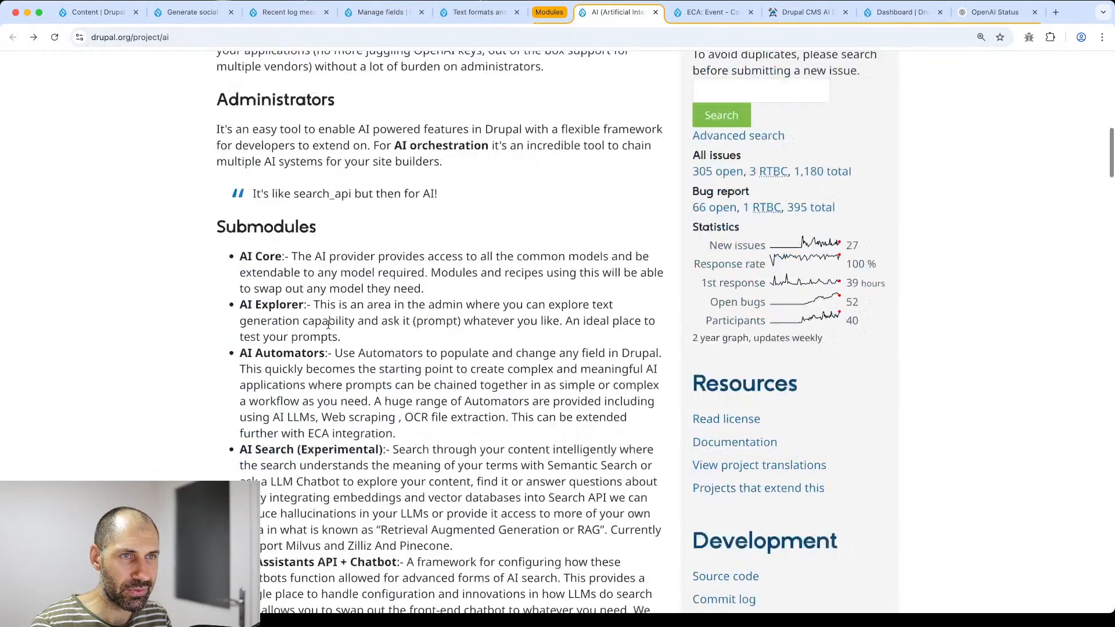
# - Look through the AI module's submodule list, then bring up the Drupal CMS AI Demo page
pyautogui.scroll(14, 330, 327)
pyautogui.scroll(-4, 317, 322)
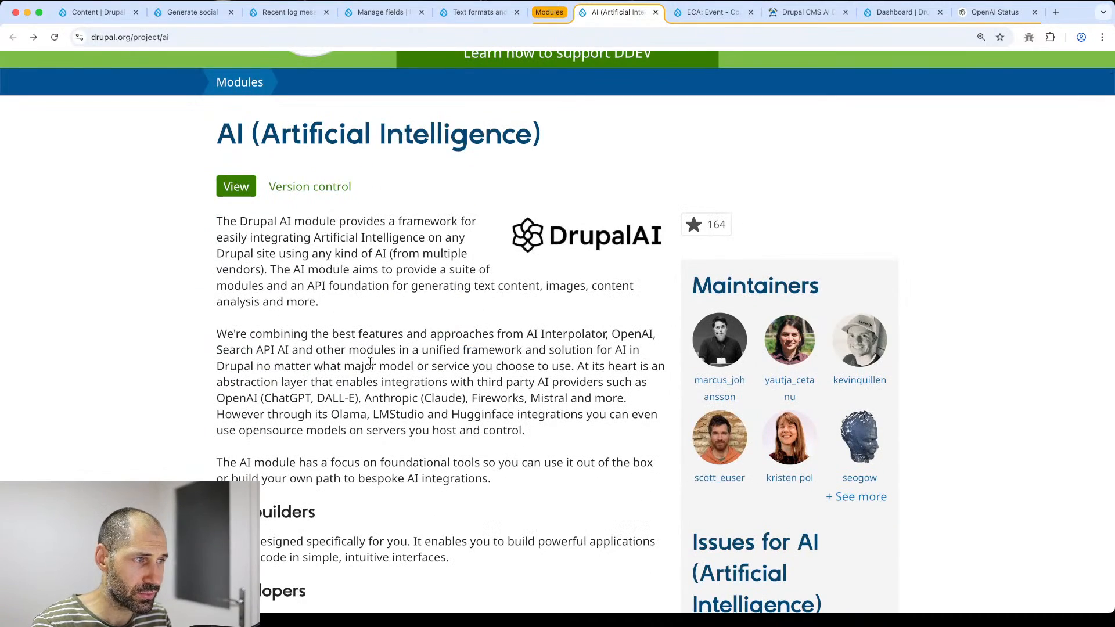
pyautogui.scroll(-5, 369, 360)
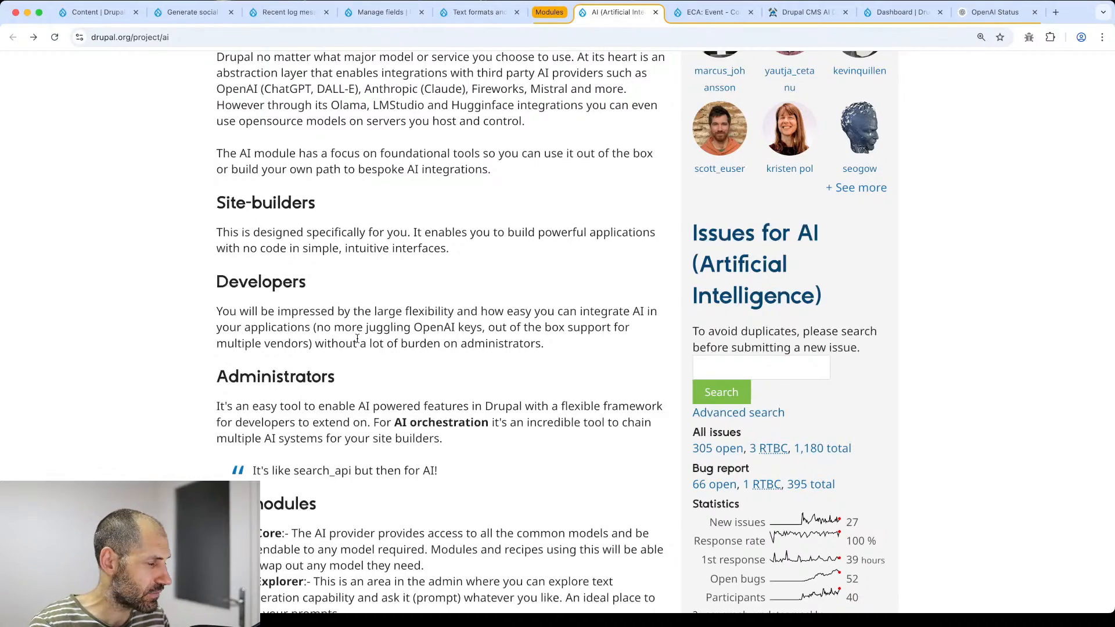
pyautogui.scroll(-10, 357, 339)
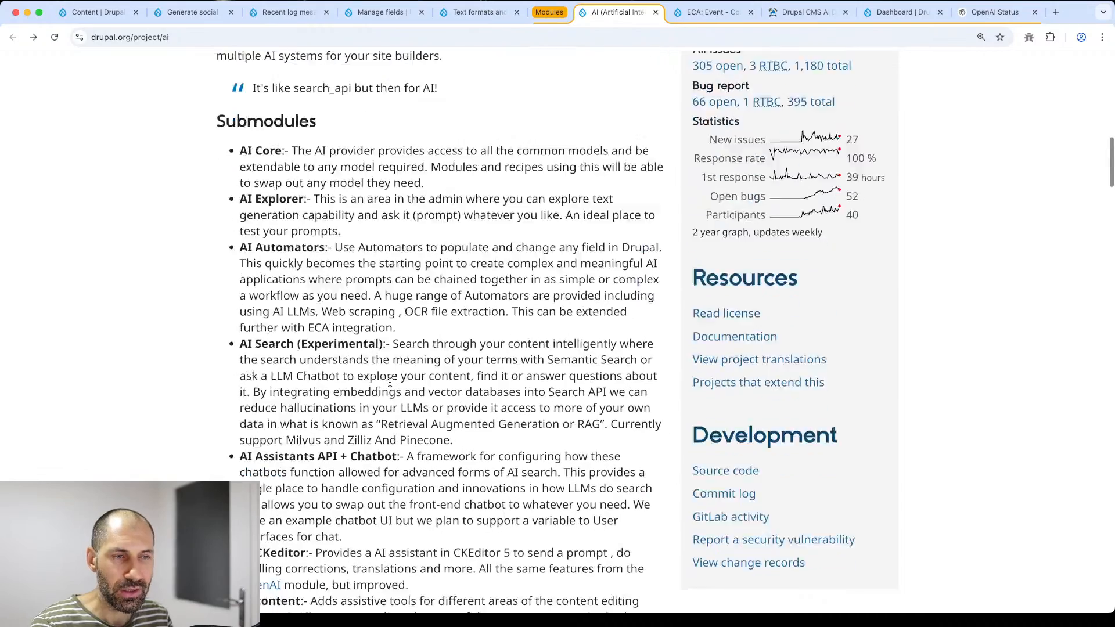
pyautogui.scroll(-3, 357, 385)
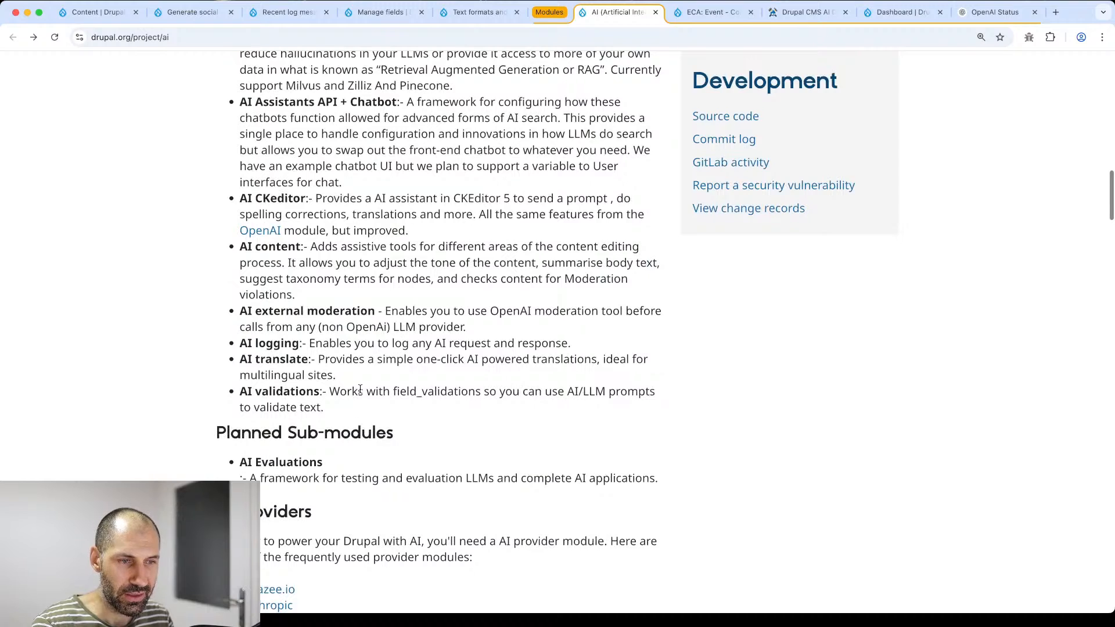
pyautogui.scroll(-2, 355, 386)
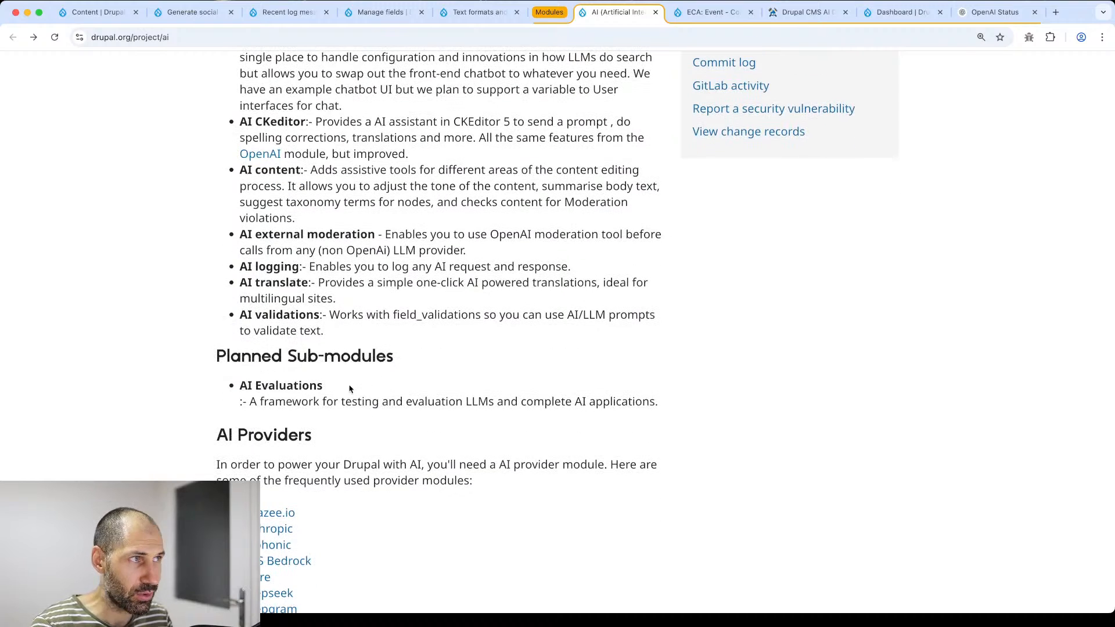
pyautogui.click(792, 13)
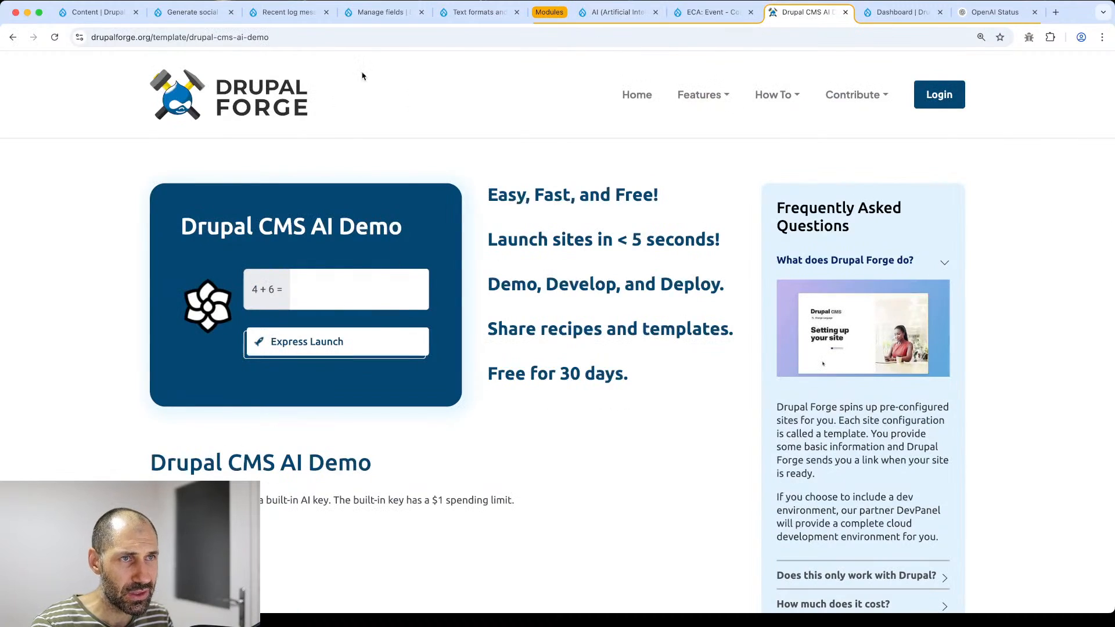
# - Reload the Drupal Forge AI Demo page and focus its '3 + 1 =' captcha answer field
pyautogui.click(369, 40)
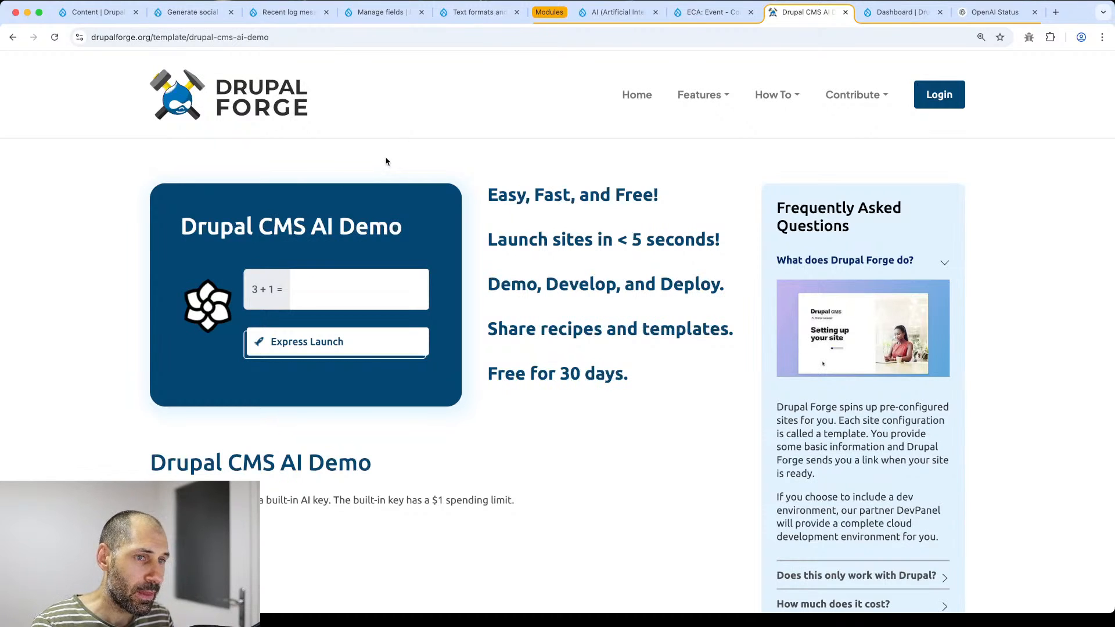
pyautogui.click(346, 300)
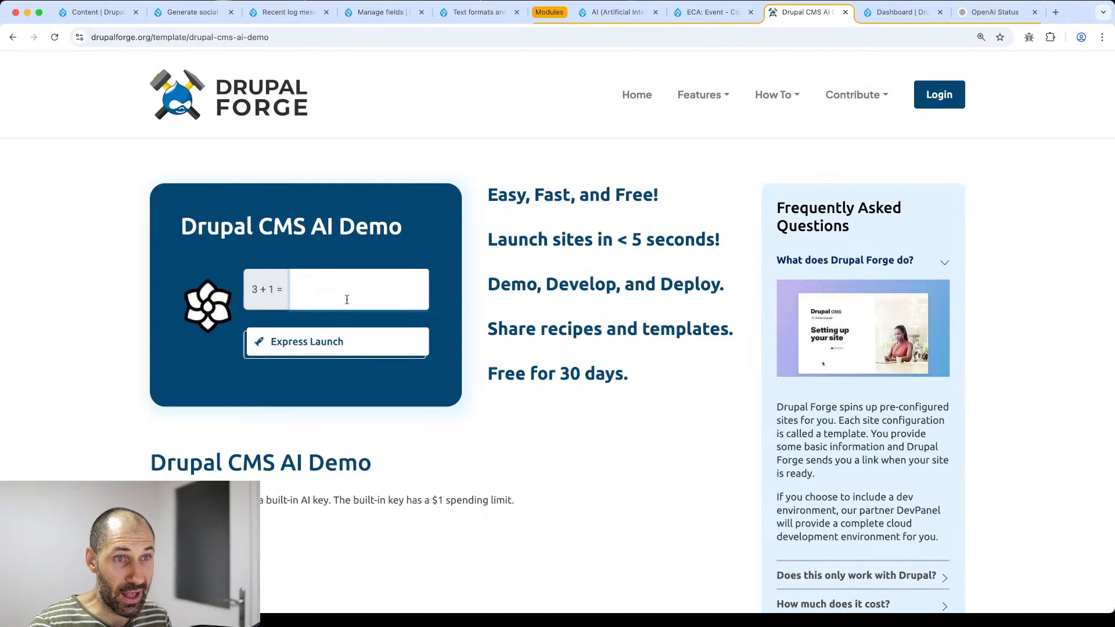
pyautogui.click(95, 12)
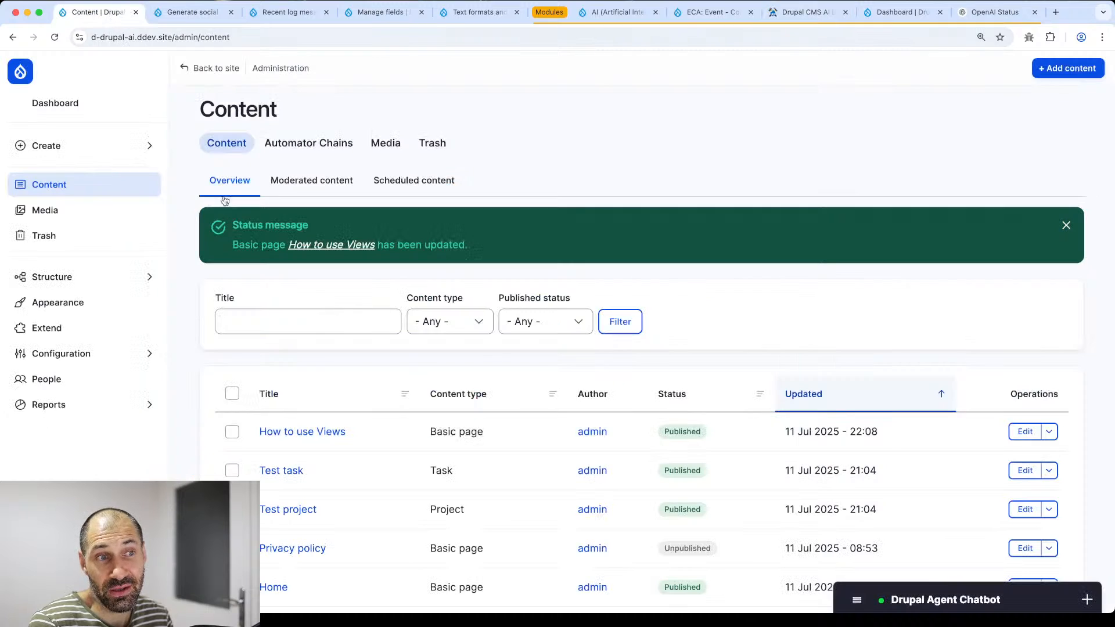
pyautogui.click(808, 12)
pyautogui.moveTo(780, 104)
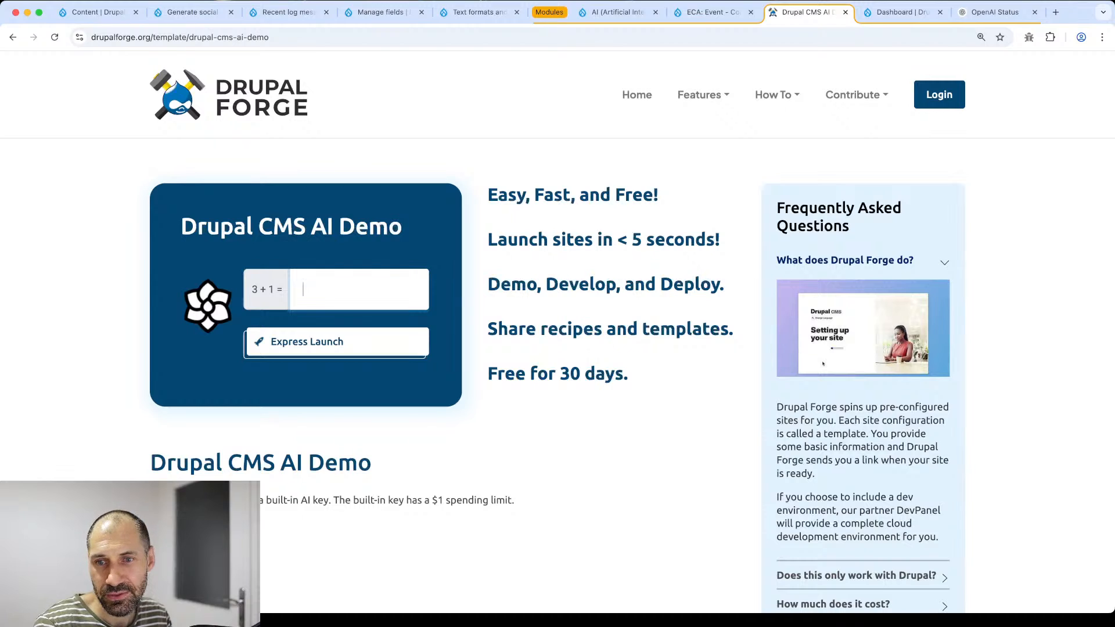
pyautogui.press('super+Tab')
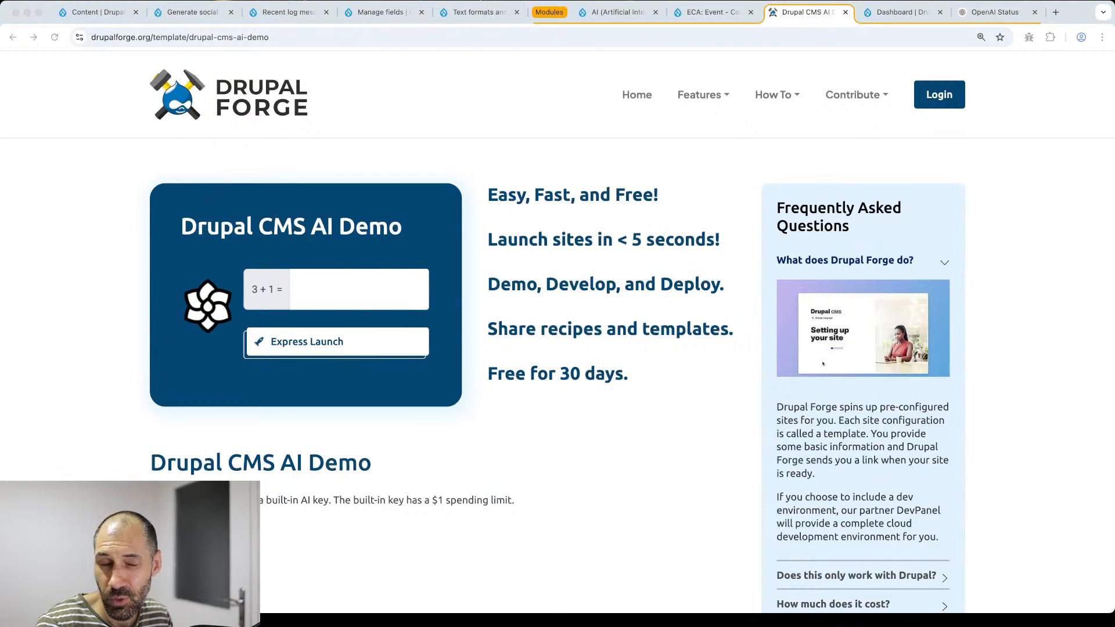
pyautogui.click(614, 18)
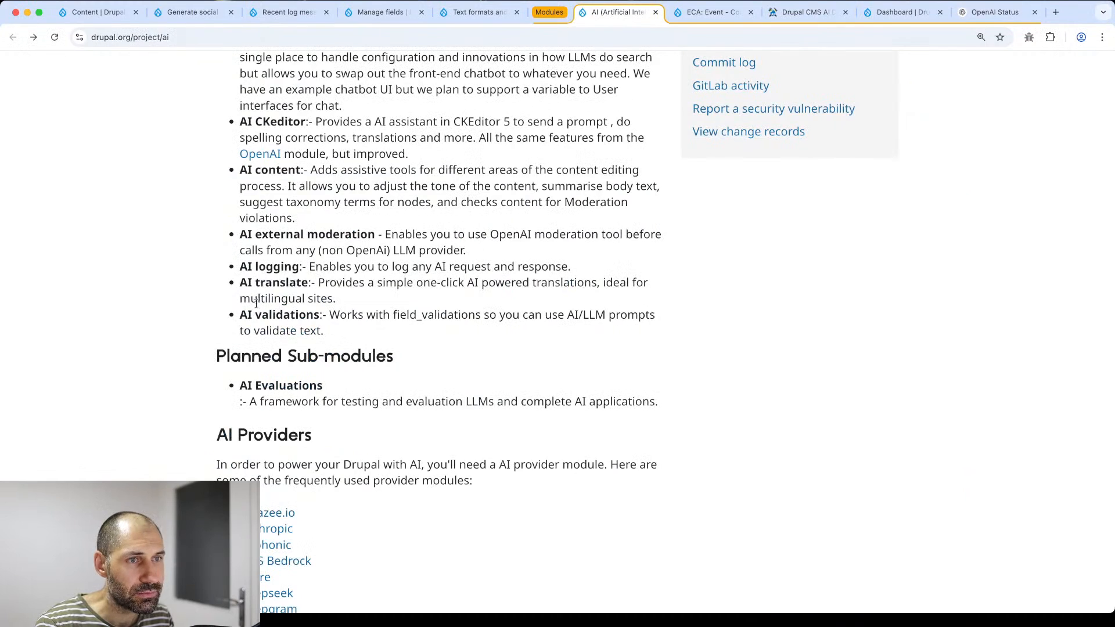
pyautogui.scroll(10, 256, 302)
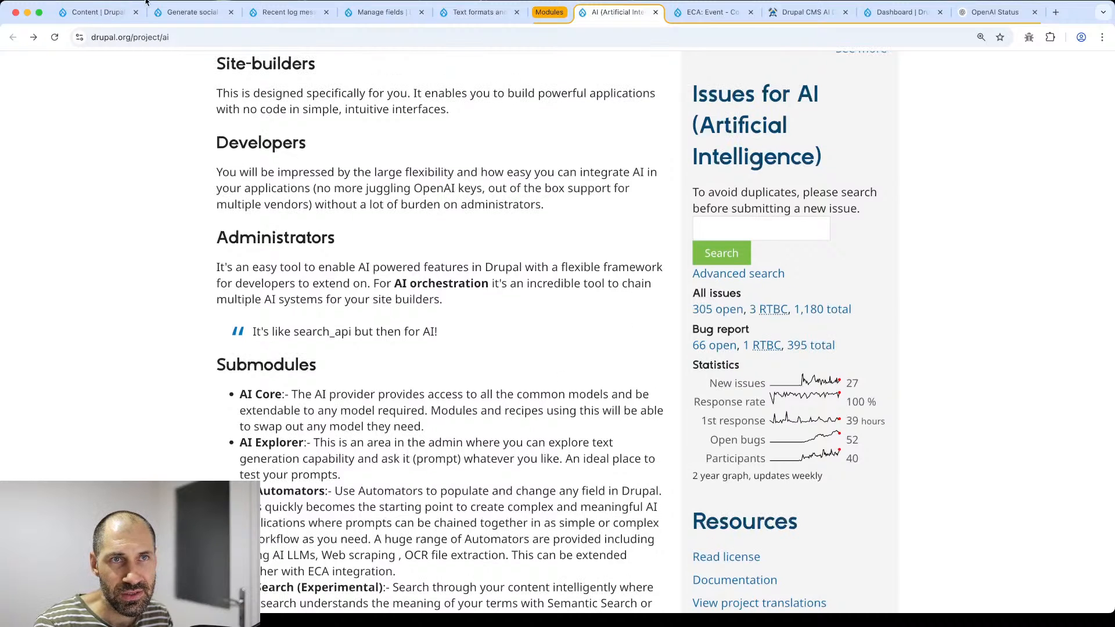
pyautogui.click(87, 12)
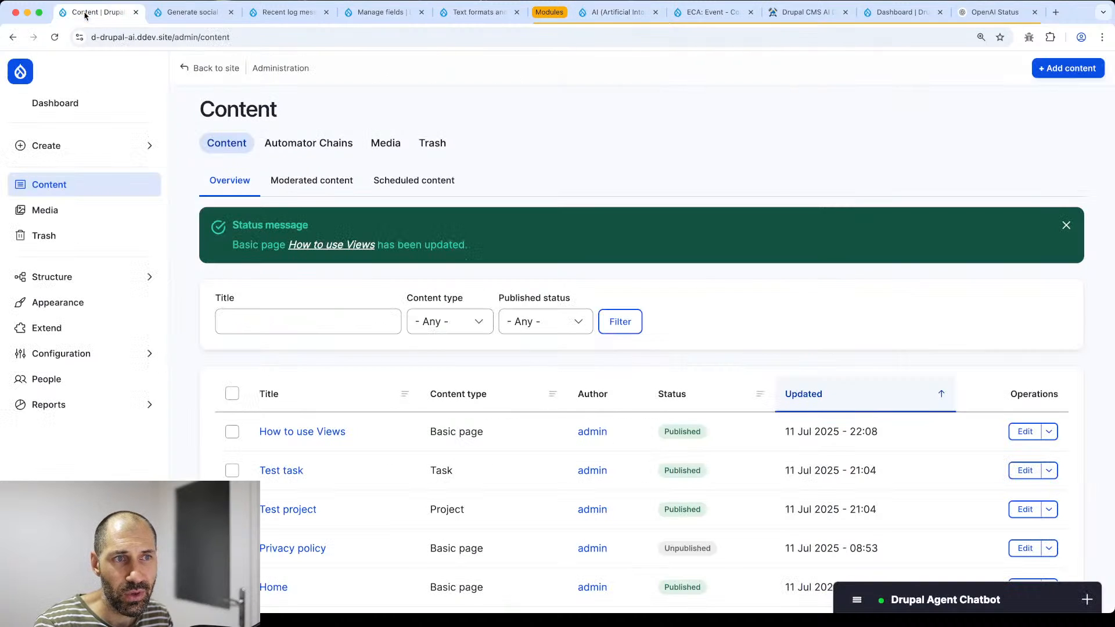
pyautogui.click(942, 598)
pyautogui.scroll(5, 915, 366)
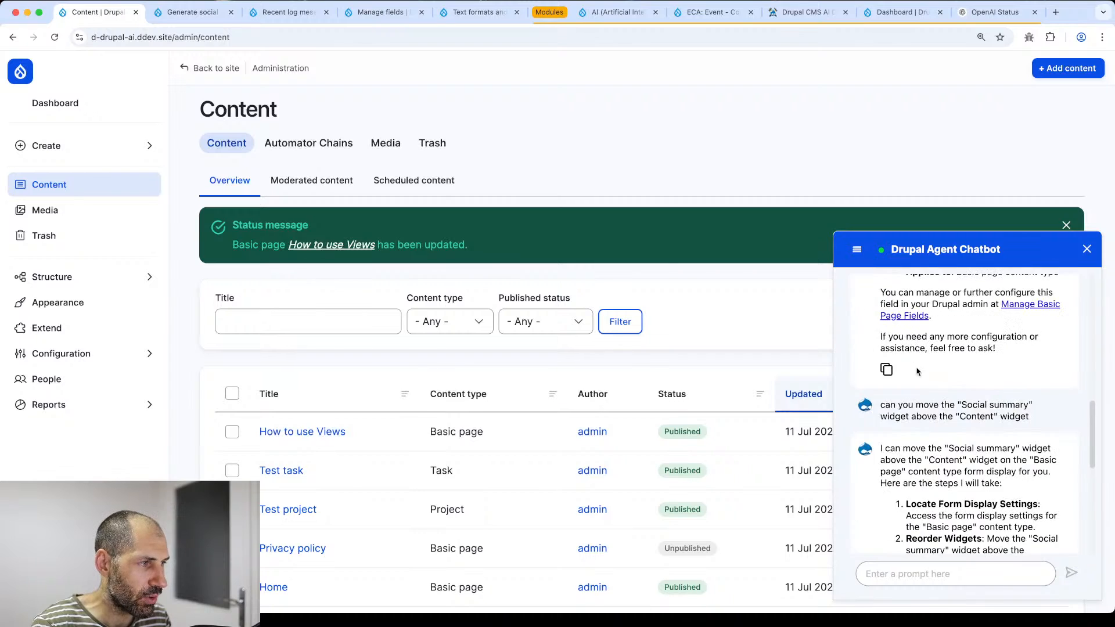
pyautogui.scroll(-5, 917, 371)
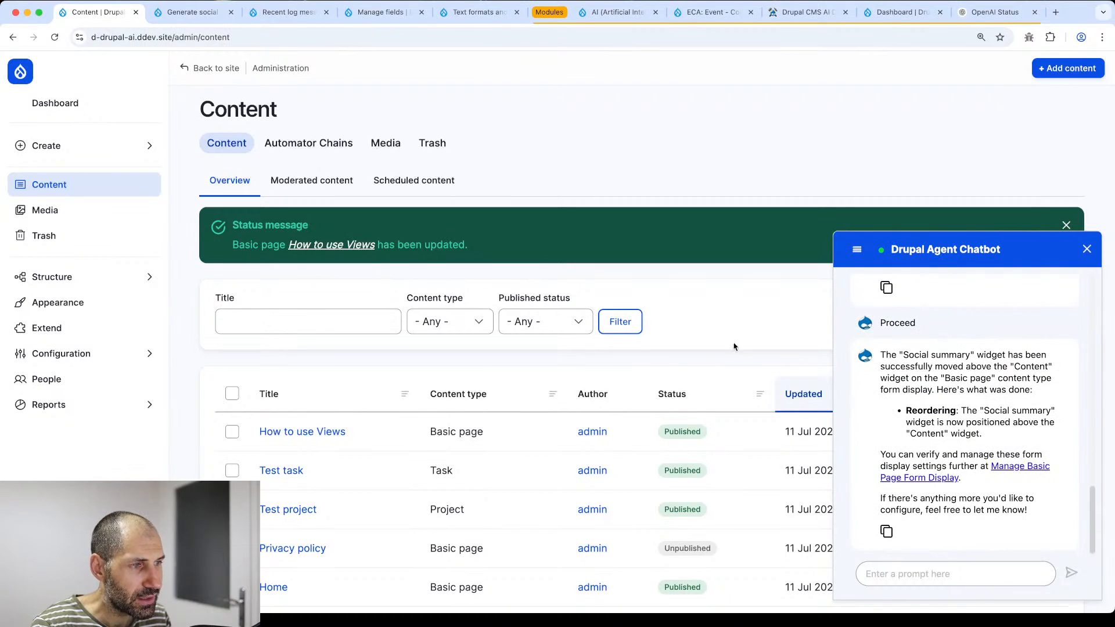
pyautogui.click(1087, 247)
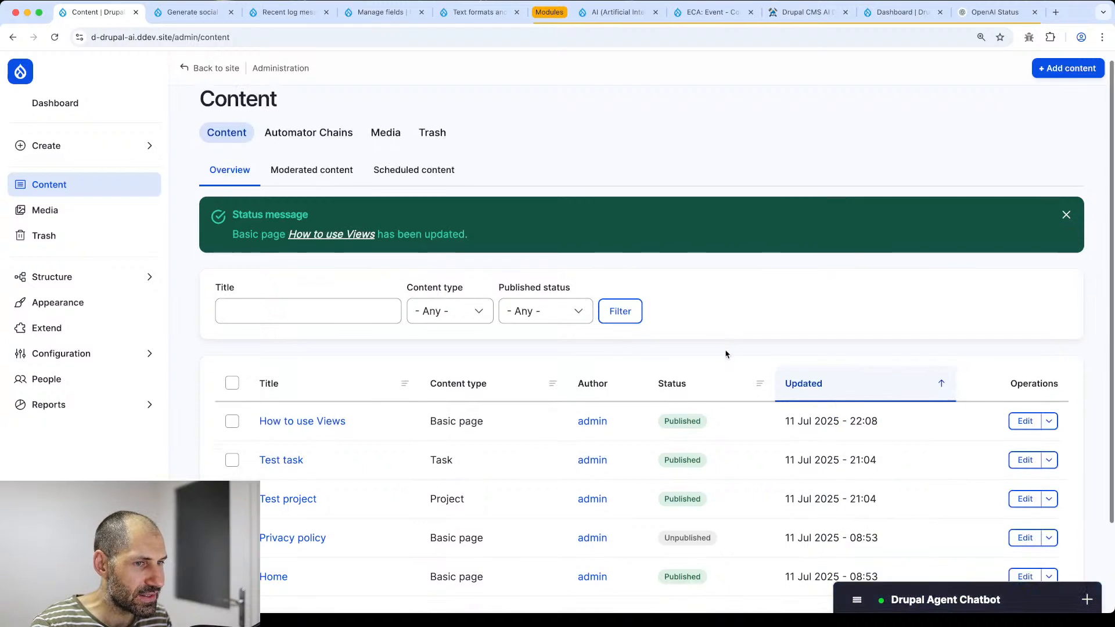
pyautogui.scroll(-1, 813, 356)
# - Check How to use Views' AI Assistant actions, then show the social summary model from Pre-save entity
pyautogui.click(1023, 393)
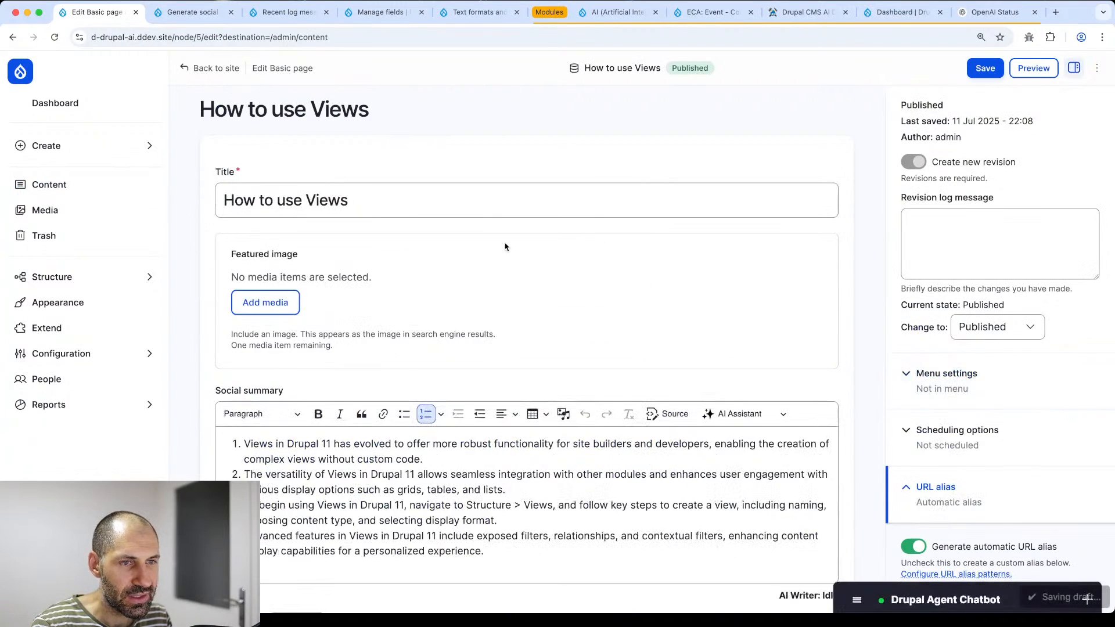
pyautogui.scroll(-8, 499, 221)
pyautogui.scroll(2, 492, 215)
pyautogui.moveTo(488, 313); pyautogui.dragTo(239, 204)
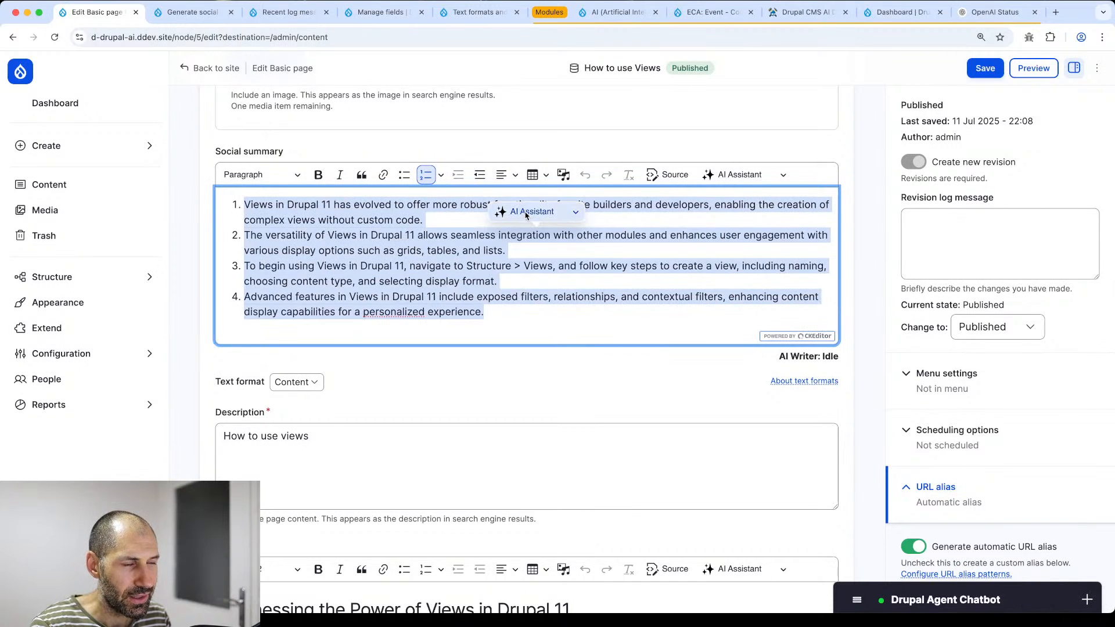
pyautogui.click(574, 213)
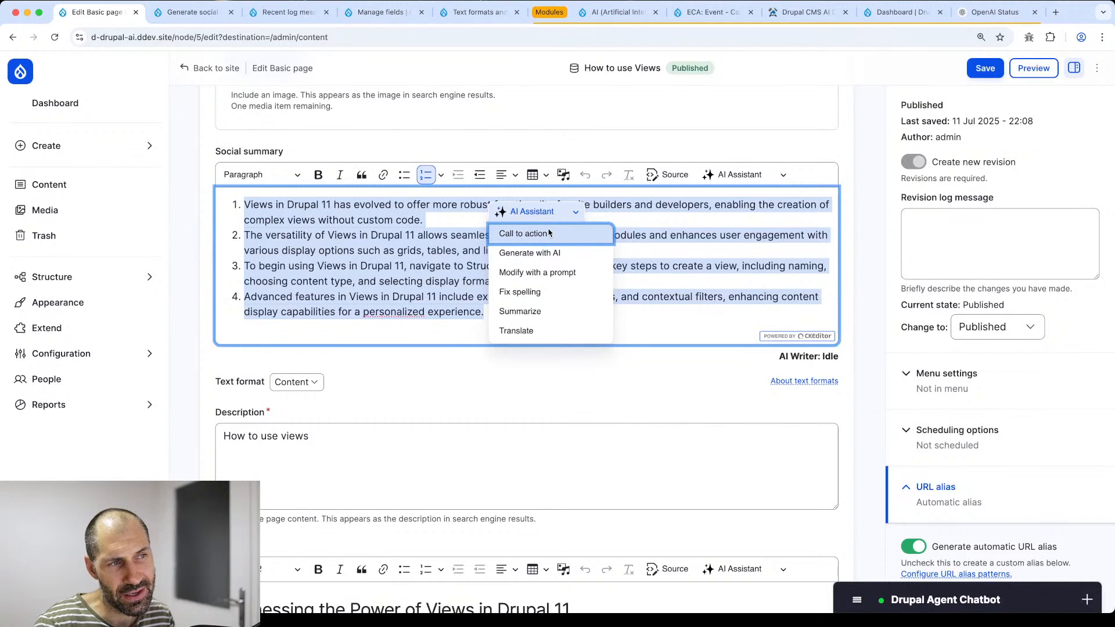
pyautogui.click(192, 12)
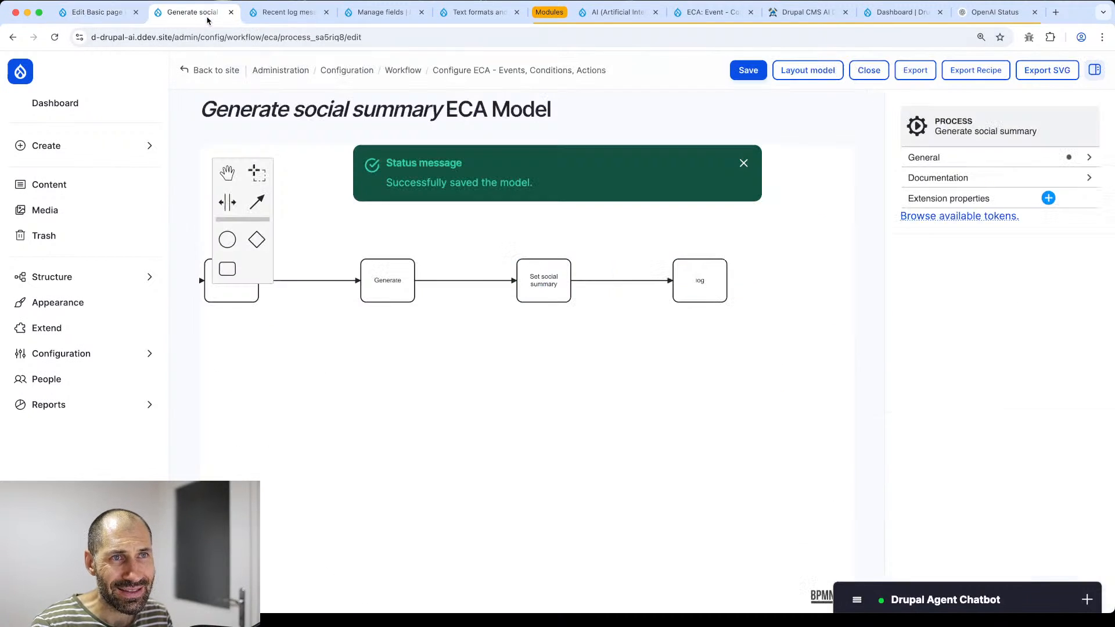
pyautogui.moveTo(567, 398); pyautogui.dragTo(734, 441)
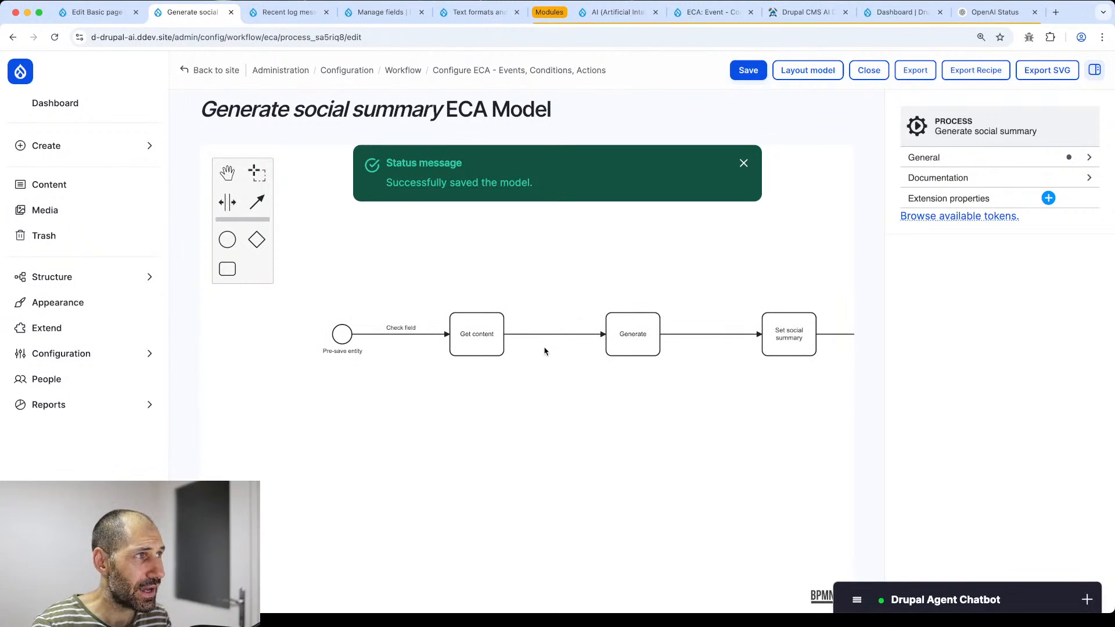
pyautogui.click(990, 12)
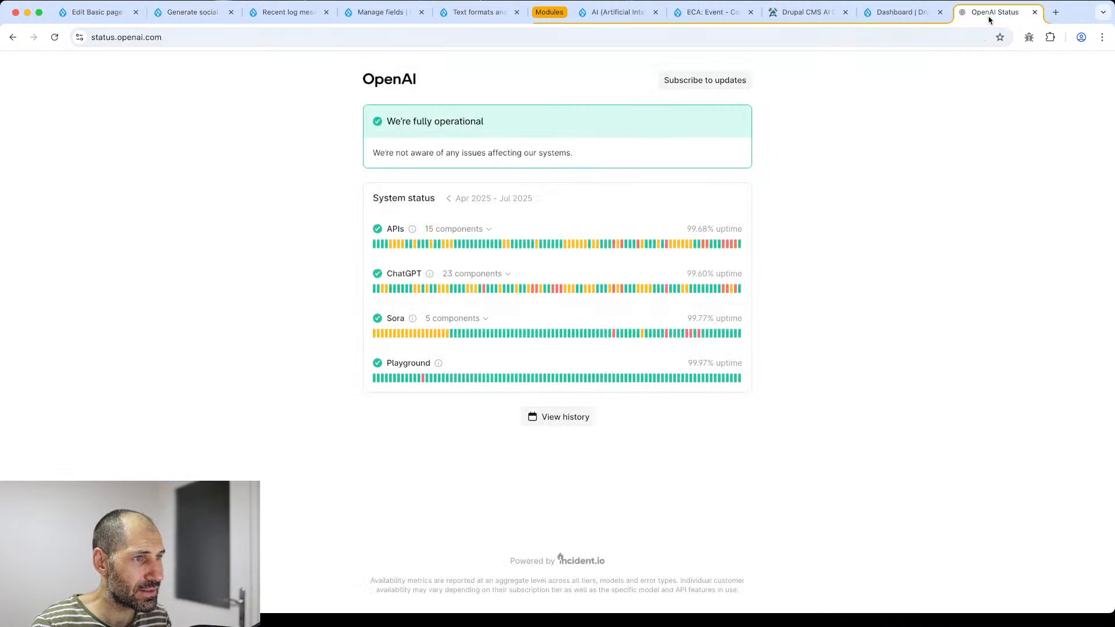
pyautogui.click(375, 36)
pyautogui.press('Return')
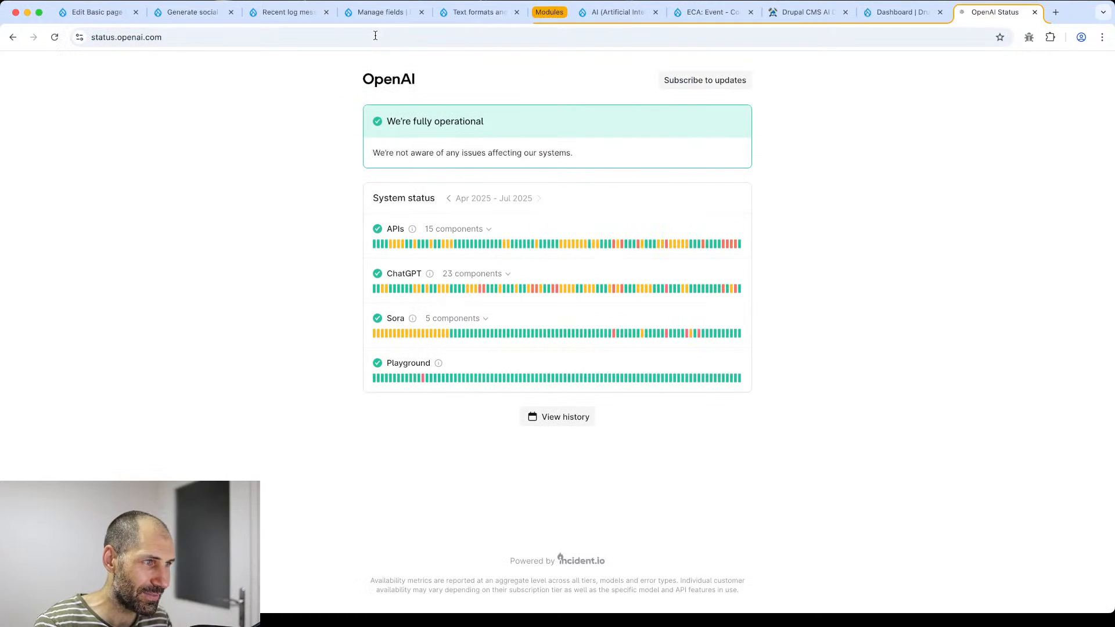
pyautogui.moveTo(739, 247)
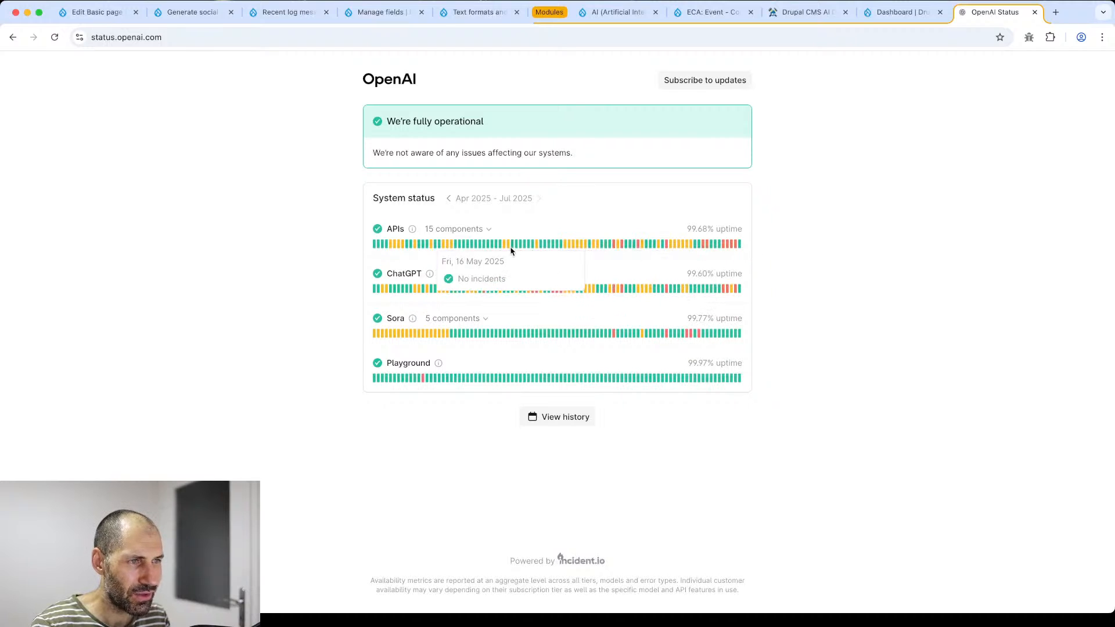
pyautogui.click(156, 16)
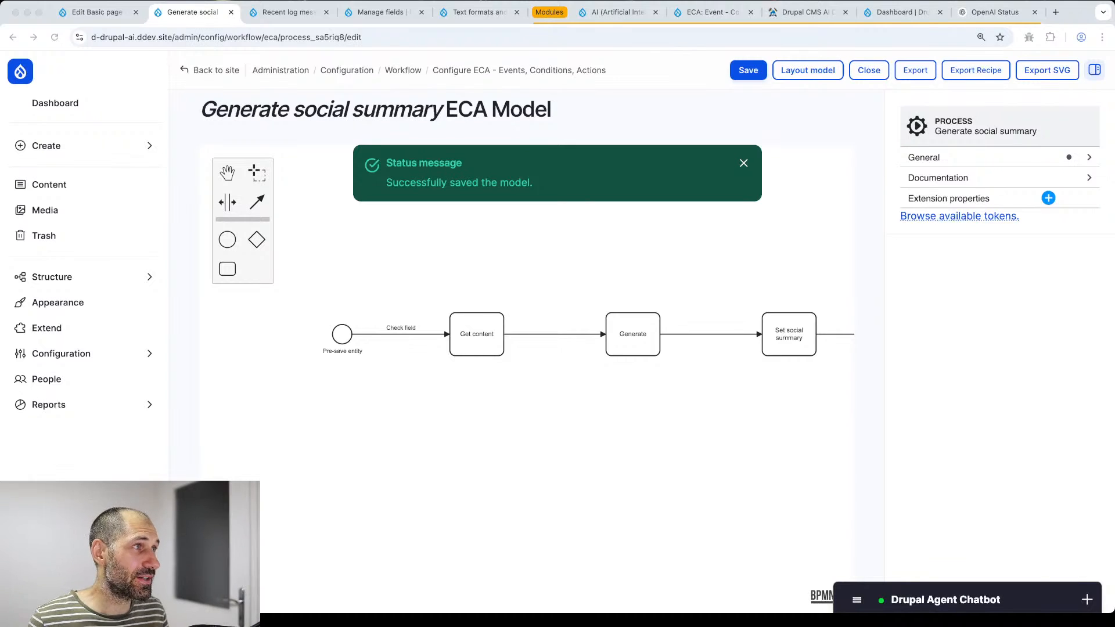
# - Review the OpenAI Status uptime bars for APIs (99.68%) and ChatGPT incidents
pyautogui.click(1000, 16)
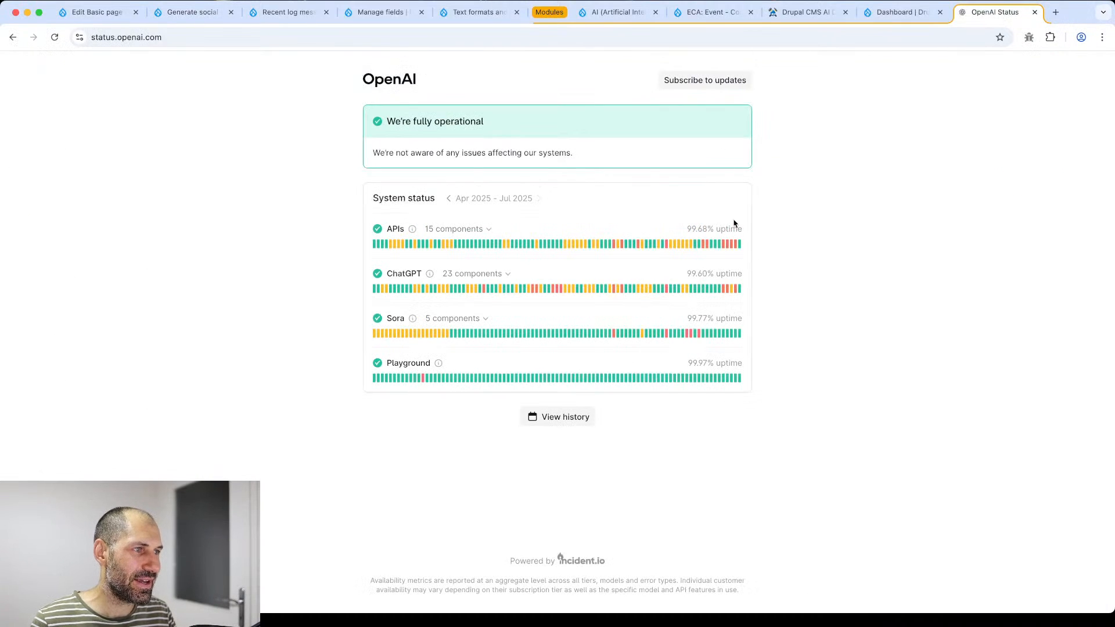
pyautogui.moveTo(735, 247)
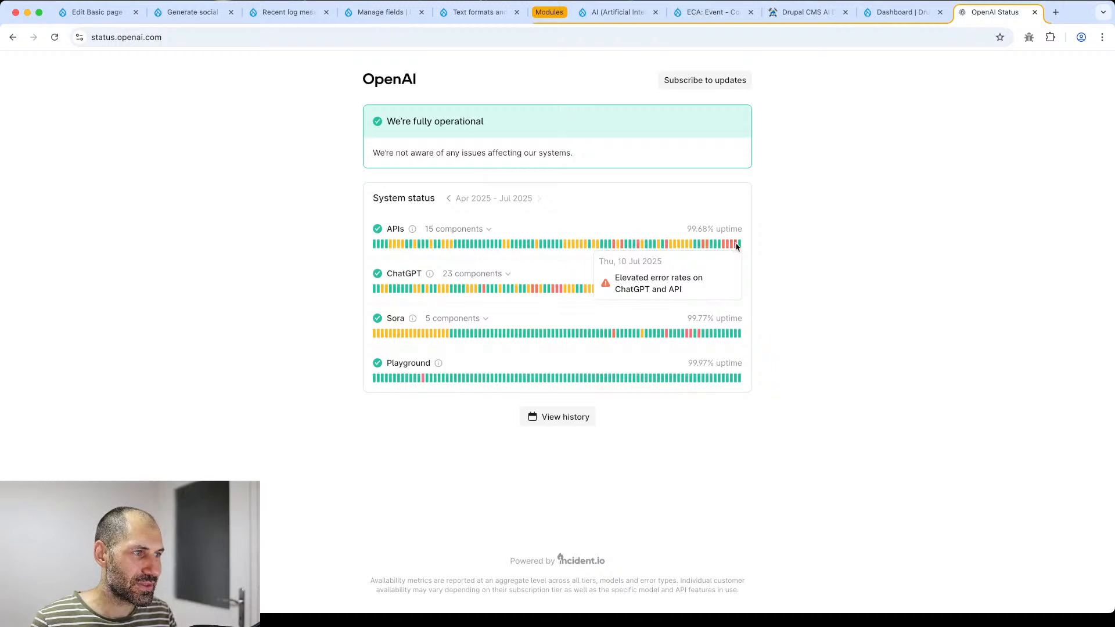
pyautogui.moveTo(737, 290)
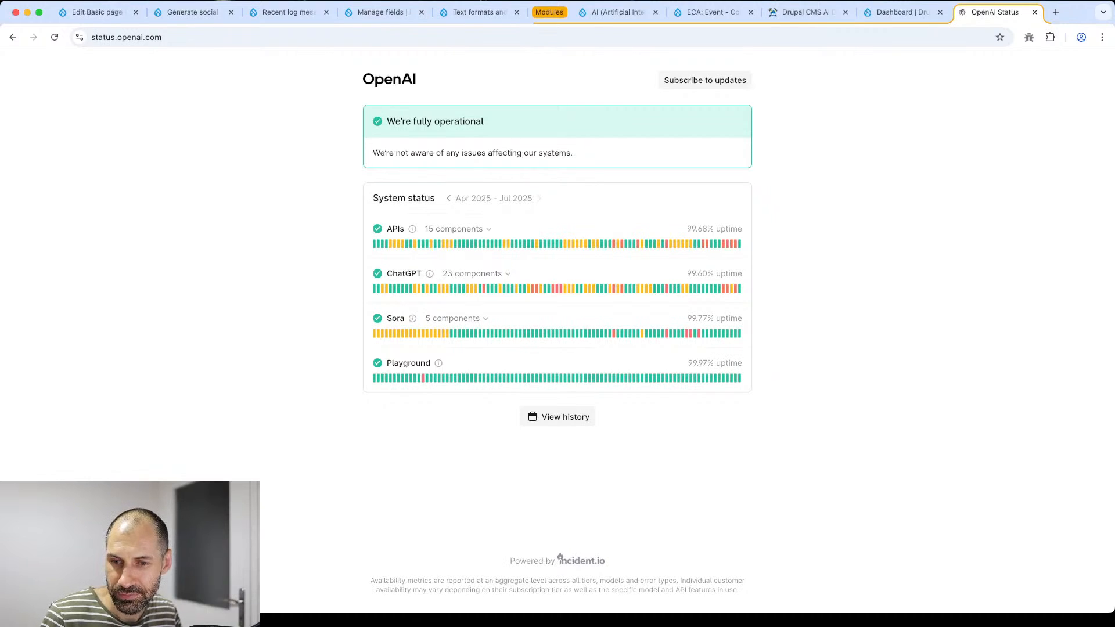
pyautogui.press('super+Tab')
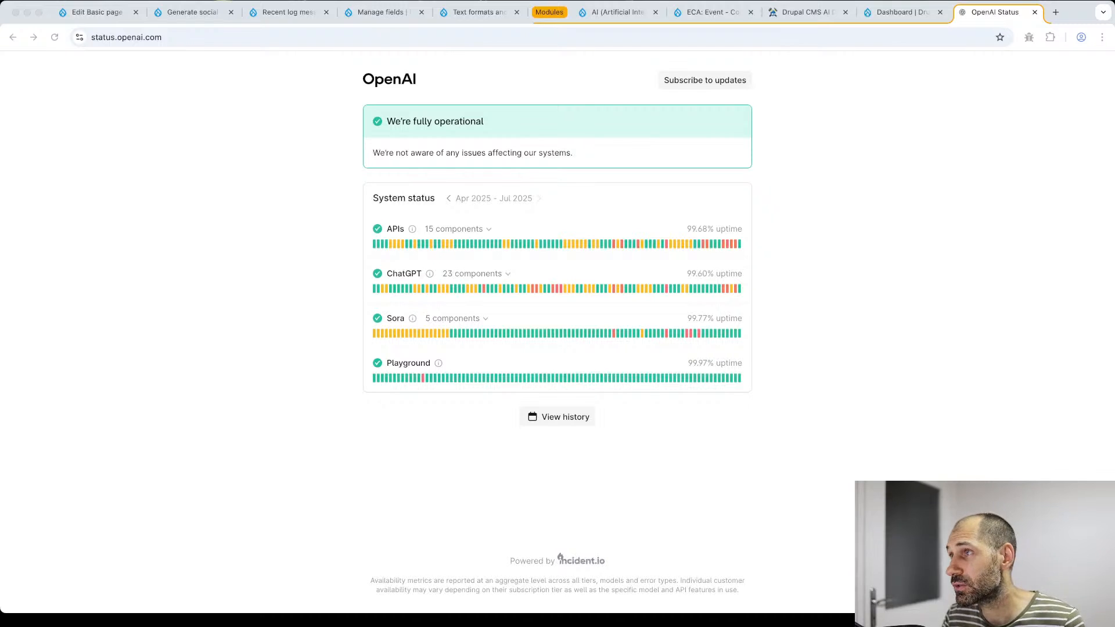
# - Highlight the taglines on the Drupal CMS AI Demo page, then go to the Drupal Forge homepage
pyautogui.click(833, 8)
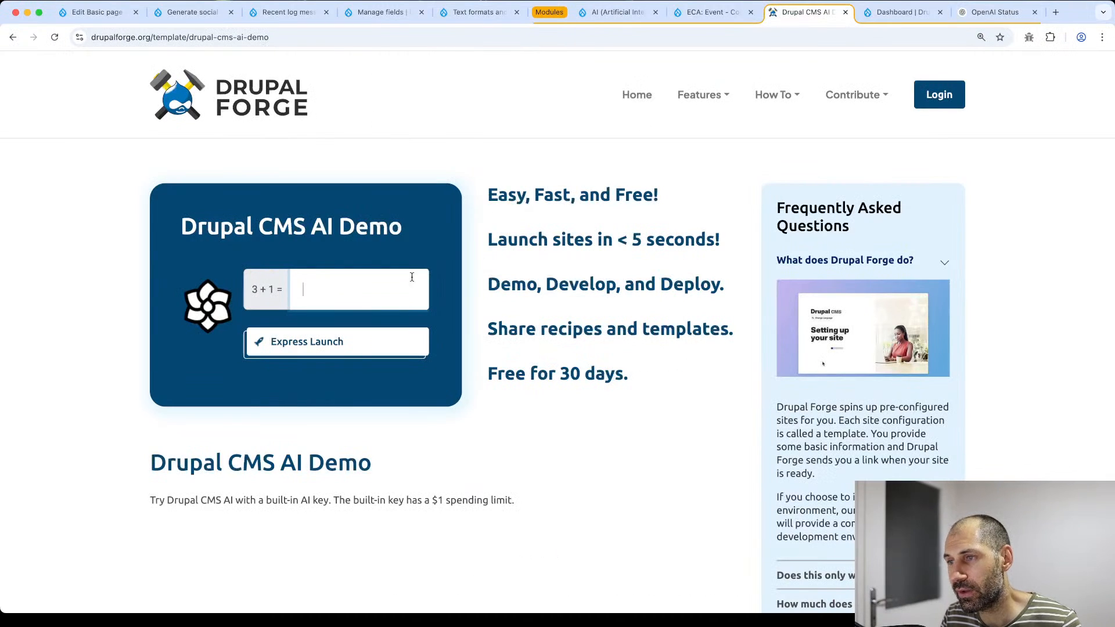
pyautogui.moveTo(653, 374); pyautogui.dragTo(516, 184)
pyautogui.click(516, 186)
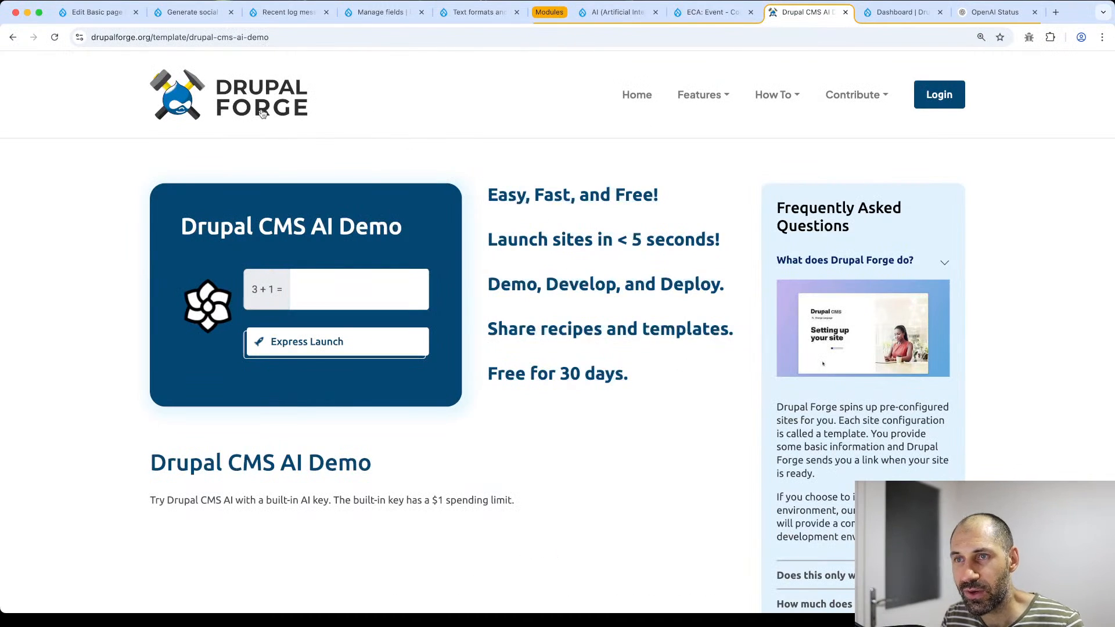
pyautogui.click(218, 106)
# - Browse the homepage's template cards and highlight the five tagline lines at the top
pyautogui.scroll(-10, 339, 490)
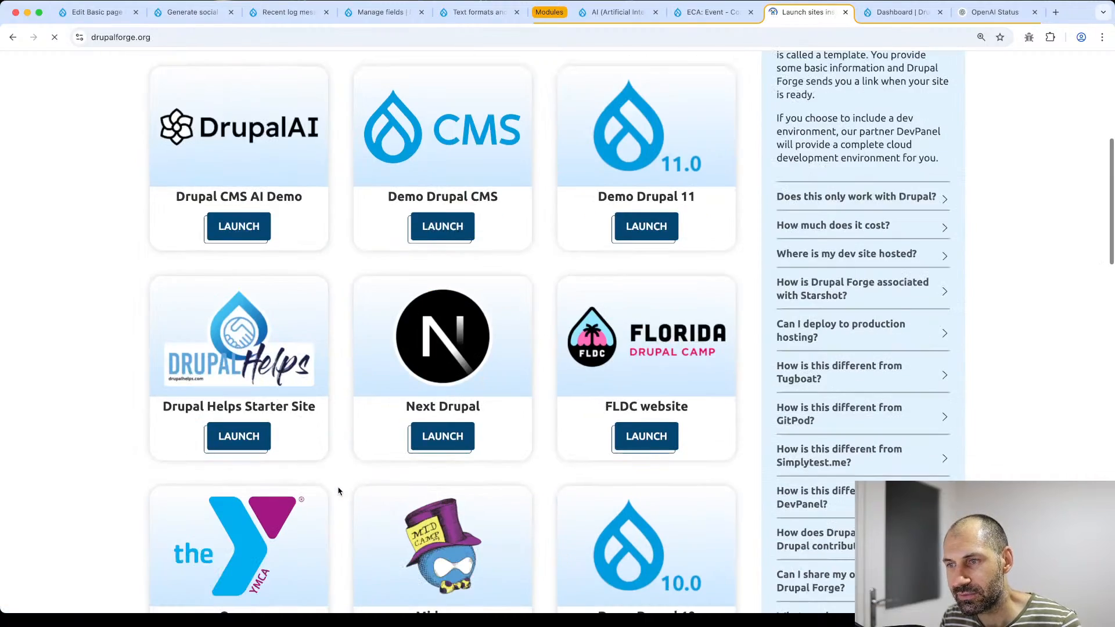
pyautogui.scroll(-15, 342, 495)
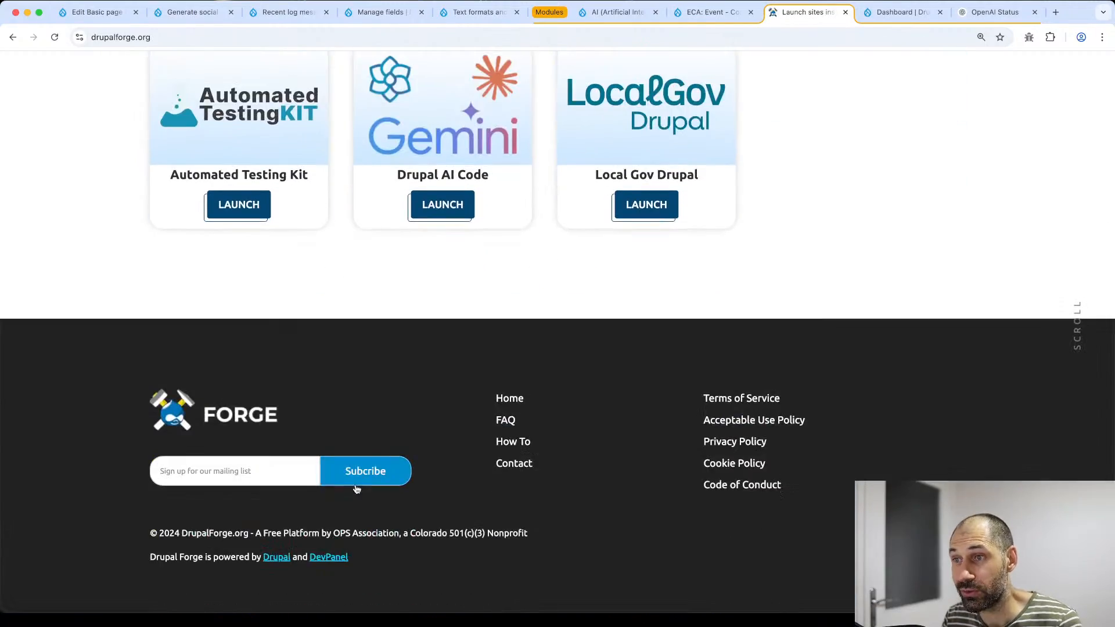
pyautogui.scroll(5, 356, 488)
pyautogui.scroll(10, 357, 487)
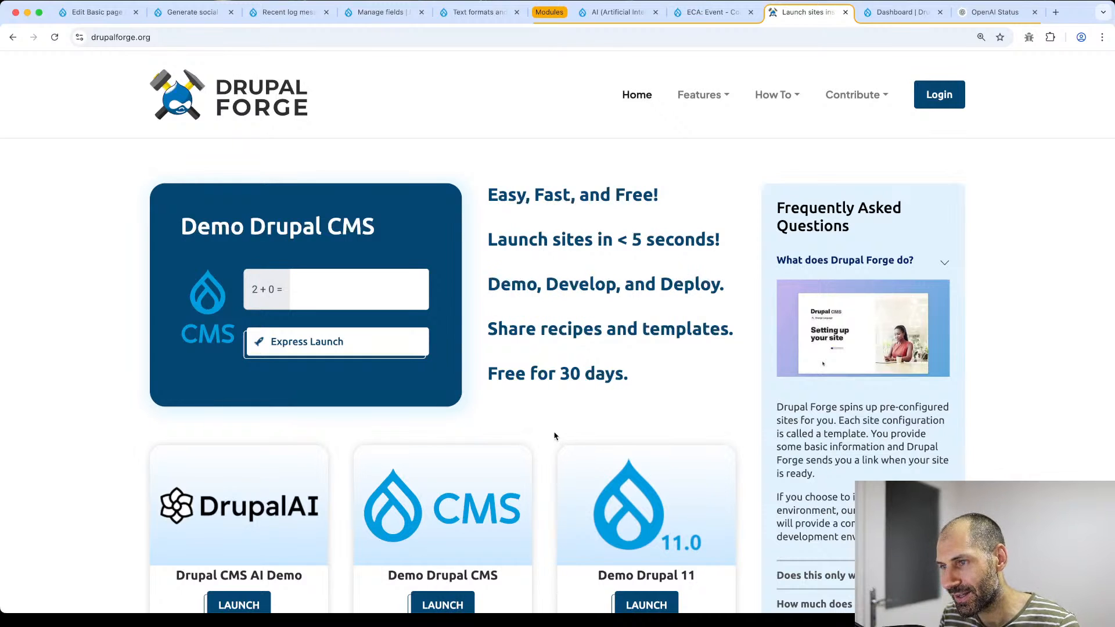
pyautogui.scroll(-3, 554, 436)
pyautogui.scroll(-5, 552, 440)
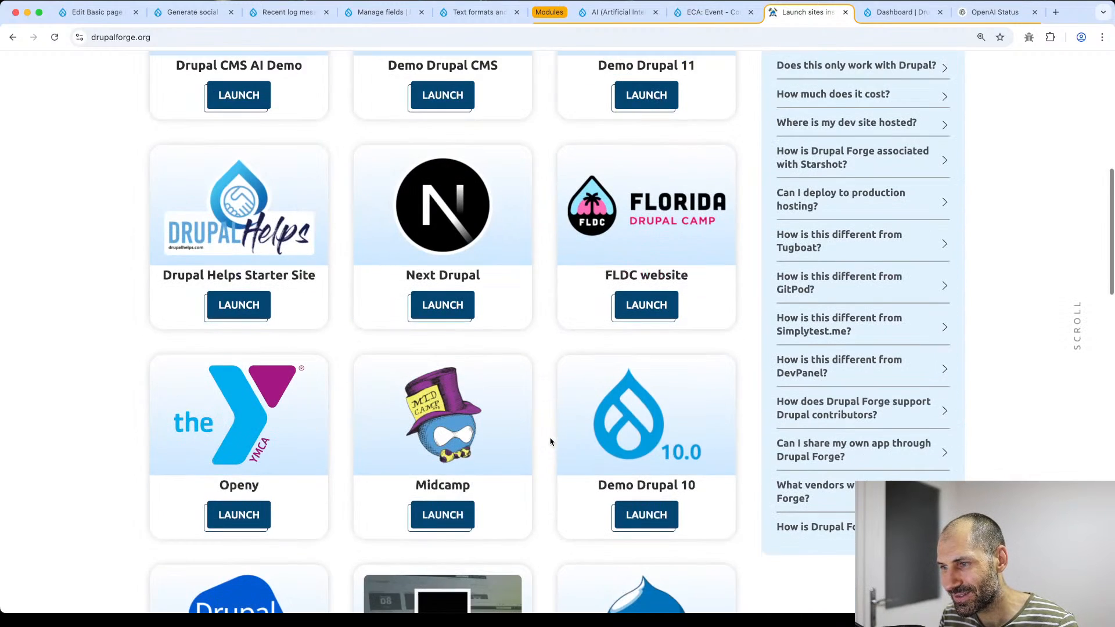
pyautogui.scroll(8, 341, 429)
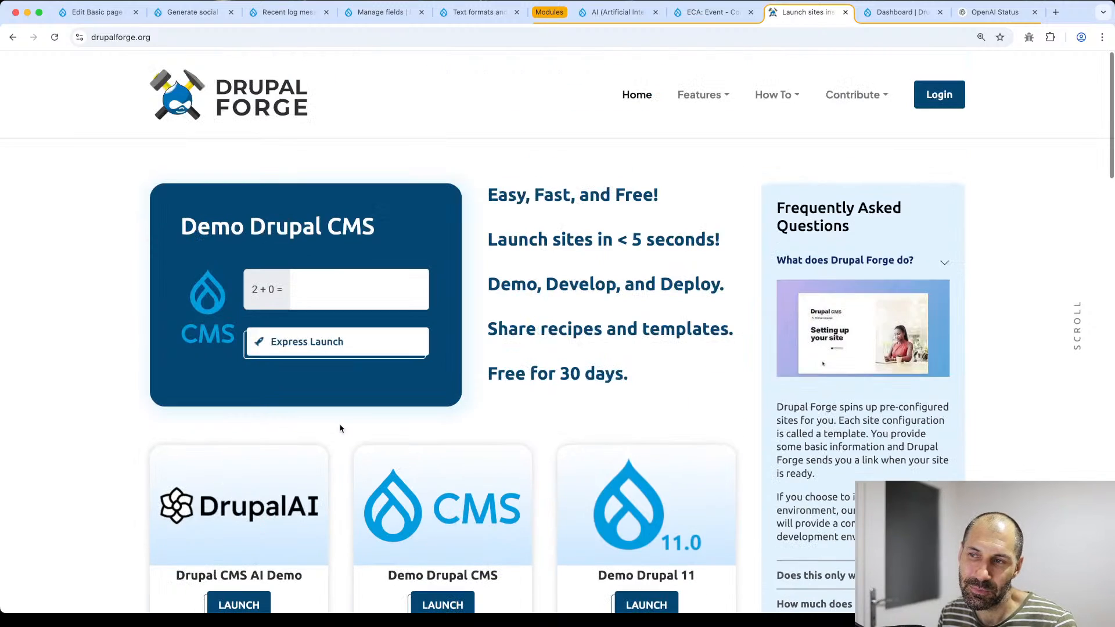
pyautogui.moveTo(675, 378); pyautogui.dragTo(484, 201)
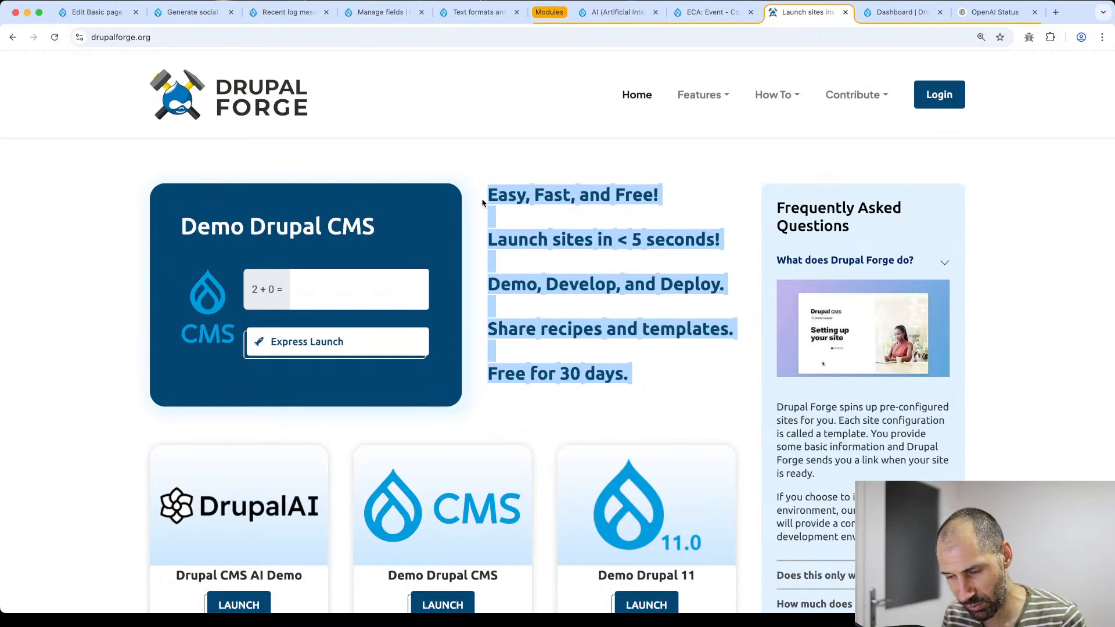
# - Return to Drupal CMS and open the admin Dashboard with How to use Views in Recent content
pyautogui.click(306, 10)
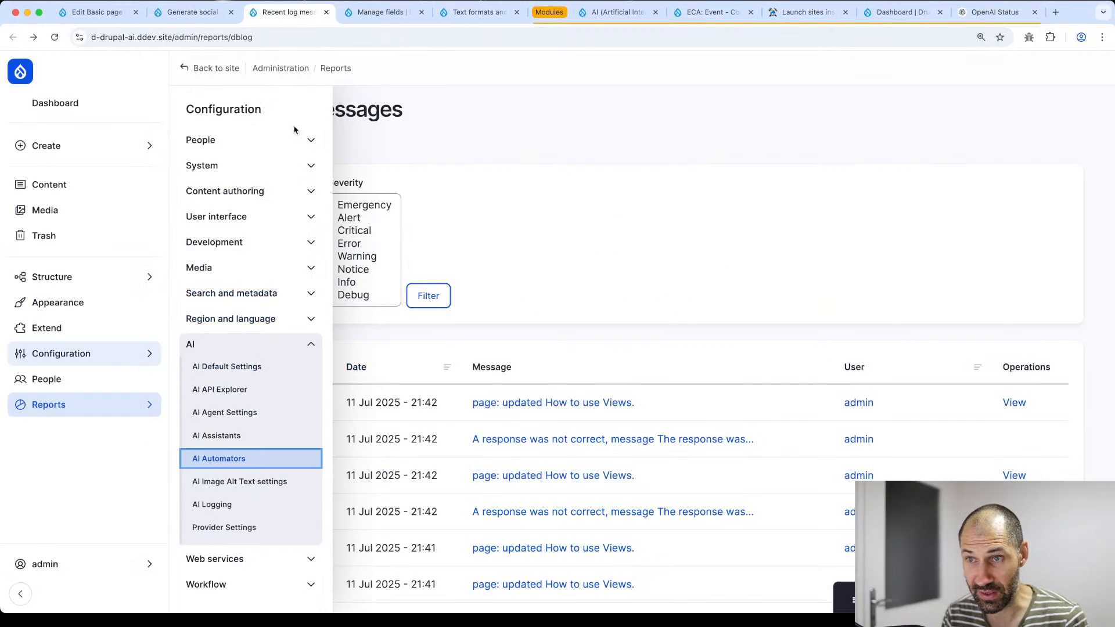
pyautogui.click(85, 111)
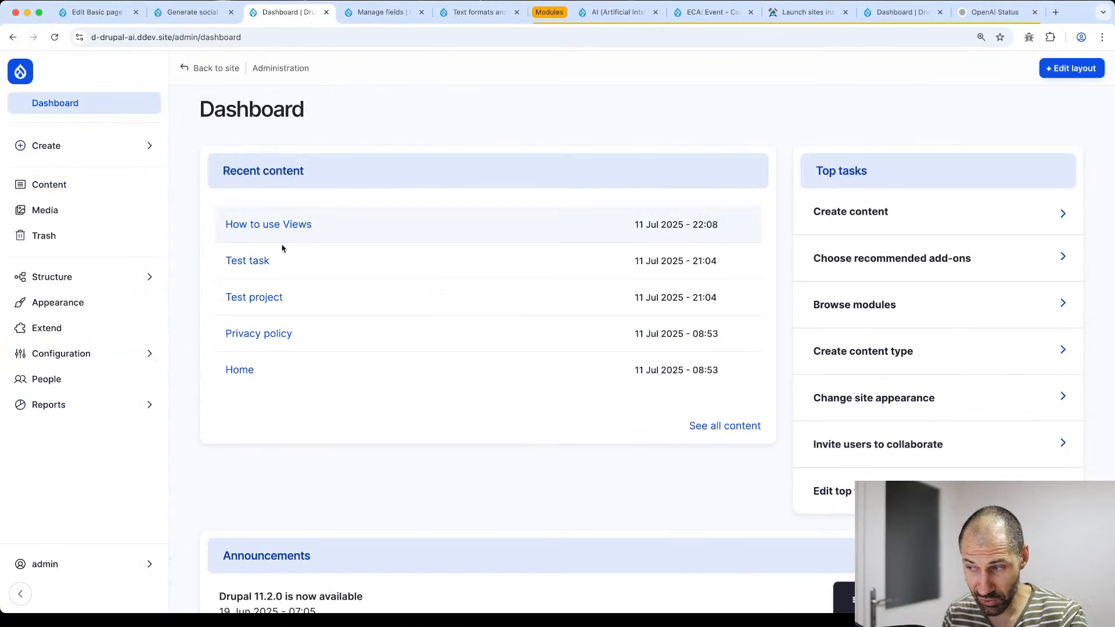